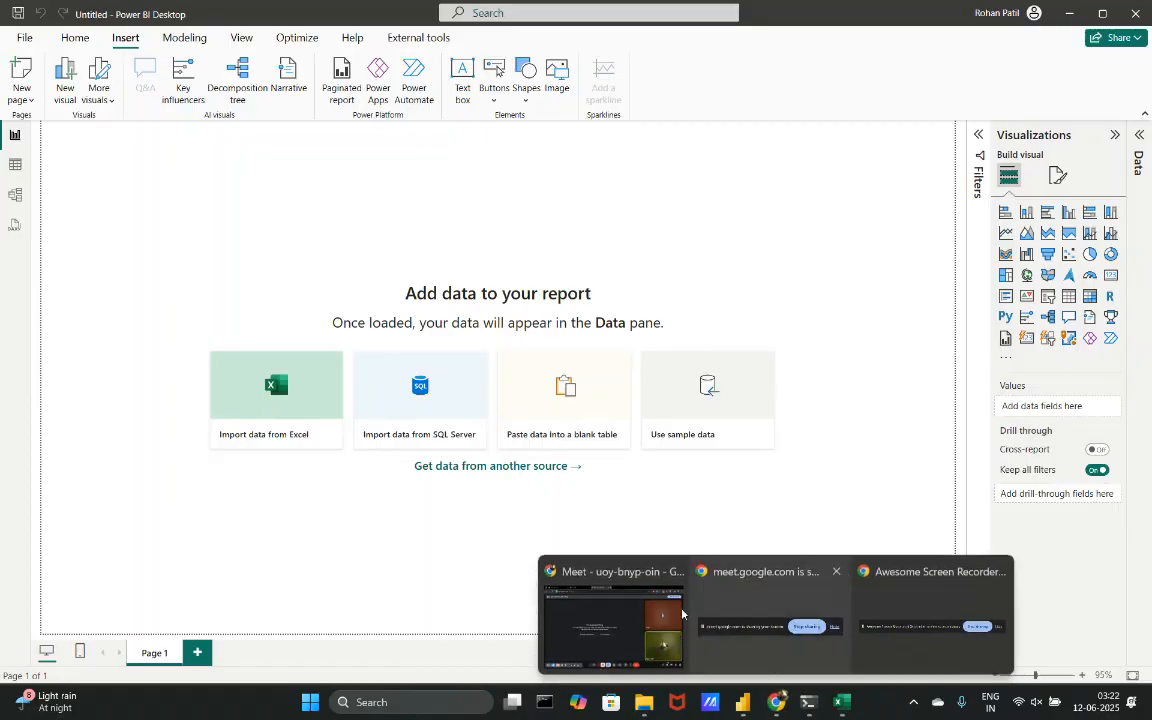
- Switch to Chrome and search Google Images for "sidebar designs" in a new tab
{"action": "left_click", "coordinate": [582, 555]}
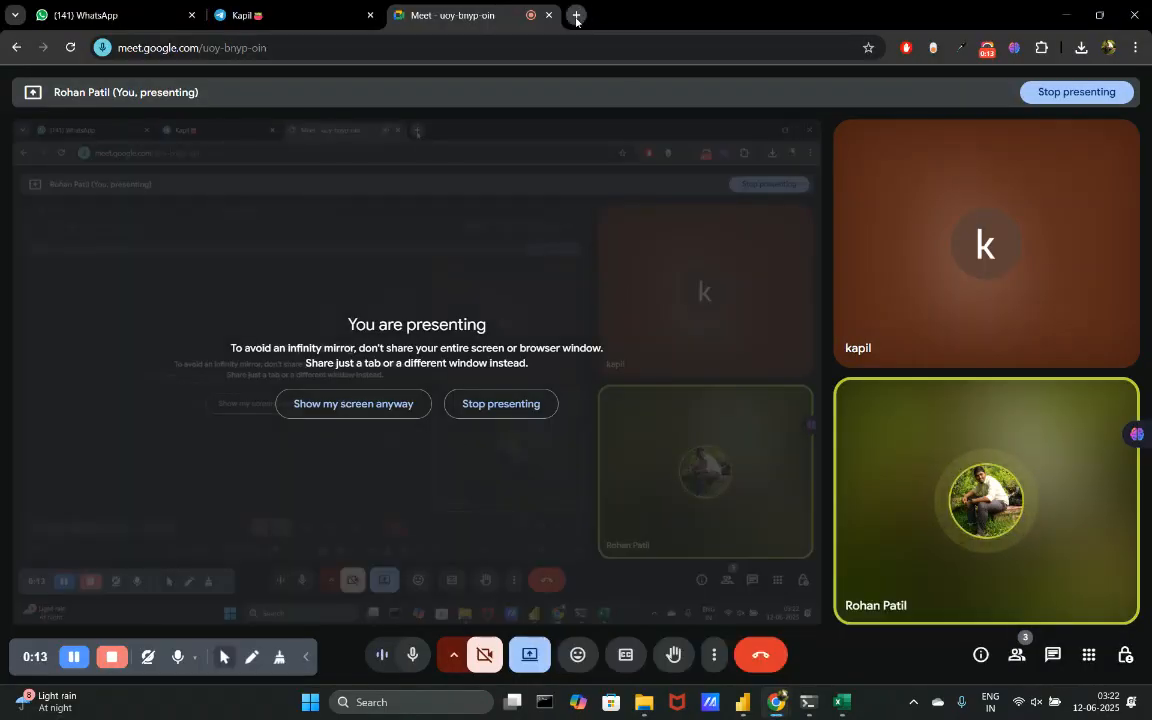
{"action": "left_click", "coordinate": [576, 16]}
{"action": "type", "text": "sidebar des"}
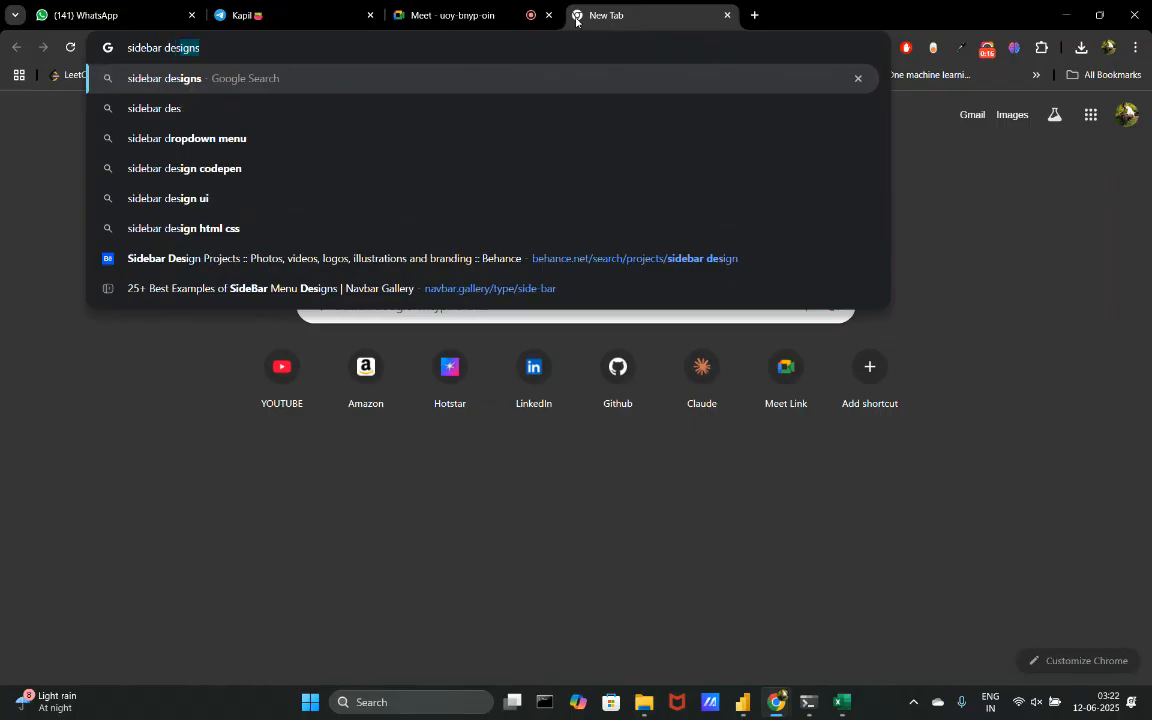
{"action": "key", "text": "Return"}
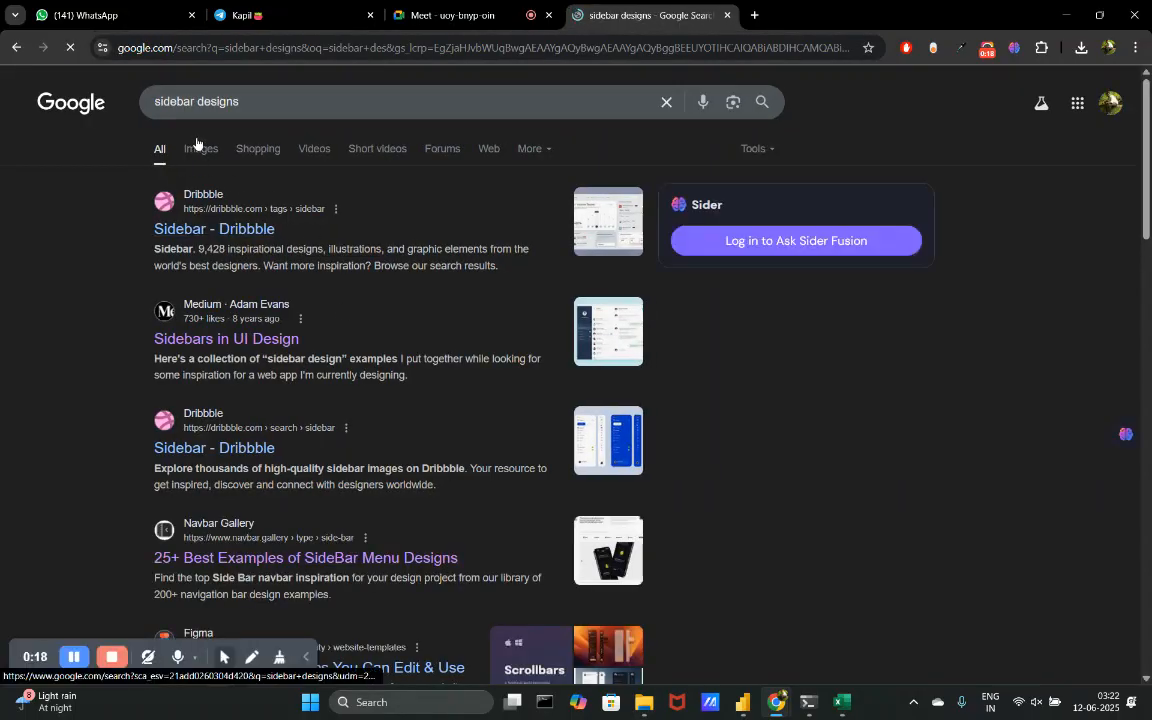
{"action": "left_click", "coordinate": [196, 146]}
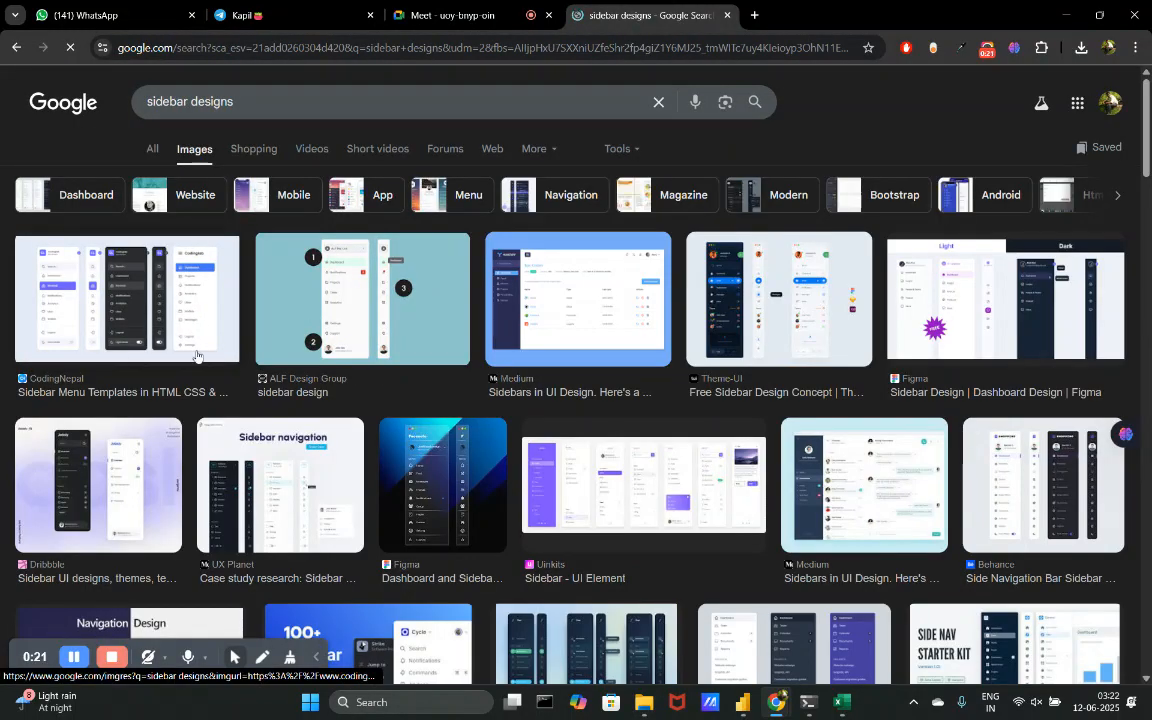
- Open CodingNepal's "Top 15+ Sidebar Menu Templates in HTML CSS & JavaScript" page from the image results in a new tab
{"action": "left_click", "coordinate": [141, 286]}
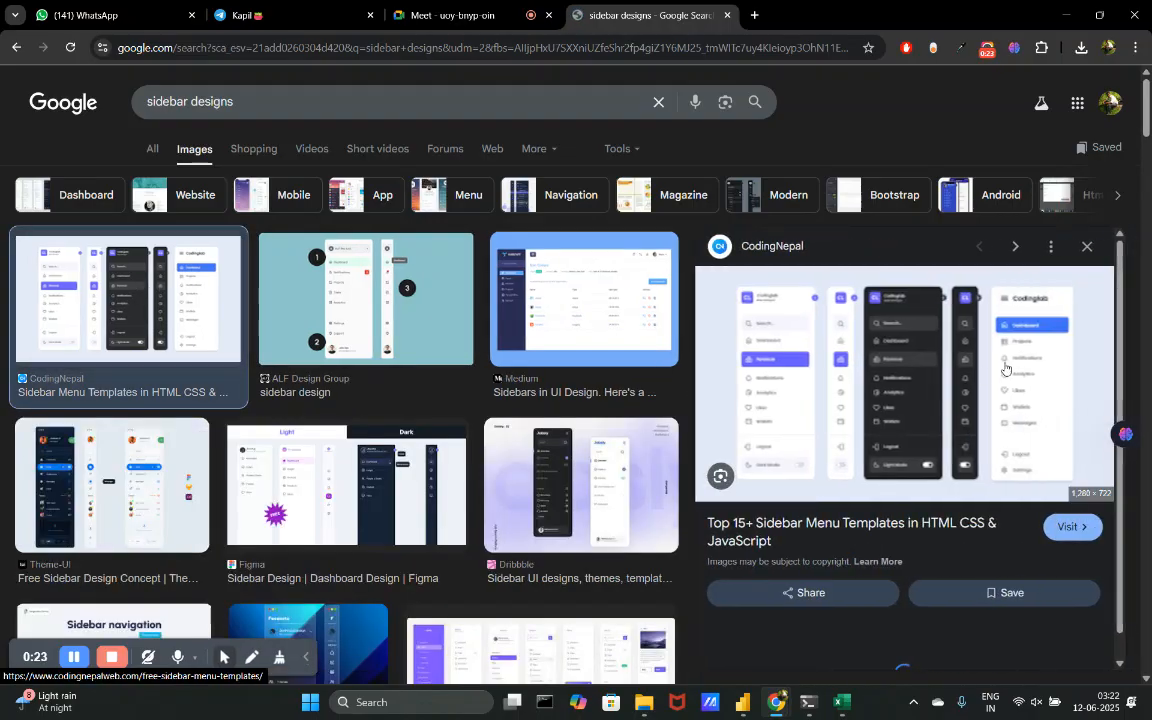
{"action": "left_click_drag", "start_coordinate": [942, 378], "coordinate": [801, 4]}
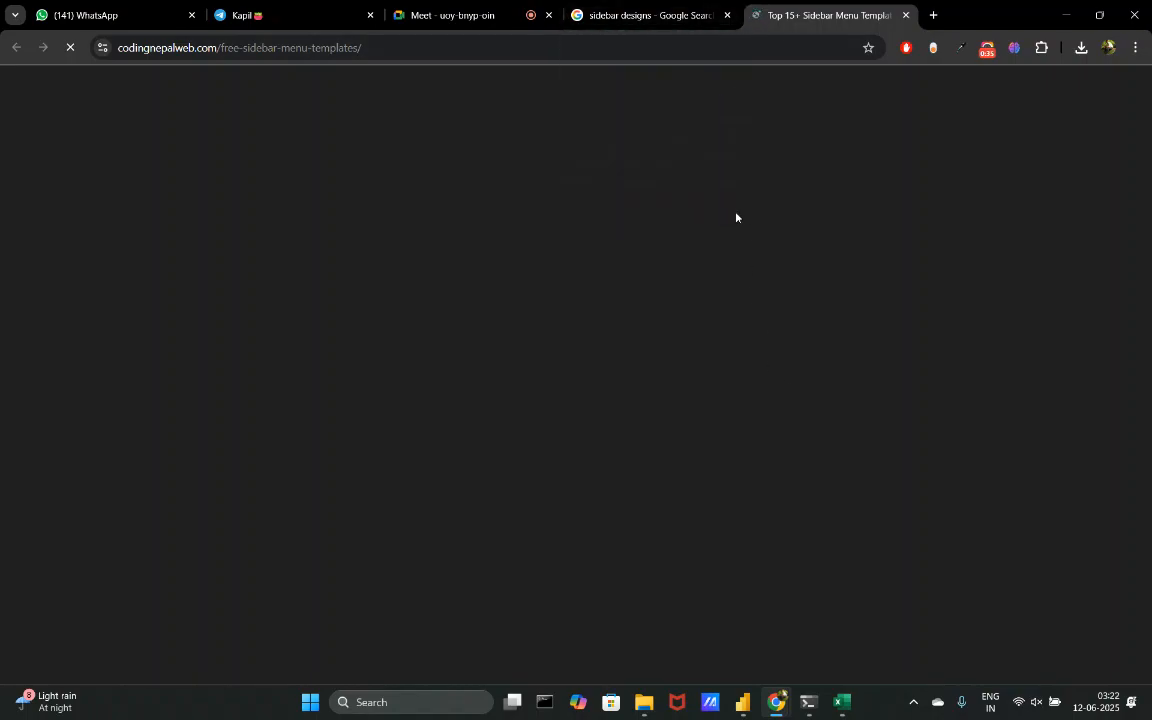
- Look through the sidebar menu templates in the article for a suitable design reference
{"action": "scroll", "coordinate": [588, 270], "scroll_direction": "down", "scroll_amount": 2}
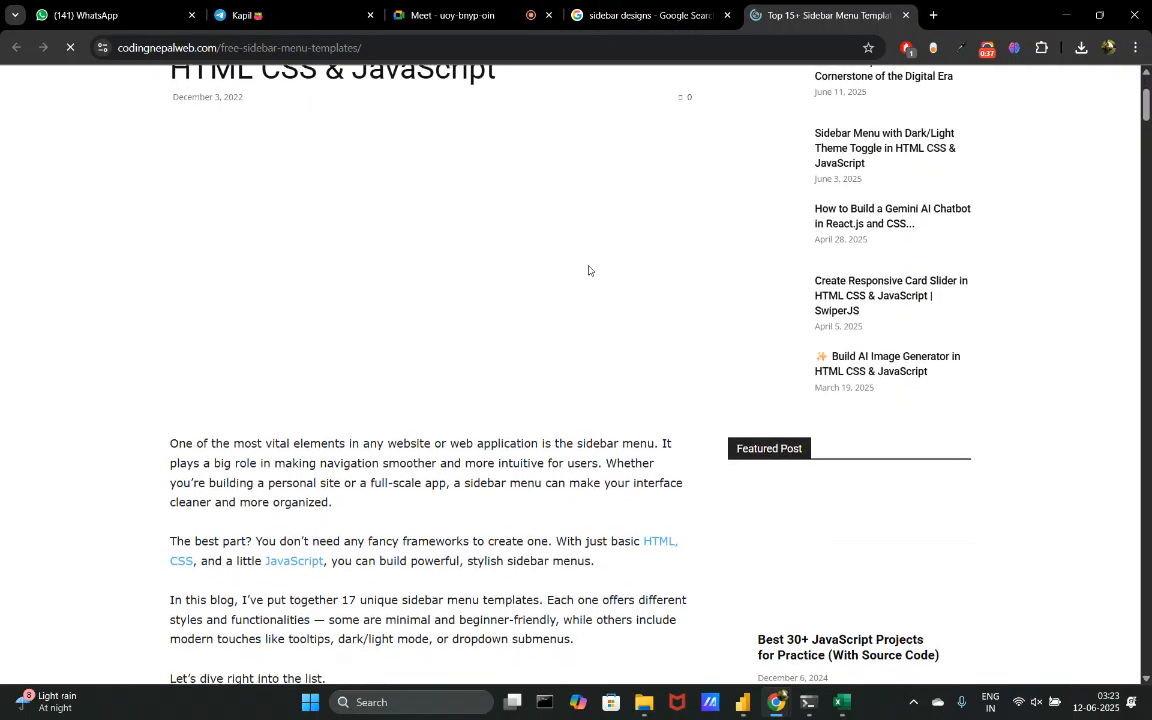
{"action": "scroll", "coordinate": [520, 324], "scroll_direction": "down", "scroll_amount": 7}
{"action": "scroll", "coordinate": [520, 324], "scroll_direction": "up", "scroll_amount": 10}
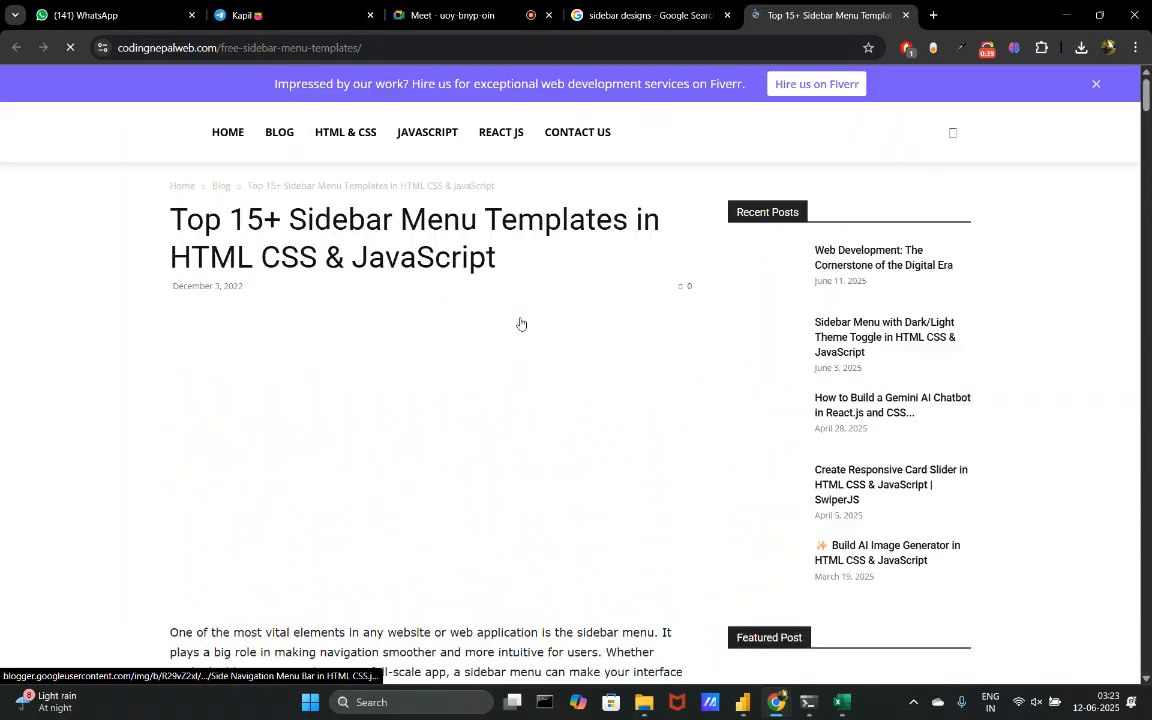
{"action": "scroll", "coordinate": [520, 324], "scroll_direction": "down", "scroll_amount": 15}
{"action": "scroll", "coordinate": [520, 324], "scroll_direction": "up", "scroll_amount": 10}
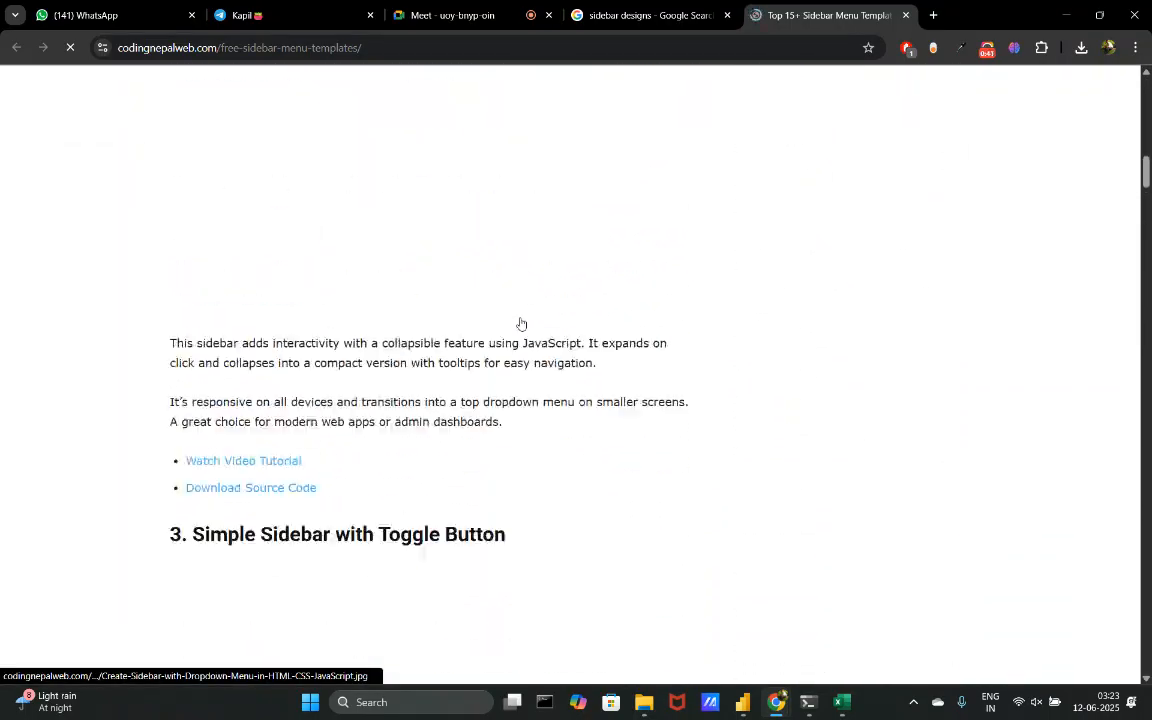
{"action": "scroll", "coordinate": [520, 324], "scroll_direction": "up", "scroll_amount": 15}
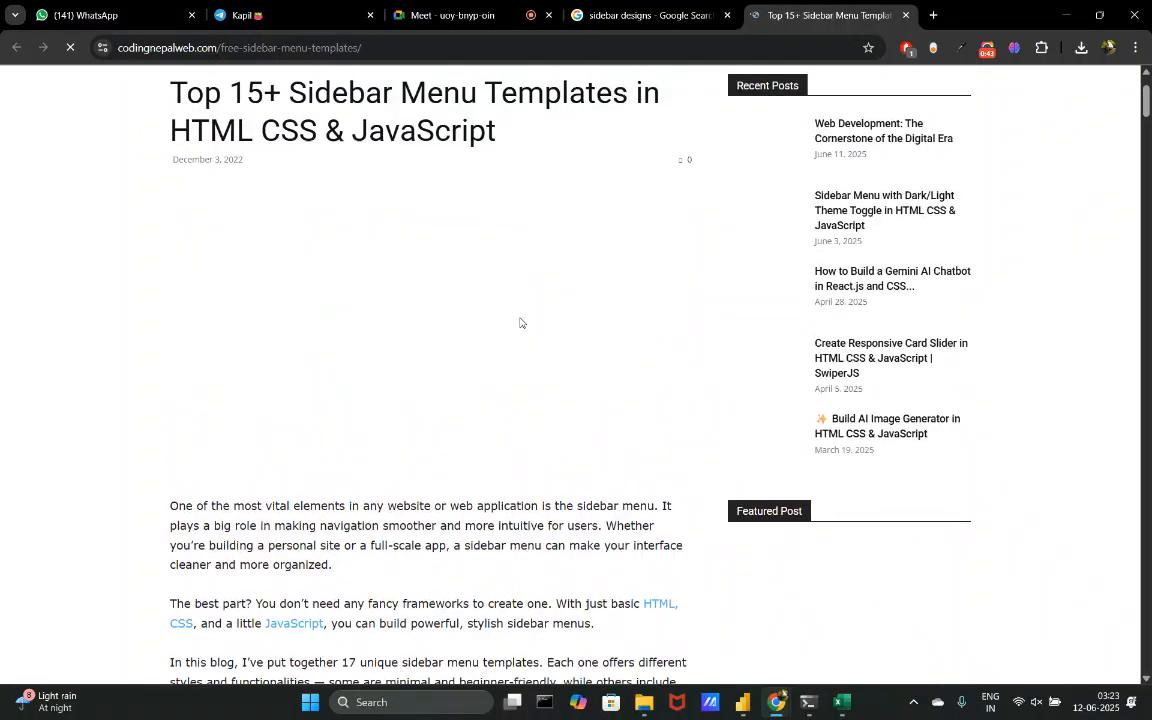
{"action": "scroll", "coordinate": [523, 305], "scroll_direction": "down", "scroll_amount": 10}
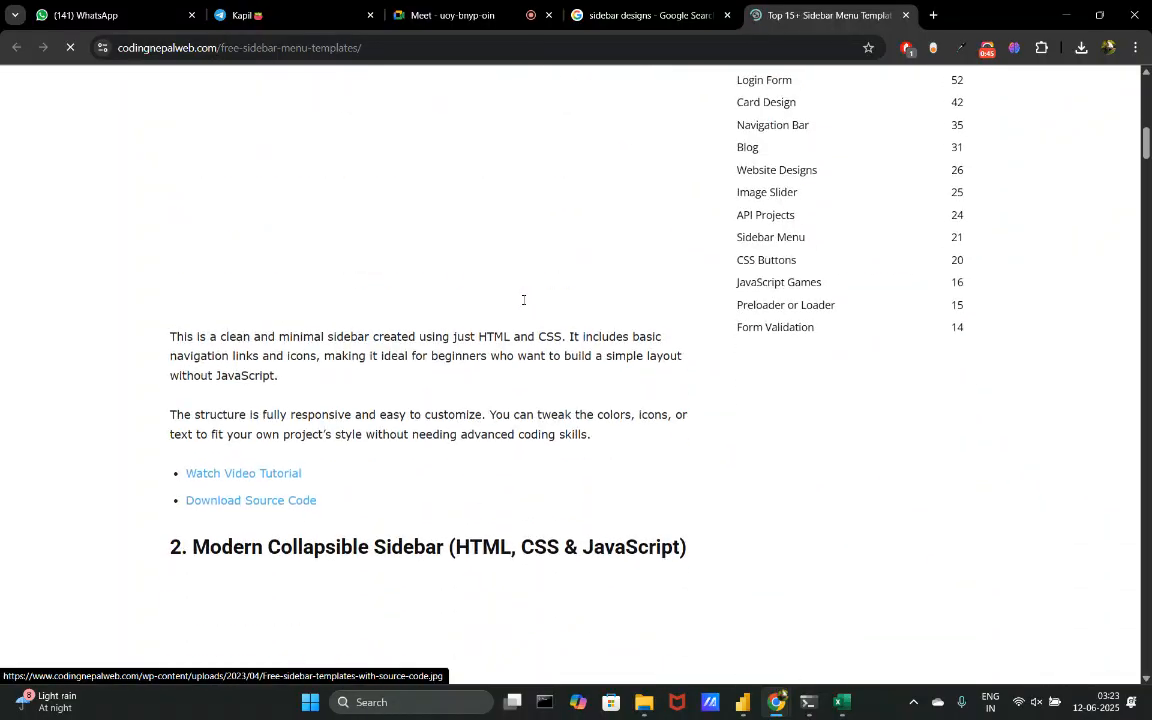
{"action": "scroll", "coordinate": [523, 305], "scroll_direction": "up", "scroll_amount": 10}
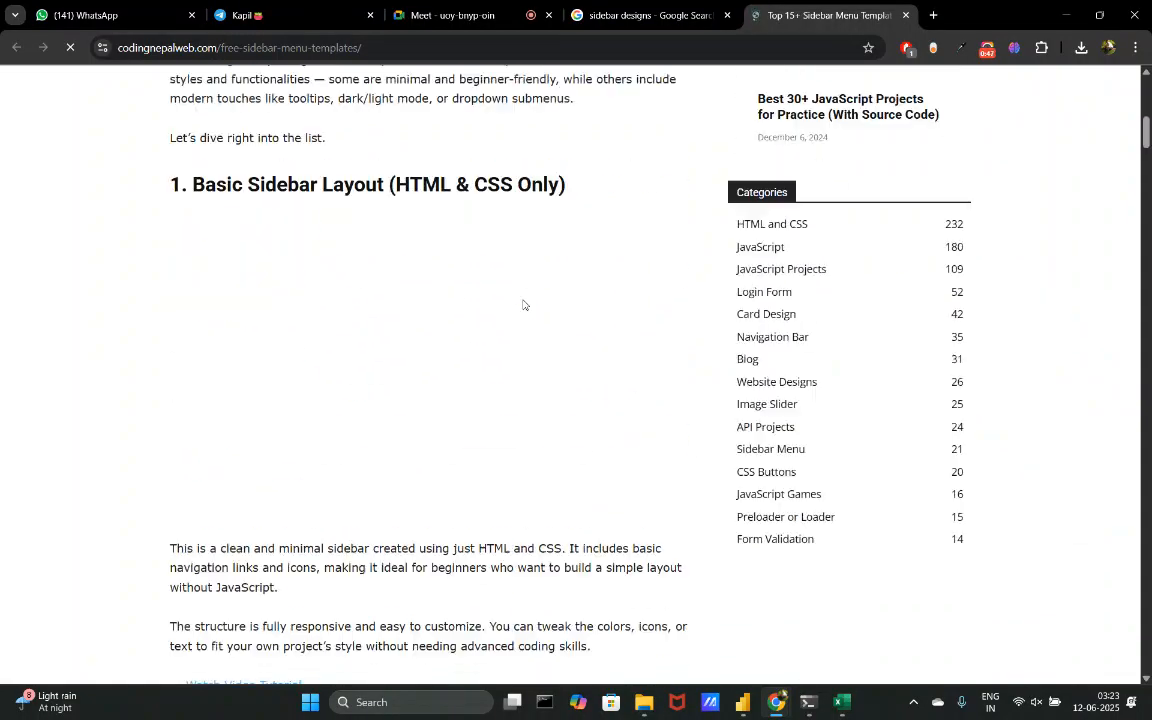
{"action": "scroll", "coordinate": [526, 410], "scroll_direction": "down", "scroll_amount": 20}
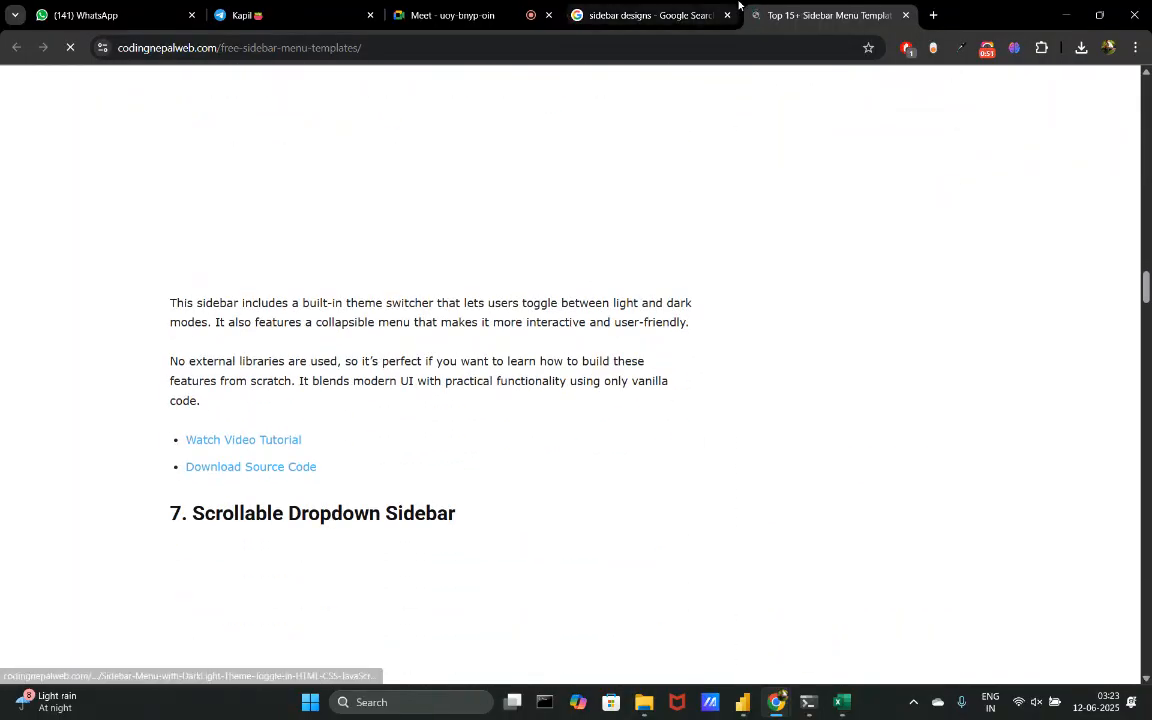
{"action": "left_click", "coordinate": [450, 15]}
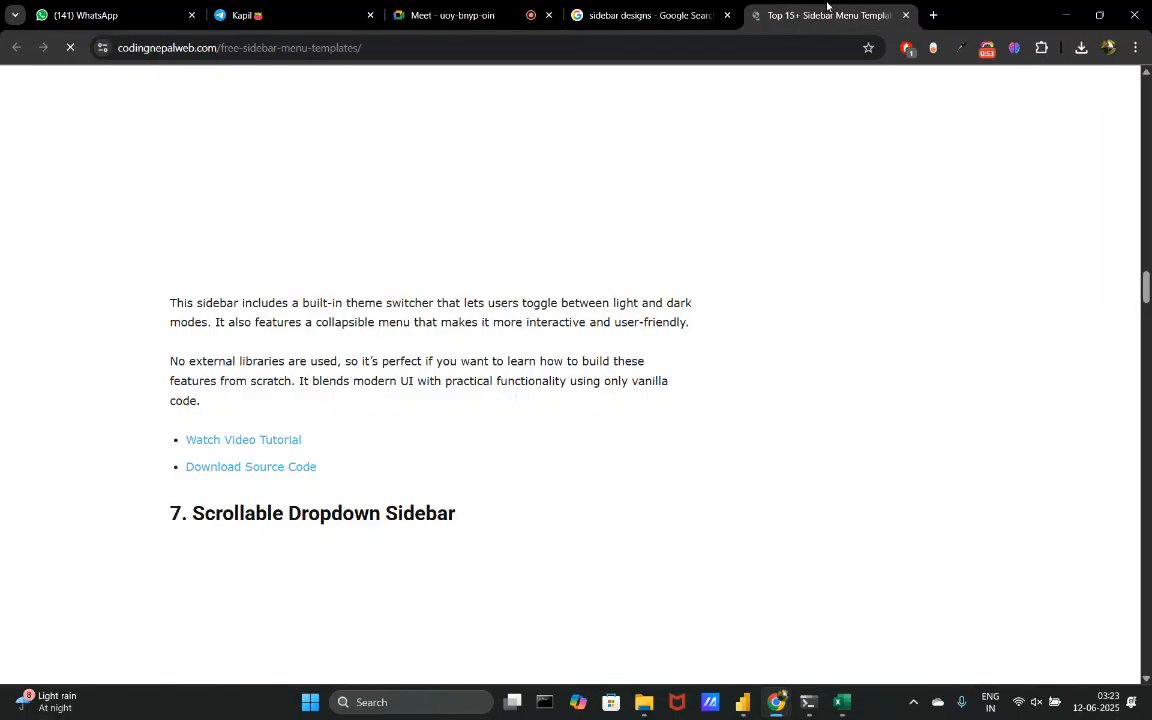
{"action": "left_click", "coordinate": [805, 15]}
{"action": "scroll", "coordinate": [557, 626], "scroll_direction": "down", "scroll_amount": 5}
{"action": "scroll", "coordinate": [556, 625], "scroll_direction": "down", "scroll_amount": 3}
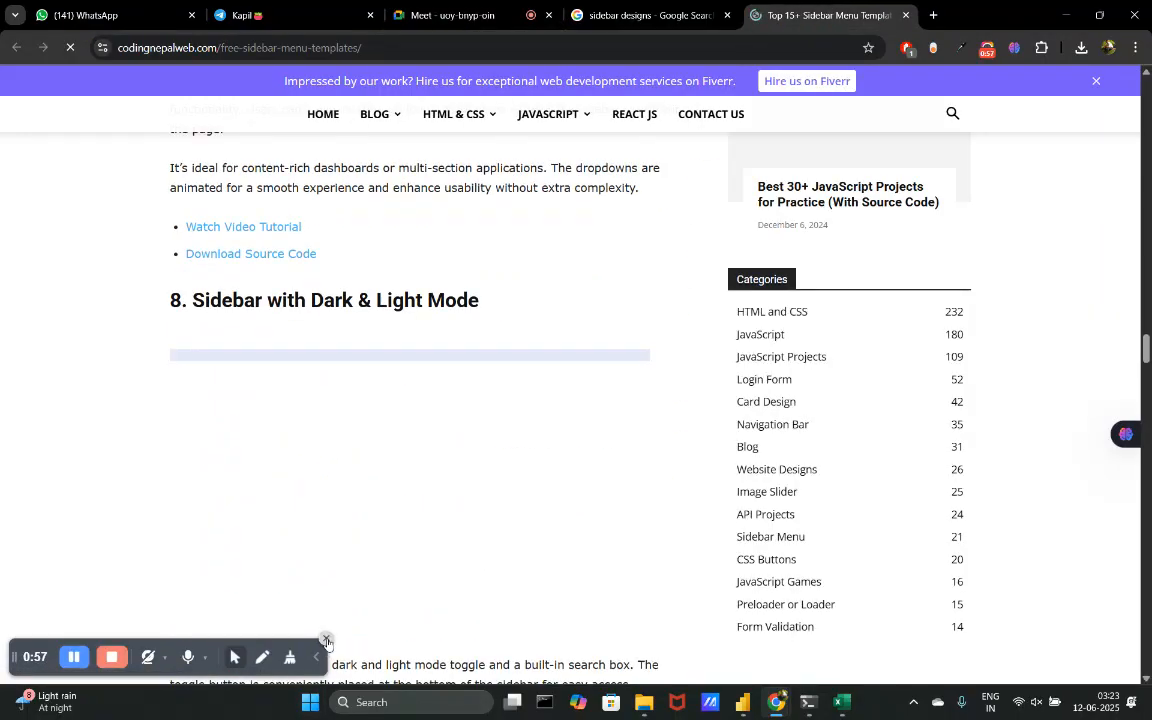
{"action": "scroll", "coordinate": [365, 591], "scroll_direction": "down", "scroll_amount": 4}
{"action": "scroll", "coordinate": [367, 591], "scroll_direction": "up", "scroll_amount": 10}
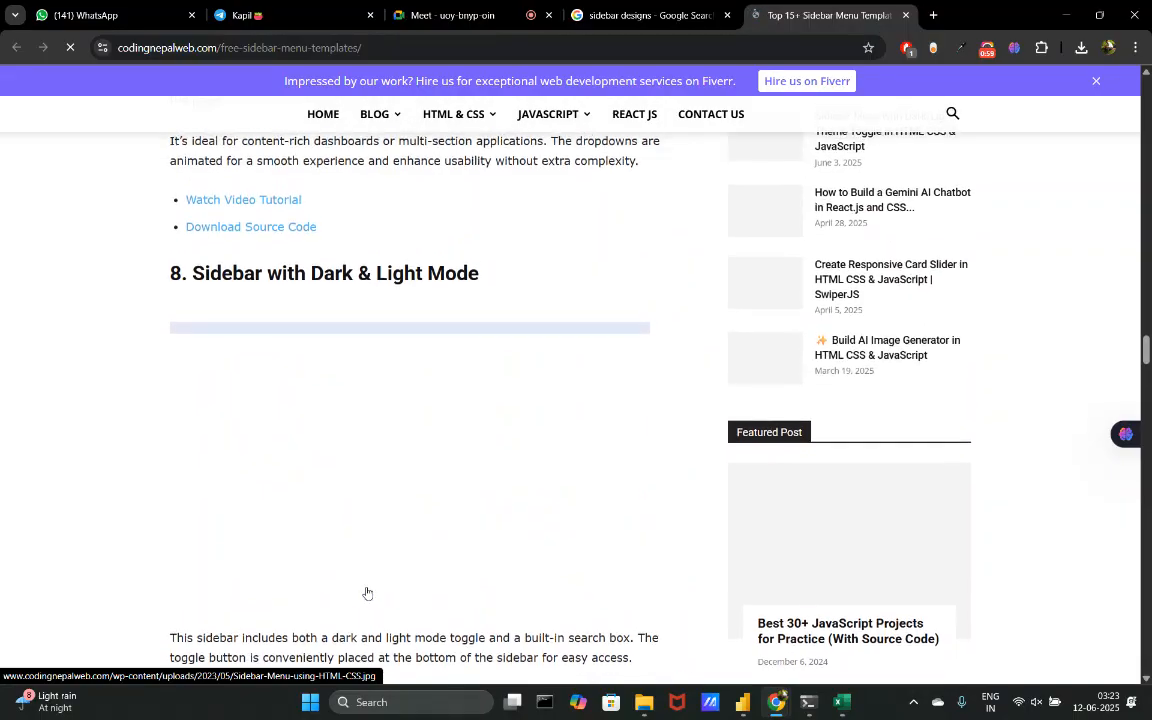
{"action": "scroll", "coordinate": [367, 591], "scroll_direction": "up", "scroll_amount": 12}
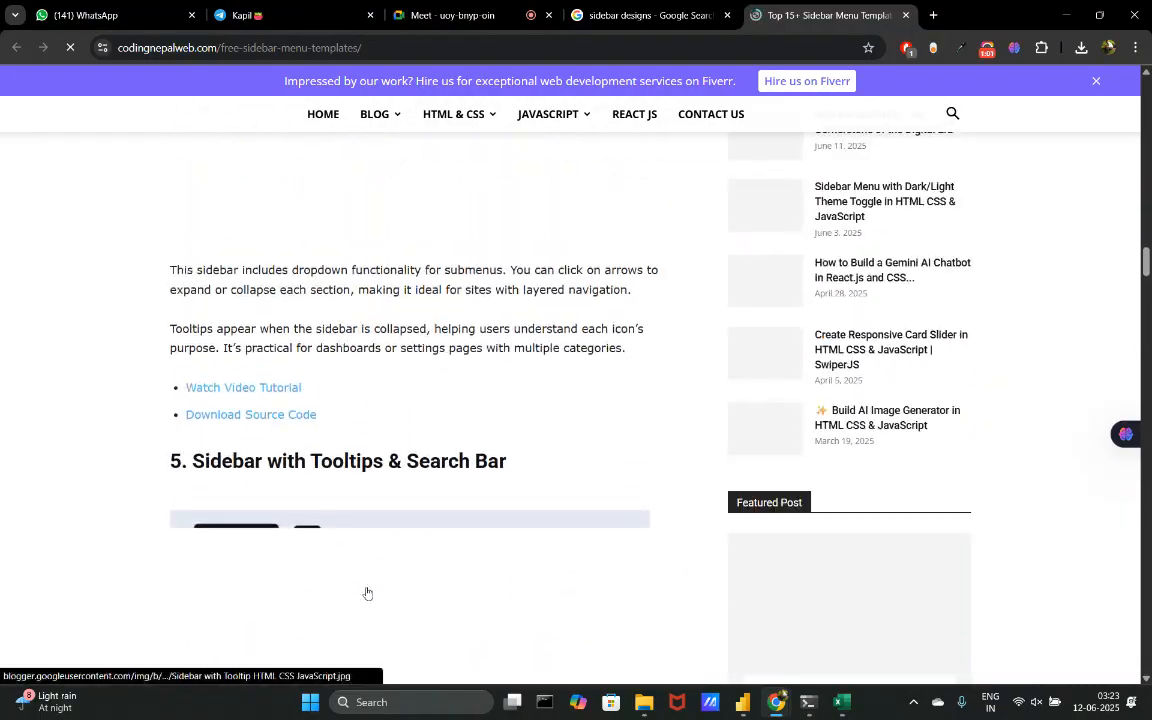
{"action": "scroll", "coordinate": [365, 593], "scroll_direction": "down", "scroll_amount": 4}
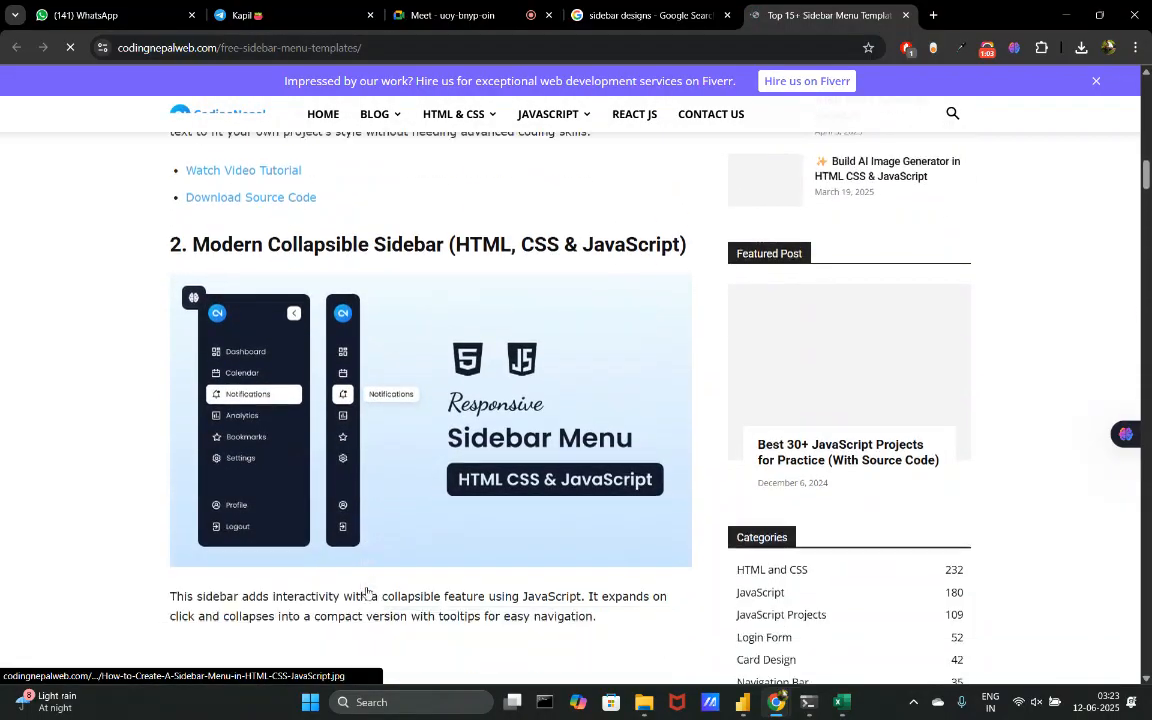
- Examine the image of the "Modern Collapsible Sidebar" template up close, including its expanded and collapsed layouts
{"action": "scroll", "coordinate": [375, 462], "scroll_direction": "up", "scroll_amount": 5, "text": "ctrl"}
{"action": "scroll", "coordinate": [375, 460], "scroll_direction": "down", "scroll_amount": 2, "text": "ctrl"}
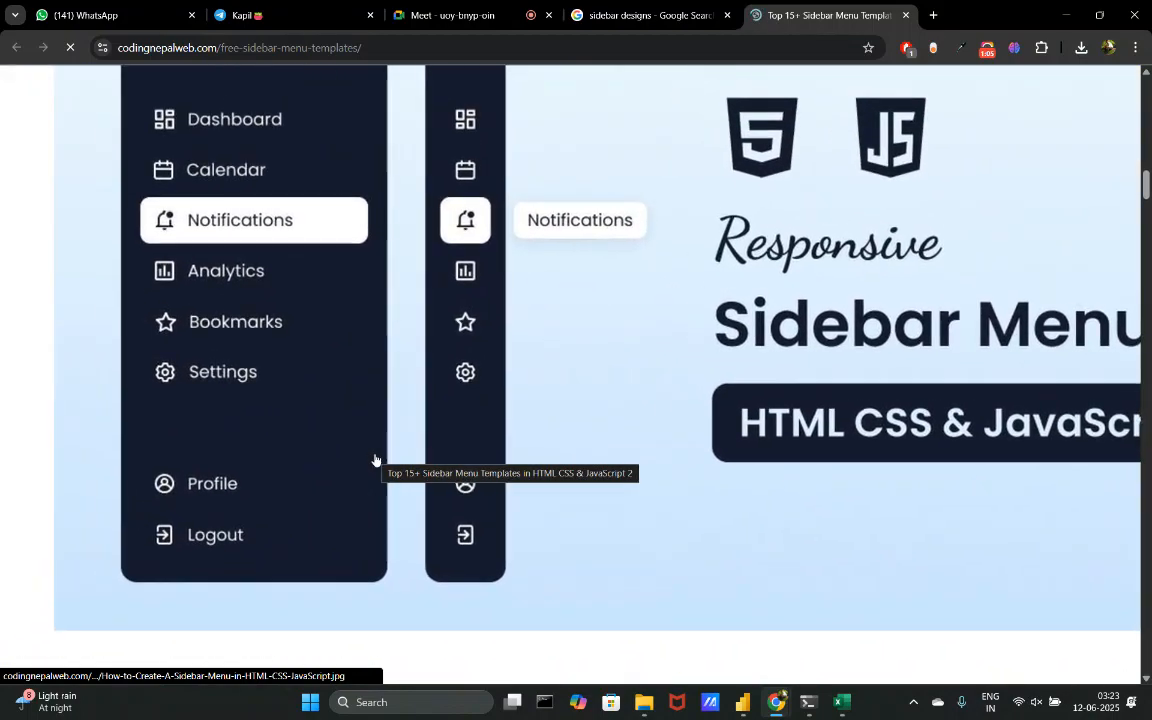
{"action": "scroll", "coordinate": [375, 458], "scroll_direction": "down", "scroll_amount": 3, "text": "ctrl"}
{"action": "scroll", "coordinate": [372, 288], "scroll_direction": "up", "scroll_amount": 1}
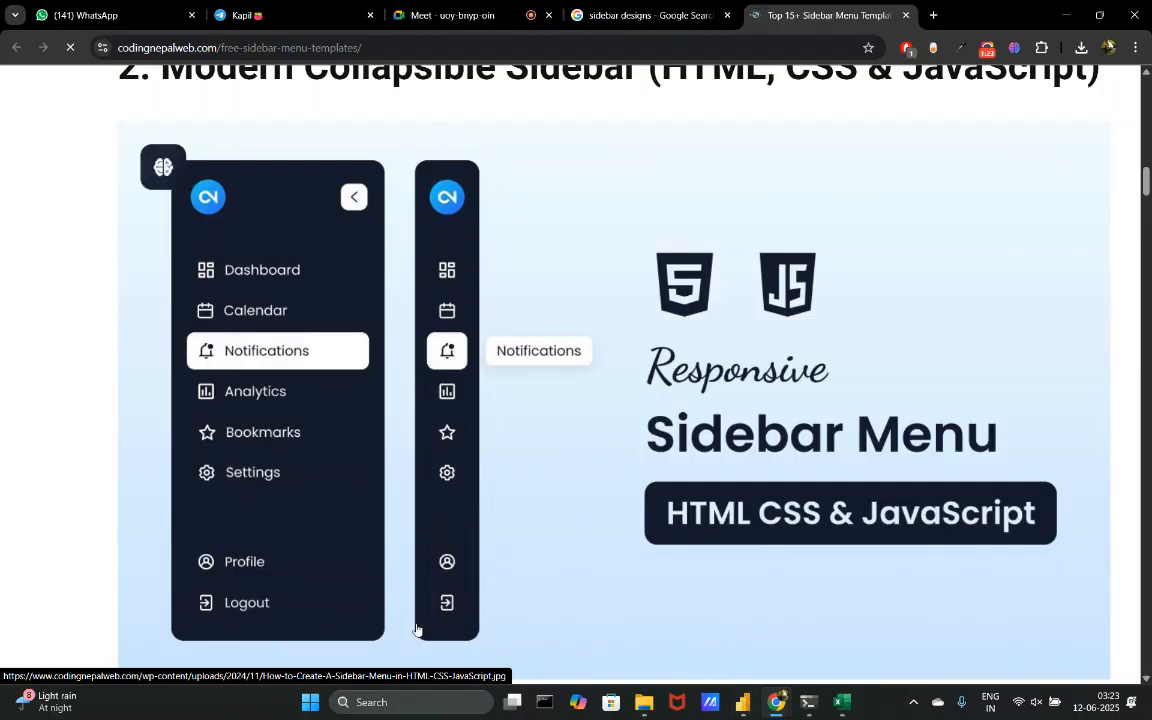
- Switch to Power BI Desktop and insert a rounded rectangle shape on the report page
{"action": "left_click", "coordinate": [743, 710]}
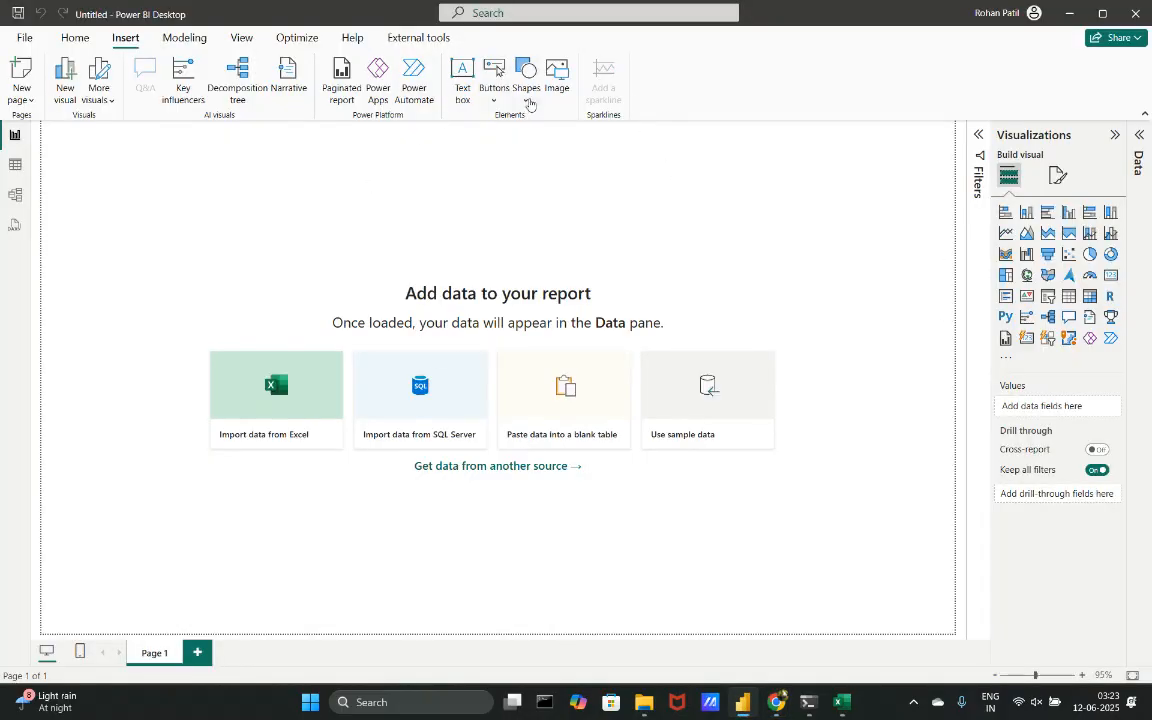
{"action": "left_click", "coordinate": [525, 85]}
{"action": "left_click", "coordinate": [551, 156]}
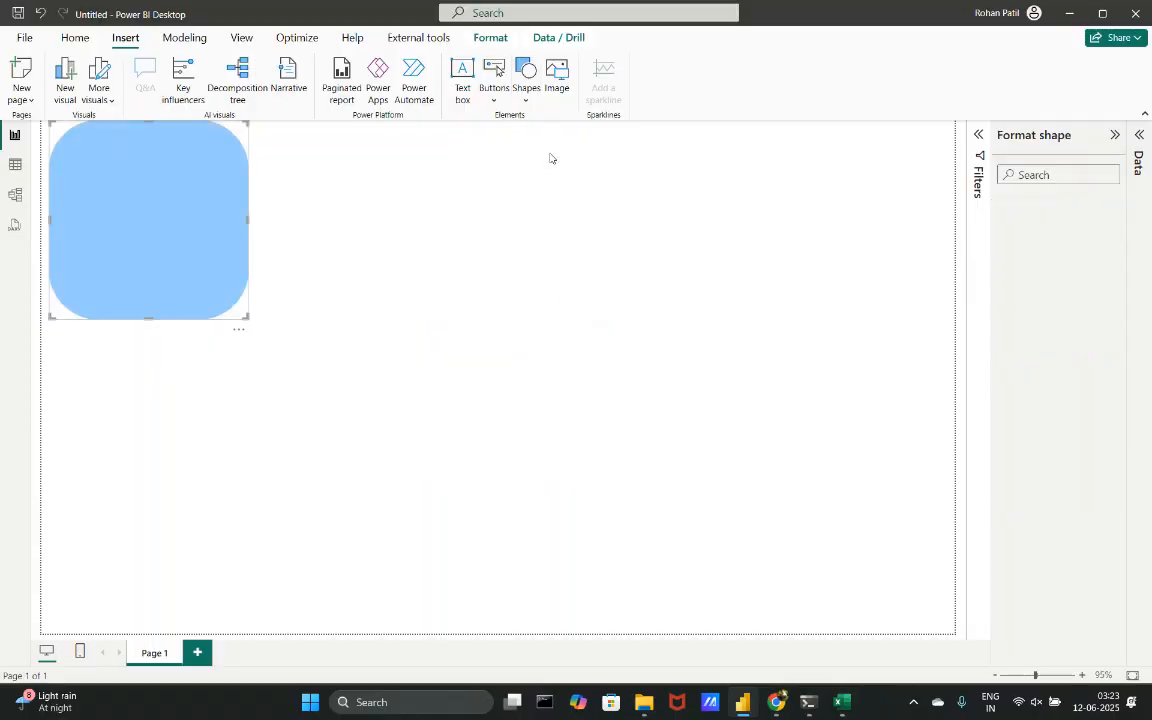
- Resize the rounded rectangle into a narrow vertical bar along the page's left edge, leaving small margins above and below
{"action": "left_click_drag", "start_coordinate": [248, 217], "coordinate": [113, 211]}
{"action": "left_click_drag", "start_coordinate": [81, 319], "coordinate": [80, 630]}
{"action": "mouse_move", "coordinate": [80, 447]}
{"action": "left_mouse_down"}
{"action": "mouse_move", "coordinate": [53, 446]}
{"action": "mouse_move", "coordinate": [85, 443]}
{"action": "left_mouse_up"}
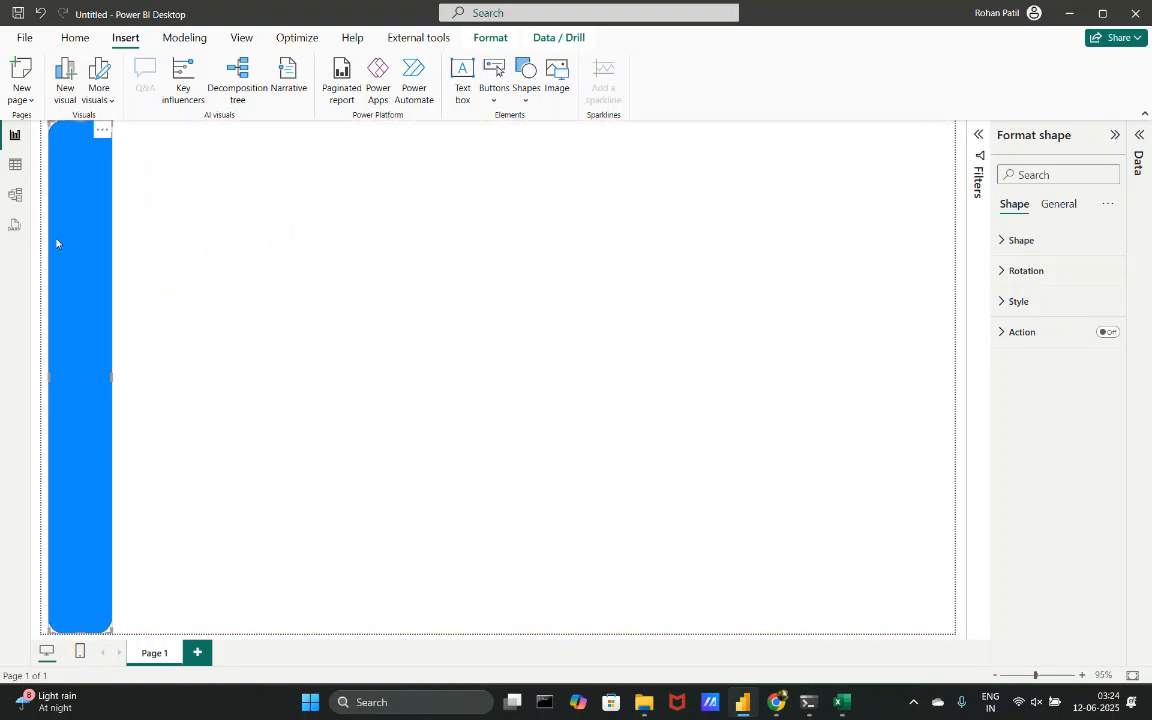
{"action": "left_click_drag", "start_coordinate": [82, 130], "coordinate": [82, 128]}
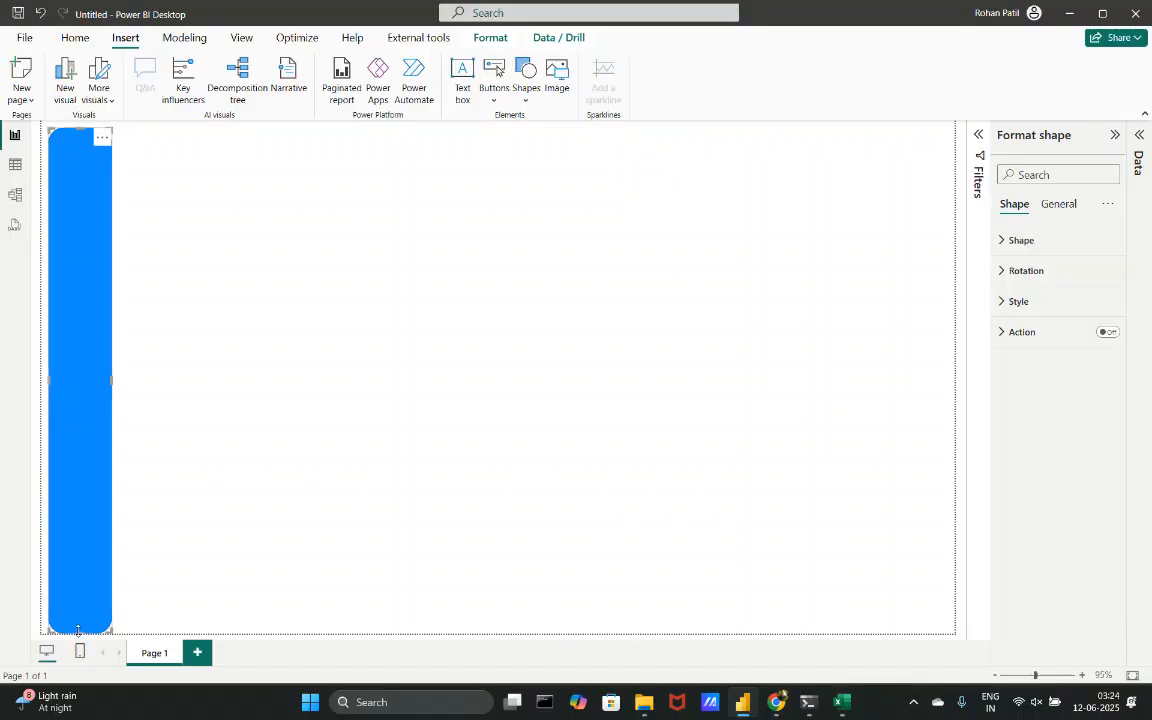
{"action": "left_click_drag", "start_coordinate": [78, 628], "coordinate": [78, 620]}
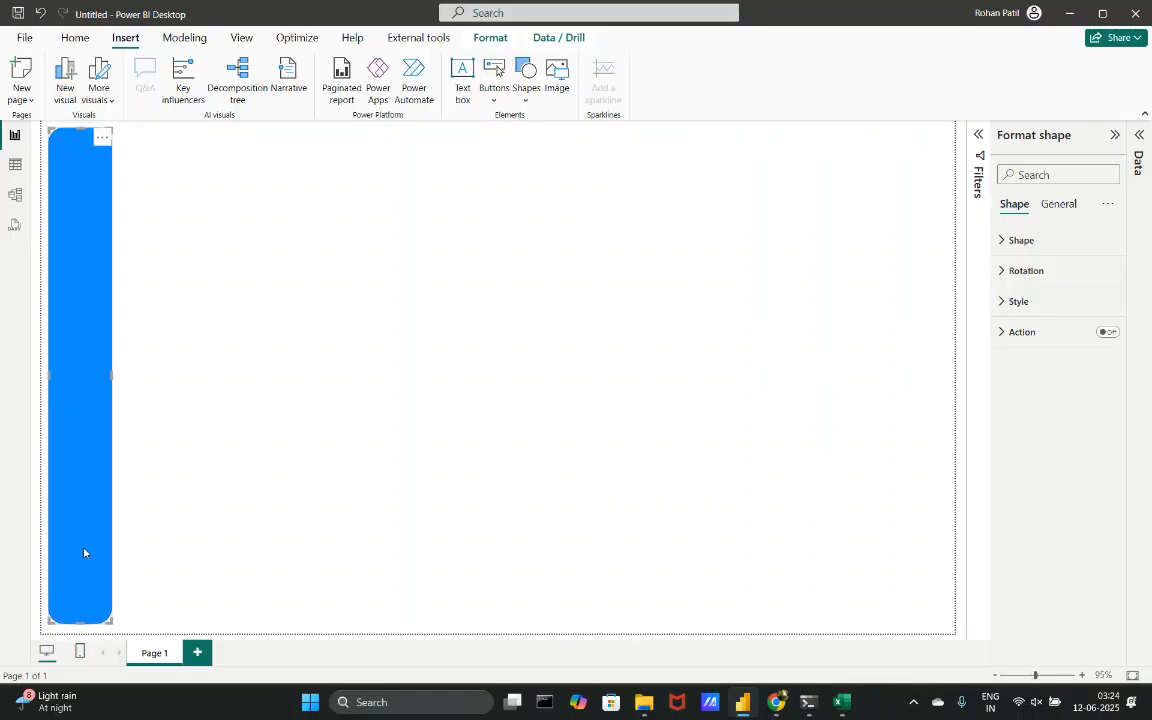
{"action": "mouse_move", "coordinate": [84, 552]}
{"action": "left_mouse_down"}
{"action": "mouse_move", "coordinate": [85, 540]}
{"action": "mouse_move", "coordinate": [86, 557]}
{"action": "left_mouse_up"}
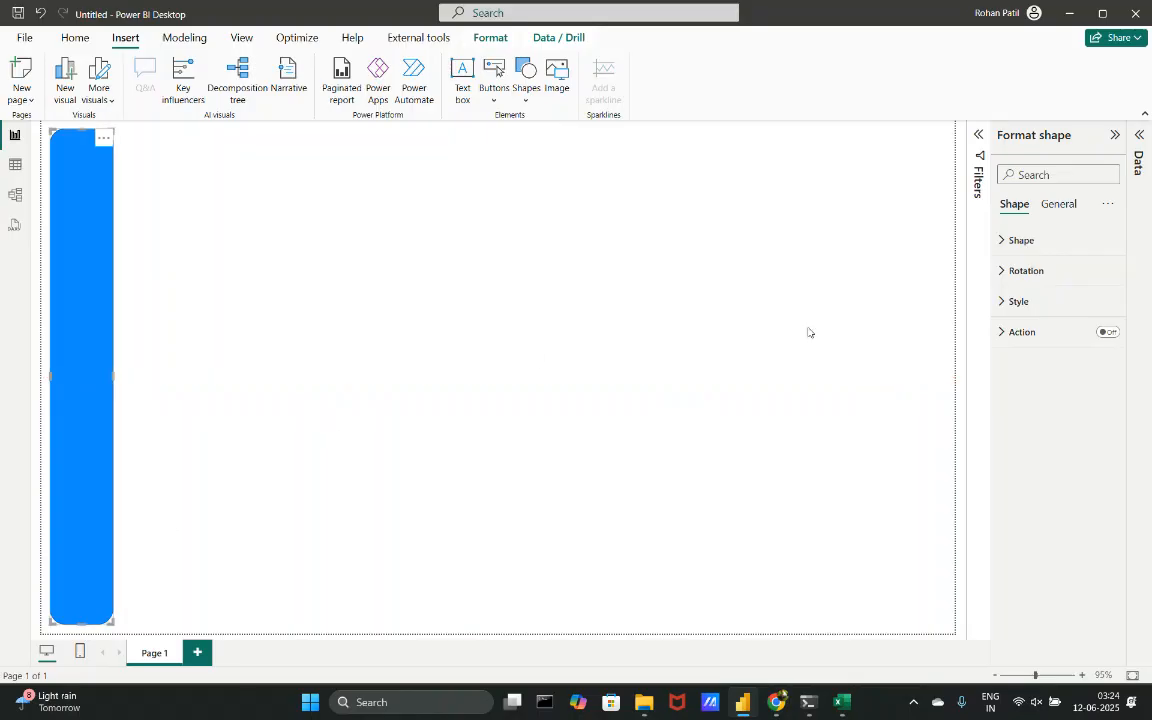
- Set the vertical bar's rounded corners to 15% and reselect the shape
{"action": "left_click", "coordinate": [1058, 254]}
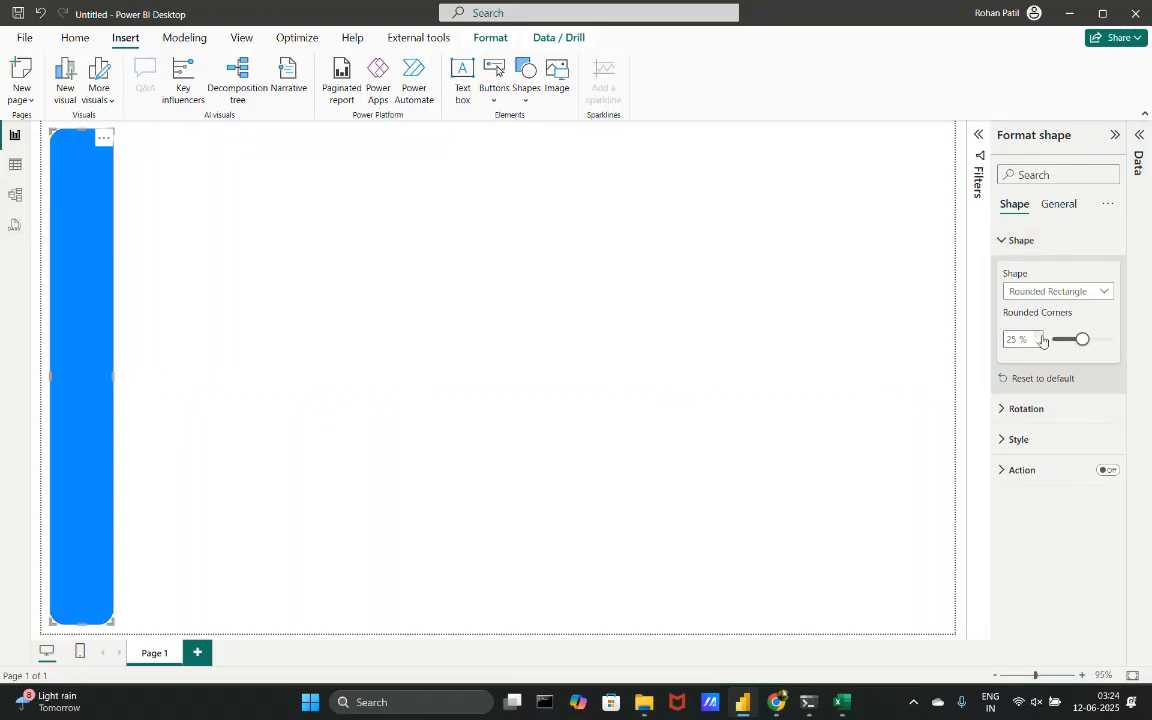
{"action": "left_click", "coordinate": [1064, 341]}
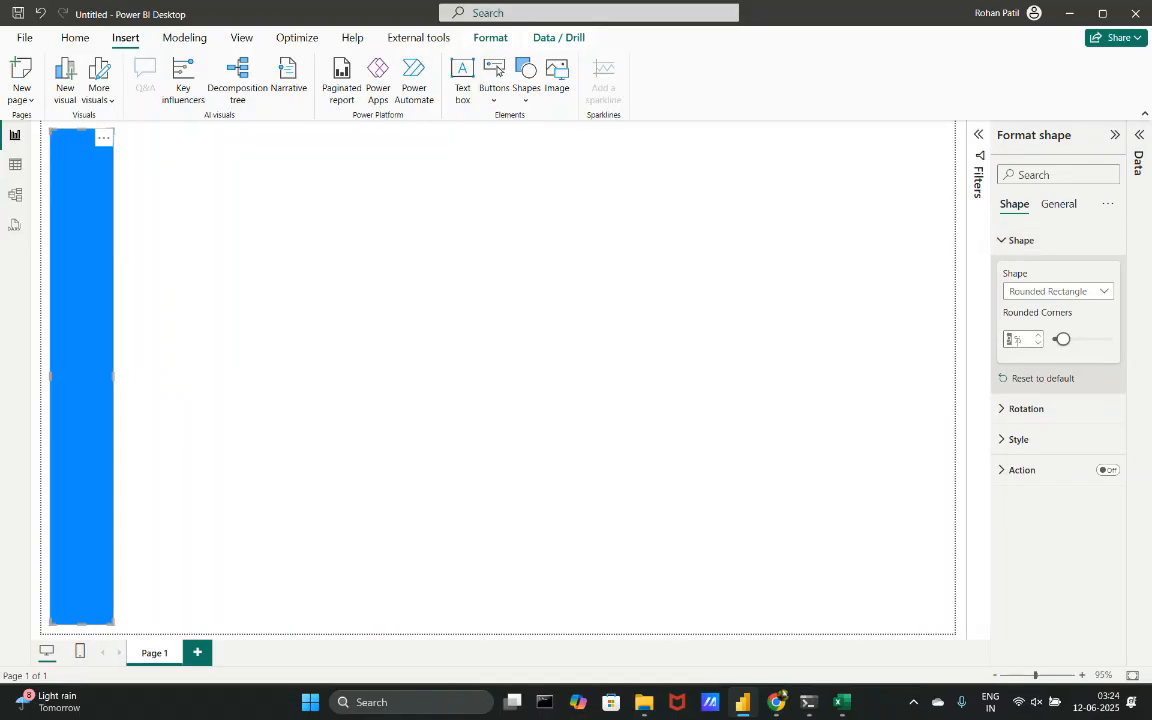
{"action": "type", "text": "15"}
{"action": "left_click", "coordinate": [607, 283]}
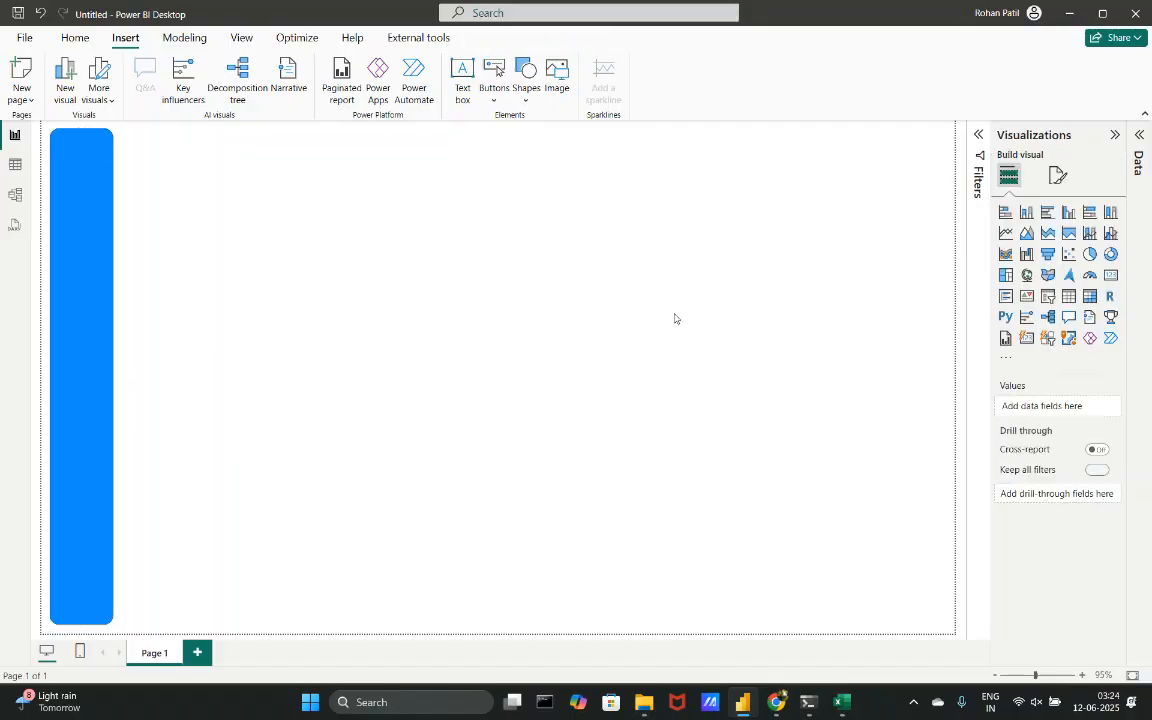
{"action": "left_click", "coordinate": [84, 240]}
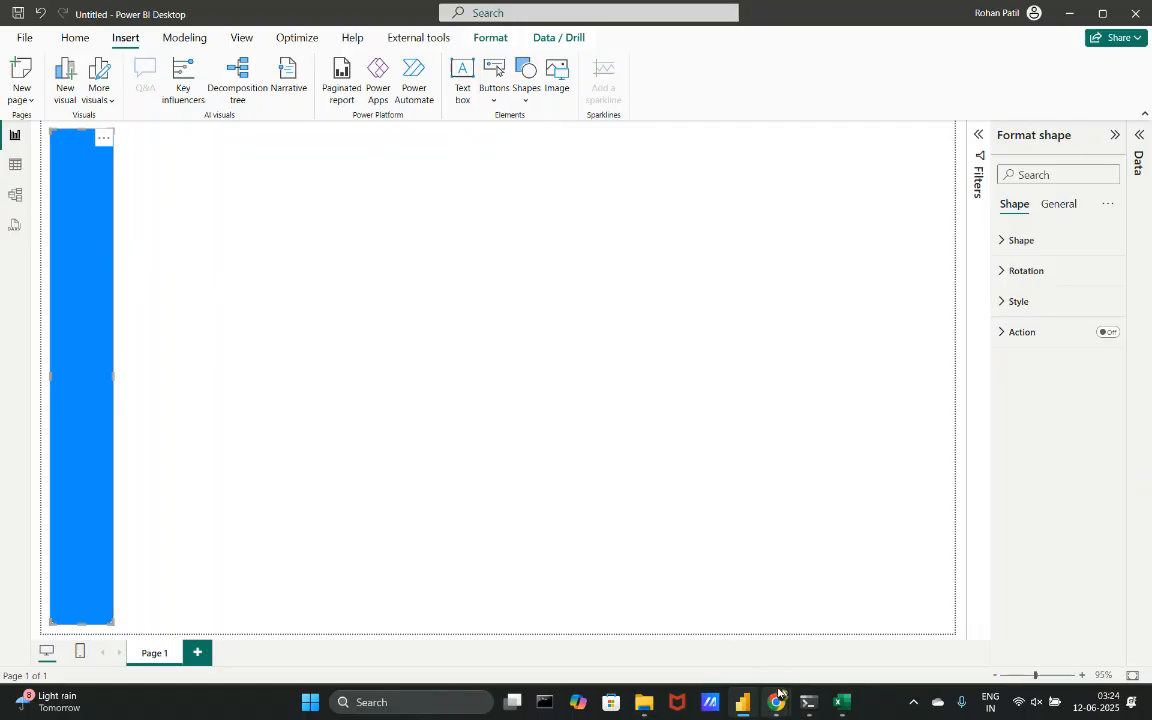
- Switch to the browser and sample the collapsed sidebar's dark background colour with Eye Dropper, then display its hex code
{"action": "mouse_move", "coordinate": [776, 702]}
{"action": "left_click", "coordinate": [635, 620]}
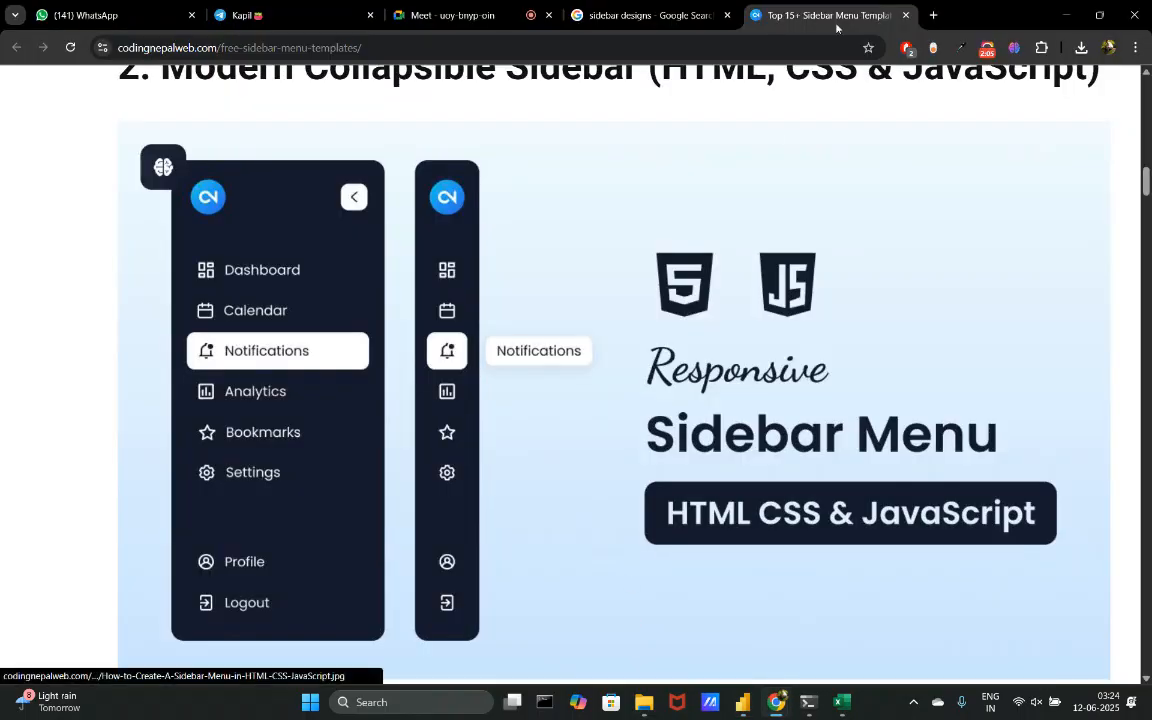
{"action": "left_click", "coordinate": [959, 48]}
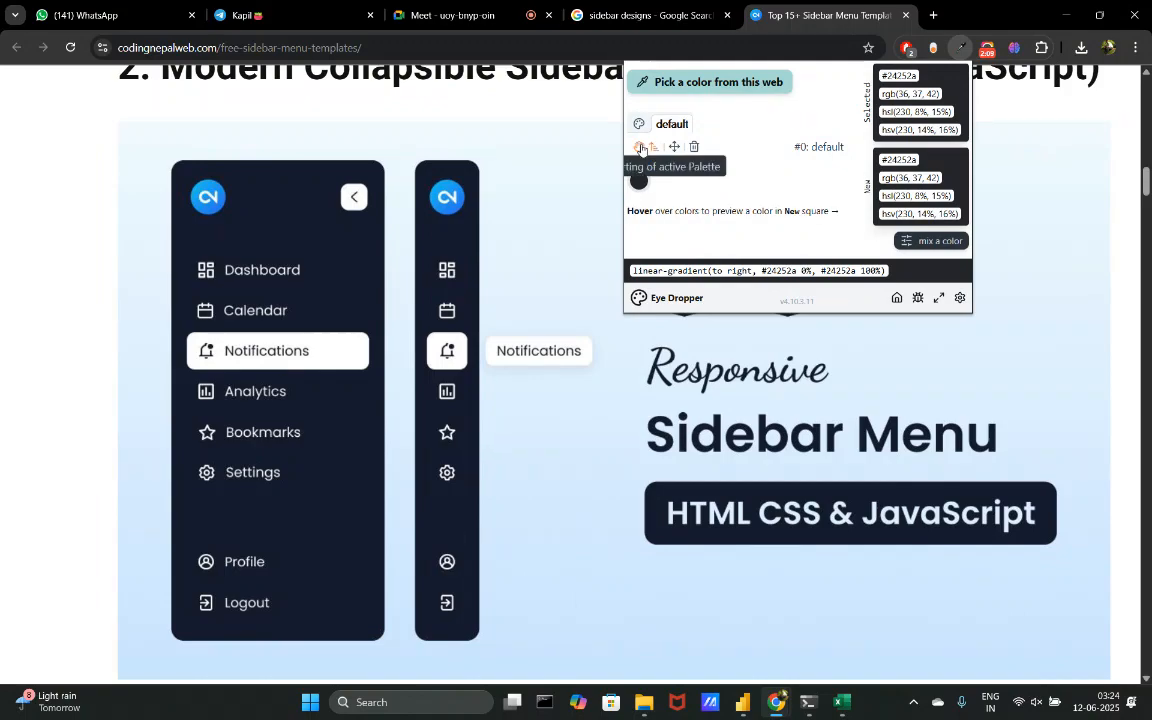
{"action": "left_click", "coordinate": [652, 147]}
{"action": "left_click", "coordinate": [660, 94]}
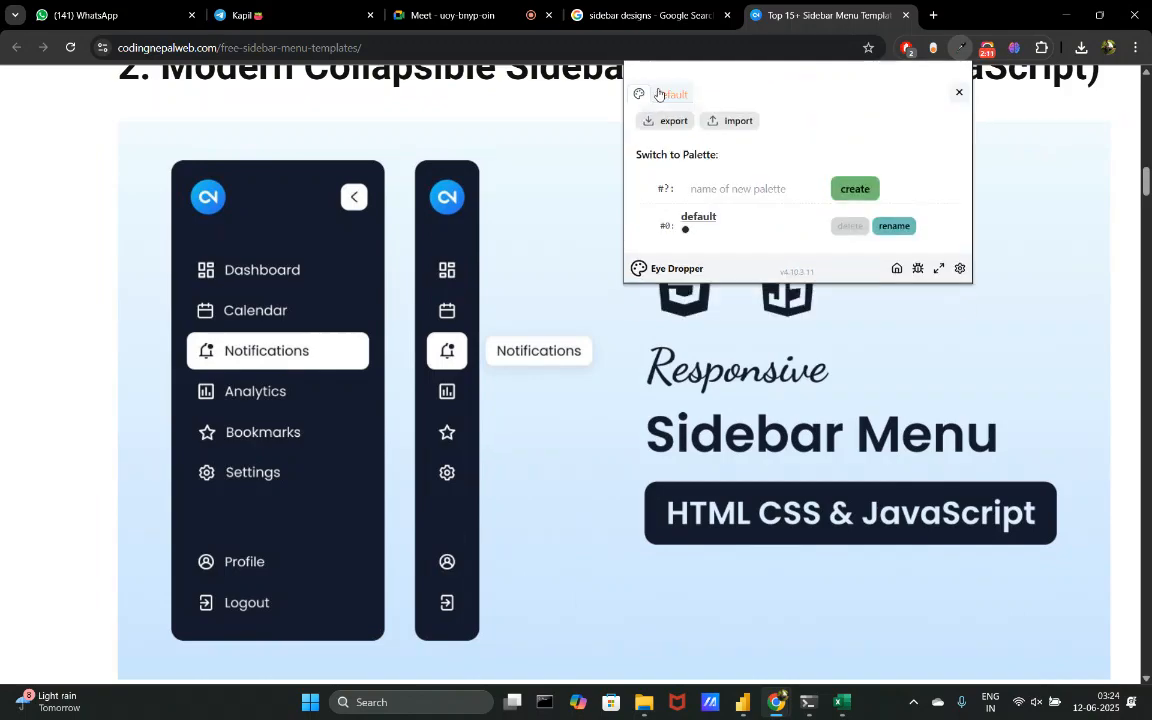
{"action": "left_click", "coordinate": [960, 94]}
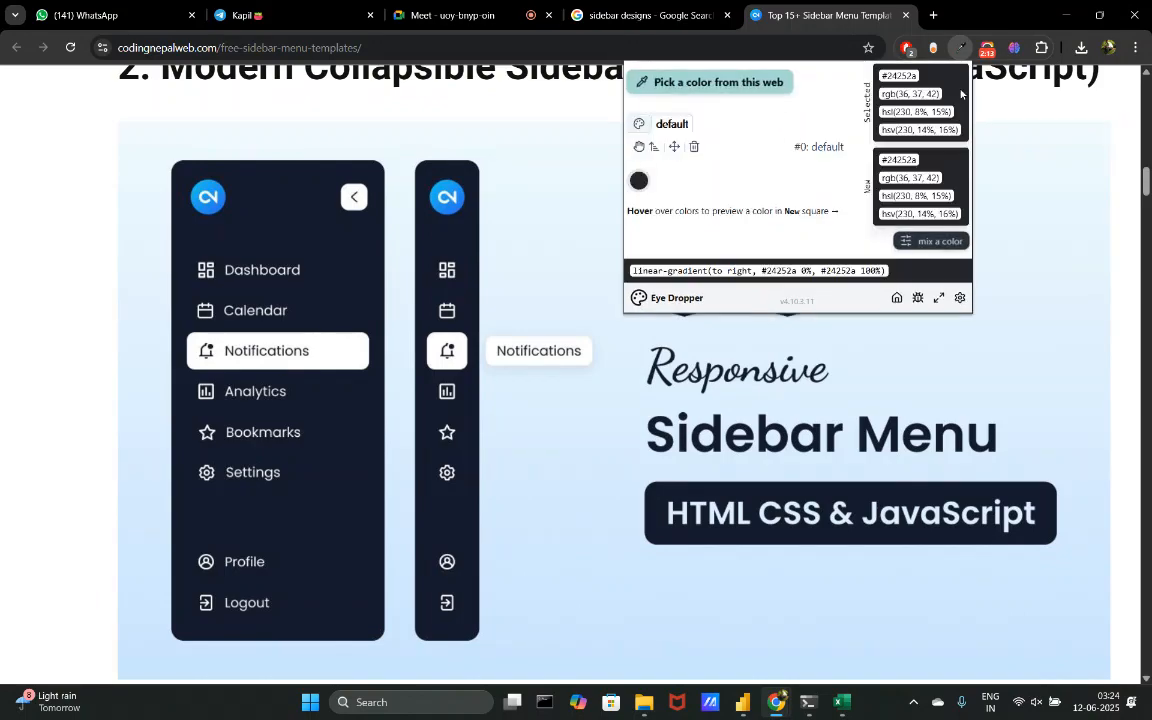
{"action": "left_click", "coordinate": [706, 82]}
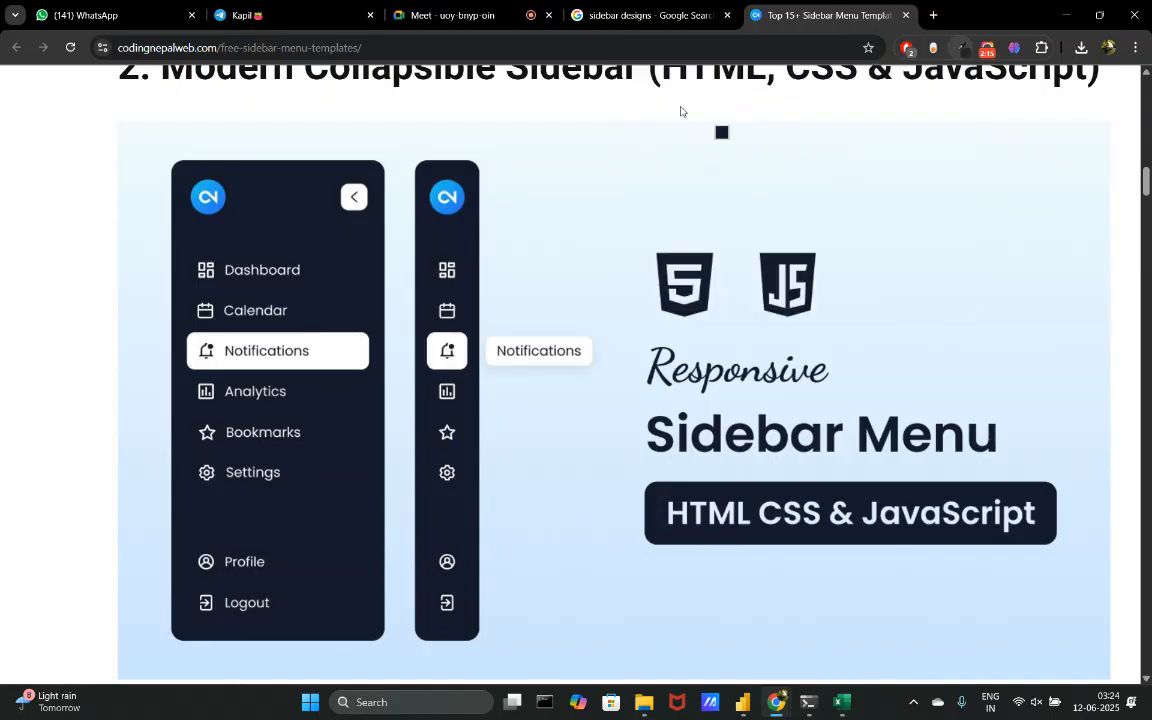
{"action": "left_click", "coordinate": [456, 243]}
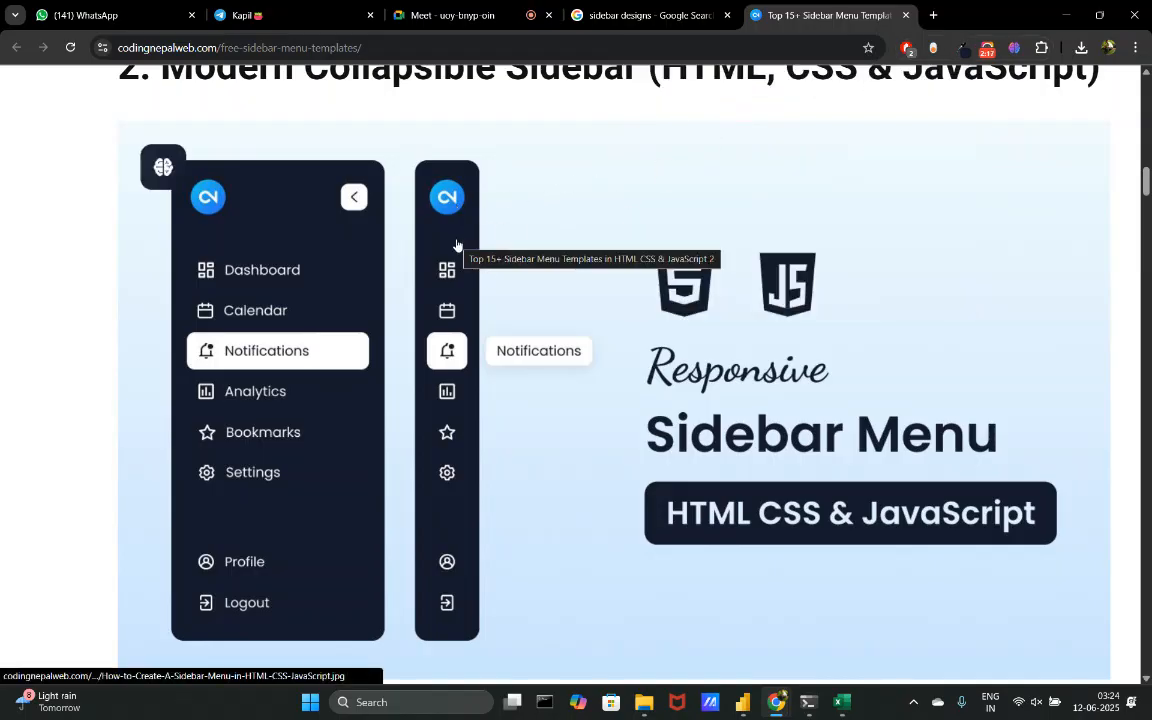
{"action": "left_click", "coordinate": [964, 48]}
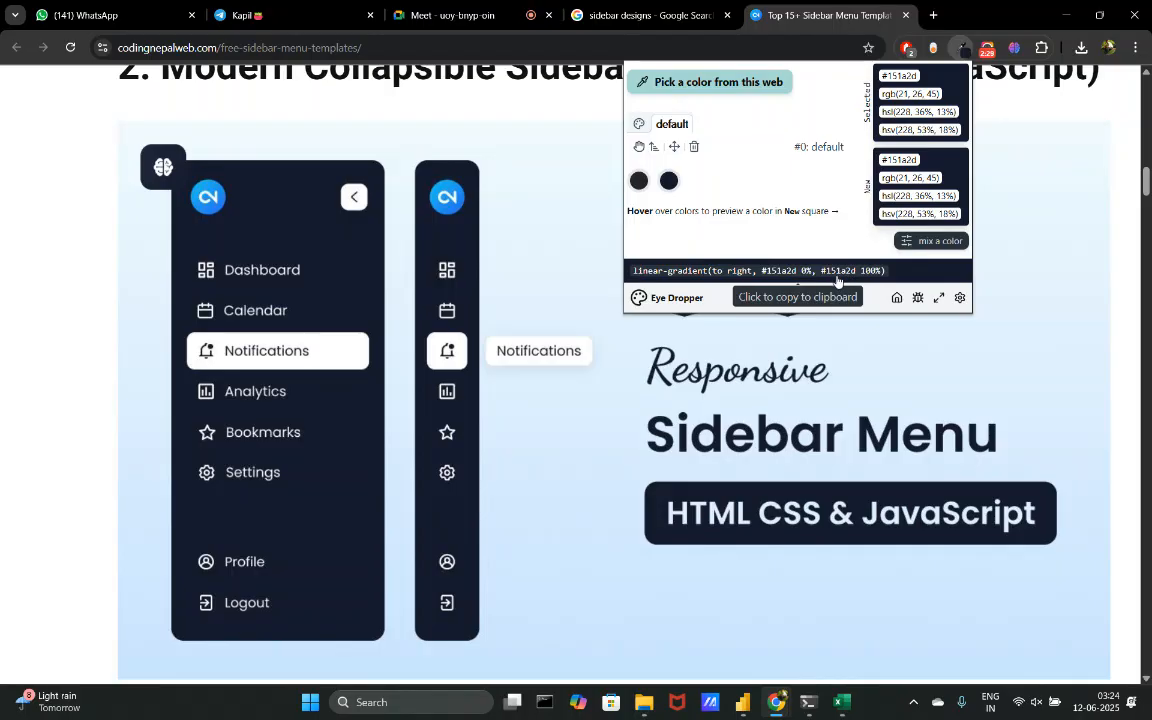
- Switch to Power BI Desktop and set the vertical bar's fill colour to hex #151A2D
{"action": "left_click", "coordinate": [747, 712]}
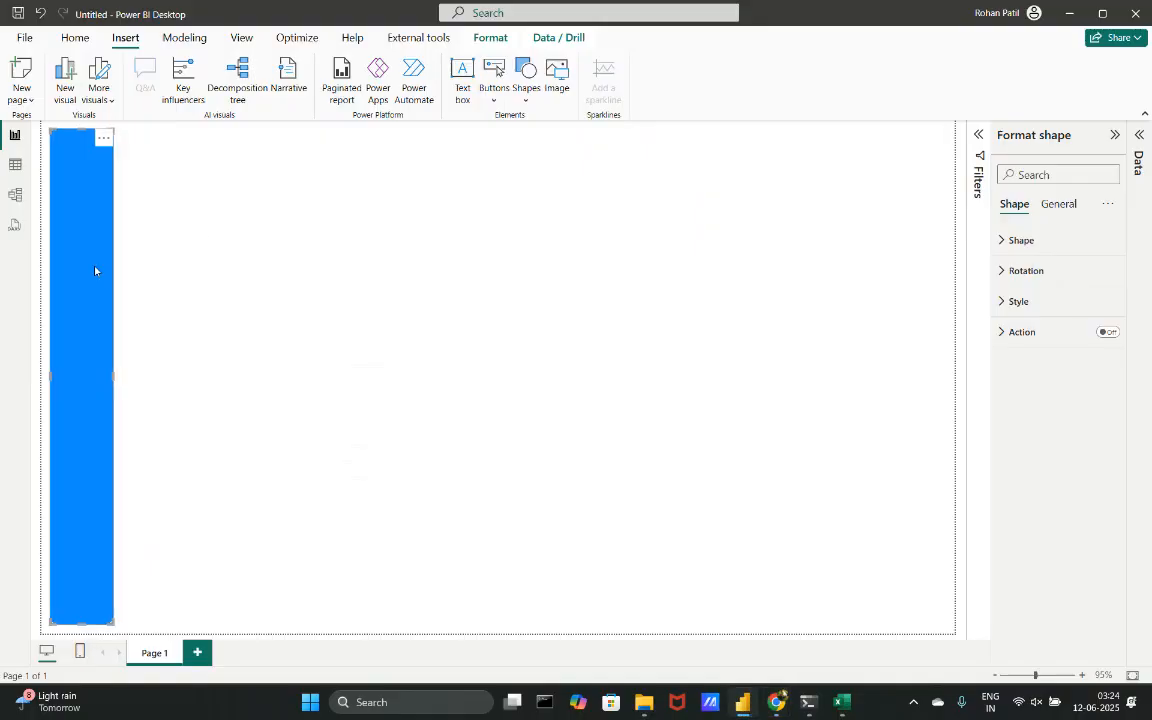
{"action": "left_click", "coordinate": [1022, 241]}
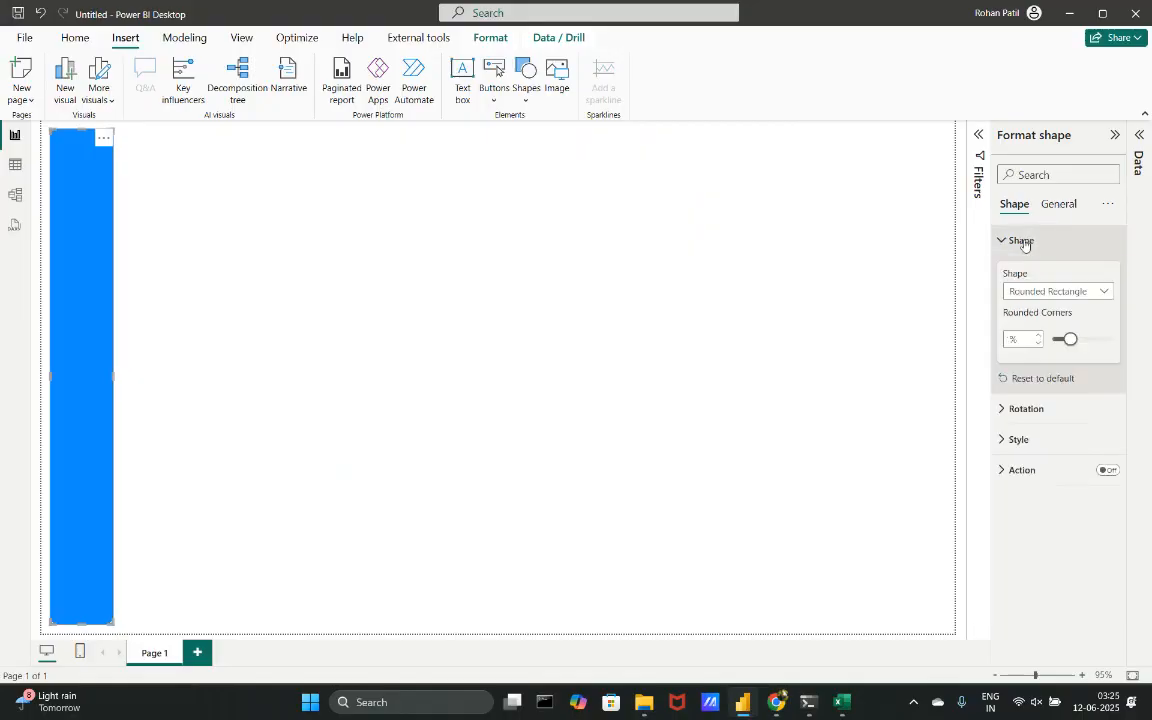
{"action": "left_click", "coordinate": [1028, 439]}
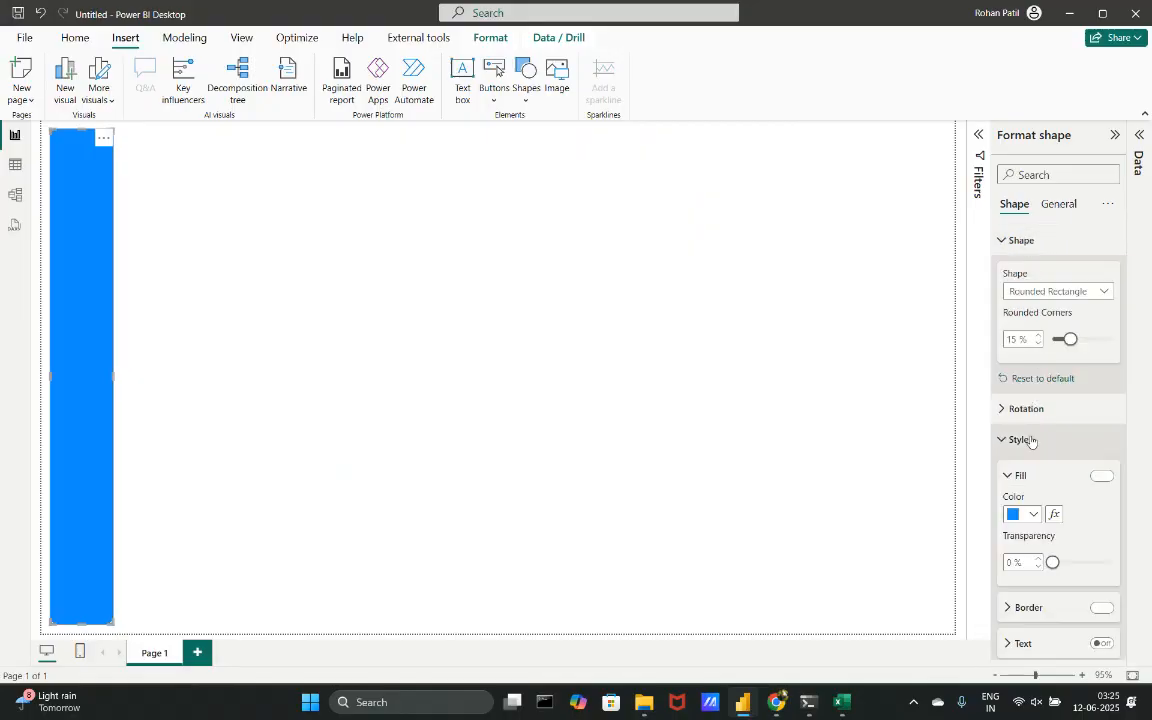
{"action": "scroll", "coordinate": [1032, 410], "scroll_direction": "down", "scroll_amount": 3}
{"action": "left_click", "coordinate": [1034, 385]}
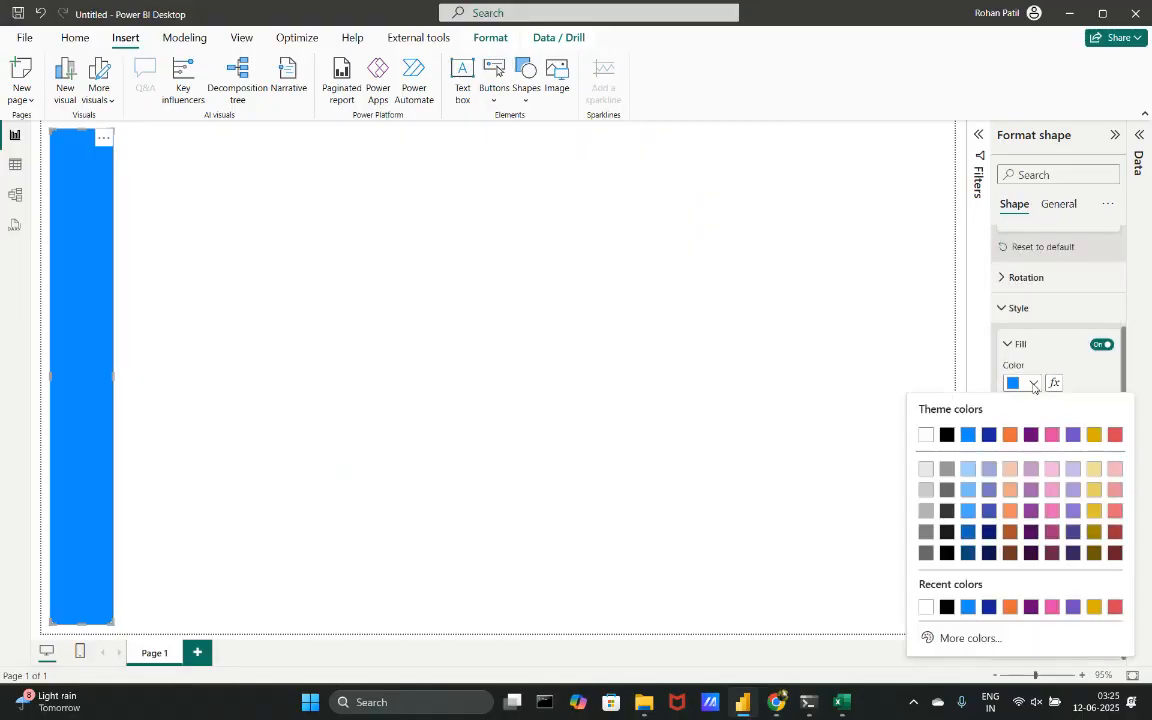
{"action": "left_click", "coordinate": [953, 638]}
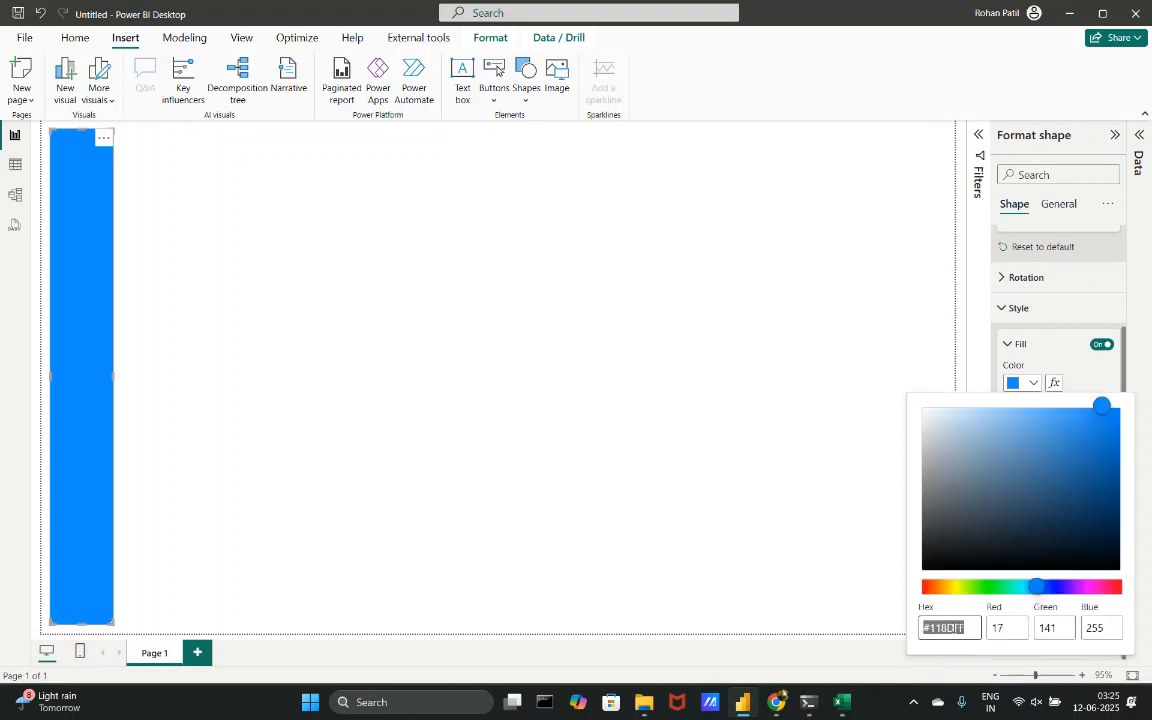
{"action": "type", "text": "151a2d"}
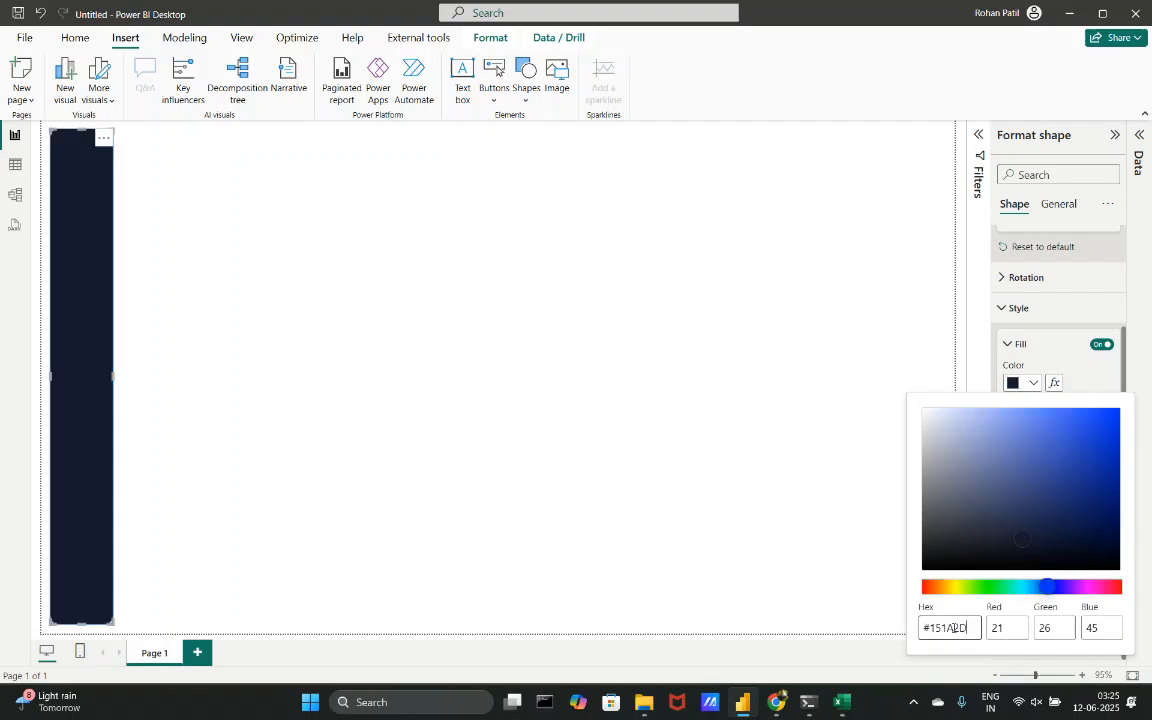
{"action": "left_click", "coordinate": [703, 571]}
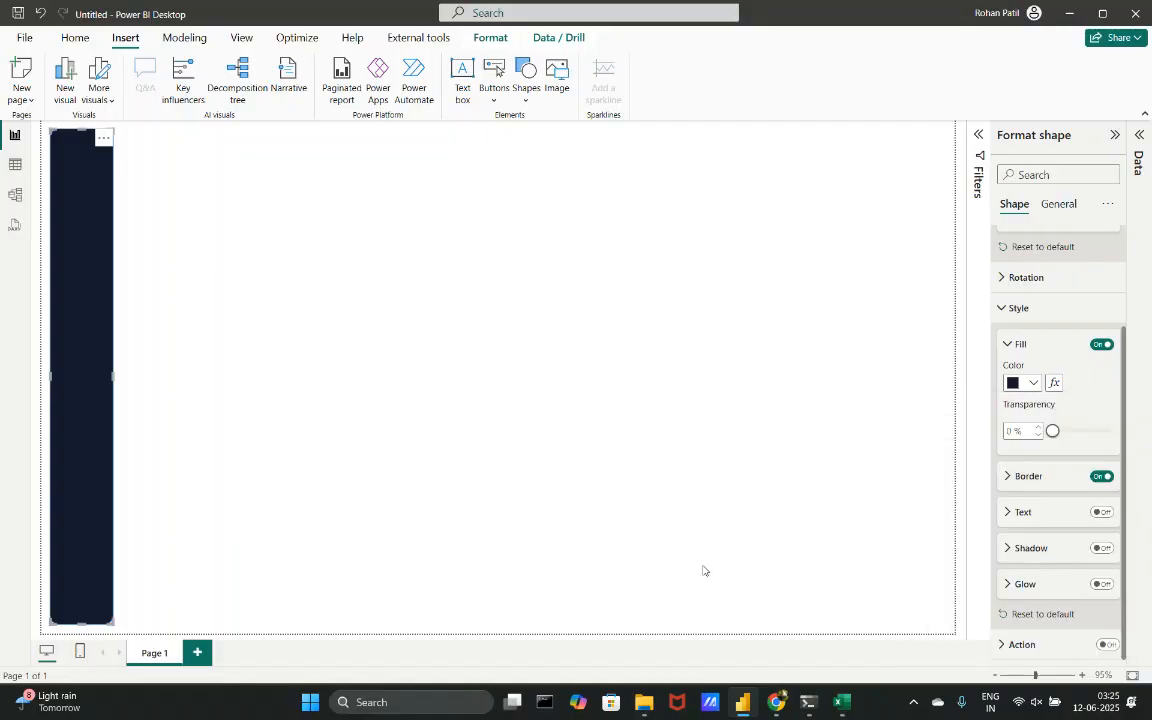
- Try to remove the vertical bar's outline through the visual border setting in its effects
{"action": "left_click", "coordinate": [212, 365]}
{"action": "left_click", "coordinate": [72, 226]}
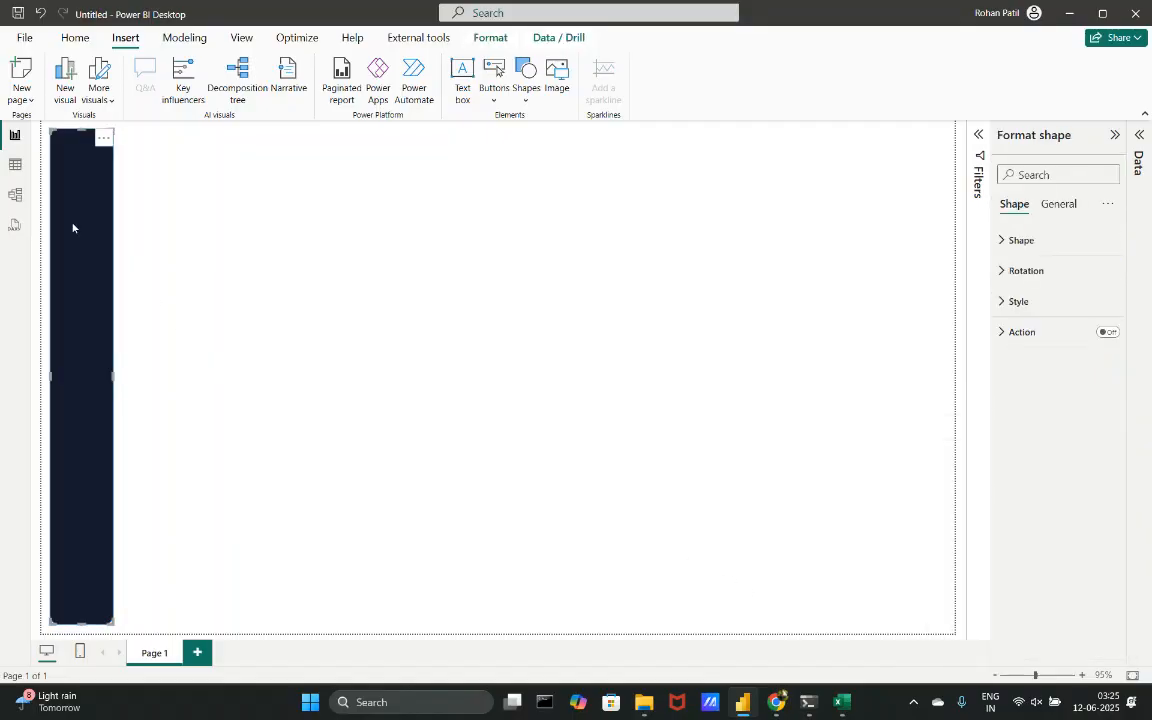
{"action": "left_click", "coordinate": [1057, 204]}
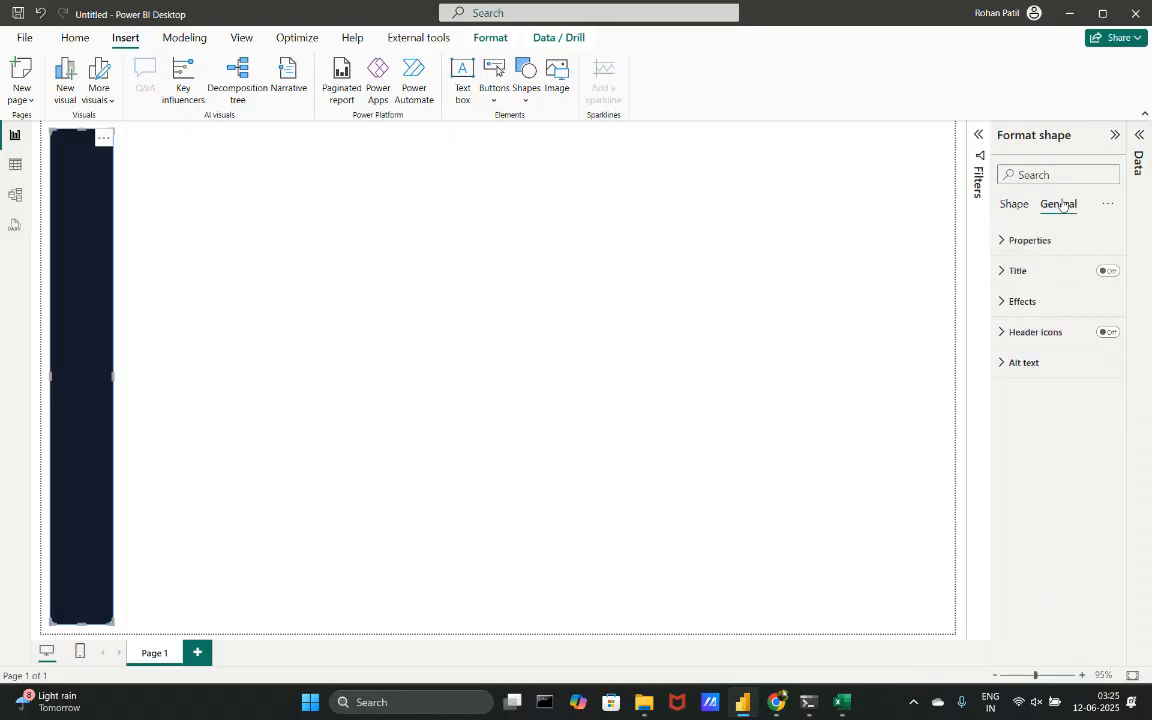
{"action": "left_click", "coordinate": [1031, 301]}
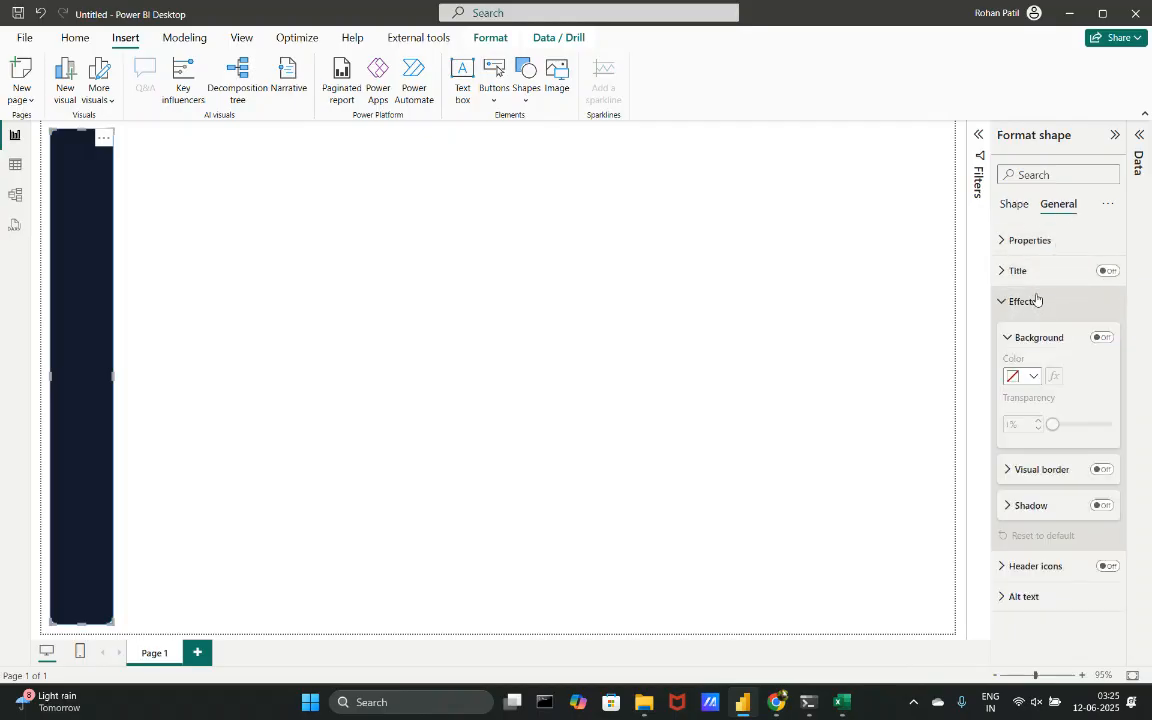
{"action": "left_click", "coordinate": [1104, 470]}
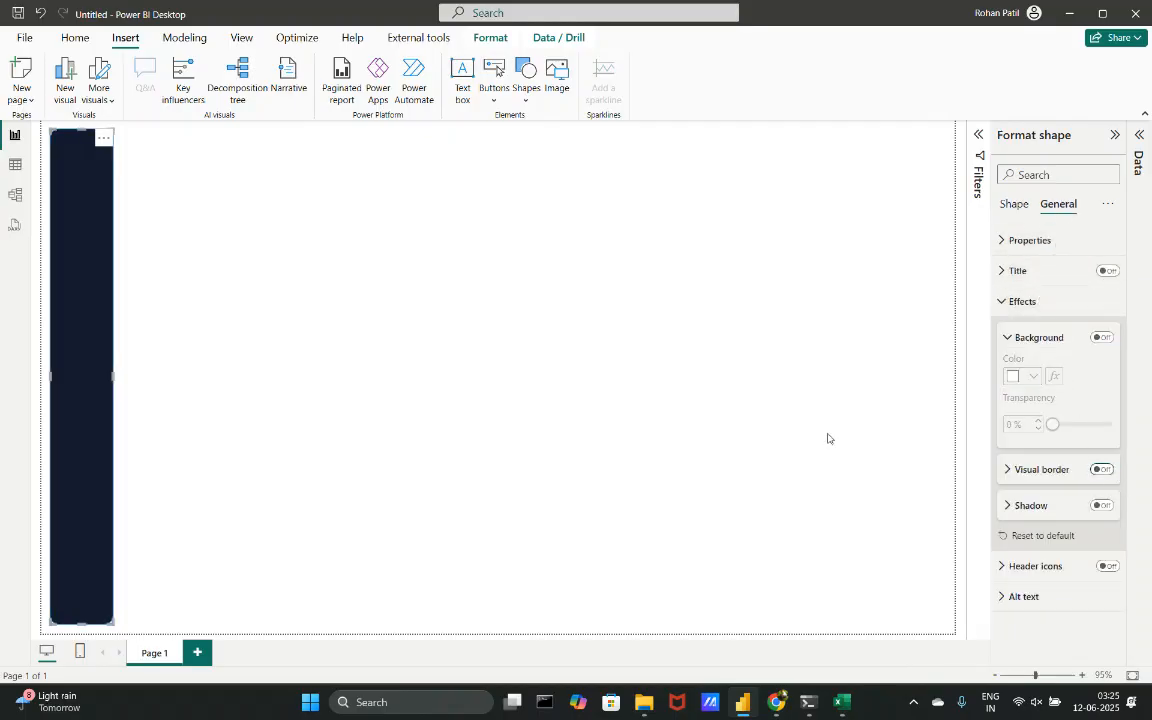
{"action": "left_click", "coordinate": [514, 352]}
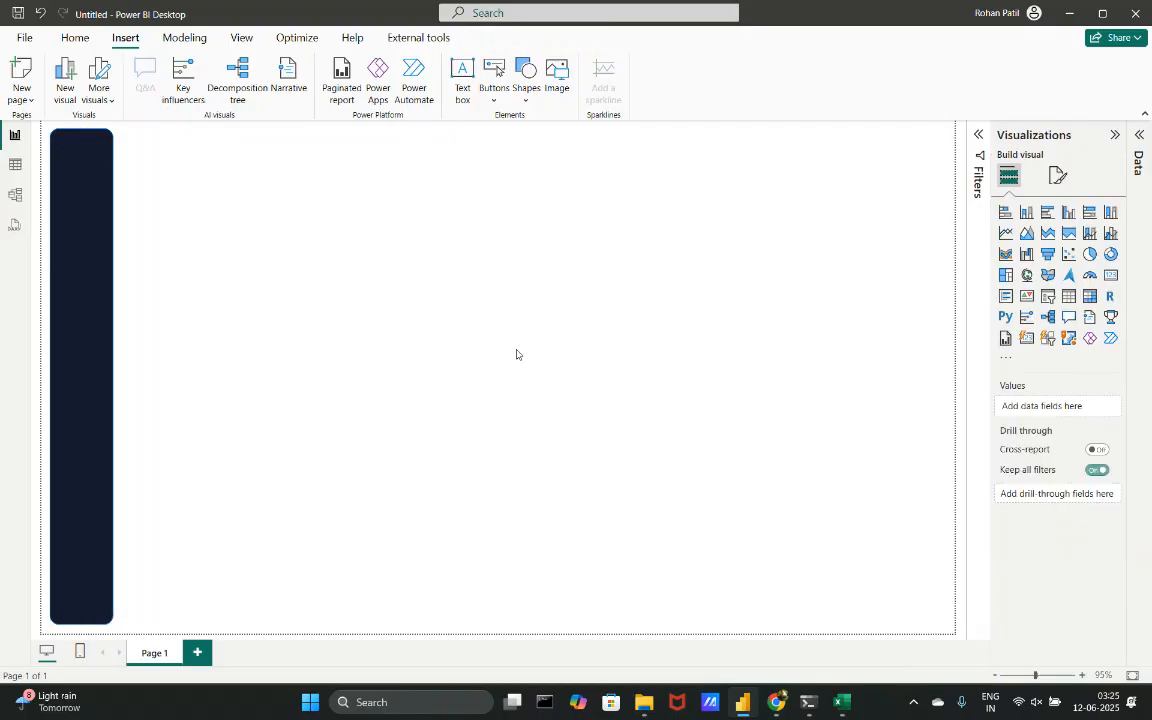
- Turn off the vertical bar's border in its shape style settings and deselect the bar
{"action": "left_click", "coordinate": [100, 165]}
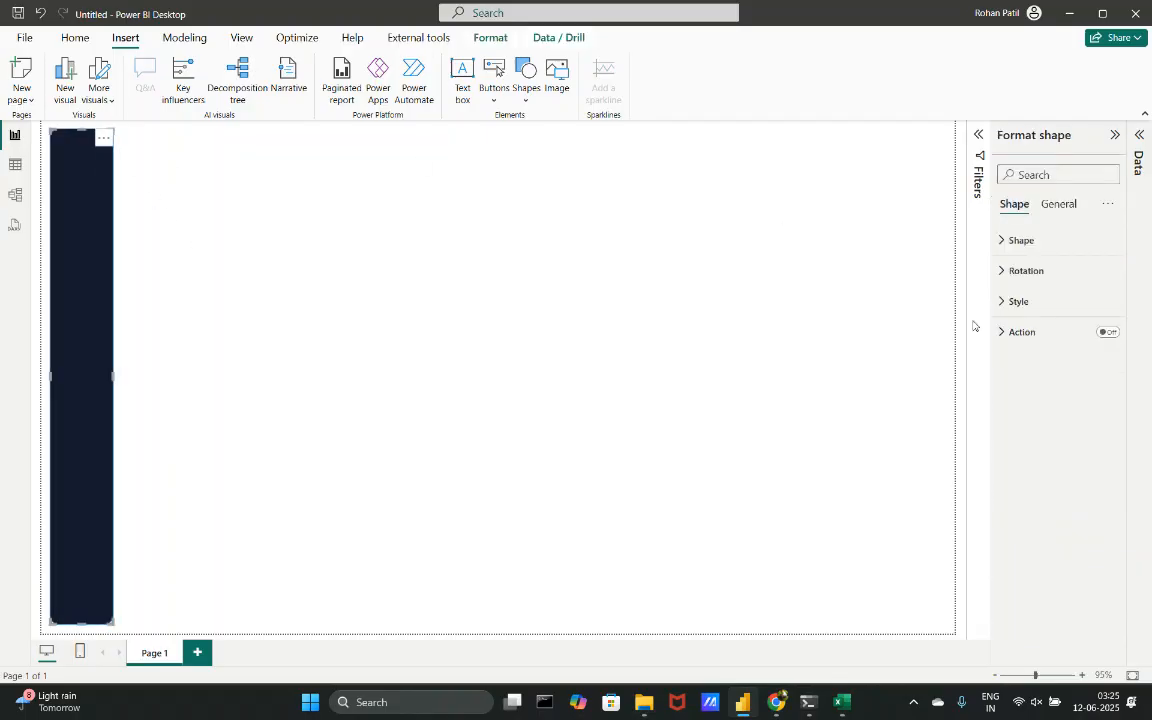
{"action": "left_click", "coordinate": [1018, 270]}
{"action": "left_click", "coordinate": [1020, 240]}
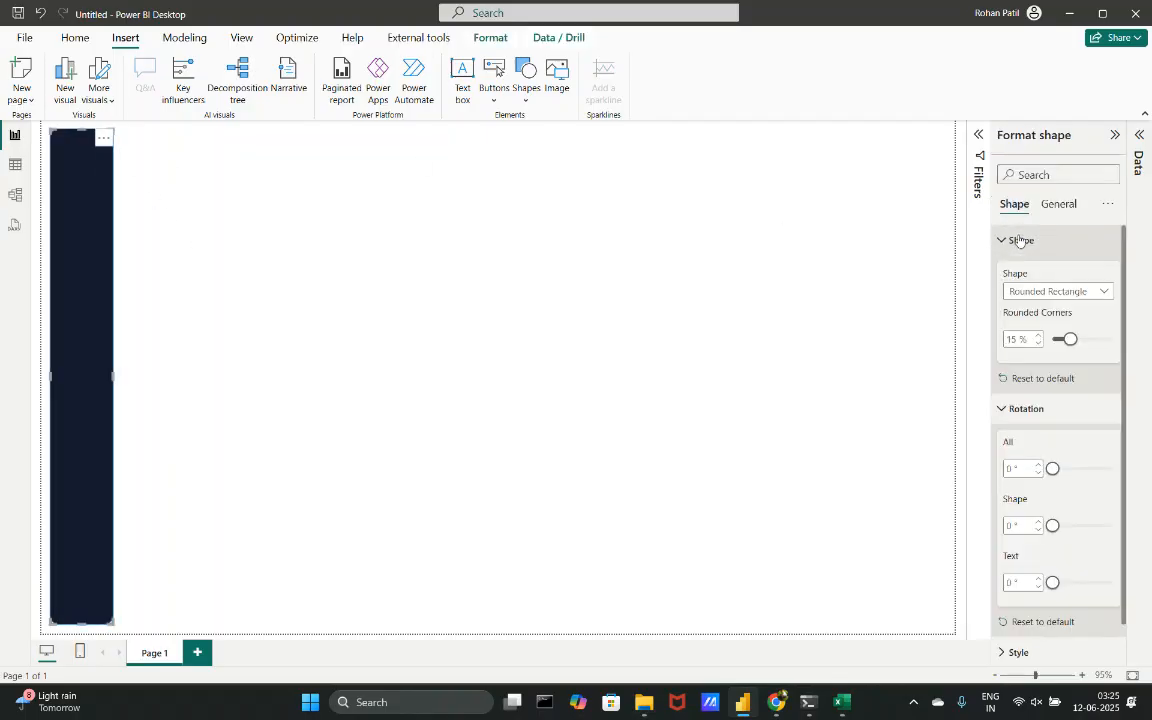
{"action": "left_click", "coordinate": [1049, 409]}
{"action": "left_click", "coordinate": [1044, 445]}
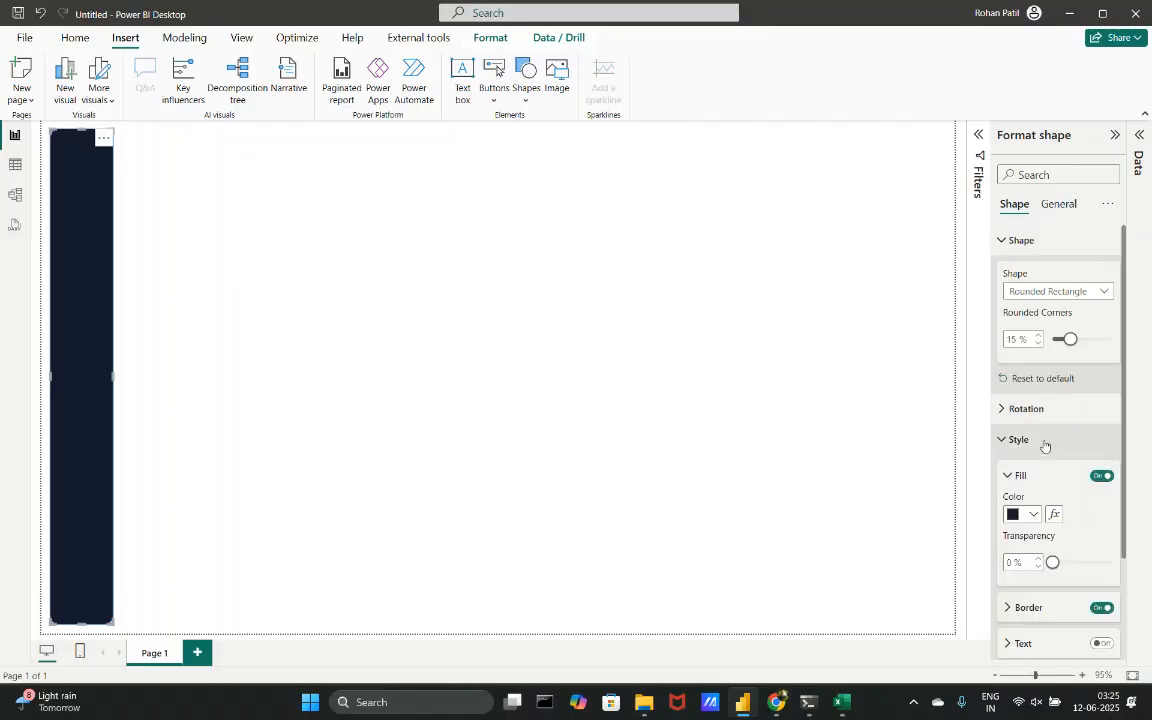
{"action": "scroll", "coordinate": [1045, 445], "scroll_direction": "down", "scroll_amount": 2}
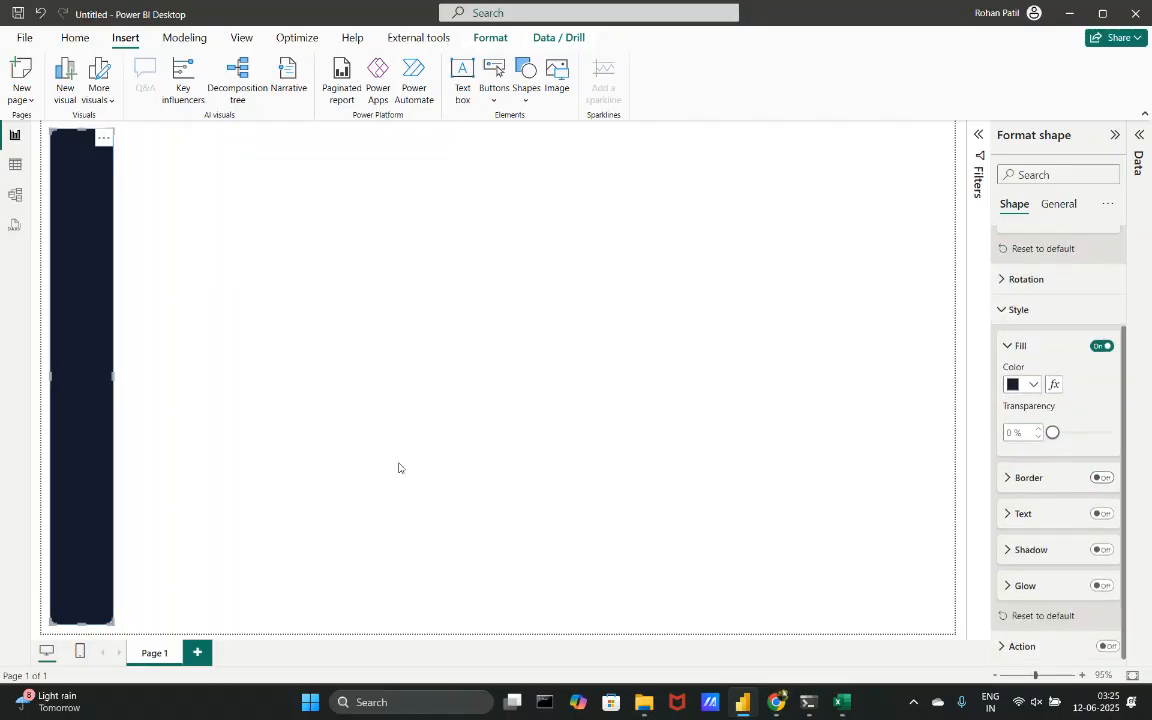
{"action": "left_click", "coordinate": [305, 470]}
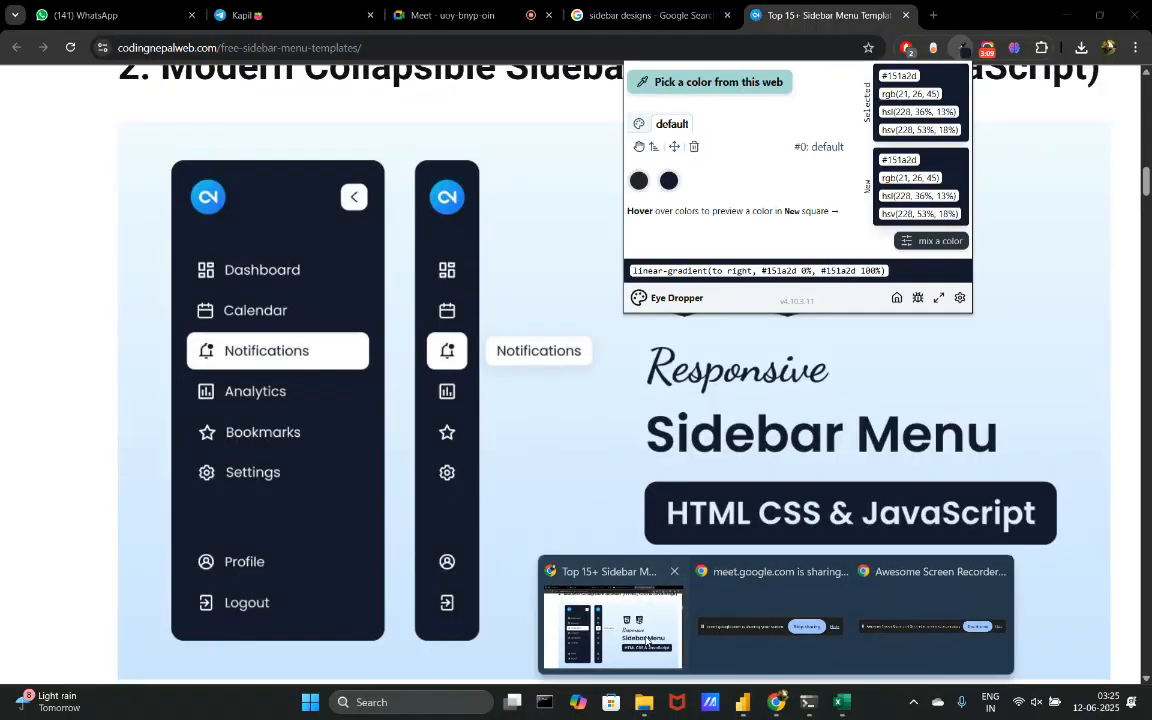
- Check the reference sidebar in the browser, and return to Power BI Desktop to make the vertical bar slightly narrower
{"action": "left_click", "coordinate": [612, 625]}
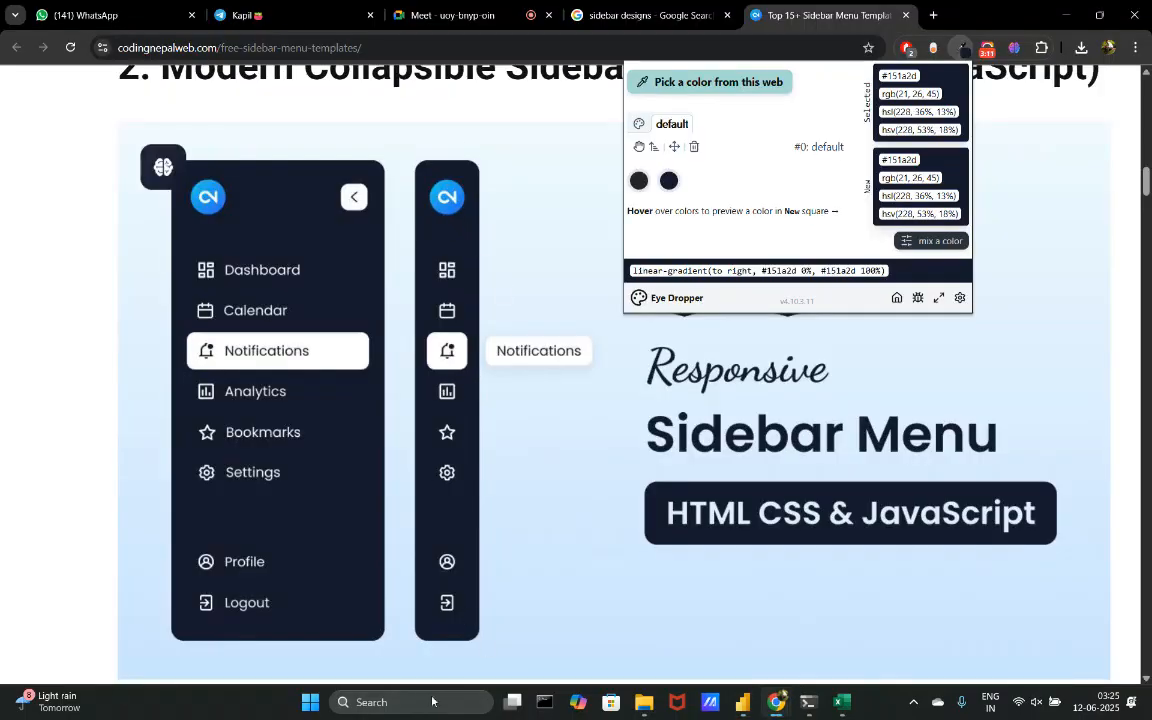
{"action": "mouse_move", "coordinate": [742, 700]}
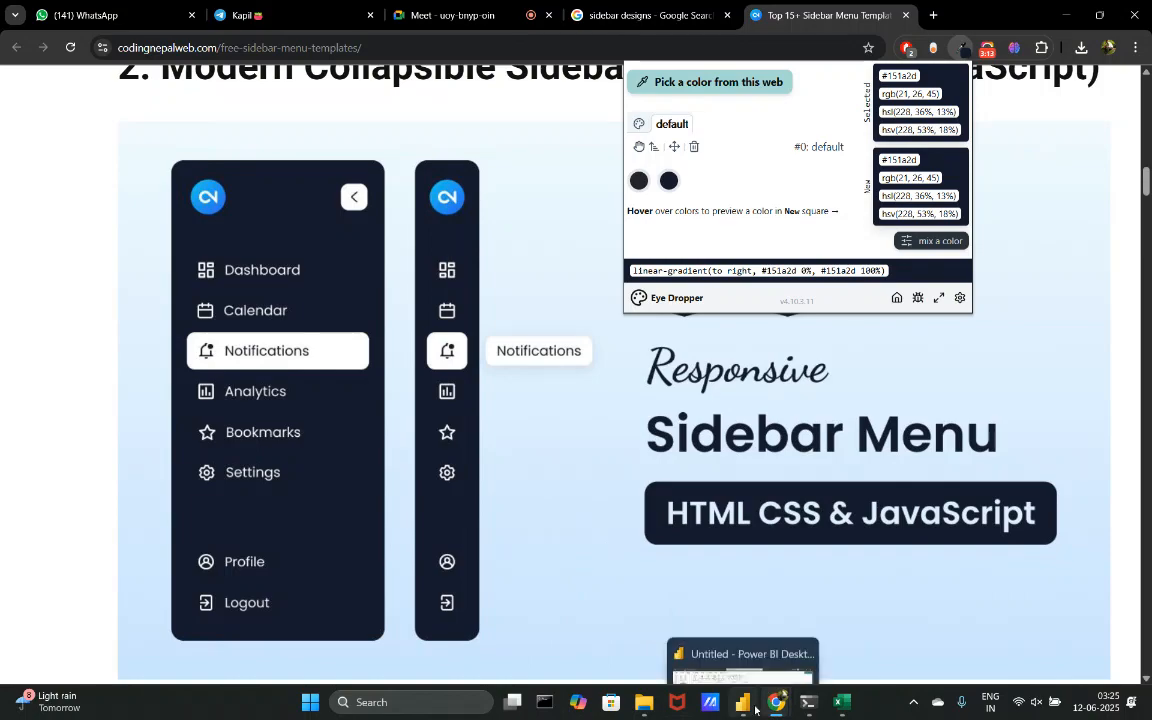
{"action": "left_click", "coordinate": [752, 642]}
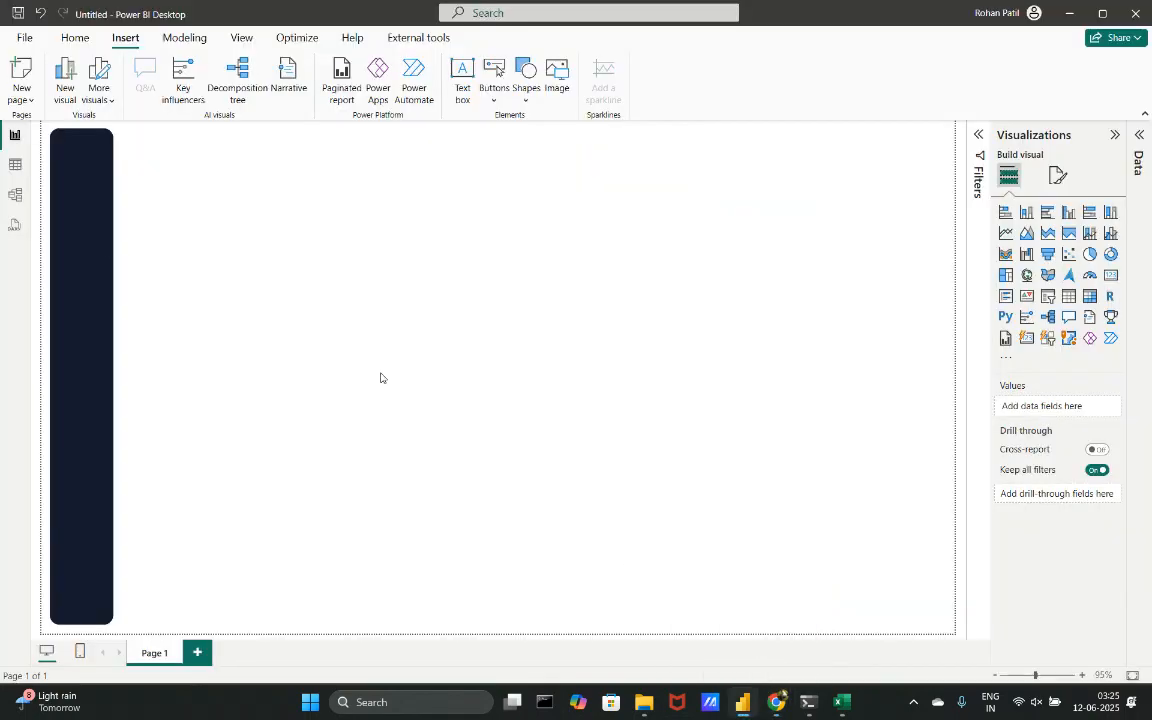
{"action": "left_click", "coordinate": [88, 234]}
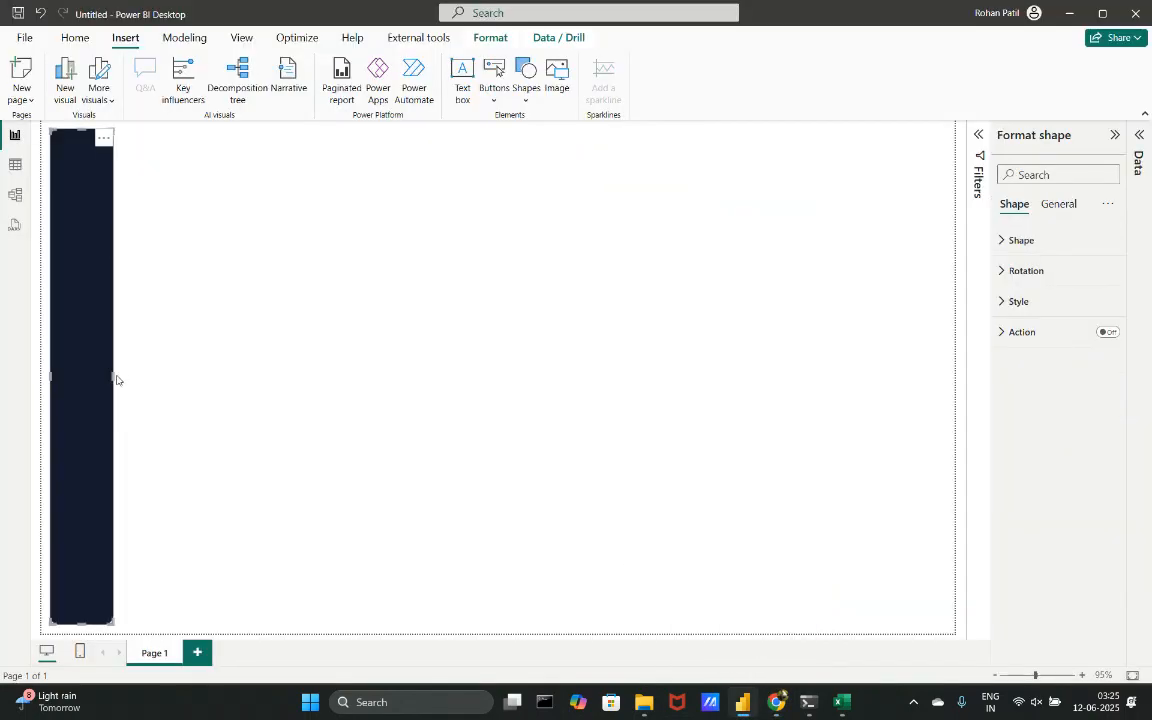
{"action": "left_click_drag", "start_coordinate": [112, 377], "coordinate": [106, 377]}
{"action": "left_click", "coordinate": [181, 356]}
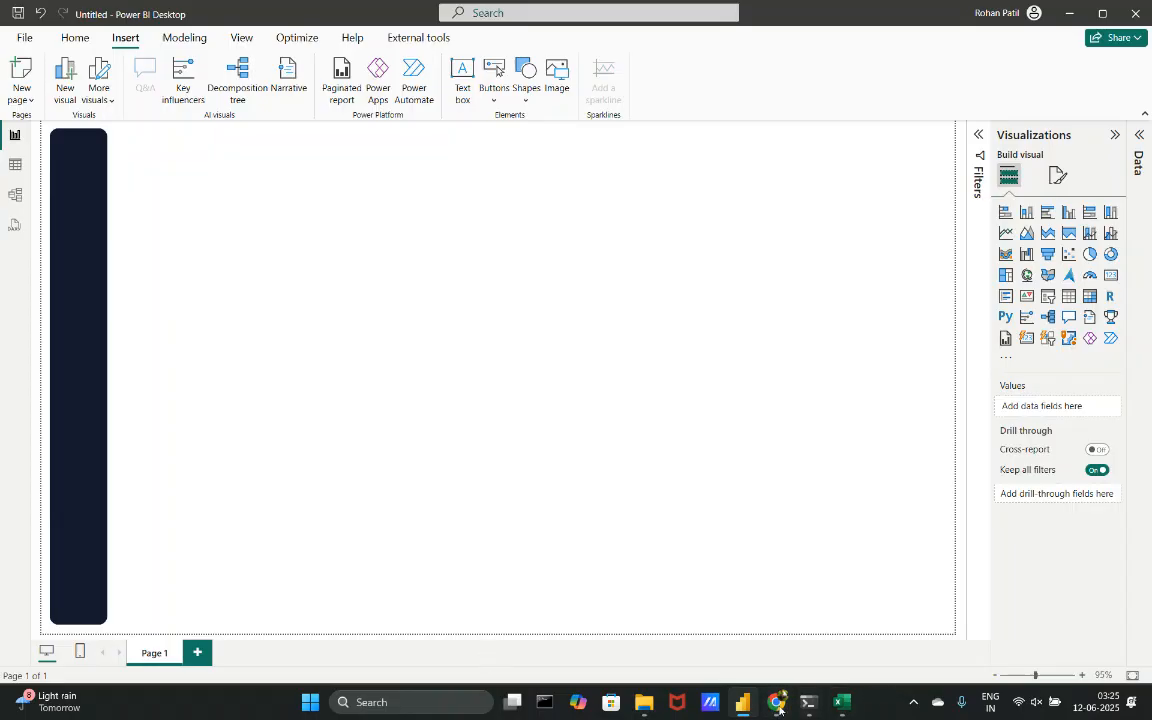
- Switch to the browser, close the sidebar template page and open a new blank tab
{"action": "mouse_move", "coordinate": [779, 704]}
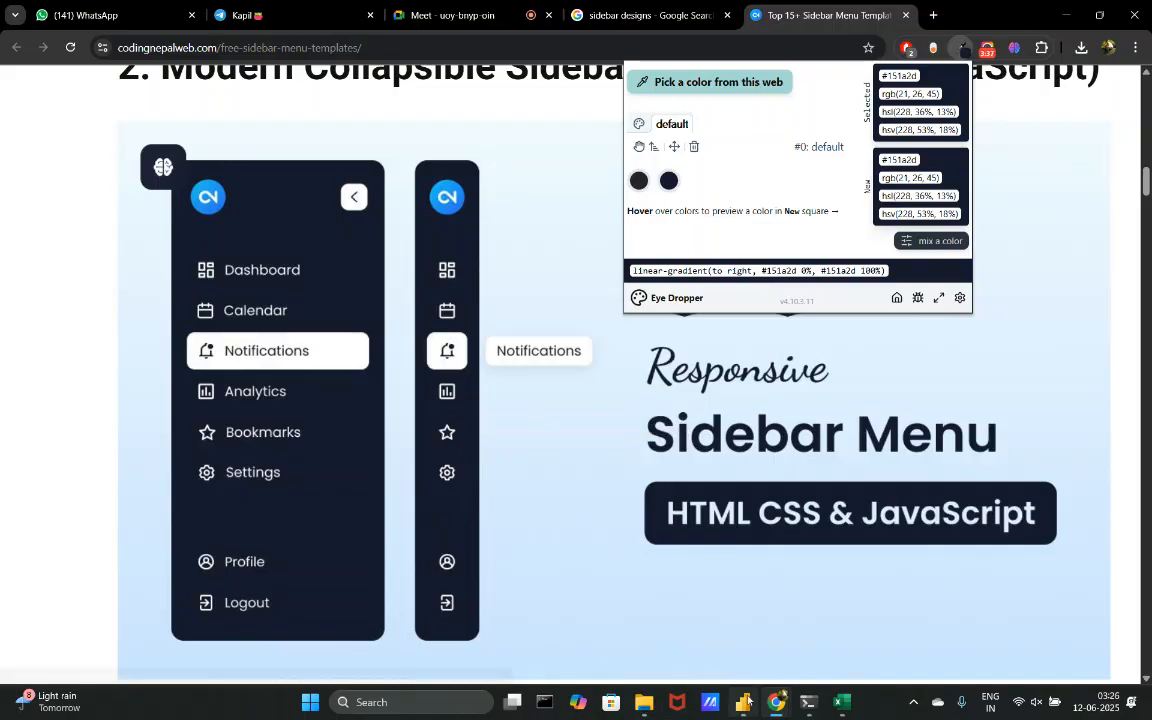
{"action": "mouse_move", "coordinate": [816, 714]}
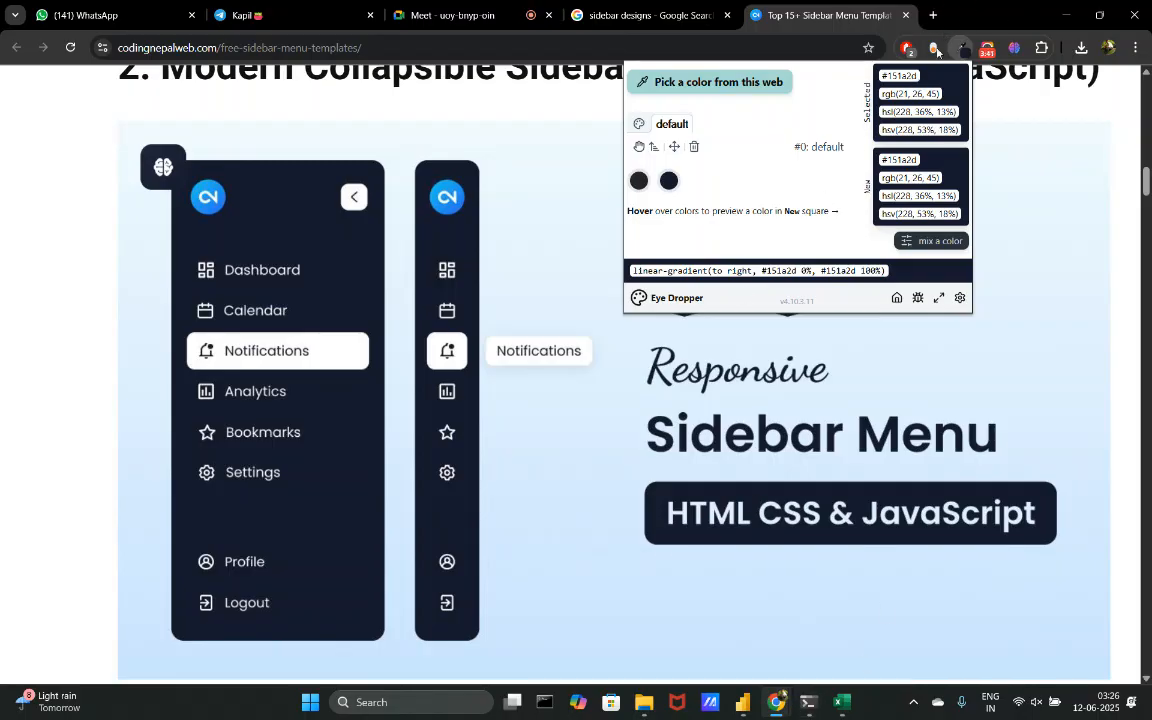
{"action": "left_click", "coordinate": [910, 16]}
{"action": "left_click", "coordinate": [908, 15]}
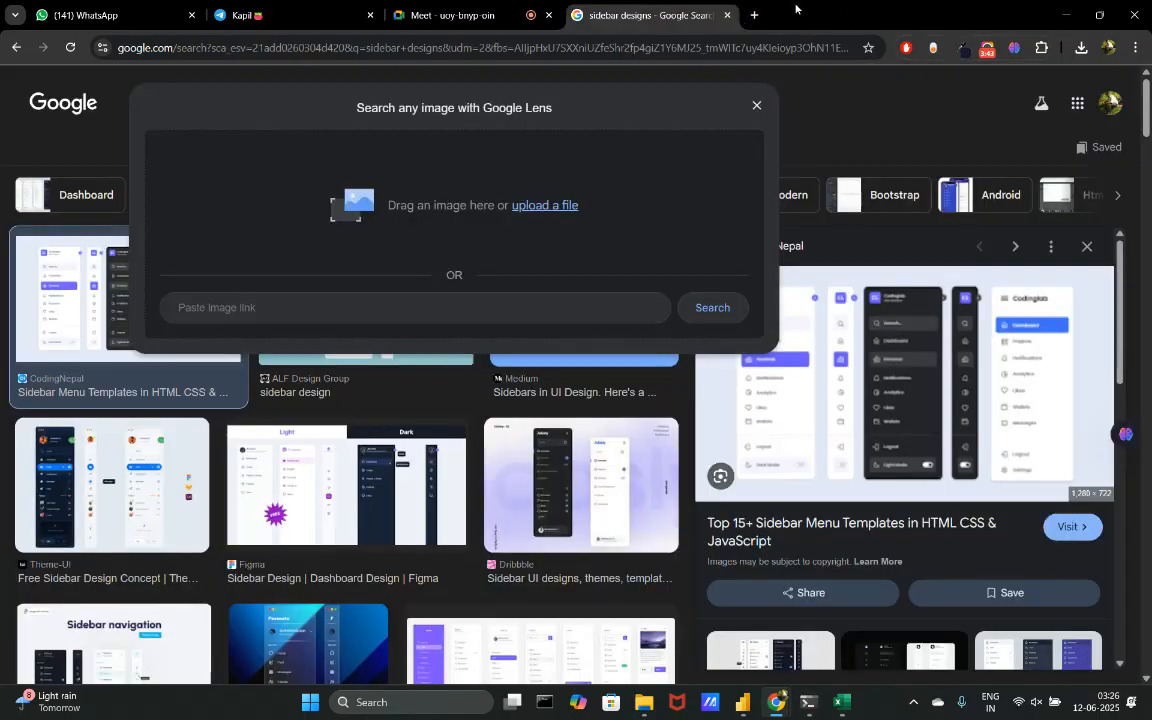
{"action": "left_click", "coordinate": [752, 14]}
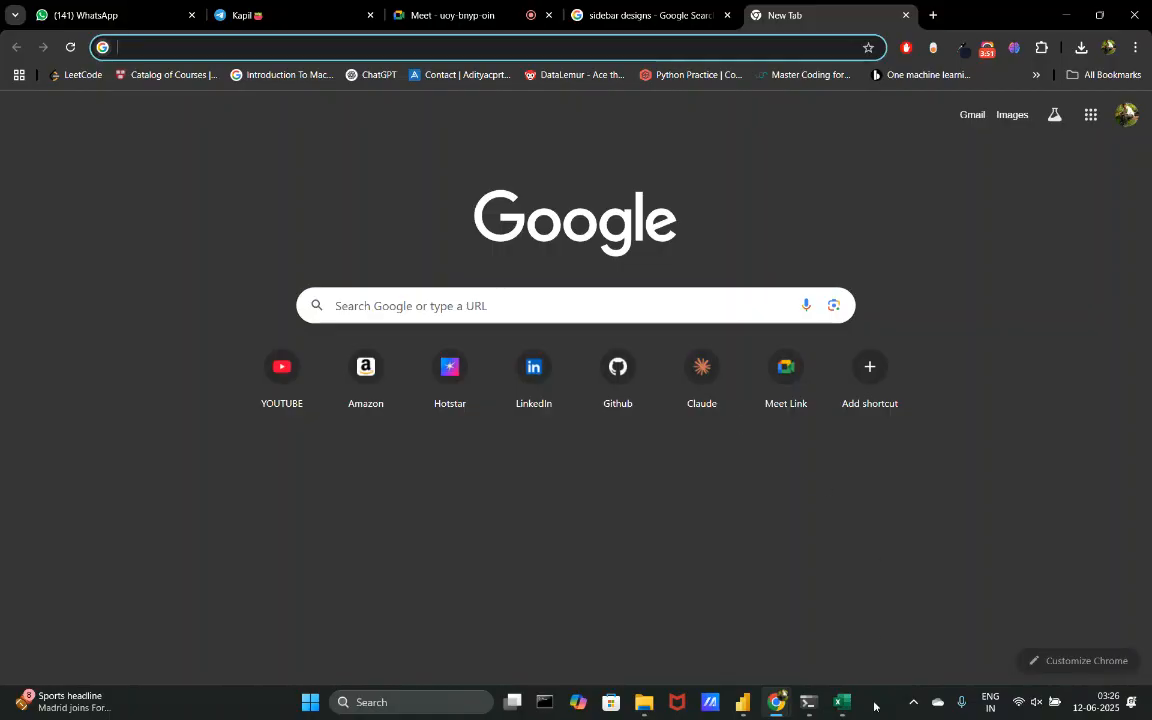
- Switch to Power BI Desktop and rename the report's first page as Homepage
{"action": "mouse_move", "coordinate": [742, 702]}
{"action": "left_click", "coordinate": [700, 632]}
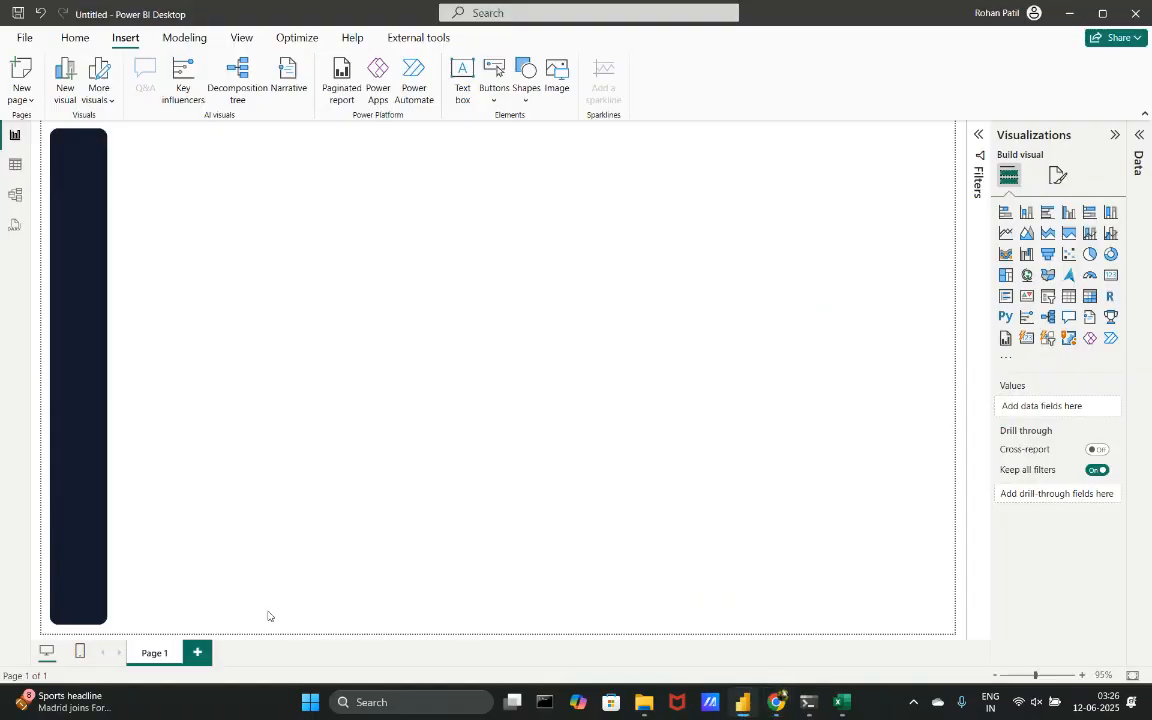
{"action": "double_click", "coordinate": [160, 655]}
{"action": "type", "text": "Main"}
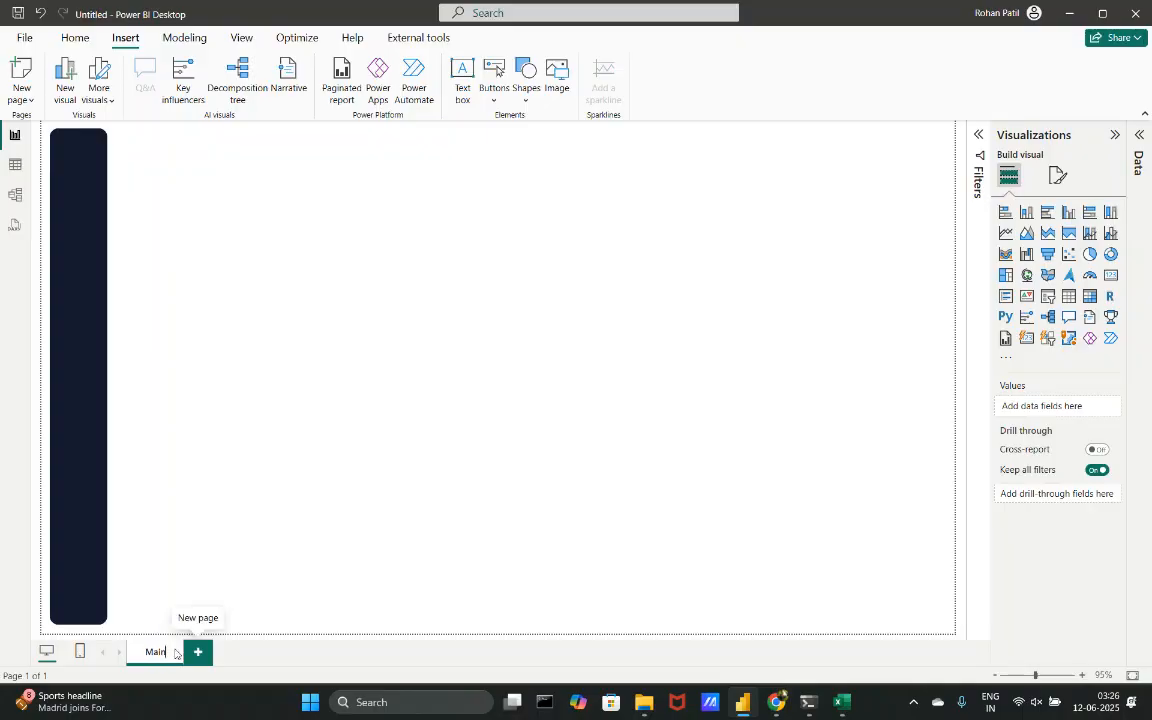
{"action": "double_click", "coordinate": [147, 652]}
{"action": "type", "text": "Hom"}
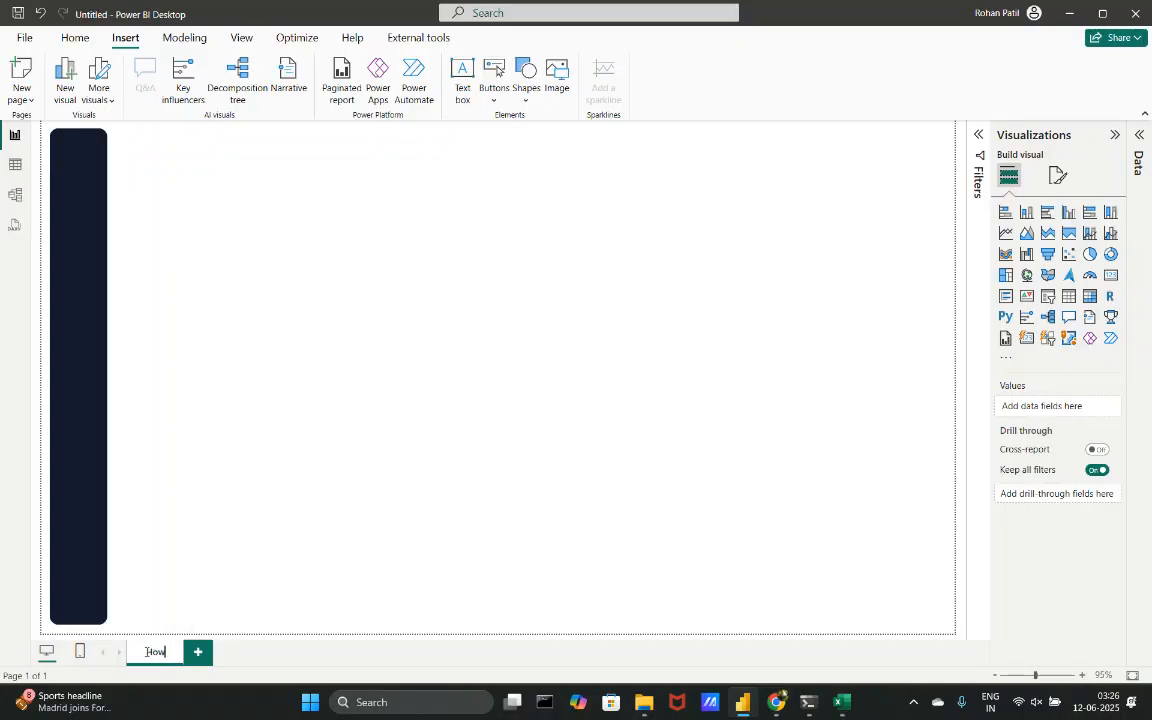
{"action": "type", "text": "wepage"}
{"action": "key", "text": "Return"}
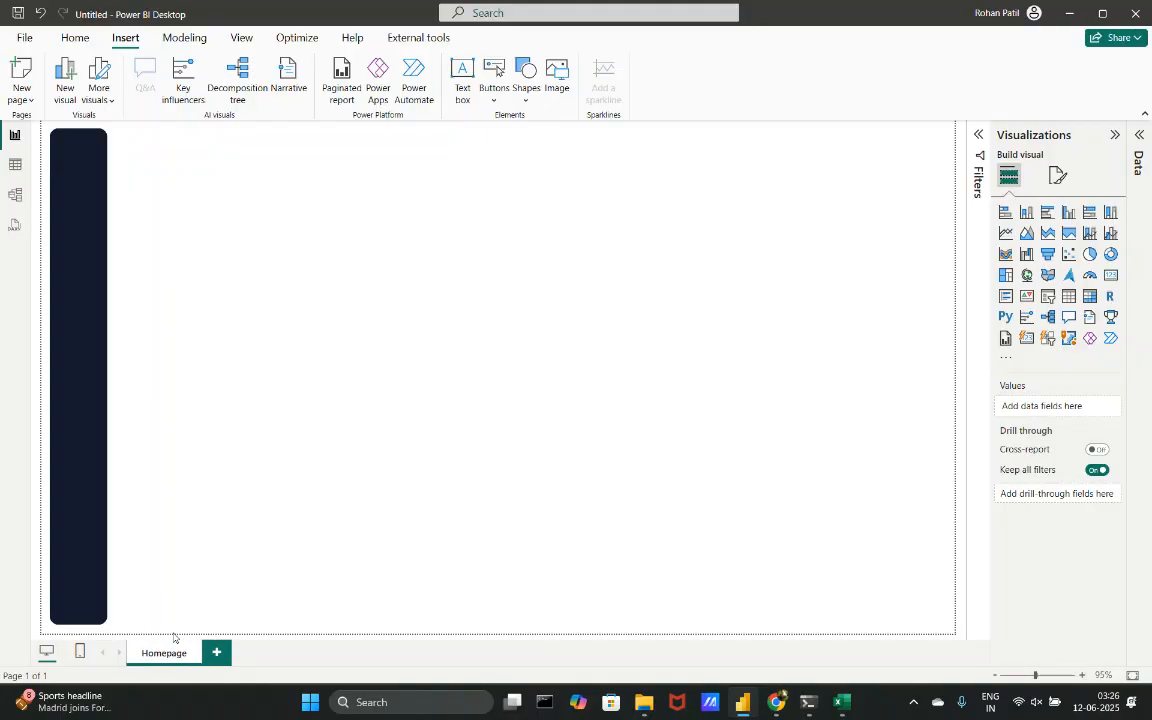
- Add a second report page and open its name for editing
{"action": "left_click", "coordinate": [219, 653]}
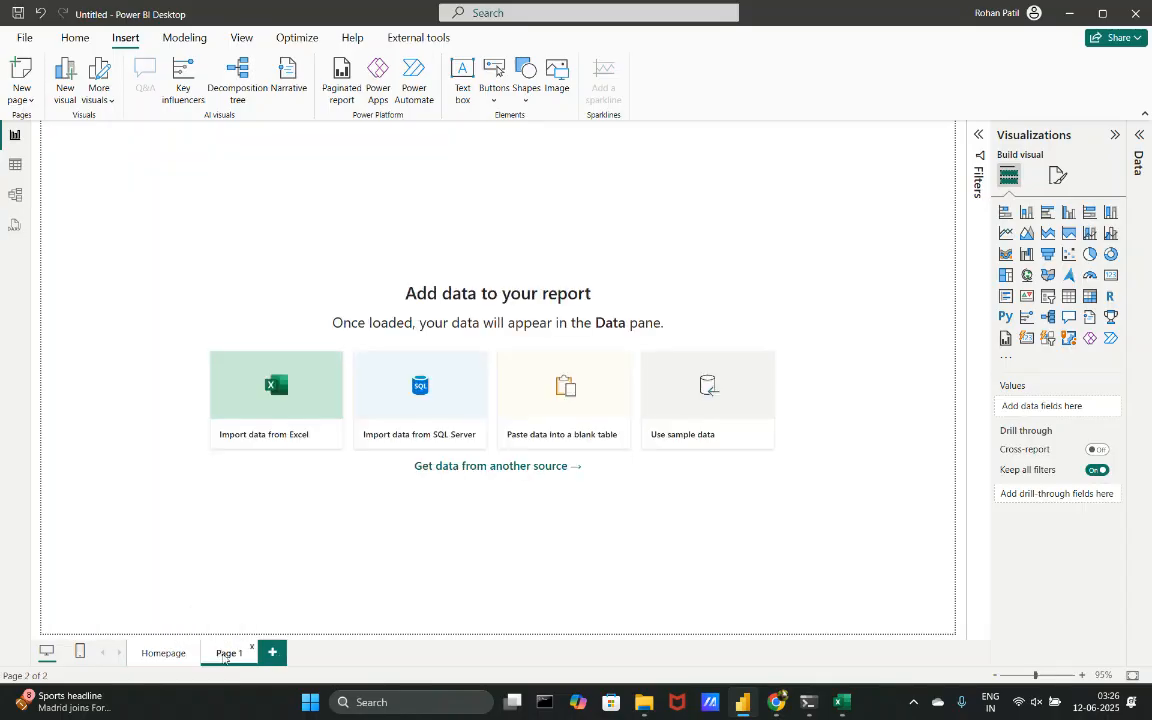
{"action": "double_click", "coordinate": [220, 655]}
{"action": "double_click", "coordinate": [228, 657]}
- Switch to the browser, reopen the CodingNepal sidebar template page and enlarge its menu image to read the item names
{"action": "mouse_move", "coordinate": [776, 702]}
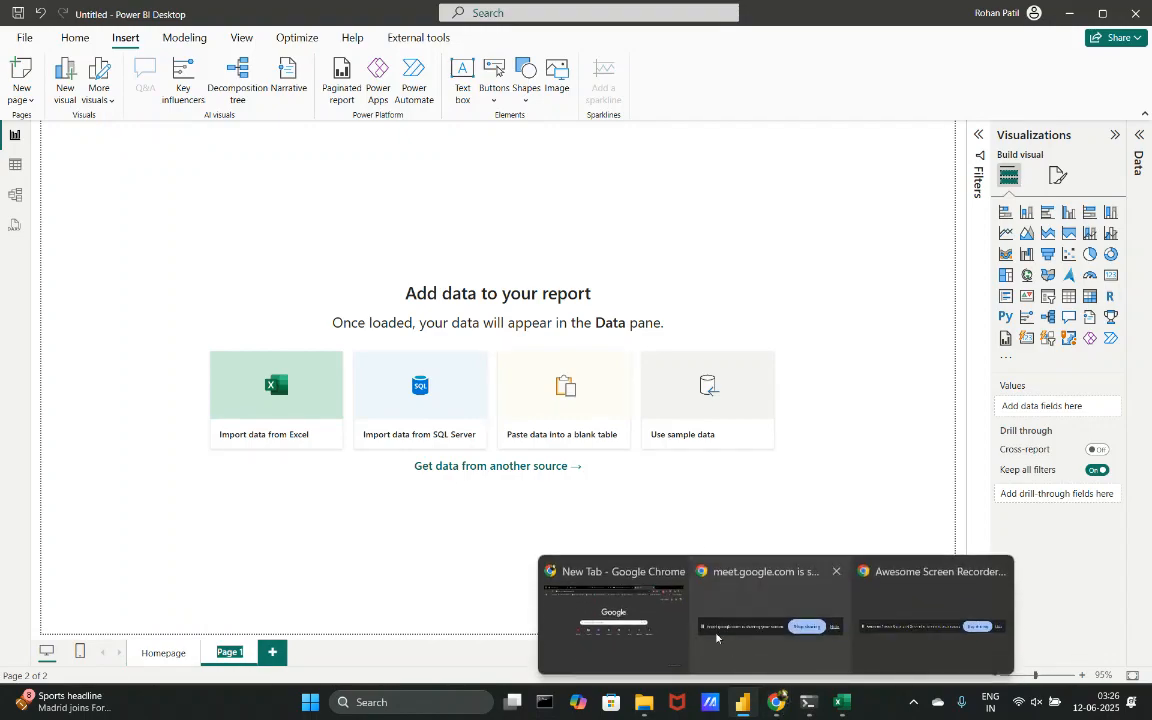
{"action": "left_click", "coordinate": [628, 625]}
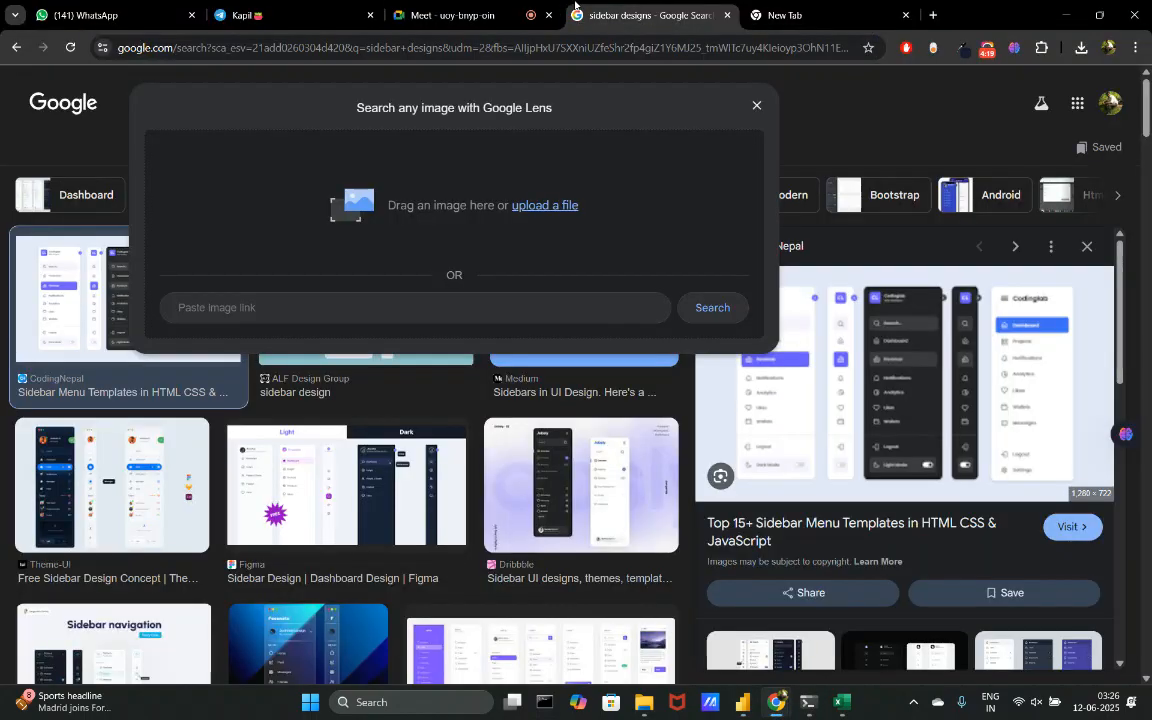
{"action": "left_click", "coordinate": [645, 15]}
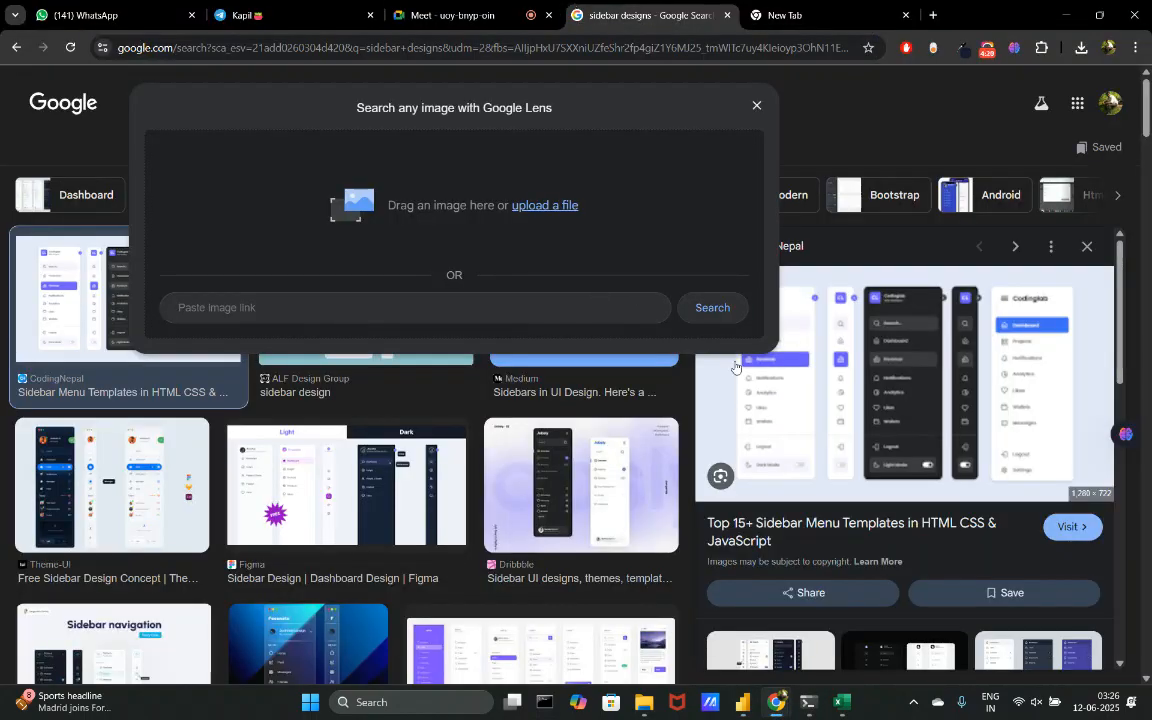
{"action": "left_click", "coordinate": [836, 481]}
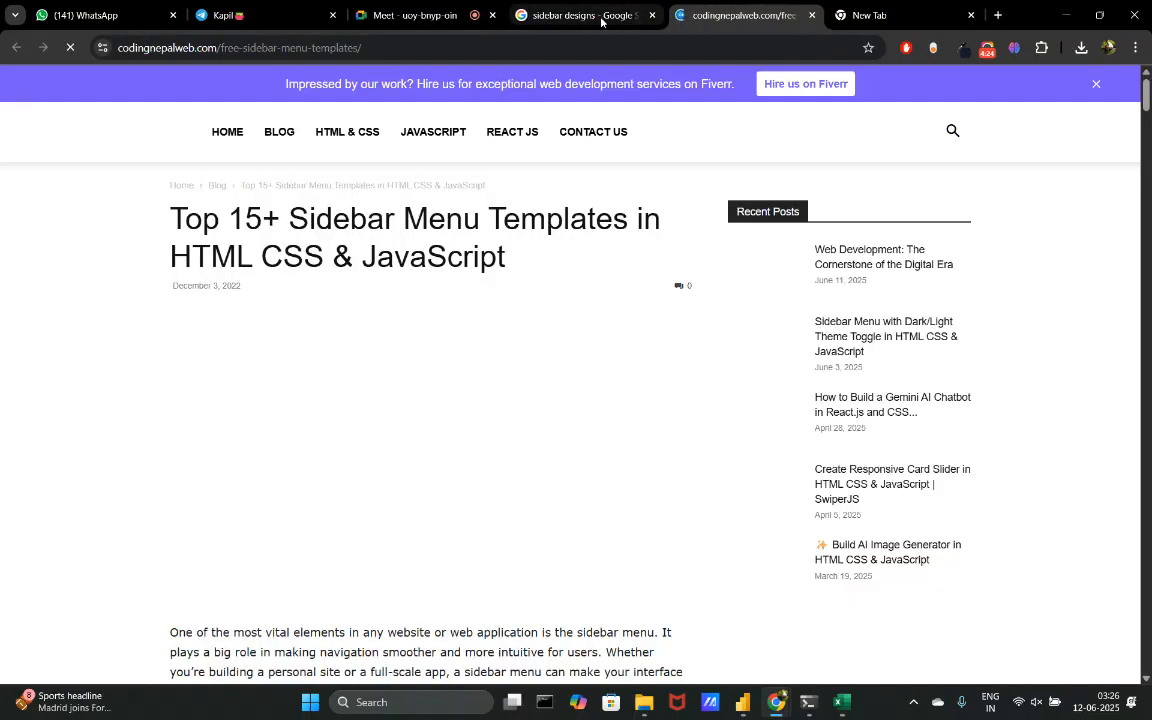
{"action": "left_click", "coordinate": [610, 15]}
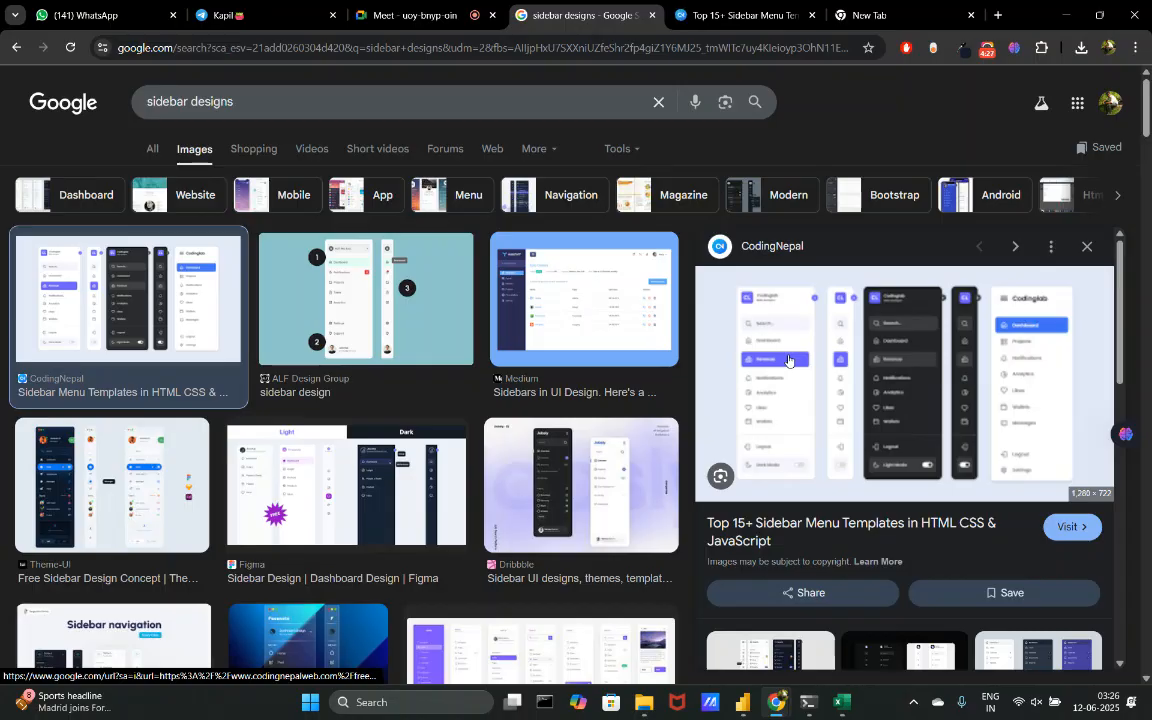
{"action": "scroll", "coordinate": [788, 360], "scroll_direction": "up", "scroll_amount": 7, "text": "ctrl"}
{"action": "left_click", "coordinate": [740, 15]}
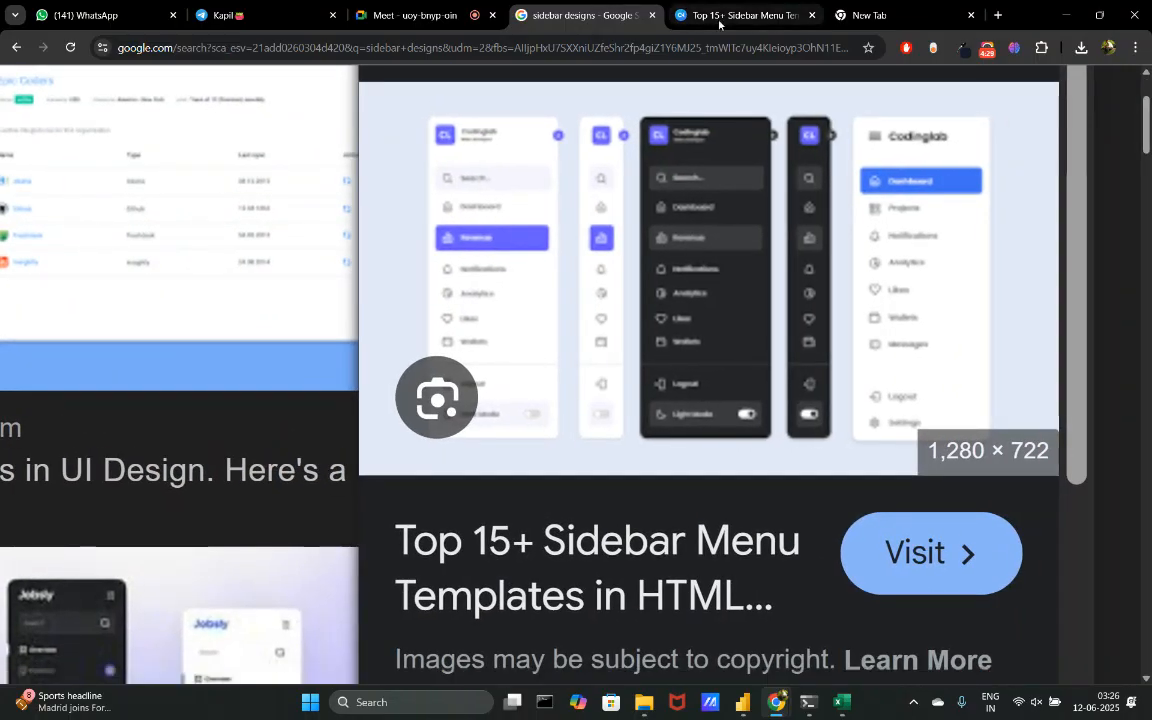
{"action": "scroll", "coordinate": [462, 395], "scroll_direction": "up", "scroll_amount": 5, "text": "ctrl"}
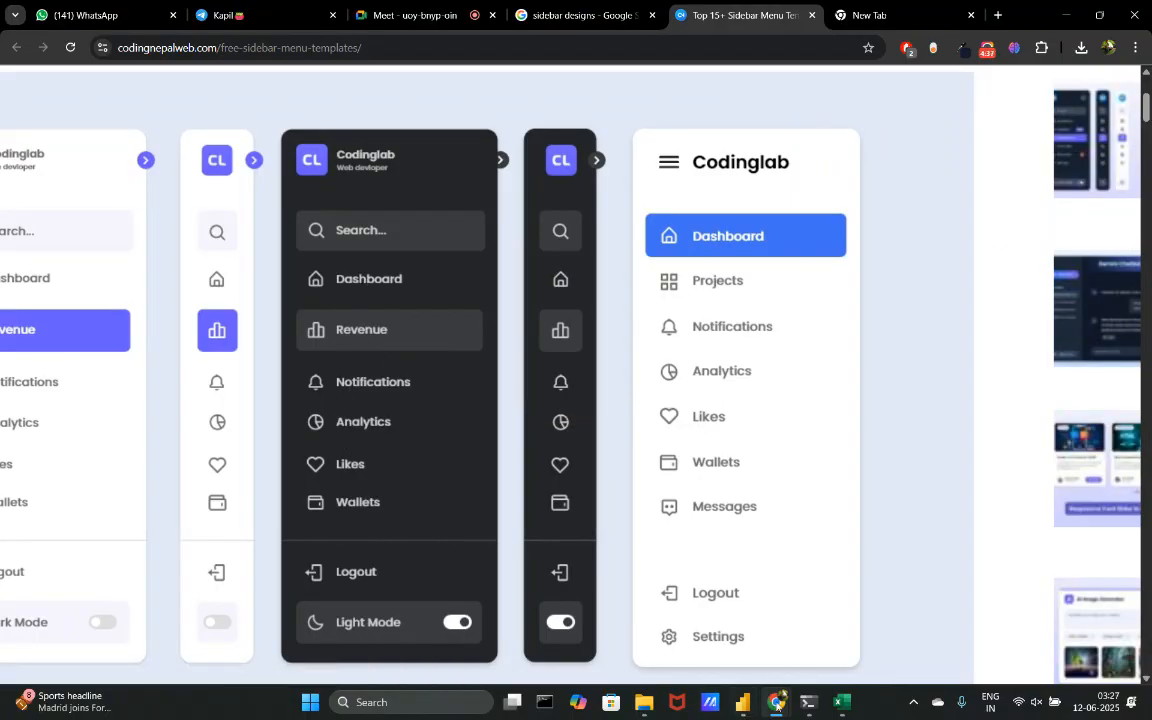
- Return to Power BI Desktop and rename the first page as Dashboard and the second page as Revenue
{"action": "left_click", "coordinate": [744, 713]}
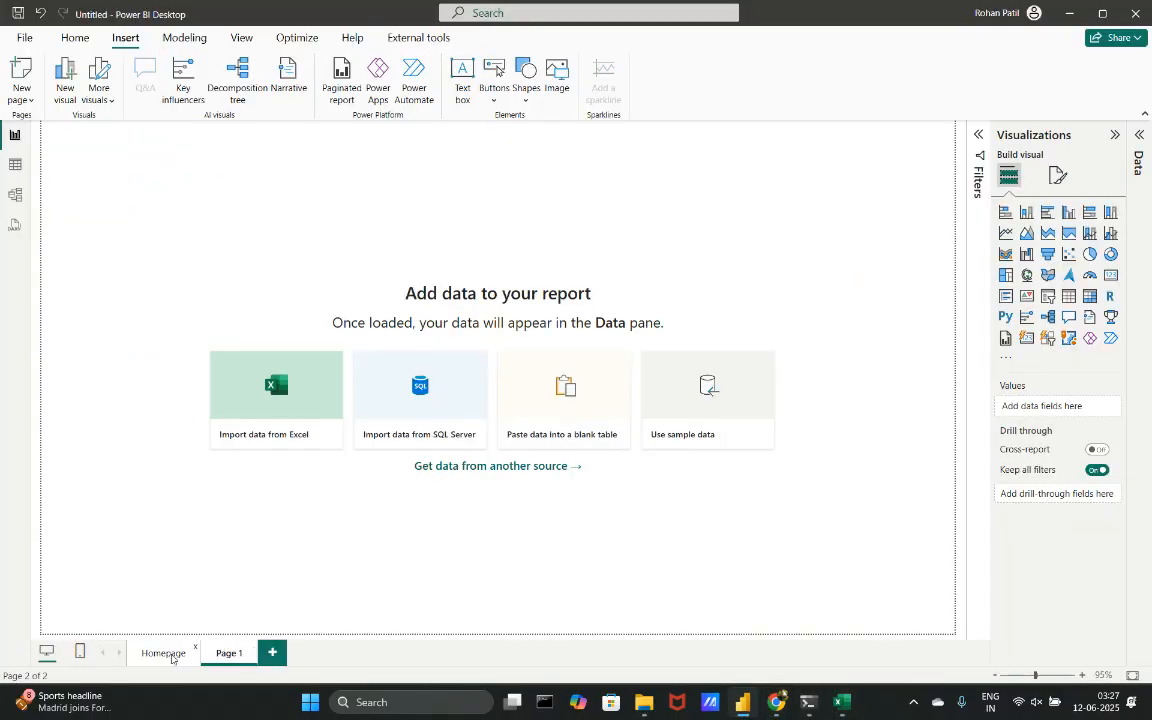
{"action": "double_click", "coordinate": [165, 653]}
{"action": "type", "text": "Dashboard"}
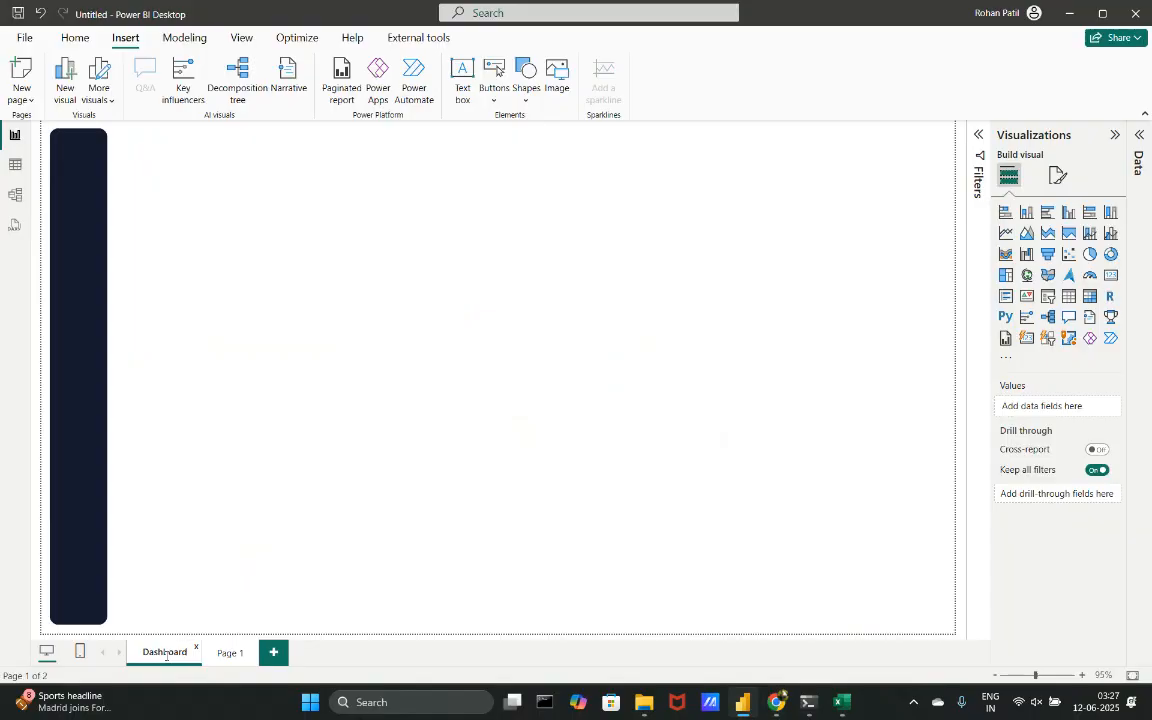
{"action": "double_click", "coordinate": [232, 653]}
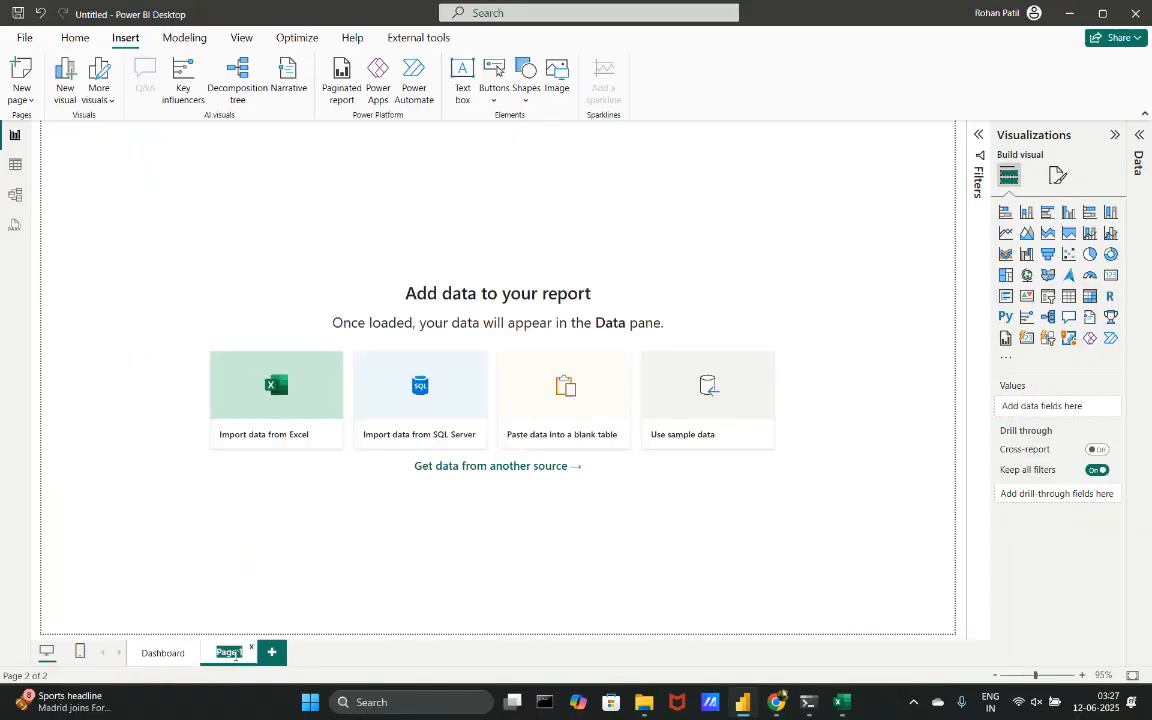
{"action": "type", "text": "Revenue"}
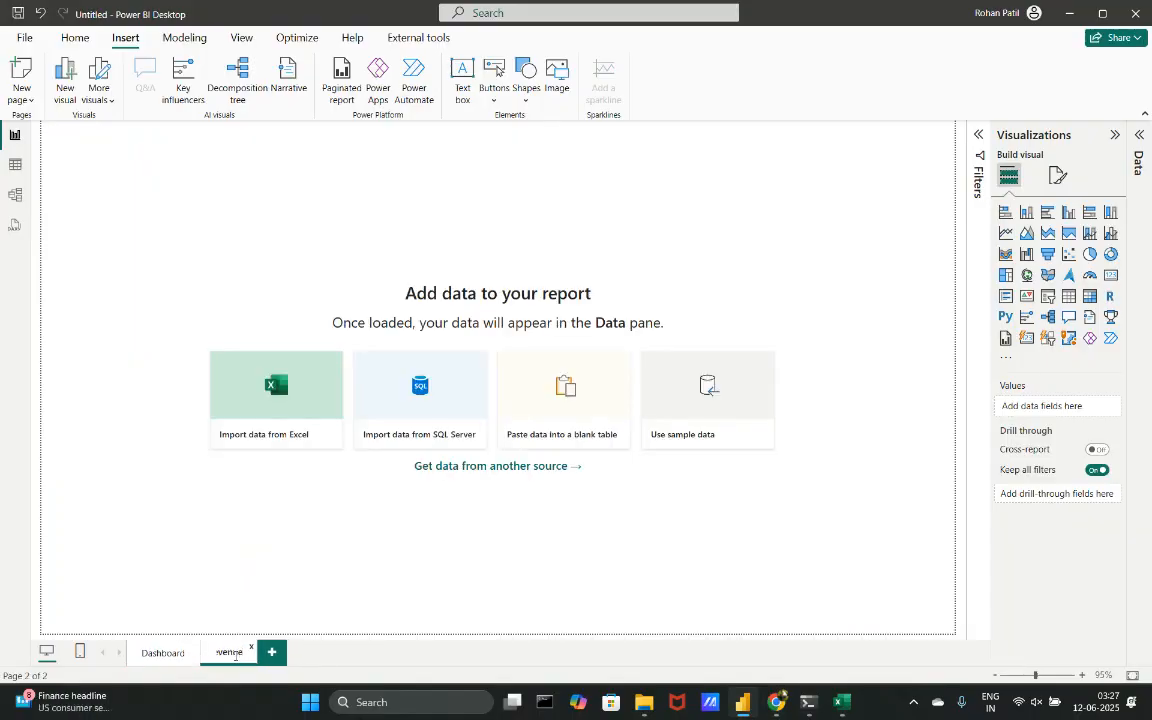
{"action": "key", "text": "Return"}
- Add a third report page and name it Notifications
{"action": "left_click", "coordinate": [279, 653]}
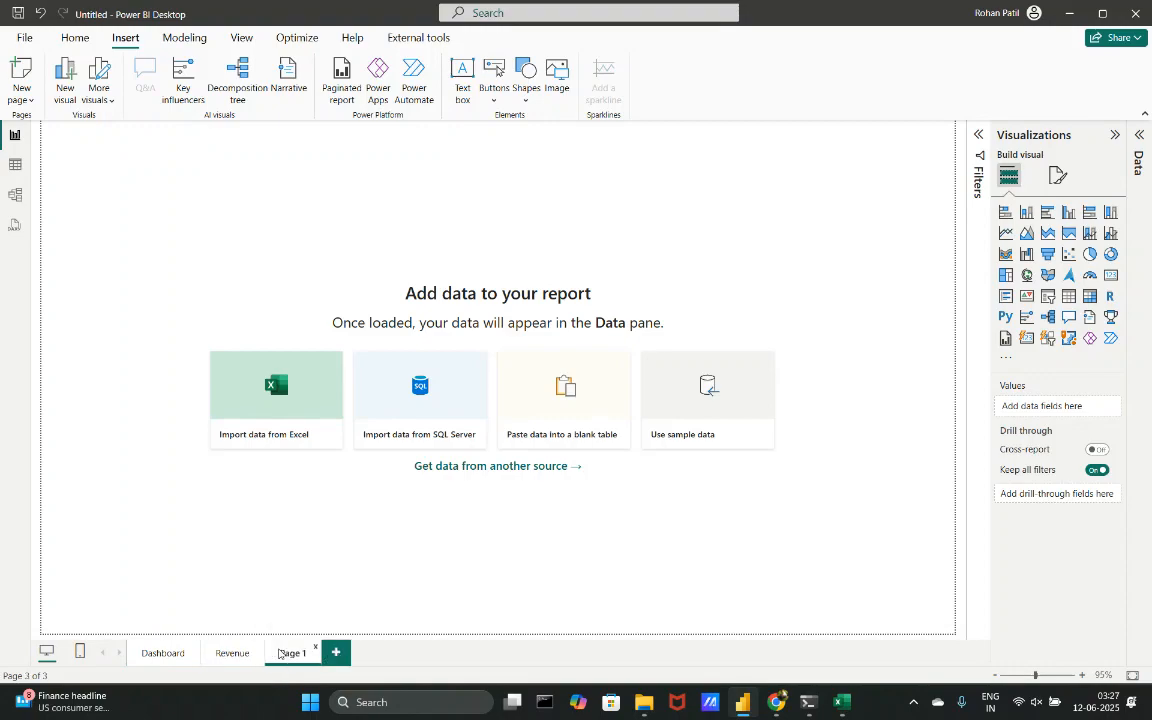
{"action": "double_click", "coordinate": [285, 653]}
{"action": "mouse_move", "coordinate": [776, 702]}
{"action": "mouse_move", "coordinate": [633, 637]}
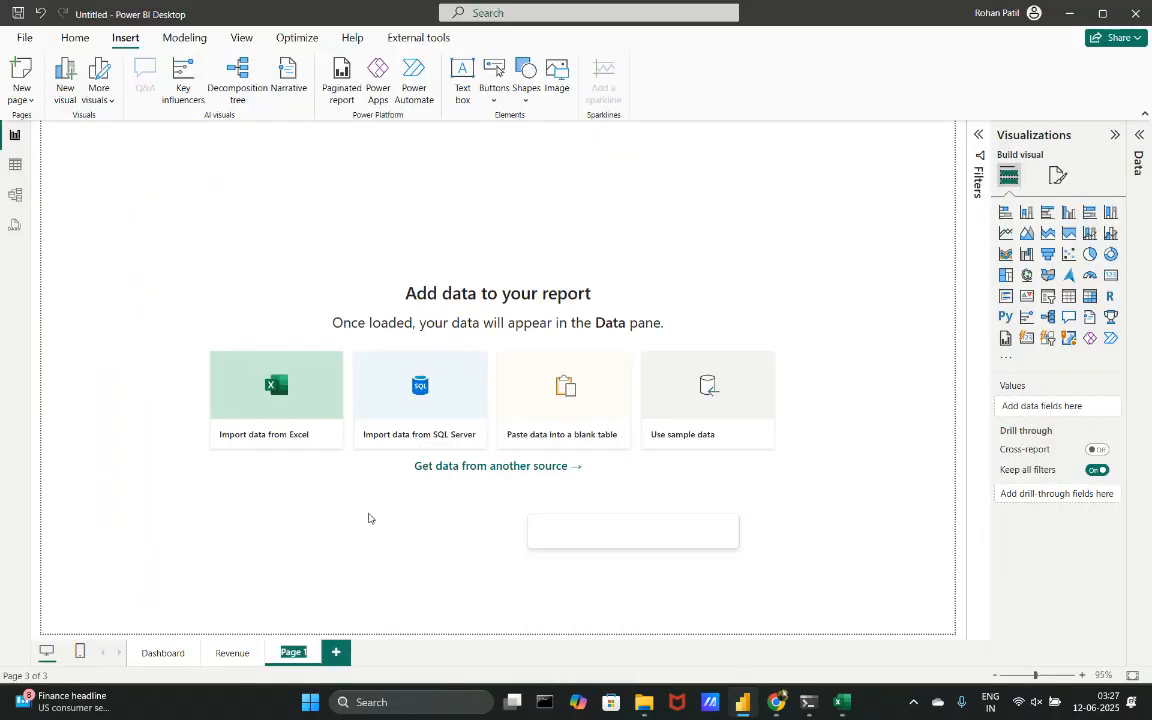
{"action": "type", "text": "Noti"}
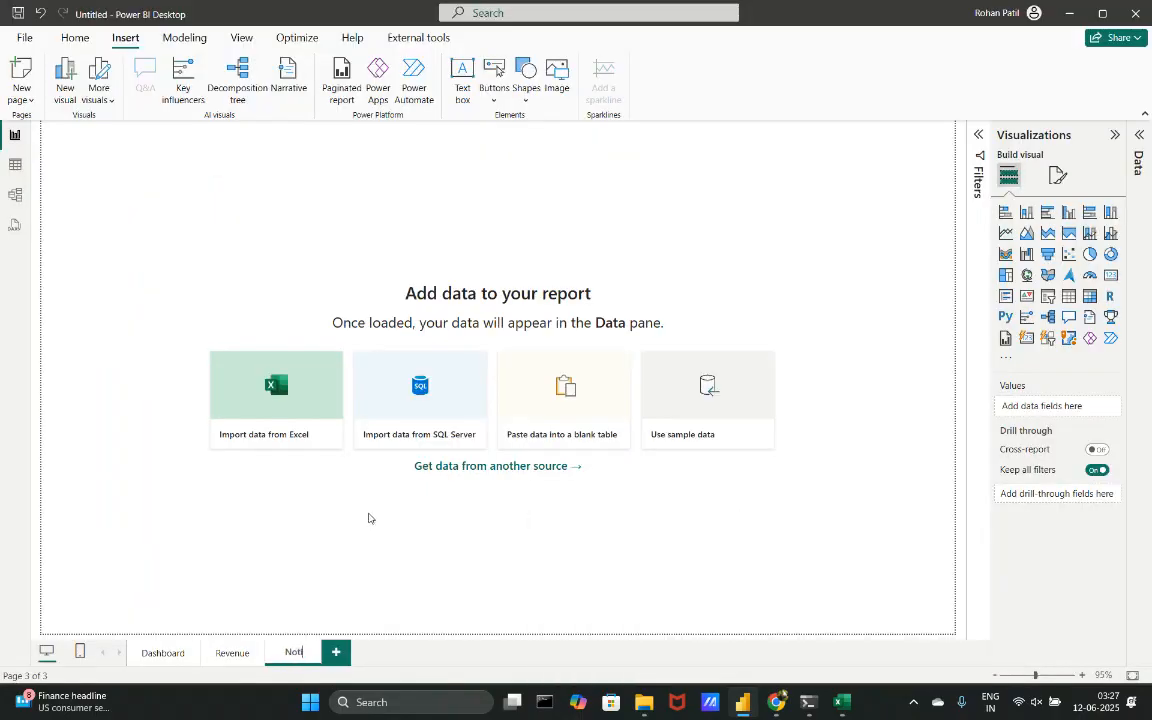
{"action": "type", "text": "ficati"}
{"action": "key", "text": "Return"}
{"action": "type", "text": "ations"}
{"action": "key", "text": "Return"}
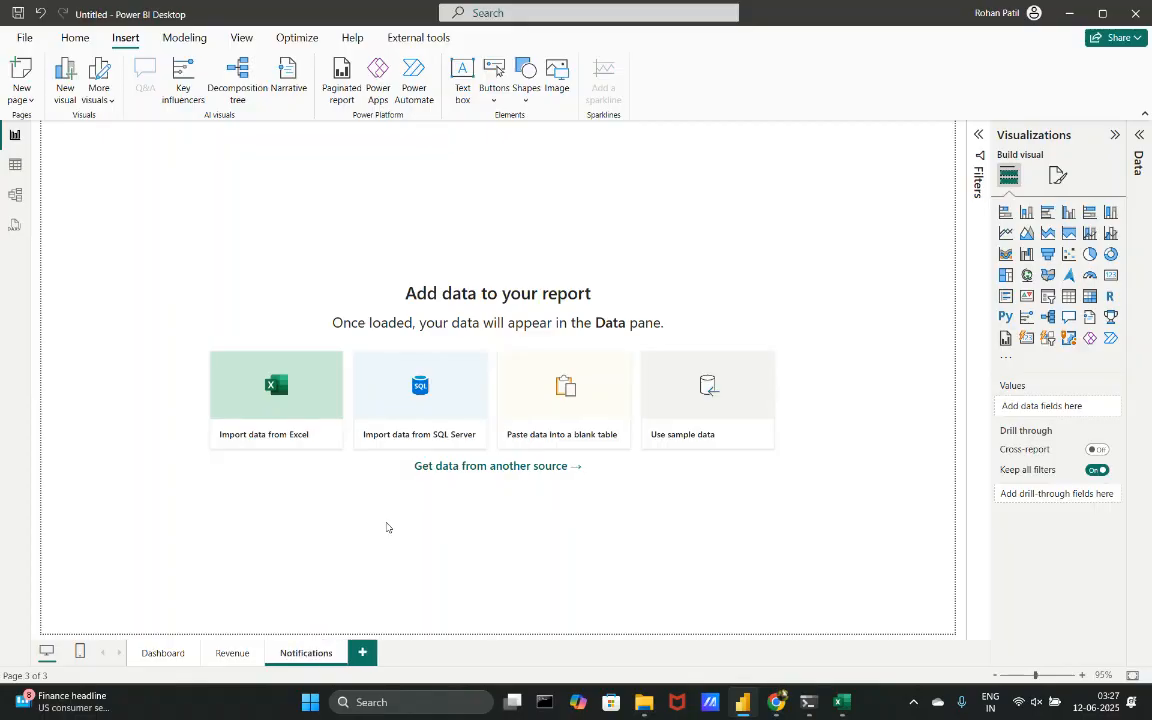
- Add a fourth report page named Analytics and go back to the Dashboard page
{"action": "left_click", "coordinate": [362, 652]}
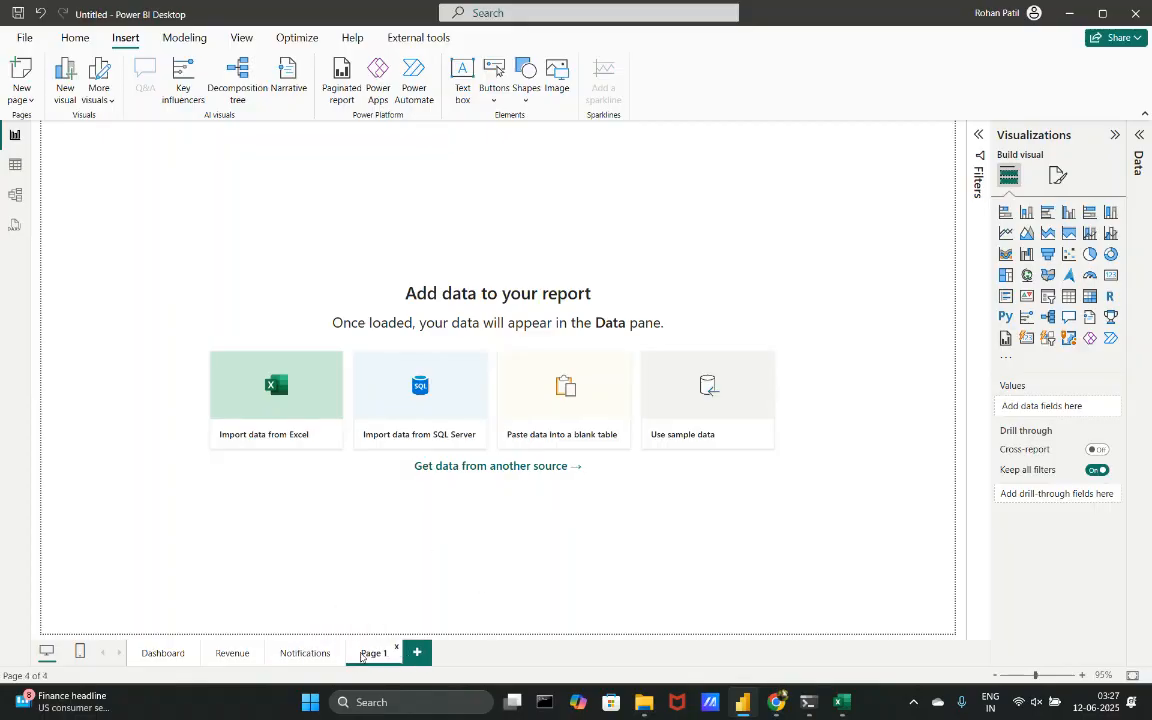
{"action": "double_click", "coordinate": [372, 652]}
{"action": "type", "text": "Analytics"}
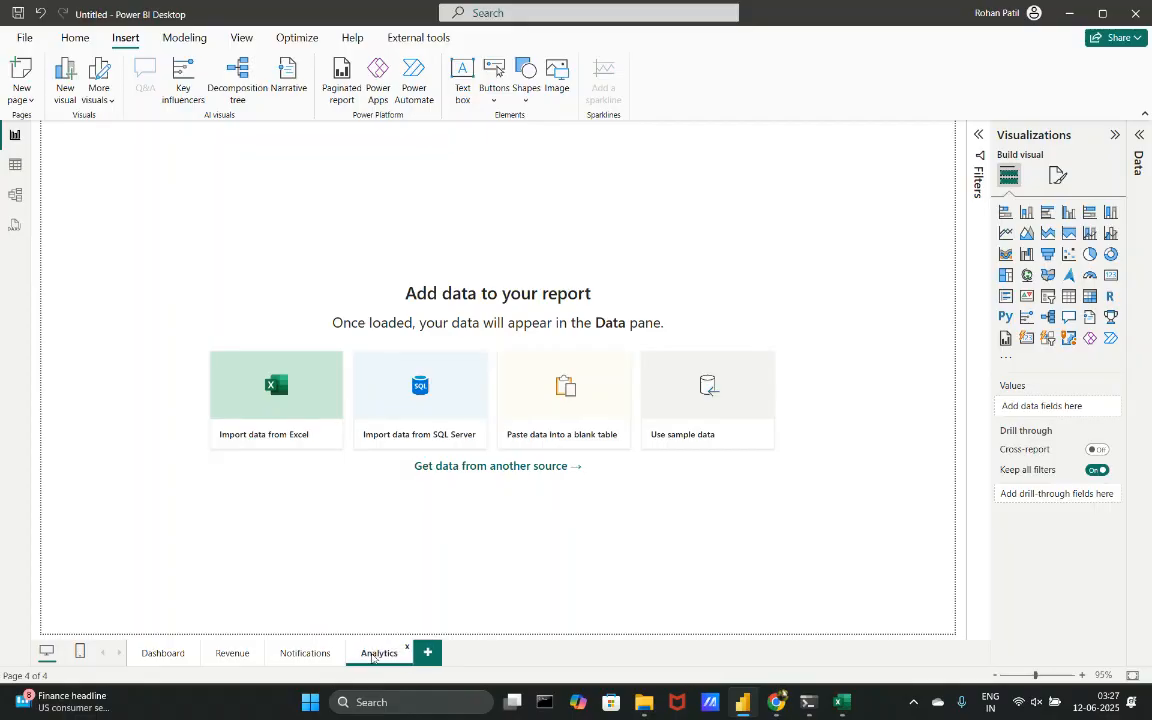
{"action": "key", "text": "Return"}
{"action": "left_click", "coordinate": [157, 660]}
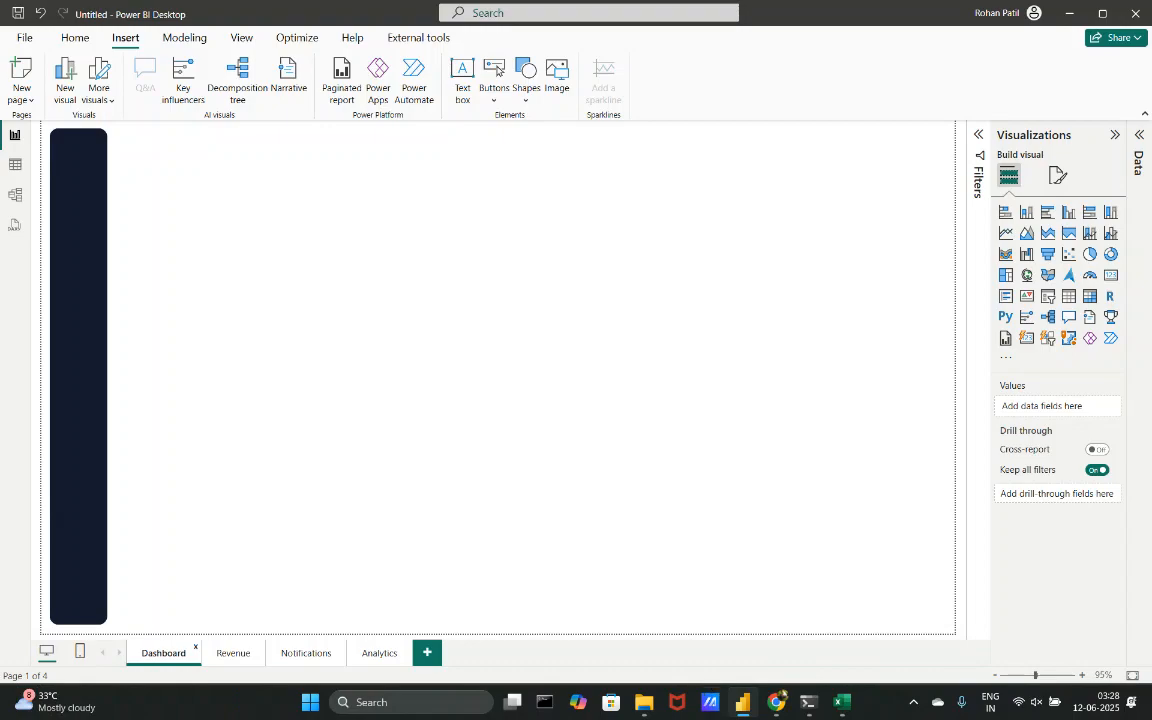
- Switch to the Google Meet call in the browser and admit the waiting participant
{"action": "mouse_move", "coordinate": [776, 702]}
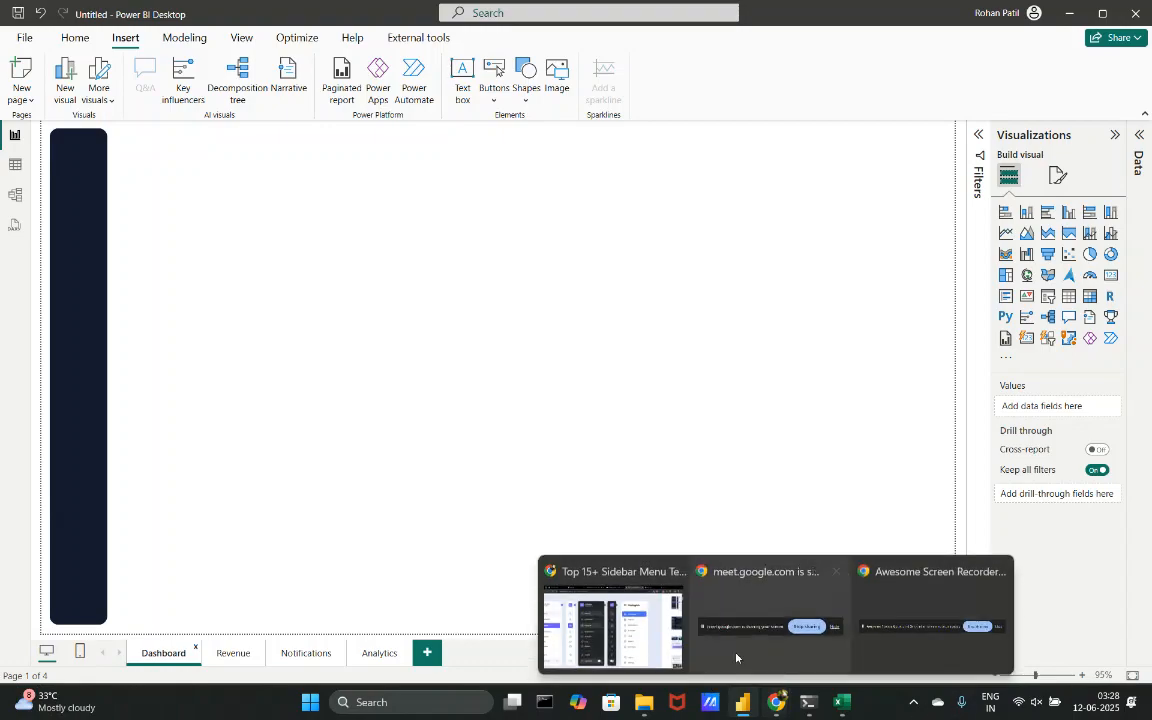
{"action": "left_click", "coordinate": [655, 619]}
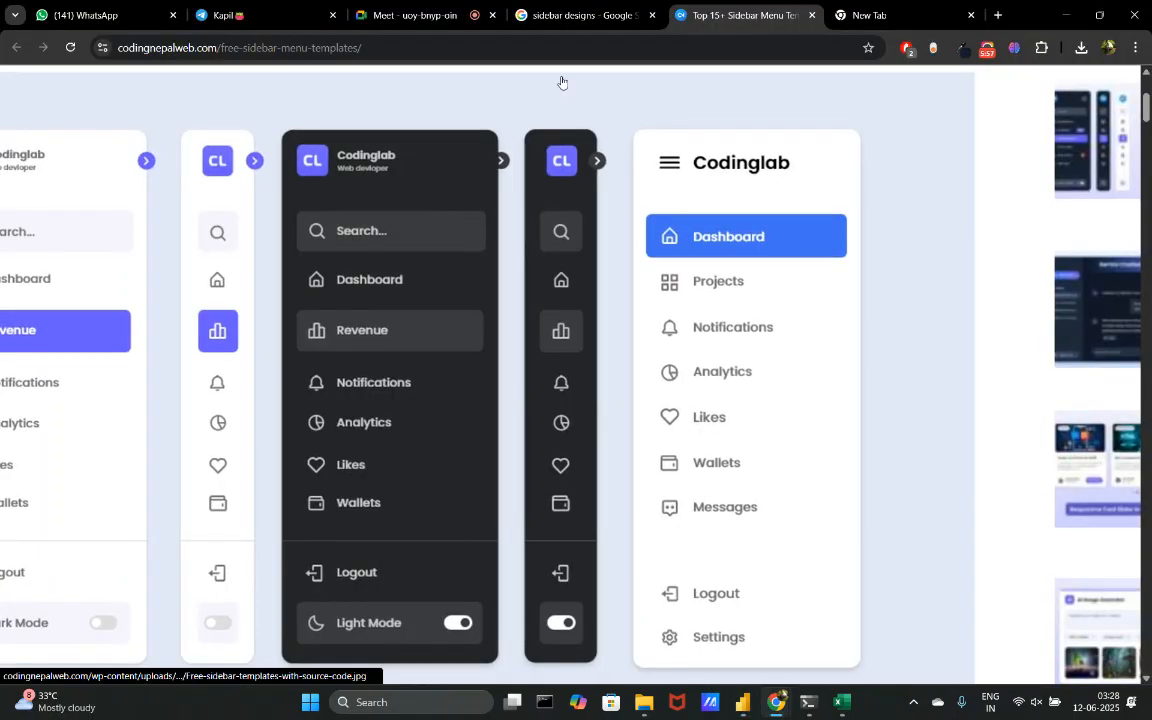
{"action": "left_click", "coordinate": [475, 8]}
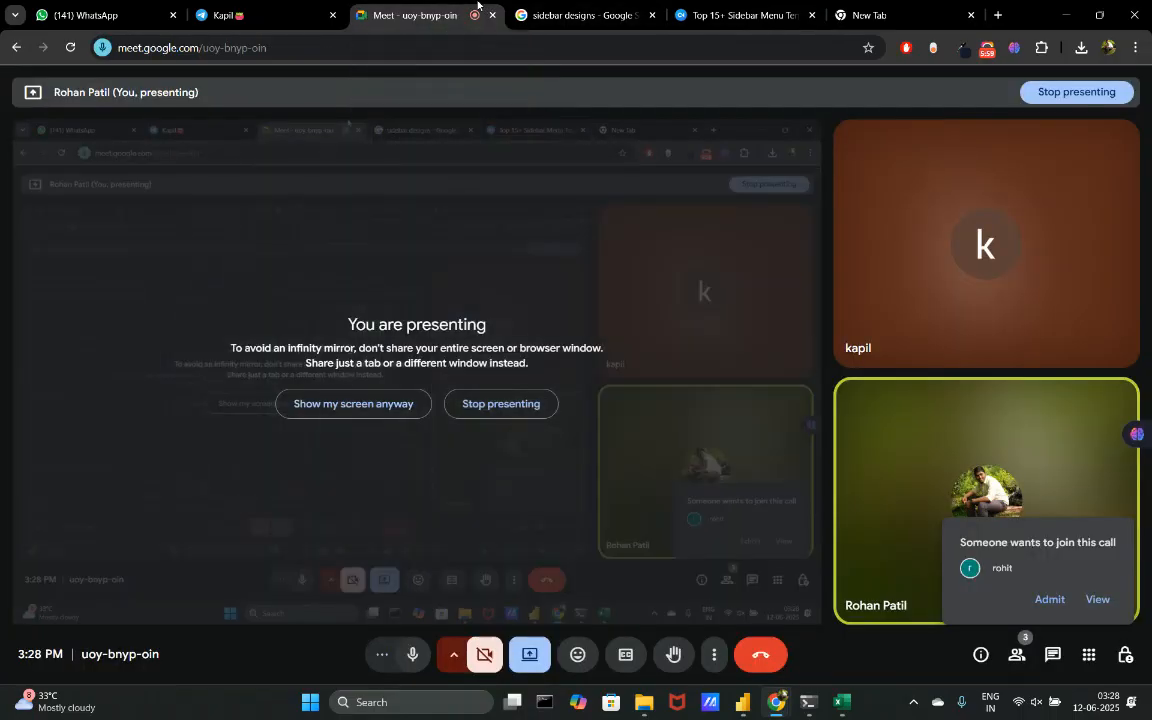
{"action": "left_click", "coordinate": [1047, 599]}
{"action": "left_click", "coordinate": [987, 48]}
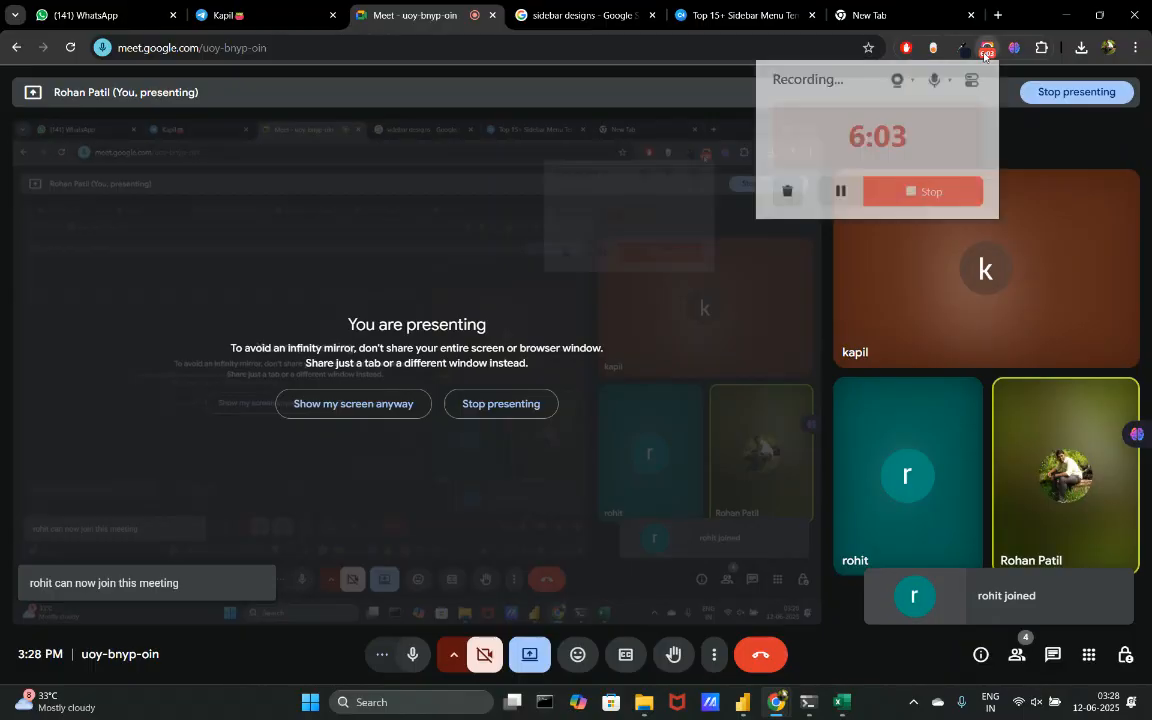
{"action": "left_click", "coordinate": [838, 194]}
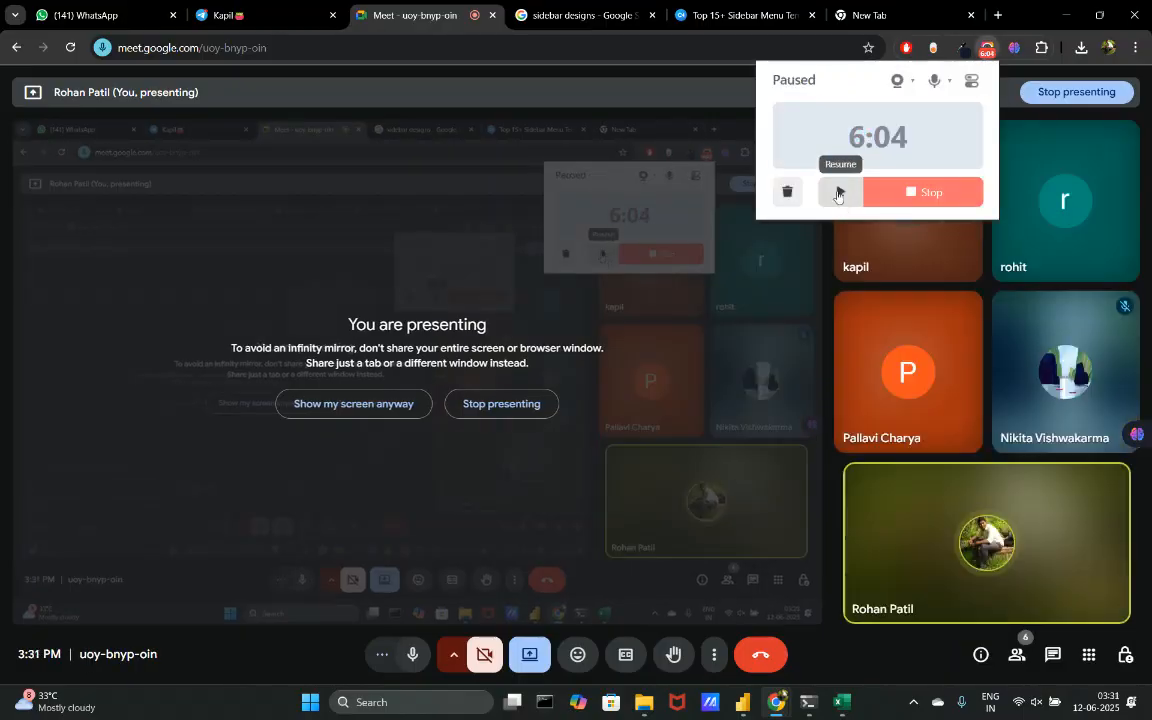
{"action": "left_click", "coordinate": [838, 194]}
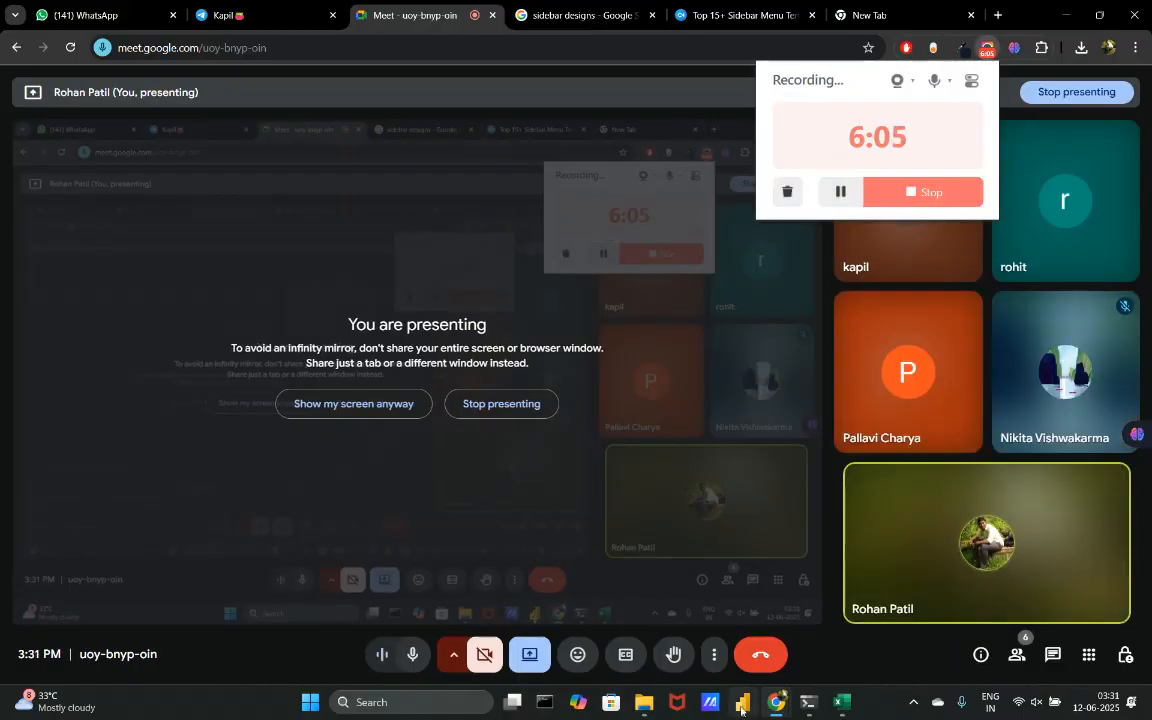
{"action": "key", "text": "alt+Tab"}
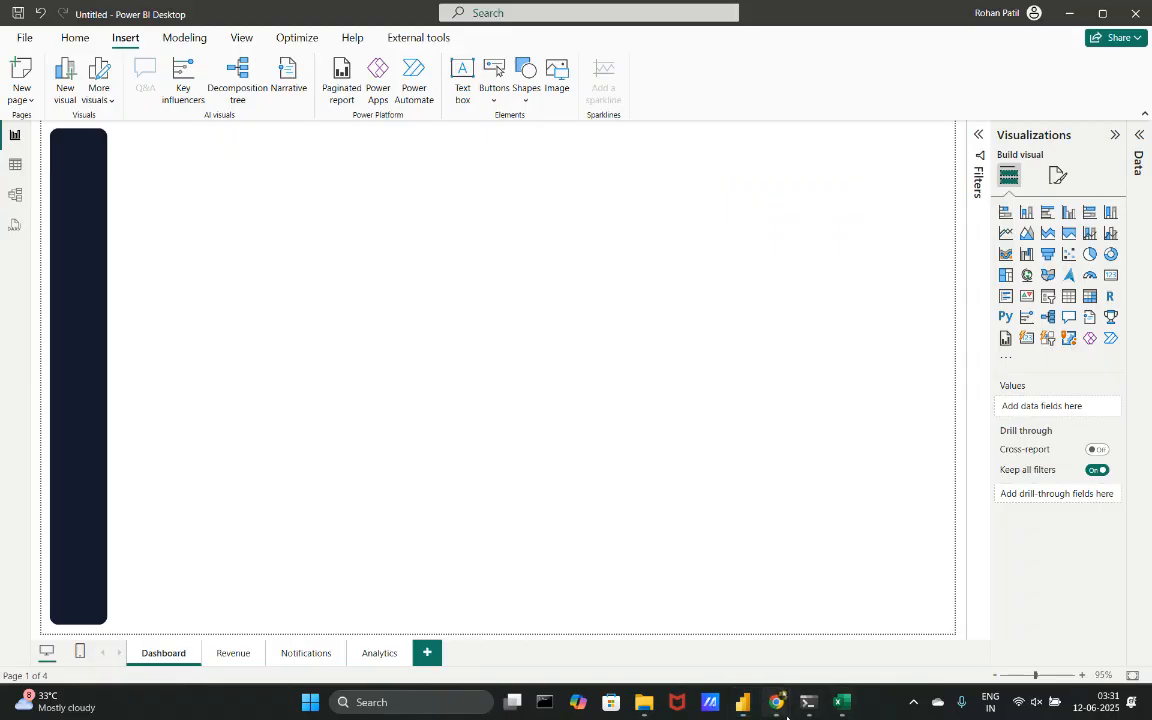
- Switch to the browser and examine the menu items and icons in the reference sidebar image on the template page
{"action": "mouse_move", "coordinate": [786, 712]}
{"action": "left_click", "coordinate": [547, 547]}
{"action": "left_click", "coordinate": [635, 8]}
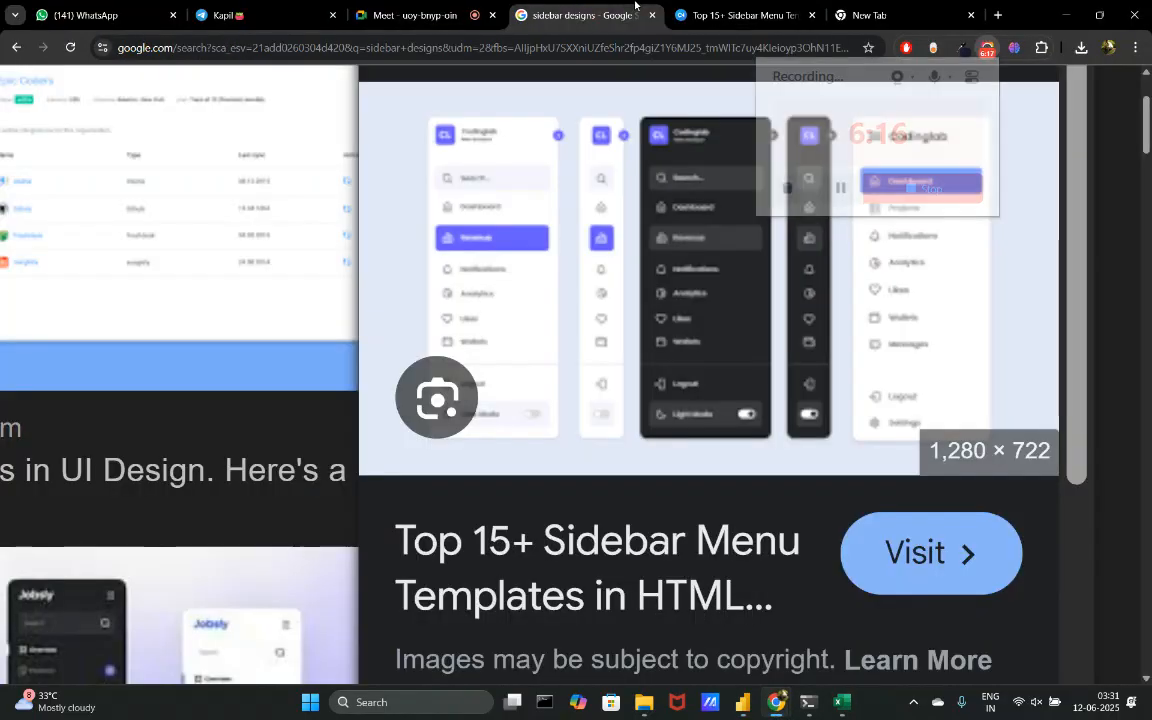
{"action": "left_click", "coordinate": [740, 15]}
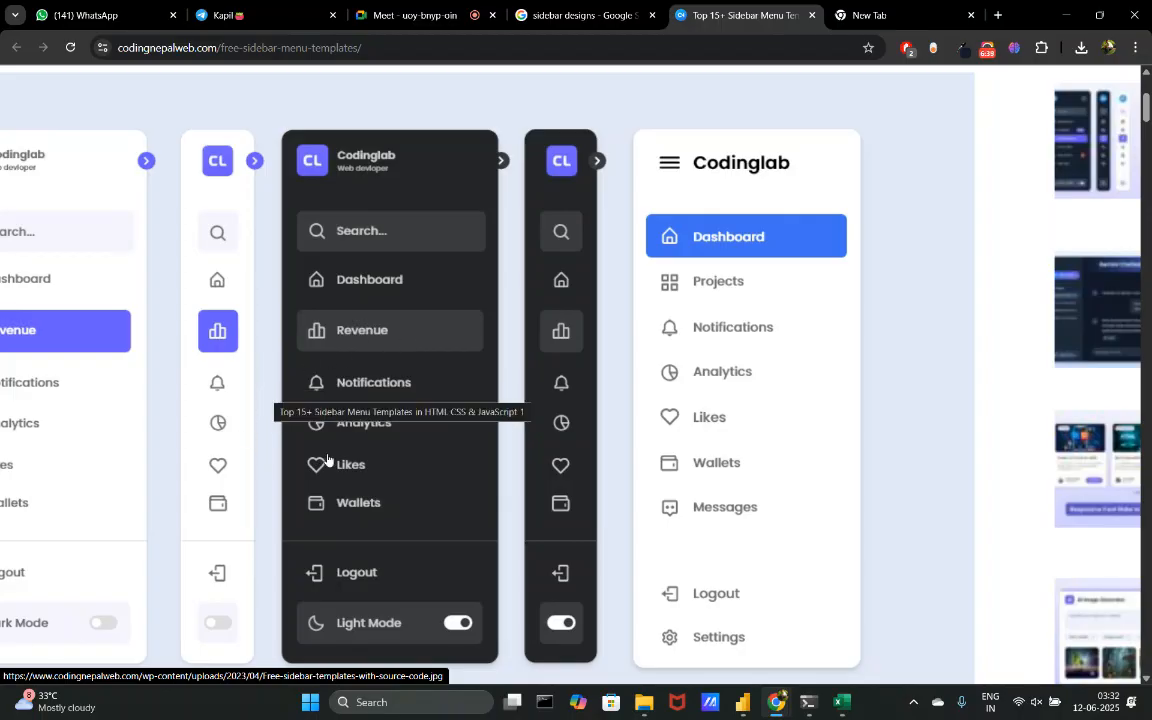
- Open Flaticon's icon search page in the blank browser tab through the suggested natural disaster search
{"action": "left_click", "coordinate": [886, 8]}
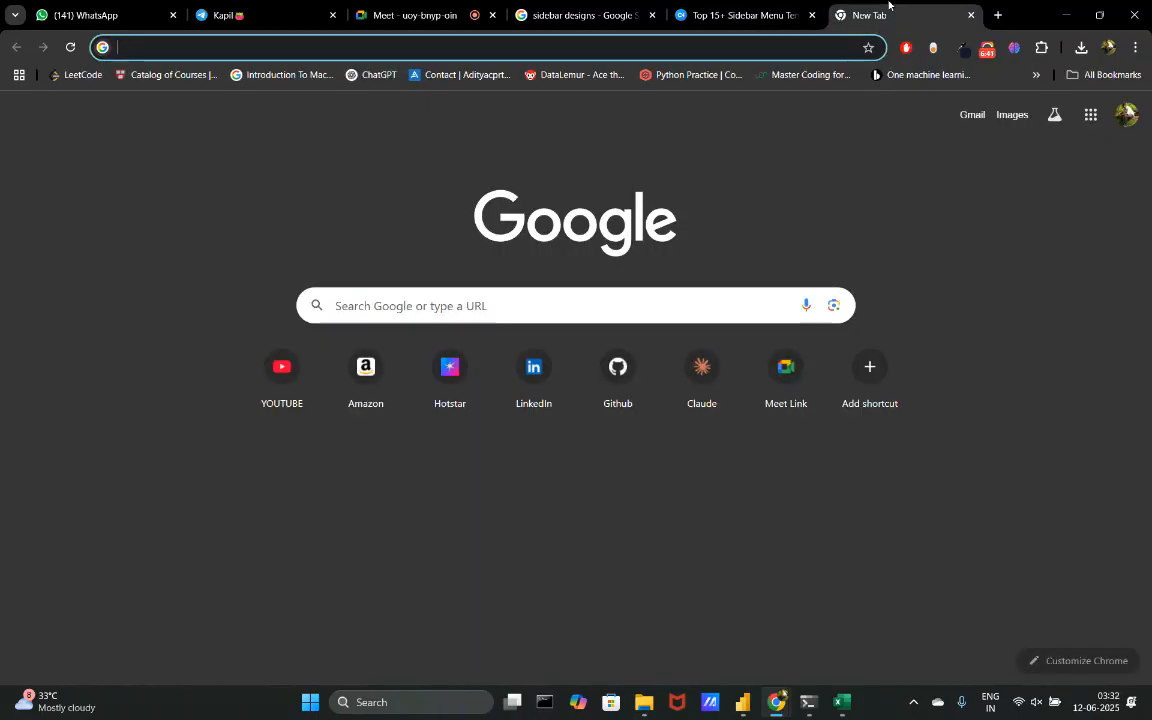
{"action": "type", "text": "fla"}
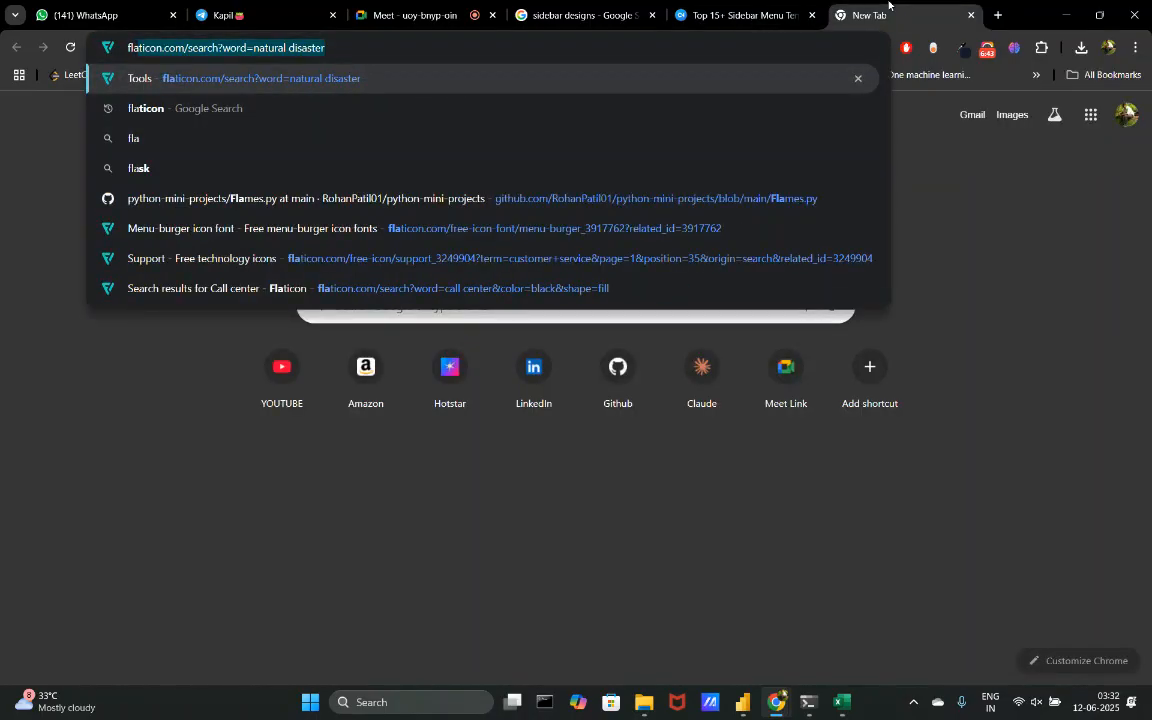
{"action": "key", "text": "Return"}
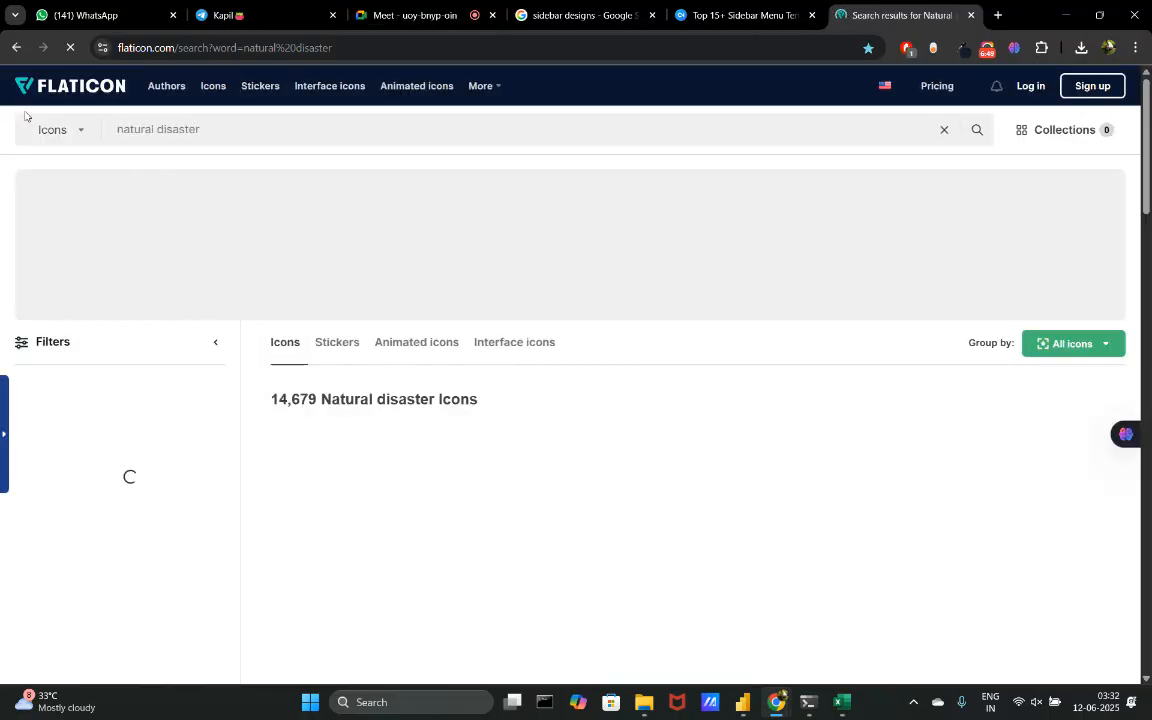
- Go from Flaticon's home page to its Interface Icons section and list all of the interface icons
{"action": "left_click", "coordinate": [90, 90]}
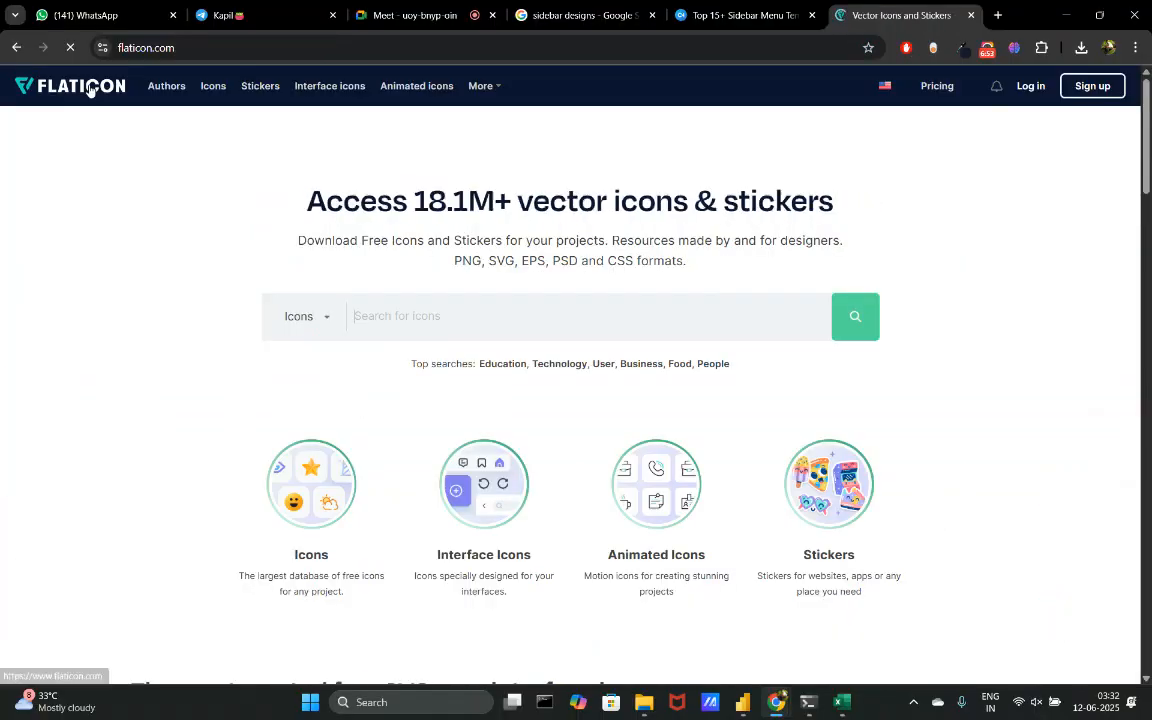
{"action": "left_click", "coordinate": [497, 486]}
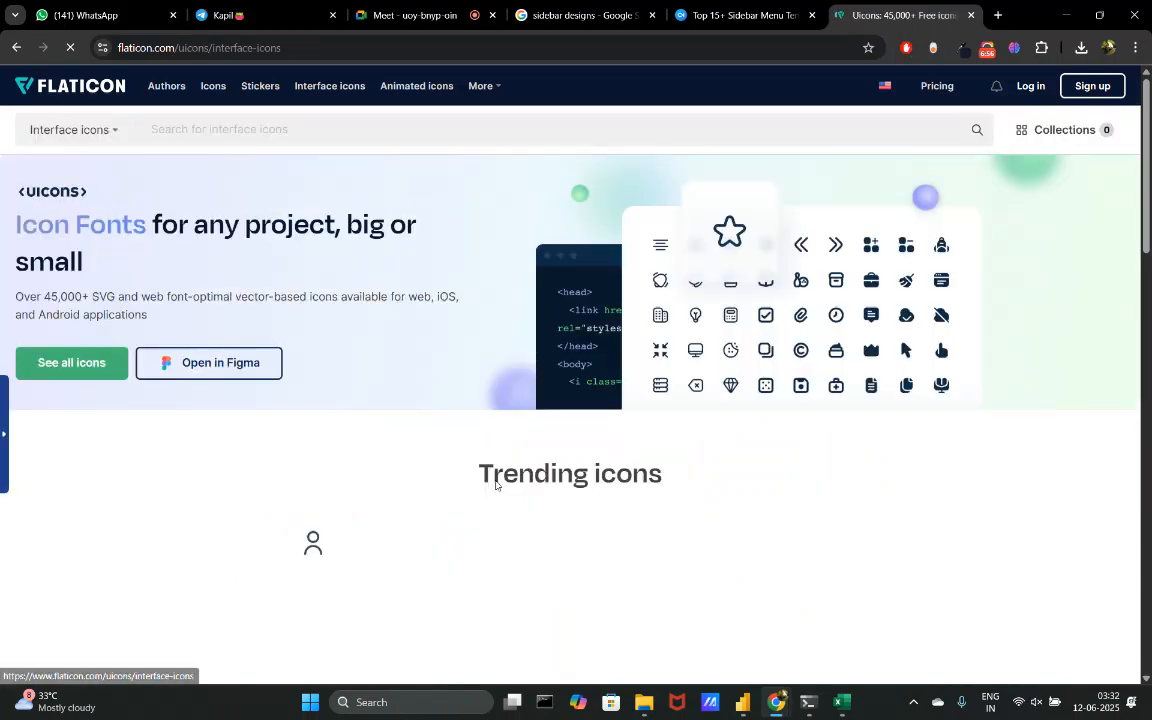
{"action": "scroll", "coordinate": [316, 472], "scroll_direction": "down", "scroll_amount": 2}
{"action": "scroll", "coordinate": [316, 472], "scroll_direction": "down", "scroll_amount": 1}
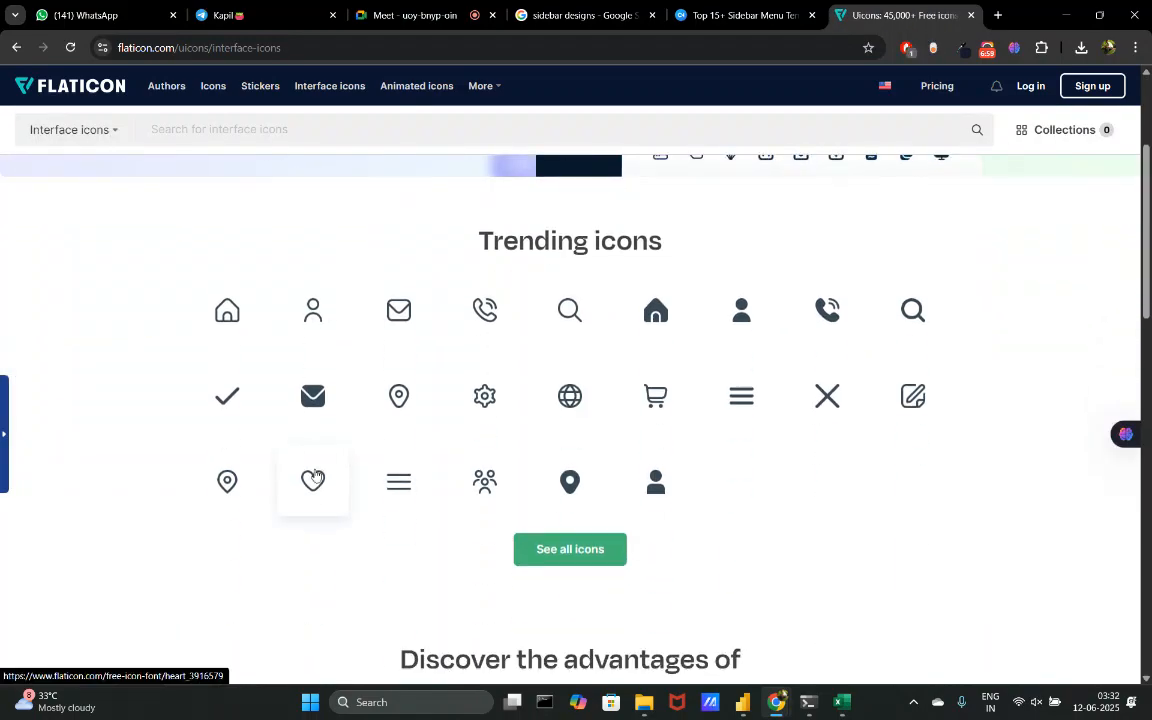
{"action": "scroll", "coordinate": [342, 568], "scroll_direction": "down", "scroll_amount": 5}
{"action": "scroll", "coordinate": [343, 570], "scroll_direction": "up", "scroll_amount": 1}
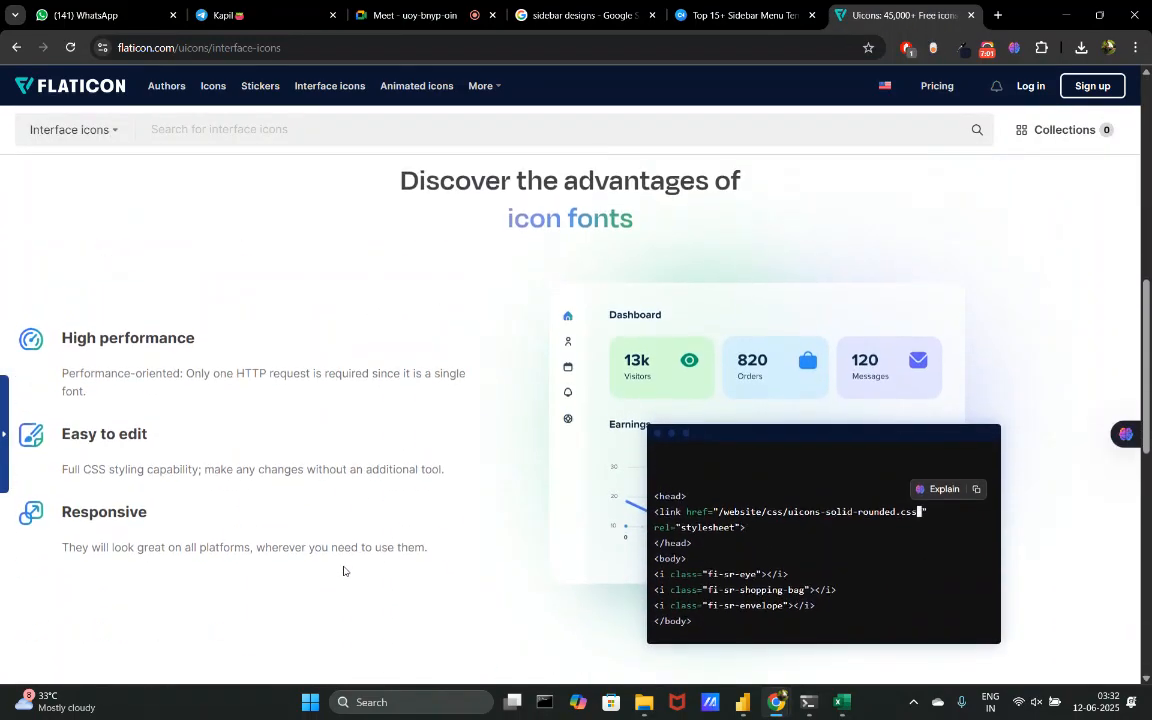
{"action": "scroll", "coordinate": [575, 270], "scroll_direction": "up", "scroll_amount": 2}
{"action": "left_click", "coordinate": [572, 268]}
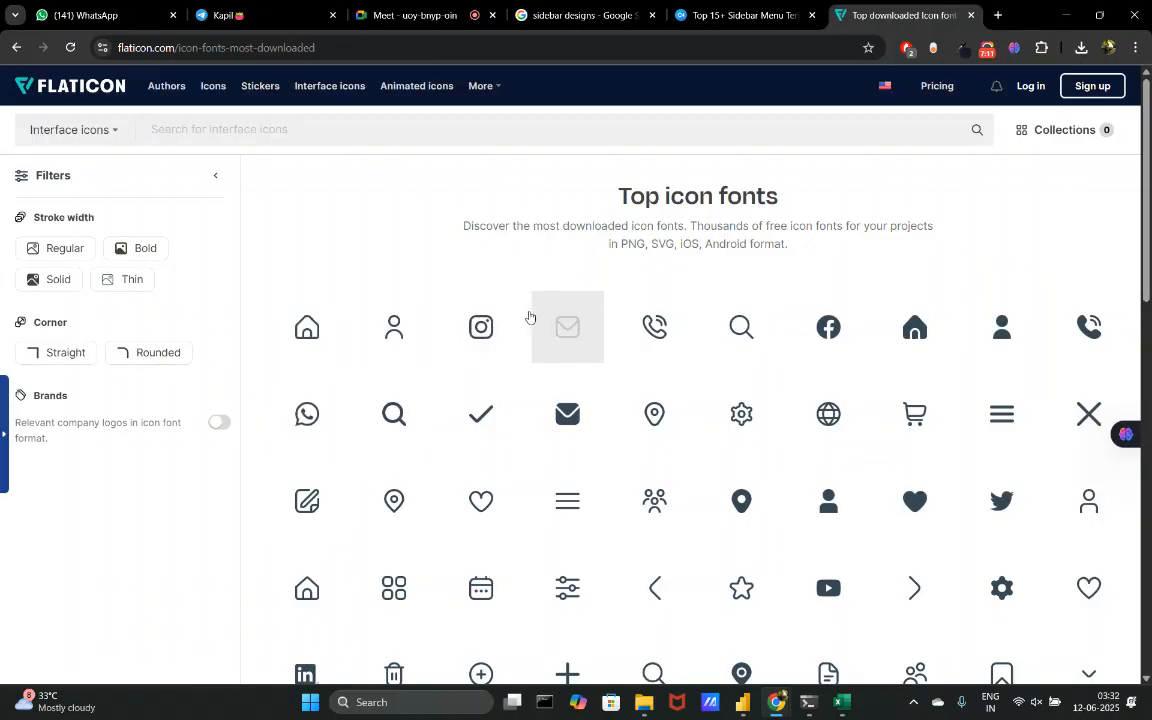
- Try the Straight and Rounded corner filters on the icon list, leaving neither of them applied
{"action": "left_click", "coordinate": [57, 356]}
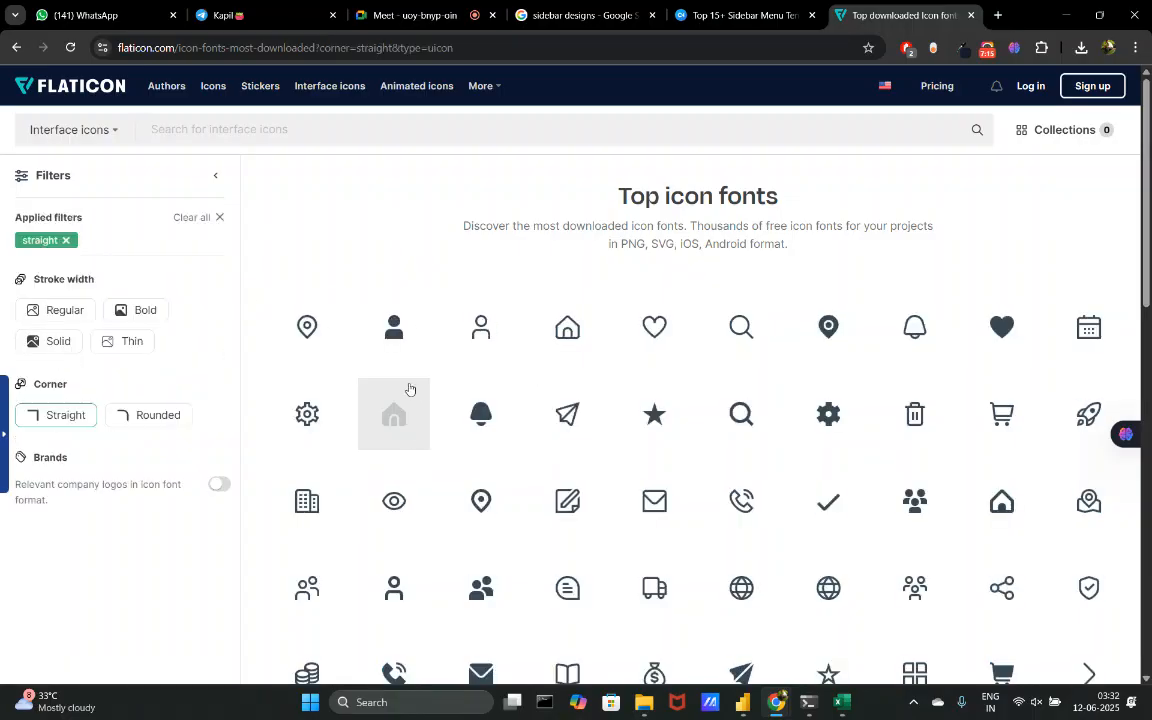
{"action": "left_click", "coordinate": [146, 416]}
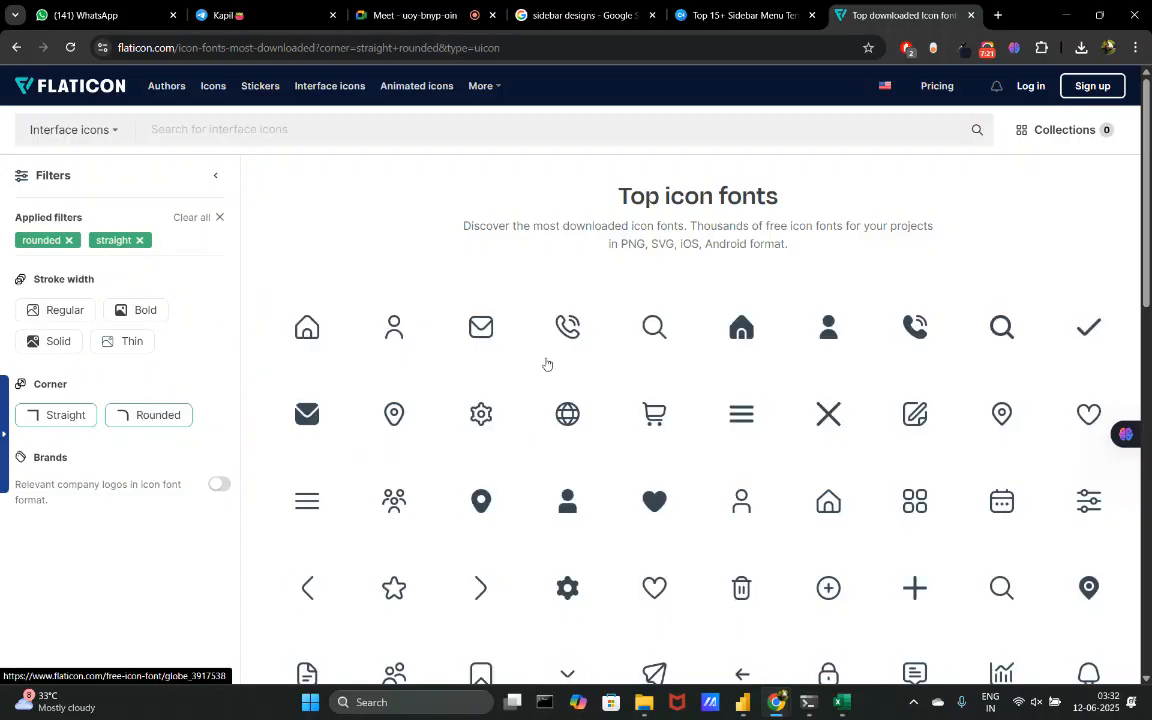
{"action": "left_click", "coordinate": [60, 416]}
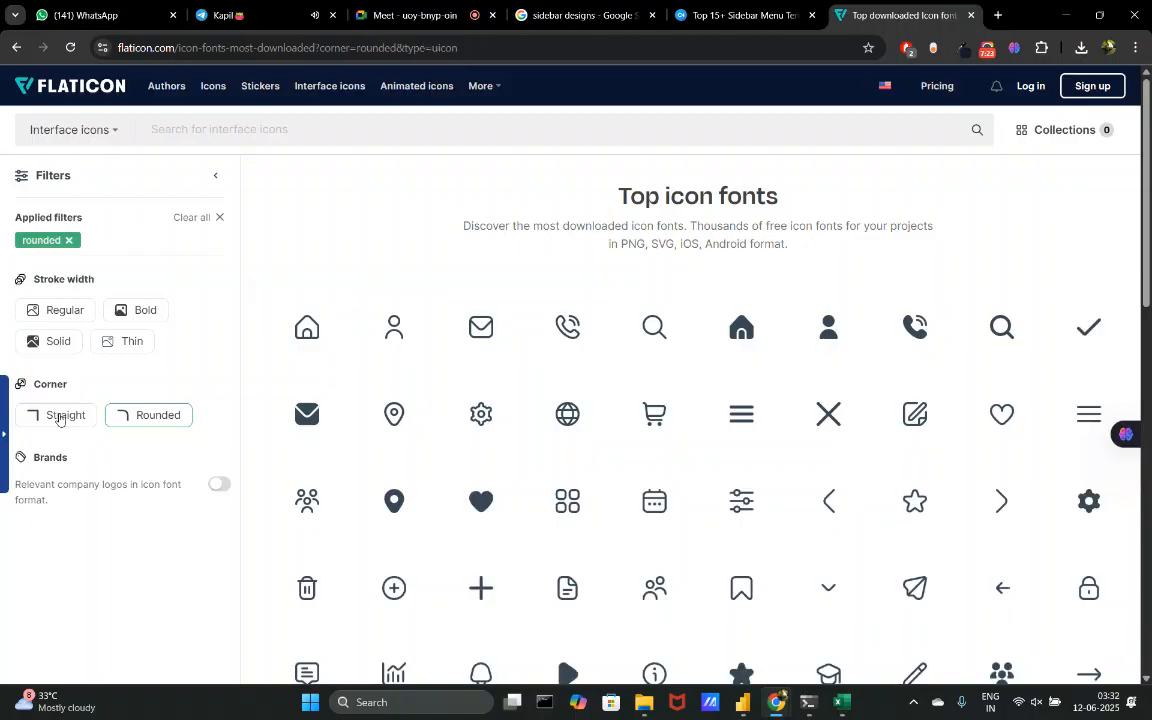
{"action": "left_click", "coordinate": [128, 416]}
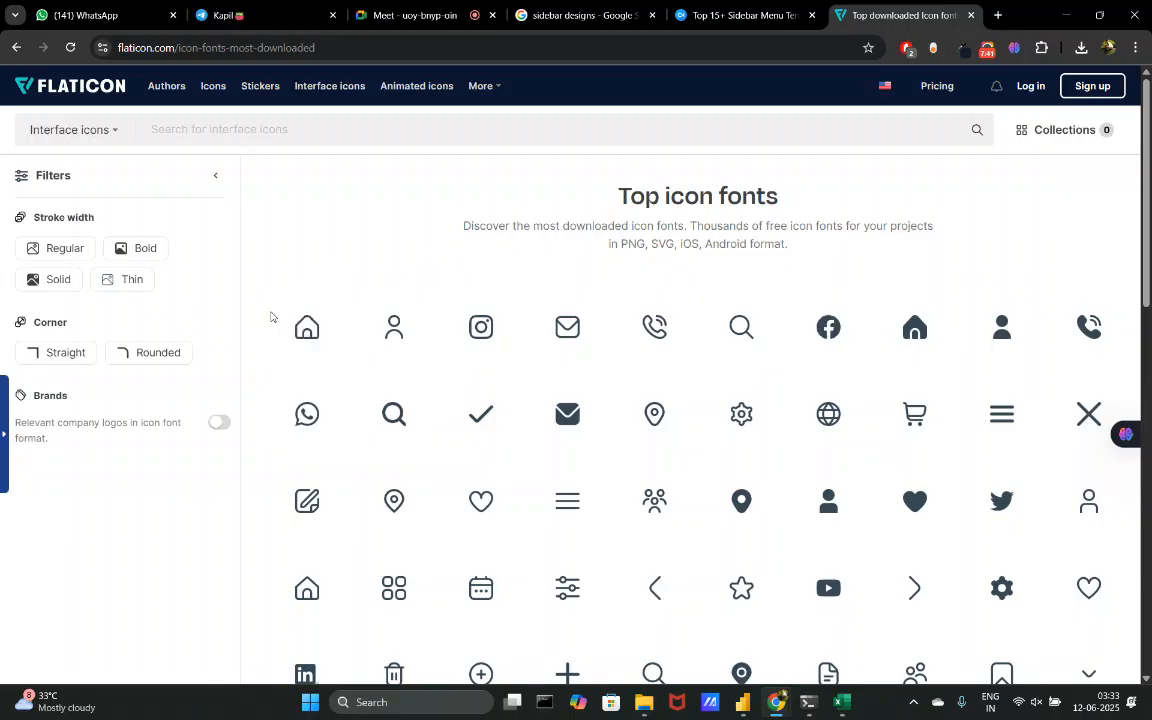
- Open the outlined rounded home icon from the first row of the list and download it as a PNG
{"action": "scroll", "coordinate": [309, 365], "scroll_direction": "up", "scroll_amount": 5}
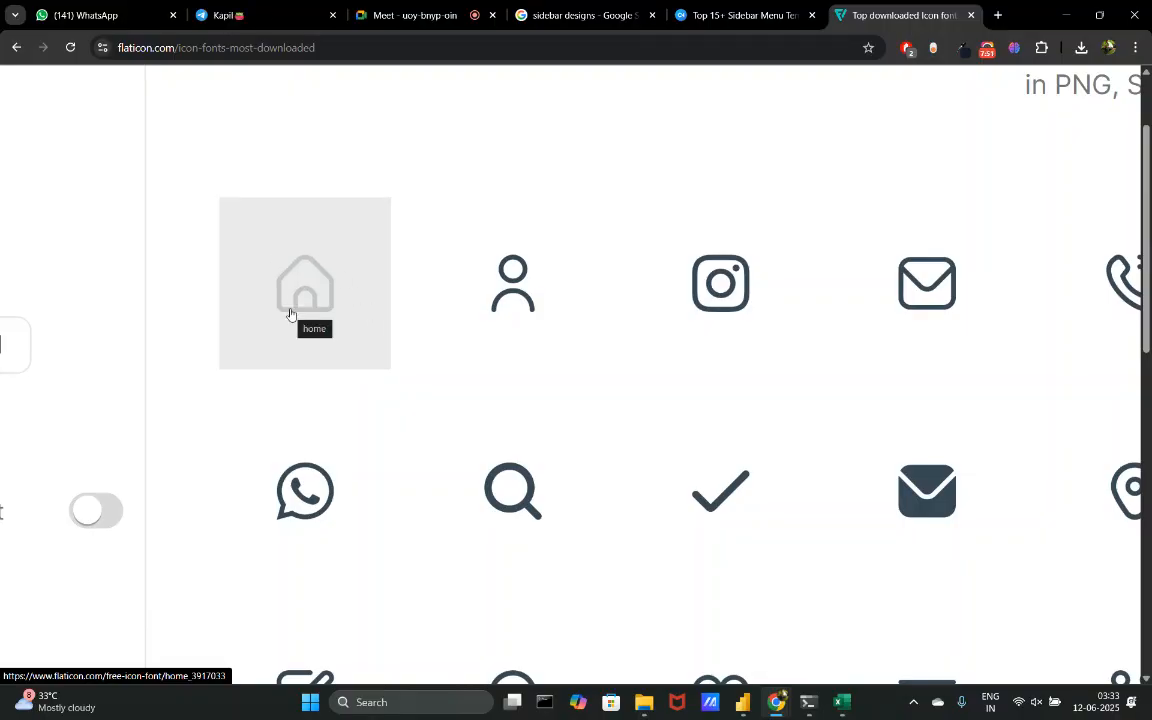
{"action": "scroll", "coordinate": [398, 345], "scroll_direction": "right", "scroll_amount": 8}
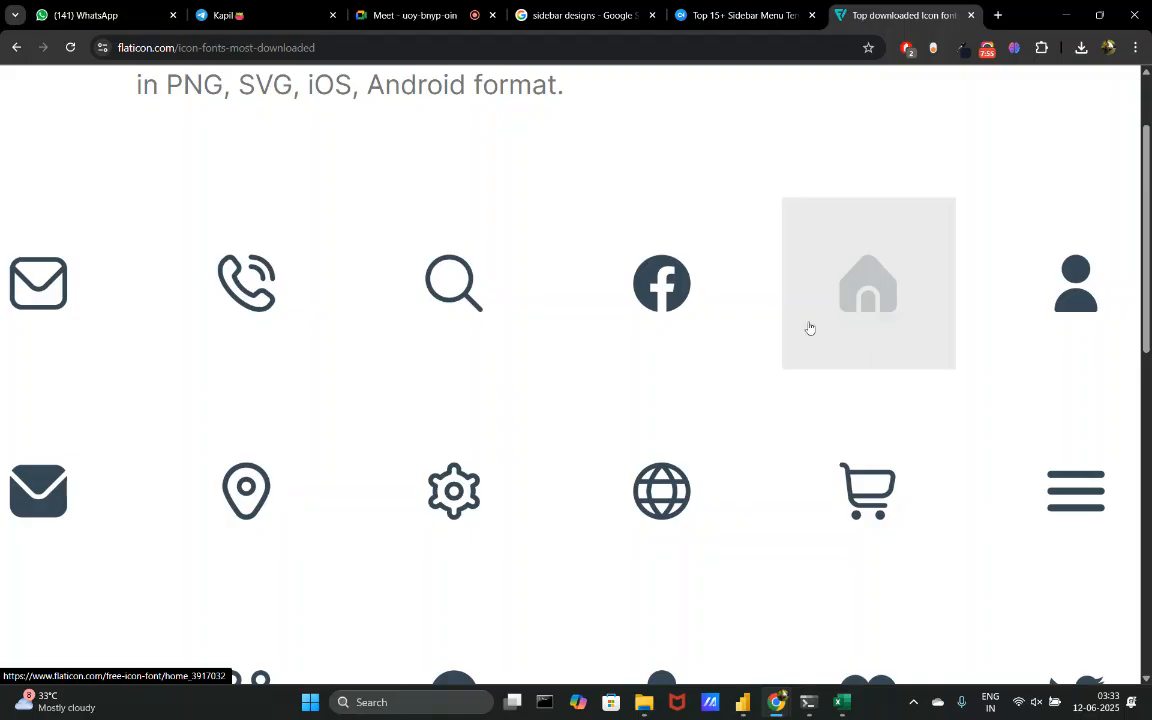
{"action": "scroll", "coordinate": [437, 475], "scroll_direction": "left", "scroll_amount": 1}
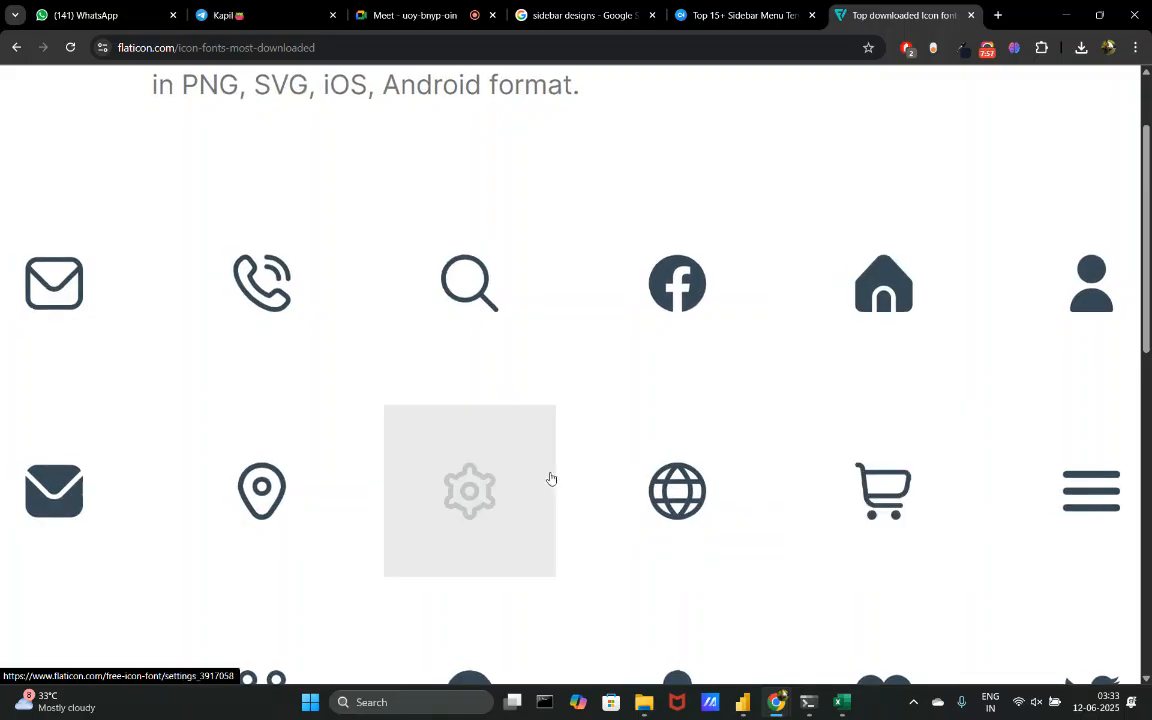
{"action": "scroll", "coordinate": [481, 434], "scroll_direction": "left", "scroll_amount": 5}
{"action": "left_click", "coordinate": [127, 263]}
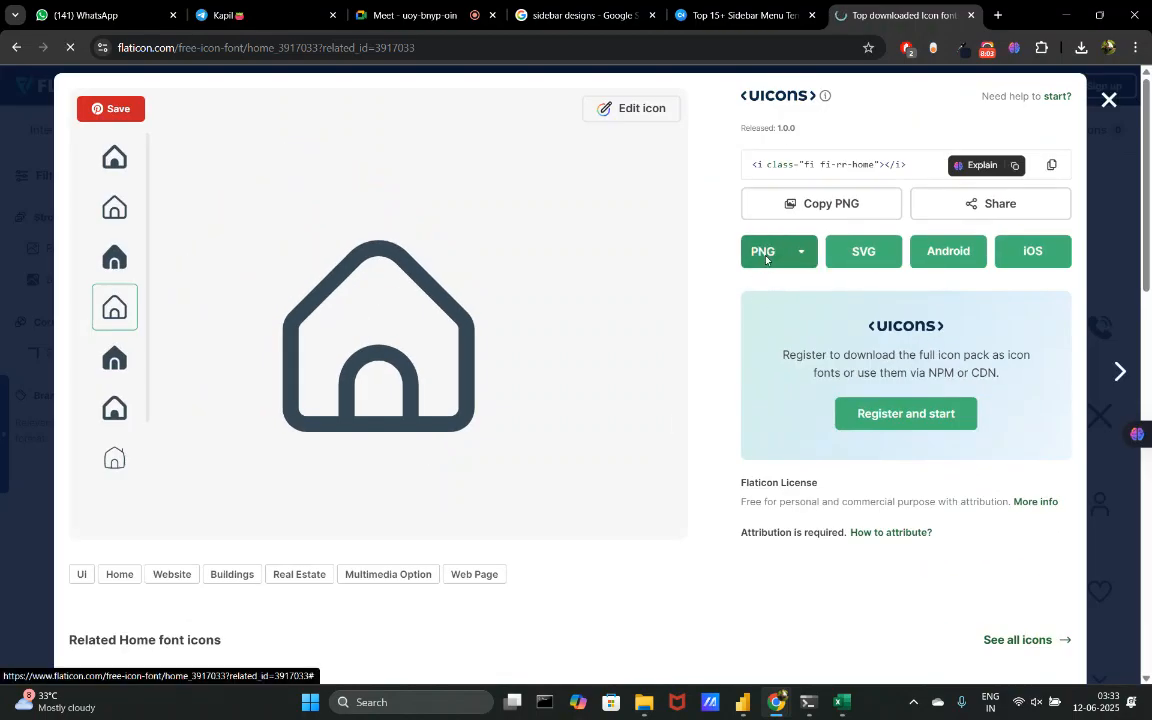
{"action": "left_click", "coordinate": [766, 259]}
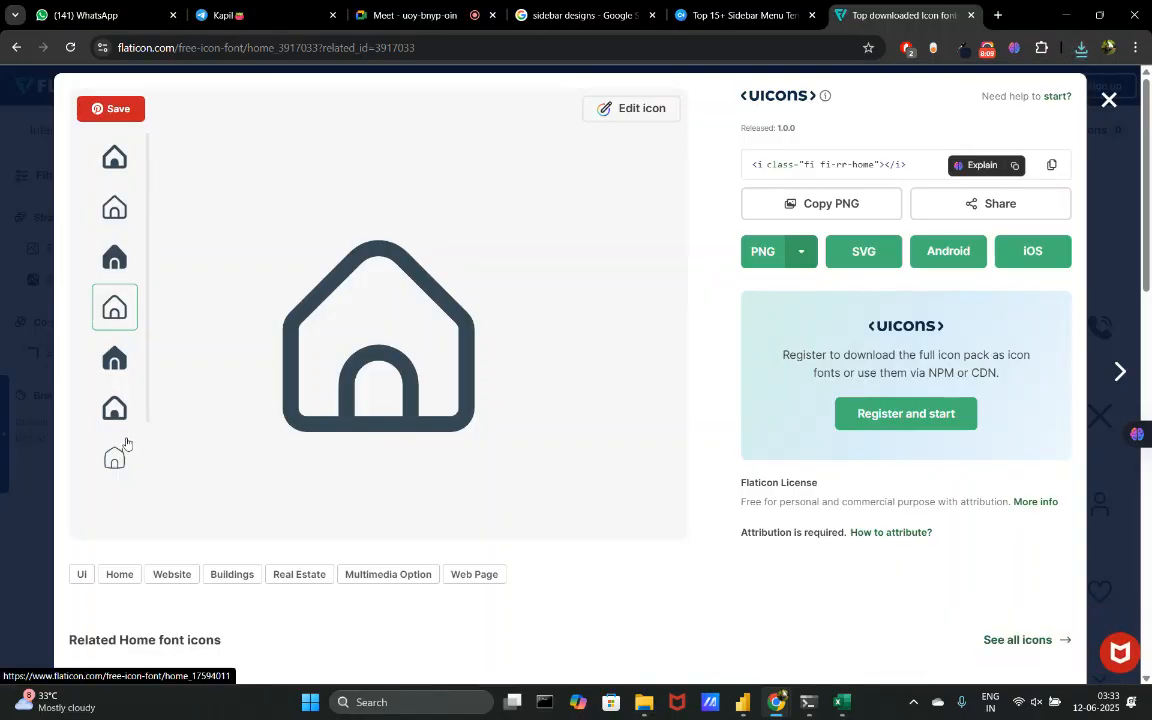
- Examine the alternative outline, solid and thin styles offered for the home icon
{"action": "scroll", "coordinate": [123, 444], "scroll_direction": "down", "scroll_amount": 1}
{"action": "scroll", "coordinate": [126, 443], "scroll_direction": "down", "scroll_amount": 1}
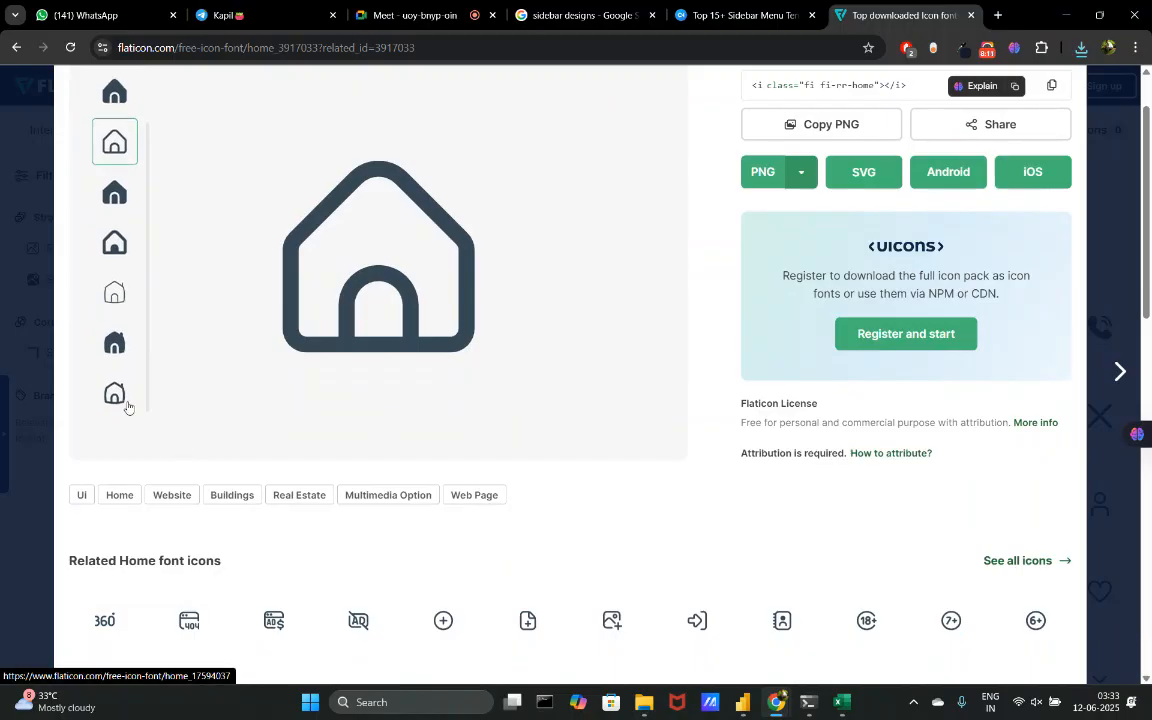
{"action": "scroll", "coordinate": [126, 404], "scroll_direction": "up", "scroll_amount": 1}
{"action": "scroll", "coordinate": [91, 425], "scroll_direction": "up", "scroll_amount": 1}
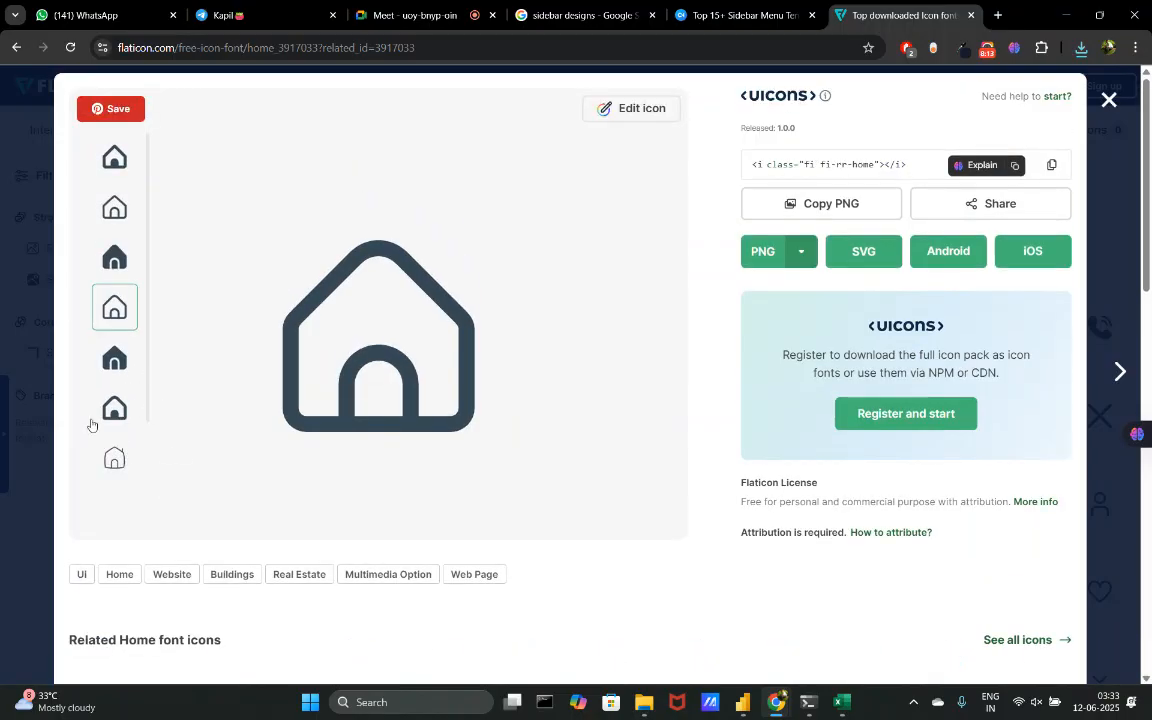
{"action": "scroll", "coordinate": [113, 386], "scroll_direction": "down", "scroll_amount": 1}
{"action": "scroll", "coordinate": [113, 386], "scroll_direction": "up", "scroll_amount": 1}
{"action": "scroll", "coordinate": [113, 386], "scroll_direction": "down", "scroll_amount": 1}
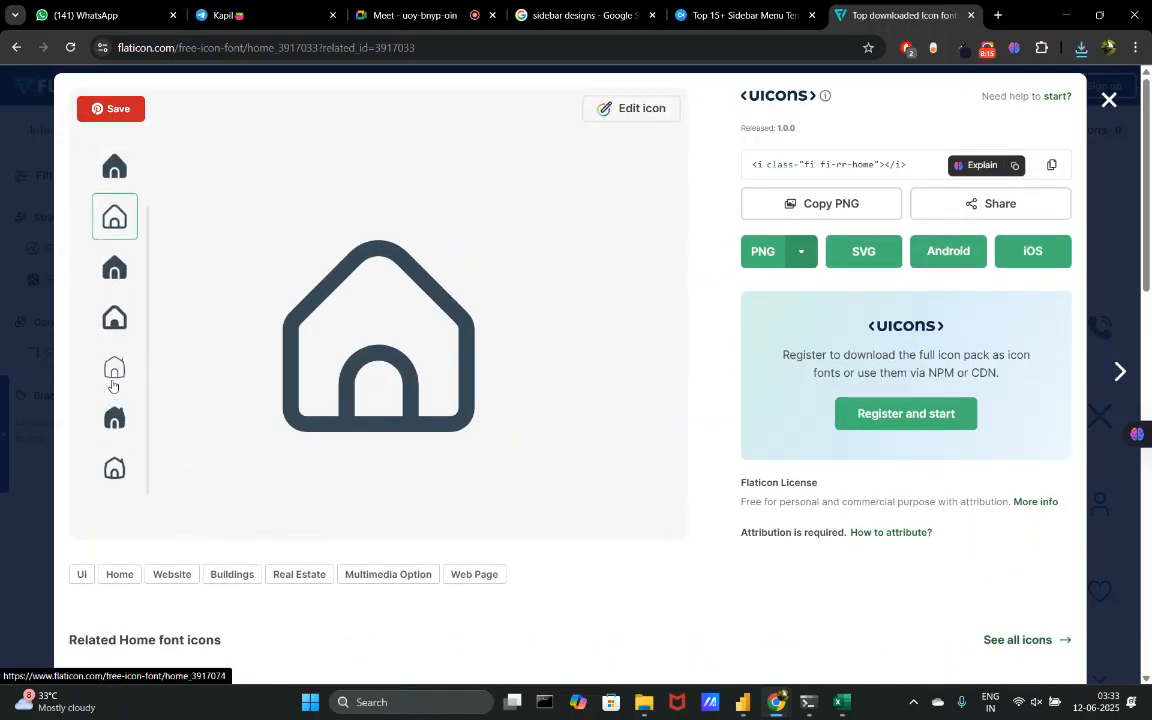
{"action": "scroll", "coordinate": [131, 340], "scroll_direction": "up", "scroll_amount": 1}
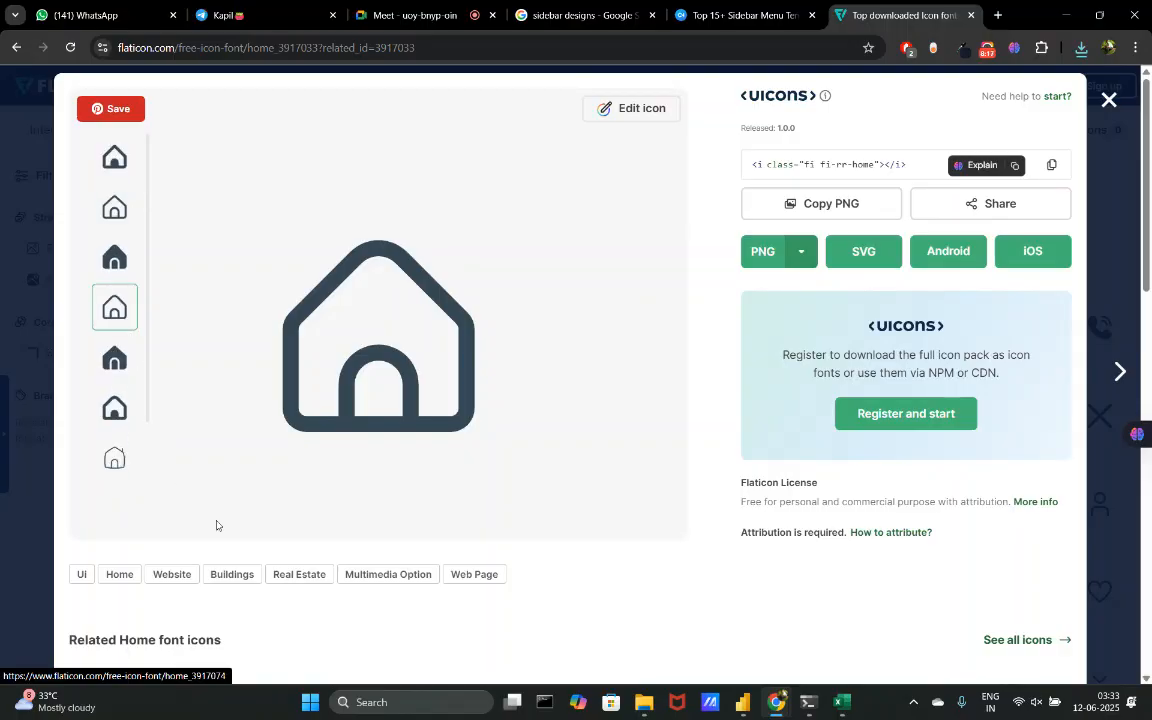
- Open the home icon in the editor and register for Flaticon with the existing Google account
{"action": "left_click", "coordinate": [630, 109]}
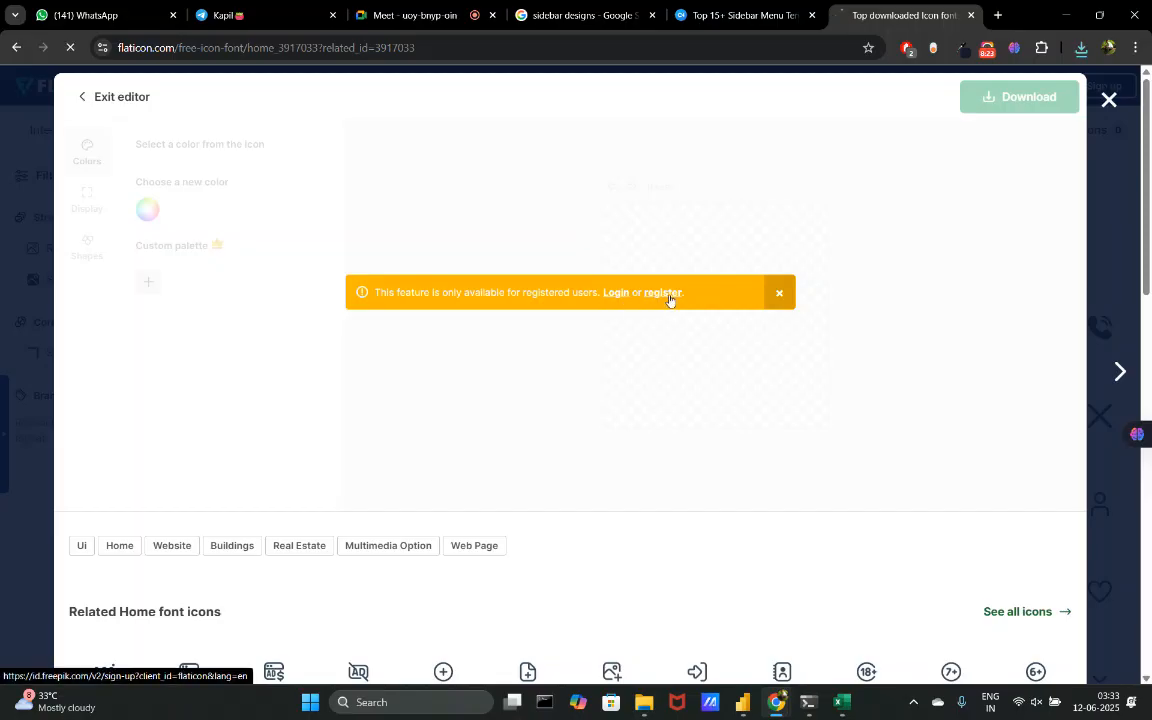
{"action": "left_click", "coordinate": [664, 293]}
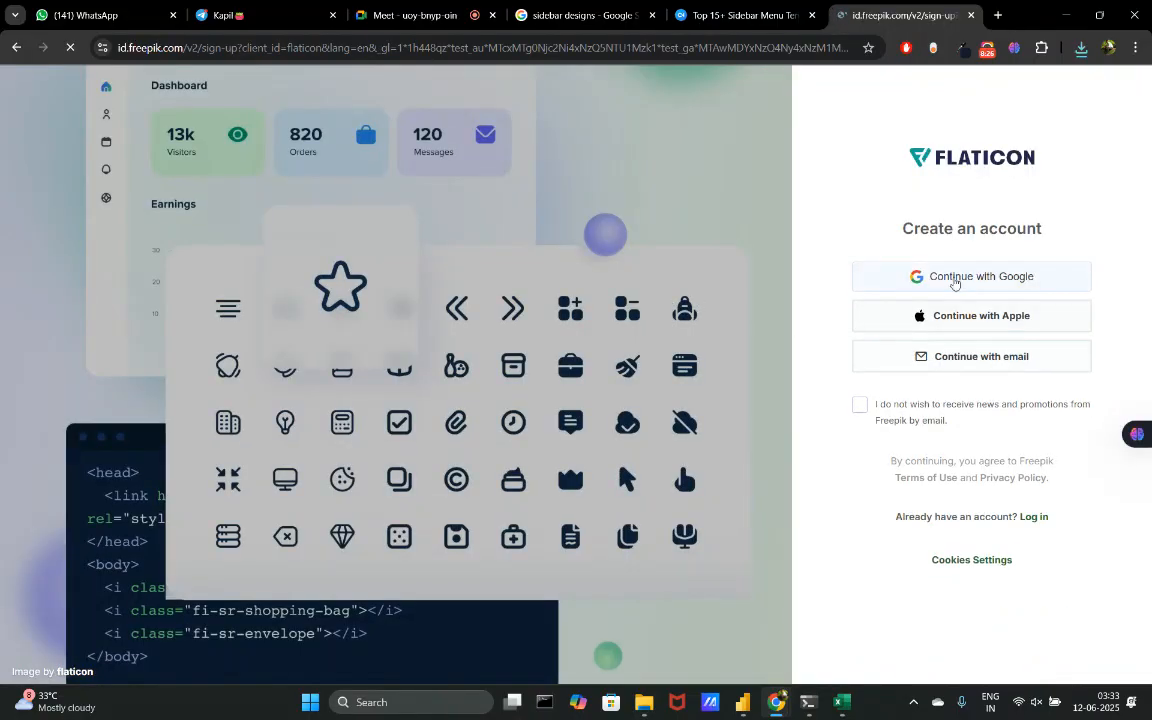
{"action": "left_click", "coordinate": [955, 279]}
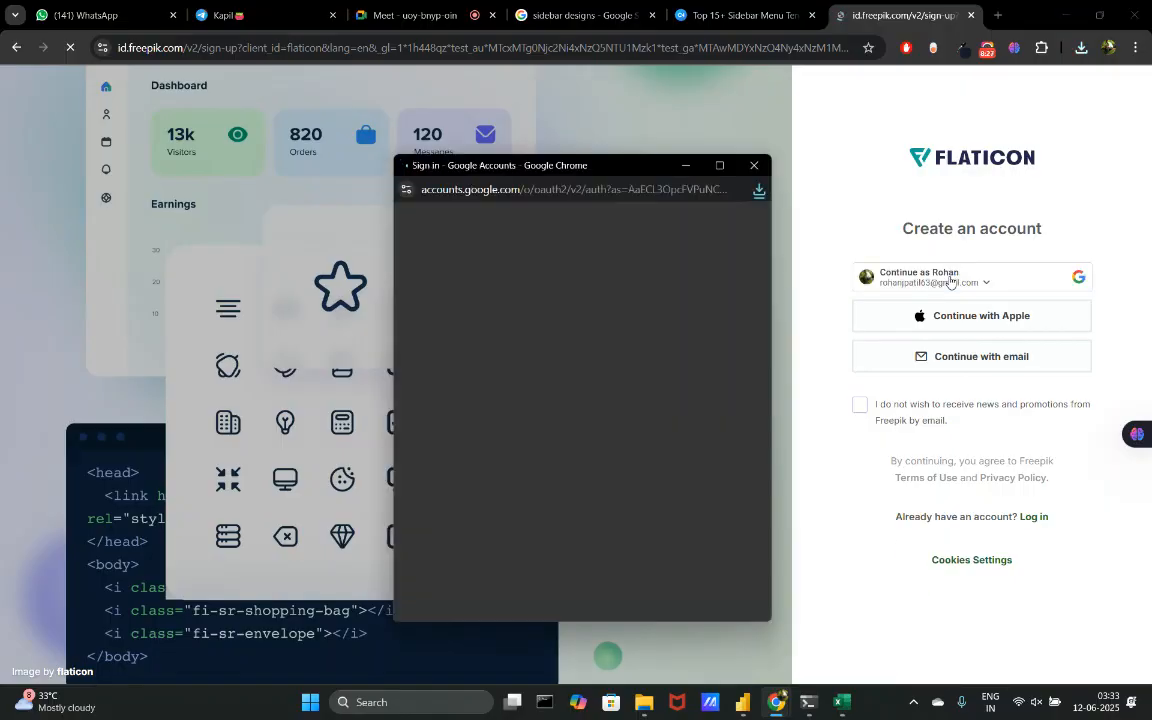
{"action": "left_click", "coordinate": [504, 386]}
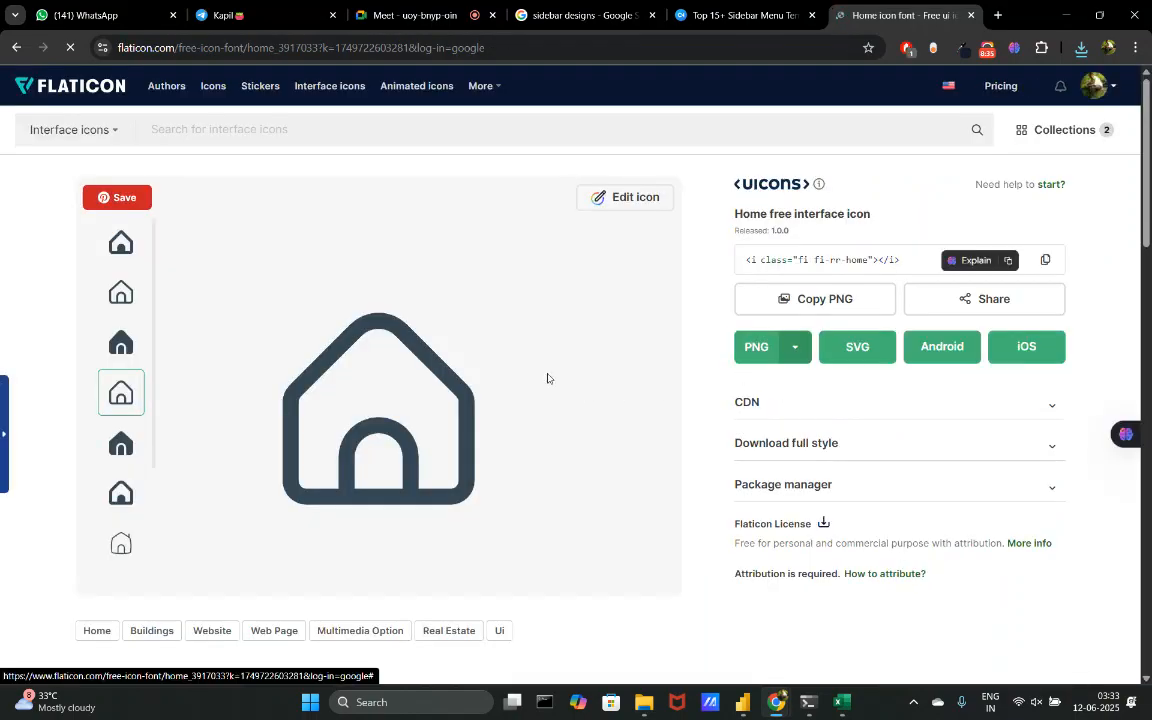
- Recolour the home icon white (#FFFFFF) in the icon editor and download it as a 512px PNG
{"action": "left_click", "coordinate": [624, 197]}
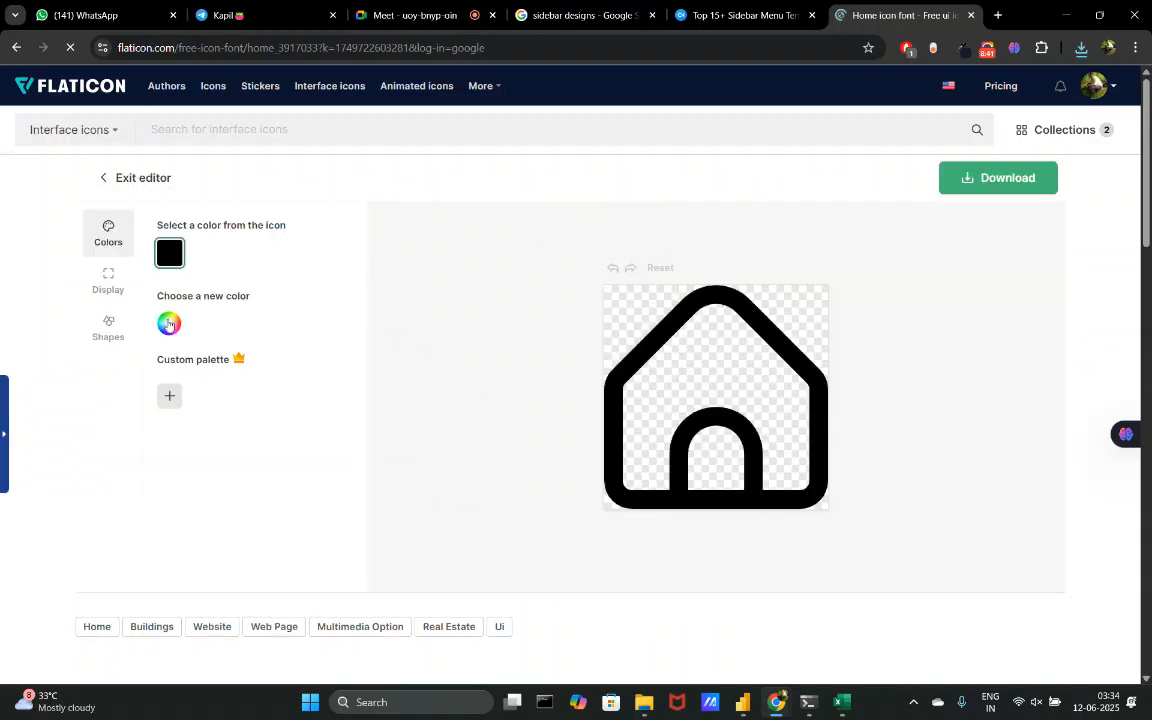
{"action": "left_click", "coordinate": [169, 324]}
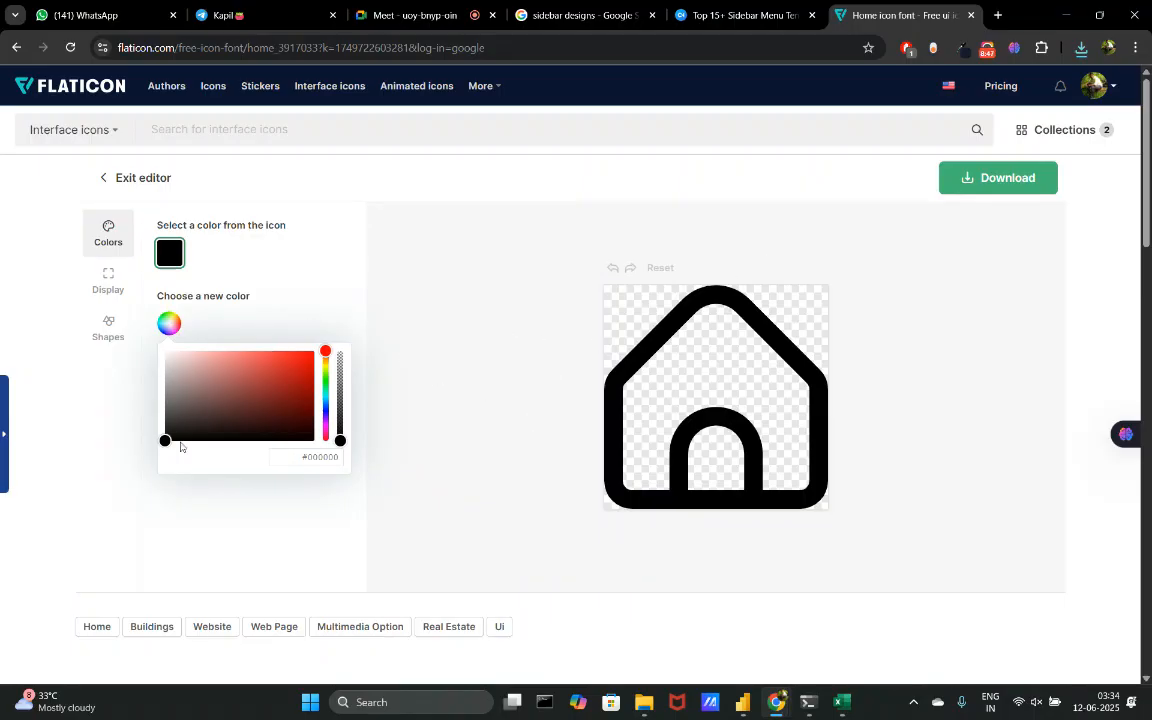
{"action": "mouse_move", "coordinate": [742, 702]}
{"action": "mouse_move", "coordinate": [735, 648]}
{"action": "left_click_drag", "start_coordinate": [166, 441], "coordinate": [146, 293]}
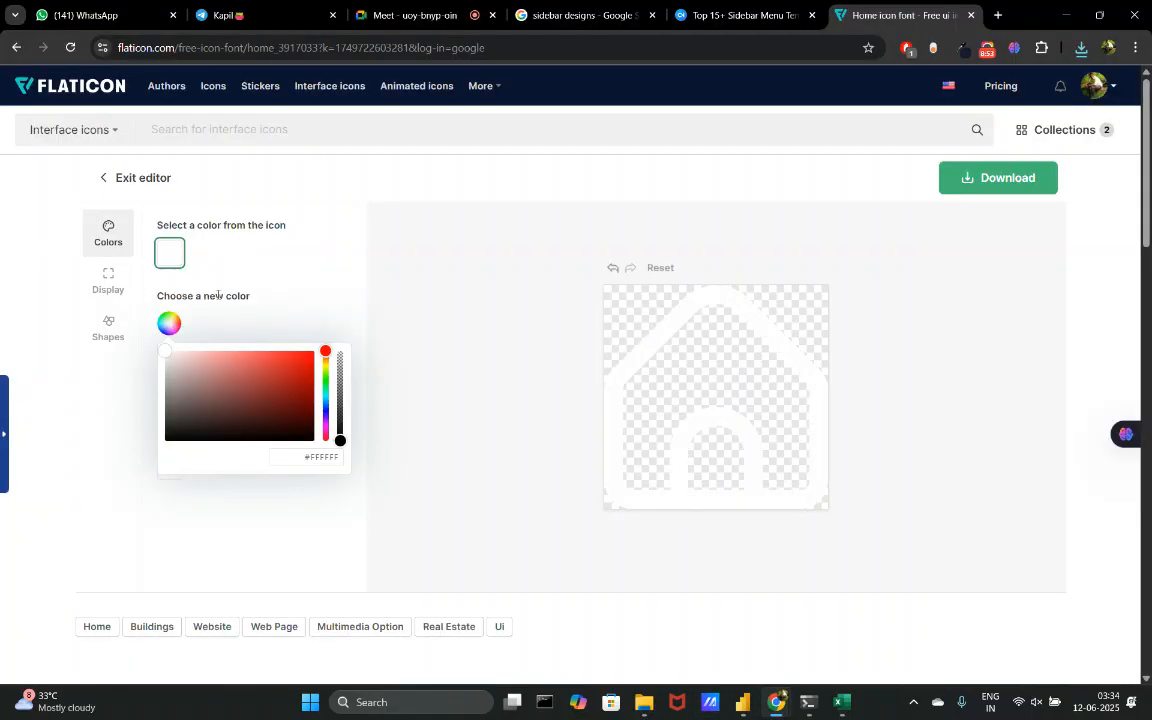
{"action": "left_click", "coordinate": [995, 182]}
{"action": "left_click", "coordinate": [977, 222]}
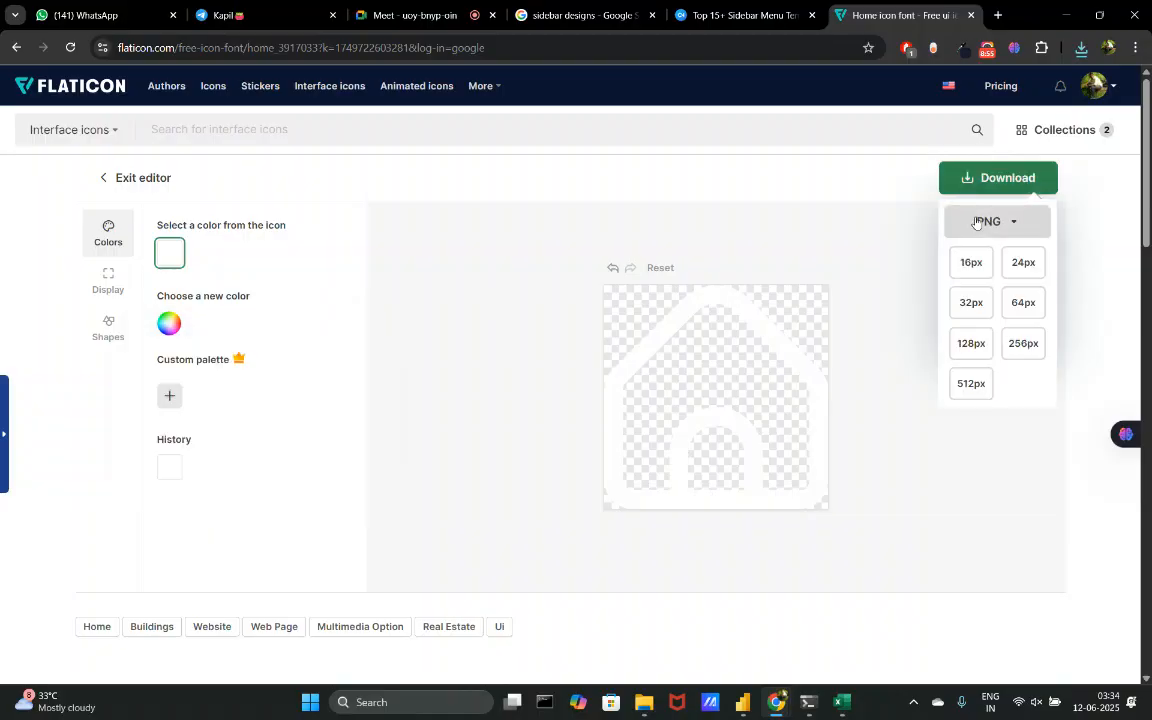
{"action": "left_click", "coordinate": [971, 383]}
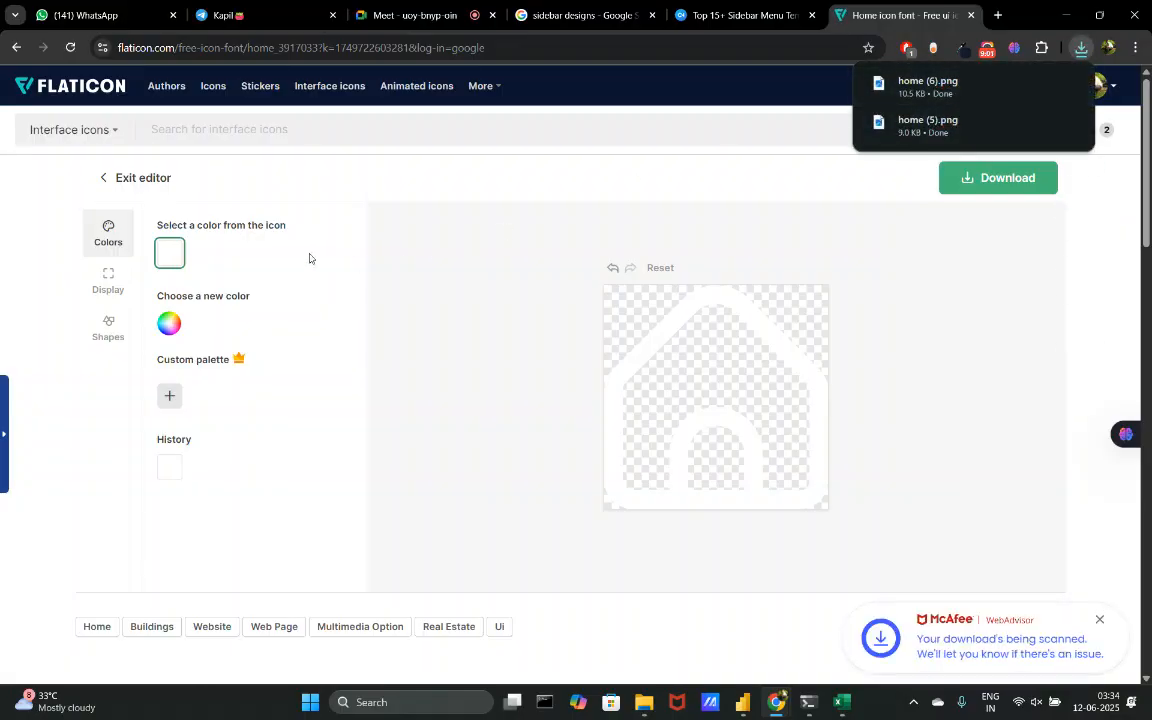
- Recolour the home icon light grey (#DCDCDC) and download this version as a 512px PNG
{"action": "left_click", "coordinate": [169, 323]}
{"action": "left_click", "coordinate": [185, 396]}
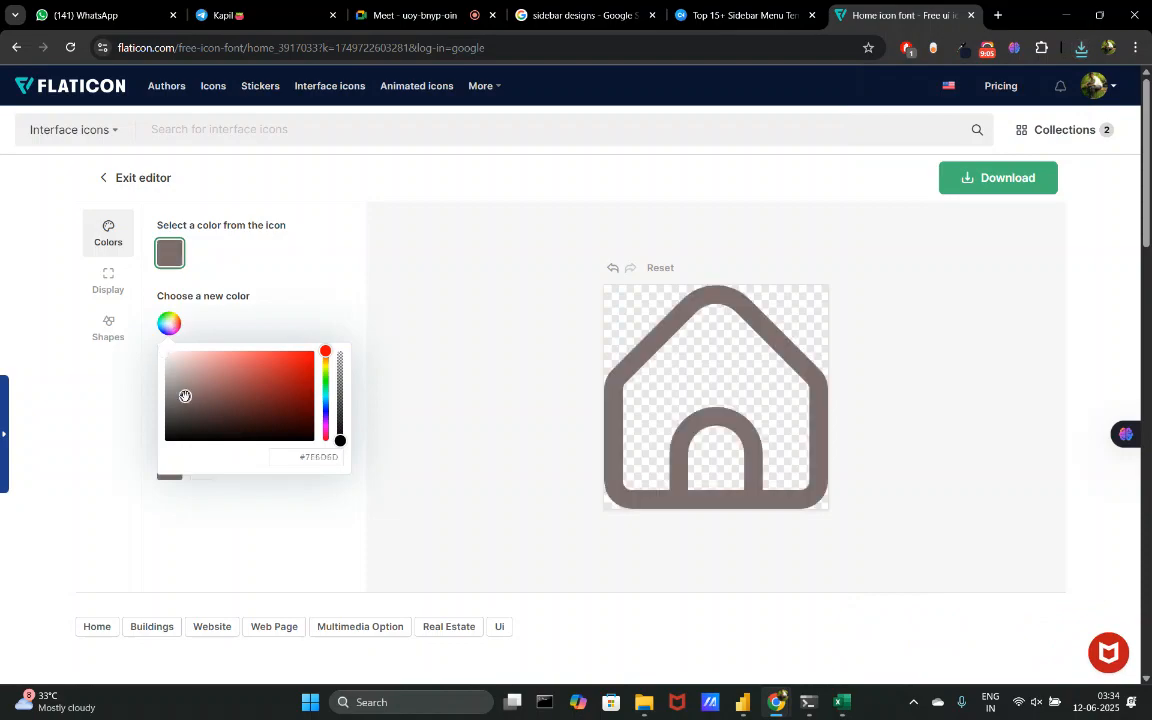
{"action": "left_click", "coordinate": [172, 386]}
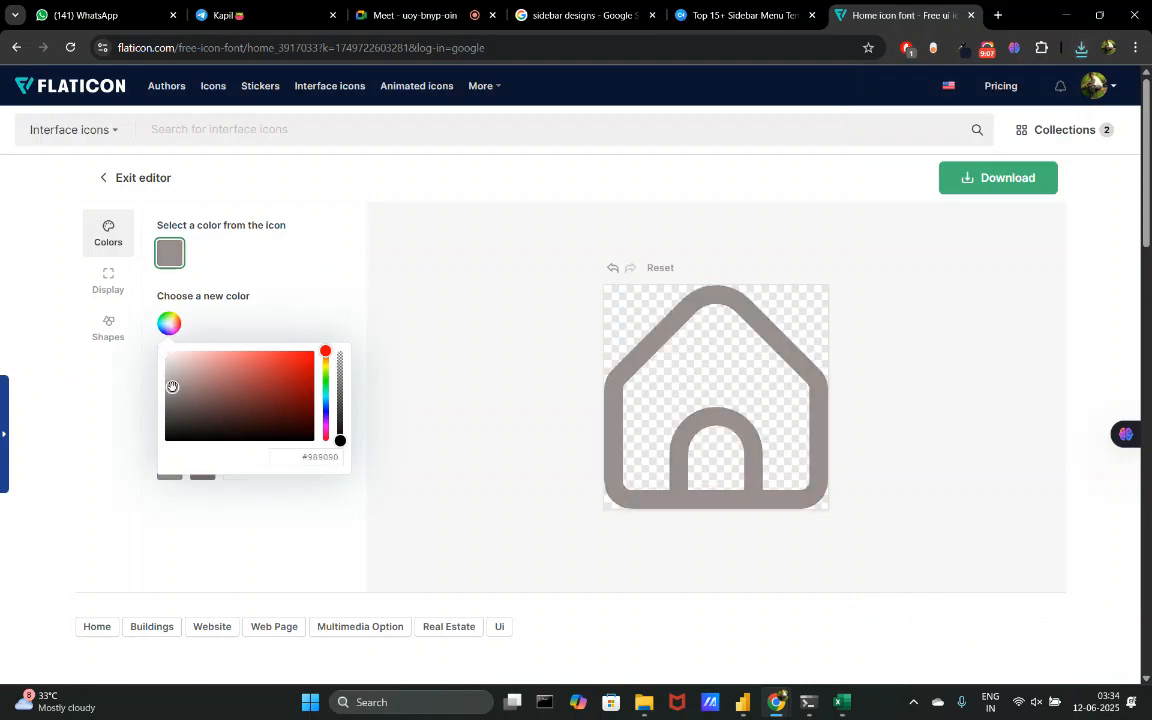
{"action": "mouse_move", "coordinate": [174, 387]}
{"action": "left_mouse_down"}
{"action": "mouse_move", "coordinate": [188, 404]}
{"action": "mouse_move", "coordinate": [172, 375]}
{"action": "mouse_move", "coordinate": [154, 380]}
{"action": "mouse_move", "coordinate": [150, 401]}
{"action": "mouse_move", "coordinate": [144, 368]}
{"action": "left_mouse_up"}
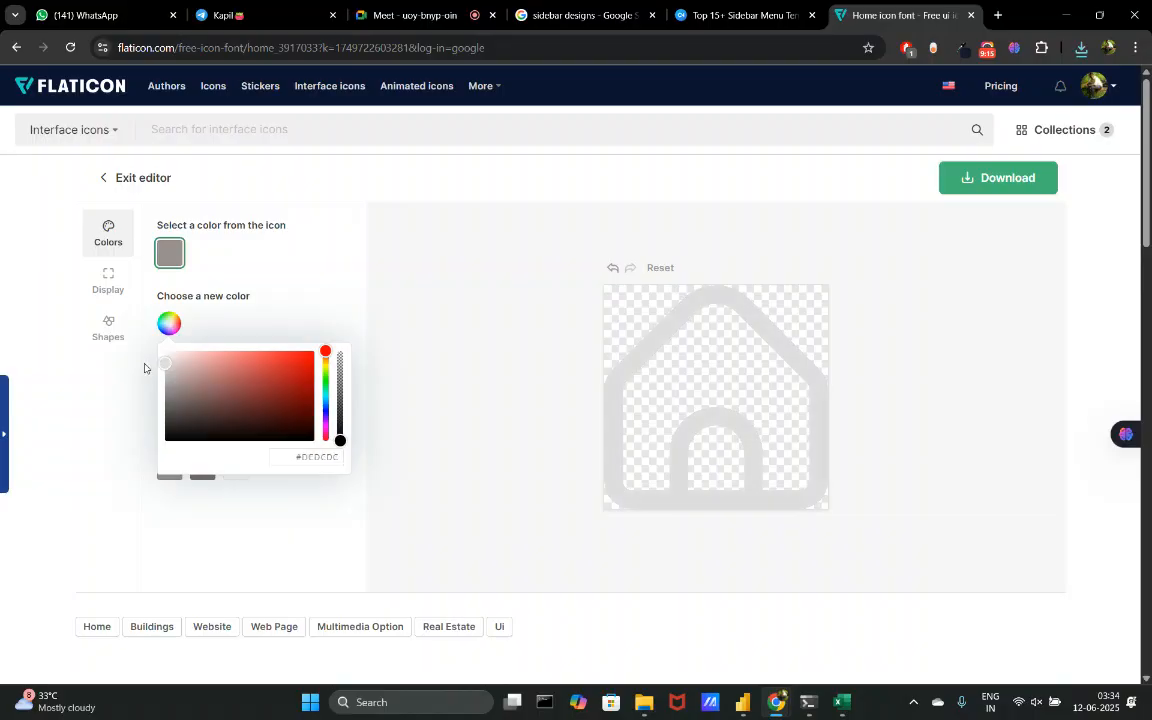
{"action": "left_click", "coordinate": [259, 319]}
{"action": "left_click", "coordinate": [990, 178]}
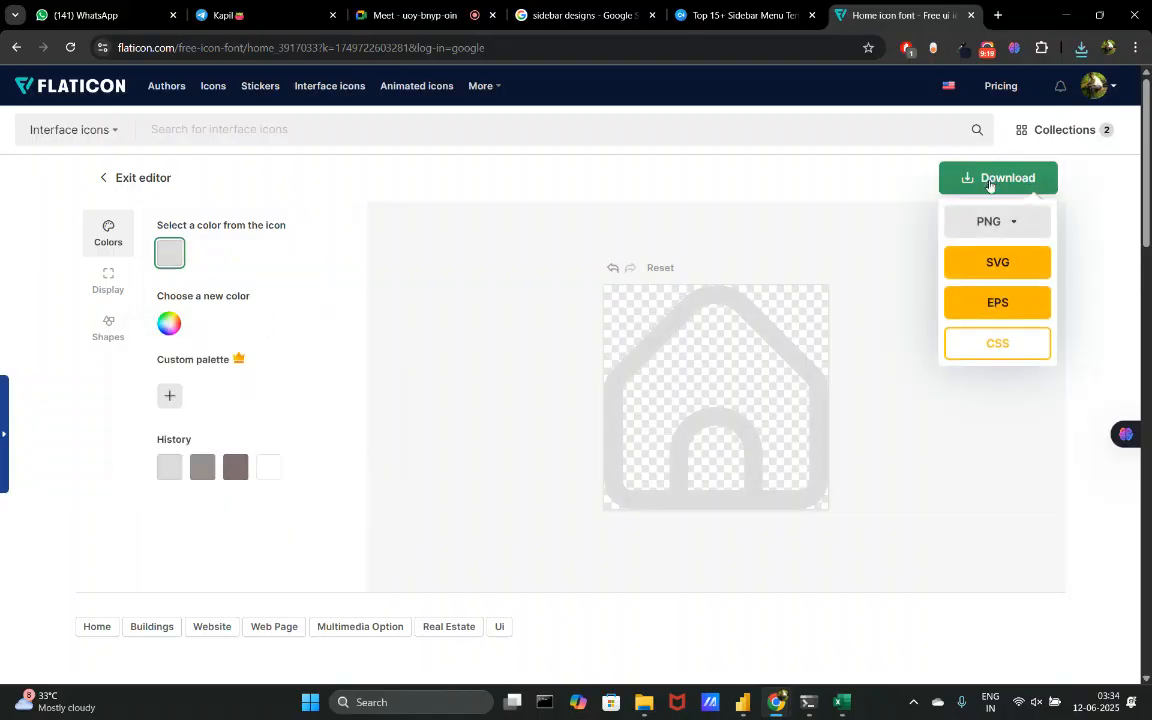
{"action": "left_click", "coordinate": [968, 231]}
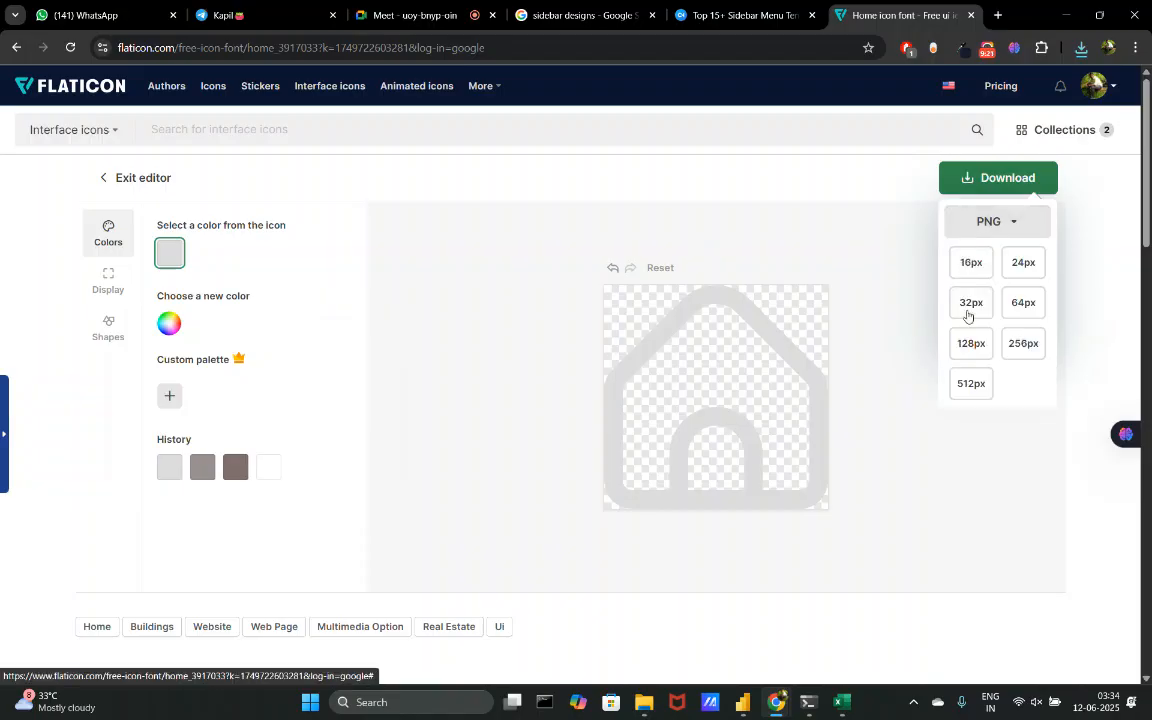
{"action": "left_click", "coordinate": [972, 386]}
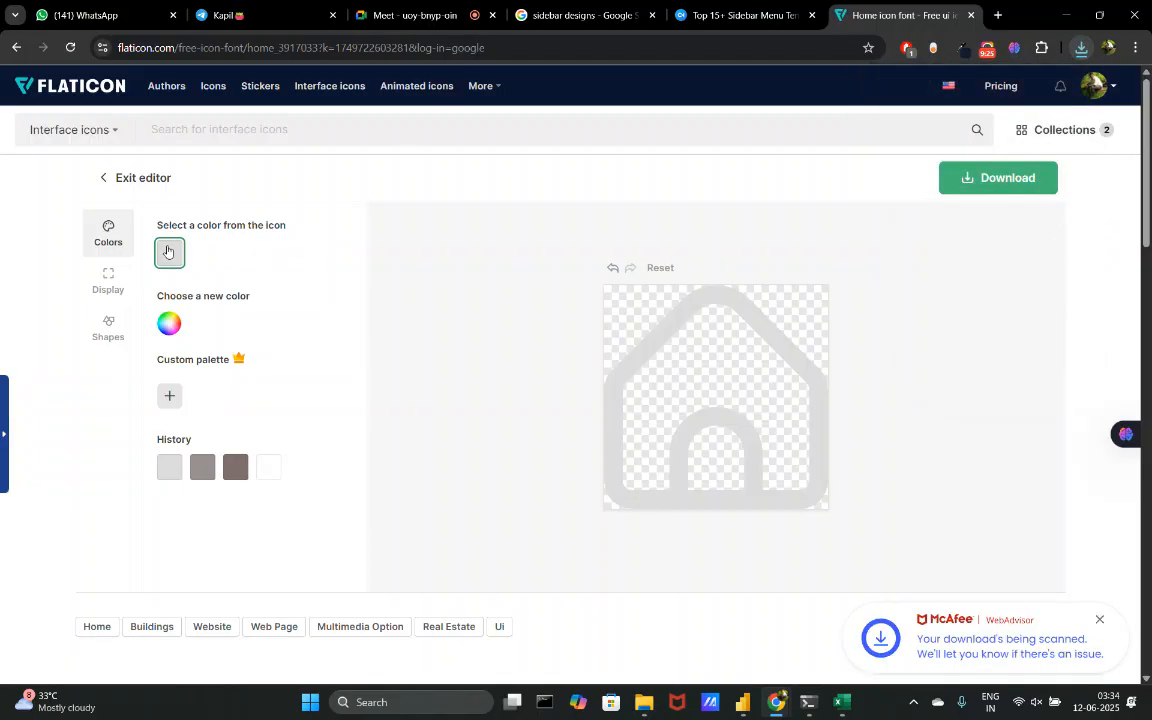
- Try a bright blue on the home icon, and sample the highlighted Dashboard entry's blue (#4070f4) from the sidebar templates page with Eye Dropper
{"action": "left_click", "coordinate": [170, 328]}
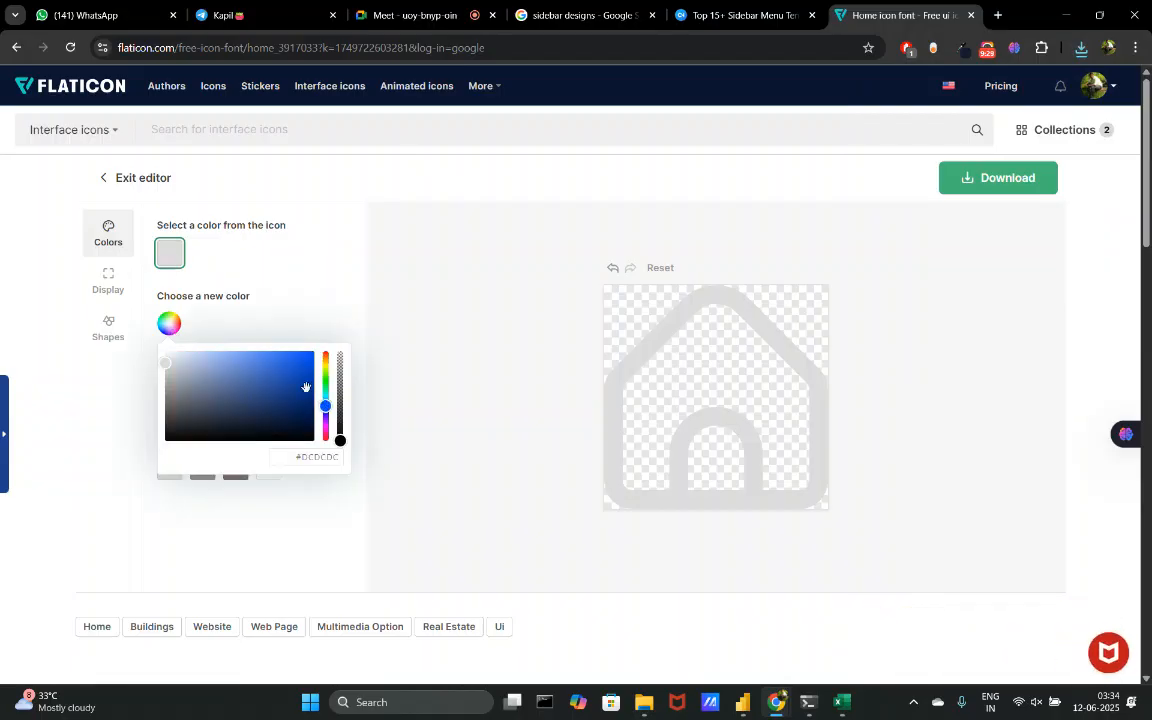
{"action": "mouse_move", "coordinate": [306, 387]}
{"action": "left_mouse_down"}
{"action": "mouse_move", "coordinate": [292, 382]}
{"action": "mouse_move", "coordinate": [390, 279]}
{"action": "left_mouse_up"}
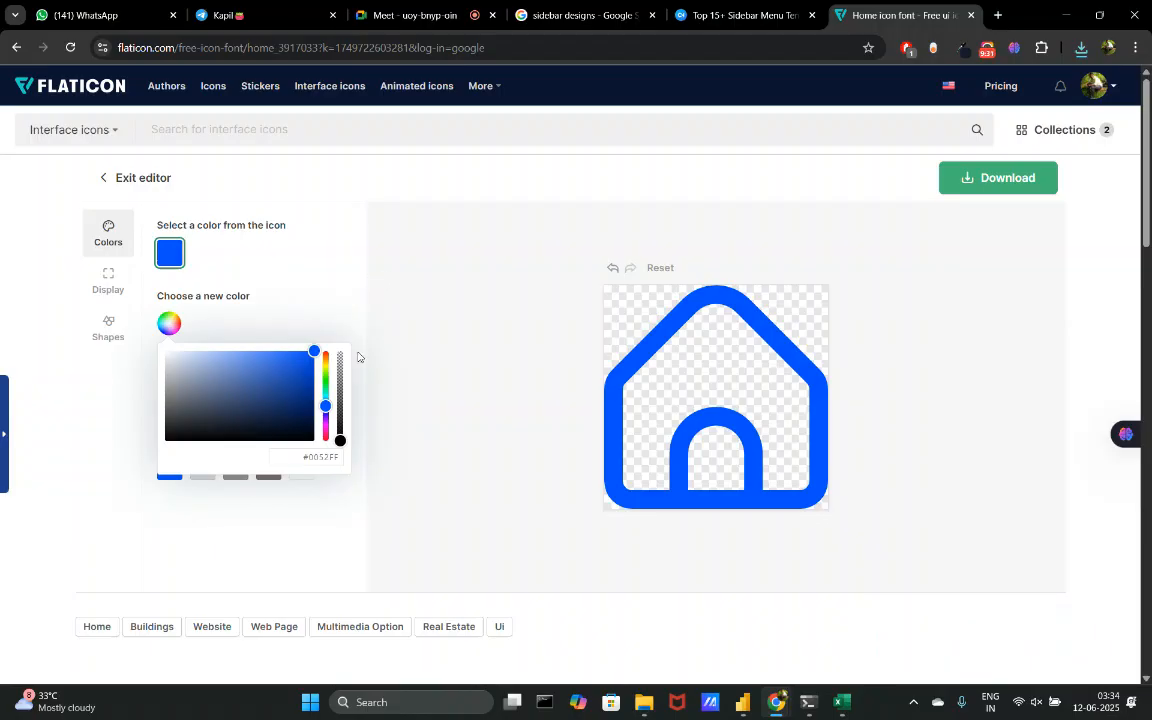
{"action": "left_click", "coordinate": [752, 12]}
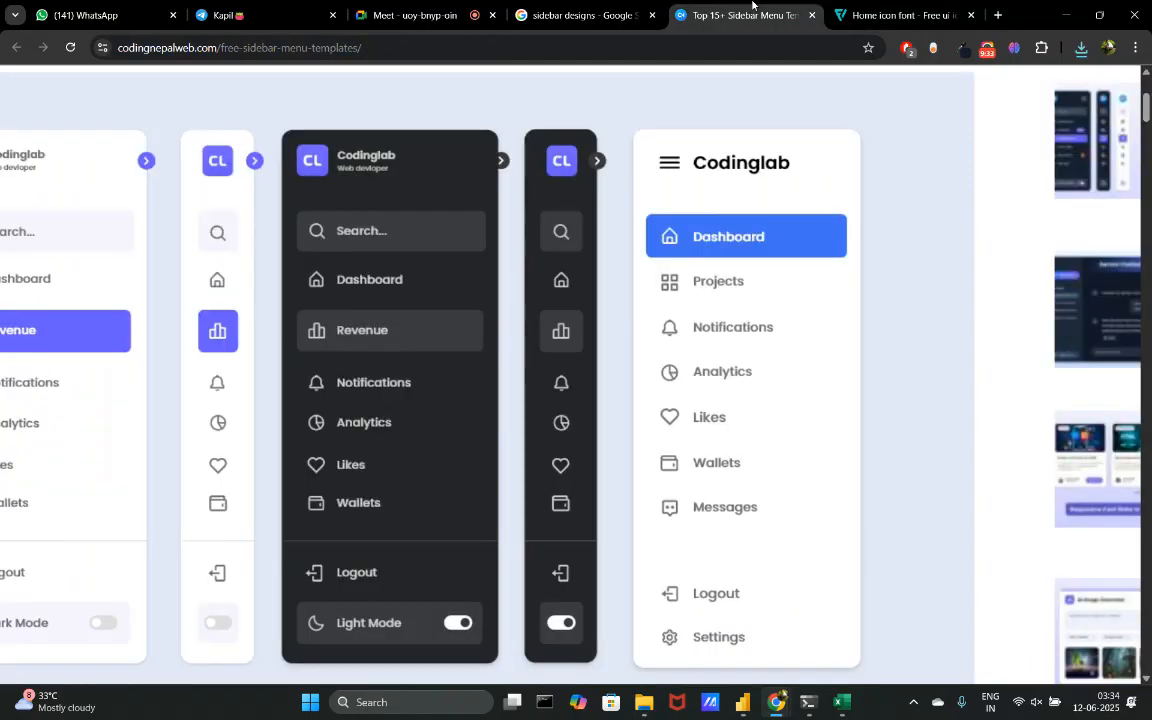
{"action": "left_click", "coordinate": [962, 48]}
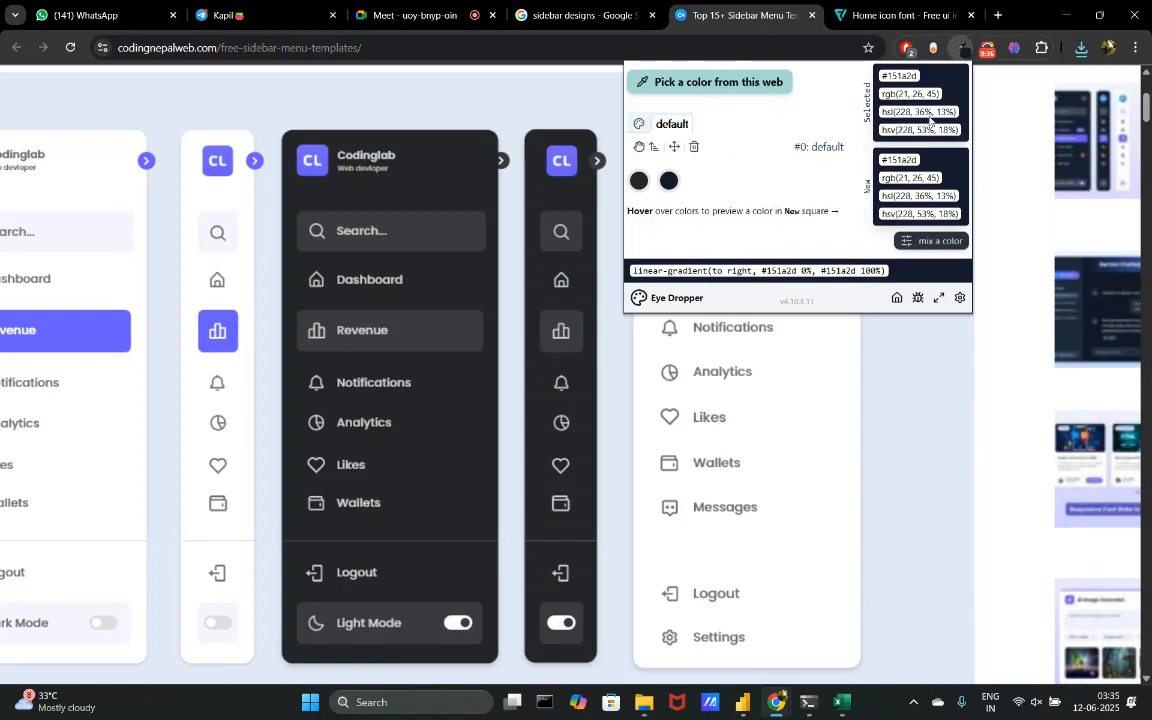
{"action": "left_click", "coordinate": [674, 81]}
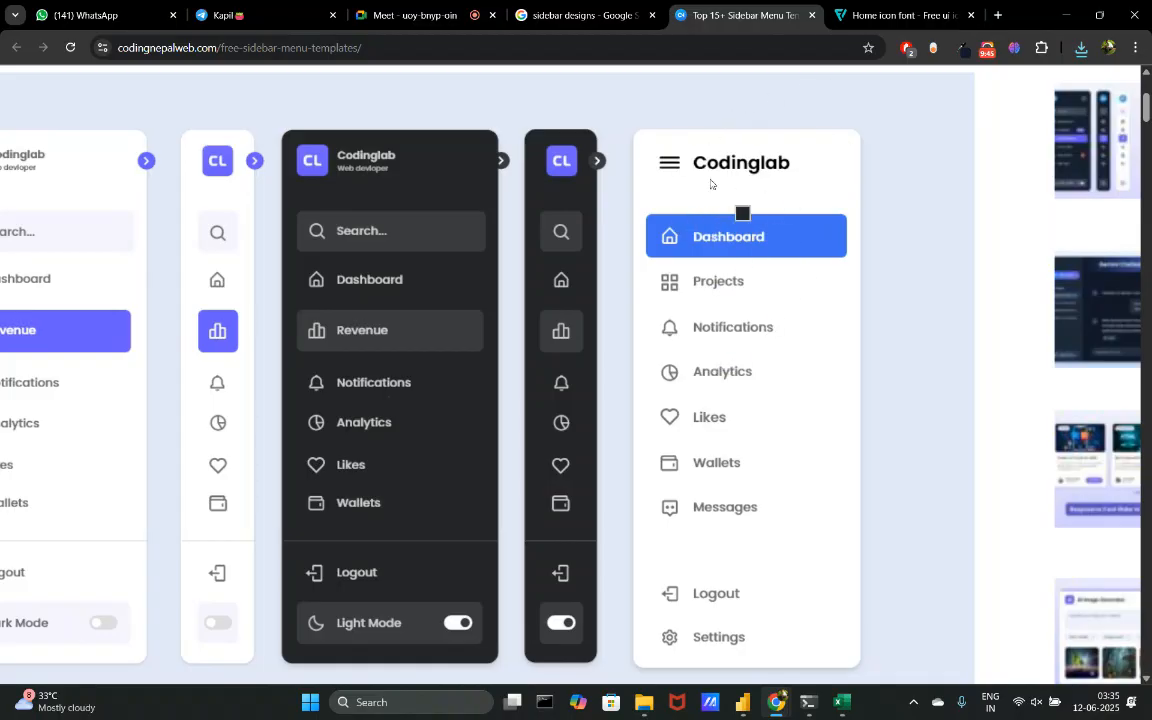
{"action": "scroll", "coordinate": [712, 198], "scroll_direction": "down", "scroll_amount": 5}
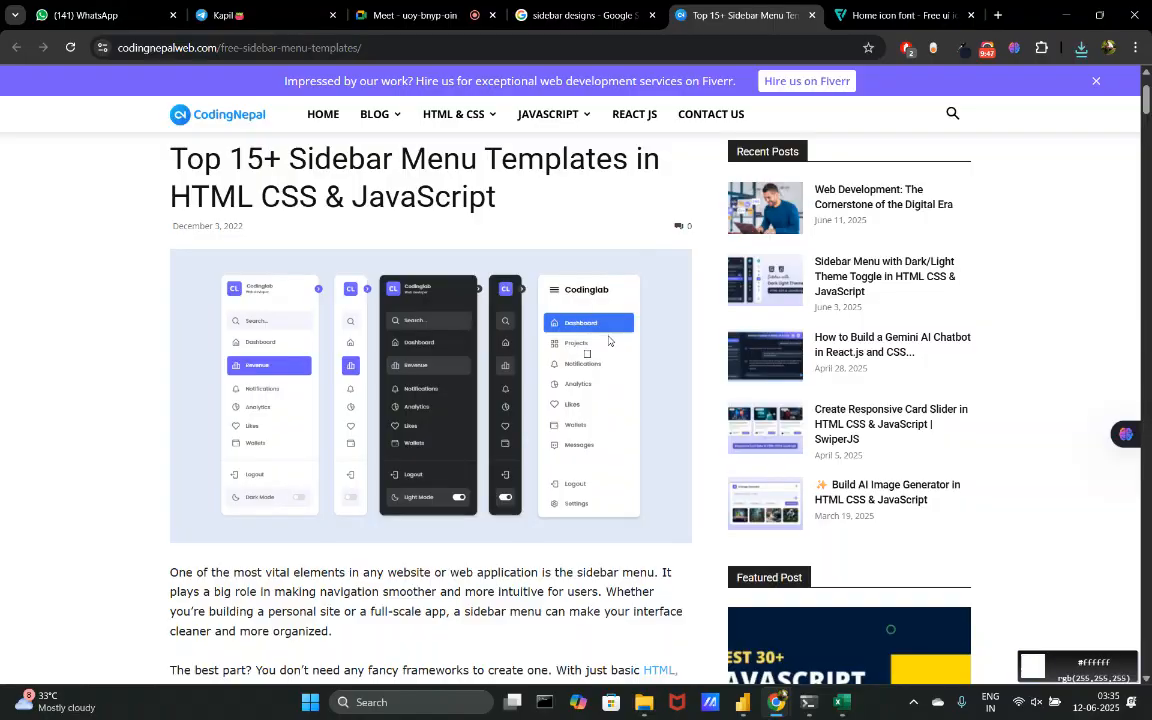
{"action": "left_click", "coordinate": [610, 330]}
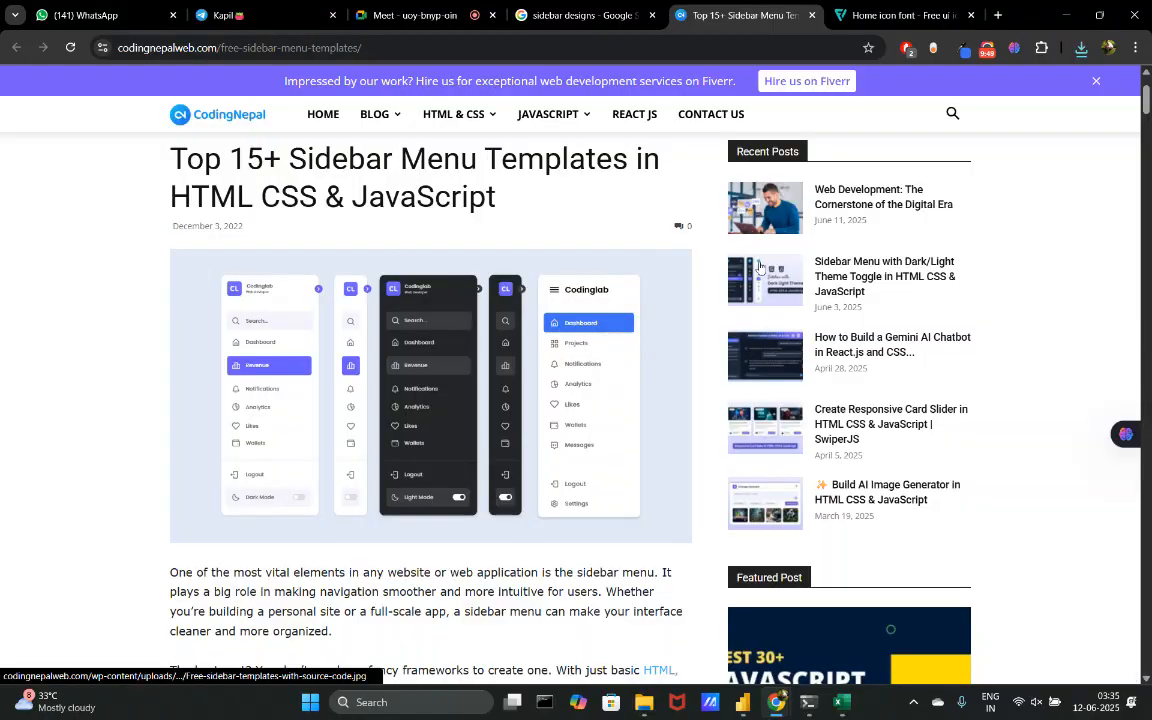
{"action": "left_click", "coordinate": [962, 50]}
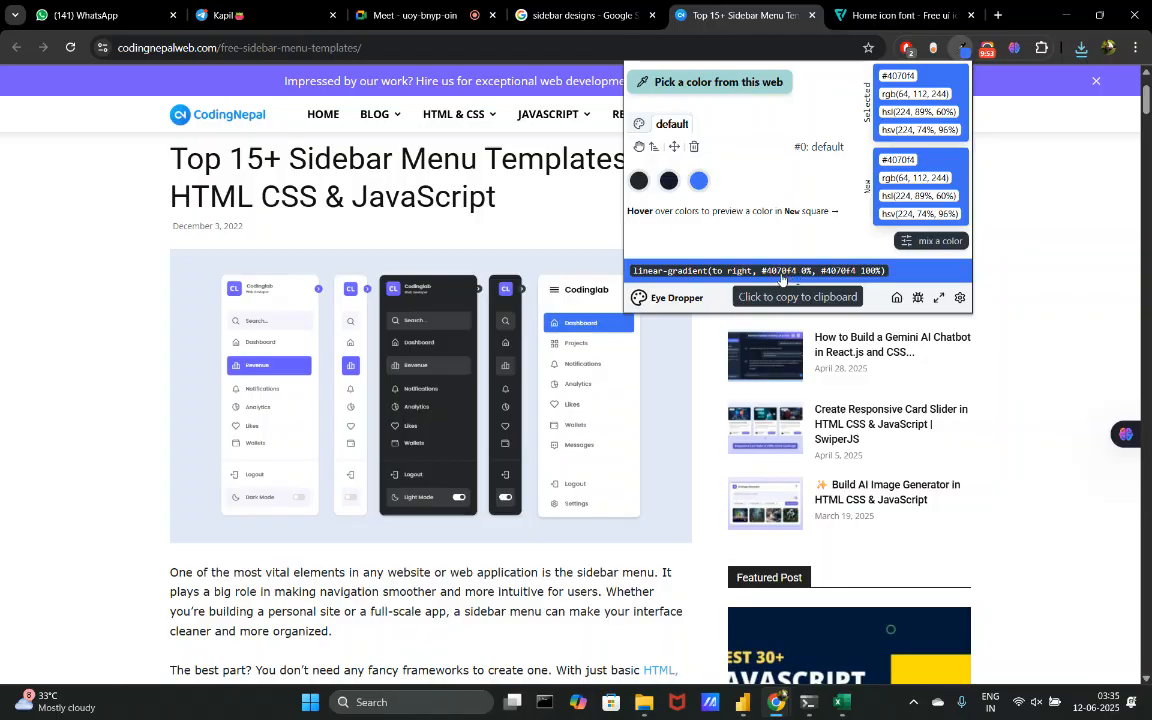
- Recolour the home icon blue (#4070f4) in the Flaticon editor and download it as a 512px PNG
{"action": "left_click", "coordinate": [867, 9]}
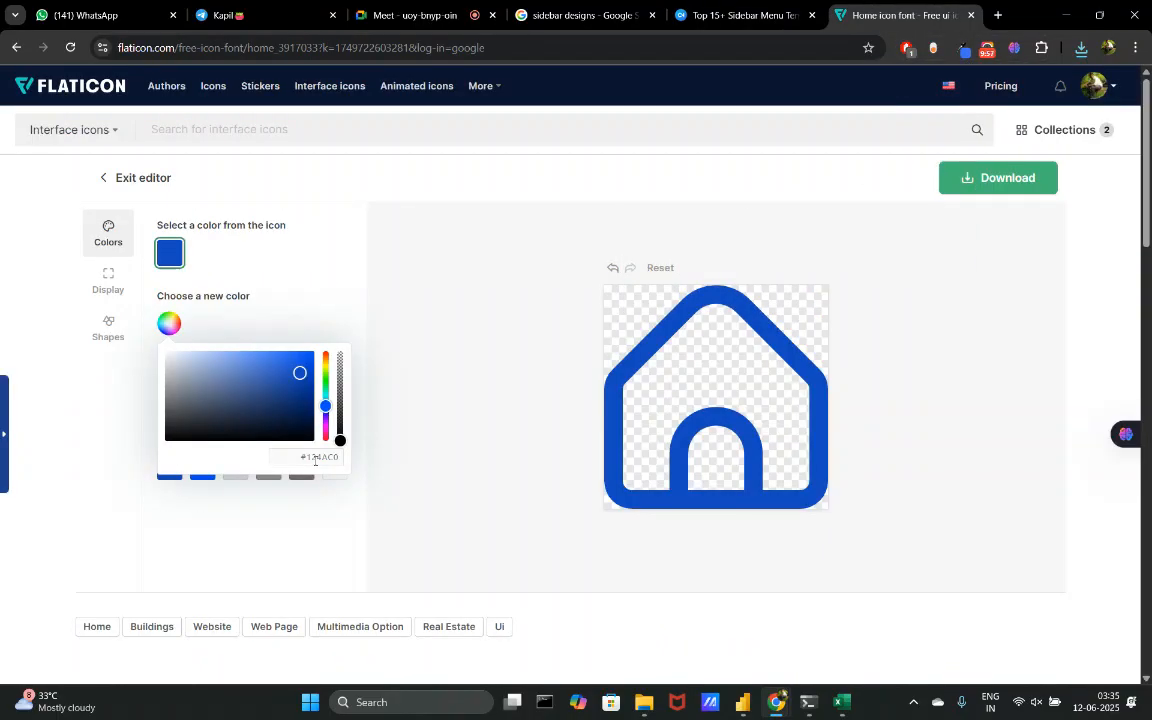
{"action": "left_click", "coordinate": [315, 461]}
{"action": "double_click", "coordinate": [315, 461]}
{"action": "type", "text": "4070f4"}
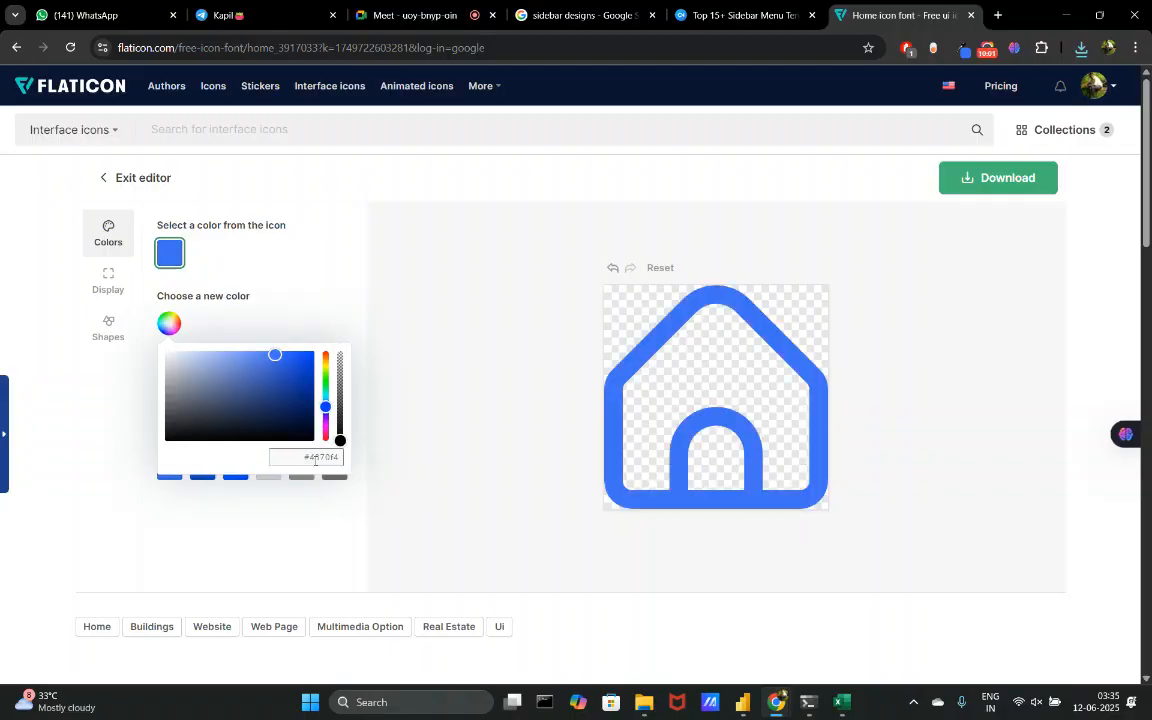
{"action": "left_click", "coordinate": [980, 192]}
{"action": "left_click", "coordinate": [989, 219]}
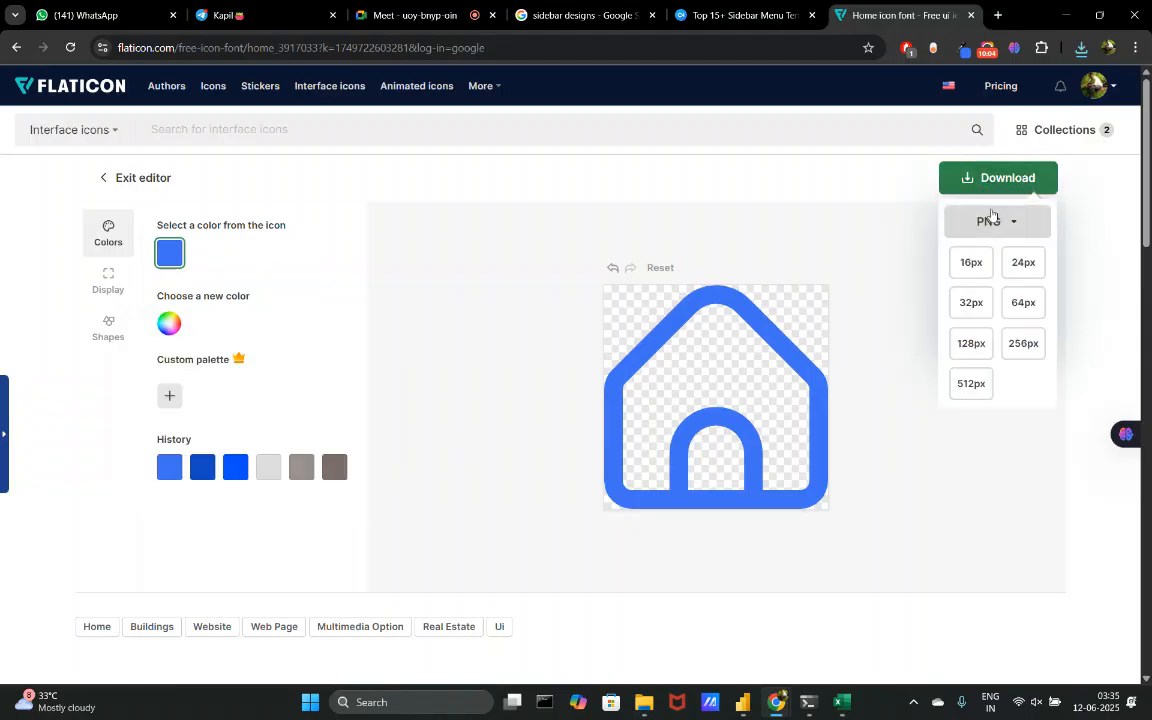
{"action": "left_click", "coordinate": [971, 383]}
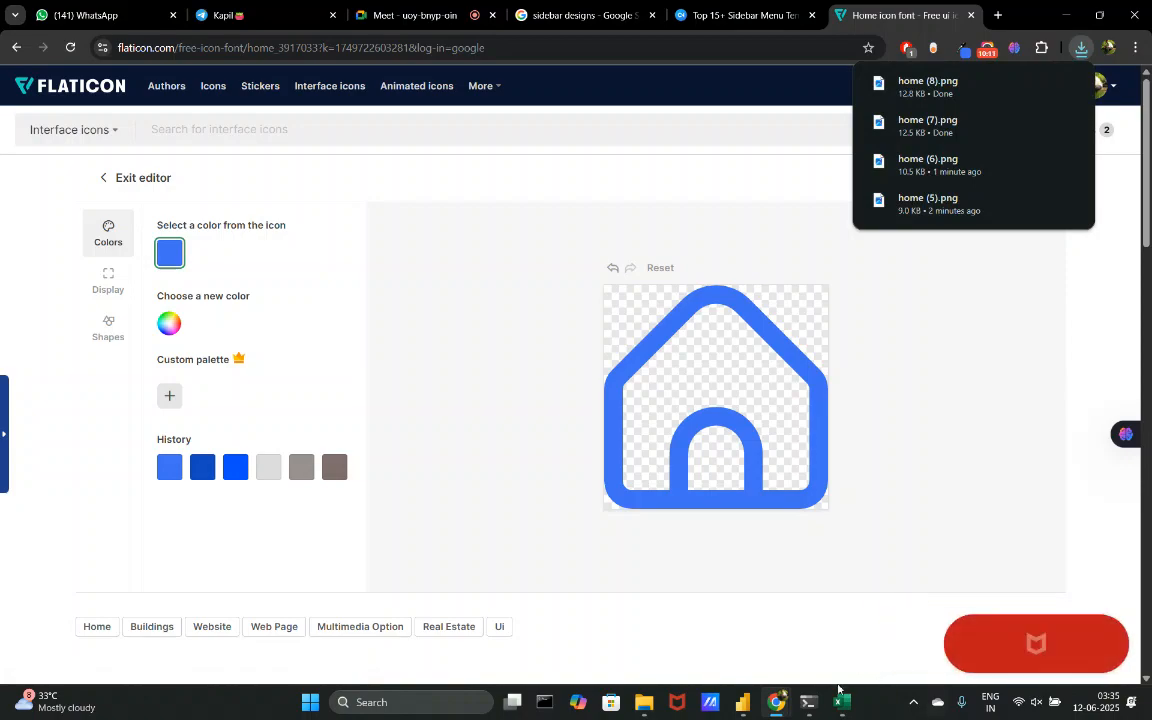
- Switch to Power BI Desktop, insert a blank button on the Dashboard page and place it on the empty canvas beside the sidebar
{"action": "left_click", "coordinate": [750, 704]}
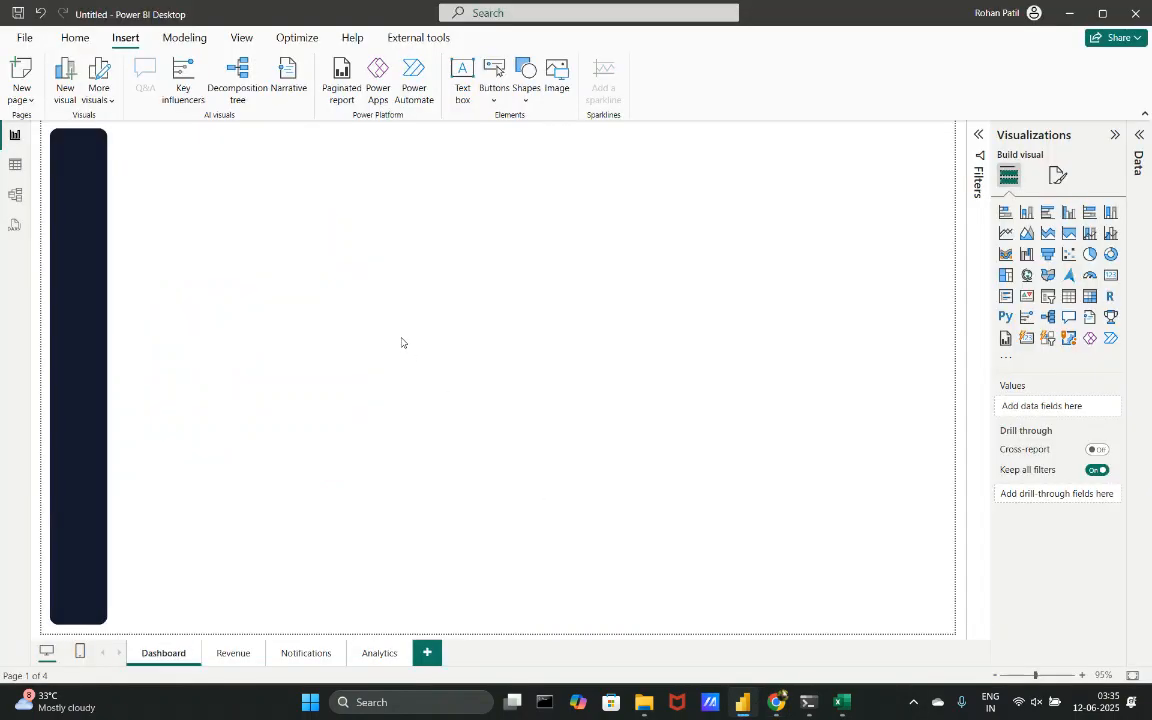
{"action": "left_click", "coordinate": [497, 100]}
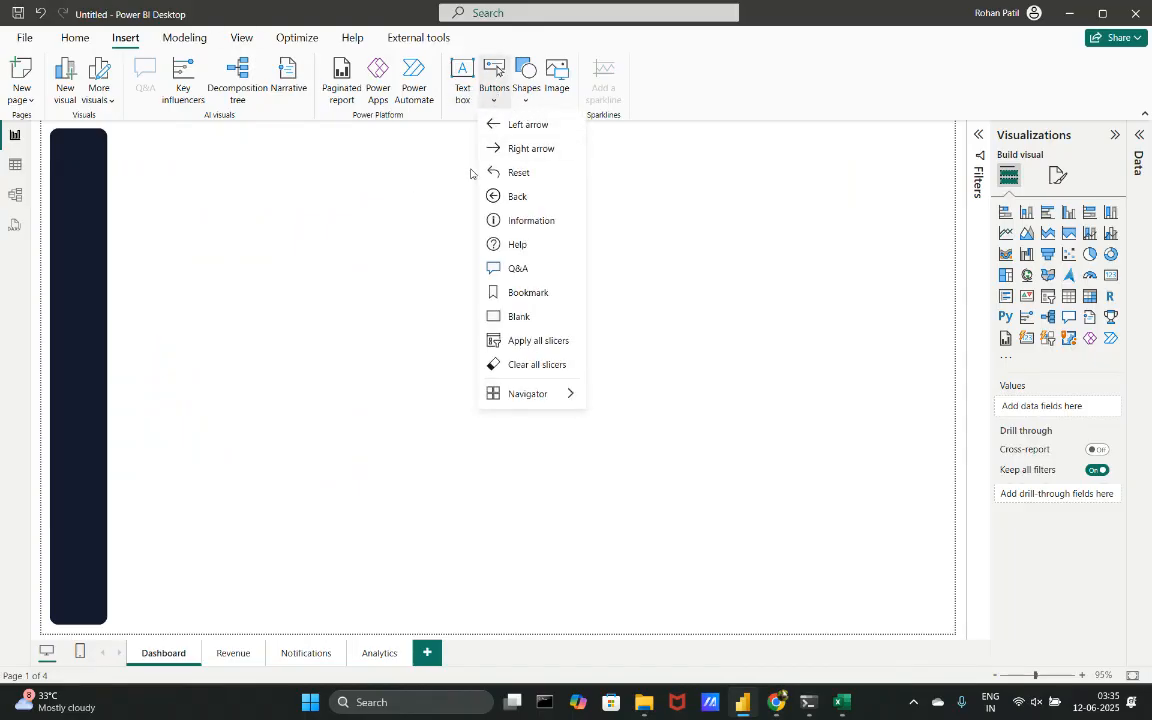
{"action": "left_click", "coordinate": [519, 317]}
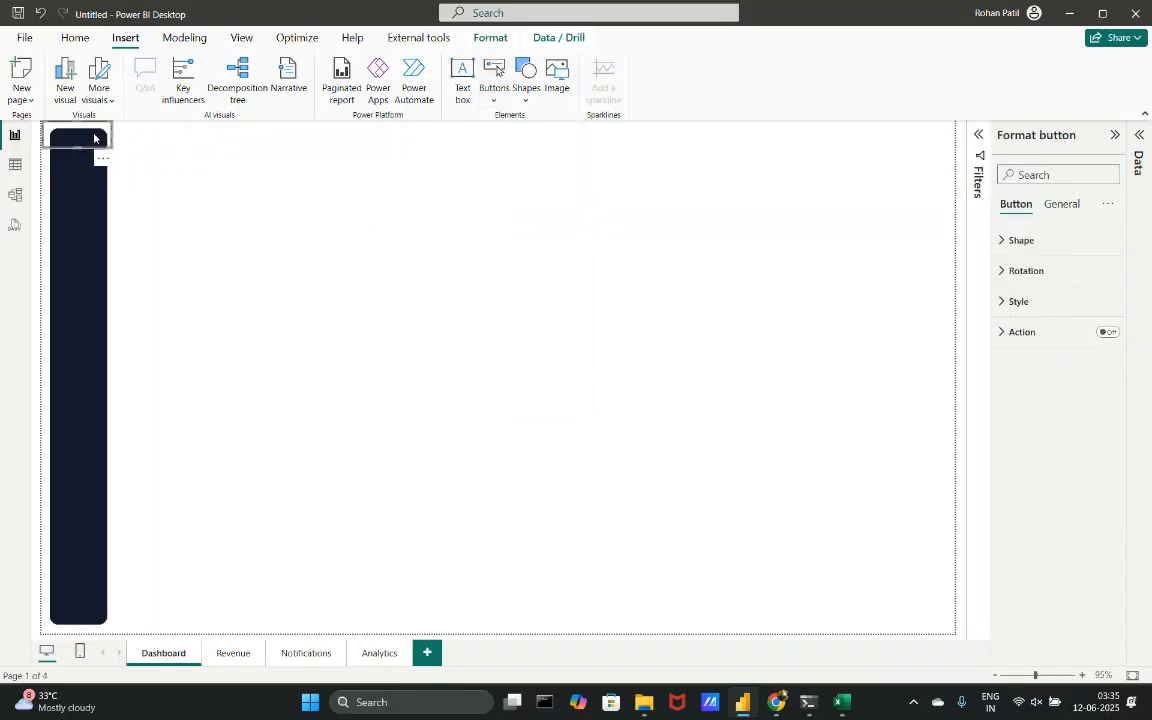
{"action": "left_click_drag", "start_coordinate": [92, 130], "coordinate": [377, 361]}
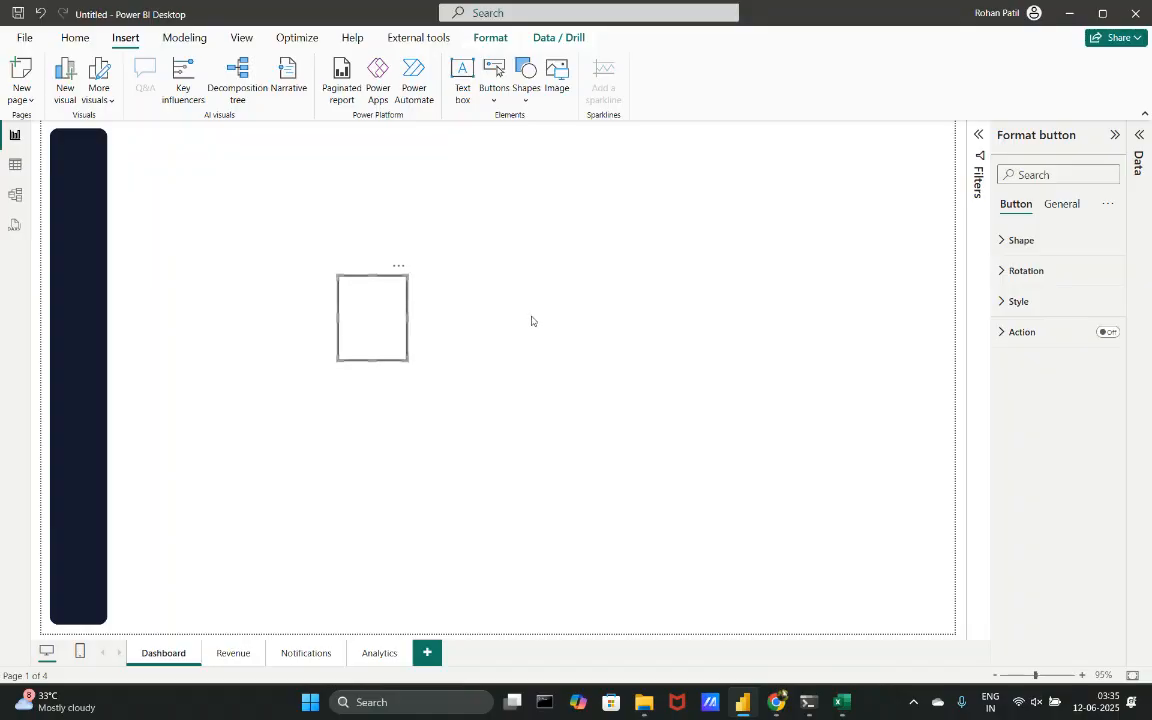
- Set the blank button's icon type to Custom in its style settings
{"action": "left_click", "coordinate": [1020, 304]}
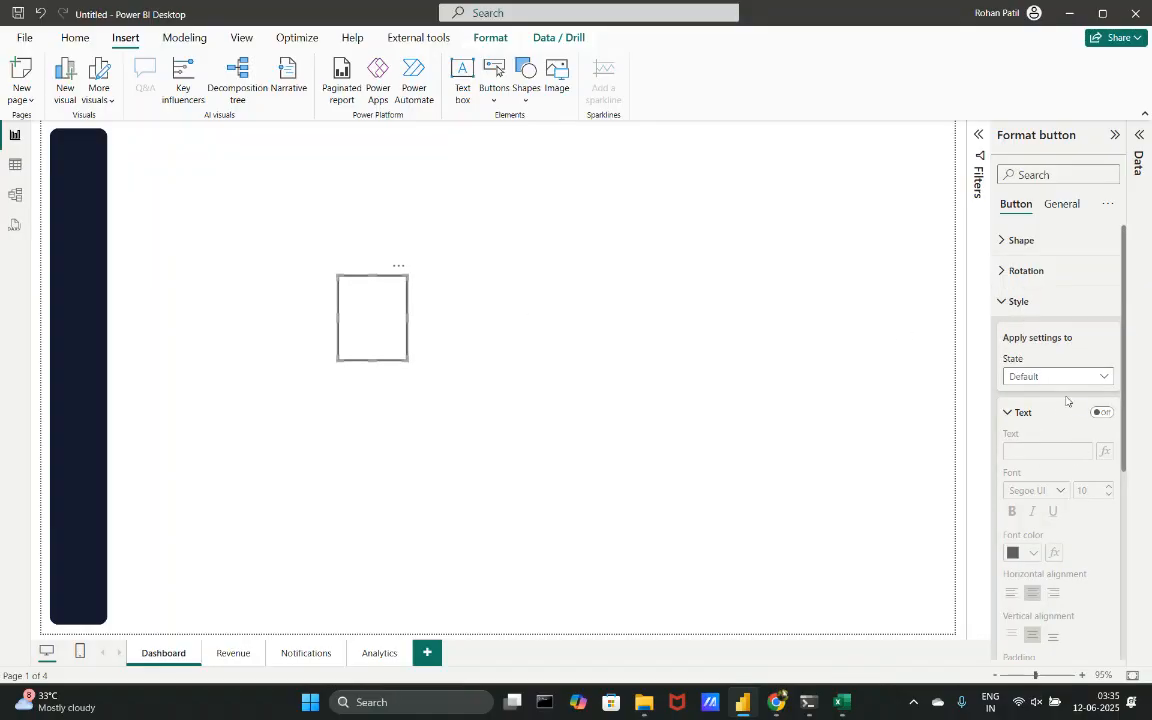
{"action": "scroll", "coordinate": [1020, 327], "scroll_direction": "down", "scroll_amount": 5}
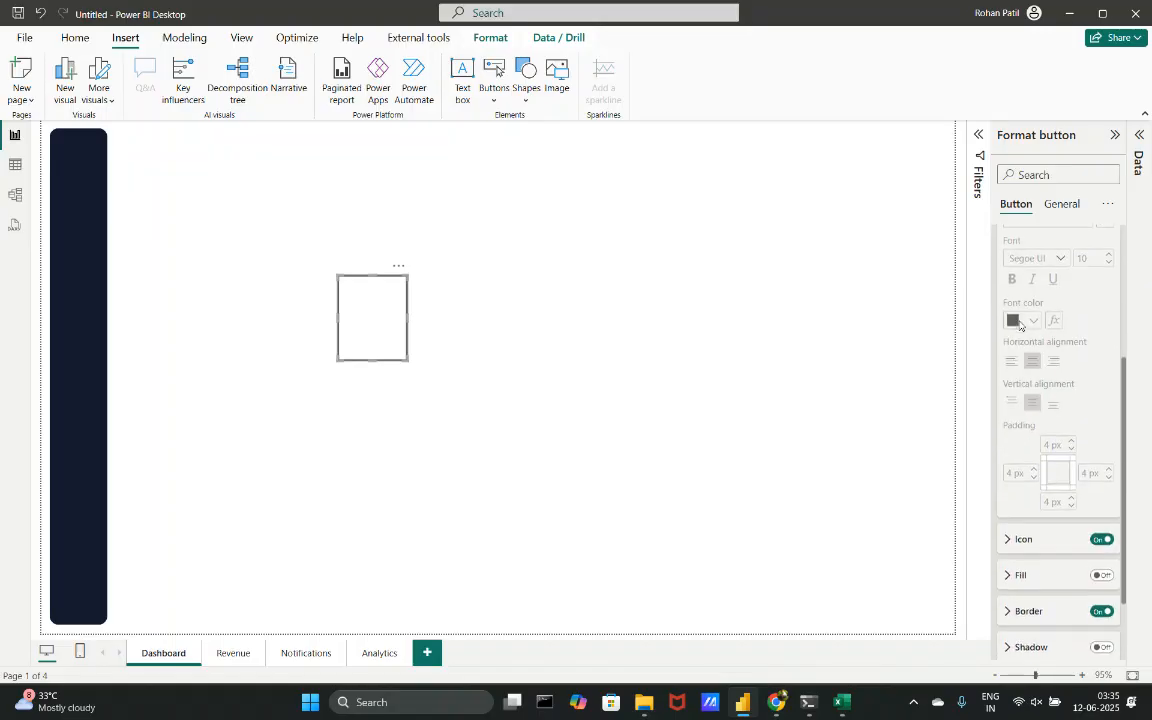
{"action": "scroll", "coordinate": [1020, 325], "scroll_direction": "down", "scroll_amount": 2}
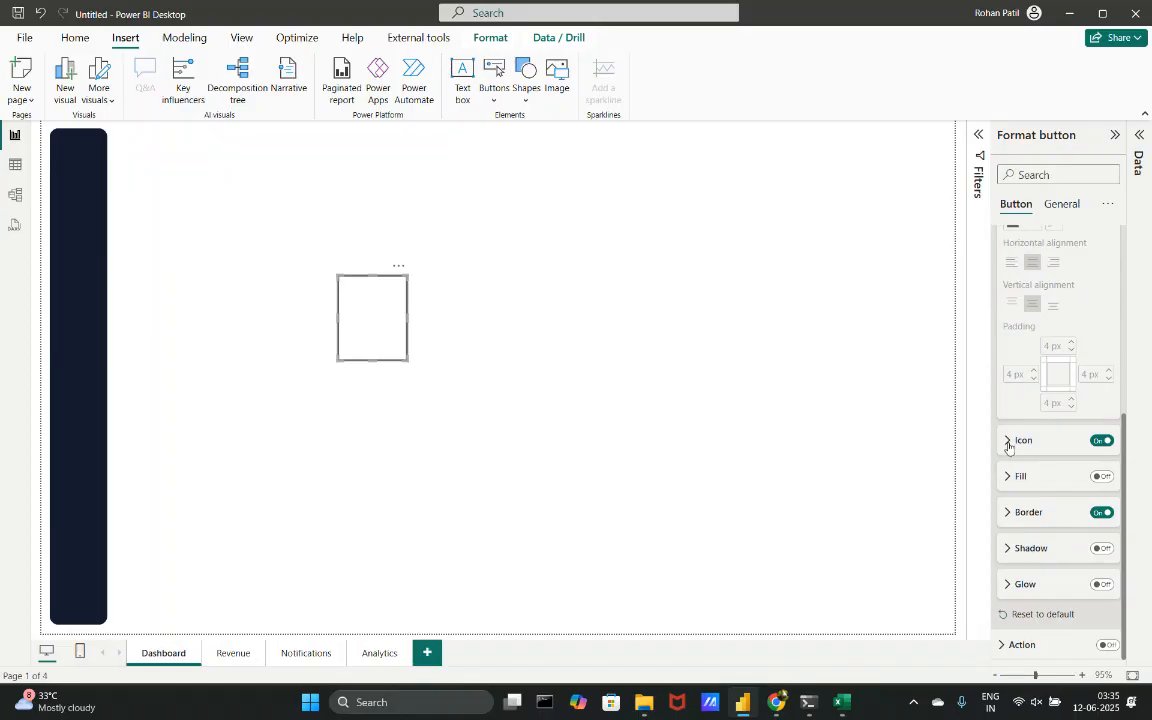
{"action": "left_click", "coordinate": [1006, 442]}
{"action": "scroll", "coordinate": [1056, 452], "scroll_direction": "down", "scroll_amount": 3}
{"action": "scroll", "coordinate": [1056, 452], "scroll_direction": "up", "scroll_amount": 3}
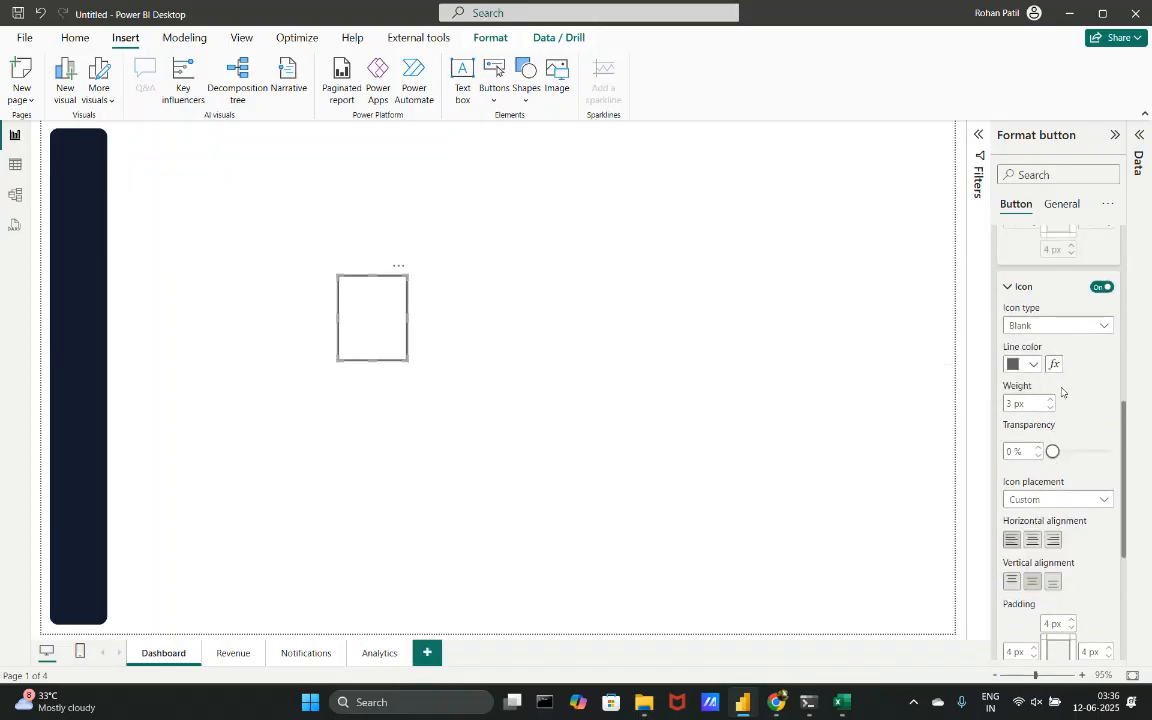
{"action": "left_click", "coordinate": [1079, 328]}
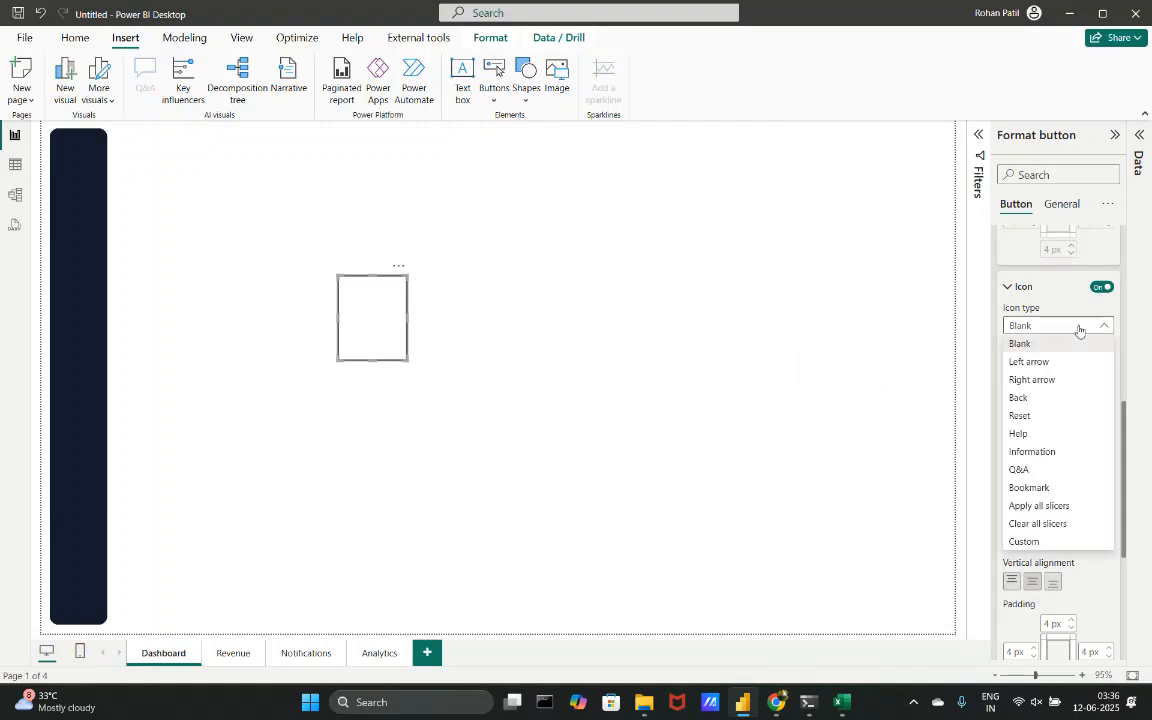
{"action": "left_click", "coordinate": [1036, 543]}
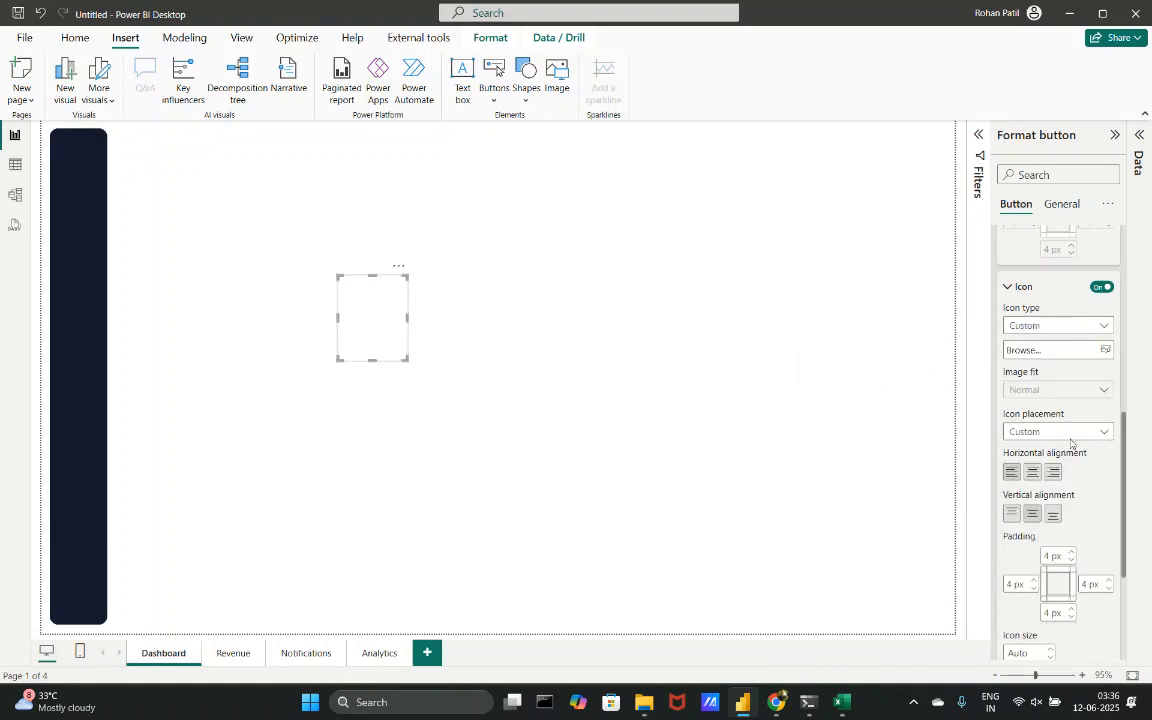
- Load home (6).png from Downloads as the button's icon, shrink the button and place it near the sidebar's upper end
{"action": "left_click", "coordinate": [1106, 351]}
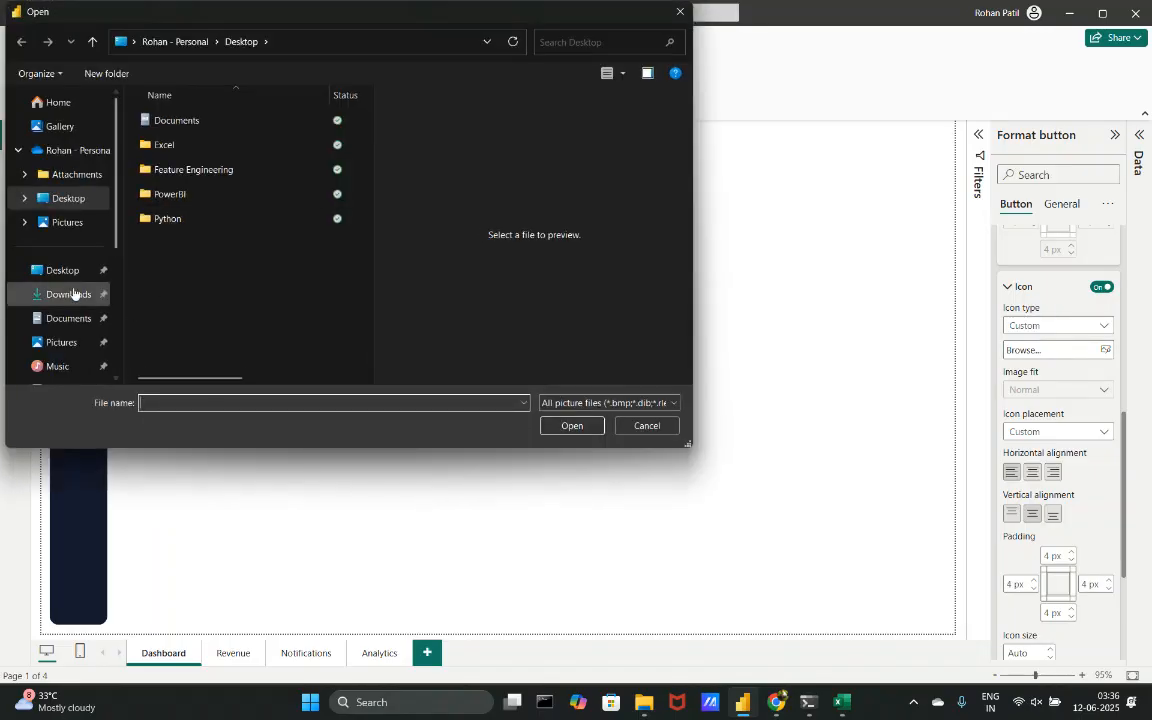
{"action": "left_click", "coordinate": [73, 293]}
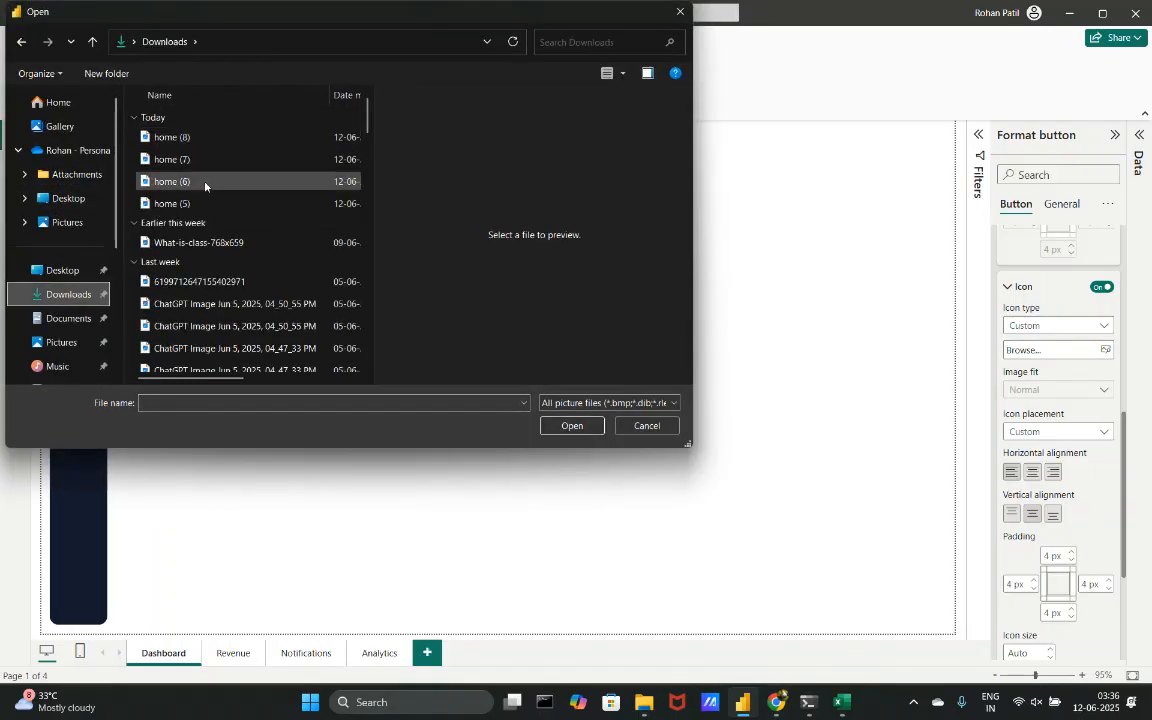
{"action": "left_click", "coordinate": [205, 186]}
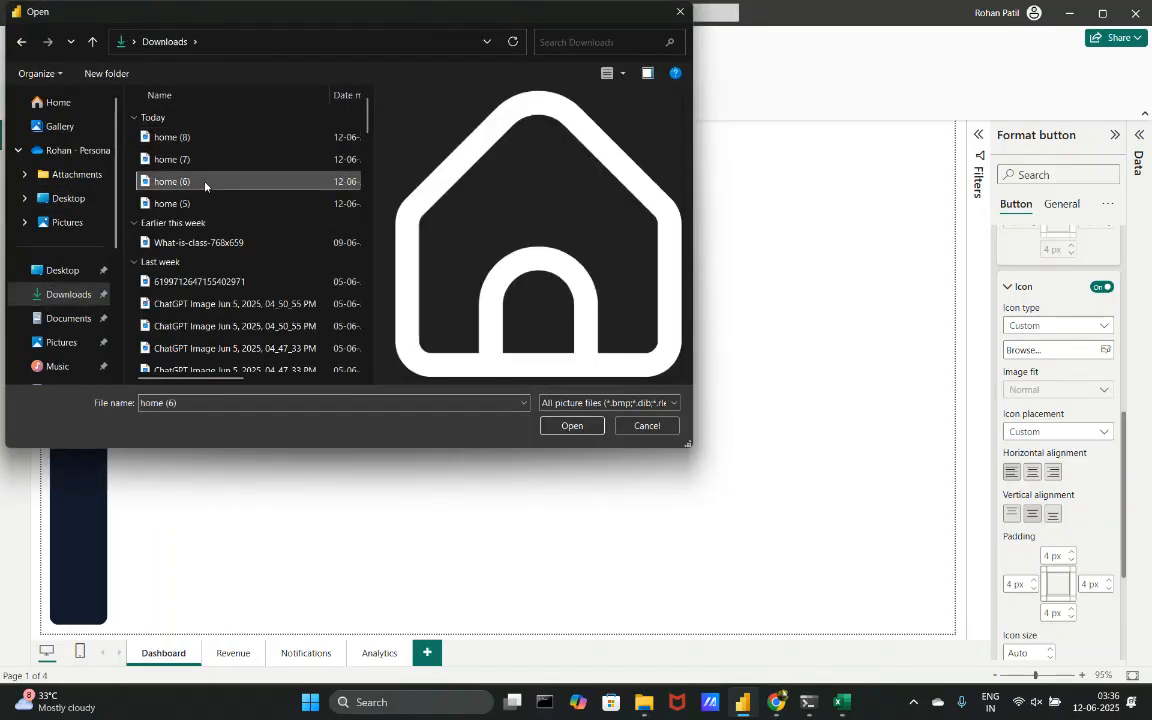
{"action": "left_click", "coordinate": [574, 428]}
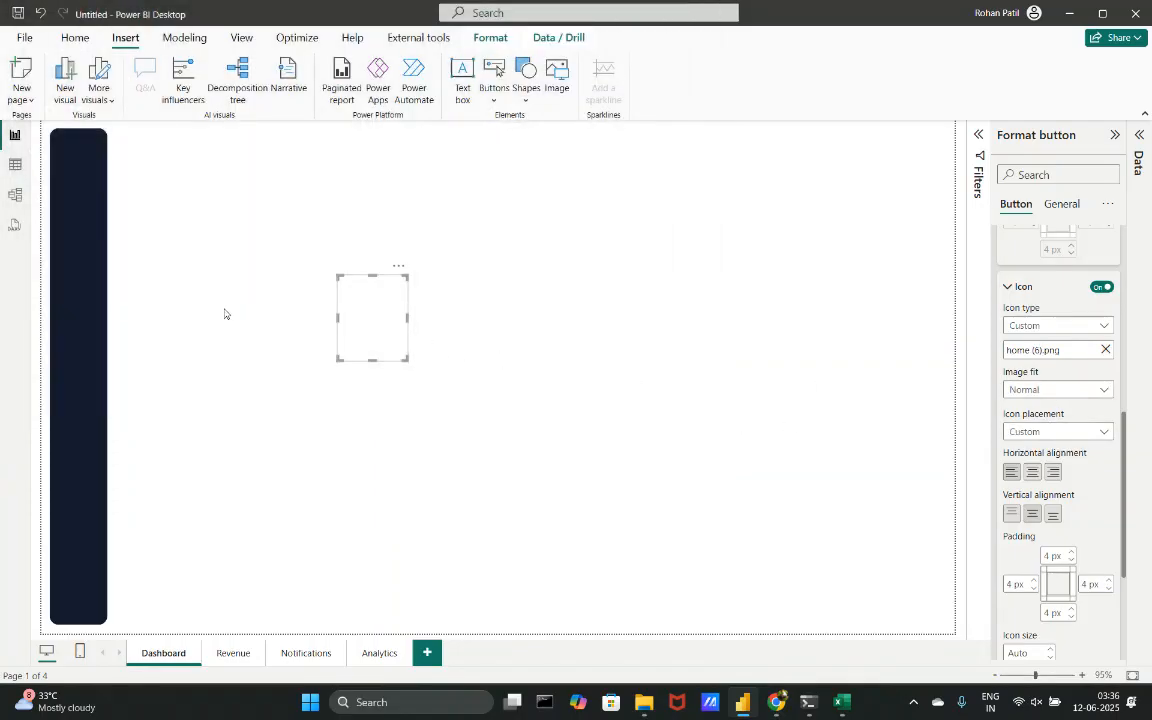
{"action": "left_click_drag", "start_coordinate": [371, 325], "coordinate": [74, 298]}
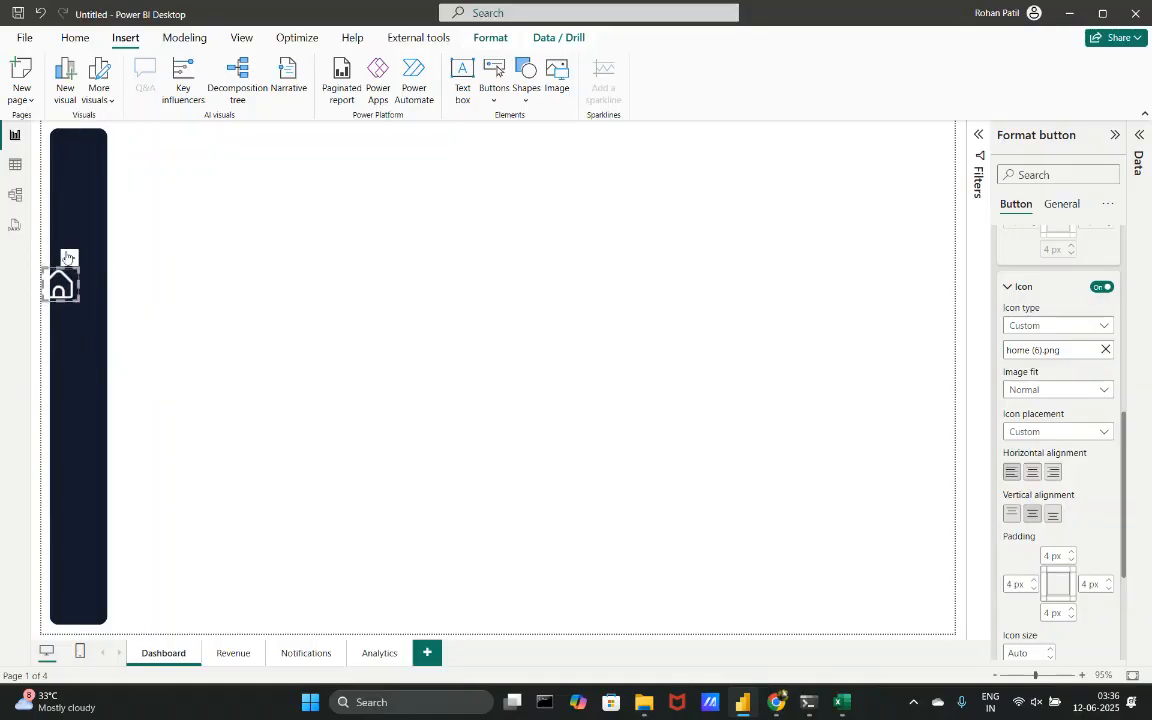
{"action": "left_click_drag", "start_coordinate": [69, 258], "coordinate": [87, 162]}
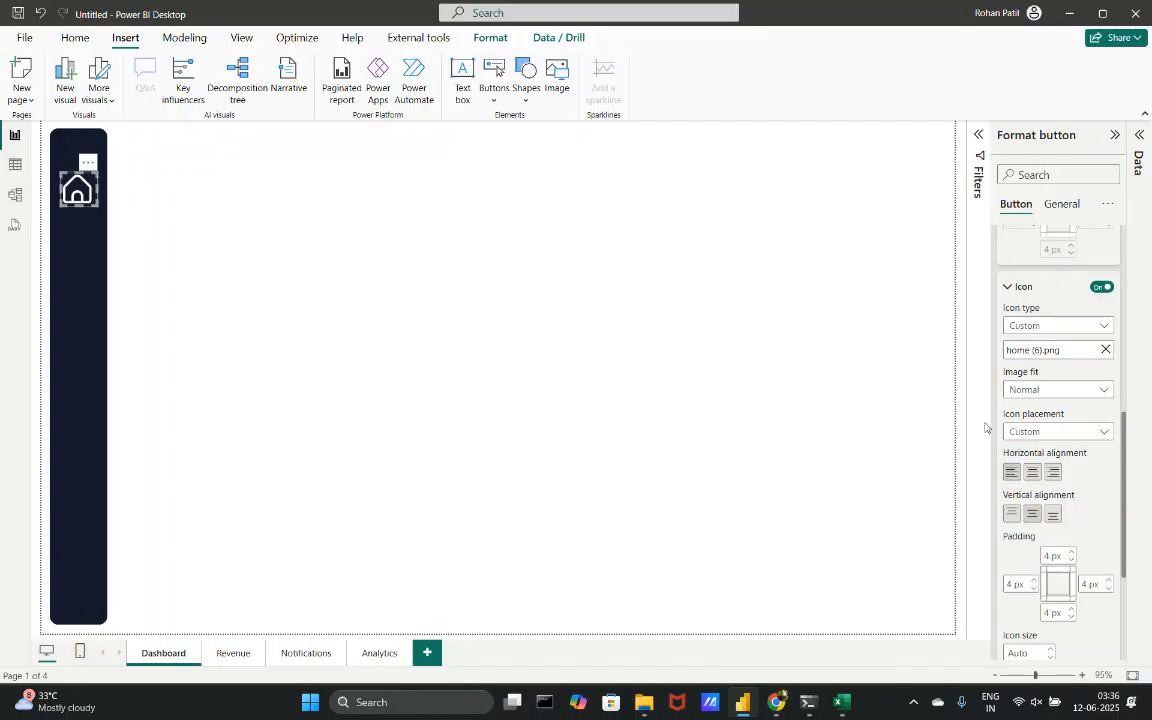
- Try the Fit and Fill image fits on the home icon, and return it to Normal
{"action": "left_click", "coordinate": [1040, 390]}
{"action": "left_click", "coordinate": [1027, 425]}
{"action": "left_click", "coordinate": [1045, 392]}
{"action": "left_click", "coordinate": [1045, 396]}
{"action": "left_click", "coordinate": [1037, 392]}
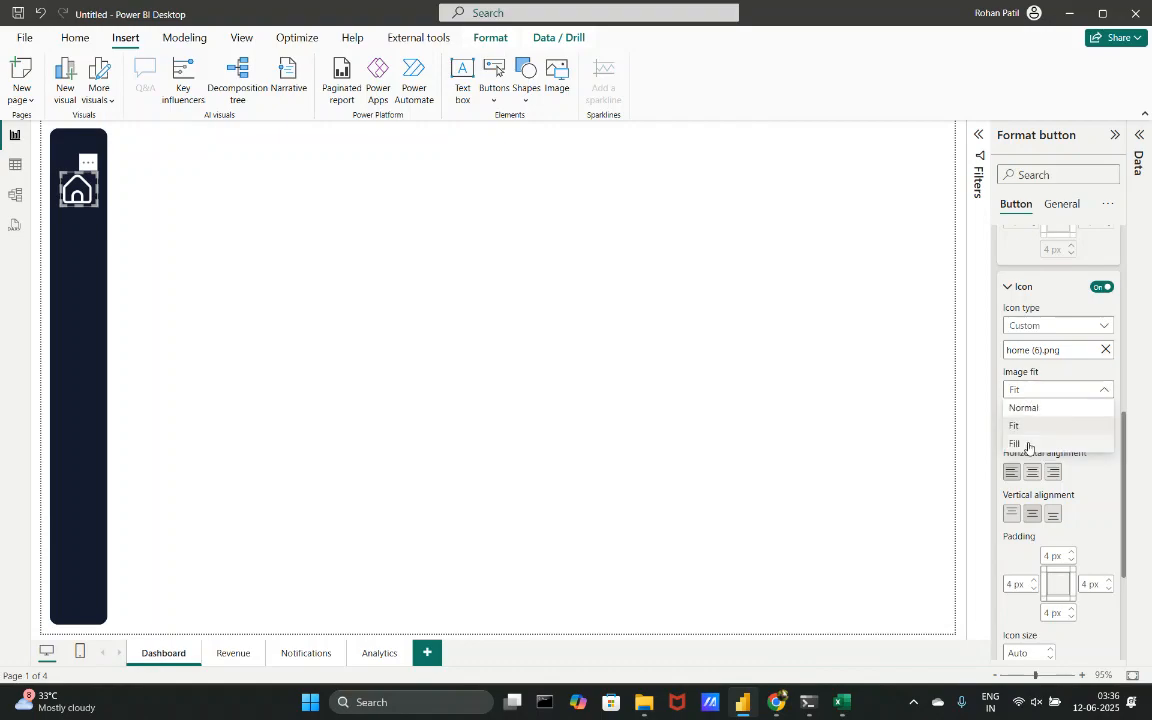
{"action": "left_click", "coordinate": [1028, 447]}
{"action": "left_click", "coordinate": [1024, 395]}
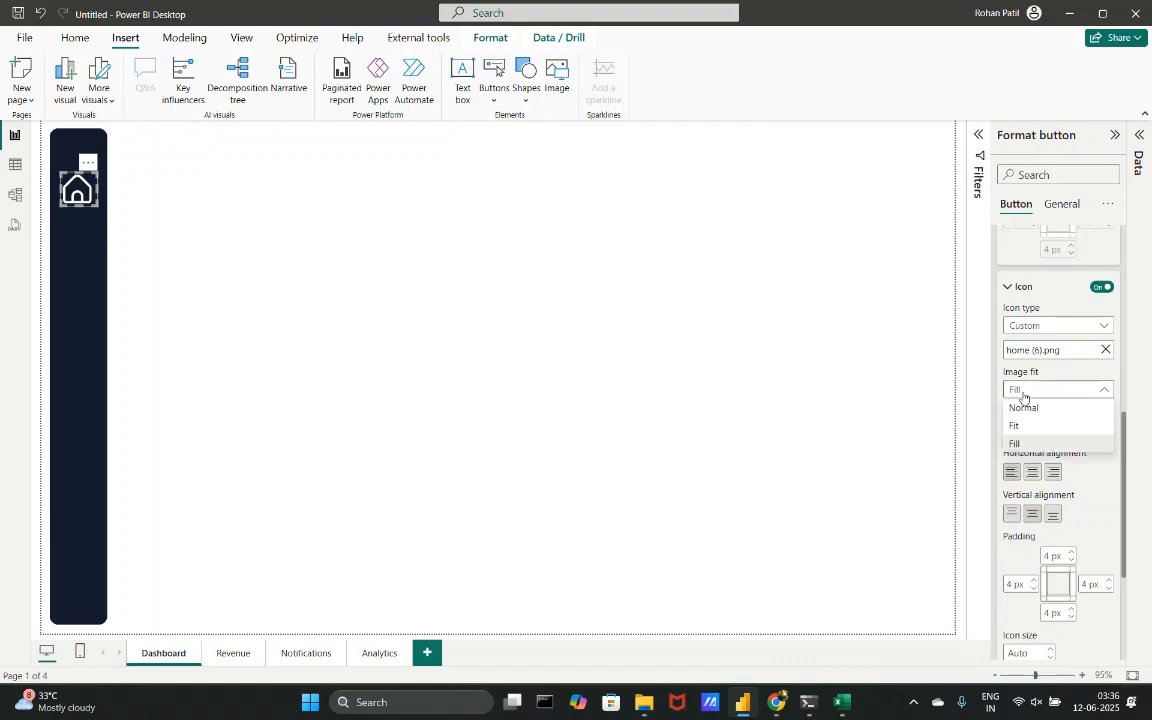
{"action": "left_click", "coordinate": [1023, 407]}
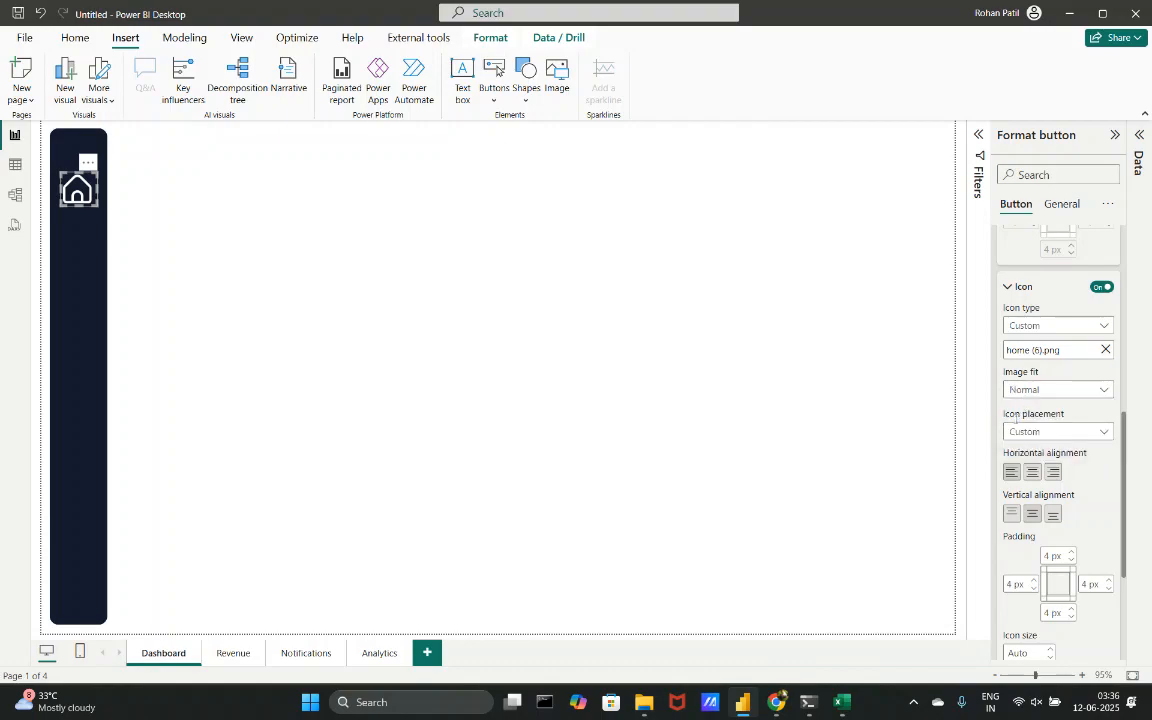
- Centre the home icon horizontally within its button and move the button farther down, aligned with the sidebar's vertical centre line
{"action": "left_click", "coordinate": [1032, 471]}
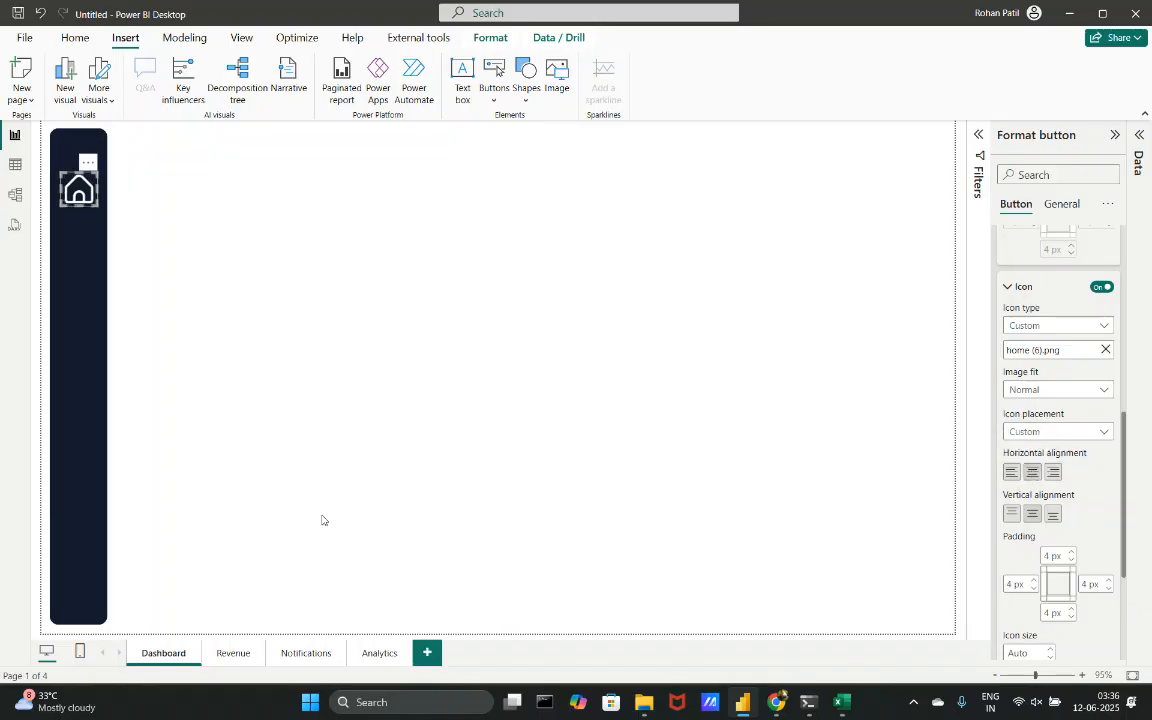
{"action": "left_click", "coordinate": [254, 290]}
{"action": "scroll", "coordinate": [190, 244], "scroll_direction": "up", "scroll_amount": 5}
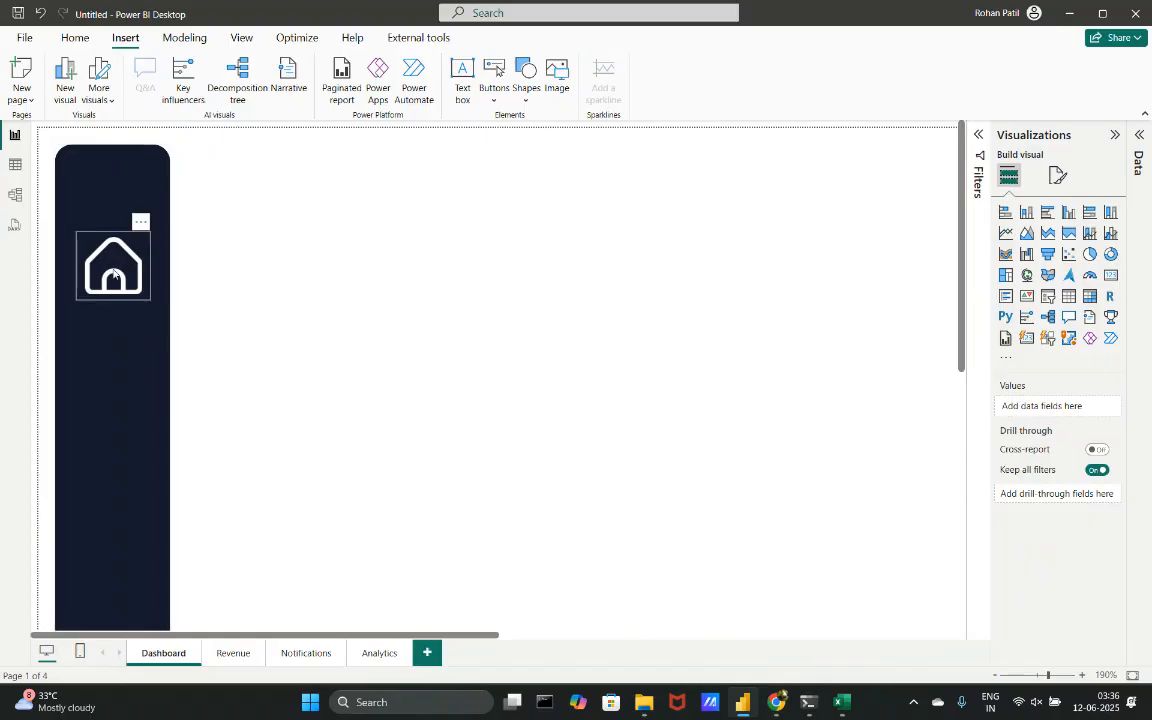
{"action": "left_click_drag", "start_coordinate": [110, 273], "coordinate": [110, 412]}
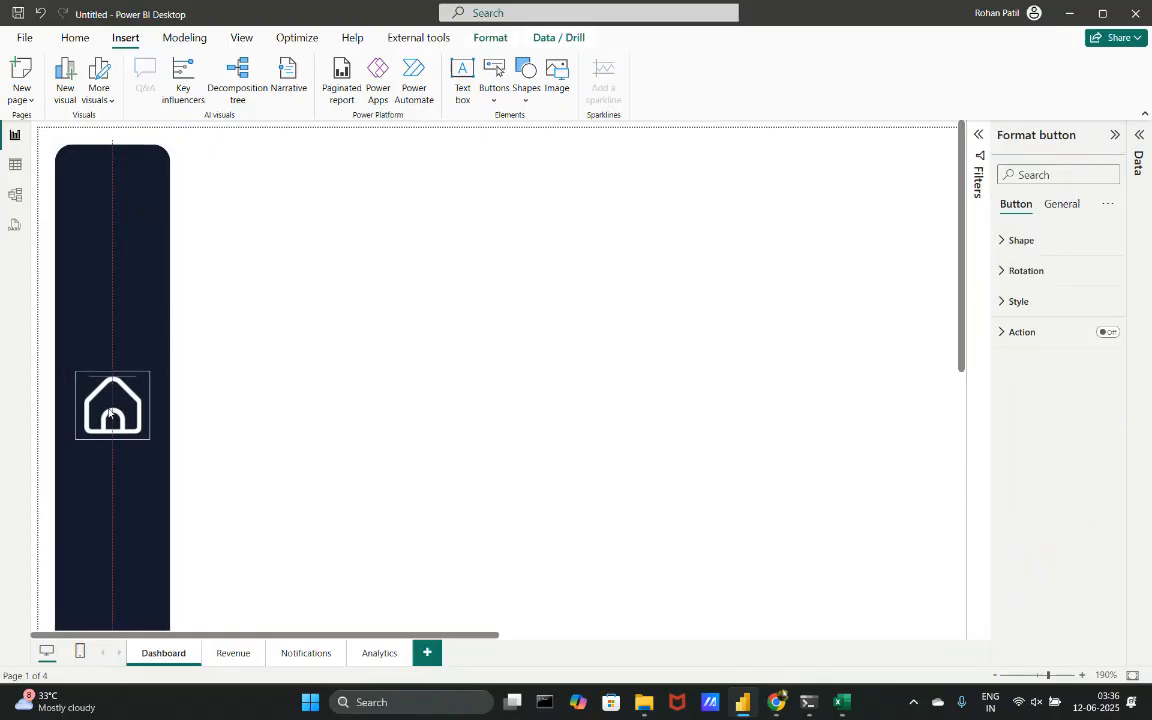
{"action": "left_click", "coordinate": [292, 380]}
{"action": "scroll", "coordinate": [292, 380], "scroll_direction": "down", "scroll_amount": 5}
{"action": "scroll", "coordinate": [269, 284], "scroll_direction": "down", "scroll_amount": 2}
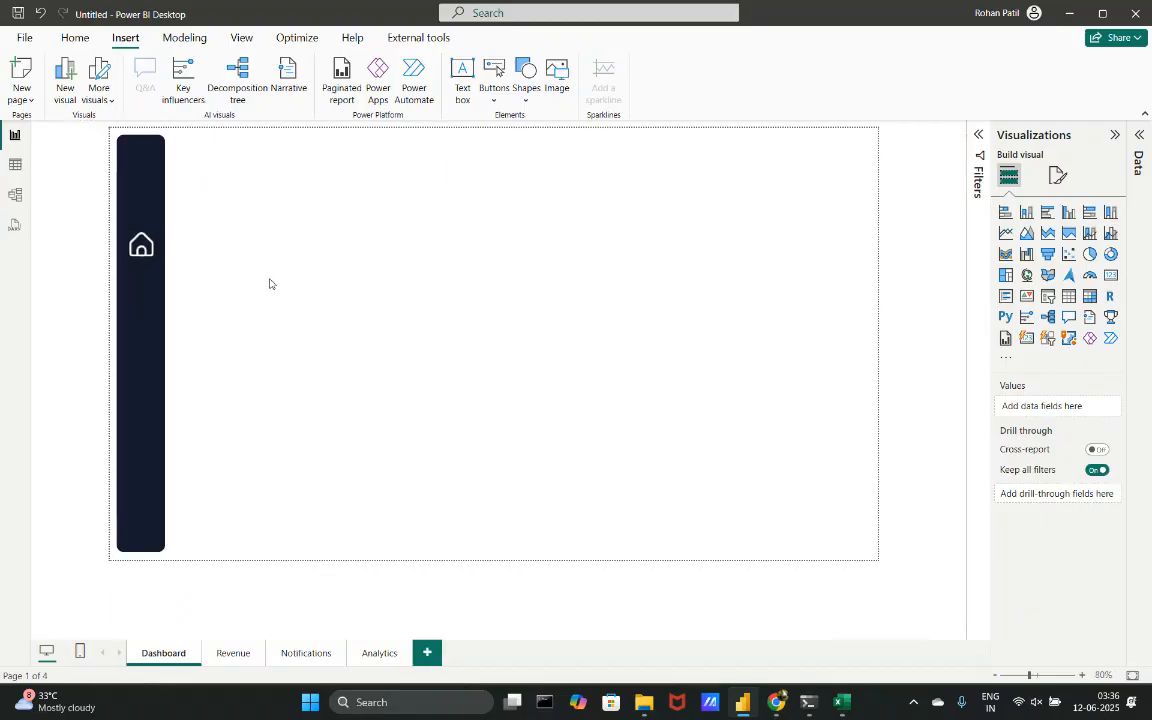
- Inspect the home icon on the Dashboard sidebar up close and review its Default-state style settings
{"action": "scroll", "coordinate": [269, 284], "scroll_direction": "up", "scroll_amount": 4}
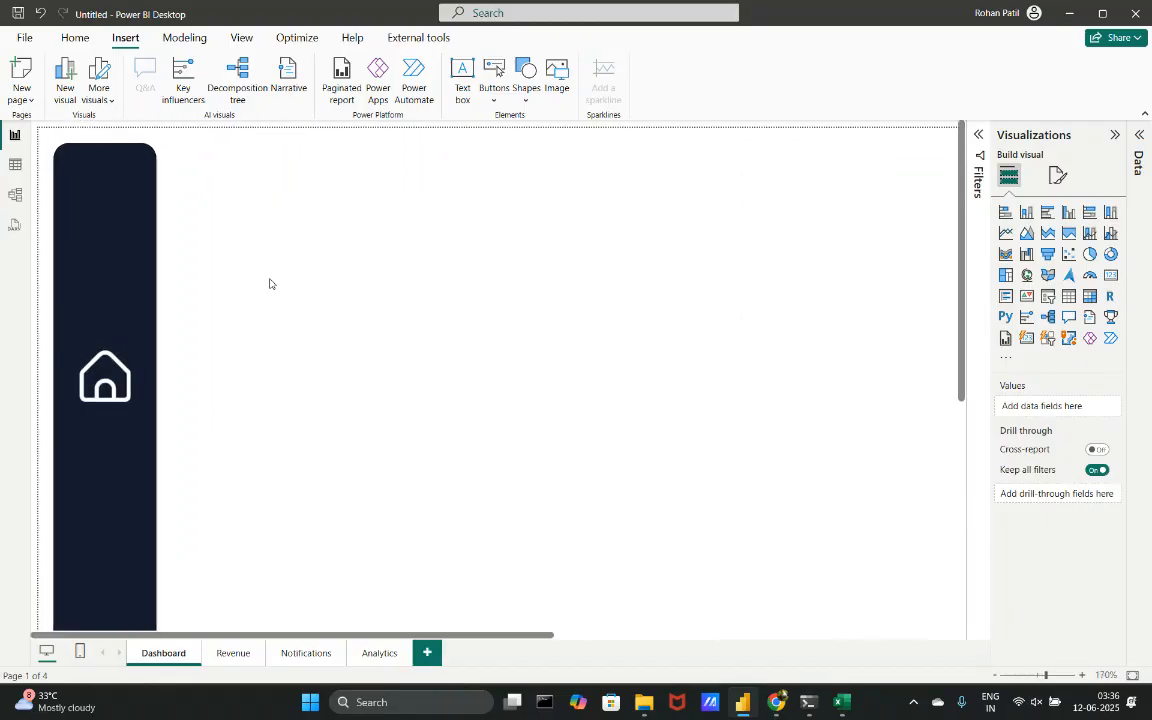
{"action": "scroll", "coordinate": [330, 287], "scroll_direction": "down", "scroll_amount": 2}
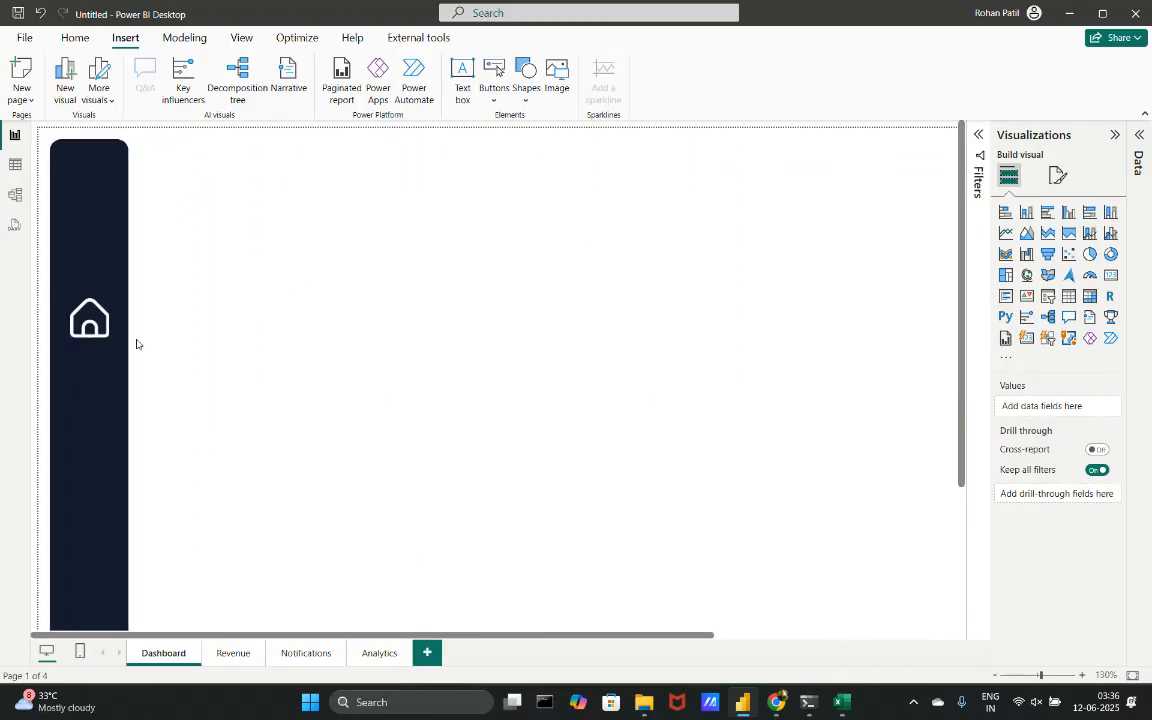
{"action": "left_click", "coordinate": [84, 327]}
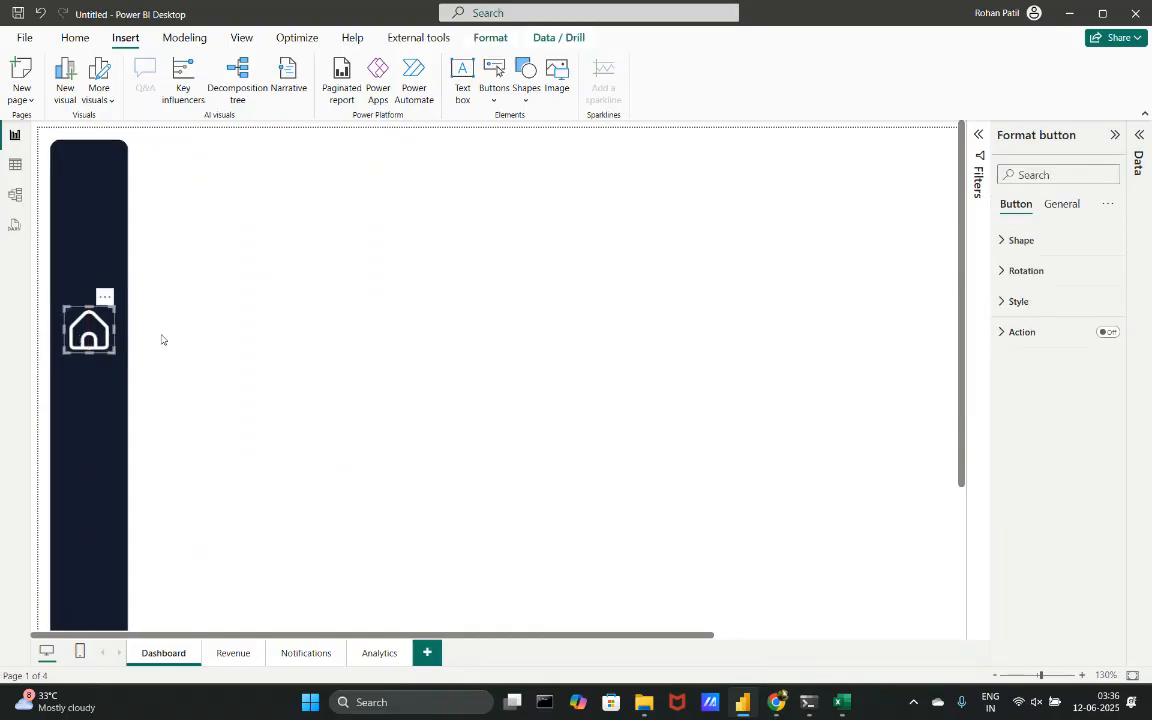
{"action": "left_click", "coordinate": [206, 342]}
{"action": "scroll", "coordinate": [204, 343], "scroll_direction": "down", "scroll_amount": 3}
{"action": "scroll", "coordinate": [204, 343], "scroll_direction": "up", "scroll_amount": 6}
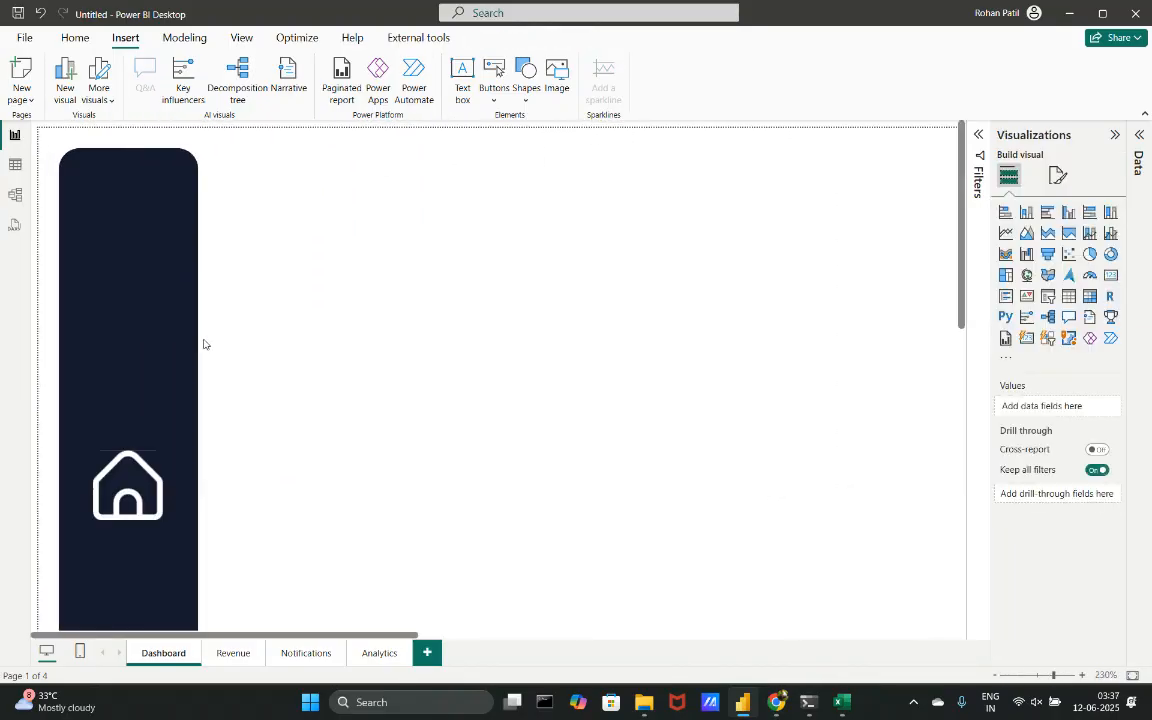
{"action": "left_click", "coordinate": [148, 466]}
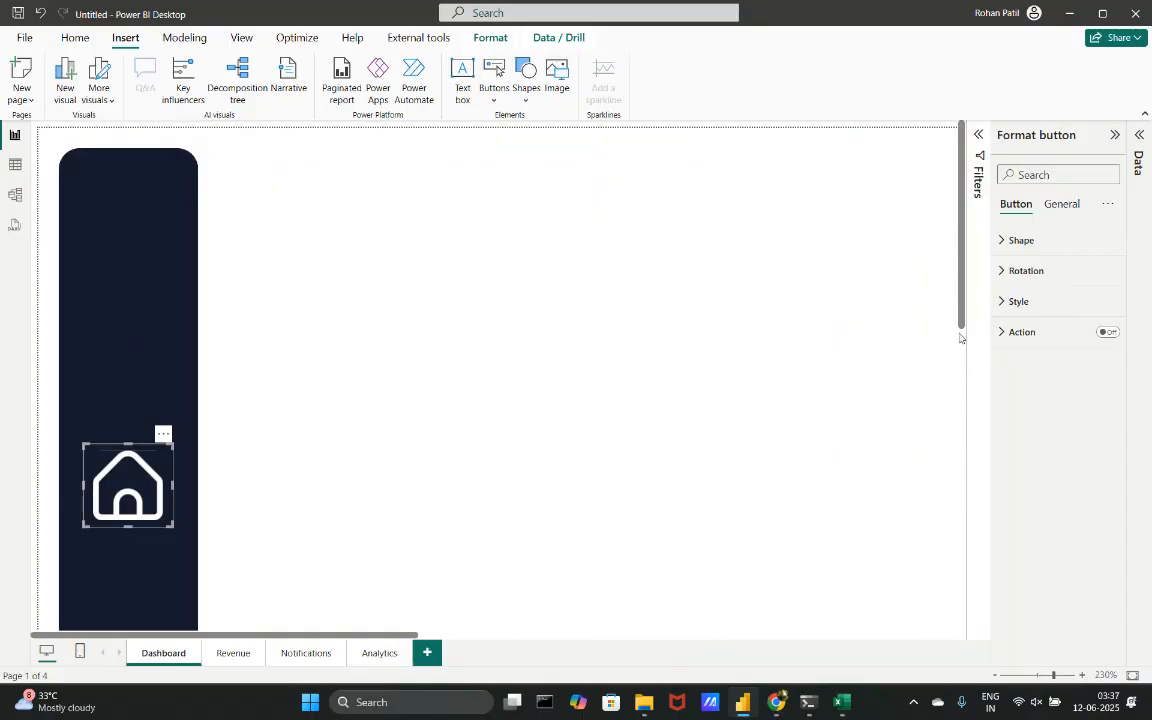
{"action": "left_click", "coordinate": [1008, 304]}
{"action": "scroll", "coordinate": [802, 453], "scroll_direction": "down", "scroll_amount": 3}
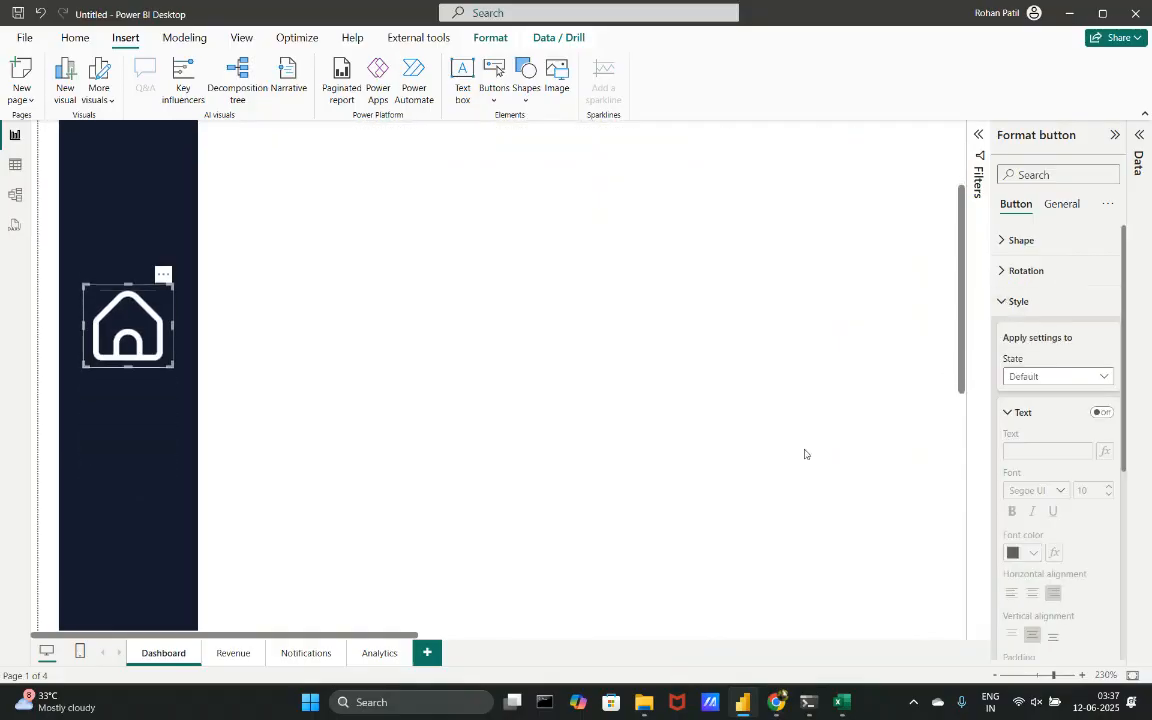
{"action": "scroll", "coordinate": [1054, 373], "scroll_direction": "down", "scroll_amount": 1}
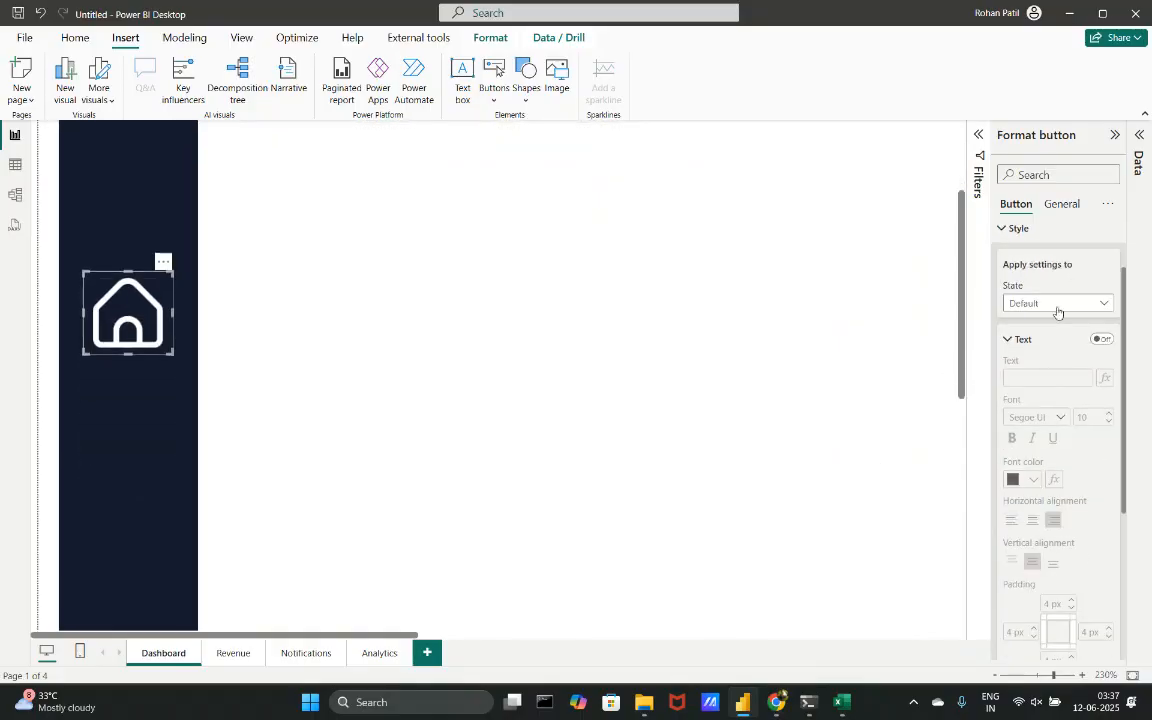
{"action": "left_click", "coordinate": [1009, 338]}
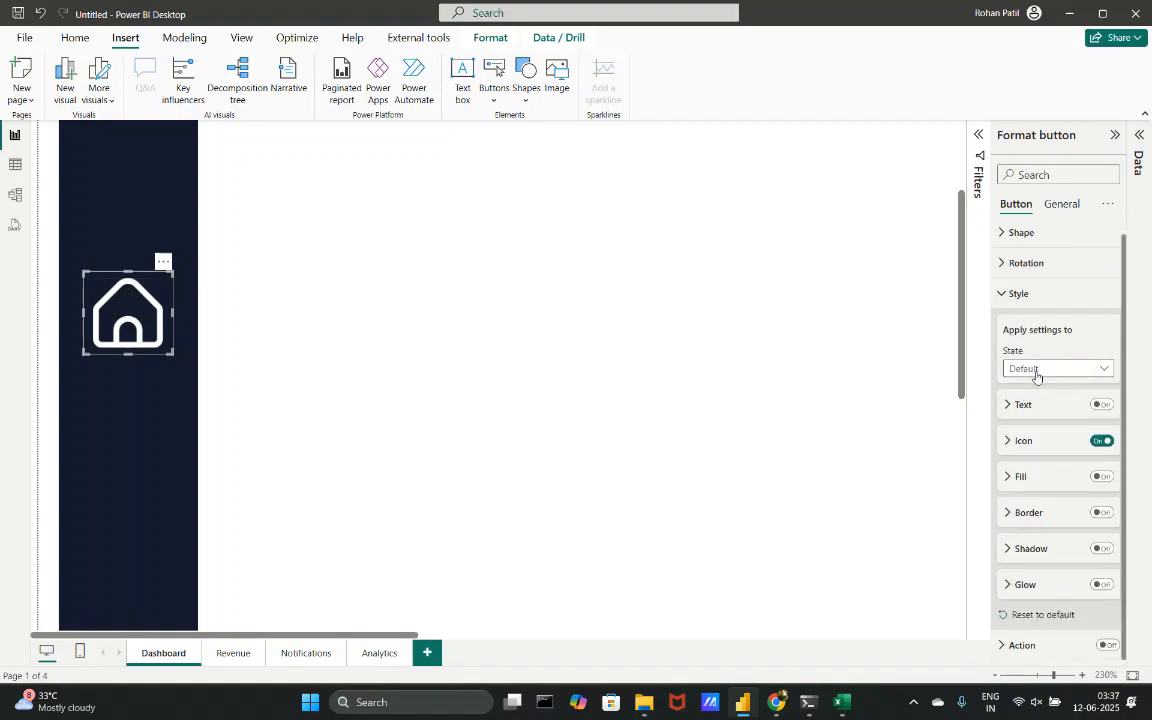
- Copy the navy sidebar shape together with the home button from the Dashboard page to the Revenue page
{"action": "left_click", "coordinate": [384, 545]}
{"action": "left_click", "coordinate": [179, 539]}
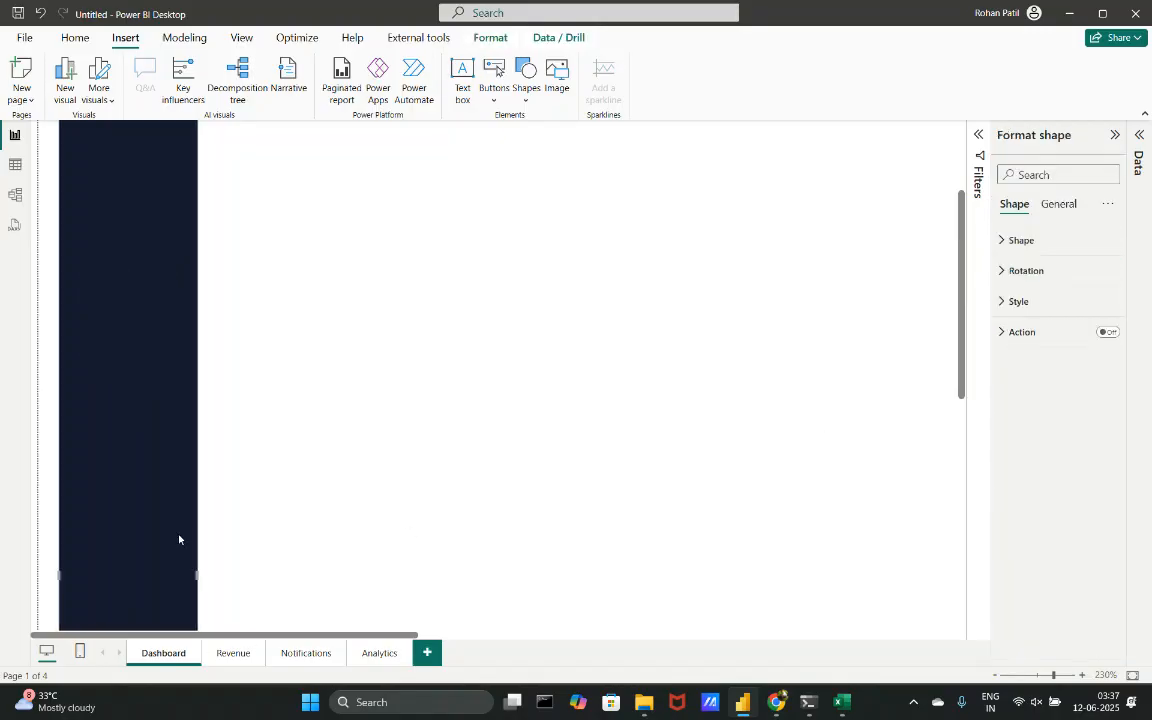
{"action": "left_click", "coordinate": [334, 329]}
{"action": "left_click", "coordinate": [150, 313]}
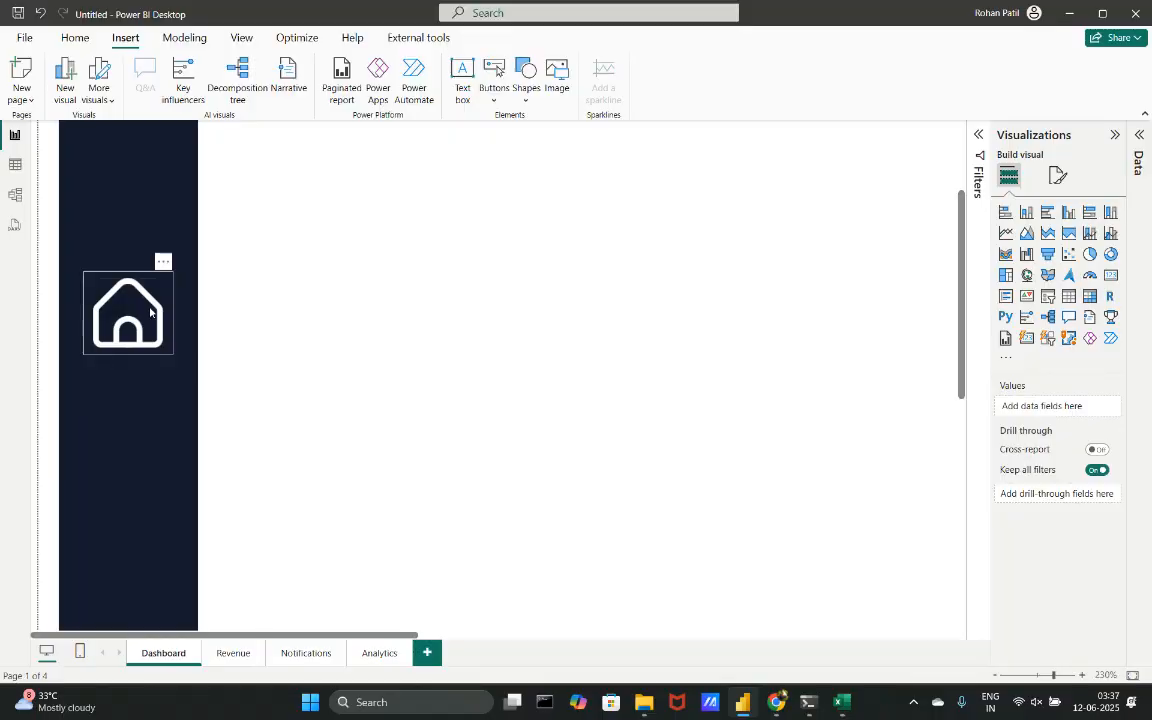
{"action": "left_click", "coordinate": [148, 430]}
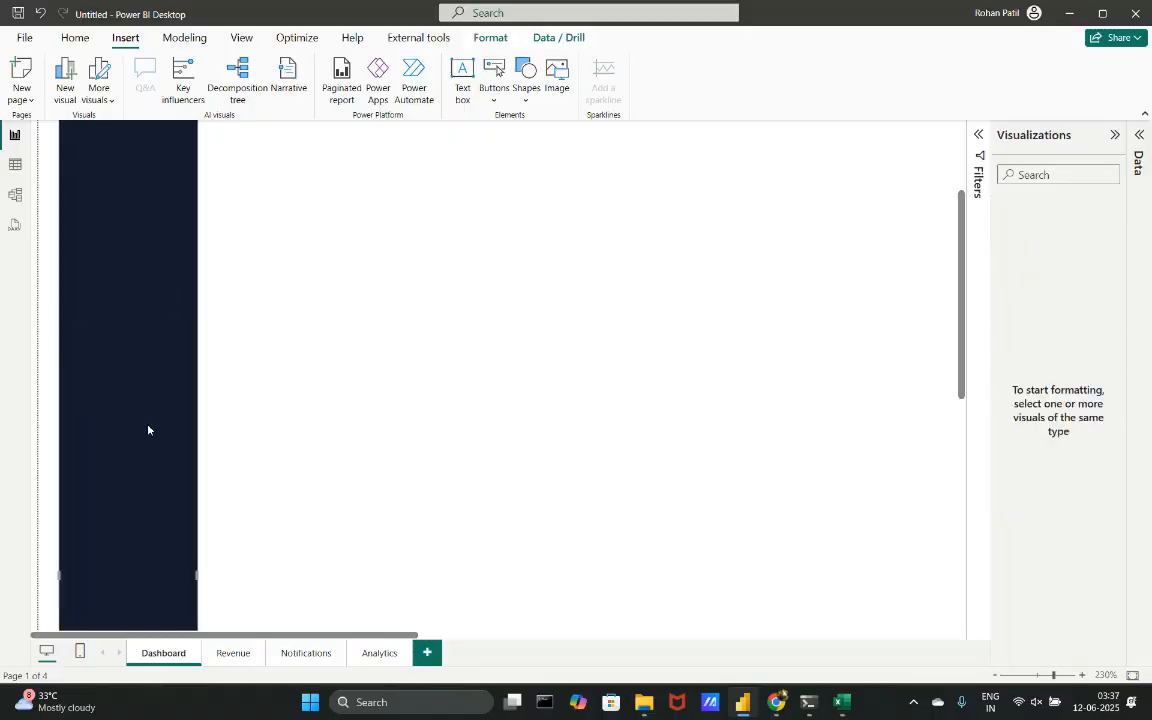
{"action": "left_click", "coordinate": [232, 653]}
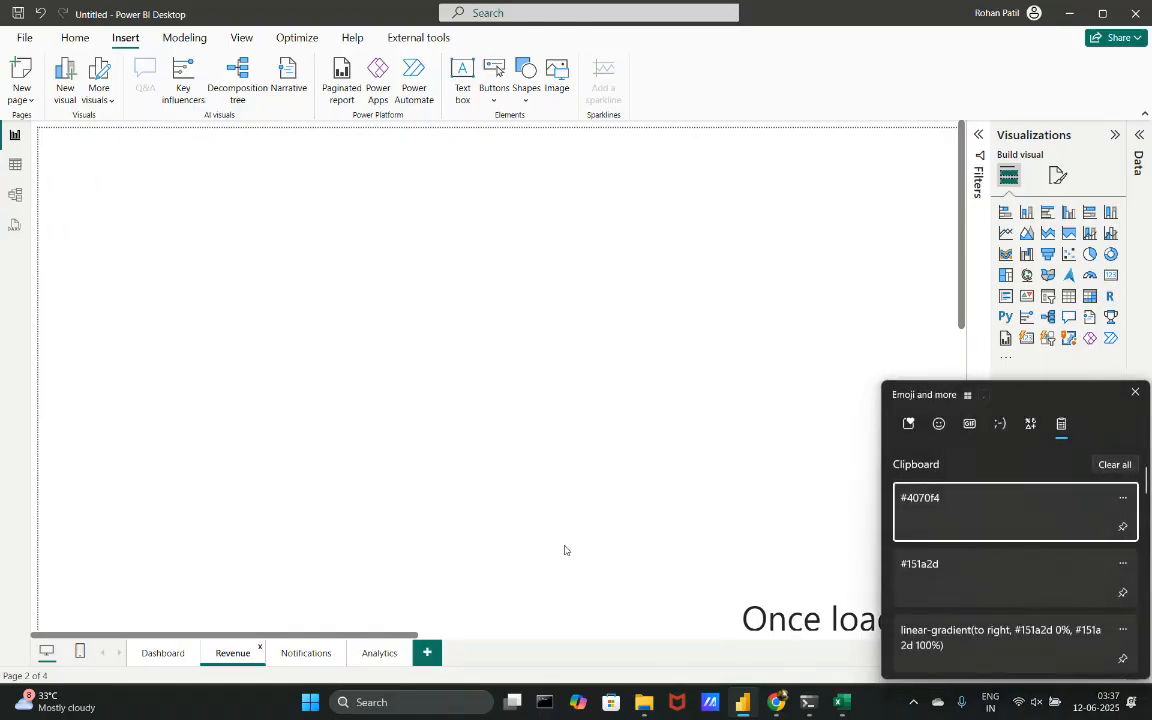
{"action": "left_click", "coordinate": [364, 459]}
{"action": "key", "text": "ctrl+v"}
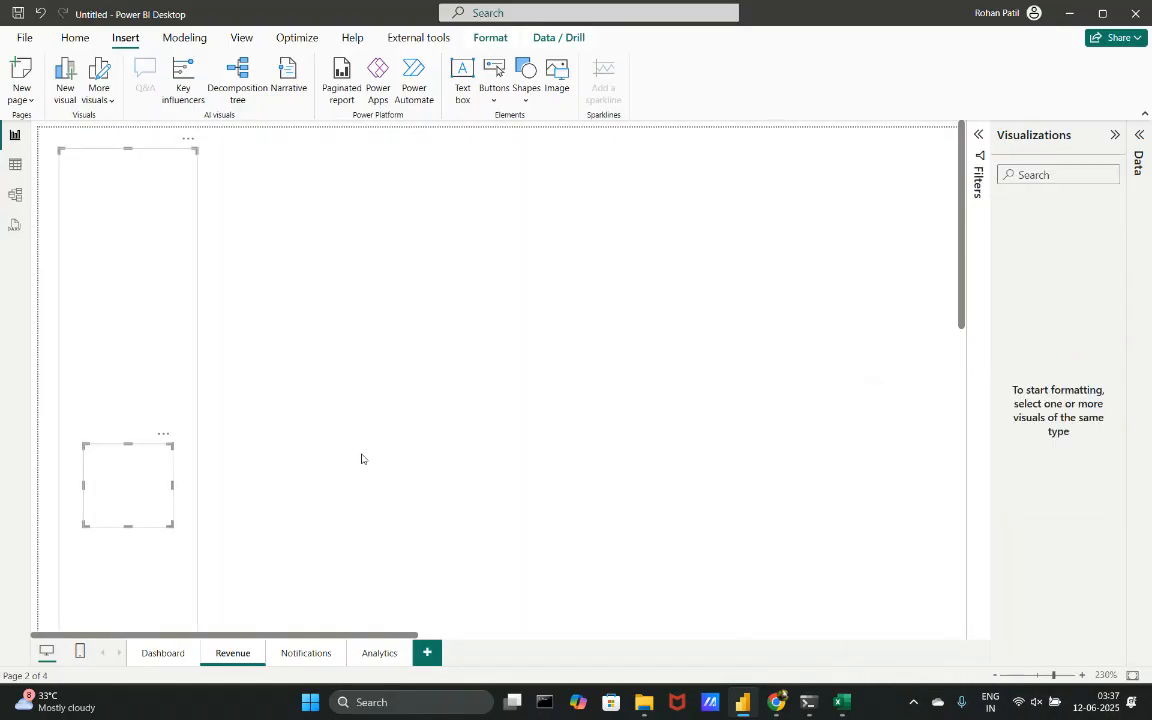
{"action": "left_click", "coordinate": [271, 461]}
{"action": "scroll", "coordinate": [271, 461], "scroll_direction": "down", "scroll_amount": 3}
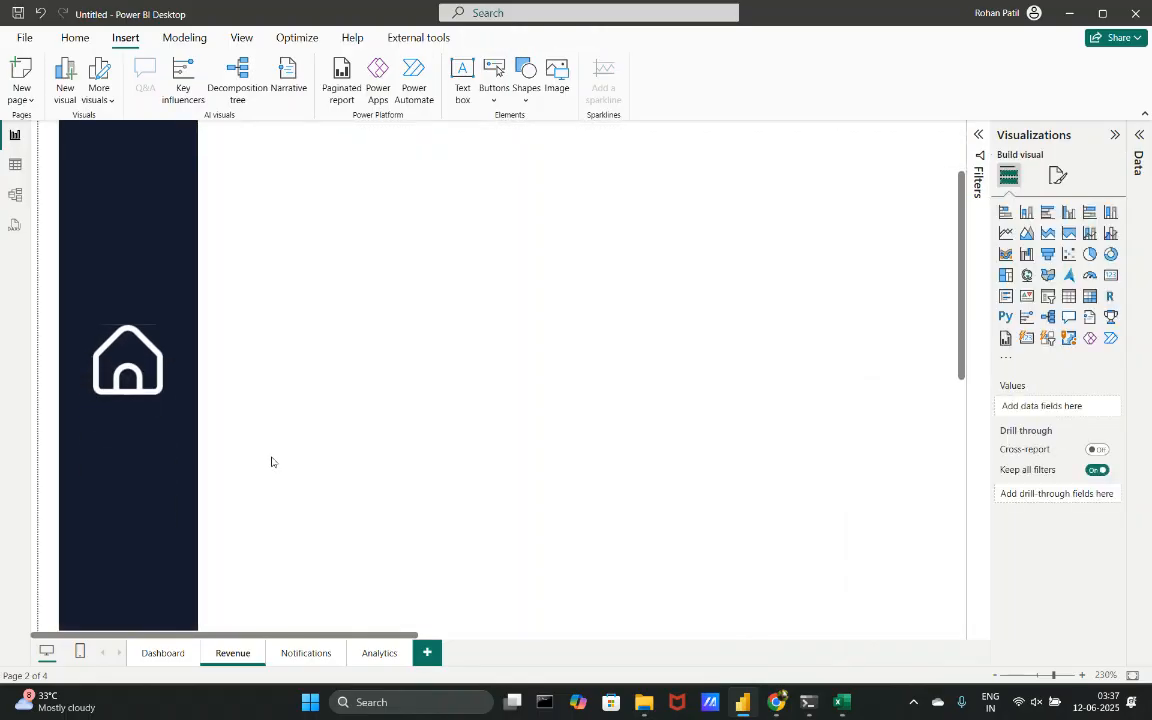
{"action": "scroll", "coordinate": [271, 461], "scroll_direction": "down", "scroll_amount": 2}
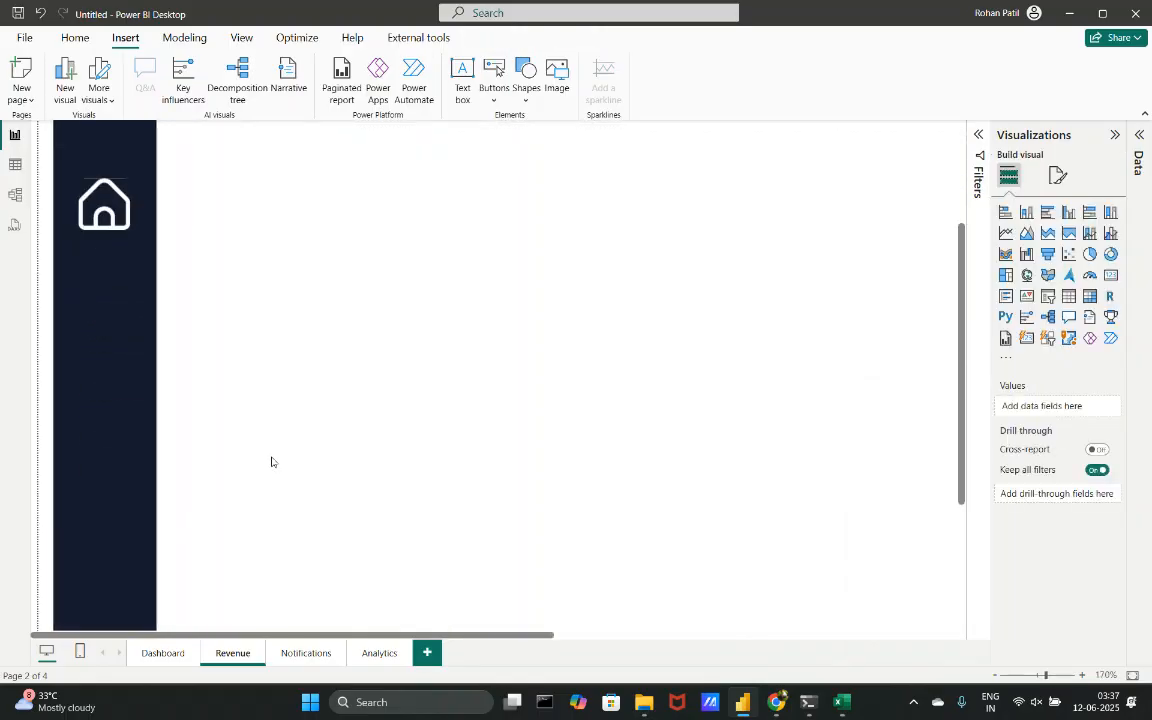
- Turn on the action of the Revenue page's home button, set its type to Page navigation and choose the destination page
{"action": "left_click", "coordinate": [85, 183]}
{"action": "left_click", "coordinate": [1033, 305]}
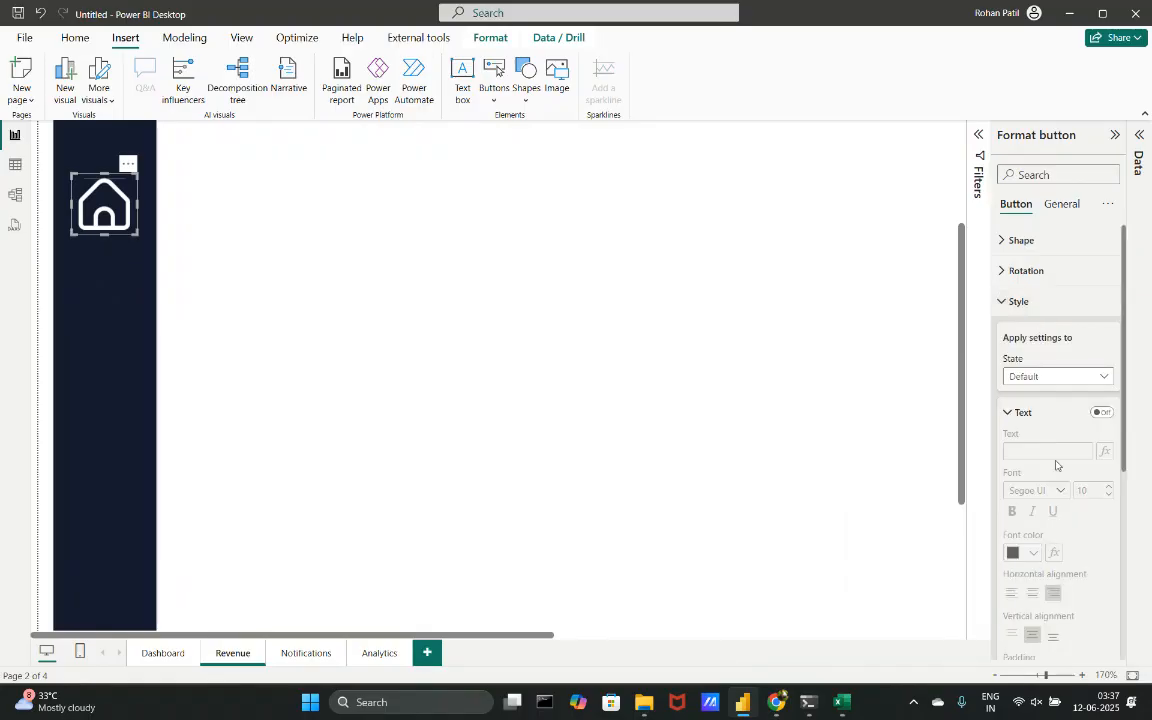
{"action": "scroll", "coordinate": [1015, 480], "scroll_direction": "down", "scroll_amount": 1}
{"action": "left_click", "coordinate": [1018, 387]}
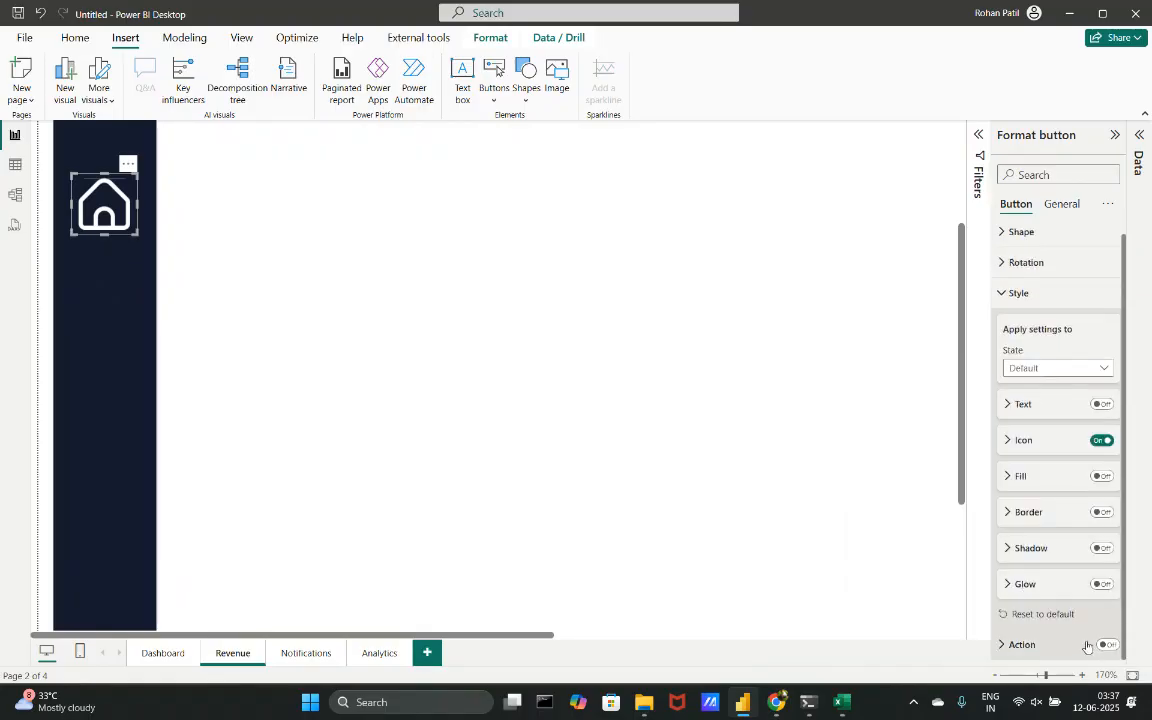
{"action": "left_click", "coordinate": [1031, 303]}
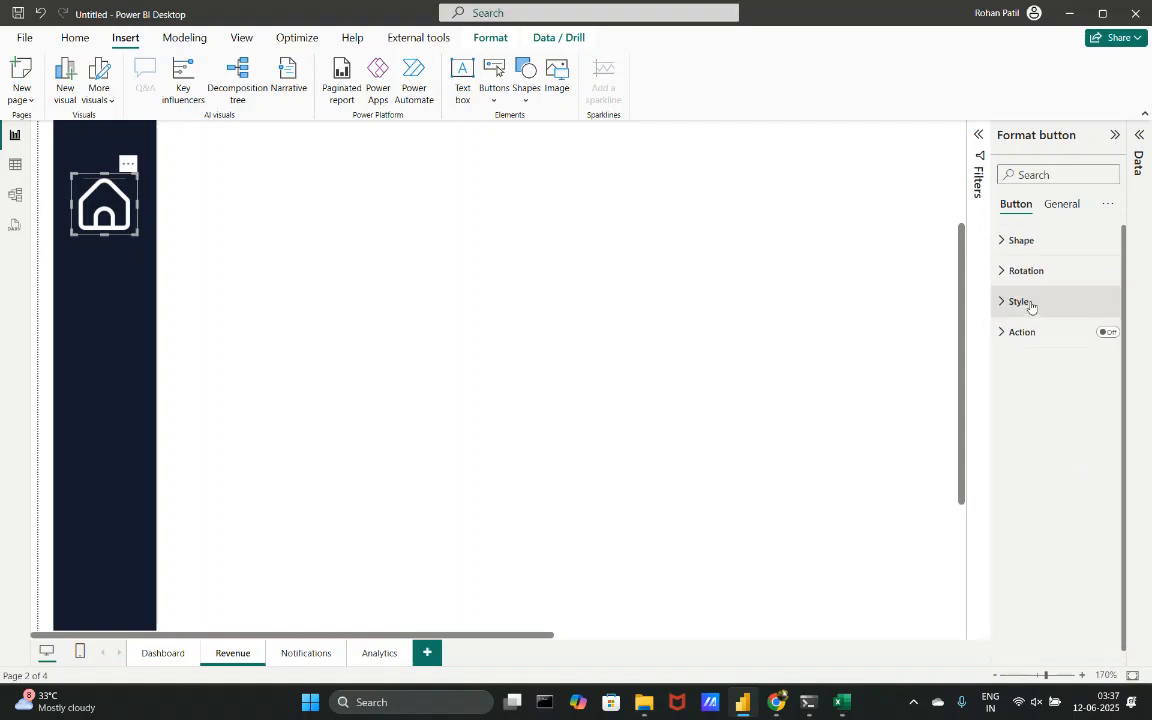
{"action": "left_click", "coordinate": [1107, 332]}
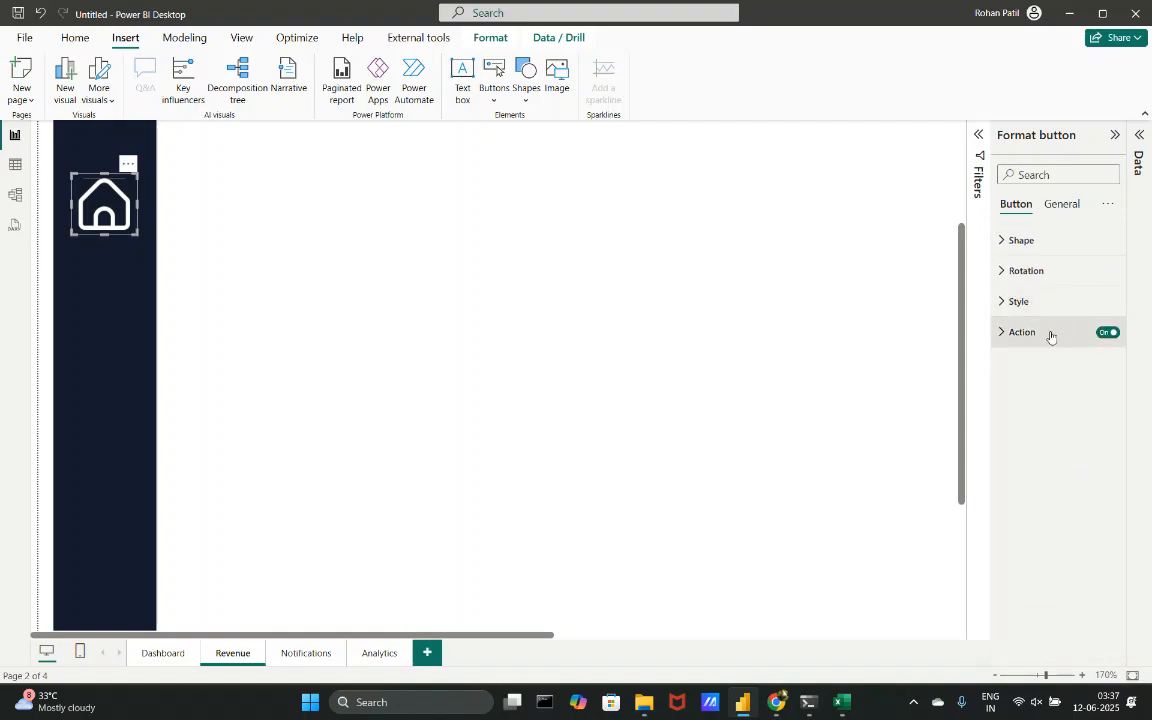
{"action": "left_click", "coordinate": [1030, 332]}
{"action": "left_click", "coordinate": [1047, 410]}
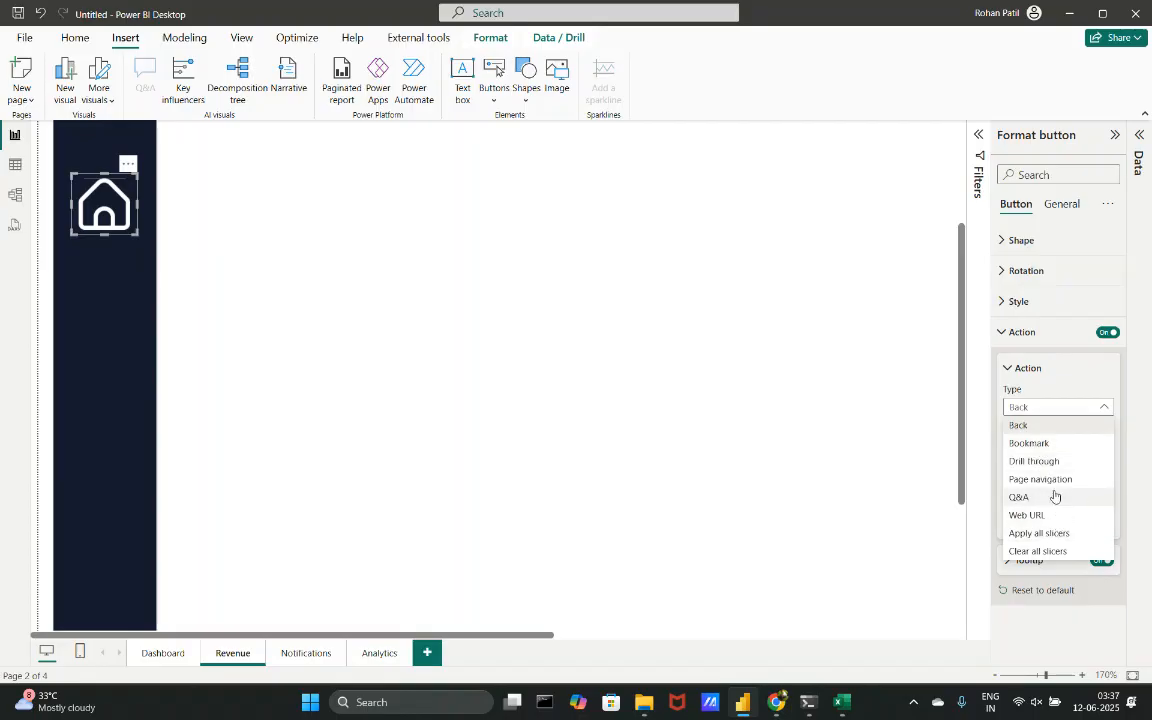
{"action": "left_click", "coordinate": [1052, 479]}
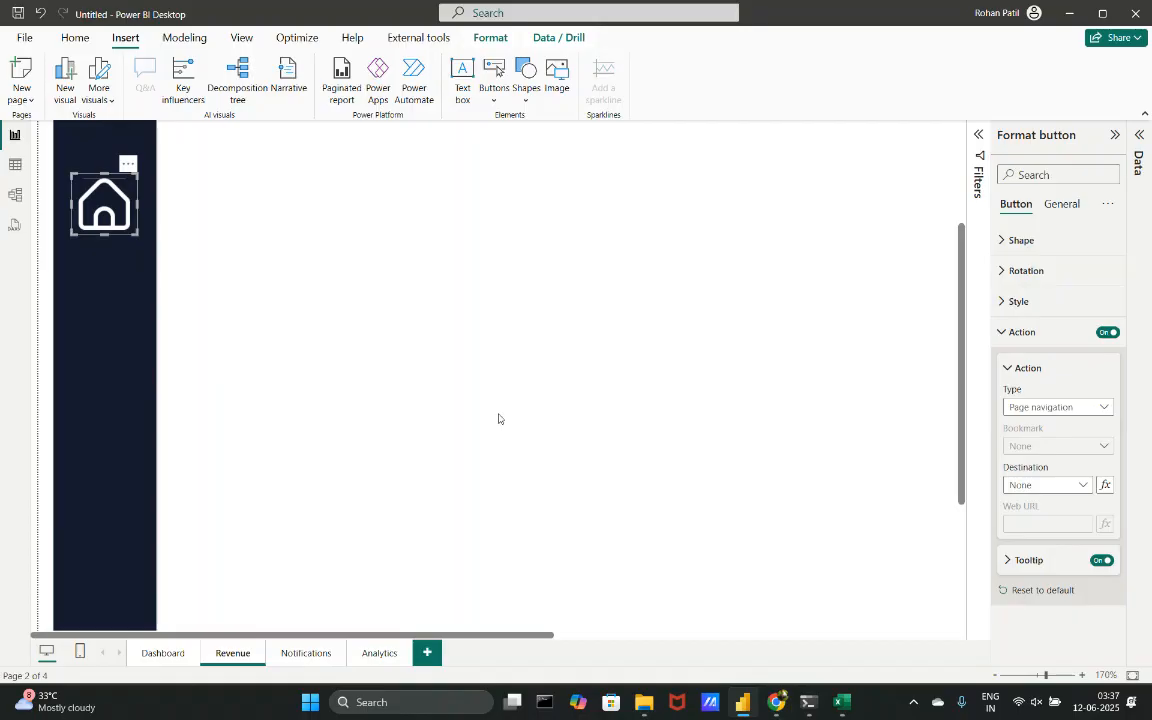
{"action": "left_click", "coordinate": [1014, 485]}
{"action": "left_click", "coordinate": [1030, 522]}
{"action": "left_click", "coordinate": [1012, 369]}
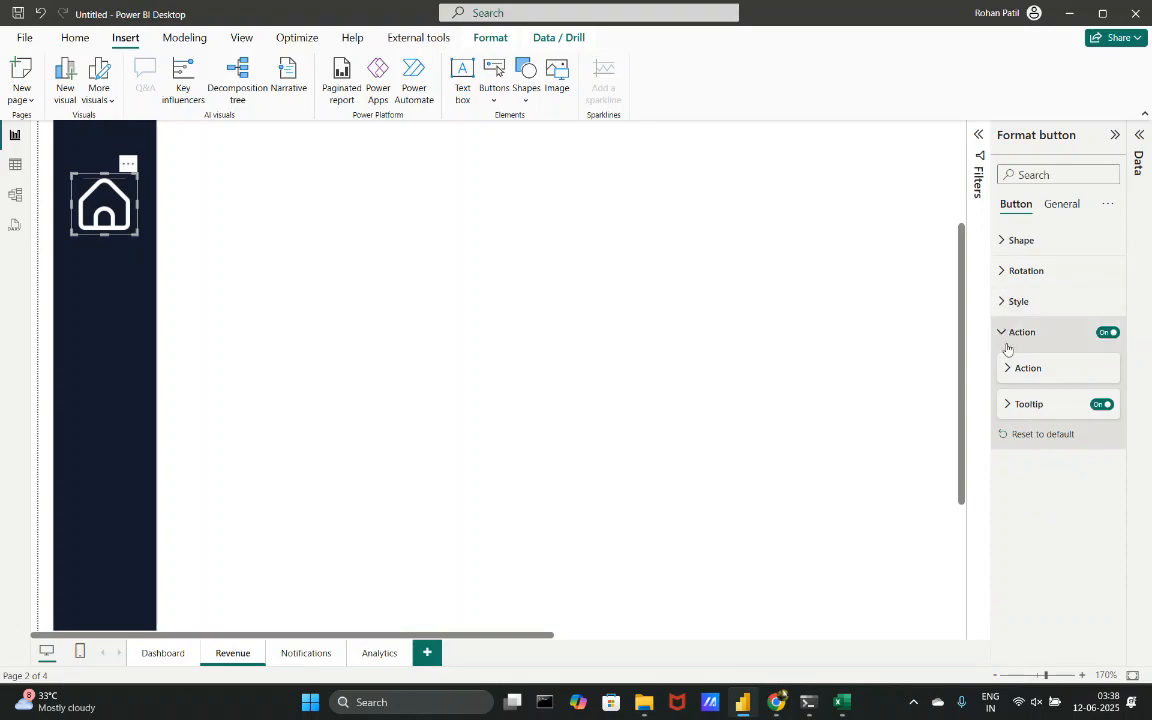
{"action": "left_click", "coordinate": [1007, 340]}
- Examine the home button's icon settings for the On hover state
{"action": "left_click", "coordinate": [1019, 306]}
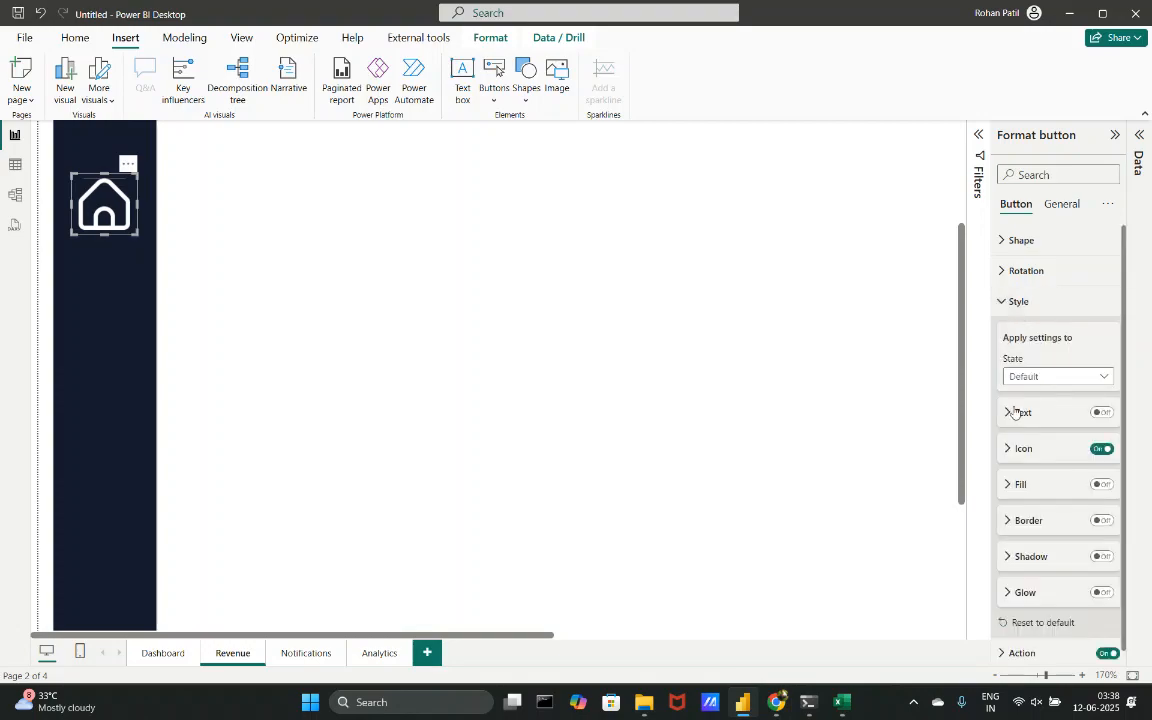
{"action": "left_click", "coordinate": [746, 378]}
{"action": "left_click", "coordinate": [104, 205]}
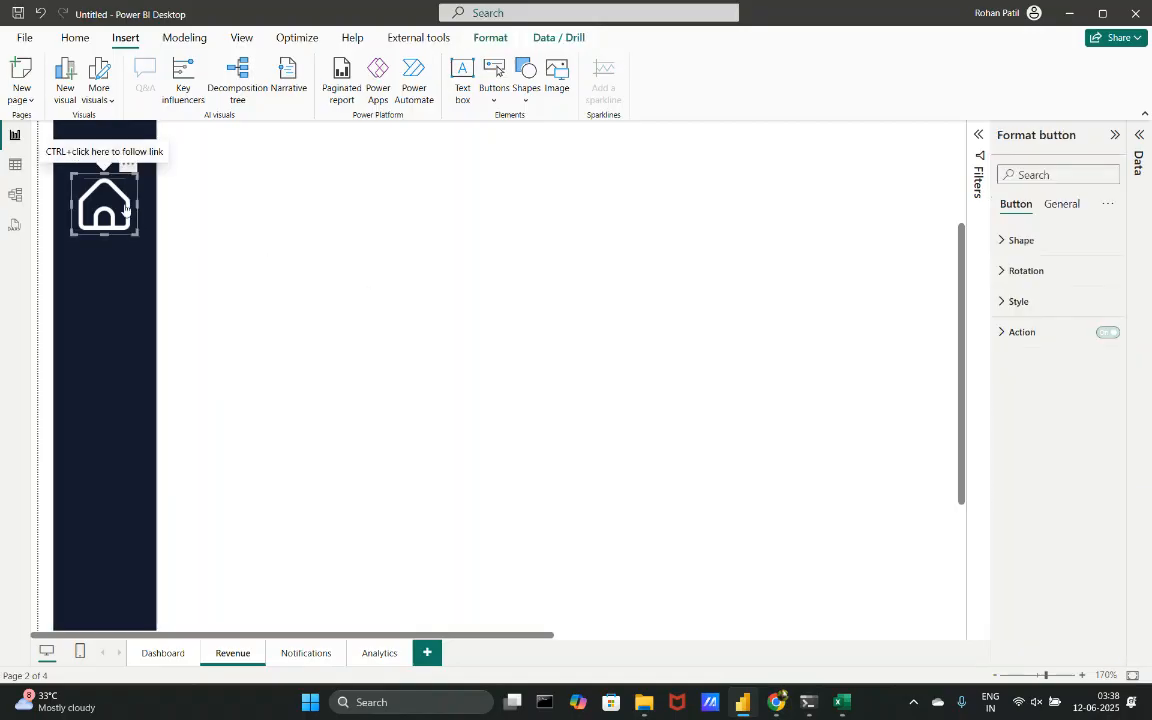
{"action": "left_click", "coordinate": [1018, 300]}
{"action": "left_click", "coordinate": [1052, 378]}
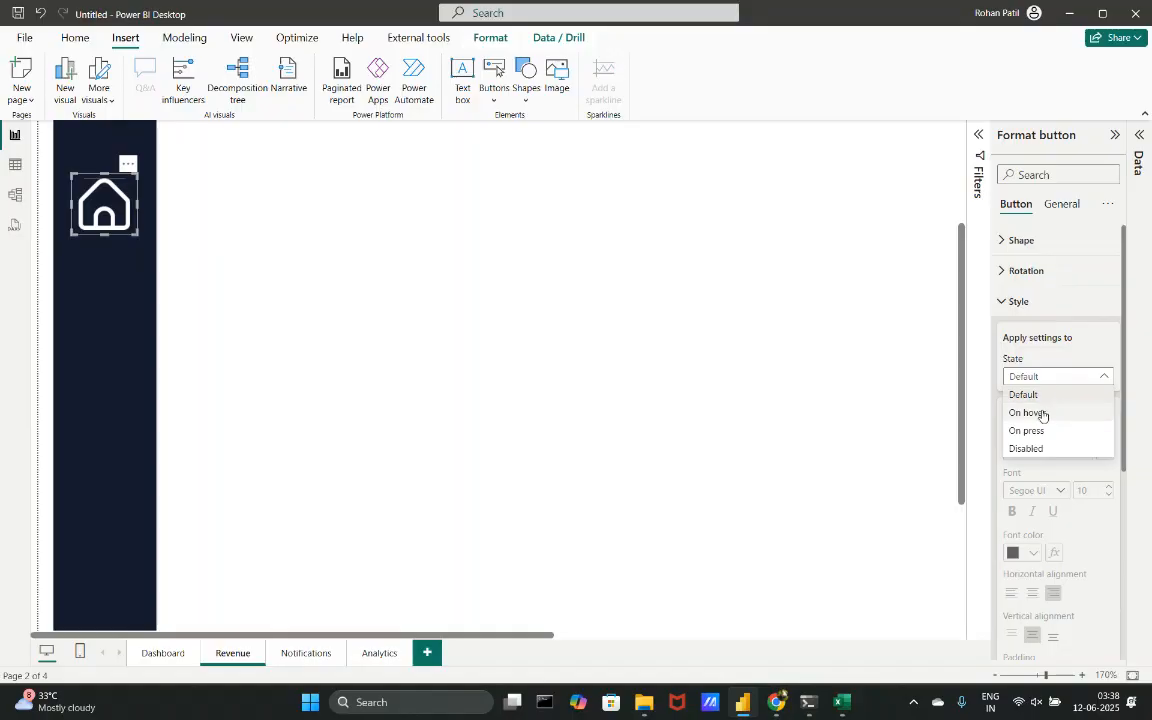
{"action": "left_click", "coordinate": [1036, 412]}
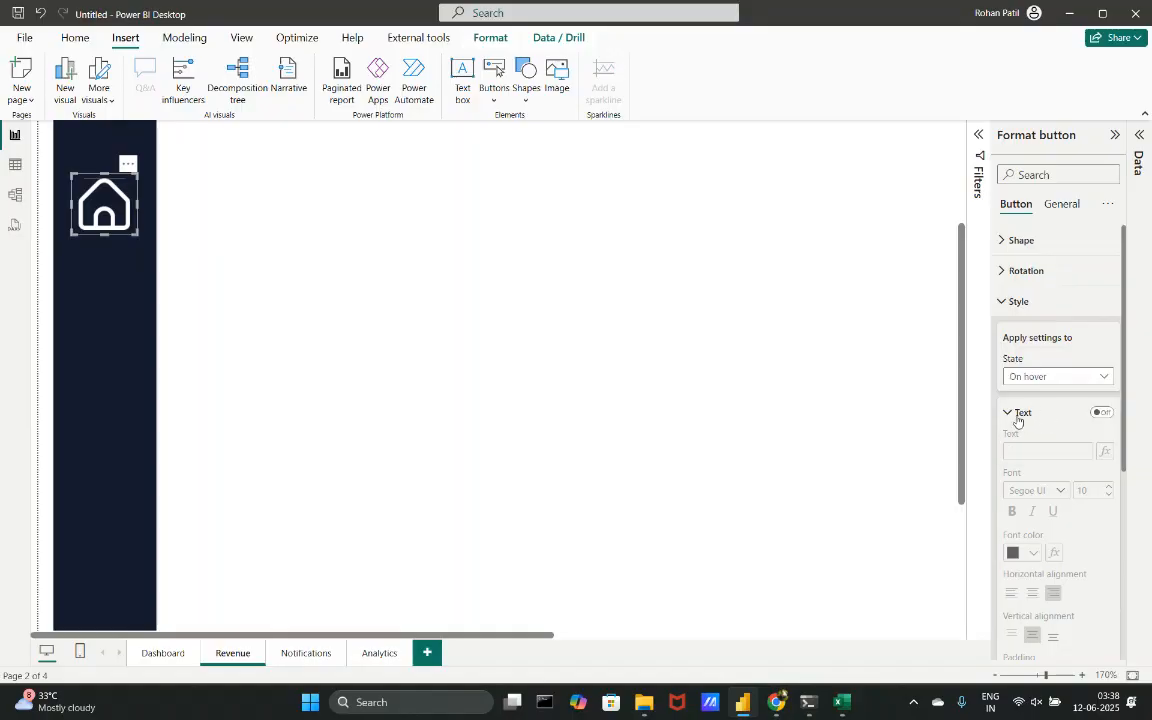
{"action": "left_click", "coordinate": [1020, 413]}
{"action": "scroll", "coordinate": [1030, 487], "scroll_direction": "down", "scroll_amount": 1}
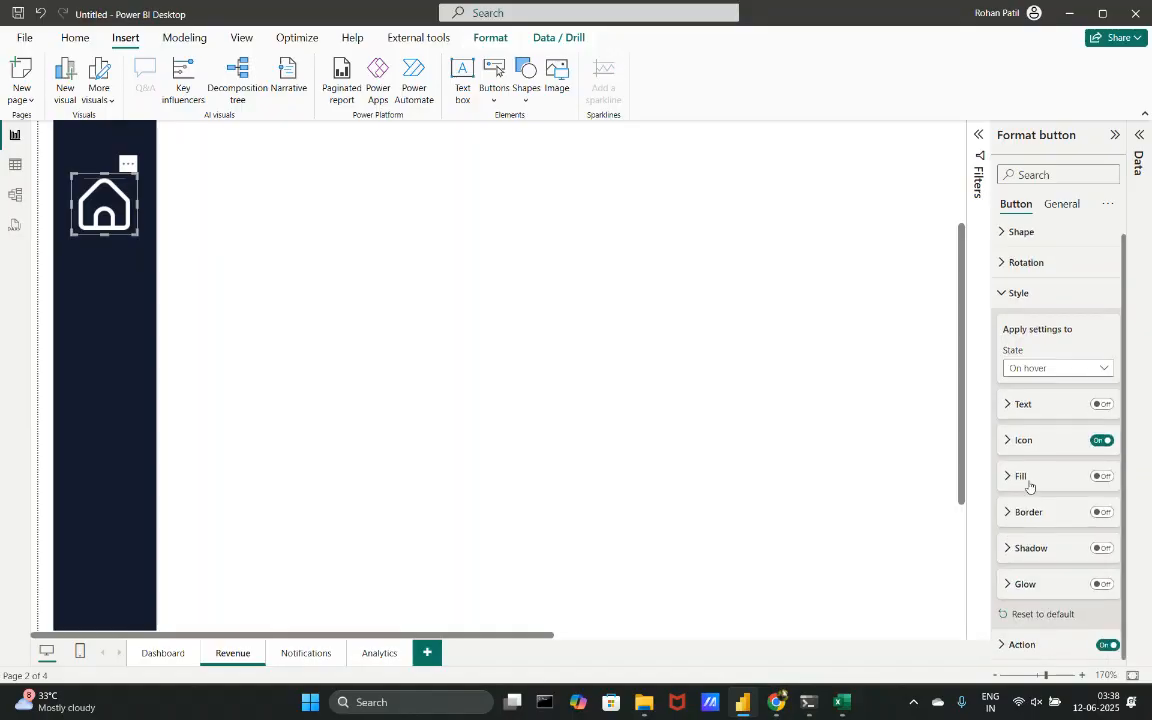
{"action": "left_click", "coordinate": [1024, 439]}
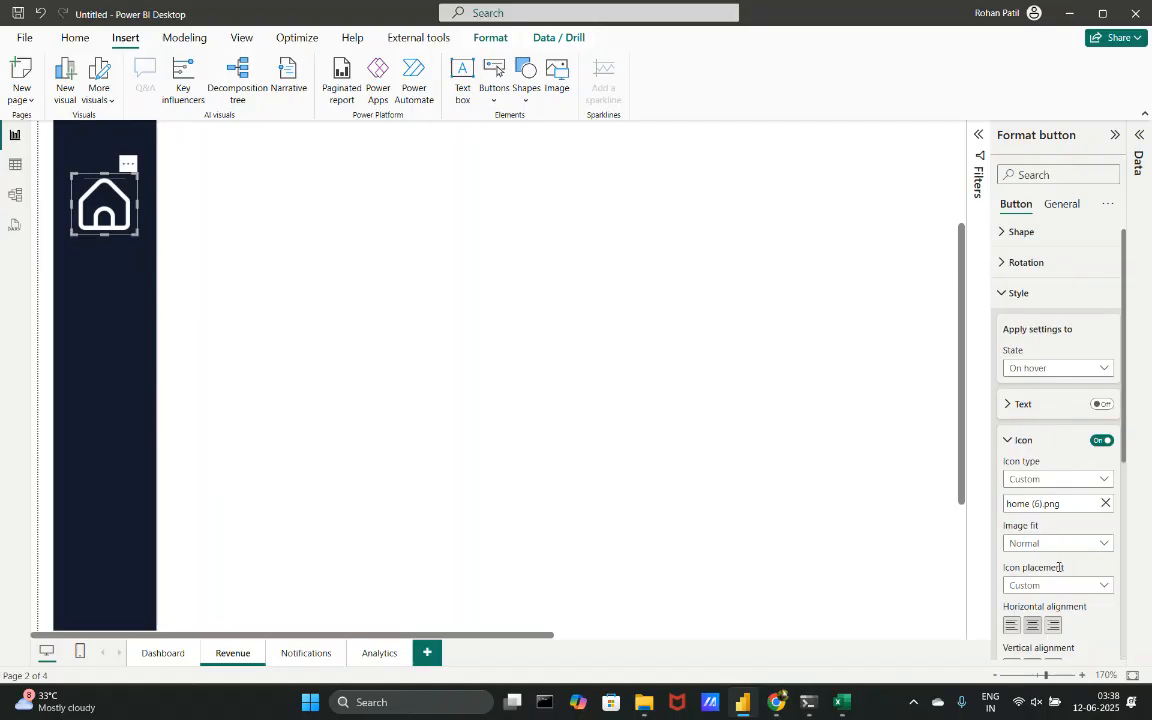
{"action": "scroll", "coordinate": [1034, 566], "scroll_direction": "down", "scroll_amount": 2}
- Replace the home button's Default-state icon with home (7).png from Downloads
{"action": "left_click", "coordinate": [1046, 274]}
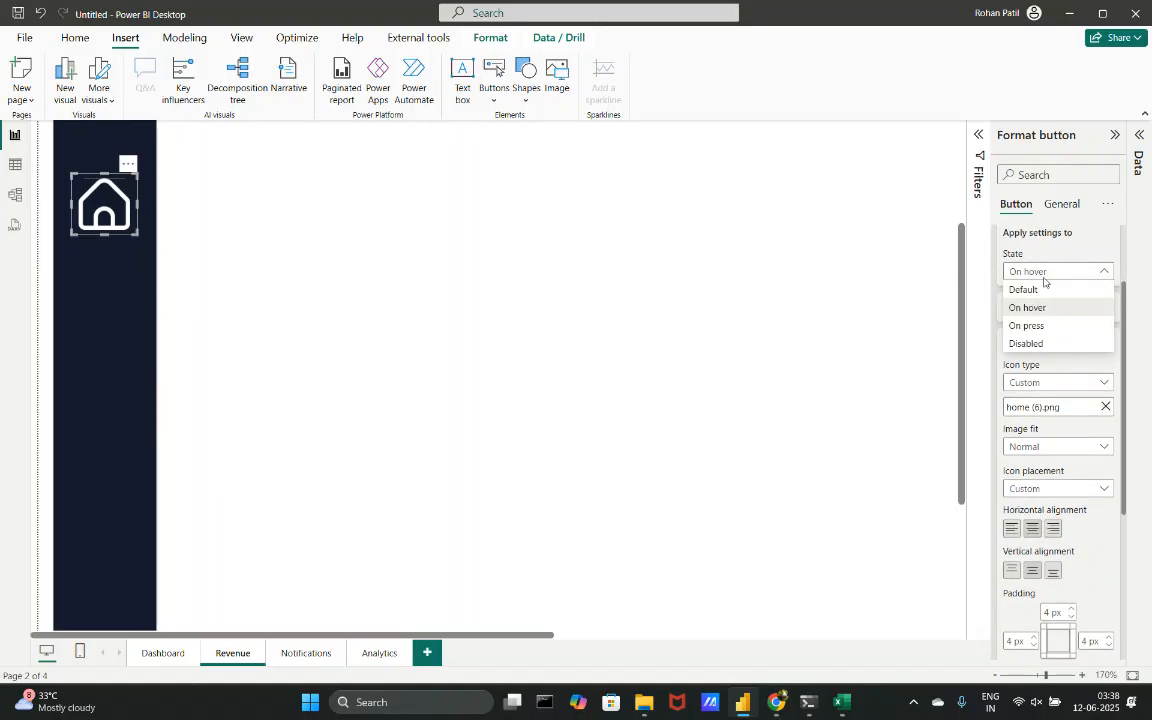
{"action": "left_click", "coordinate": [1040, 289]}
{"action": "left_click", "coordinate": [1023, 306]}
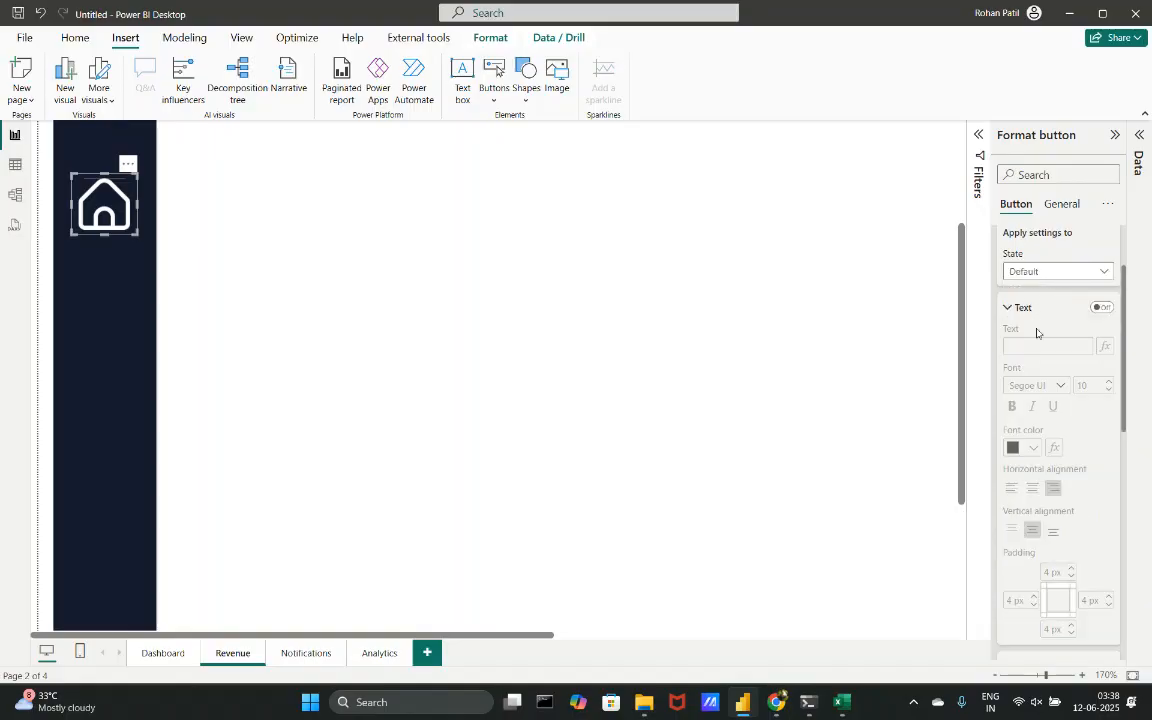
{"action": "left_click", "coordinate": [1020, 307]}
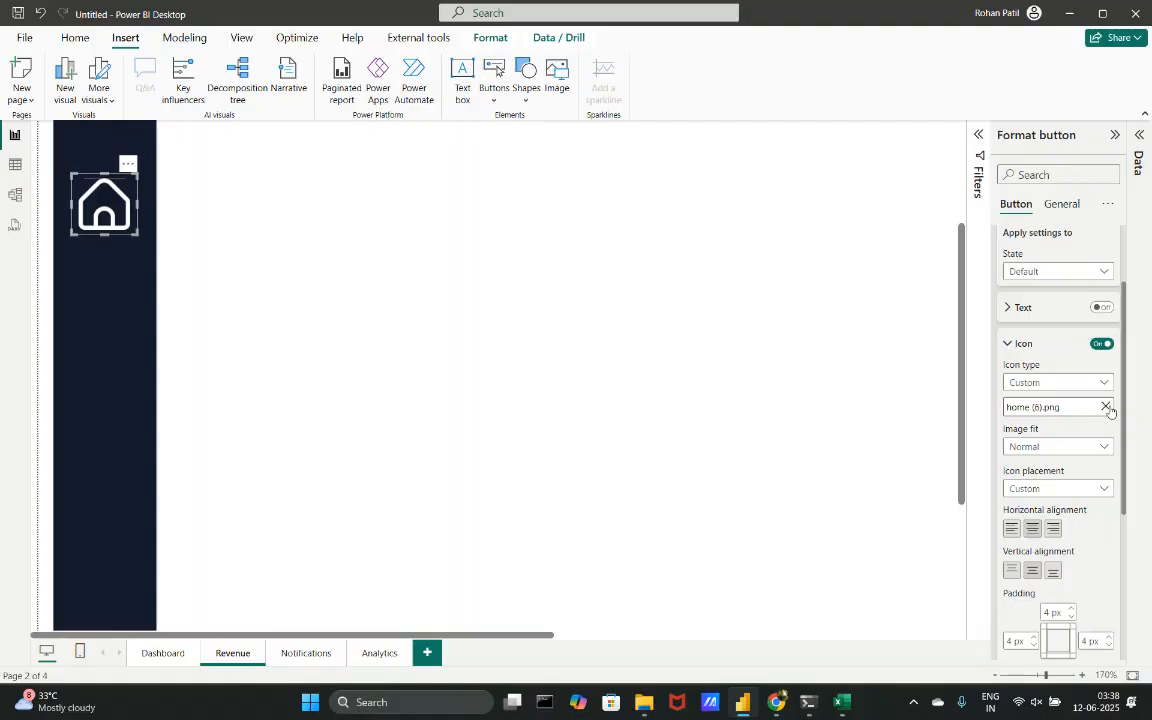
{"action": "left_click", "coordinate": [1106, 406]}
{"action": "left_click", "coordinate": [1105, 407]}
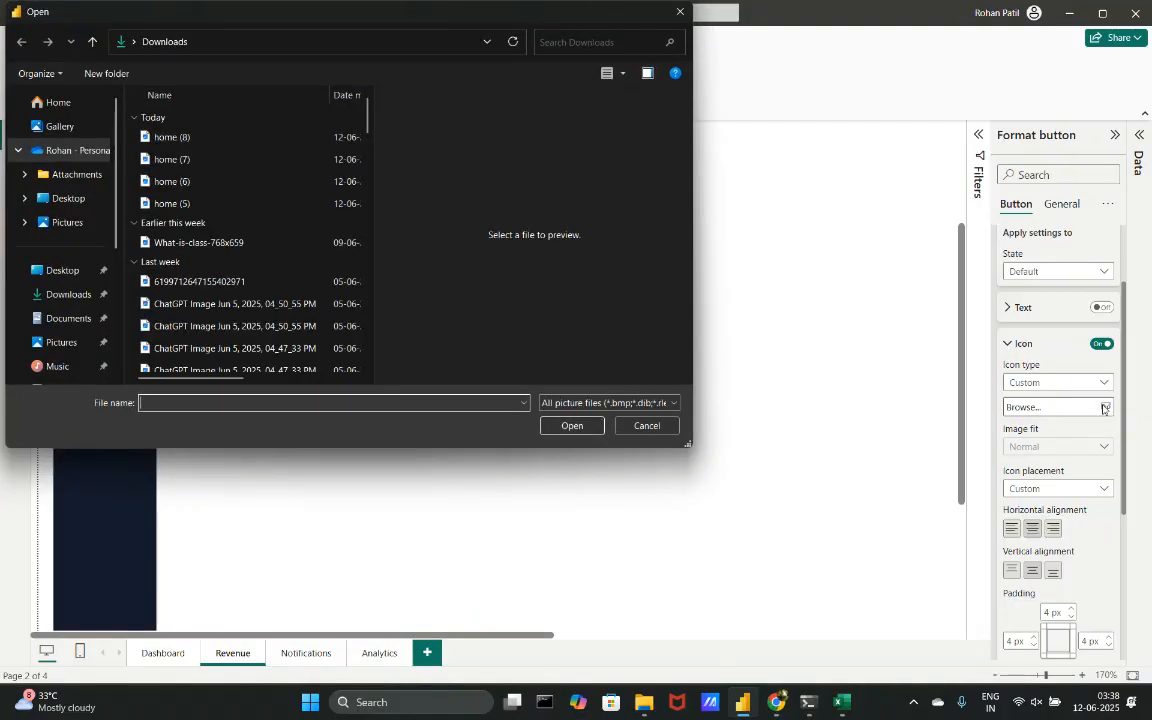
{"action": "left_click", "coordinate": [218, 181]}
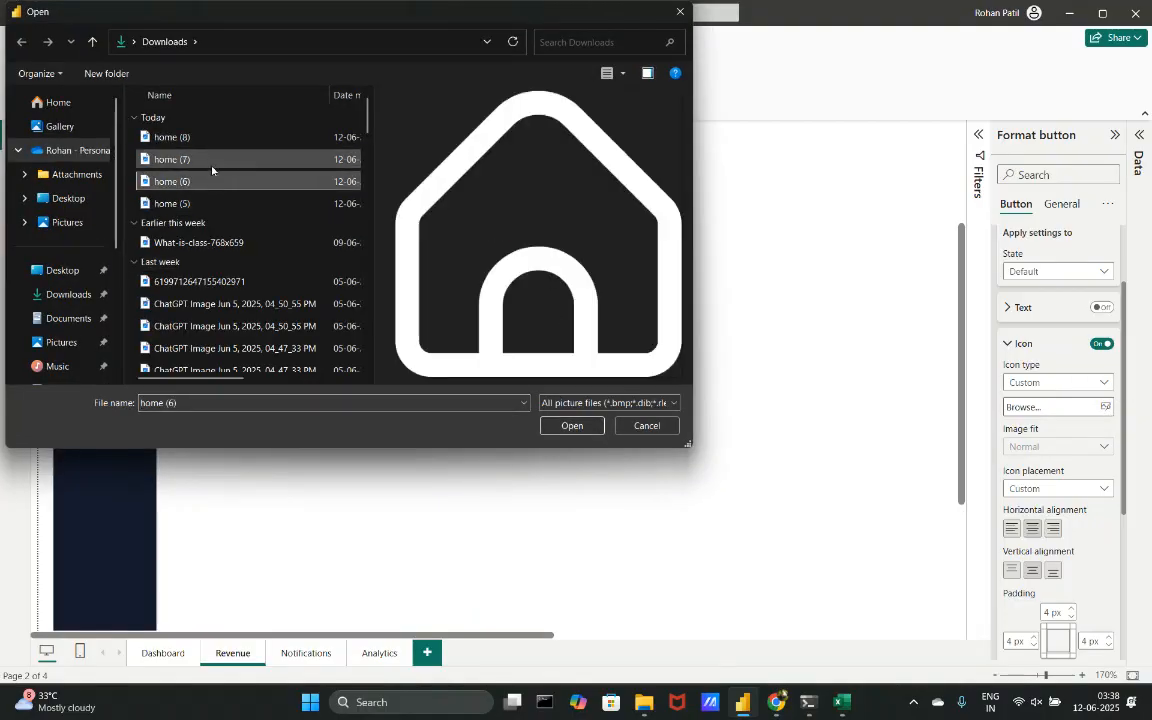
{"action": "left_click", "coordinate": [212, 166]}
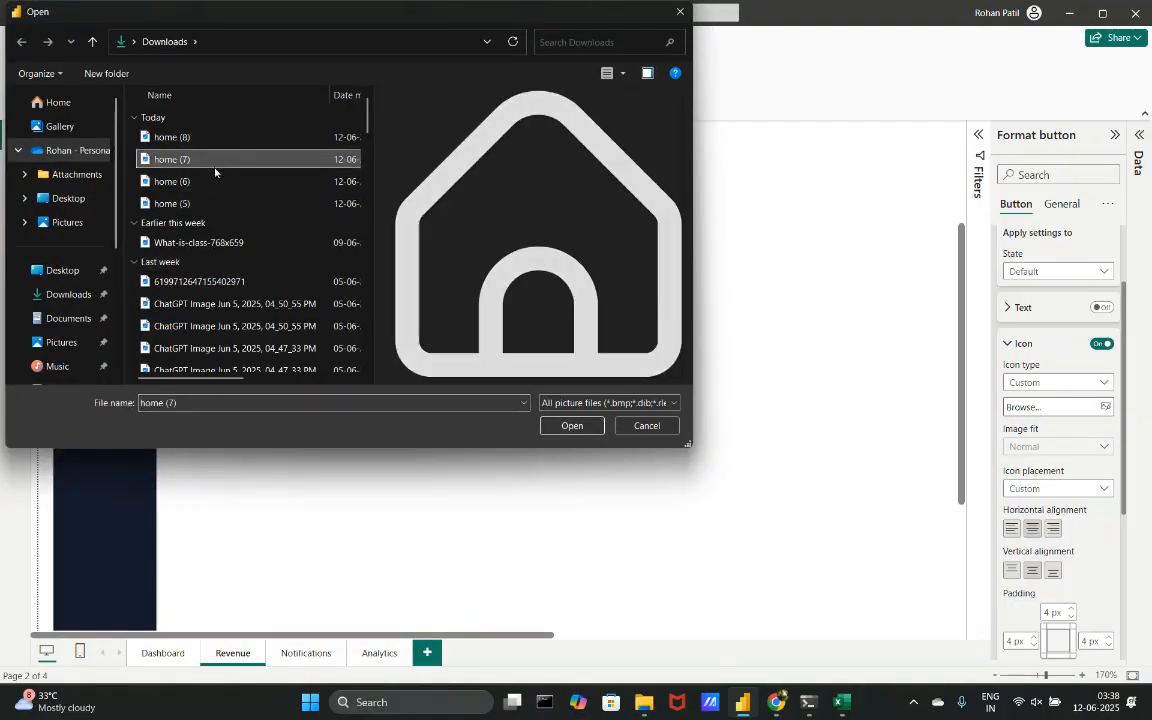
{"action": "left_click", "coordinate": [570, 426]}
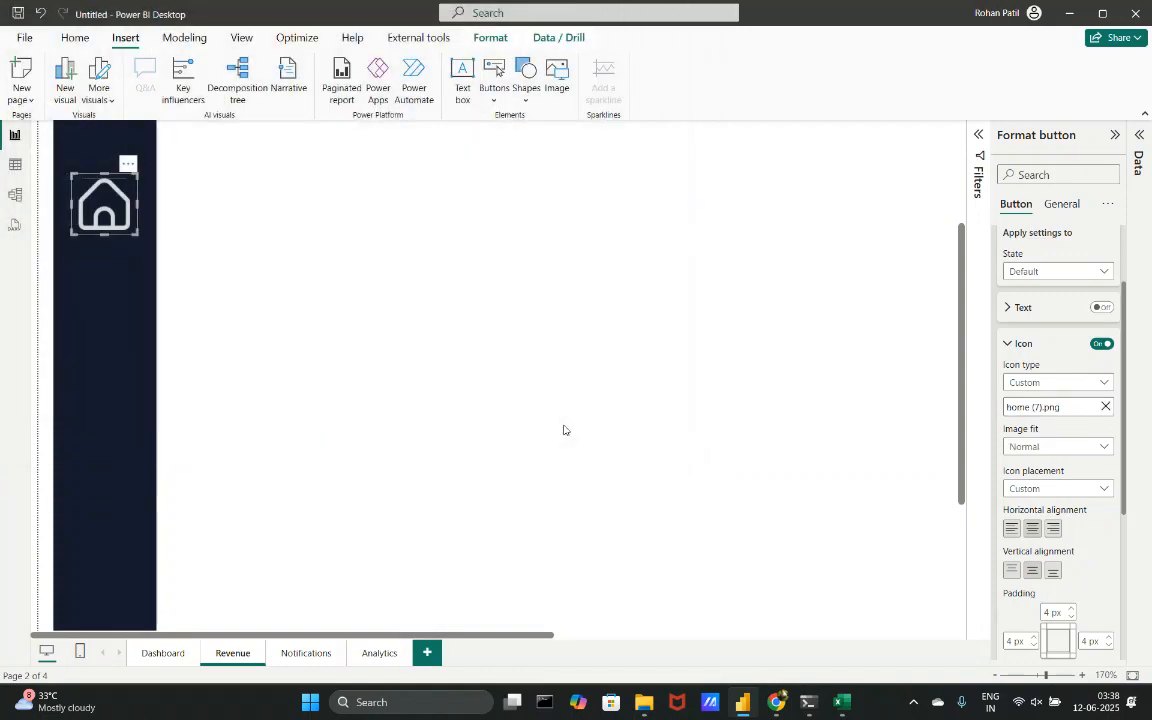
- Replace the Revenue page home button's On press-state icon with the blue home (8) image from Downloads
{"action": "left_click", "coordinate": [1020, 345]}
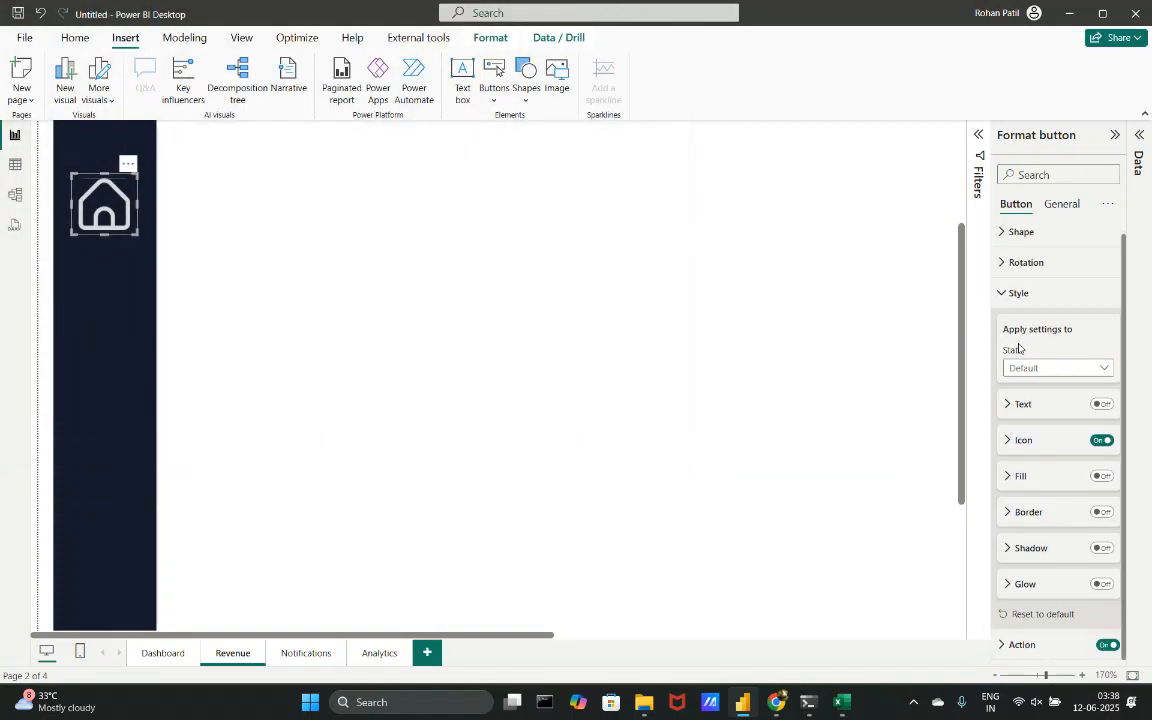
{"action": "left_click", "coordinate": [1023, 368]}
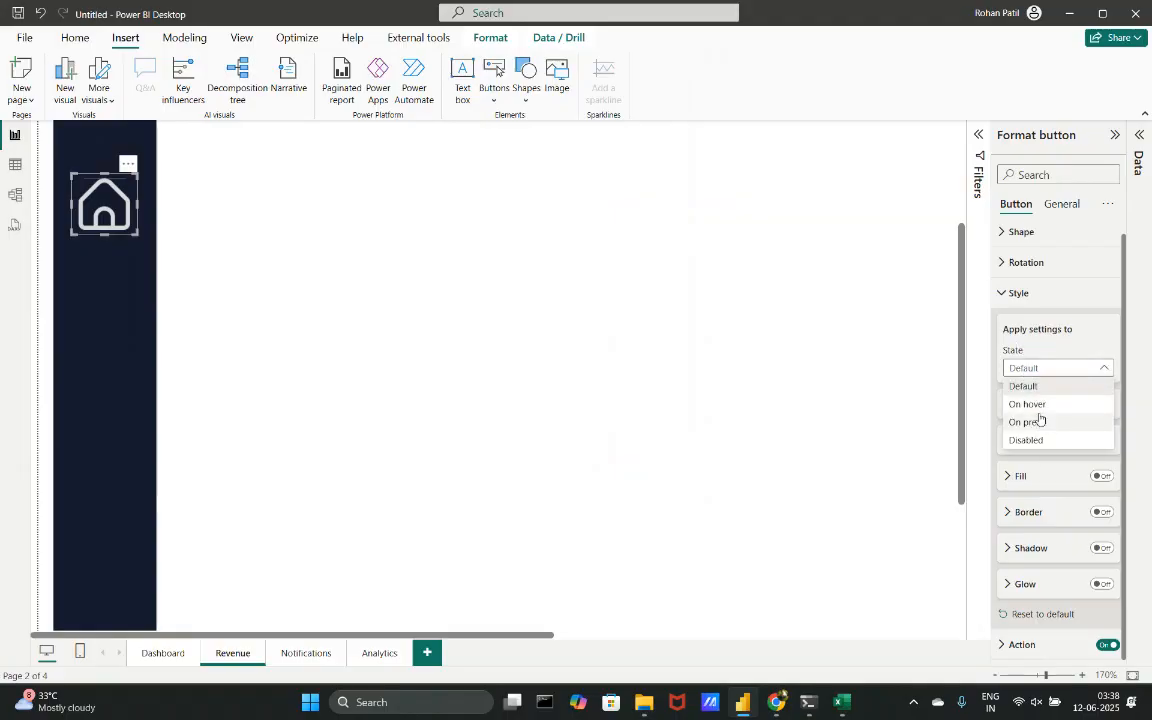
{"action": "left_click", "coordinate": [1037, 405]}
{"action": "left_click", "coordinate": [1031, 370]}
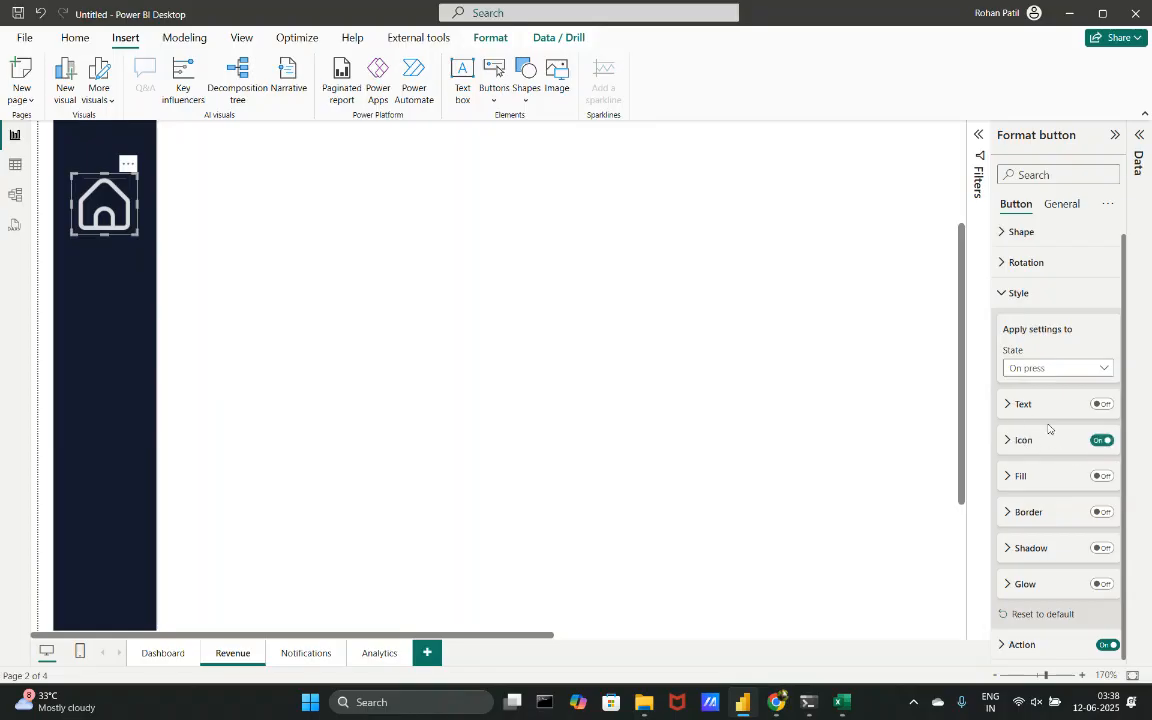
{"action": "left_click", "coordinate": [1024, 440]}
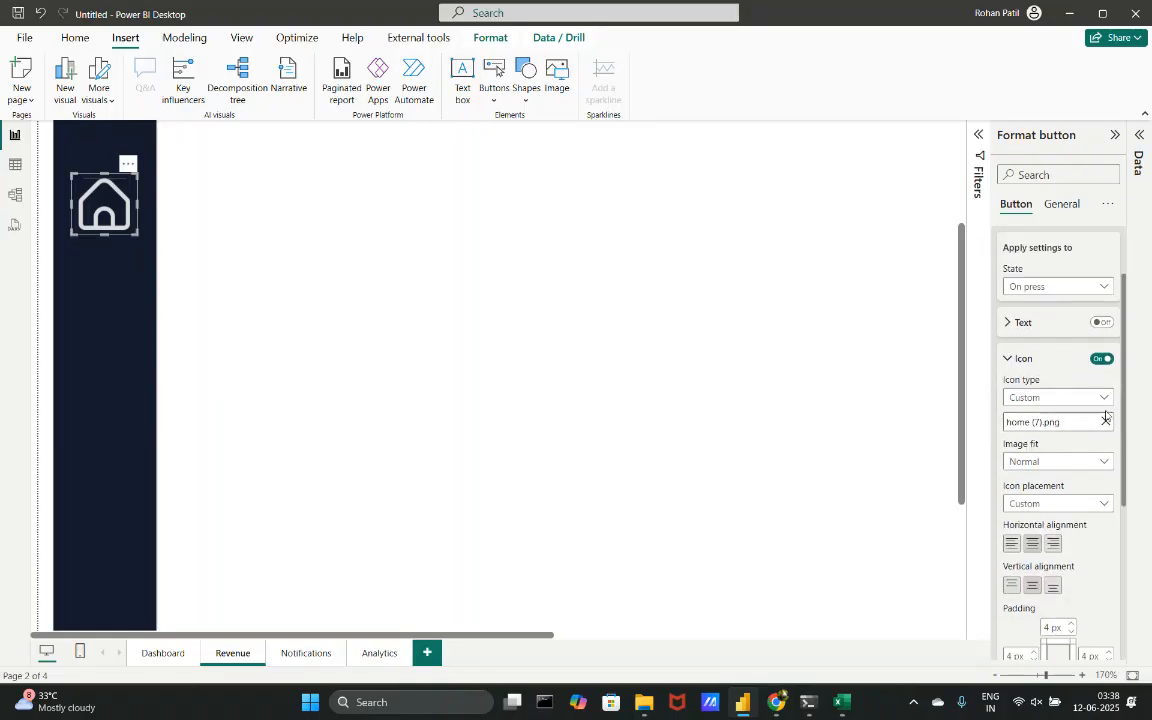
{"action": "left_click", "coordinate": [1105, 421]}
{"action": "left_click", "coordinate": [1106, 423]}
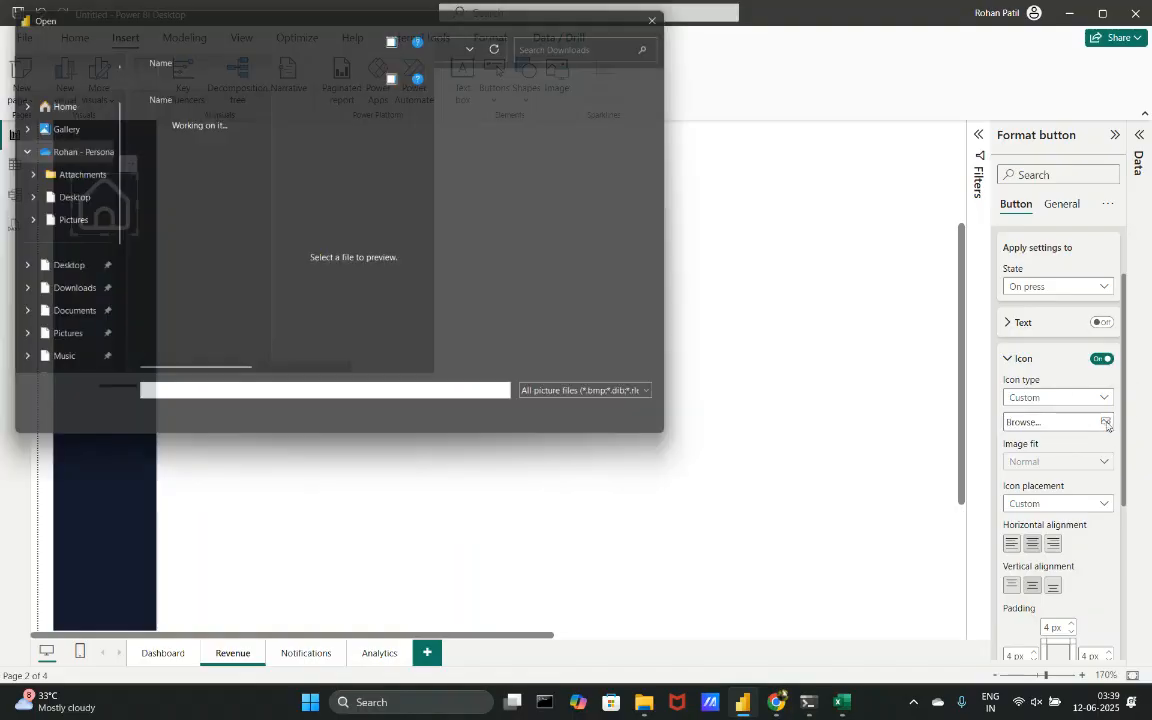
{"action": "left_click", "coordinate": [214, 159]}
{"action": "left_click", "coordinate": [210, 139]}
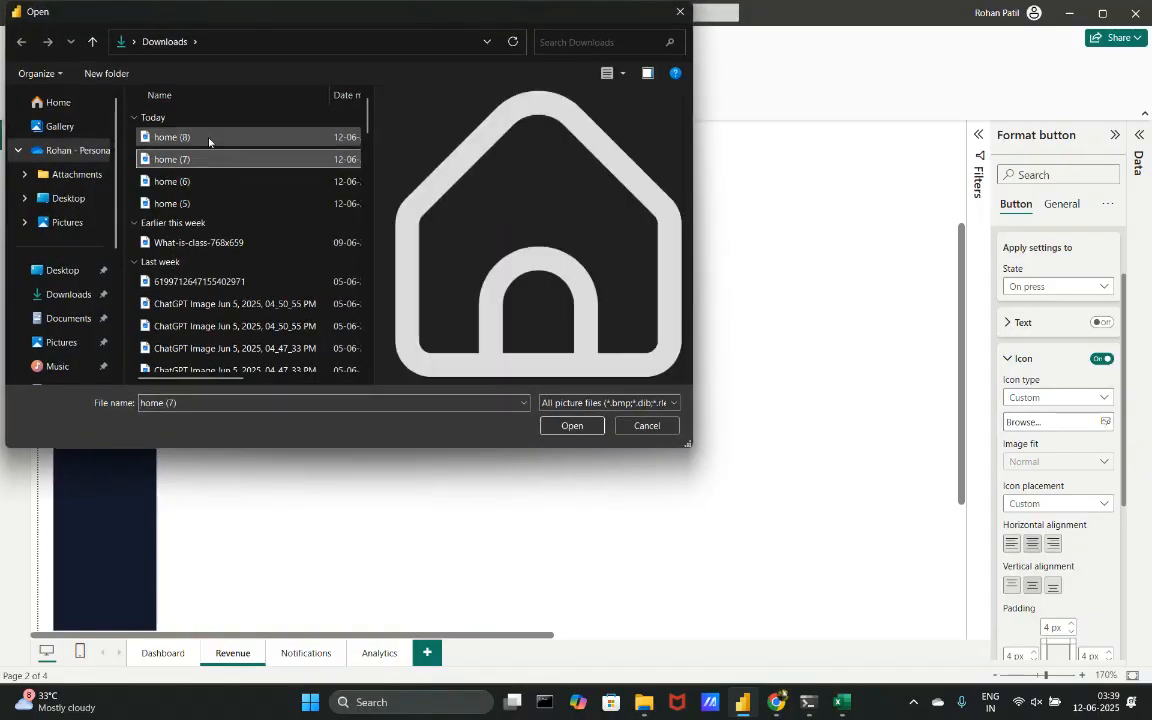
{"action": "left_click", "coordinate": [573, 426]}
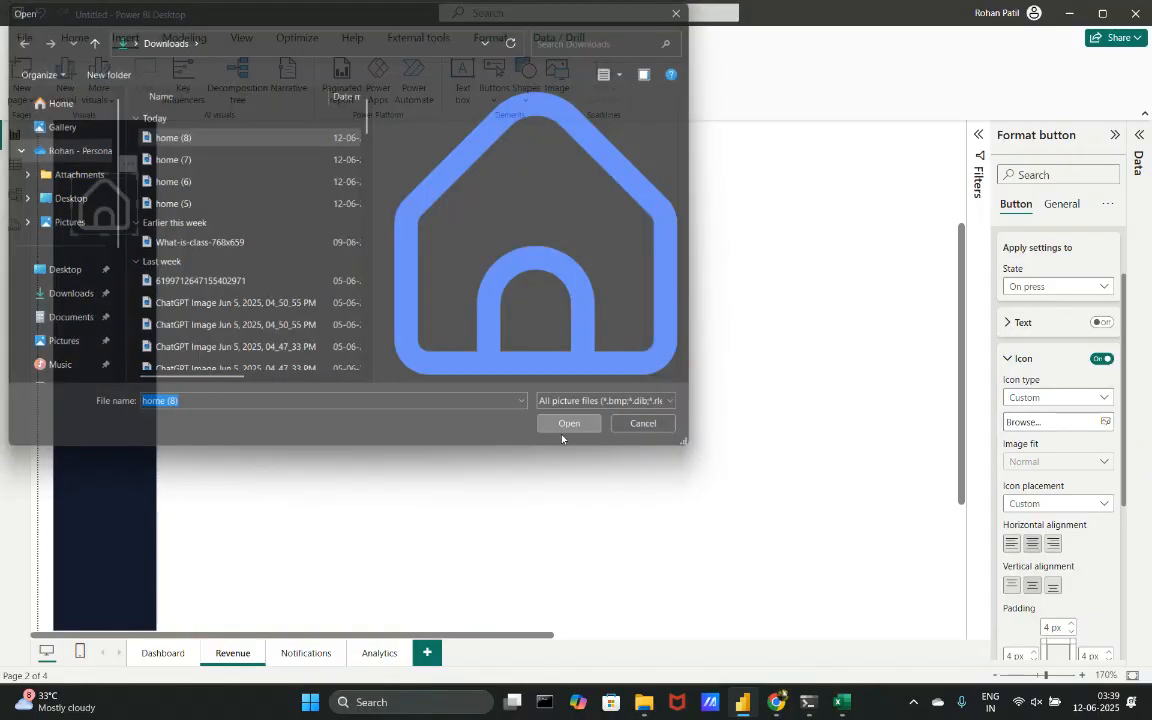
{"action": "left_click", "coordinate": [926, 436]}
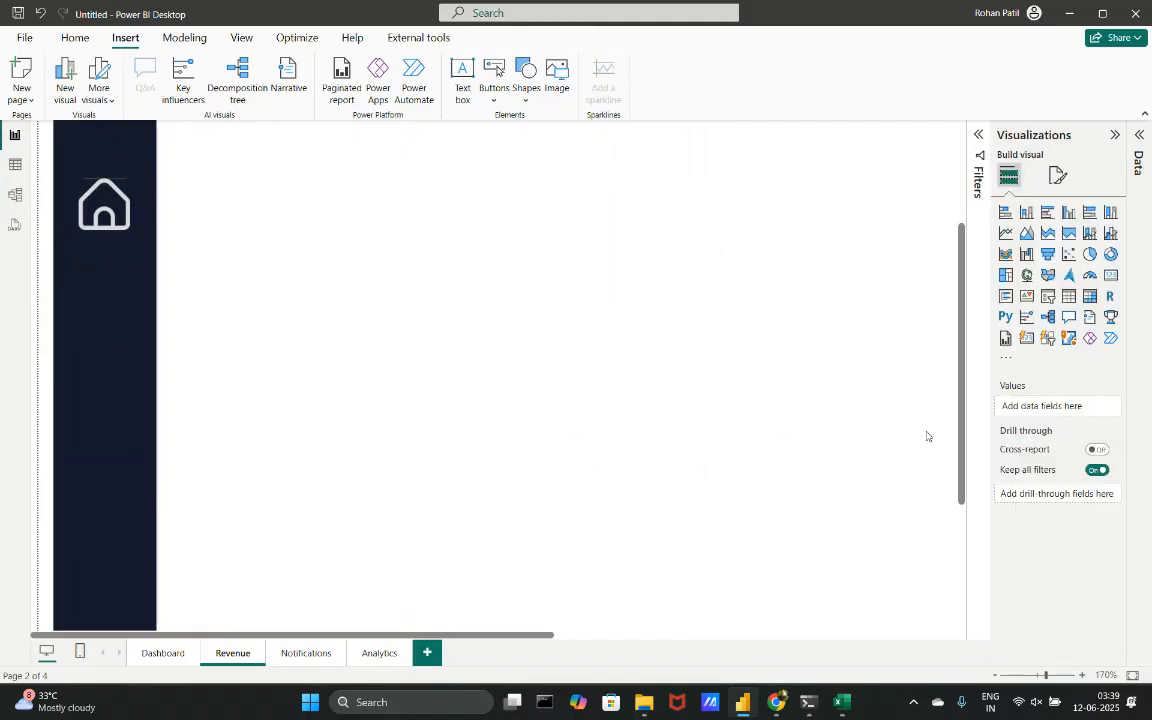
- Inspect the home button on the Revenue page up close and view its On press style settings
{"action": "left_click", "coordinate": [118, 215]}
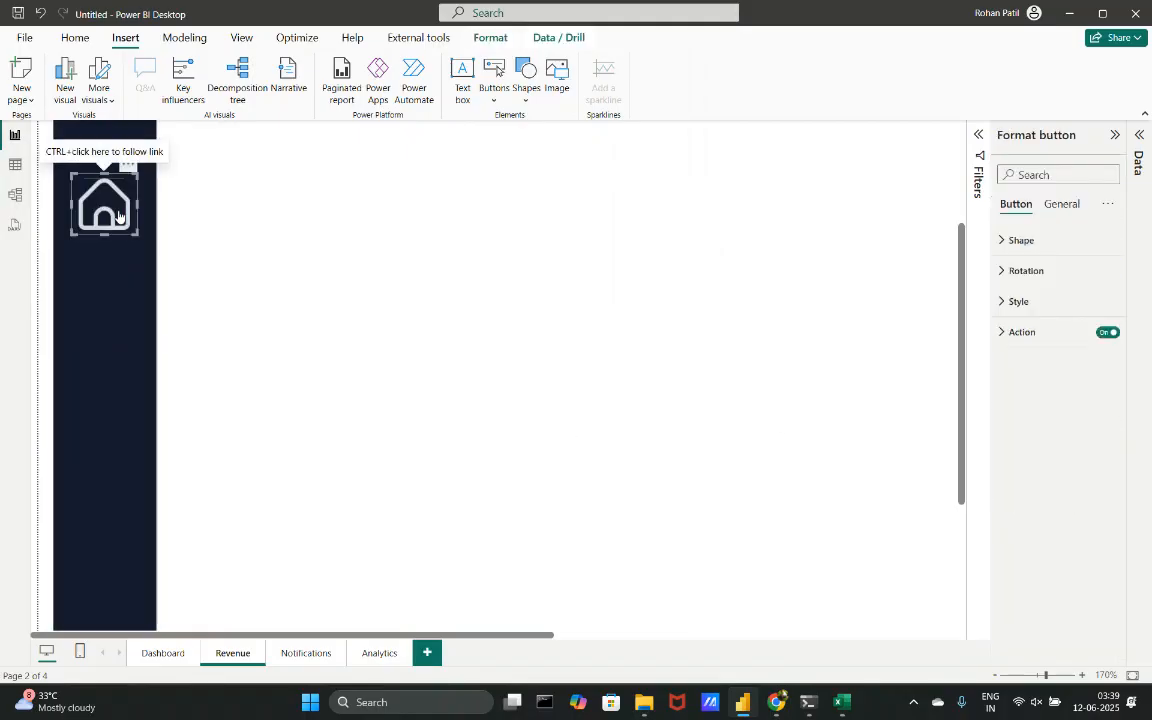
{"action": "left_click", "coordinate": [198, 249]}
{"action": "scroll", "coordinate": [198, 249], "scroll_direction": "up", "scroll_amount": 5}
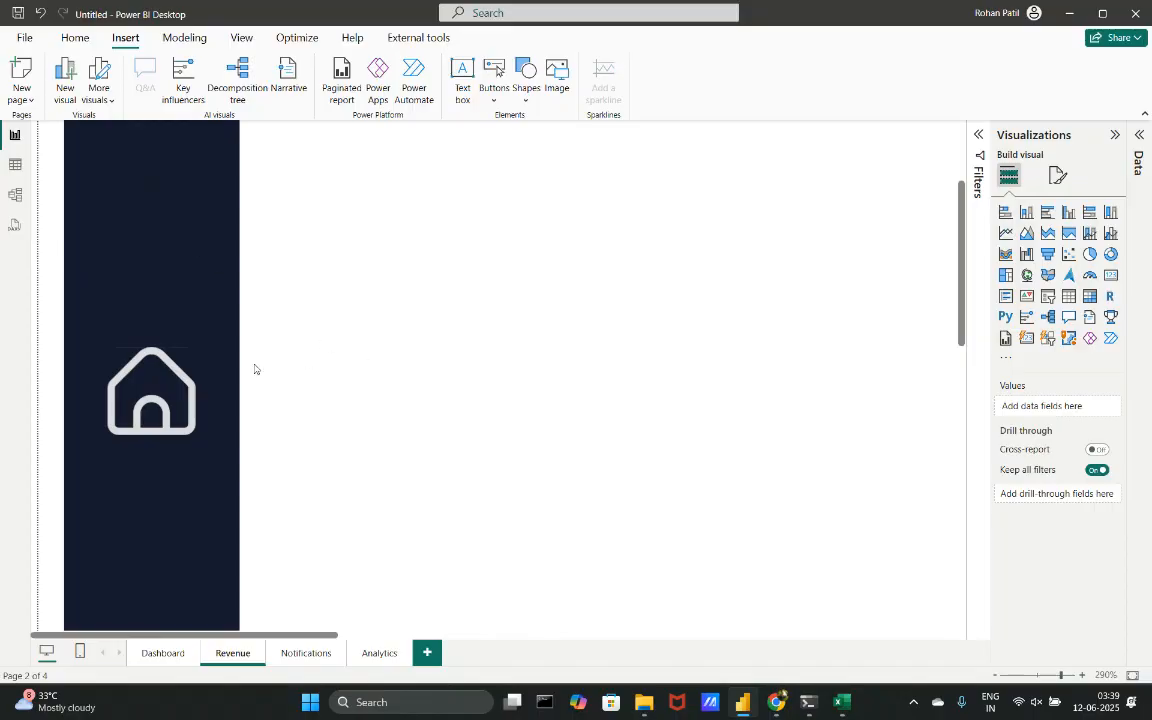
{"action": "left_click", "coordinate": [165, 407]}
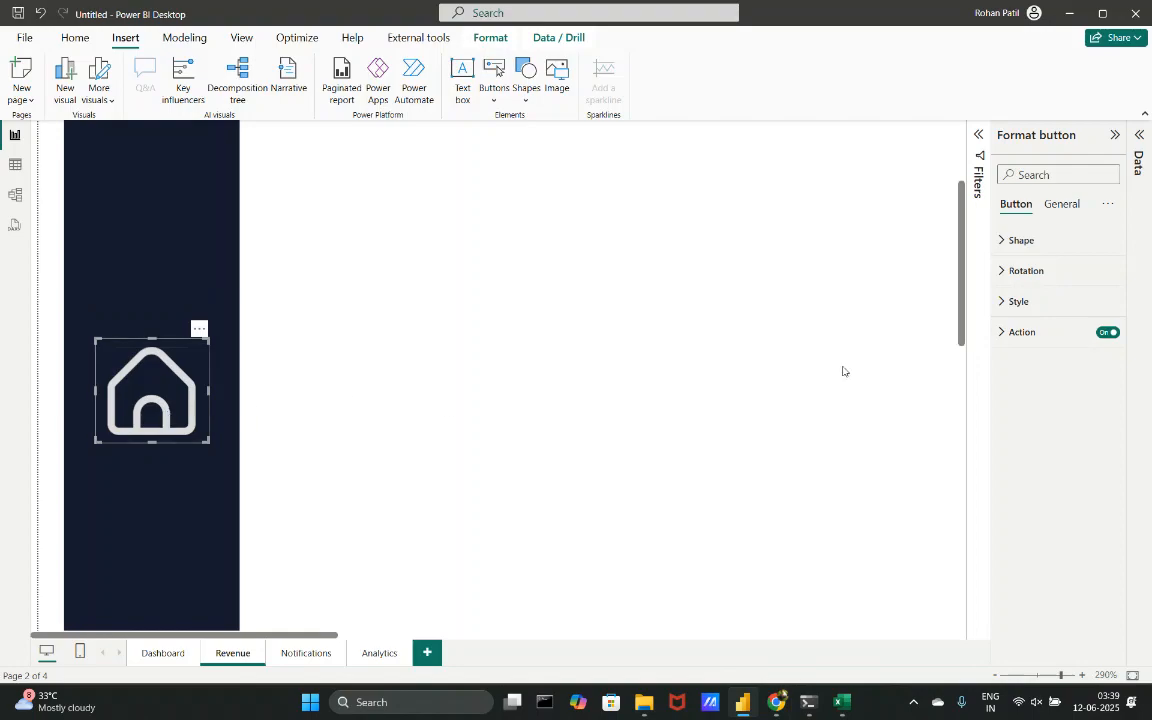
{"action": "left_click", "coordinate": [1057, 305]}
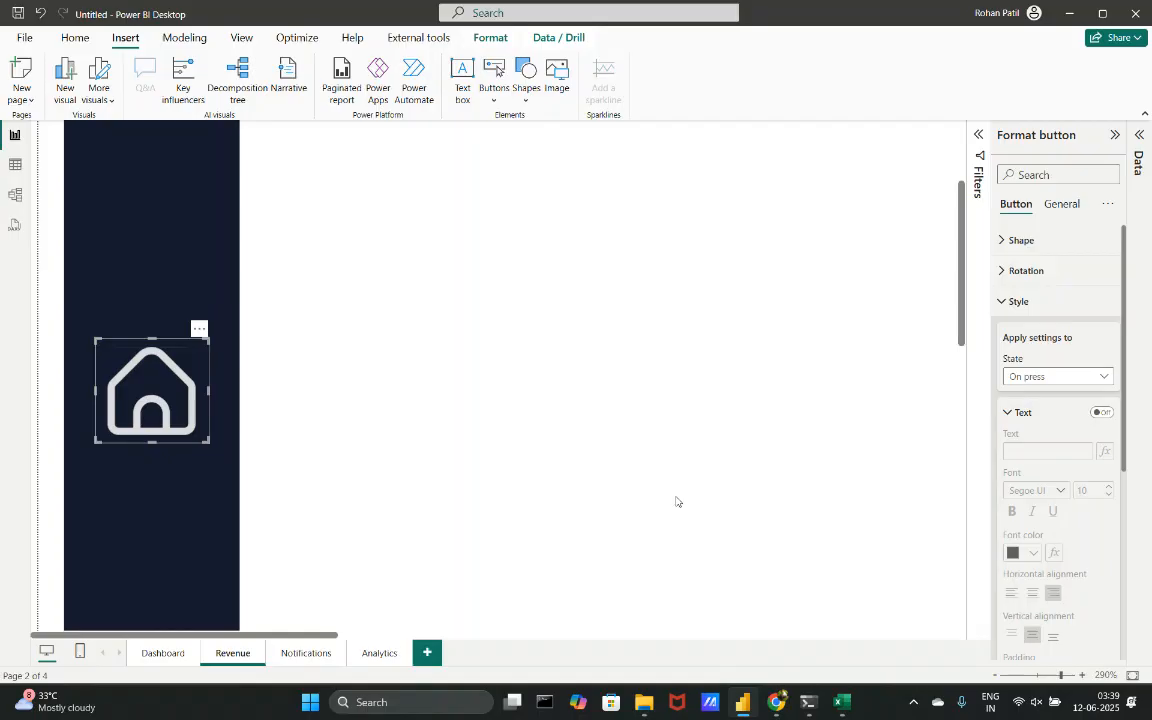
{"action": "scroll", "coordinate": [676, 501], "scroll_direction": "down", "scroll_amount": 5}
{"action": "left_click", "coordinate": [475, 418]}
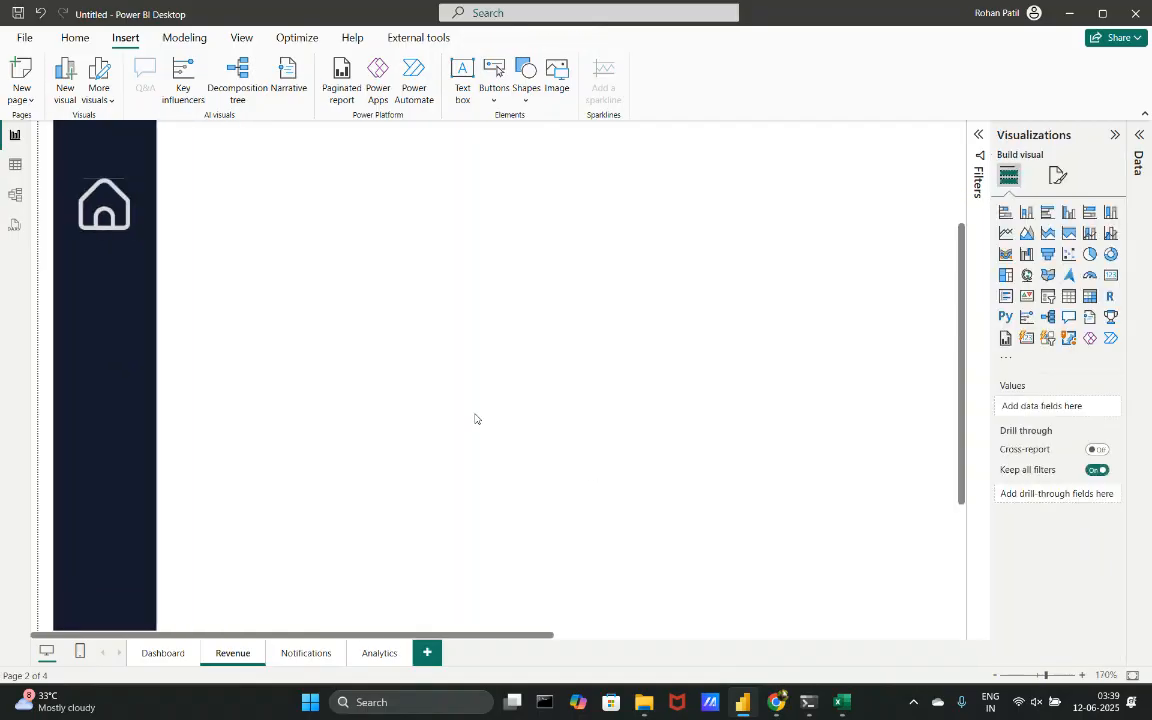
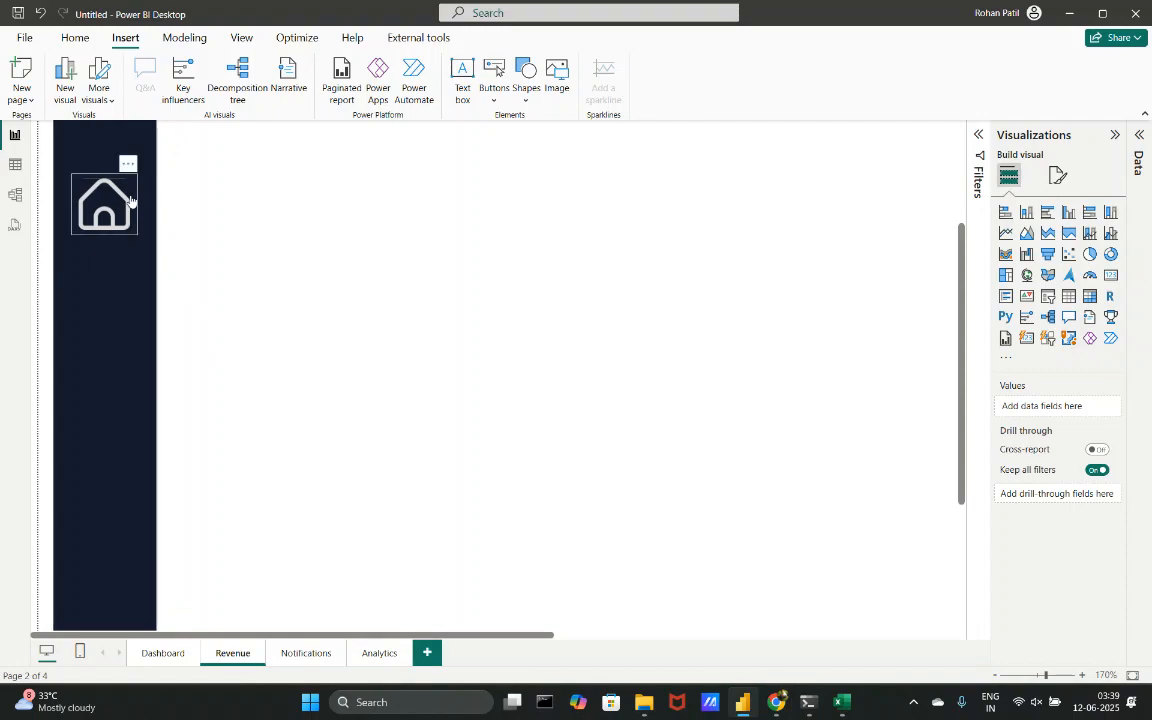
- Replace the Revenue page home button's On hover-state icon with home (8).png from Downloads
{"action": "left_click", "coordinate": [95, 206]}
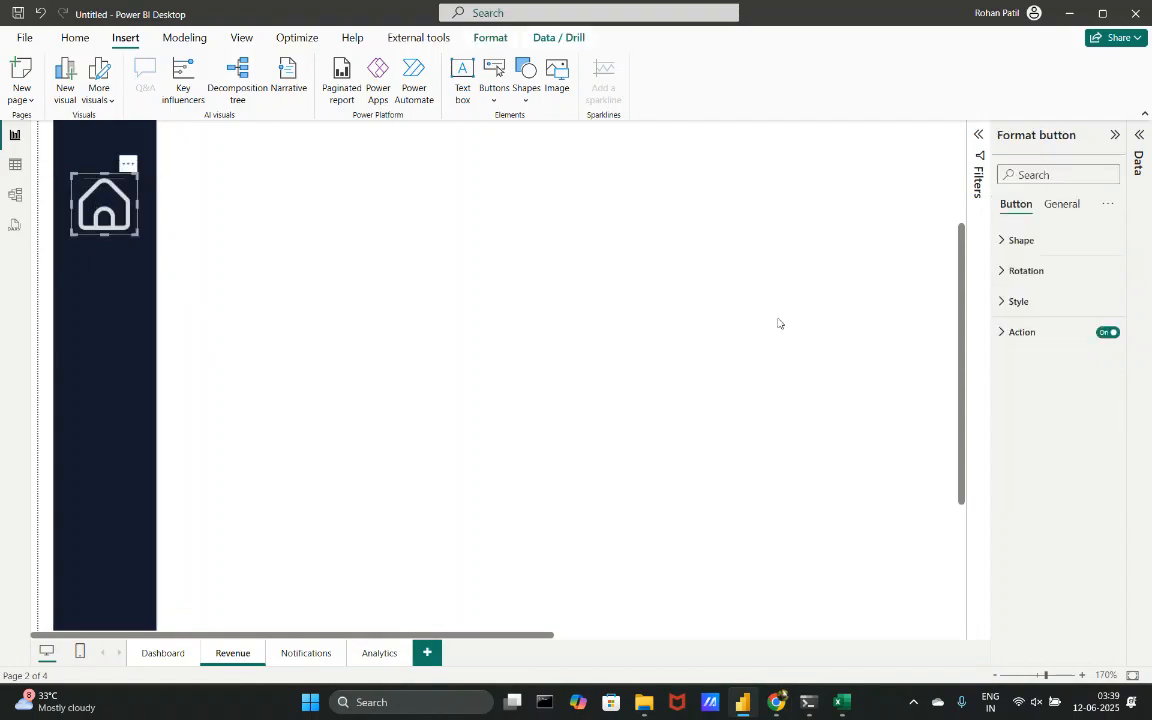
{"action": "left_click", "coordinate": [1055, 301]}
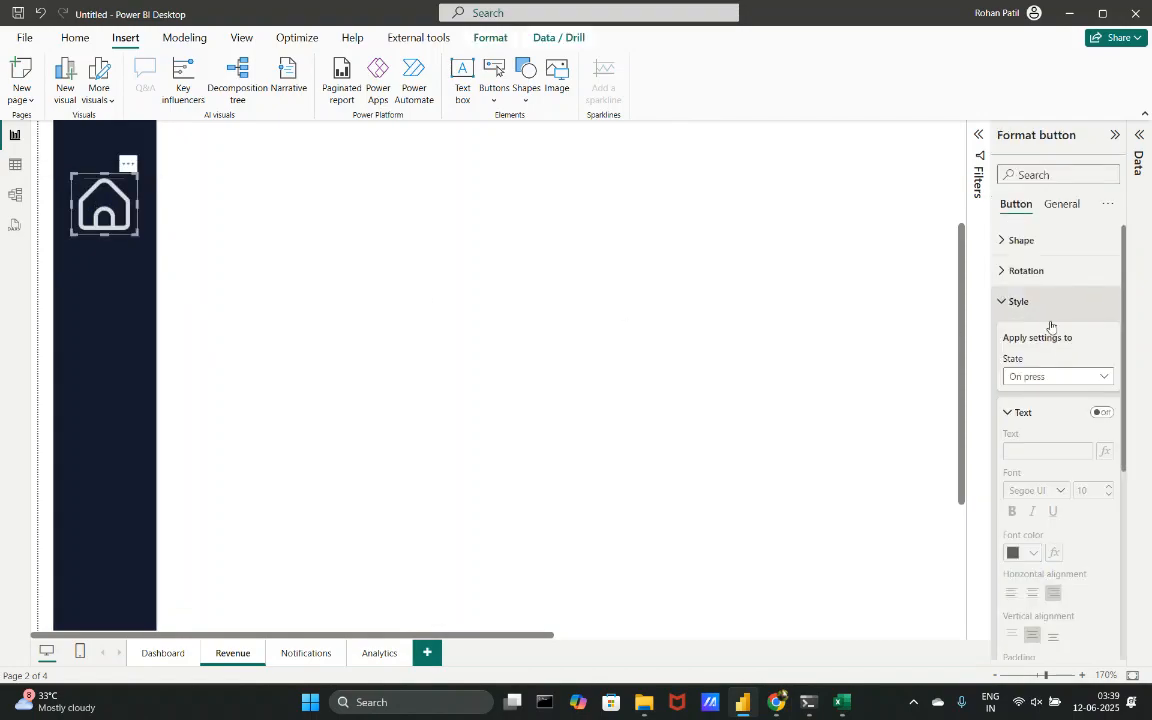
{"action": "left_click", "coordinate": [1046, 380]}
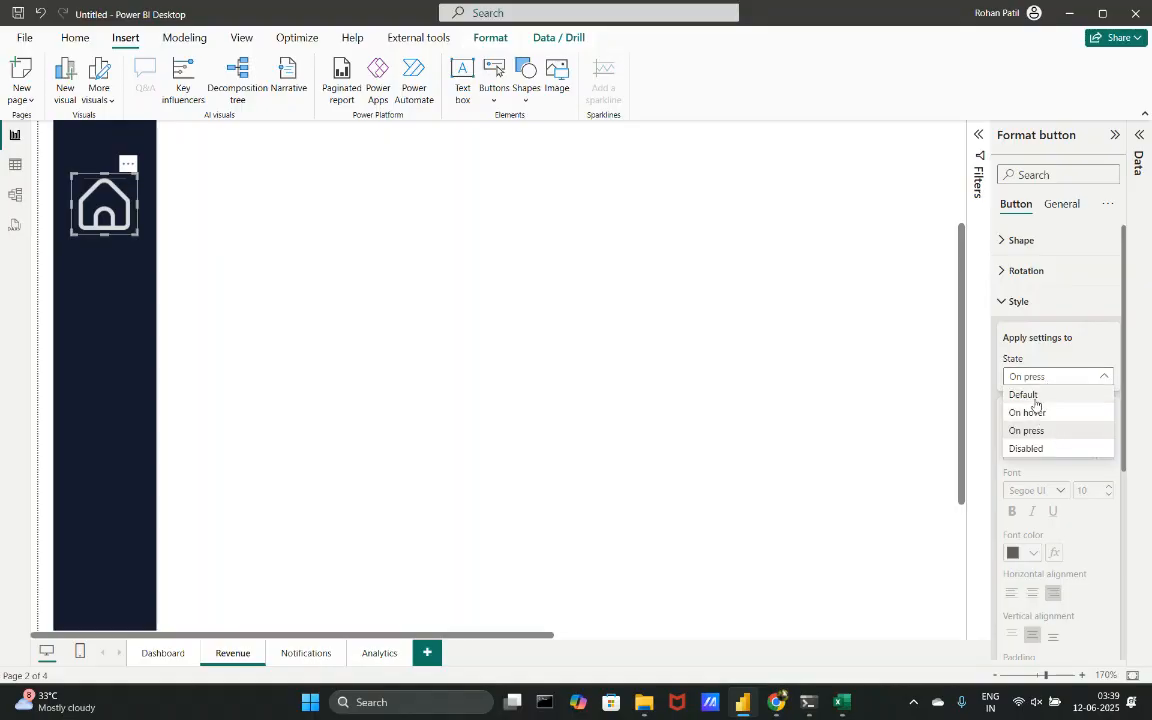
{"action": "left_click", "coordinate": [1042, 413]}
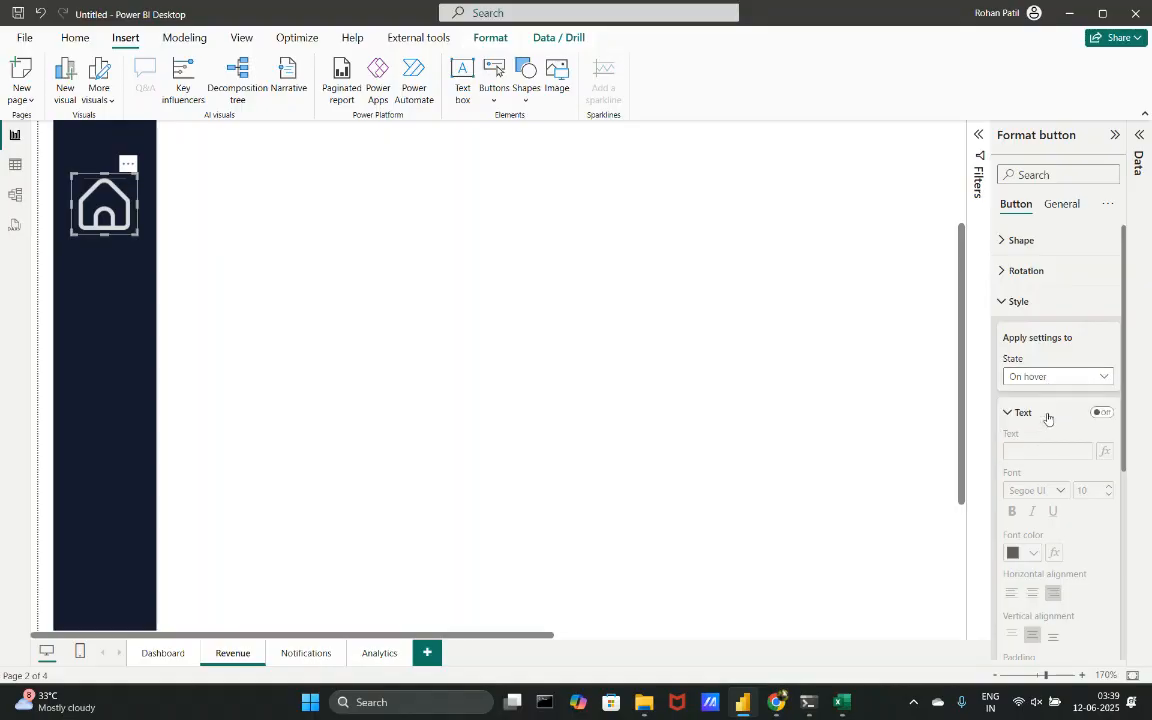
{"action": "scroll", "coordinate": [1015, 500], "scroll_direction": "down", "scroll_amount": 2}
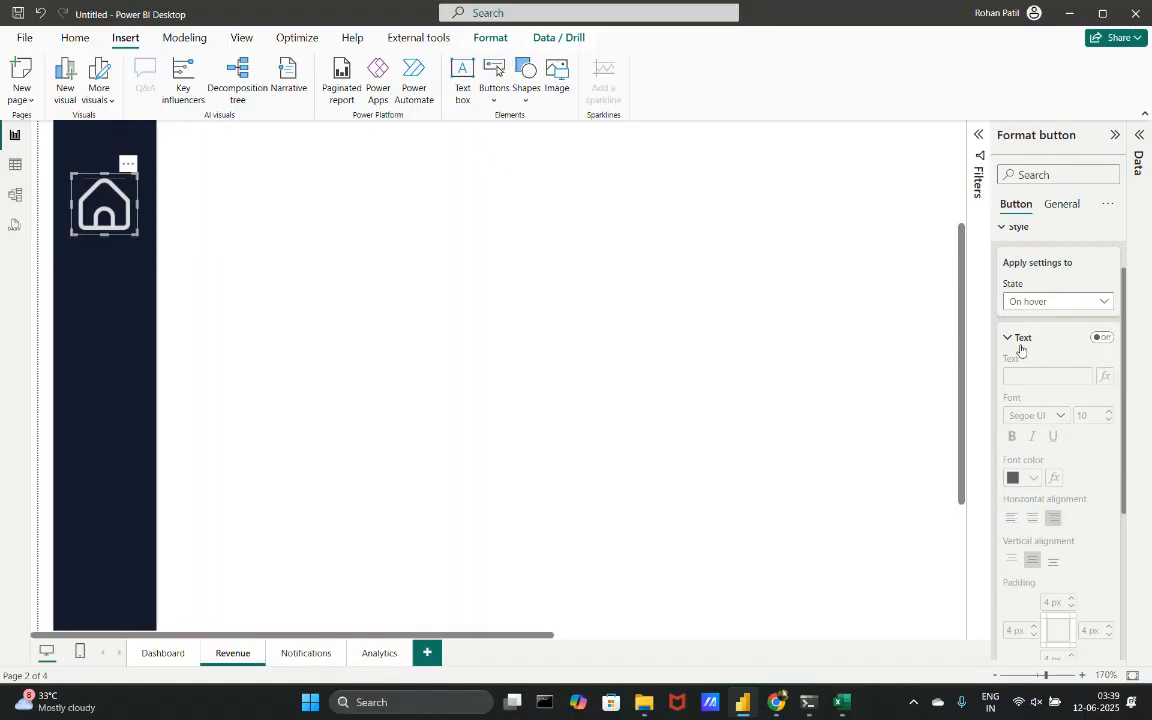
{"action": "left_click", "coordinate": [1020, 348]}
{"action": "left_click", "coordinate": [1035, 441]}
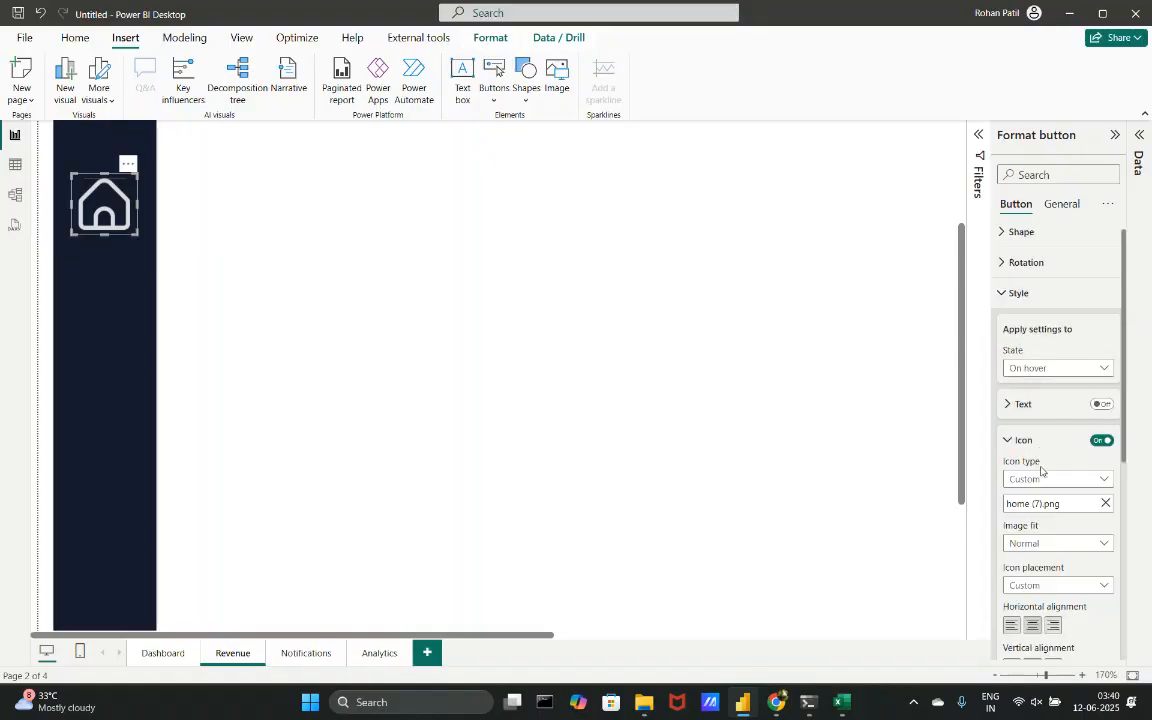
{"action": "left_click", "coordinate": [1105, 505]}
{"action": "left_click", "coordinate": [1105, 504]}
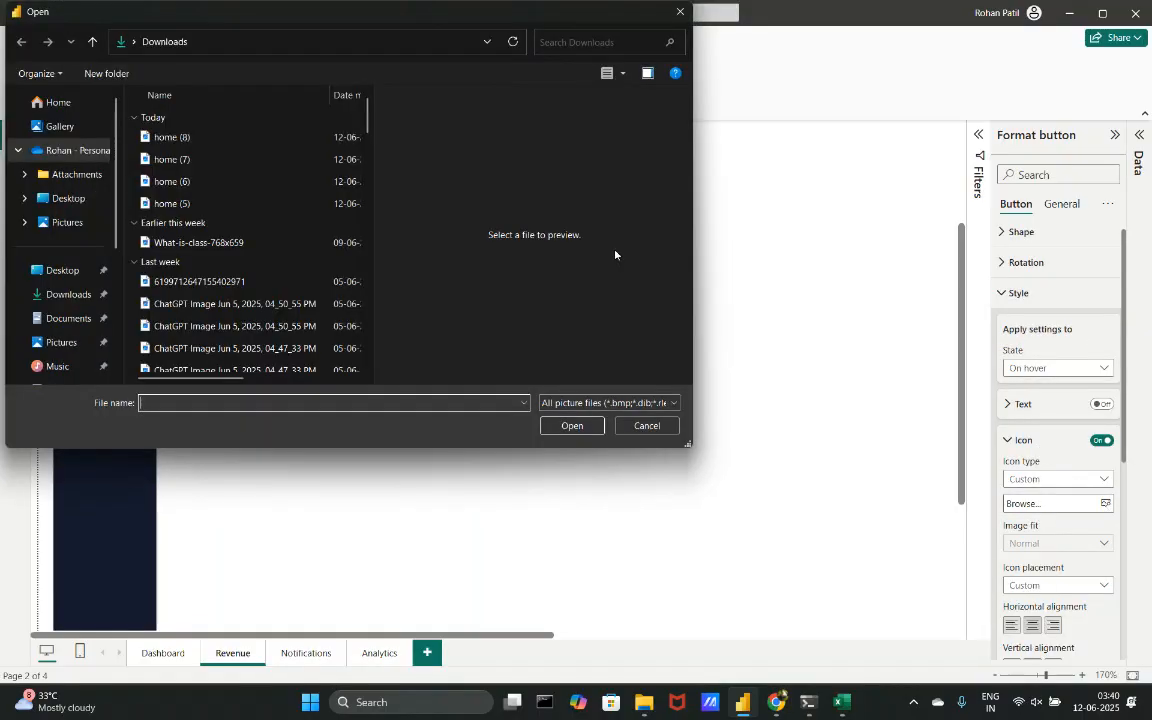
{"action": "left_click", "coordinate": [216, 135]}
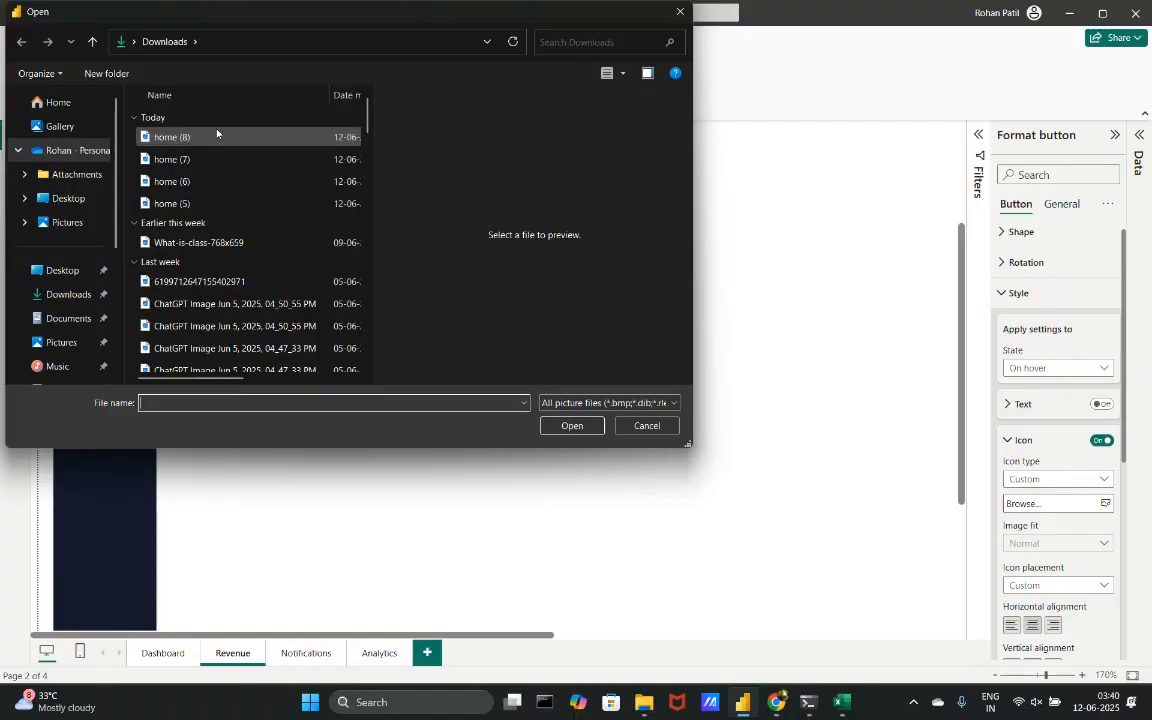
{"action": "left_click", "coordinate": [586, 428]}
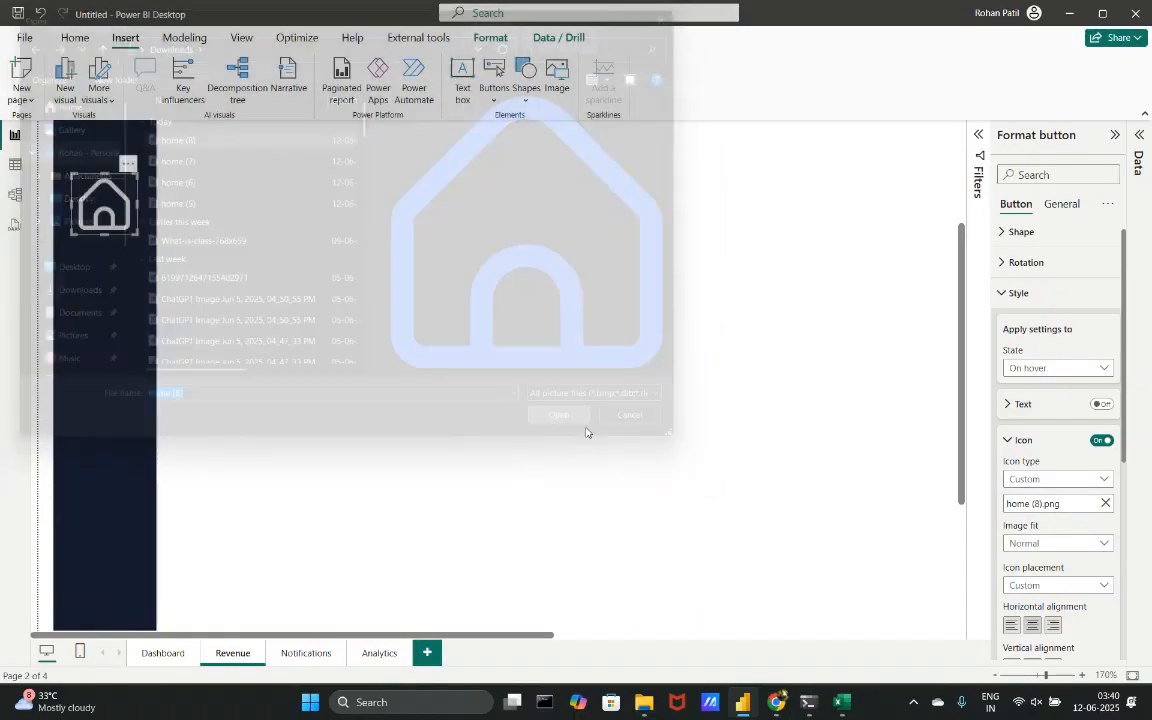
{"action": "left_click", "coordinate": [586, 431]}
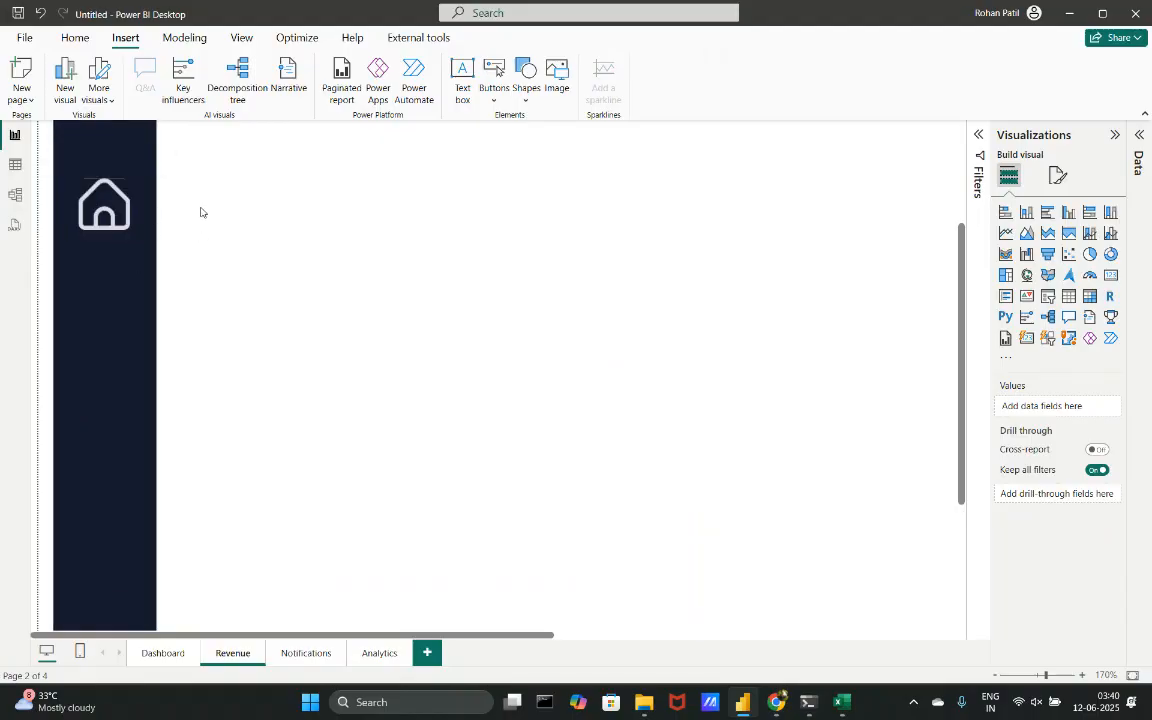
{"action": "left_click", "coordinate": [124, 209]}
{"action": "left_click", "coordinate": [234, 293]}
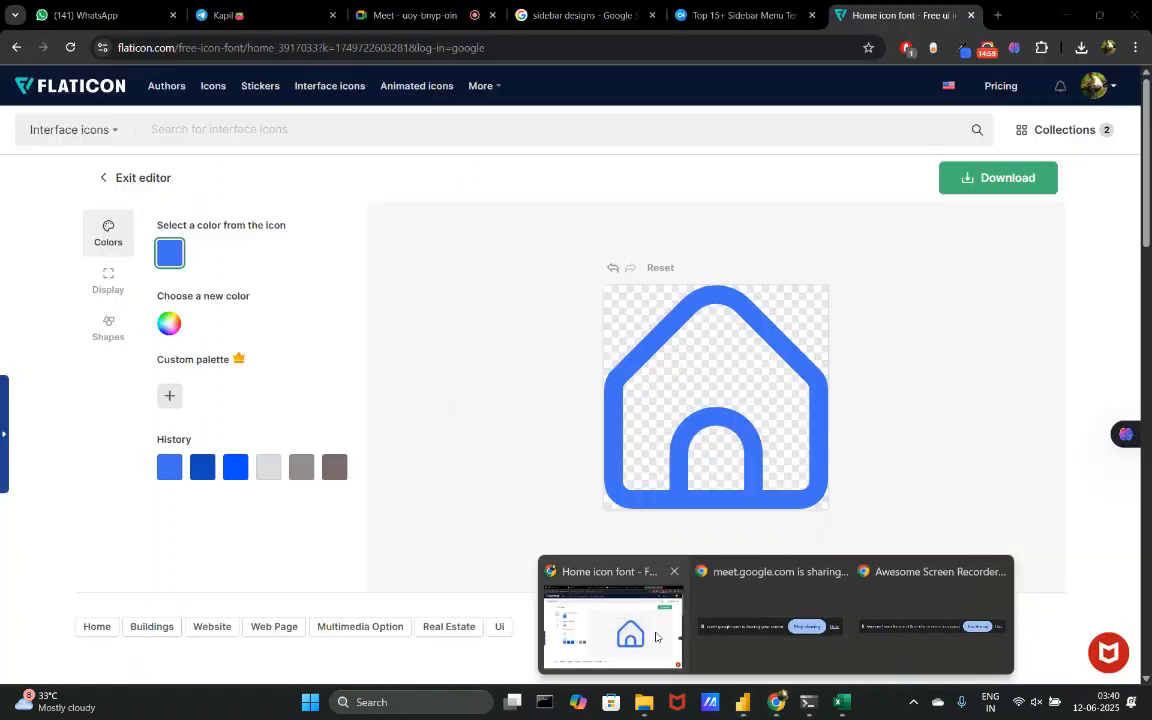
- Switch to Flaticon in Chrome, search the interface icons for "revenue" and look through the results
{"action": "left_click", "coordinate": [585, 615]}
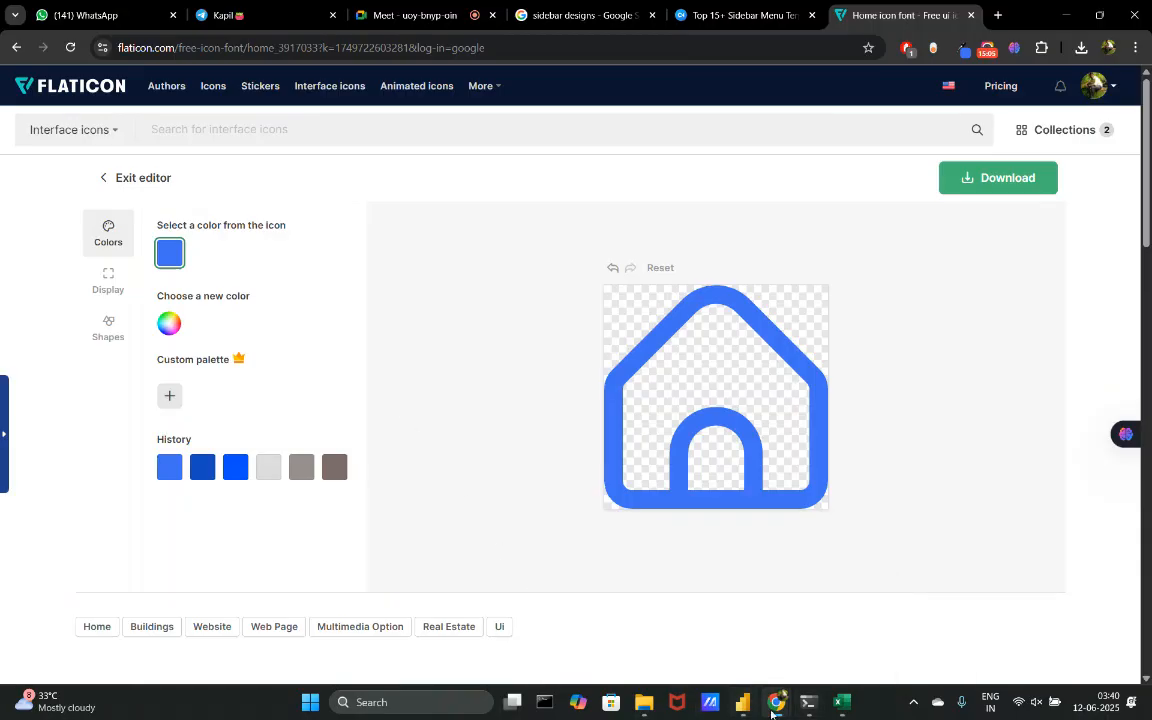
{"action": "mouse_move", "coordinate": [776, 700]}
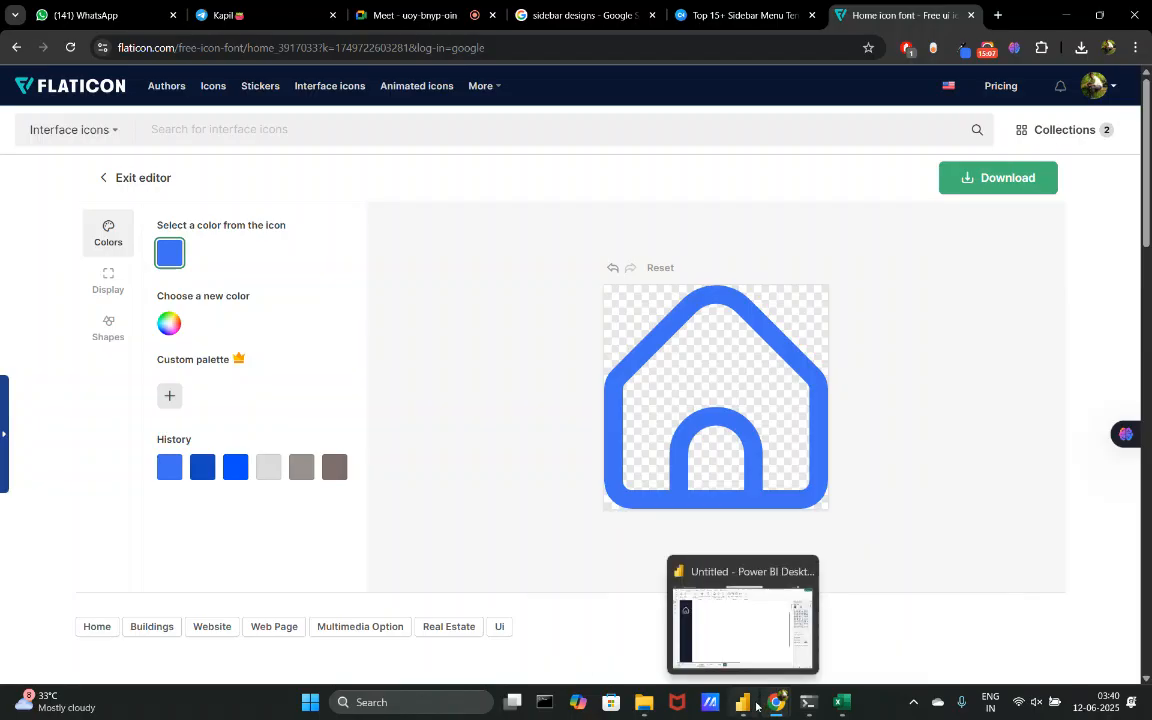
{"action": "left_click", "coordinate": [712, 626]}
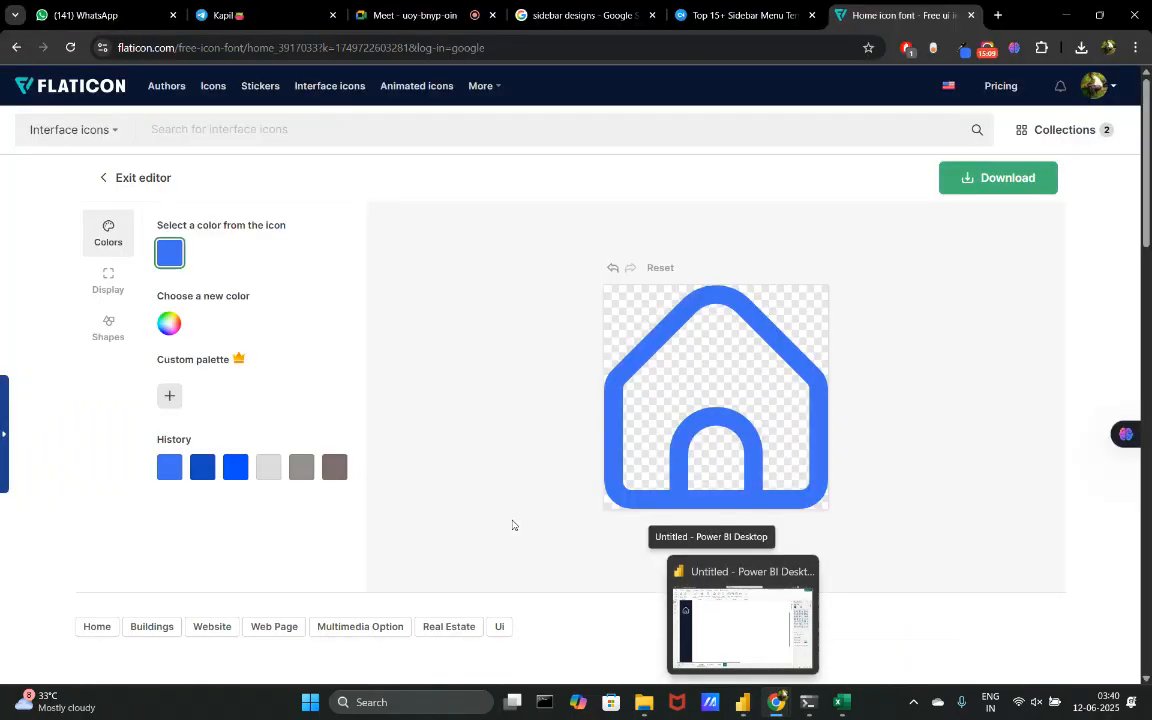
{"action": "left_click", "coordinate": [176, 133]}
{"action": "type", "text": "revenue"}
{"action": "key", "text": "Return"}
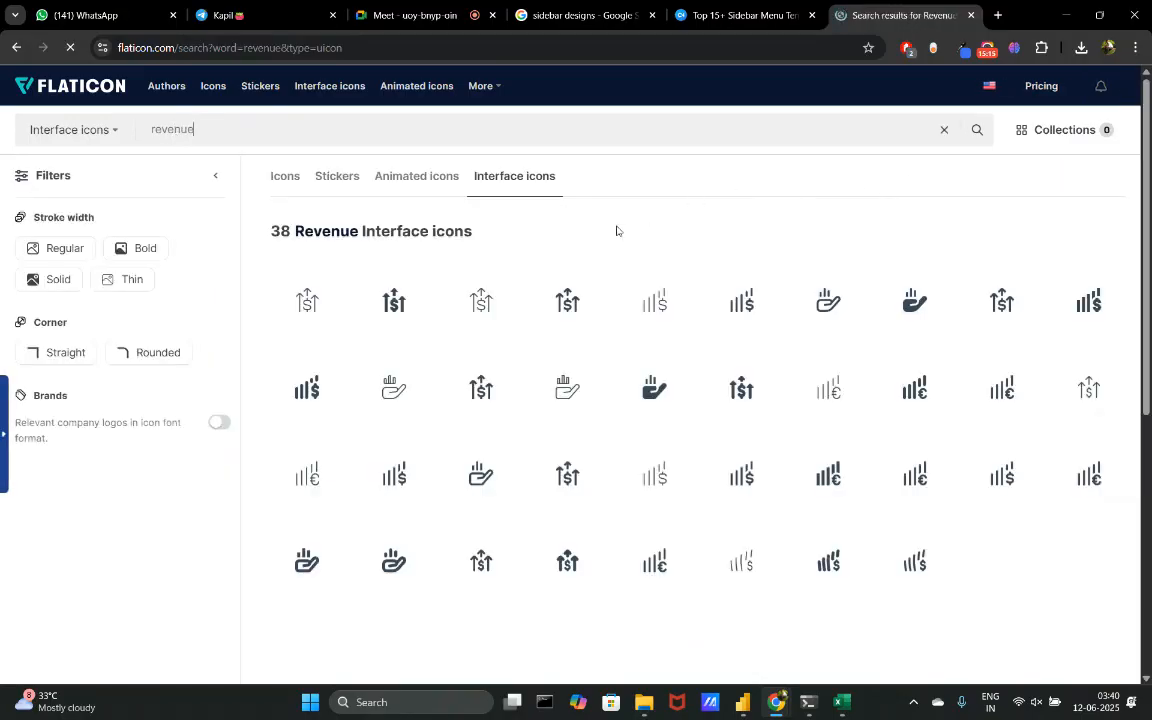
{"action": "scroll", "coordinate": [278, 507], "scroll_direction": "down", "scroll_amount": 1}
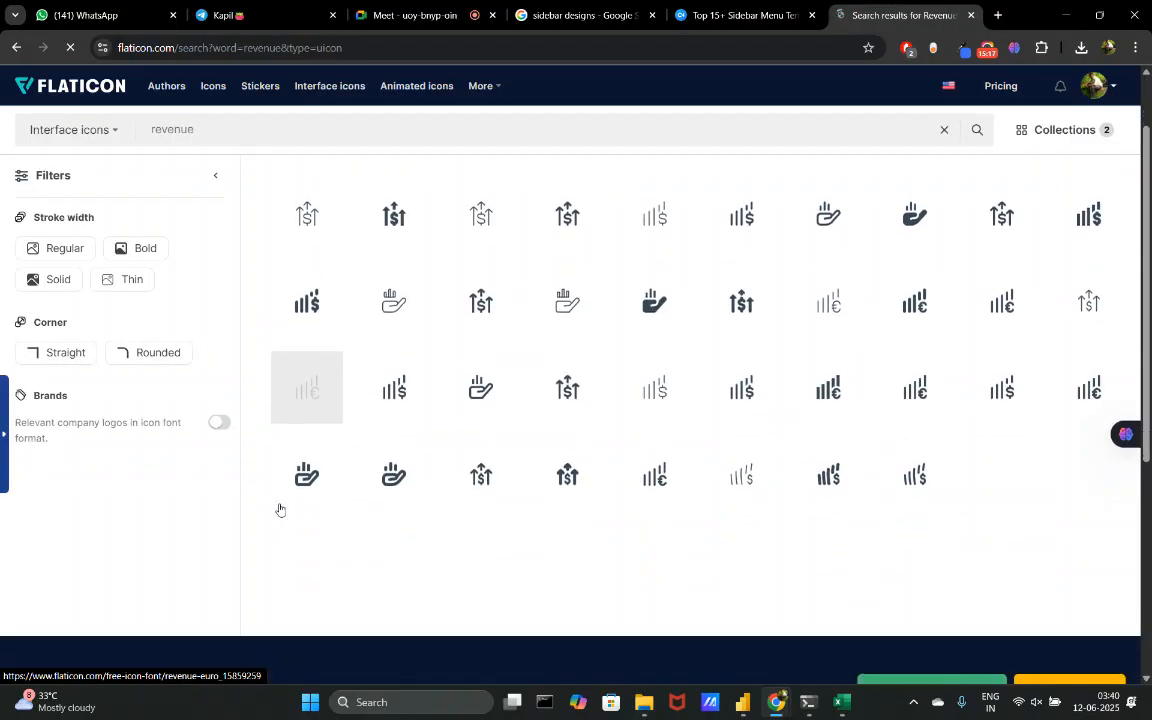
{"action": "scroll", "coordinate": [595, 470], "scroll_direction": "up", "scroll_amount": 1}
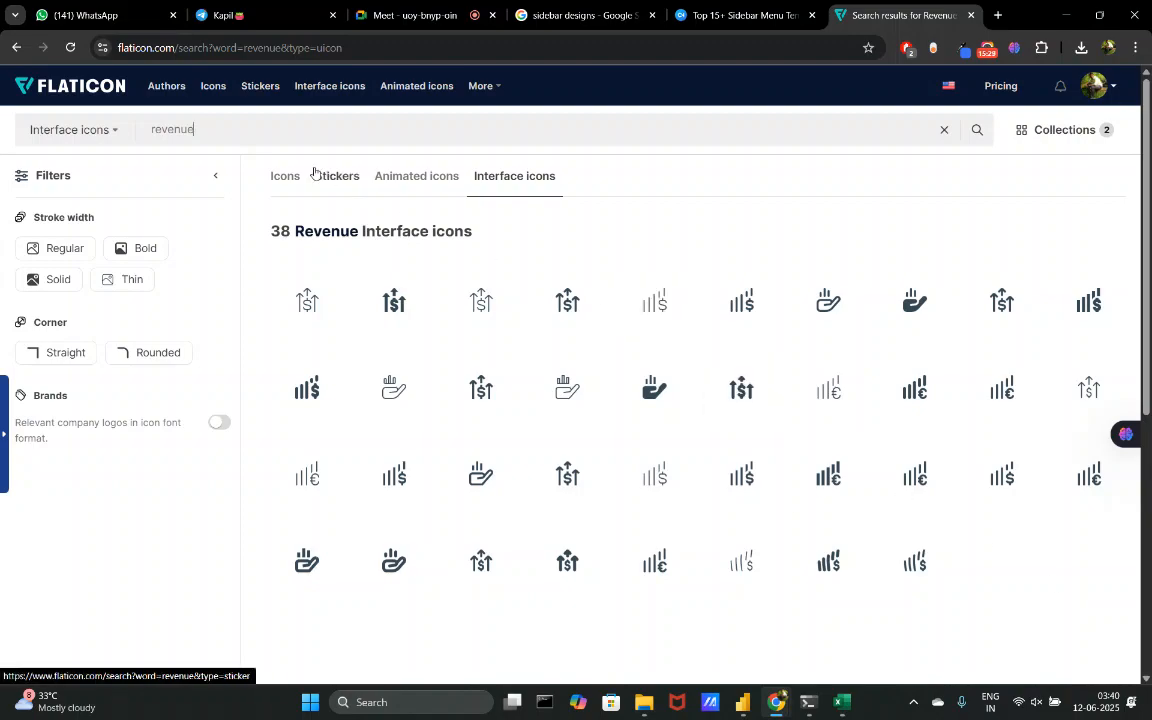
- Search Flaticon's interface icons for "money" instead and browse the results for a suitable Revenue icon
{"action": "double_click", "coordinate": [262, 133]}
{"action": "type", "text": "m"}
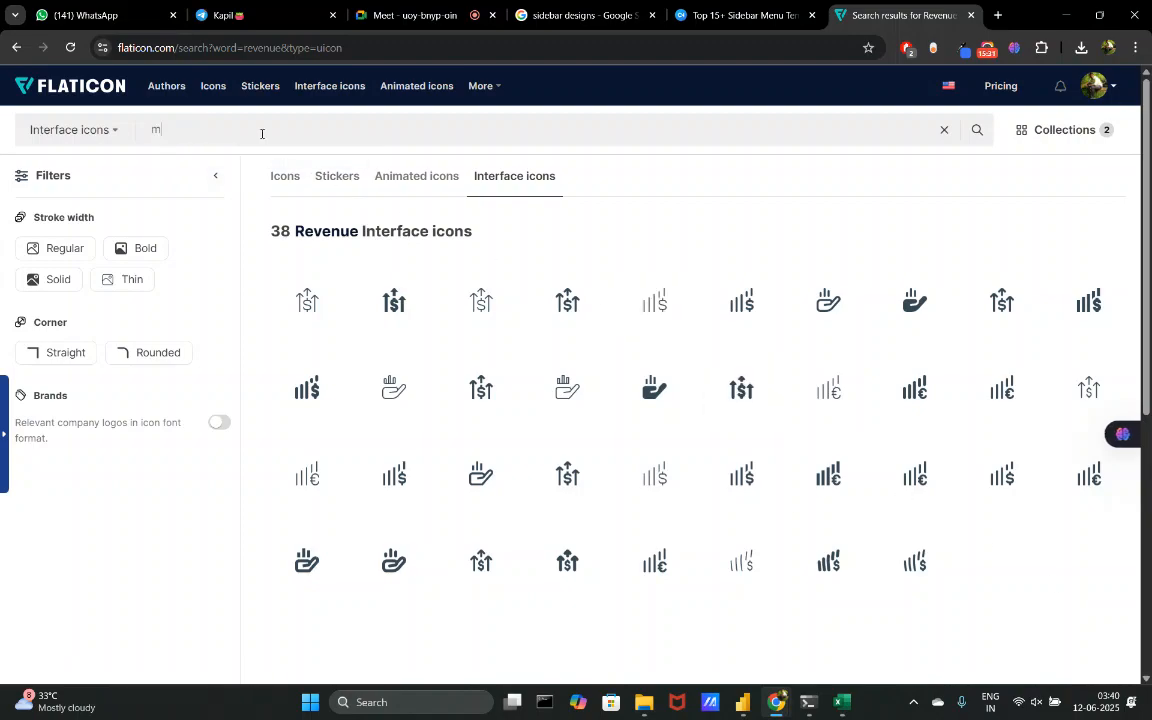
{"action": "type", "text": "oney"}
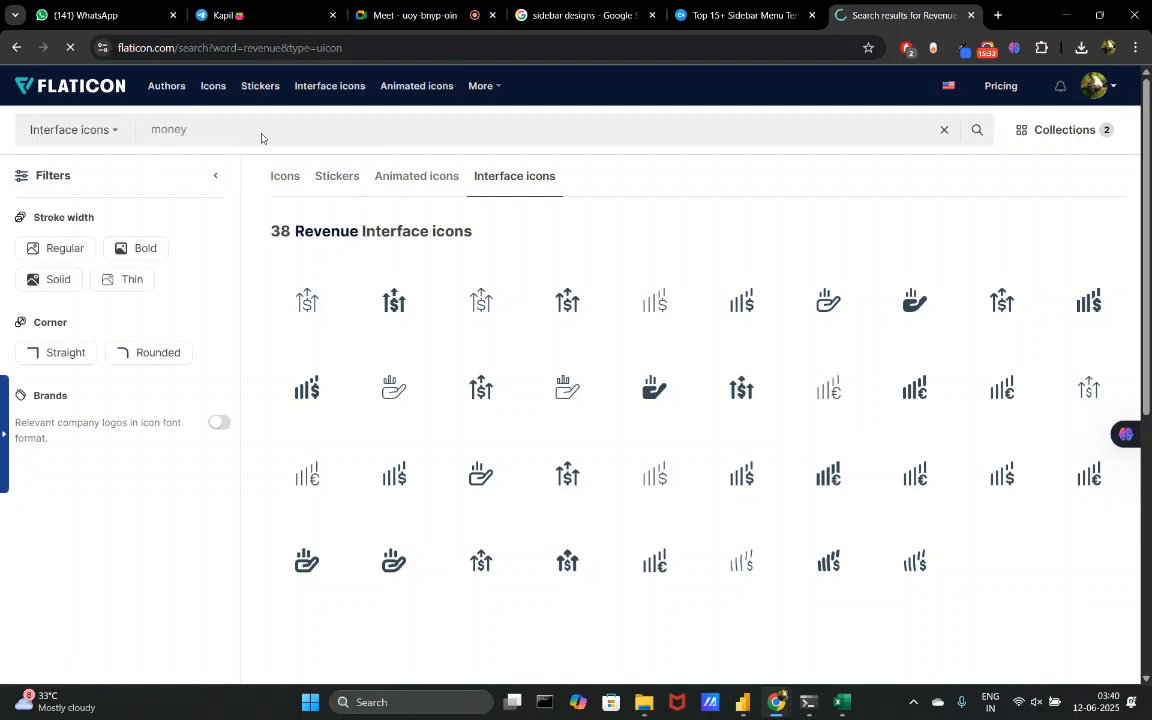
{"action": "key", "text": "Return"}
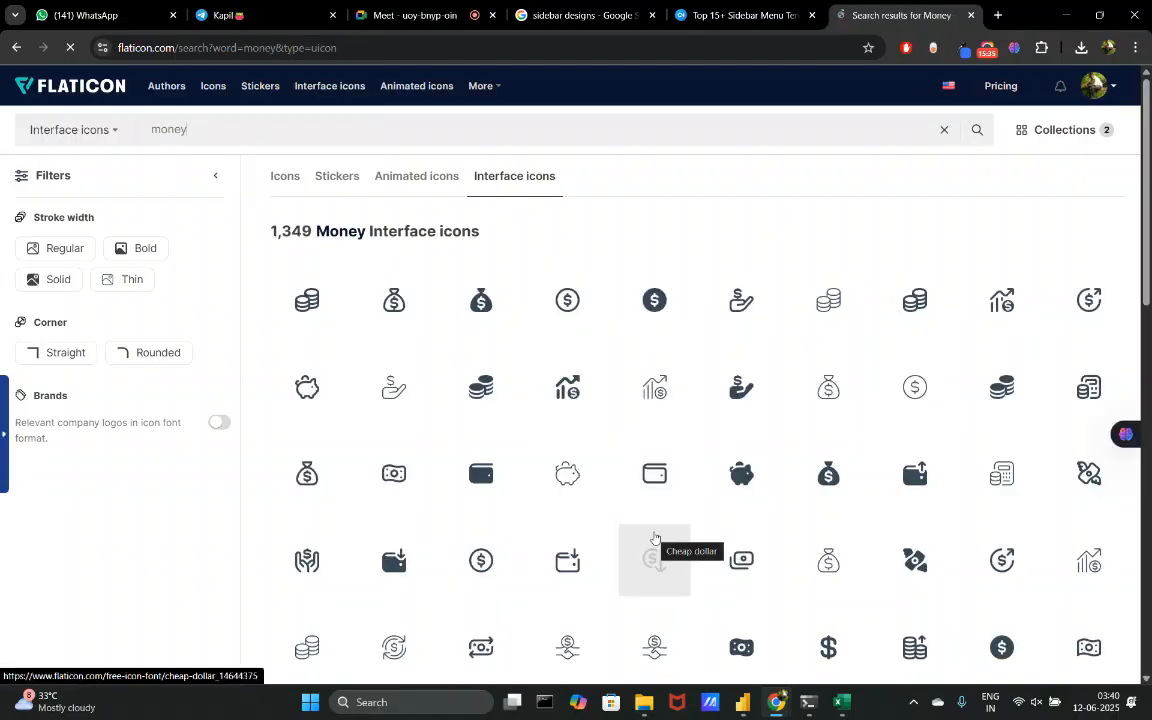
{"action": "scroll", "coordinate": [676, 476], "scroll_direction": "down", "scroll_amount": 2}
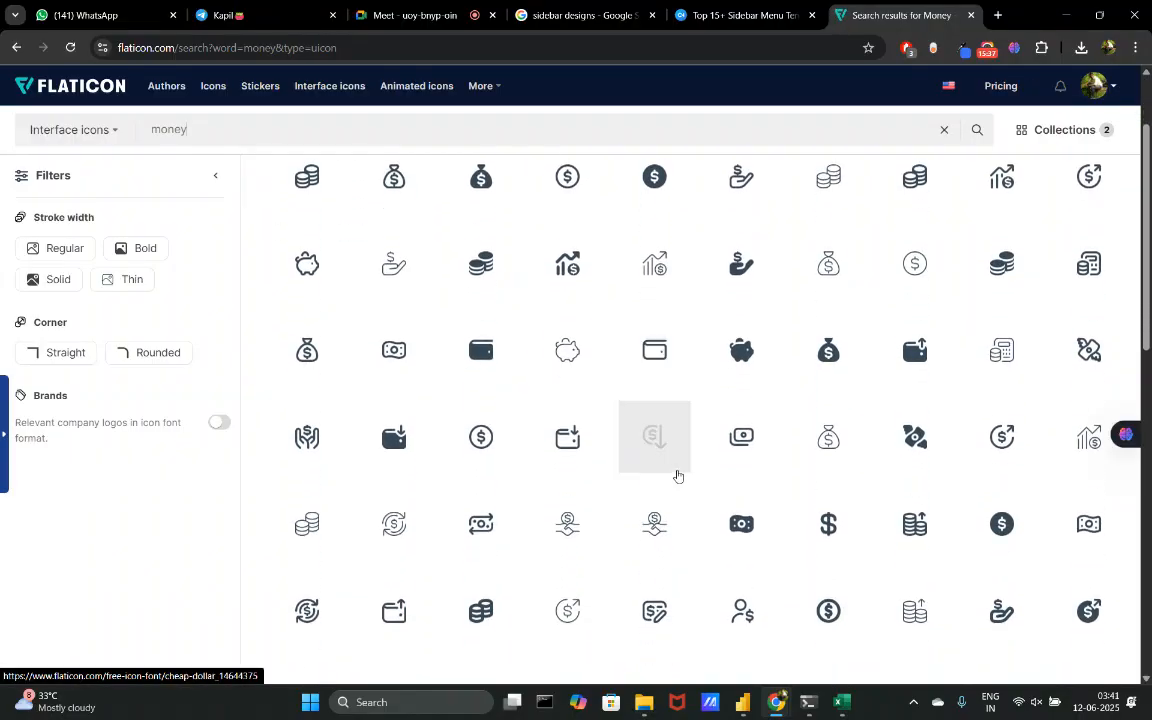
- Find the chart-mixed-up-circle-dollar icon in the money results and open its rounded solid variant in the icon editor
{"action": "scroll", "coordinate": [677, 476], "scroll_direction": "down", "scroll_amount": 1}
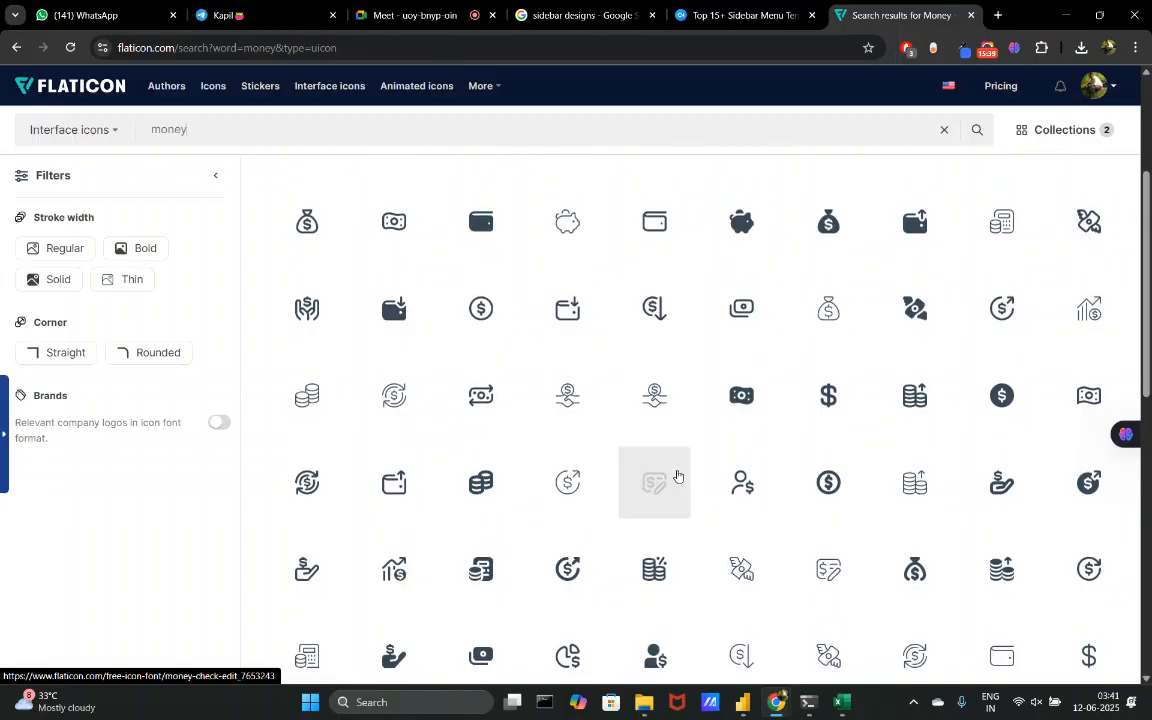
{"action": "scroll", "coordinate": [677, 476], "scroll_direction": "down", "scroll_amount": 2}
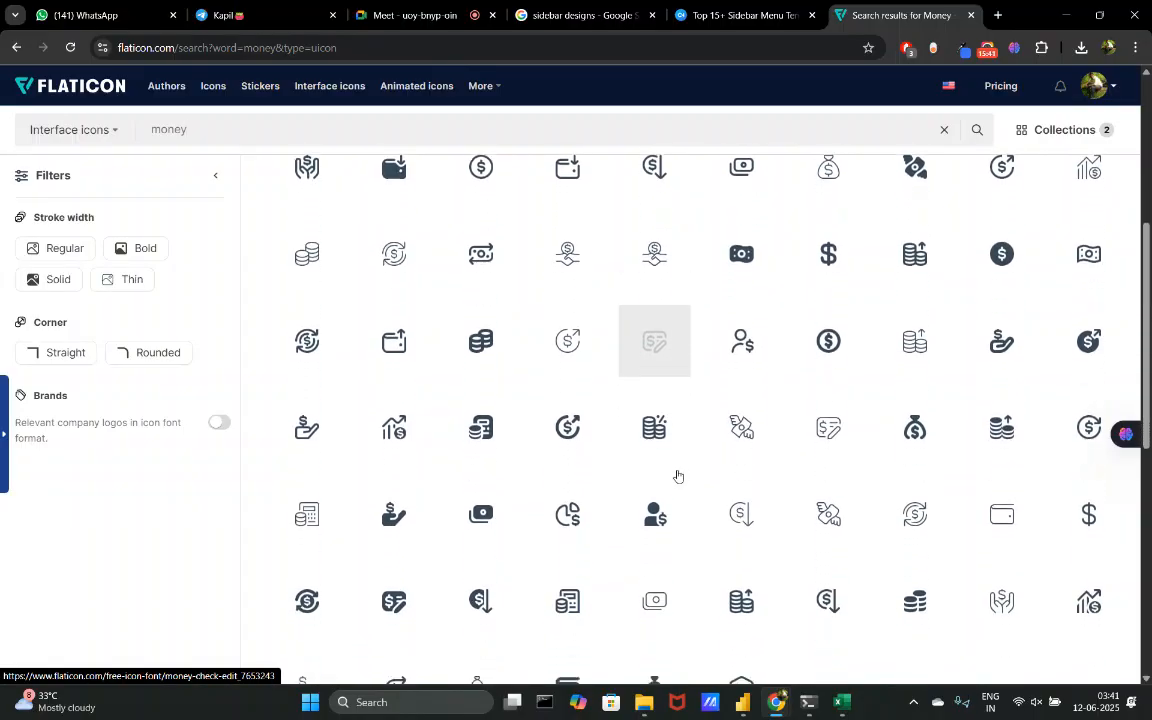
{"action": "scroll", "coordinate": [777, 630], "scroll_direction": "down", "scroll_amount": 2}
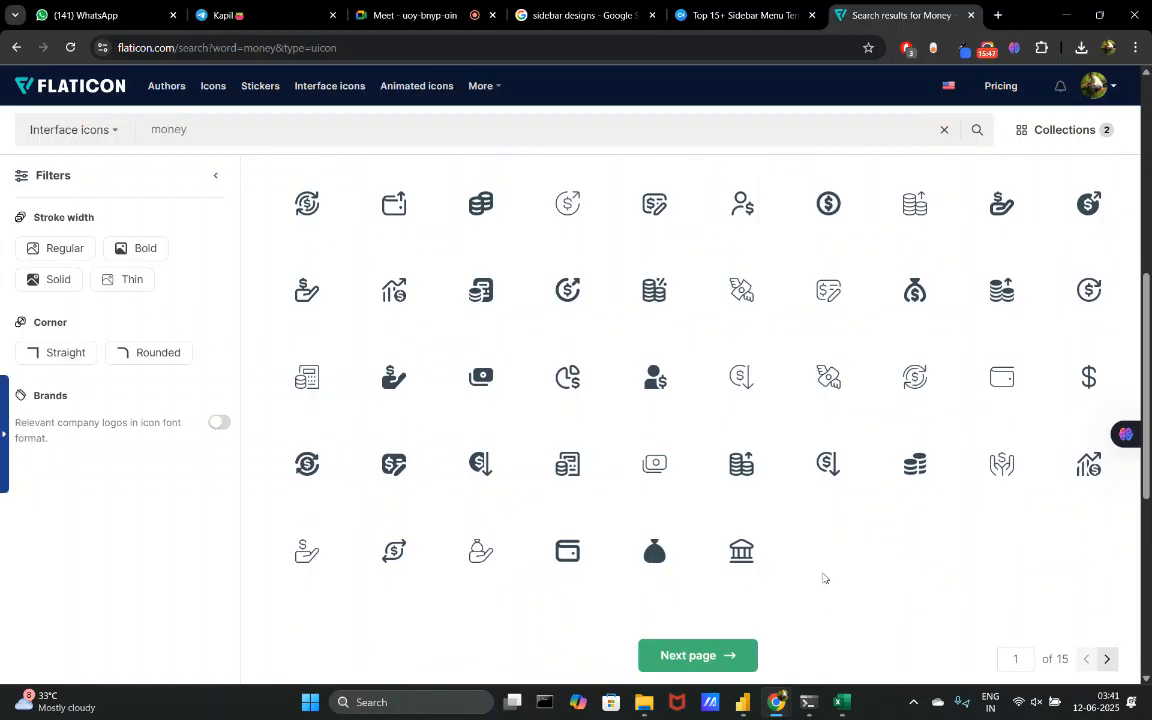
{"action": "scroll", "coordinate": [824, 578], "scroll_direction": "up", "scroll_amount": 1}
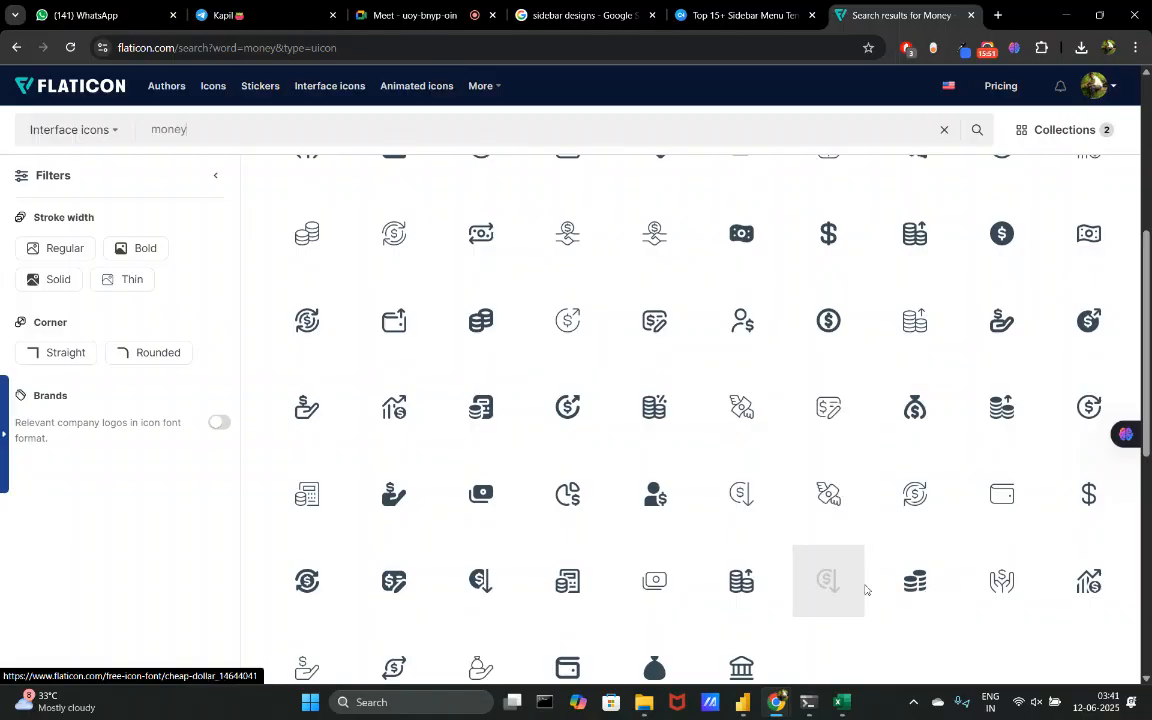
{"action": "scroll", "coordinate": [665, 676], "scroll_direction": "down", "scroll_amount": 1}
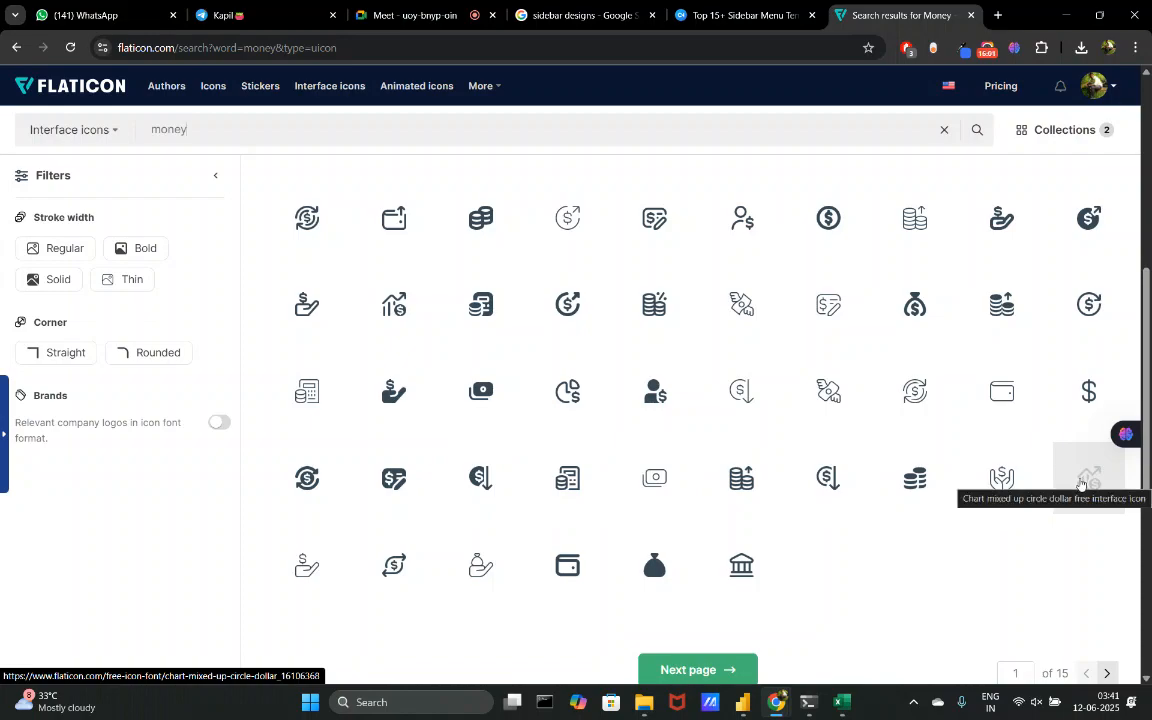
{"action": "left_click", "coordinate": [1089, 490]}
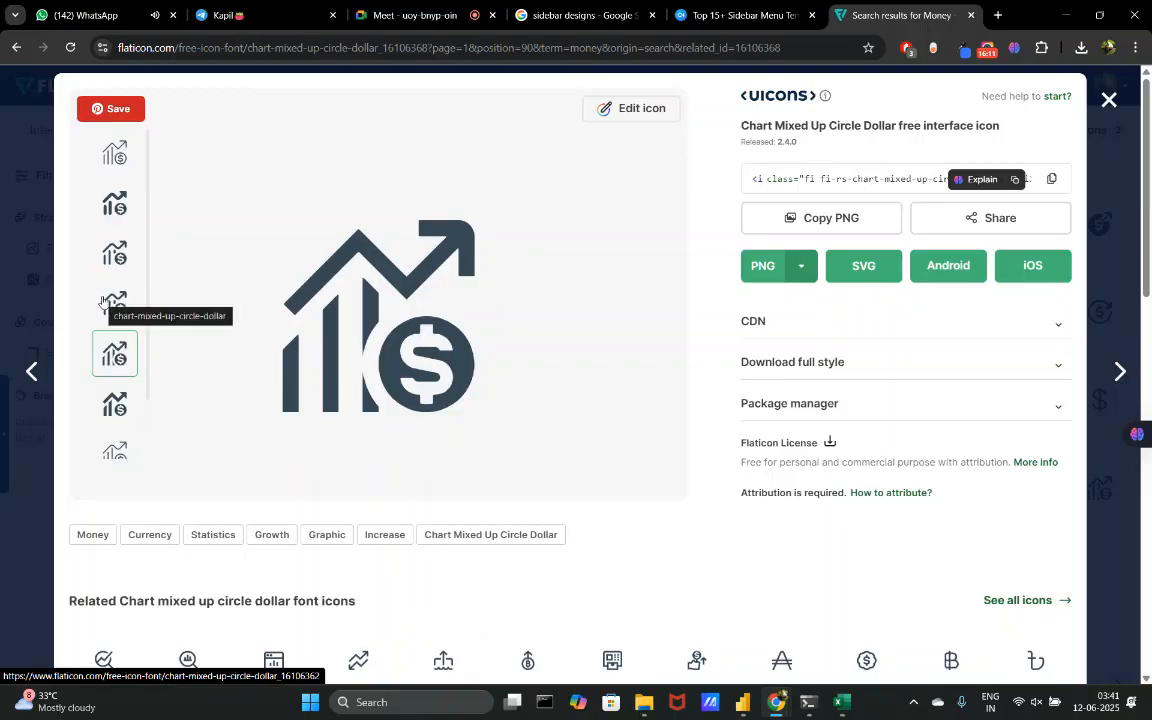
{"action": "left_click", "coordinate": [103, 301]}
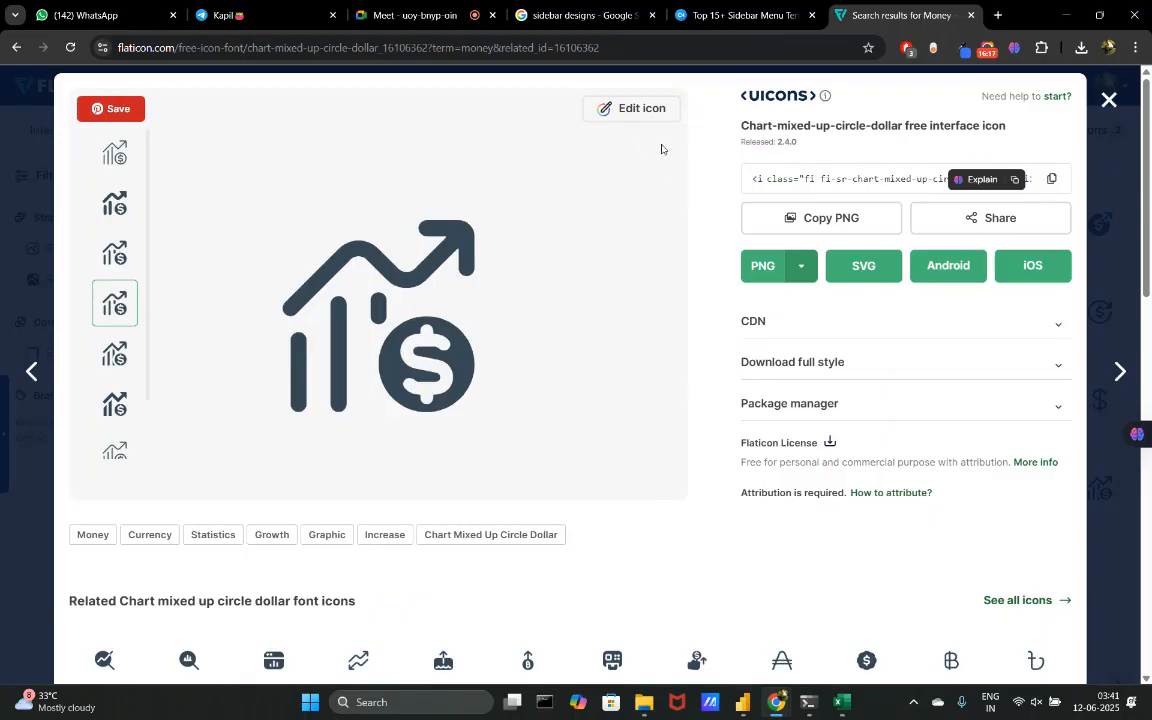
{"action": "left_click", "coordinate": [630, 112]}
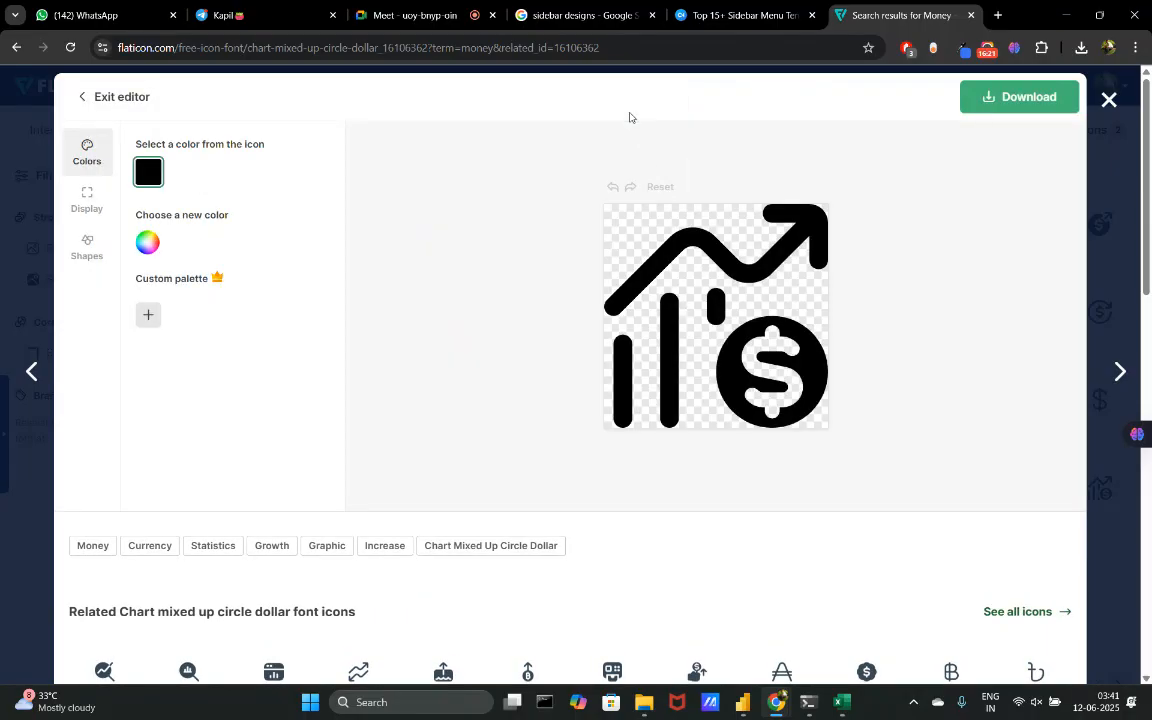
- Switch to the Google Meet call, admit the waiting participant and return to the Flaticon icon editor
{"action": "left_click", "coordinate": [412, 15]}
{"action": "left_click", "coordinate": [1043, 599]}
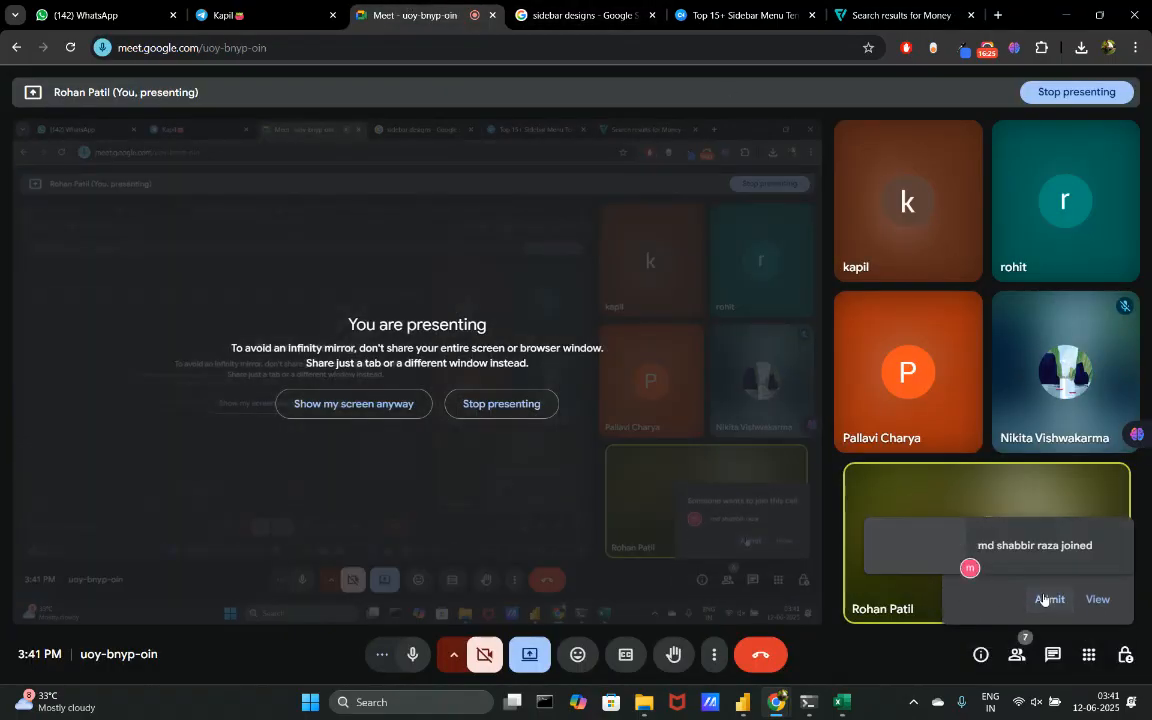
{"action": "left_click", "coordinate": [883, 5]}
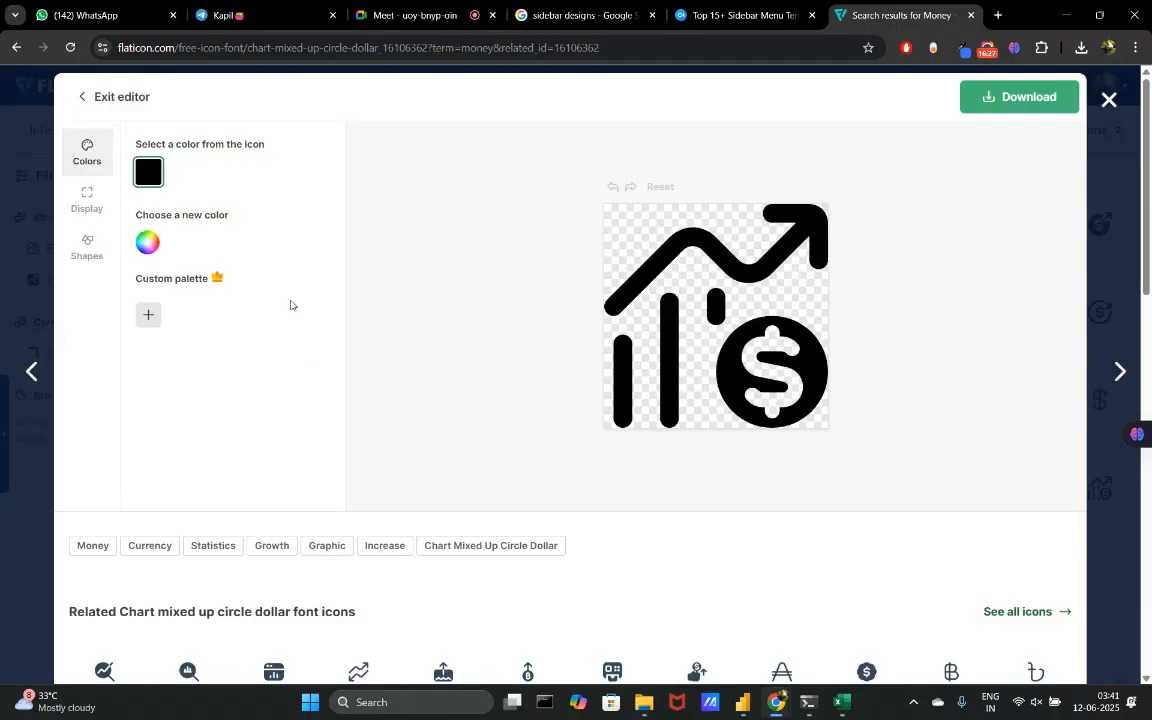
- Recolor the chart-and-dollar icon white and download it as a 512px PNG
{"action": "left_click", "coordinate": [148, 247]}
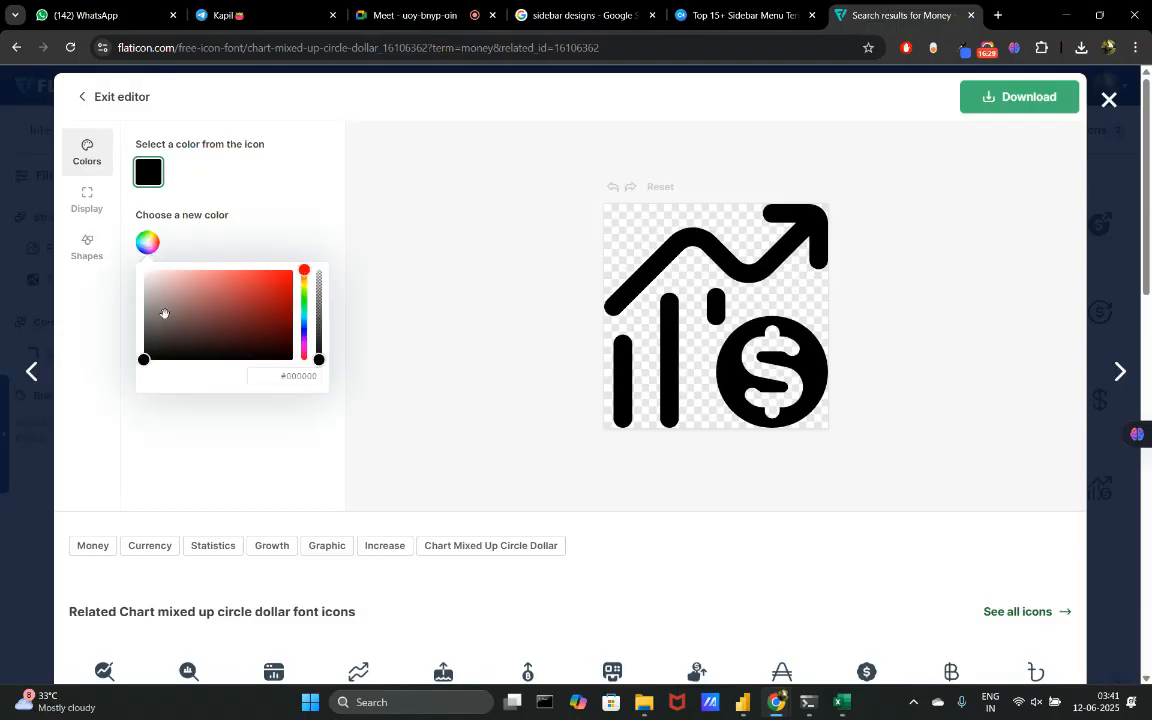
{"action": "left_click", "coordinate": [145, 271]}
{"action": "left_click", "coordinate": [988, 97]}
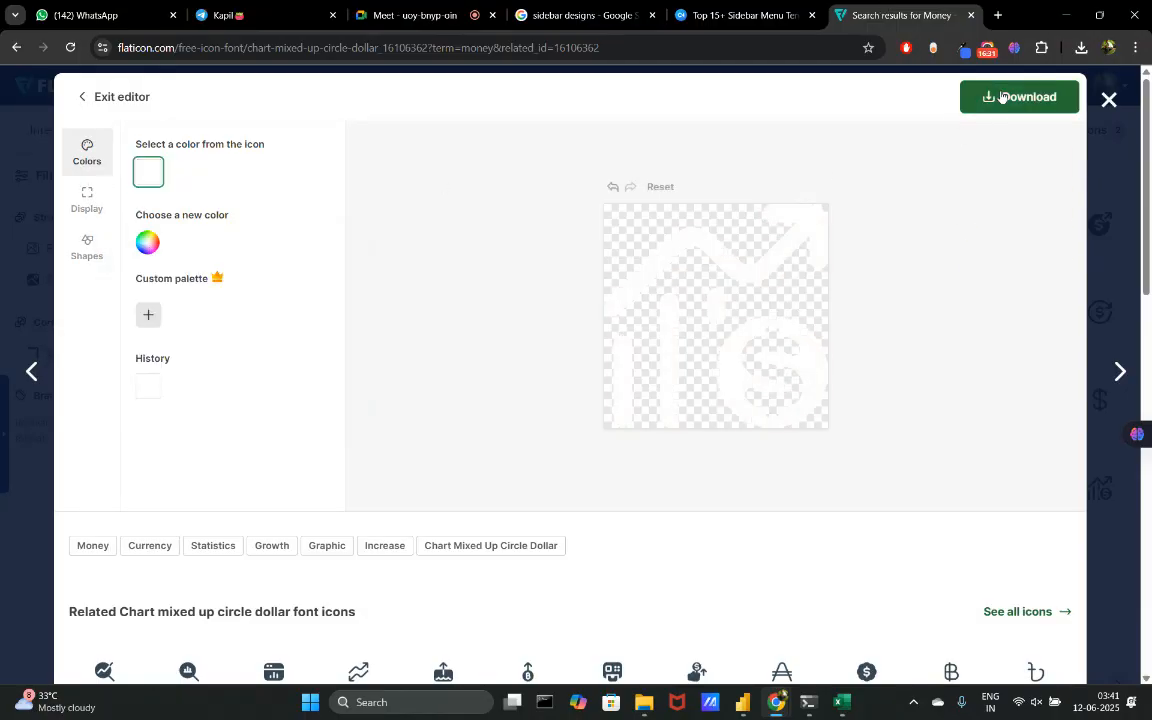
{"action": "left_click", "coordinate": [1012, 141]}
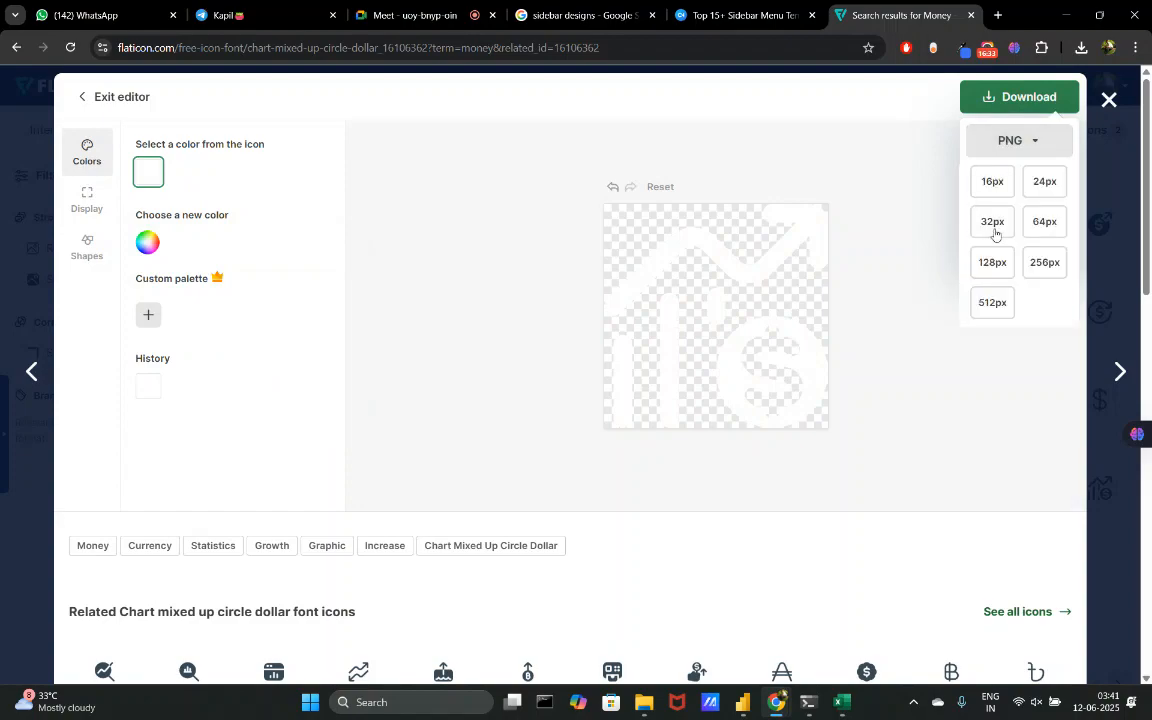
{"action": "left_click", "coordinate": [992, 302]}
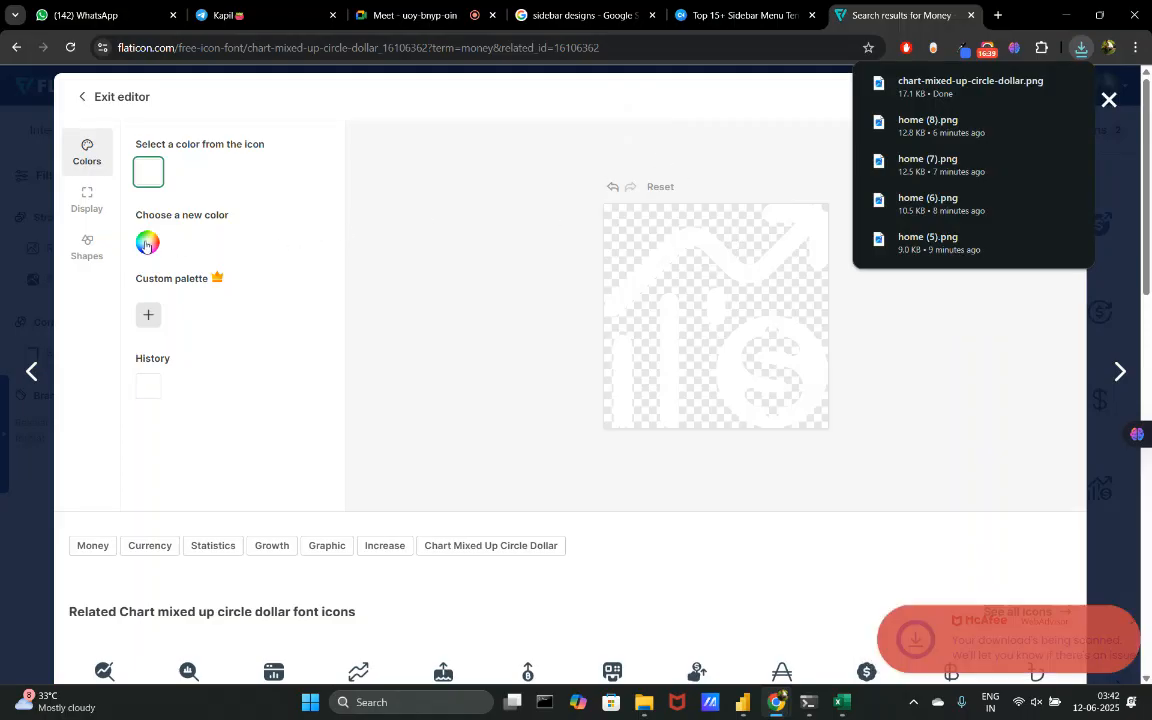
- Recolor the chart-and-dollar icon to light gray #dcdcdc and download it as a 512px PNG
{"action": "left_click", "coordinate": [147, 242]}
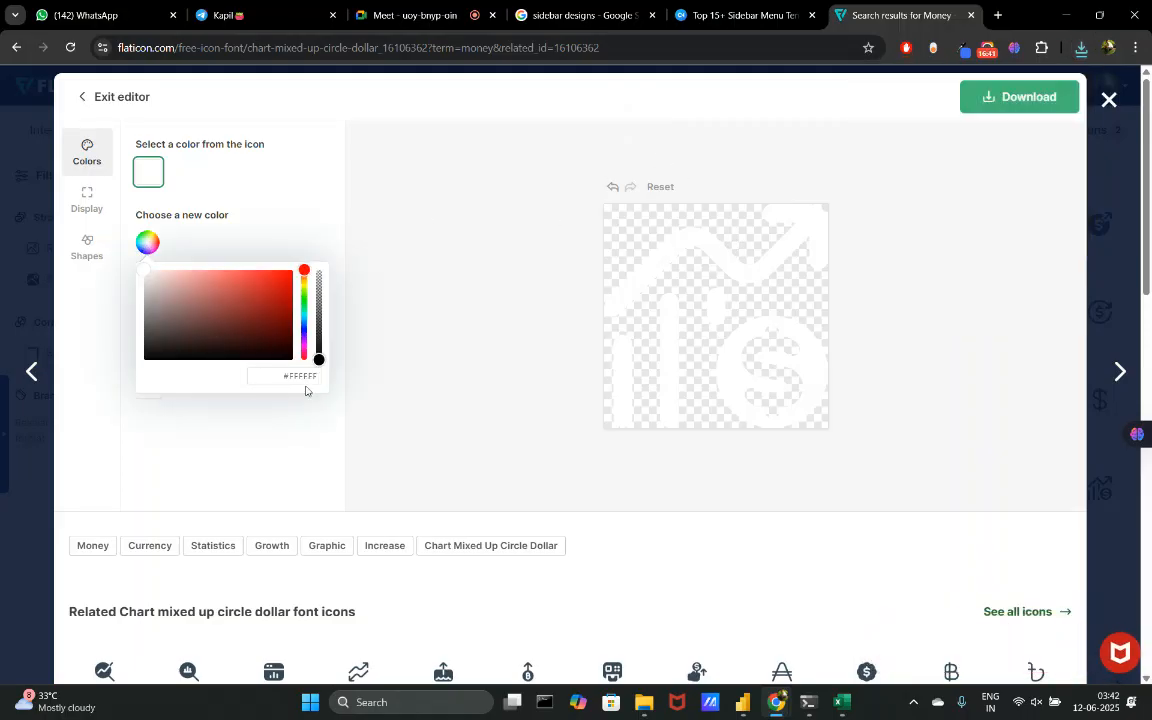
{"action": "double_click", "coordinate": [303, 377]}
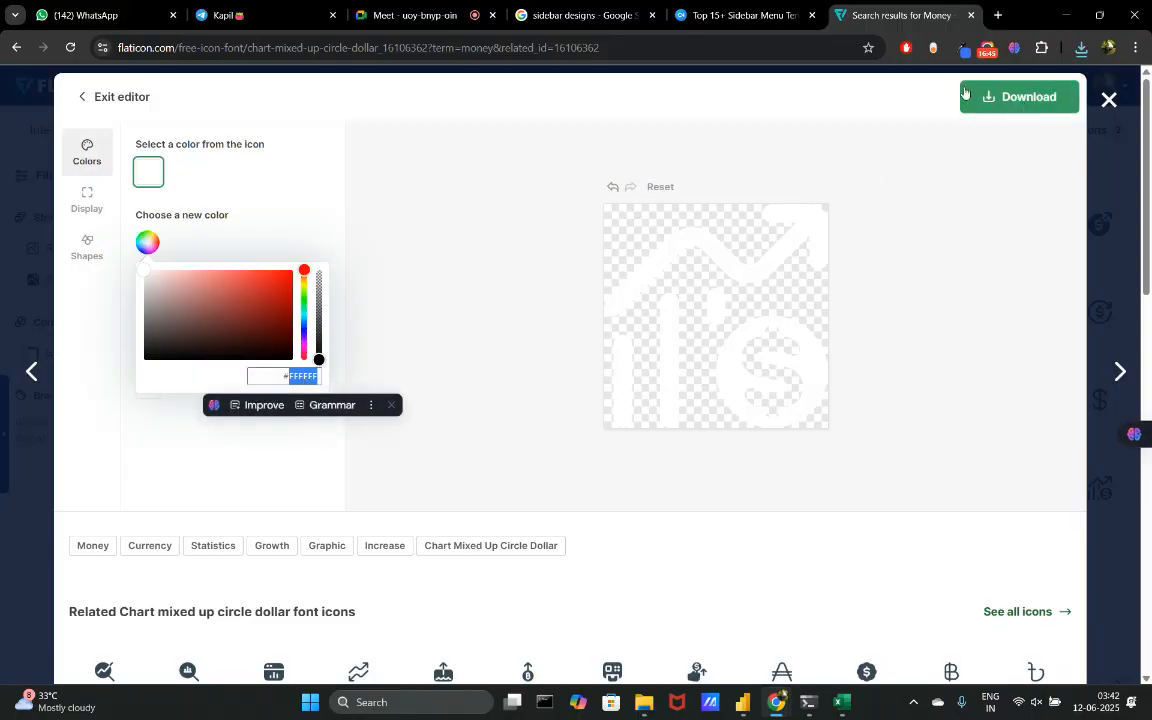
{"action": "type", "text": "c"}
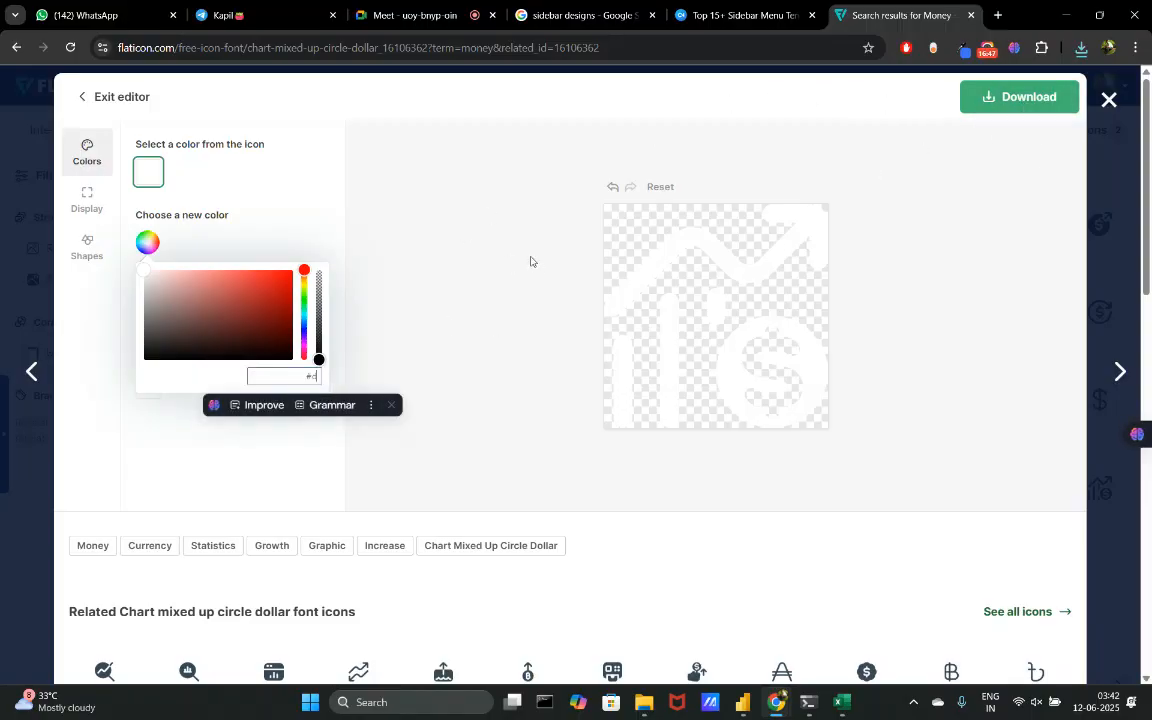
{"action": "type", "text": "cdcdc"}
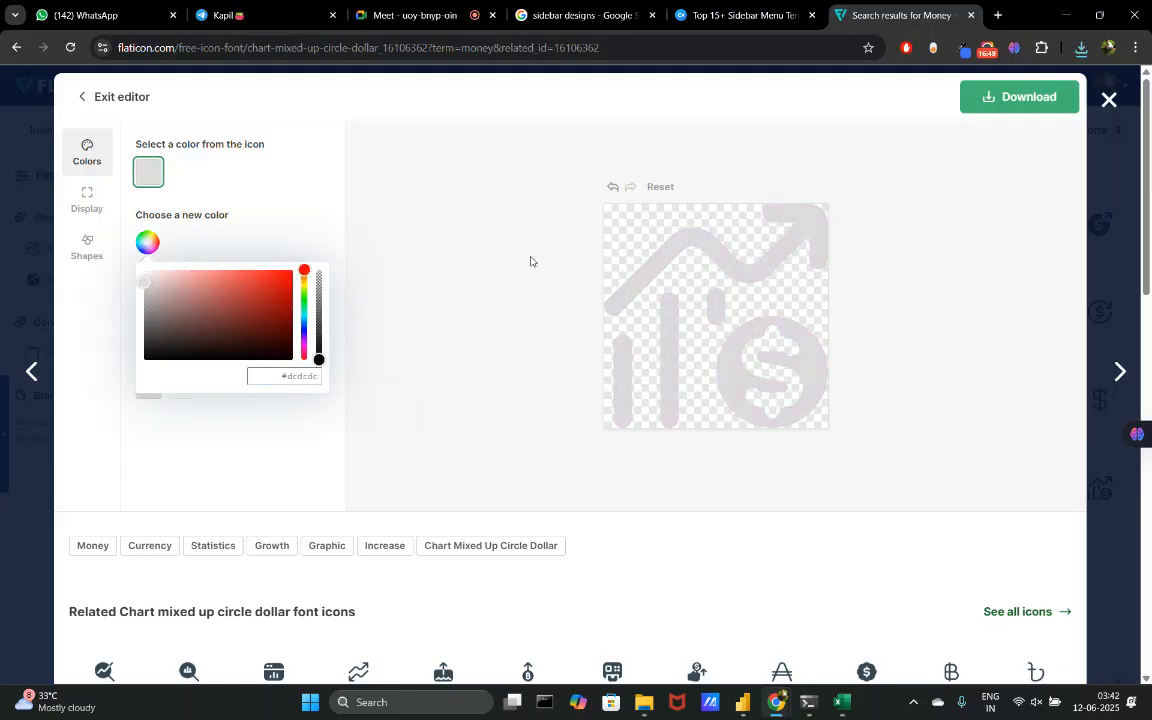
{"action": "left_click", "coordinate": [1033, 114]}
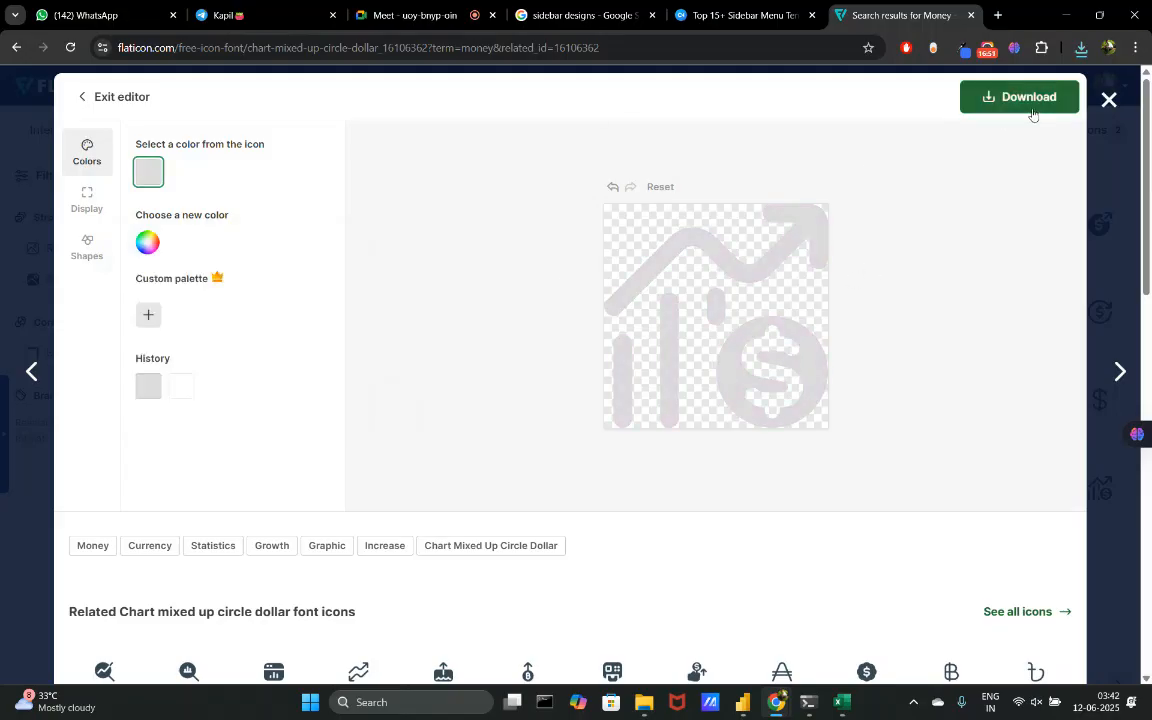
{"action": "left_click", "coordinate": [991, 160]}
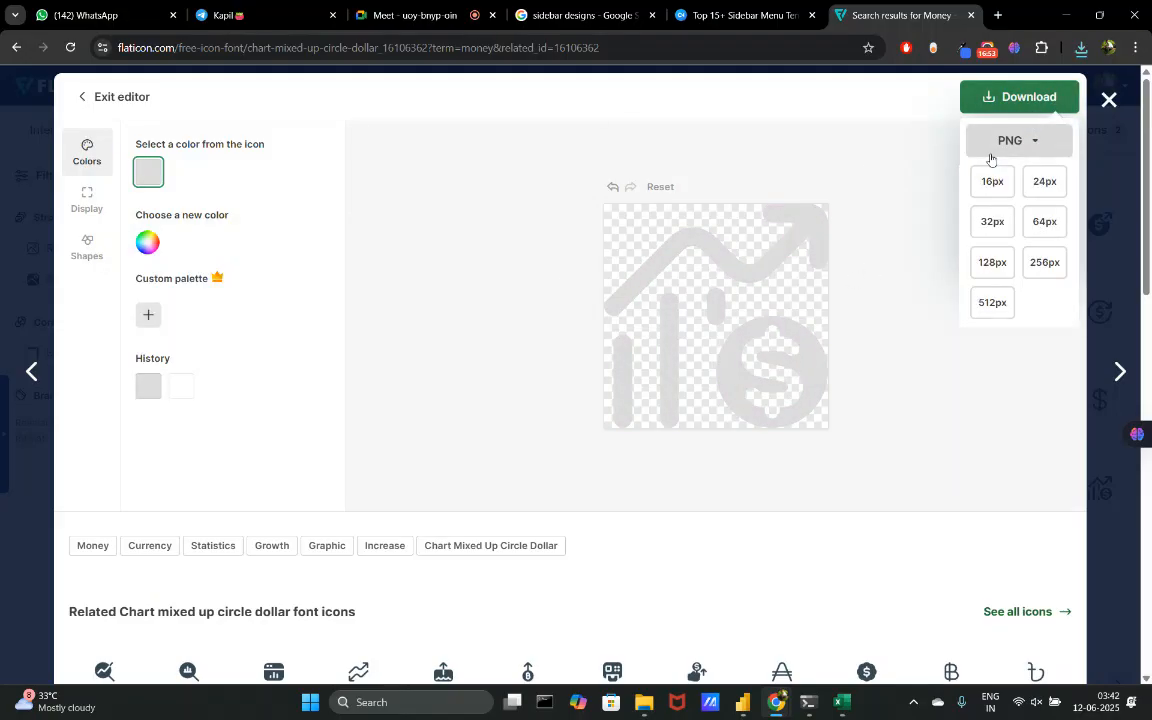
{"action": "left_click", "coordinate": [918, 301]}
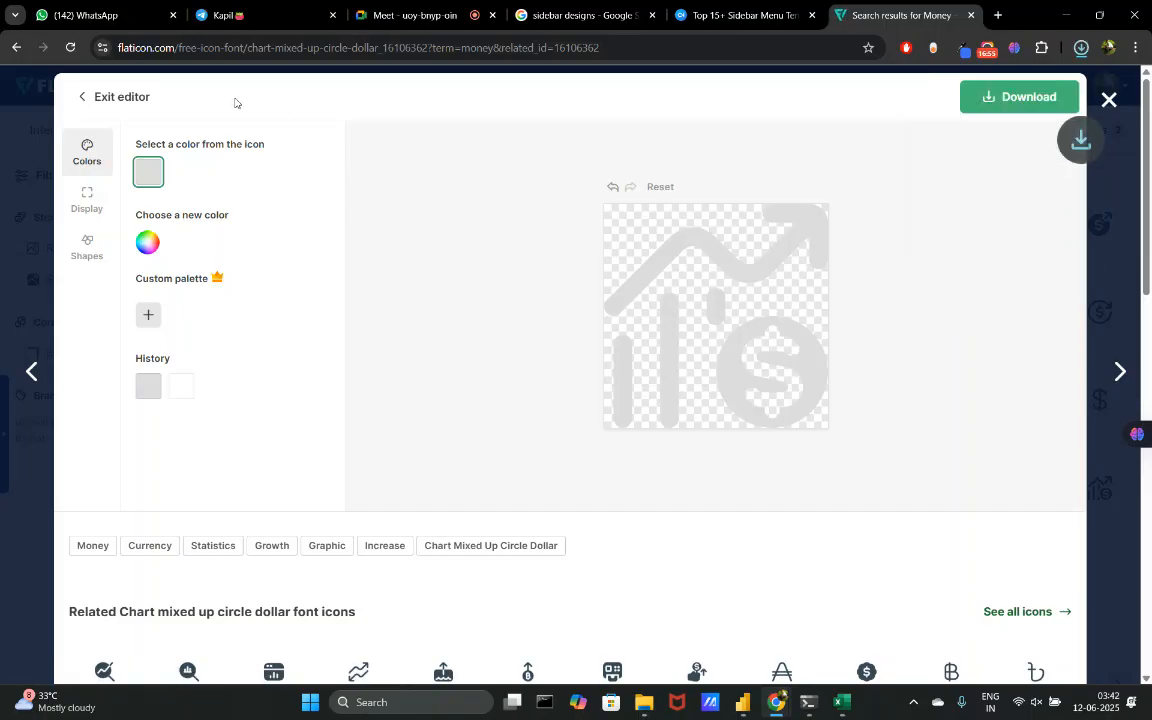
- Recolor the chart-and-dollar icon to blue 4070f4 and download it as a 512px PNG
{"action": "left_click", "coordinate": [148, 245]}
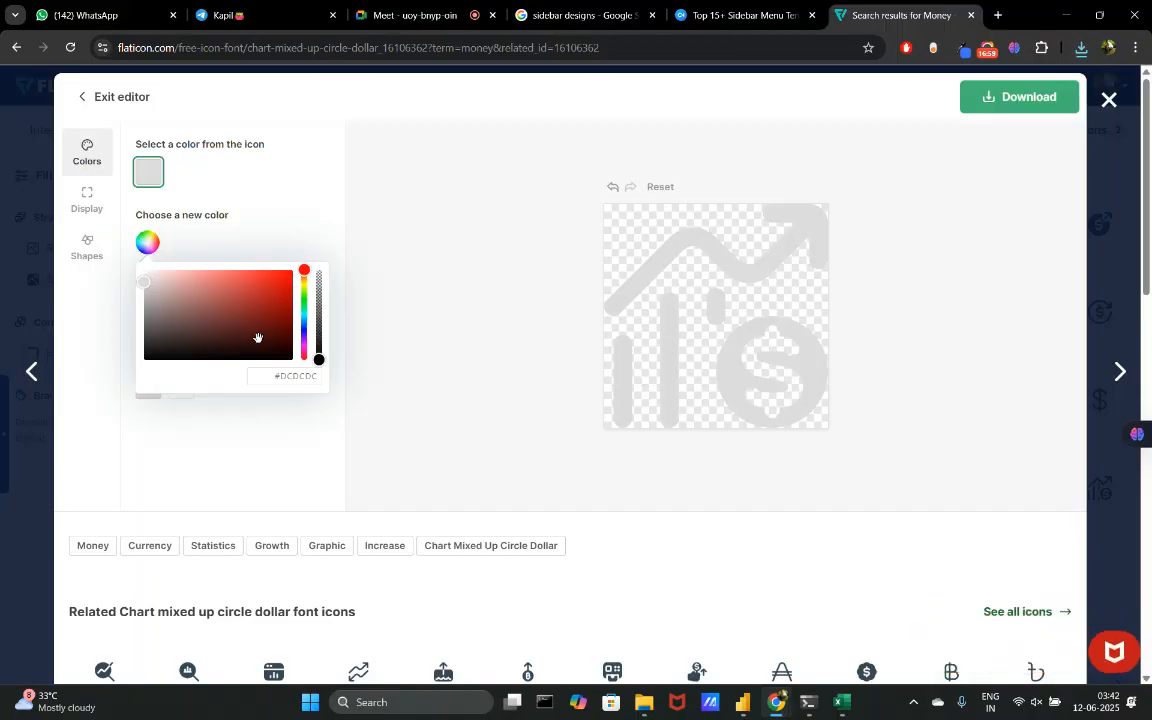
{"action": "left_click", "coordinate": [304, 376]}
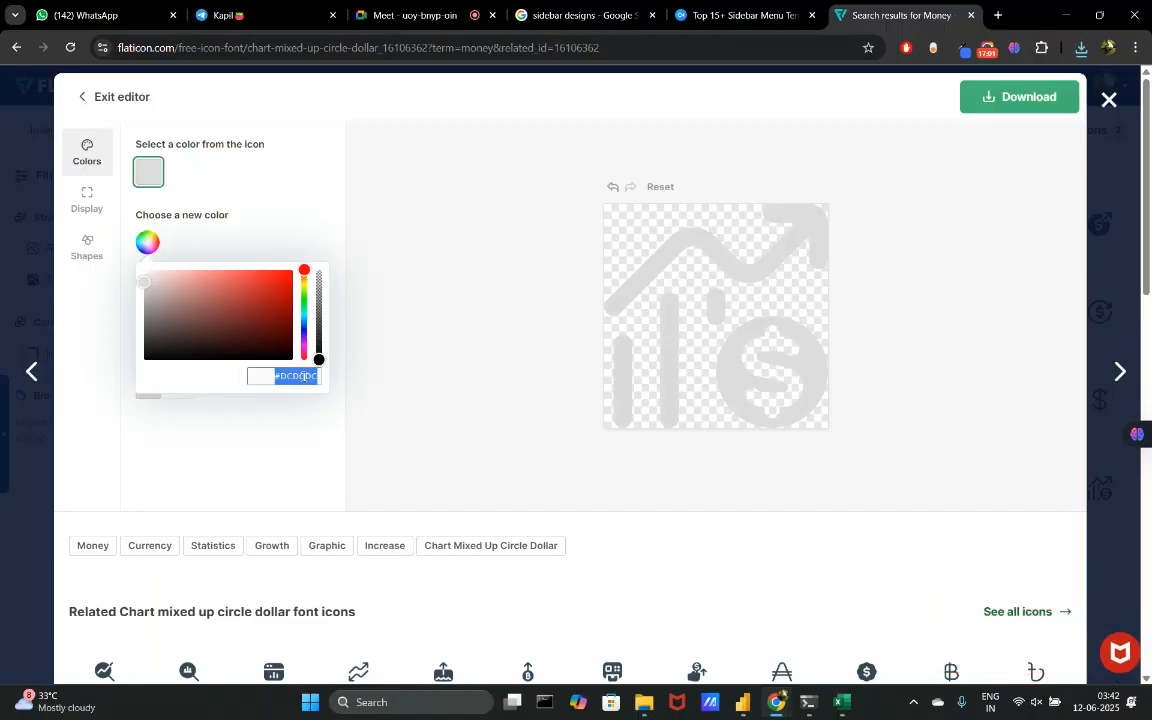
{"action": "type", "text": "4070"}
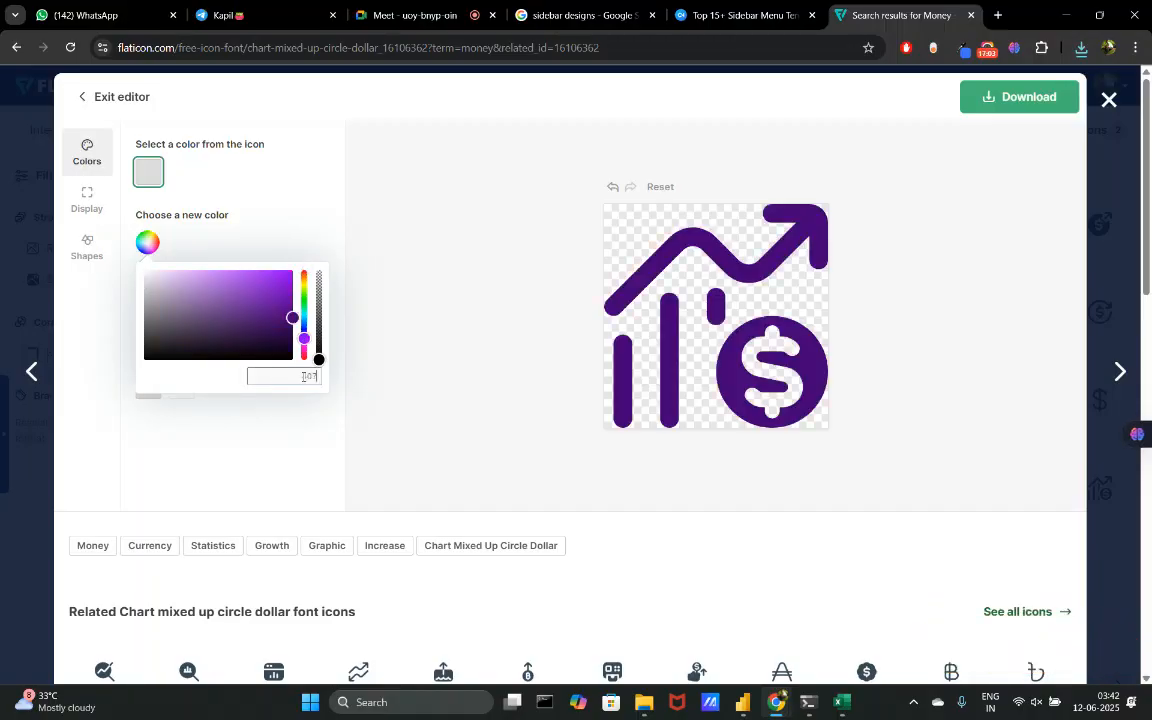
{"action": "type", "text": "f4"}
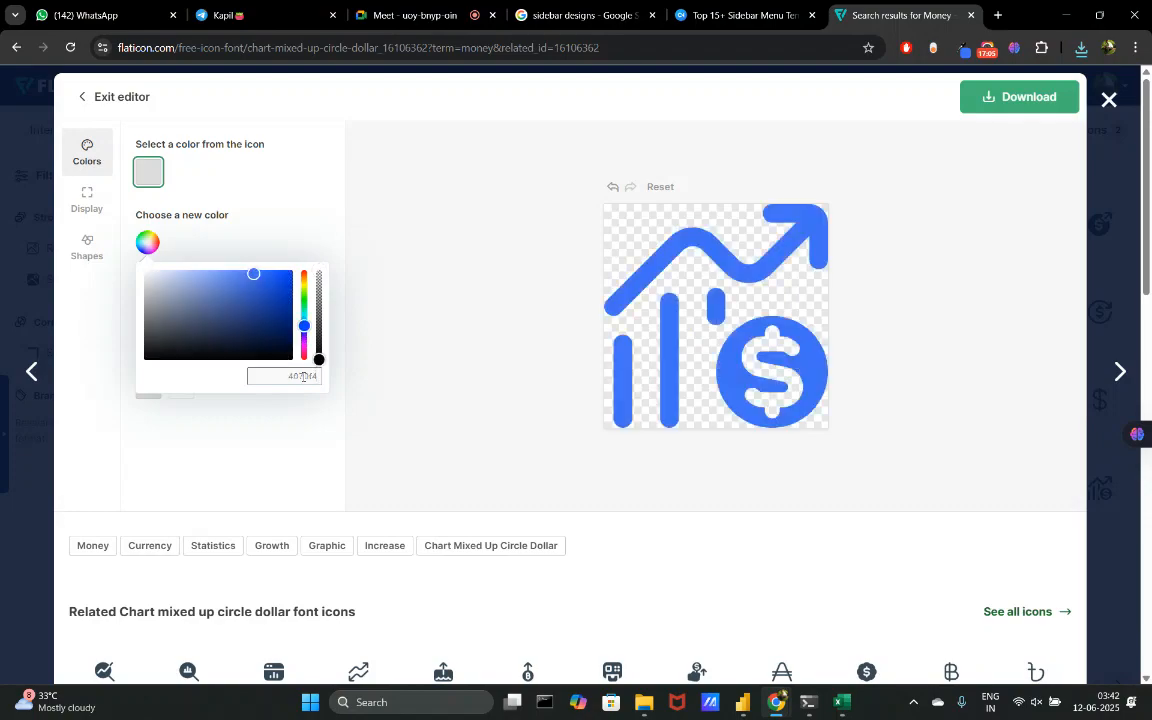
{"action": "left_click", "coordinate": [1027, 100]}
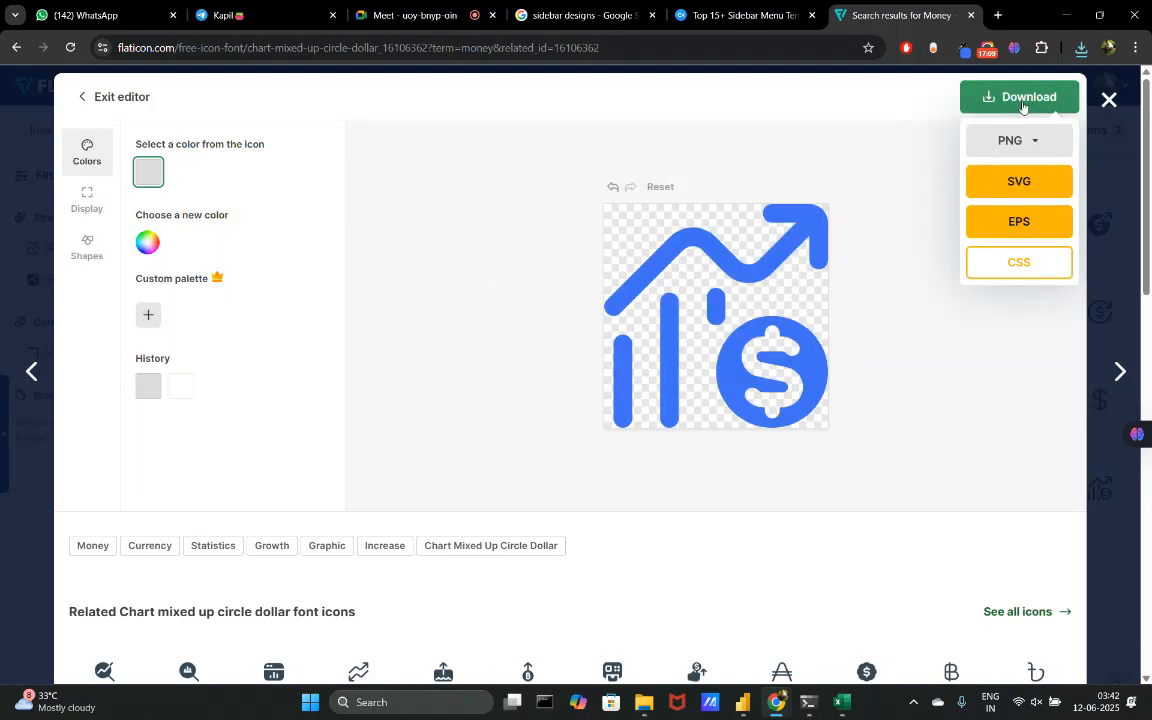
{"action": "left_click", "coordinate": [1008, 140]}
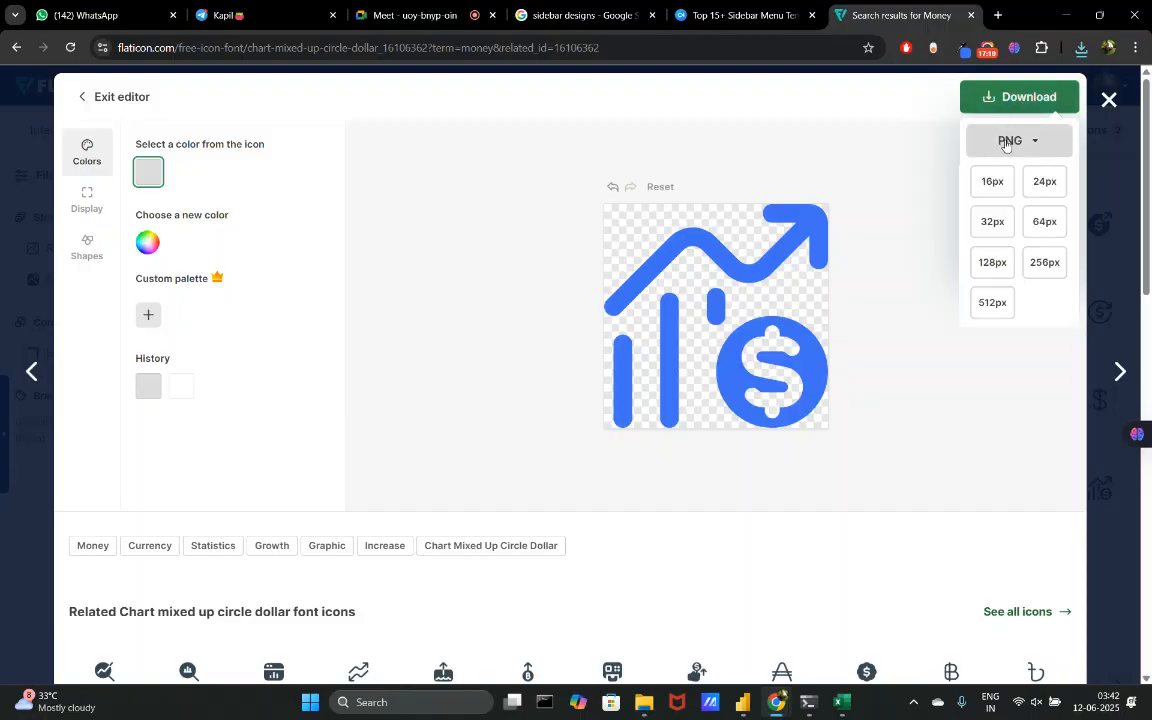
{"action": "left_click", "coordinate": [996, 303]}
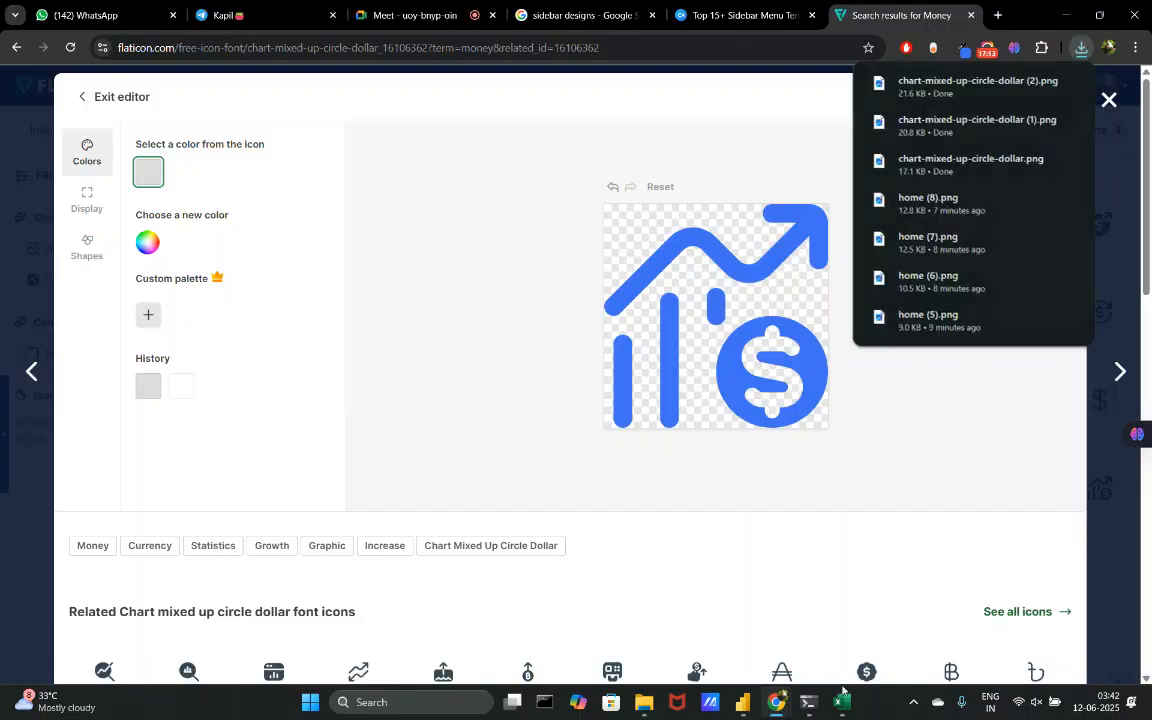
- Switch to Power BI, insert a blank button on the Revenue page, make it taller and place it on the empty canvas beside the sidebar
{"action": "key", "text": "alt+Tab"}
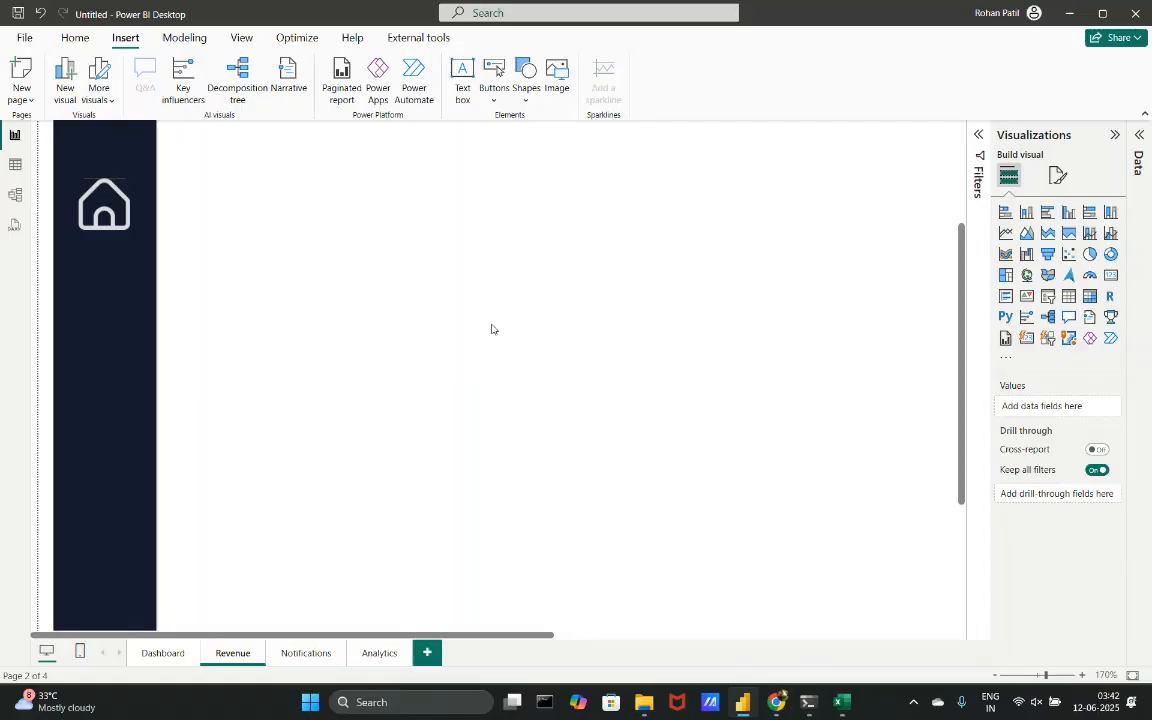
{"action": "left_click", "coordinate": [495, 100]}
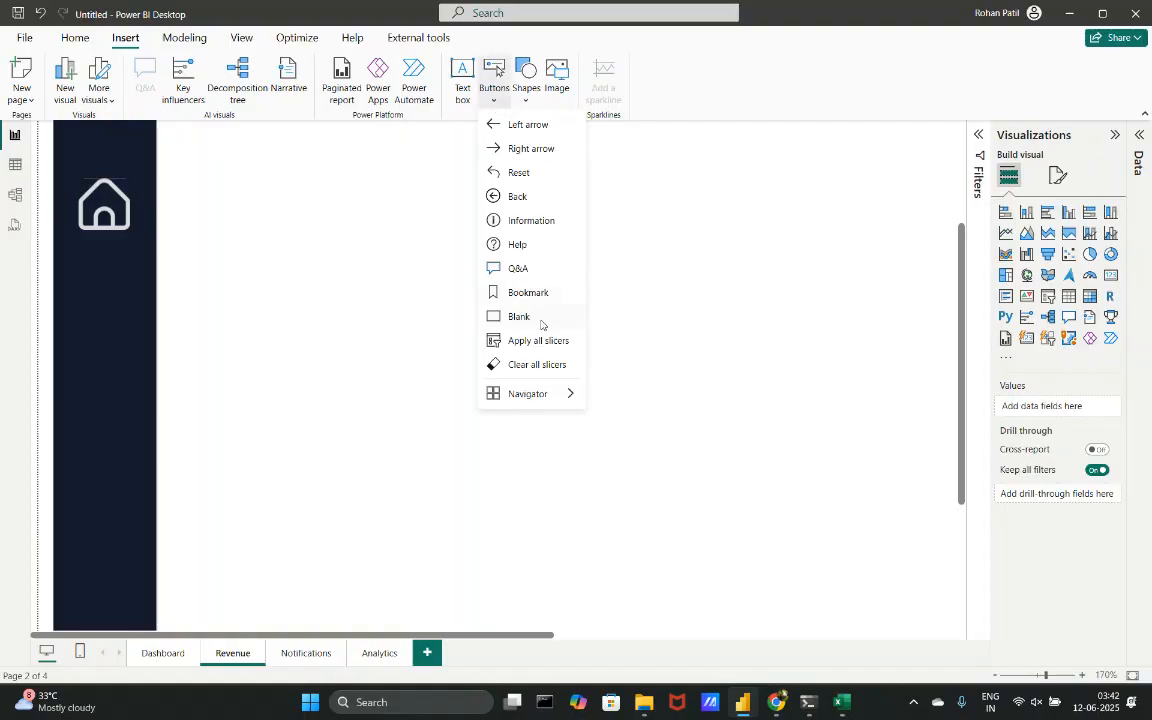
{"action": "left_click", "coordinate": [506, 316]}
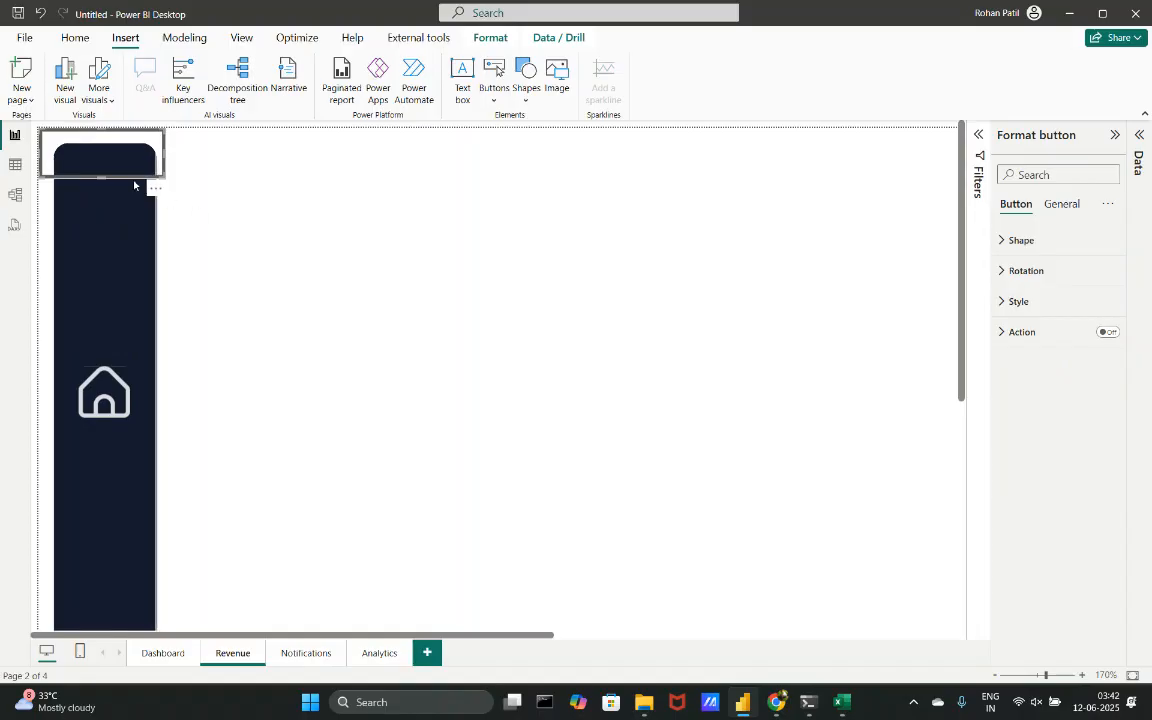
{"action": "left_click_drag", "start_coordinate": [133, 153], "coordinate": [510, 520]}
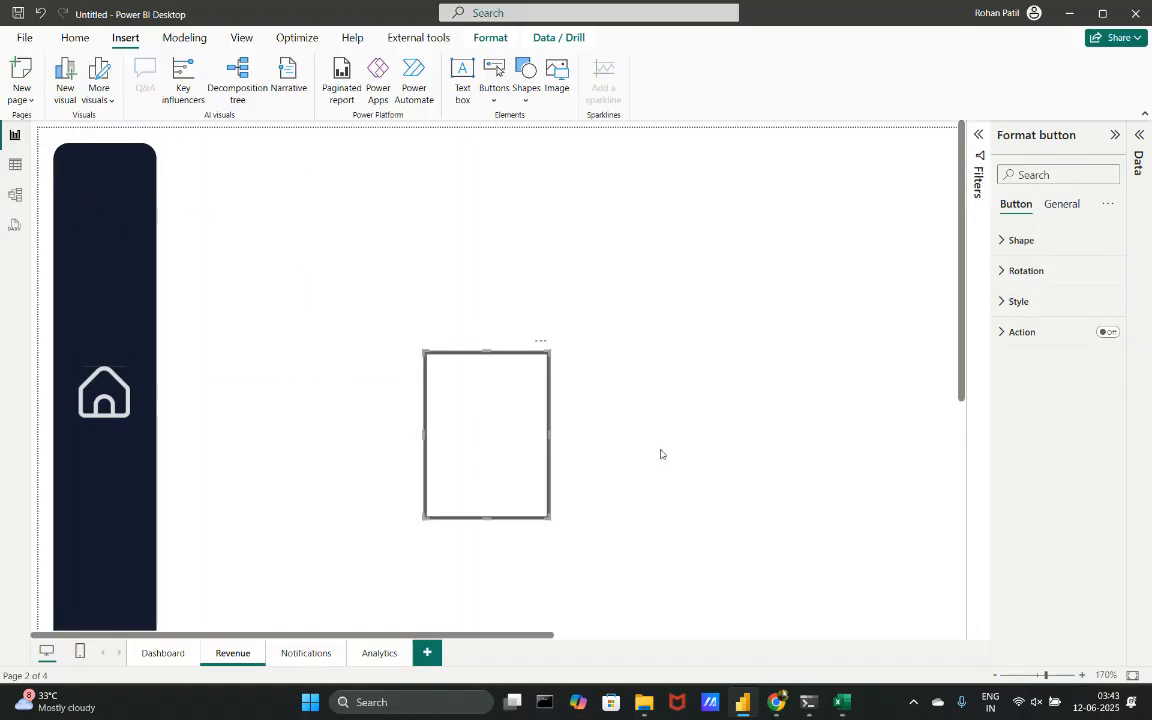
- Set the blank button's icon type to Custom for the On hover state
{"action": "left_click", "coordinate": [1040, 302]}
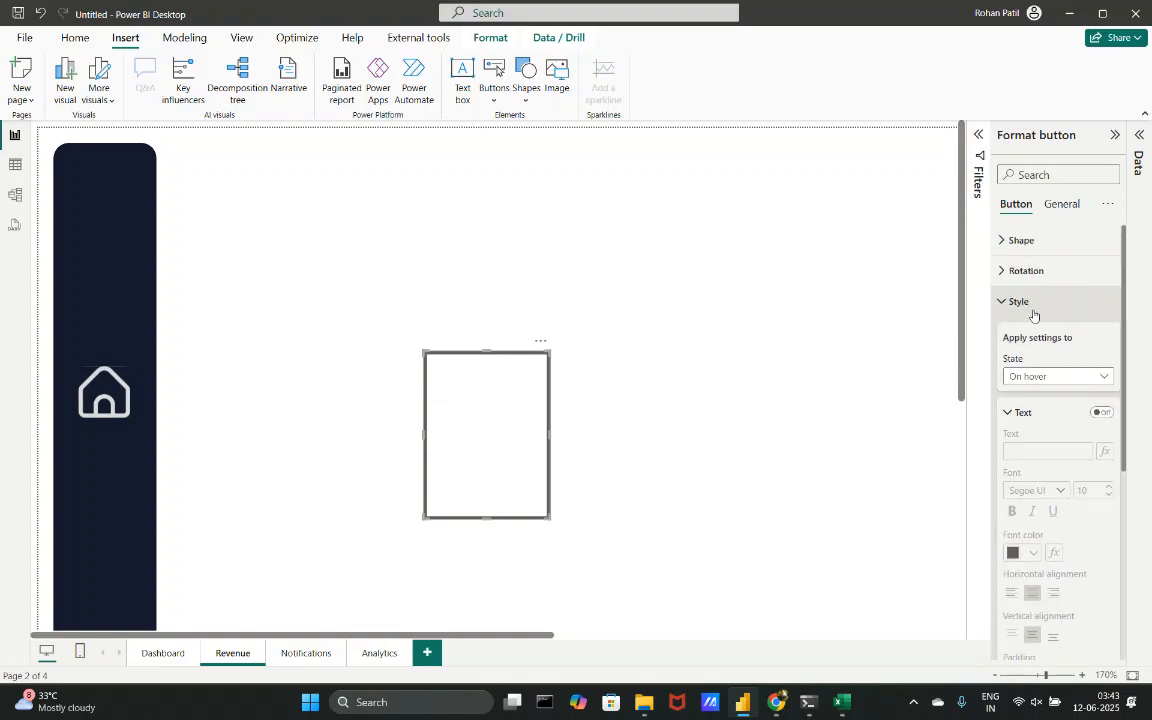
{"action": "scroll", "coordinate": [893, 346], "scroll_direction": "down", "scroll_amount": 3}
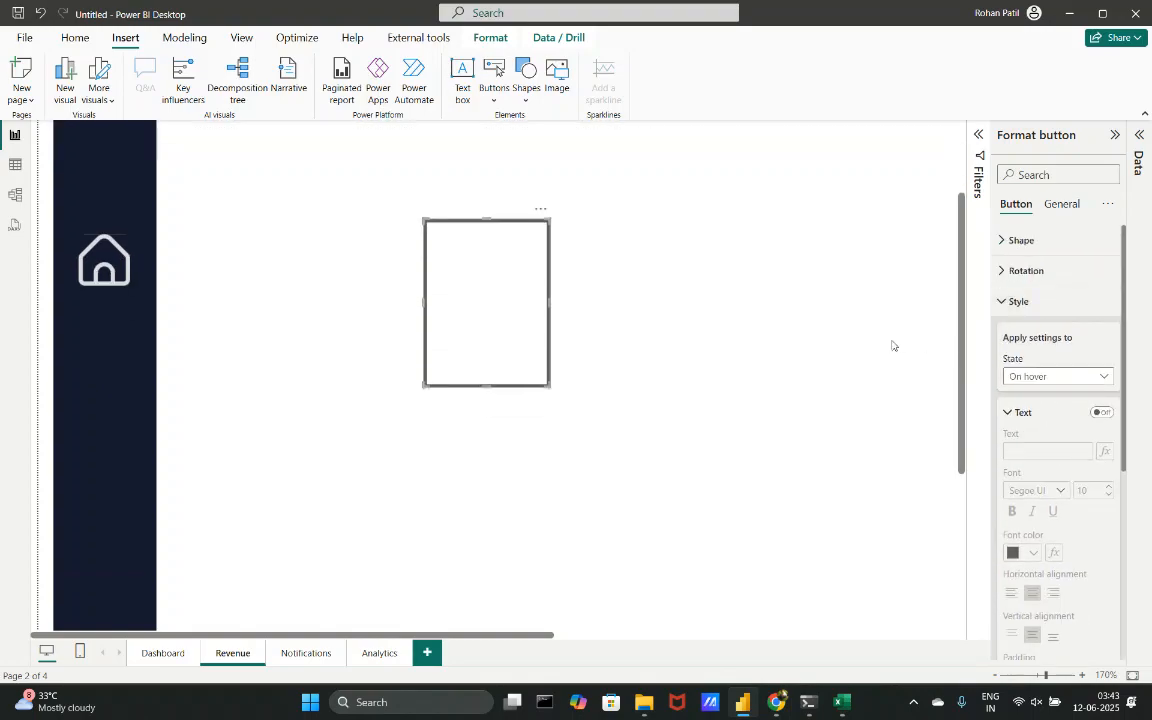
{"action": "left_click", "coordinate": [1023, 413]}
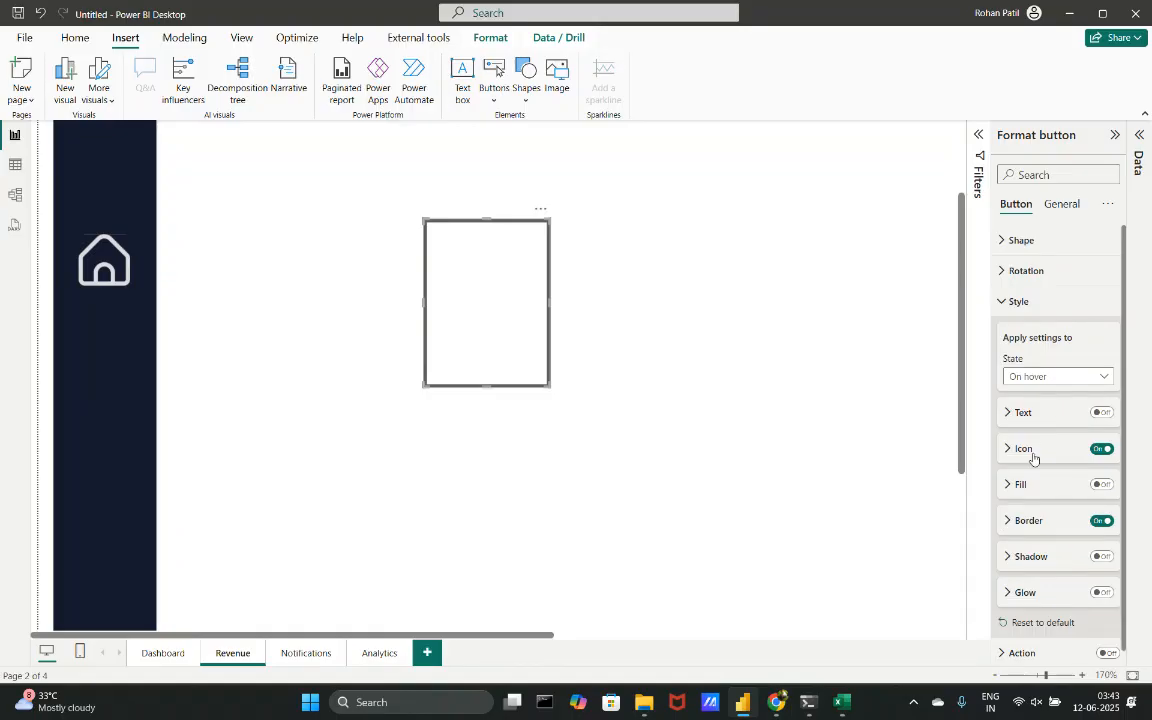
{"action": "left_click", "coordinate": [1034, 458]}
{"action": "scroll", "coordinate": [1002, 452], "scroll_direction": "down", "scroll_amount": 1}
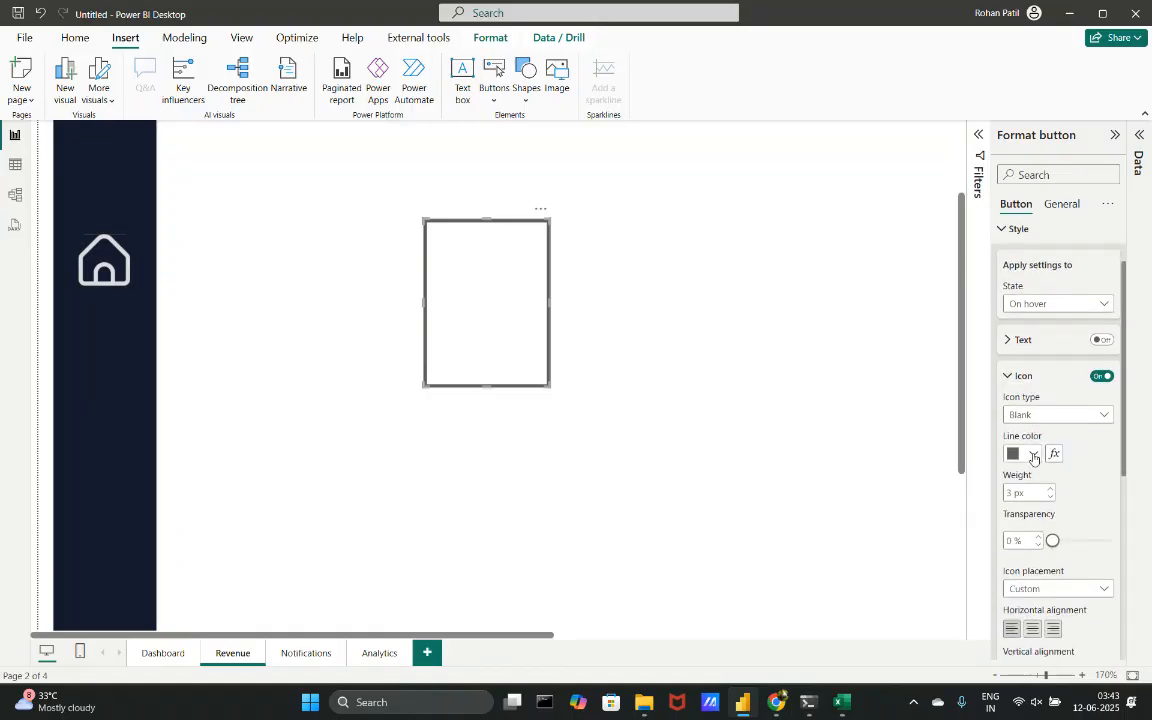
{"action": "left_click", "coordinate": [1100, 417]}
{"action": "left_click", "coordinate": [1095, 420]}
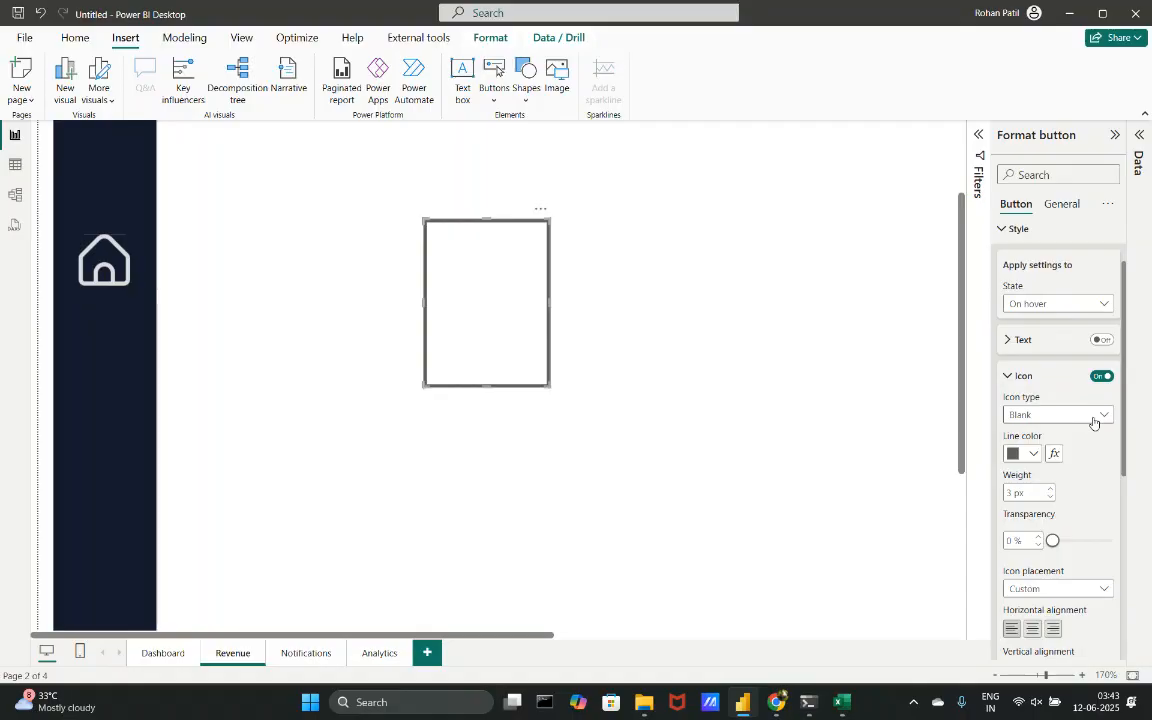
{"action": "left_click", "coordinate": [1094, 421]}
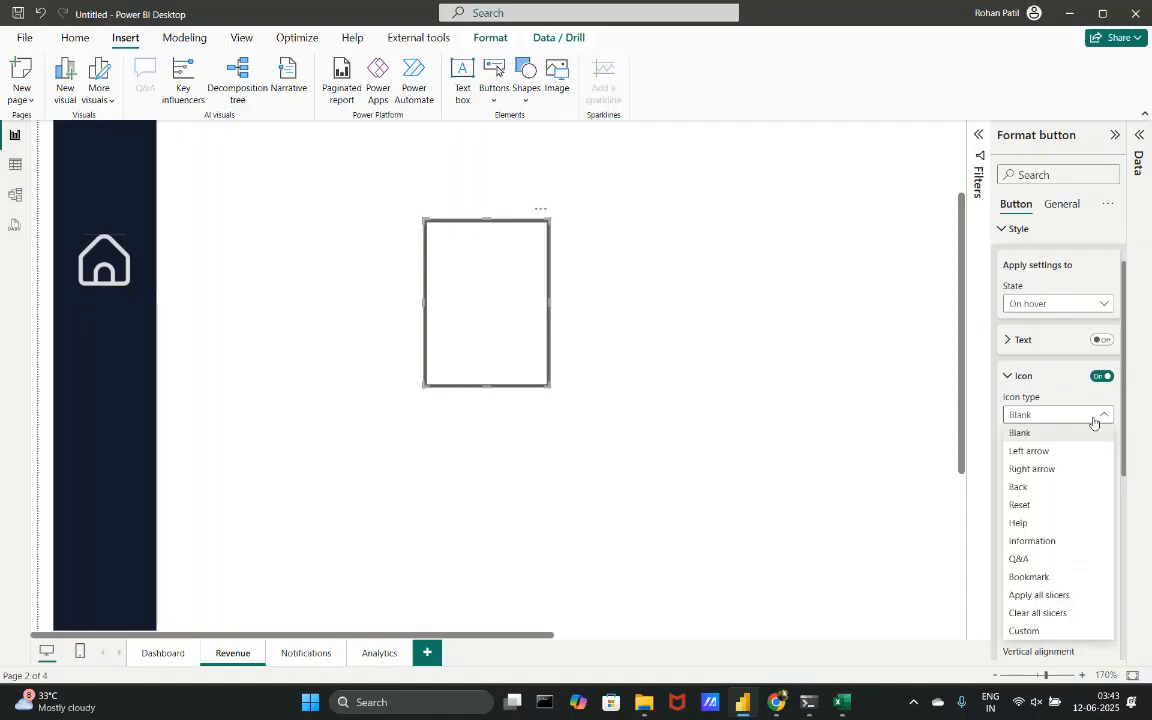
{"action": "left_click", "coordinate": [1030, 629]}
- Load a downloaded chart-mixed-up-circle-dollar image as the button's On hover icon
{"action": "left_click", "coordinate": [1105, 439]}
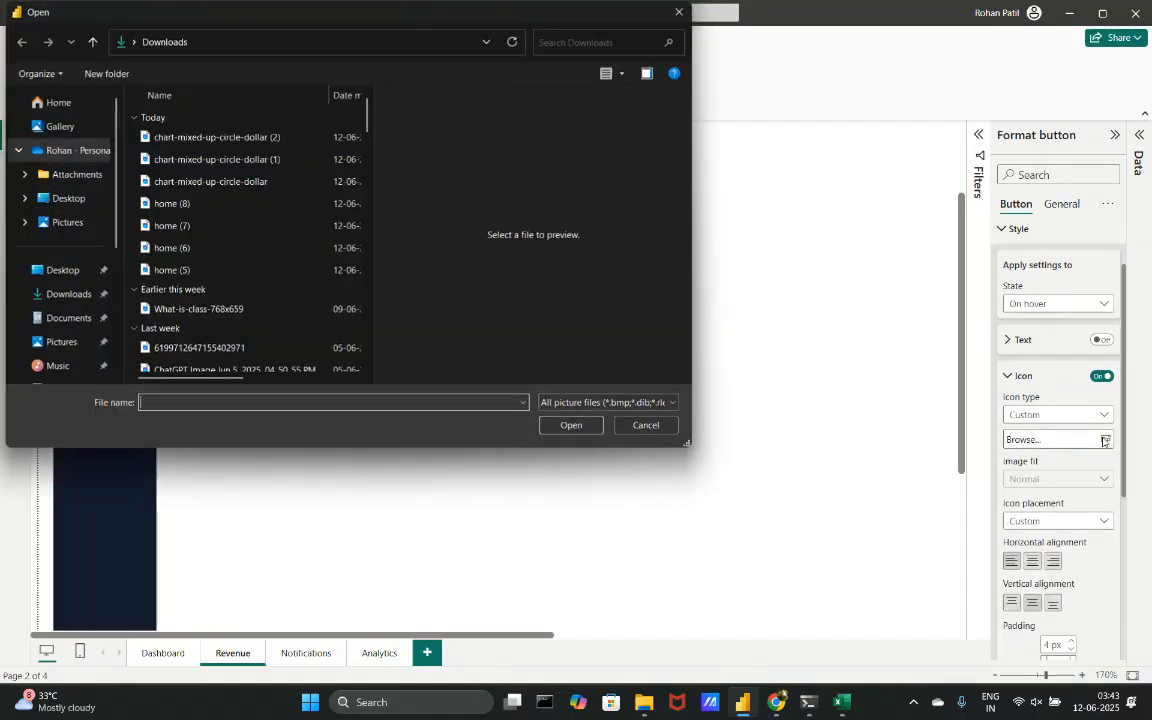
{"action": "left_click", "coordinate": [226, 159]}
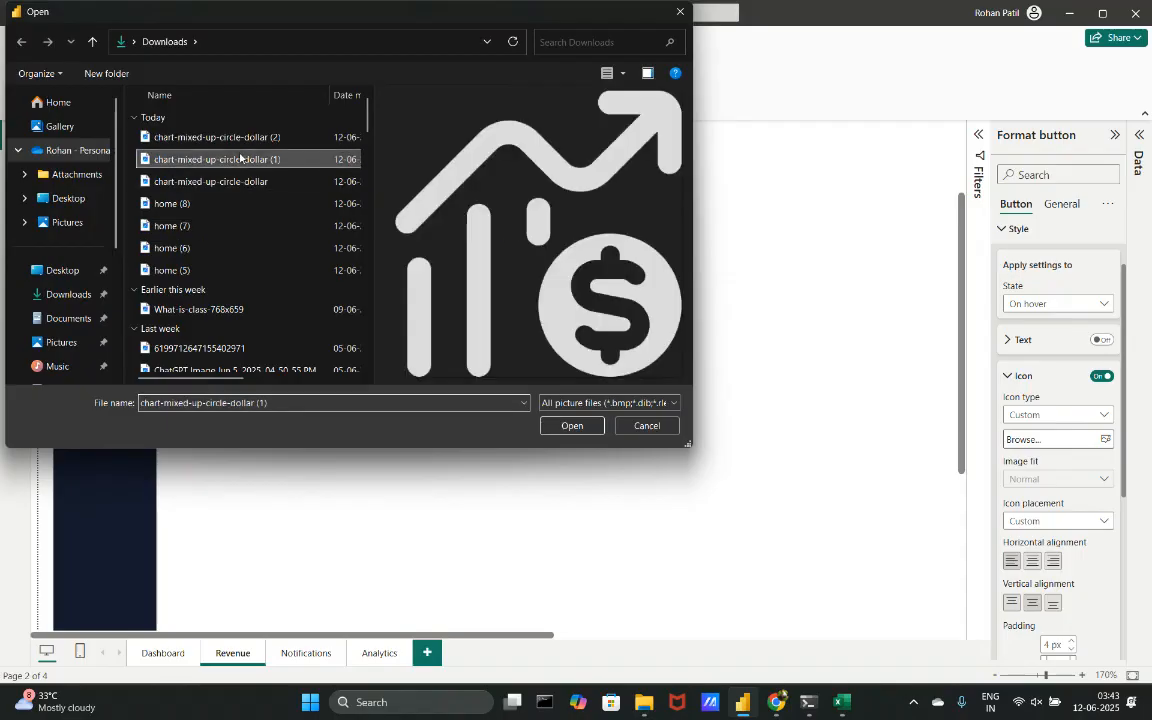
{"action": "left_click", "coordinate": [239, 145]}
{"action": "left_click", "coordinate": [226, 159]}
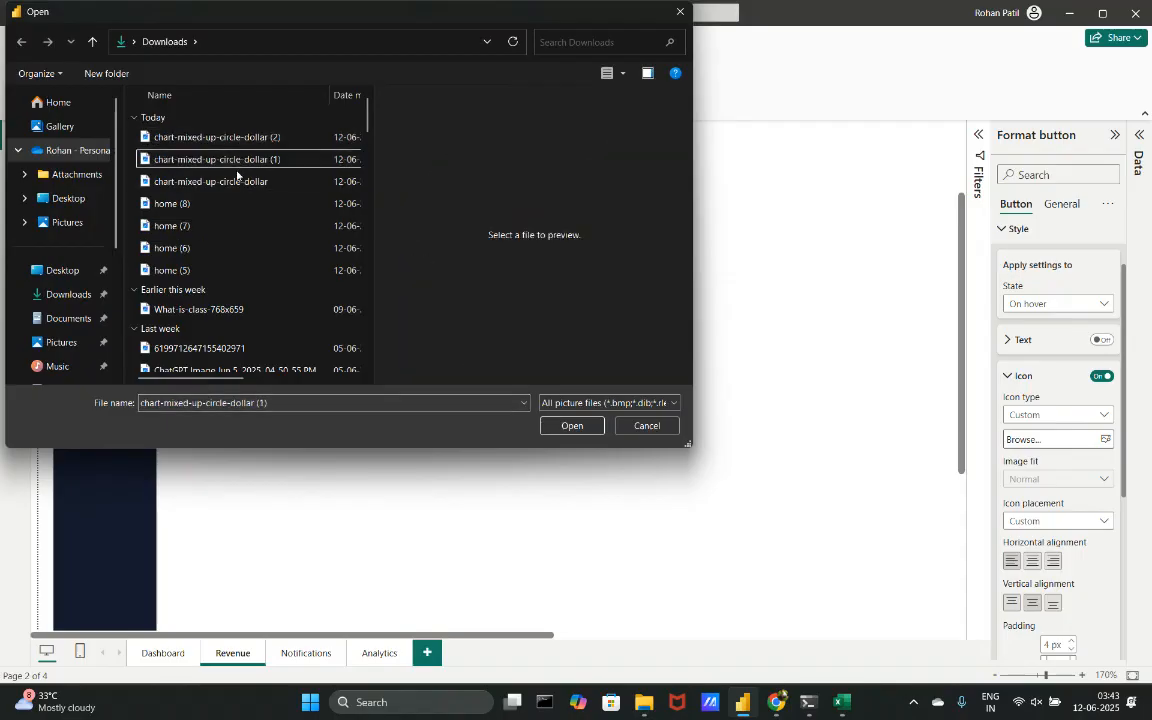
{"action": "left_click", "coordinate": [237, 182]}
{"action": "left_click", "coordinate": [236, 159]}
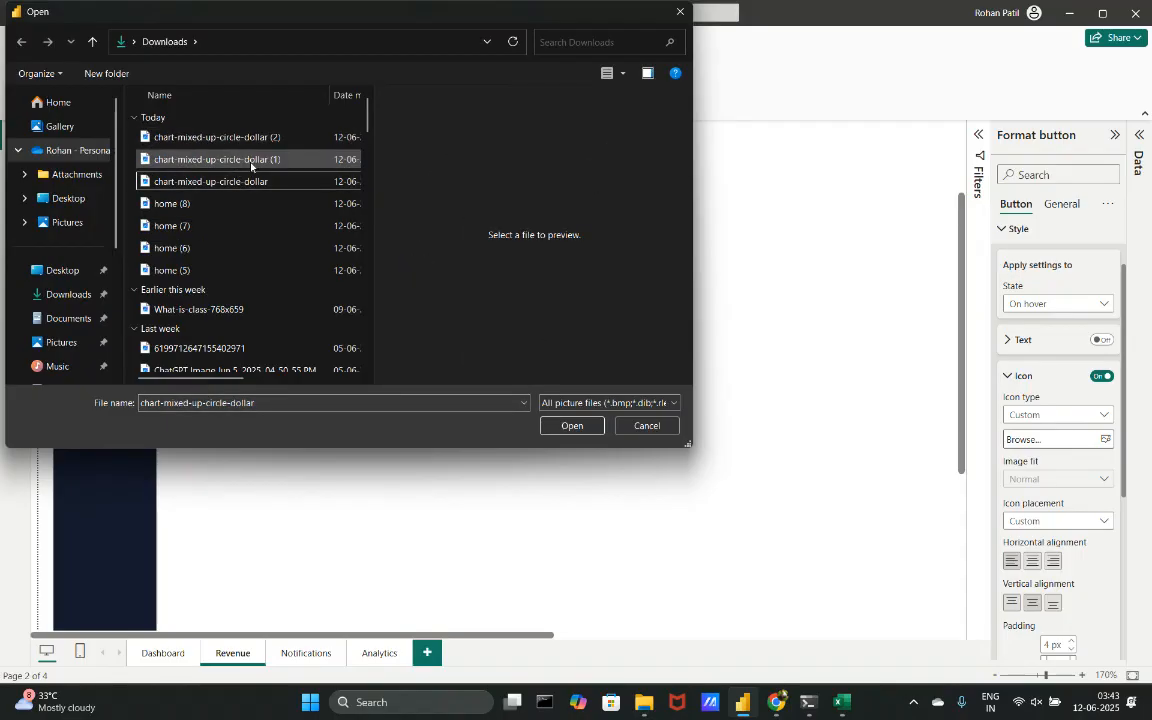
{"action": "left_click", "coordinate": [571, 426]}
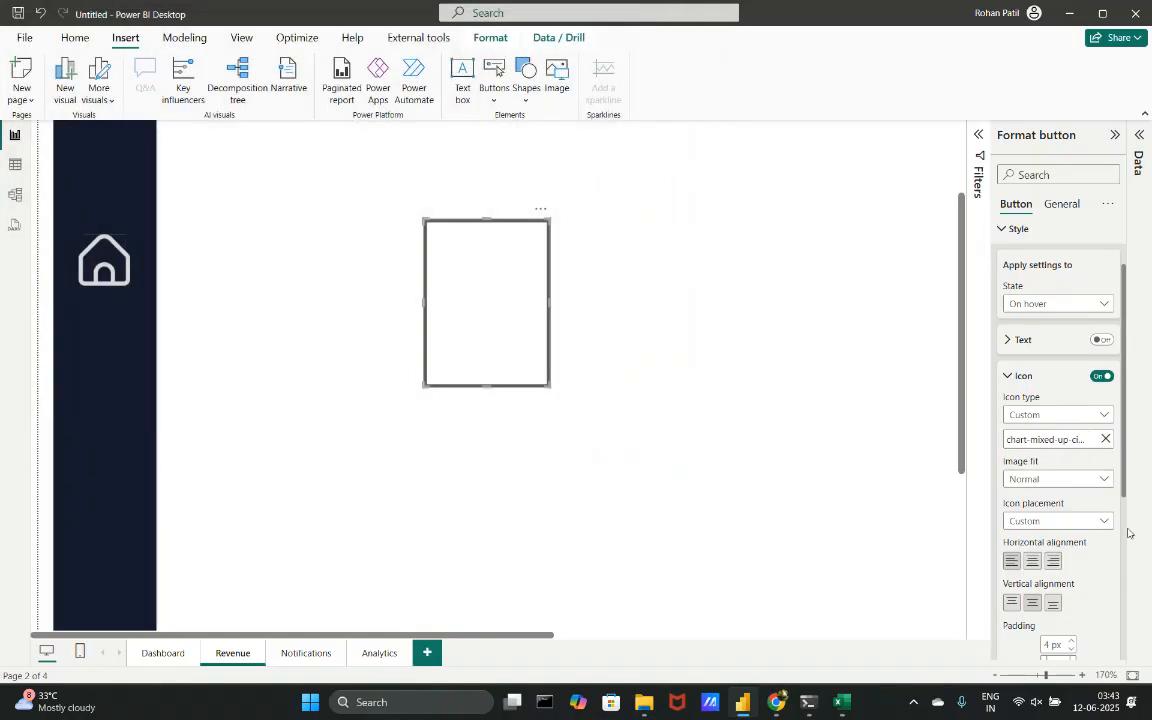
{"action": "scroll", "coordinate": [1058, 519], "scroll_direction": "down", "scroll_amount": 1}
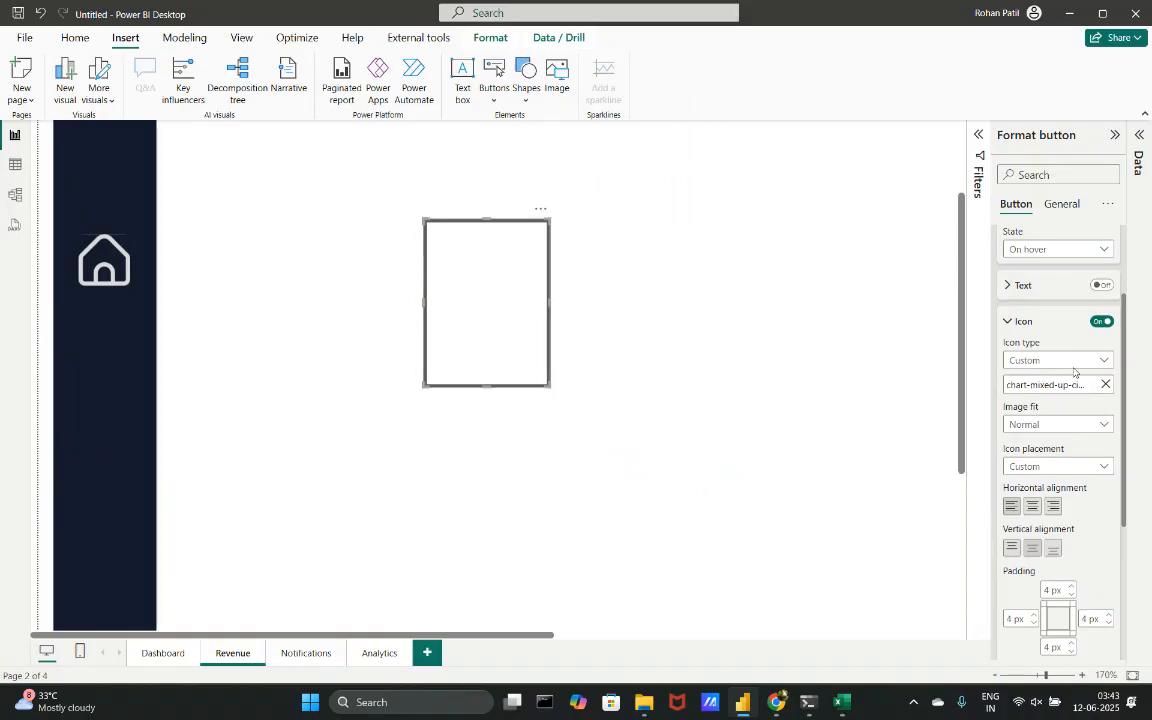
- Turn on a Custom icon for the button's Default state and load the light gray chart-mixed-up-circle-dollar (1) image
{"action": "left_click", "coordinate": [1078, 251]}
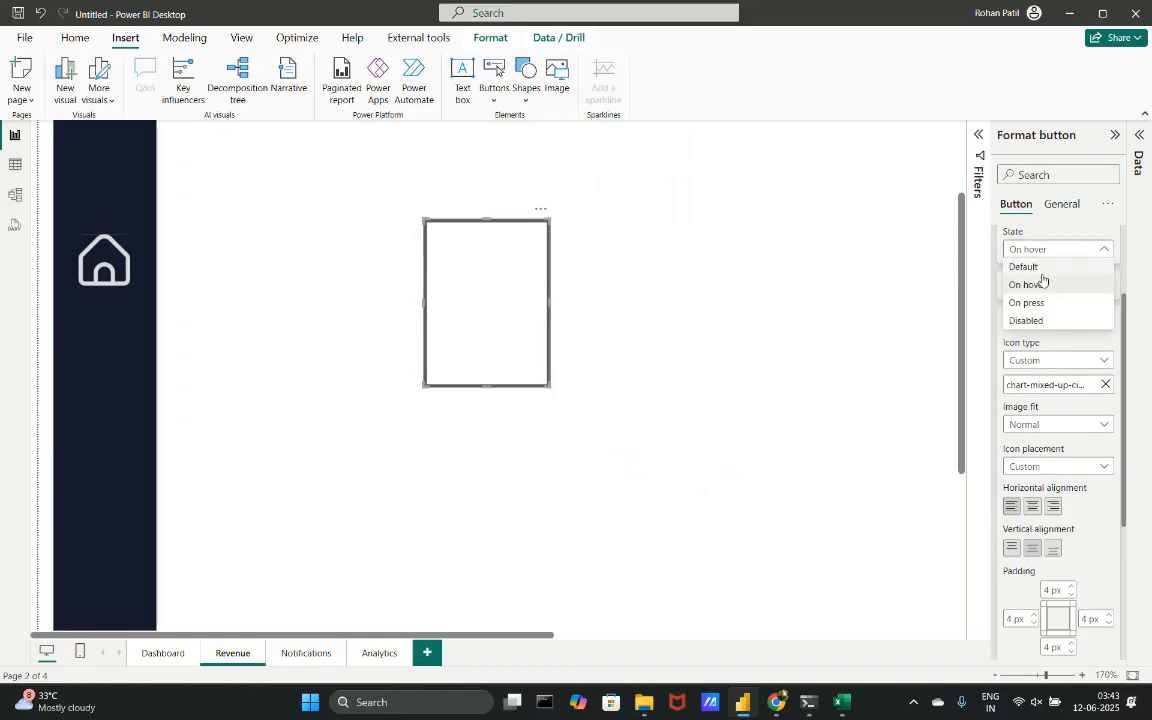
{"action": "left_click", "coordinate": [1045, 267]}
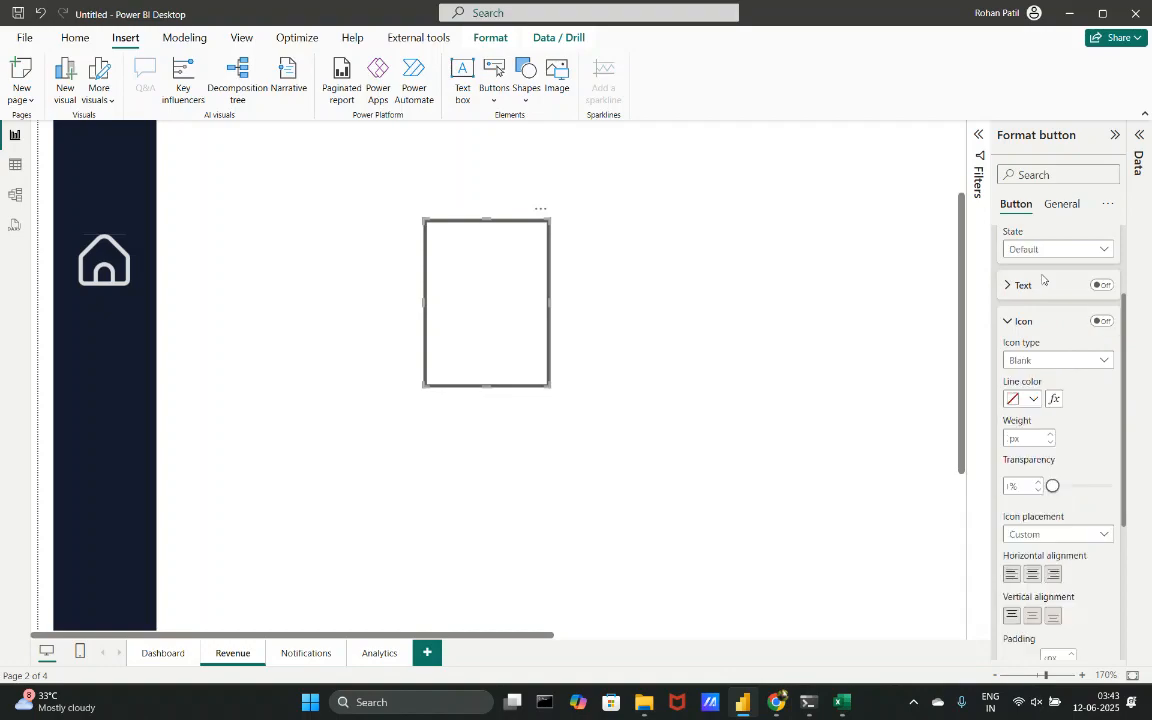
{"action": "left_click", "coordinate": [1065, 361]}
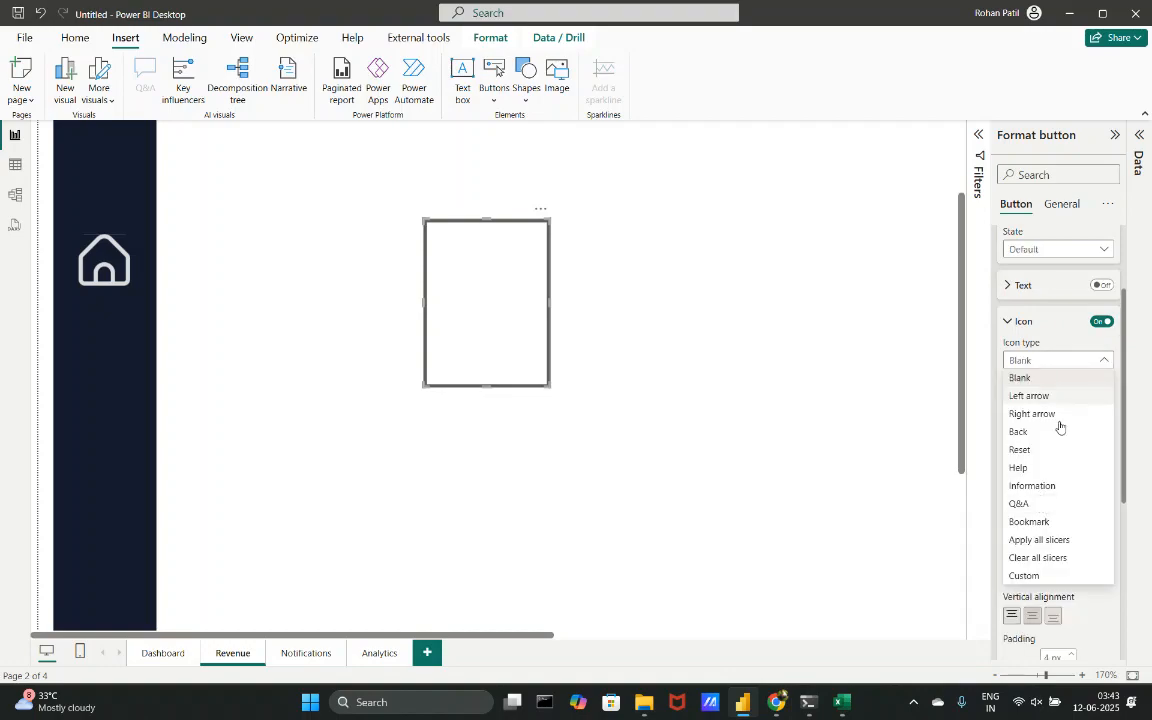
{"action": "left_click", "coordinate": [1027, 576]}
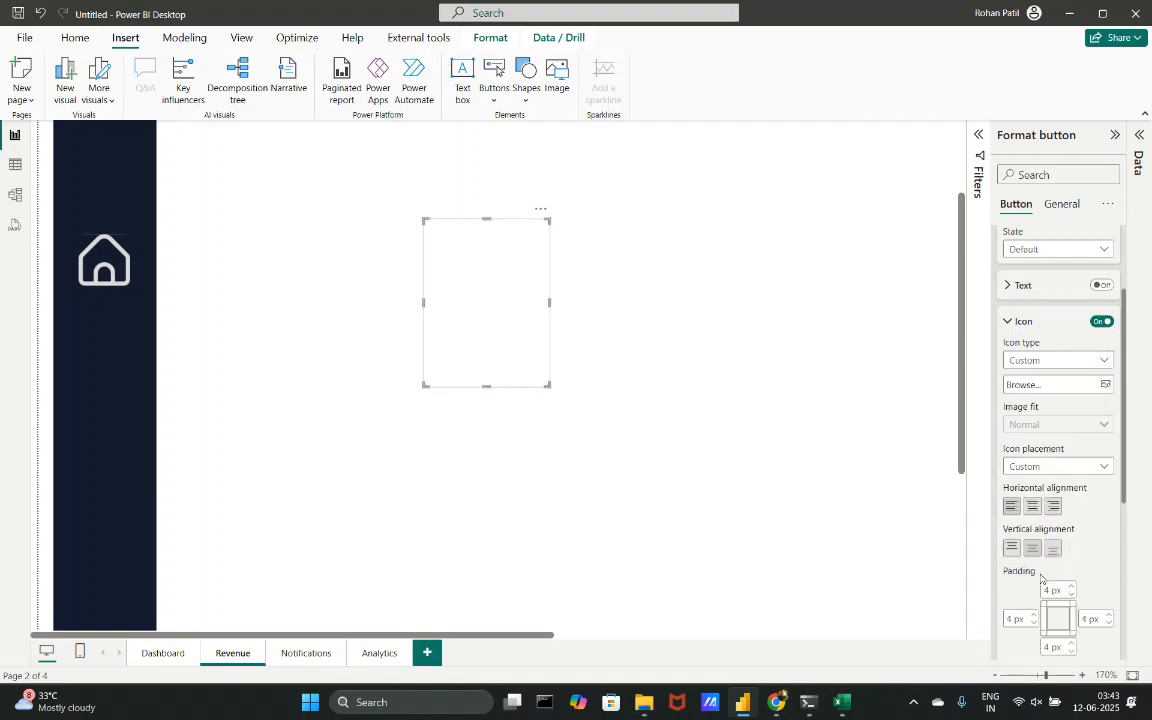
{"action": "left_click", "coordinate": [1072, 385]}
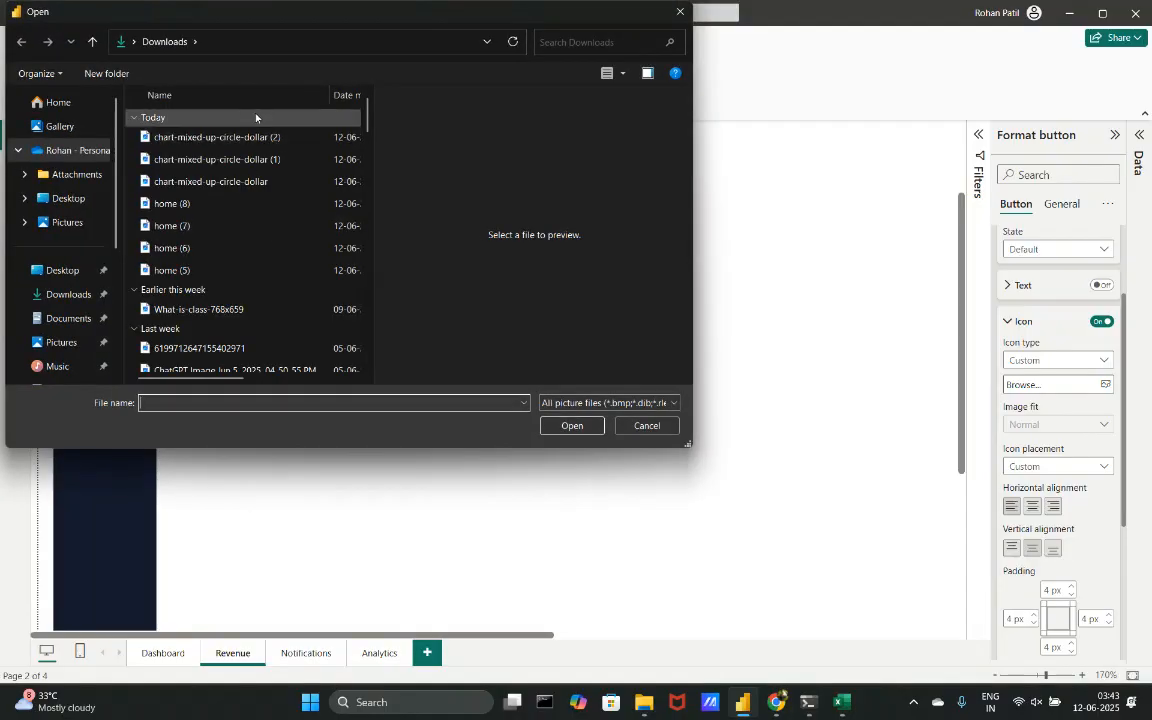
{"action": "left_click", "coordinate": [300, 140]}
{"action": "left_click", "coordinate": [302, 160]}
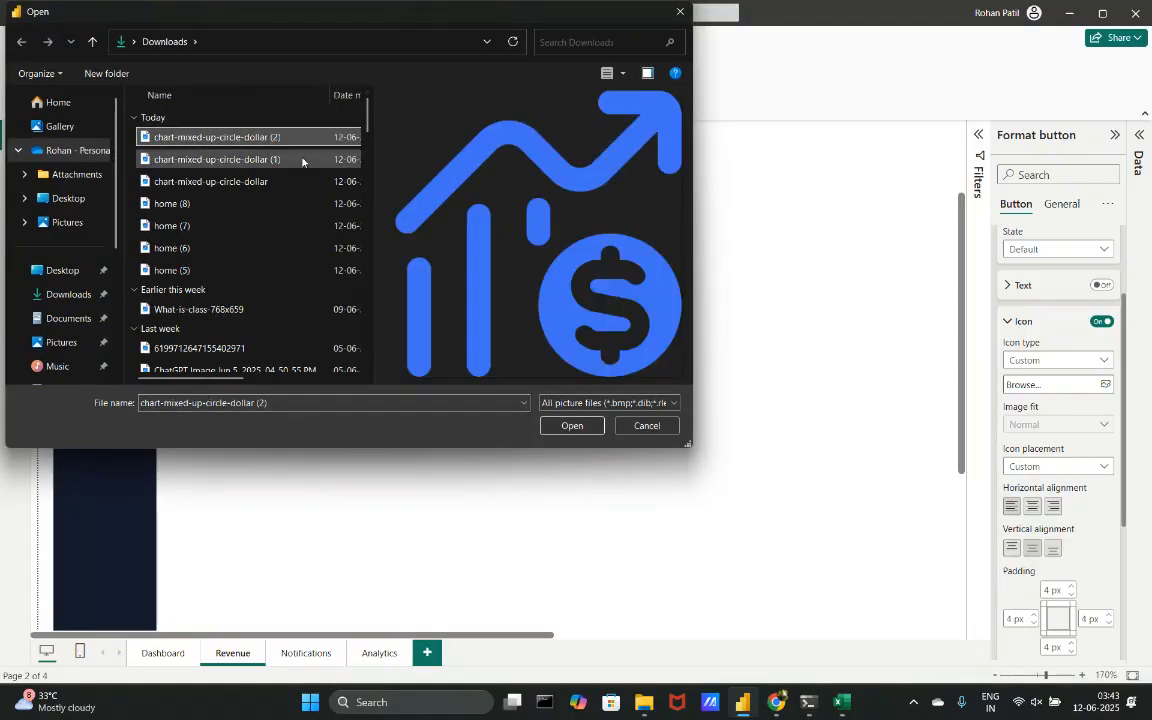
{"action": "left_click", "coordinate": [570, 425]}
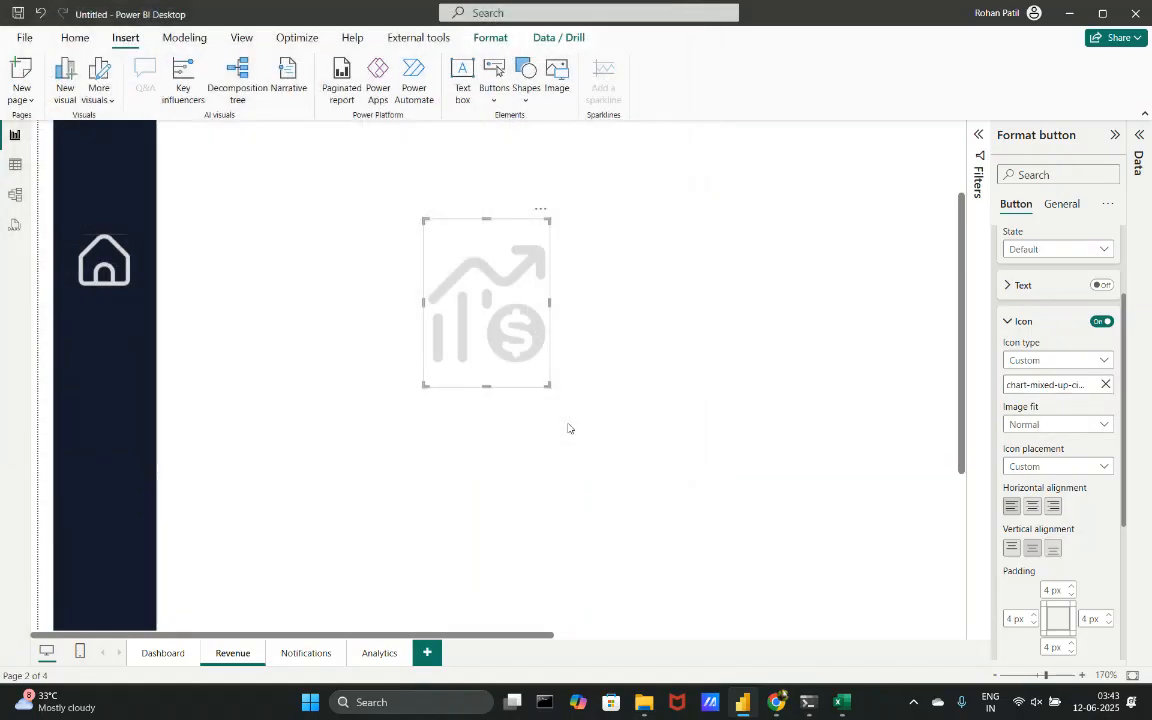
- Shrink the chart-and-dollar button into the sidebar below the home icon and match the home button's size with height 48 and width 52
{"action": "scroll", "coordinate": [1030, 498], "scroll_direction": "down", "scroll_amount": 3}
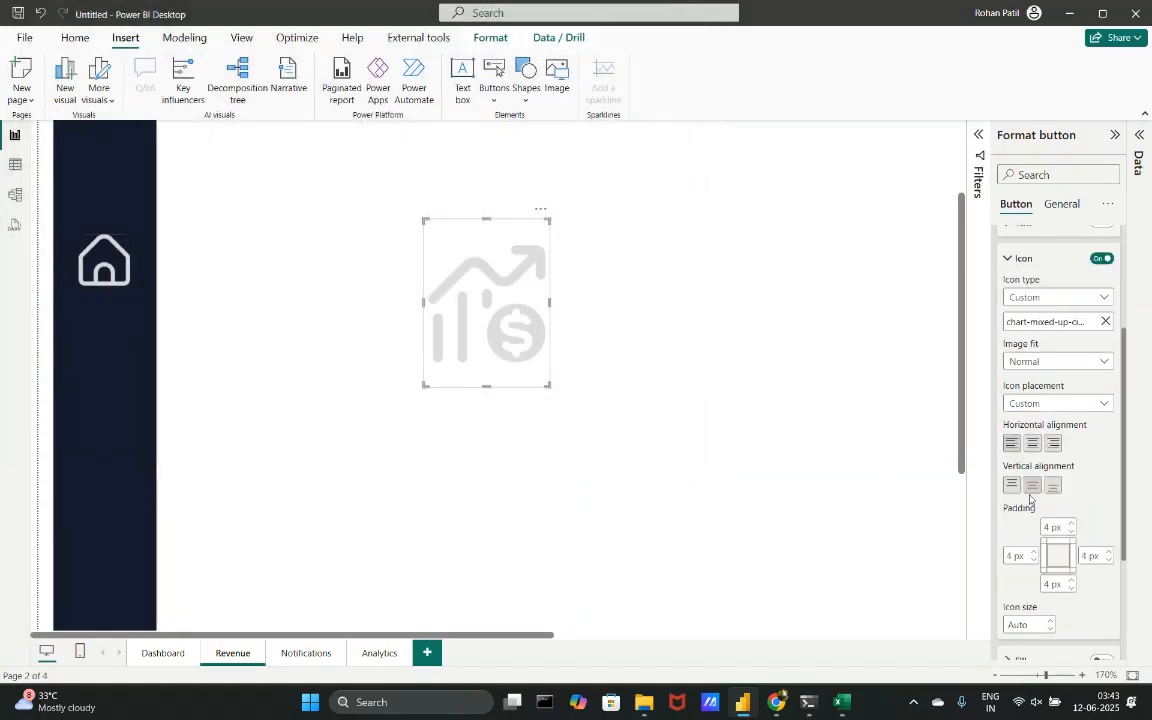
{"action": "left_click_drag", "start_coordinate": [547, 383], "coordinate": [105, 378]}
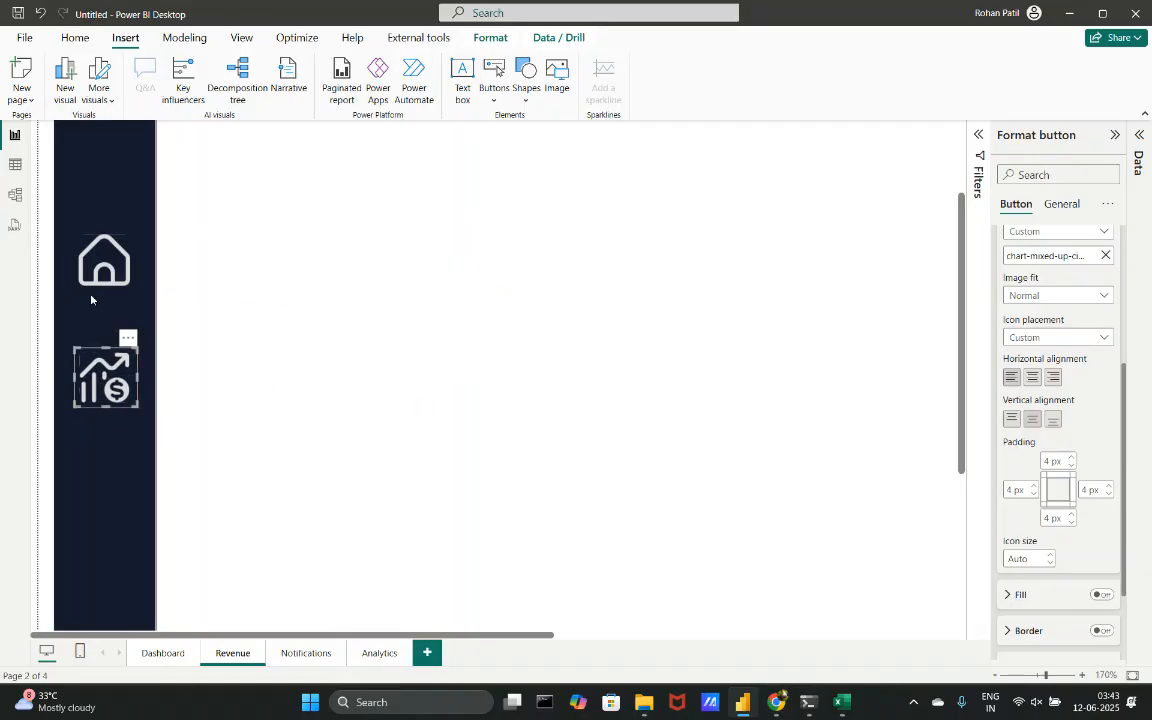
{"action": "left_click", "coordinate": [104, 262]}
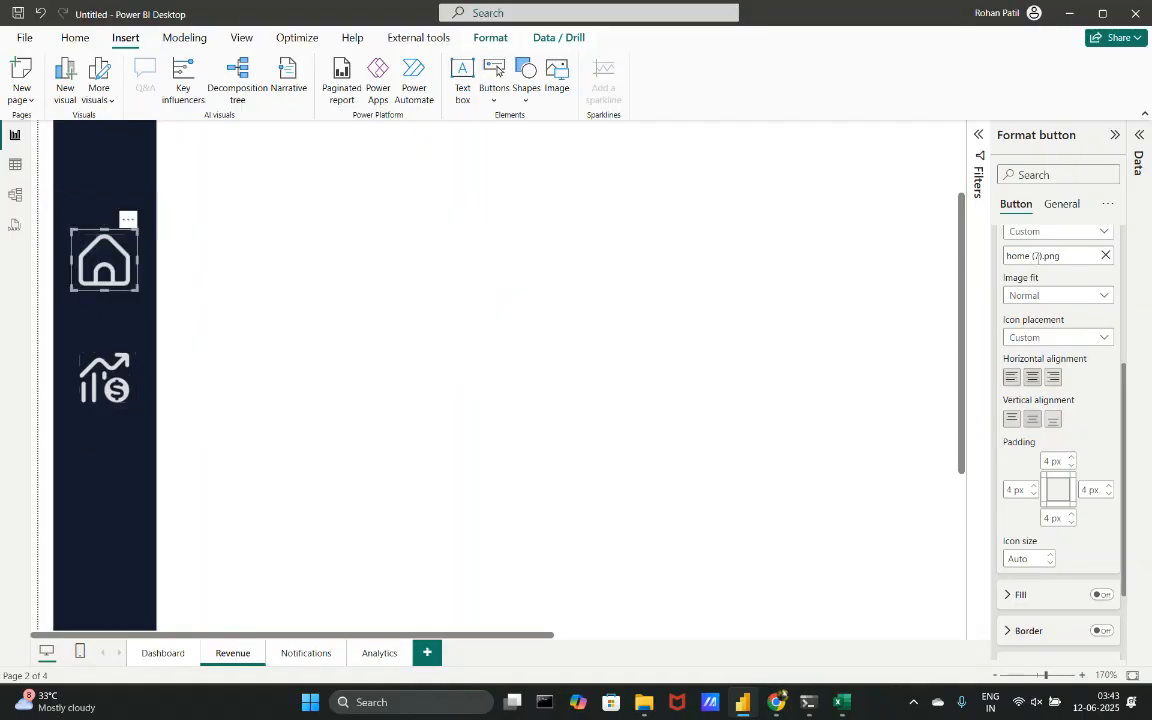
{"action": "left_click", "coordinate": [1068, 203]}
{"action": "left_click", "coordinate": [1045, 247]}
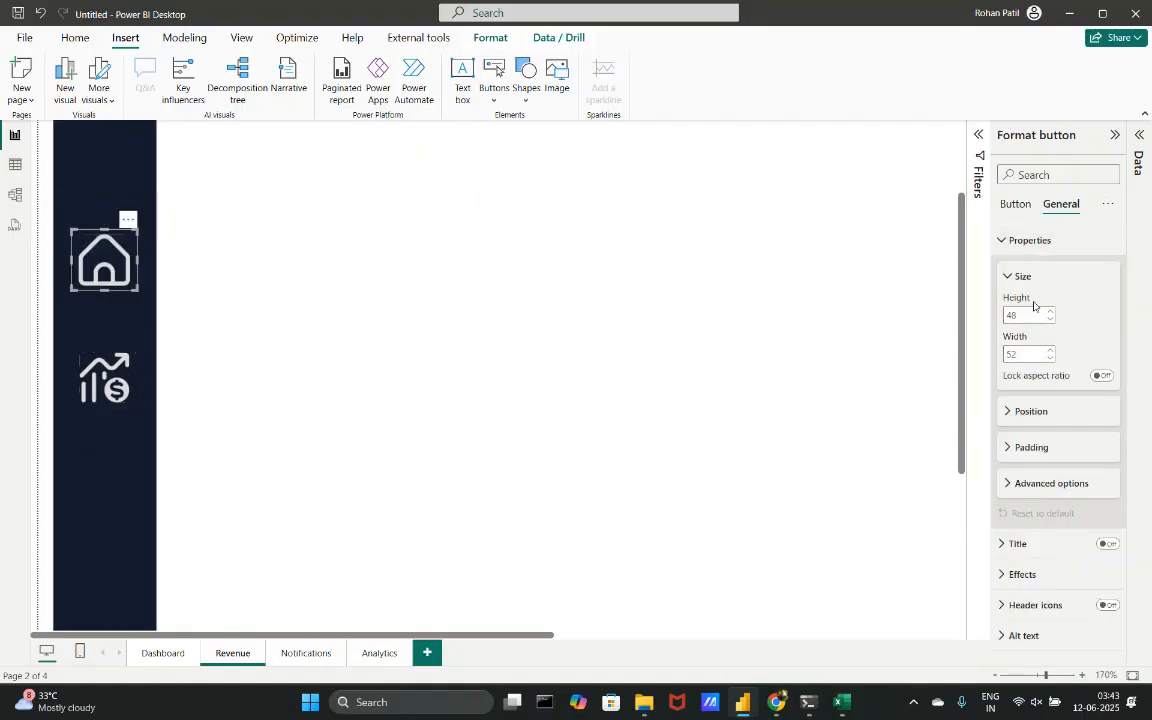
{"action": "left_click", "coordinate": [120, 388]}
{"action": "double_click", "coordinate": [1016, 315]}
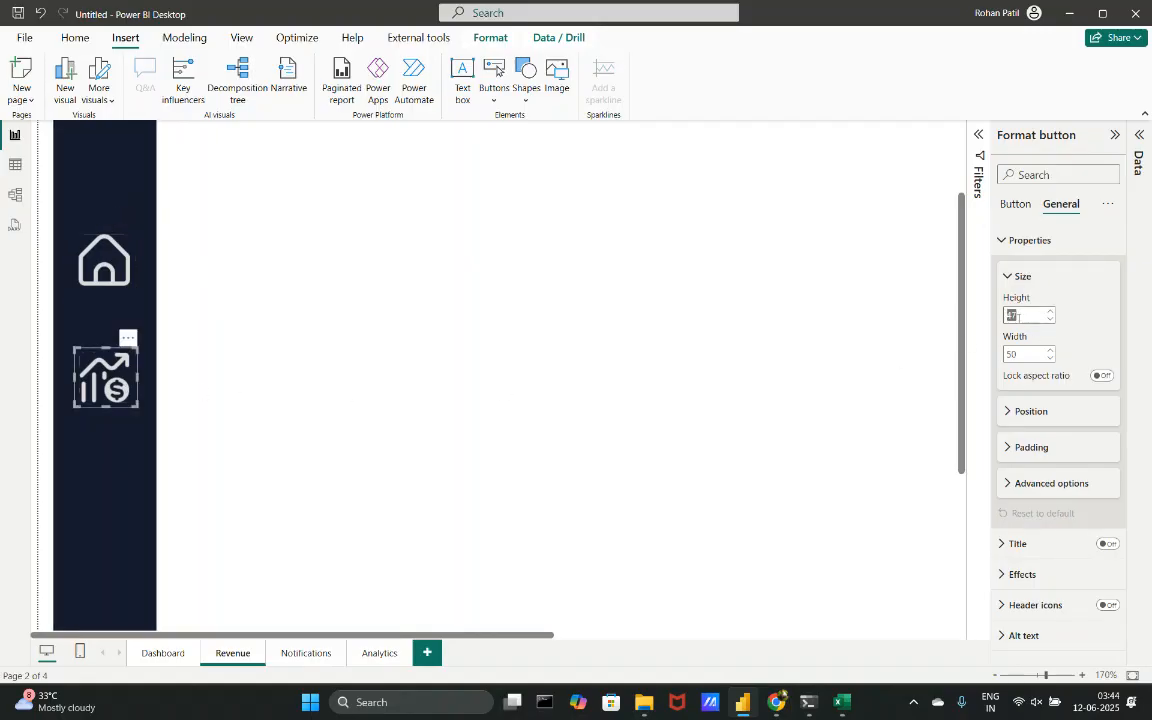
{"action": "type", "text": "48"}
{"action": "key", "text": "Return"}
{"action": "double_click", "coordinate": [1020, 356]}
{"action": "type", "text": "52"}
{"action": "left_click", "coordinate": [248, 293]}
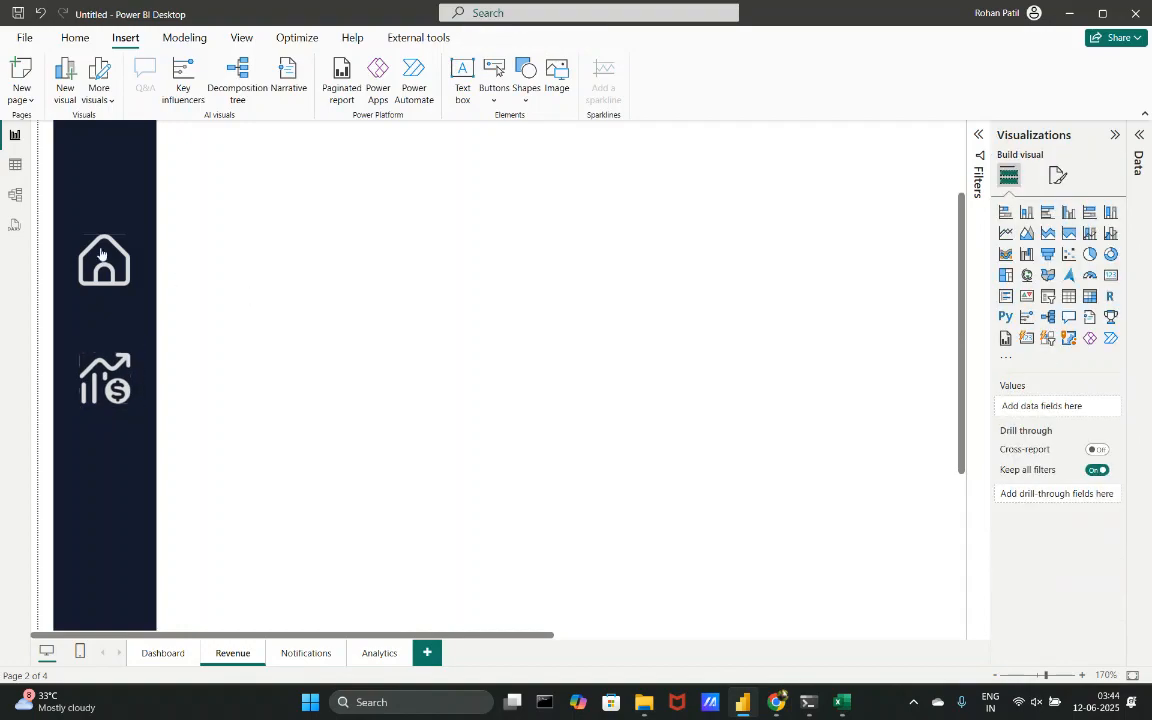
- Compare the two buttons' sizes and move the chart-and-dollar button closer to the home icon, aligned directly beneath it
{"action": "left_click", "coordinate": [101, 254]}
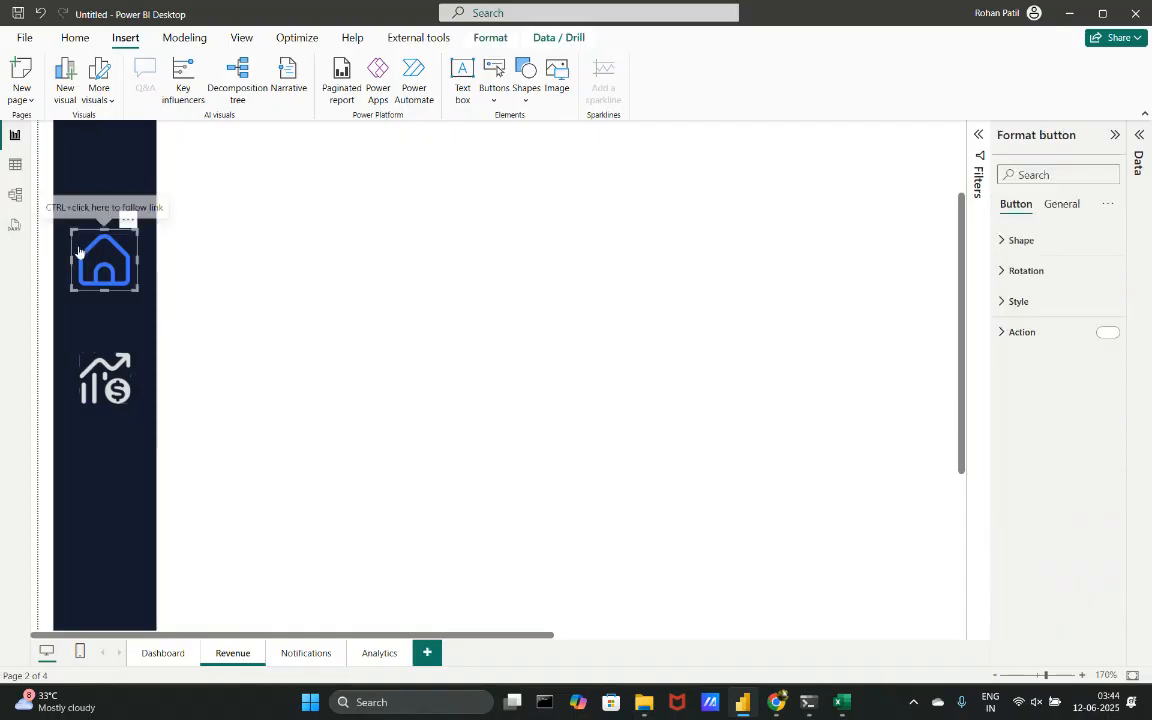
{"action": "left_click", "coordinate": [1060, 203]}
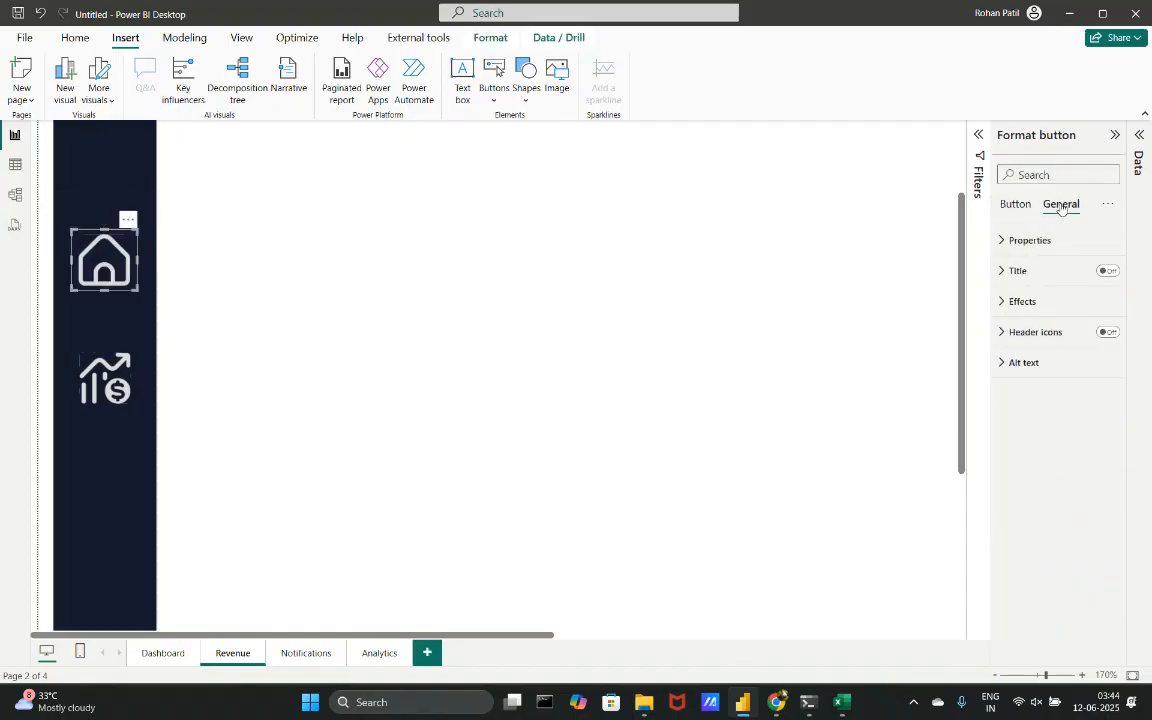
{"action": "left_click", "coordinate": [1022, 248]}
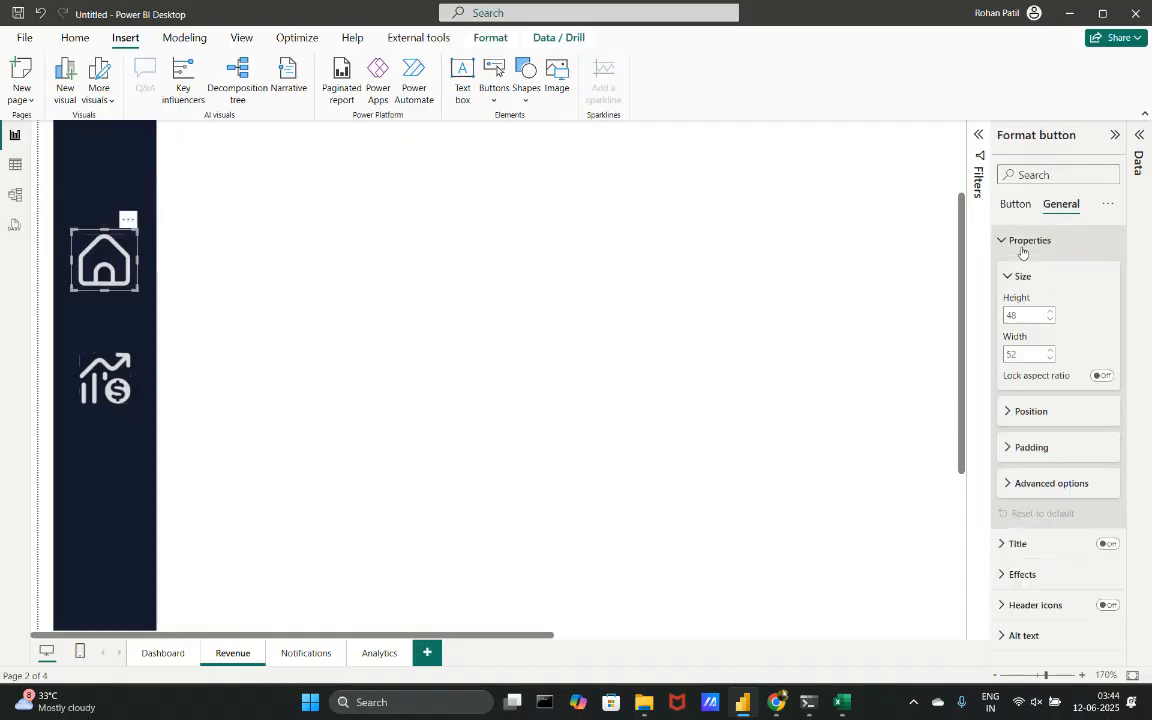
{"action": "left_click", "coordinate": [109, 380]}
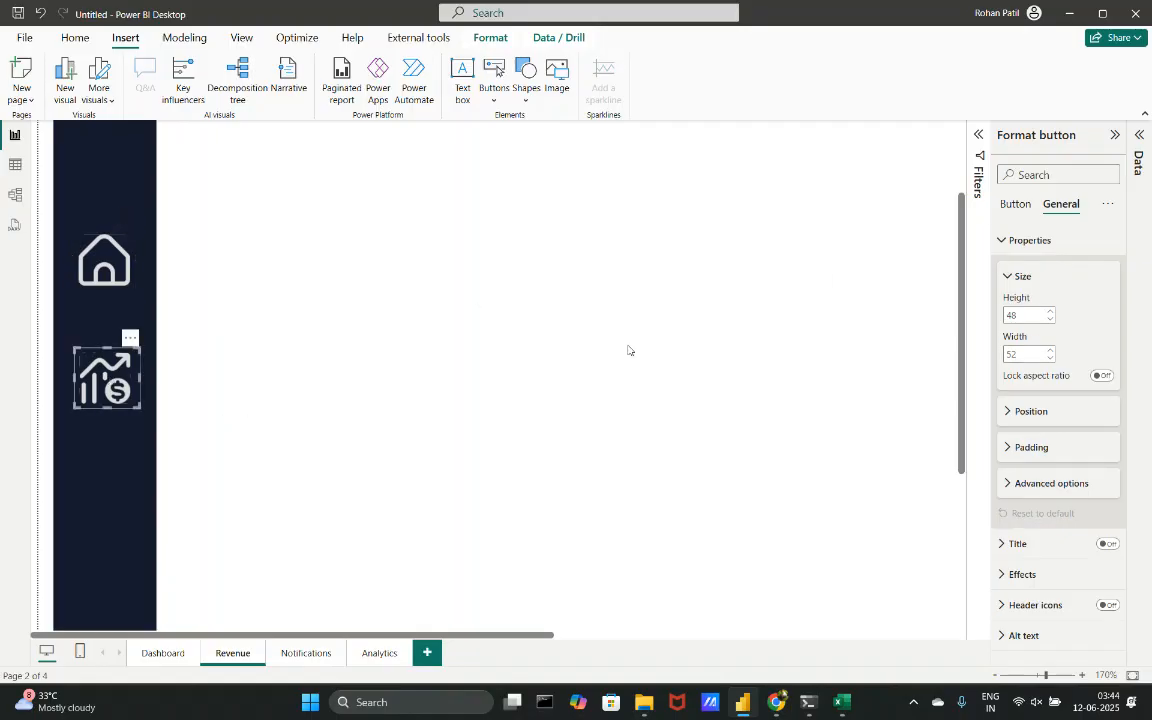
{"action": "mouse_move", "coordinate": [87, 381]}
{"action": "left_mouse_down"}
{"action": "mouse_move", "coordinate": [103, 356]}
{"action": "mouse_move", "coordinate": [102, 366]}
{"action": "left_mouse_up"}
{"action": "left_click", "coordinate": [224, 370]}
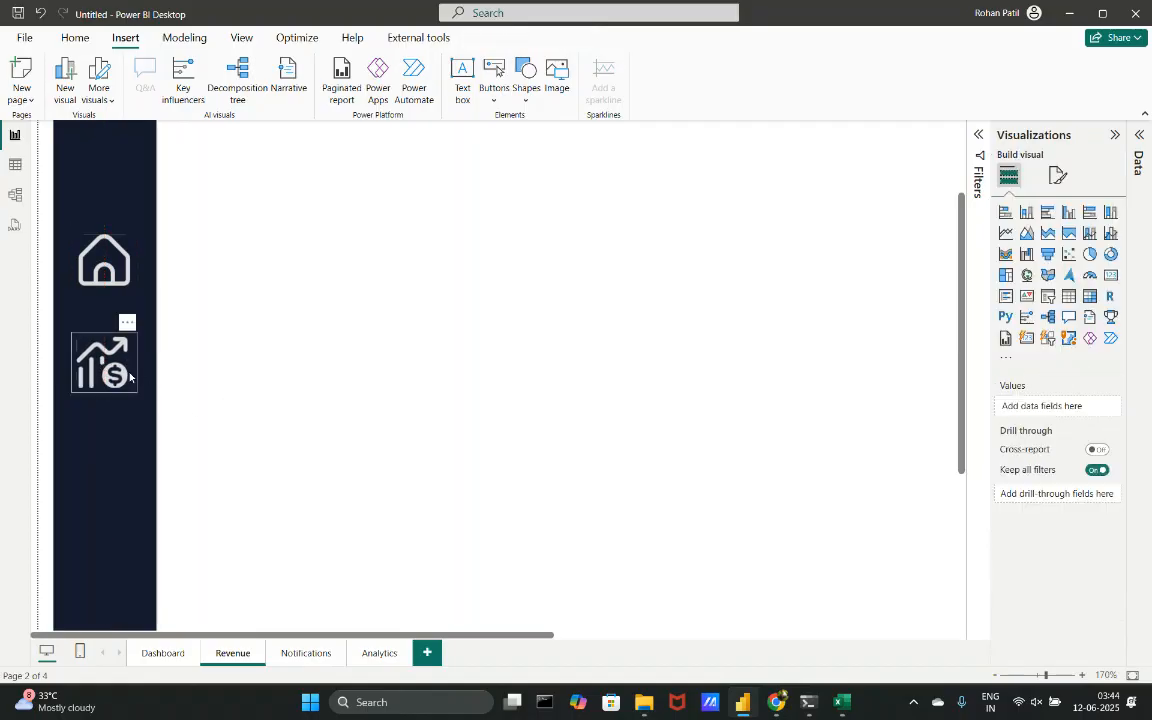
{"action": "left_click", "coordinate": [130, 377]}
{"action": "left_click_drag", "start_coordinate": [134, 377], "coordinate": [124, 374]}
{"action": "left_click", "coordinate": [242, 381]}
- Replace the chart-and-dollar button's On hover icon with the blue chart-mixed-up-circle-dollar (2) image from Downloads
{"action": "left_click", "coordinate": [89, 386]}
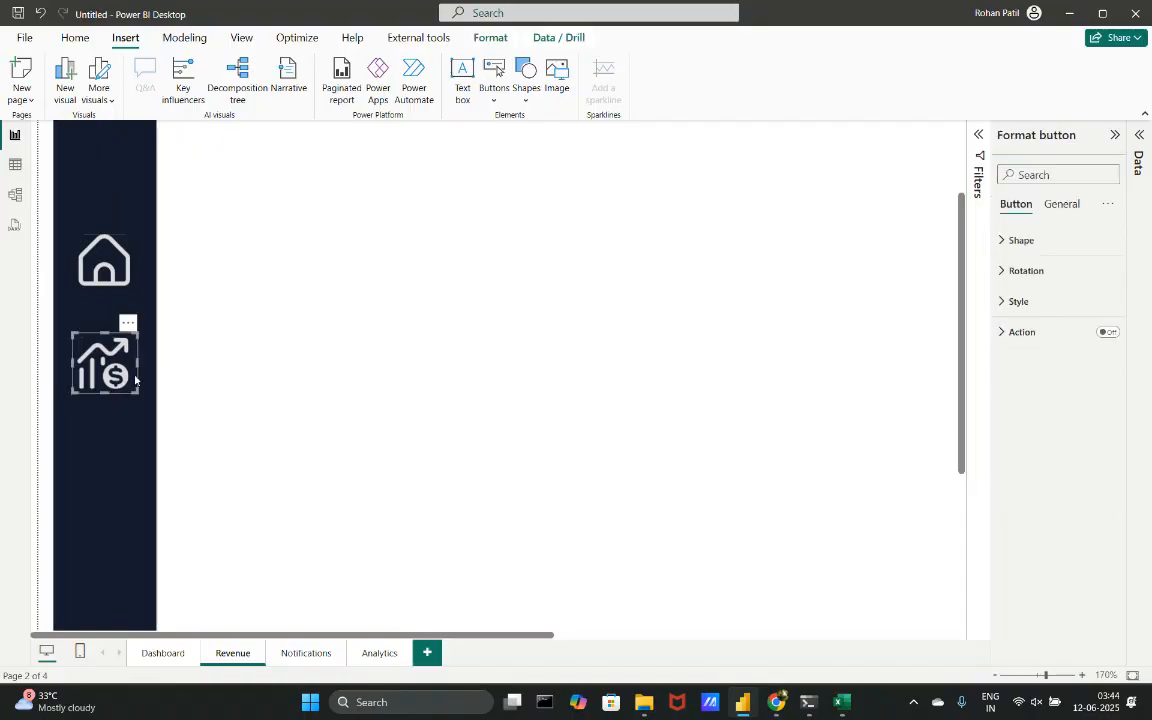
{"action": "left_click", "coordinate": [1049, 301]}
{"action": "left_click", "coordinate": [1053, 379]}
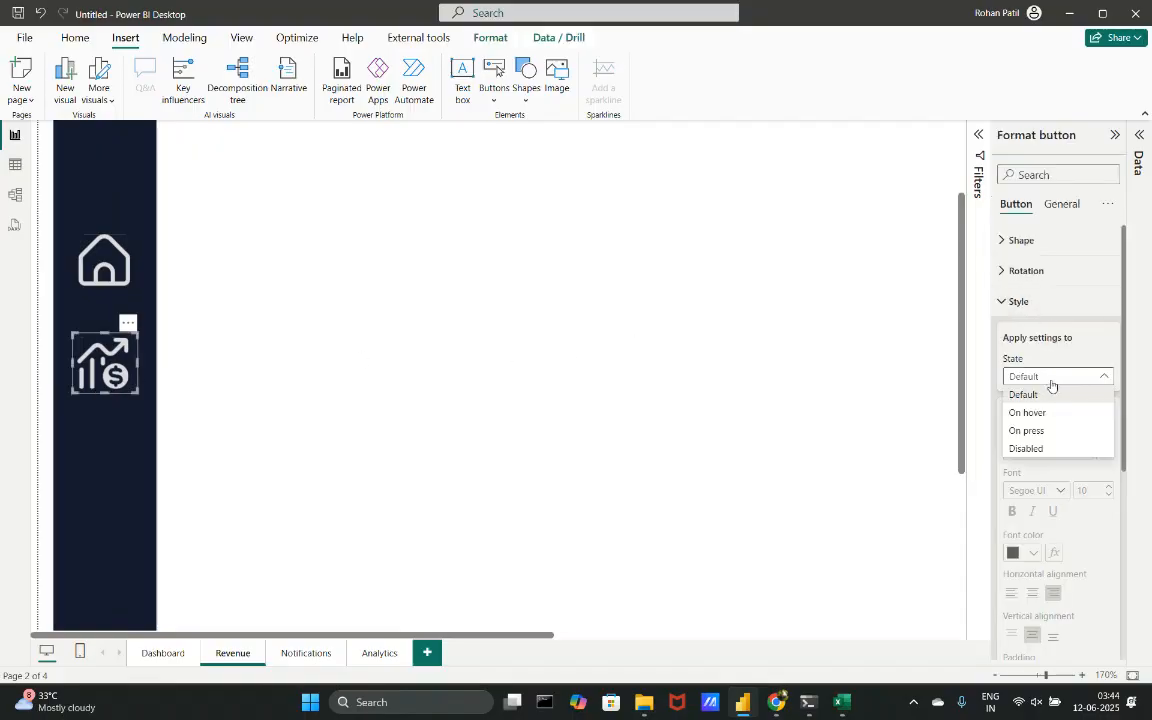
{"action": "left_click", "coordinate": [1036, 412]}
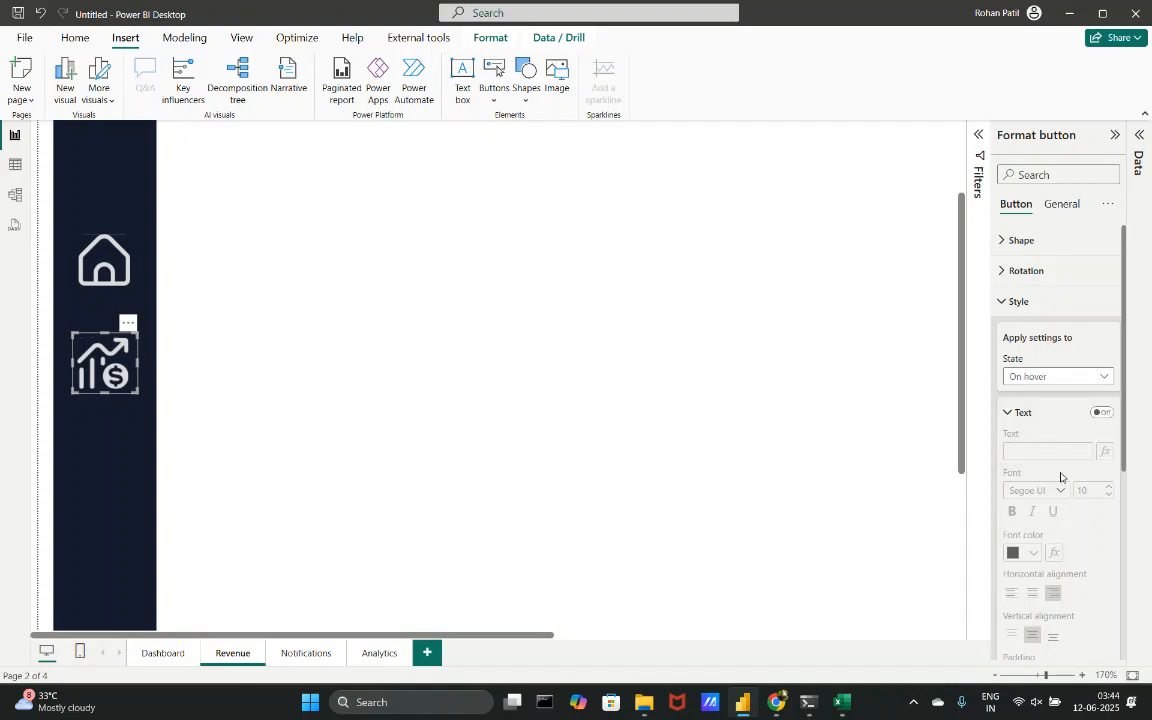
{"action": "scroll", "coordinate": [1038, 419], "scroll_direction": "down", "scroll_amount": 3}
{"action": "scroll", "coordinate": [1025, 350], "scroll_direction": "up", "scroll_amount": 1}
{"action": "left_click", "coordinate": [1013, 288]}
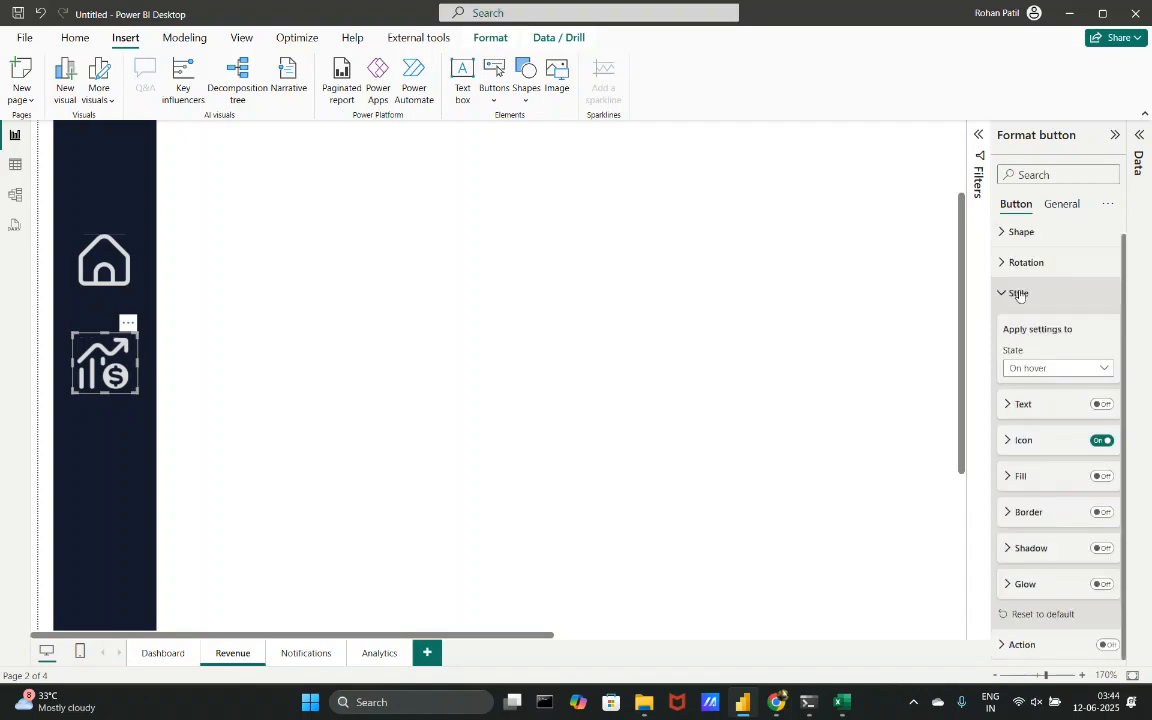
{"action": "left_click", "coordinate": [1036, 443]}
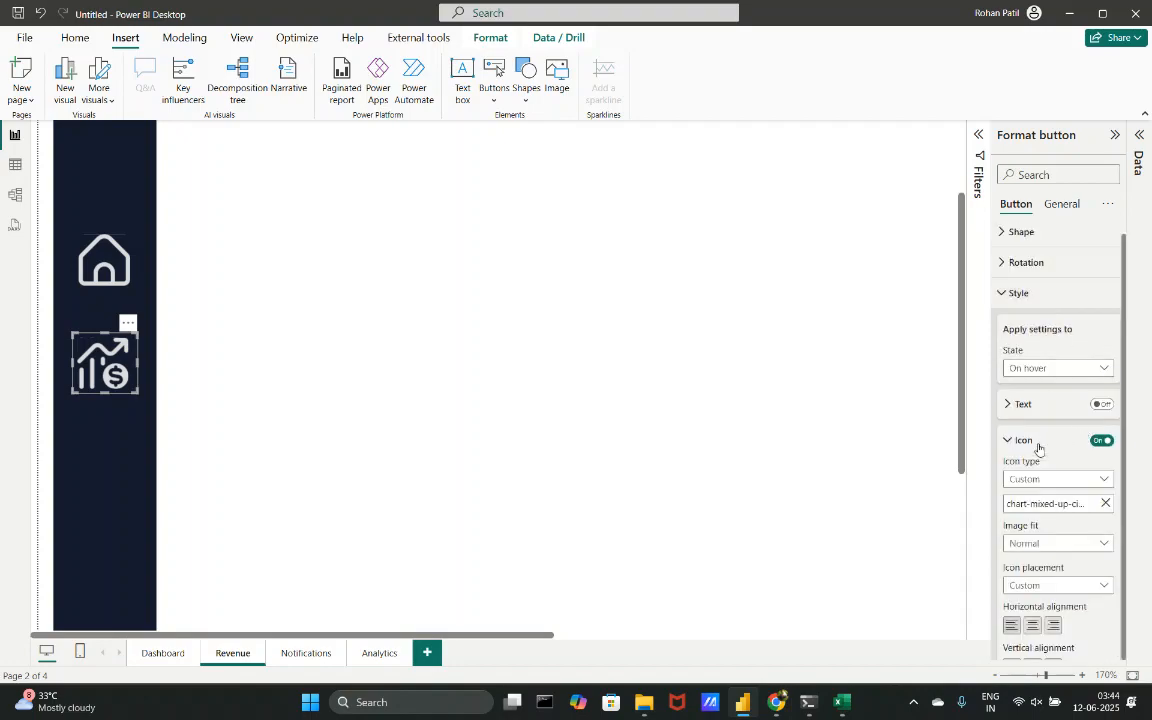
{"action": "left_click", "coordinate": [1105, 505]}
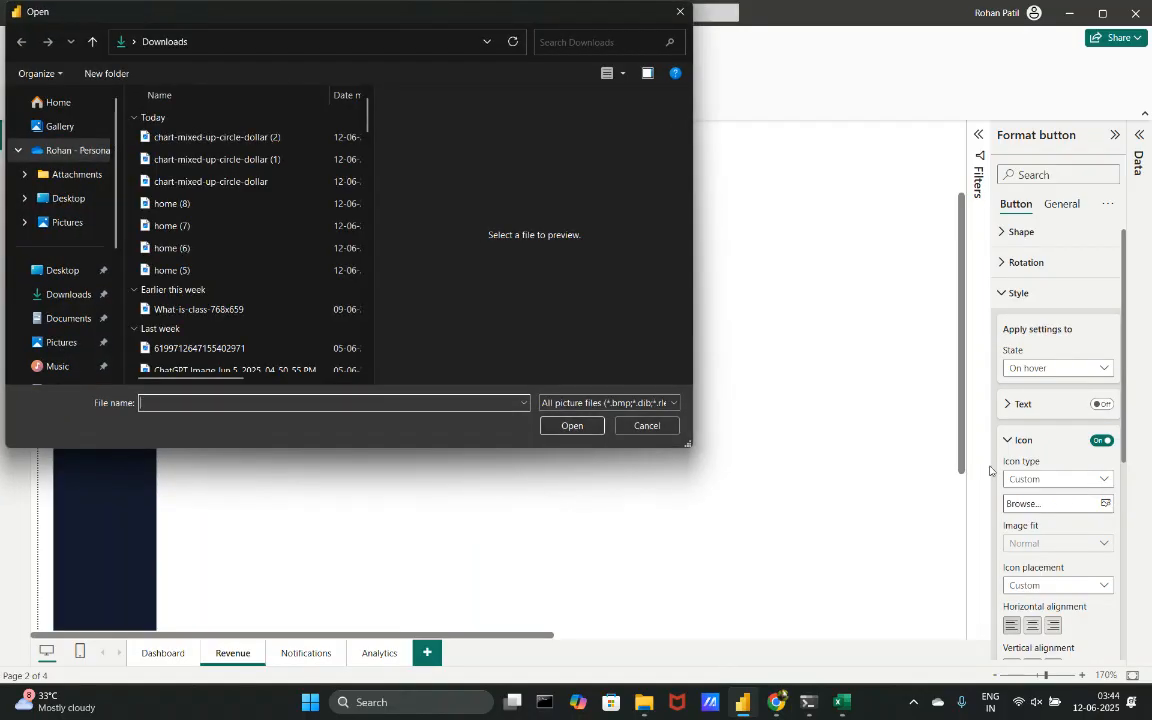
{"action": "left_click", "coordinate": [280, 138]}
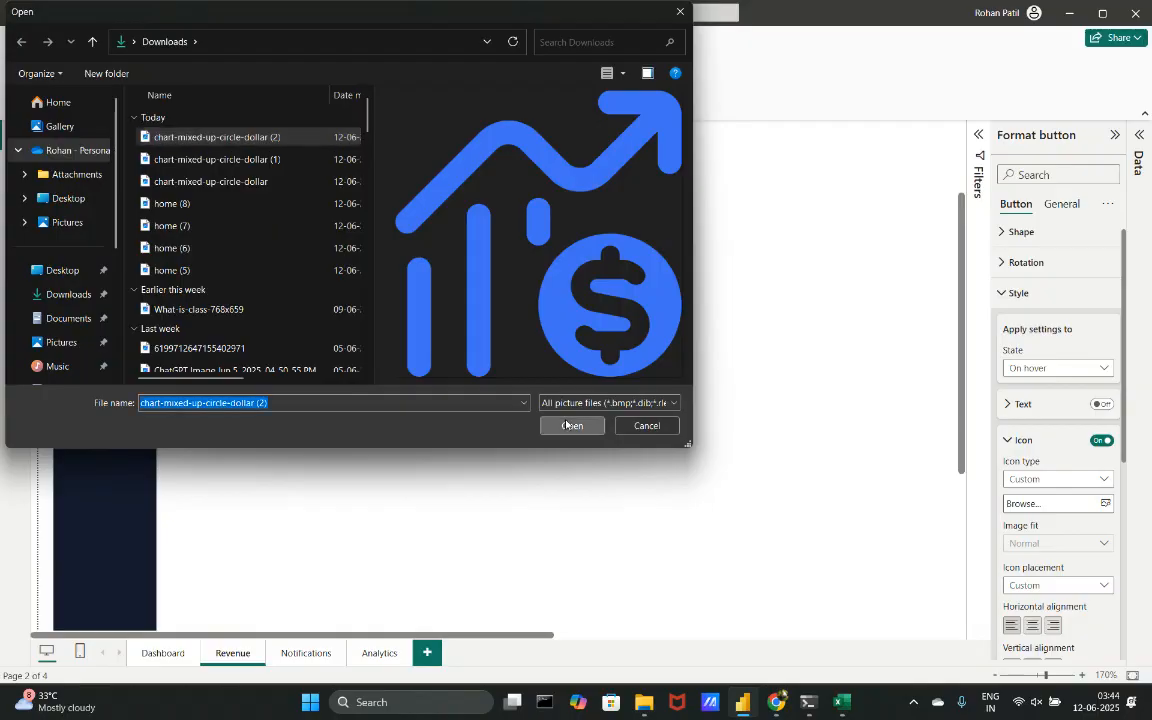
{"action": "left_click", "coordinate": [566, 425]}
{"action": "left_click", "coordinate": [398, 384]}
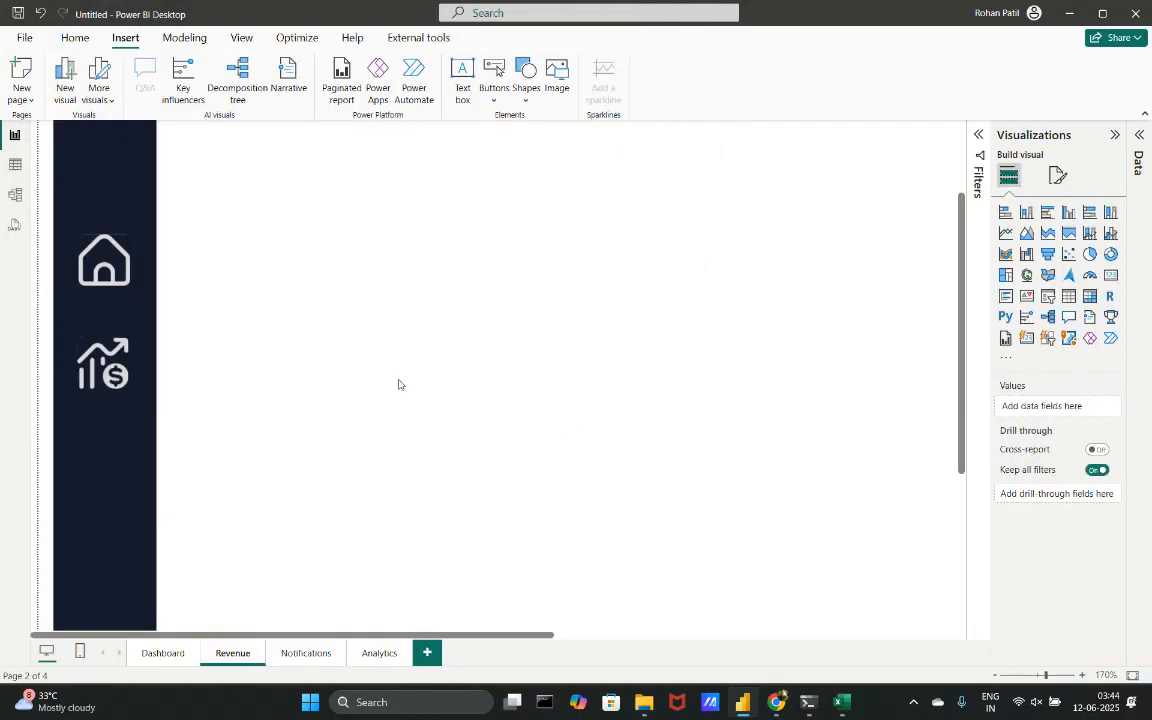
- Replace the chart-and-dollar button's Default state icon with the blue chart-mixed-up-circle-dollar (2) image
{"action": "left_click", "coordinate": [132, 356]}
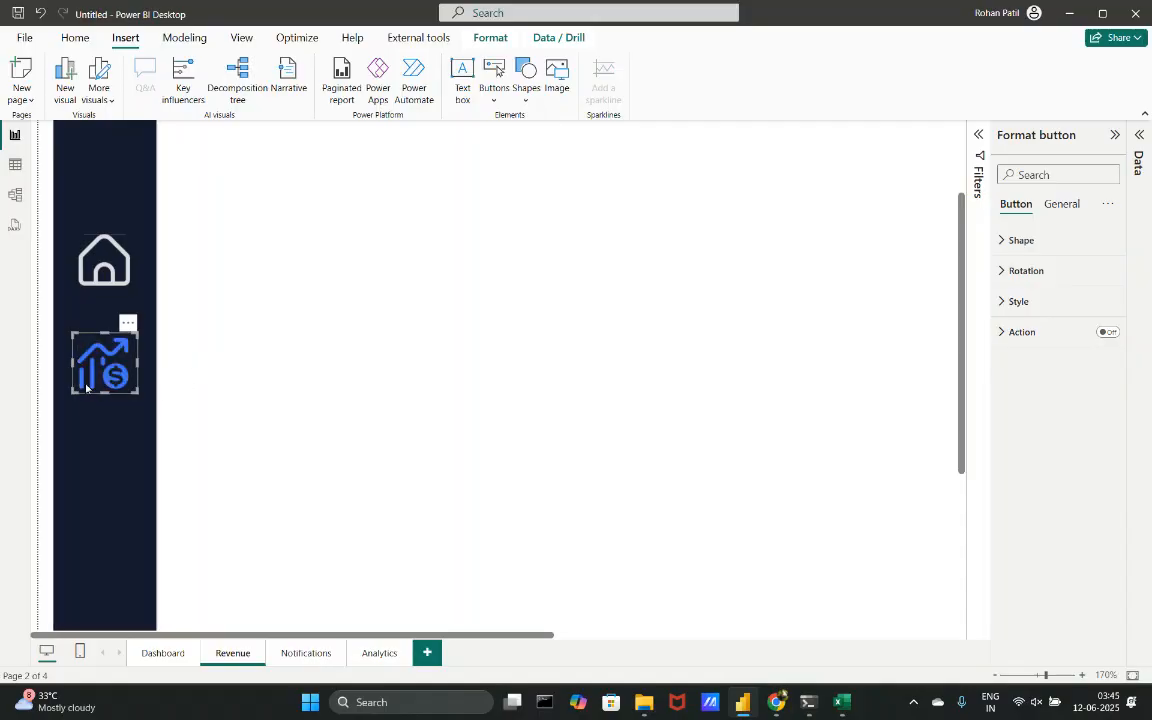
{"action": "left_click", "coordinate": [1041, 300]}
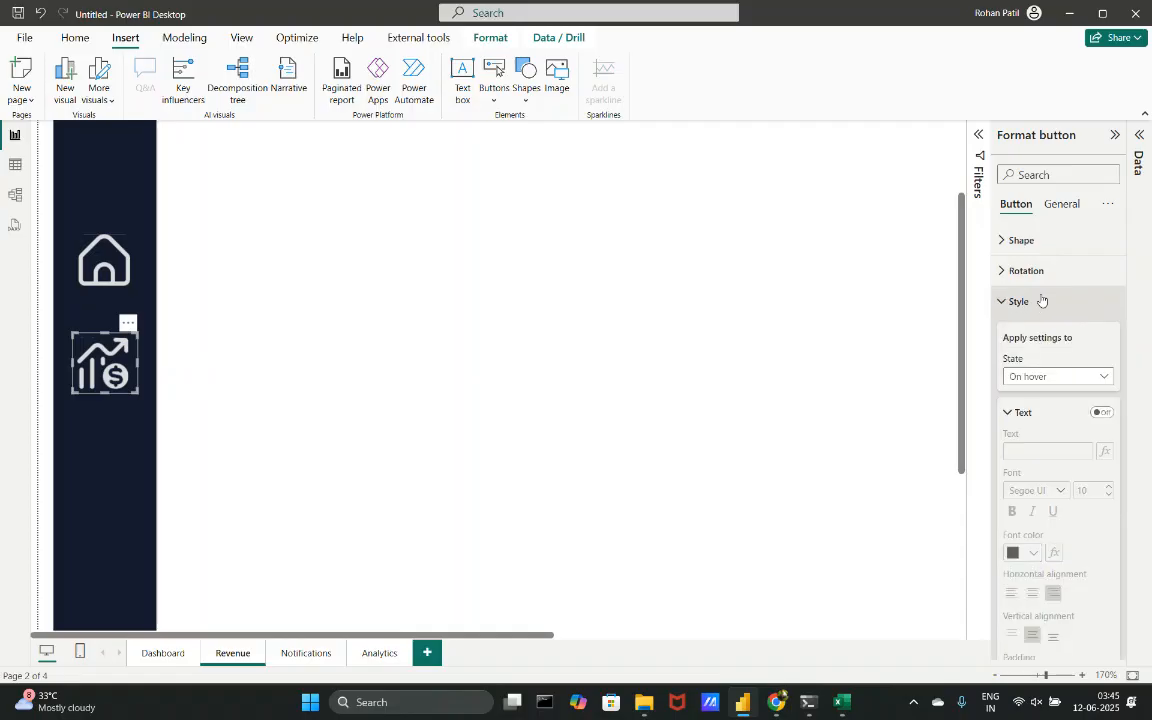
{"action": "left_click", "coordinate": [1061, 377]}
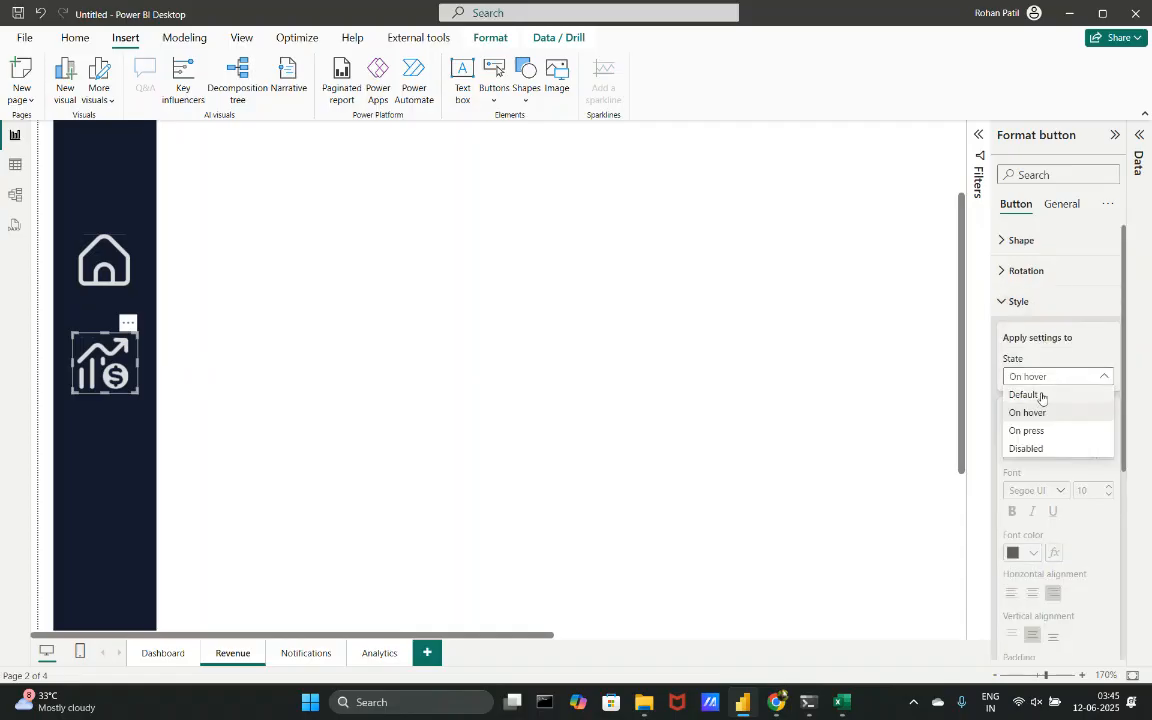
{"action": "left_click", "coordinate": [1028, 392]}
{"action": "left_click", "coordinate": [1014, 411]}
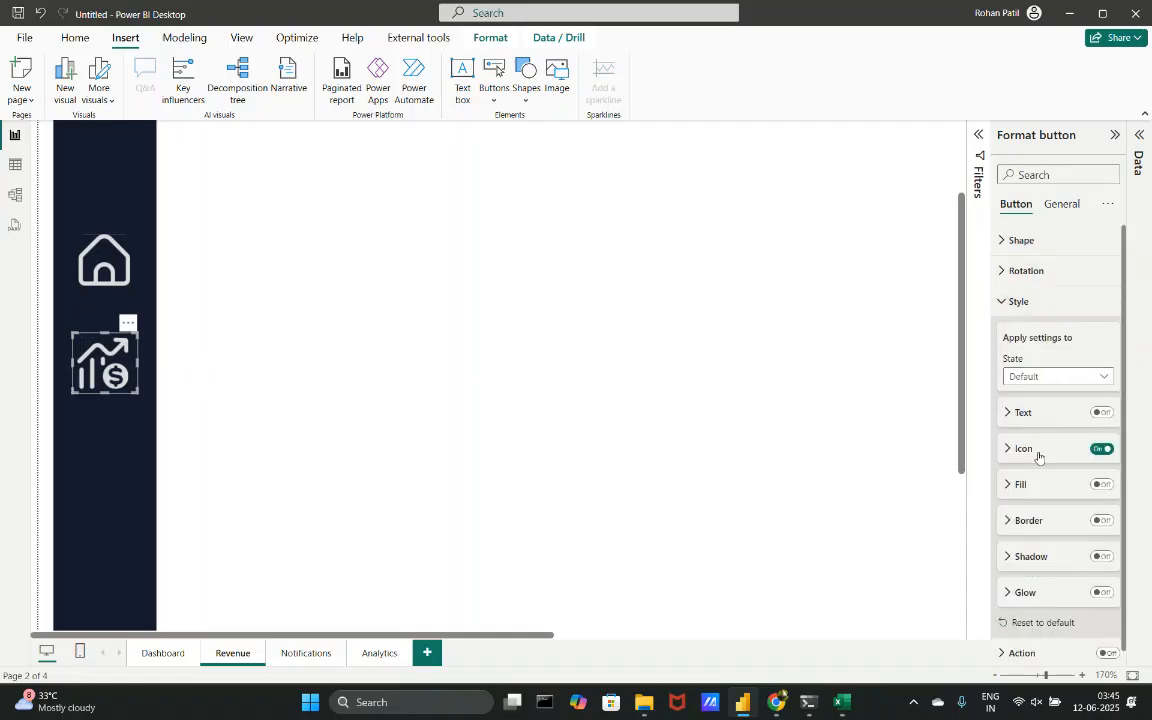
{"action": "left_click", "coordinate": [1035, 451]}
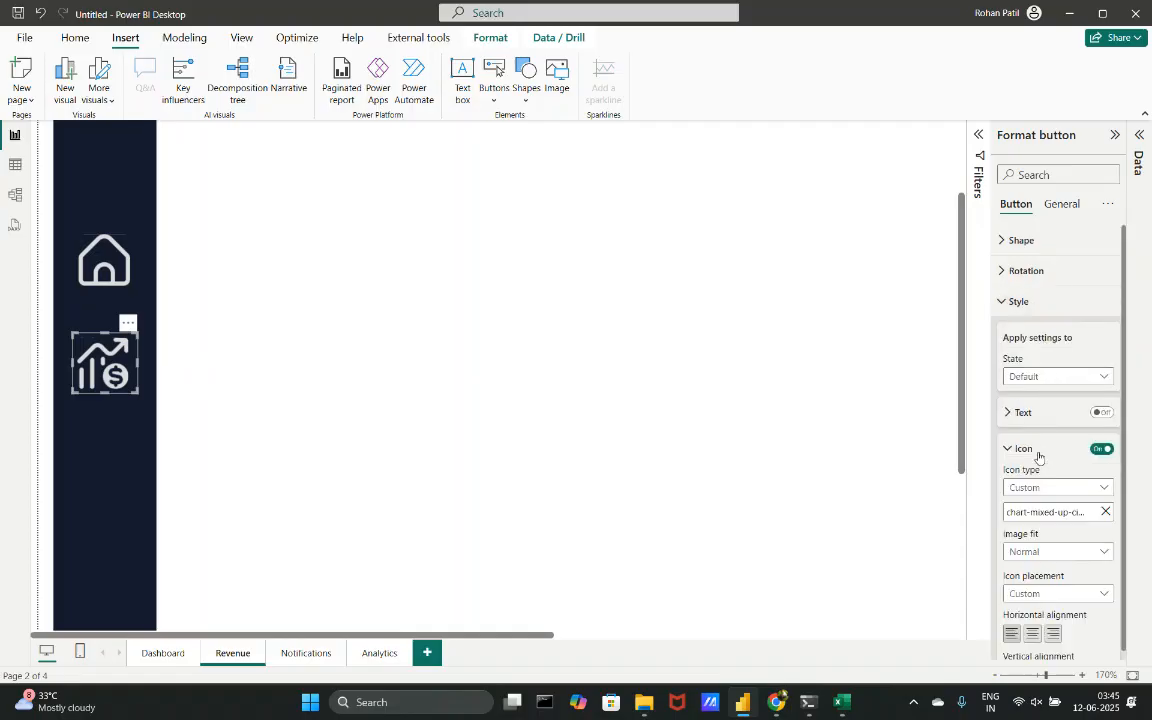
{"action": "left_click", "coordinate": [1105, 512]}
{"action": "left_click", "coordinate": [1105, 512]}
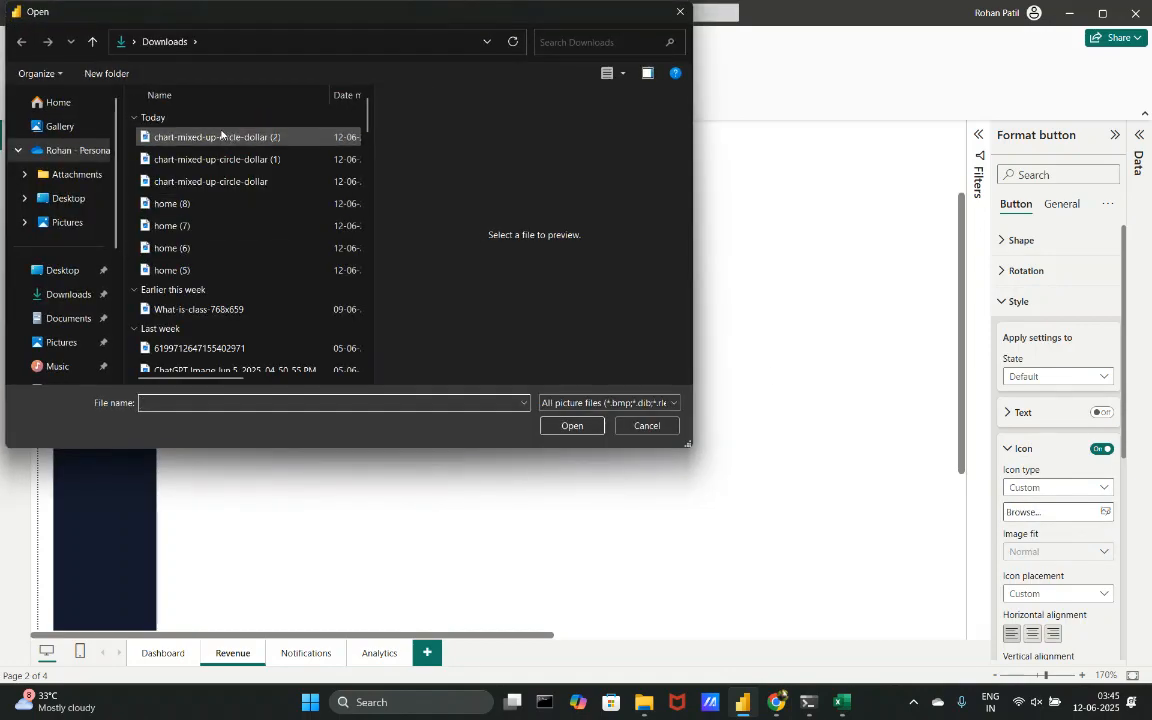
{"action": "left_click", "coordinate": [221, 136]}
{"action": "left_click", "coordinate": [566, 424]}
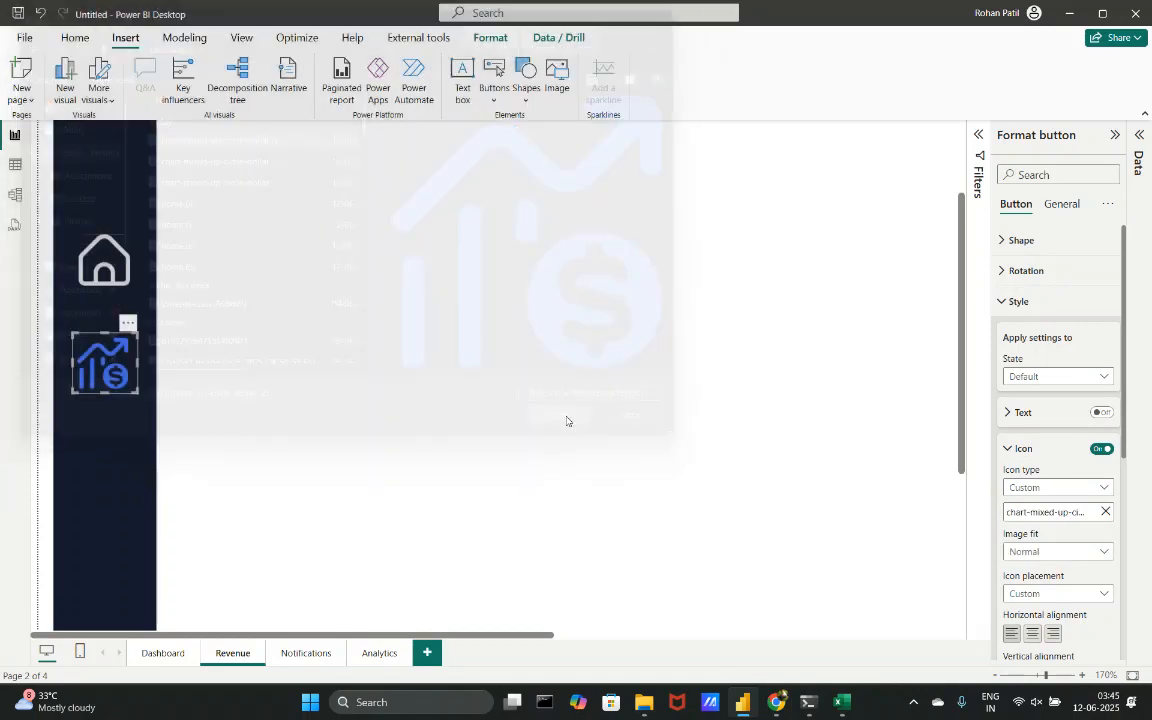
{"action": "left_click", "coordinate": [424, 391]}
{"action": "scroll", "coordinate": [316, 339], "scroll_direction": "down", "scroll_amount": 5, "text": "ctrl"}
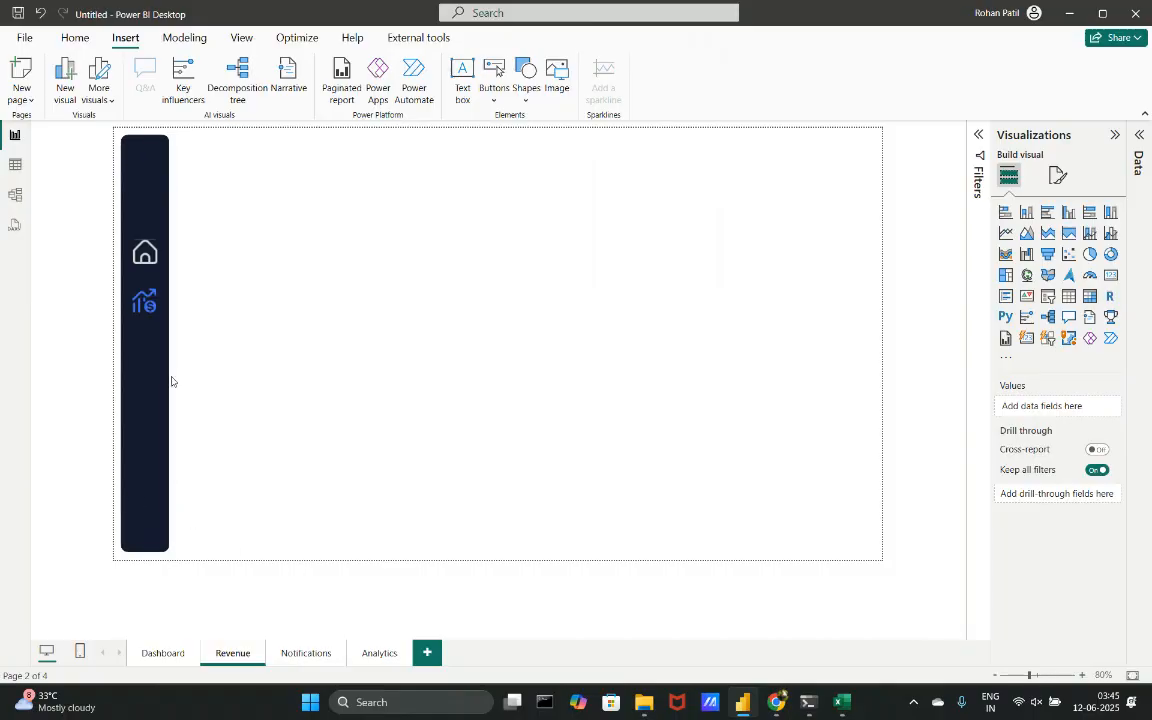
{"action": "scroll", "coordinate": [348, 308], "scroll_direction": "up", "scroll_amount": 6, "text": "ctrl"}
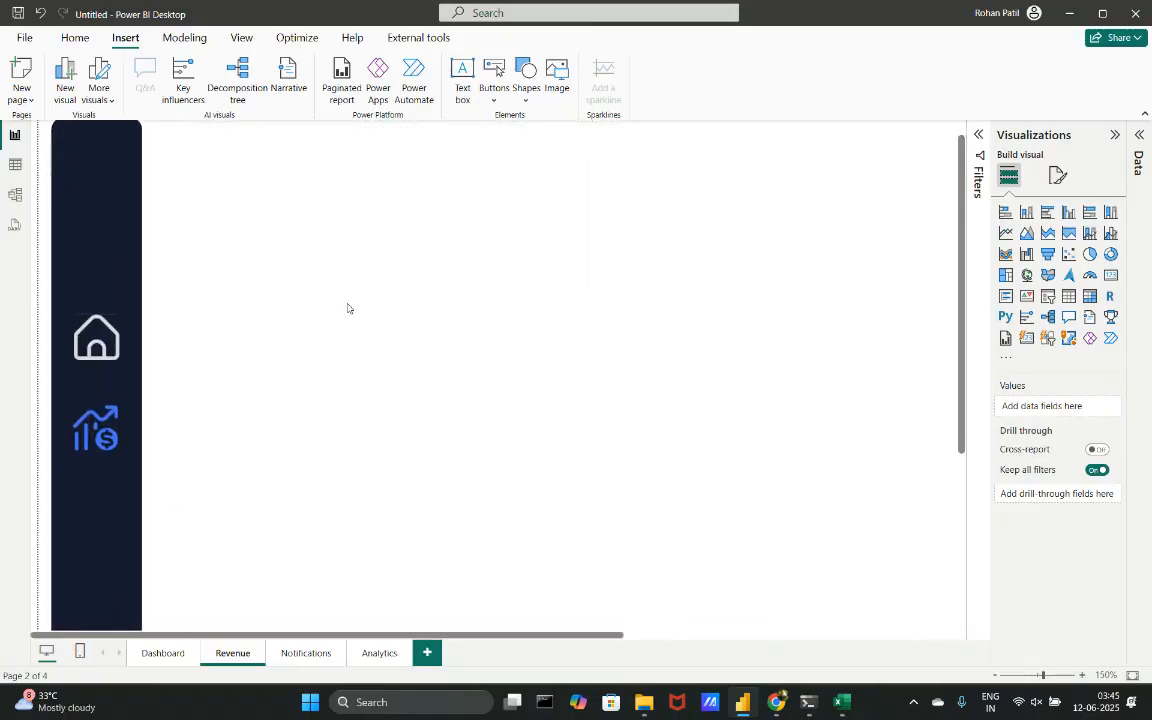
{"action": "scroll", "coordinate": [348, 308], "scroll_direction": "down", "scroll_amount": 2}
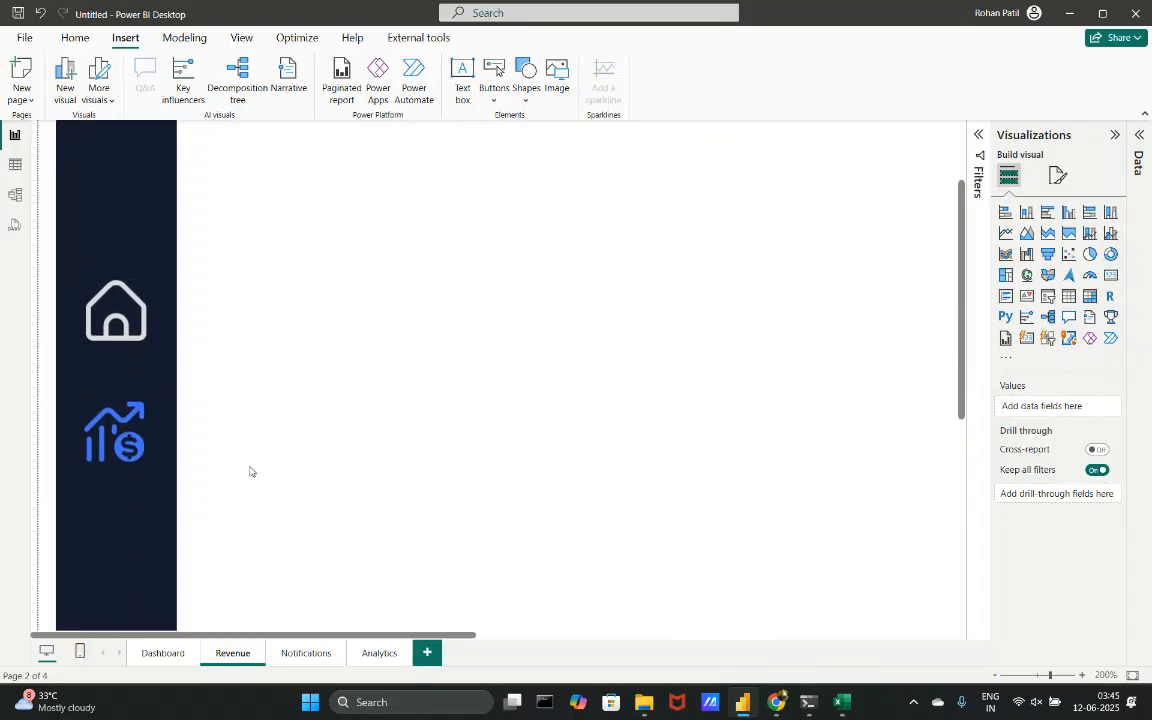
- Replace the chart-and-dollar button's On hover icon with the image chart-mixed-up-circle-dollar (1) from Downloads
{"action": "left_click", "coordinate": [104, 441]}
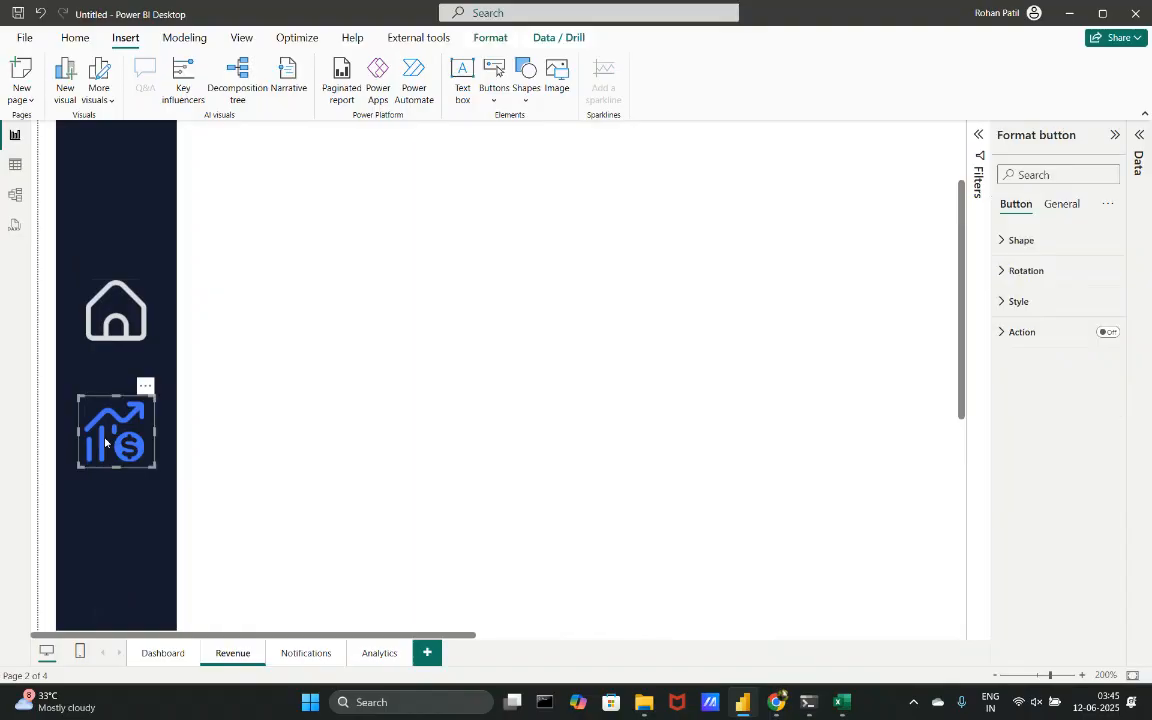
{"action": "left_click", "coordinate": [1020, 302]}
{"action": "left_click", "coordinate": [1016, 411]}
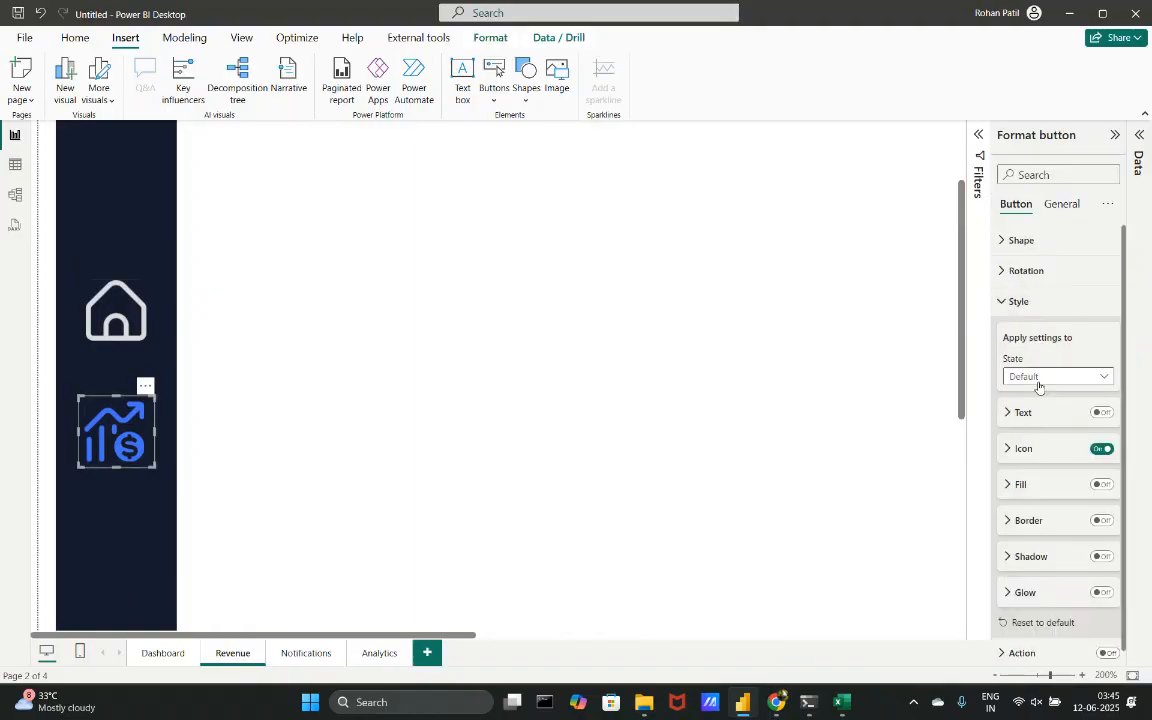
{"action": "left_click", "coordinate": [1039, 380]}
{"action": "left_click", "coordinate": [1035, 413]}
{"action": "left_click", "coordinate": [1024, 455]}
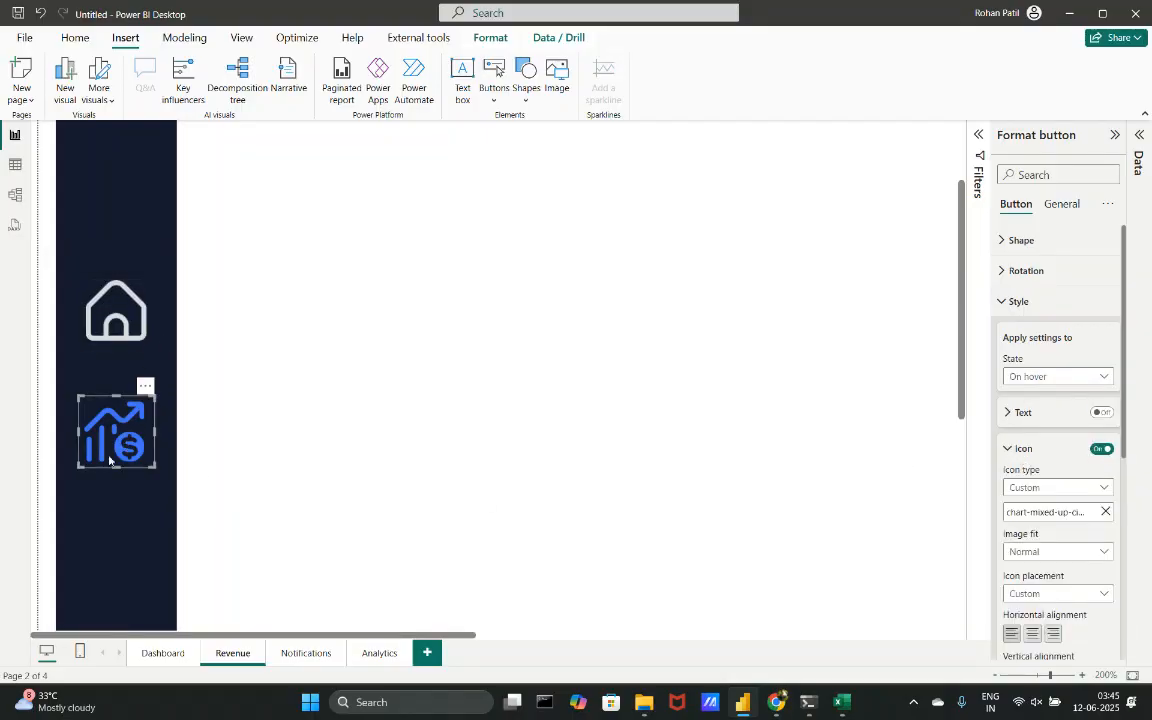
{"action": "left_click", "coordinate": [1044, 378]}
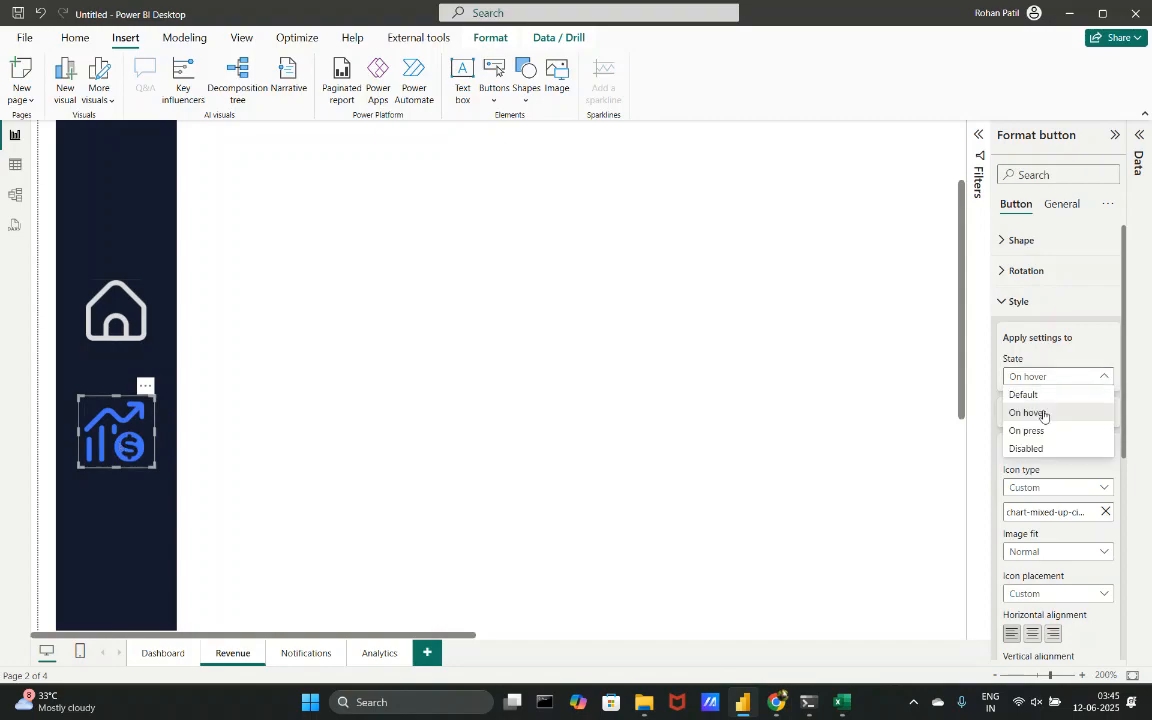
{"action": "left_click", "coordinate": [1105, 513]}
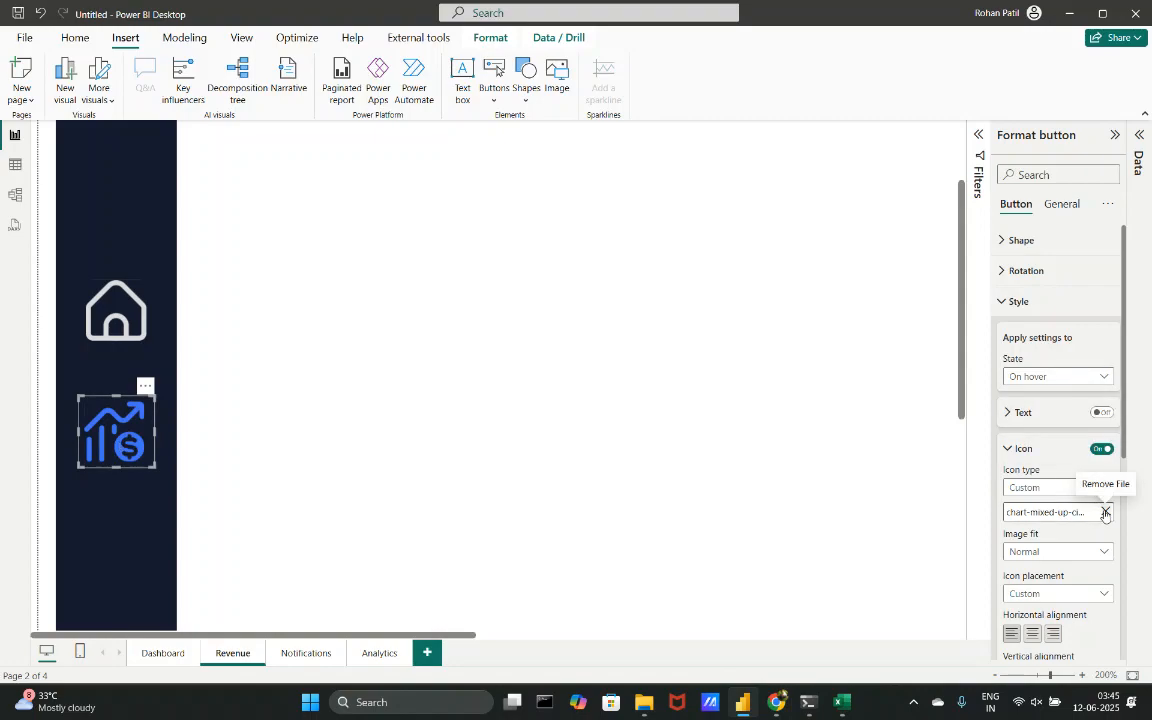
{"action": "left_click", "coordinate": [1105, 512]}
{"action": "left_click", "coordinate": [1105, 512]}
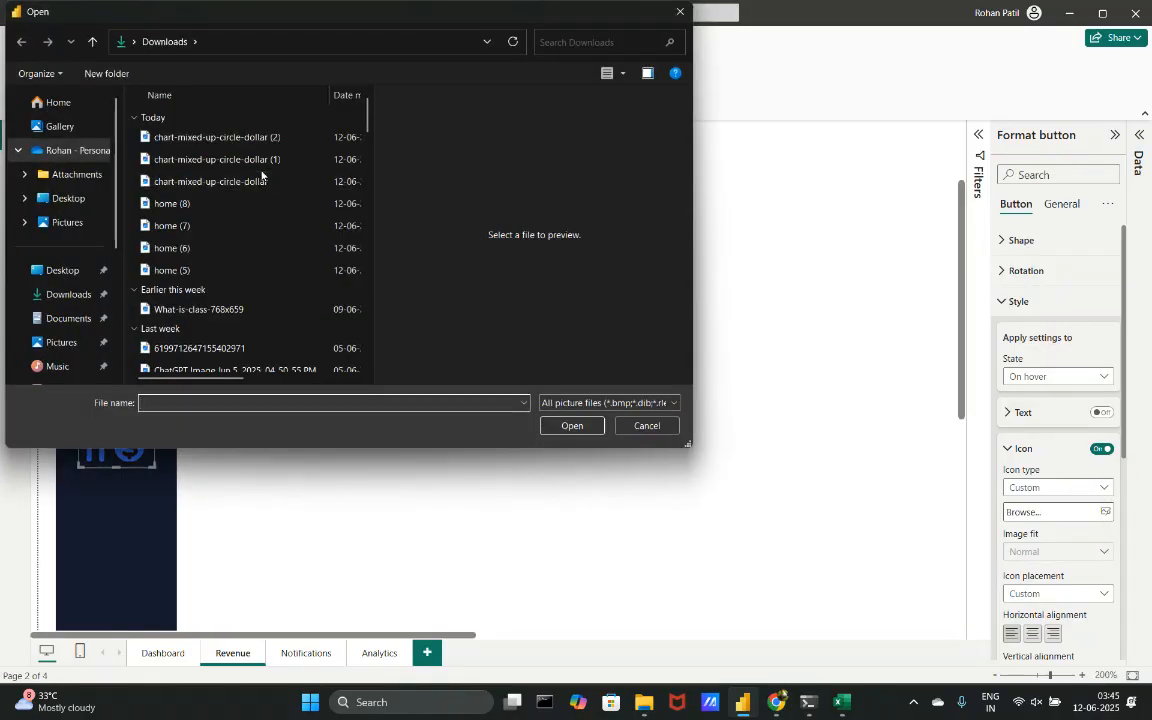
{"action": "left_click", "coordinate": [217, 159]}
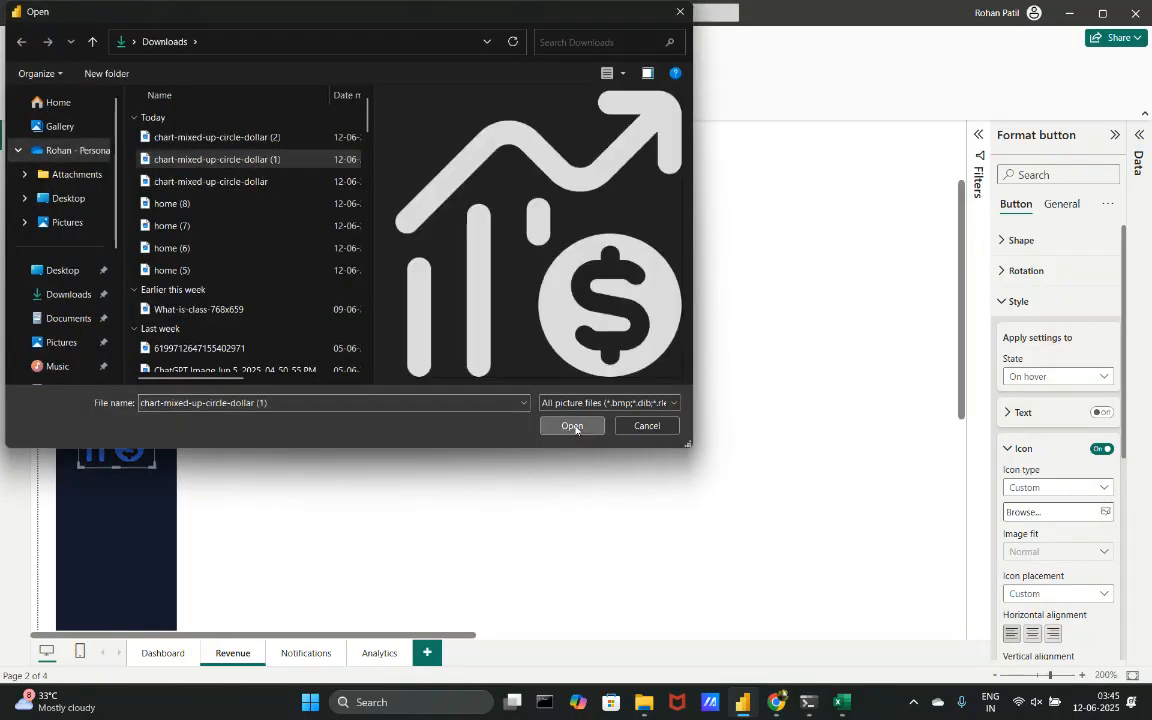
{"action": "left_click", "coordinate": [572, 426]}
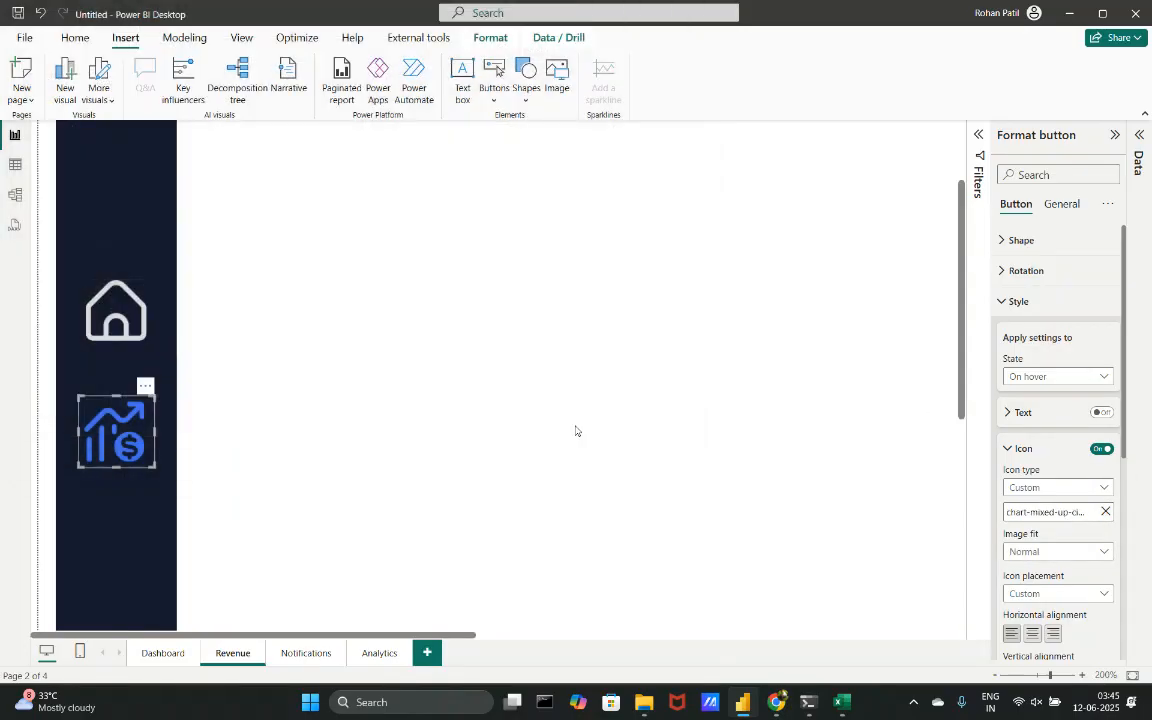
- Replace the chart-and-dollar button's On press icon with the image chart-mixed-up-circle-dollar from Downloads
{"action": "left_click", "coordinate": [1099, 380]}
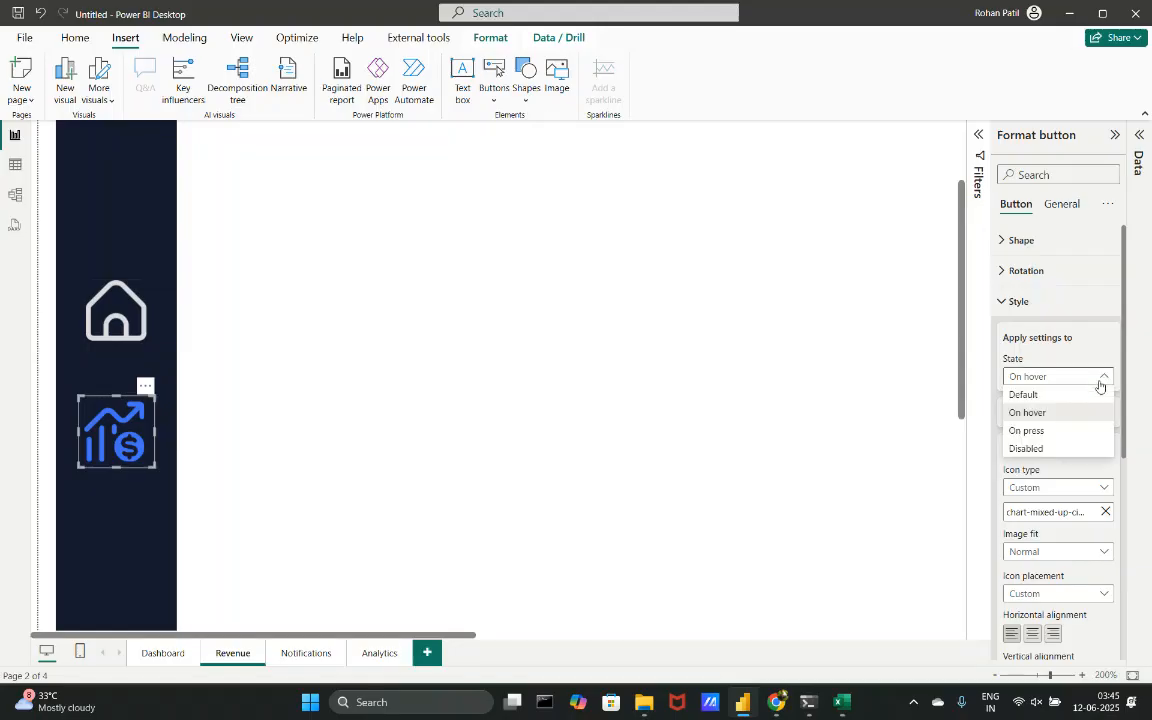
{"action": "left_click", "coordinate": [1030, 430]}
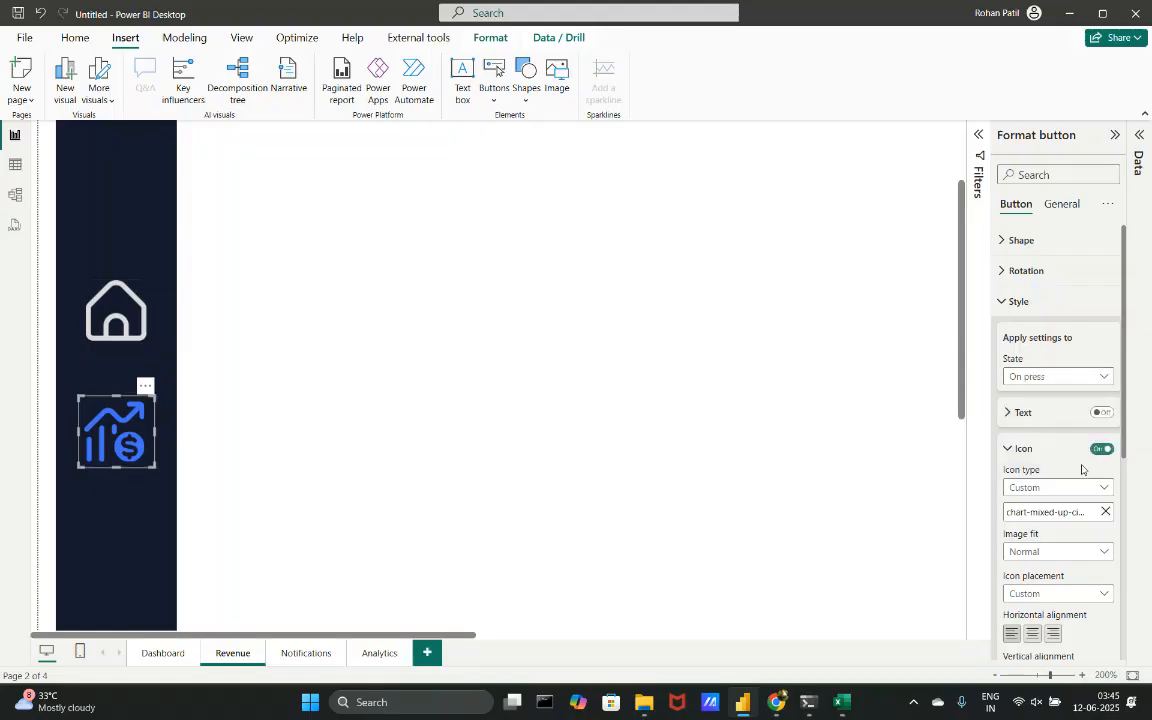
{"action": "left_click", "coordinate": [1106, 513]}
{"action": "left_click", "coordinate": [1105, 512]}
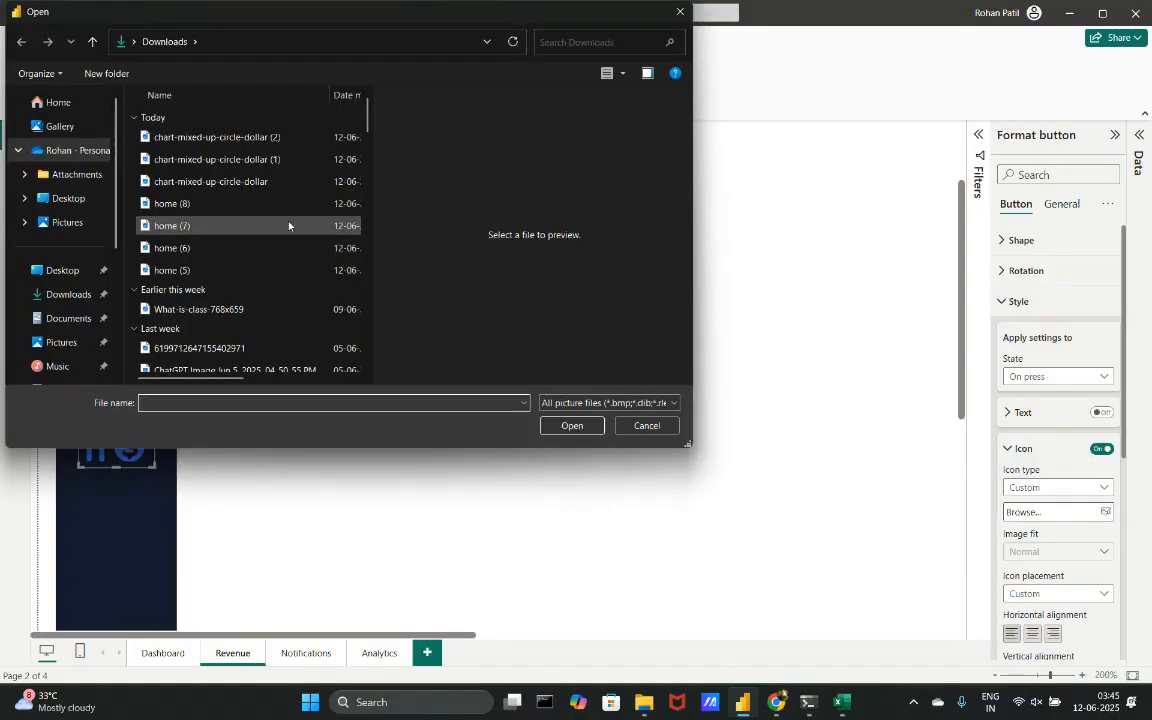
{"action": "left_click", "coordinate": [232, 181]}
{"action": "left_click", "coordinate": [572, 426]}
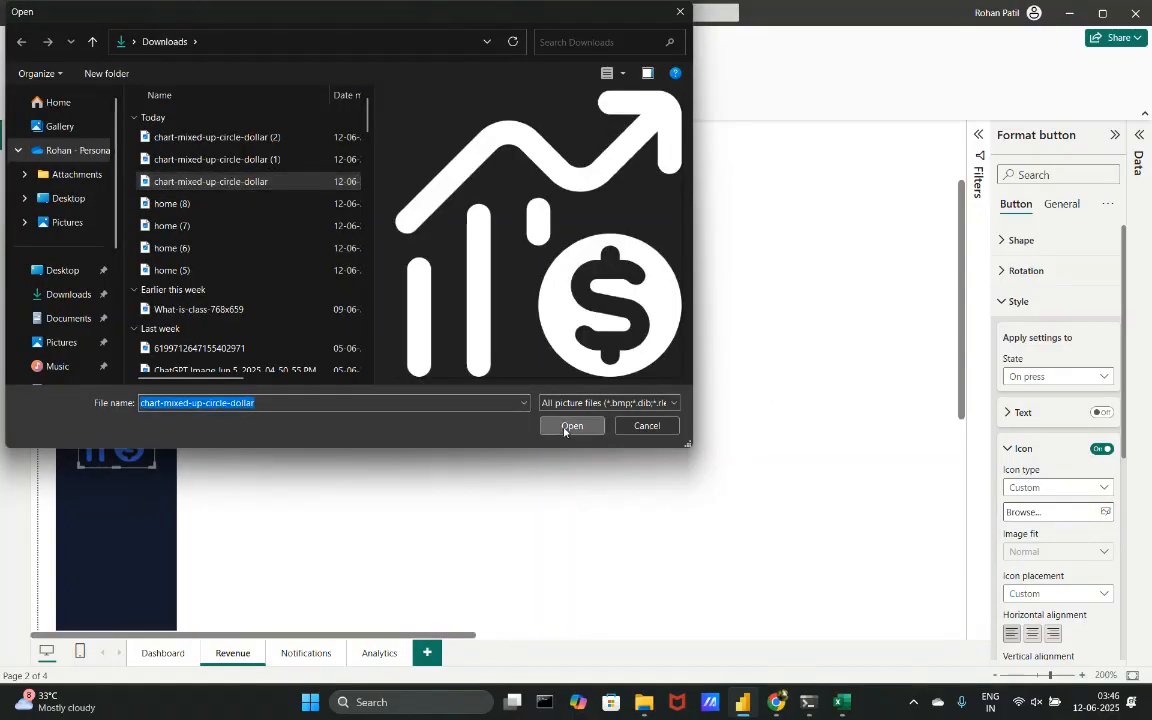
- Check the chart-and-dollar button's default, hover and pressed icons on the Revenue page
{"action": "left_click", "coordinate": [328, 388]}
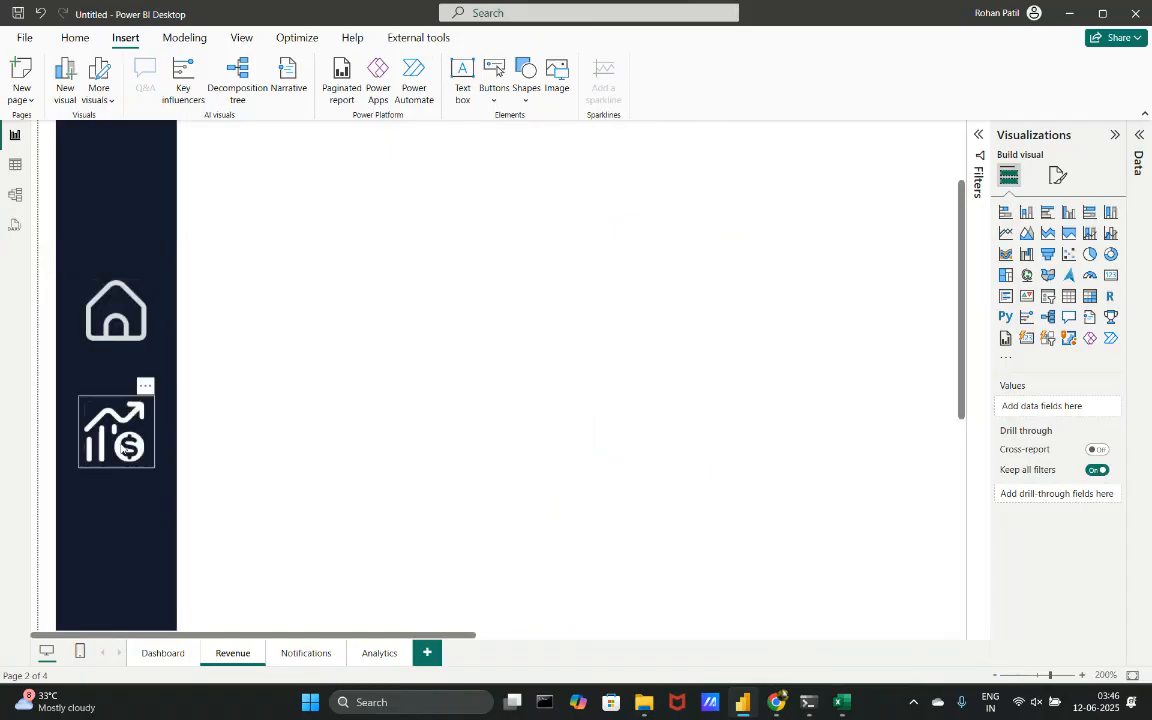
{"action": "left_click", "coordinate": [122, 448]}
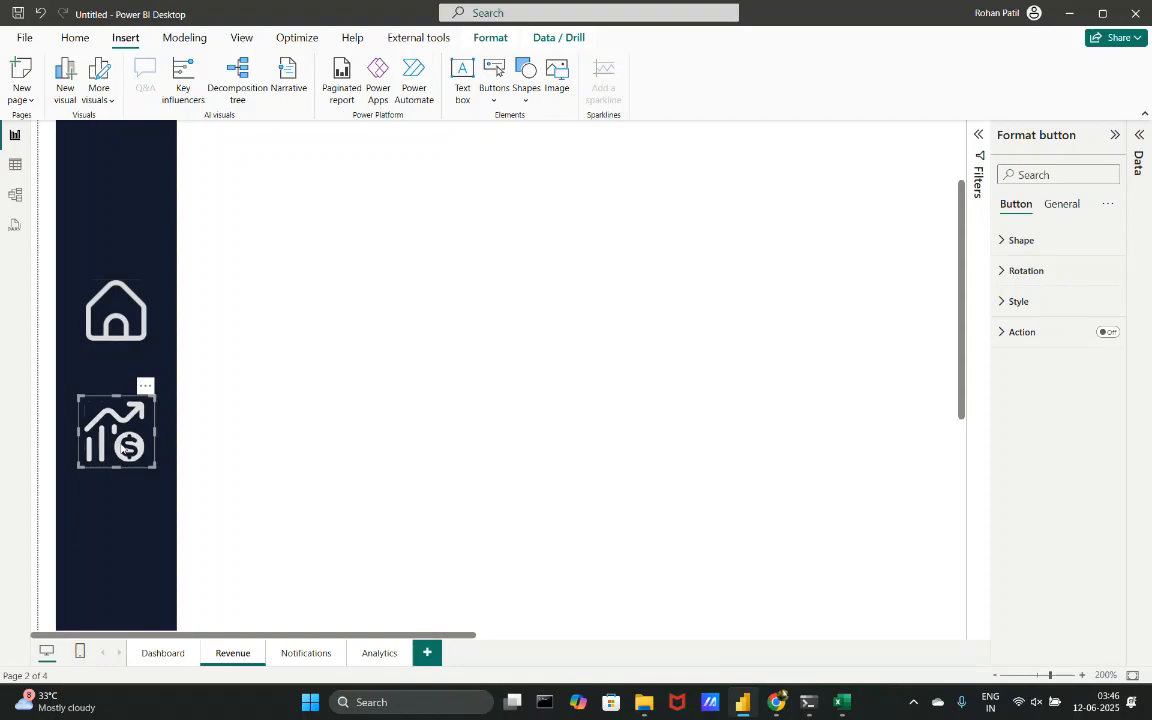
{"action": "left_click", "coordinate": [254, 446]}
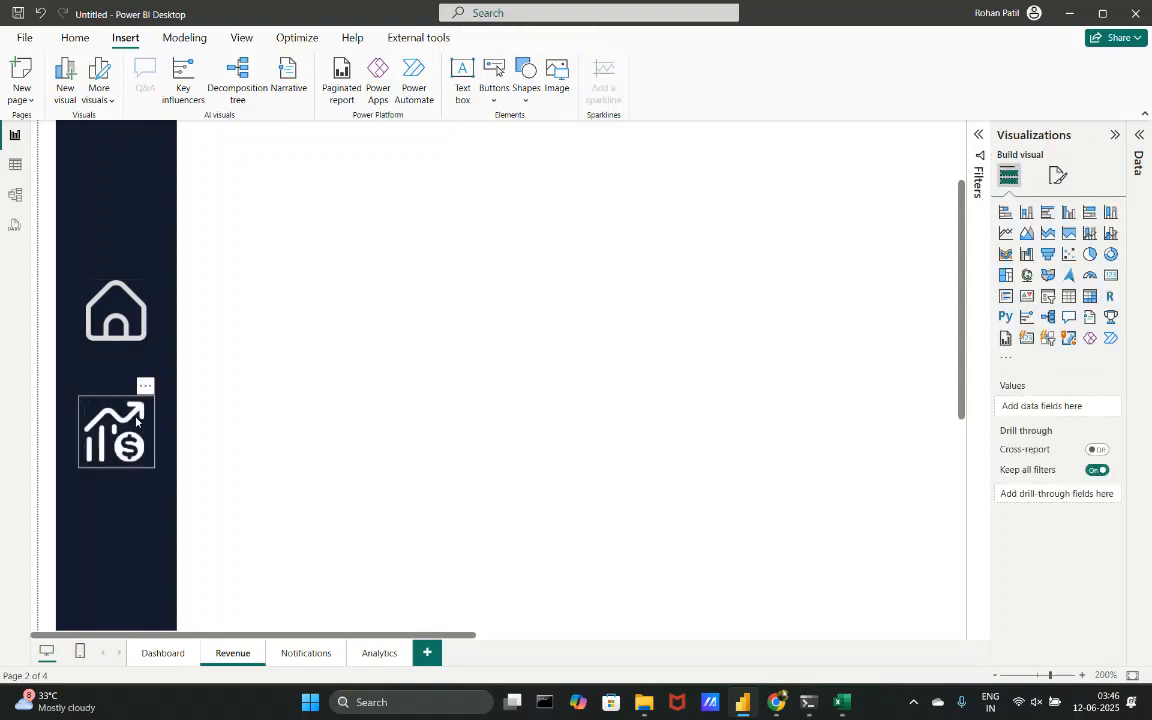
{"action": "left_click", "coordinate": [116, 430]}
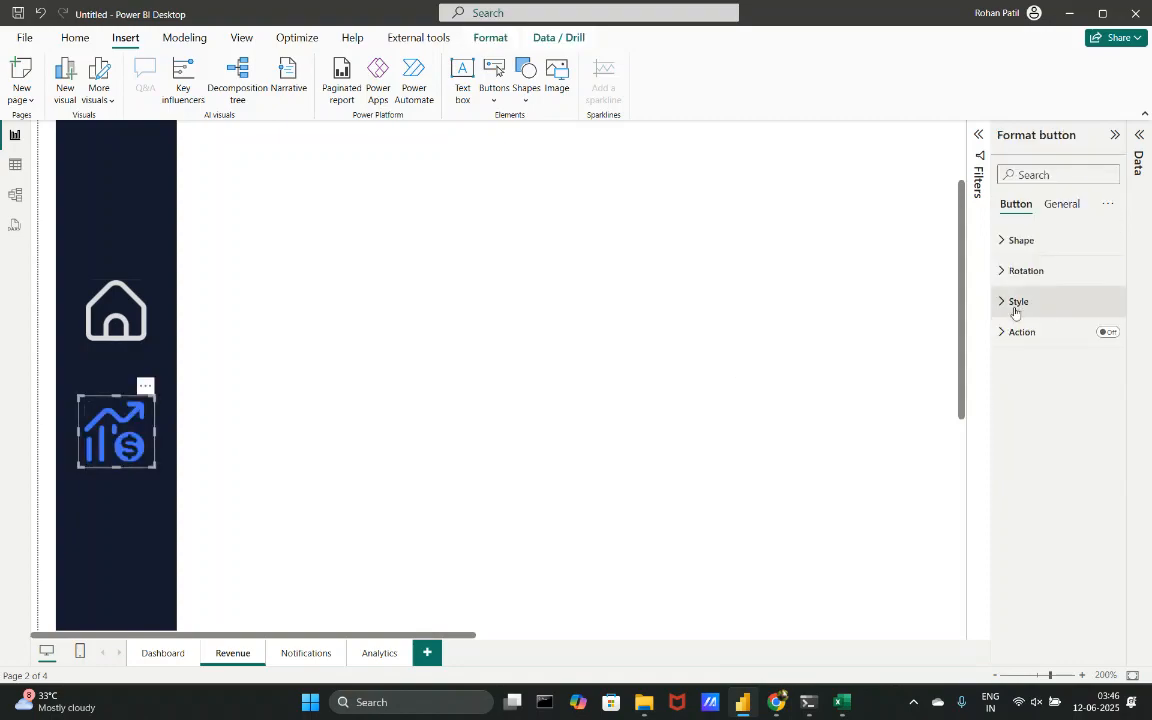
{"action": "left_click", "coordinate": [445, 482]}
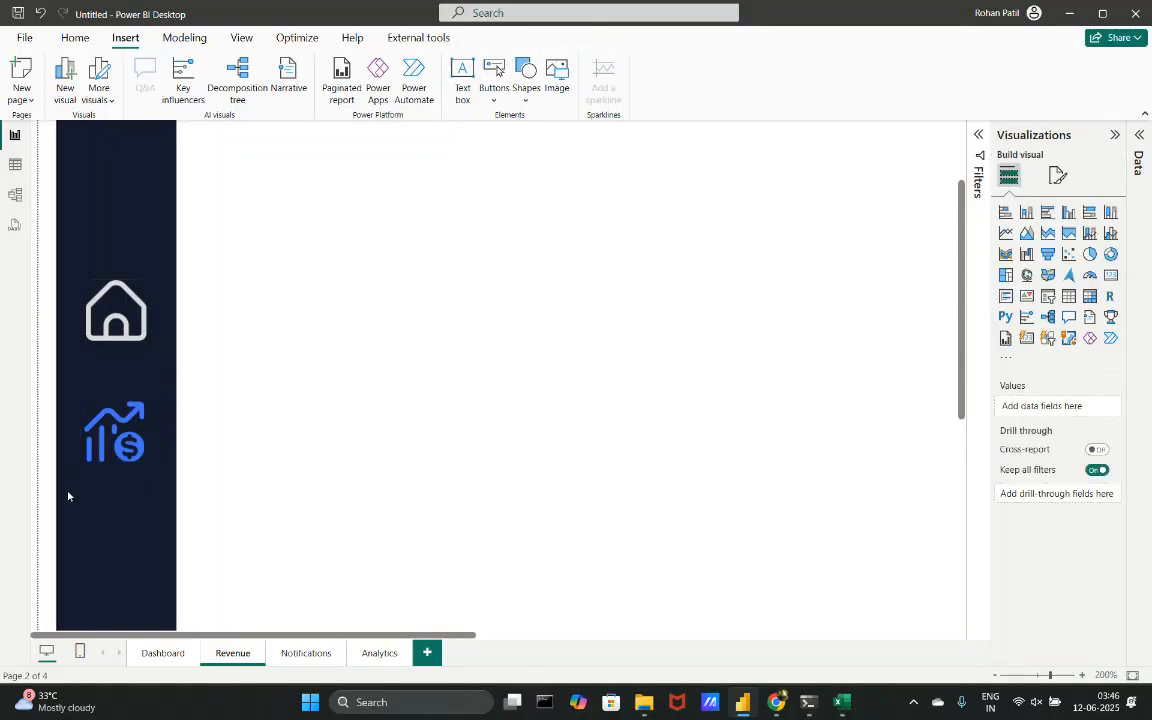
- Turn on the chart-and-dollar button's action and set its type to Page navigation, leaving the destination at None
{"action": "left_click", "coordinate": [99, 415]}
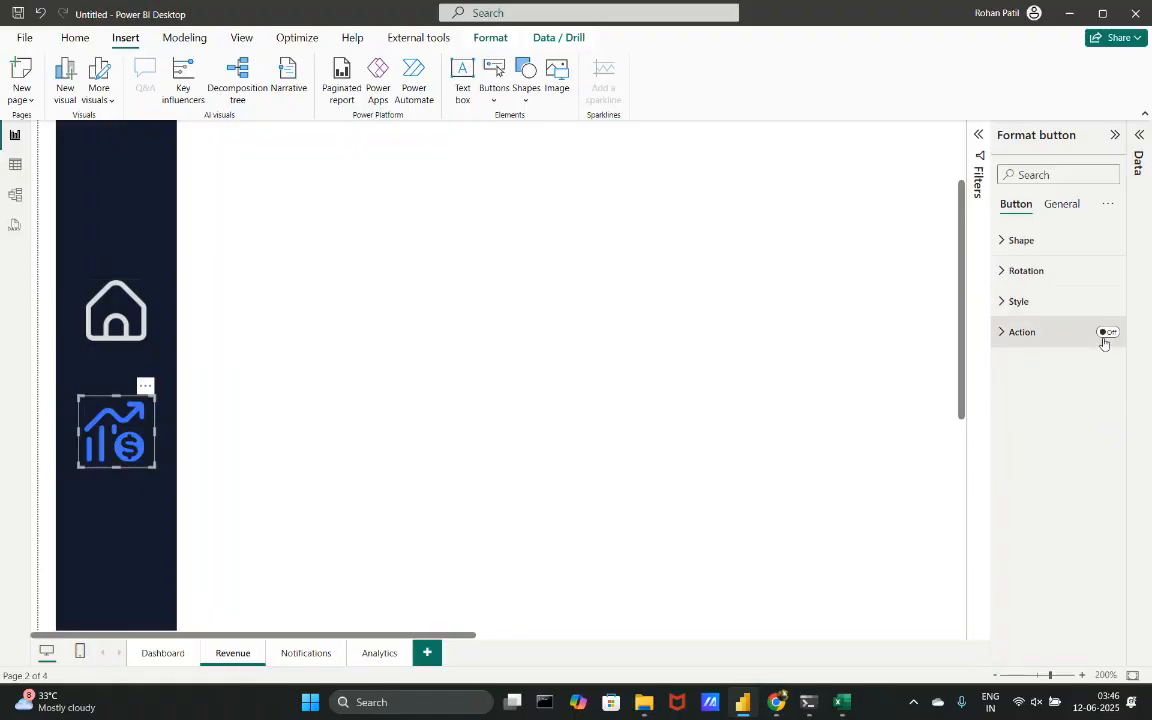
{"action": "left_click", "coordinate": [1060, 336]}
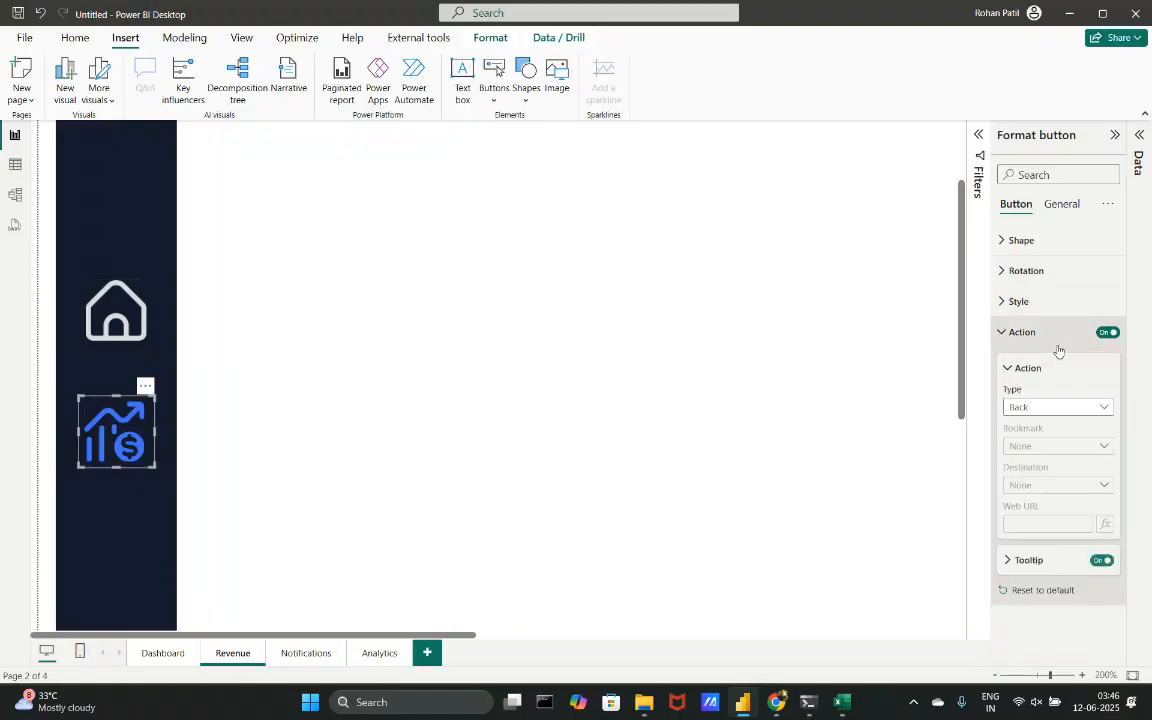
{"action": "left_click", "coordinate": [1039, 410]}
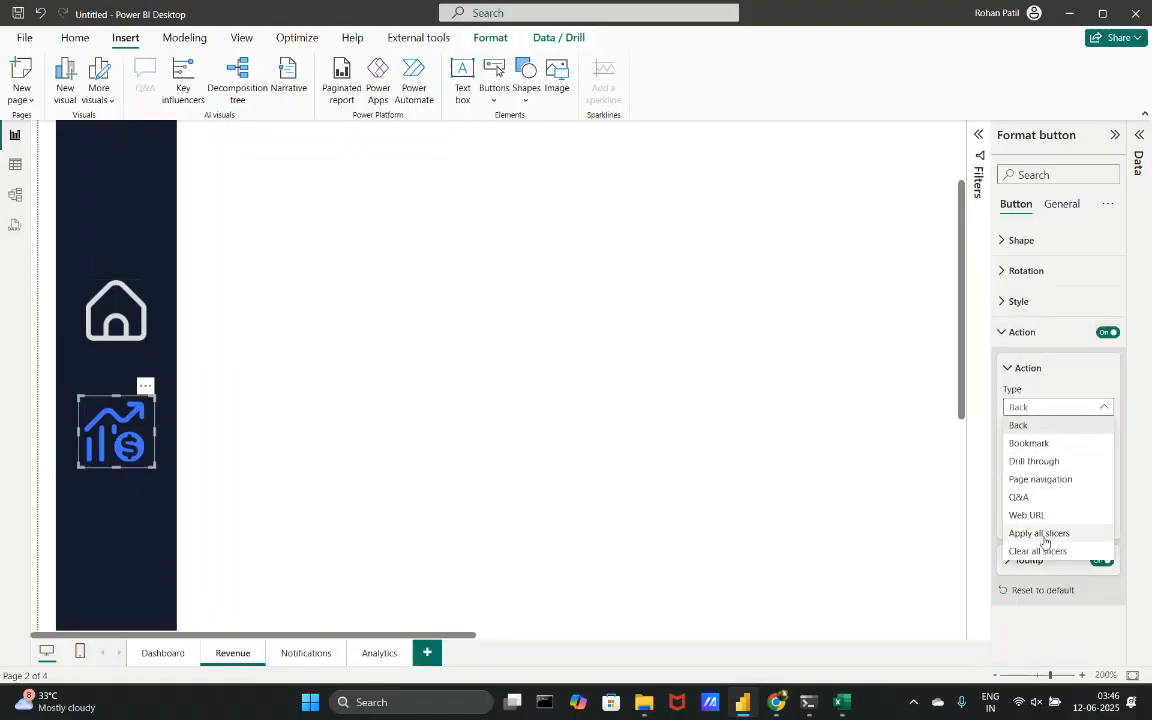
{"action": "left_click", "coordinate": [1040, 480]}
{"action": "left_click", "coordinate": [1039, 487]}
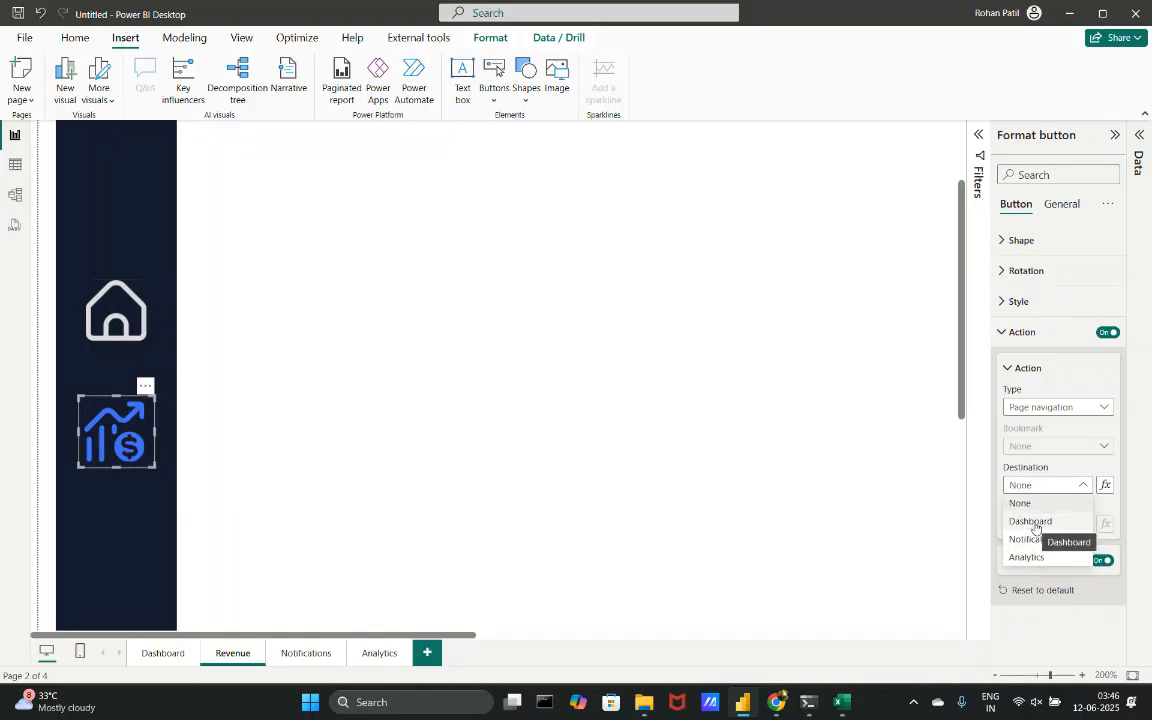
{"action": "left_click", "coordinate": [640, 521]}
{"action": "left_click", "coordinate": [413, 469]}
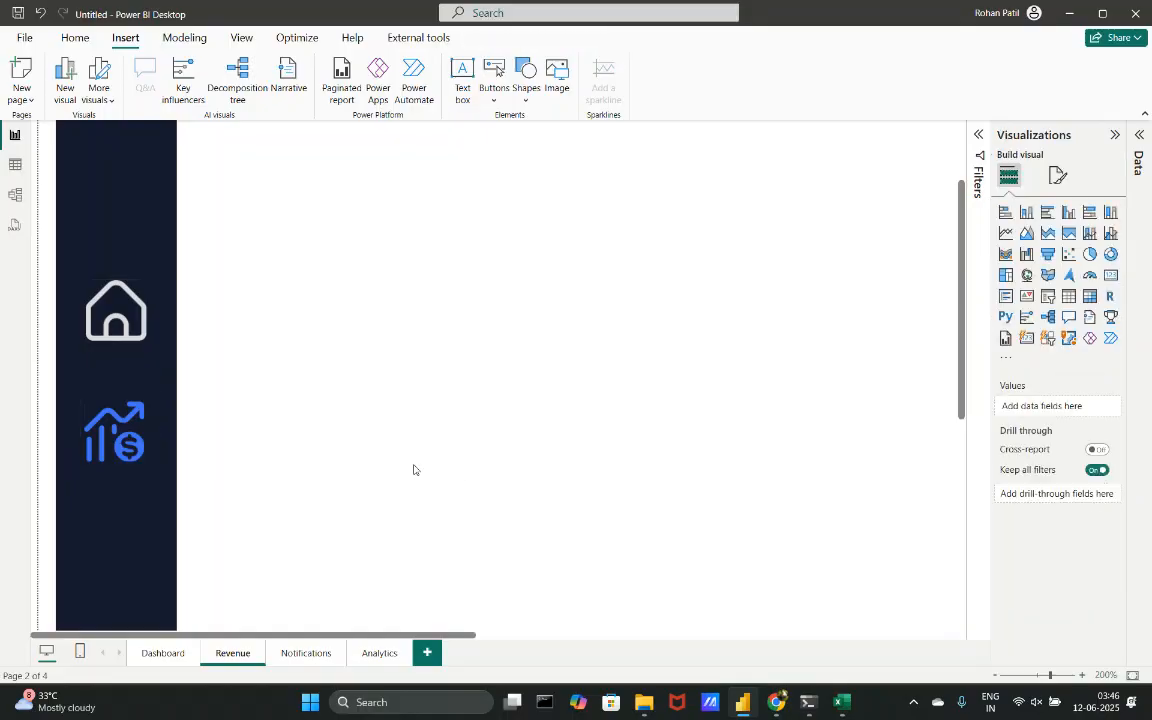
{"action": "scroll", "coordinate": [413, 469], "scroll_direction": "down", "scroll_amount": 3}
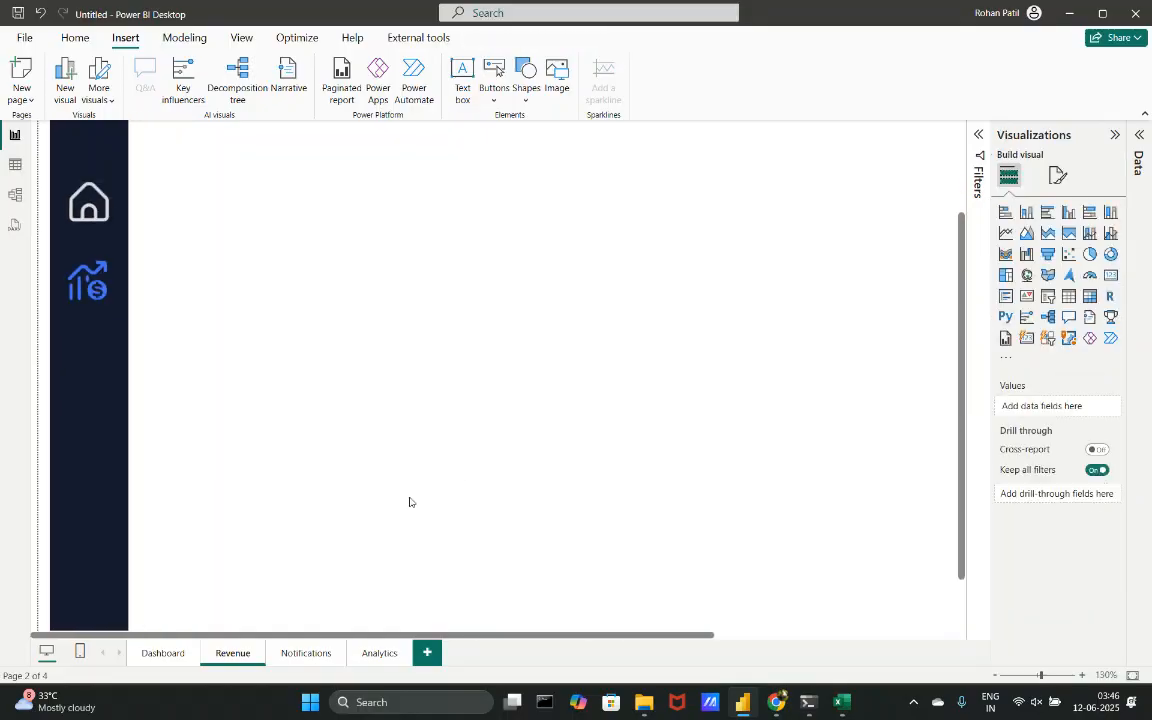
- Switch to Flaticon in Chrome, close the open icon editor and search the interface icons for "notification"
{"action": "left_click", "coordinate": [777, 702]}
{"action": "left_click", "coordinate": [581, 597]}
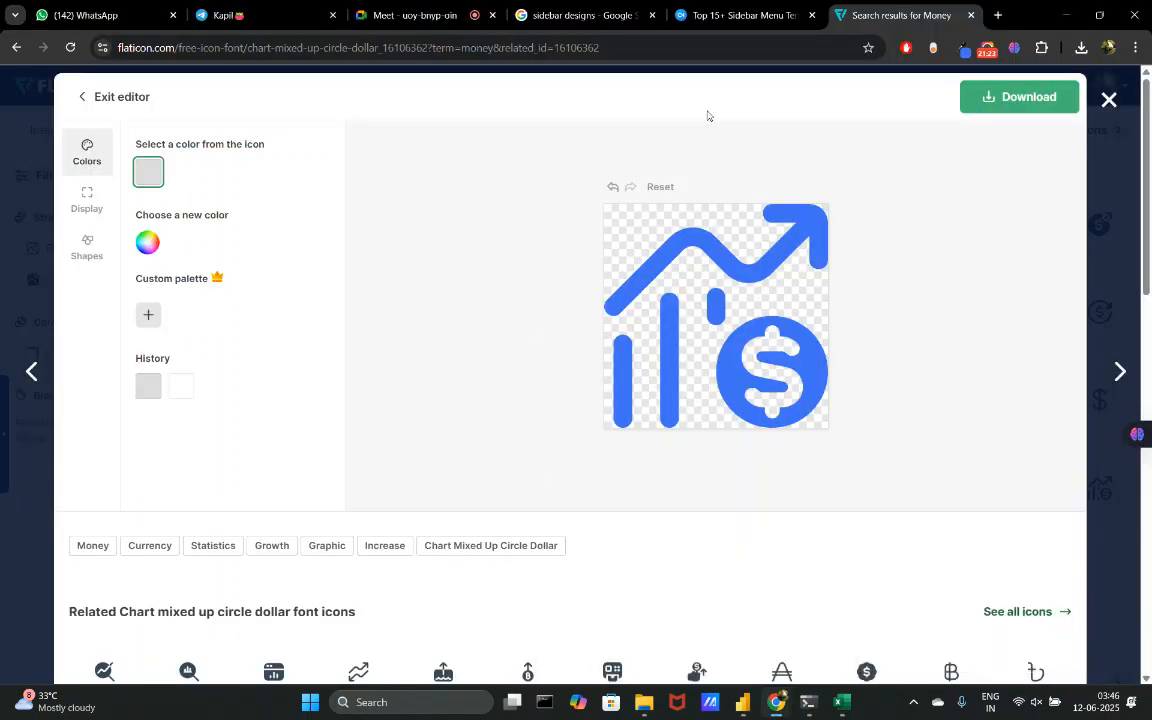
{"action": "left_click", "coordinate": [1110, 100]}
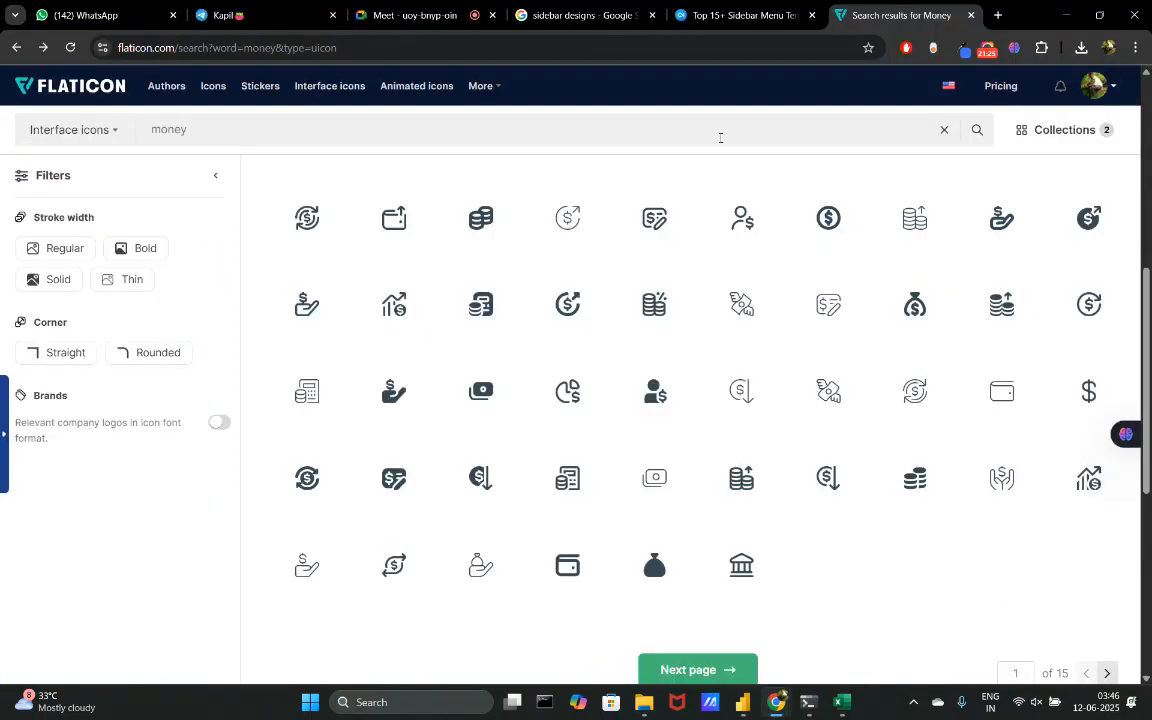
{"action": "triple_click", "coordinate": [316, 130]}
{"action": "type", "text": "notification"}
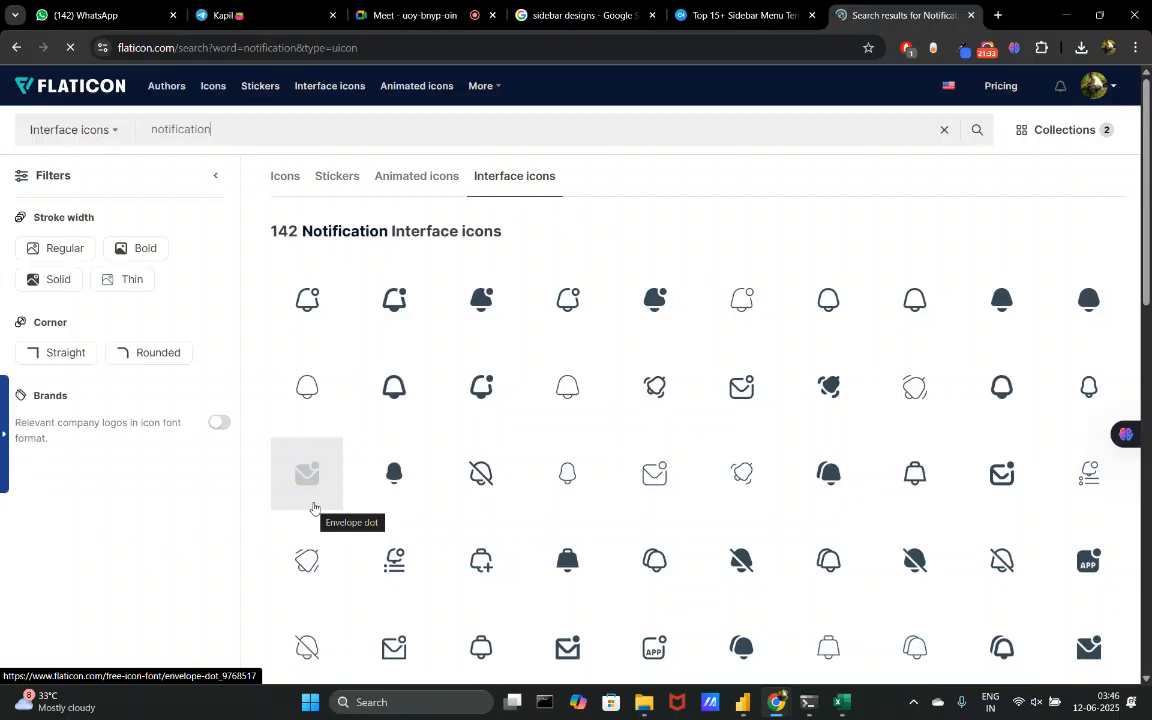
- Open the Bell Notification Social Media icon from the results and choose its bold variant with rounded corners
{"action": "scroll", "coordinate": [485, 568], "scroll_direction": "down", "scroll_amount": 2}
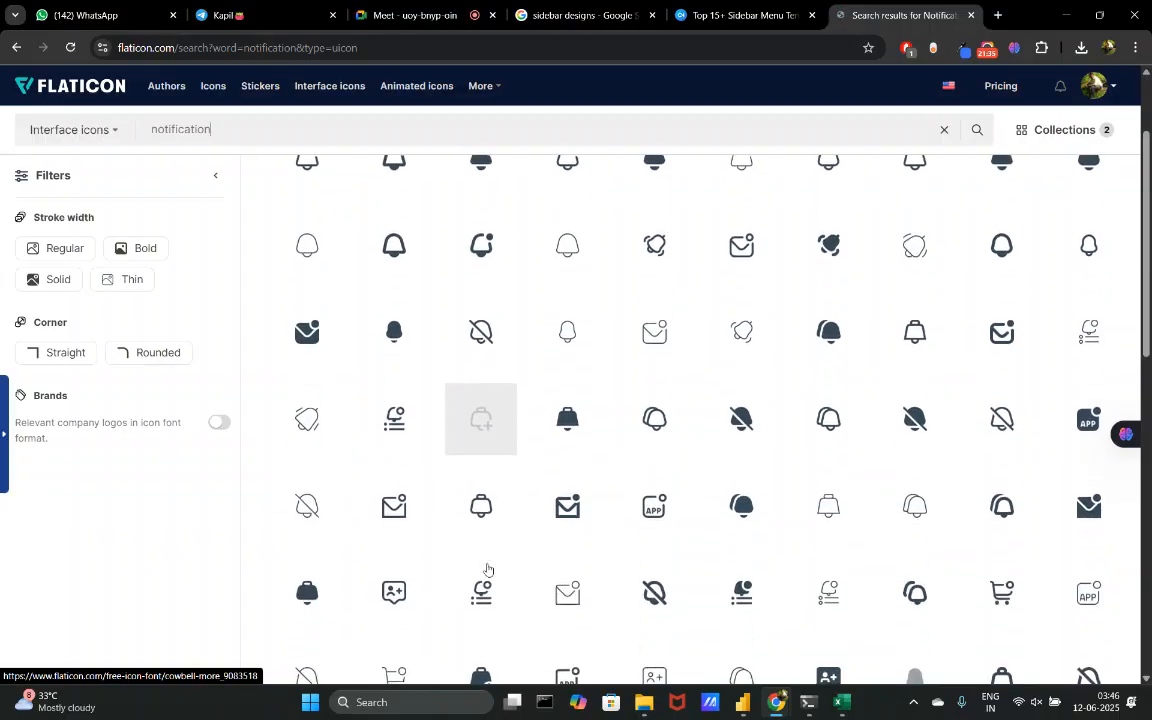
{"action": "scroll", "coordinate": [487, 570], "scroll_direction": "down", "scroll_amount": 1}
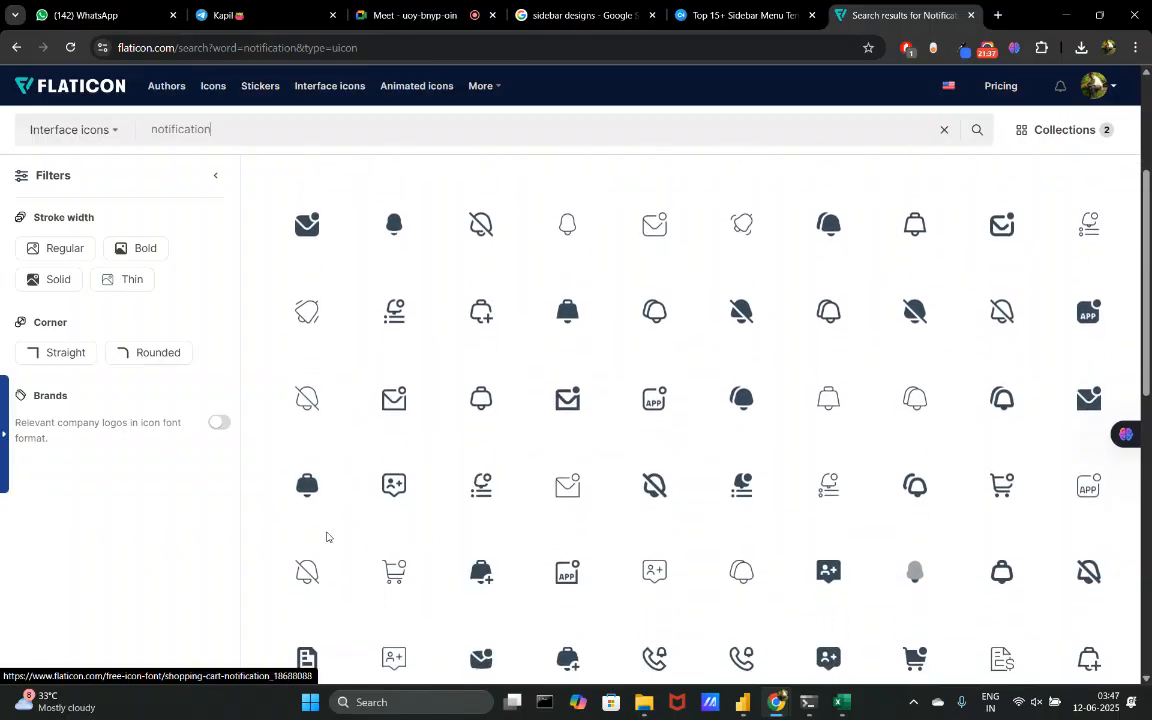
{"action": "scroll", "coordinate": [269, 536], "scroll_direction": "down", "scroll_amount": 4}
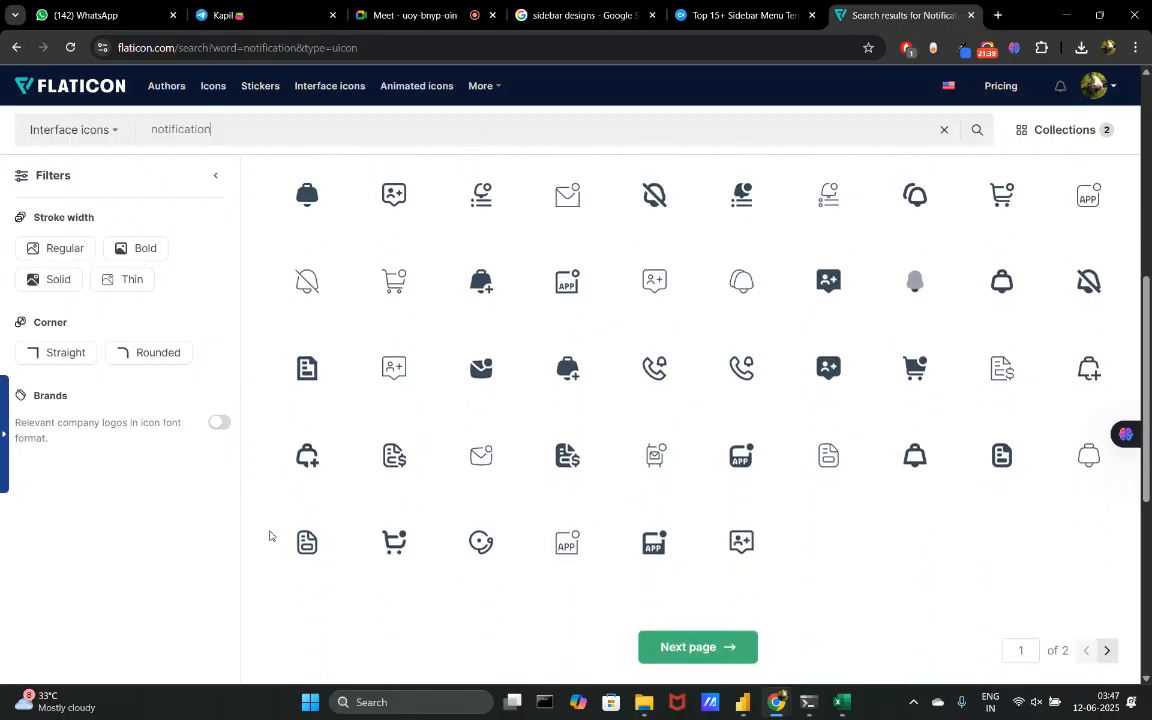
{"action": "scroll", "coordinate": [269, 536], "scroll_direction": "up", "scroll_amount": 3}
{"action": "scroll", "coordinate": [269, 536], "scroll_direction": "up", "scroll_amount": 3}
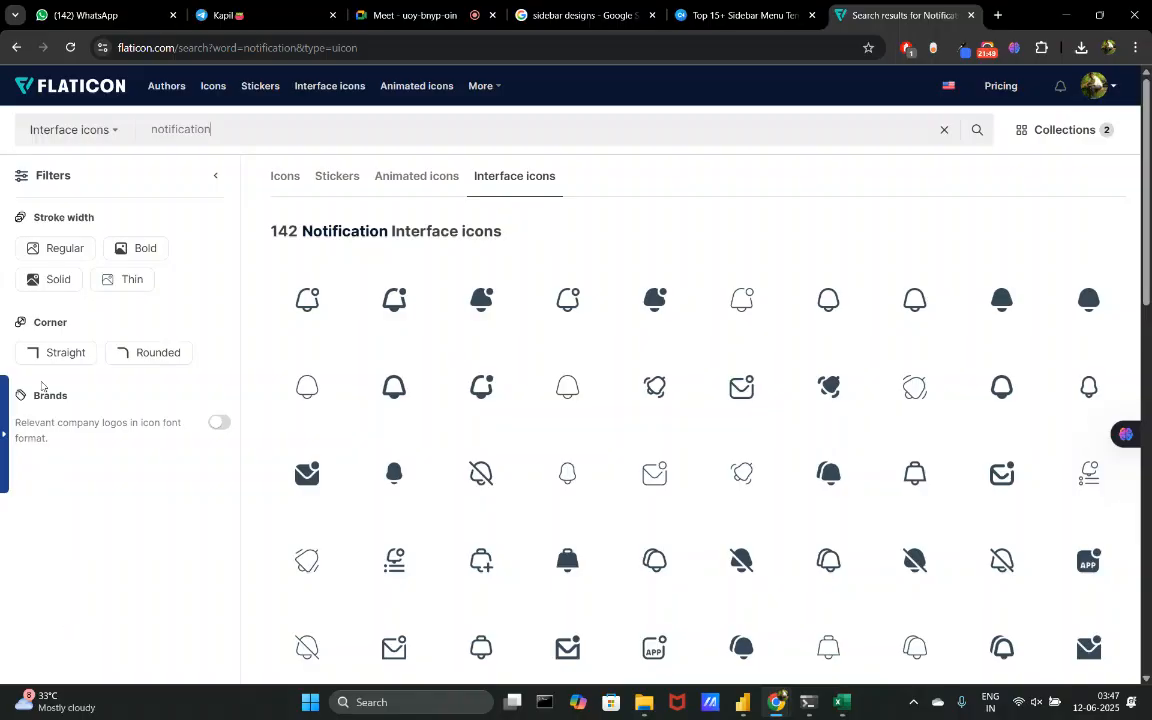
{"action": "left_click", "coordinate": [394, 299]}
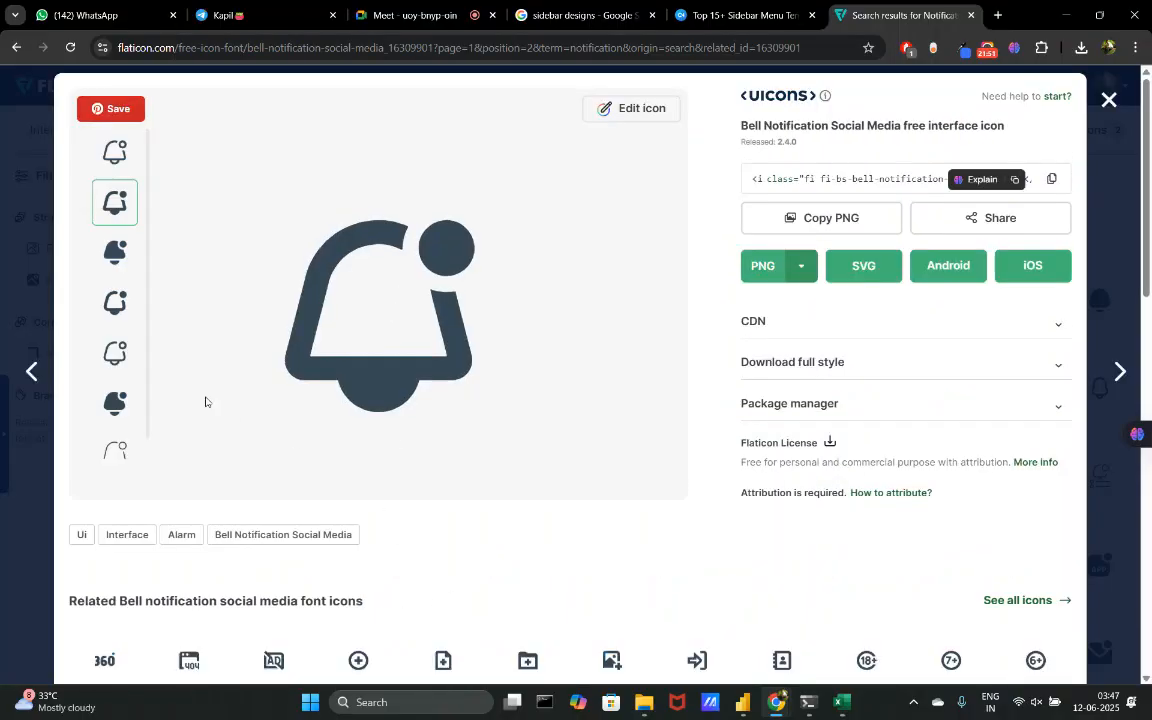
{"action": "left_click", "coordinate": [112, 300]}
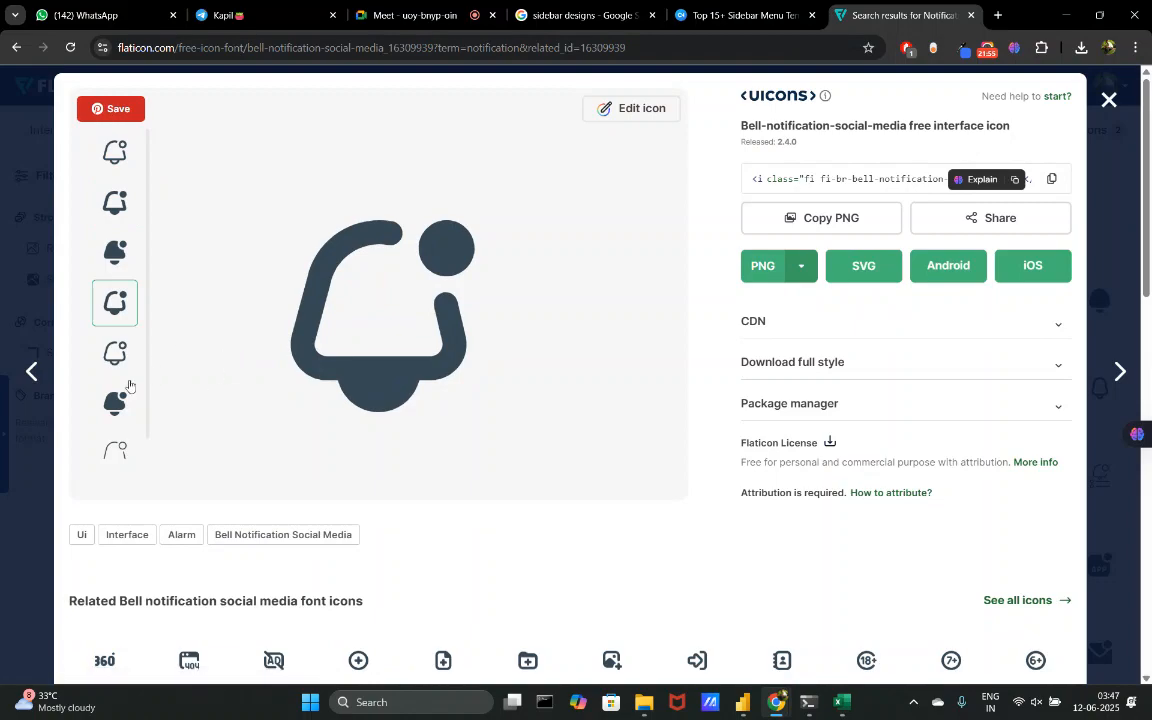
- Choose the regular outline variant with rounded corners of the bell notification icon and open it in the icon editor
{"action": "scroll", "coordinate": [125, 378], "scroll_direction": "down", "scroll_amount": 1}
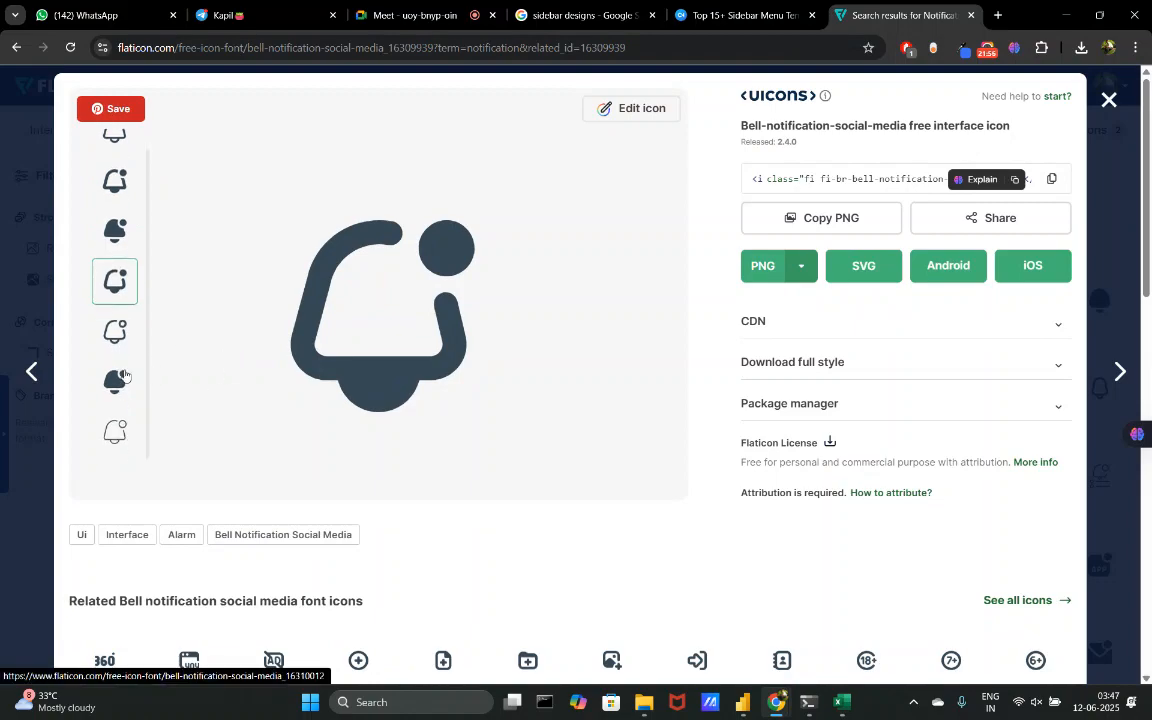
{"action": "left_click", "coordinate": [110, 320]}
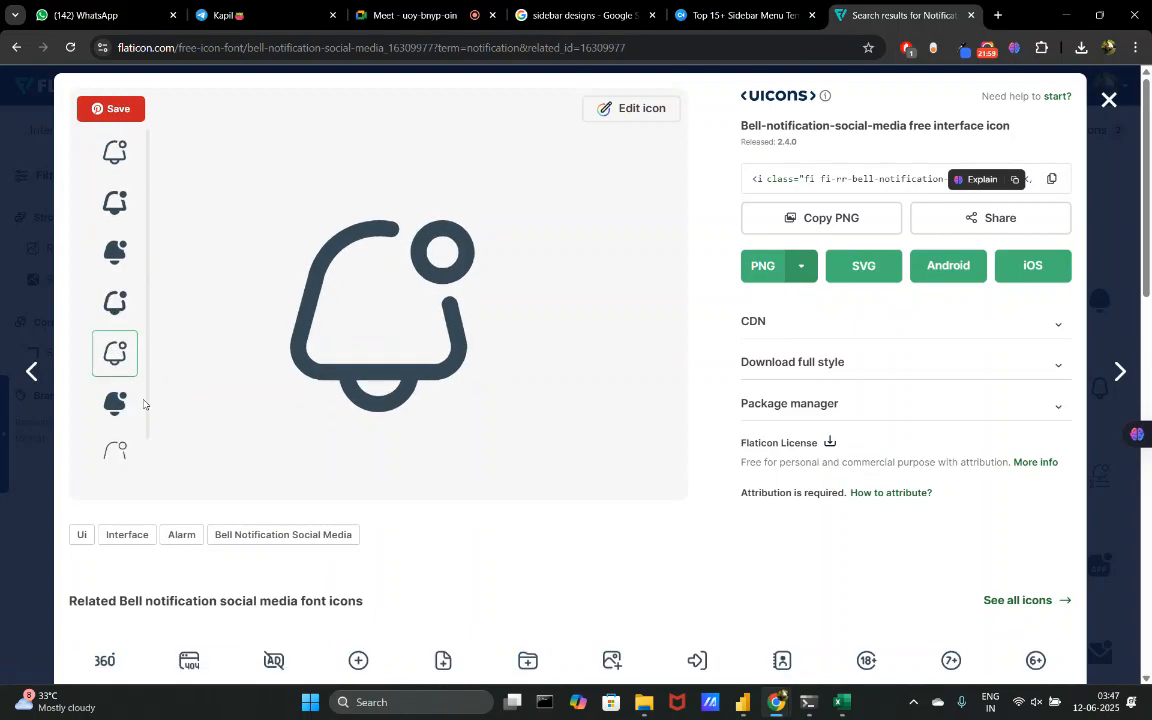
{"action": "scroll", "coordinate": [129, 400], "scroll_direction": "down", "scroll_amount": 1}
{"action": "scroll", "coordinate": [129, 401], "scroll_direction": "up", "scroll_amount": 1}
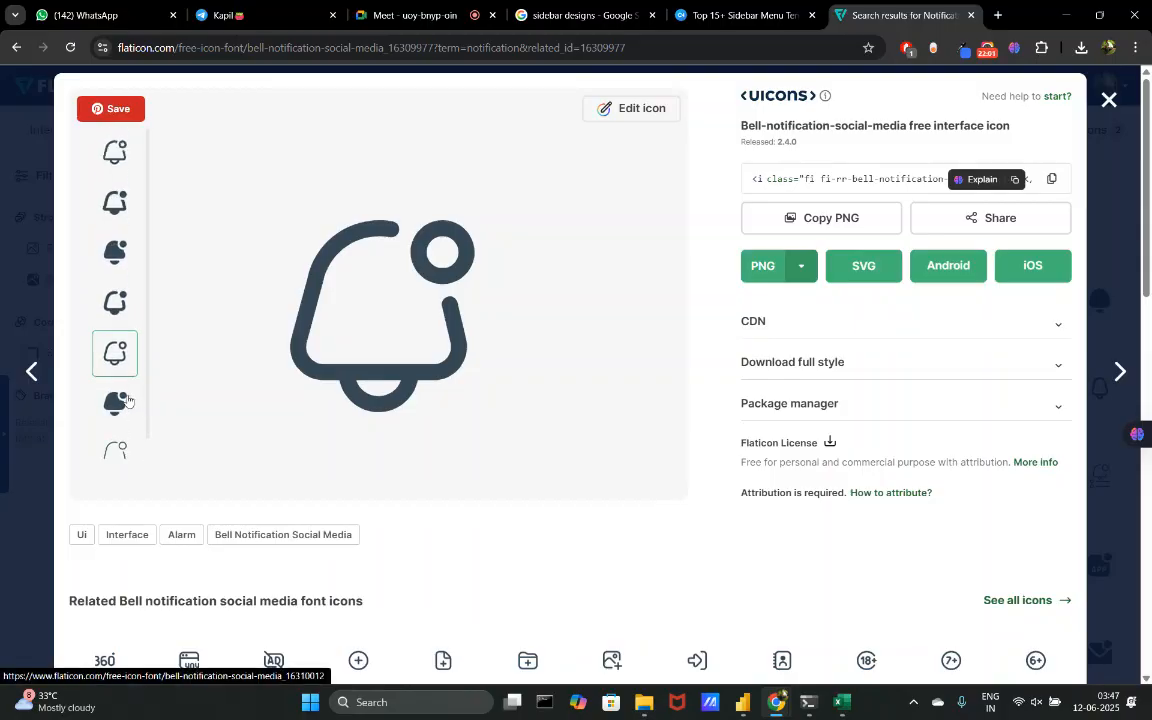
{"action": "left_click", "coordinate": [661, 118]}
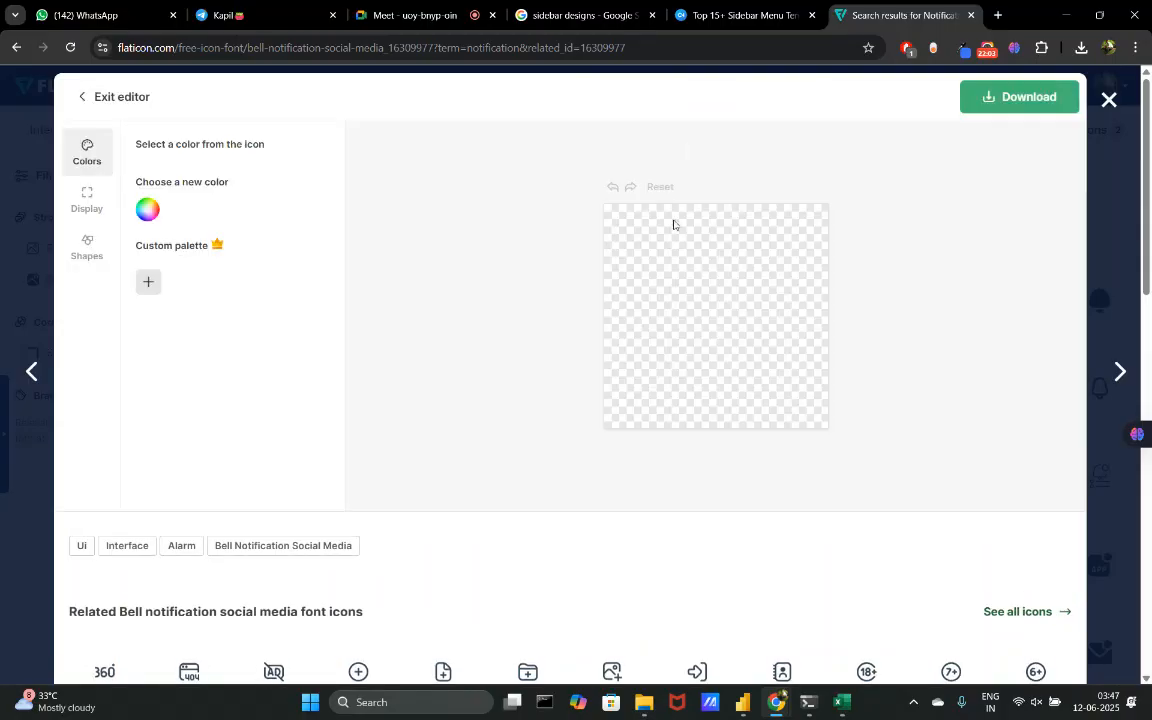
- Recolour the bell icon to white #FFFFFF and download it as a 512px PNG
{"action": "left_click", "coordinate": [150, 246]}
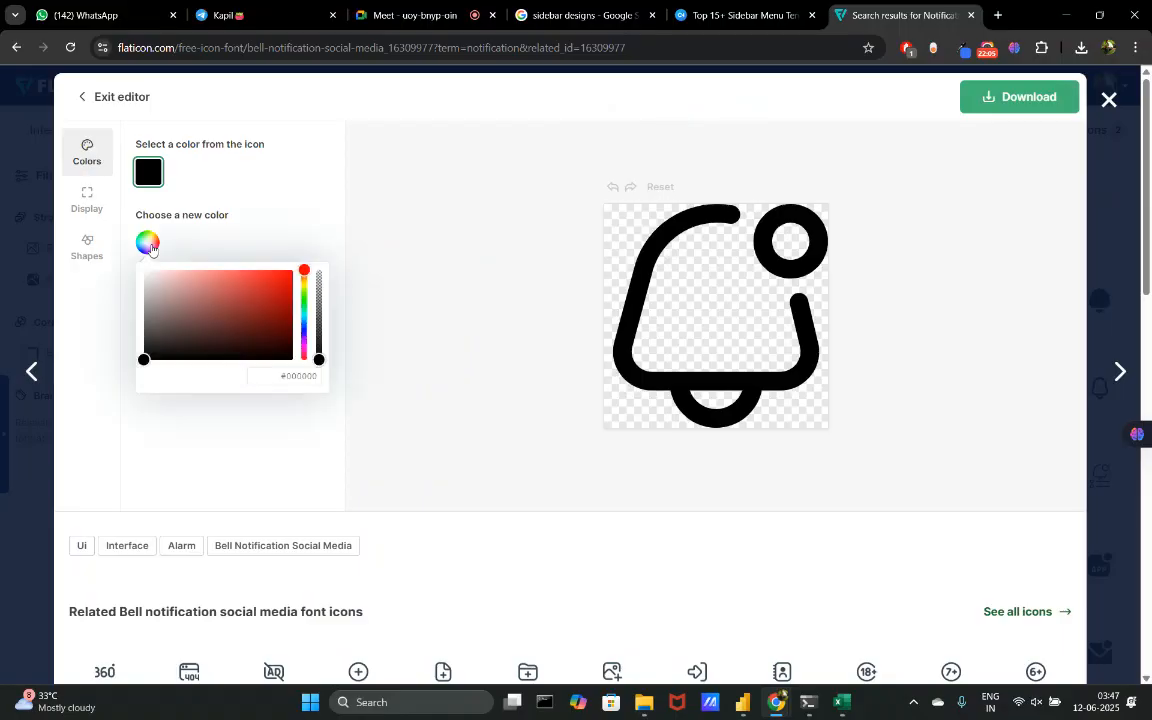
{"action": "left_click_drag", "start_coordinate": [209, 299], "coordinate": [65, 211]}
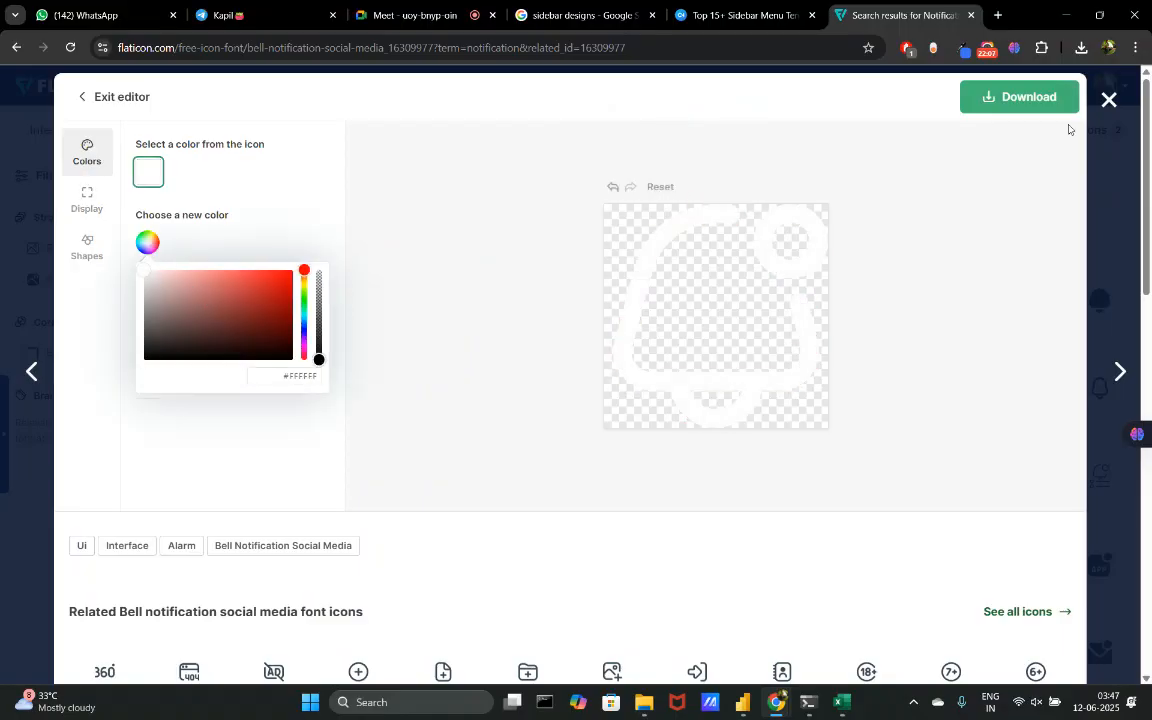
{"action": "left_click", "coordinate": [1017, 105]}
{"action": "left_click", "coordinate": [1016, 105]}
{"action": "left_click", "coordinate": [1000, 141]}
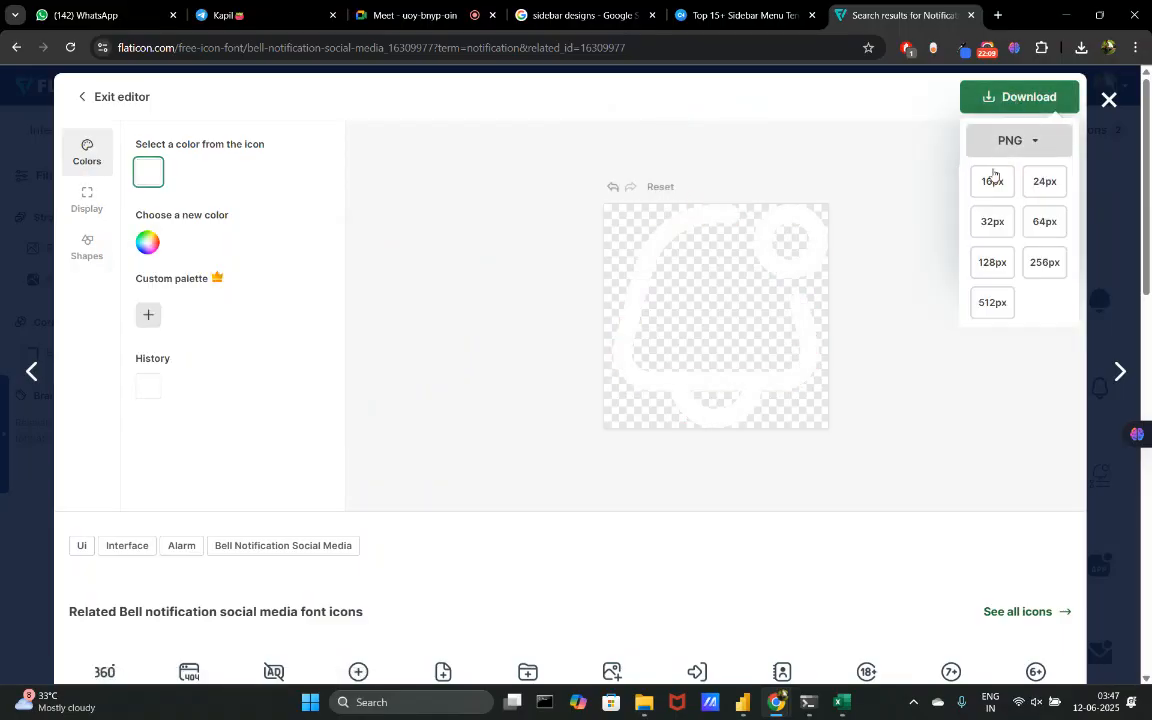
{"action": "left_click", "coordinate": [987, 305]}
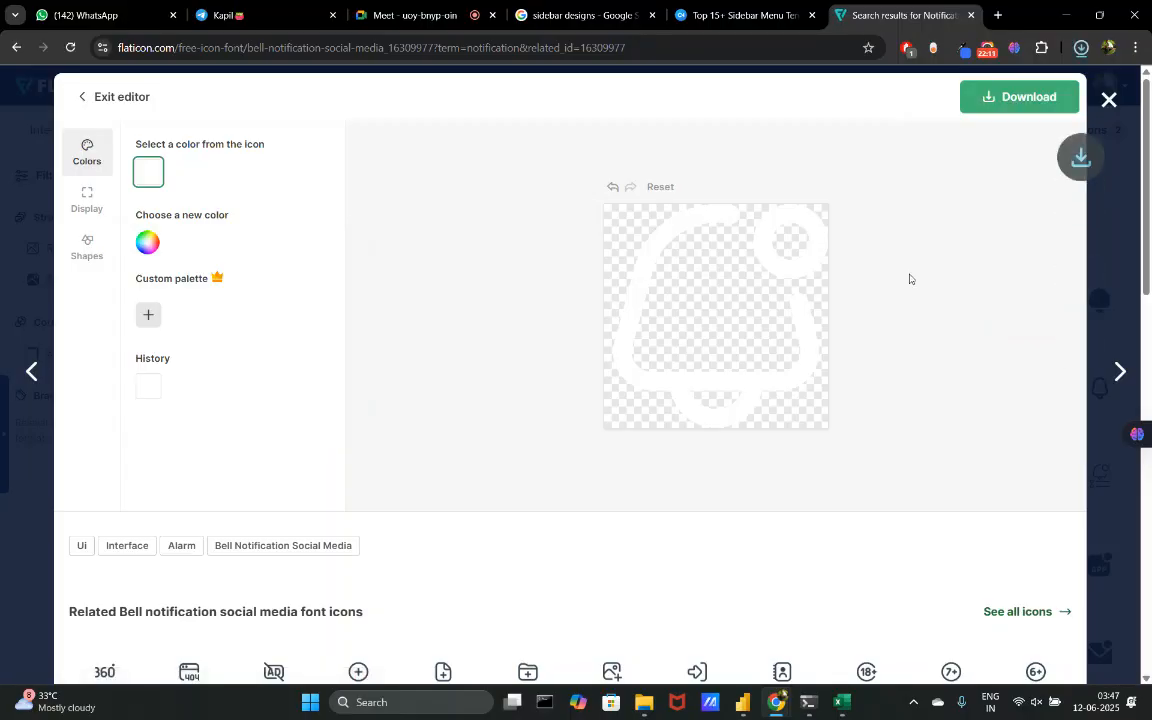
- Recolour the bell icon to light grey #DCDCDC and download it as a 512px PNG
{"action": "left_click", "coordinate": [151, 242]}
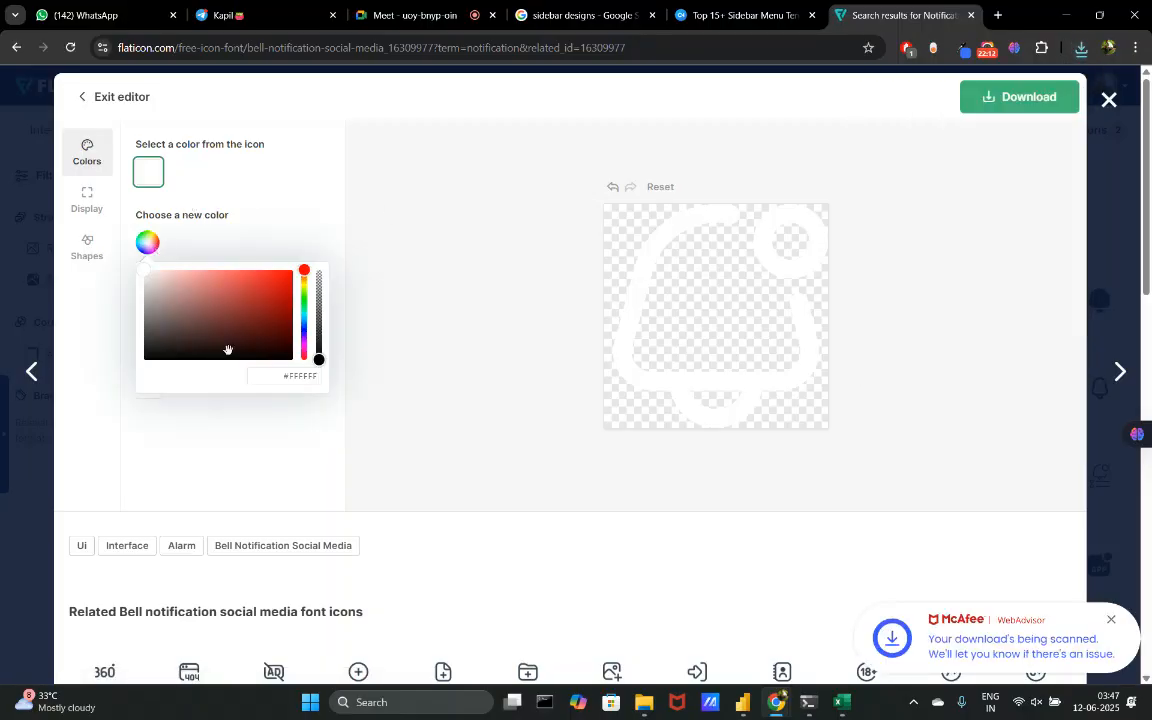
{"action": "double_click", "coordinate": [298, 376]}
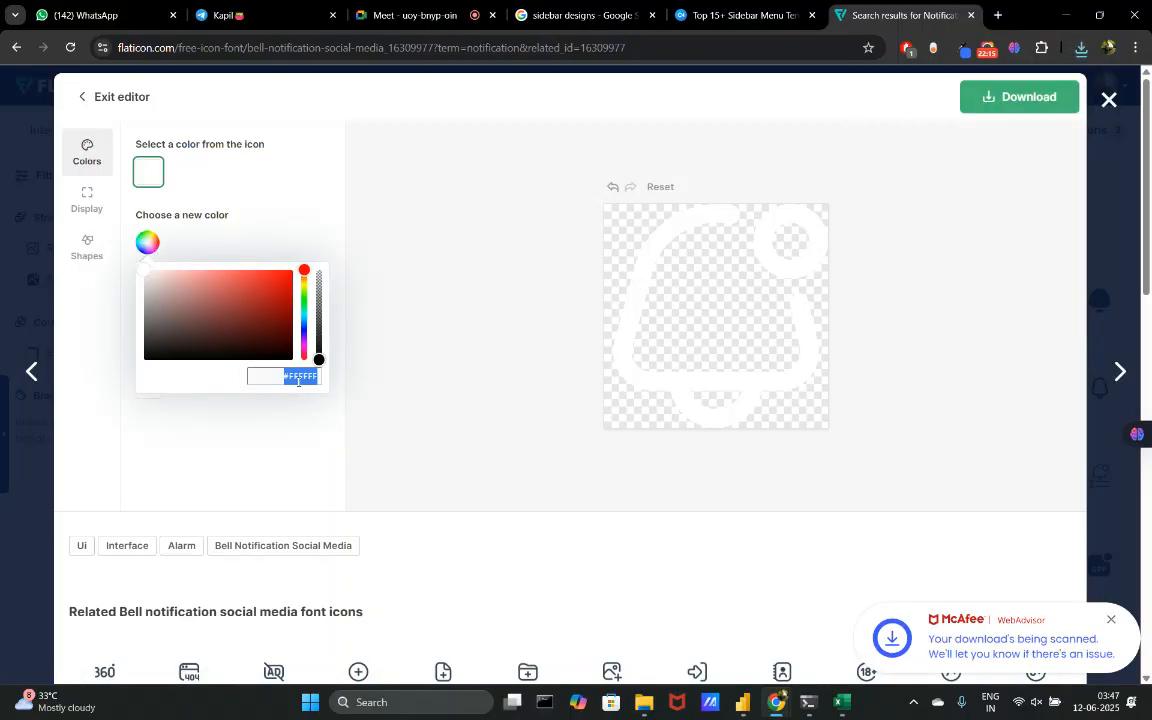
{"action": "type", "text": "0"}
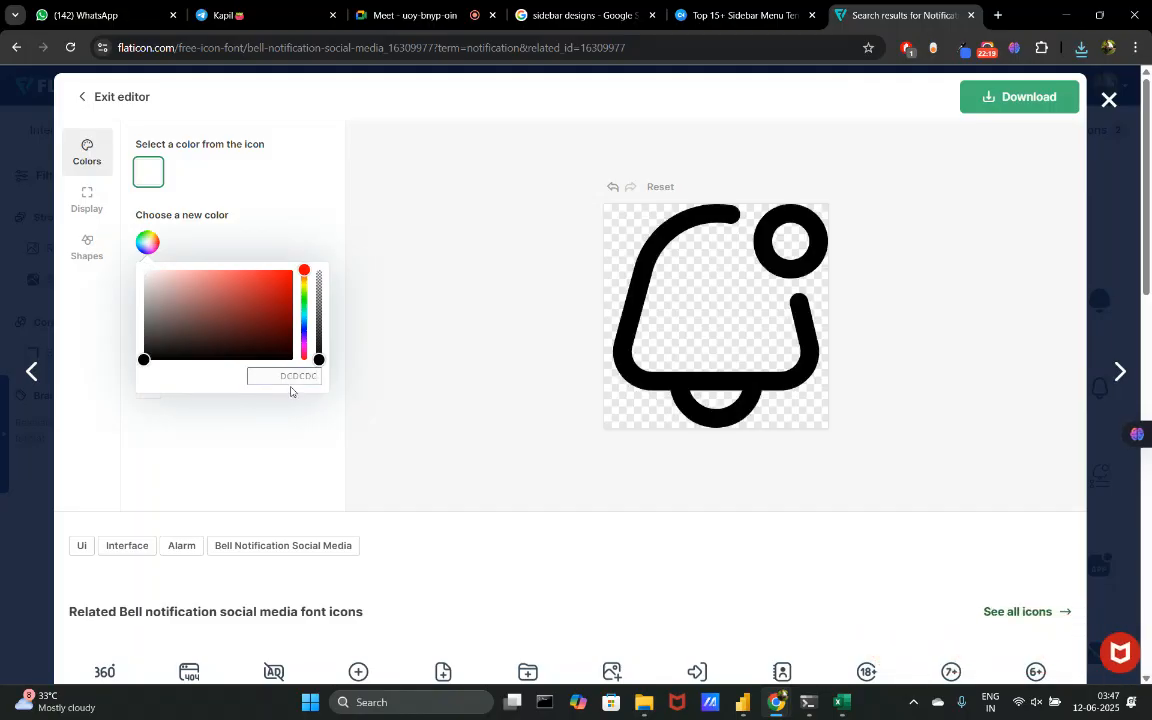
{"action": "type", "text": "#"}
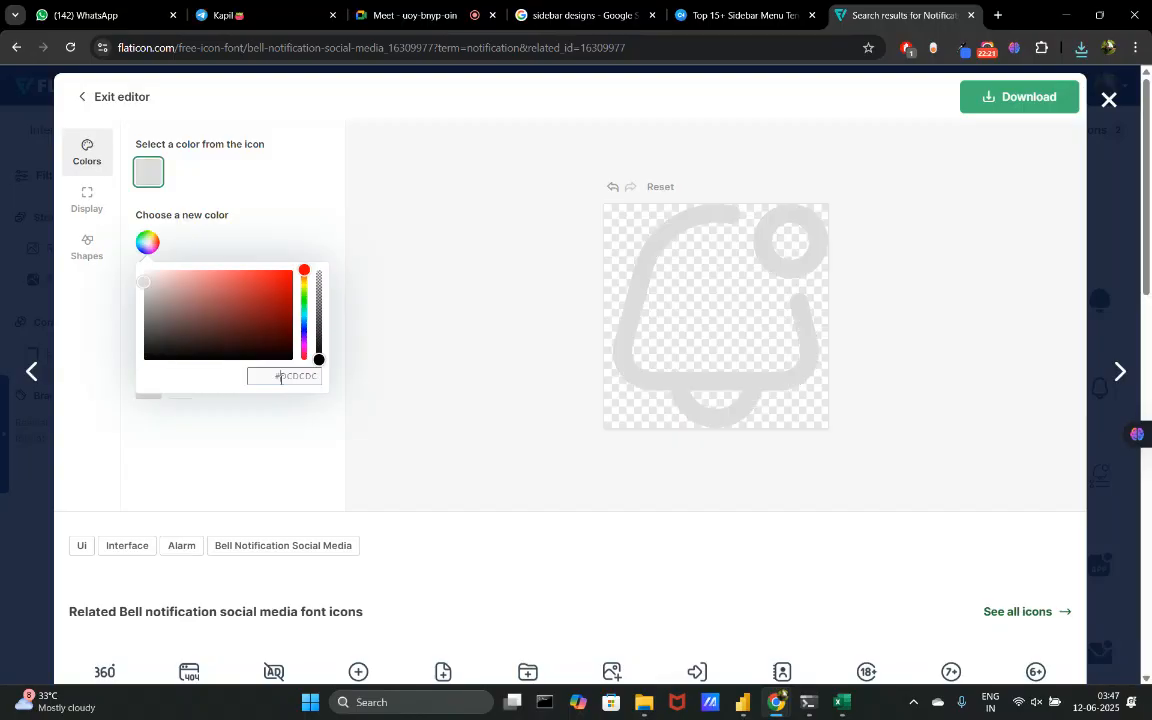
{"action": "left_click", "coordinate": [548, 252]}
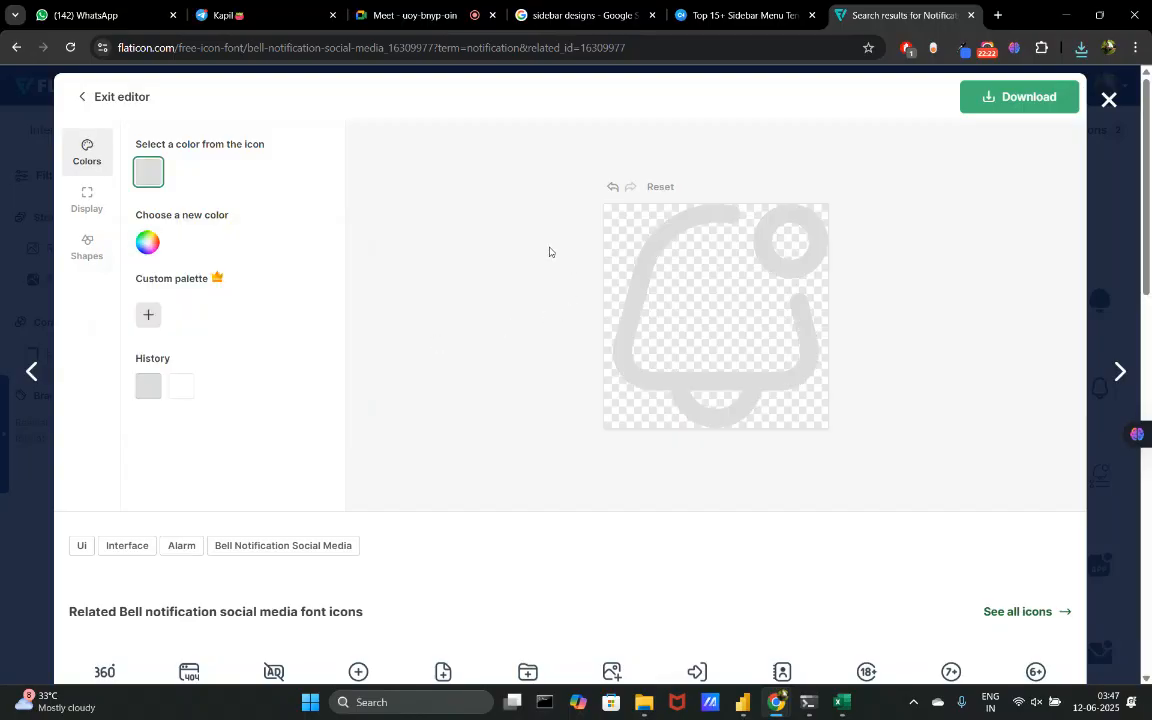
{"action": "left_click", "coordinate": [1036, 98]}
{"action": "left_click", "coordinate": [1010, 142]}
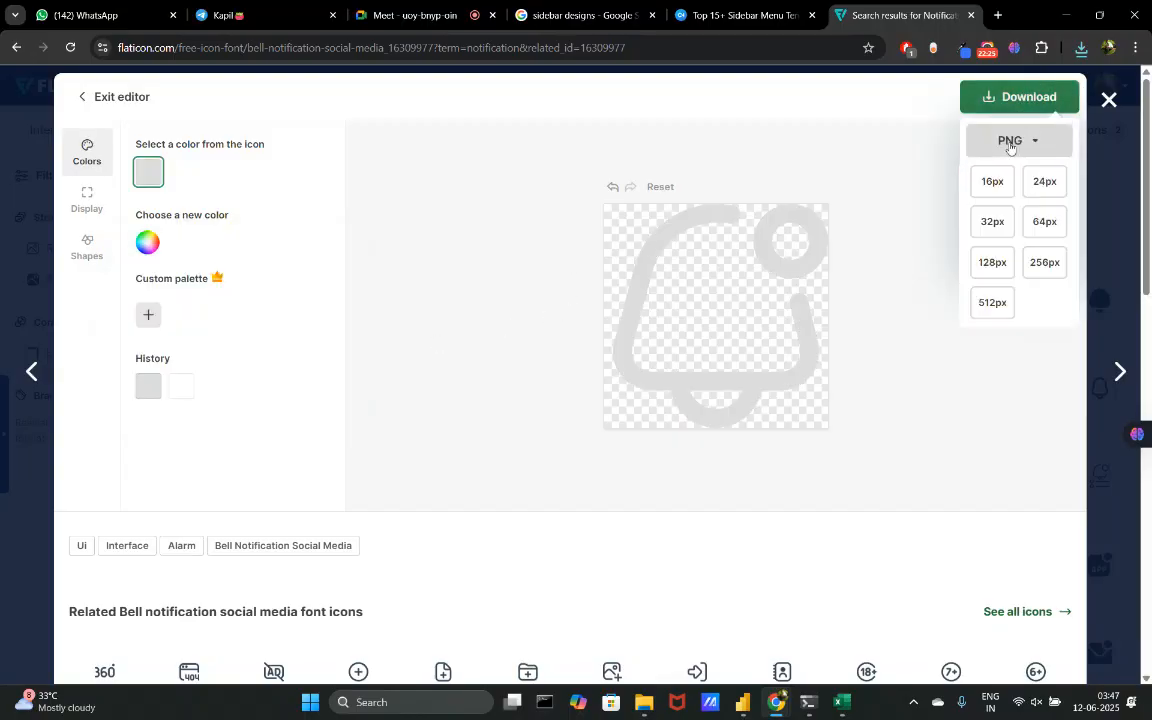
{"action": "left_click", "coordinate": [992, 303]}
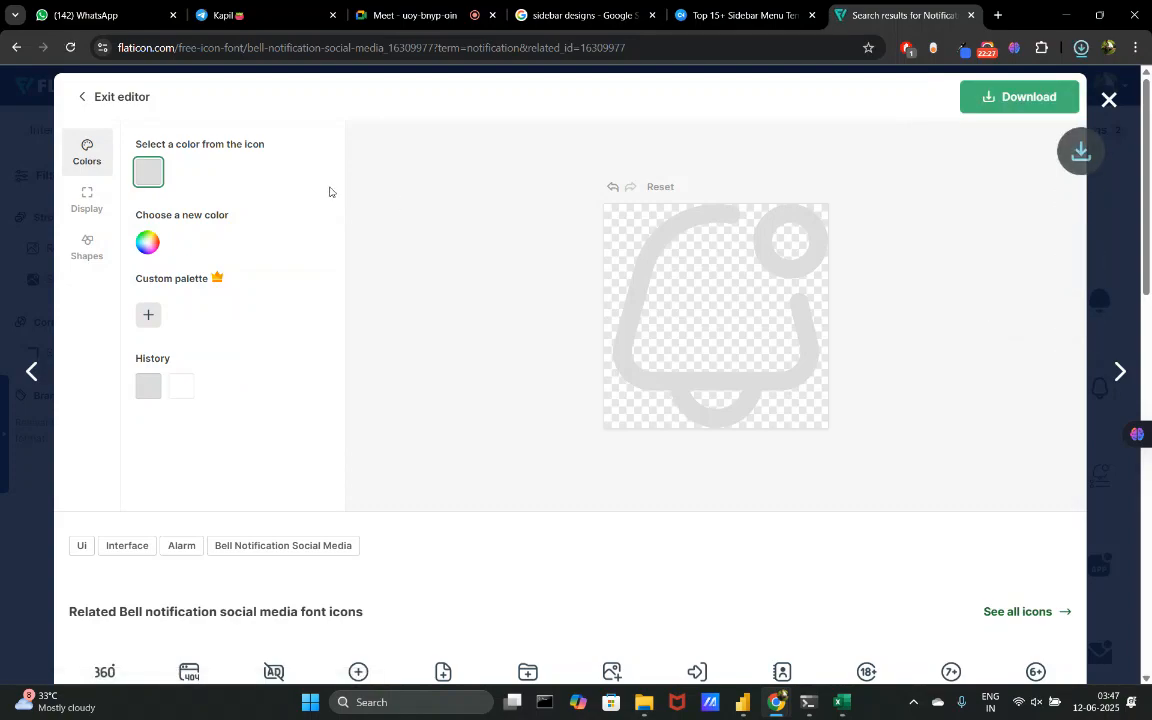
- Look up the saved blue in the Eye Dropper extension and recolour the bell icon to #4070f4
{"action": "left_click", "coordinate": [155, 251]}
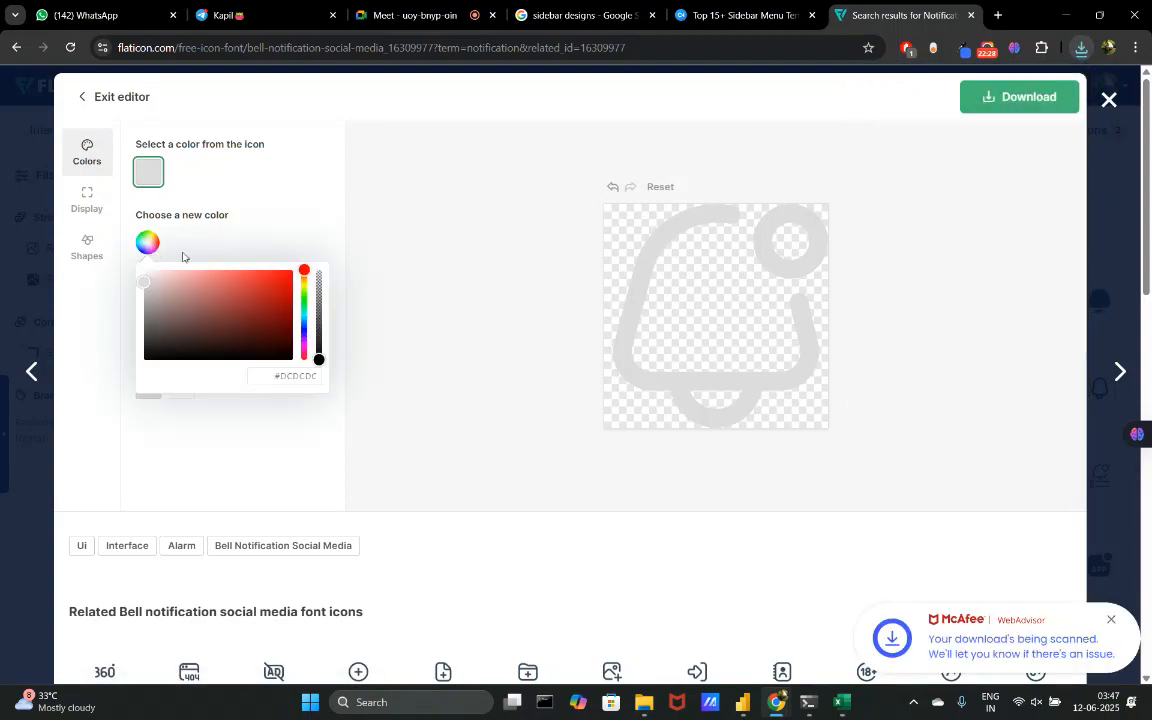
{"action": "double_click", "coordinate": [297, 375]}
{"action": "type", "text": "40"}
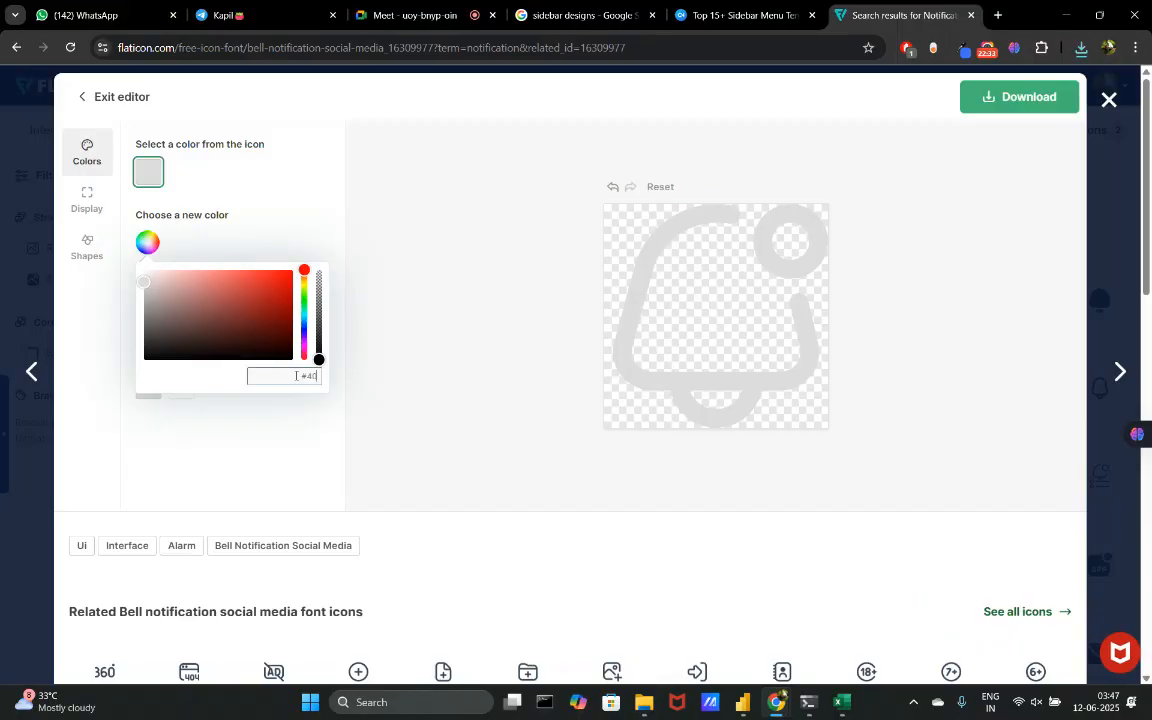
{"action": "type", "text": "60"}
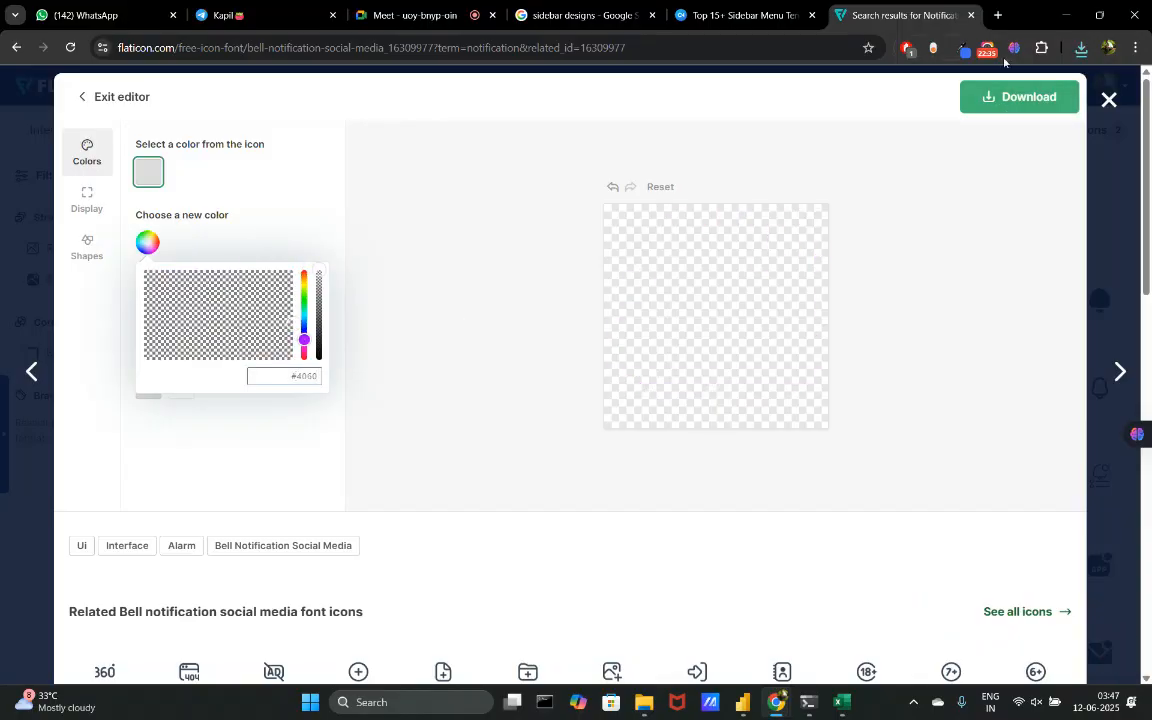
{"action": "left_click", "coordinate": [963, 52]}
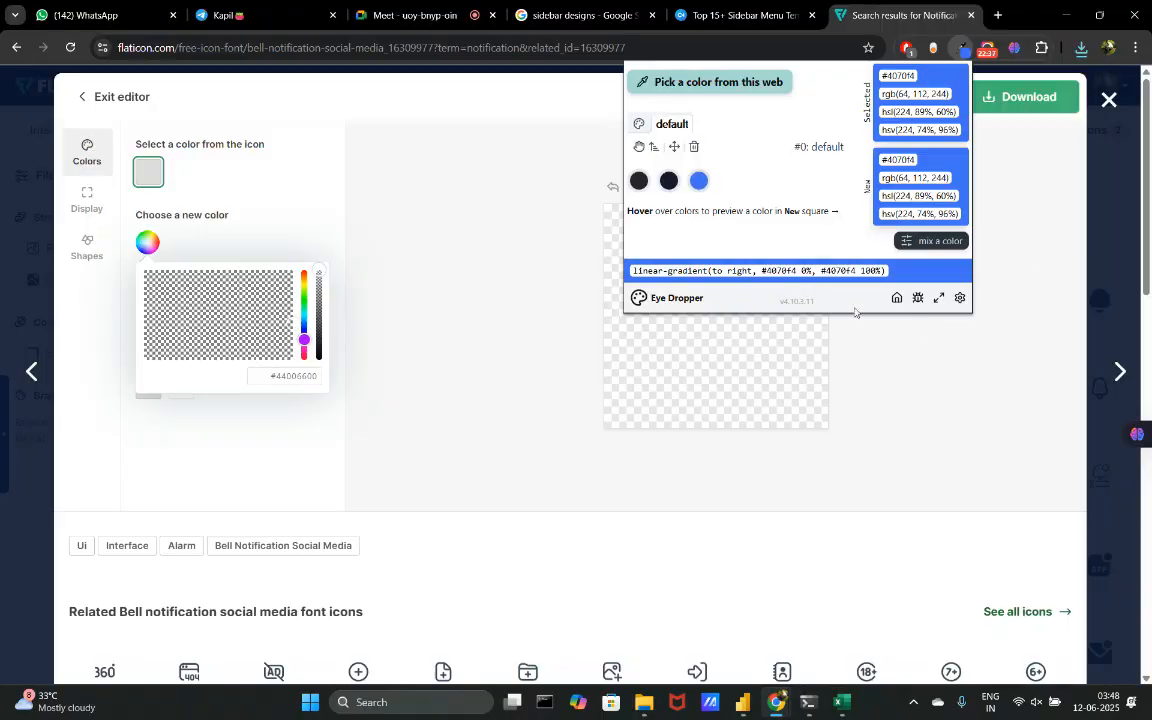
{"action": "left_click", "coordinate": [297, 376]}
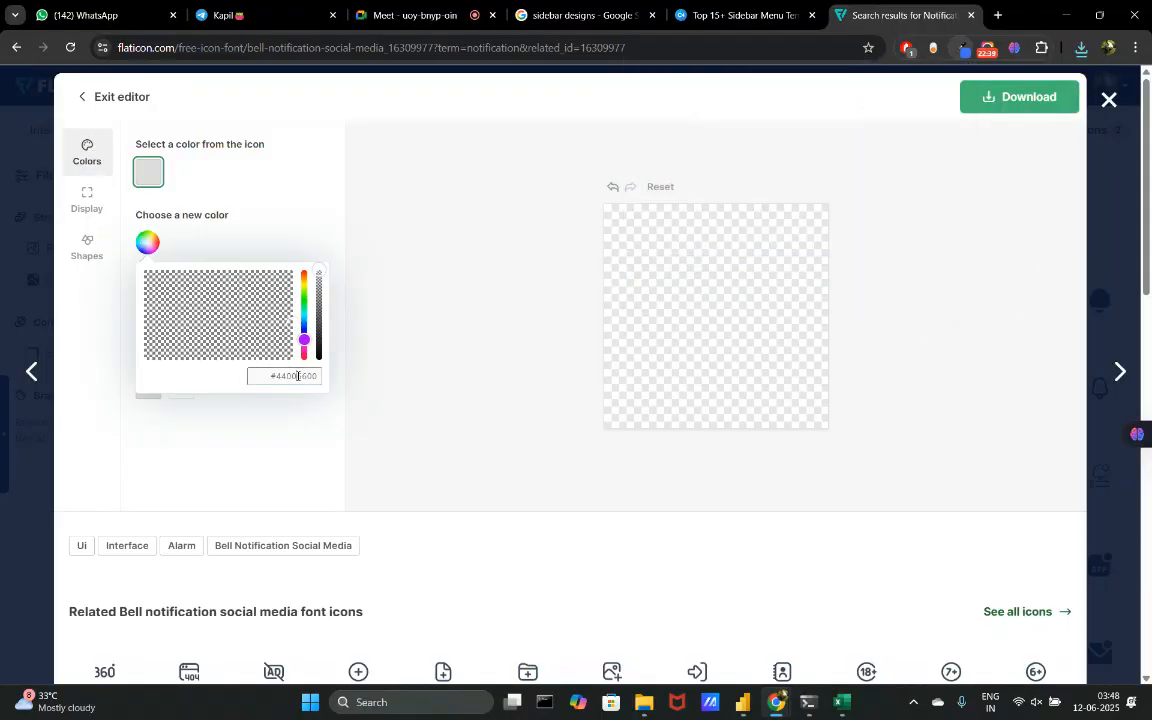
{"action": "double_click", "coordinate": [297, 376]}
{"action": "type", "text": "4070"}
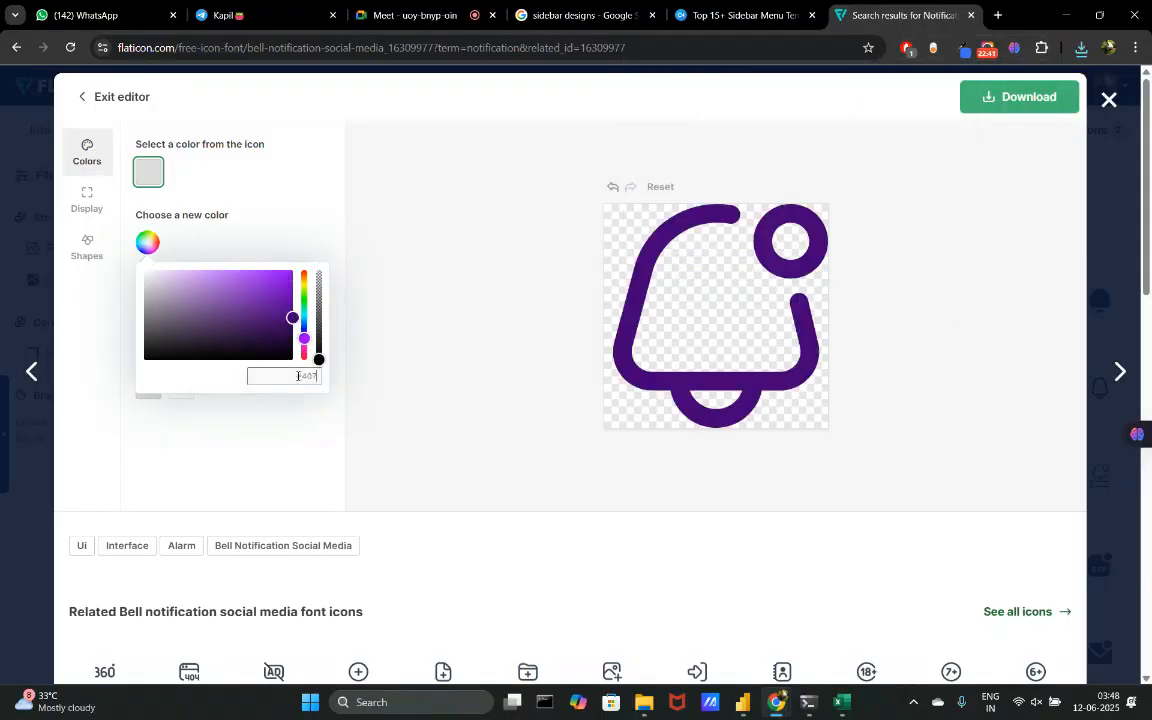
{"action": "type", "text": "f4"}
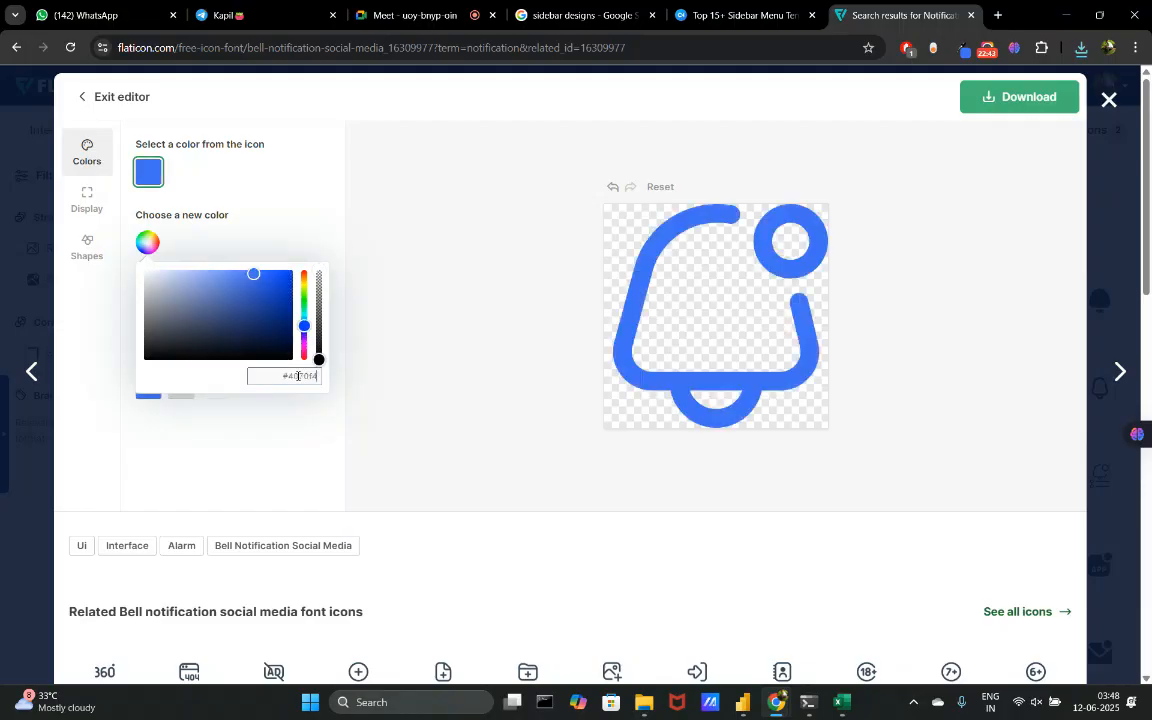
- Download the blue bell icon as a 512px PNG
{"action": "left_click", "coordinate": [1005, 100]}
{"action": "left_click", "coordinate": [1010, 150]}
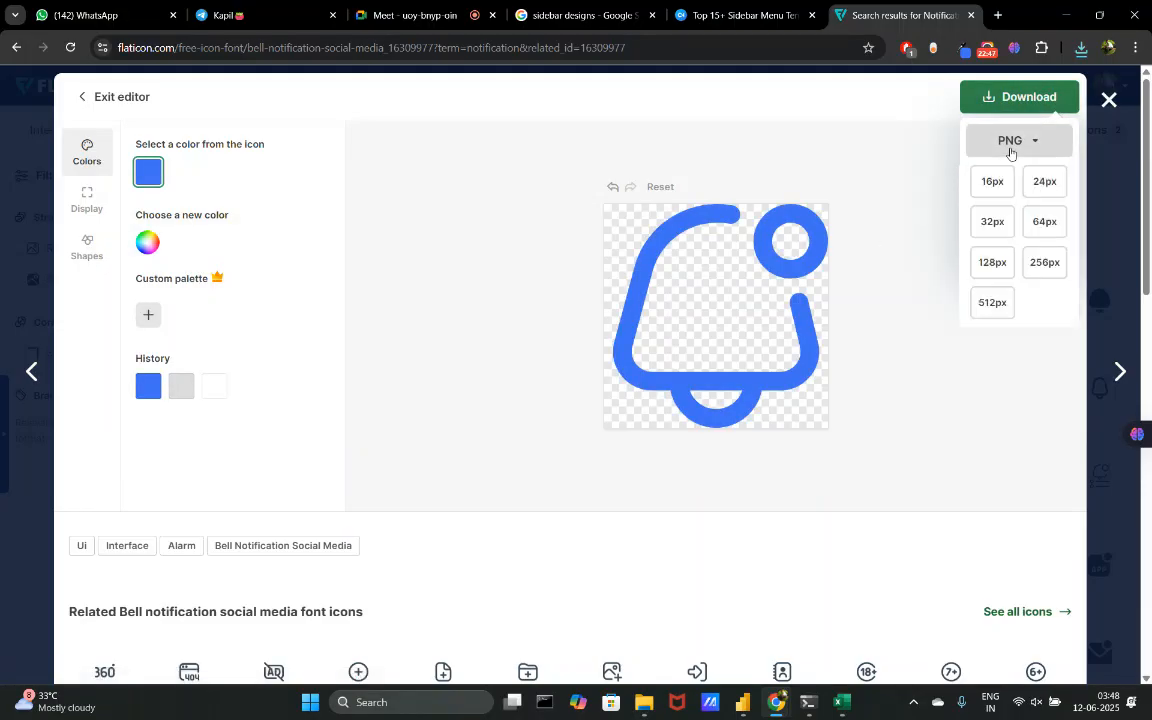
{"action": "left_click", "coordinate": [999, 315]}
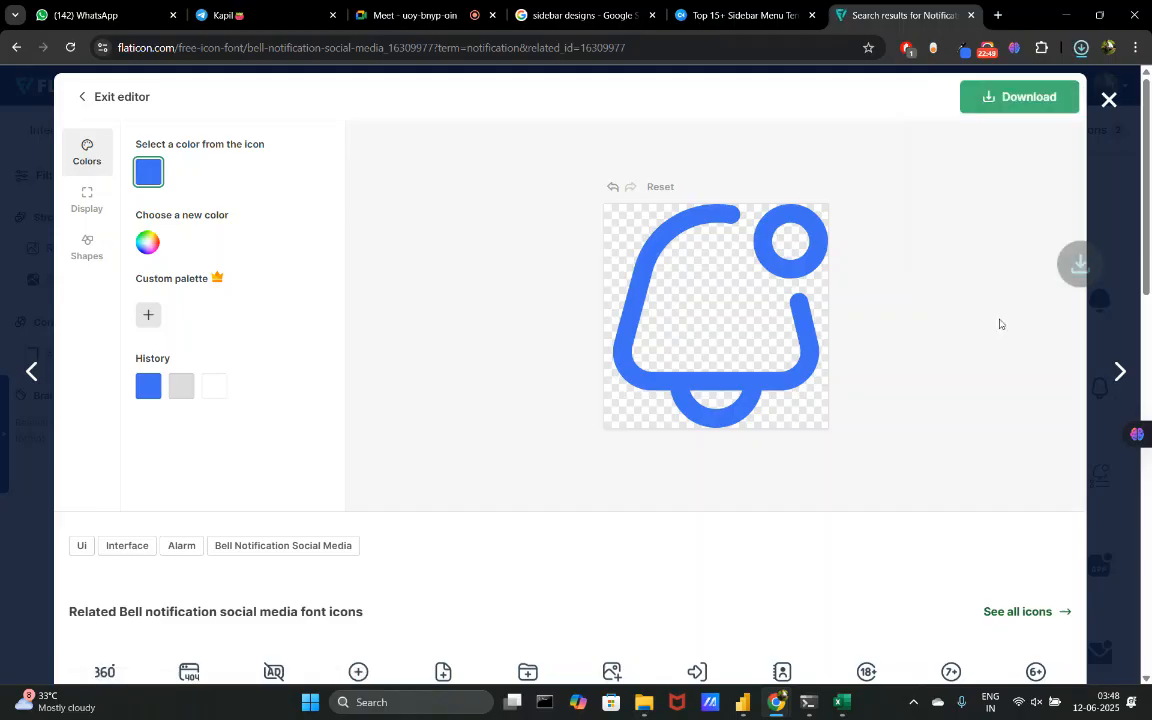
- Switch to Power BI Desktop, duplicate the chart-and-dollar button on the Revenue page and place the copy directly below it in the sidebar
{"action": "left_click", "coordinate": [746, 704]}
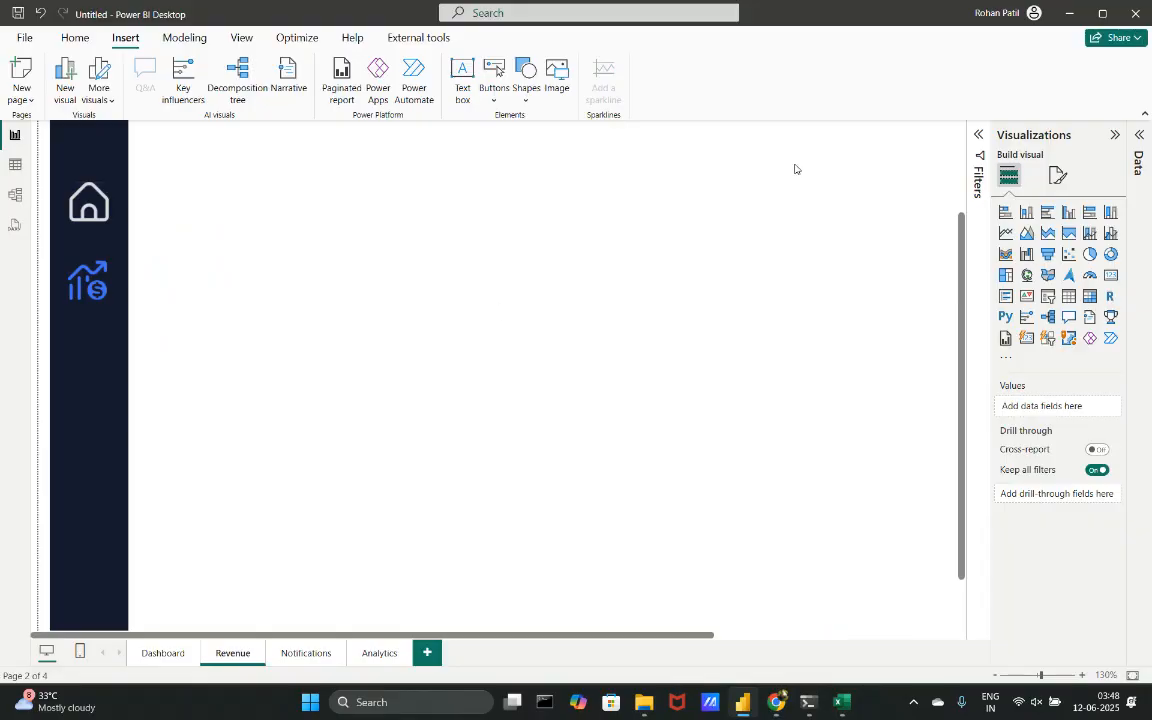
{"action": "left_click", "coordinate": [88, 280]}
{"action": "key", "text": "ctrl+v"}
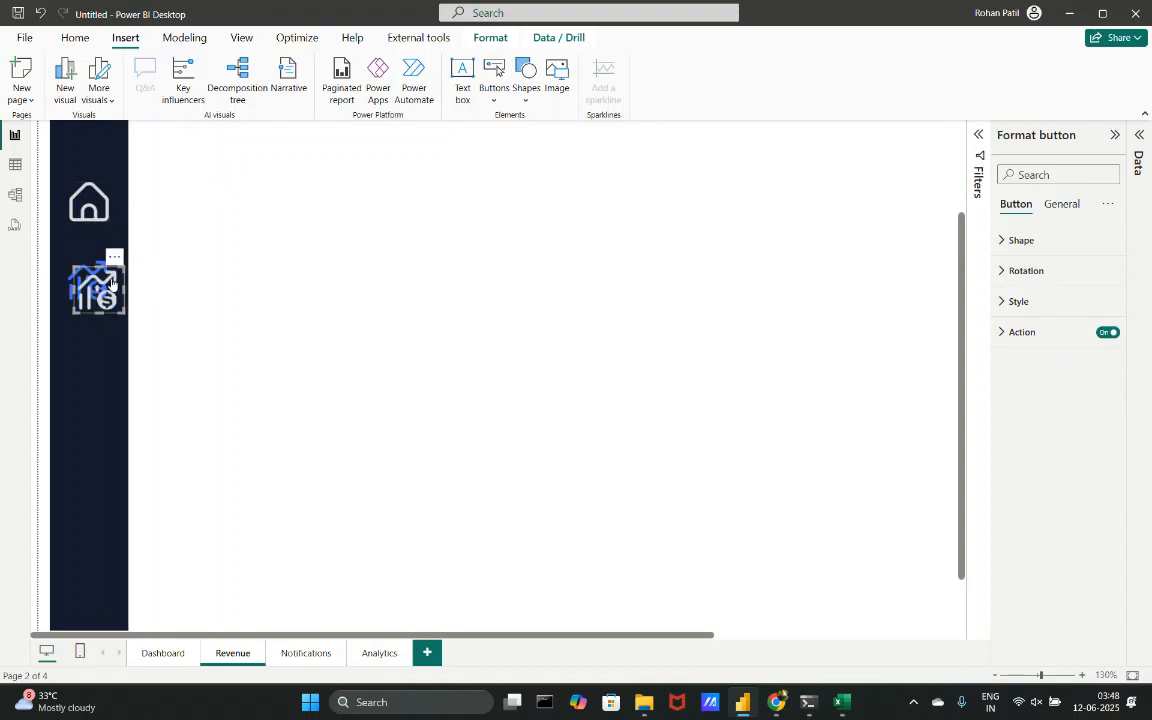
{"action": "left_click_drag", "start_coordinate": [109, 284], "coordinate": [99, 350]}
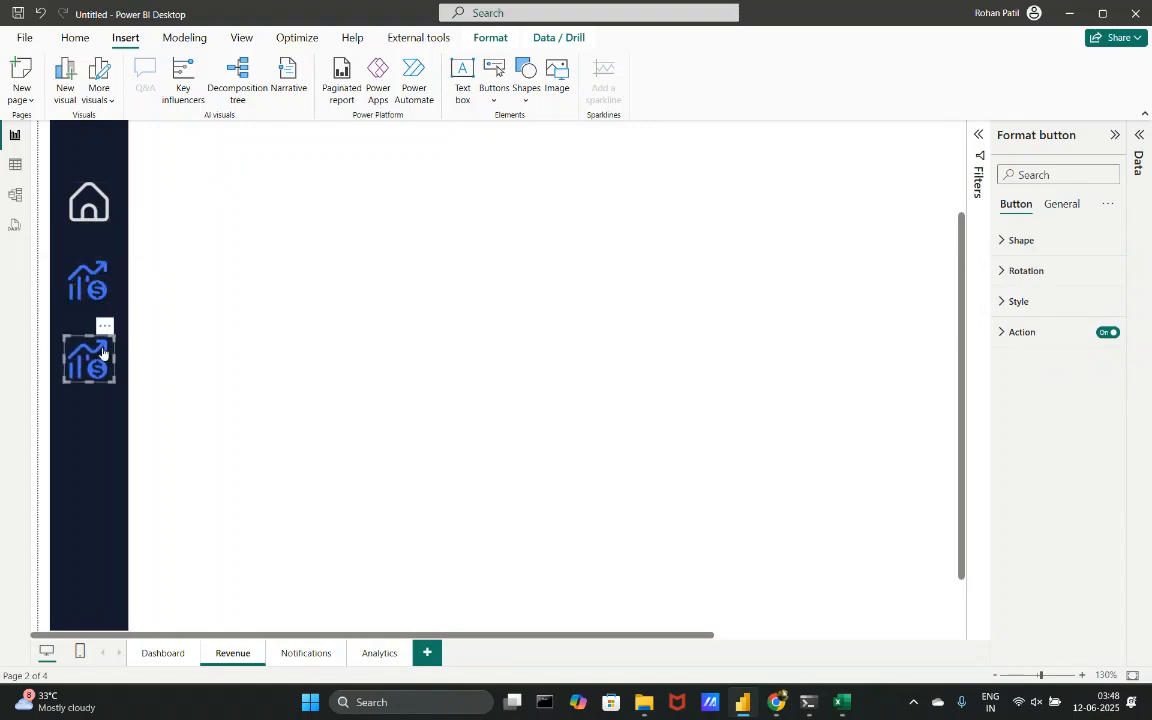
{"action": "left_click_drag", "start_coordinate": [97, 352], "coordinate": [102, 353]}
- Replace the copied button's On press custom icon with the picture bell-notification-social-media (2) from Downloads
{"action": "left_click", "coordinate": [1018, 301]}
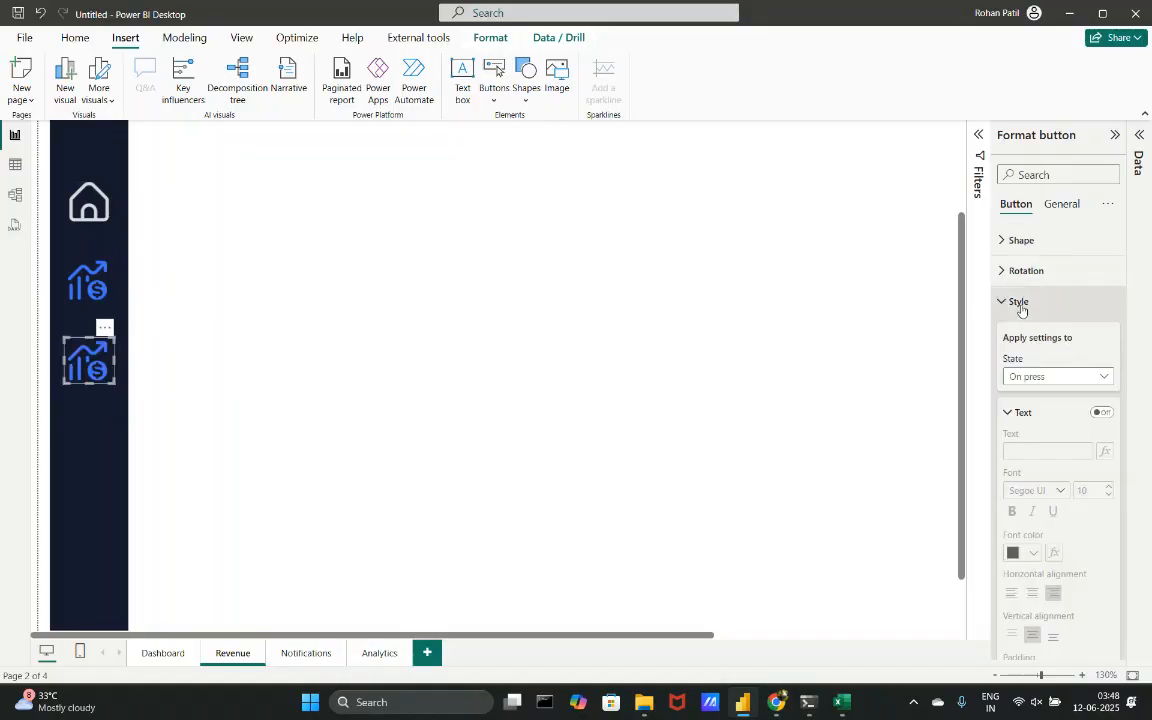
{"action": "left_click", "coordinate": [1010, 413]}
{"action": "left_click", "coordinate": [1040, 455]}
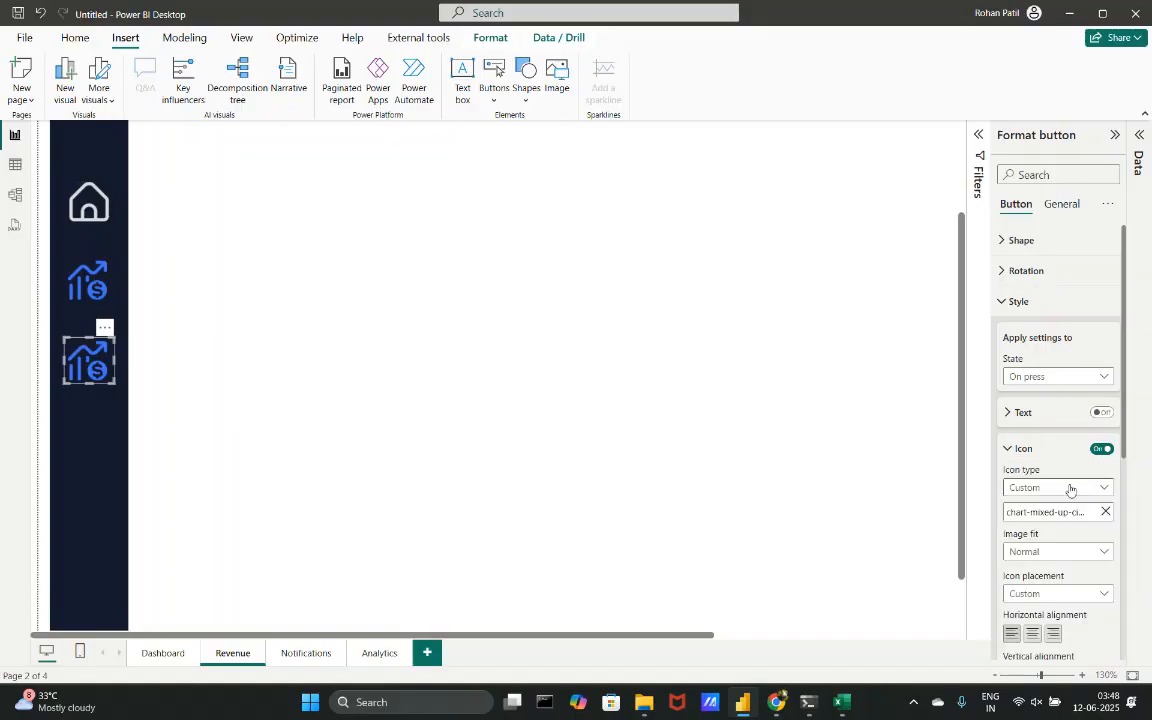
{"action": "left_click", "coordinate": [1107, 513]}
{"action": "left_click", "coordinate": [1106, 512]}
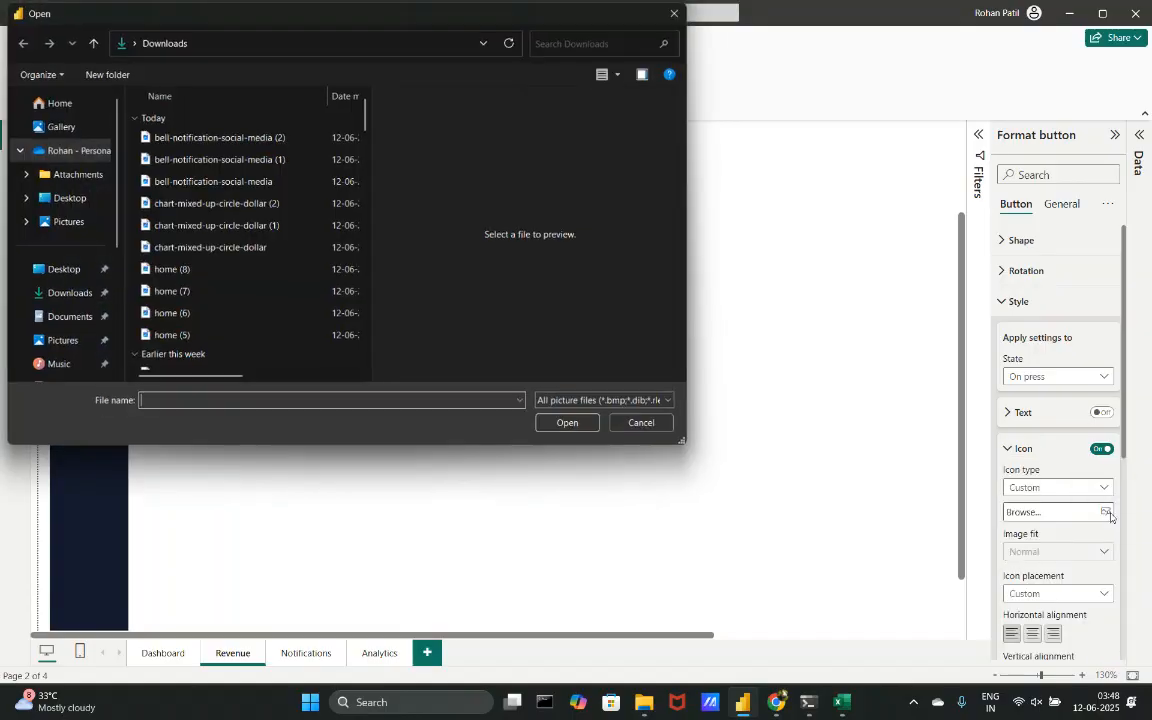
{"action": "left_click", "coordinate": [265, 136]}
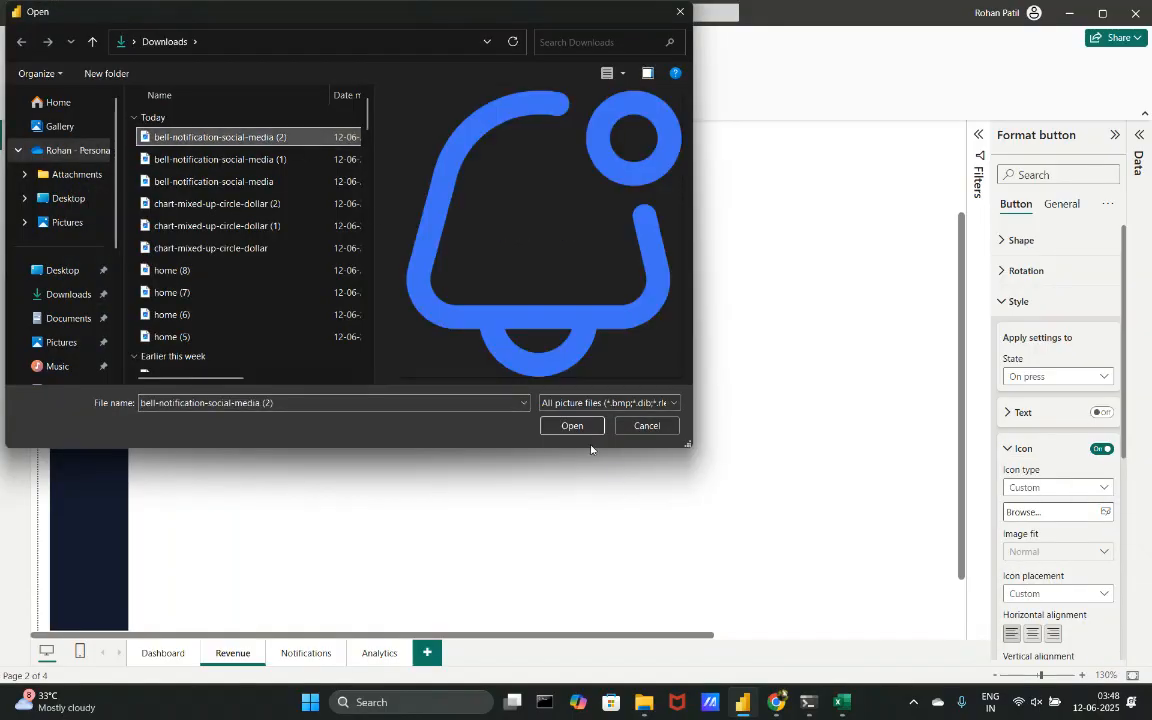
{"action": "left_click", "coordinate": [566, 424]}
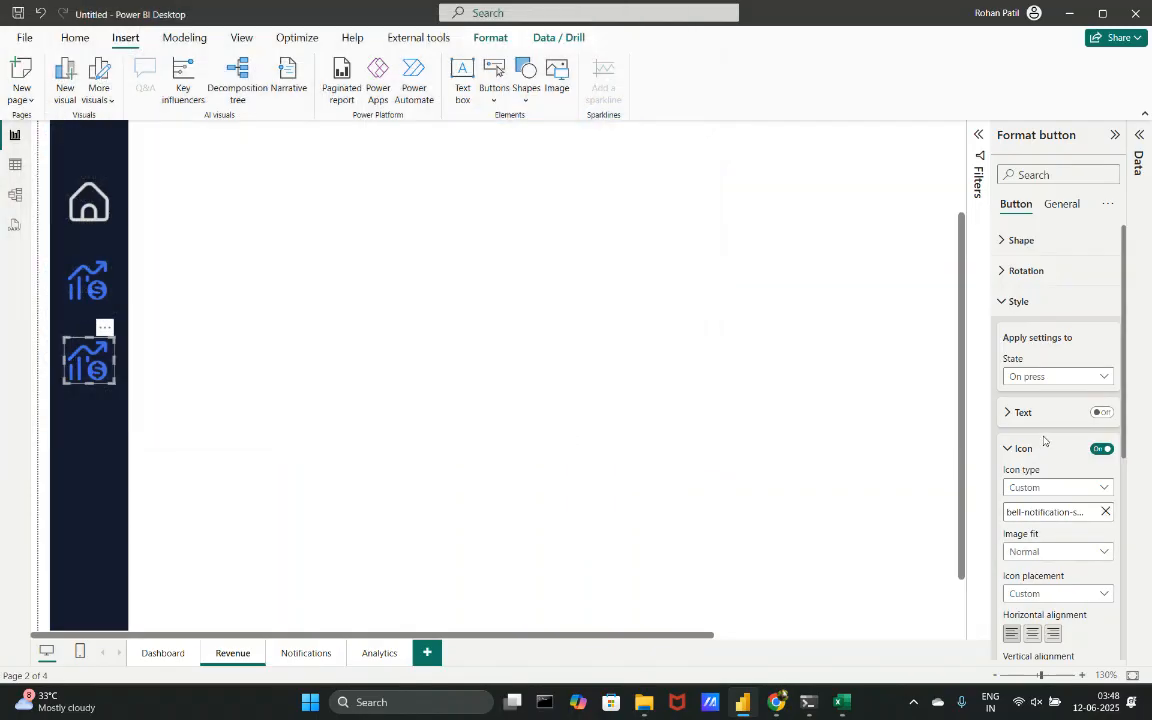
- Replace the copied button's On hover custom icon with the picture bell-notification-social-media (2) from Downloads
{"action": "left_click", "coordinate": [1035, 378]}
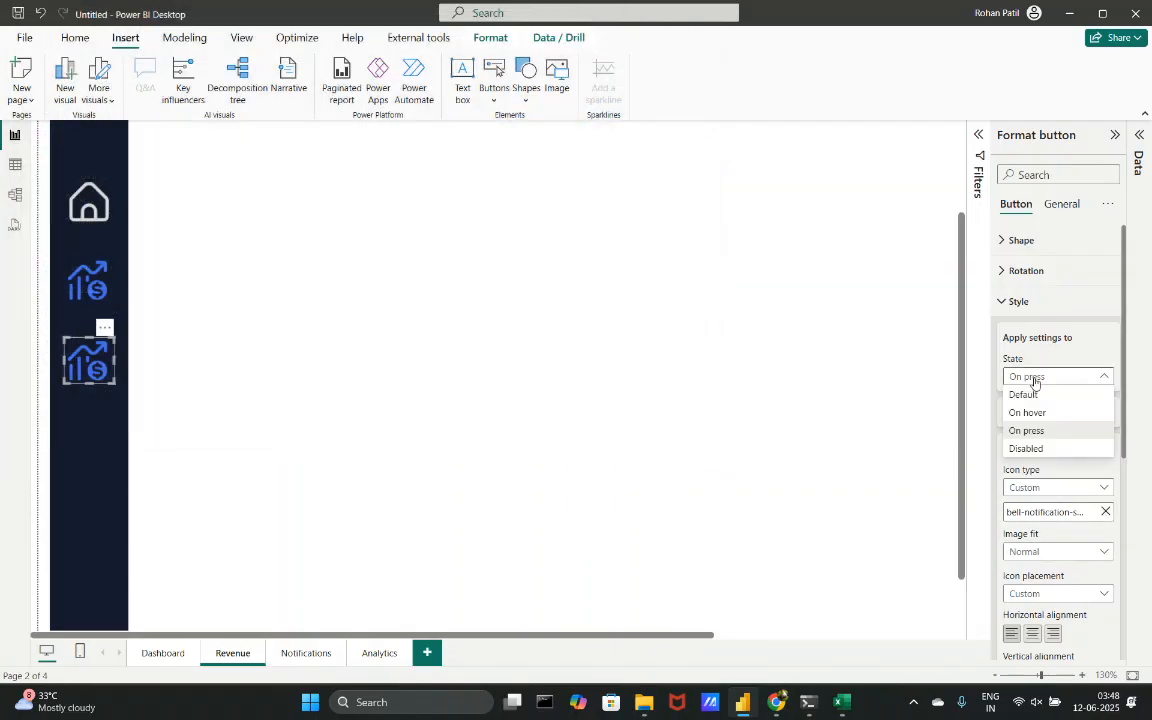
{"action": "left_click", "coordinate": [1024, 409]}
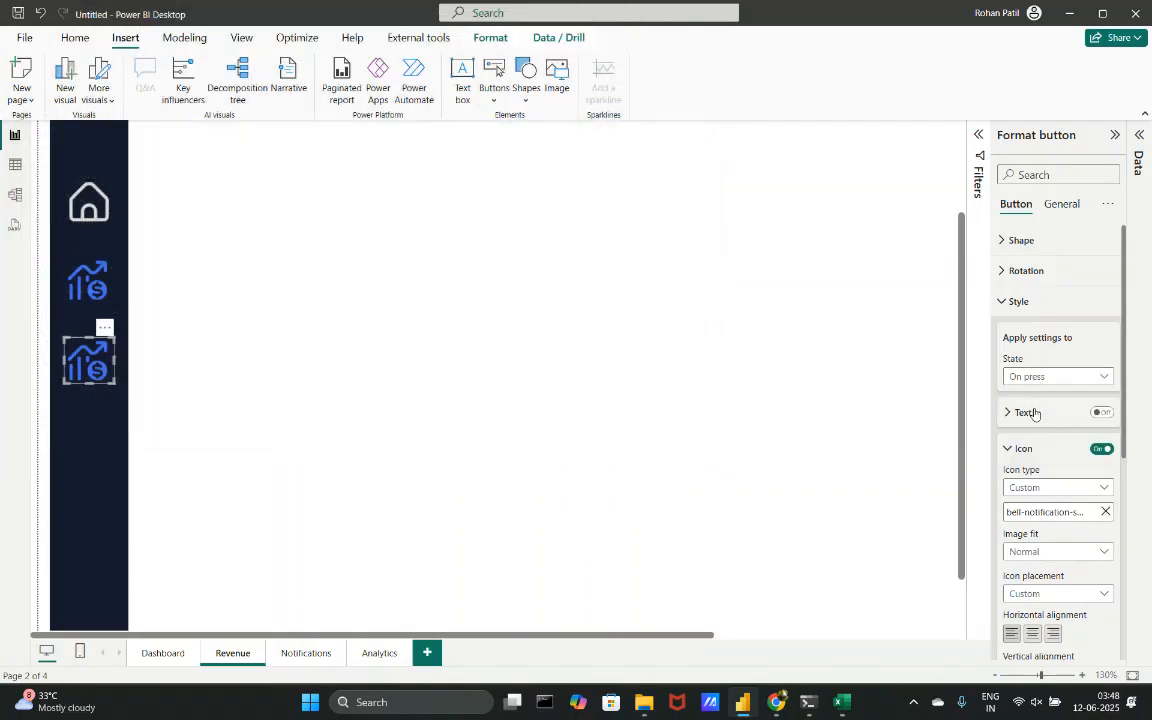
{"action": "left_click", "coordinate": [1106, 513]}
{"action": "left_click", "coordinate": [1105, 512]}
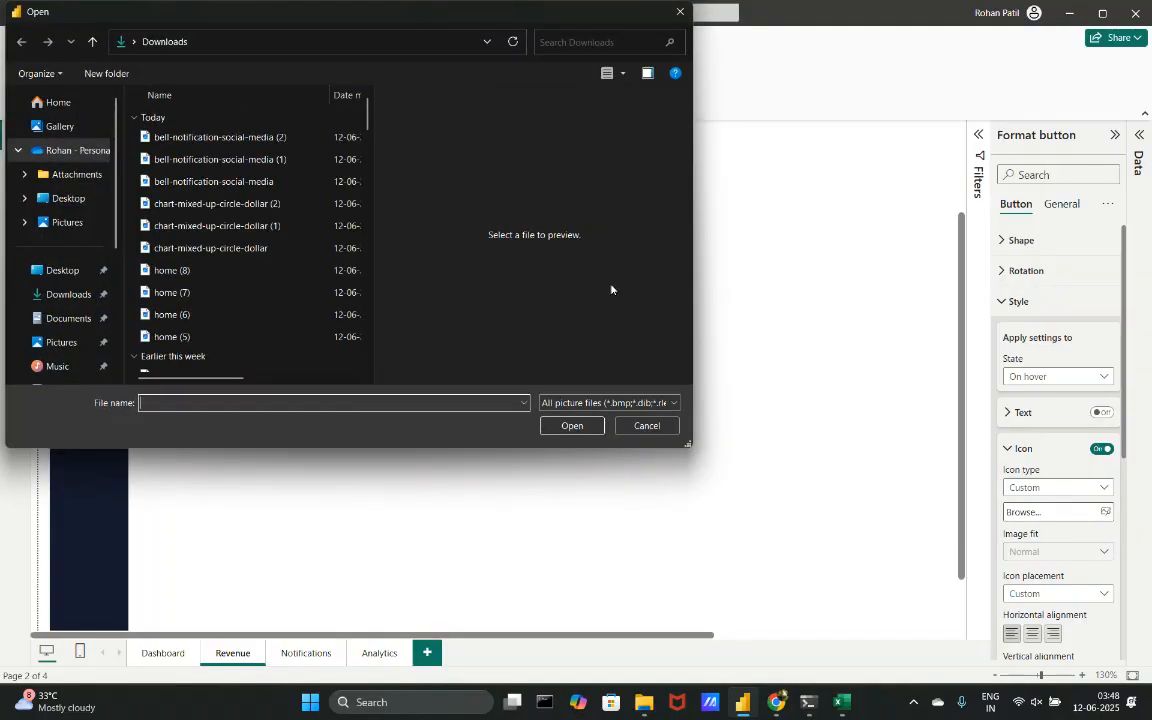
{"action": "left_click", "coordinate": [253, 138]}
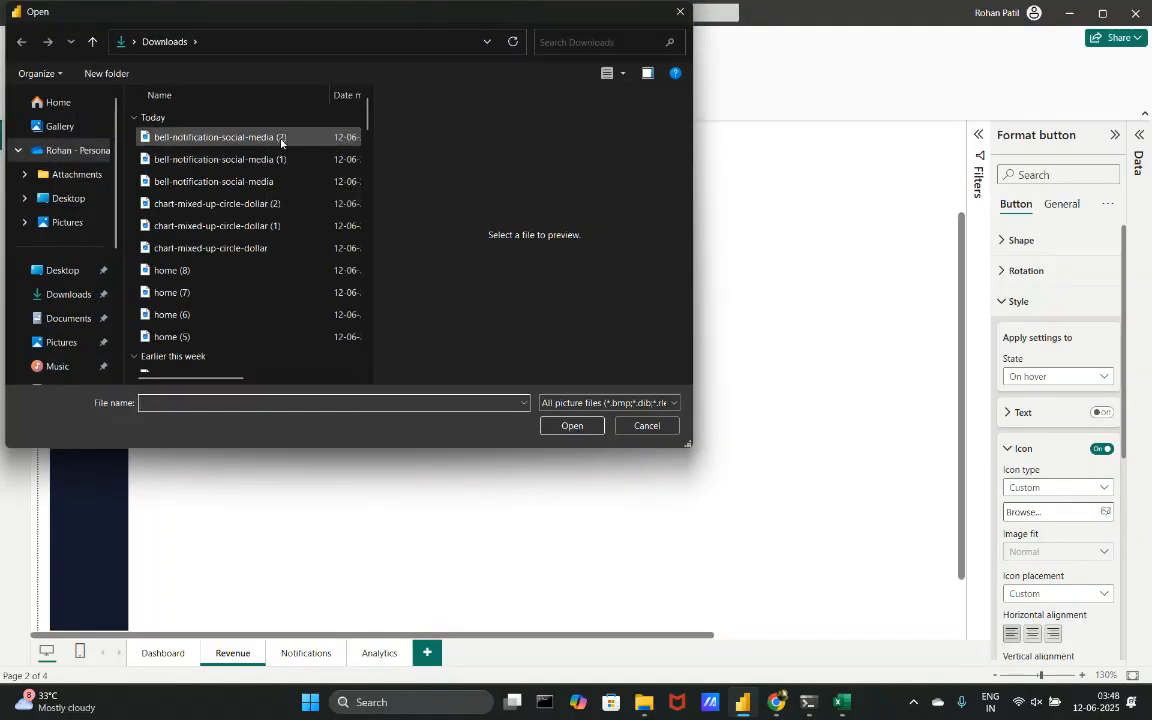
{"action": "left_click", "coordinate": [572, 425]}
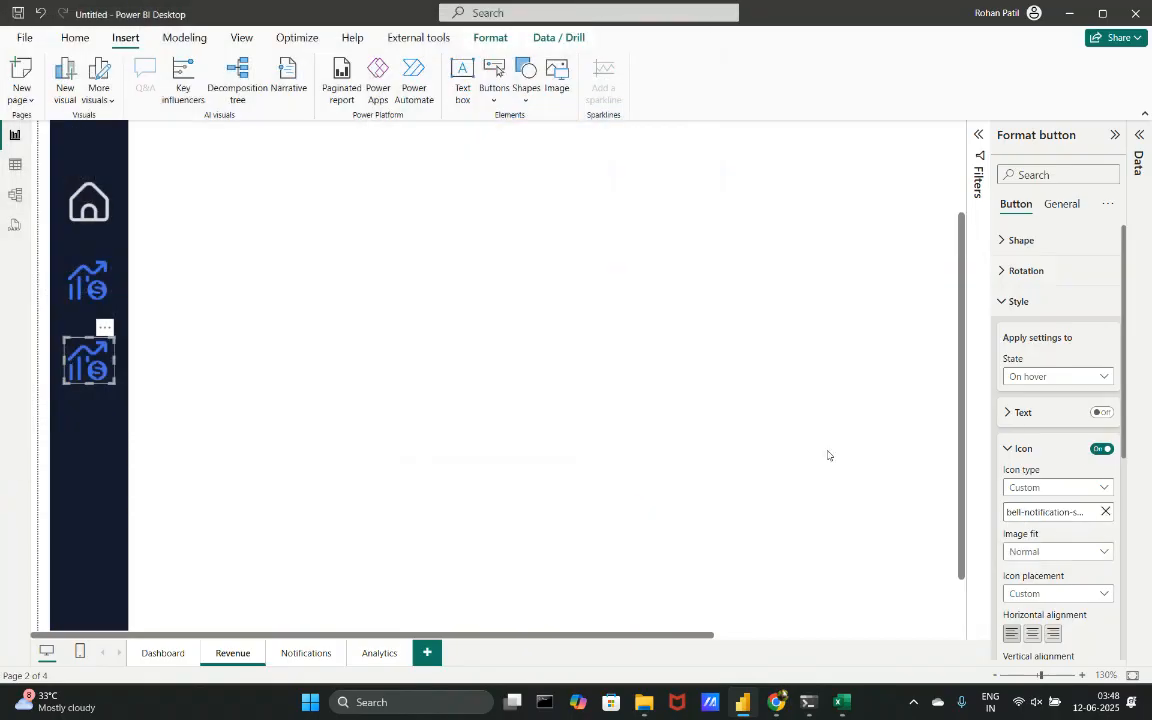
- Replace the copied button's Default custom icon with the picture bell-notification-social-media (1) from Downloads
{"action": "left_click", "coordinate": [1072, 378]}
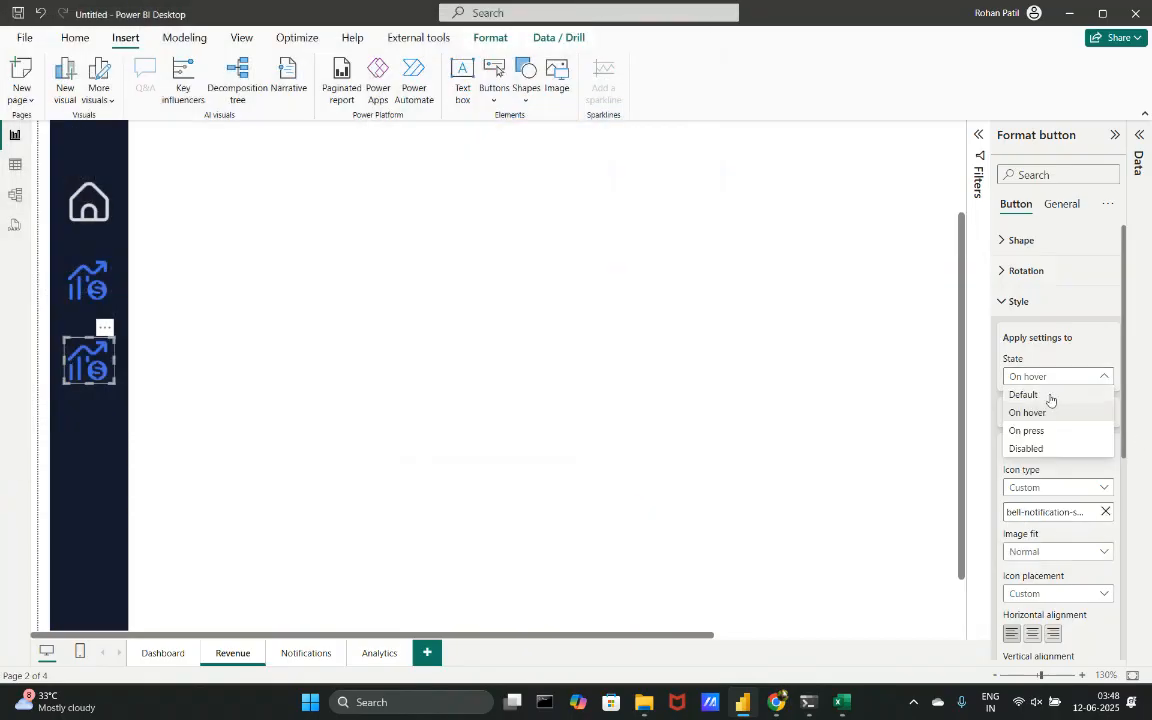
{"action": "left_click", "coordinate": [1049, 396]}
{"action": "left_click", "coordinate": [1108, 513]}
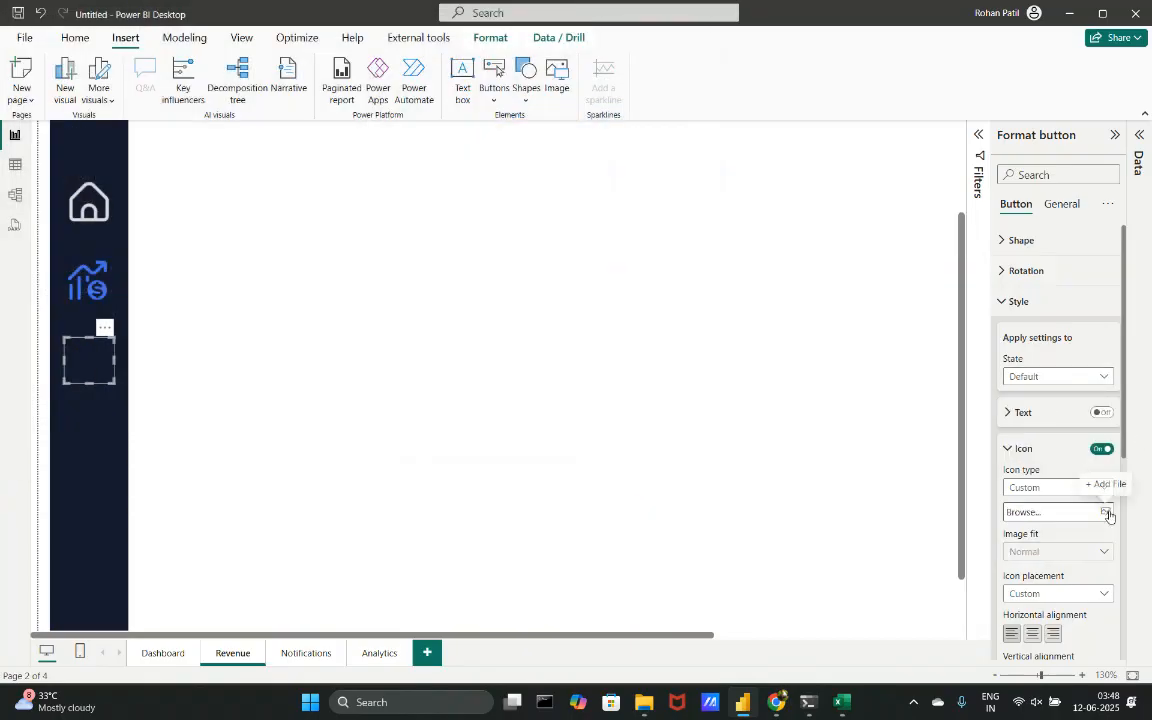
{"action": "left_click", "coordinate": [1105, 512]}
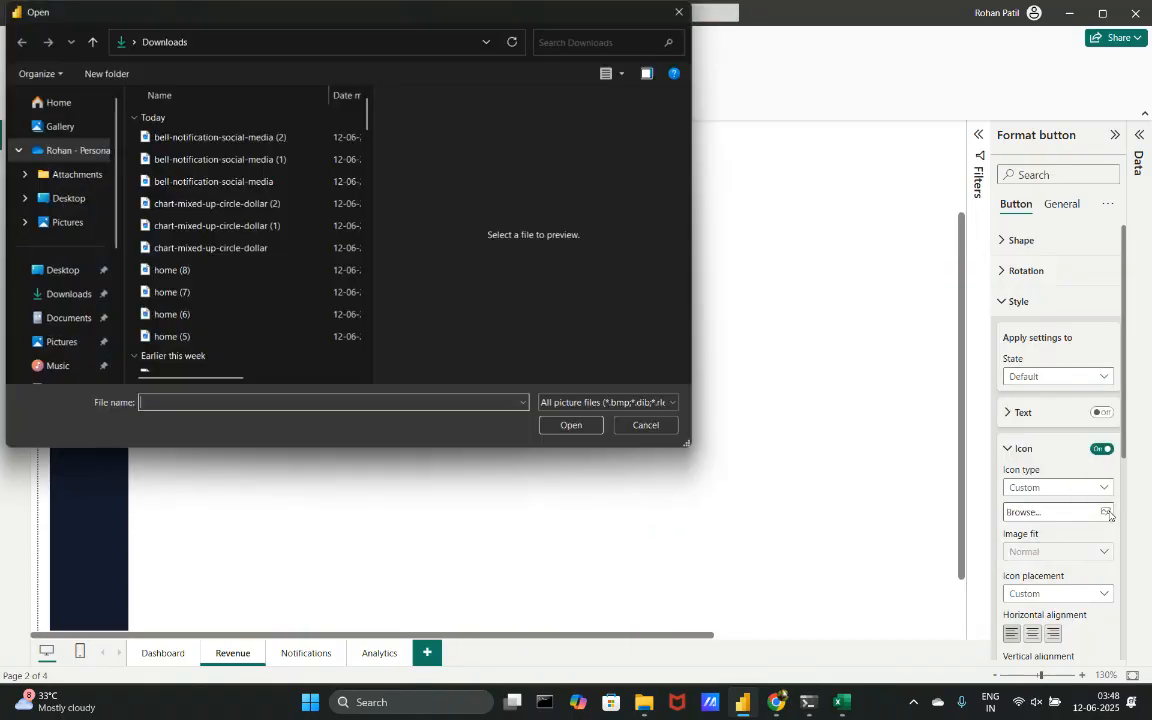
{"action": "left_click", "coordinate": [263, 159]}
{"action": "left_click", "coordinate": [560, 426]}
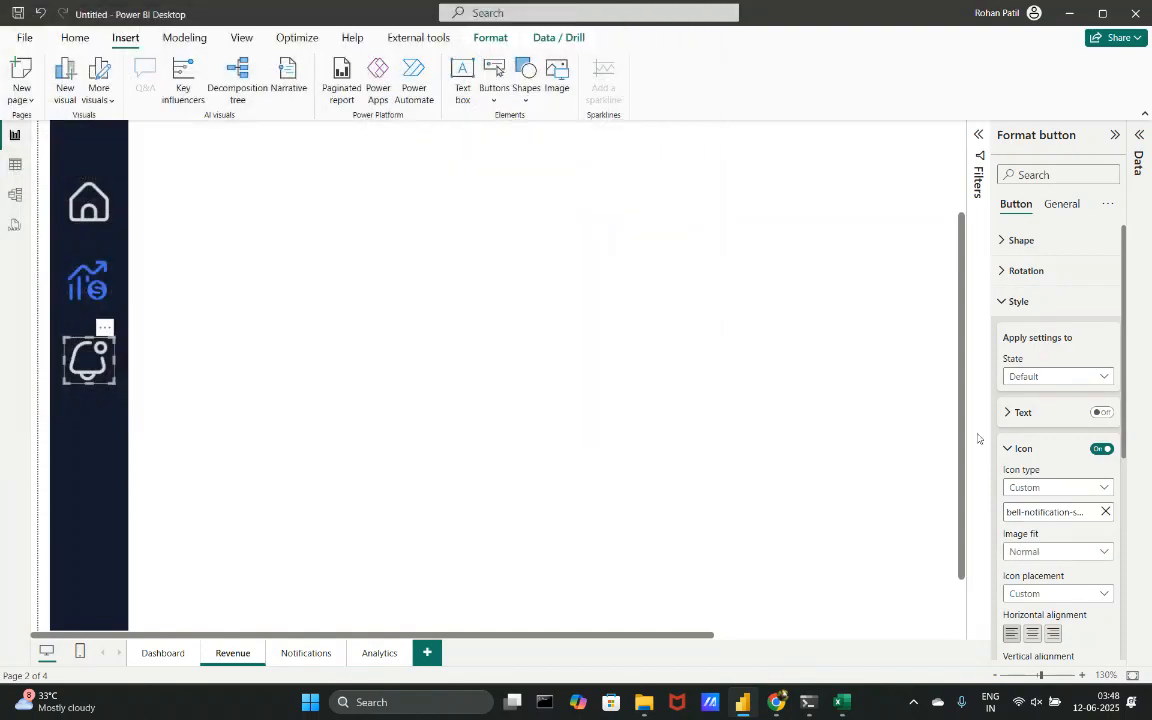
- Change the bell button's On press custom icon to the white picture bell-notification-social-media from Downloads
{"action": "left_click", "coordinate": [1080, 377]}
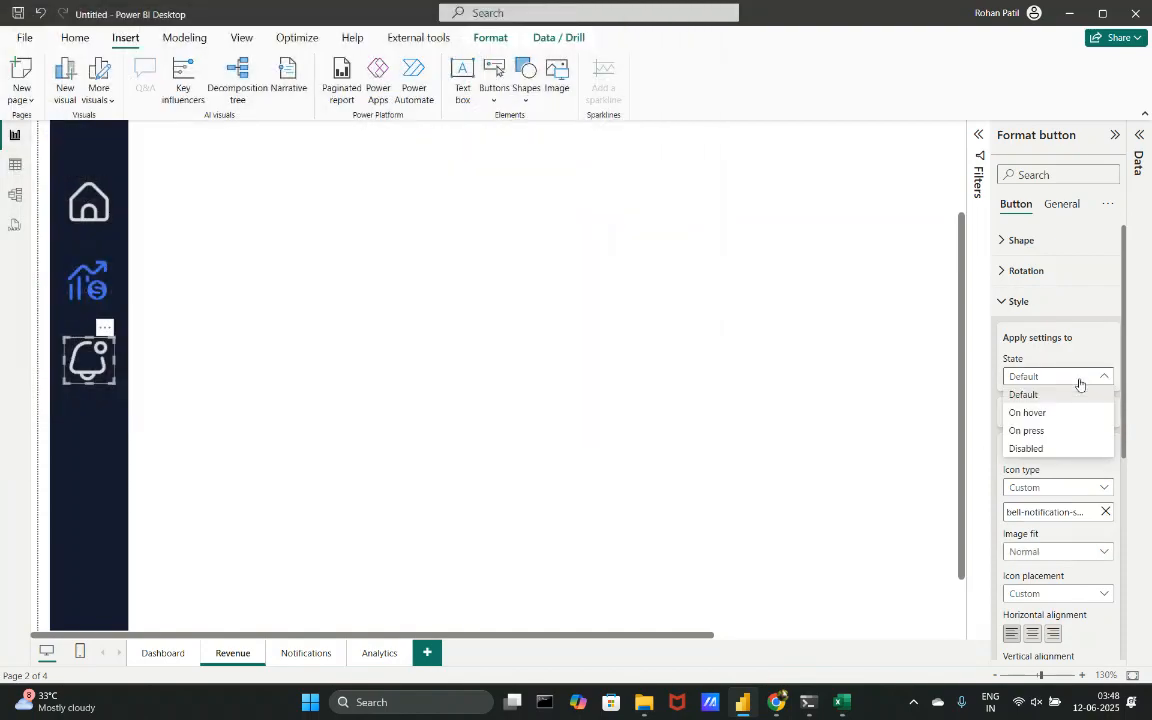
{"action": "left_click", "coordinate": [1044, 435]}
{"action": "left_click", "coordinate": [1106, 514]}
{"action": "left_click", "coordinate": [1106, 514]}
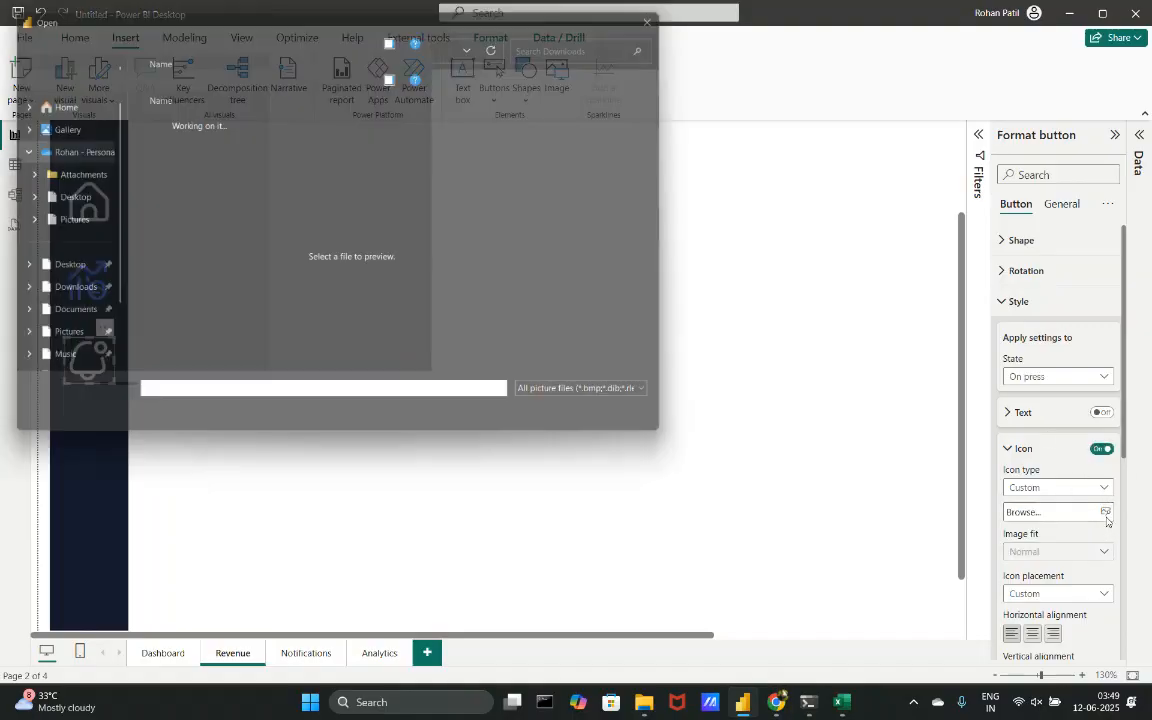
{"action": "left_click", "coordinate": [313, 182]}
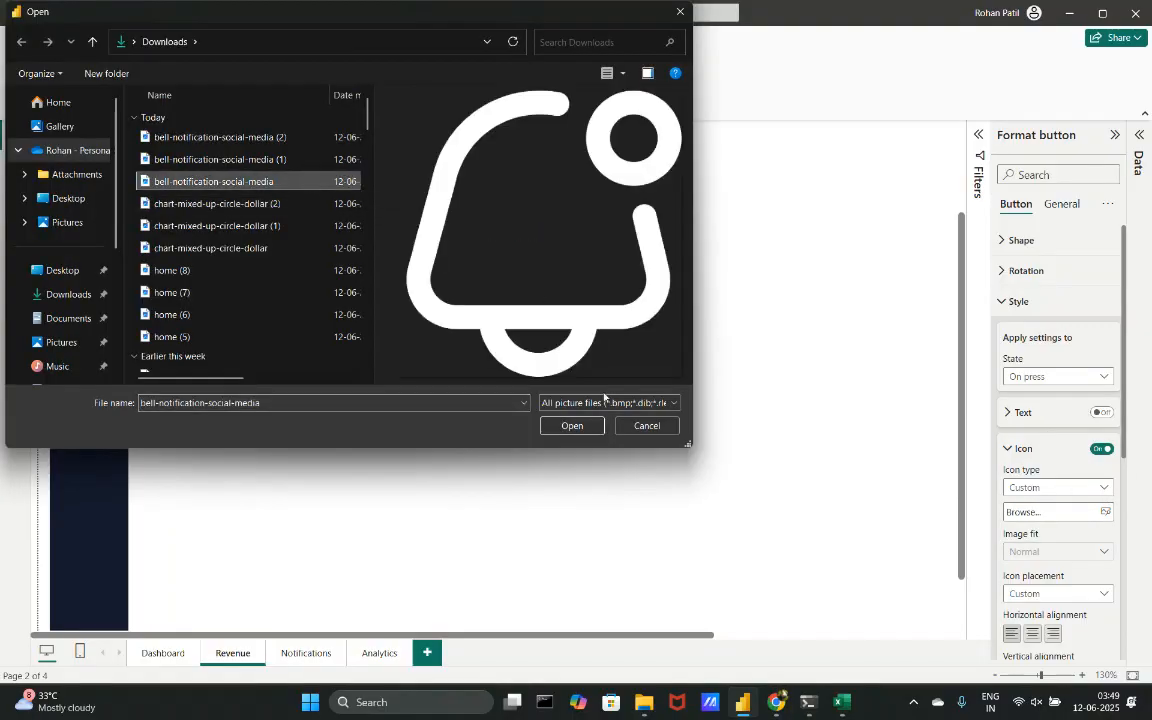
{"action": "left_click", "coordinate": [571, 426]}
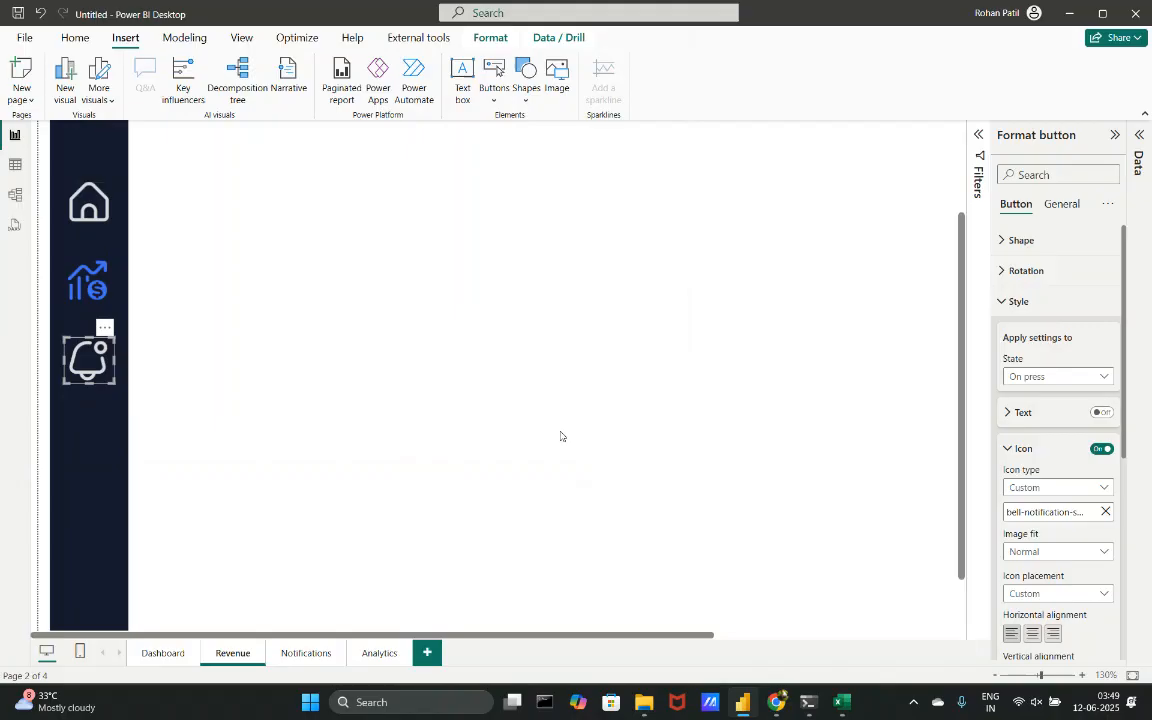
- Replace the home button's On press custom icon with the white picture home (6) from Downloads and deselect the button
{"action": "left_click", "coordinate": [70, 200]}
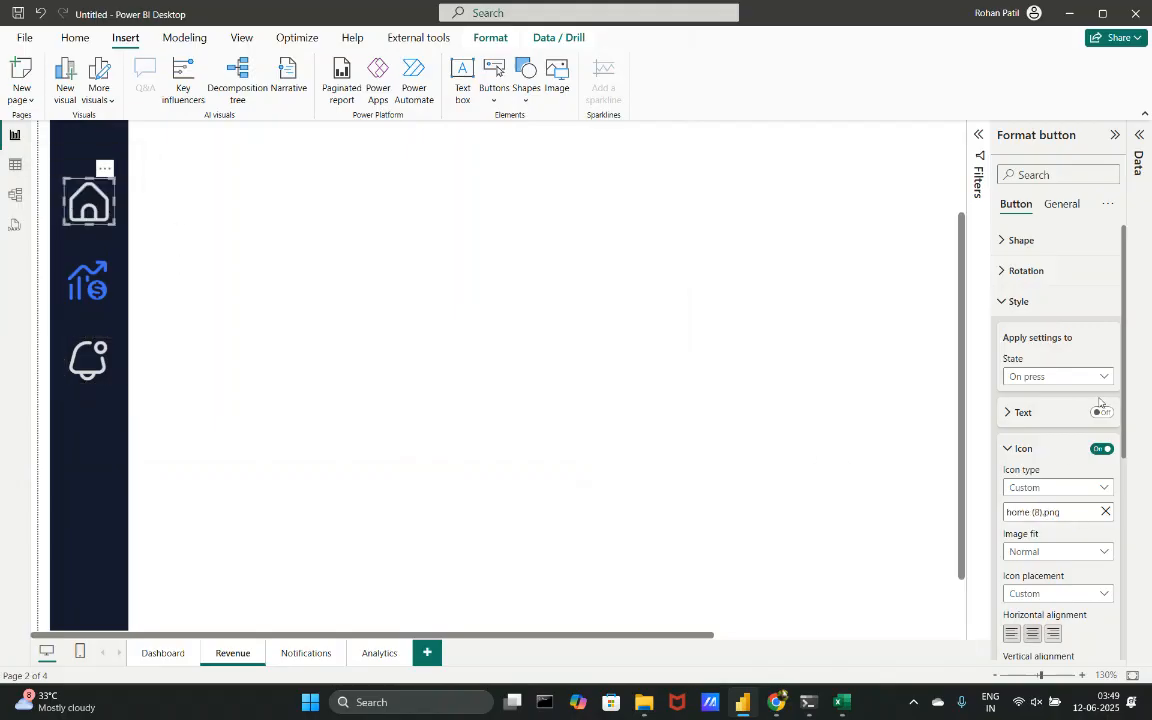
{"action": "left_click", "coordinate": [1106, 513]}
{"action": "left_click", "coordinate": [1105, 512]}
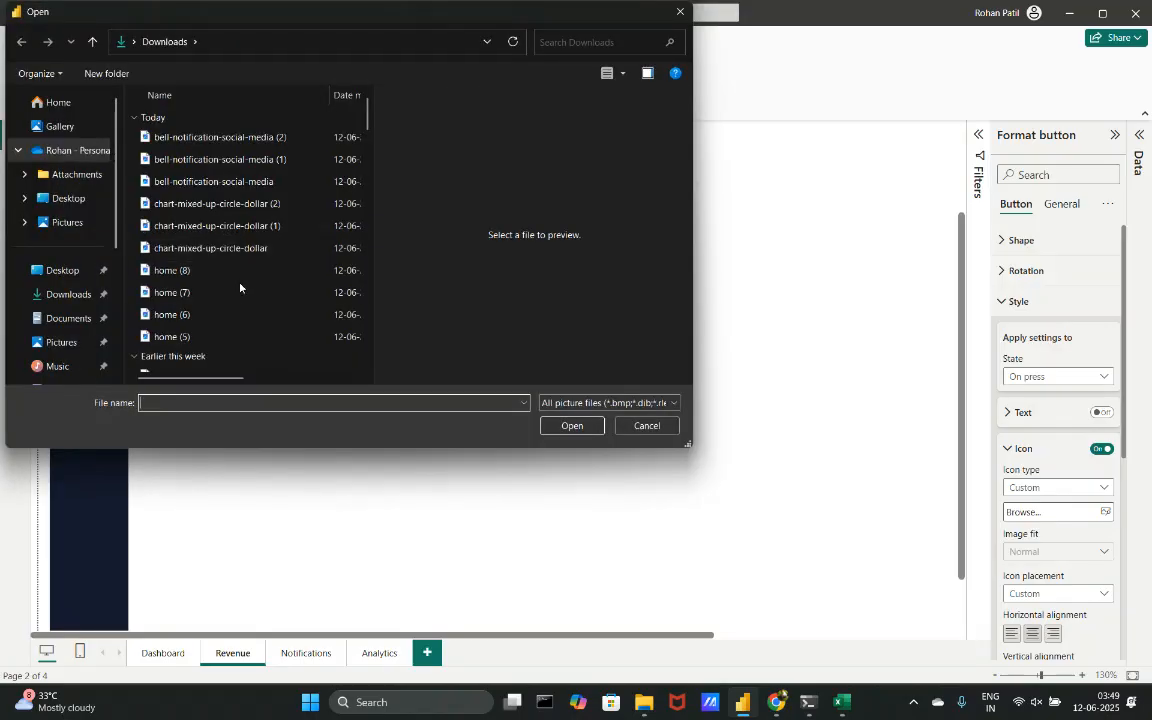
{"action": "left_click", "coordinate": [229, 313]}
{"action": "left_click", "coordinate": [222, 337]}
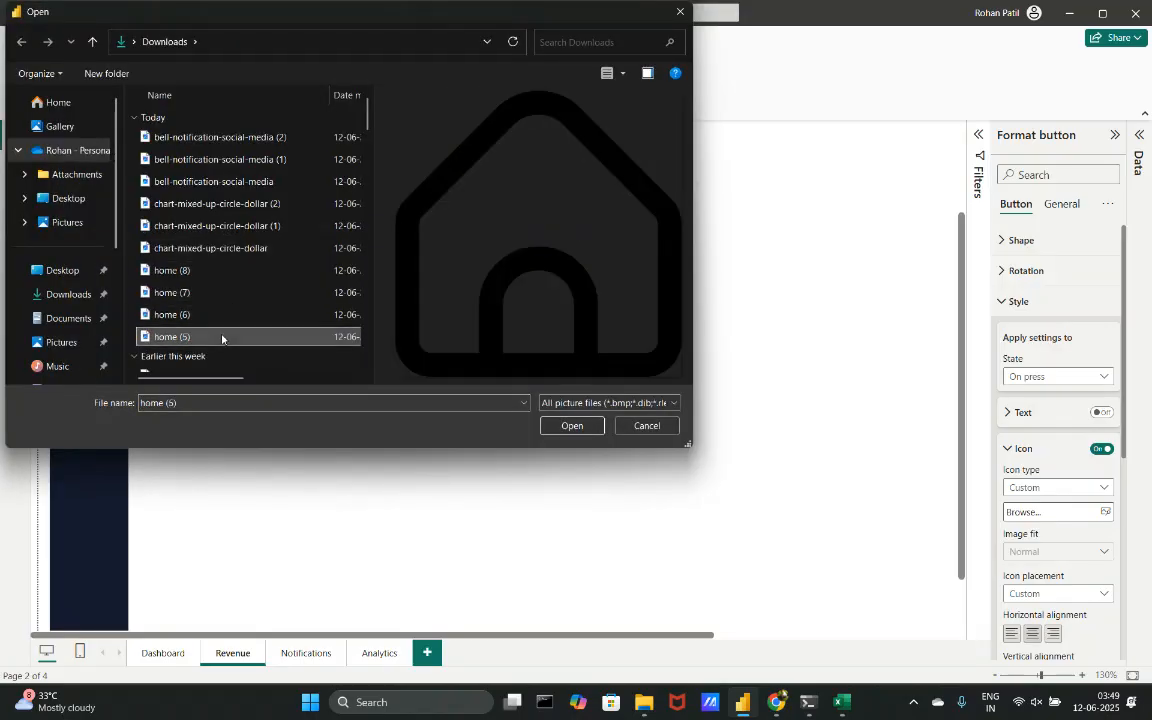
{"action": "left_click", "coordinate": [225, 317]}
{"action": "left_click", "coordinate": [560, 424]}
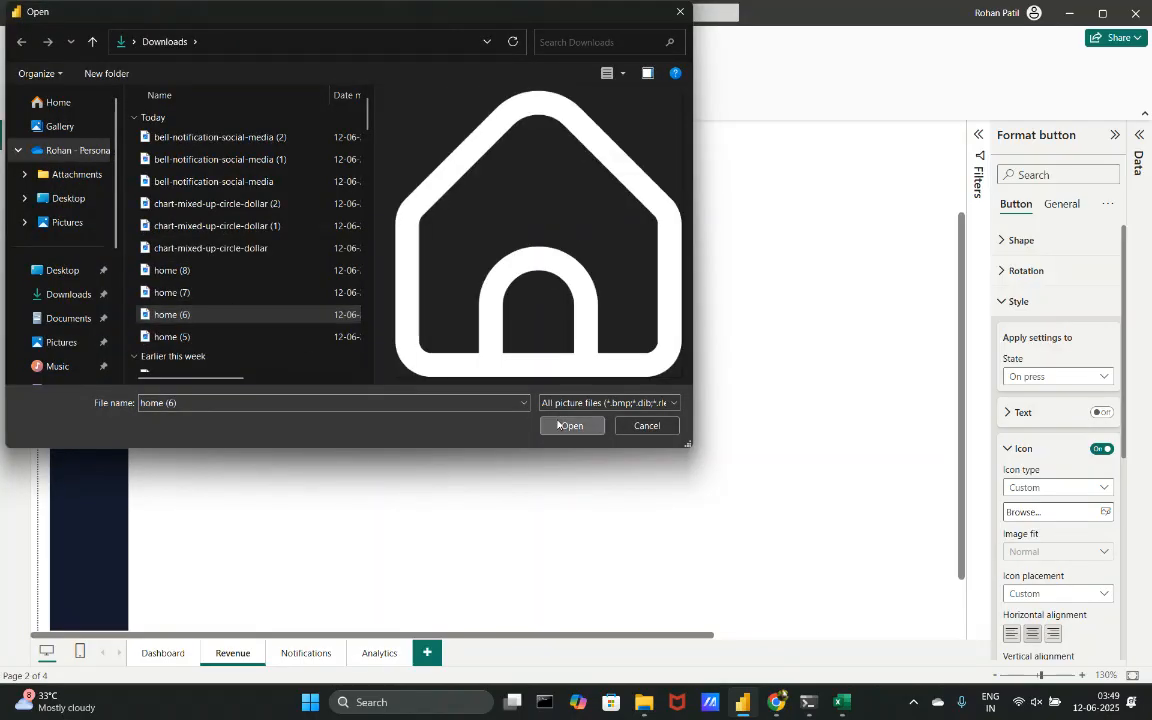
{"action": "left_click", "coordinate": [359, 403]}
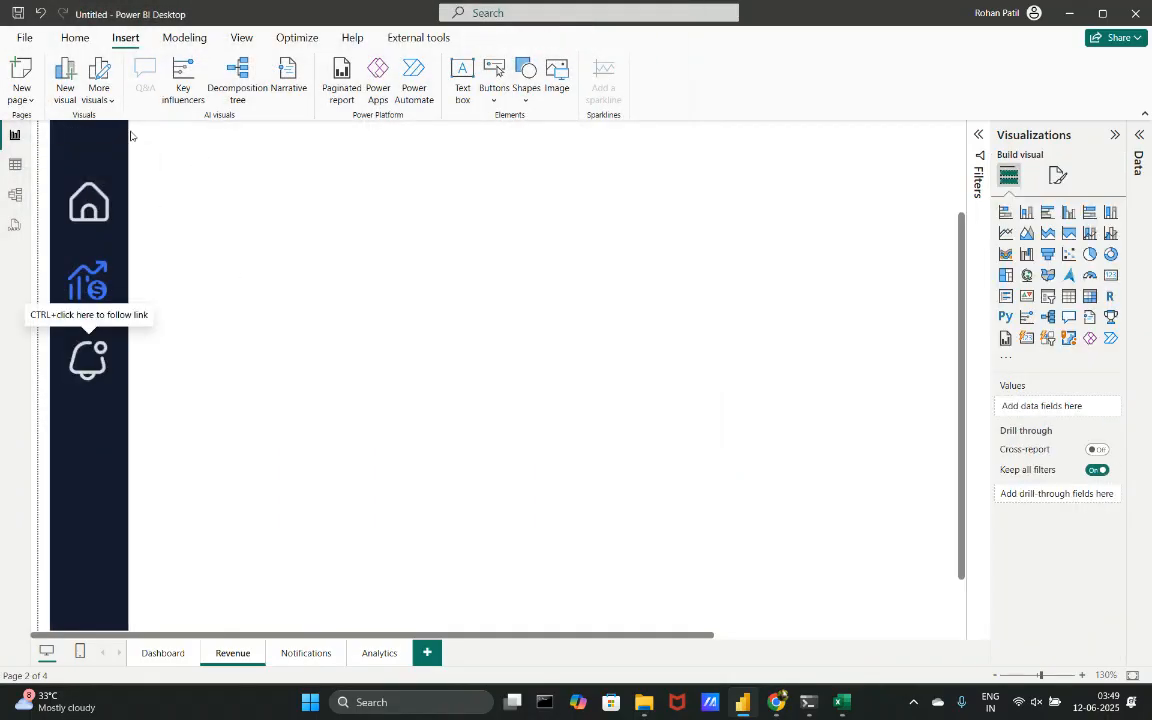
- Check how the home, chart-and-dollar and bell sidebar buttons respond to hovering and pressing on the Revenue page
{"action": "left_click", "coordinate": [92, 215]}
{"action": "left_click", "coordinate": [83, 363]}
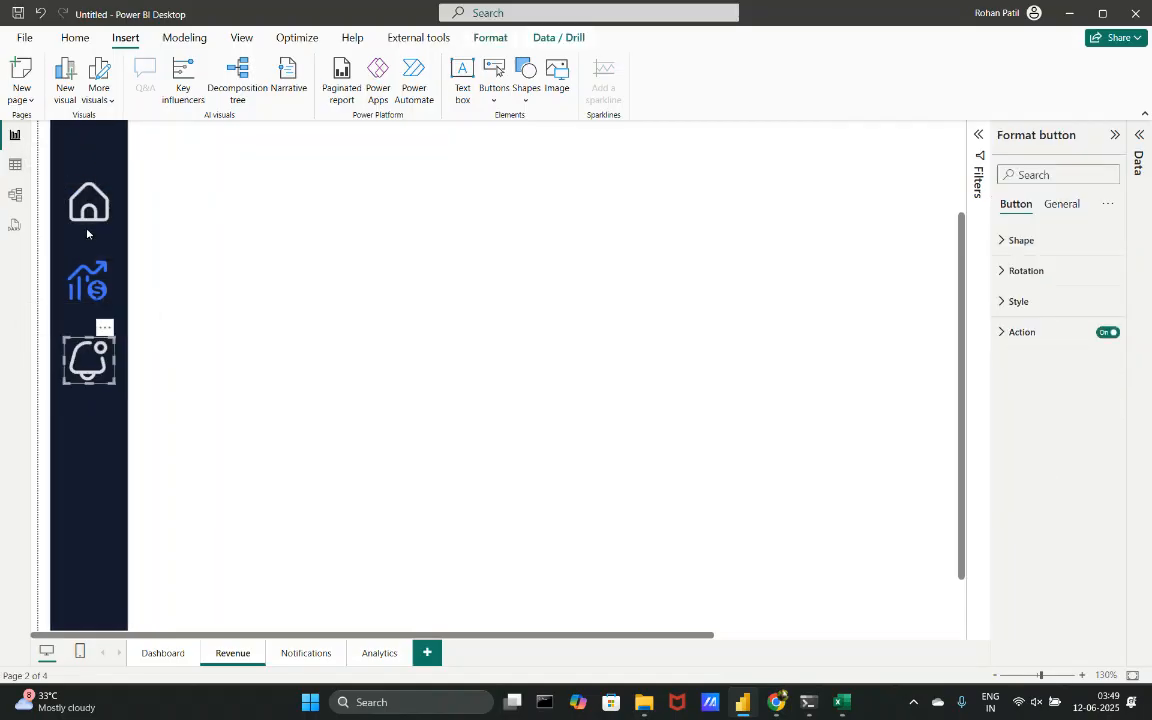
{"action": "left_click", "coordinate": [76, 204]}
{"action": "left_click", "coordinate": [201, 216]}
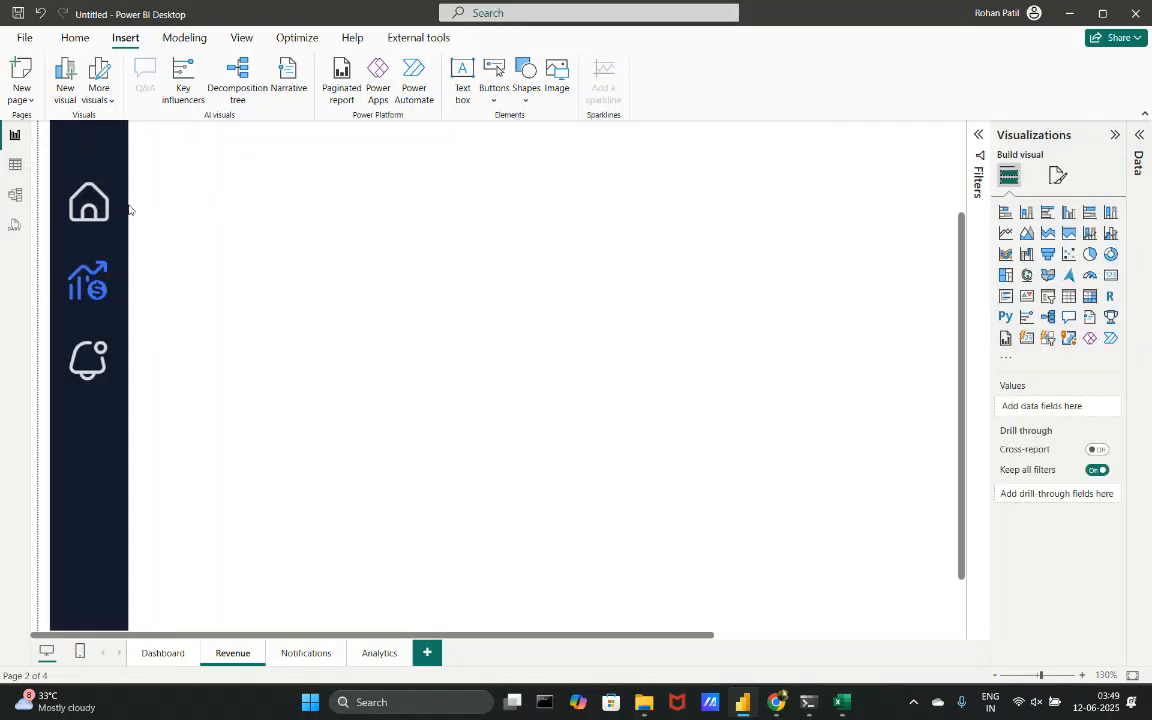
{"action": "left_click", "coordinate": [89, 202]}
{"action": "left_click", "coordinate": [99, 287]}
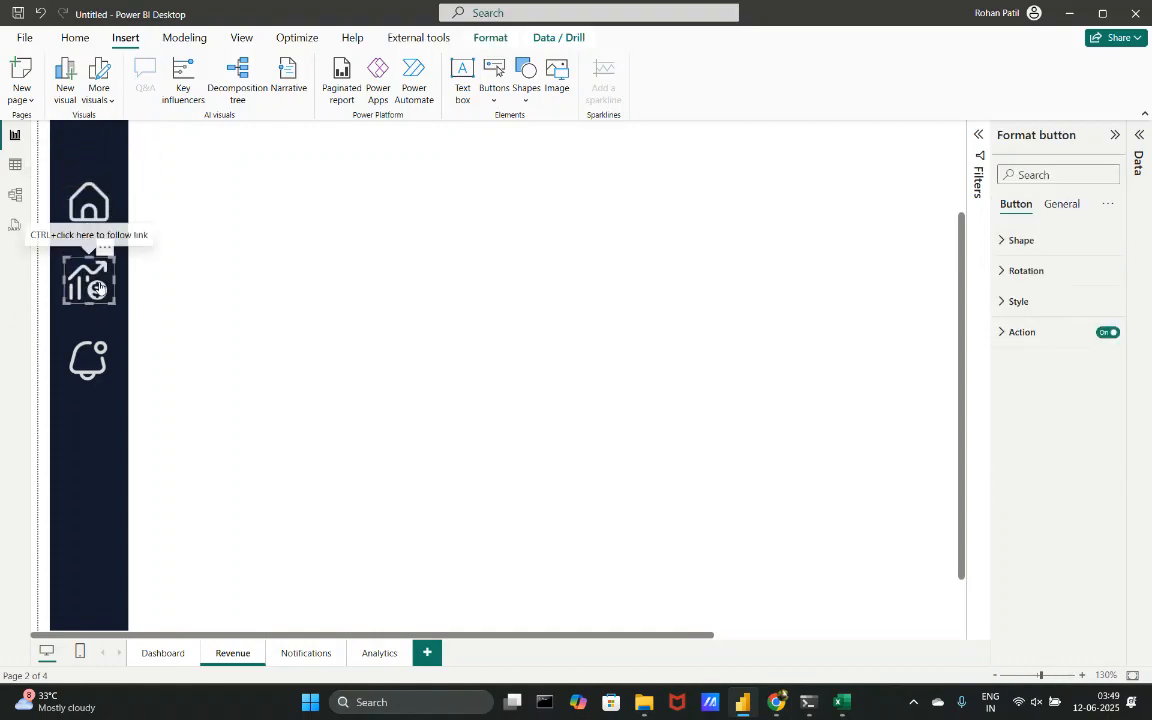
{"action": "left_click", "coordinate": [88, 360]}
{"action": "left_click", "coordinate": [180, 355]}
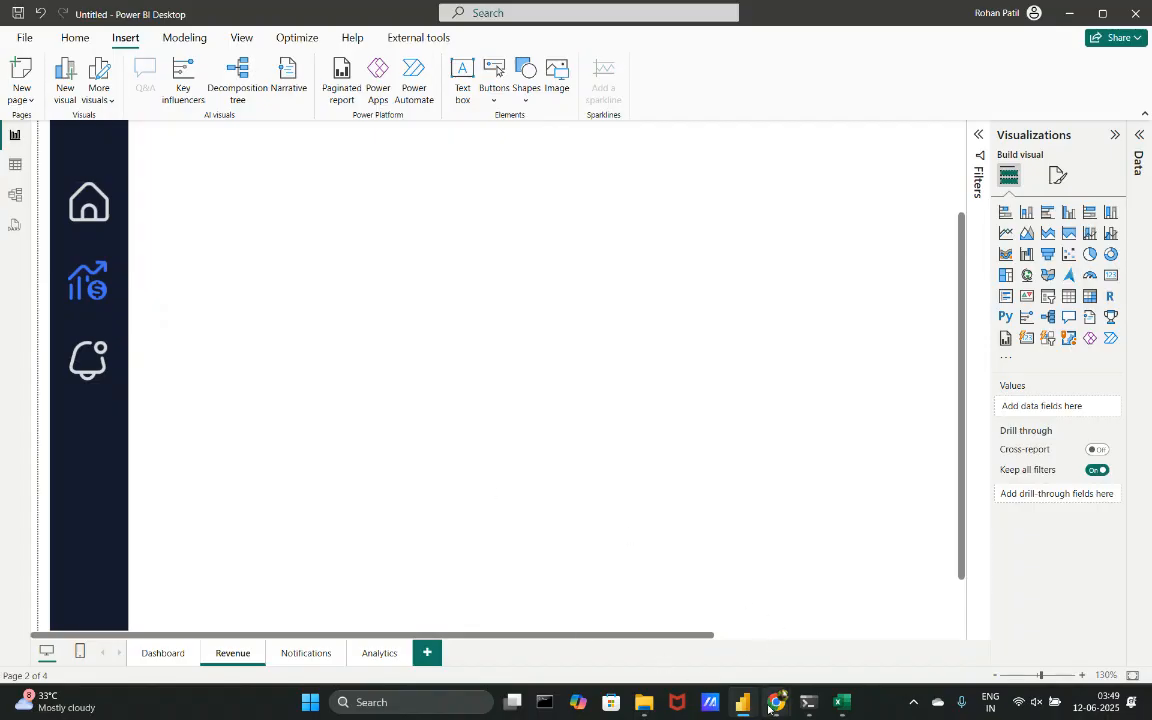
- Switch to Flaticon in Chrome, close the bell icon editor and look through the interface icons for analytics
{"action": "left_click", "coordinate": [560, 570]}
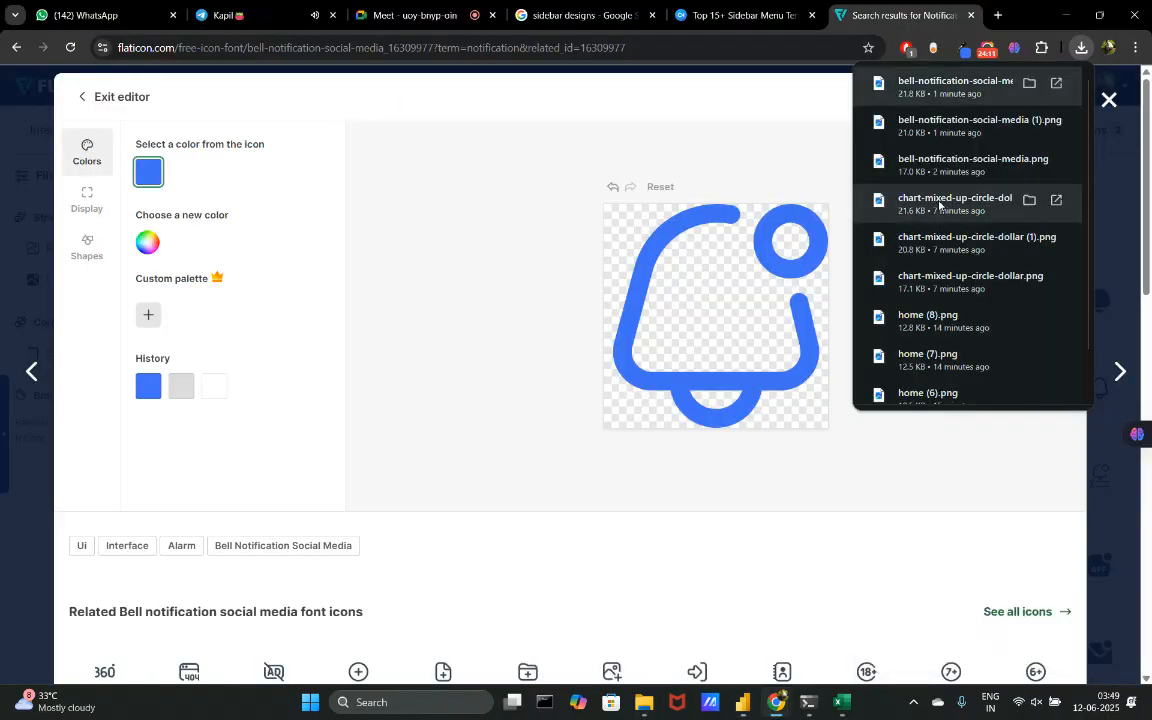
{"action": "left_click", "coordinate": [1108, 100]}
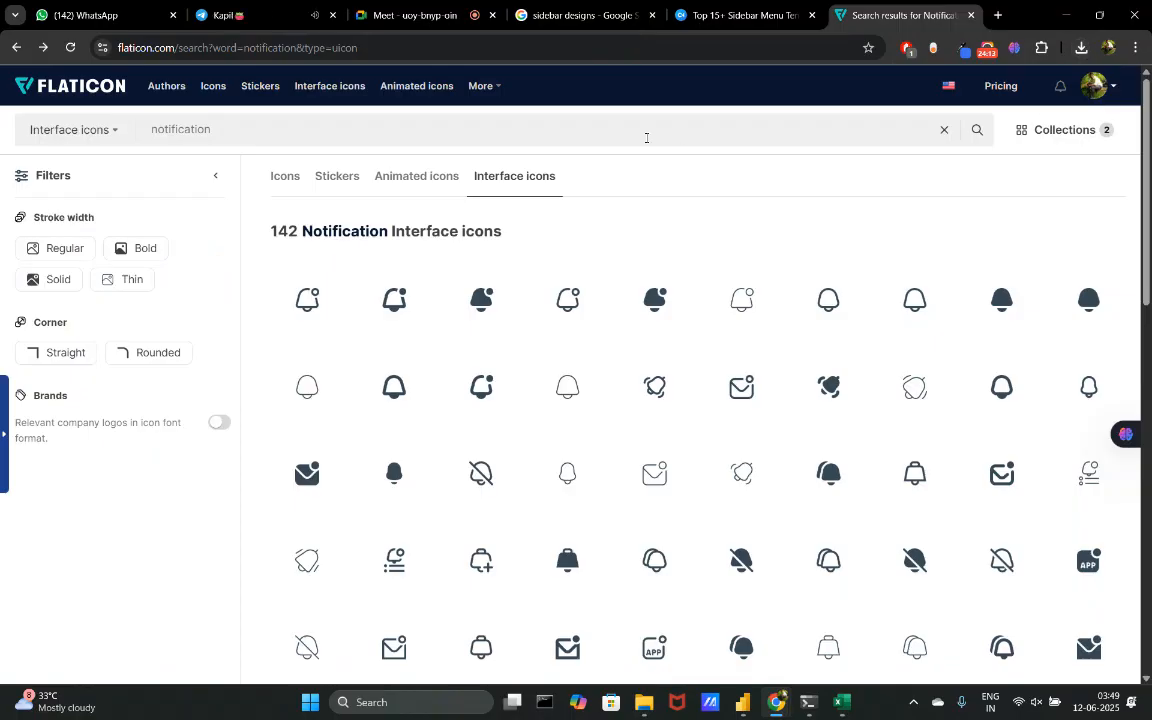
{"action": "key", "text": "ctrl+a"}
{"action": "type", "text": "analytics"}
{"action": "key", "text": "Return"}
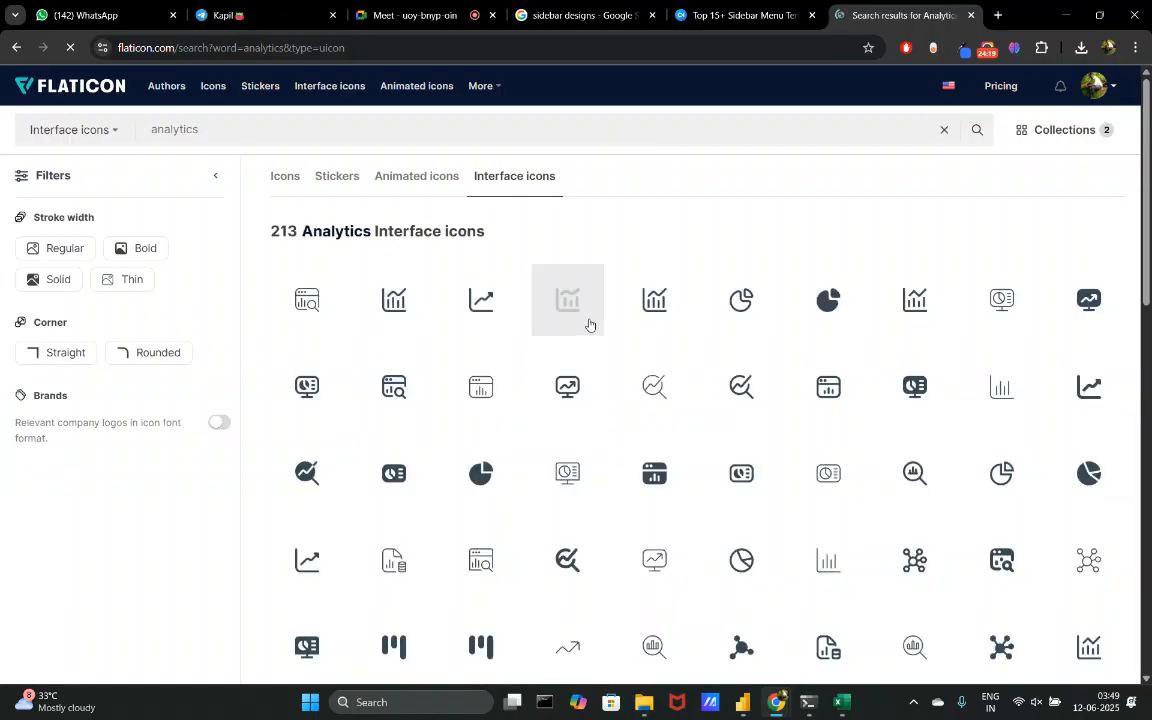
{"action": "scroll", "coordinate": [546, 333], "scroll_direction": "down", "scroll_amount": 1}
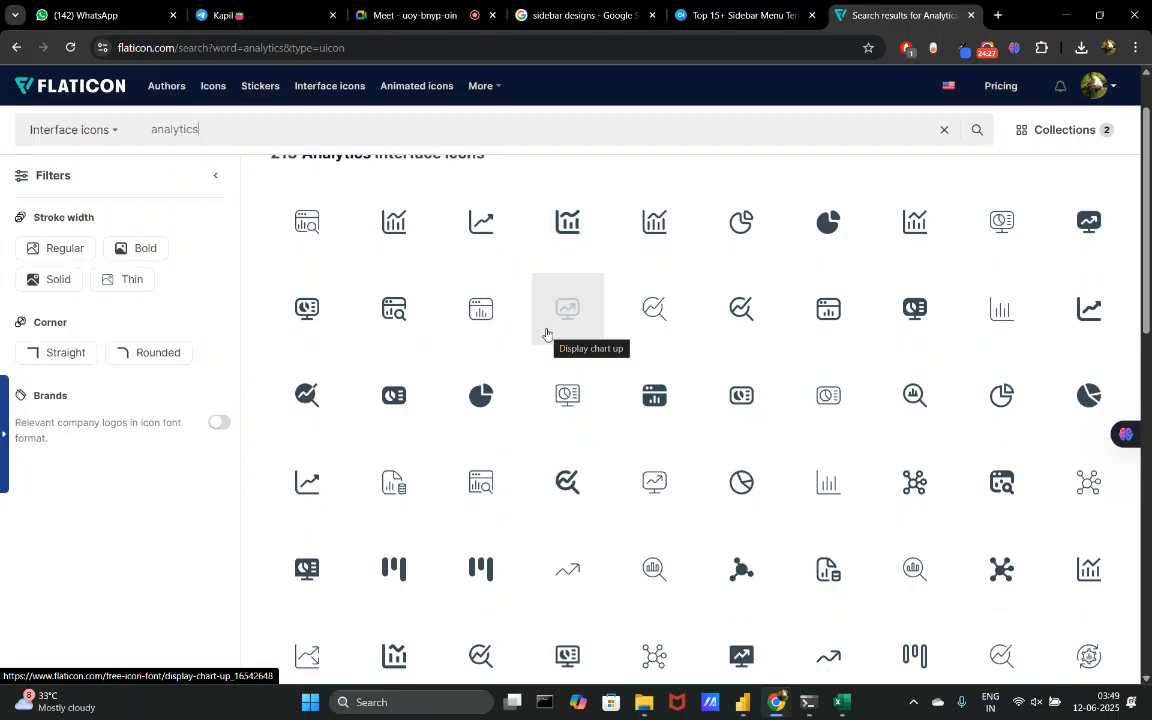
{"action": "scroll", "coordinate": [546, 333], "scroll_direction": "up", "scroll_amount": 1}
{"action": "scroll", "coordinate": [545, 296], "scroll_direction": "down", "scroll_amount": 3}
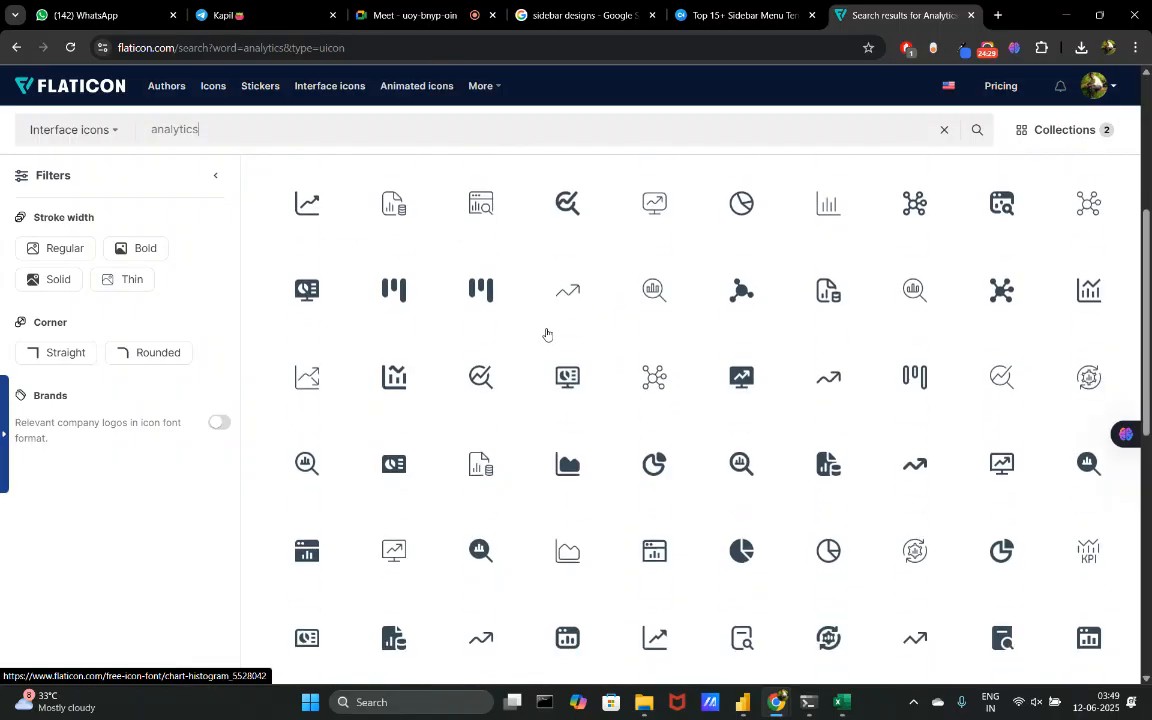
{"action": "scroll", "coordinate": [545, 296], "scroll_direction": "down", "scroll_amount": 1}
{"action": "scroll", "coordinate": [545, 296], "scroll_direction": "up", "scroll_amount": 3}
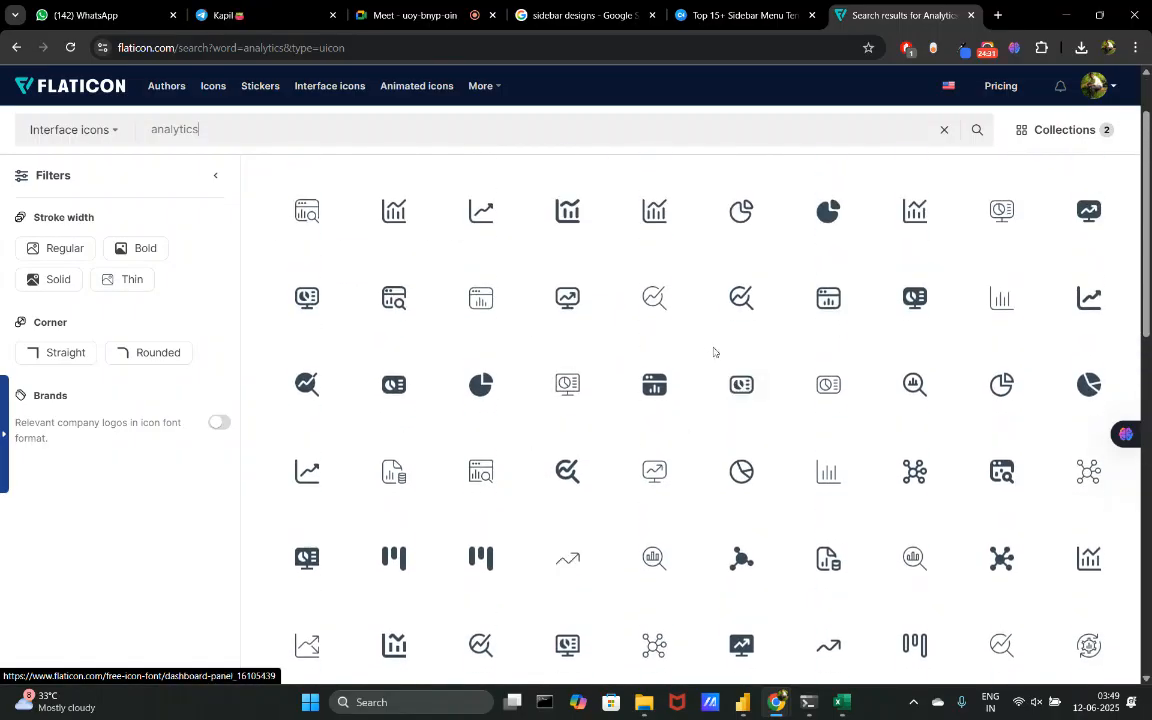
{"action": "scroll", "coordinate": [712, 352], "scroll_direction": "up", "scroll_amount": 1}
- Search Flaticon's interface icons for menu and look for a four-square grid icon
{"action": "double_click", "coordinate": [253, 131]}
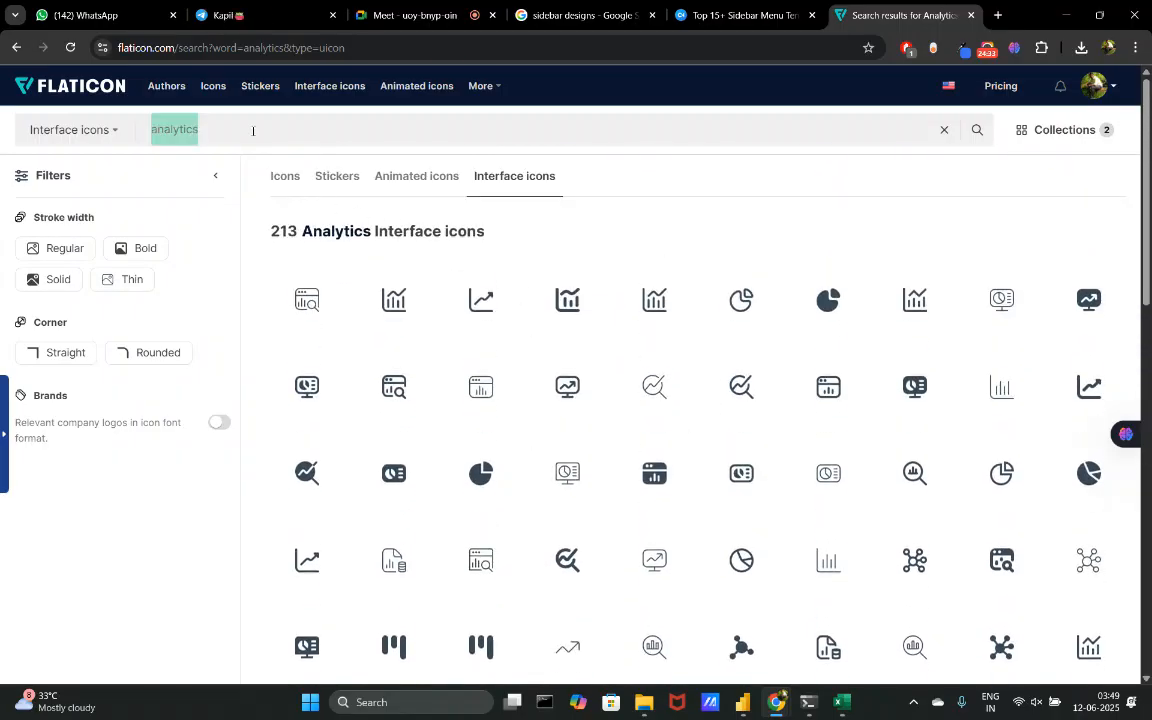
{"action": "type", "text": "menu"}
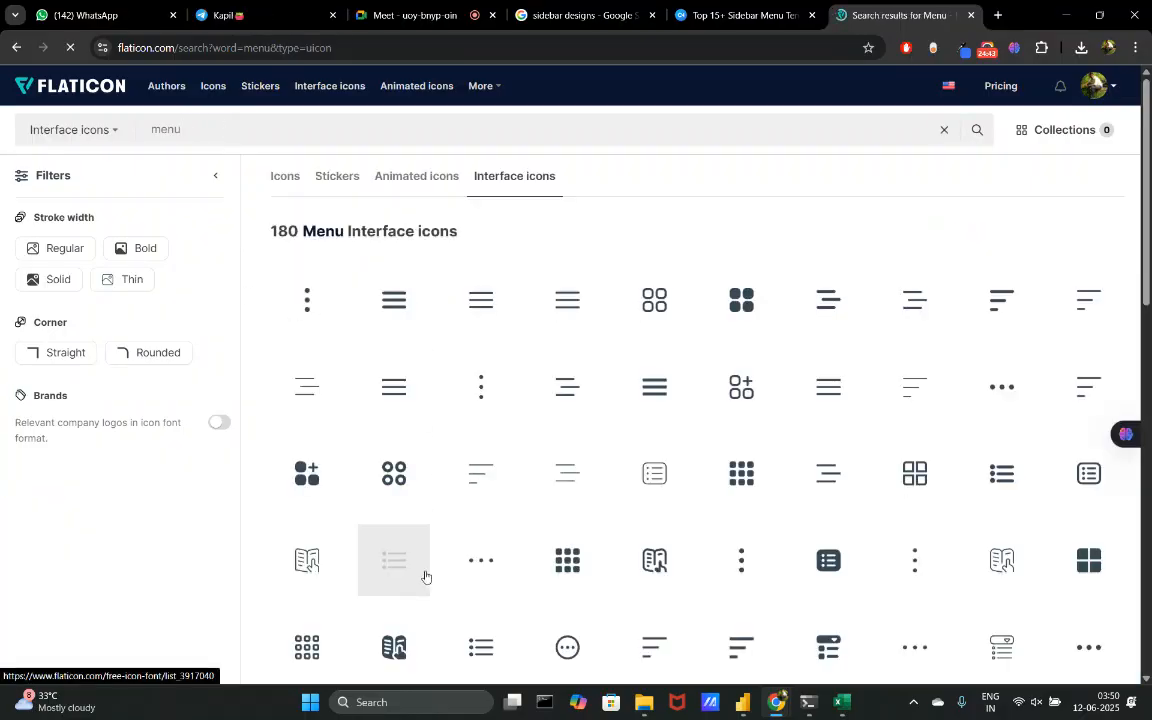
{"action": "scroll", "coordinate": [653, 445], "scroll_direction": "down", "scroll_amount": 4}
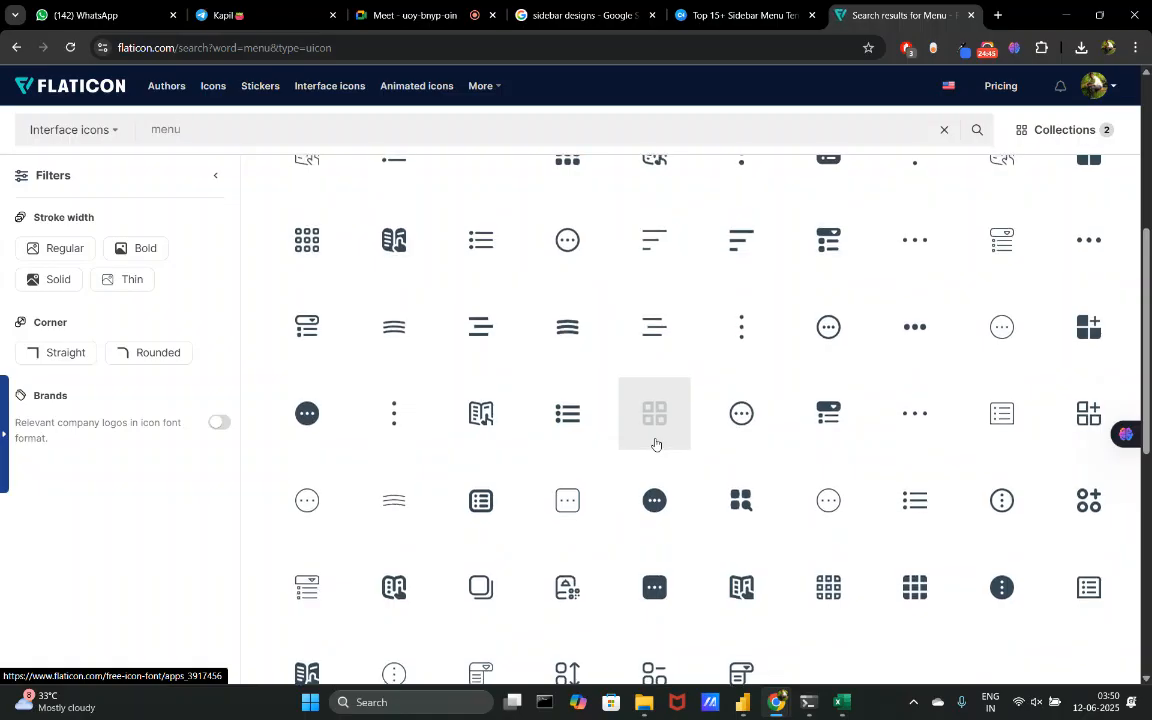
{"action": "scroll", "coordinate": [656, 445], "scroll_direction": "up", "scroll_amount": 1}
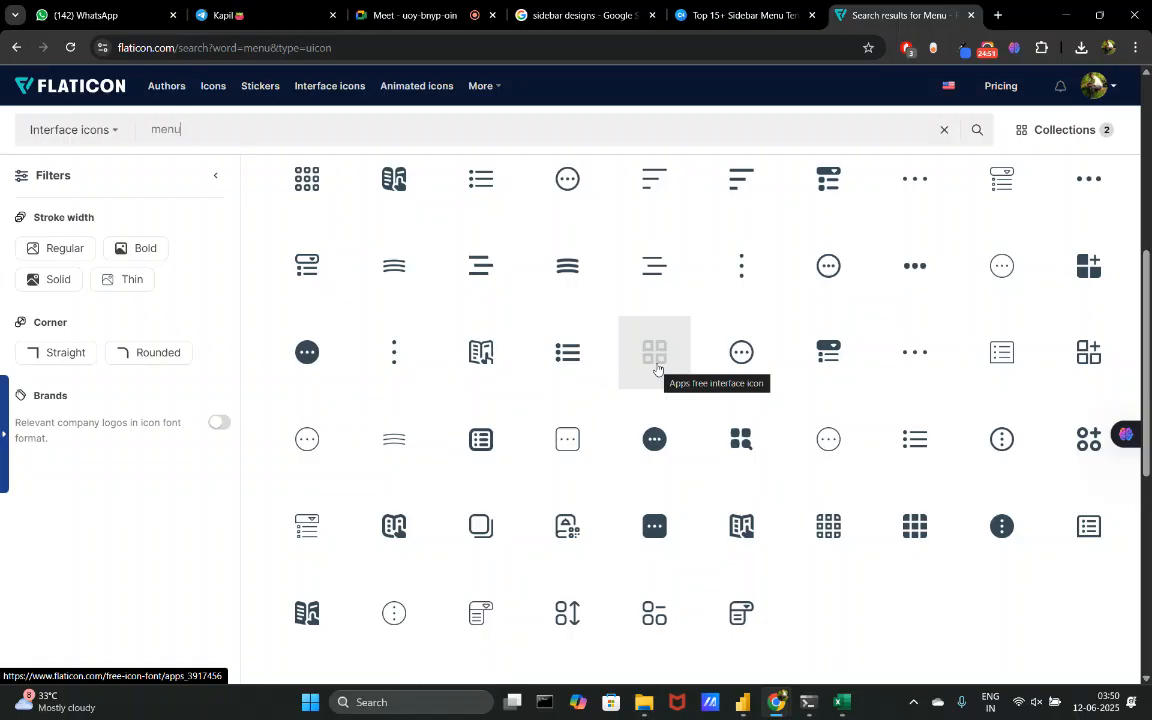
- Open the four-square Apps interface icon and choose its rounded outline variant, fi-rr-apps
{"action": "left_click", "coordinate": [656, 368]}
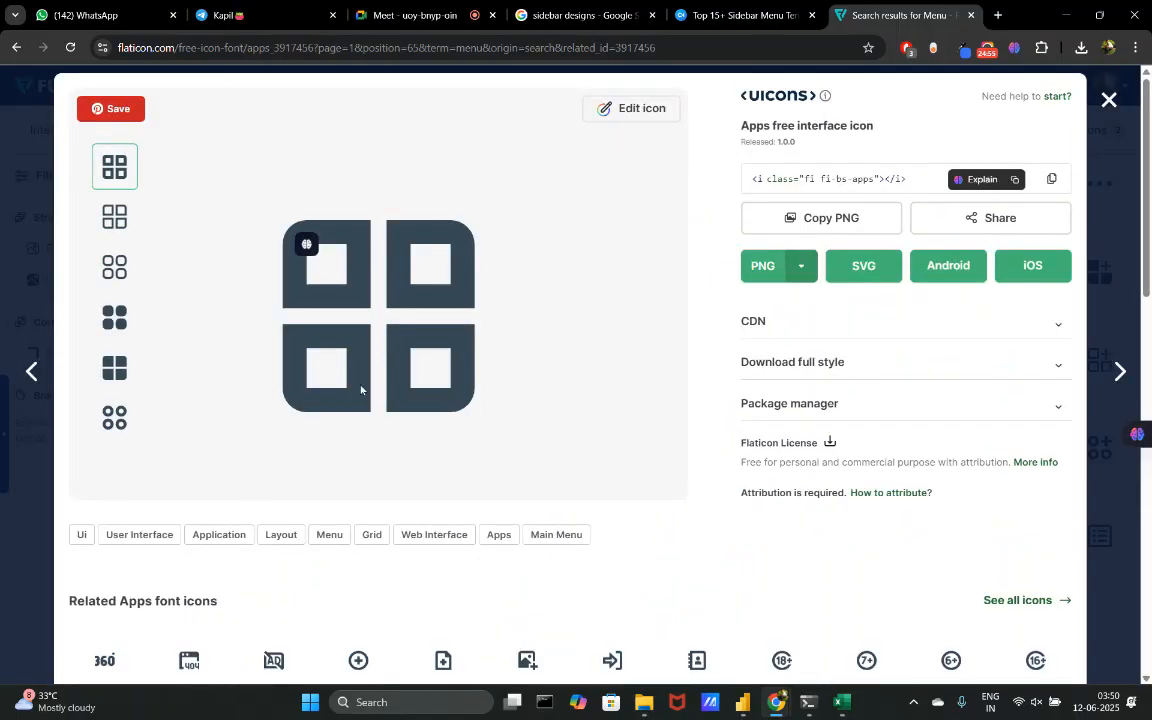
{"action": "left_click", "coordinate": [112, 212]}
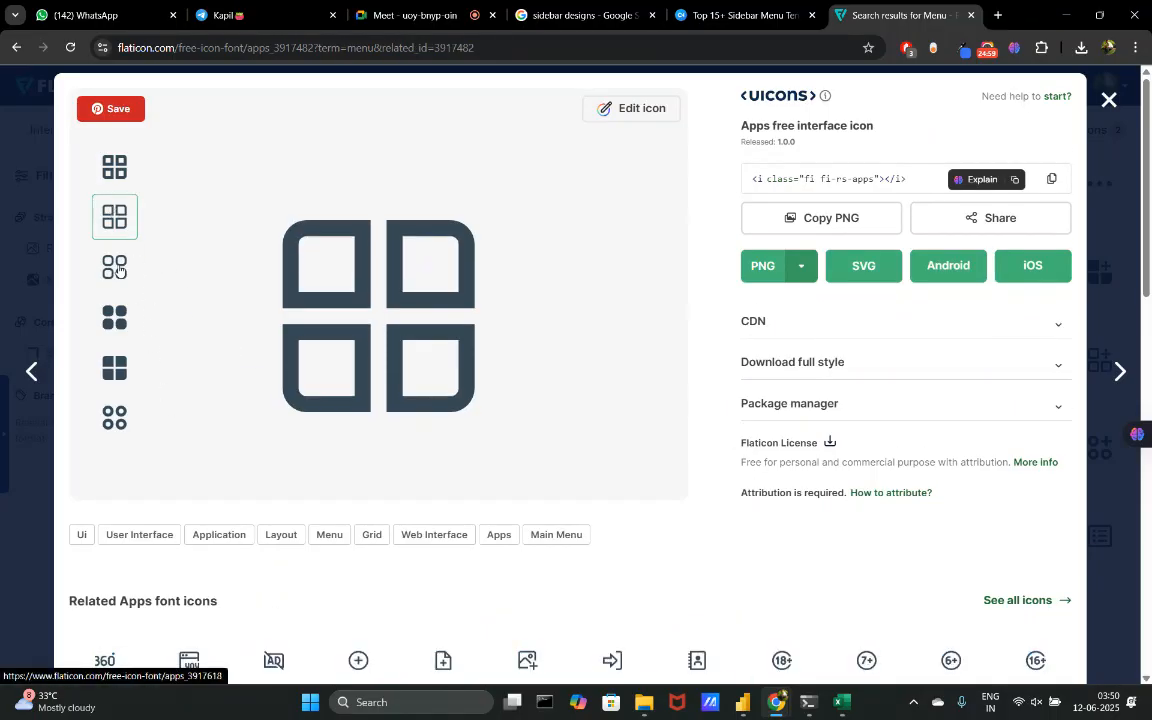
{"action": "left_click", "coordinate": [117, 266]}
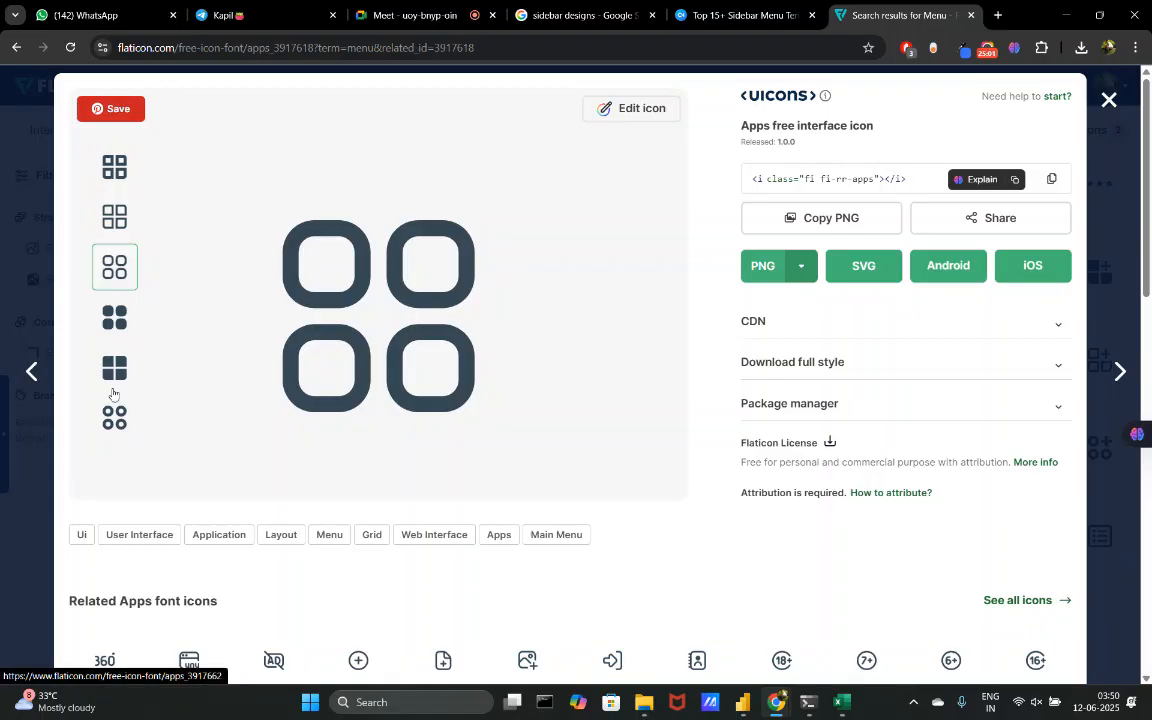
{"action": "scroll", "coordinate": [112, 390], "scroll_direction": "down", "scroll_amount": 2}
{"action": "scroll", "coordinate": [113, 393], "scroll_direction": "up", "scroll_amount": 2}
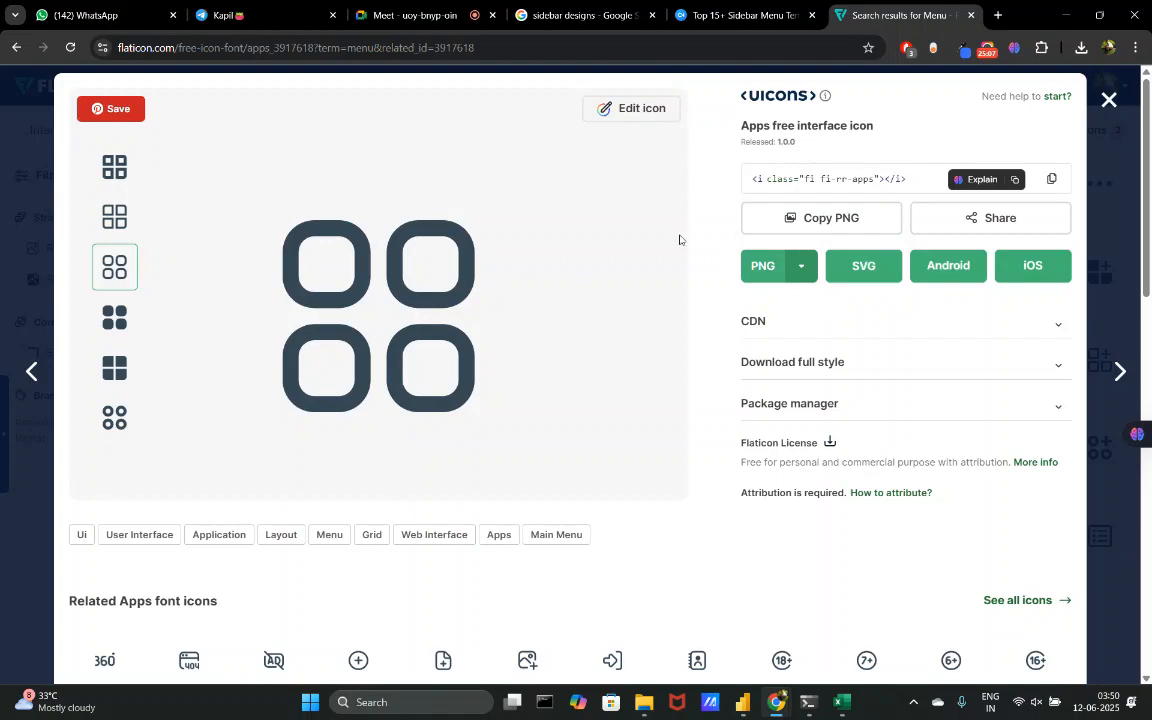
{"action": "left_click", "coordinate": [118, 220]}
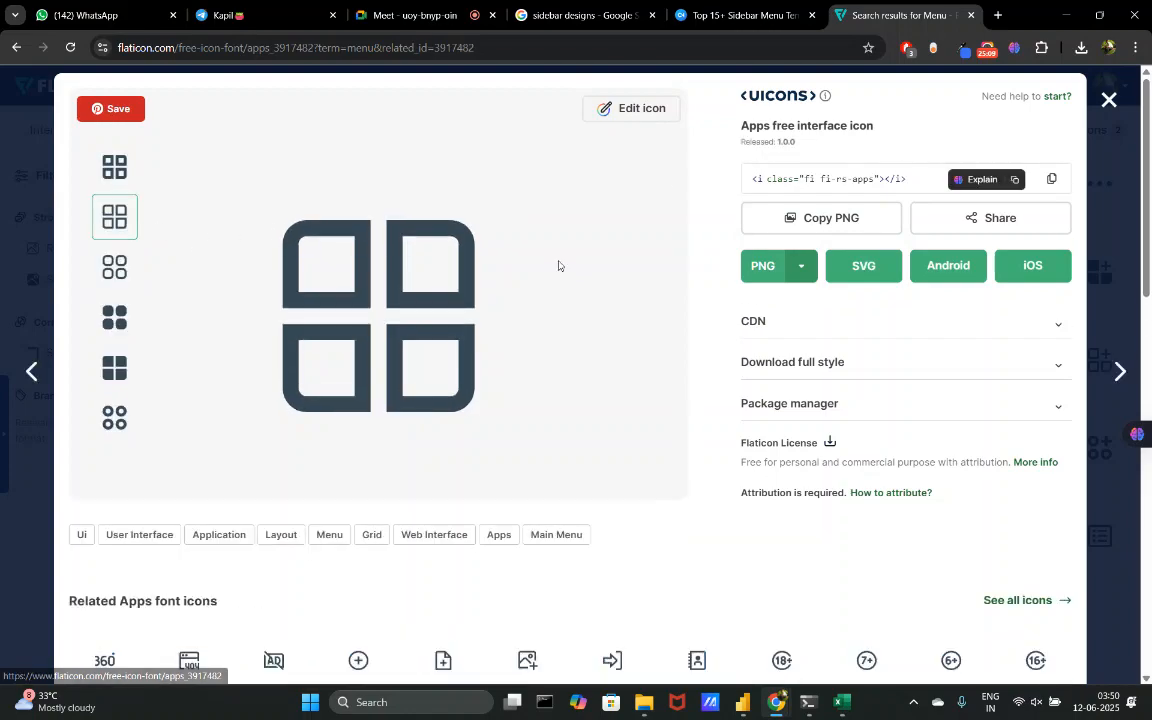
{"action": "left_click", "coordinate": [629, 110]}
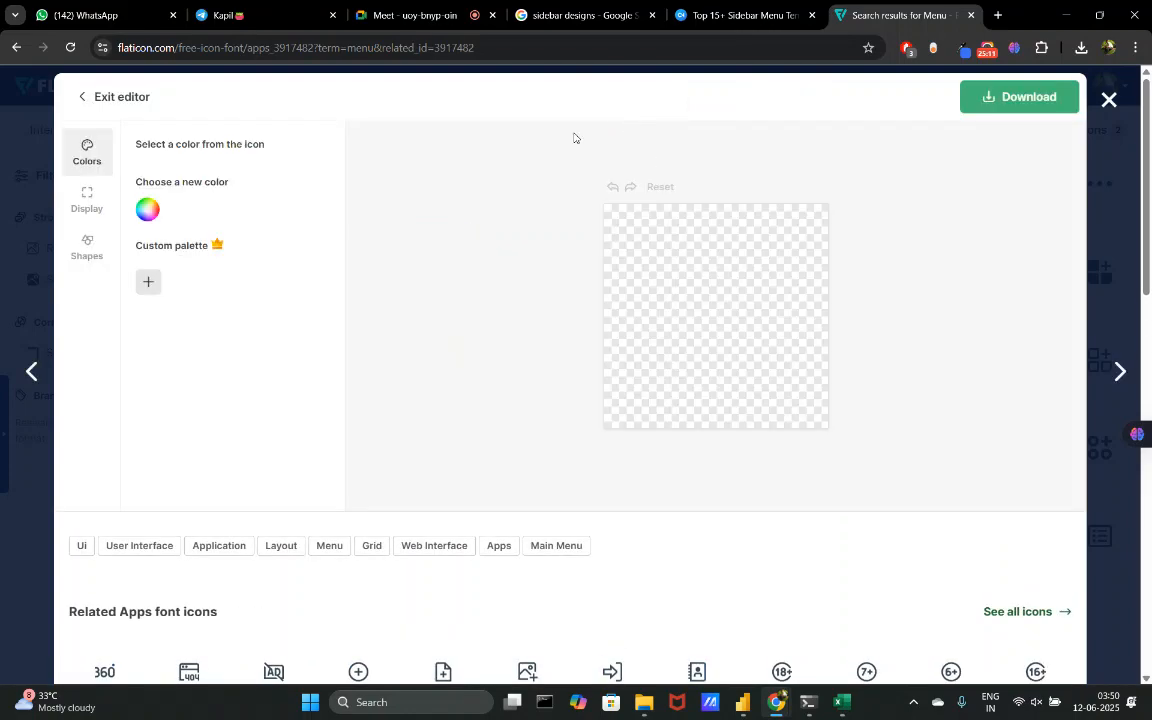
{"action": "left_click", "coordinate": [149, 241]}
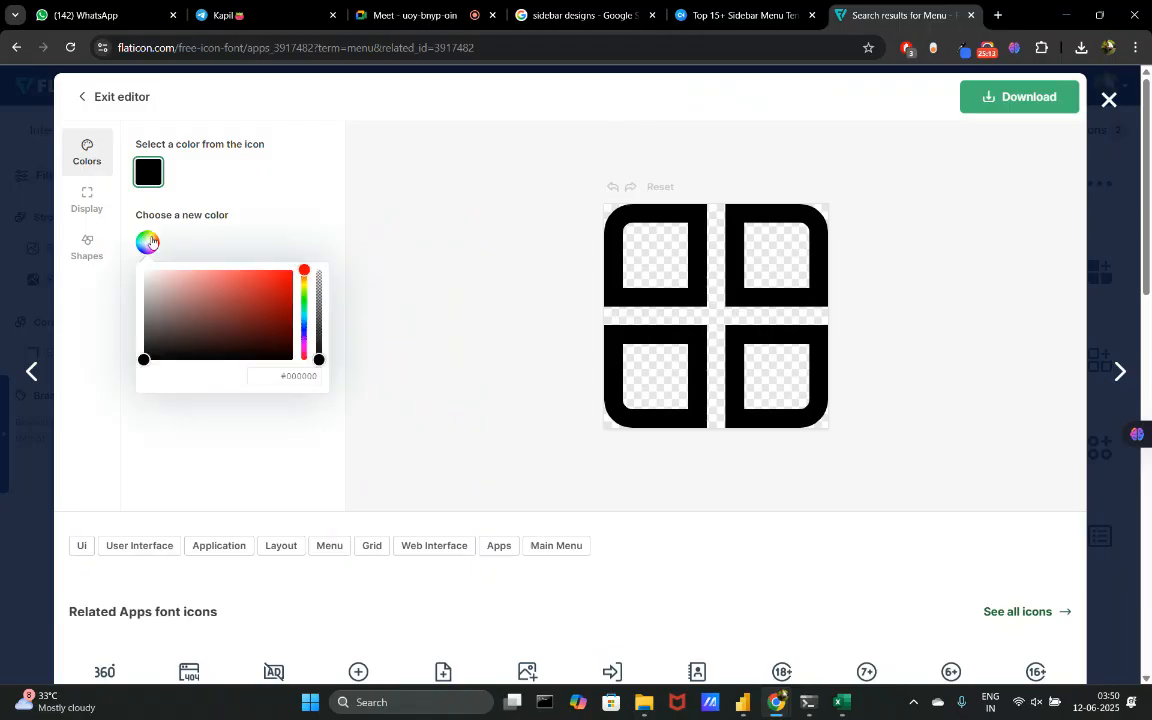
{"action": "left_click", "coordinate": [188, 327]}
{"action": "left_click", "coordinate": [52, 190]}
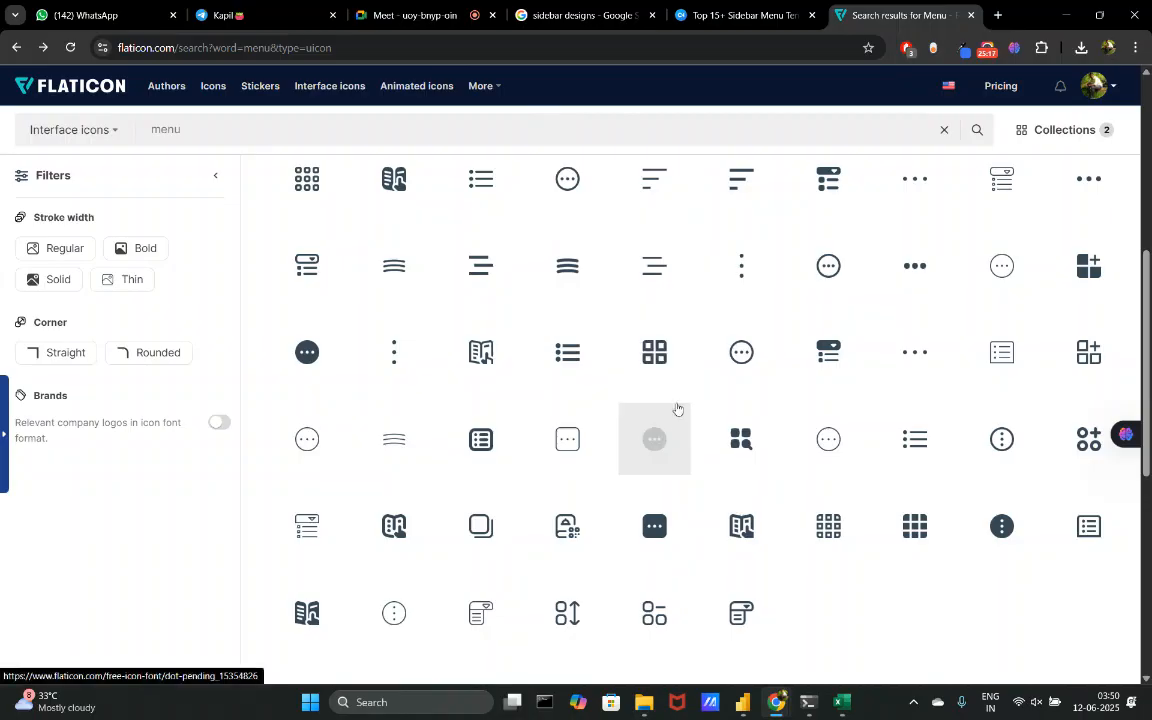
{"action": "left_click", "coordinate": [668, 351]}
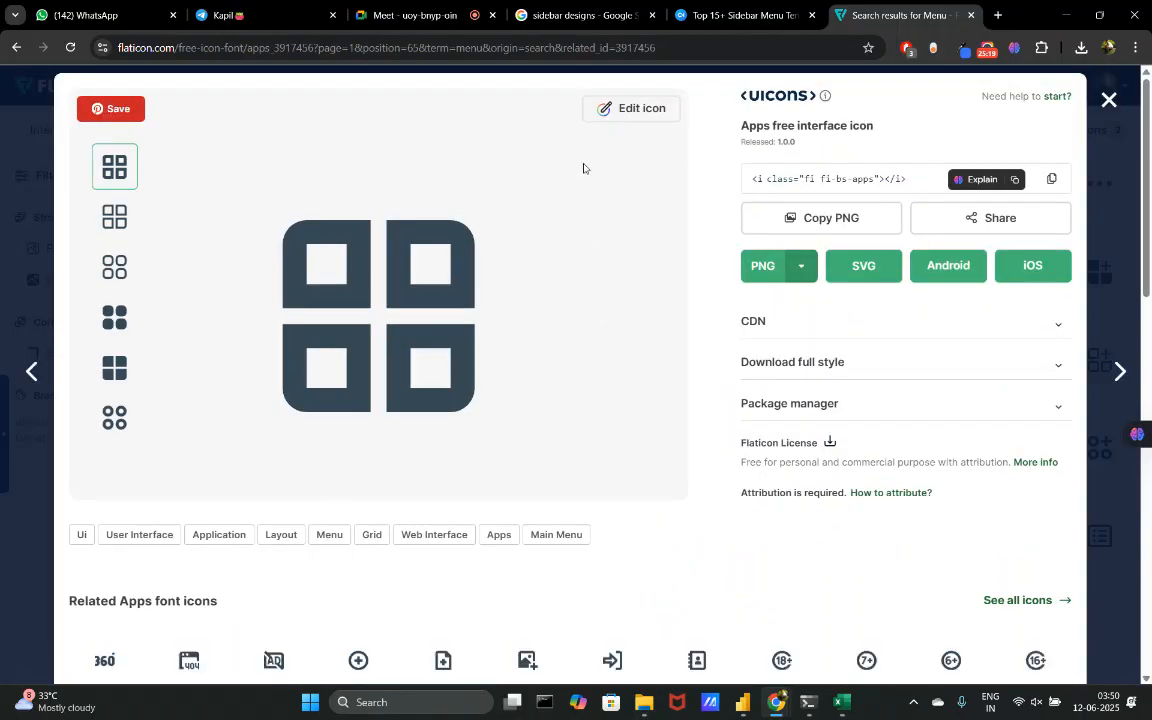
{"action": "left_click", "coordinate": [640, 110]}
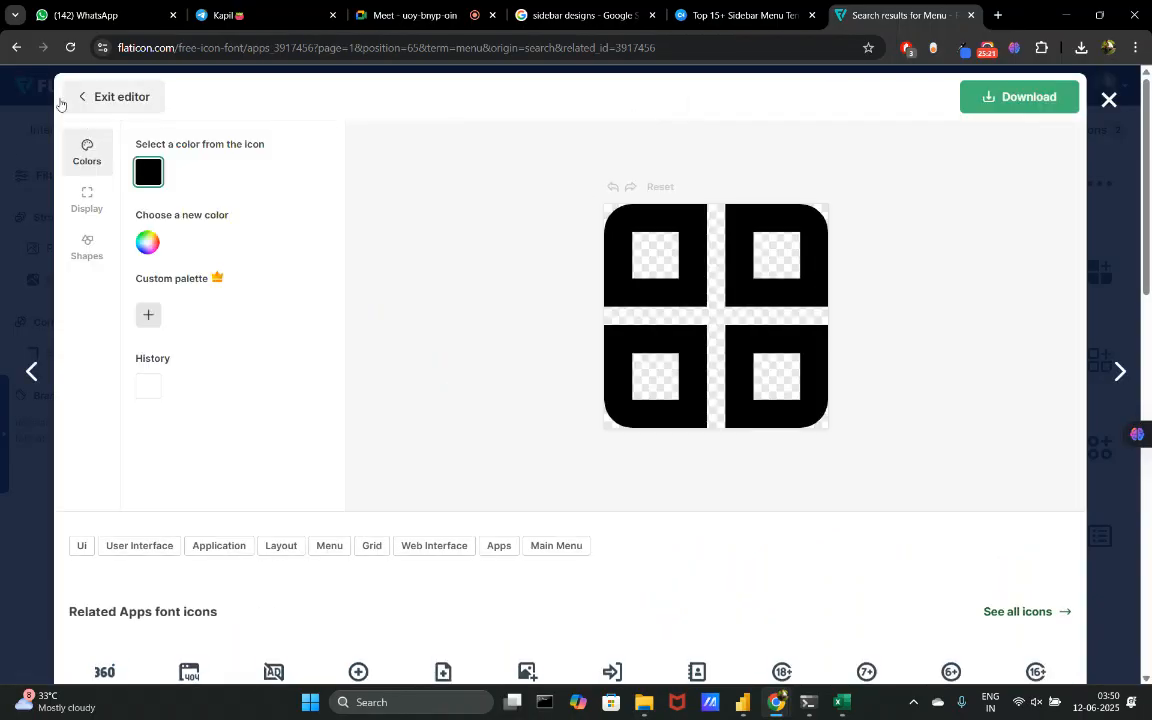
{"action": "left_click", "coordinate": [112, 96]}
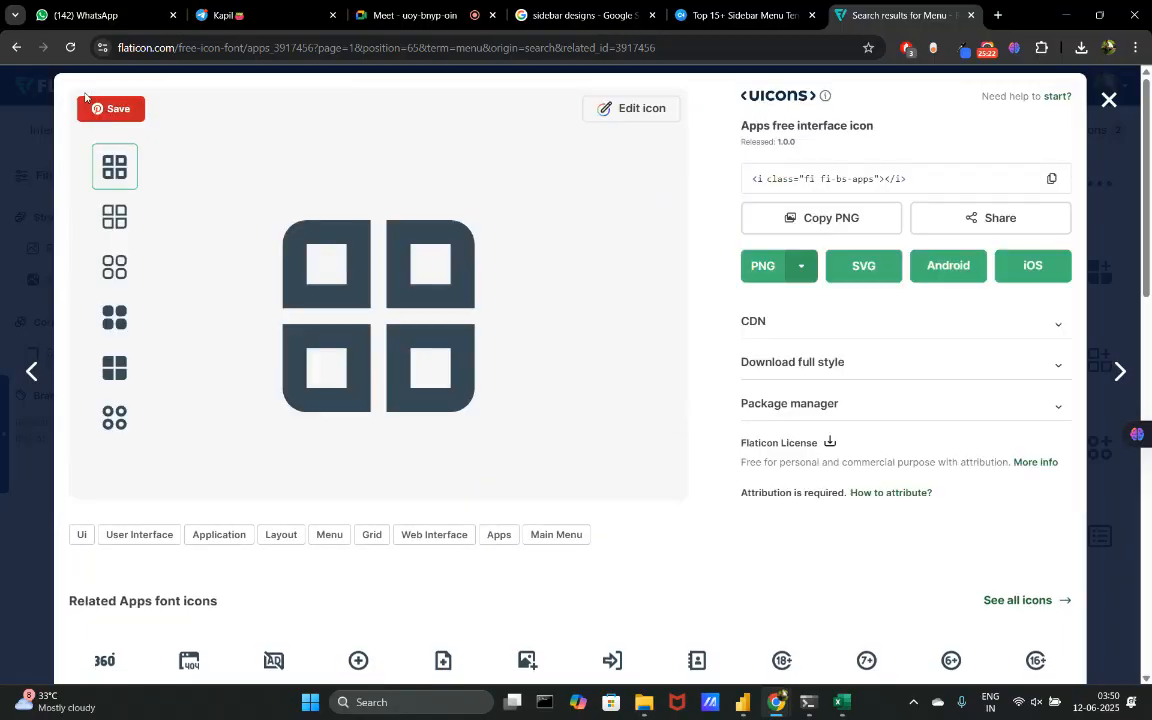
- Choose the fi-rs-apps variant of the four-square icon, recolour it white (#FFFFFF) and download it as a 512px PNG
{"action": "left_click", "coordinate": [116, 218]}
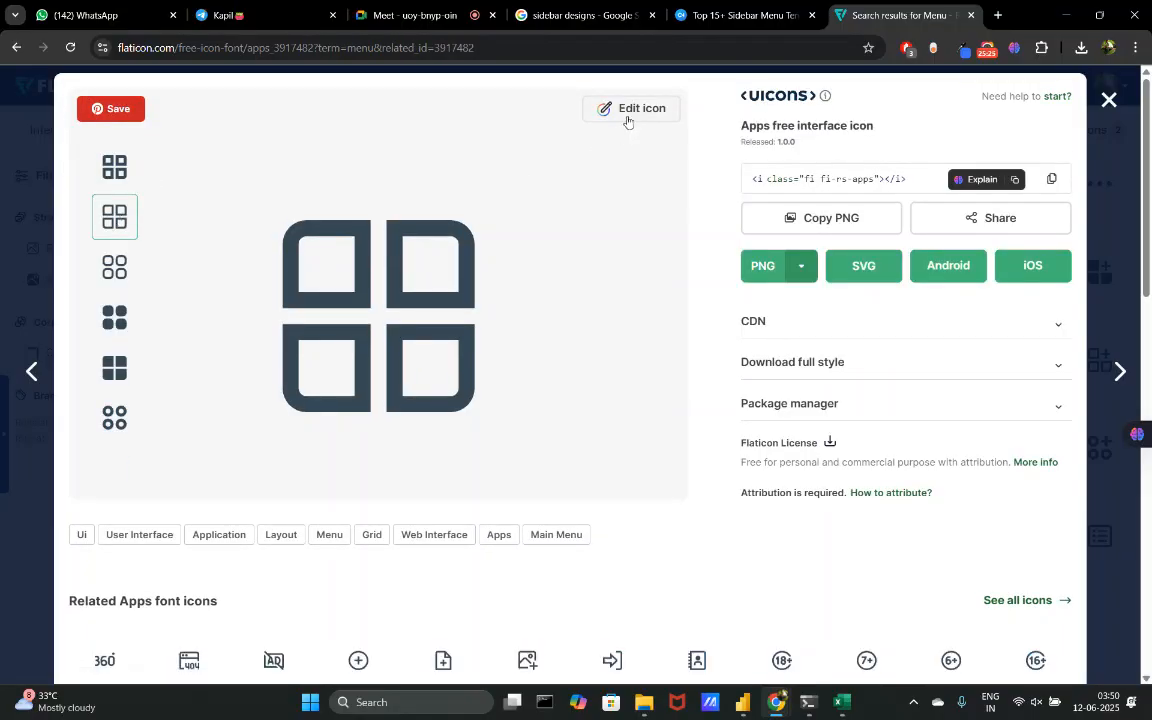
{"action": "left_click", "coordinate": [628, 115]}
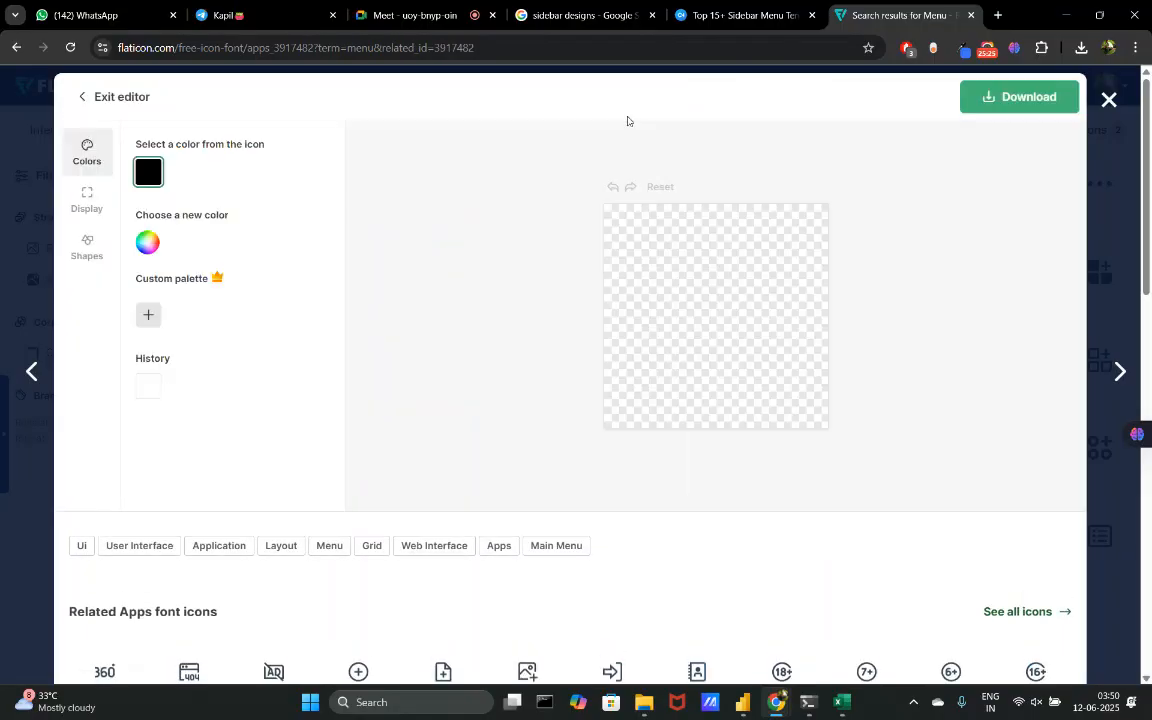
{"action": "left_click", "coordinate": [150, 249]}
{"action": "left_click_drag", "start_coordinate": [188, 321], "coordinate": [123, 249]}
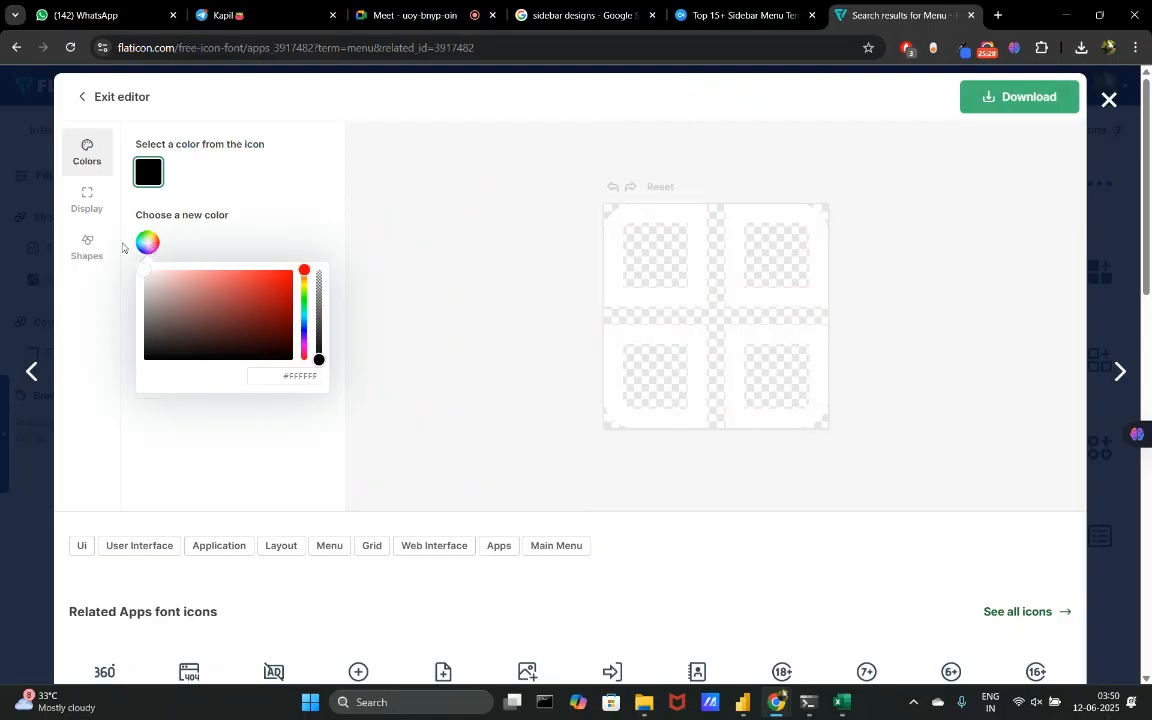
{"action": "left_click", "coordinate": [995, 99]}
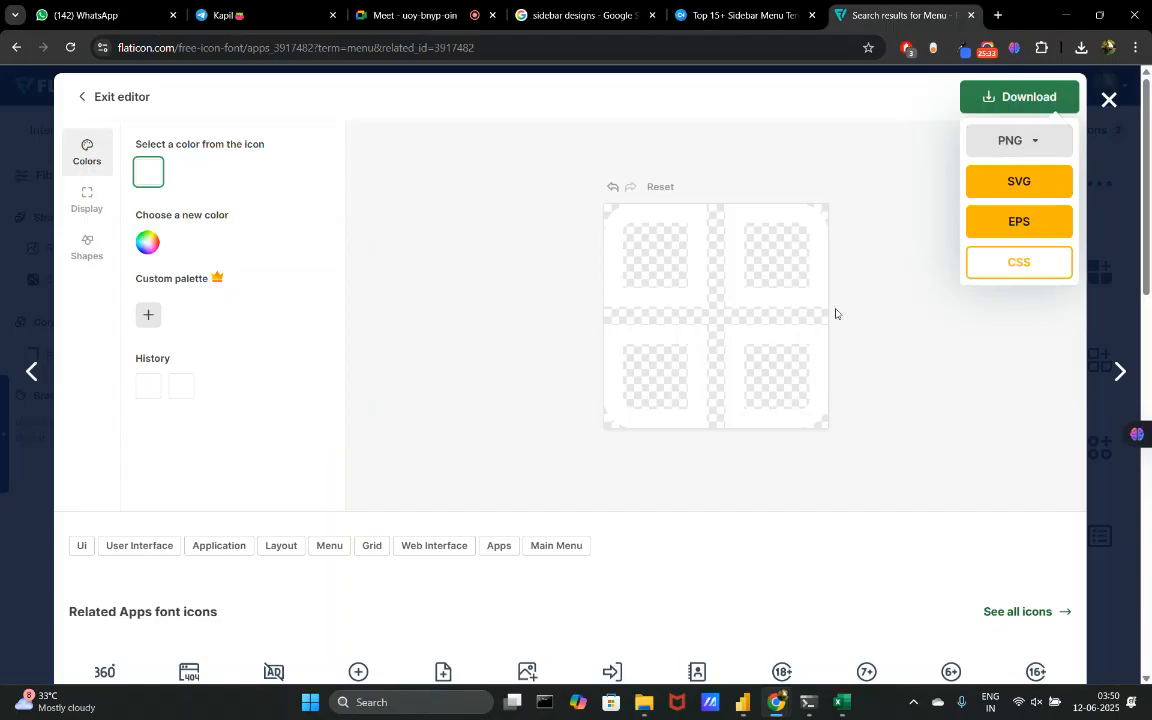
{"action": "left_click", "coordinate": [995, 154]}
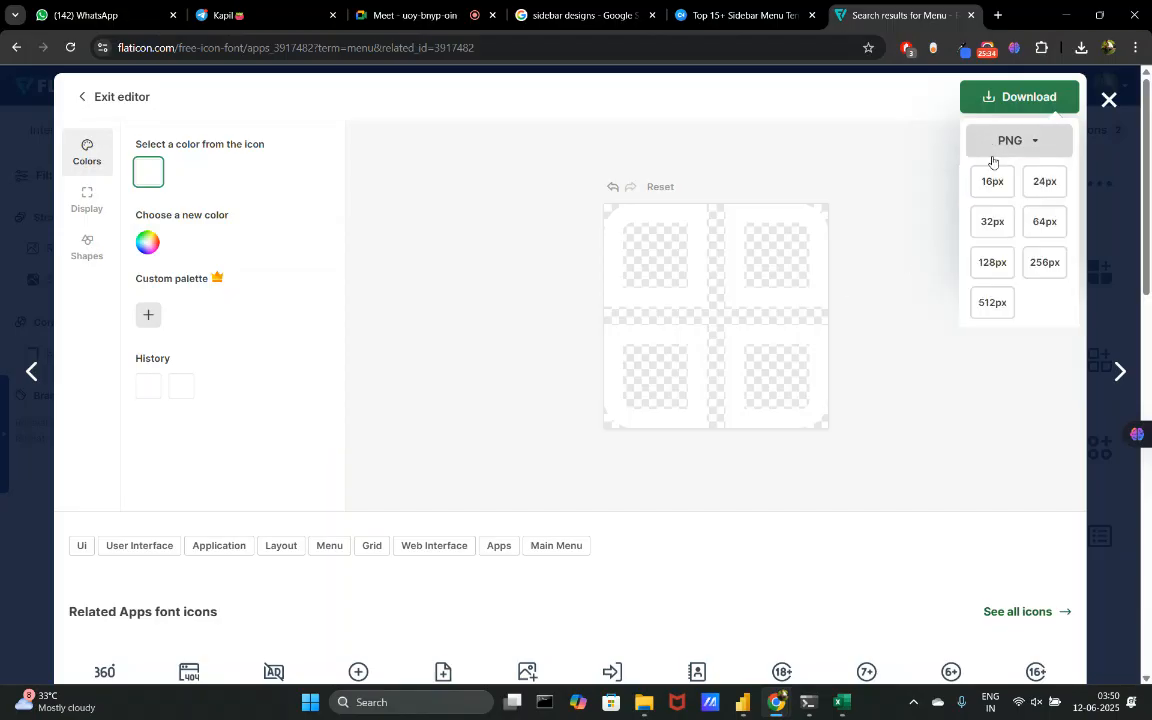
{"action": "left_click", "coordinate": [986, 302]}
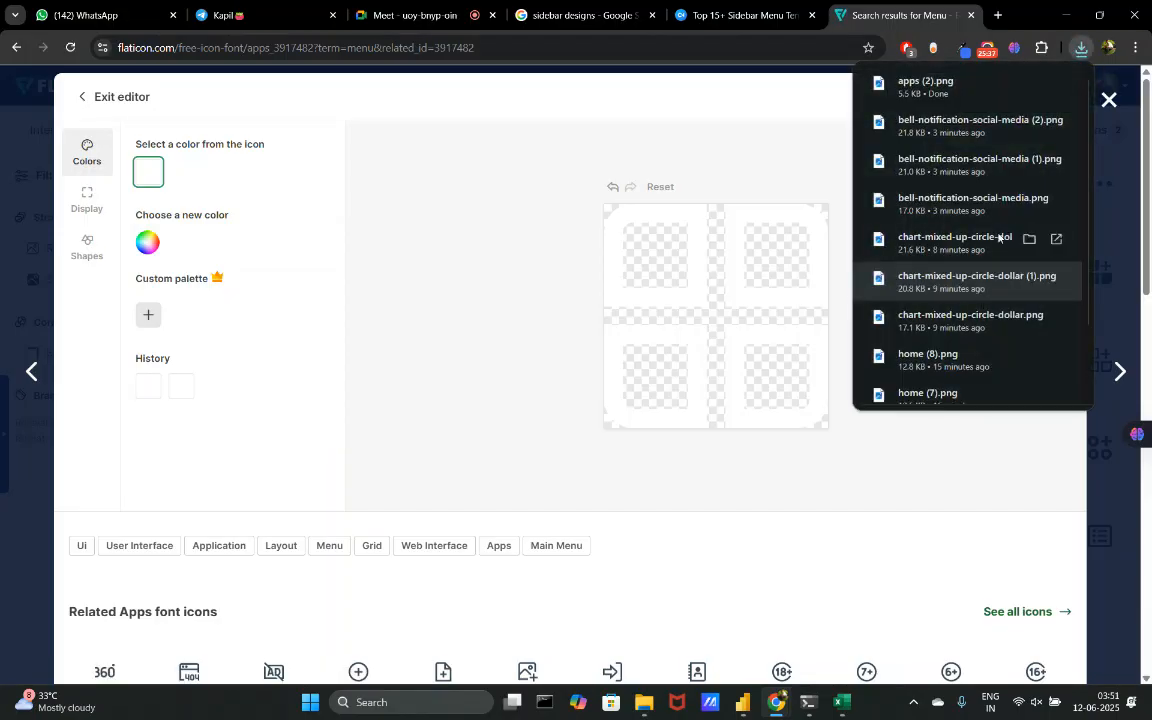
- Recolour the four-square icon to #DCDCDC and download it as a 512px PNG
{"action": "left_click", "coordinate": [148, 247]}
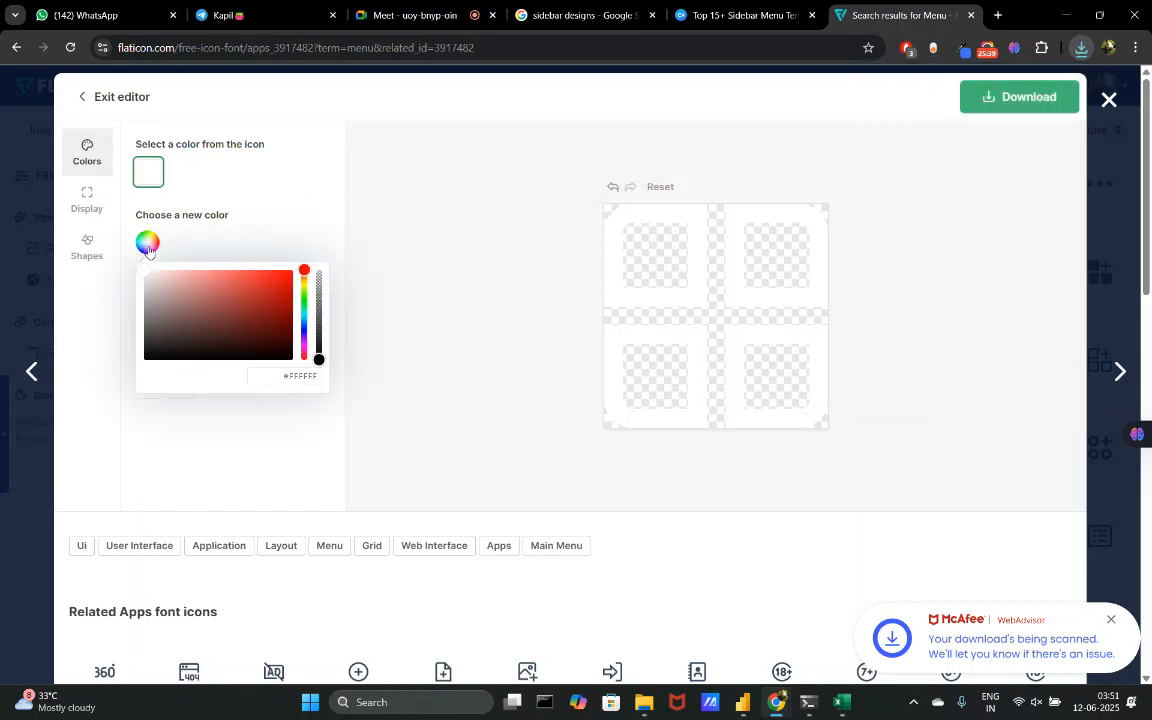
{"action": "double_click", "coordinate": [298, 376]}
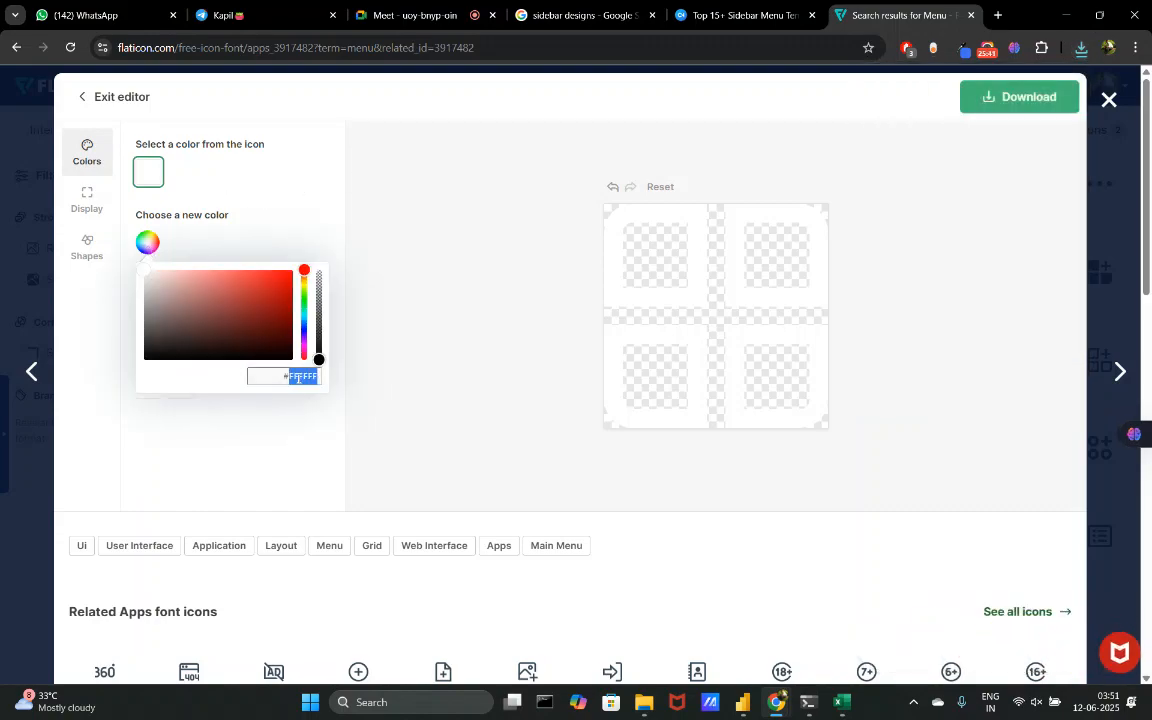
{"action": "type", "text": "DCDCDC"}
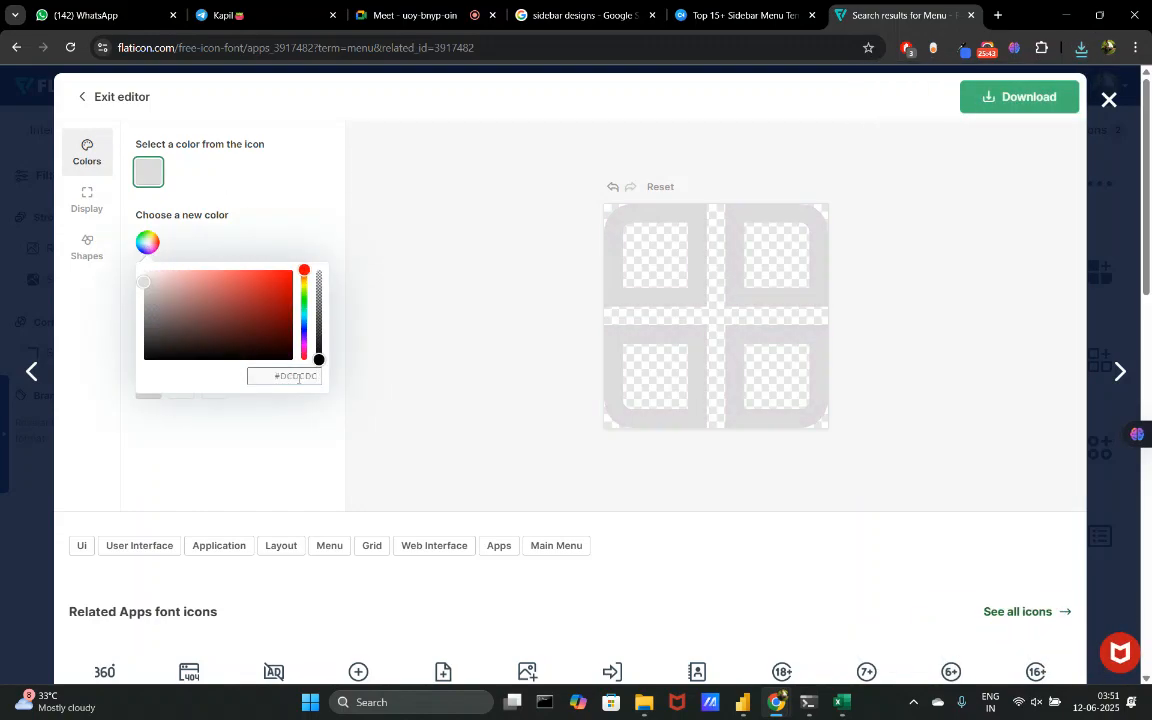
{"action": "left_click", "coordinate": [1029, 100]}
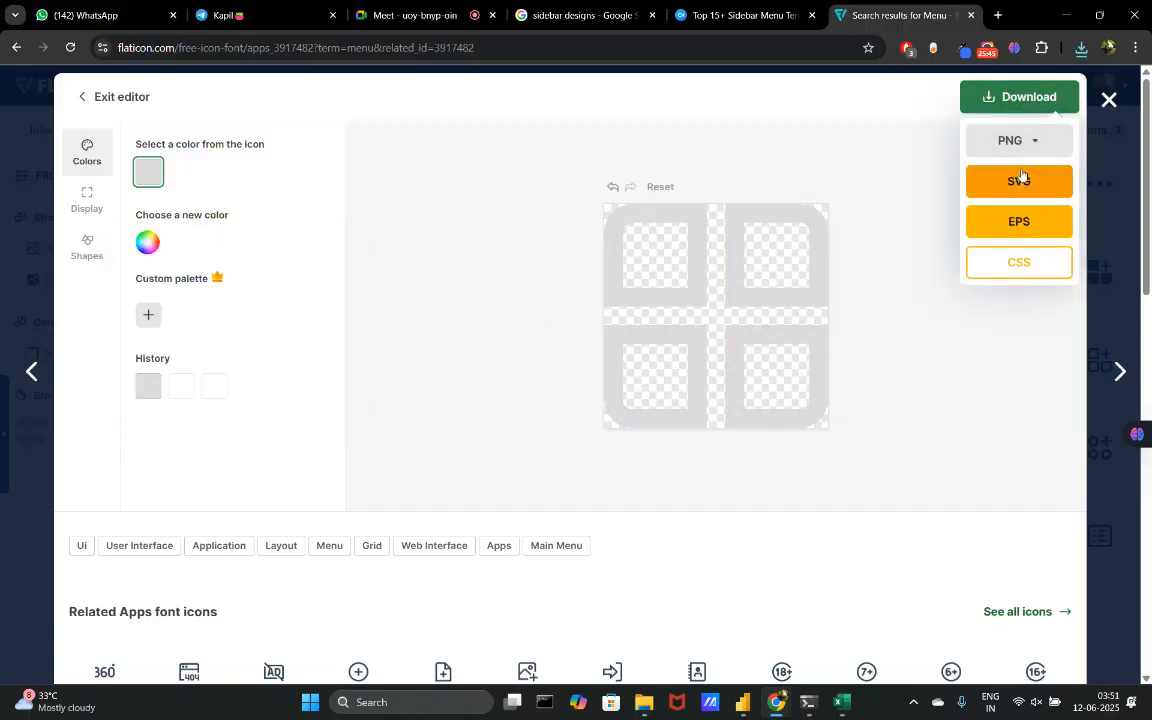
{"action": "left_click", "coordinate": [1020, 143]}
{"action": "left_click", "coordinate": [988, 302]}
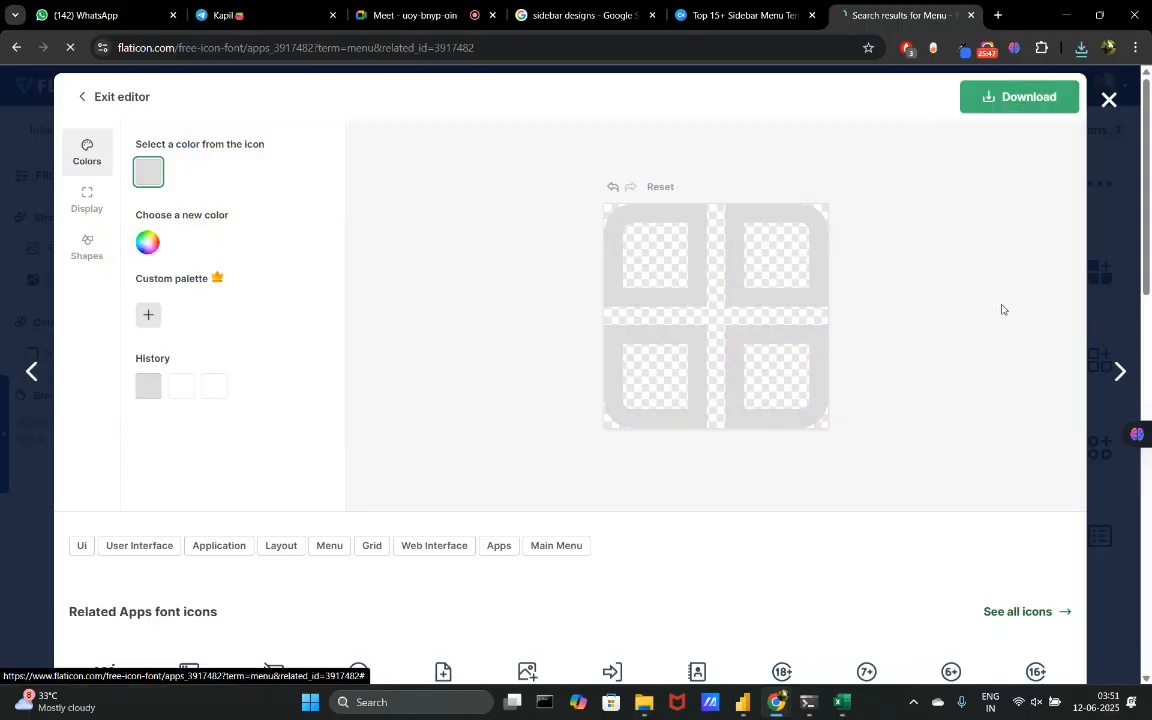
- Recolour the four-square icon to #4070f4 and download it as a 512px PNG
{"action": "left_click", "coordinate": [148, 242]}
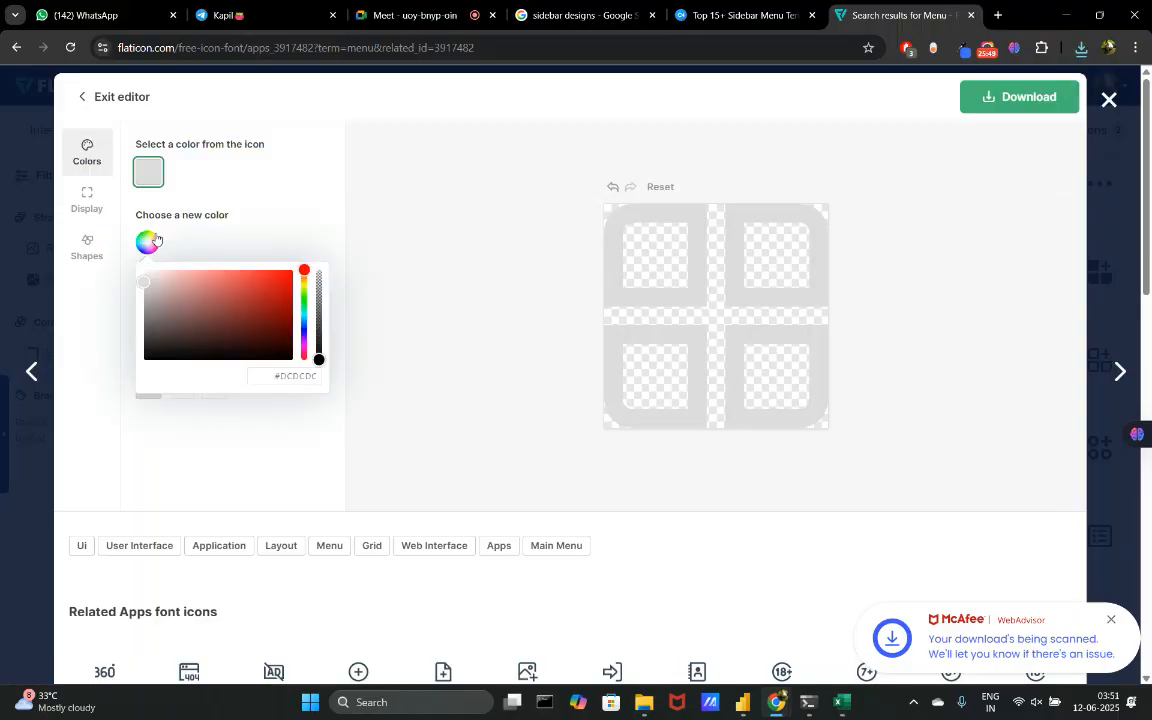
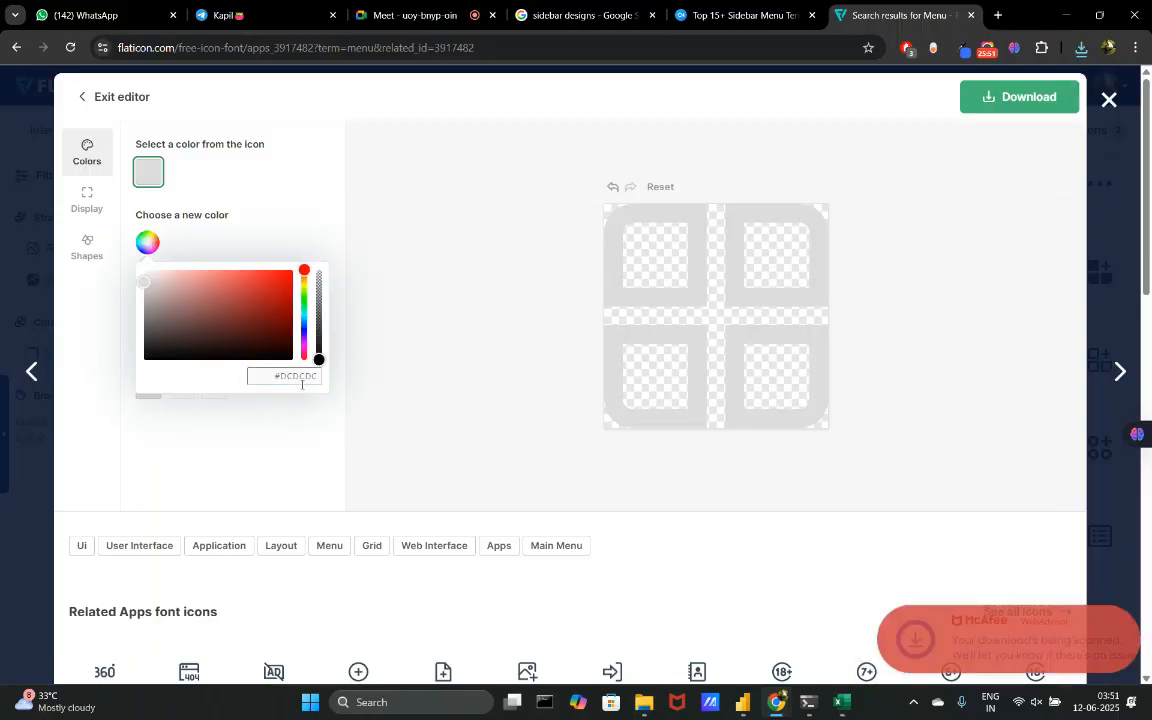
{"action": "triple_click", "coordinate": [302, 381]}
{"action": "key", "text": "BackSpace"}
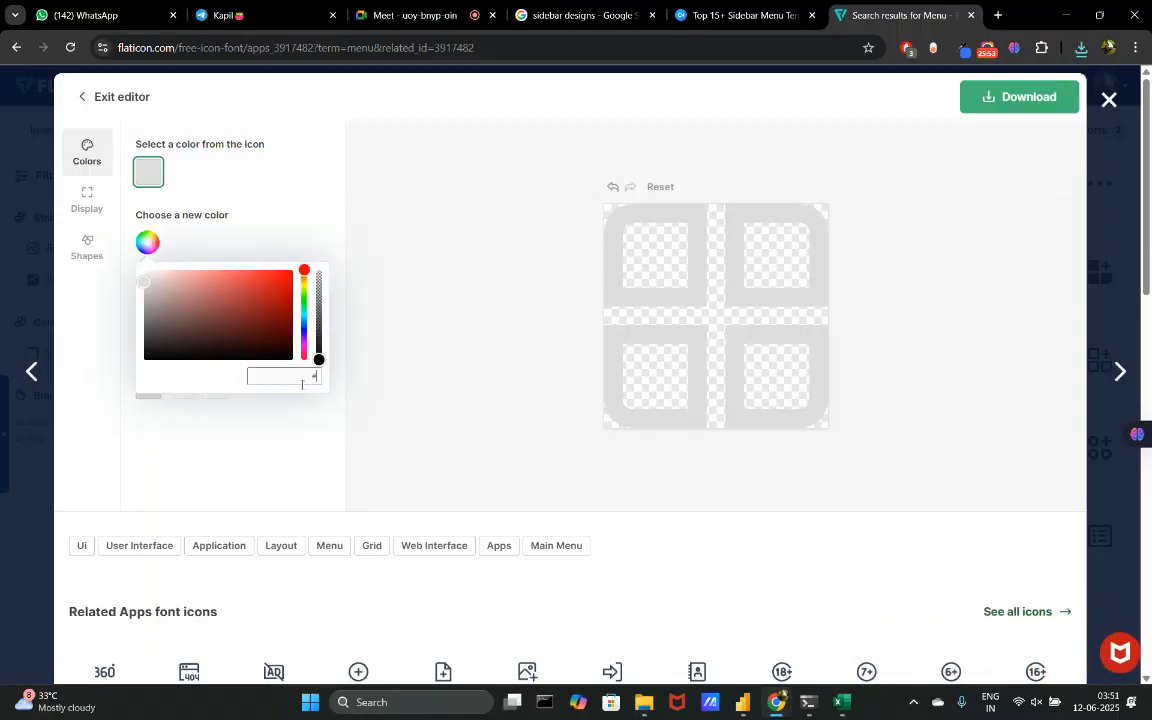
{"action": "type", "text": "4070"}
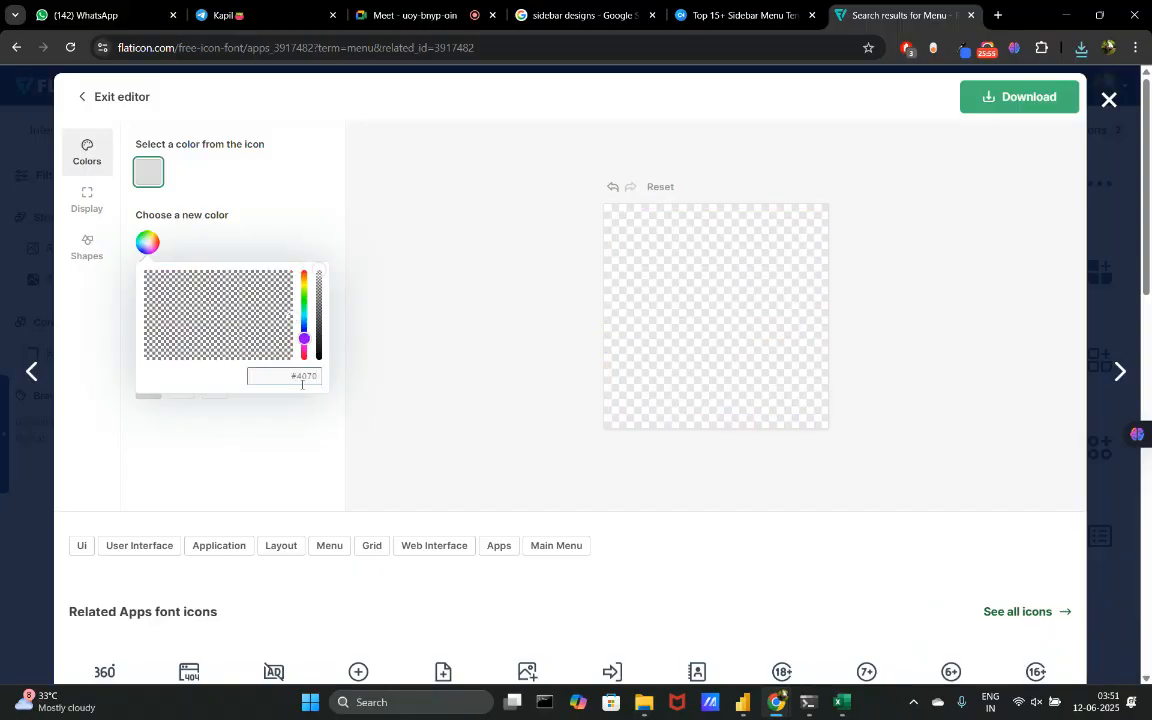
{"action": "type", "text": "f4"}
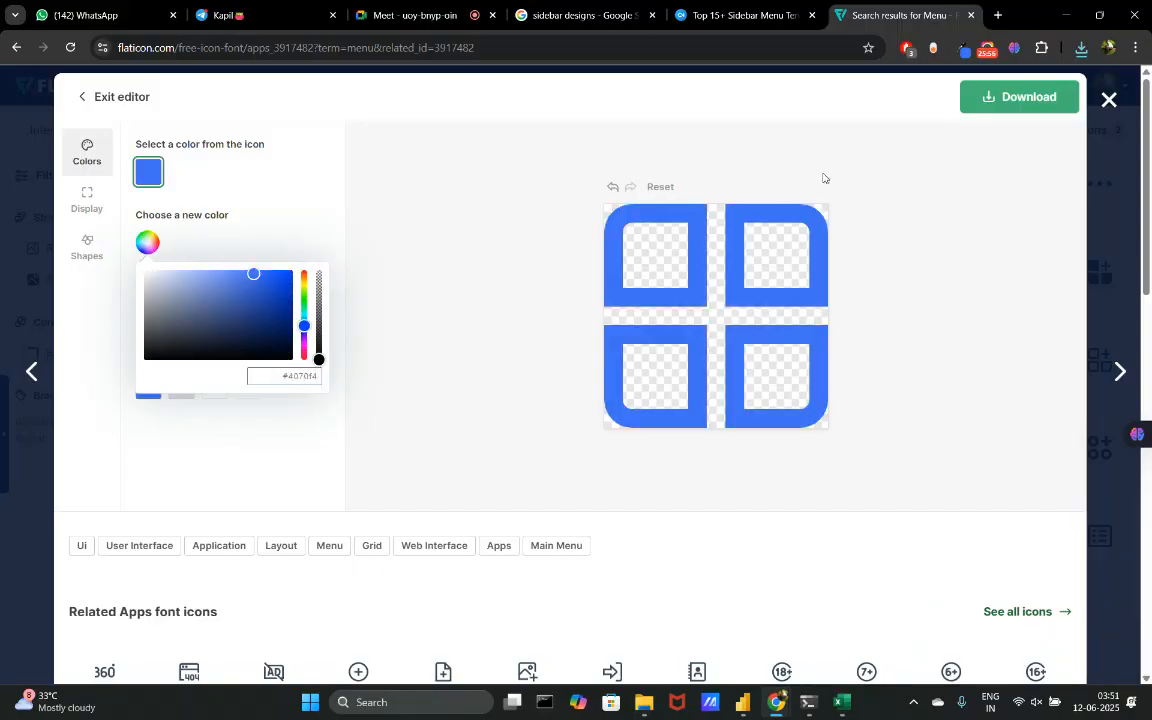
{"action": "left_click", "coordinate": [990, 98]}
{"action": "left_click", "coordinate": [1005, 140]}
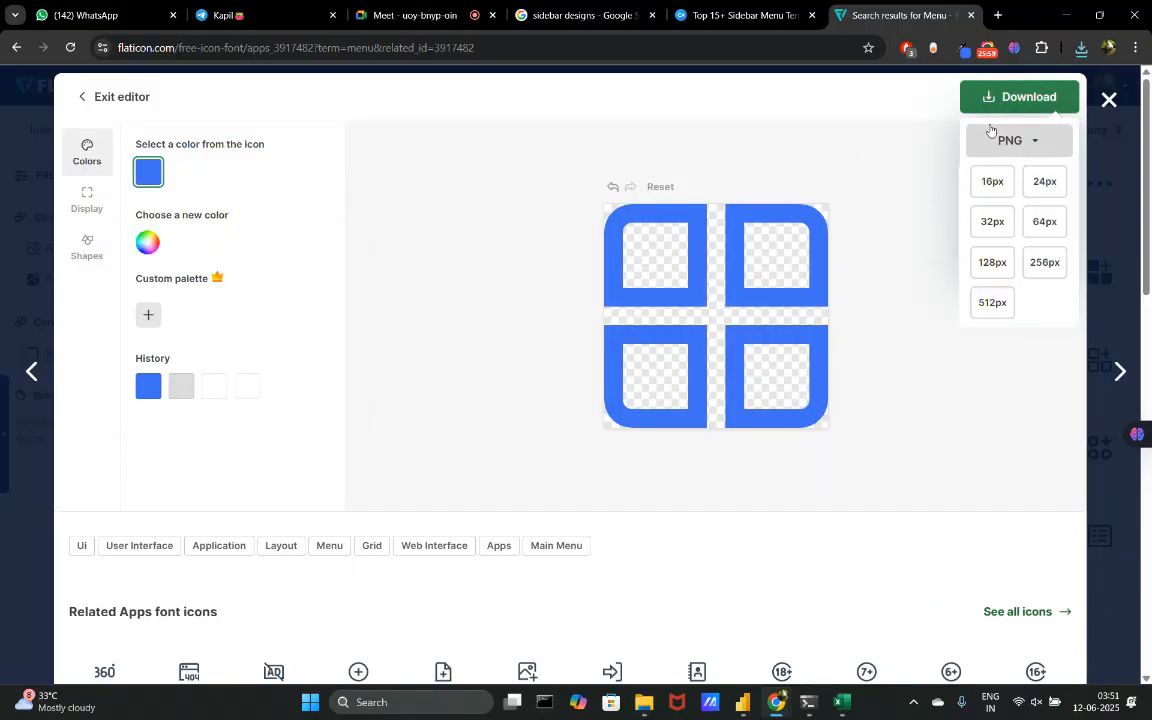
{"action": "left_click", "coordinate": [994, 301]}
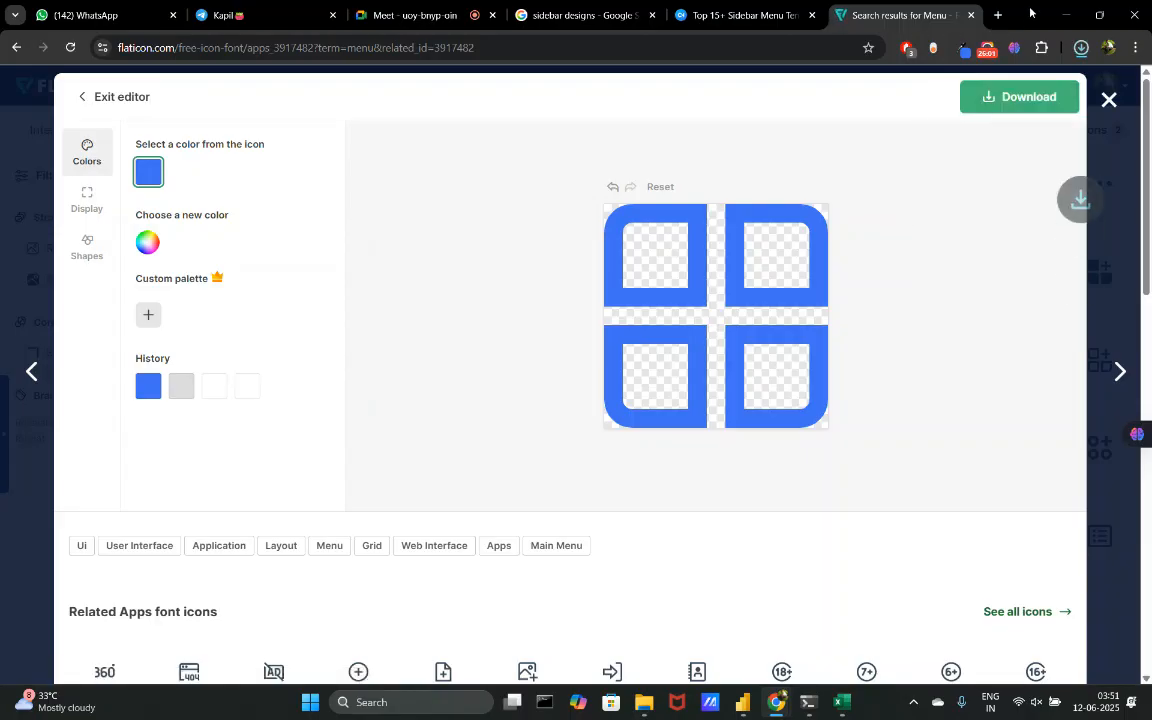
- Switch to Power BI Desktop and duplicate the sidebar's bell button on the Revenue page, placing the copy directly below the original
{"action": "mouse_move", "coordinate": [740, 712]}
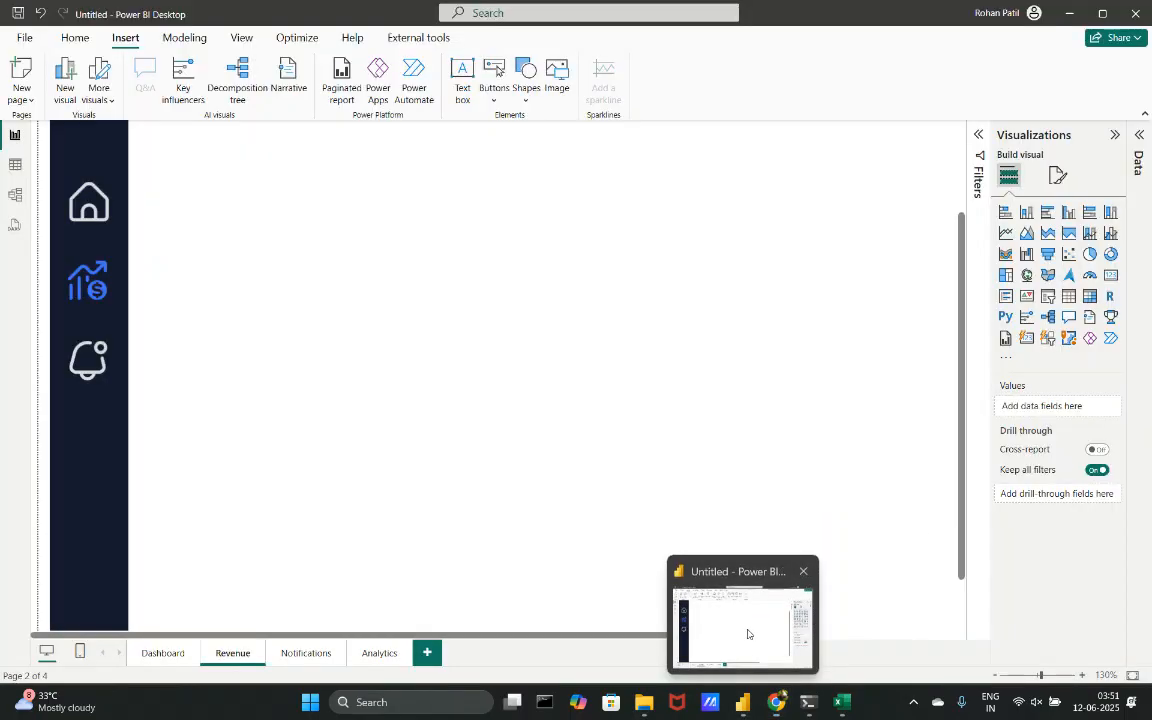
{"action": "left_click", "coordinate": [746, 626]}
{"action": "scroll", "coordinate": [701, 500], "scroll_direction": "down", "scroll_amount": 1}
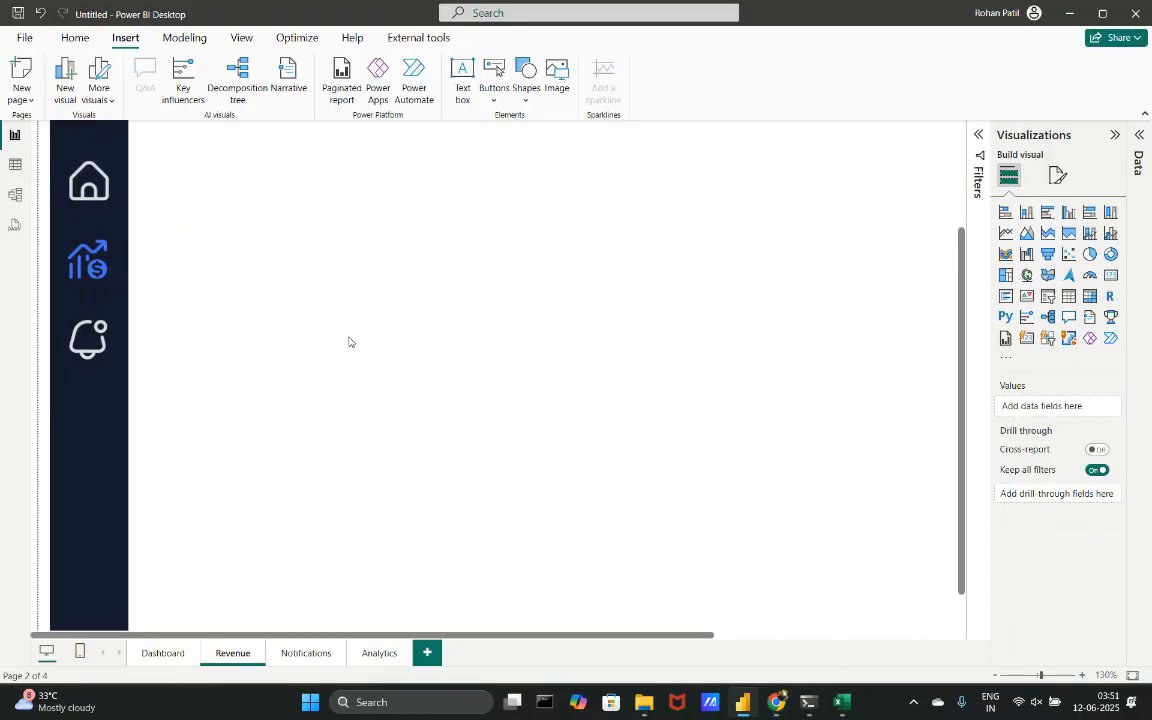
{"action": "left_click", "coordinate": [98, 343]}
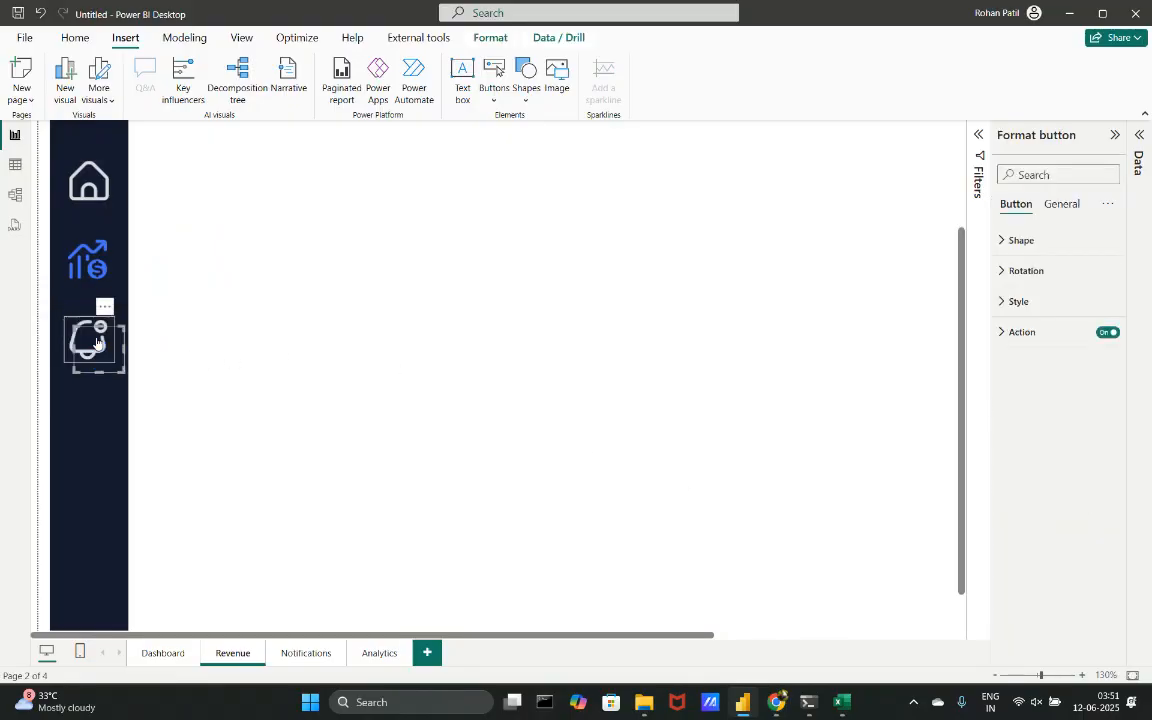
{"action": "left_click_drag", "start_coordinate": [97, 343], "coordinate": [88, 412]}
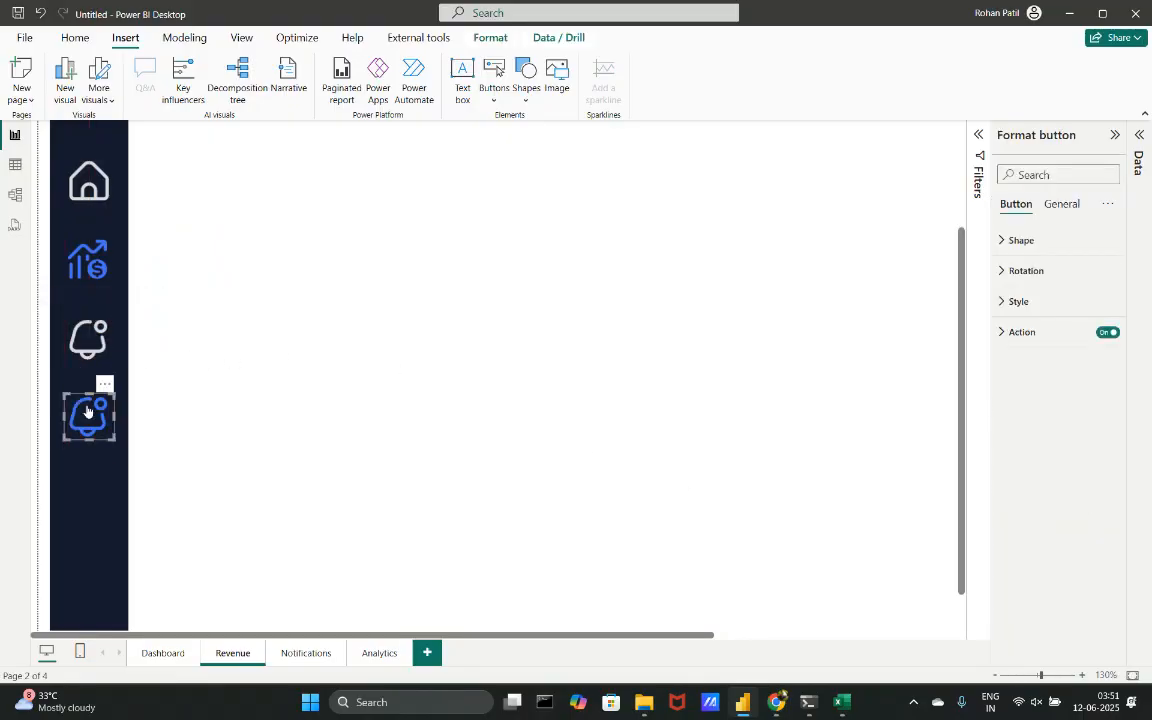
- Replace the copied bell button's custom icon for the On press state with apps (2).png from Downloads
{"action": "left_click", "coordinate": [1038, 308]}
{"action": "left_click", "coordinate": [1023, 412]}
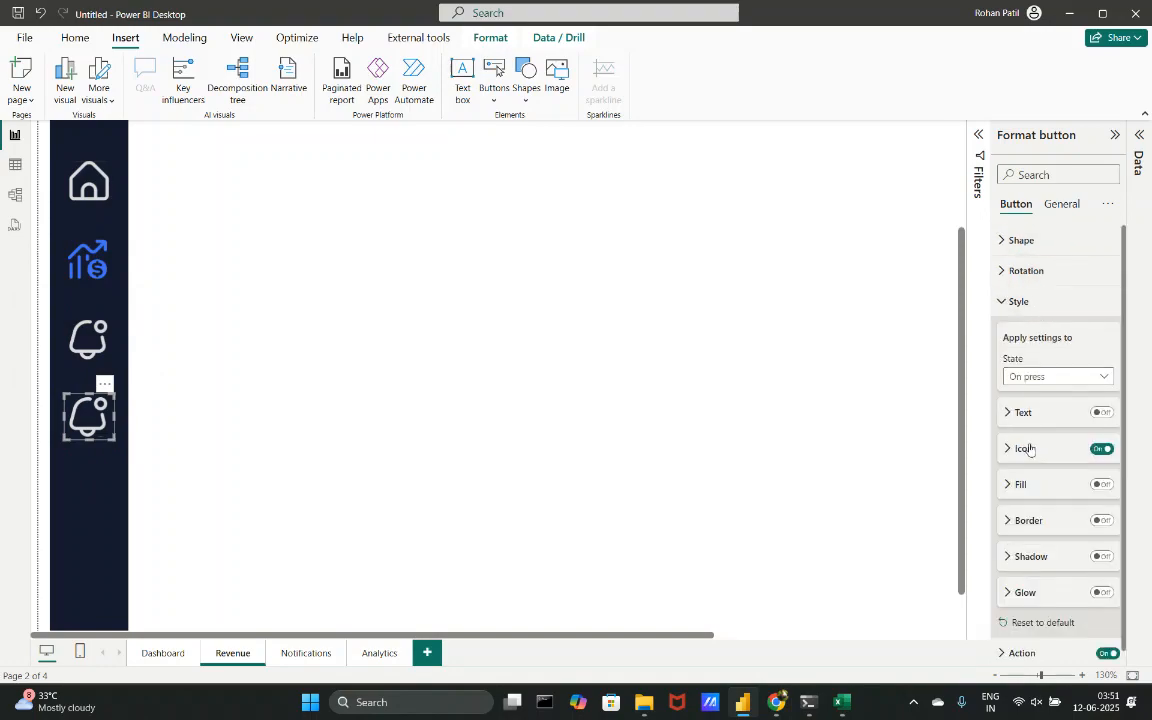
{"action": "left_click", "coordinate": [1029, 450]}
{"action": "left_click", "coordinate": [1106, 512]}
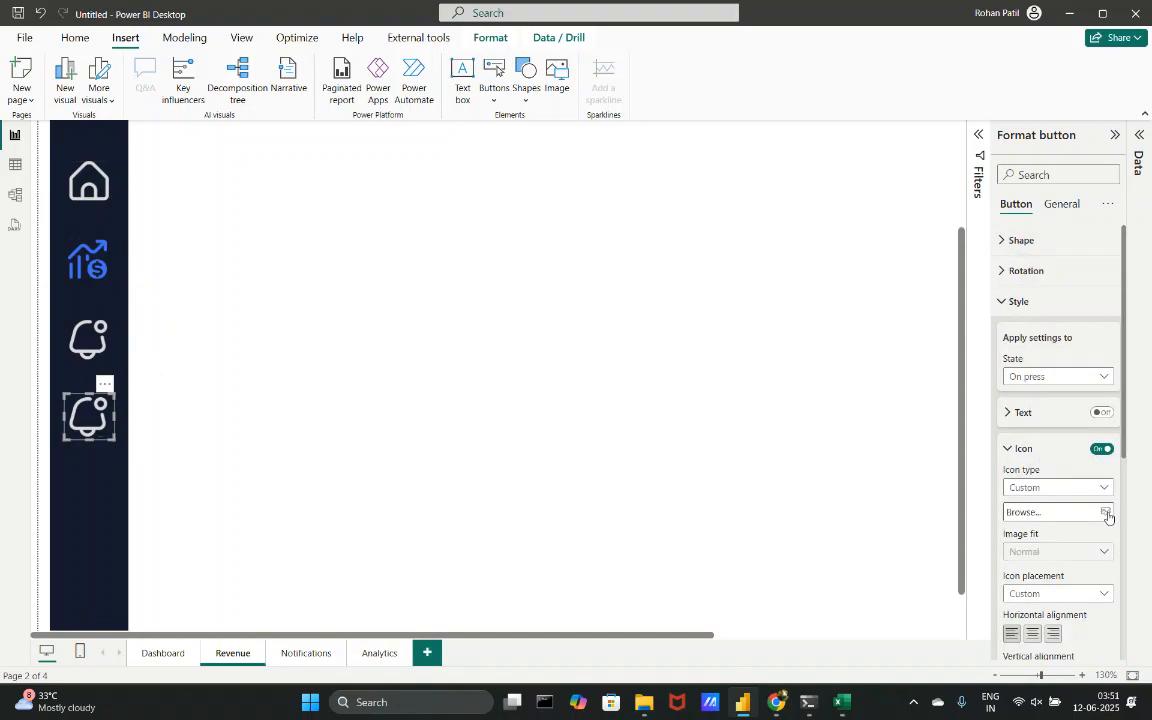
{"action": "left_click", "coordinate": [1106, 512]}
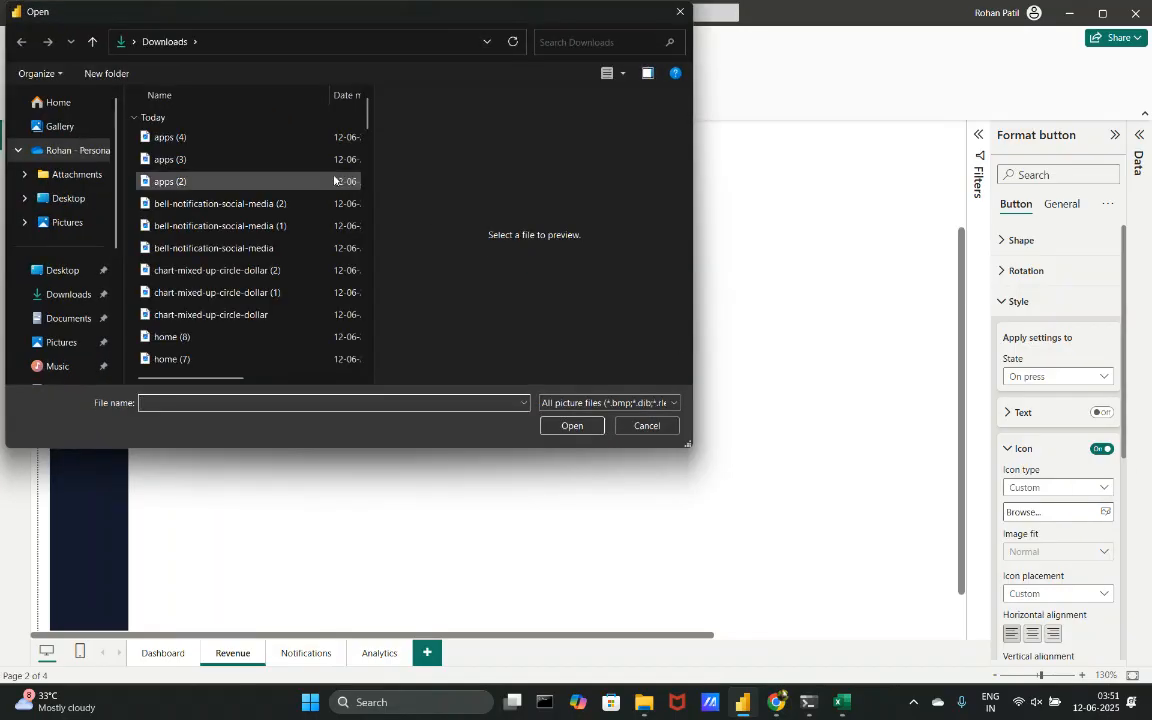
{"action": "left_click", "coordinate": [276, 179]}
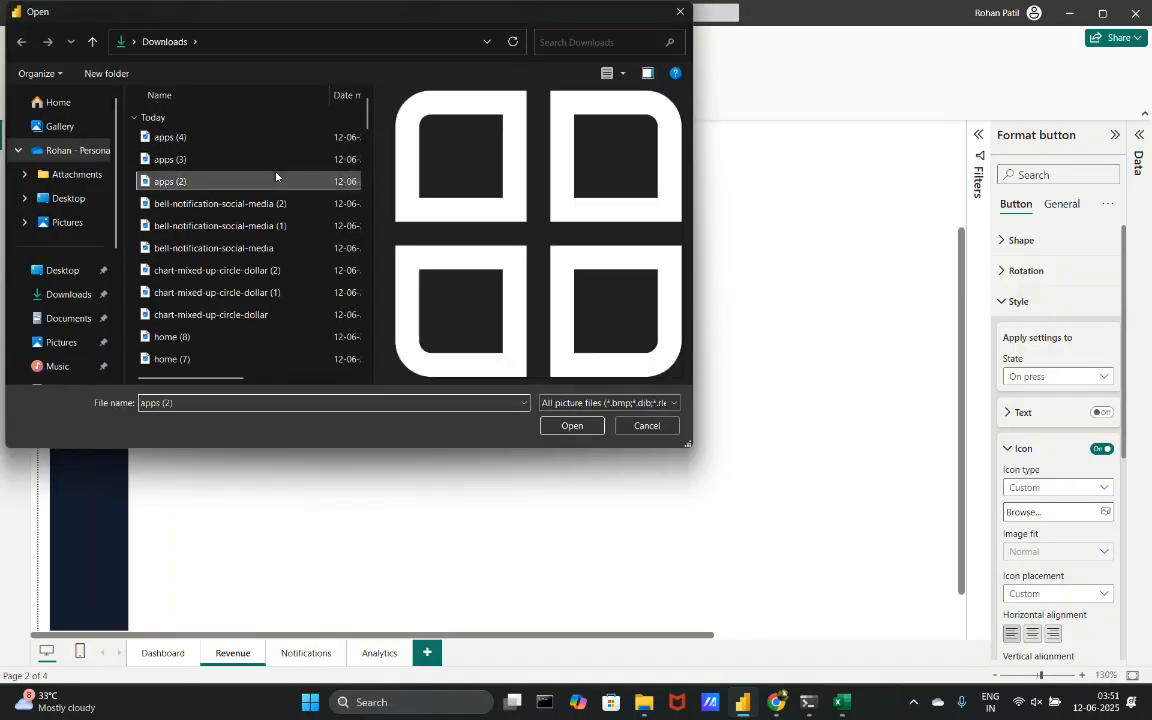
{"action": "left_click", "coordinate": [585, 428]}
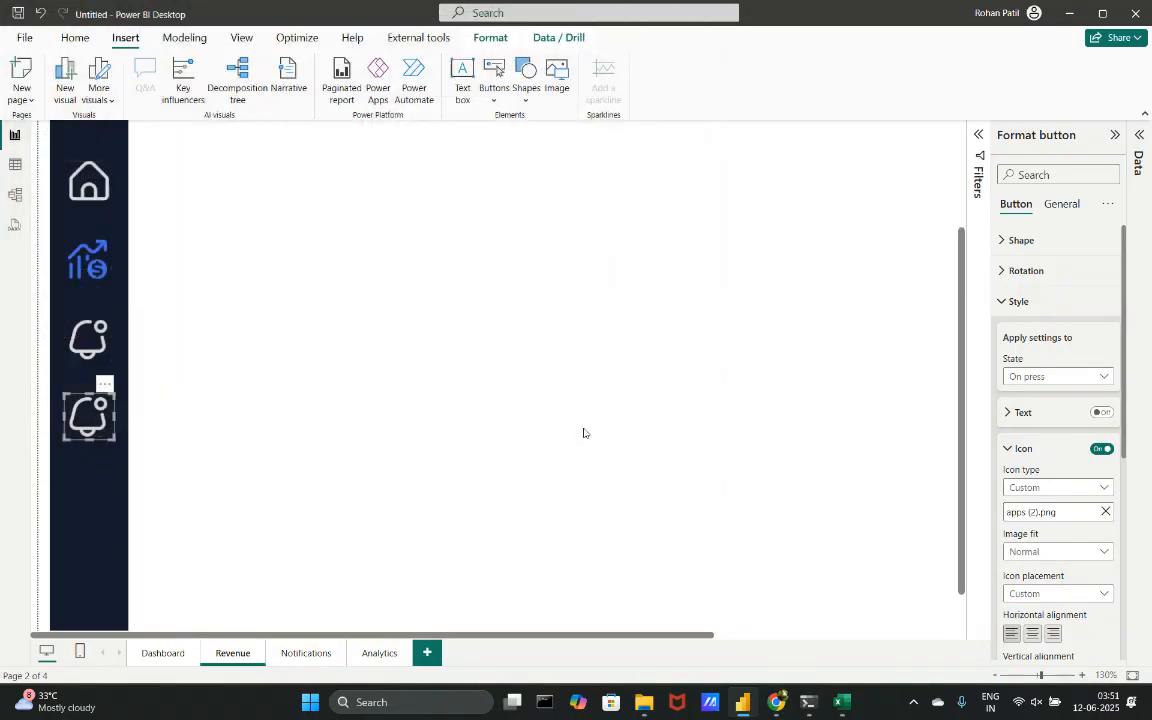
- Replace the copied bell button's custom icon for the On hover state with apps (4).png from Downloads
{"action": "left_click", "coordinate": [1047, 377]}
{"action": "left_click", "coordinate": [1028, 411]}
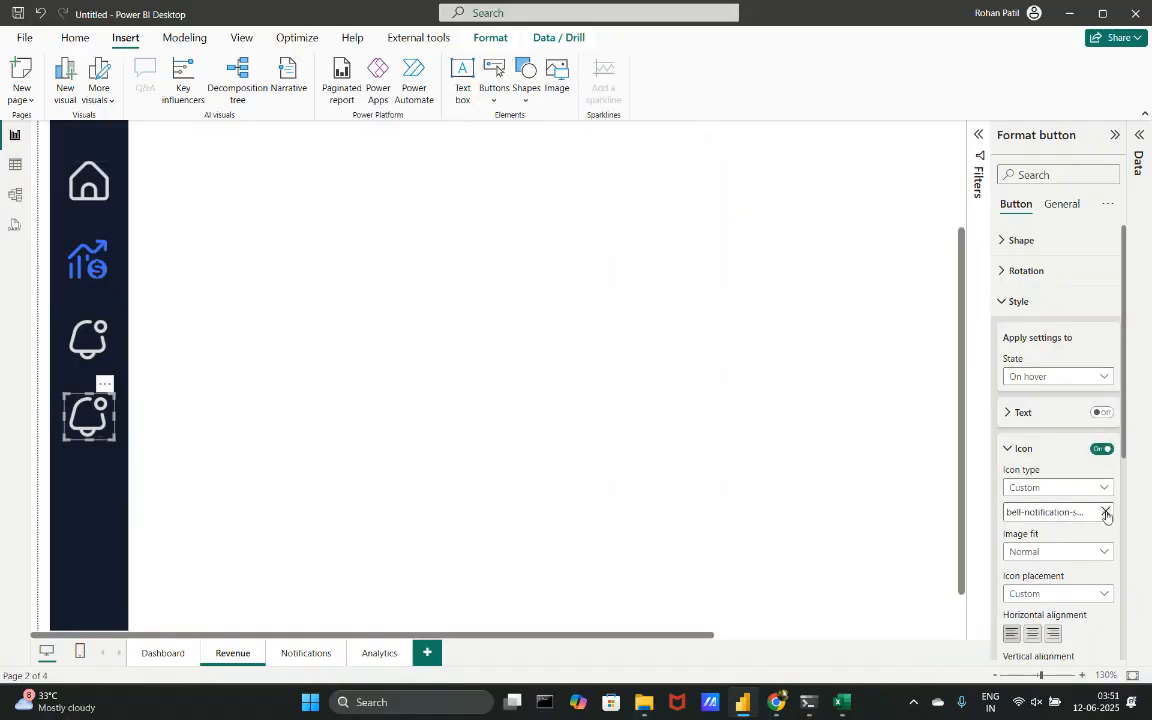
{"action": "left_click", "coordinate": [1106, 513]}
{"action": "left_click", "coordinate": [1106, 512]}
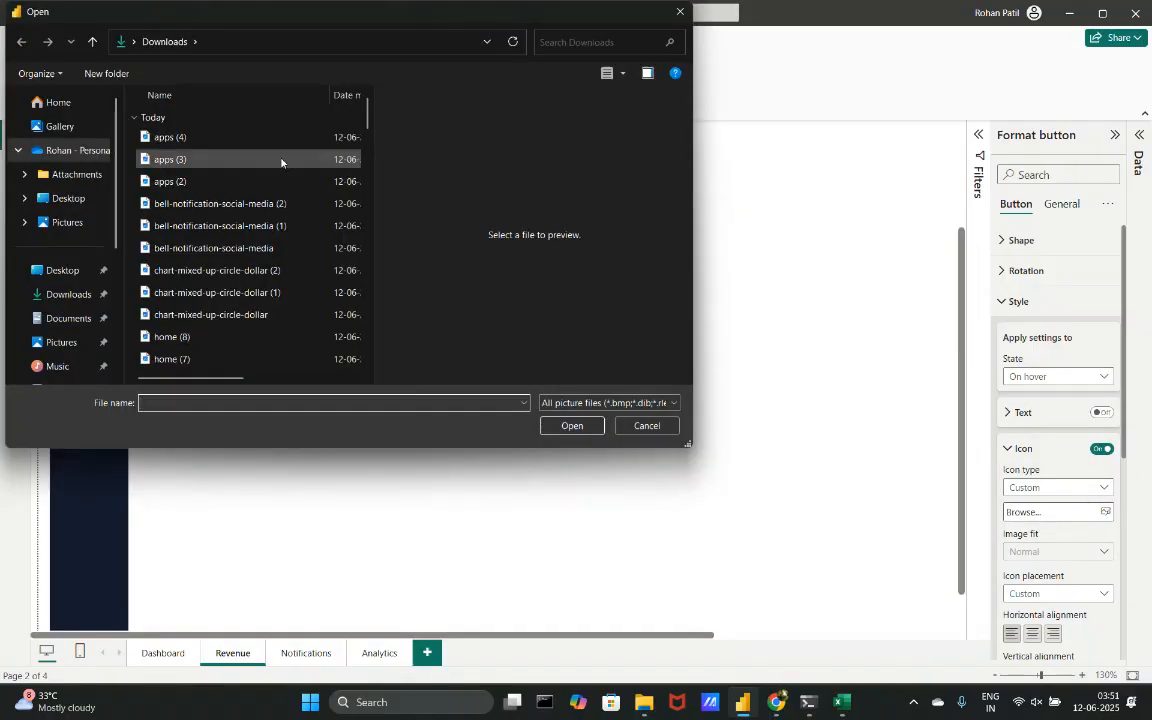
{"action": "left_click", "coordinate": [252, 160]}
{"action": "left_click", "coordinate": [228, 136]}
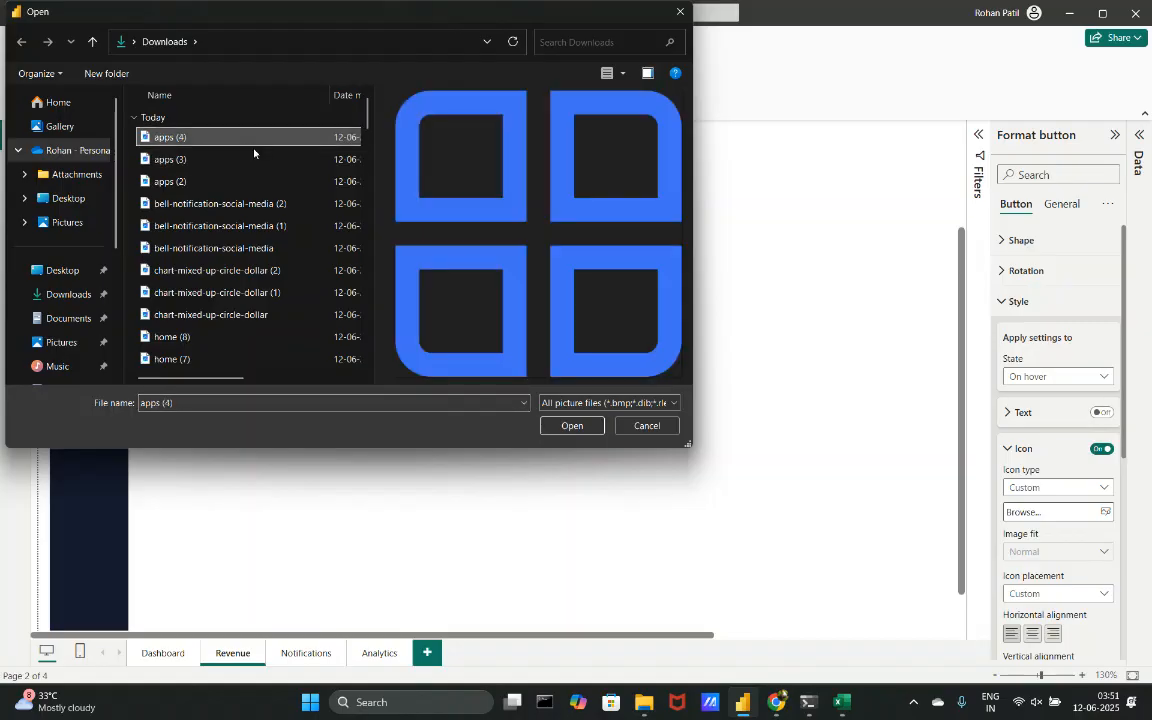
{"action": "left_click", "coordinate": [571, 427]}
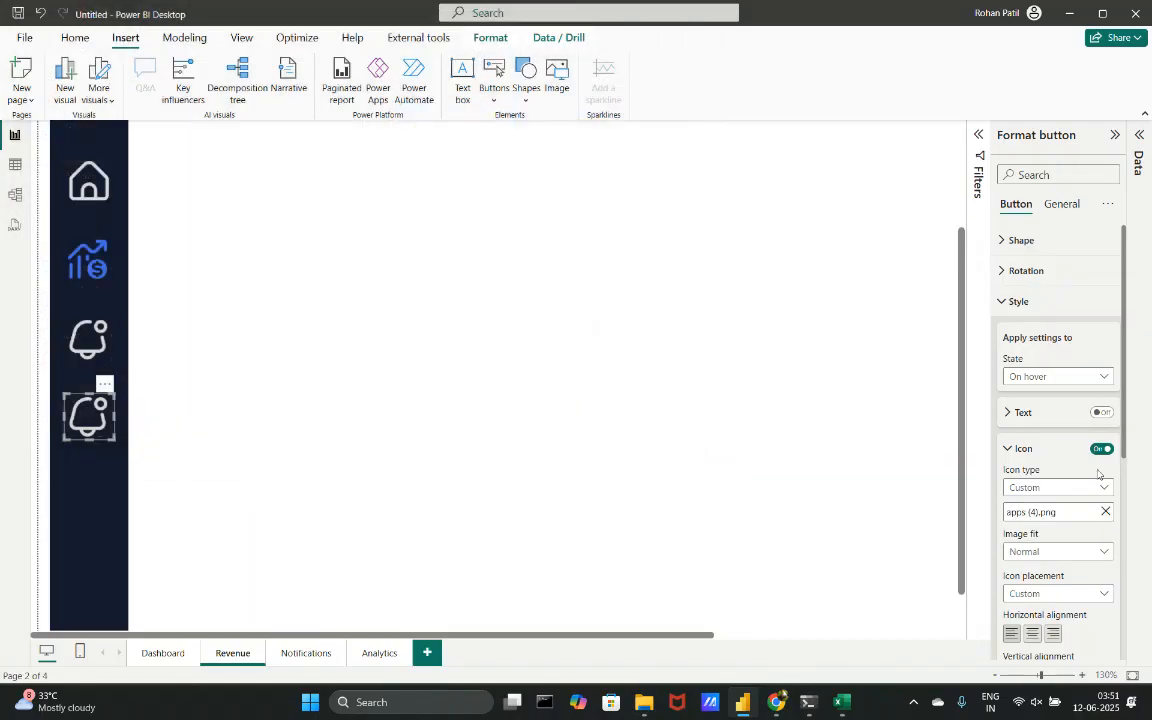
- Replace the copied bell button's custom icon for the Default state with apps (3).png from Downloads
{"action": "left_click", "coordinate": [1085, 380]}
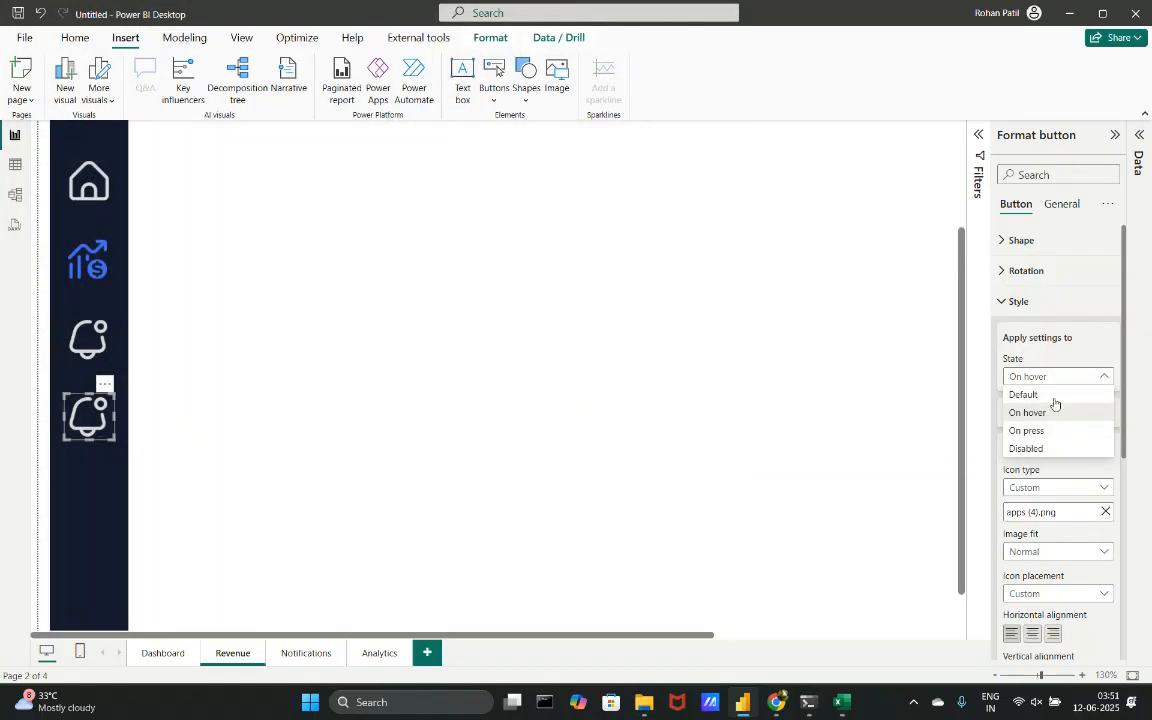
{"action": "left_click", "coordinate": [1053, 395]}
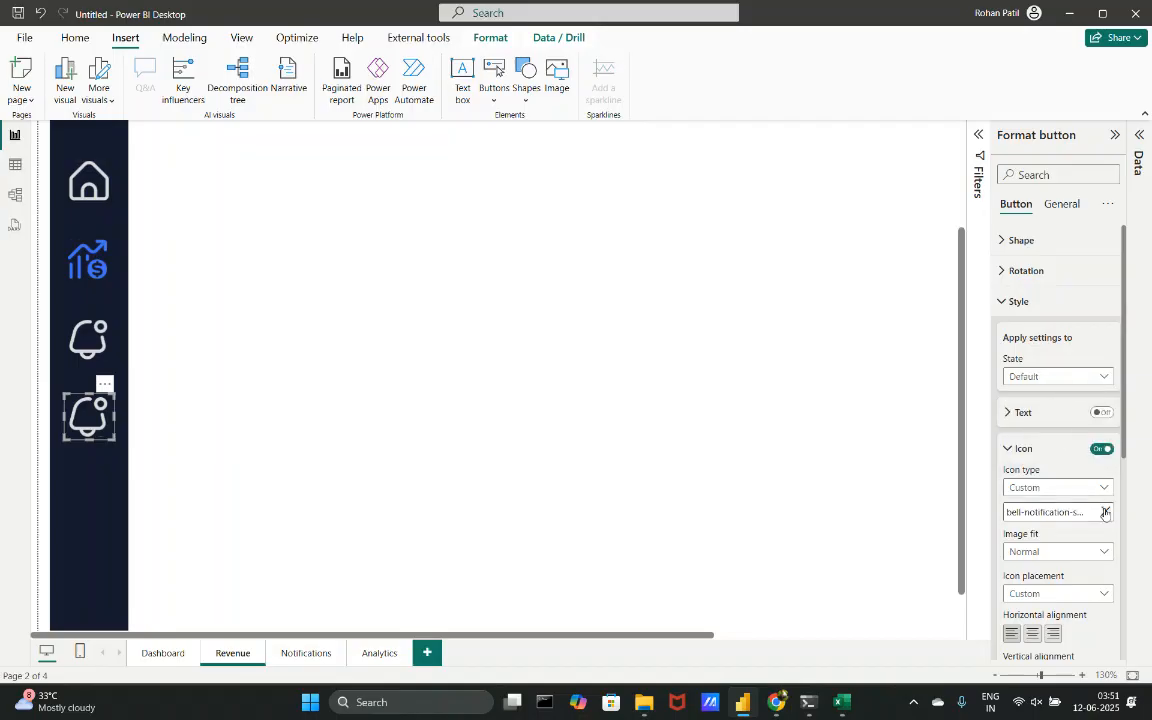
{"action": "left_click", "coordinate": [1106, 513]}
{"action": "left_click", "coordinate": [1106, 513]}
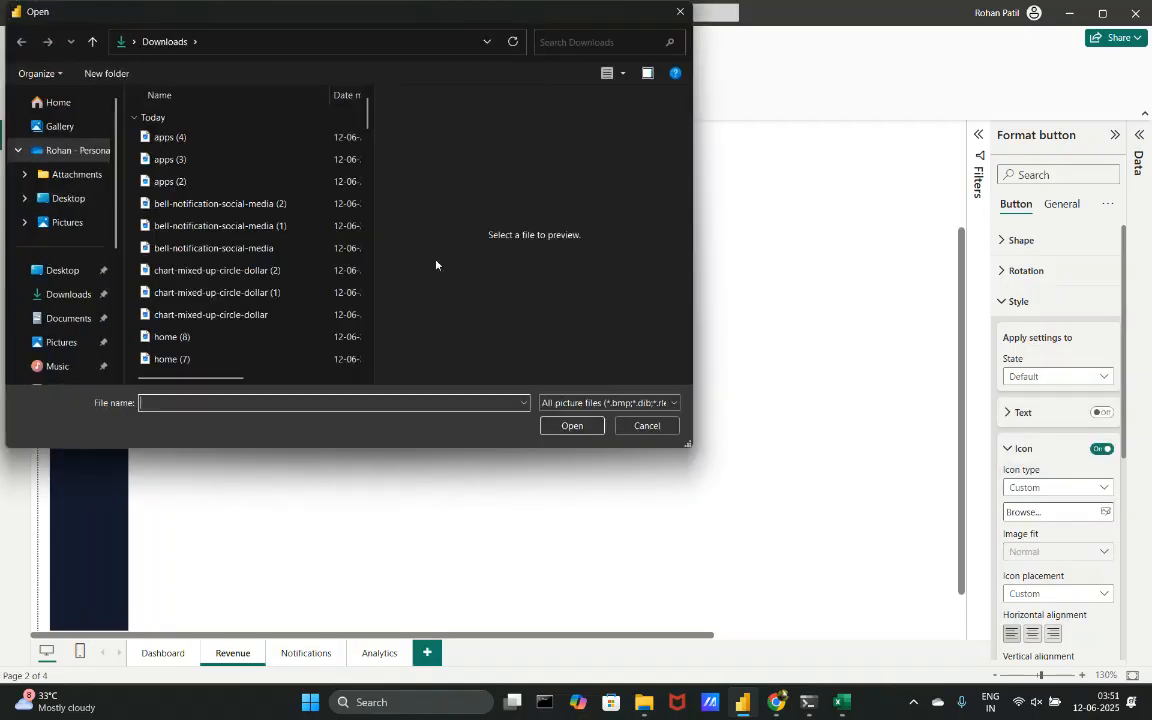
{"action": "left_click", "coordinate": [190, 159]}
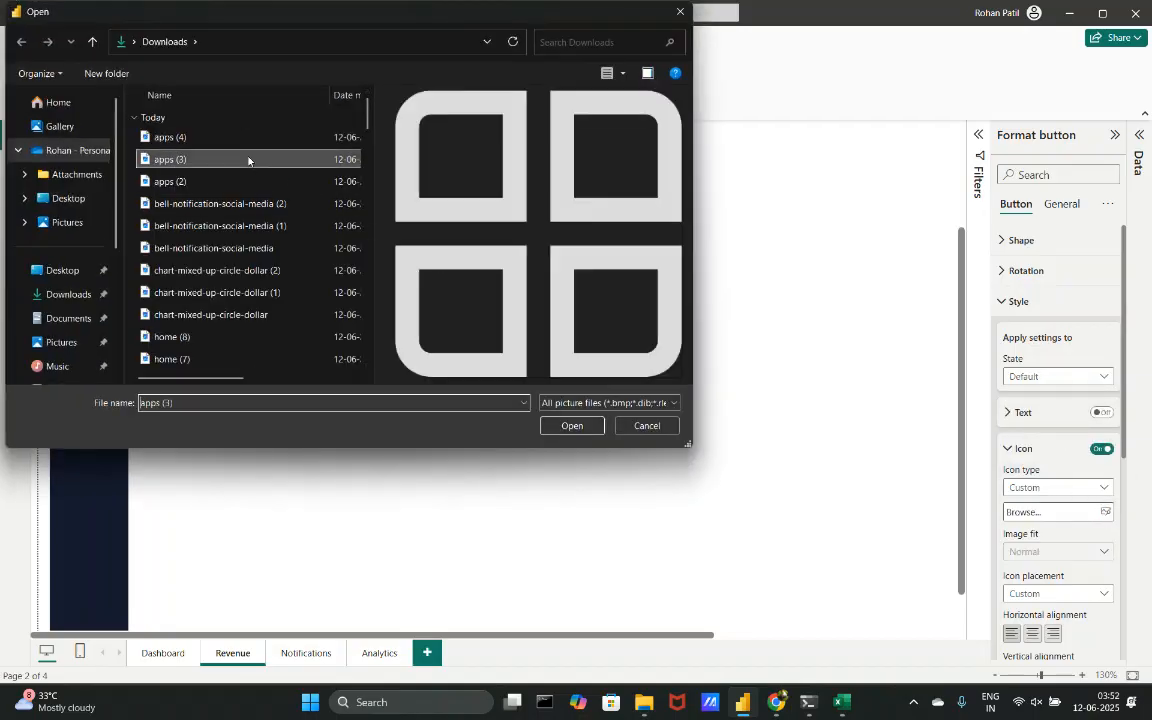
{"action": "left_click", "coordinate": [580, 431]}
{"action": "left_click", "coordinate": [452, 386]}
- Move the four-square button slightly lower in the sidebar, leaving a wider gap beneath the bell button
{"action": "scroll", "coordinate": [452, 385], "scroll_direction": "down", "scroll_amount": 3}
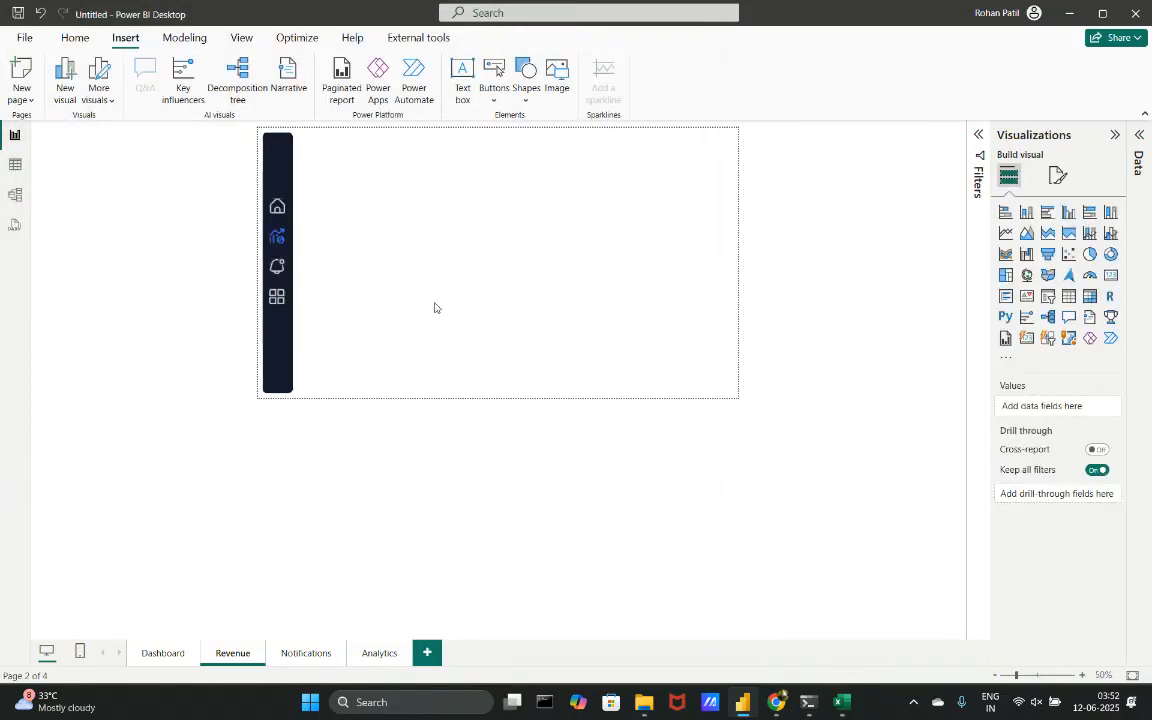
{"action": "scroll", "coordinate": [434, 307], "scroll_direction": "up", "scroll_amount": 2}
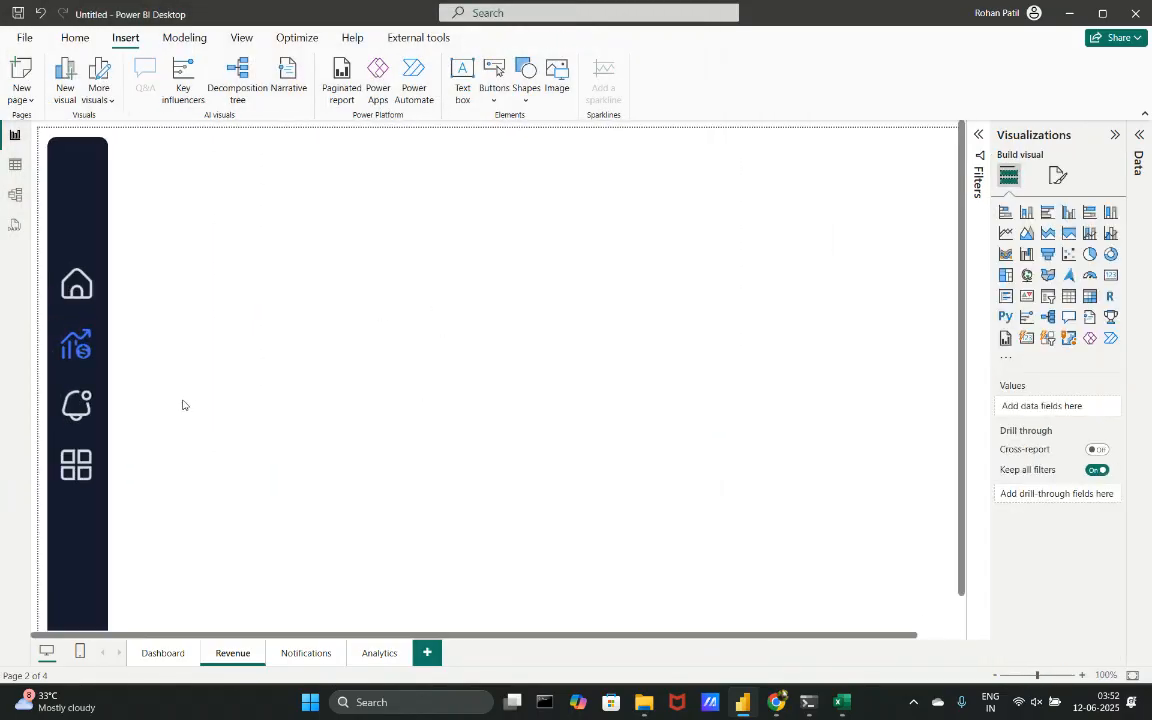
{"action": "scroll", "coordinate": [182, 404], "scroll_direction": "up", "scroll_amount": 1}
{"action": "scroll", "coordinate": [182, 404], "scroll_direction": "up", "scroll_amount": 7}
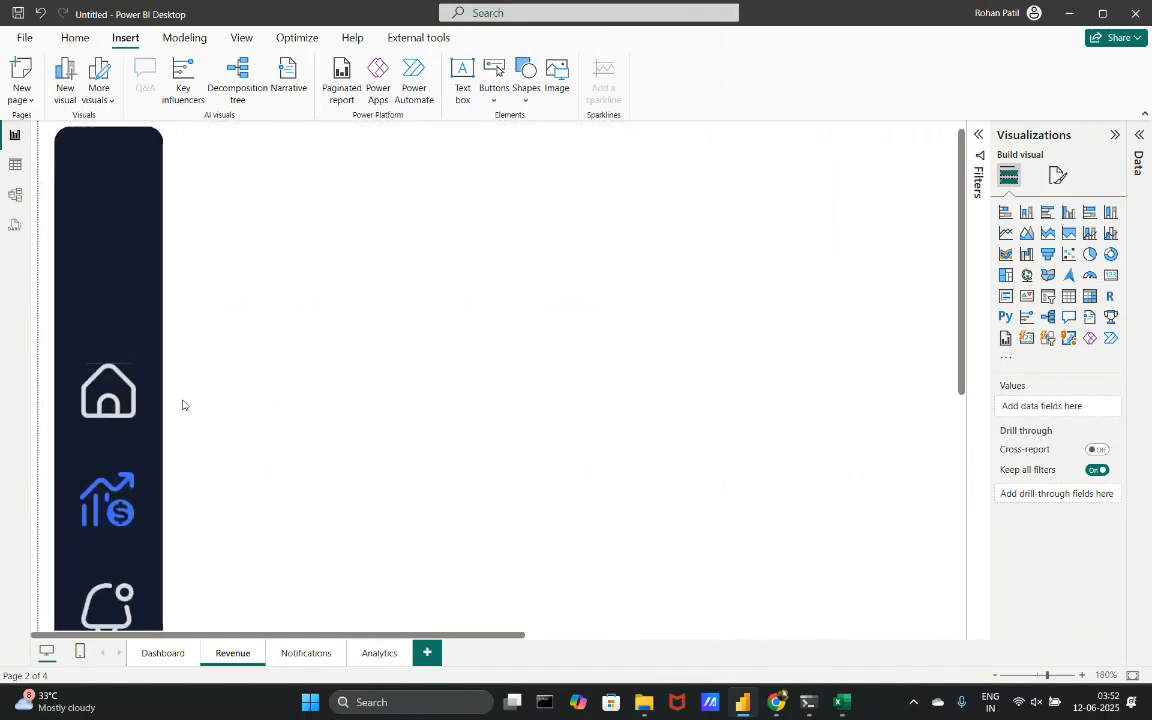
{"action": "left_click", "coordinate": [96, 526]}
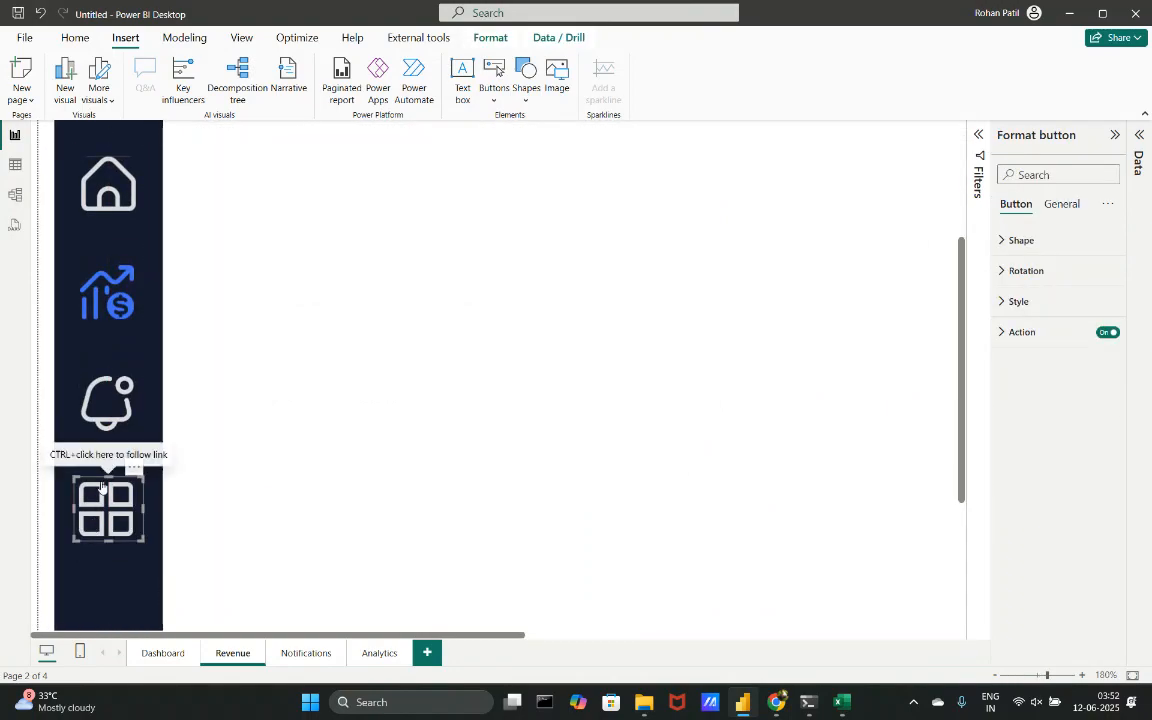
{"action": "scroll", "coordinate": [321, 306], "scroll_direction": "down", "scroll_amount": 1}
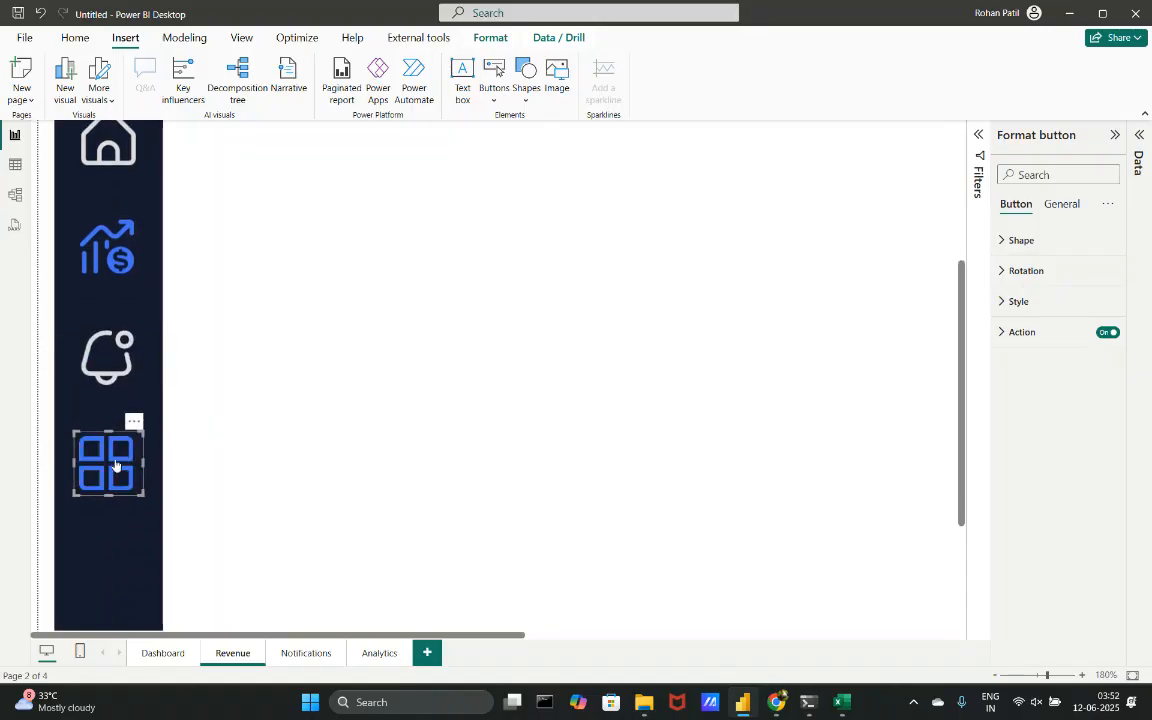
{"action": "left_click_drag", "start_coordinate": [128, 460], "coordinate": [124, 504]}
{"action": "scroll", "coordinate": [334, 393], "scroll_direction": "down", "scroll_amount": 5}
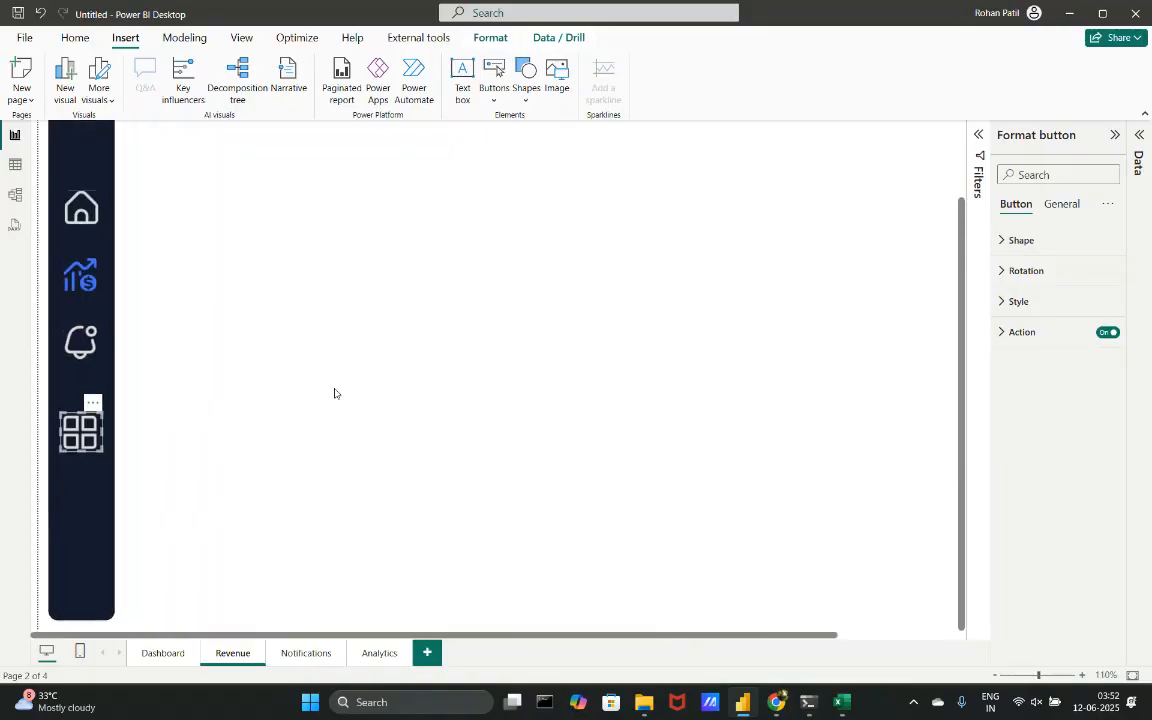
- Select the home, revenue, bell and four-square buttons together and align their centers
{"action": "left_click", "coordinate": [81, 207]}
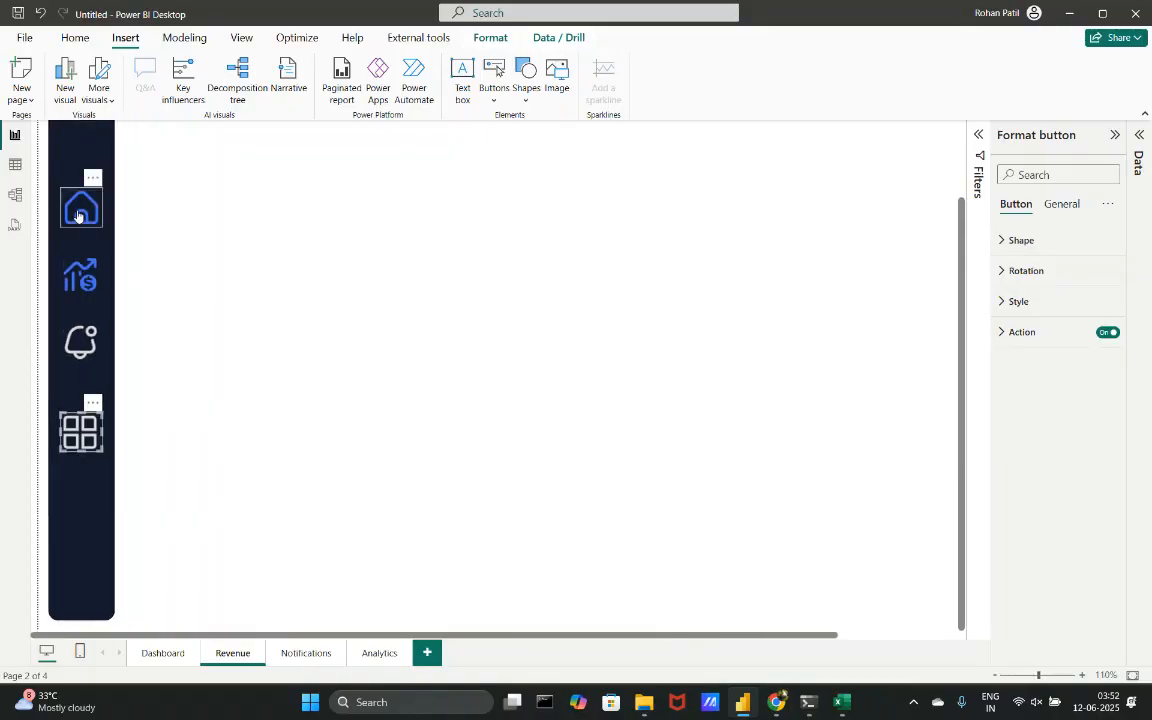
{"action": "left_click", "coordinate": [85, 280], "text": "ctrl"}
{"action": "left_click", "coordinate": [88, 287], "text": "ctrl"}
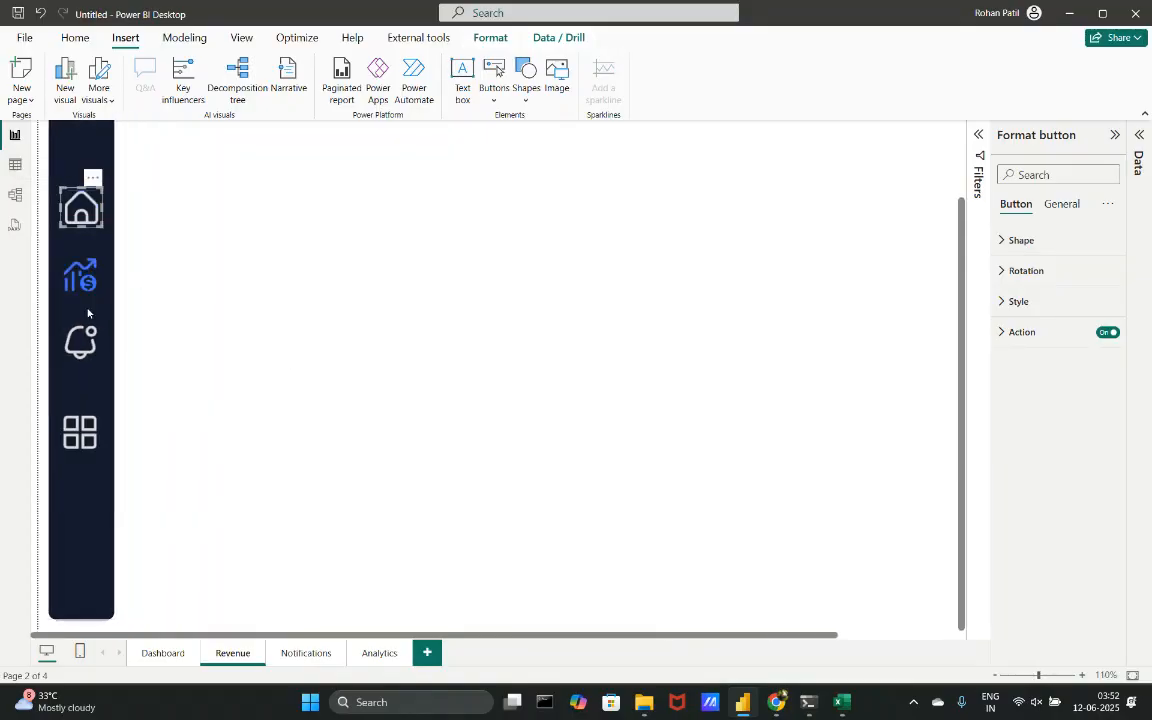
{"action": "left_click", "coordinate": [167, 146]}
{"action": "left_click_drag", "start_coordinate": [169, 148], "coordinate": [19, 535]}
{"action": "left_click", "coordinate": [489, 40]}
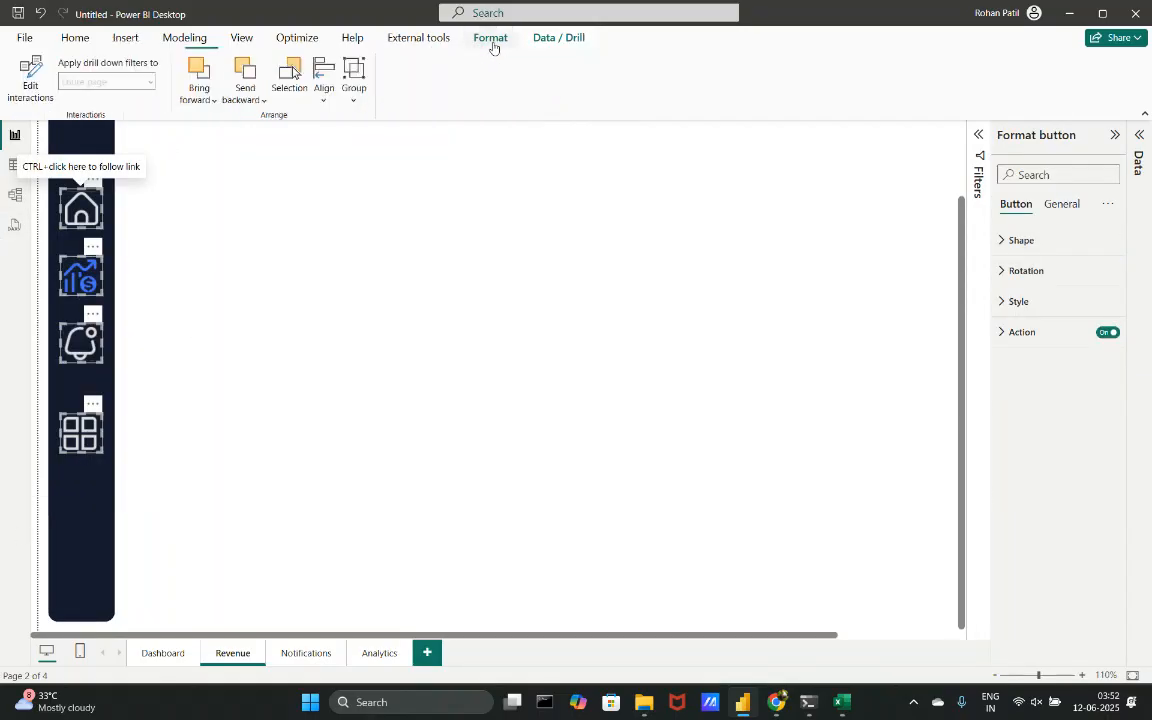
{"action": "left_click", "coordinate": [325, 90]}
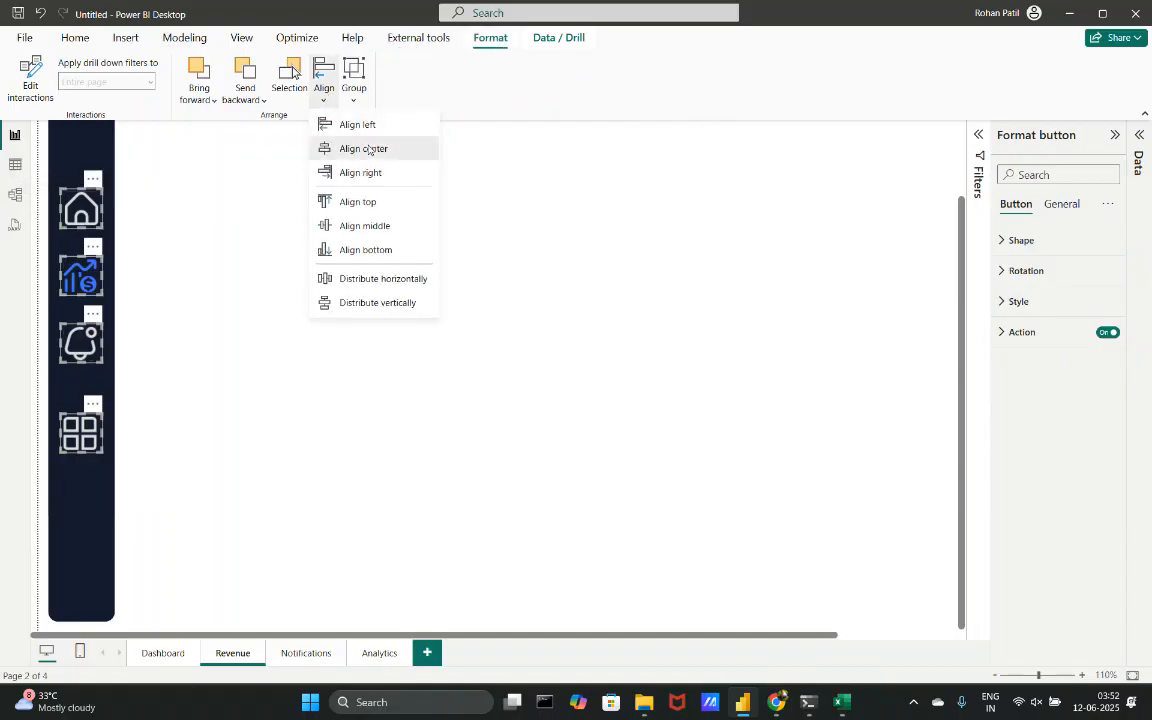
{"action": "left_click", "coordinate": [368, 148]}
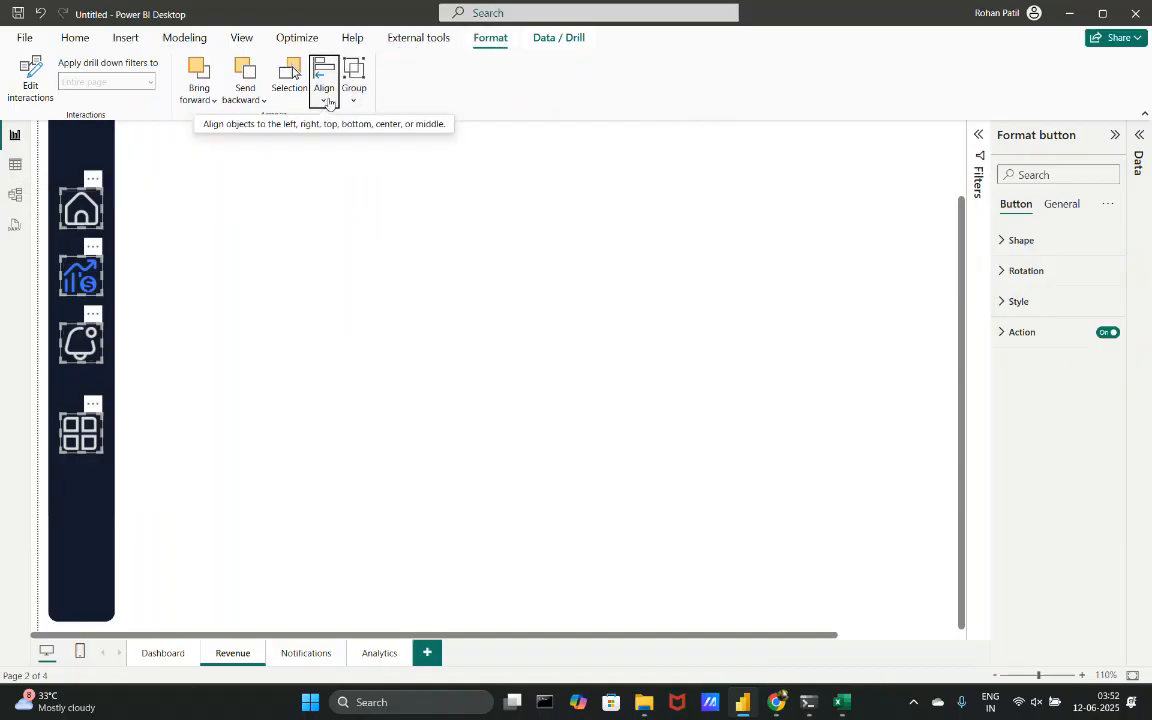
- Distribute the four selected sidebar buttons vertically so they are evenly spaced
{"action": "left_click", "coordinate": [322, 92]}
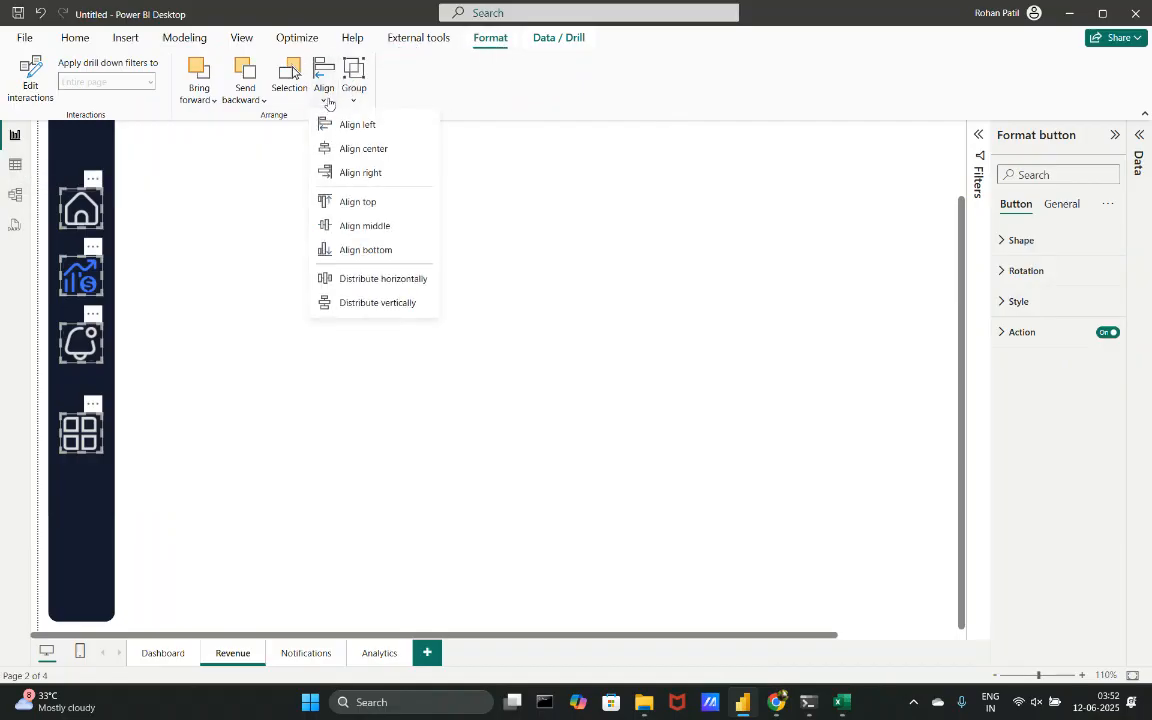
{"action": "left_click", "coordinate": [348, 310]}
{"action": "left_click", "coordinate": [199, 359]}
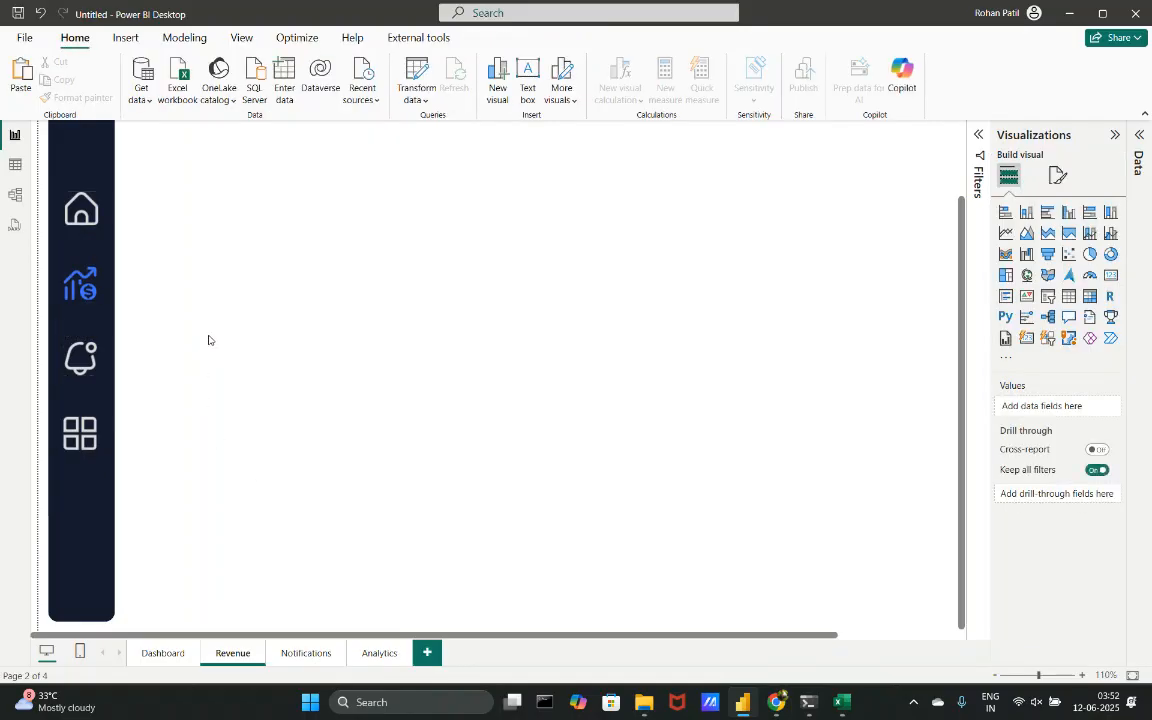
- Examine the spacing and icons of the four sidebar buttons on the Revenue page one by one
{"action": "scroll", "coordinate": [226, 388], "scroll_direction": "down", "scroll_amount": 5}
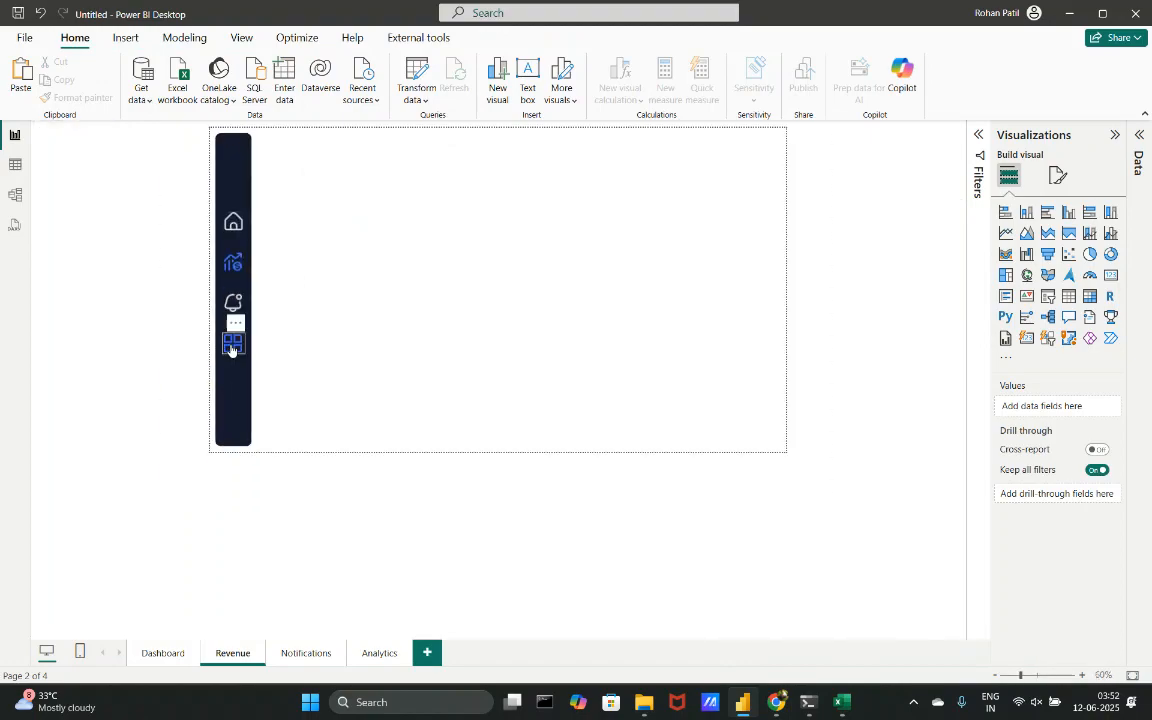
{"action": "scroll", "coordinate": [326, 313], "scroll_direction": "up", "scroll_amount": 10}
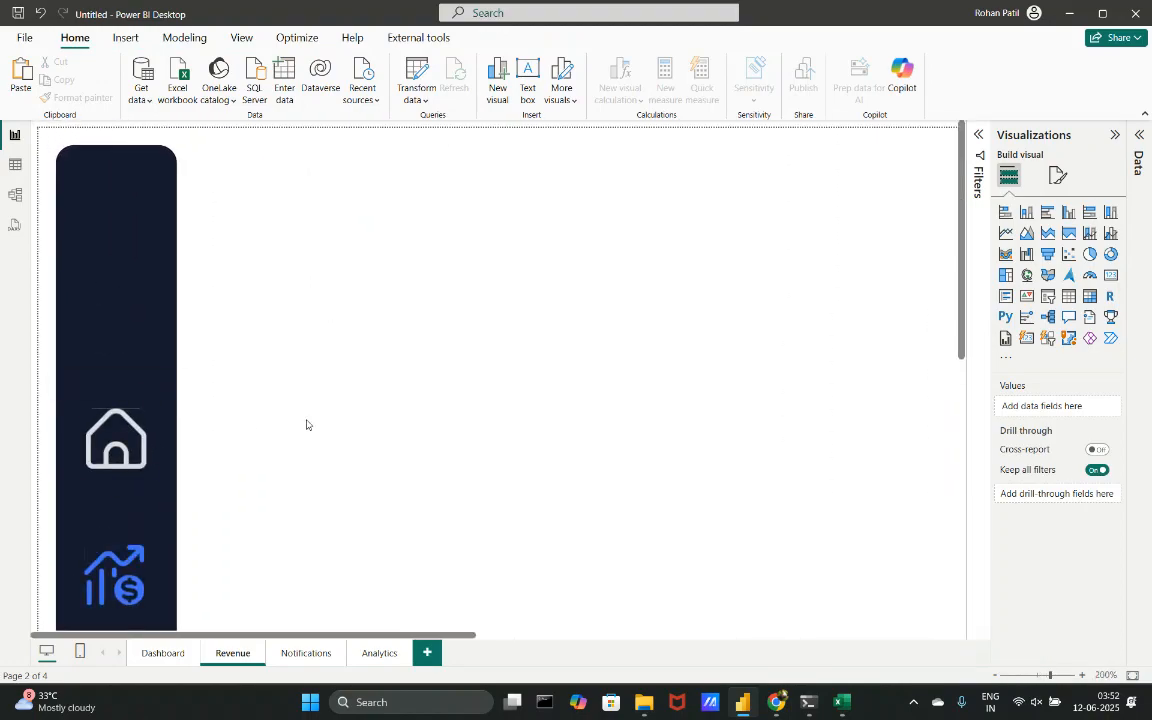
{"action": "scroll", "coordinate": [270, 400], "scroll_direction": "down", "scroll_amount": 3}
{"action": "left_click", "coordinate": [112, 307]}
{"action": "scroll", "coordinate": [280, 378], "scroll_direction": "down", "scroll_amount": 2}
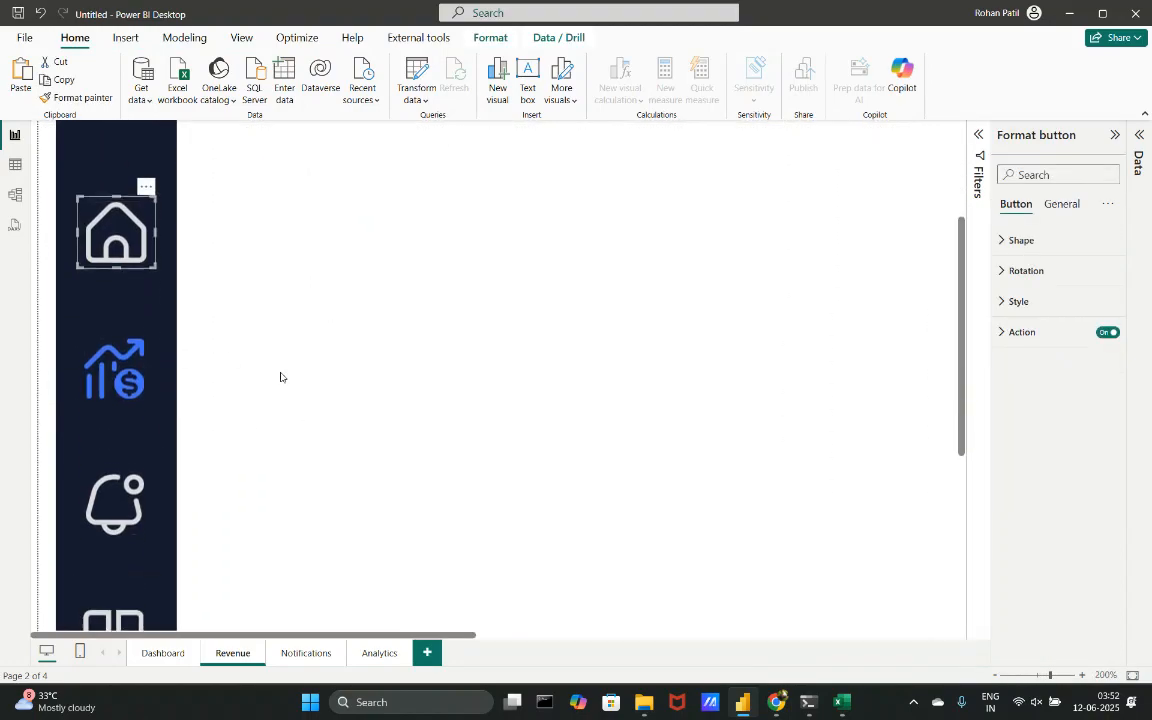
{"action": "left_click", "coordinate": [117, 380]}
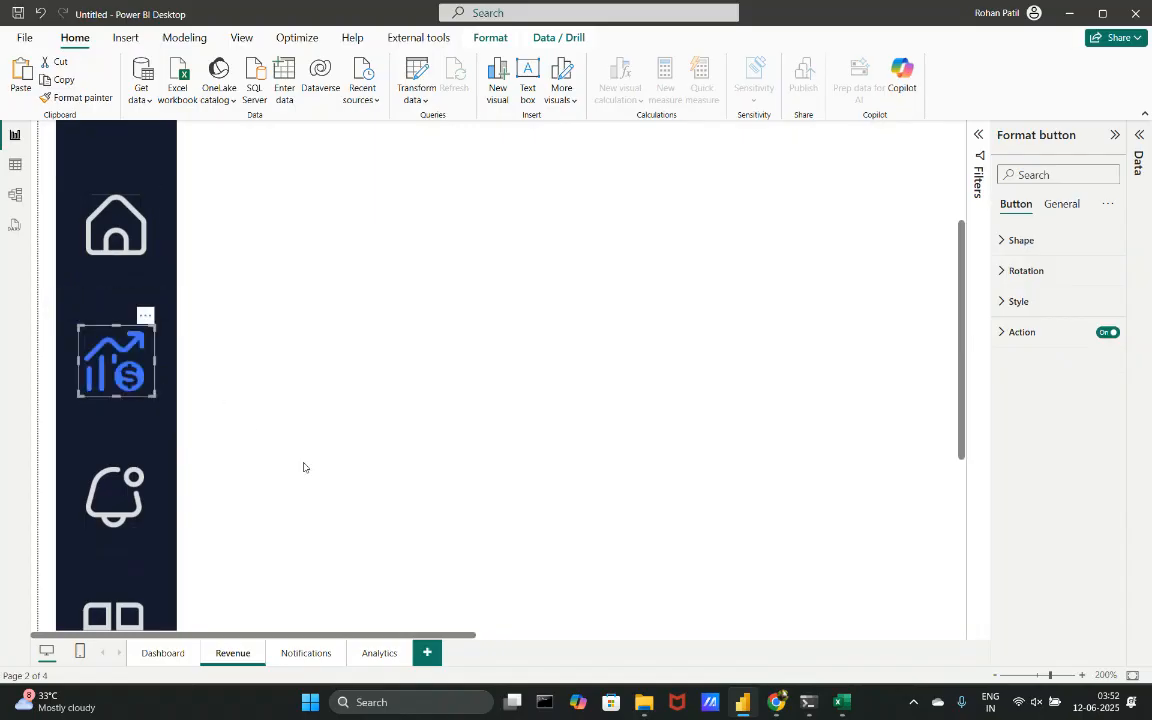
{"action": "scroll", "coordinate": [200, 430], "scroll_direction": "down", "scroll_amount": 2}
{"action": "left_click", "coordinate": [115, 381]}
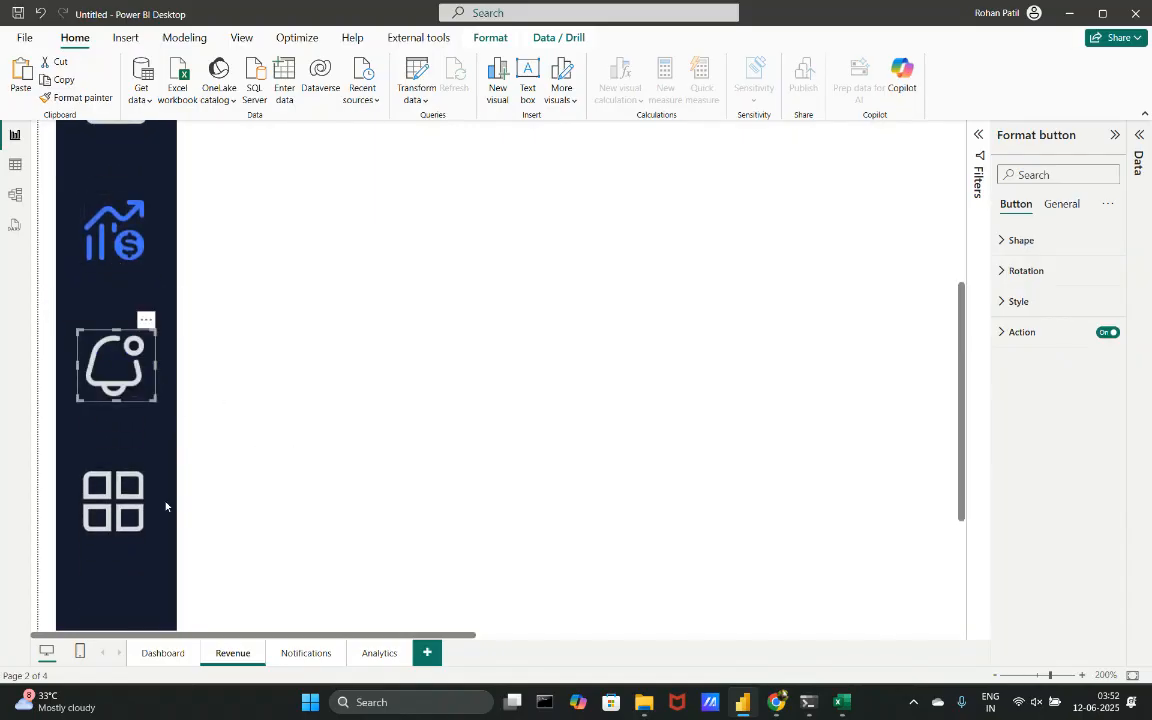
{"action": "left_click", "coordinate": [140, 511]}
{"action": "left_click", "coordinate": [330, 458]}
{"action": "scroll", "coordinate": [332, 458], "scroll_direction": "down", "scroll_amount": 2}
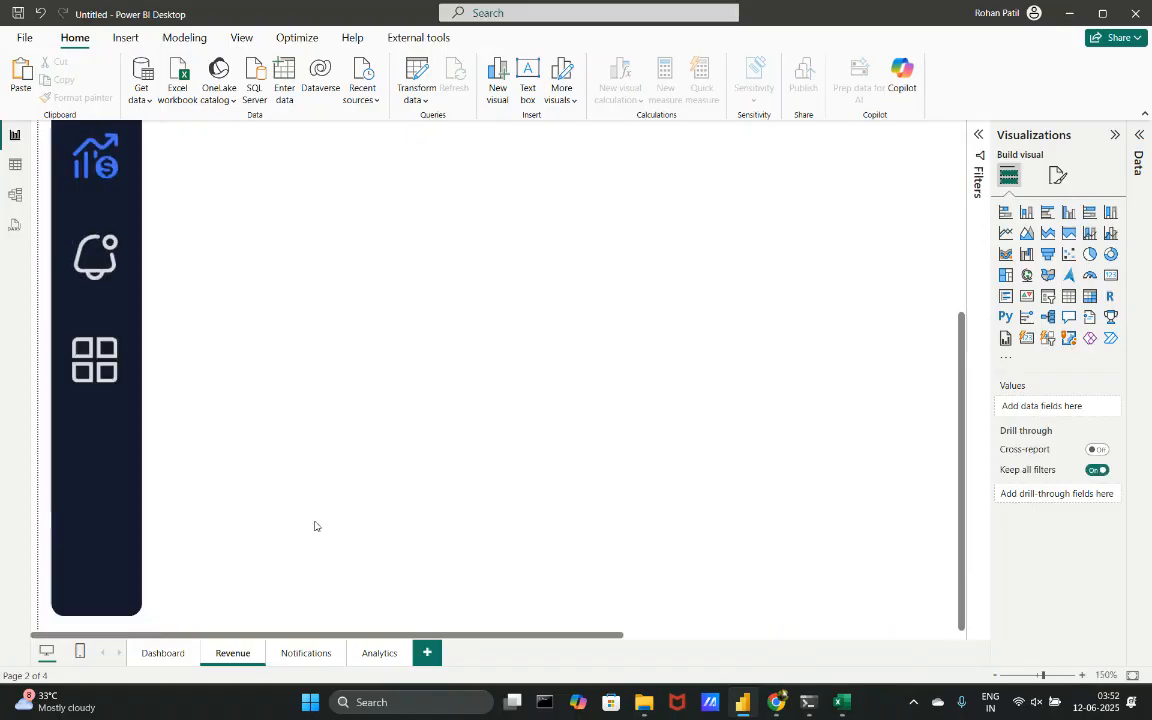
{"action": "scroll", "coordinate": [272, 495], "scroll_direction": "up", "scroll_amount": 2}
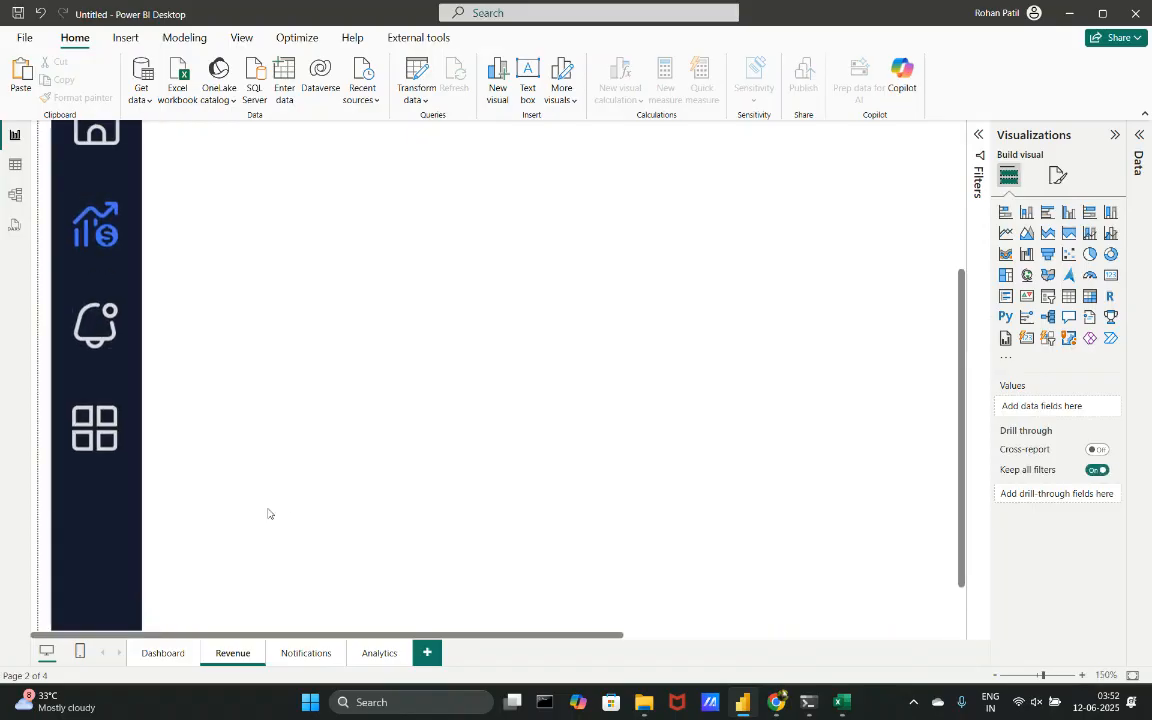
{"action": "scroll", "coordinate": [255, 575], "scroll_direction": "up", "scroll_amount": 2}
- Test the home button's link to the Dashboard page and return to the Revenue page
{"action": "left_click", "coordinate": [88, 205]}
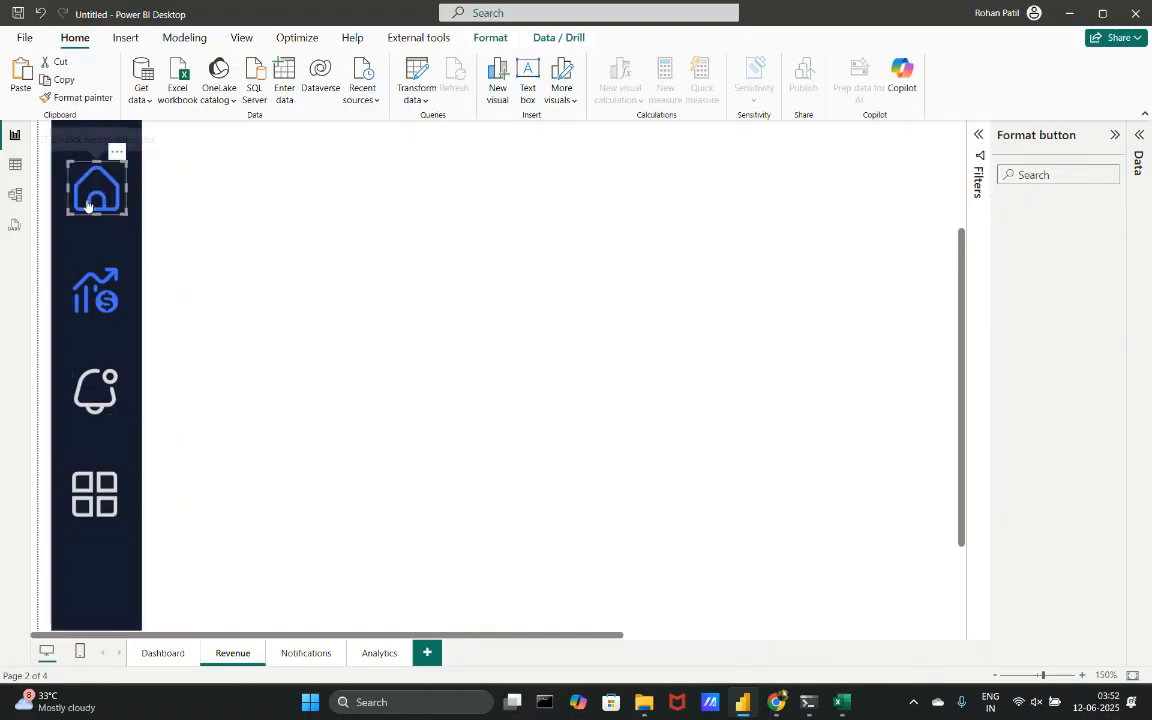
{"action": "left_click", "coordinate": [175, 200]}
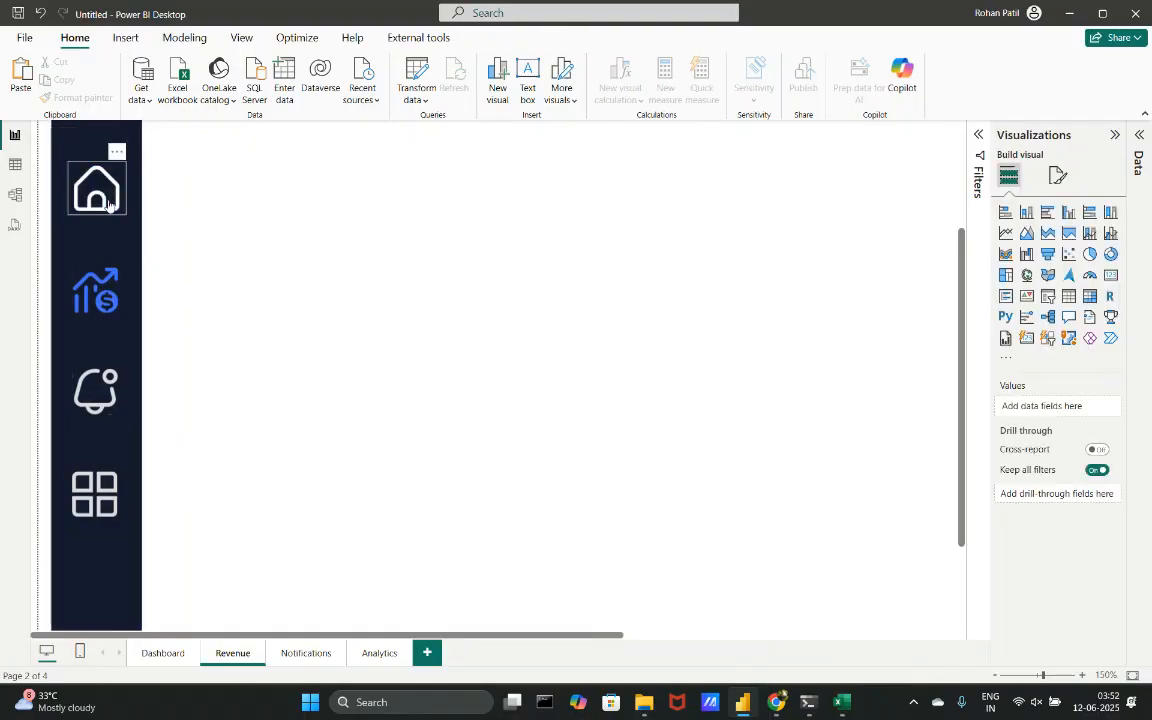
{"action": "left_click", "coordinate": [109, 205], "text": "ctrl"}
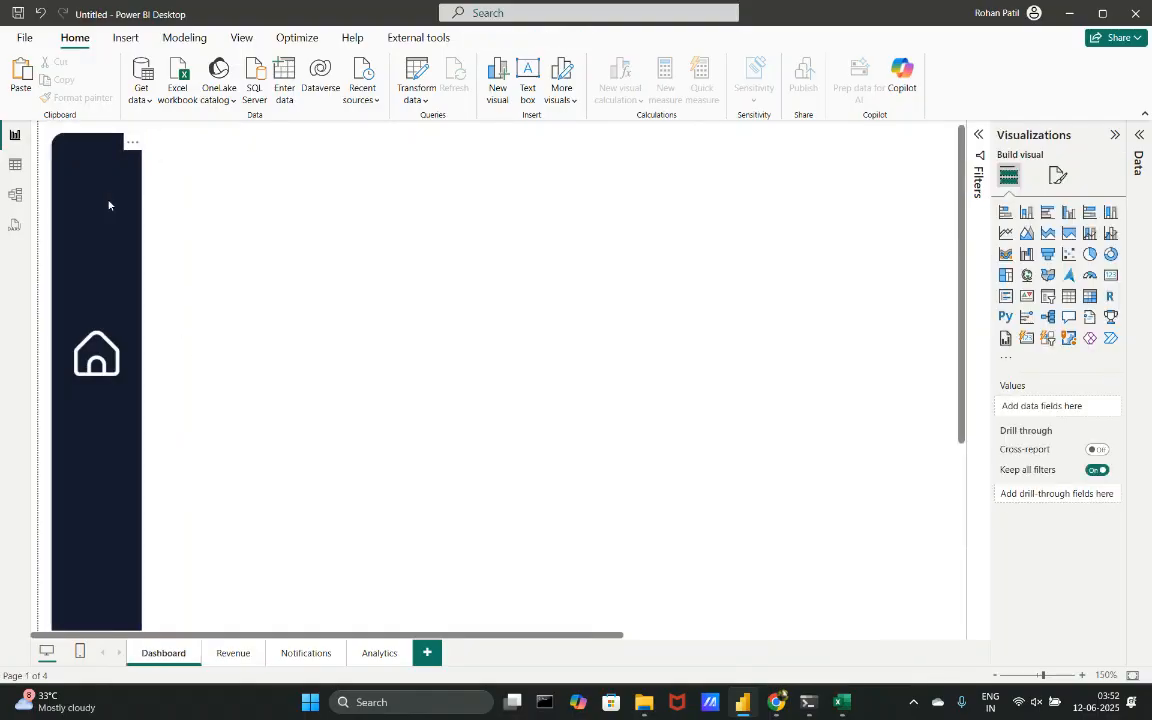
{"action": "left_click", "coordinate": [233, 653]}
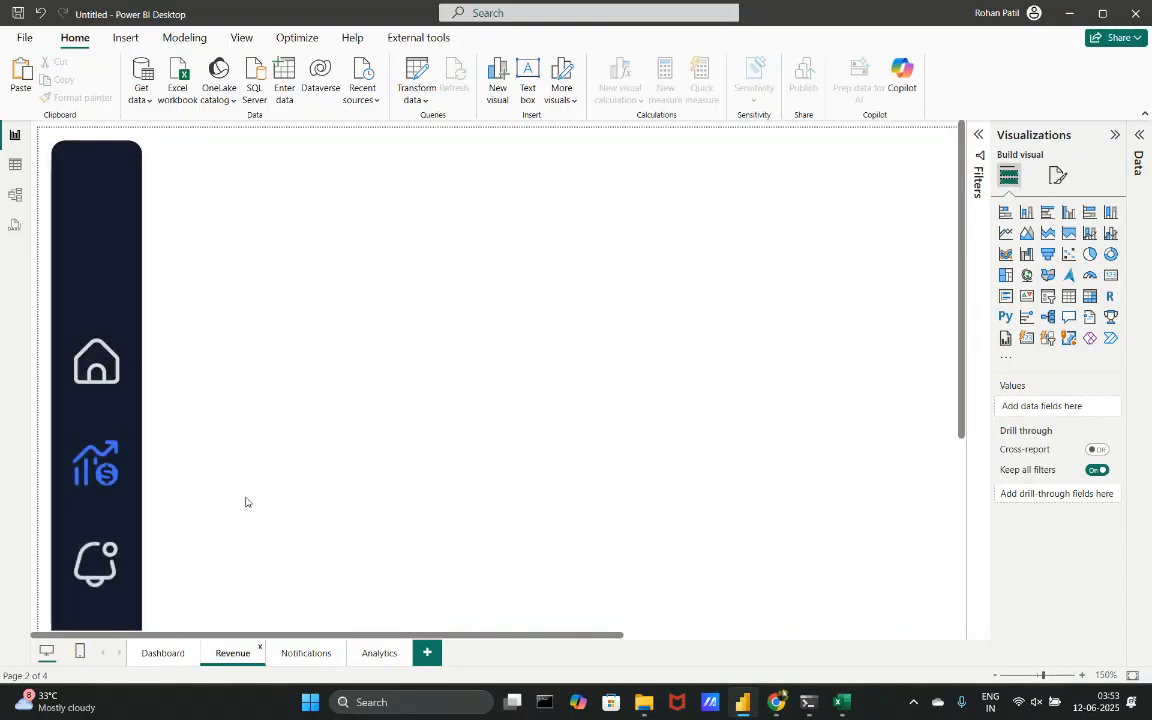
- Remove the old home button and the dark sidebar shape from the Dashboard page
{"action": "left_click", "coordinate": [163, 653]}
{"action": "scroll", "coordinate": [208, 532], "scroll_direction": "down", "scroll_amount": 3}
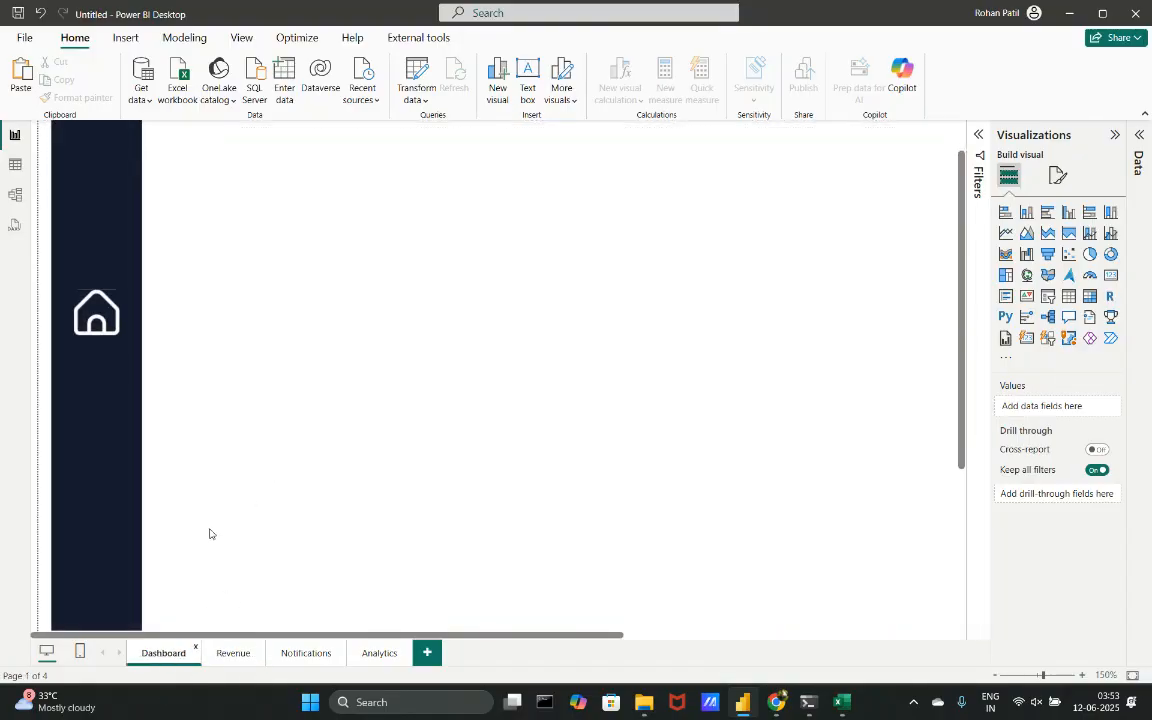
{"action": "left_click", "coordinate": [116, 215]}
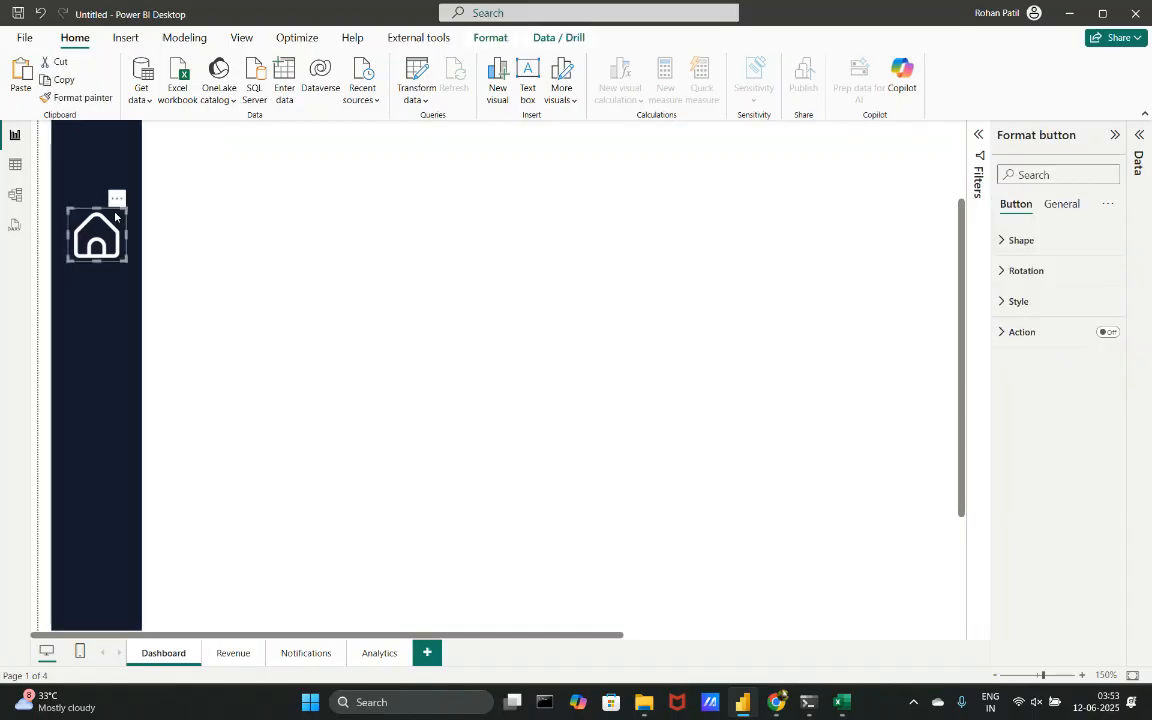
{"action": "left_click", "coordinate": [117, 199]}
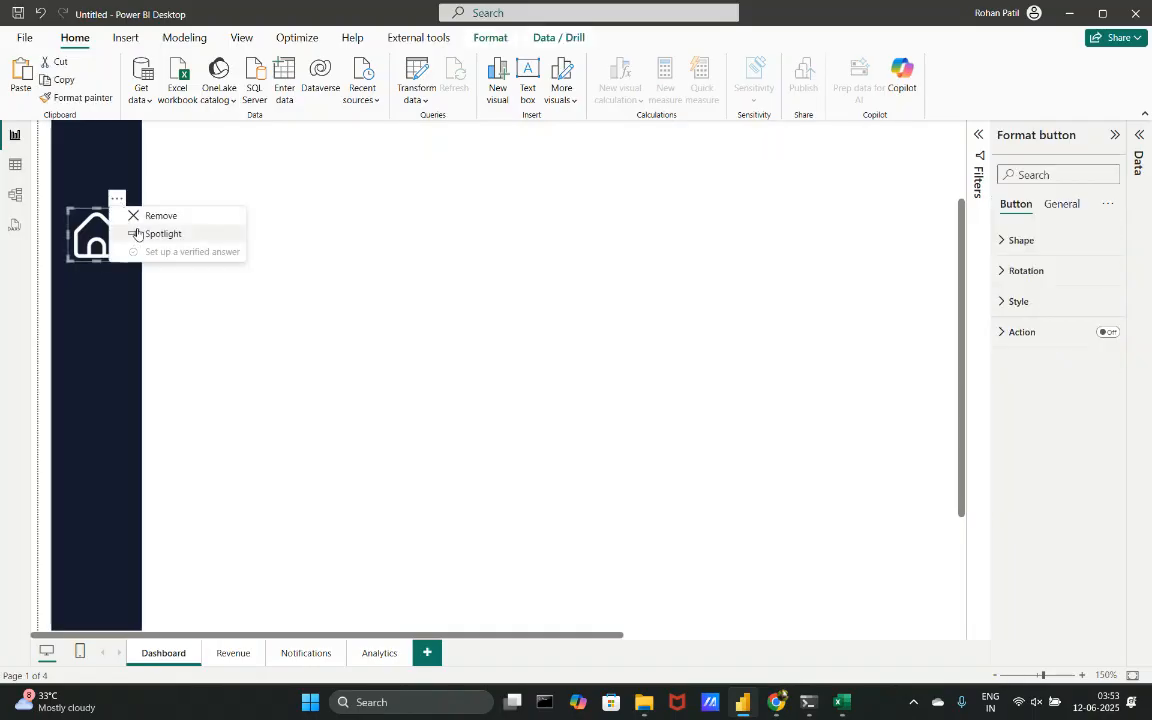
{"action": "left_click", "coordinate": [145, 217]}
{"action": "left_click", "coordinate": [114, 256]}
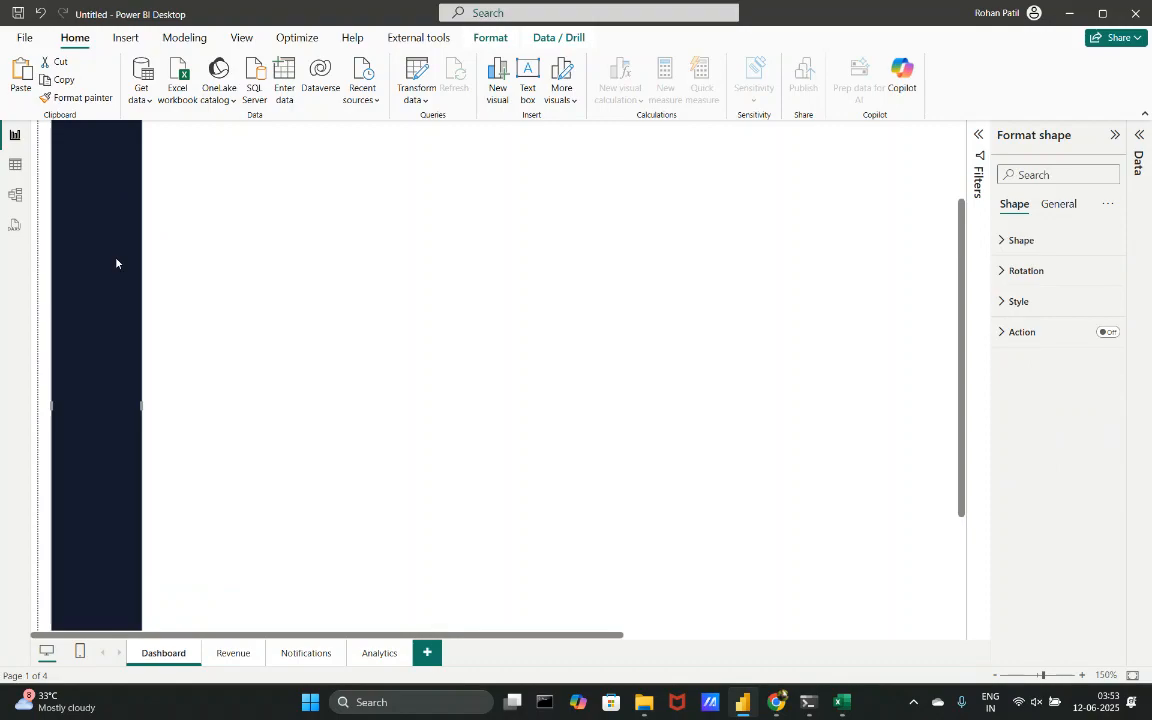
{"action": "scroll", "coordinate": [116, 260], "scroll_direction": "up", "scroll_amount": 3}
{"action": "left_click", "coordinate": [133, 149]}
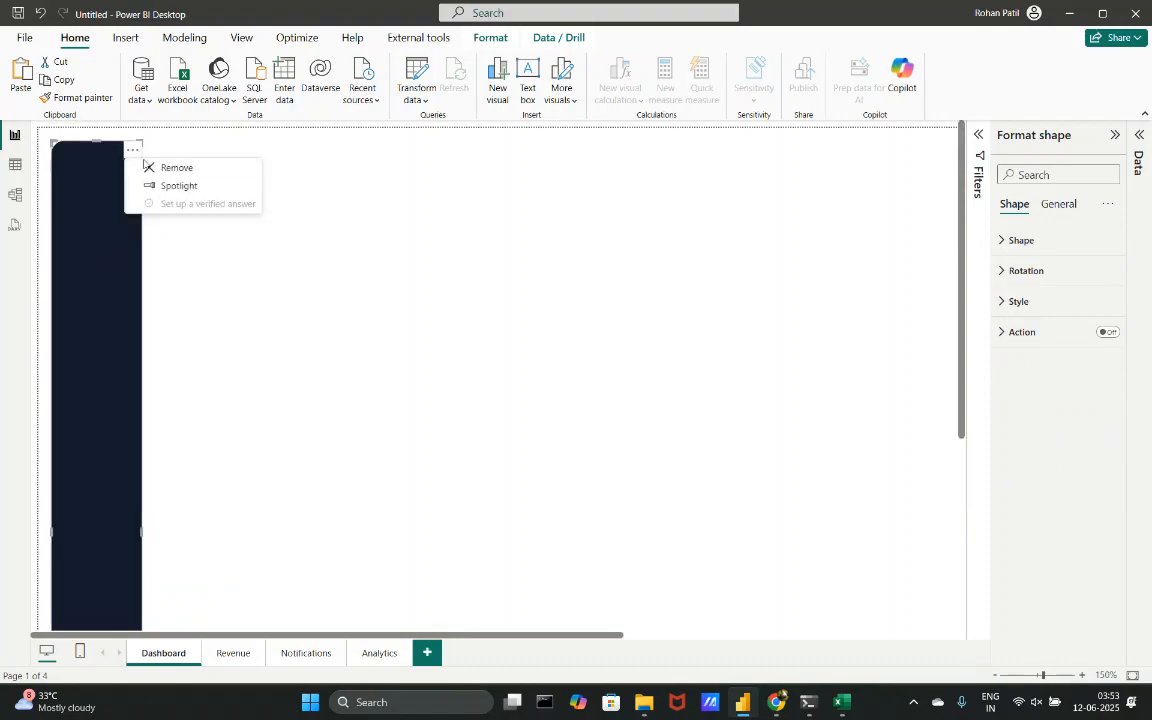
{"action": "left_click", "coordinate": [149, 167]}
- Copy the complete sidebar with its four buttons from the Revenue page and paste it onto the Dashboard page
{"action": "left_click", "coordinate": [231, 652]}
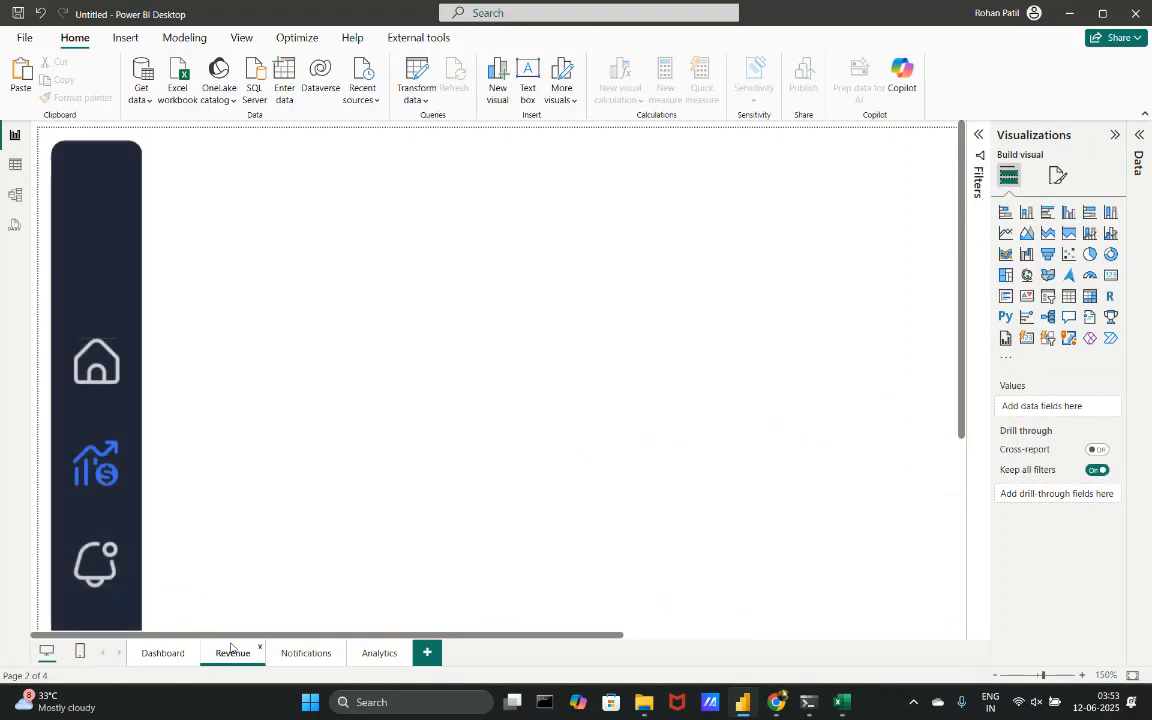
{"action": "key", "text": "ctrl+a"}
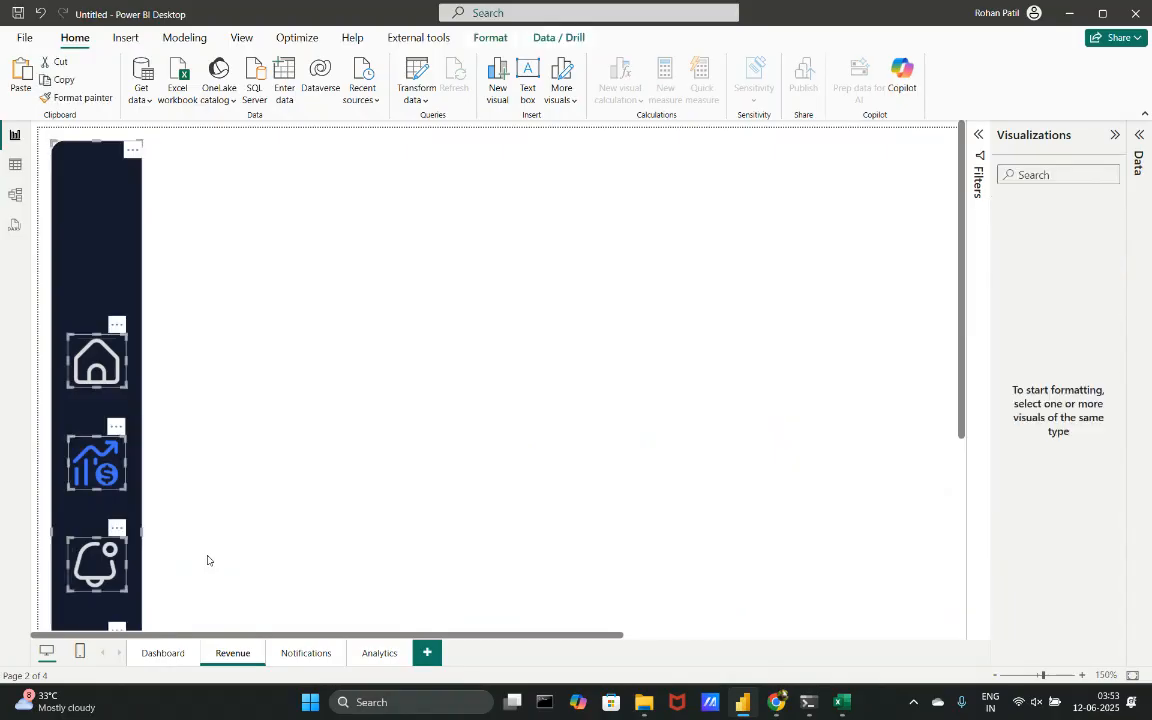
{"action": "left_click", "coordinate": [158, 655]}
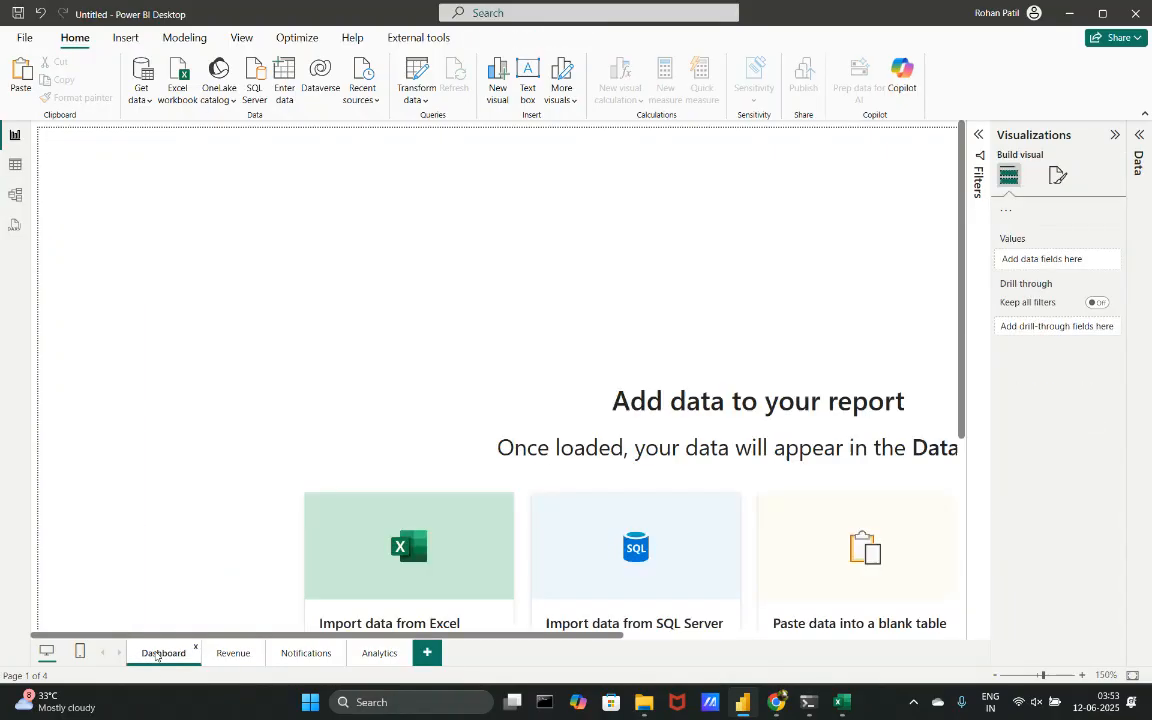
{"action": "key", "text": "ctrl+v"}
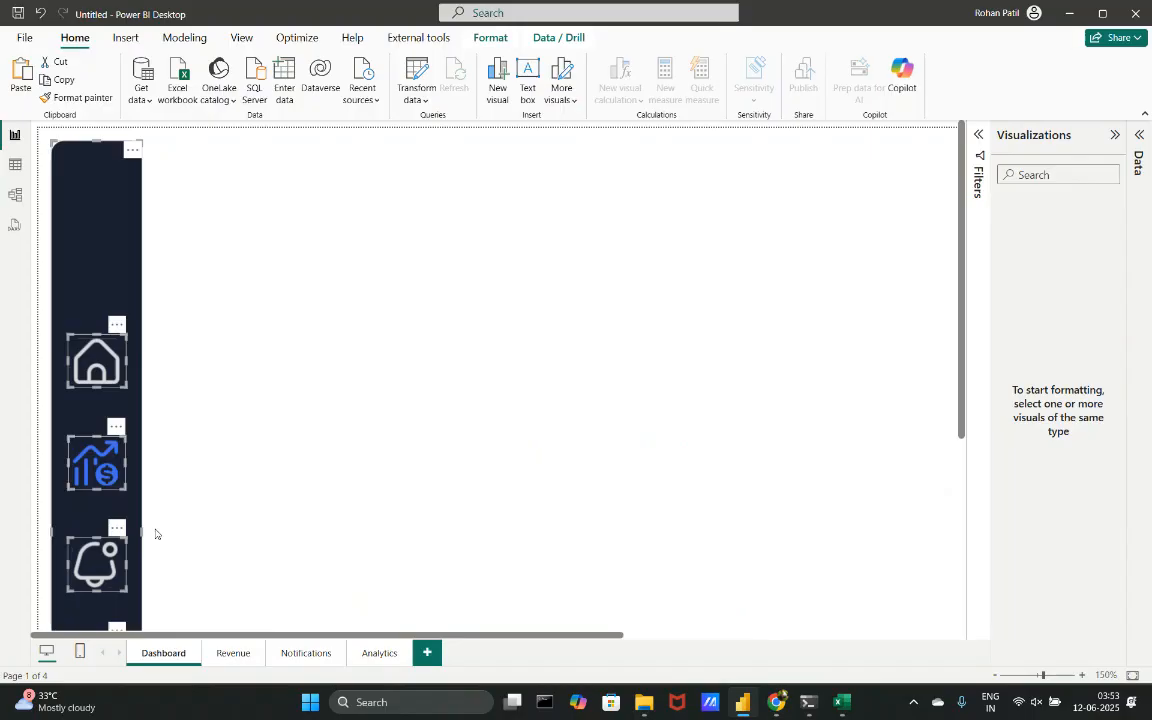
{"action": "left_click", "coordinate": [183, 432]}
{"action": "scroll", "coordinate": [183, 432], "scroll_direction": "down", "scroll_amount": 3}
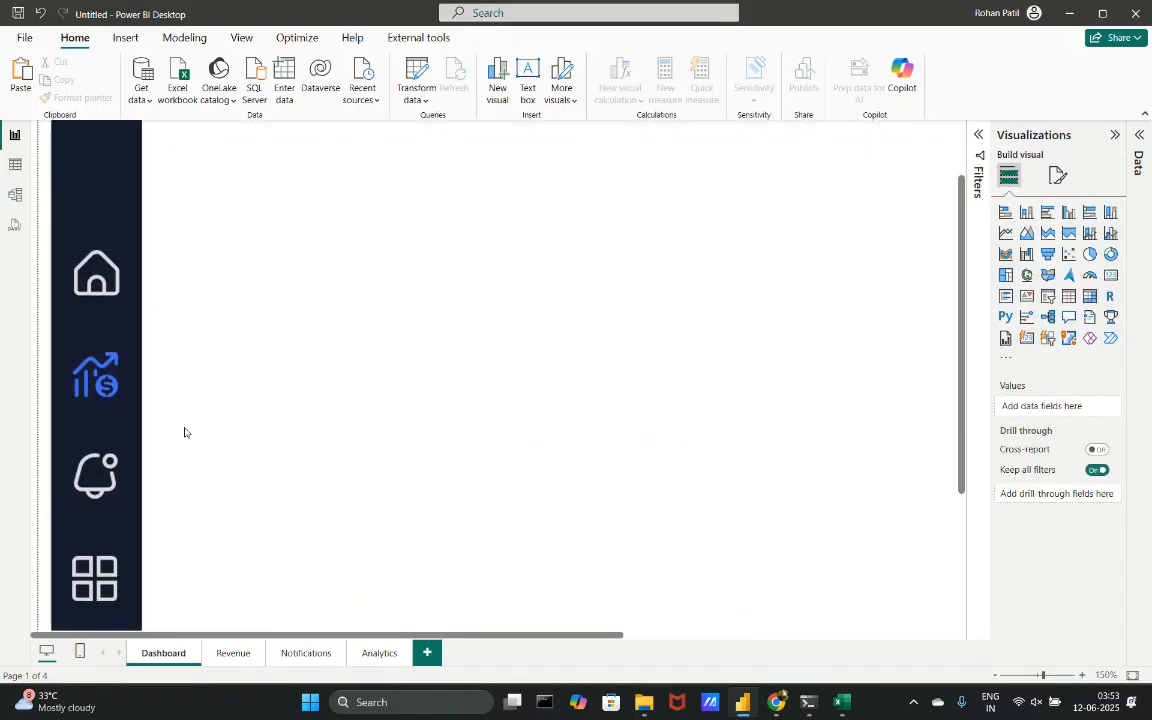
- Paste the copied sidebar and its buttons onto the Notifications and Analytics pages
{"action": "left_click", "coordinate": [299, 655]}
{"action": "key", "text": "ctrl+v"}
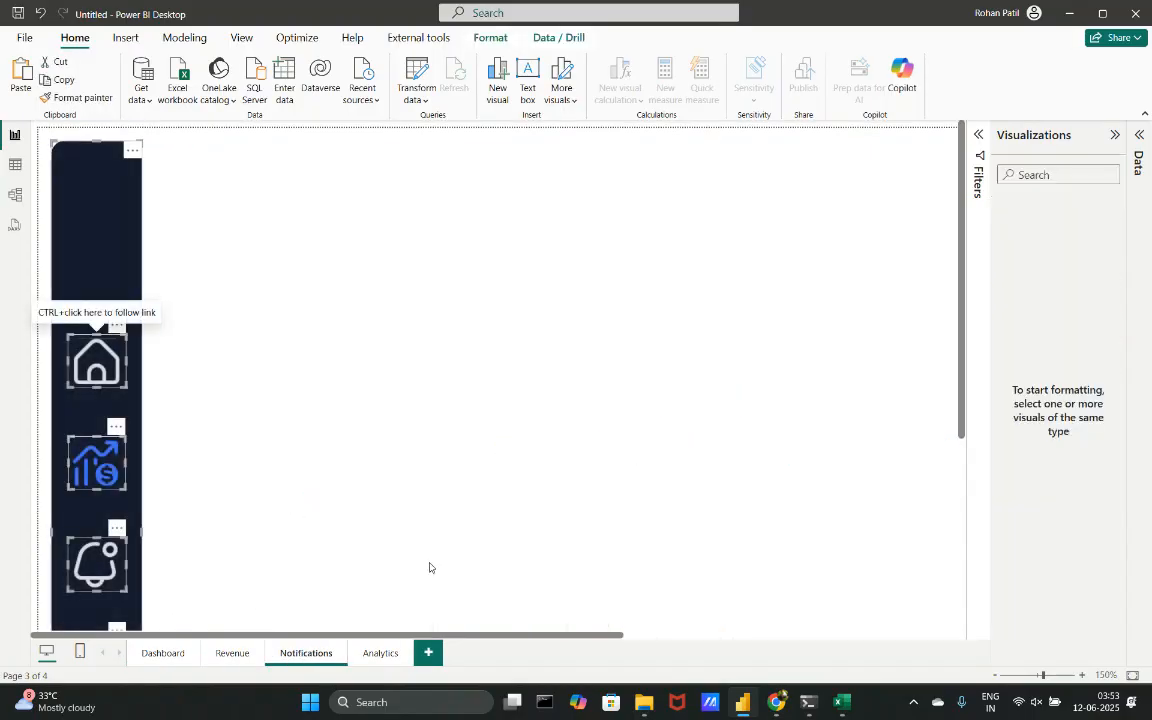
{"action": "left_click", "coordinate": [378, 653]}
{"action": "key", "text": "ctrl+v"}
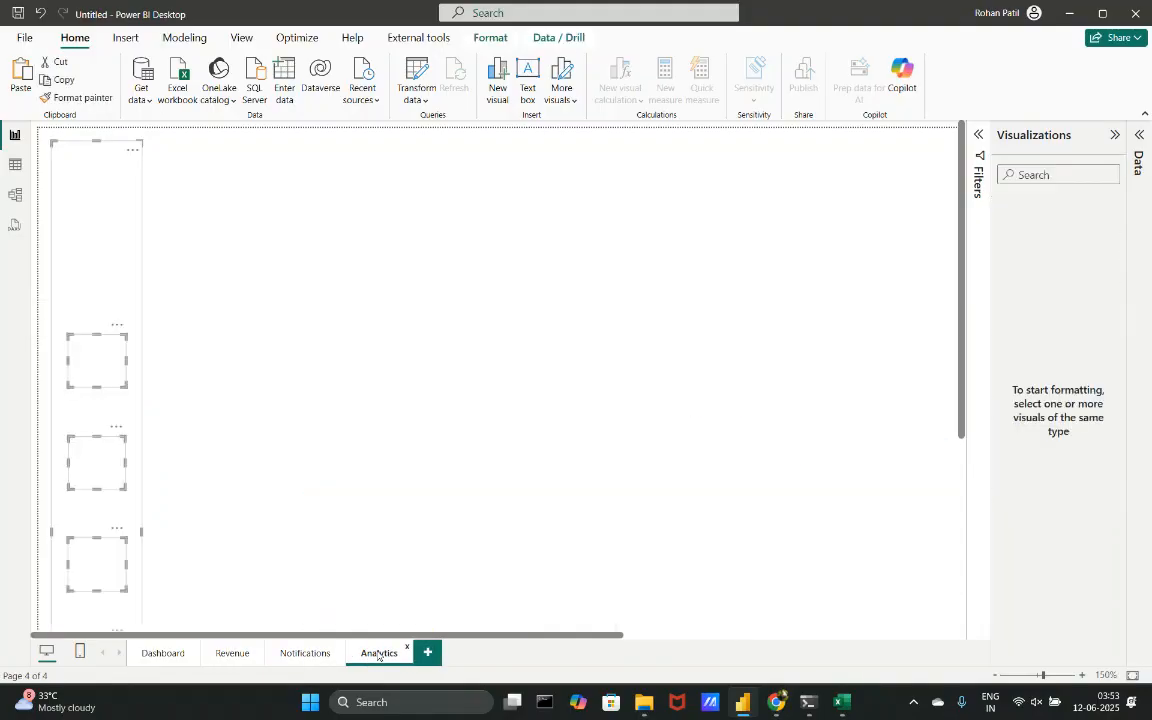
- Replace the default-state icon of the Dashboard page's home button with the blue home (8) image from Downloads
{"action": "left_click", "coordinate": [163, 653]}
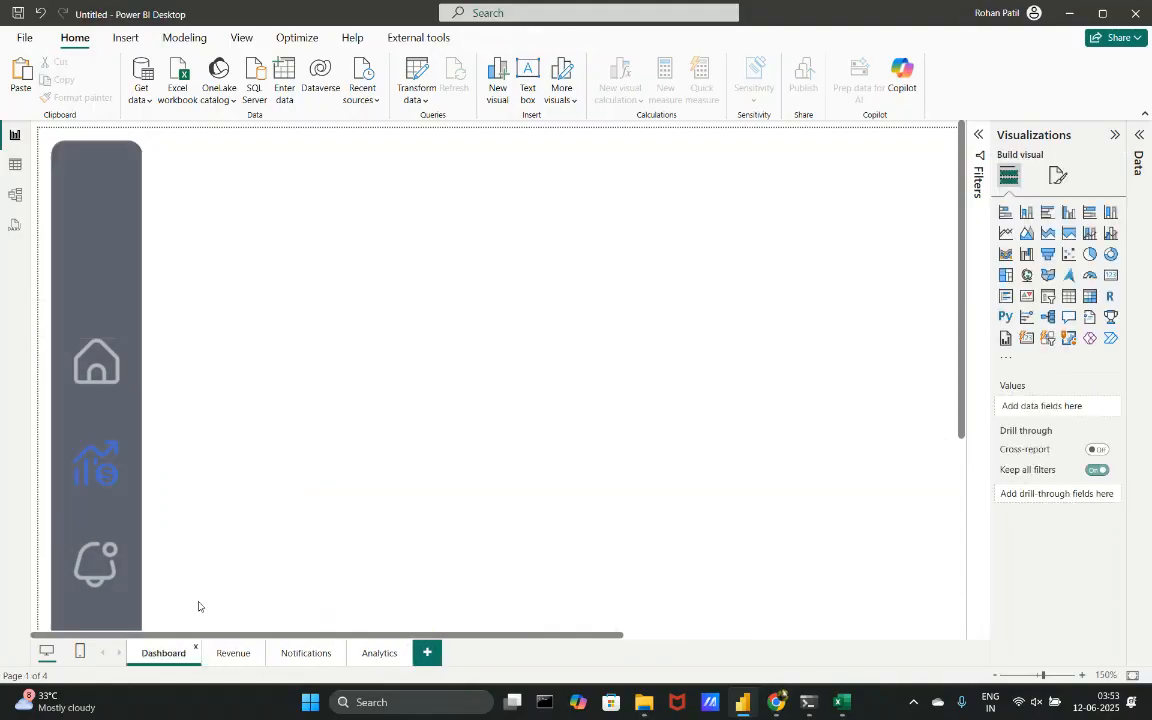
{"action": "scroll", "coordinate": [152, 368], "scroll_direction": "down", "scroll_amount": 1}
{"action": "left_click", "coordinate": [118, 347]}
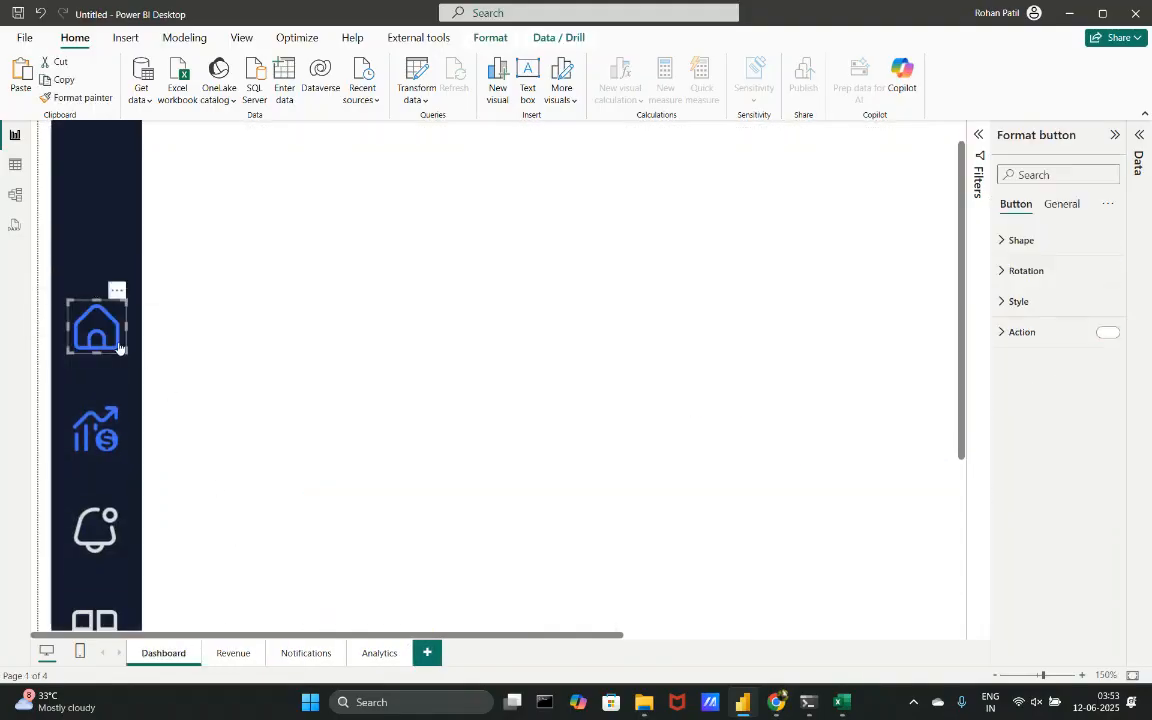
{"action": "left_click", "coordinate": [1031, 303]}
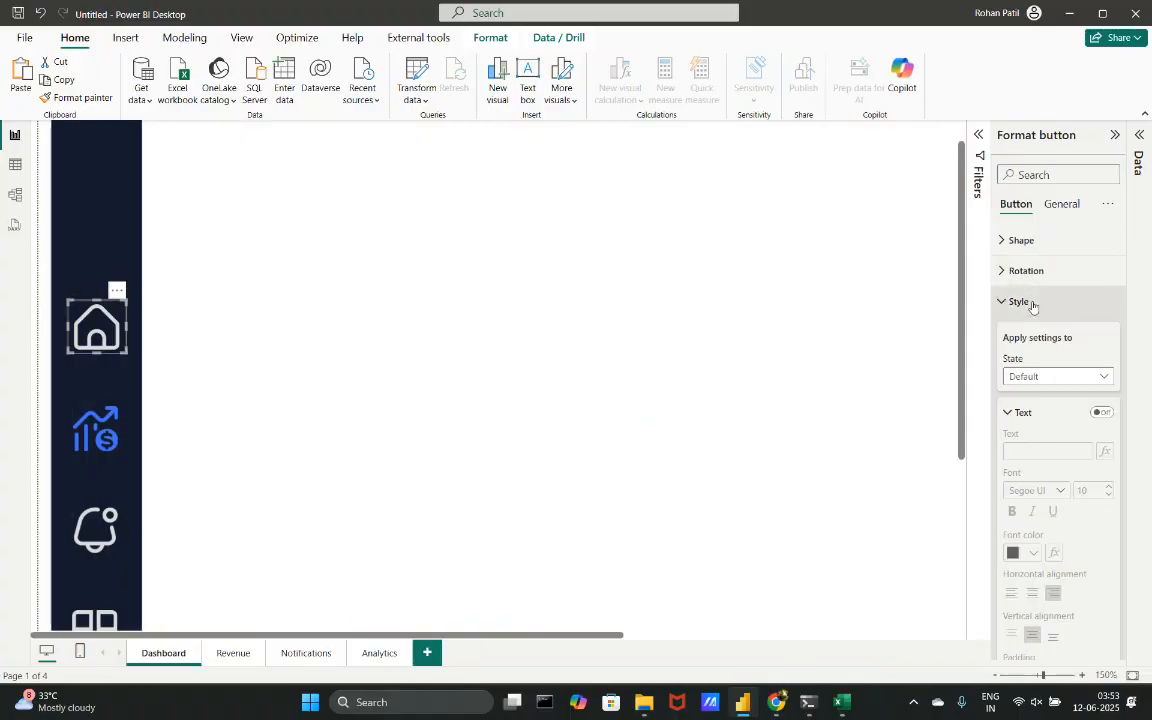
{"action": "left_click", "coordinate": [1019, 412]}
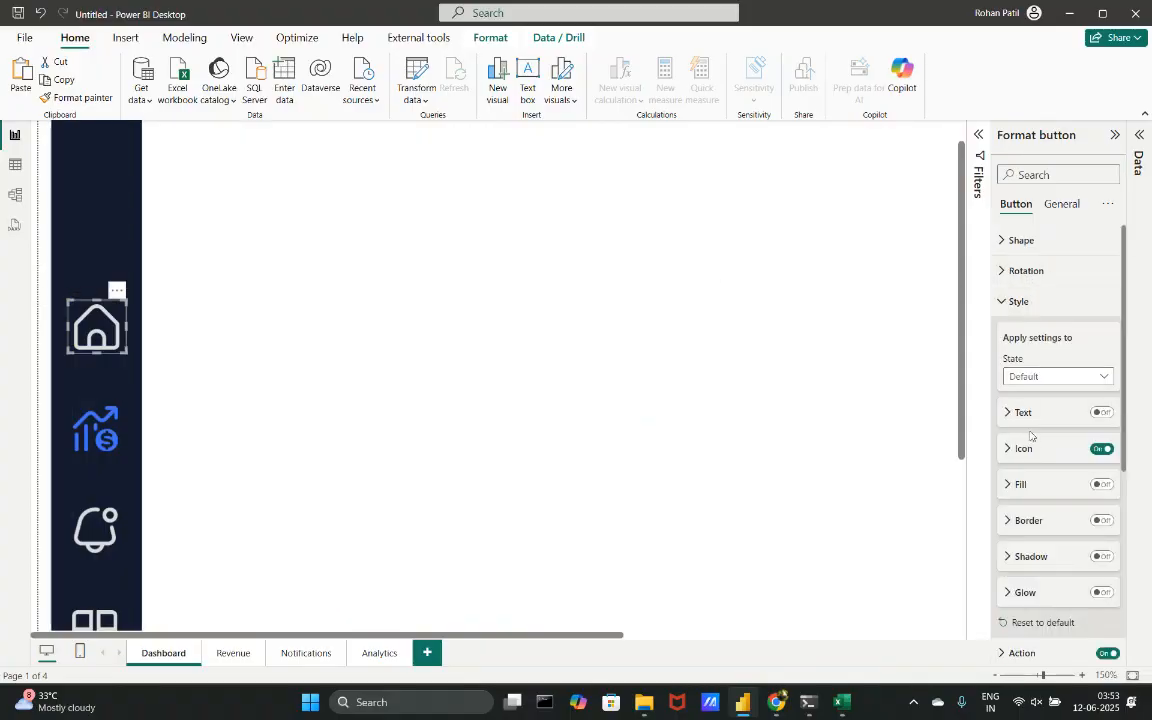
{"action": "left_click", "coordinate": [1022, 448]}
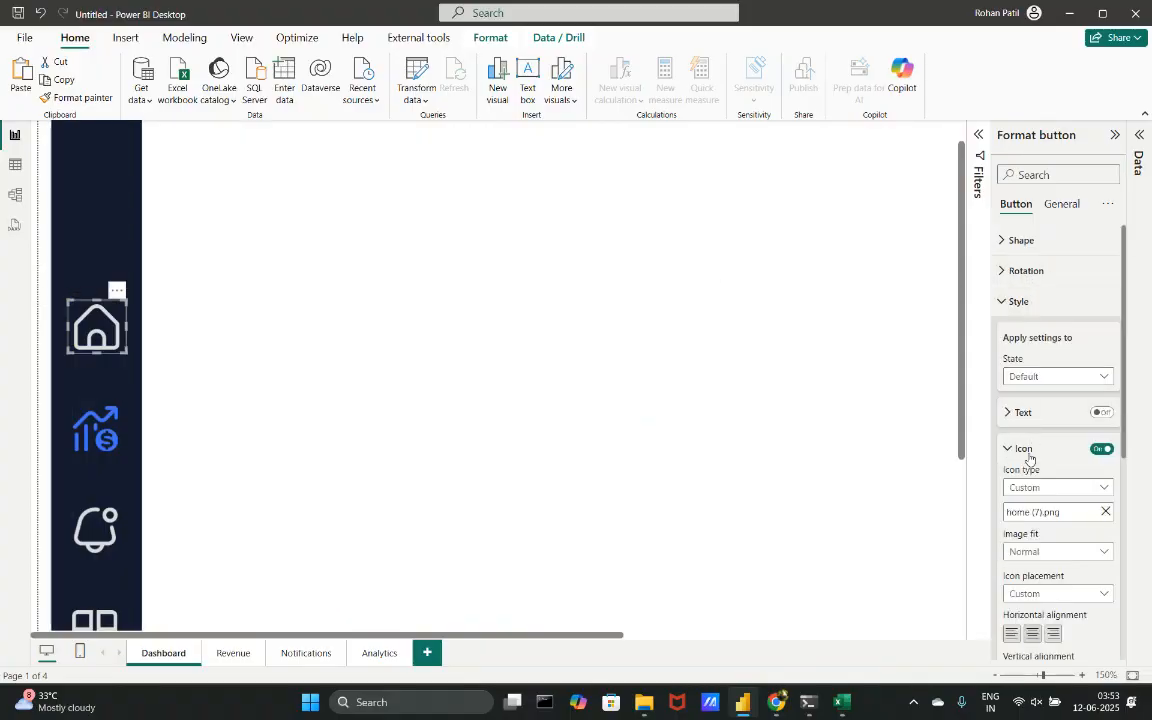
{"action": "left_click", "coordinate": [1105, 513]}
{"action": "left_click", "coordinate": [1105, 512]}
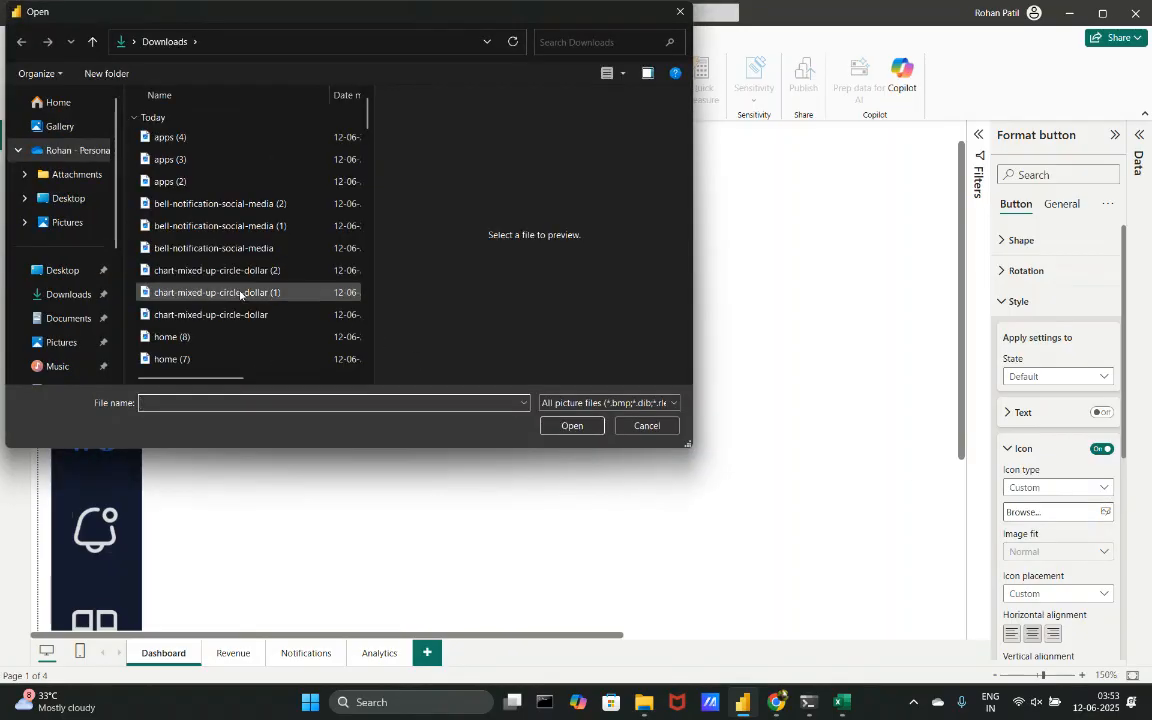
{"action": "left_click", "coordinate": [210, 336]}
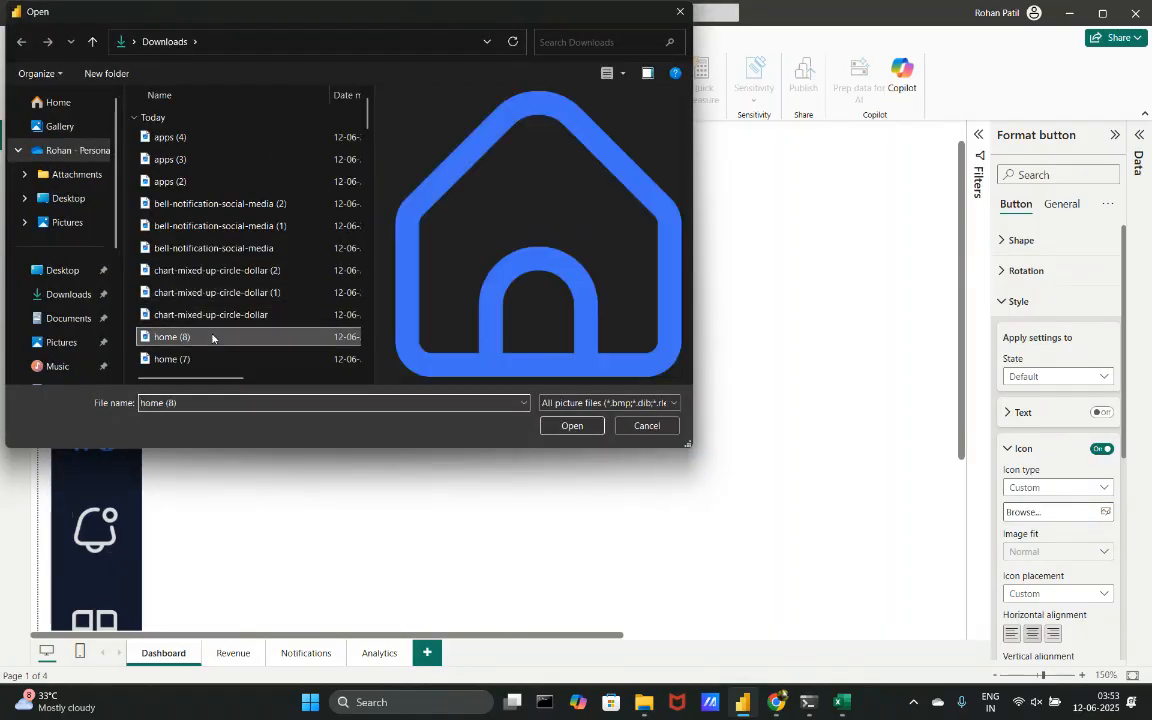
{"action": "left_click", "coordinate": [570, 426]}
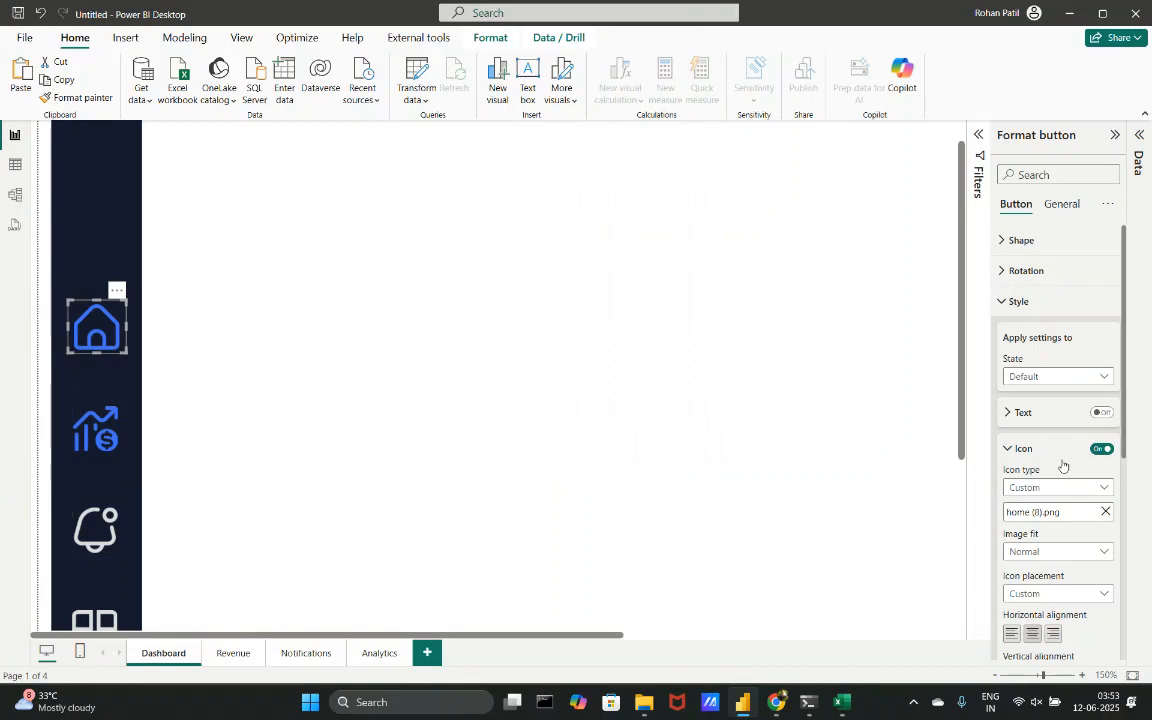
- Replace the home button's On hover icon with the home (7) image
{"action": "left_click", "coordinate": [1072, 379]}
{"action": "left_click", "coordinate": [1040, 413]}
{"action": "left_click", "coordinate": [1107, 513]}
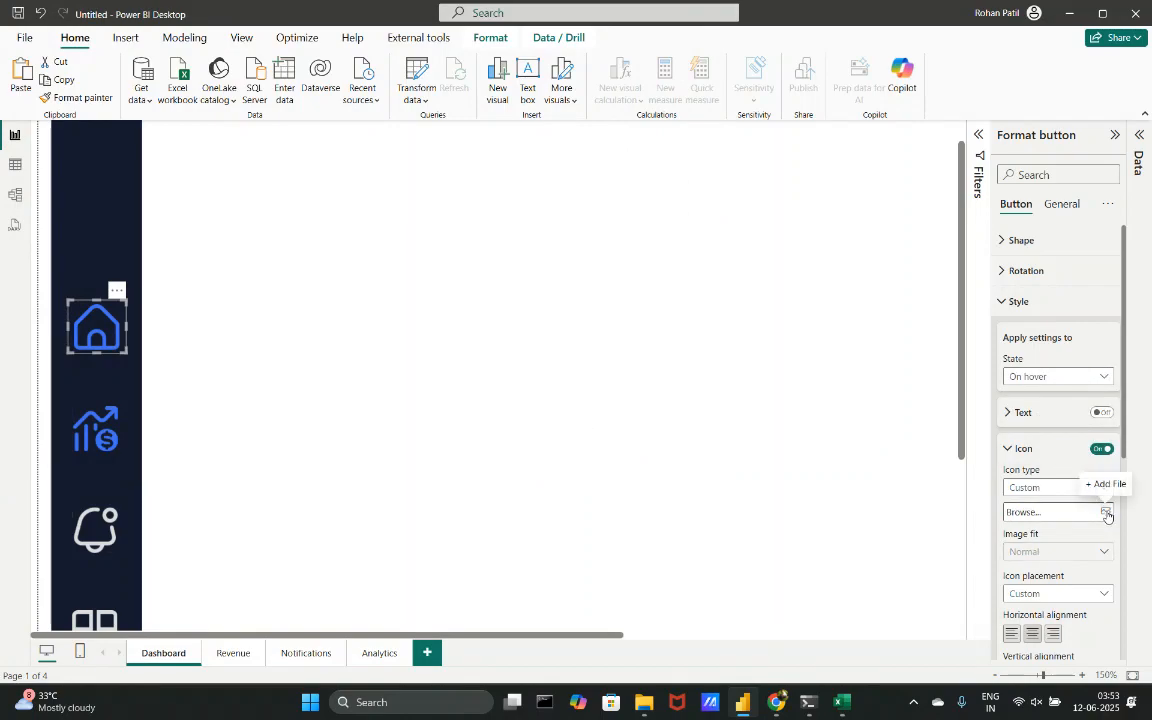
{"action": "left_click", "coordinate": [1105, 512]}
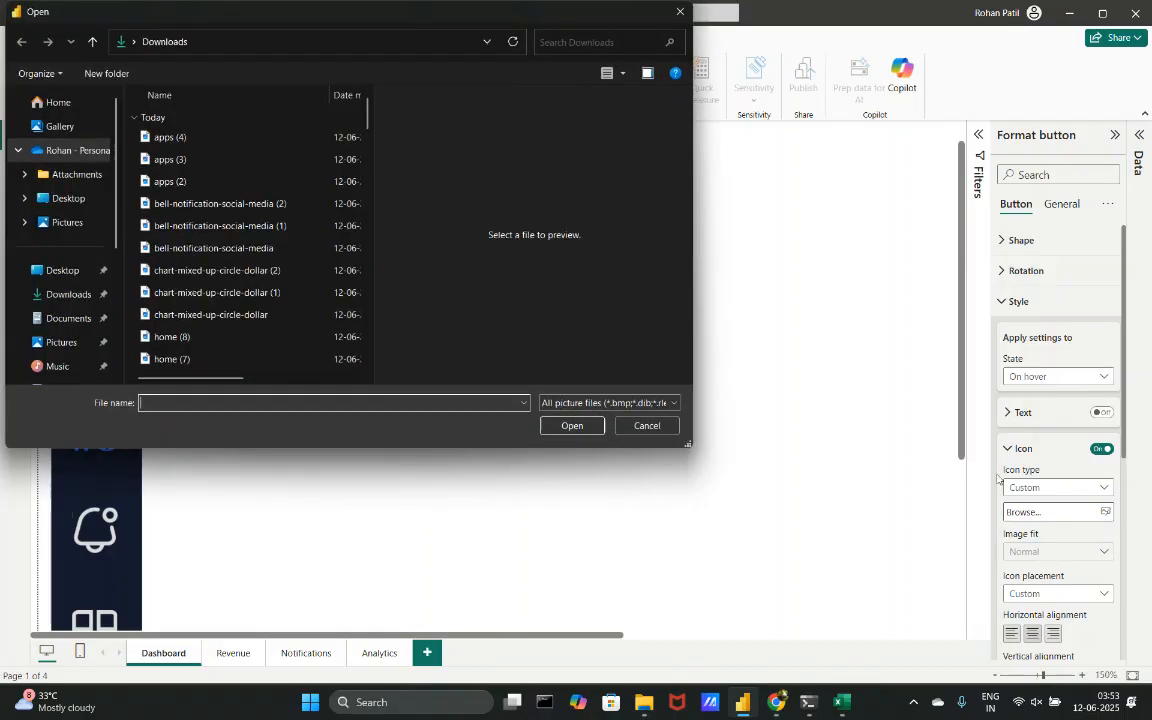
{"action": "left_click", "coordinate": [205, 358]}
{"action": "left_click", "coordinate": [556, 424]}
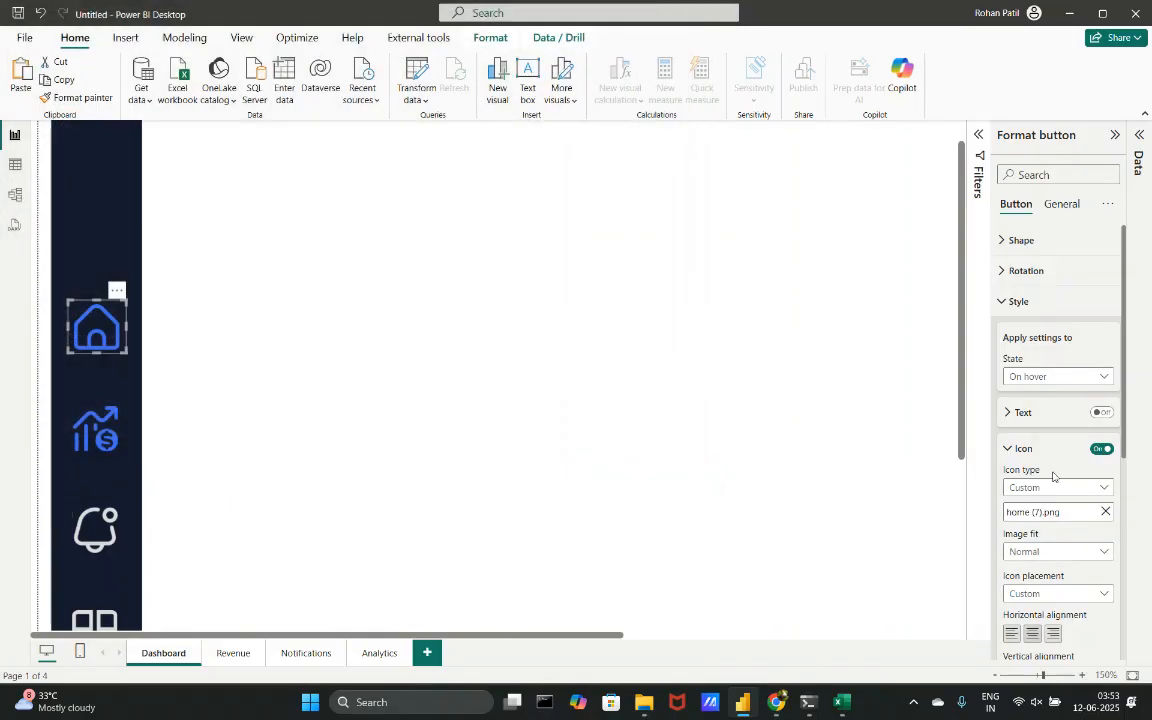
- Clear the home button's On press icon and load the white home (6) image for that state
{"action": "left_click", "coordinate": [1080, 379]}
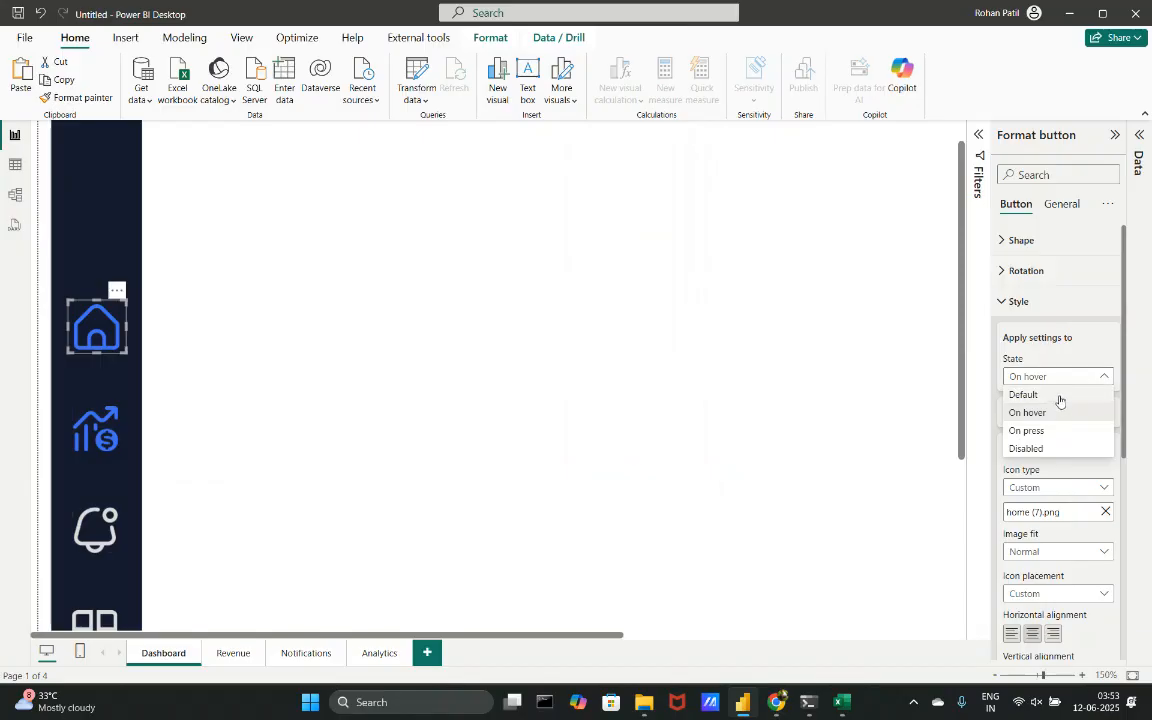
{"action": "left_click", "coordinate": [1048, 432]}
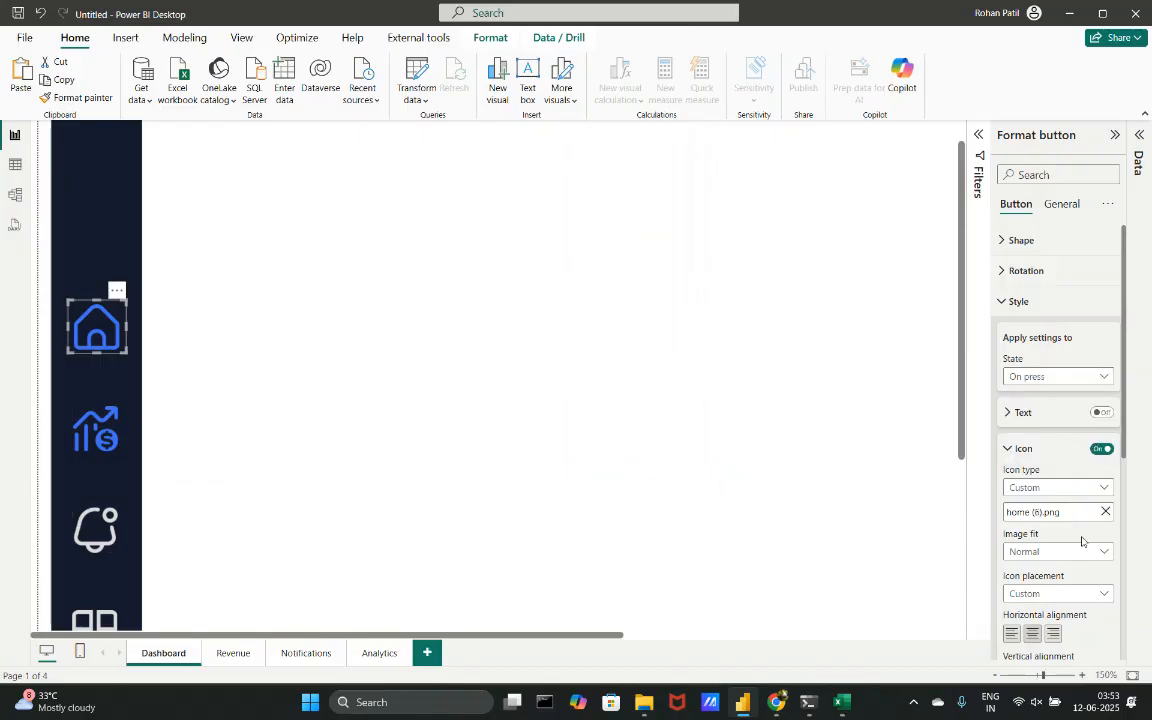
{"action": "left_click", "coordinate": [1106, 512]}
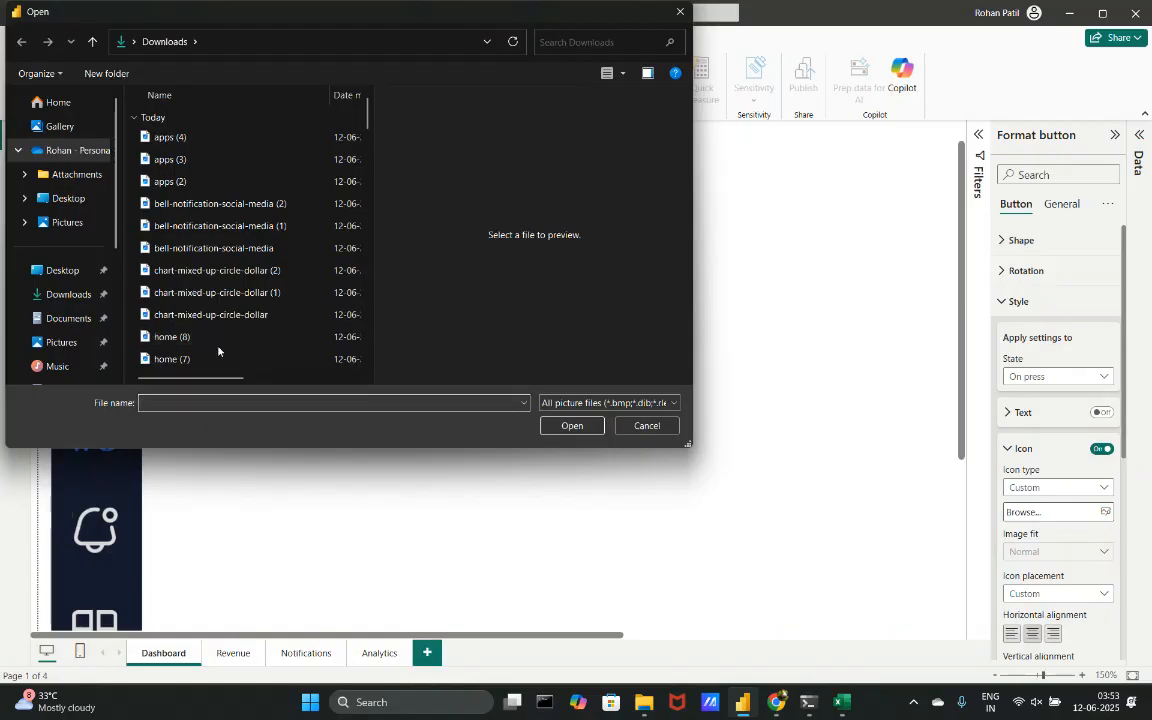
{"action": "scroll", "coordinate": [227, 324], "scroll_direction": "down", "scroll_amount": 1}
{"action": "left_click", "coordinate": [227, 322]}
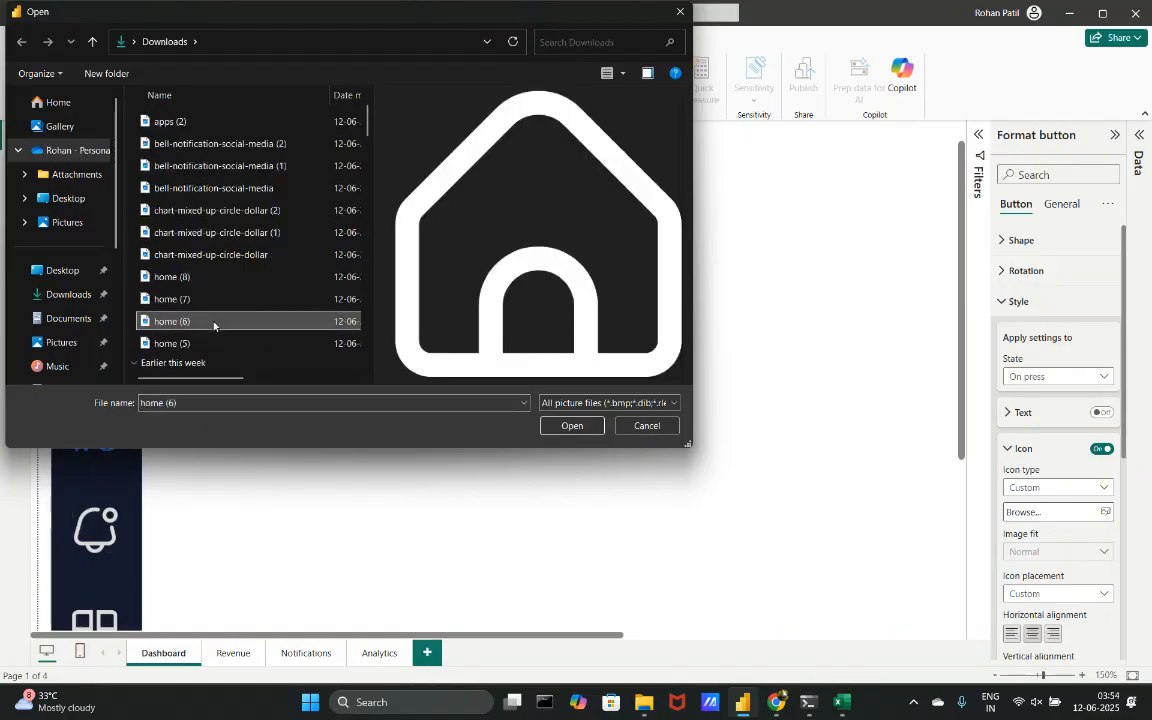
{"action": "left_click", "coordinate": [570, 428]}
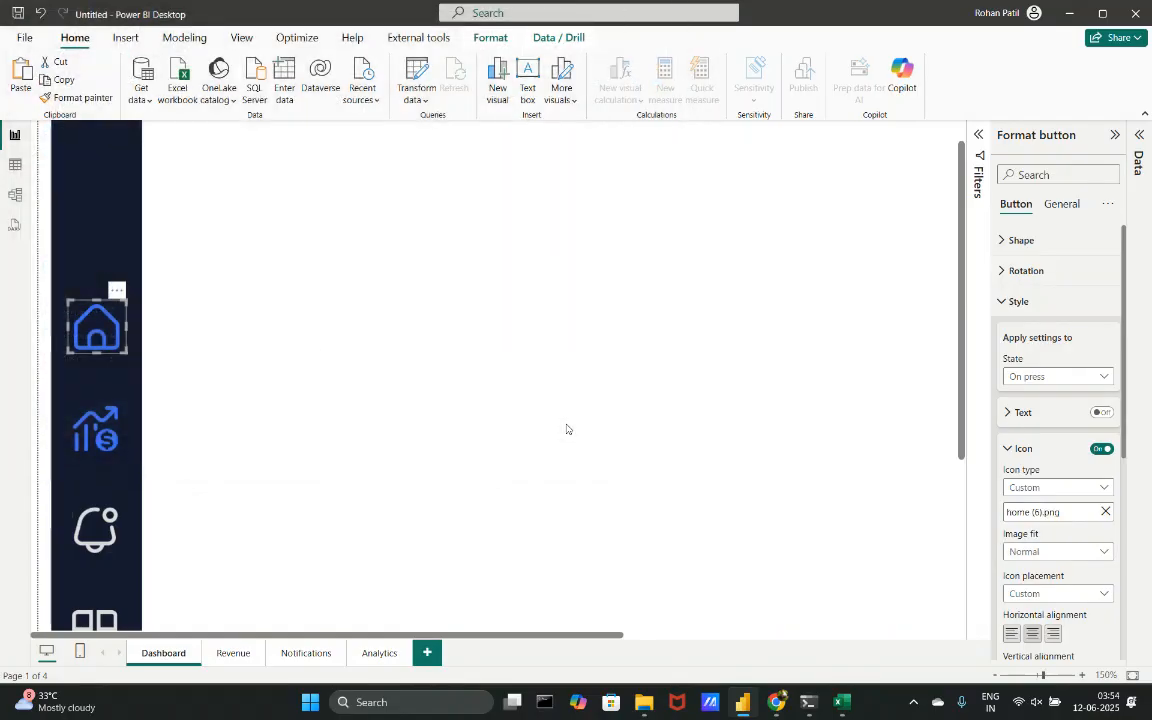
{"action": "left_click", "coordinate": [300, 345]}
- Replace the default-state icon of the Dashboard page's revenue button with the white chart-mixed-up-circle-dollar (1) image from Downloads
{"action": "left_click", "coordinate": [96, 425]}
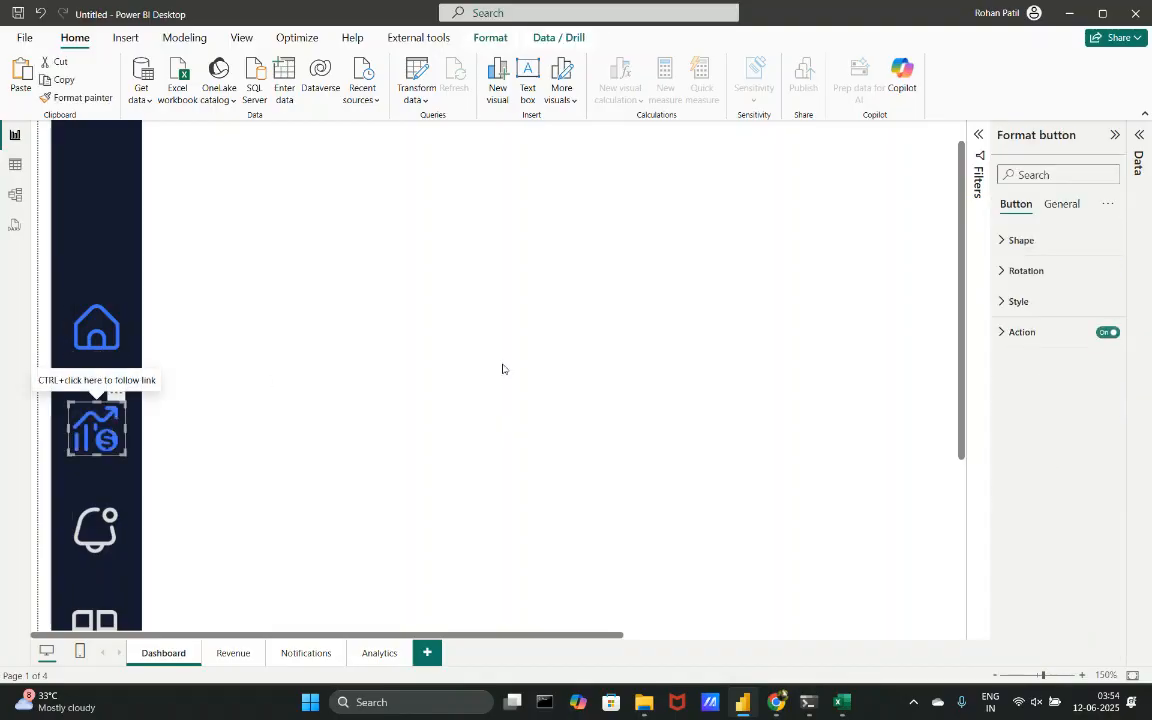
{"action": "left_click", "coordinate": [1059, 300]}
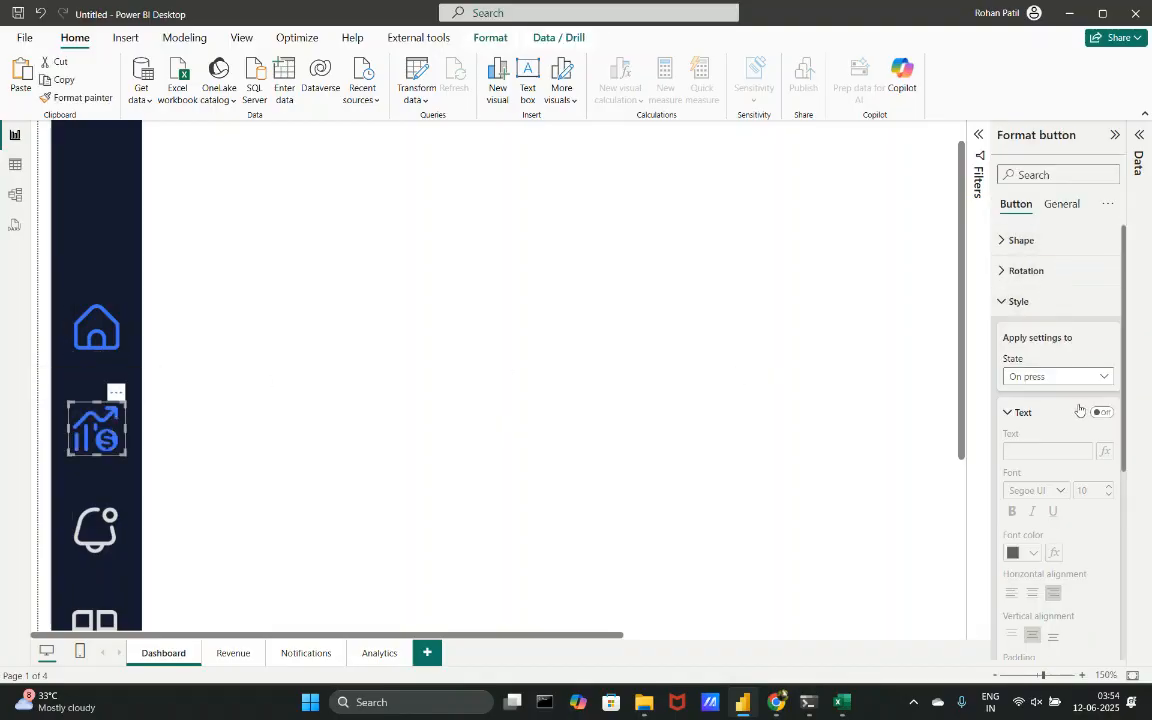
{"action": "left_click", "coordinate": [1021, 413]}
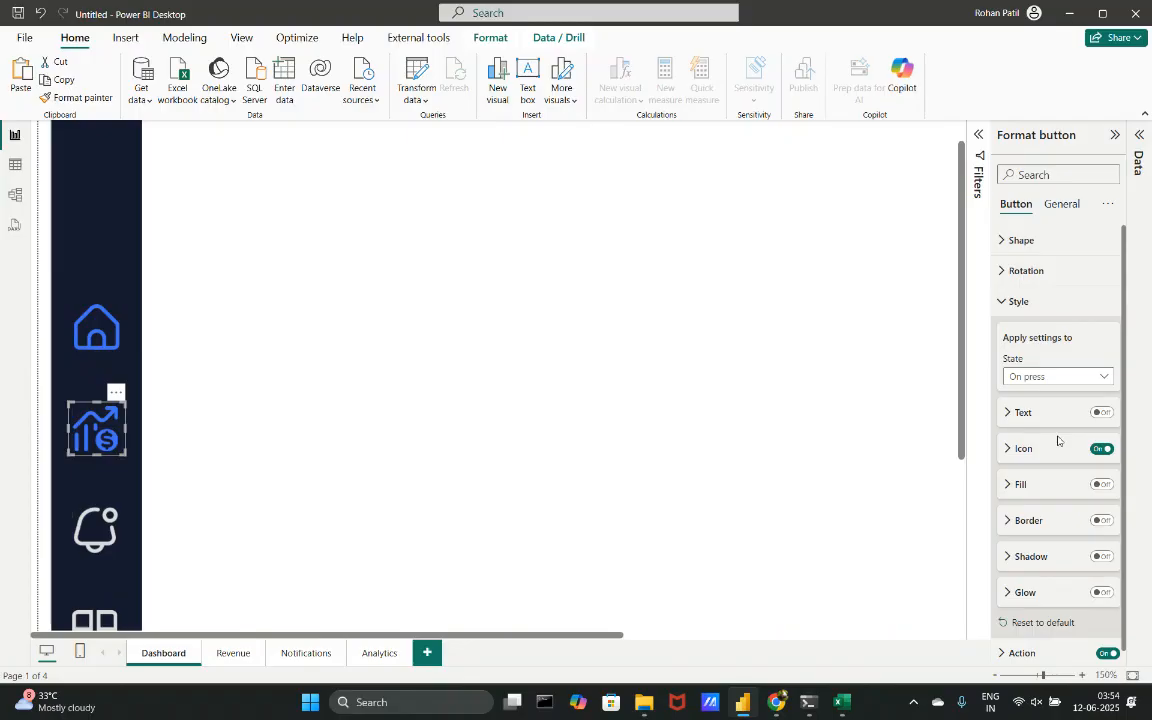
{"action": "left_click", "coordinate": [1042, 378]}
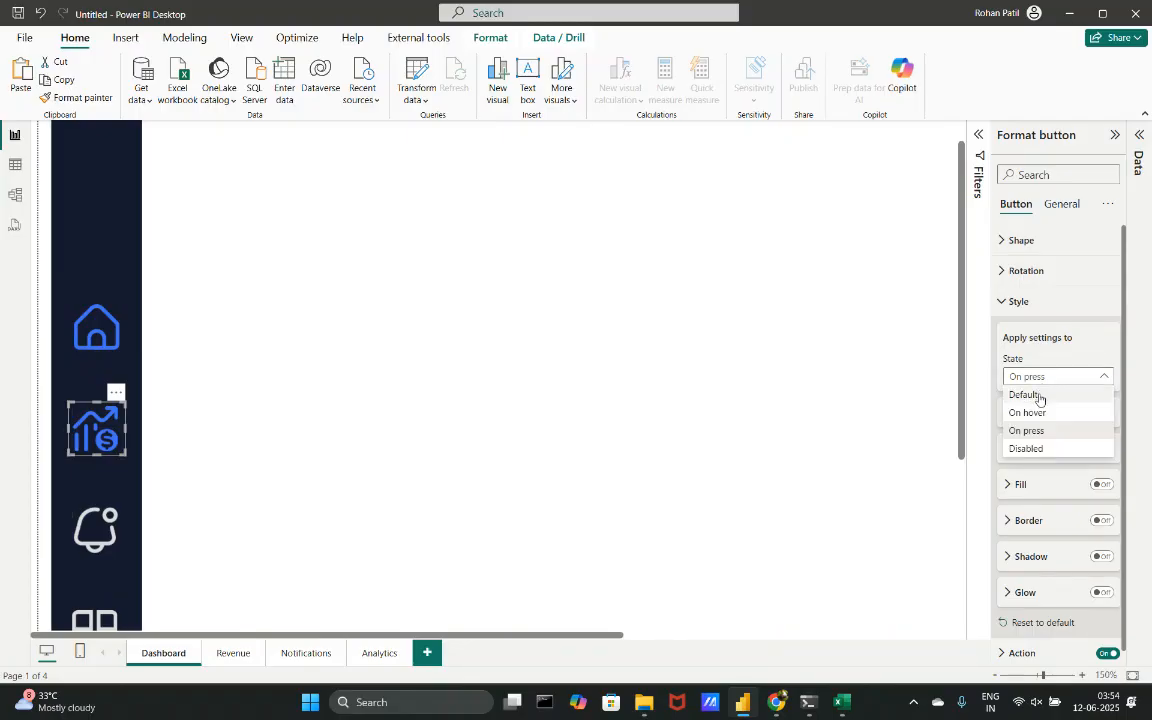
{"action": "left_click", "coordinate": [1038, 396]}
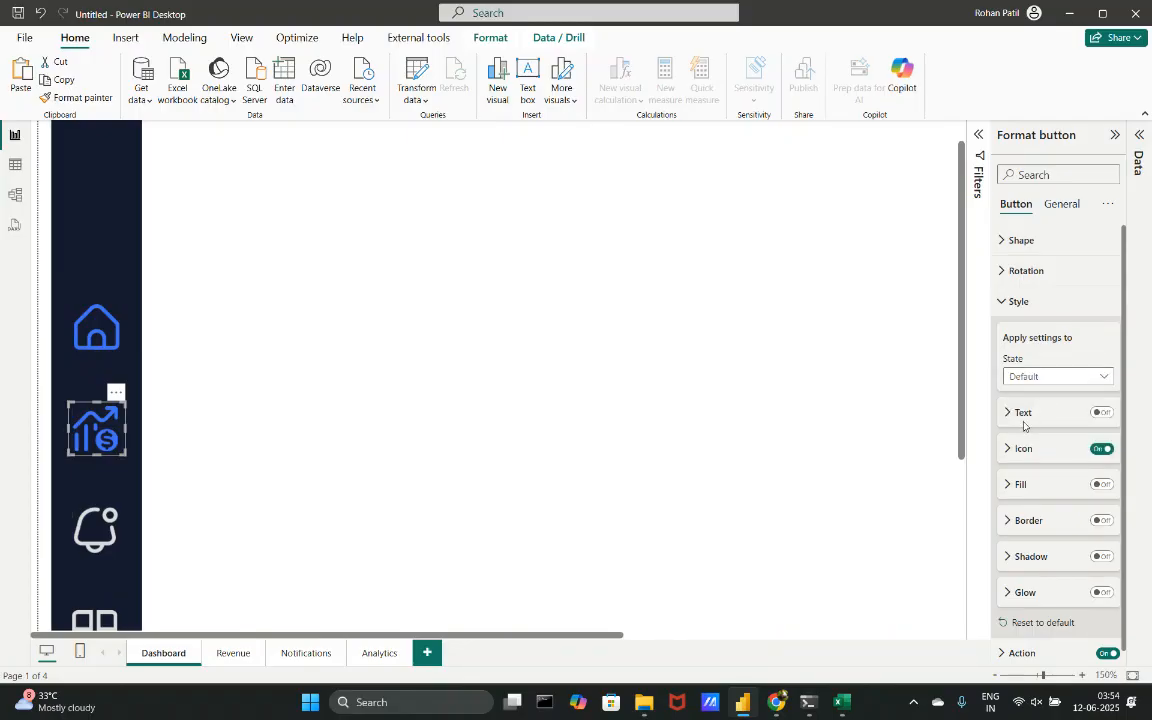
{"action": "scroll", "coordinate": [590, 505], "scroll_direction": "down", "scroll_amount": 2}
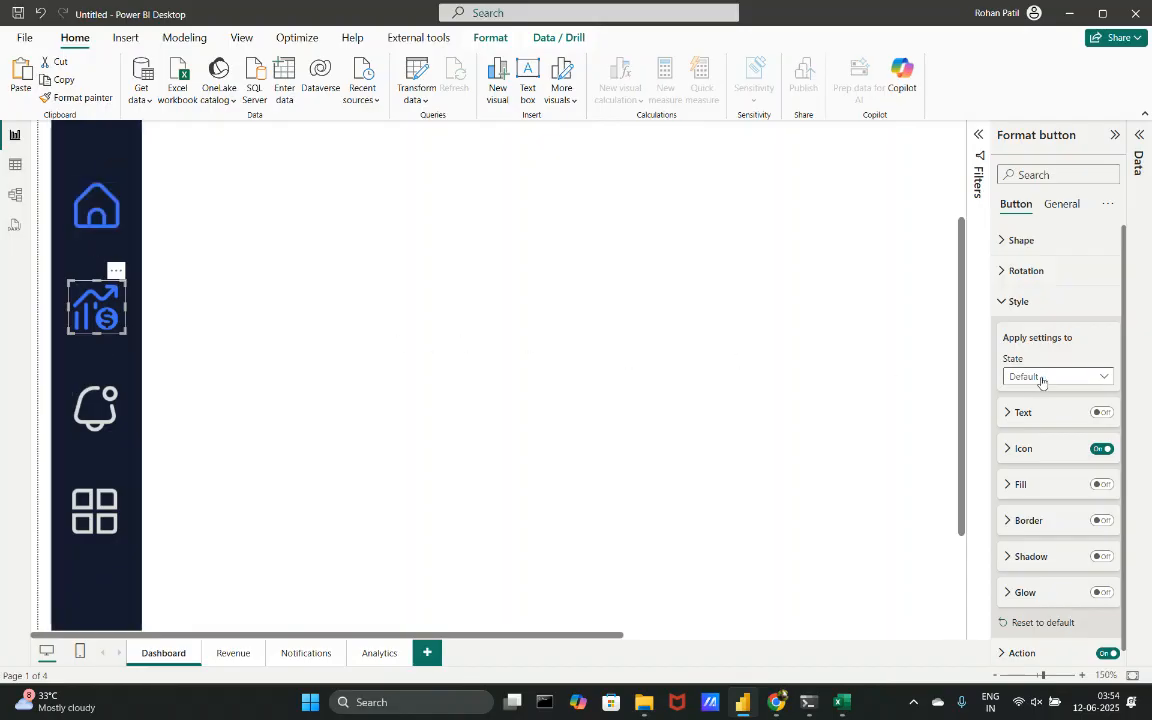
{"action": "left_click", "coordinate": [1025, 448]}
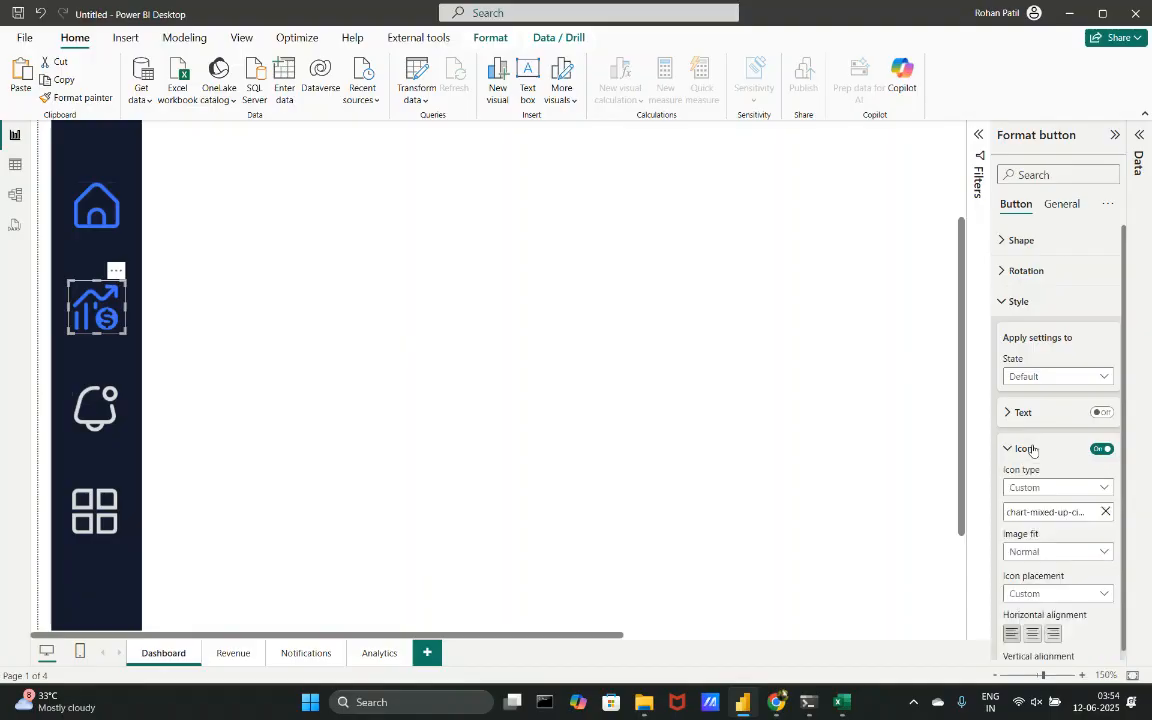
{"action": "scroll", "coordinate": [1127, 447], "scroll_direction": "down", "scroll_amount": 1}
{"action": "left_click", "coordinate": [1105, 455]}
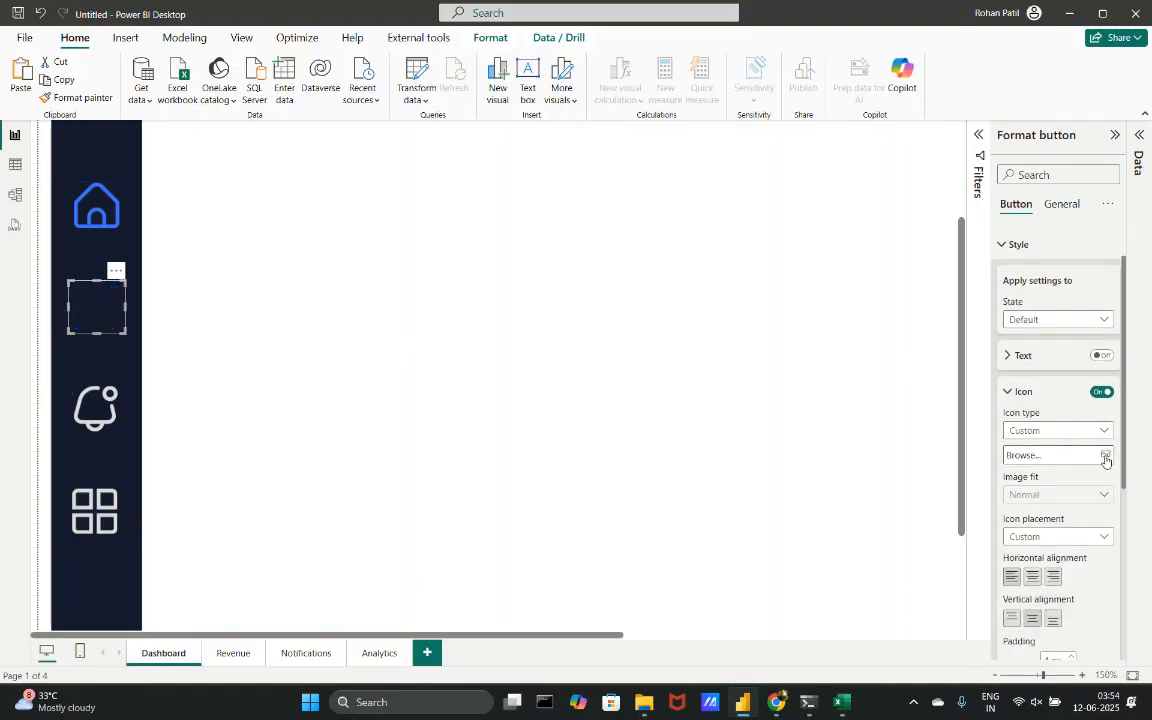
{"action": "left_click", "coordinate": [1106, 456]}
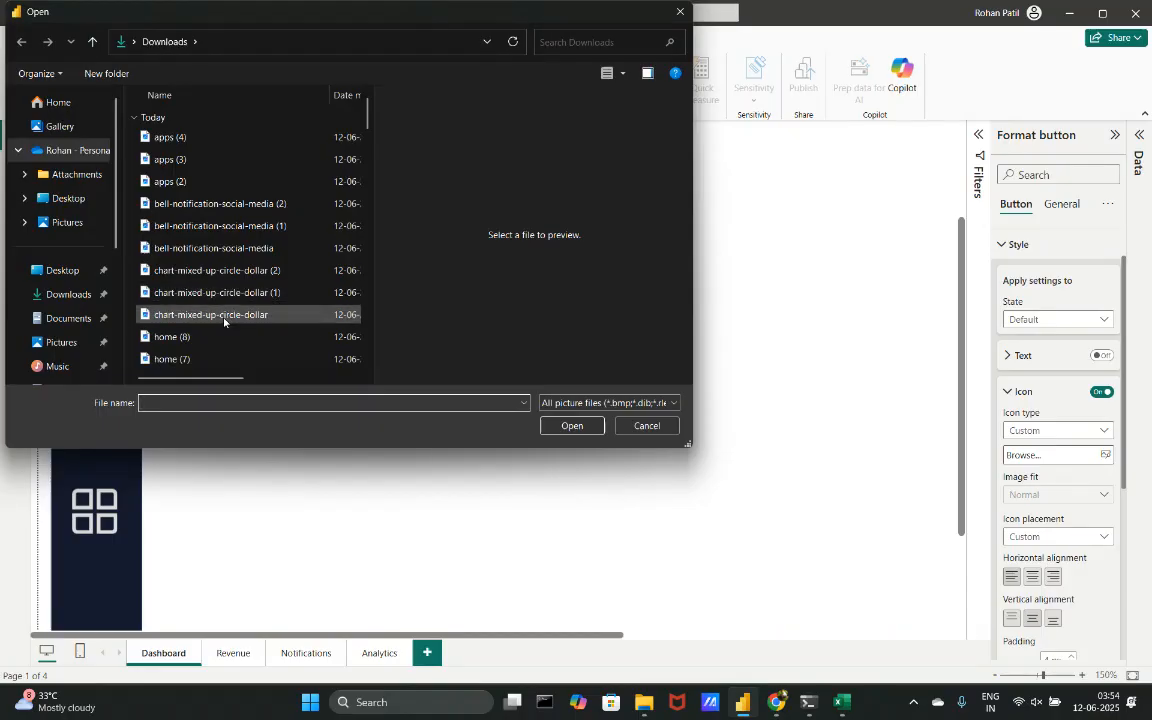
{"action": "left_click", "coordinate": [232, 292]}
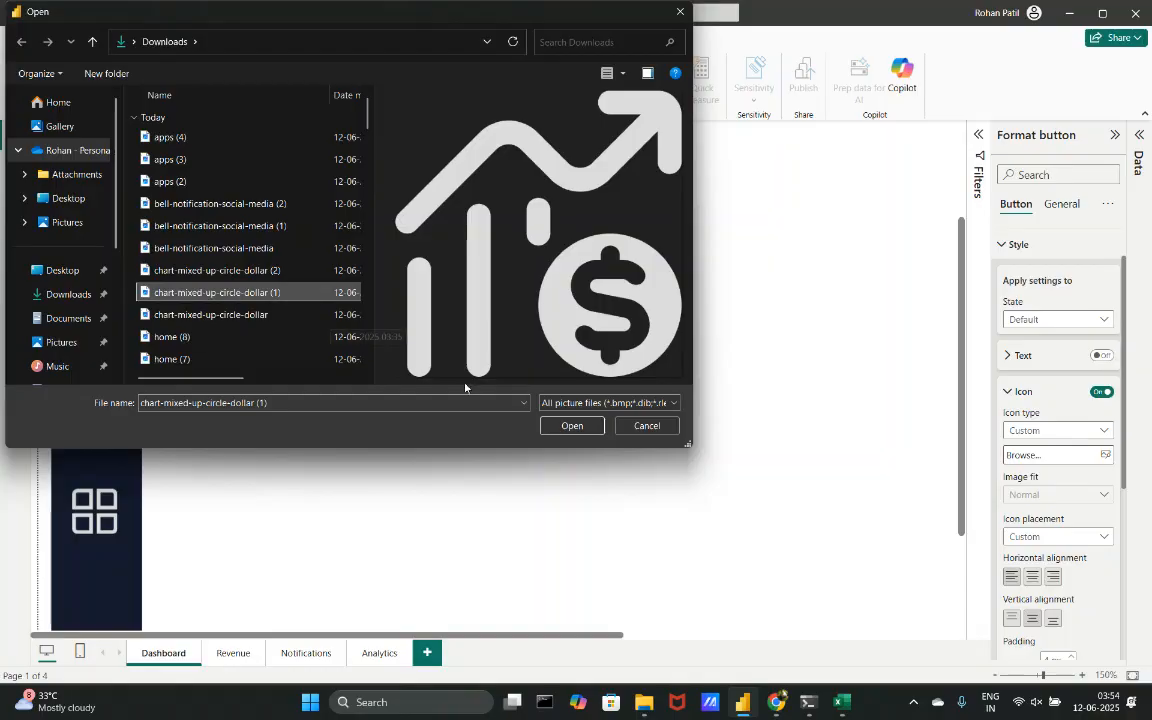
{"action": "left_click", "coordinate": [566, 426]}
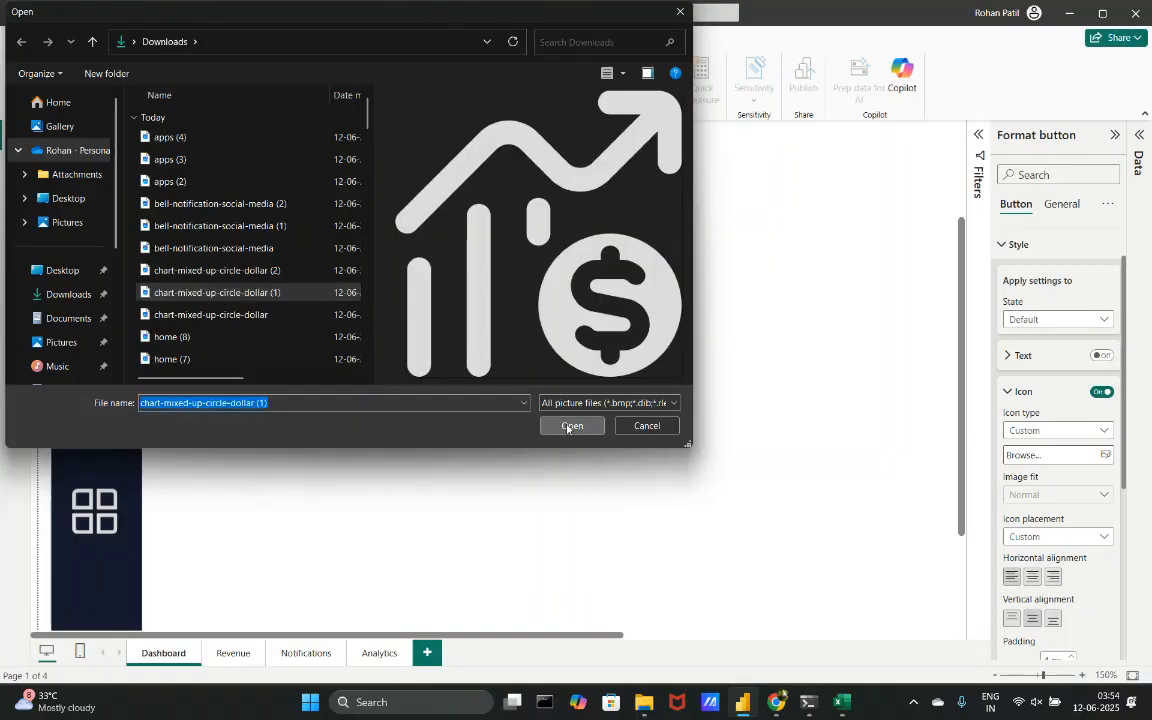
- Replace the revenue button's On hover icon with the chart-mixed-up-circle-dollar (2) image from Downloads
{"action": "left_click", "coordinate": [1074, 322]}
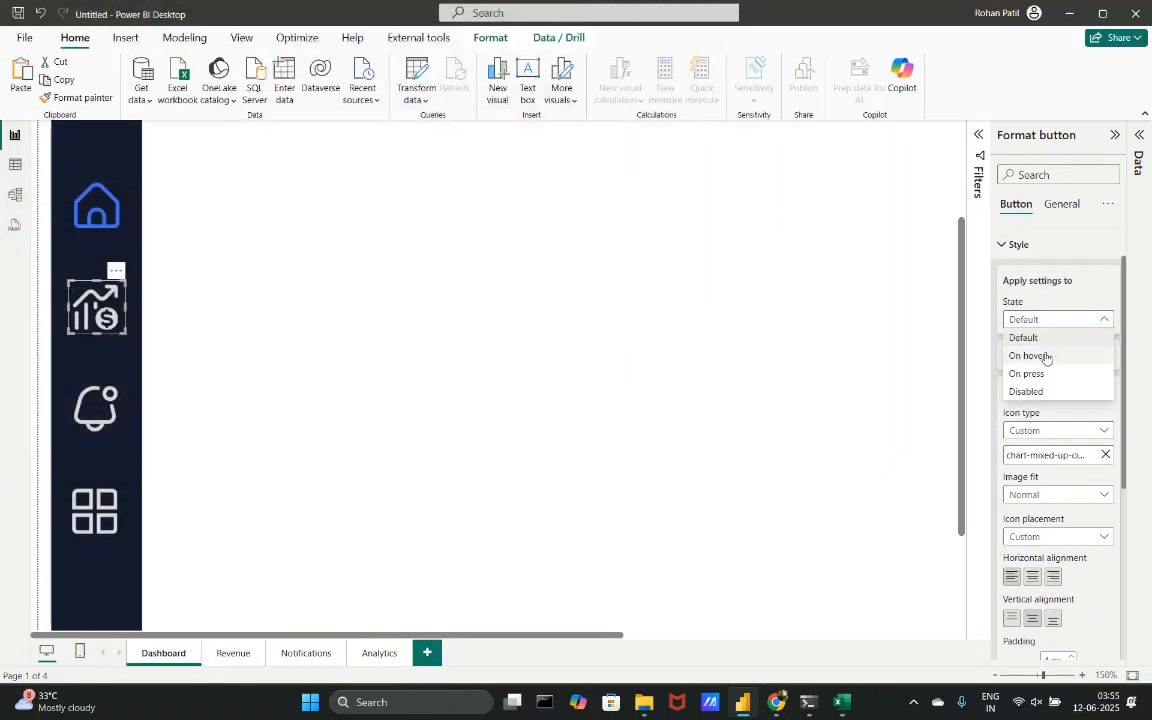
{"action": "left_click", "coordinate": [1046, 357]}
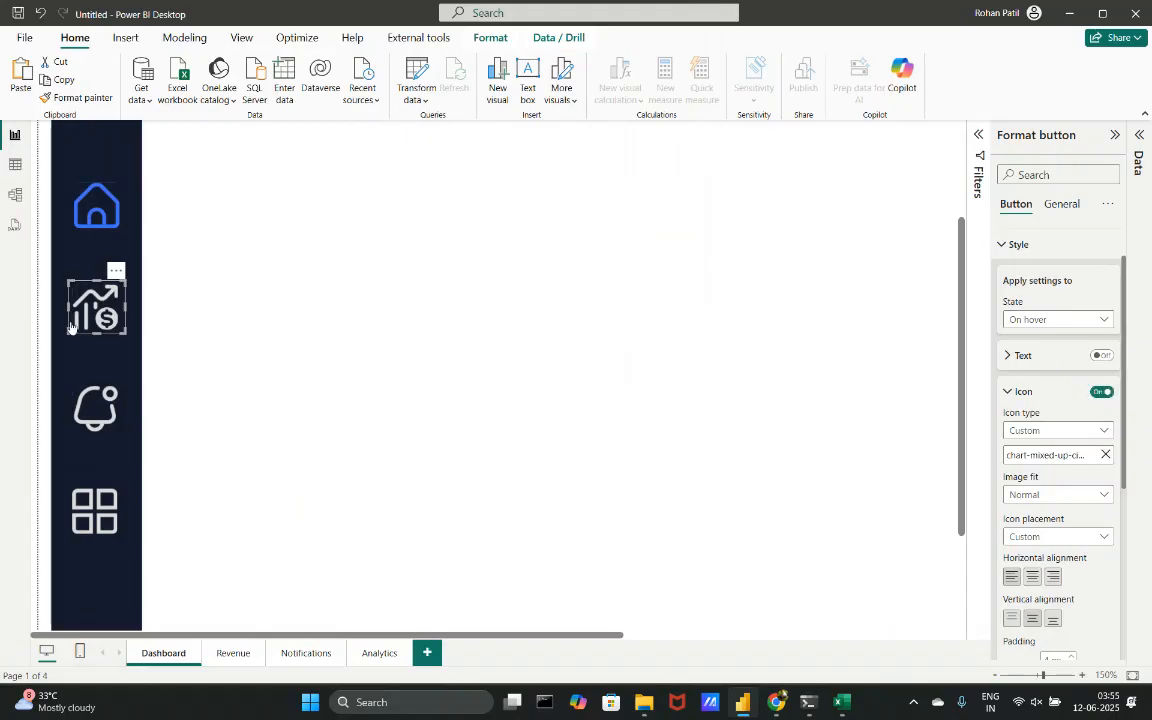
{"action": "left_click", "coordinate": [1106, 455]}
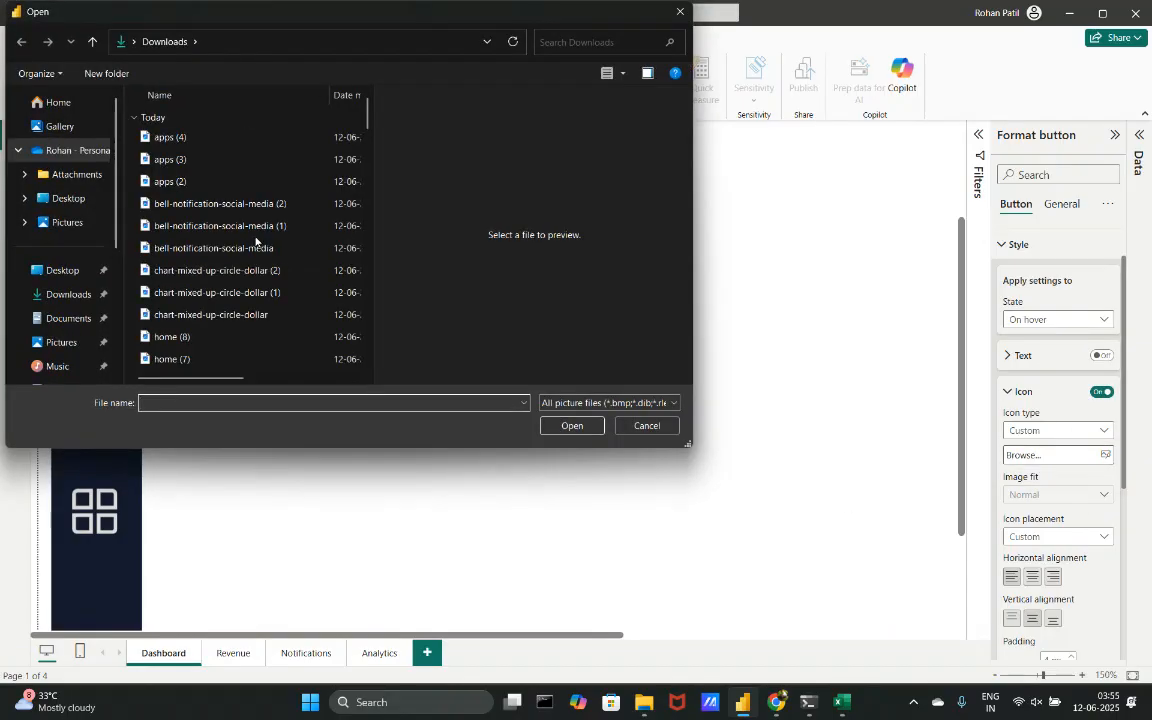
{"action": "left_click", "coordinate": [274, 206]}
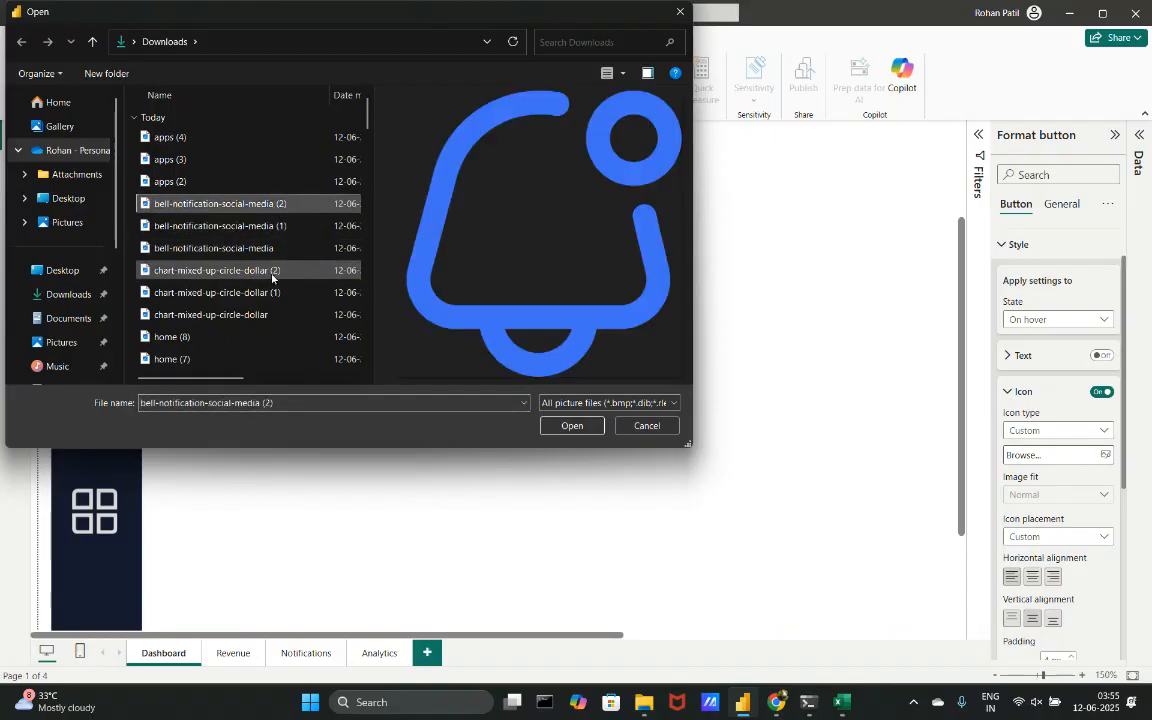
{"action": "left_click", "coordinate": [250, 269]}
{"action": "left_click", "coordinate": [571, 425]}
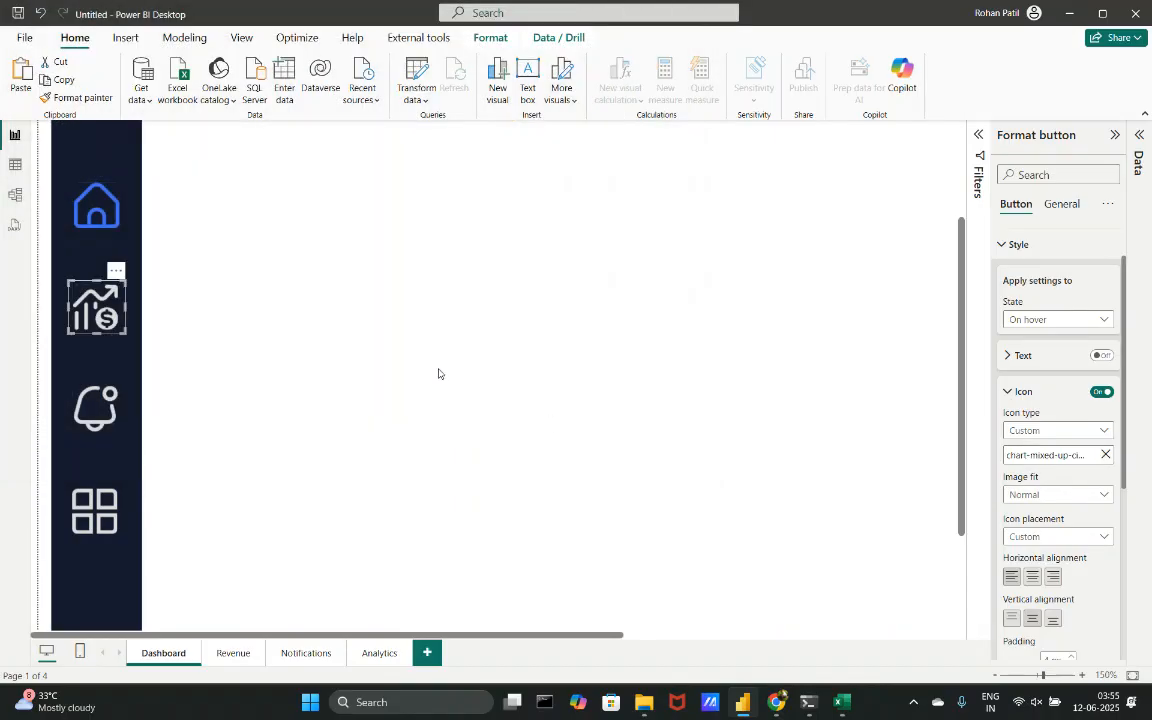
{"action": "left_click", "coordinate": [381, 343]}
{"action": "left_click", "coordinate": [110, 305]}
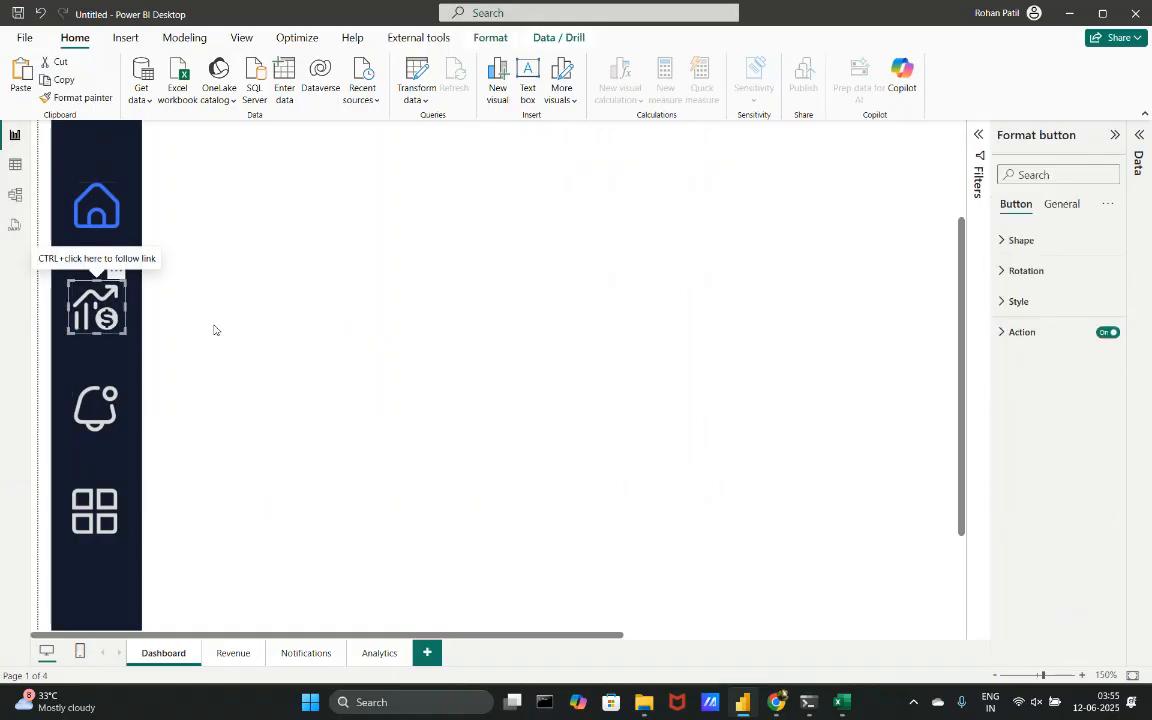
{"action": "left_click", "coordinate": [215, 329]}
{"action": "scroll", "coordinate": [213, 329], "scroll_direction": "down", "scroll_amount": 8}
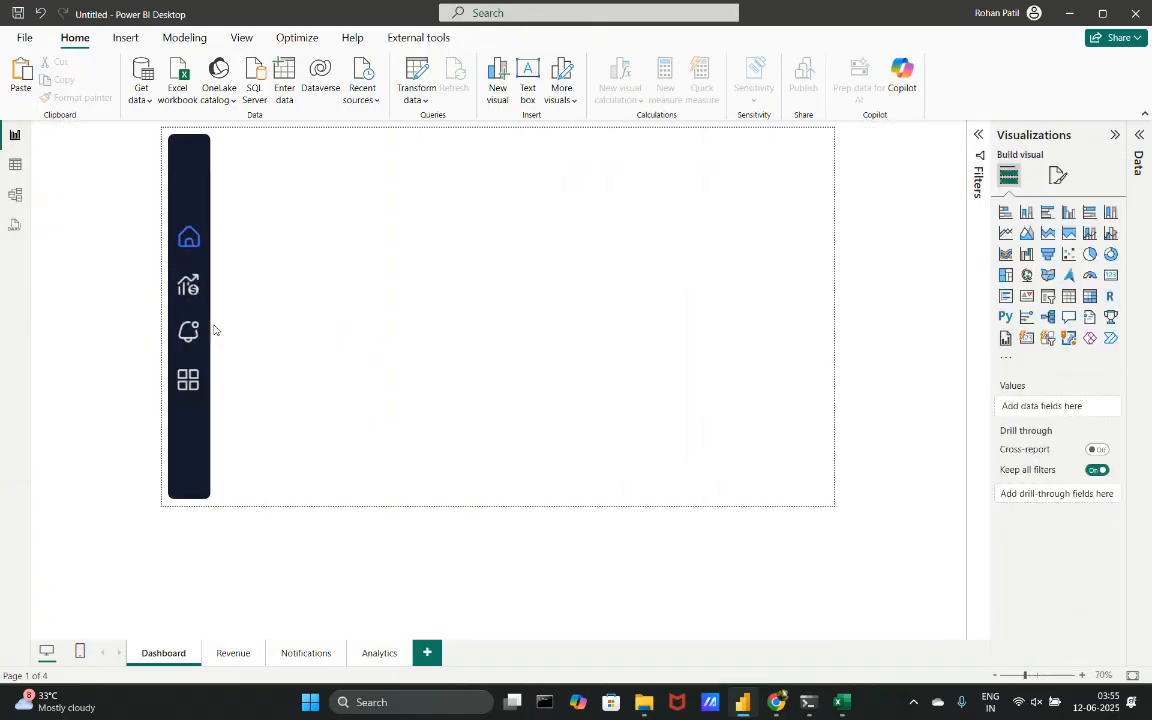
- Replace the Notifications page's blue revenue button with a copy of the white revenue button from the Dashboard page
{"action": "left_click", "coordinate": [232, 653]}
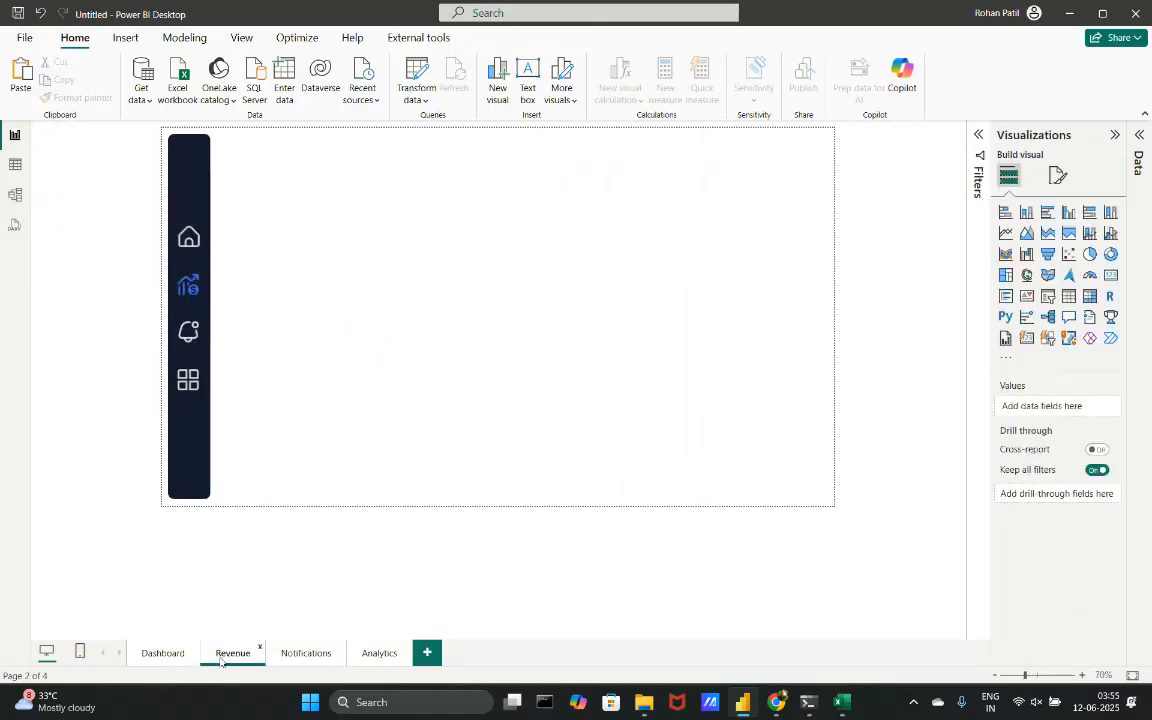
{"action": "left_click", "coordinate": [305, 655]}
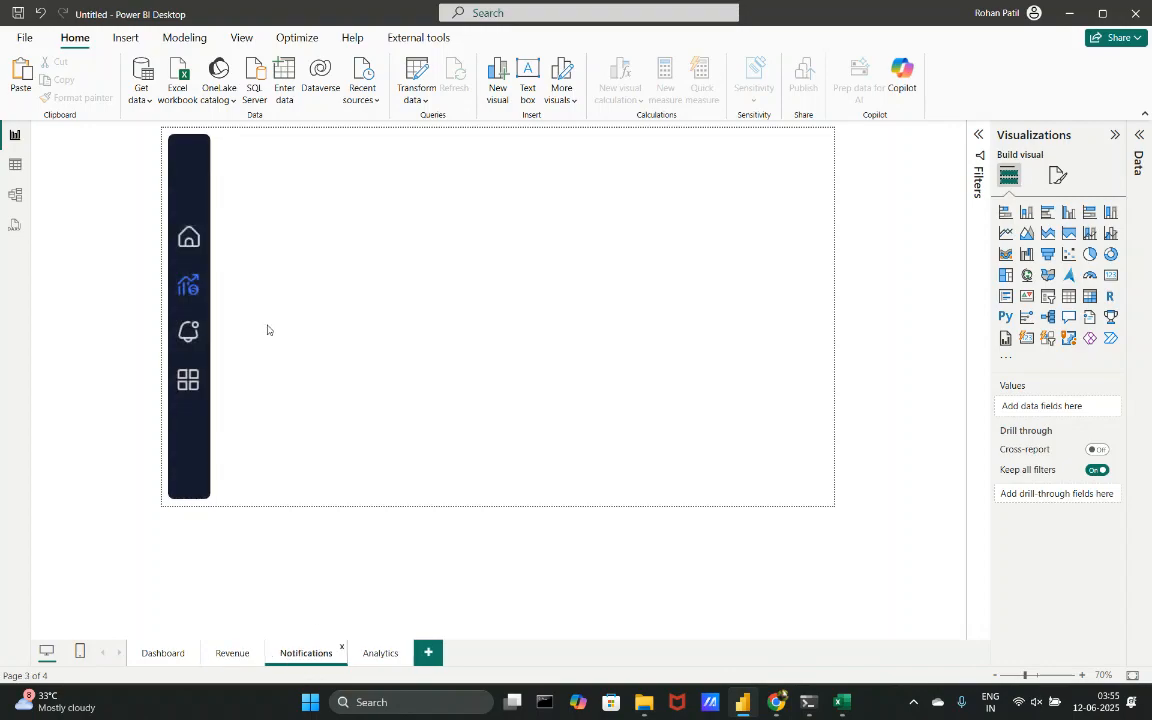
{"action": "scroll", "coordinate": [321, 309], "scroll_direction": "up", "scroll_amount": 10}
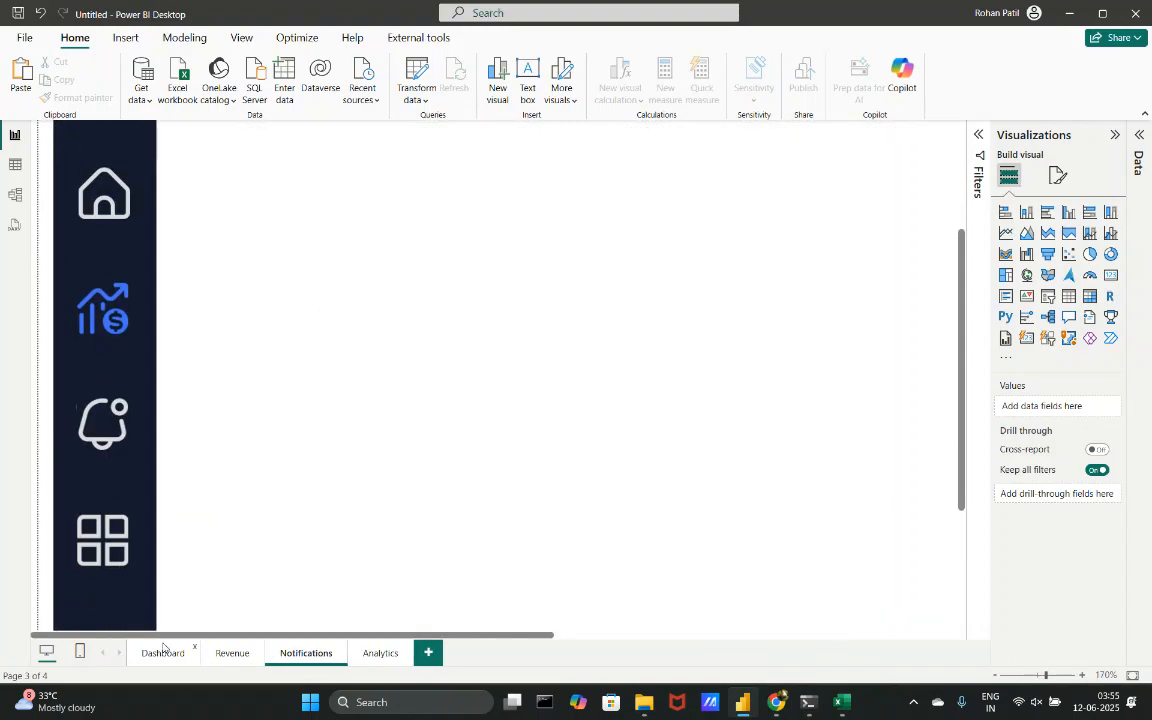
{"action": "left_click", "coordinate": [163, 652]}
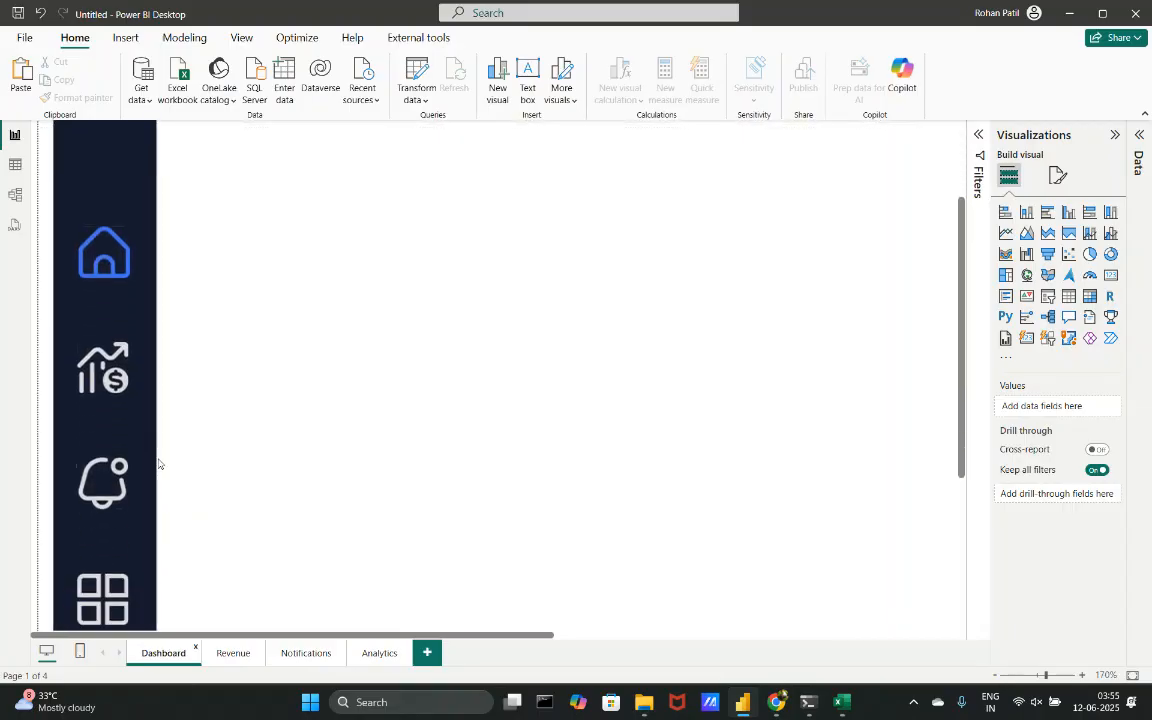
{"action": "left_click", "coordinate": [100, 355]}
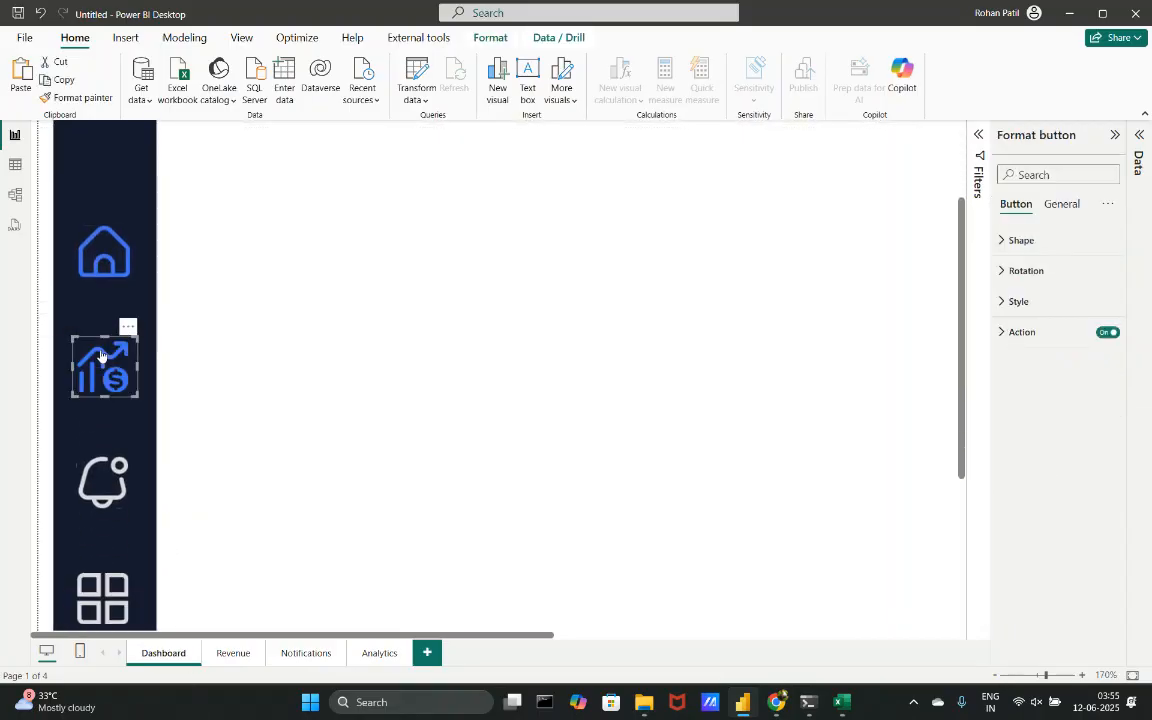
{"action": "left_click", "coordinate": [290, 652]}
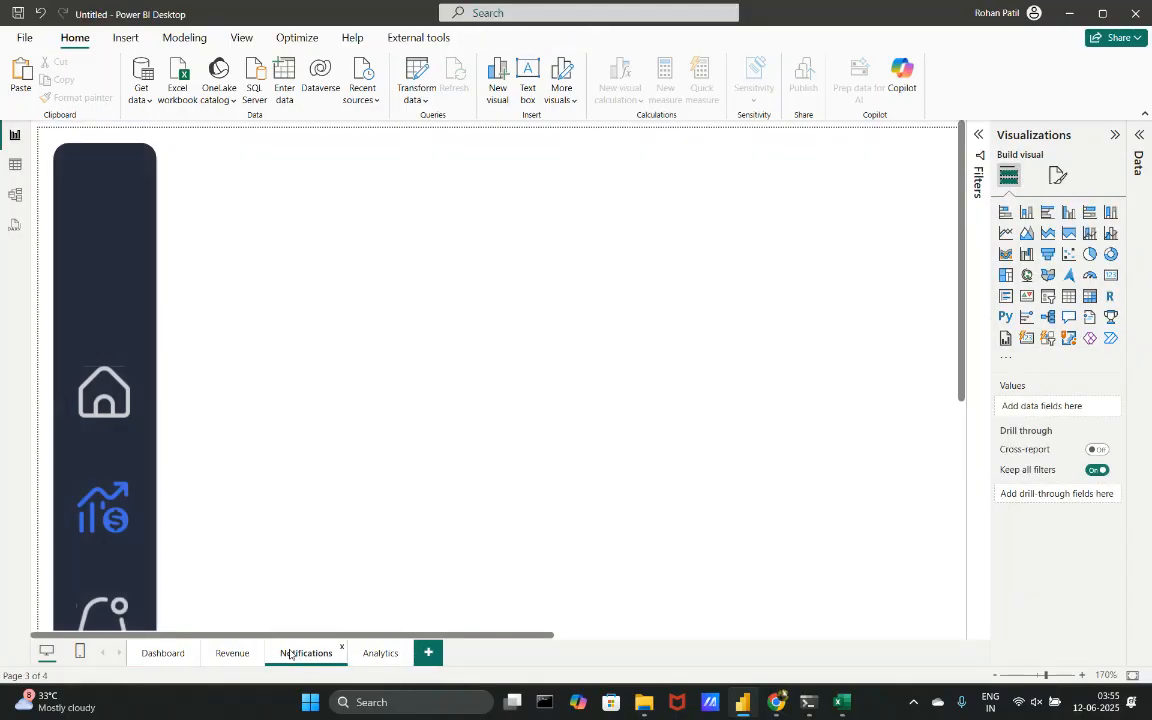
{"action": "left_click", "coordinate": [115, 498]}
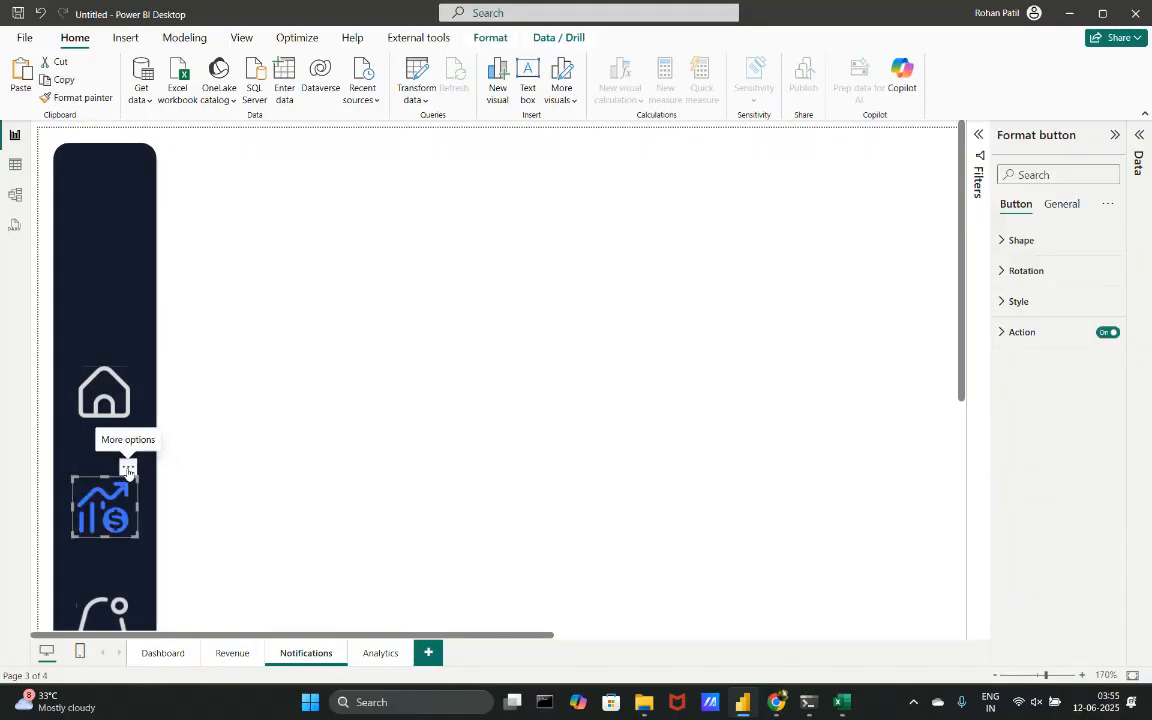
{"action": "left_click", "coordinate": [128, 467]}
{"action": "left_click", "coordinate": [170, 485]}
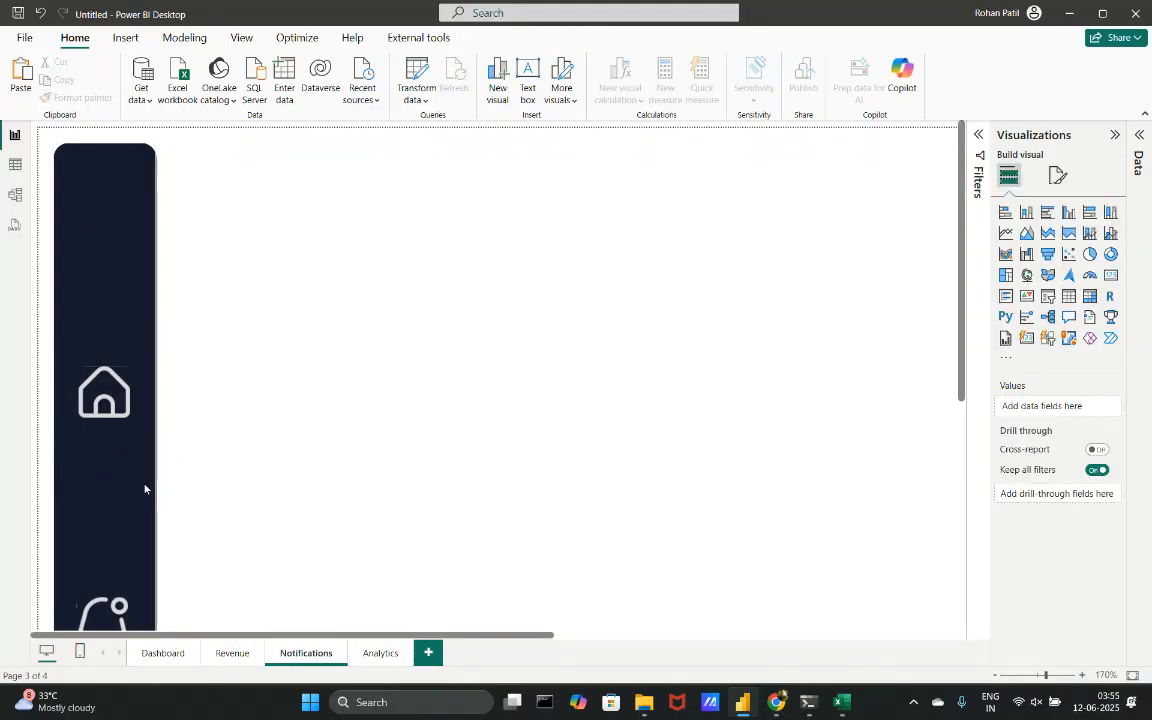
{"action": "key", "text": "ctrl+z"}
{"action": "left_click", "coordinate": [239, 527]}
{"action": "scroll", "coordinate": [238, 527], "scroll_direction": "down", "scroll_amount": 3}
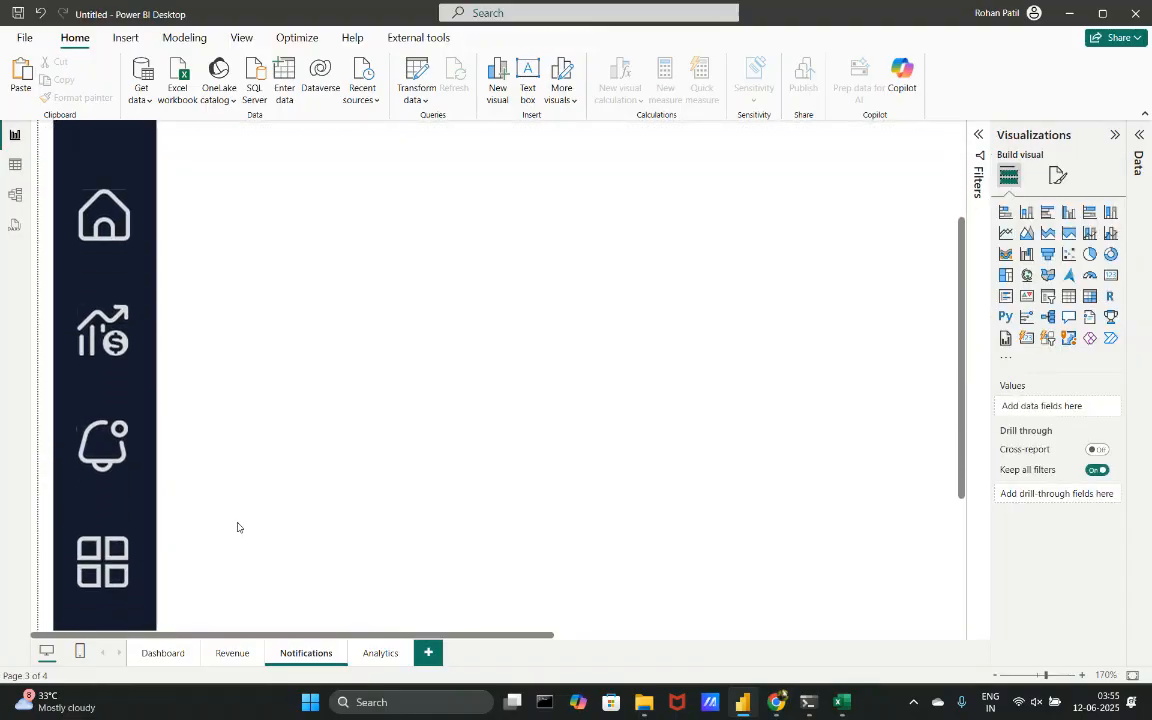
- Load the white bell-notification-social-media (1) image as the On hover icon of the Notifications page's bell button
{"action": "left_click", "coordinate": [125, 452]}
{"action": "left_click", "coordinate": [1020, 304]}
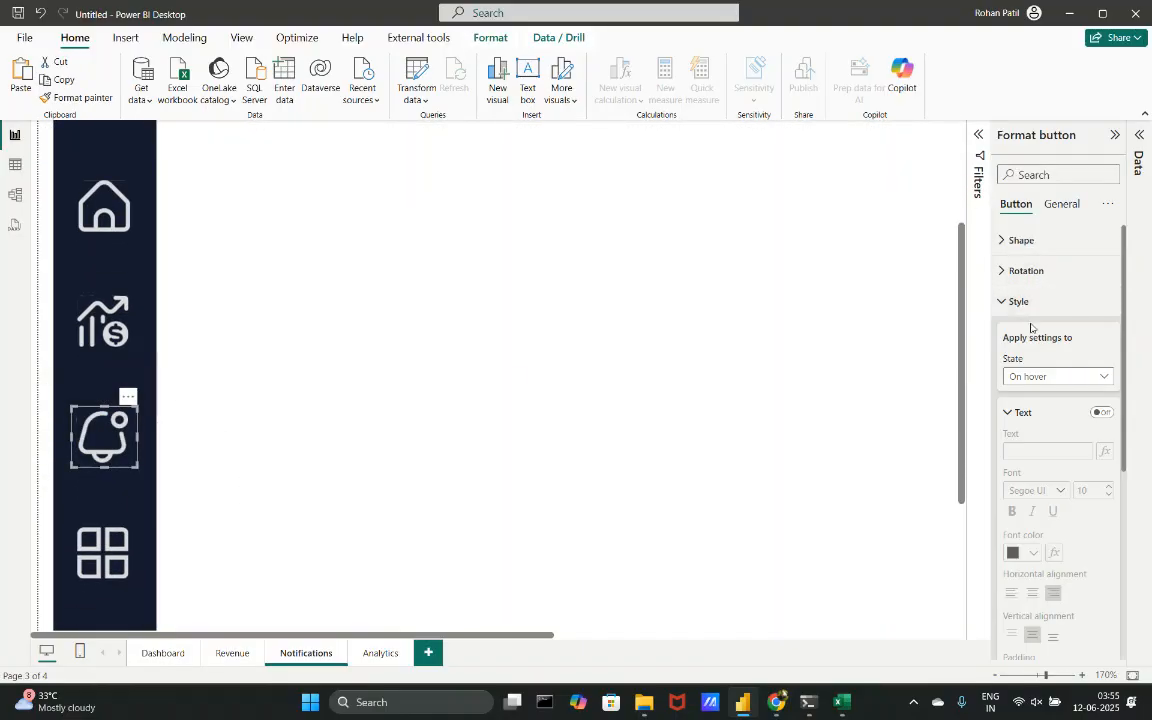
{"action": "left_click", "coordinate": [1018, 413]}
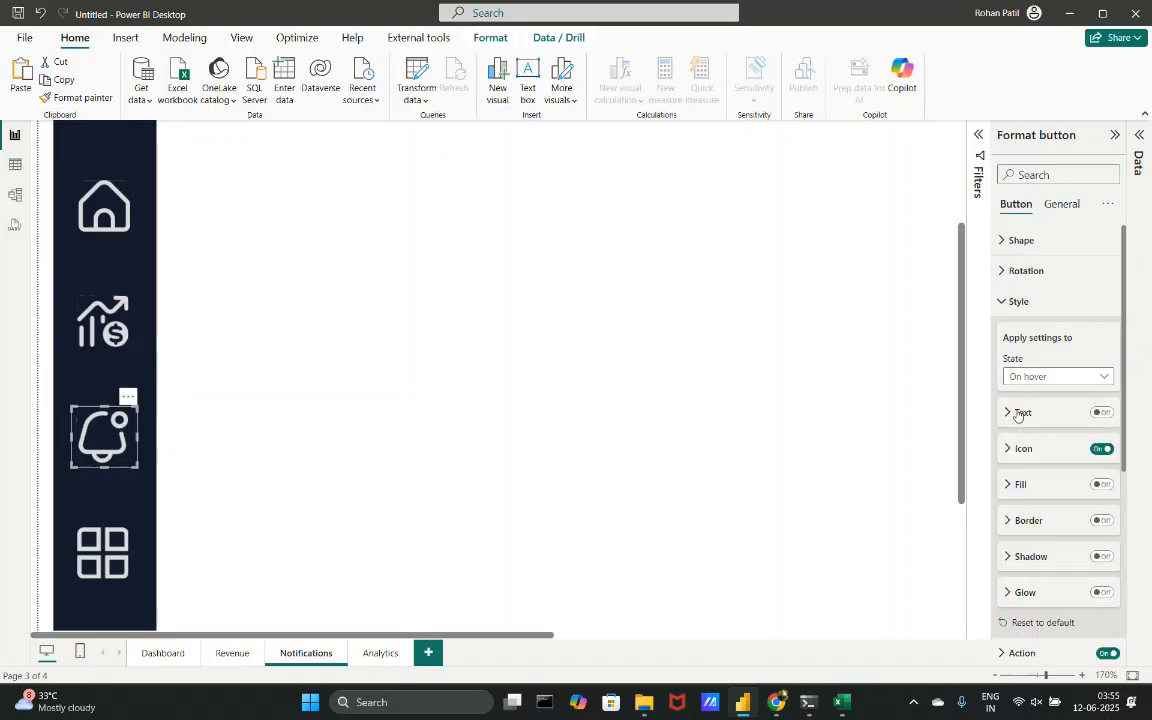
{"action": "left_click", "coordinate": [1056, 451]}
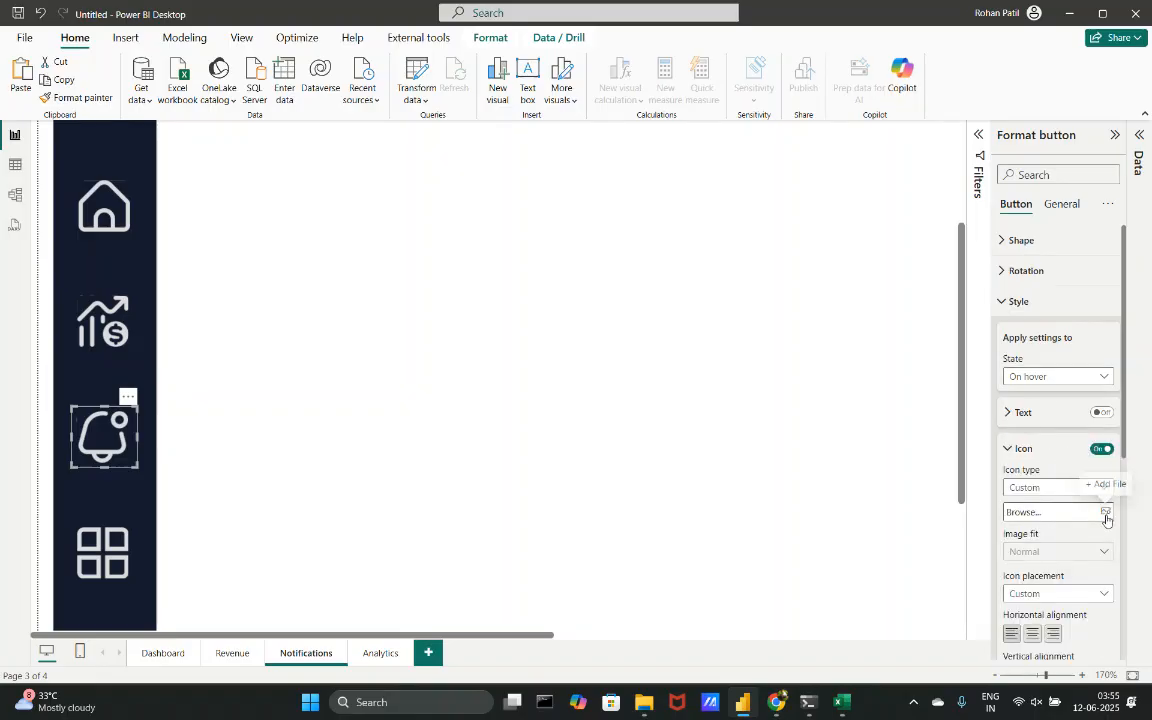
{"action": "left_click", "coordinate": [1106, 513]}
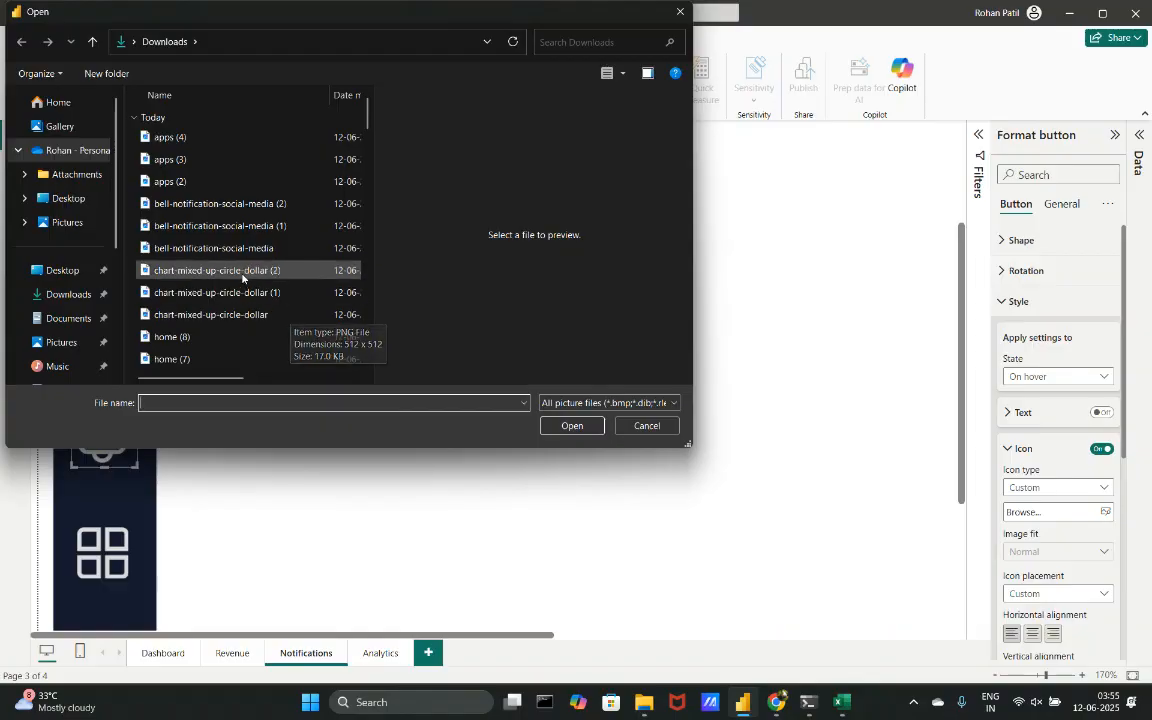
{"action": "left_click", "coordinate": [216, 227]}
{"action": "left_click", "coordinate": [571, 426]}
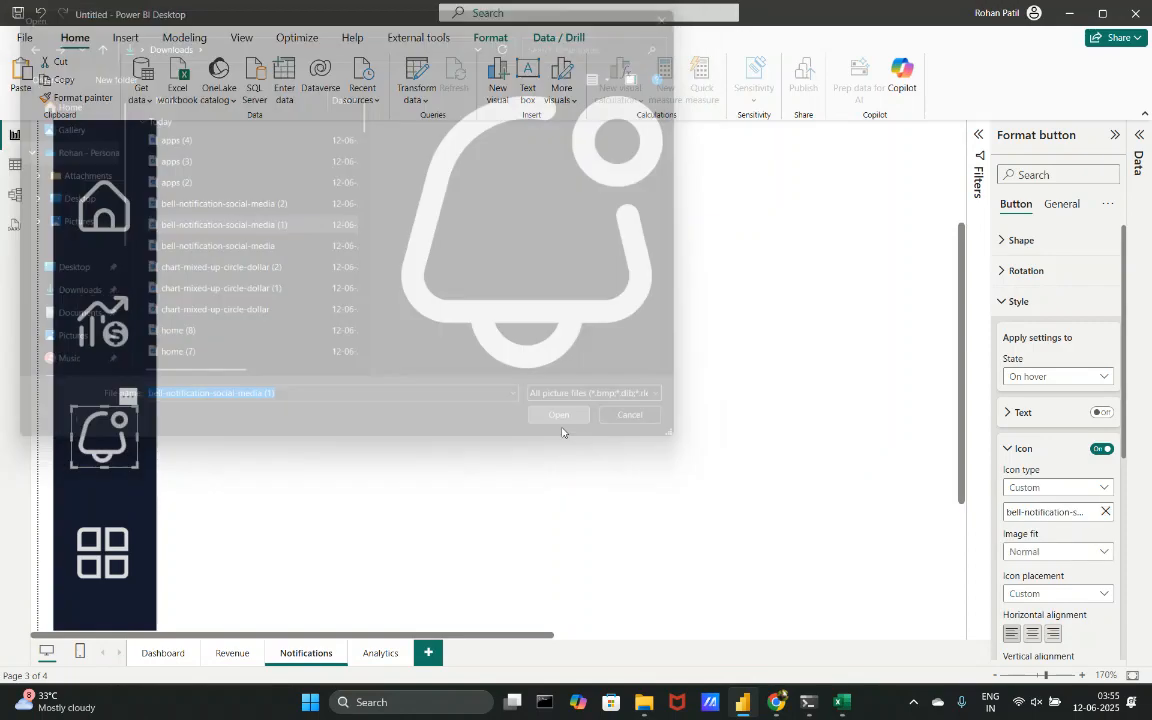
- Replace the default-state icon of the Notifications page's bell button with the blue bell-notification-social-media (2) image from Downloads
{"action": "left_click", "coordinate": [1080, 378]}
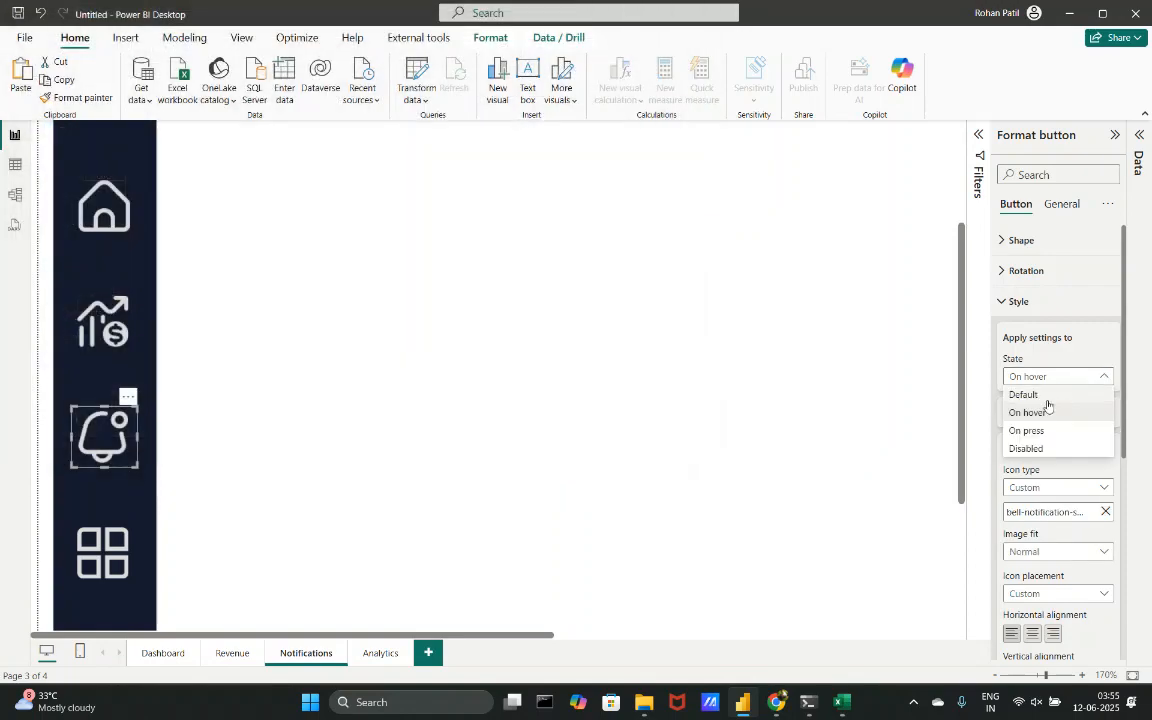
{"action": "left_click", "coordinate": [1045, 396]}
{"action": "left_click", "coordinate": [1107, 513]}
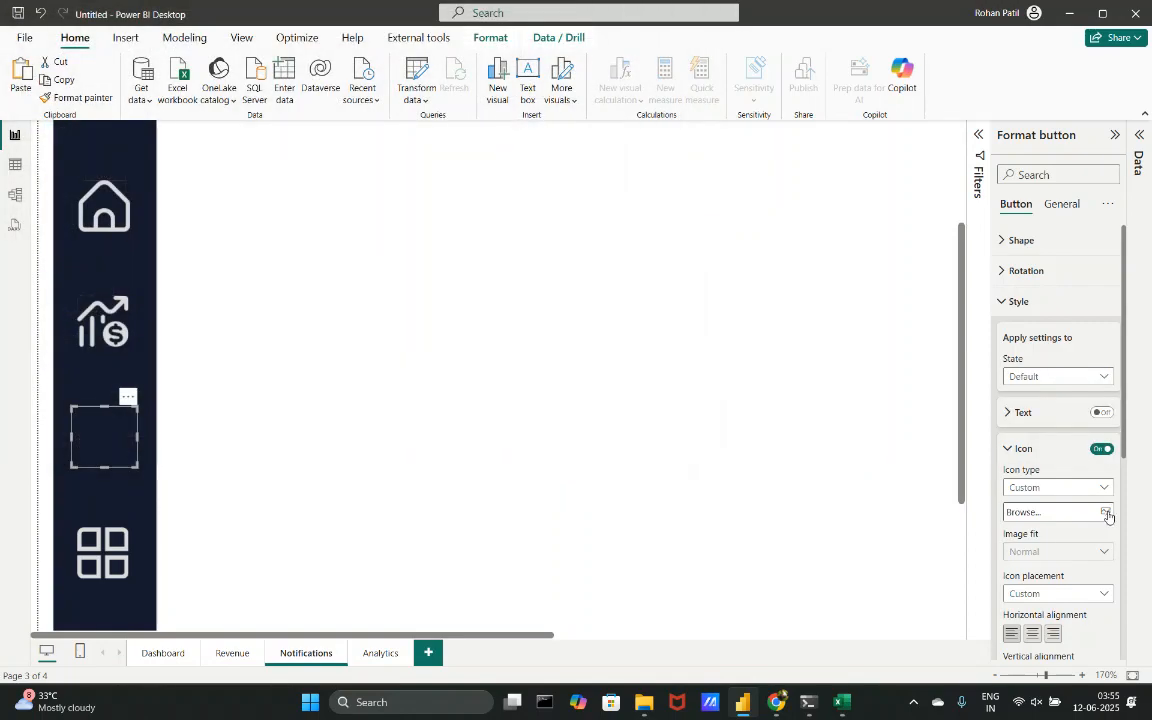
{"action": "left_click", "coordinate": [1105, 512]}
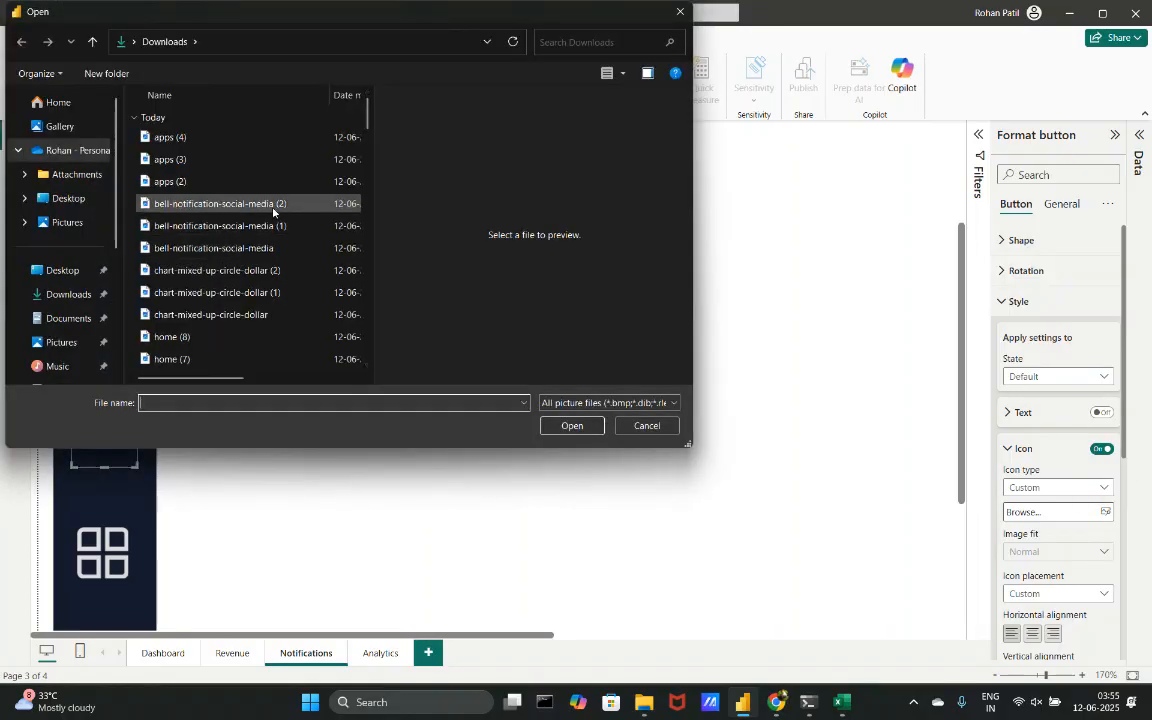
{"action": "left_click", "coordinate": [240, 206]}
{"action": "left_click", "coordinate": [568, 428]}
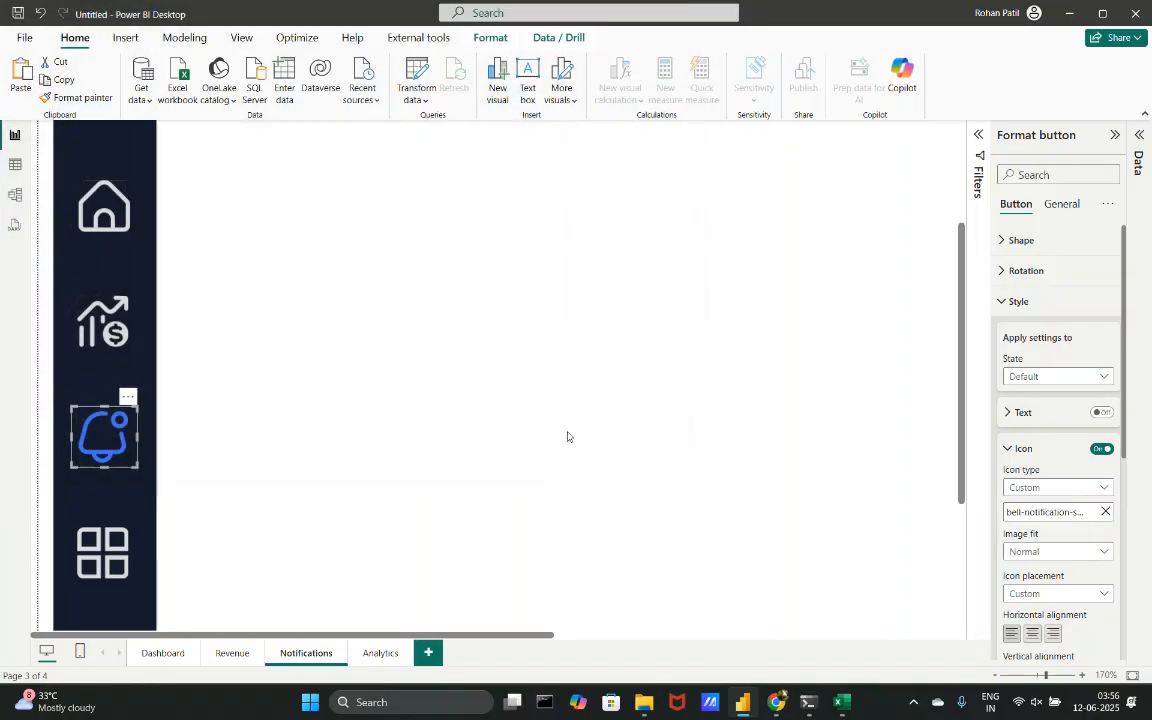
{"action": "left_click", "coordinate": [336, 473]}
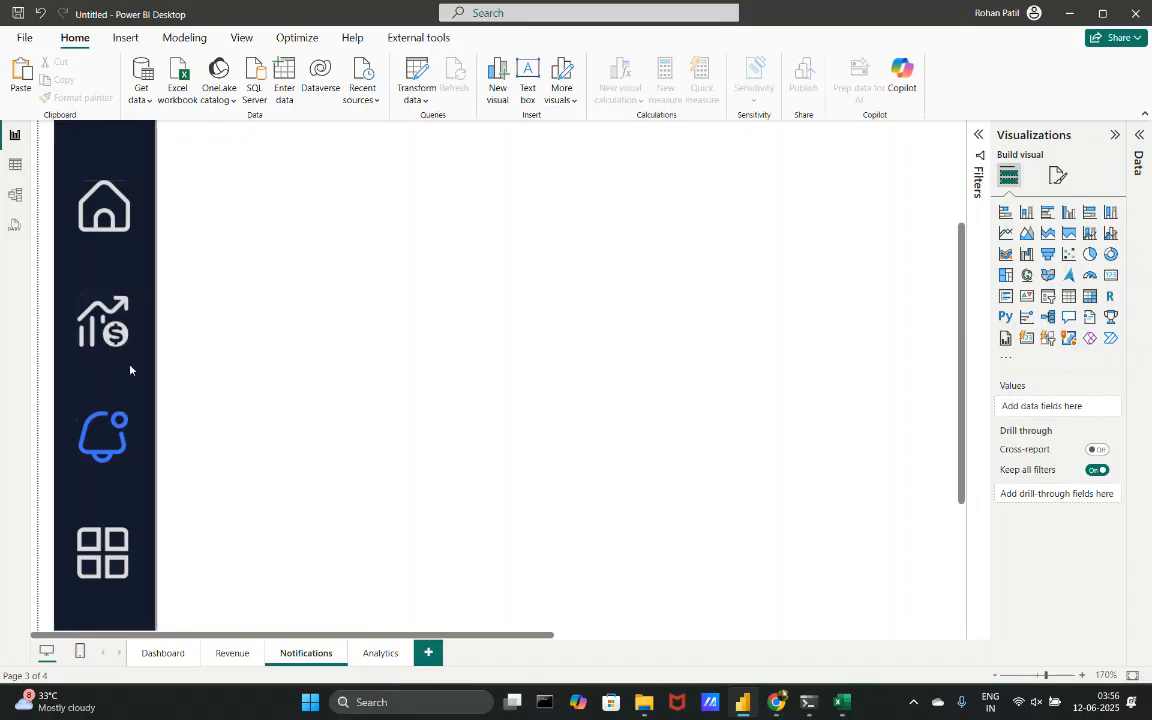
- Replace the Analytics page's blue revenue button with the copied white revenue button
{"action": "left_click", "coordinate": [364, 654]}
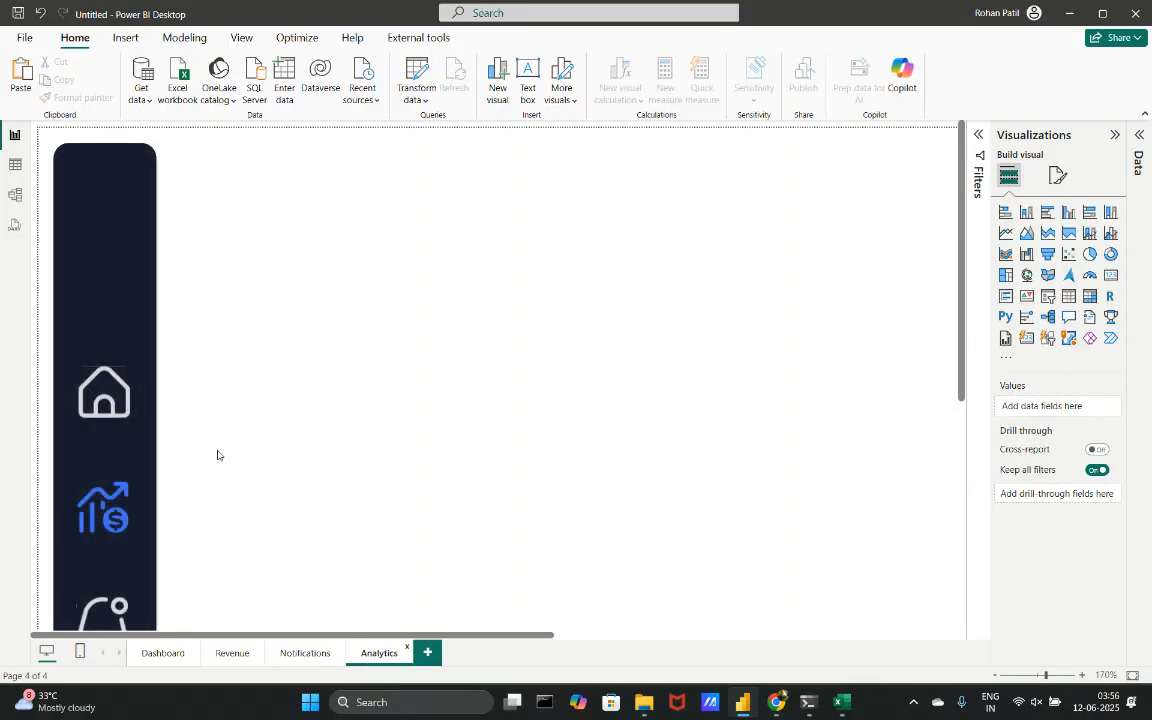
{"action": "left_click", "coordinate": [129, 478]}
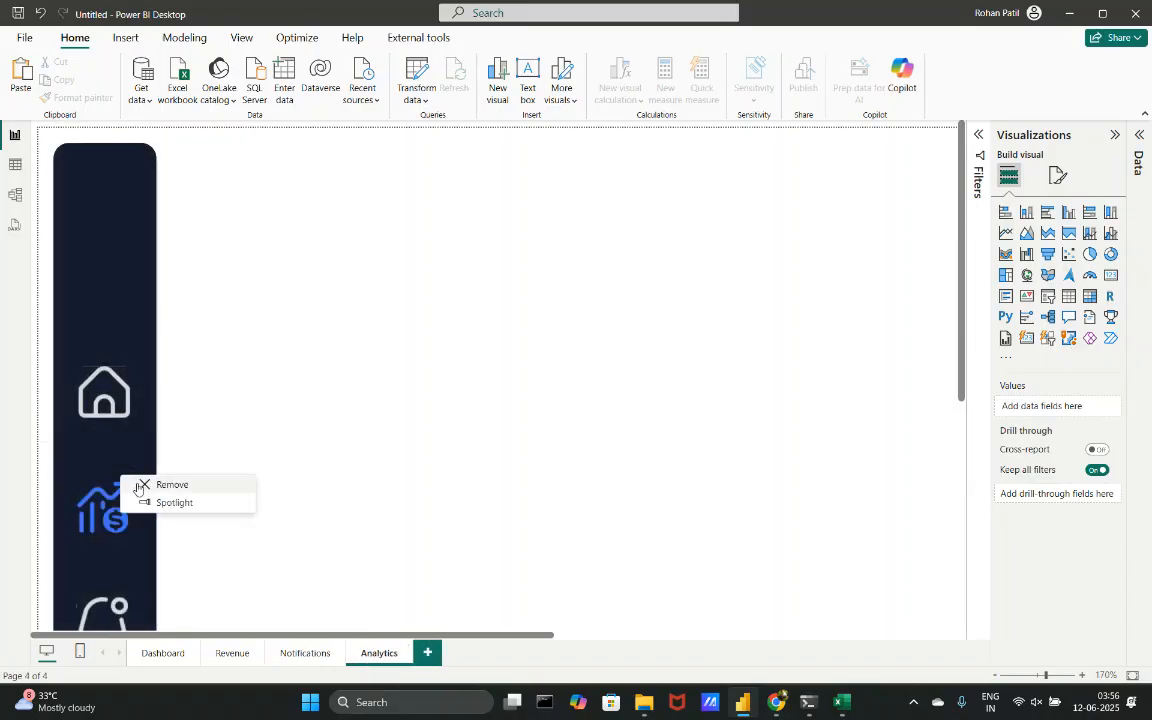
{"action": "left_click", "coordinate": [135, 487]}
{"action": "scroll", "coordinate": [137, 488], "scroll_direction": "down", "scroll_amount": 1}
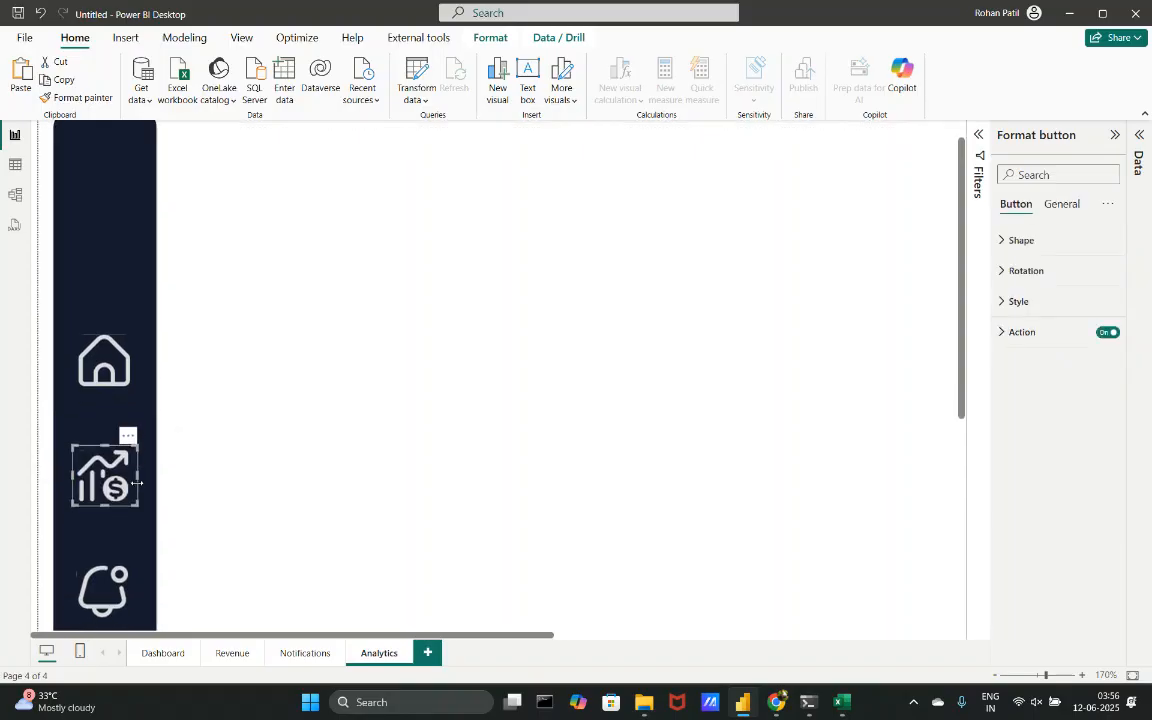
{"action": "scroll", "coordinate": [281, 557], "scroll_direction": "down", "scroll_amount": 4}
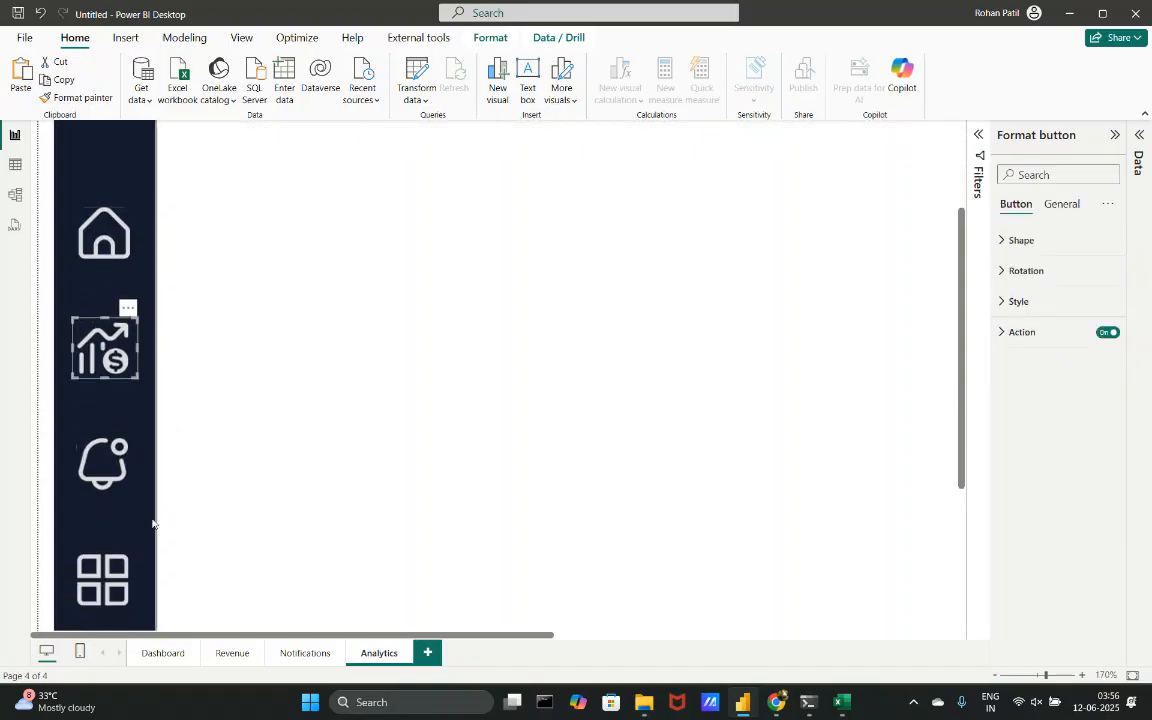
- Replace the default-state icon of the Analytics page's four-square button with the blue apps (4) image from Downloads
{"action": "left_click", "coordinate": [102, 572]}
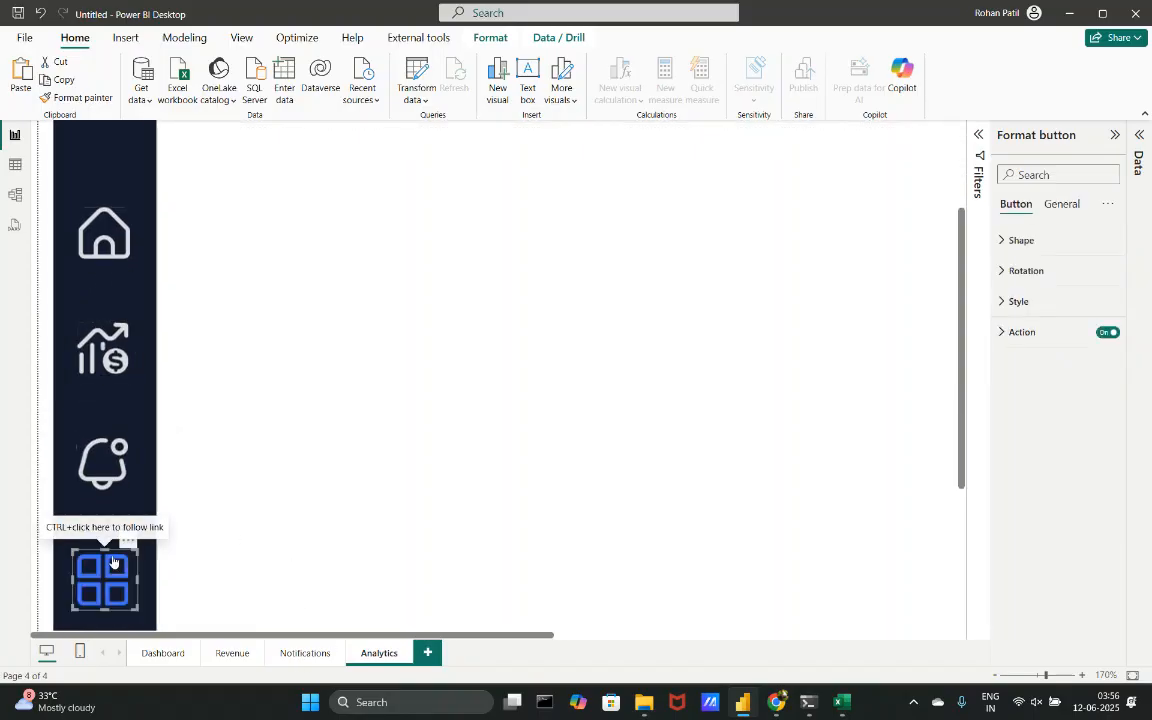
{"action": "left_click", "coordinate": [1027, 302]}
{"action": "scroll", "coordinate": [1031, 307], "scroll_direction": "down", "scroll_amount": 2}
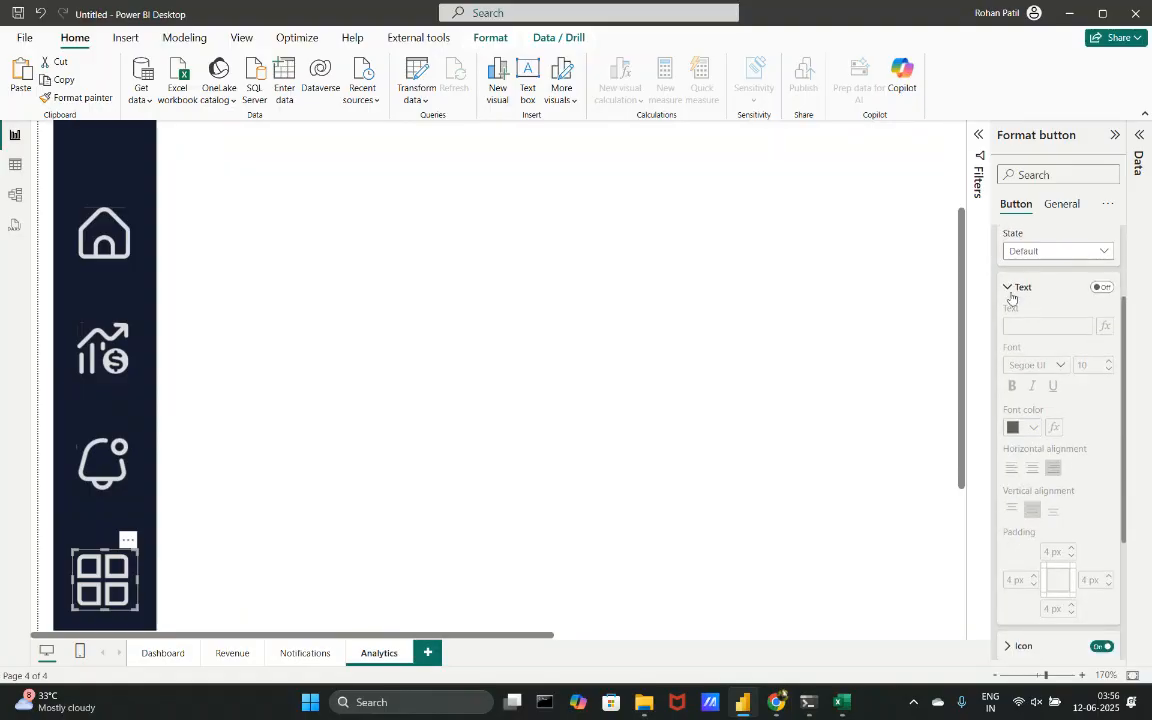
{"action": "left_click", "coordinate": [1012, 290]}
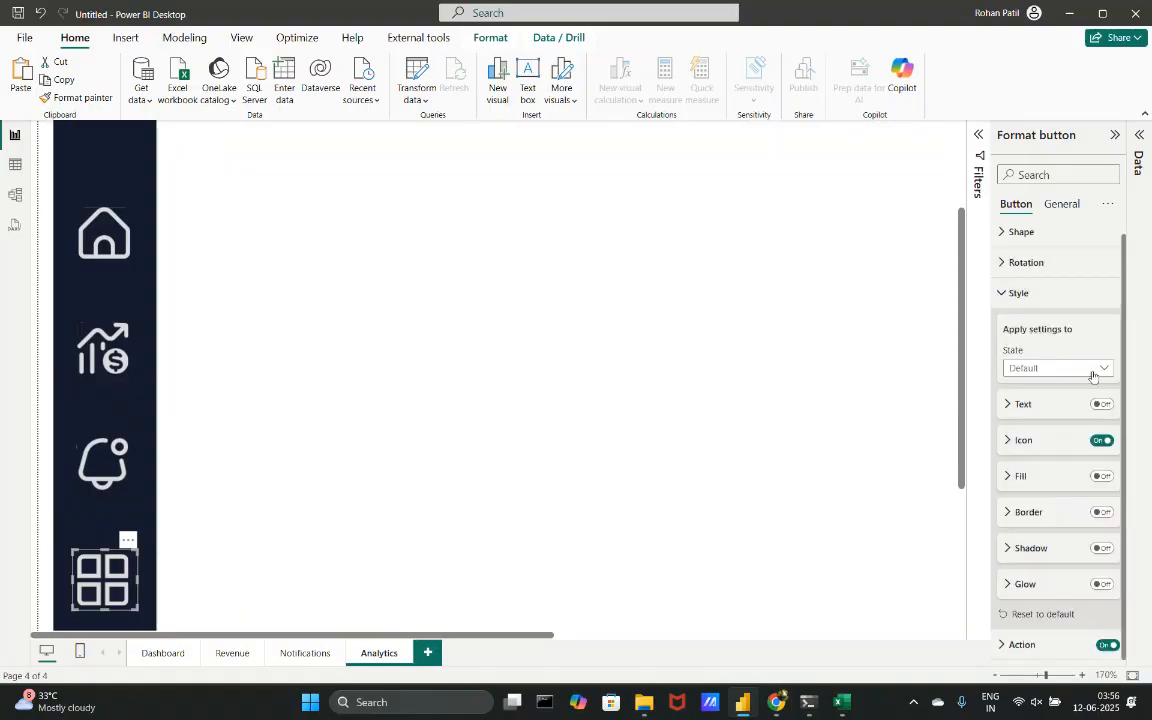
{"action": "left_click", "coordinate": [1025, 441]}
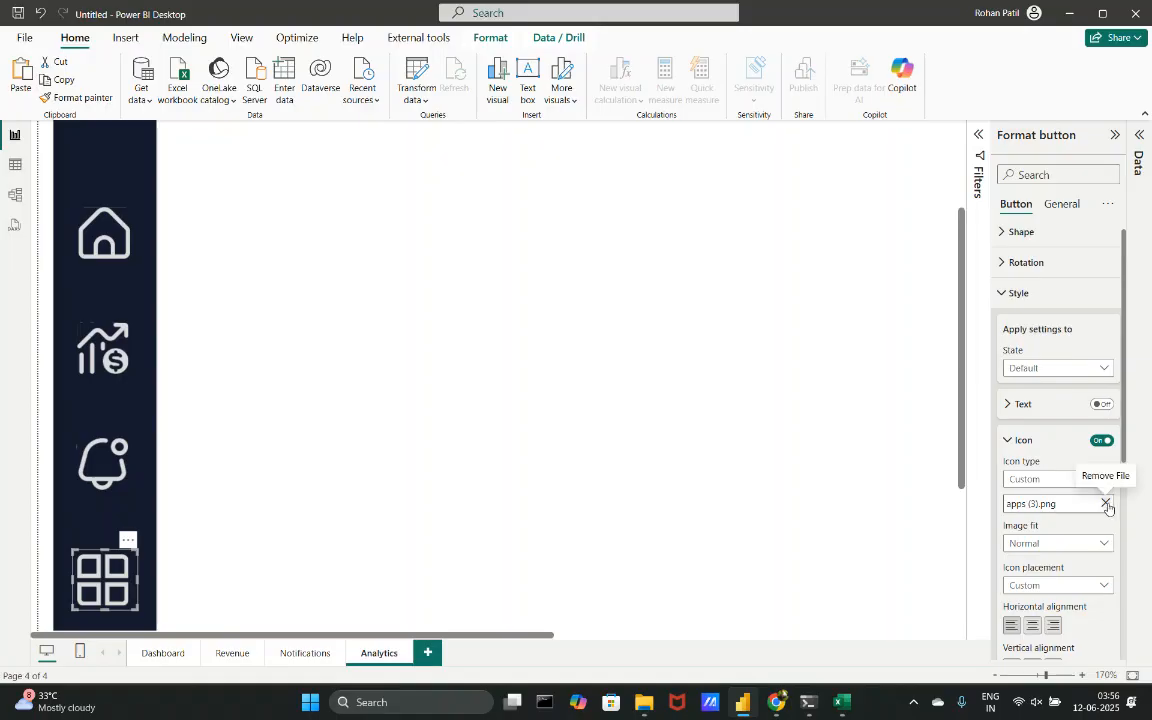
{"action": "left_click", "coordinate": [1107, 504]}
{"action": "left_click", "coordinate": [1106, 504]}
{"action": "left_click", "coordinate": [254, 132]}
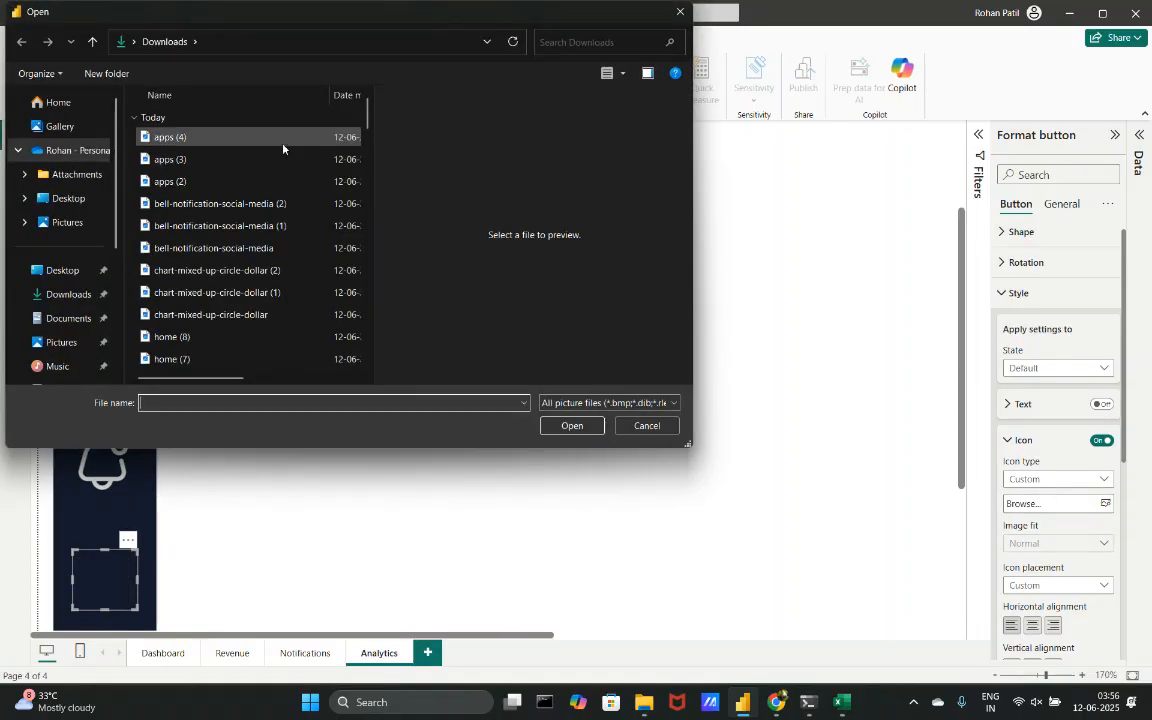
{"action": "left_click", "coordinate": [572, 425]}
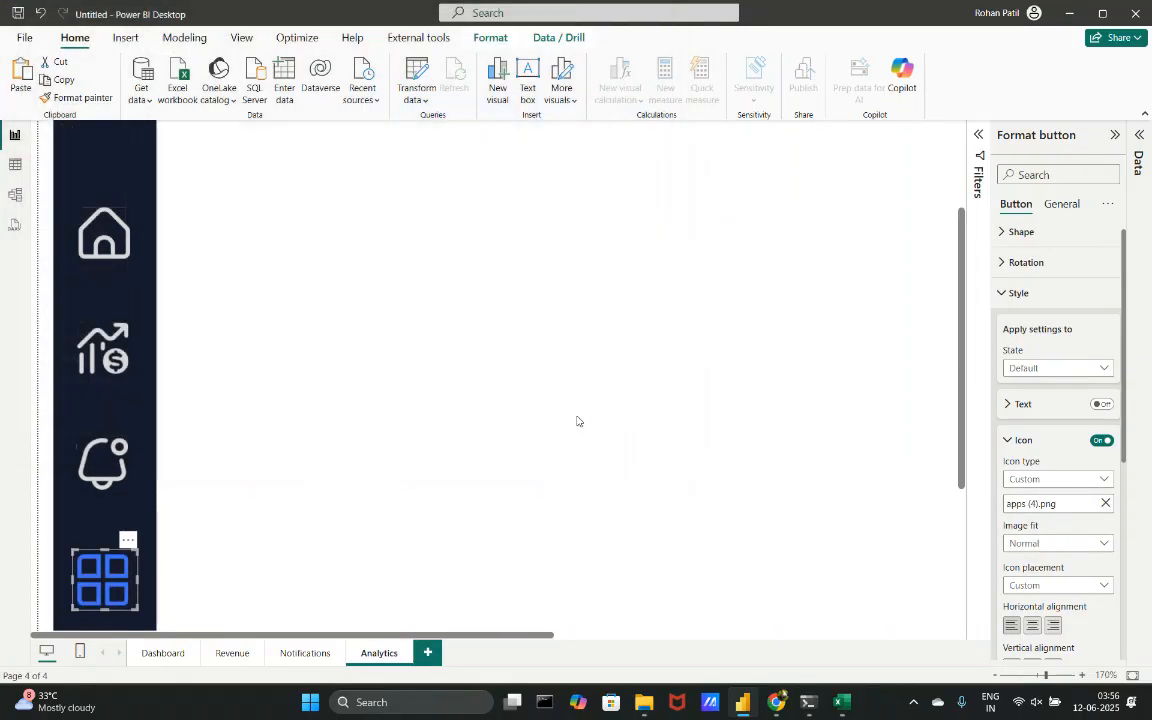
- Load the white apps (3) image as the On hover icon of the Analytics page's four-square button
{"action": "left_click", "coordinate": [1062, 370]}
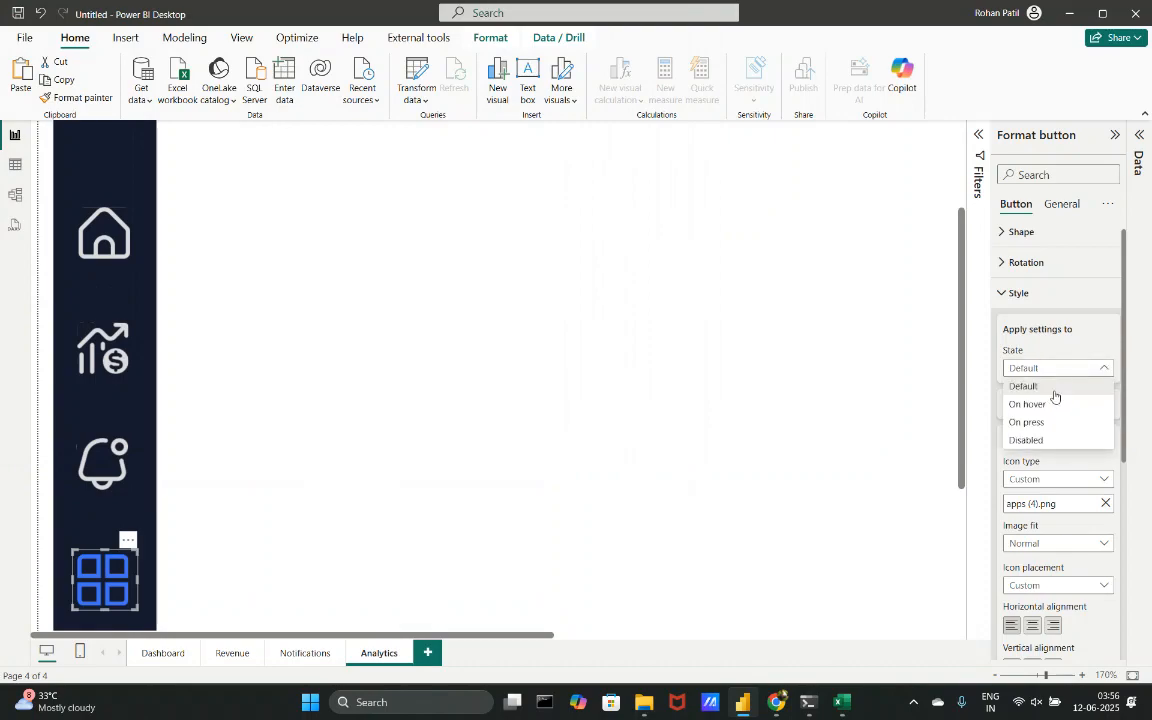
{"action": "left_click", "coordinate": [1046, 405]}
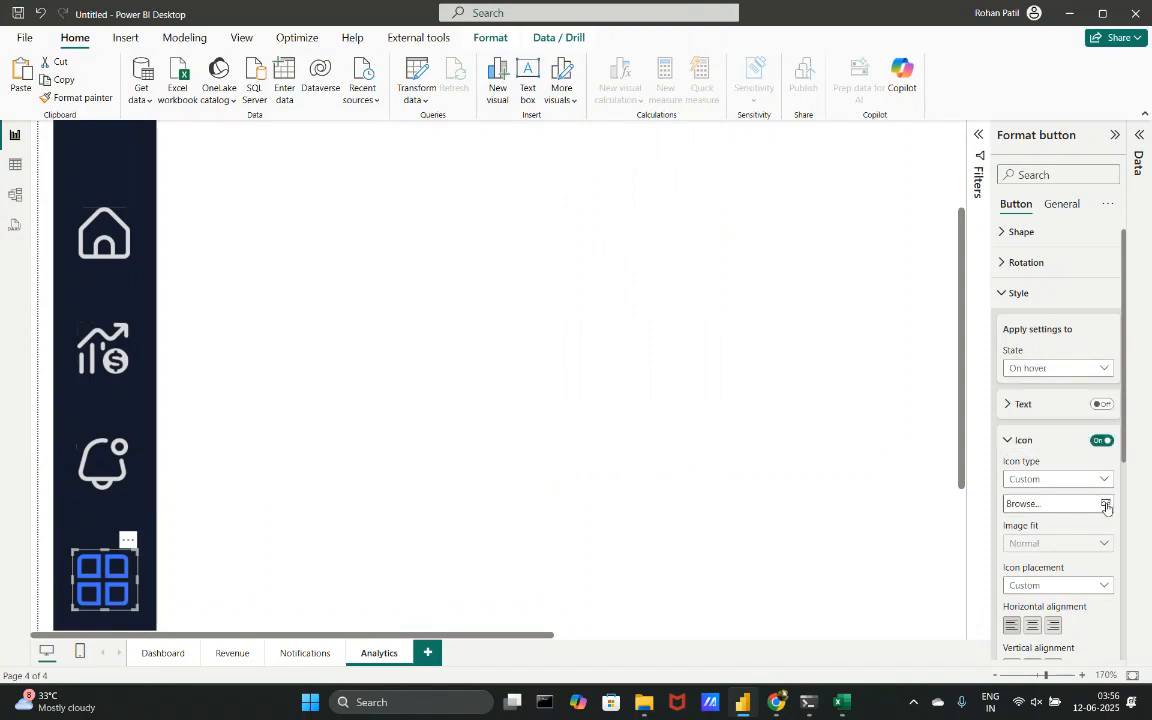
{"action": "left_click", "coordinate": [1106, 505]}
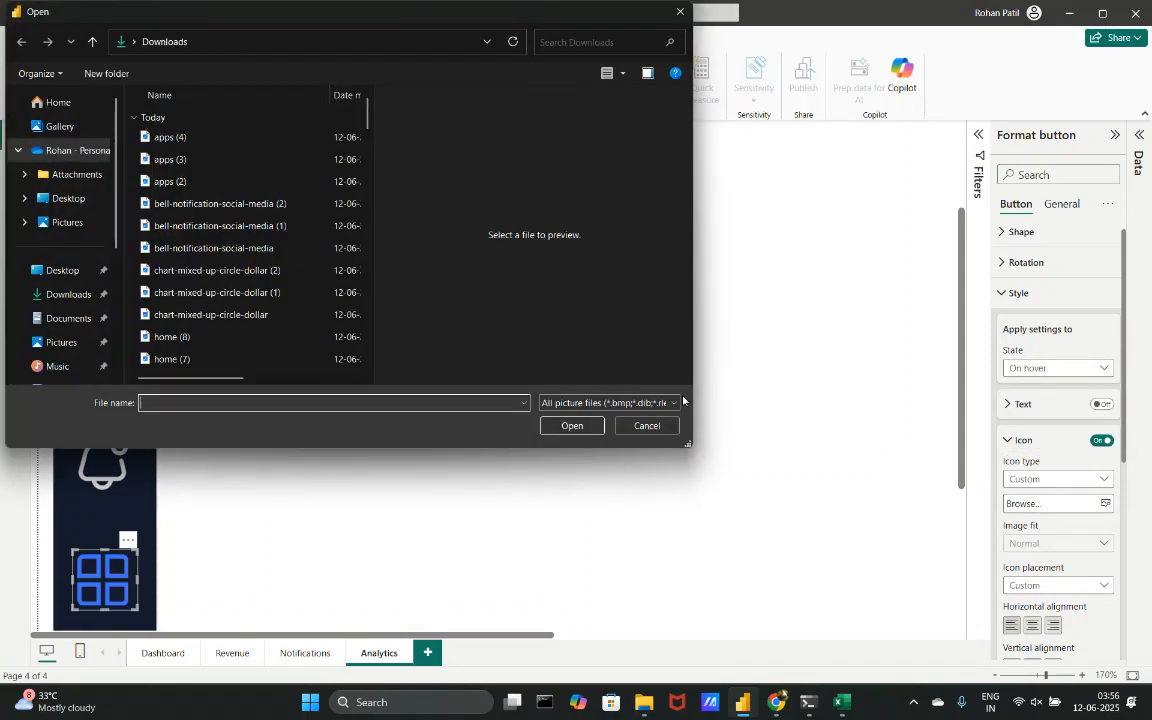
{"action": "left_click", "coordinate": [229, 161]}
{"action": "left_click", "coordinate": [572, 426]}
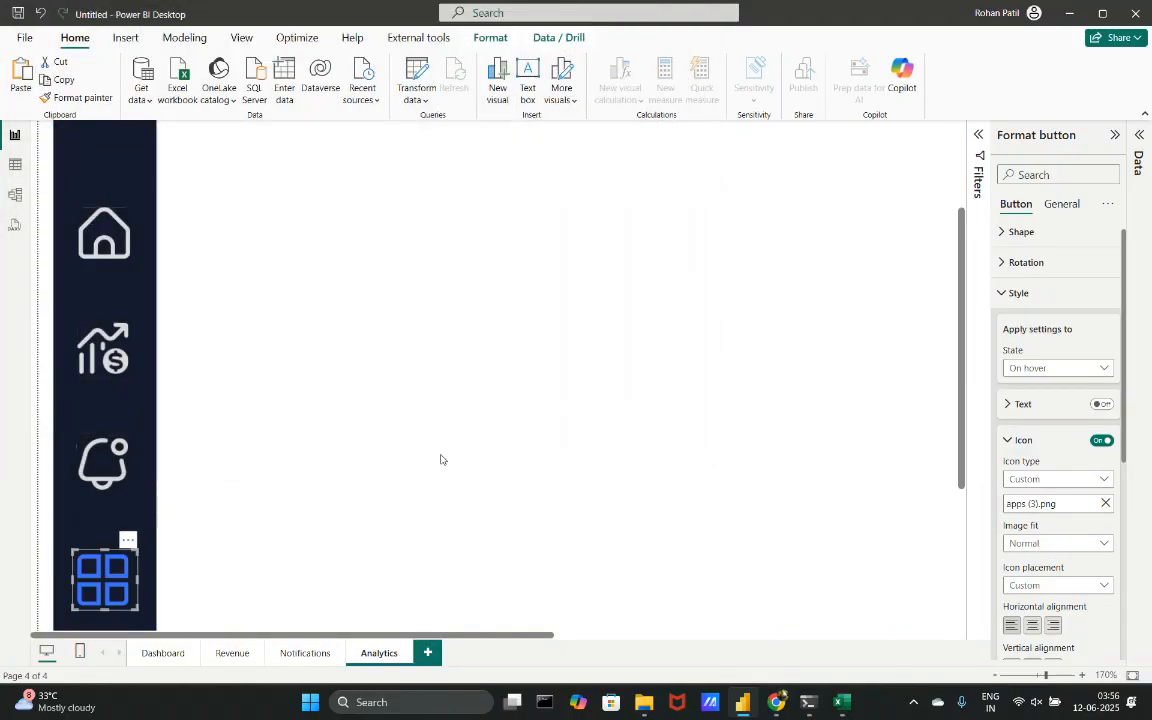
{"action": "left_click", "coordinate": [441, 460]}
- Check the hover colours of the Analytics page's sidebar icons and the highlighted icons on the Notifications and Revenue pages
{"action": "scroll", "coordinate": [441, 460], "scroll_direction": "down", "scroll_amount": 4}
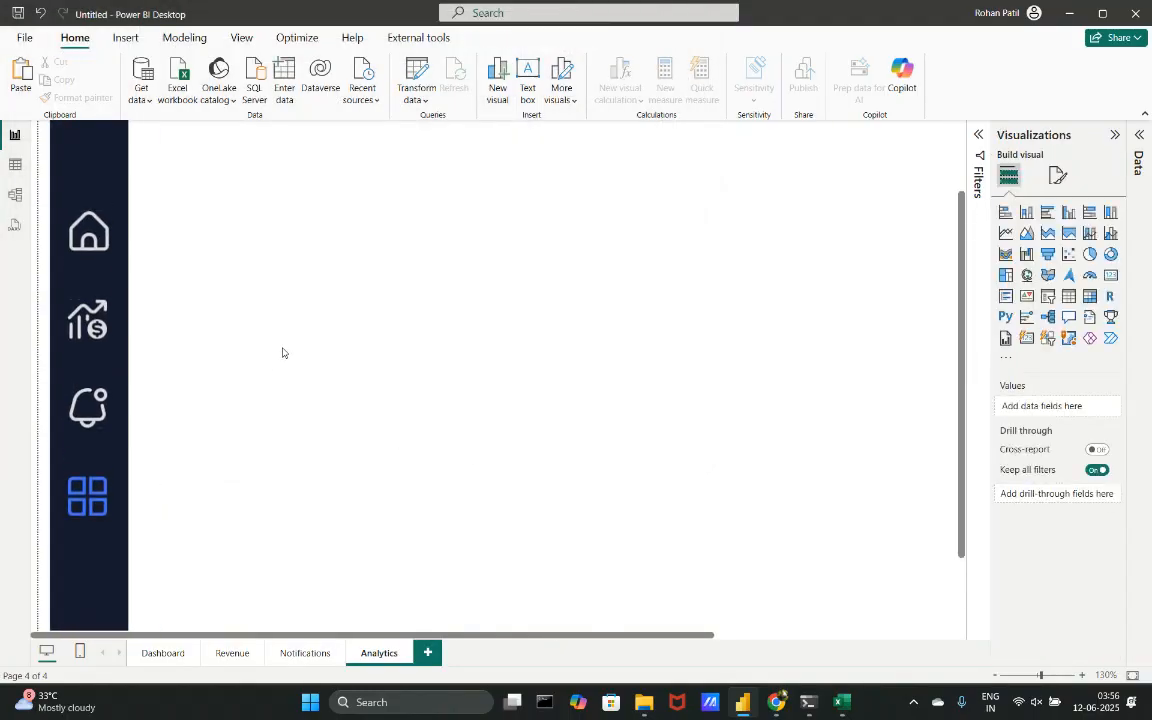
{"action": "left_click", "coordinate": [91, 250]}
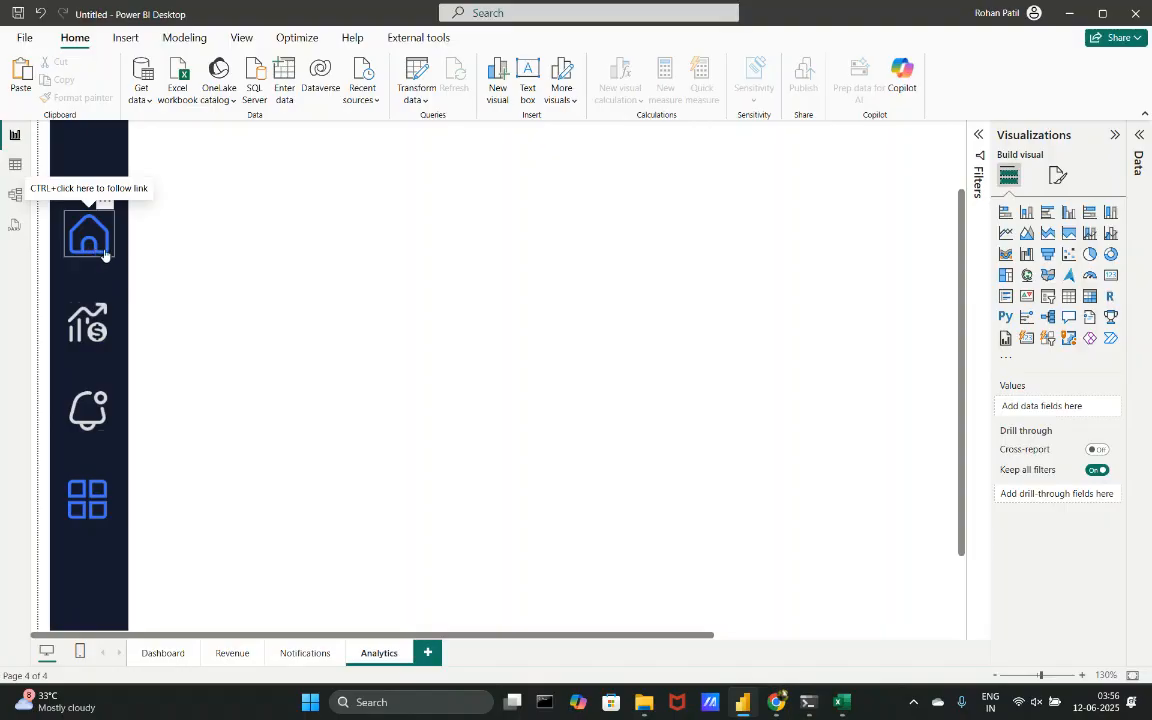
{"action": "left_click", "coordinate": [88, 322]}
{"action": "left_click", "coordinate": [93, 420]}
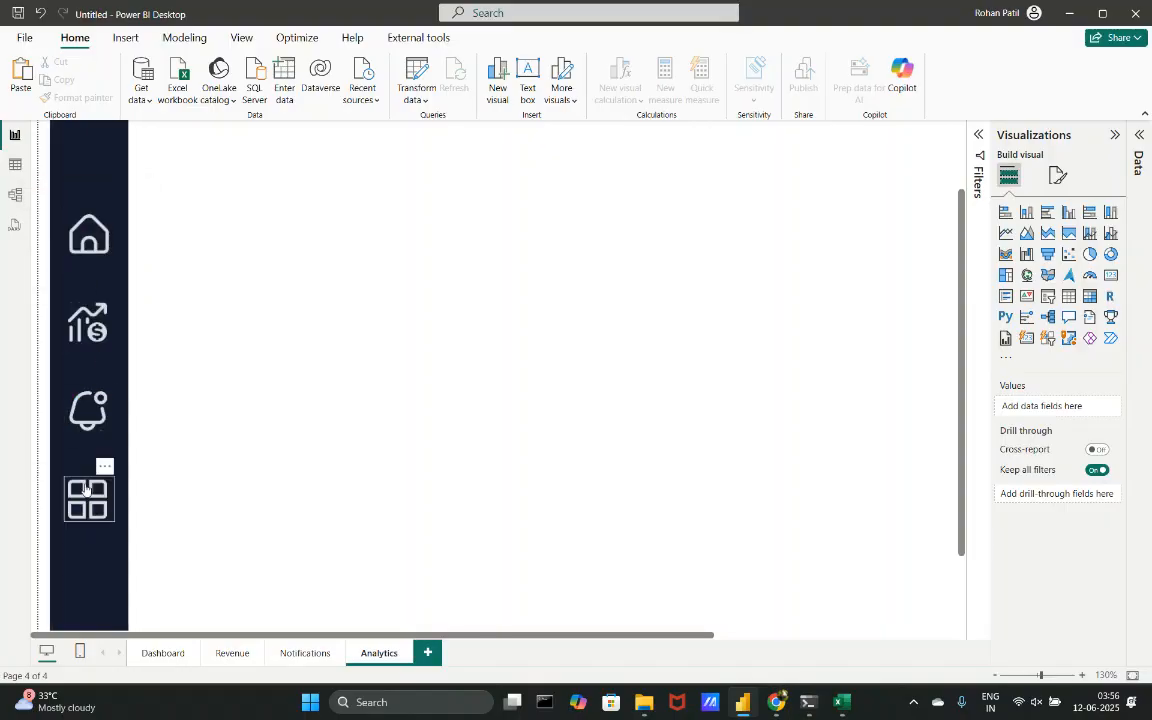
{"action": "left_click", "coordinate": [88, 405]}
{"action": "left_click", "coordinate": [83, 308]}
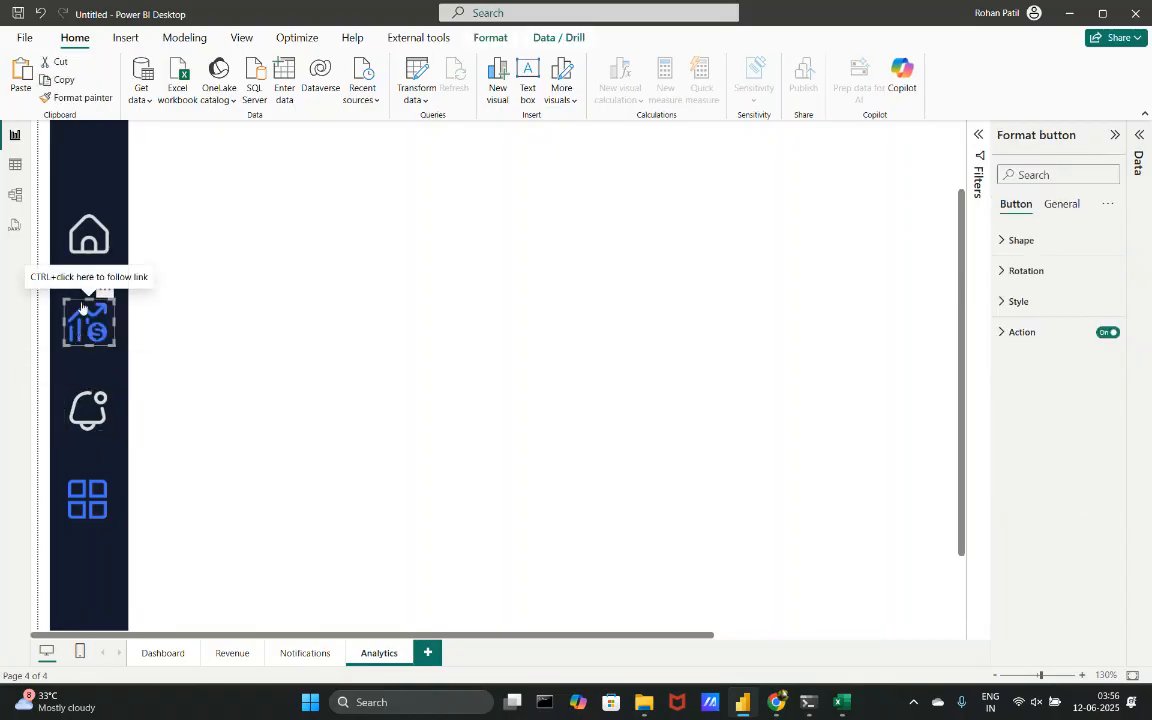
{"action": "left_click", "coordinate": [90, 234]}
{"action": "left_click", "coordinate": [96, 489]}
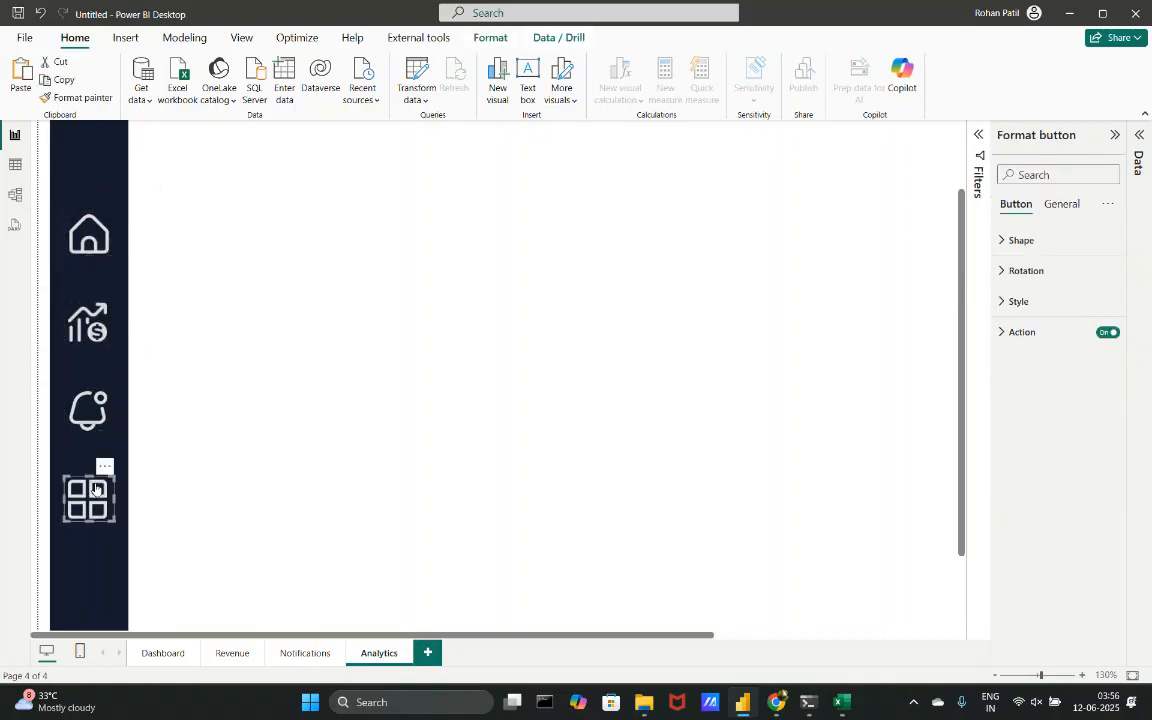
{"action": "left_click", "coordinate": [312, 656]}
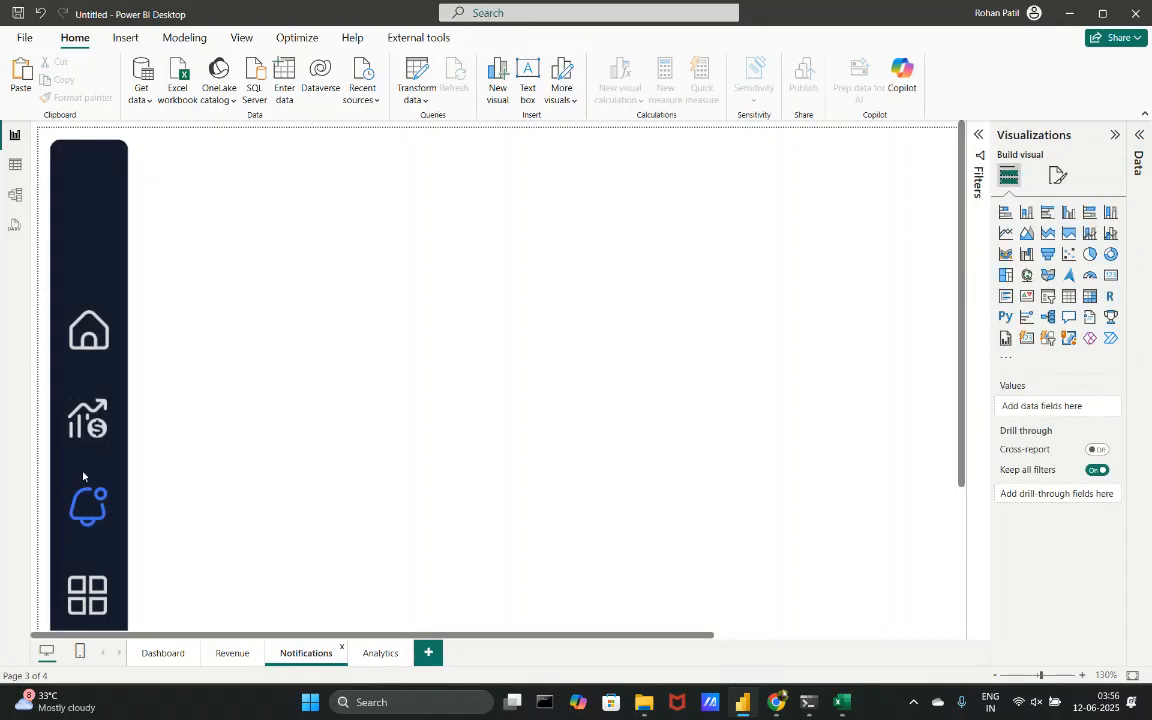
{"action": "left_click", "coordinate": [226, 654]}
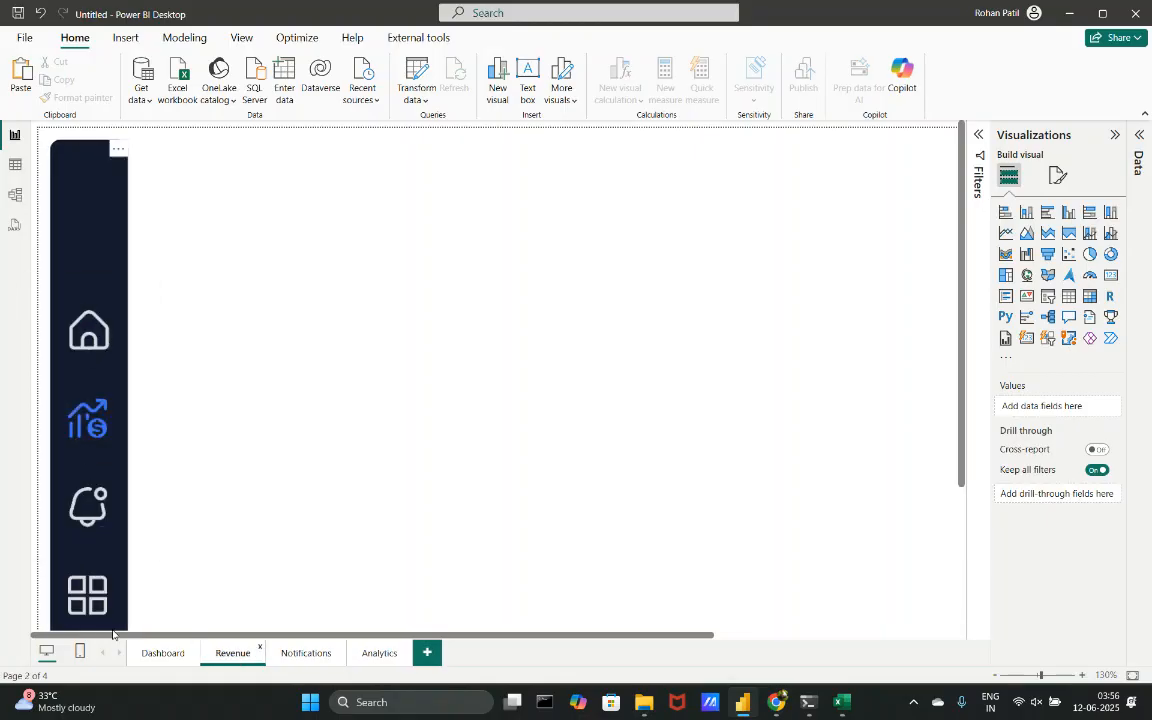
- Set the page navigation destination of the Dashboard page's revenue button to Revenue
{"action": "left_click", "coordinate": [158, 653]}
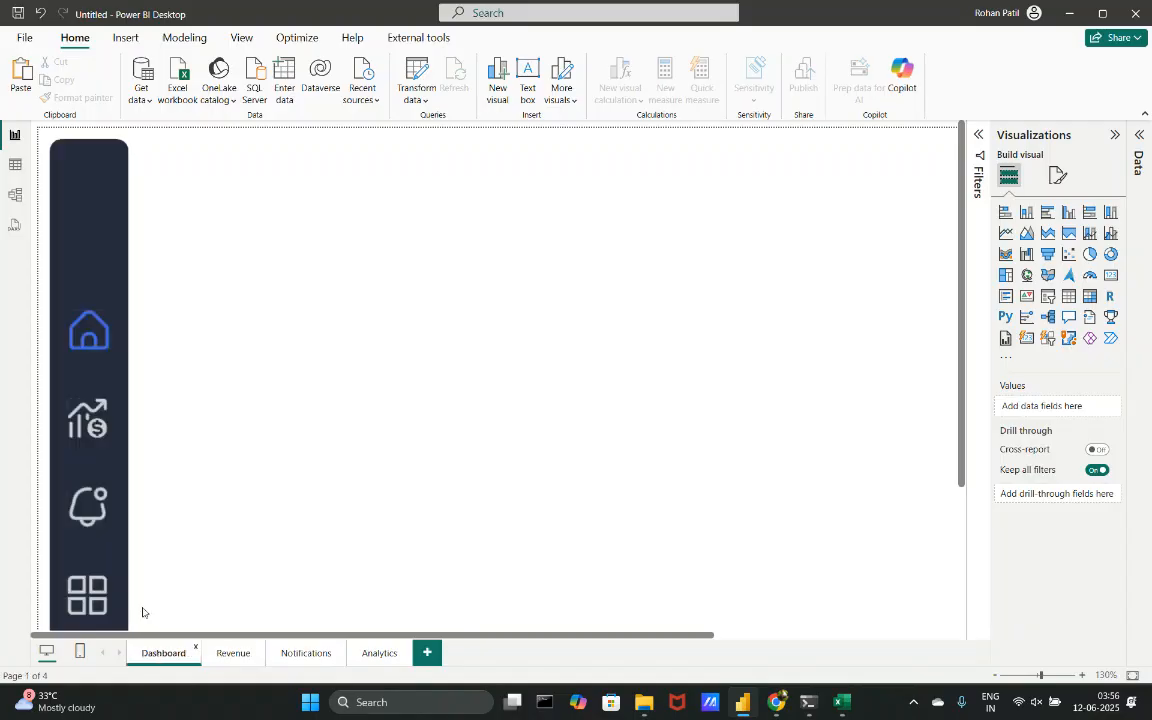
{"action": "scroll", "coordinate": [231, 430], "scroll_direction": "down", "scroll_amount": 1}
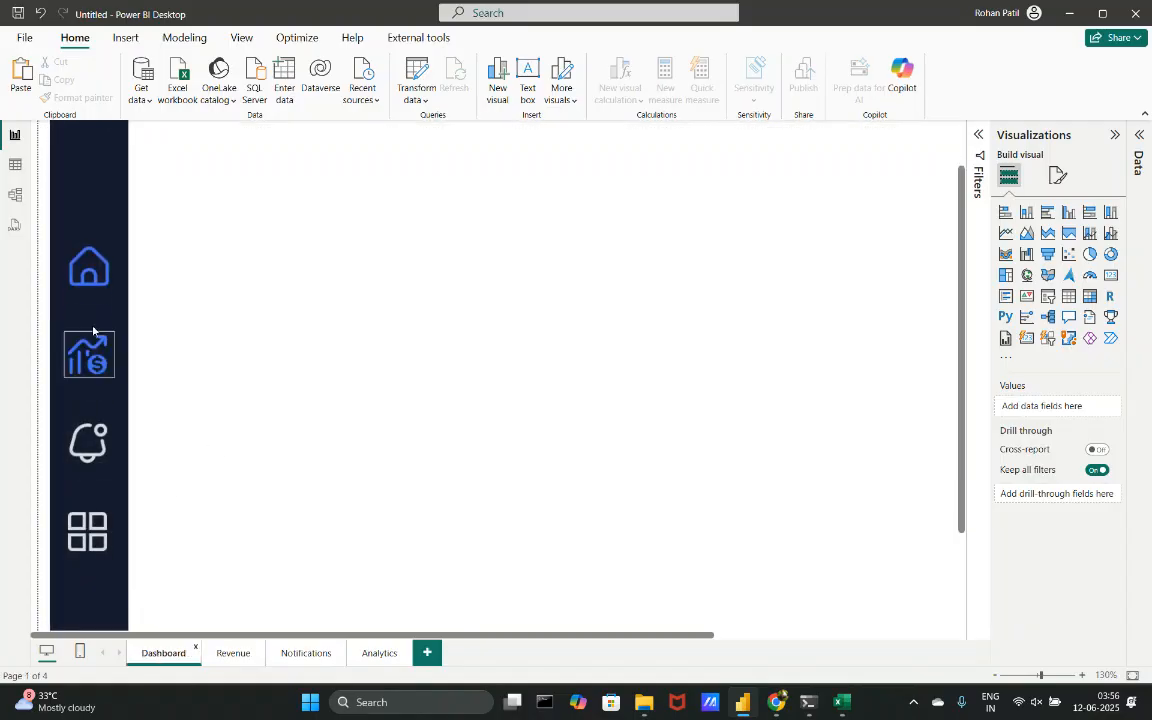
{"action": "left_click", "coordinate": [88, 352]}
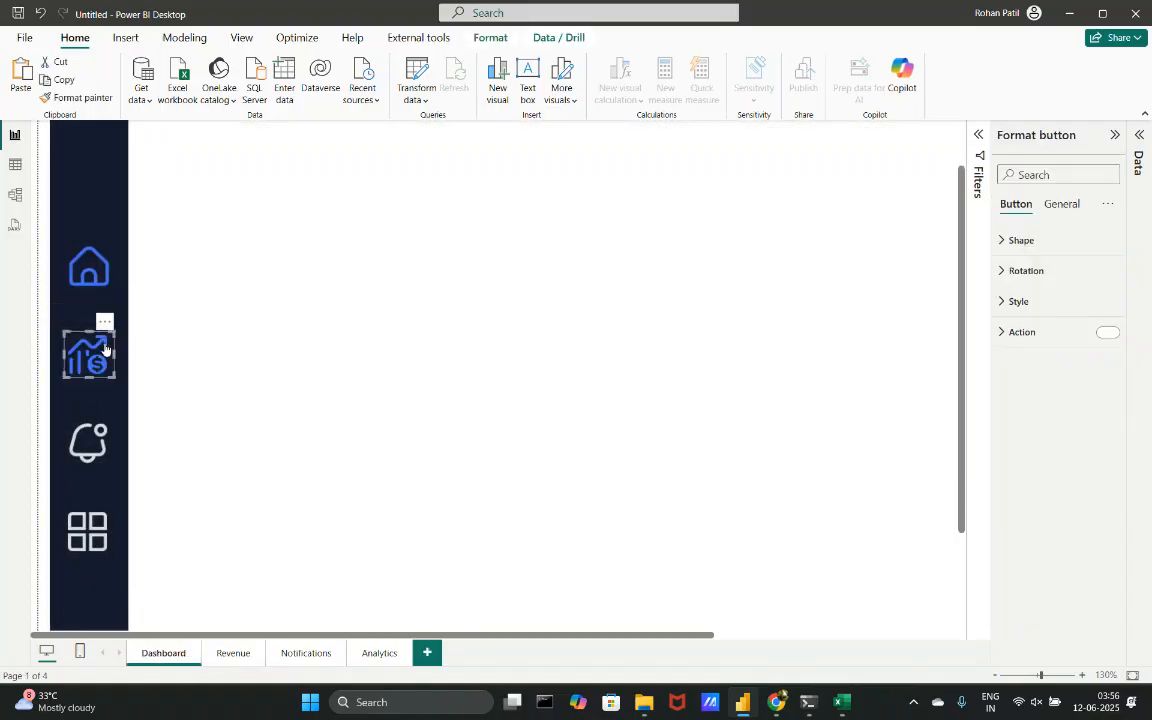
{"action": "left_click", "coordinate": [1022, 333]}
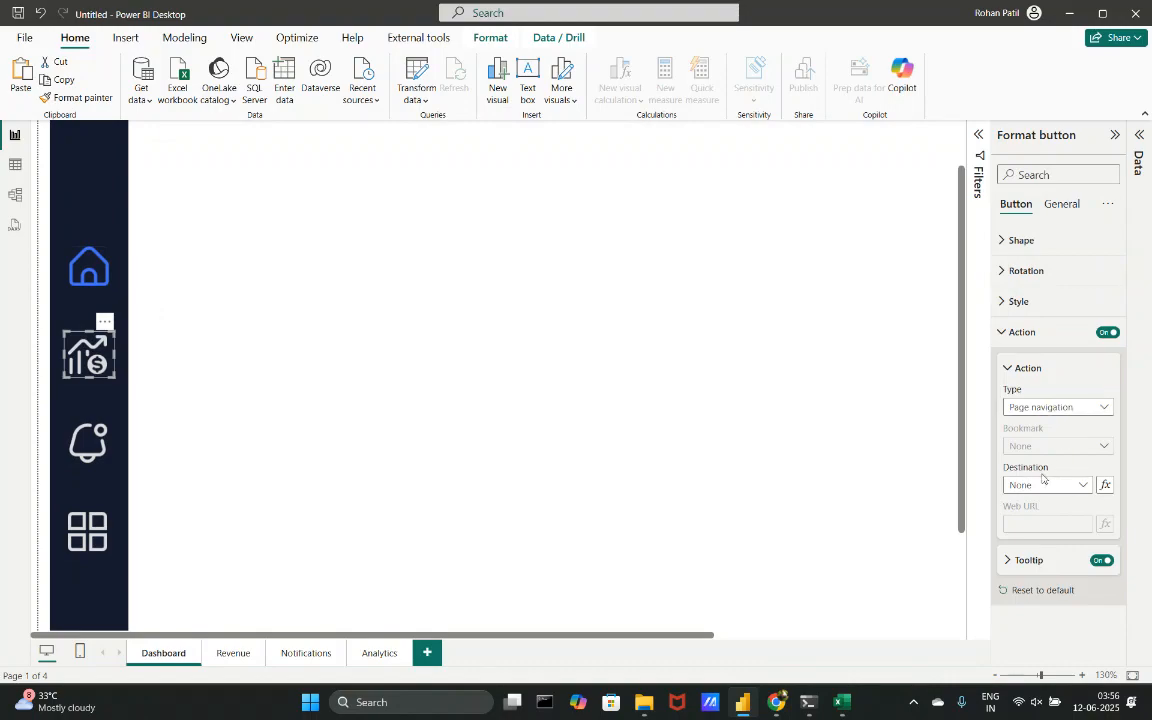
{"action": "left_click", "coordinate": [1041, 486]}
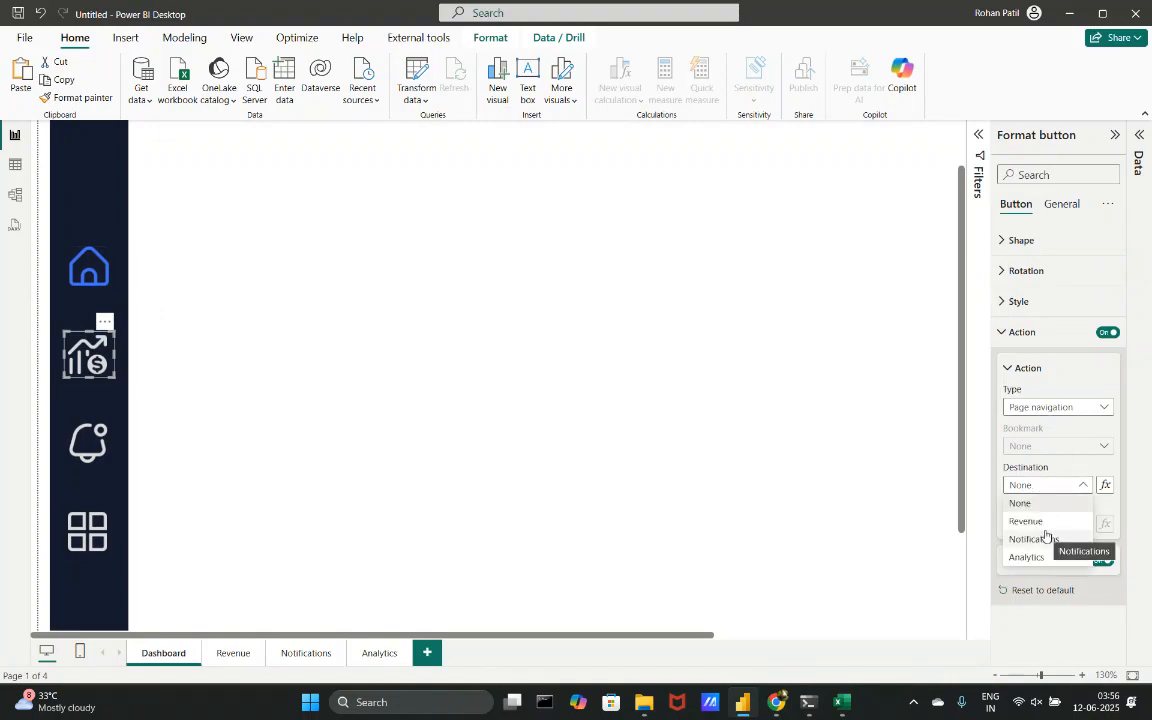
{"action": "left_click", "coordinate": [1030, 521]}
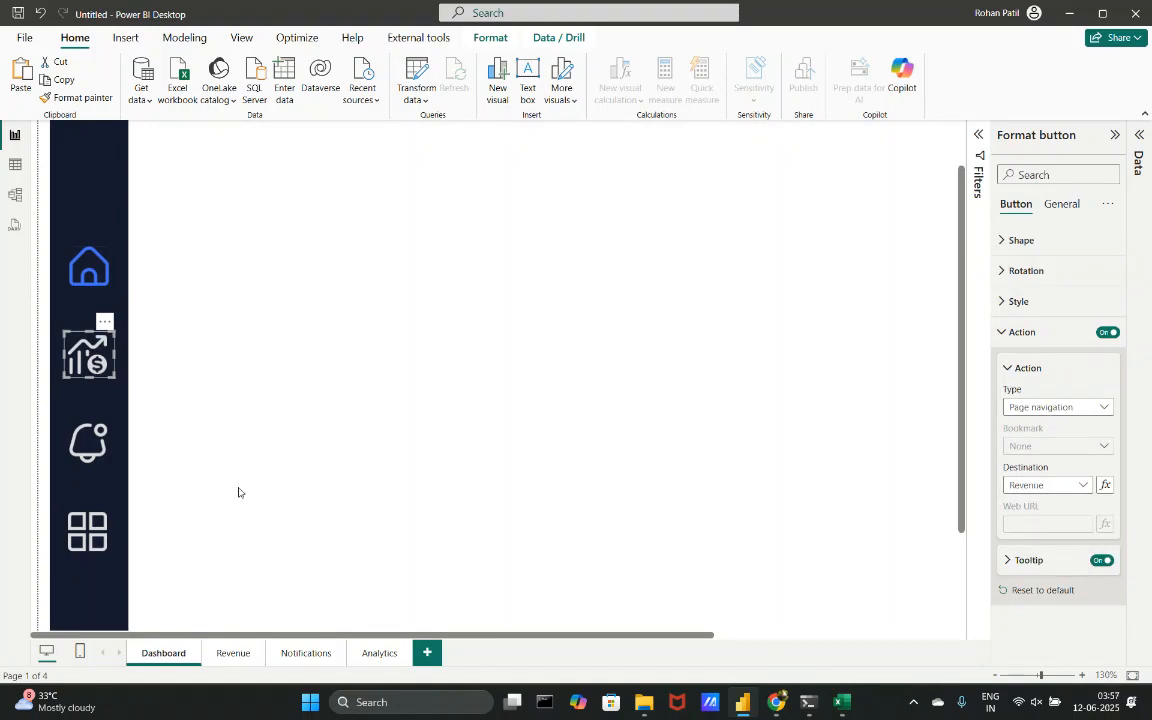
- Set the page navigation destination of the Dashboard page's bell button to Notifications
{"action": "left_click", "coordinate": [88, 442]}
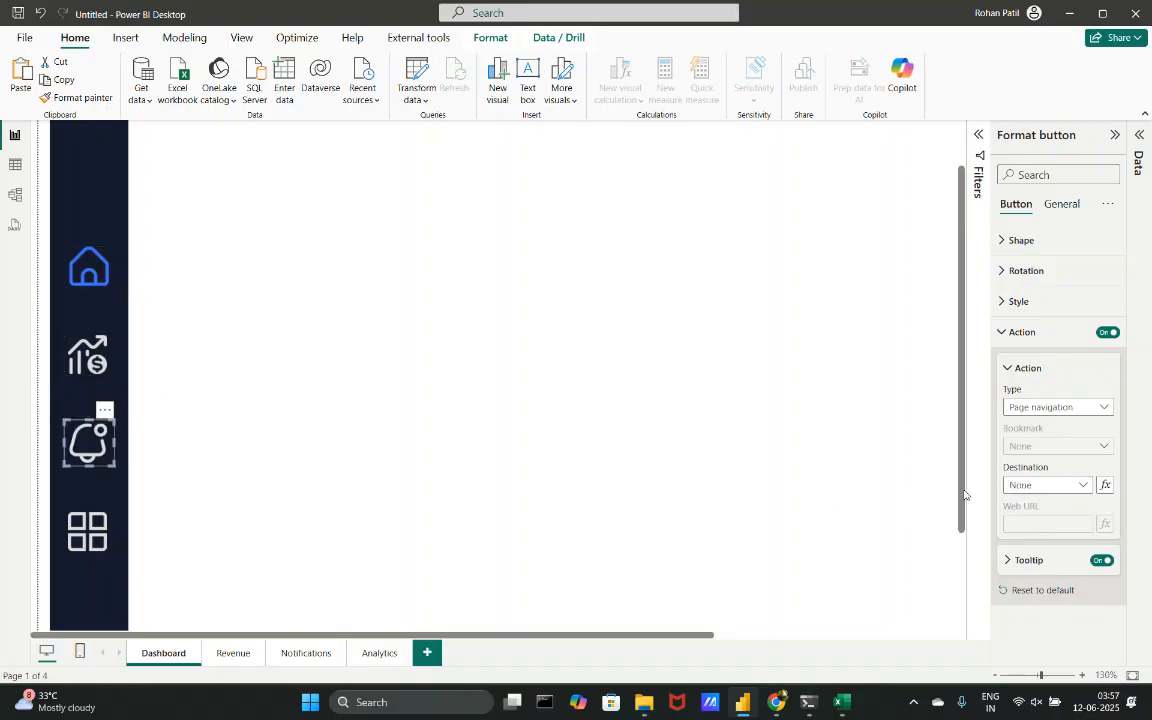
{"action": "left_click", "coordinate": [1026, 490]}
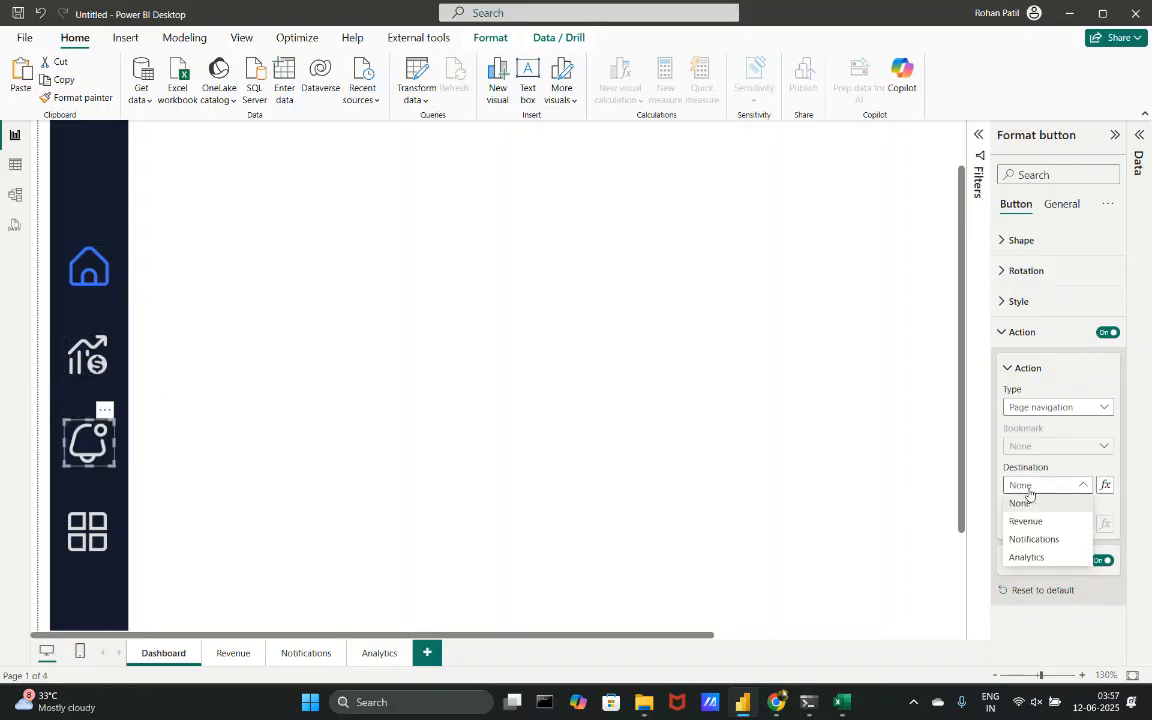
{"action": "left_click", "coordinate": [1047, 541]}
- Set the page navigation destination of the Dashboard page's four-square button to Analytics
{"action": "left_click", "coordinate": [88, 530]}
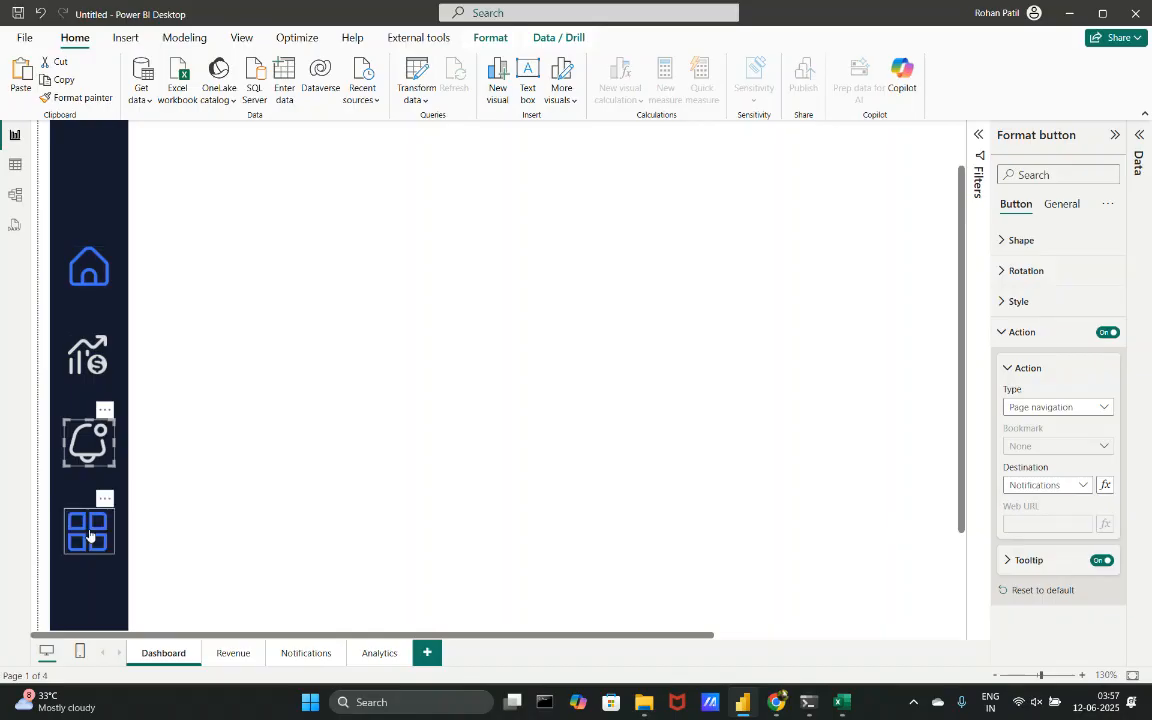
{"action": "left_click", "coordinate": [1030, 486]}
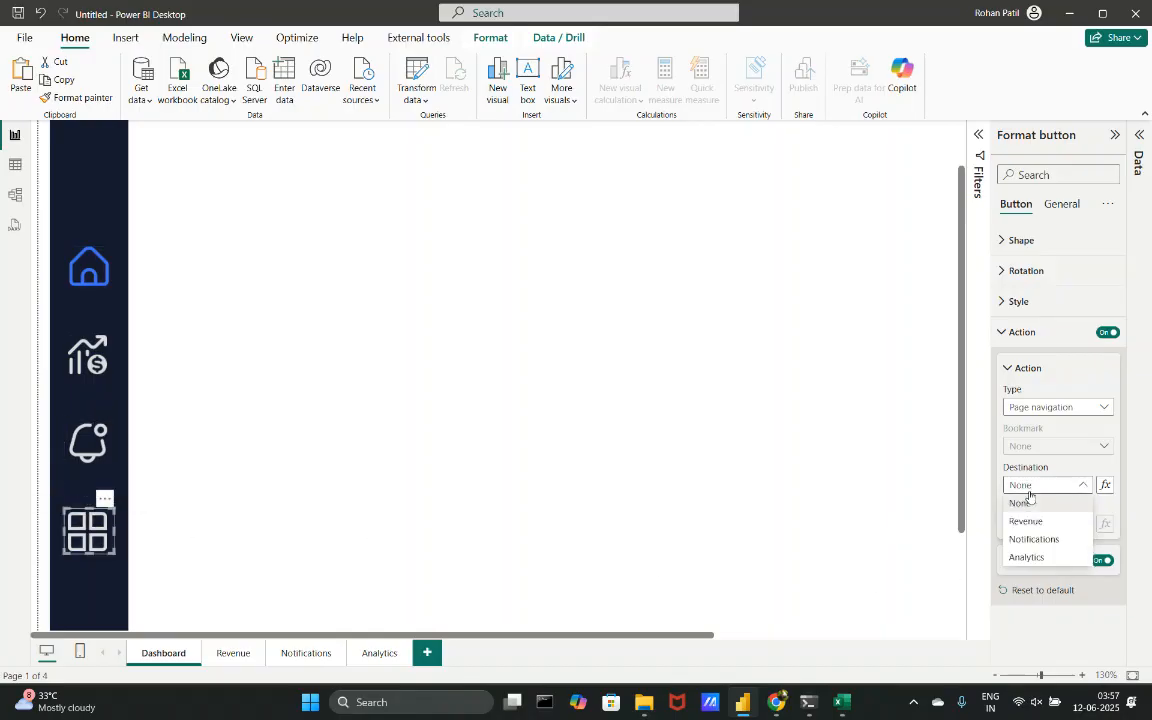
{"action": "left_click", "coordinate": [1030, 556]}
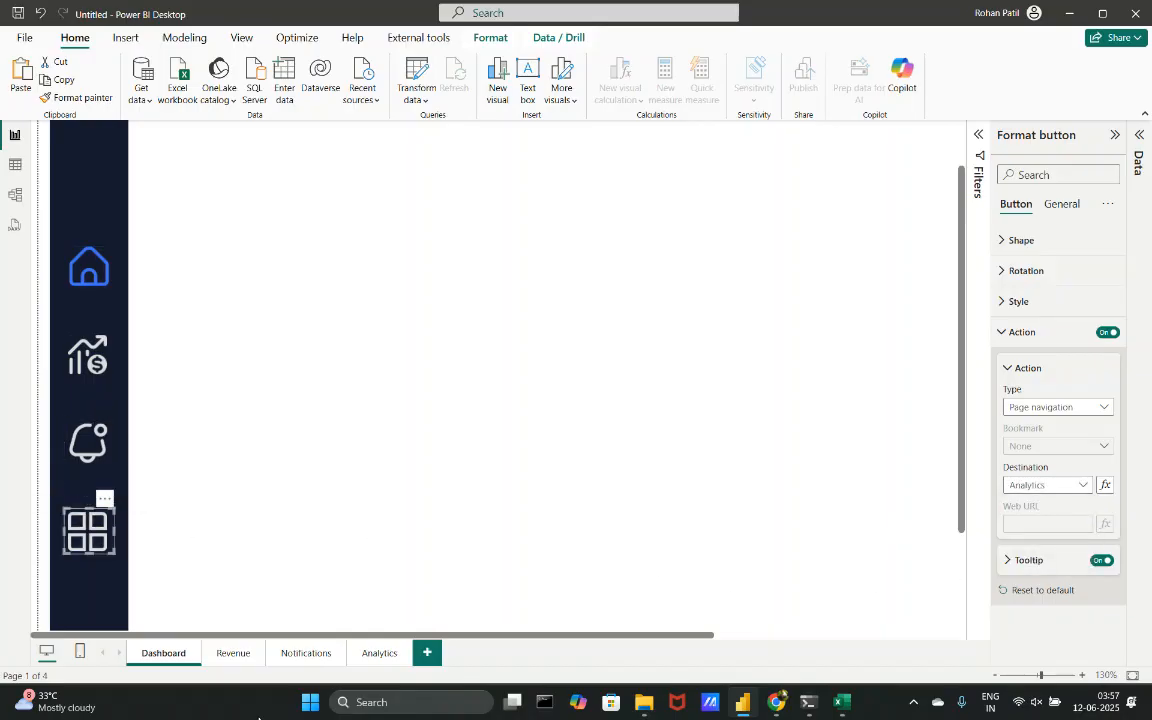
- On the Revenue page, set the bell button's page navigation destination to Notifications
{"action": "left_click", "coordinate": [231, 653]}
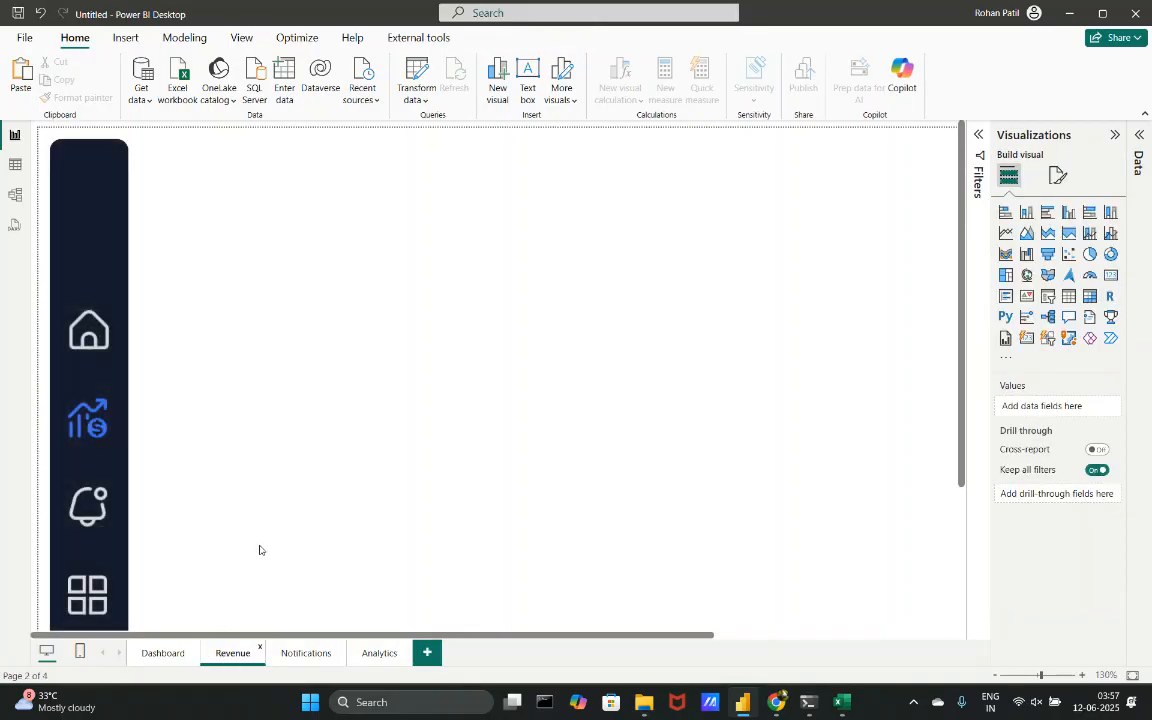
{"action": "left_click", "coordinate": [88, 497]}
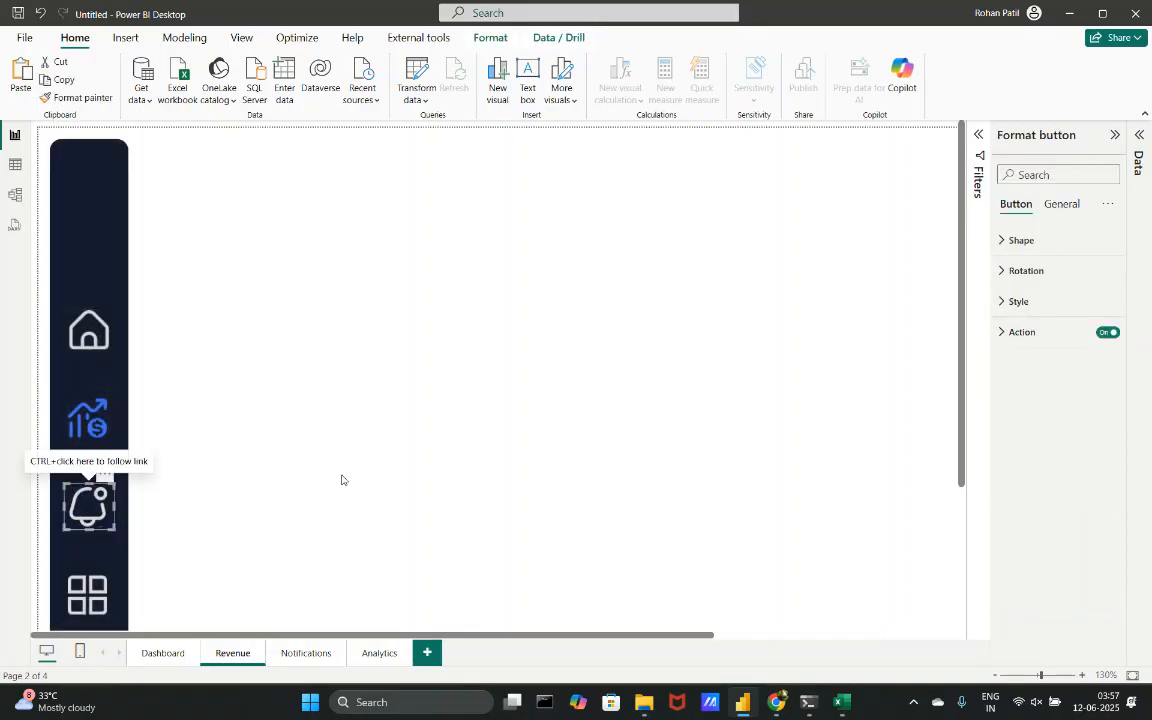
{"action": "left_click", "coordinate": [1040, 331]}
{"action": "left_click", "coordinate": [1050, 485]}
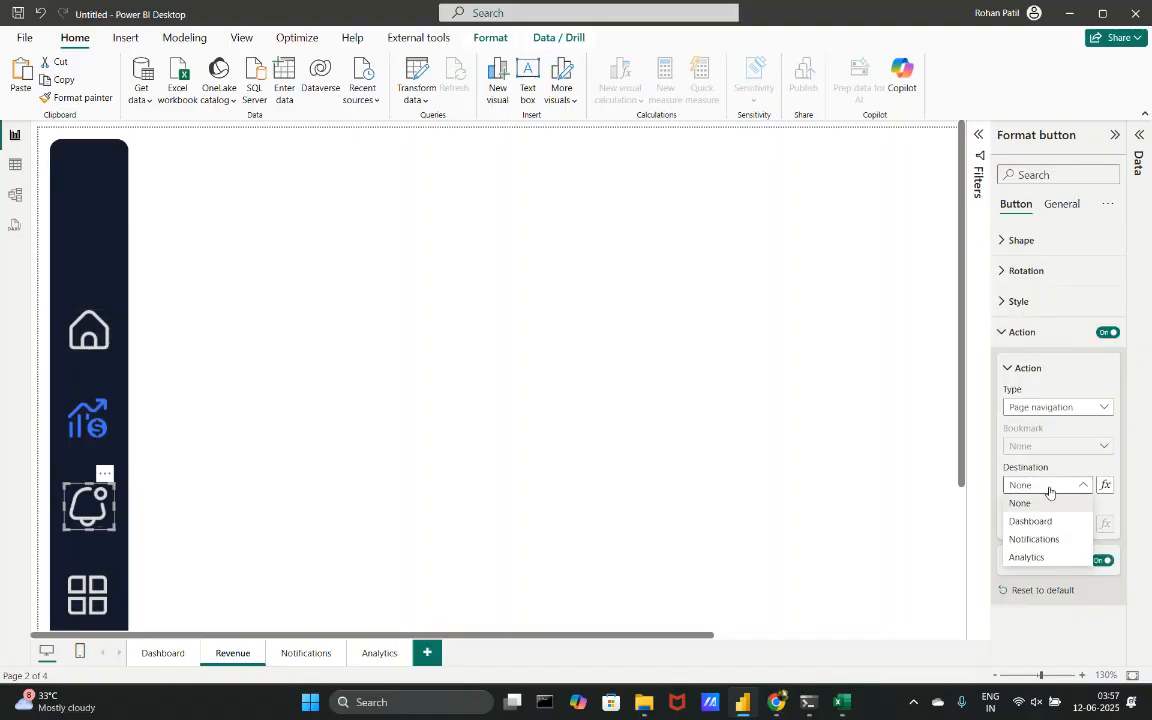
{"action": "left_click", "coordinate": [1036, 538]}
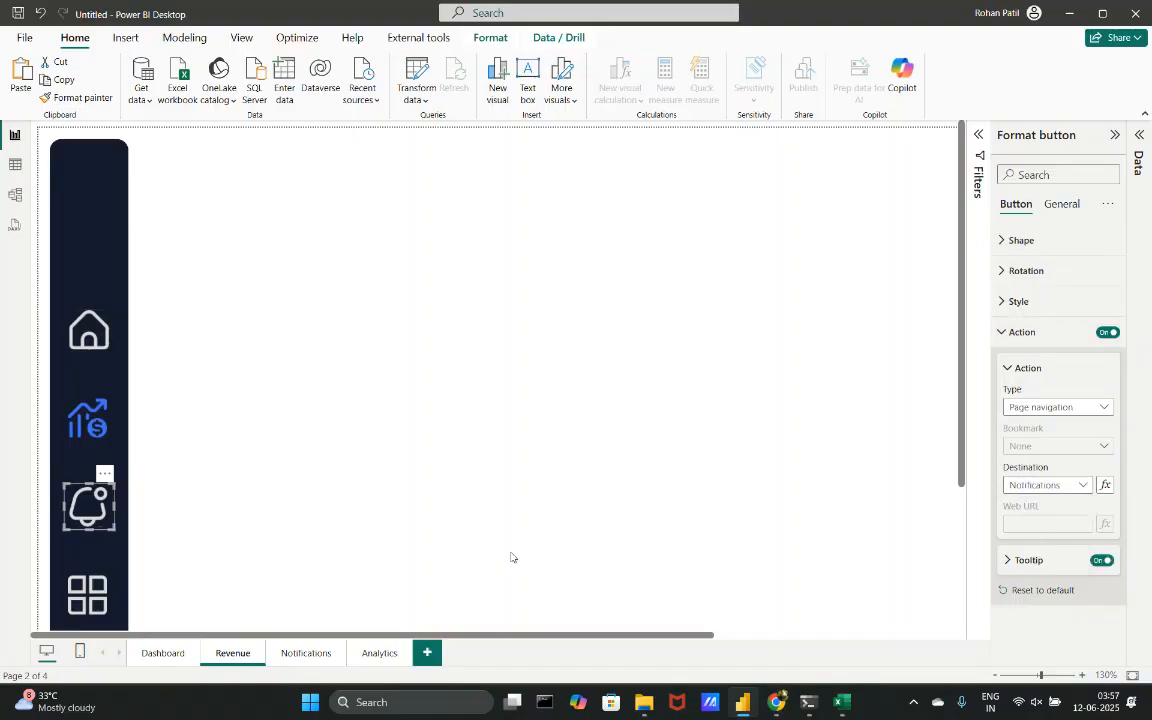
- Set the page navigation destination of the Revenue page's four-square button to Analytics
{"action": "left_click", "coordinate": [88, 594]}
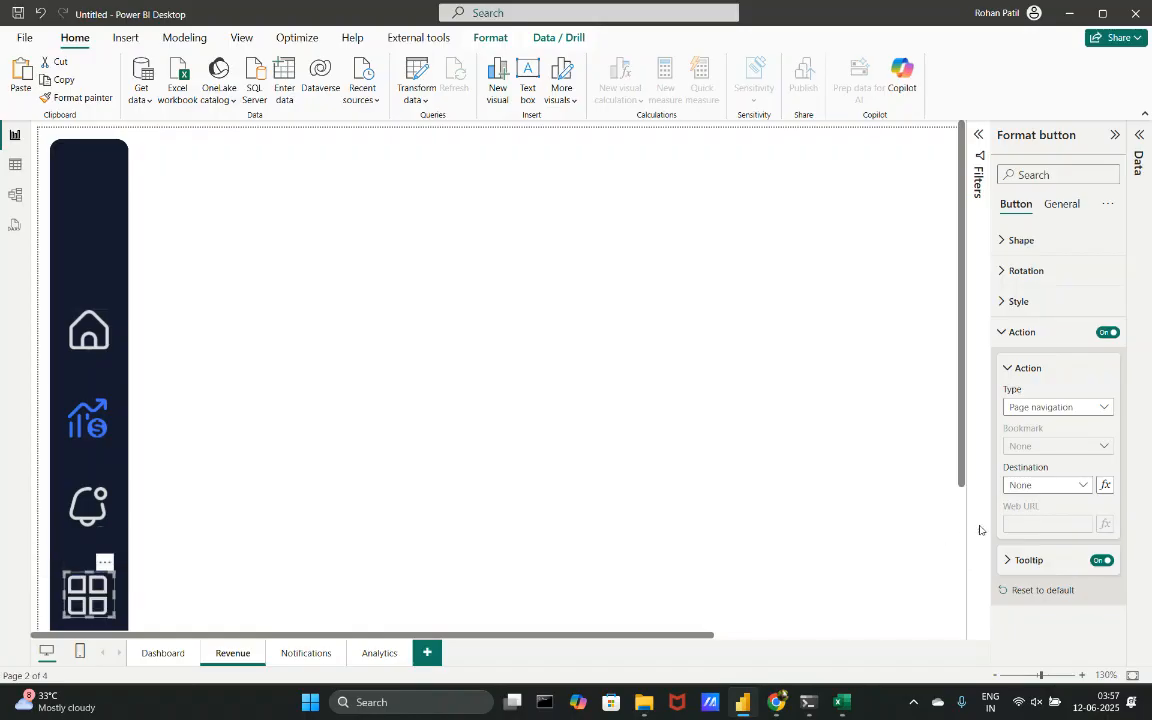
{"action": "left_click", "coordinate": [1035, 487]}
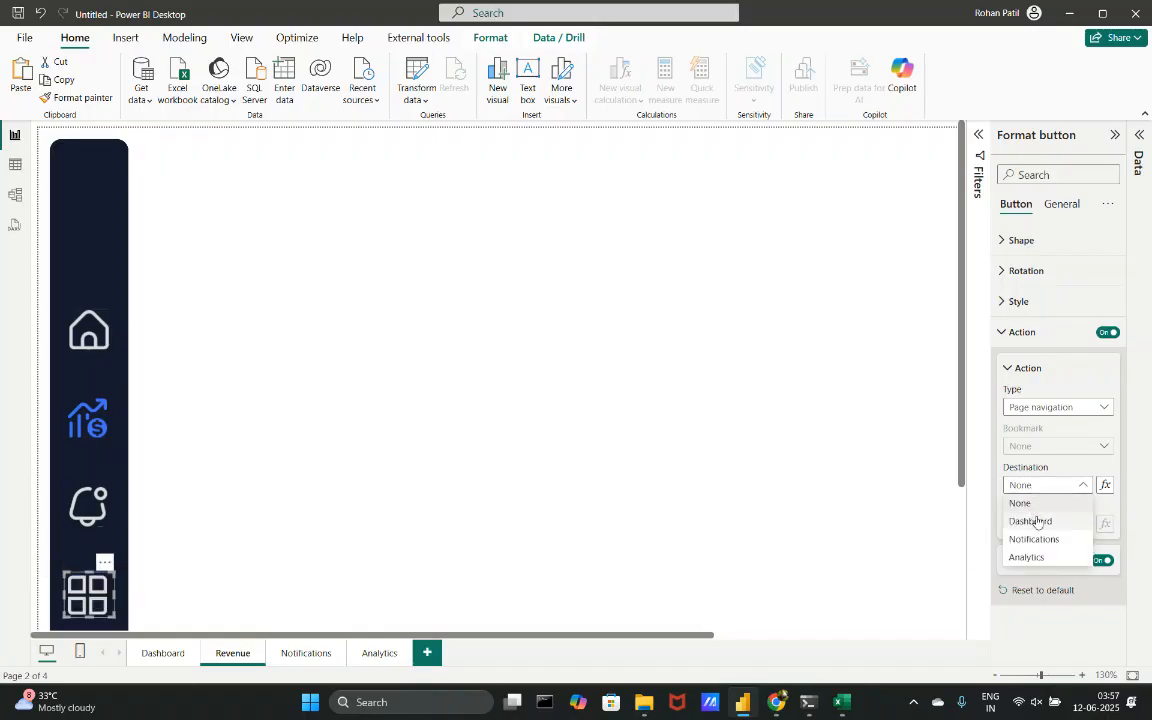
{"action": "left_click", "coordinate": [1026, 557]}
{"action": "left_click", "coordinate": [86, 340]}
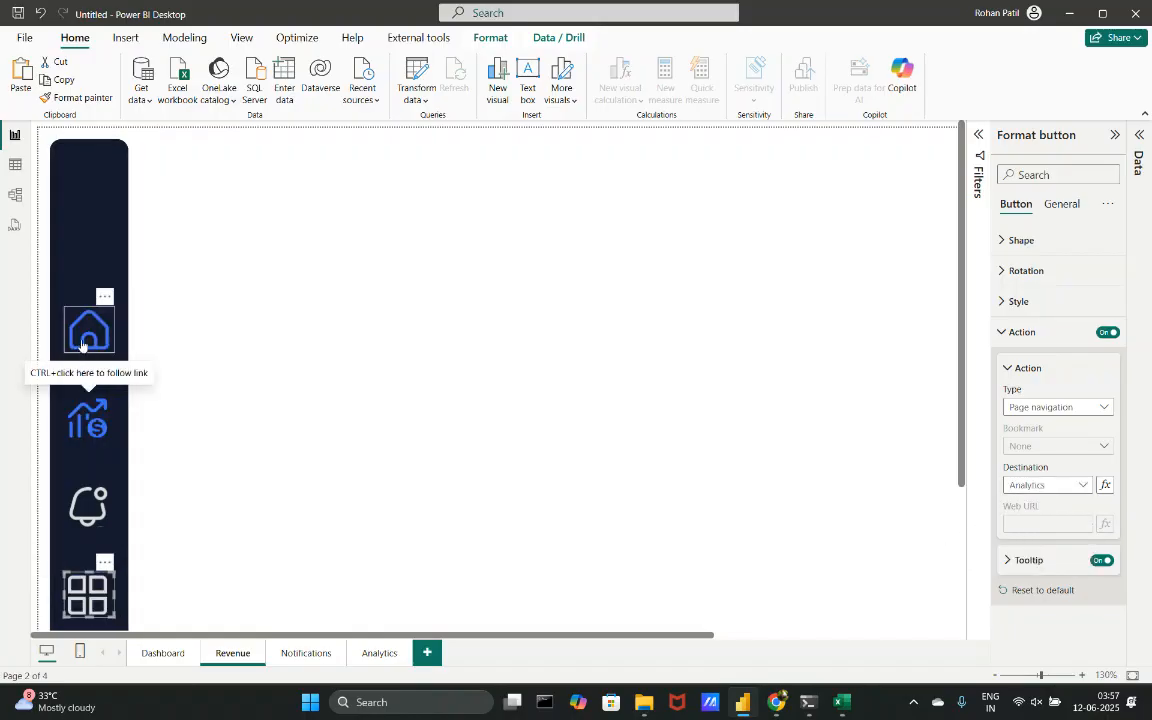
- On the Notifications page, check the home button's destination and set the revenue button's page navigation destination to Revenue
{"action": "left_click", "coordinate": [290, 655]}
{"action": "left_click", "coordinate": [89, 340]}
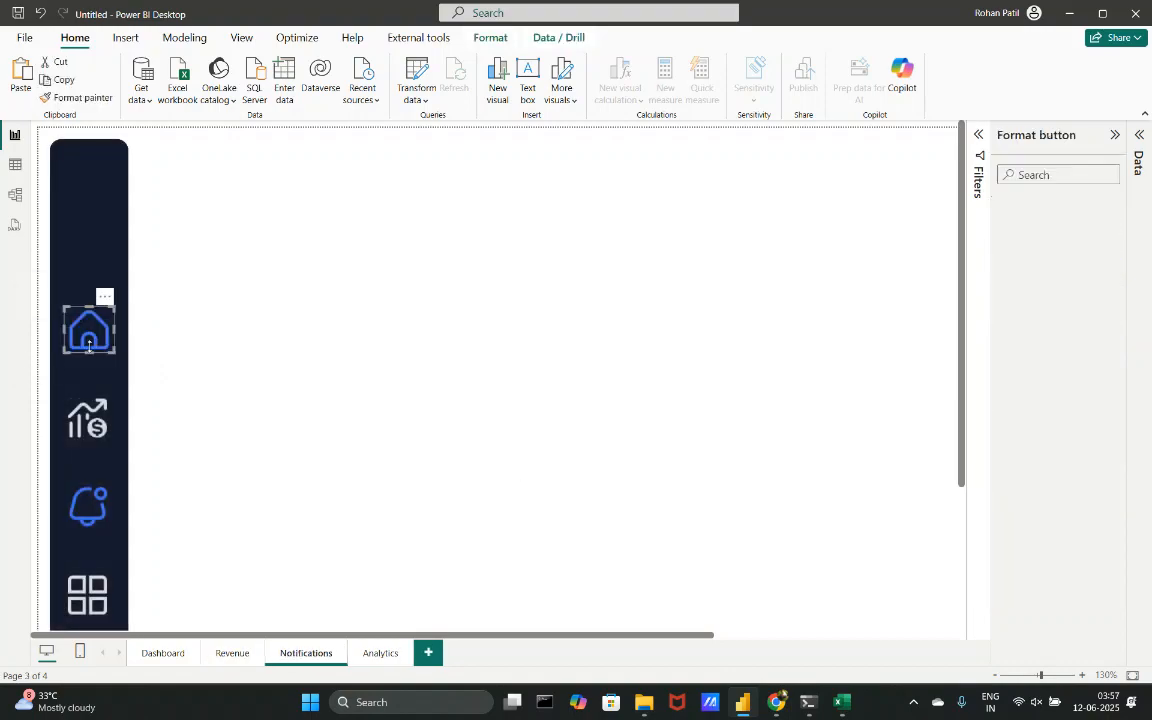
{"action": "left_click", "coordinate": [1030, 335]}
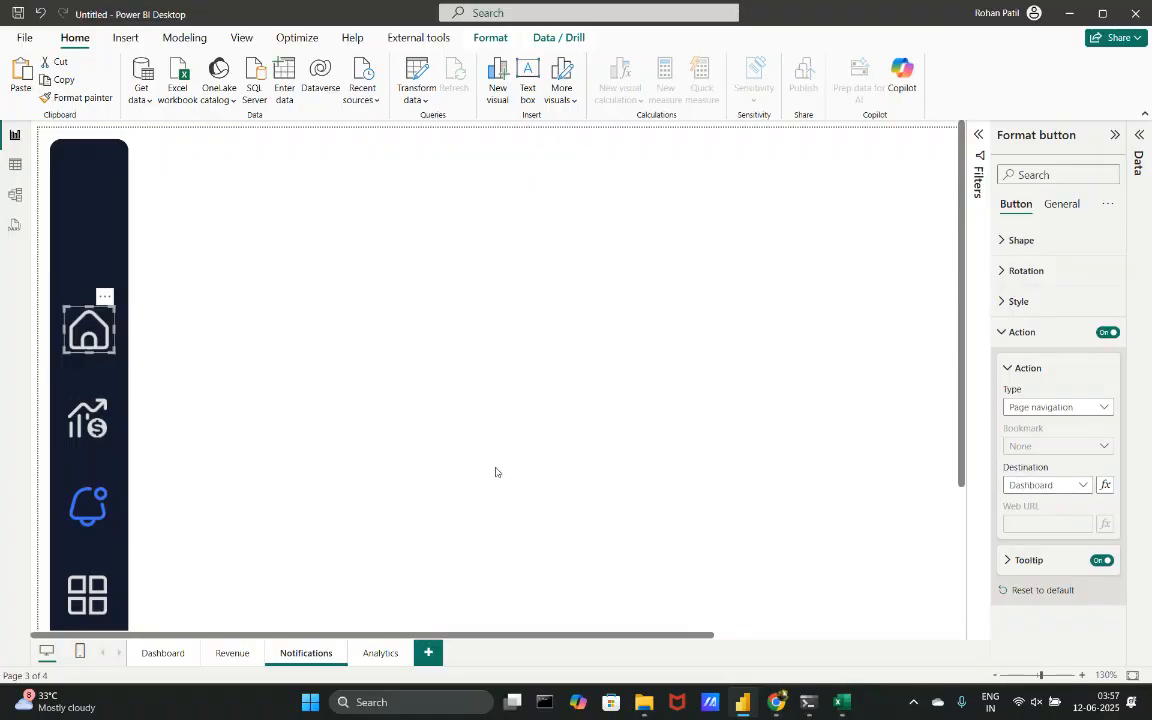
{"action": "left_click", "coordinate": [89, 418]}
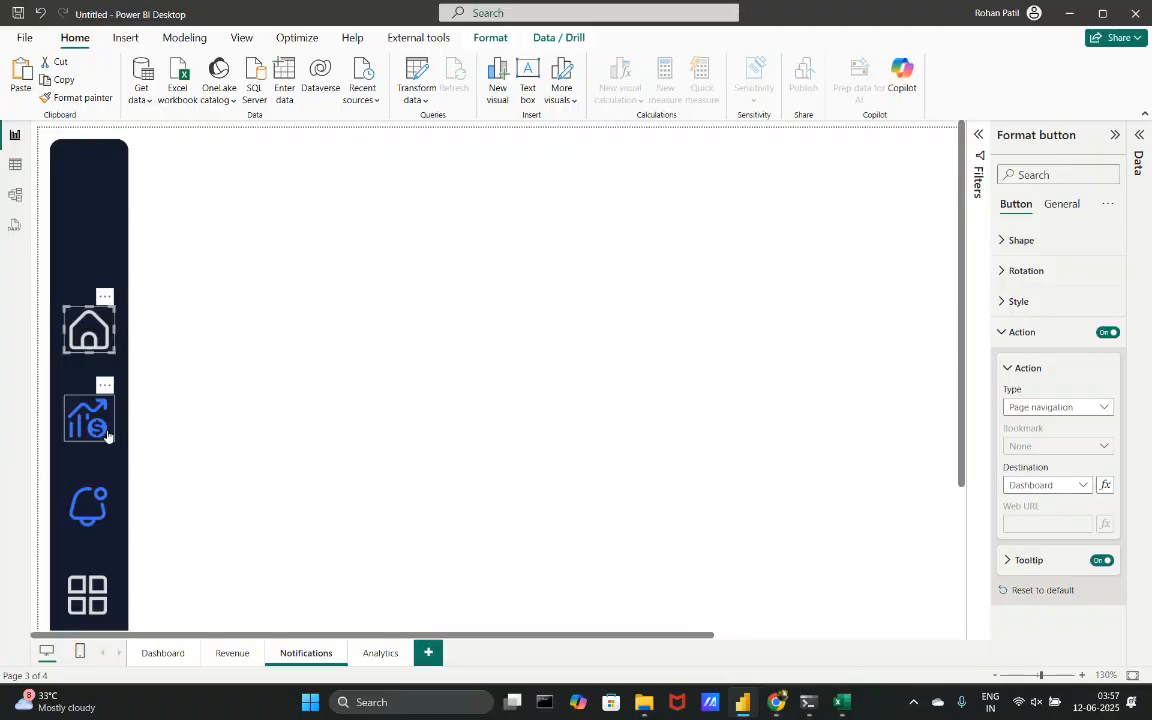
{"action": "left_click", "coordinate": [1035, 487]}
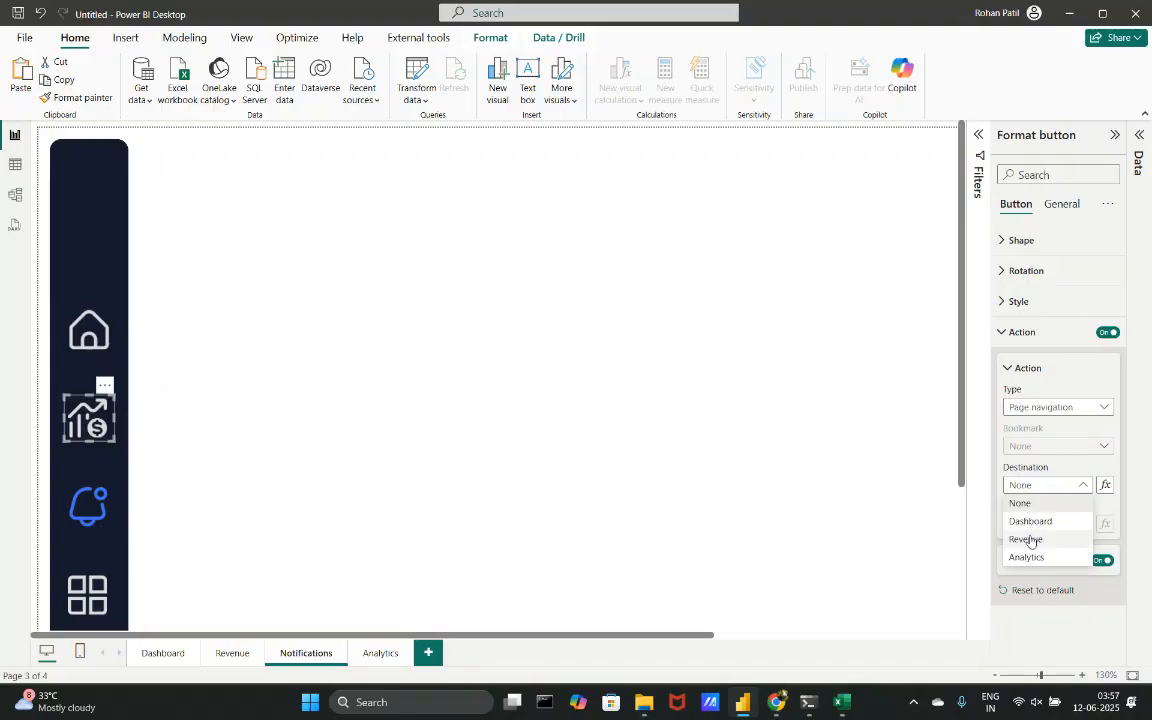
{"action": "left_click", "coordinate": [1030, 536]}
- Set the page navigation destination of the Notifications page's four-square button to Analytics
{"action": "left_click", "coordinate": [88, 592]}
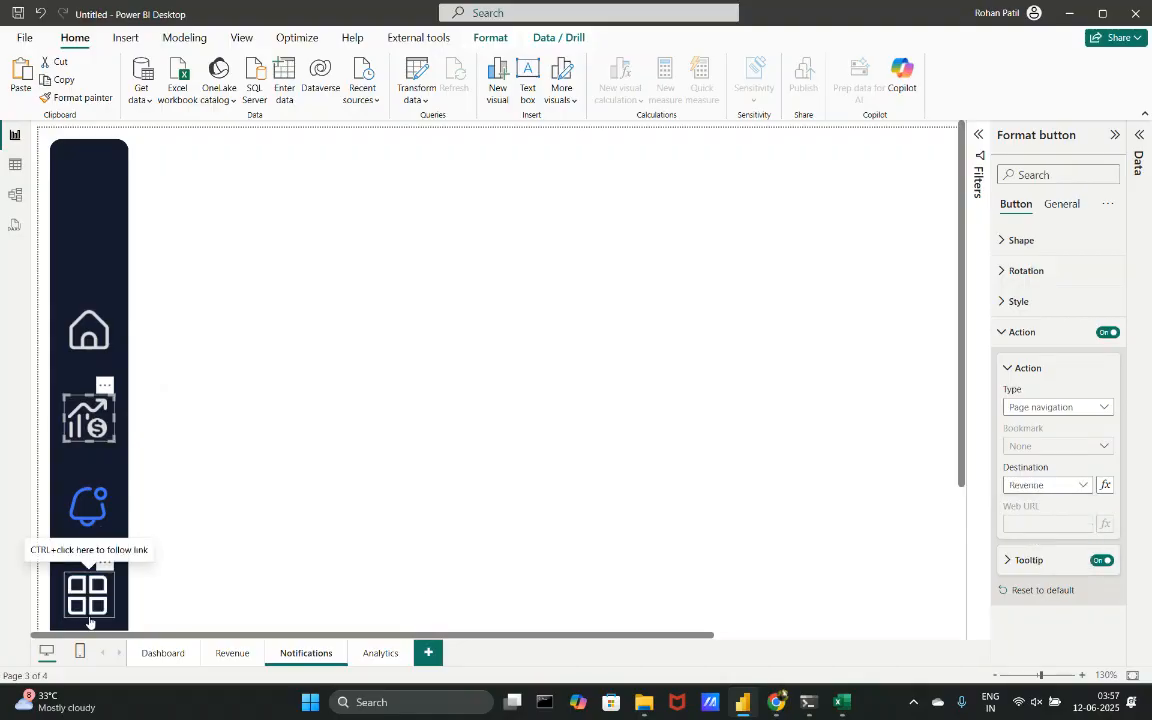
{"action": "left_click", "coordinate": [1035, 487]}
{"action": "left_click", "coordinate": [1030, 557]}
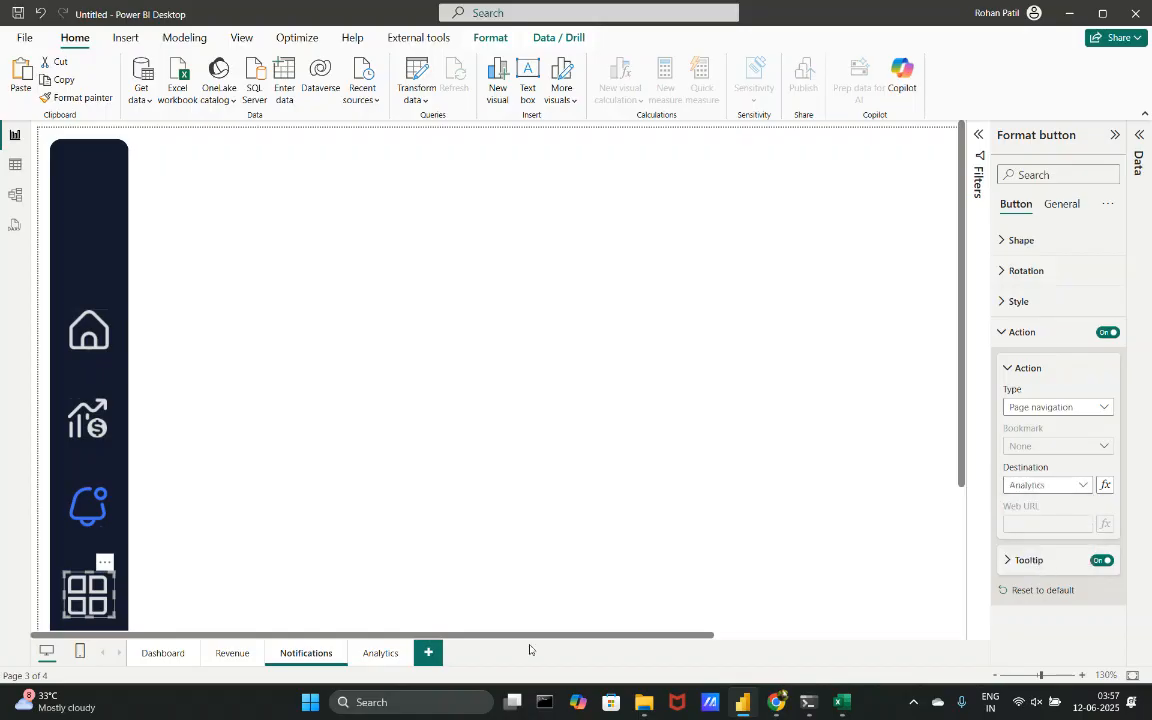
- On the Analytics page, set the bell button's page navigation destination to Notifications
{"action": "left_click", "coordinate": [383, 656]}
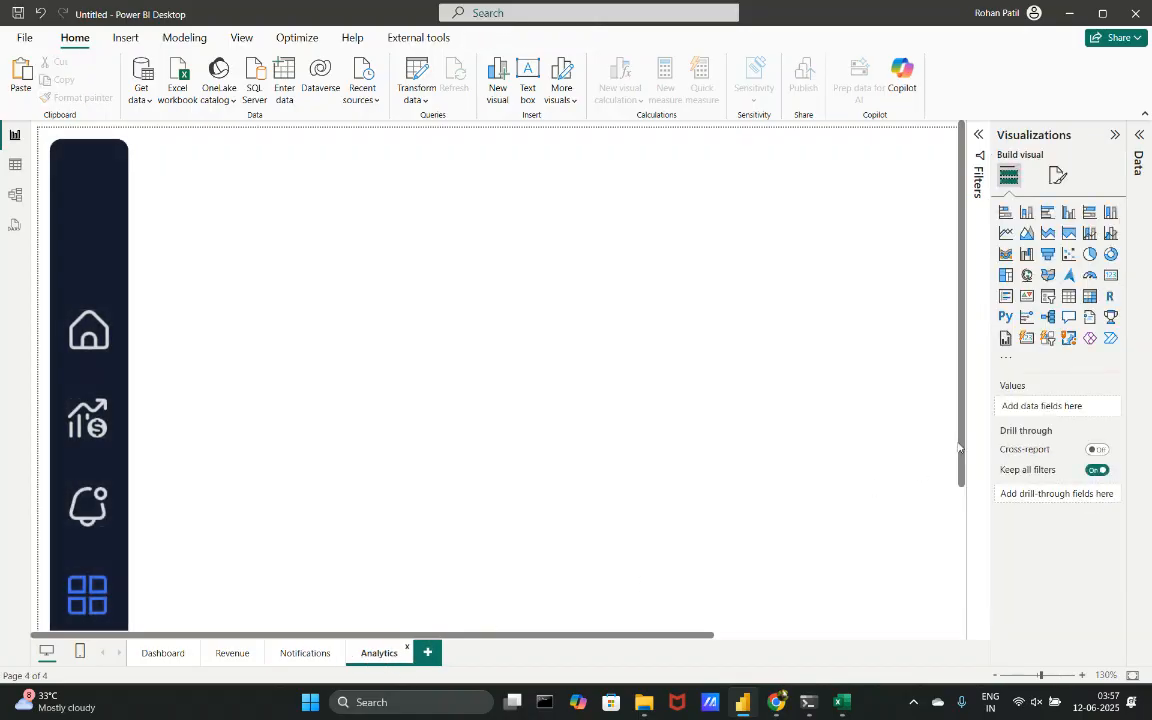
{"action": "scroll", "coordinate": [235, 518], "scroll_direction": "down", "scroll_amount": 3}
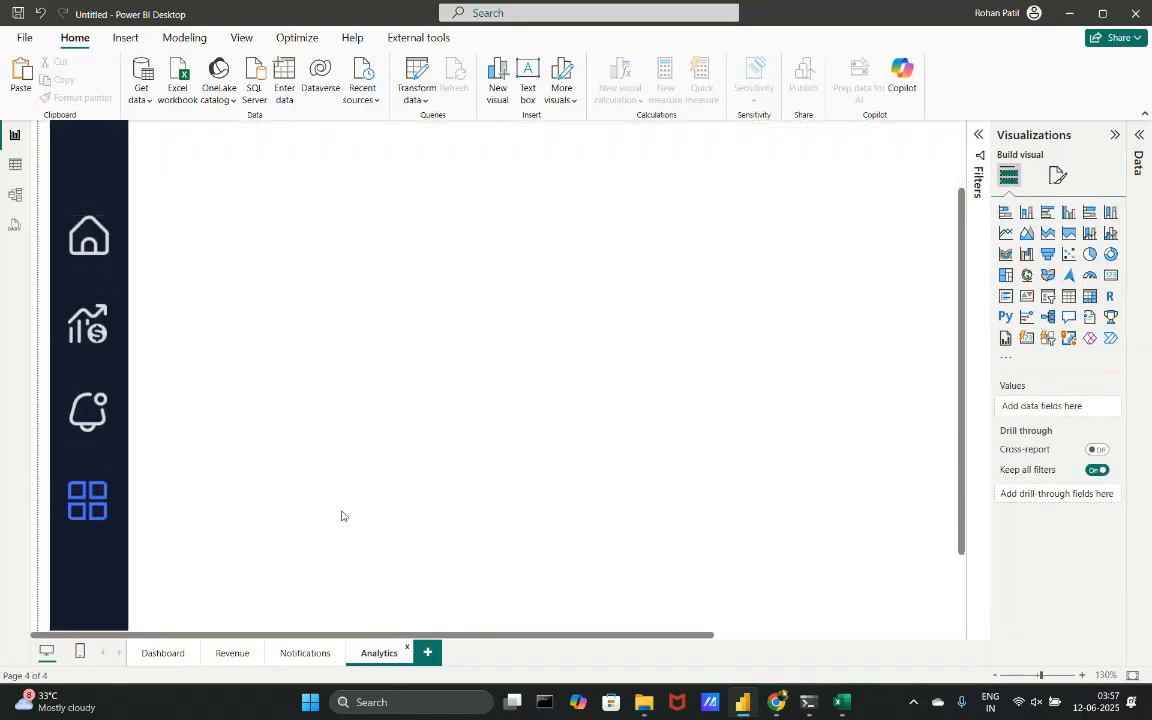
{"action": "left_click", "coordinate": [79, 392]}
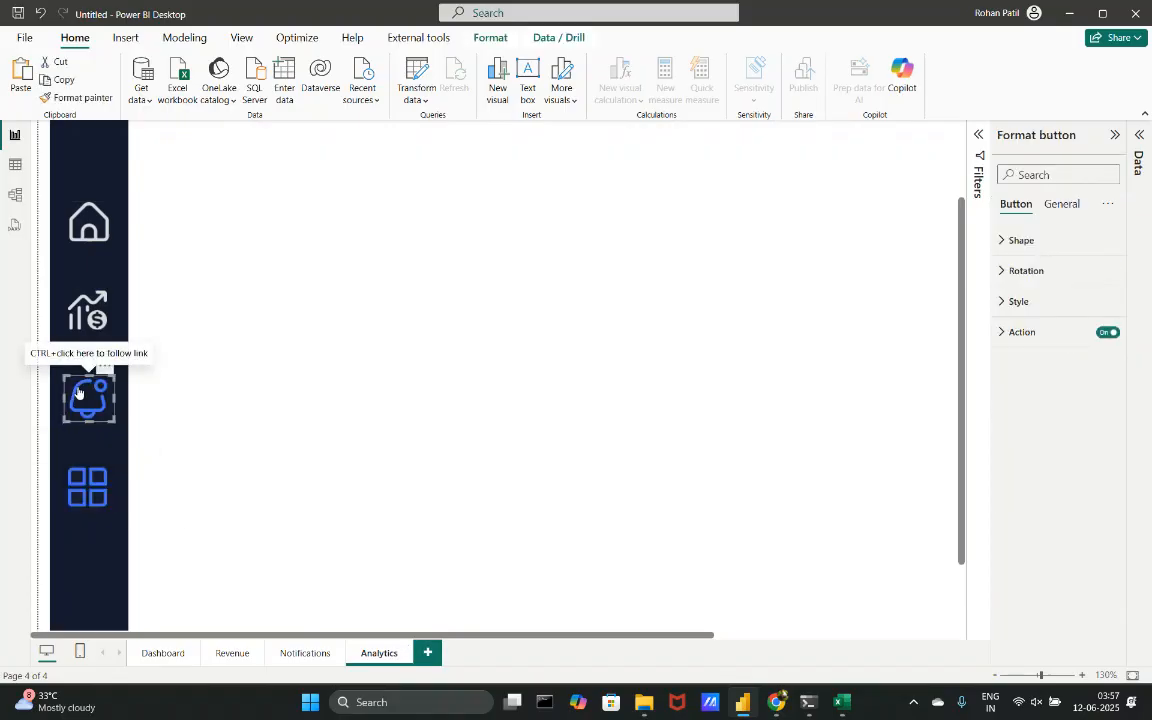
{"action": "left_click", "coordinate": [1030, 334]}
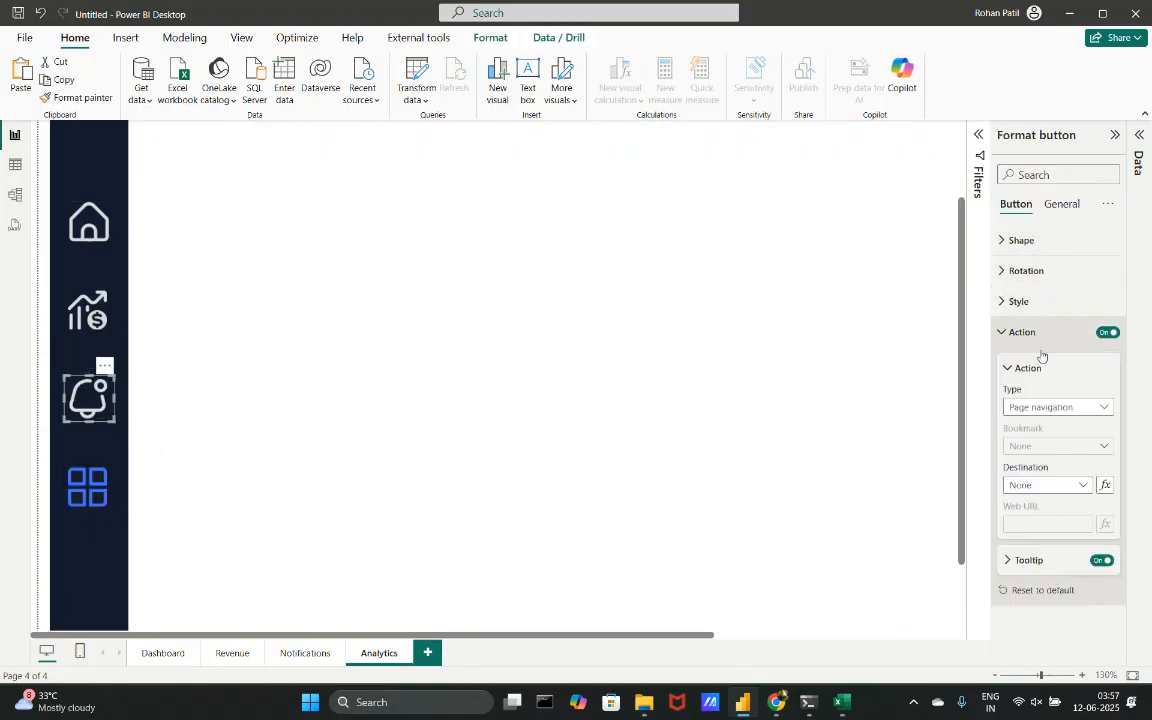
{"action": "left_click", "coordinate": [1012, 486]}
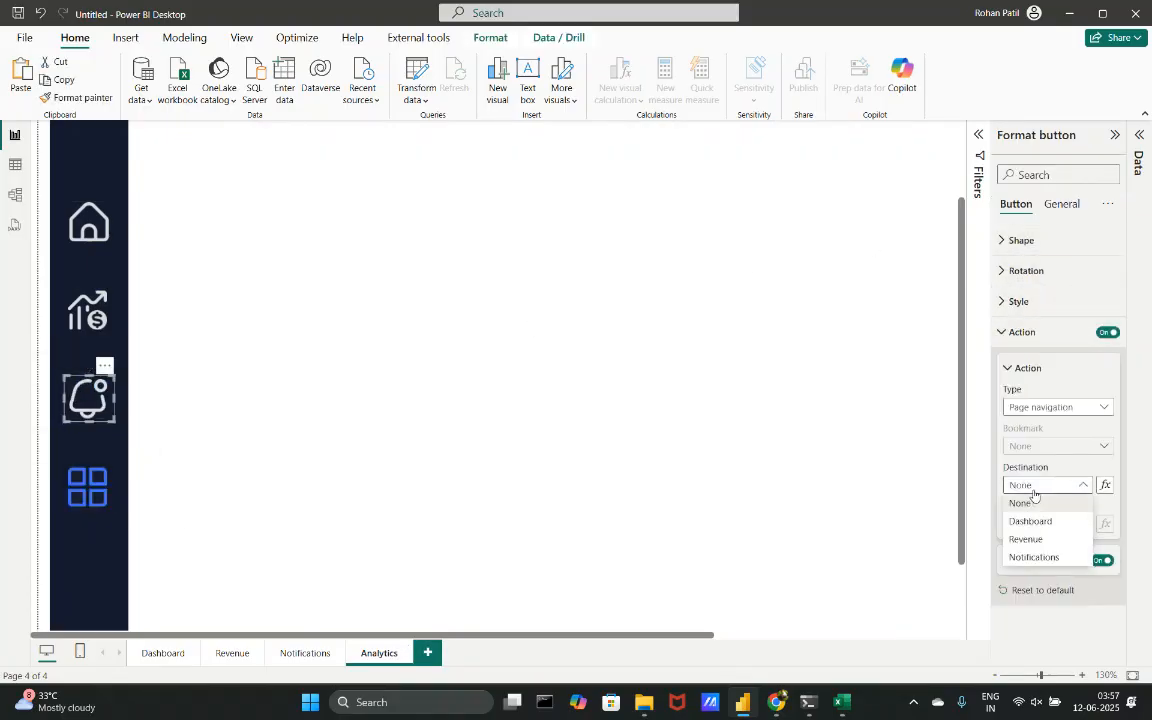
{"action": "left_click", "coordinate": [1033, 541]}
{"action": "left_click", "coordinate": [1032, 486]}
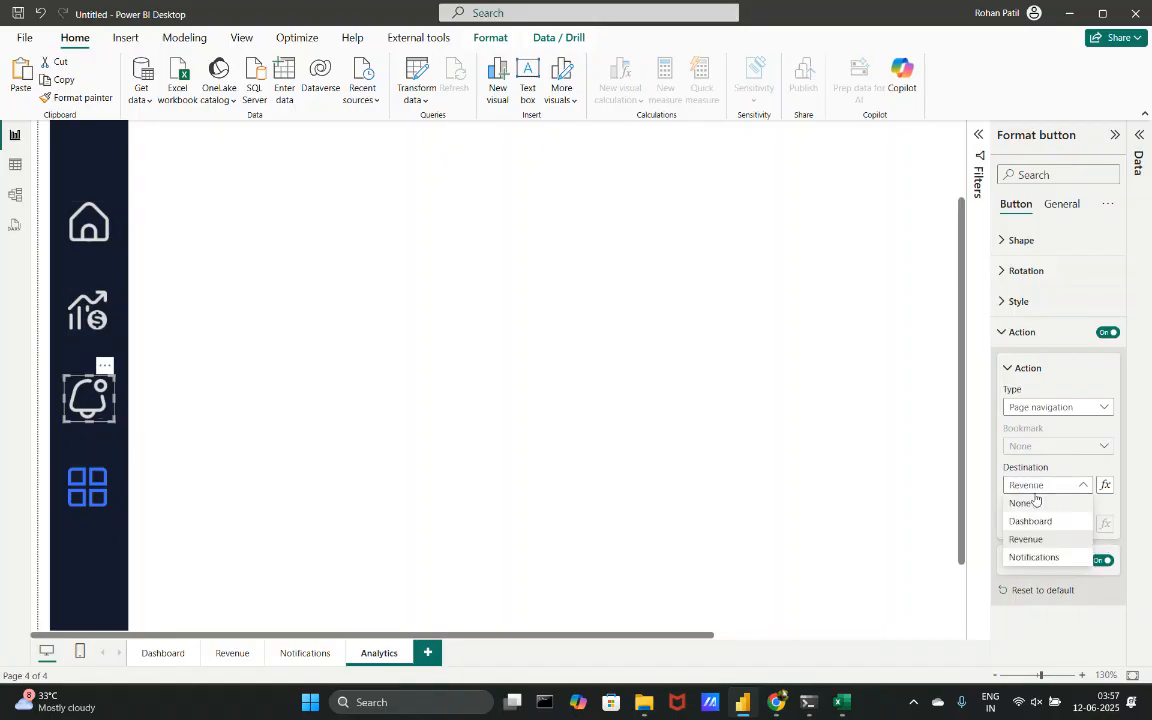
{"action": "left_click", "coordinate": [1042, 556]}
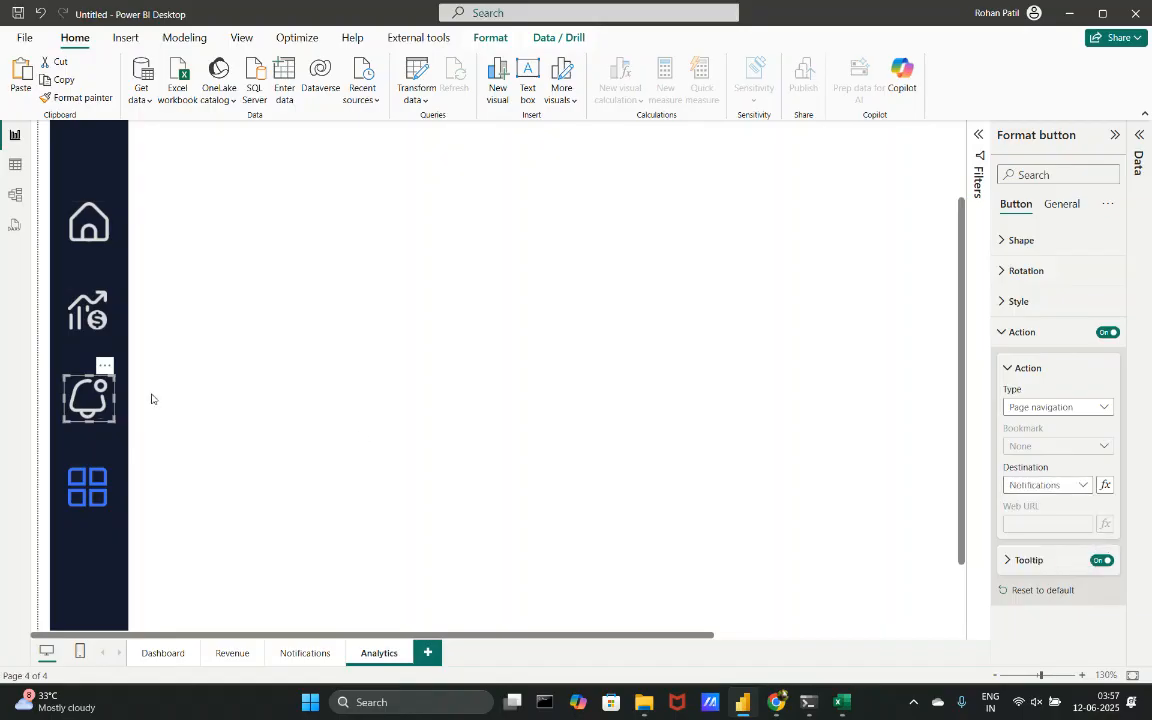
- Set the page navigation destination of the Analytics page's revenue button to Revenue
{"action": "left_click", "coordinate": [90, 310]}
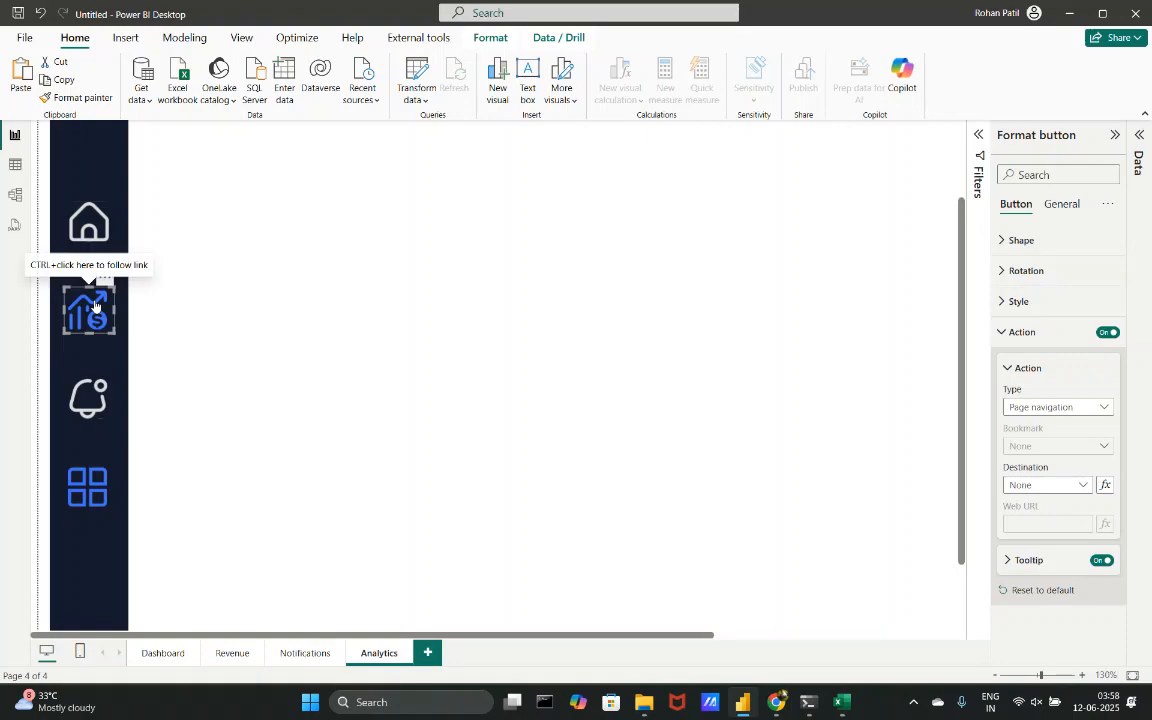
{"action": "left_click", "coordinate": [1052, 486]}
{"action": "left_click", "coordinate": [1045, 538]}
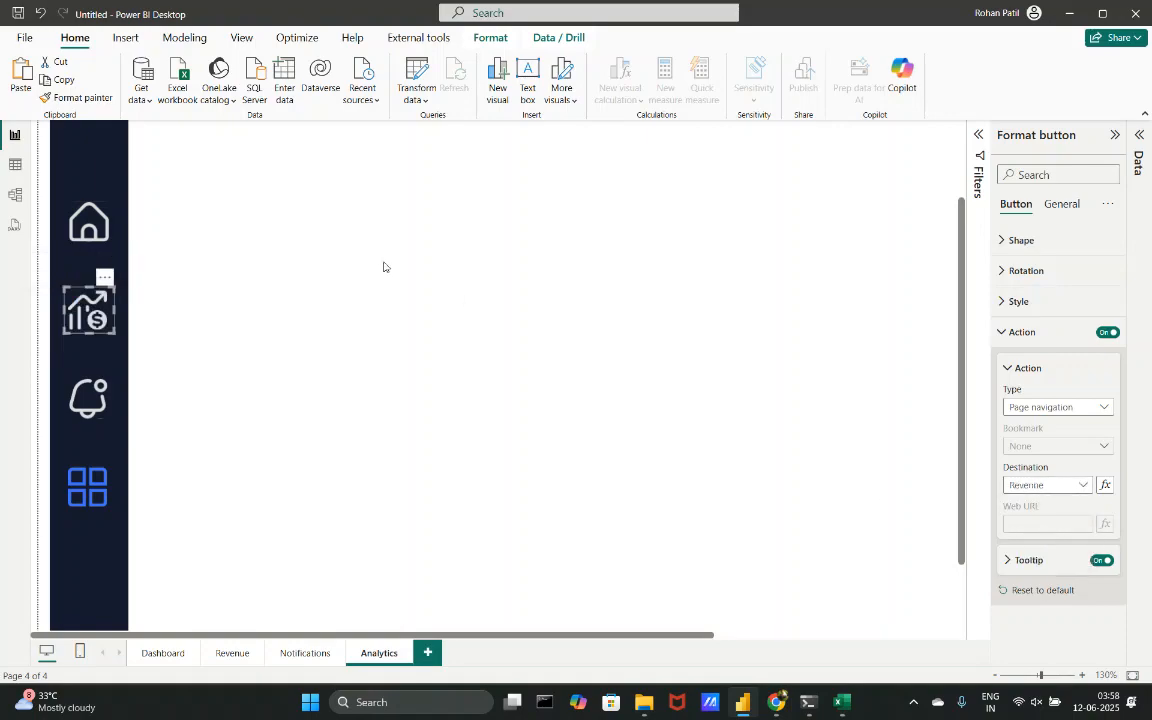
- Test the sidebar by following its home, revenue, bell and four-square links between the four pages, ending on Dashboard
{"action": "left_click", "coordinate": [88, 222]}
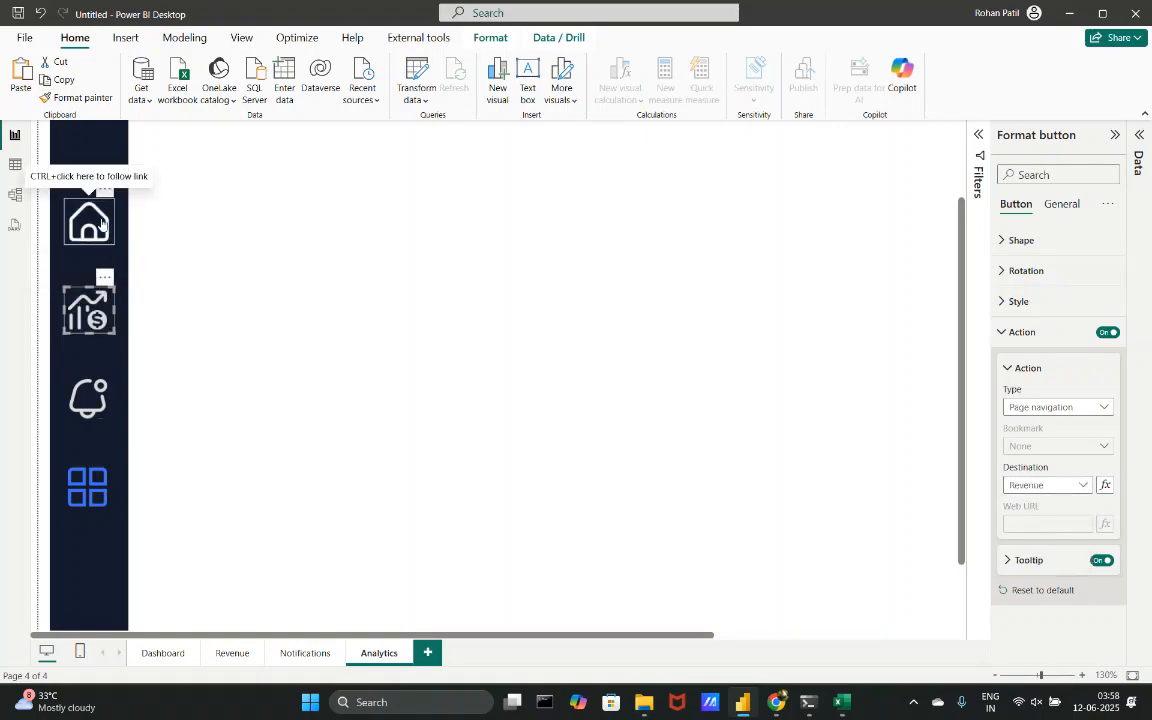
{"action": "left_click", "coordinate": [311, 284]}
{"action": "scroll", "coordinate": [311, 284], "scroll_direction": "down", "scroll_amount": 6}
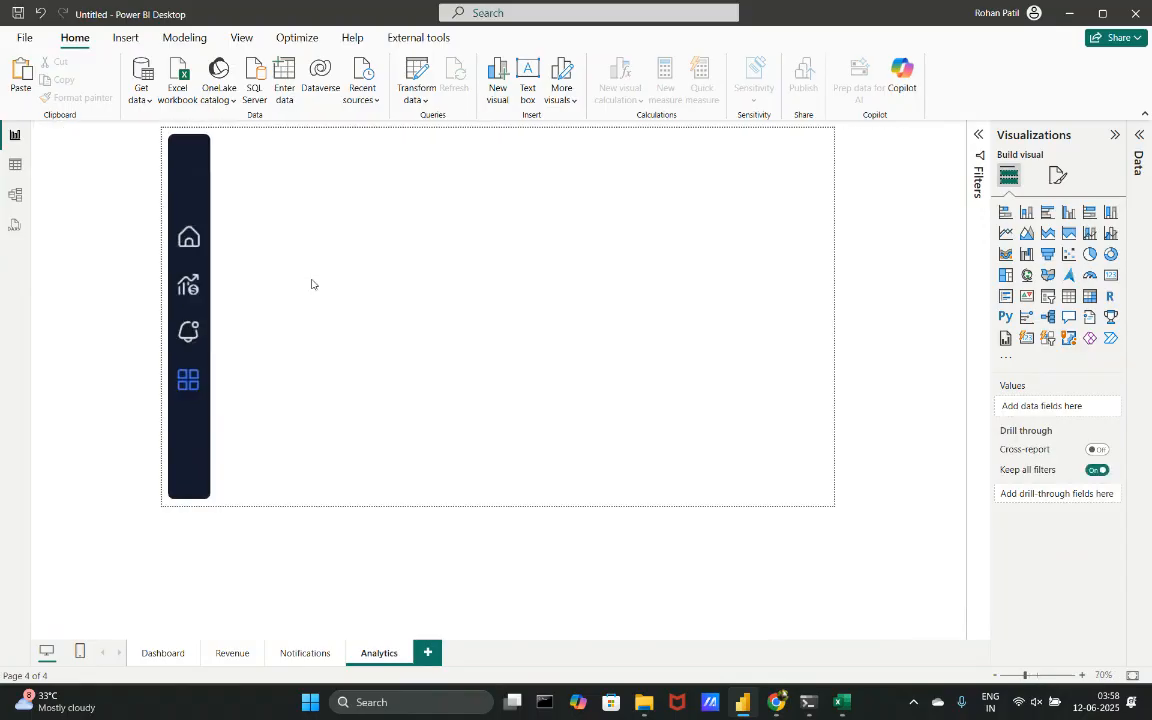
{"action": "left_click", "coordinate": [191, 238], "text": "ctrl"}
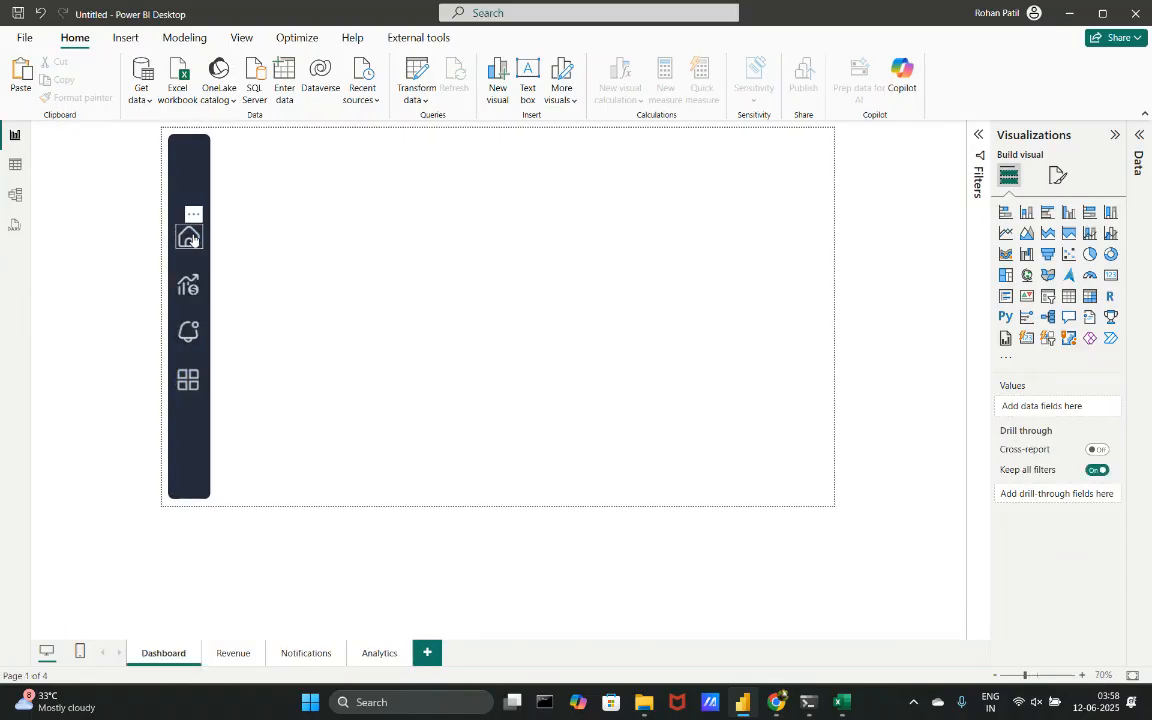
{"action": "left_click", "coordinate": [189, 286], "text": "ctrl"}
{"action": "left_click", "coordinate": [189, 336], "text": "ctrl"}
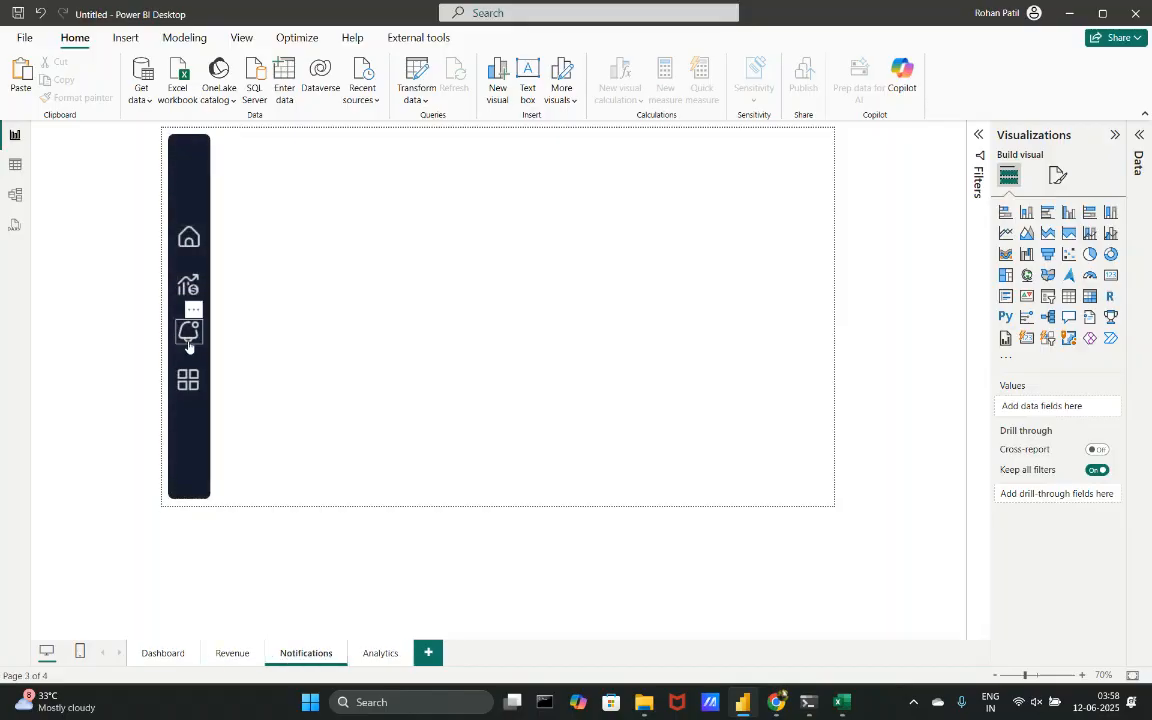
{"action": "left_click", "coordinate": [190, 379], "text": "ctrl"}
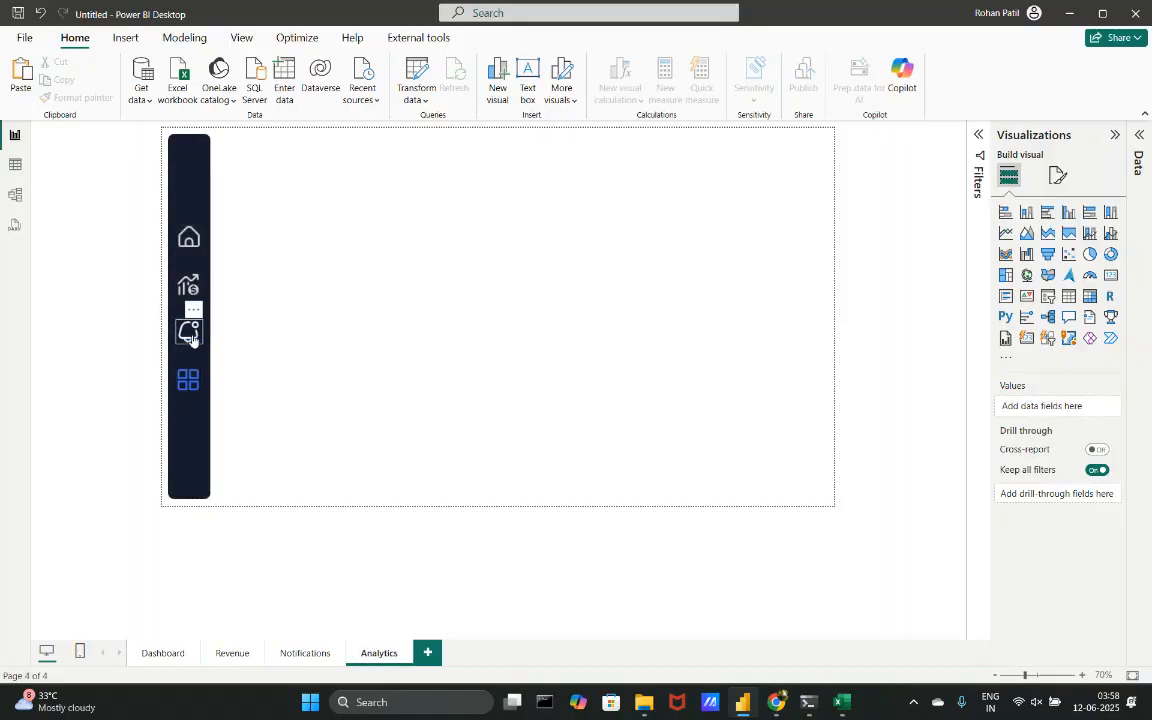
{"action": "left_click", "coordinate": [188, 332], "text": "ctrl"}
{"action": "left_click", "coordinate": [185, 286], "text": "ctrl"}
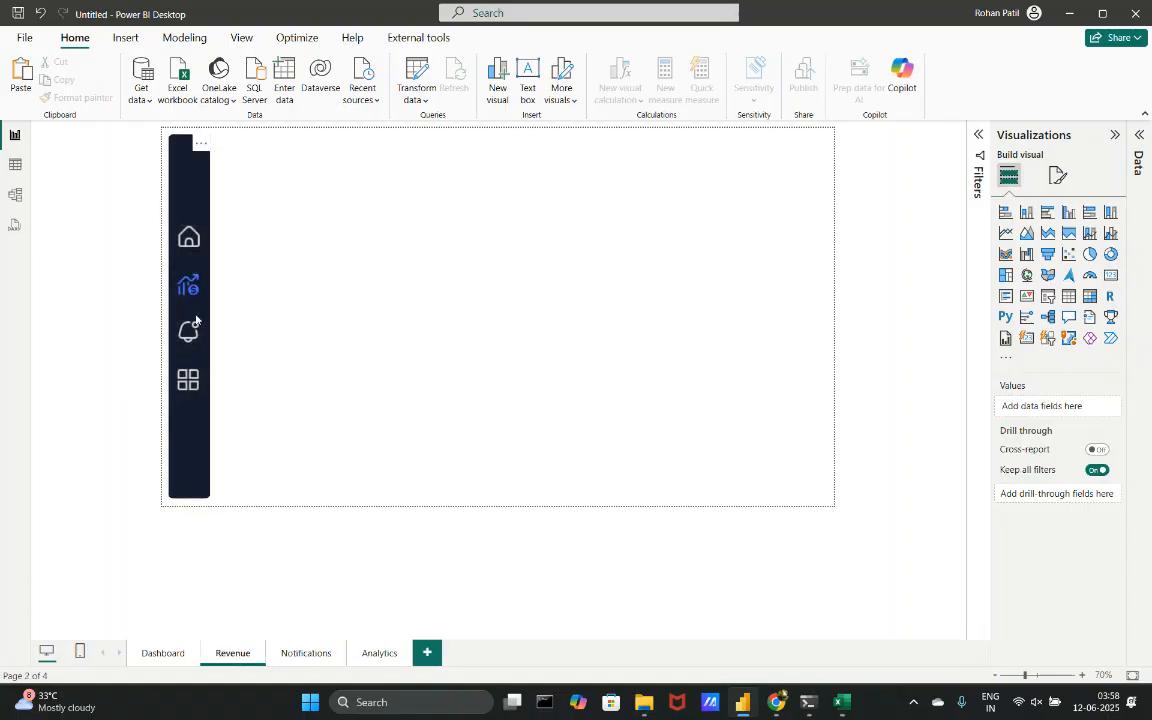
{"action": "left_click", "coordinate": [188, 330], "text": "ctrl"}
{"action": "left_click", "coordinate": [189, 380], "text": "ctrl"}
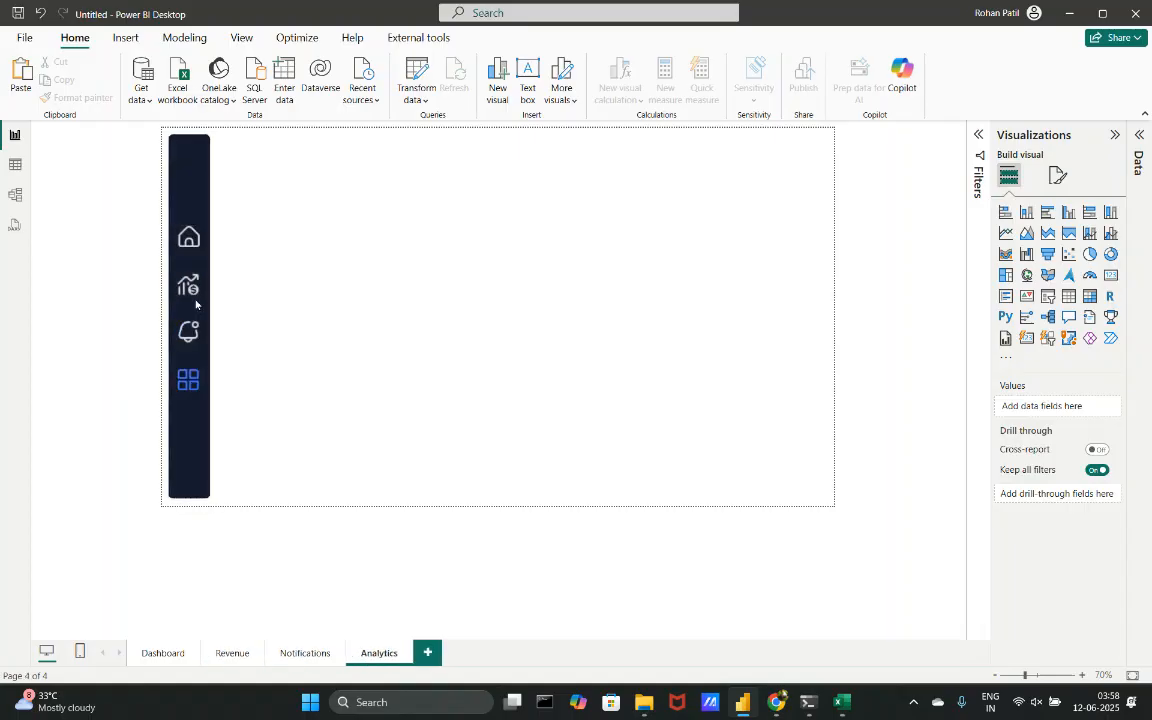
{"action": "left_click", "coordinate": [188, 285], "text": "ctrl"}
{"action": "left_click", "coordinate": [190, 238], "text": "ctrl"}
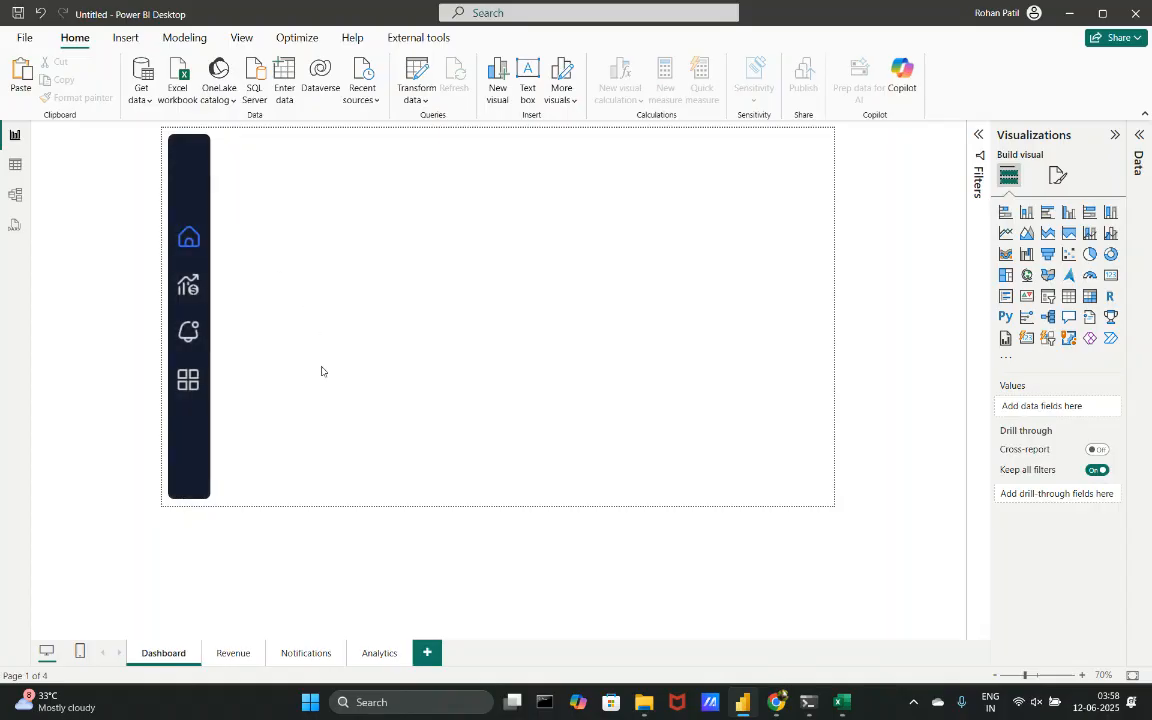
- Switch to the browser and examine the collapsed and expanded sidebar designs on the sidebar menu templates page
{"action": "mouse_move", "coordinate": [775, 705]}
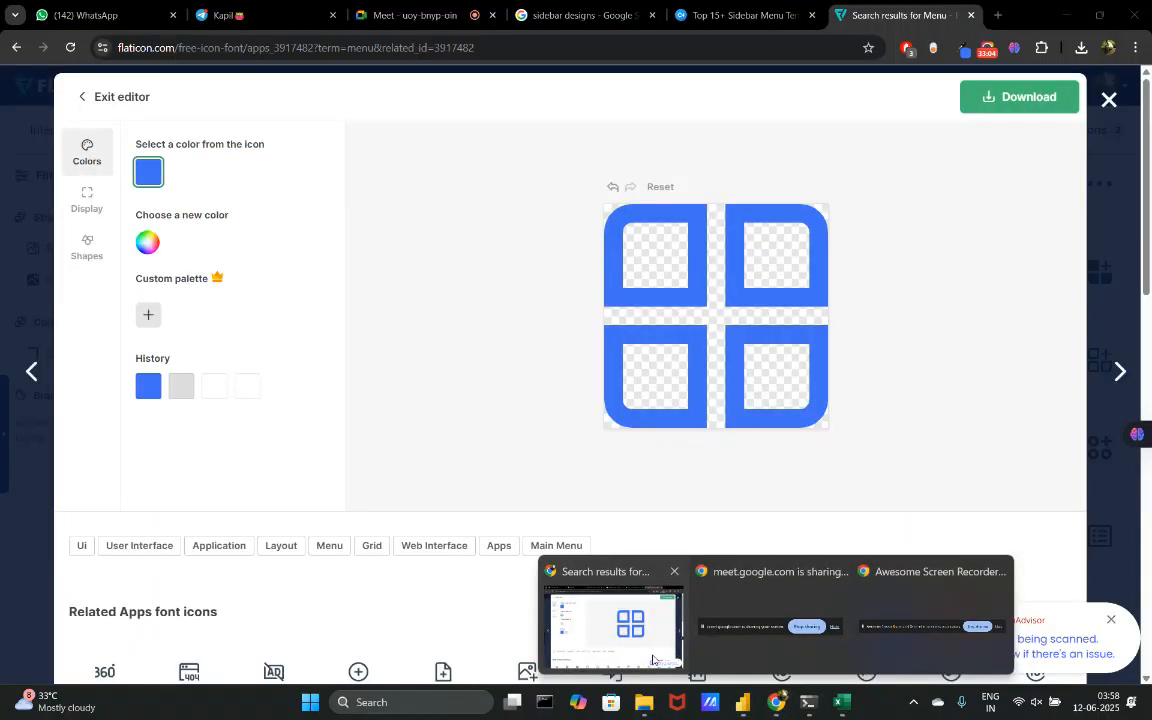
{"action": "left_click", "coordinate": [652, 660]}
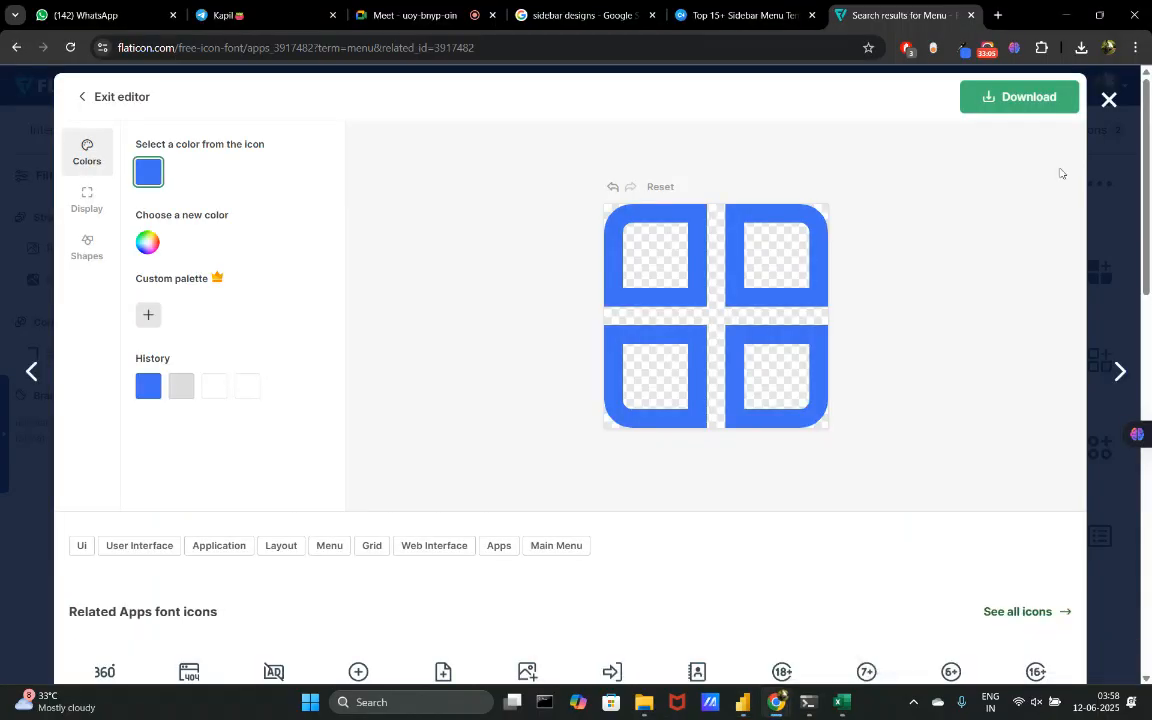
{"action": "left_click", "coordinate": [690, 12]}
{"action": "scroll", "coordinate": [480, 373], "scroll_direction": "up", "scroll_amount": 5}
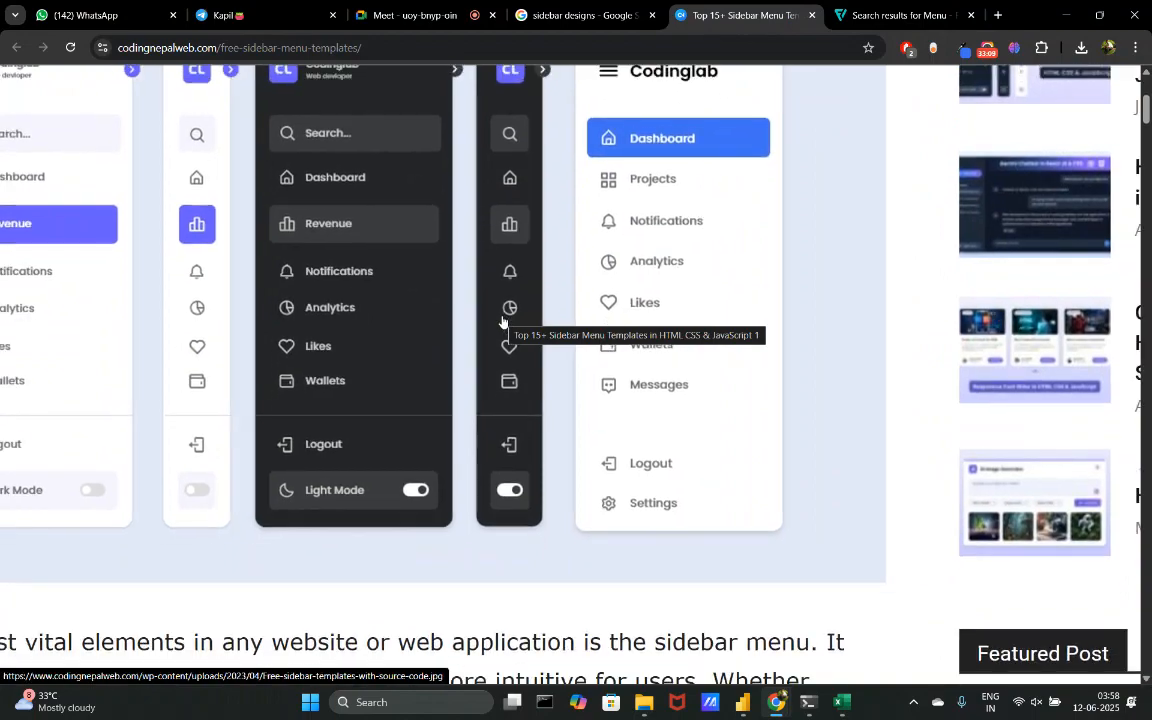
{"action": "scroll", "coordinate": [503, 320], "scroll_direction": "up", "scroll_amount": 2}
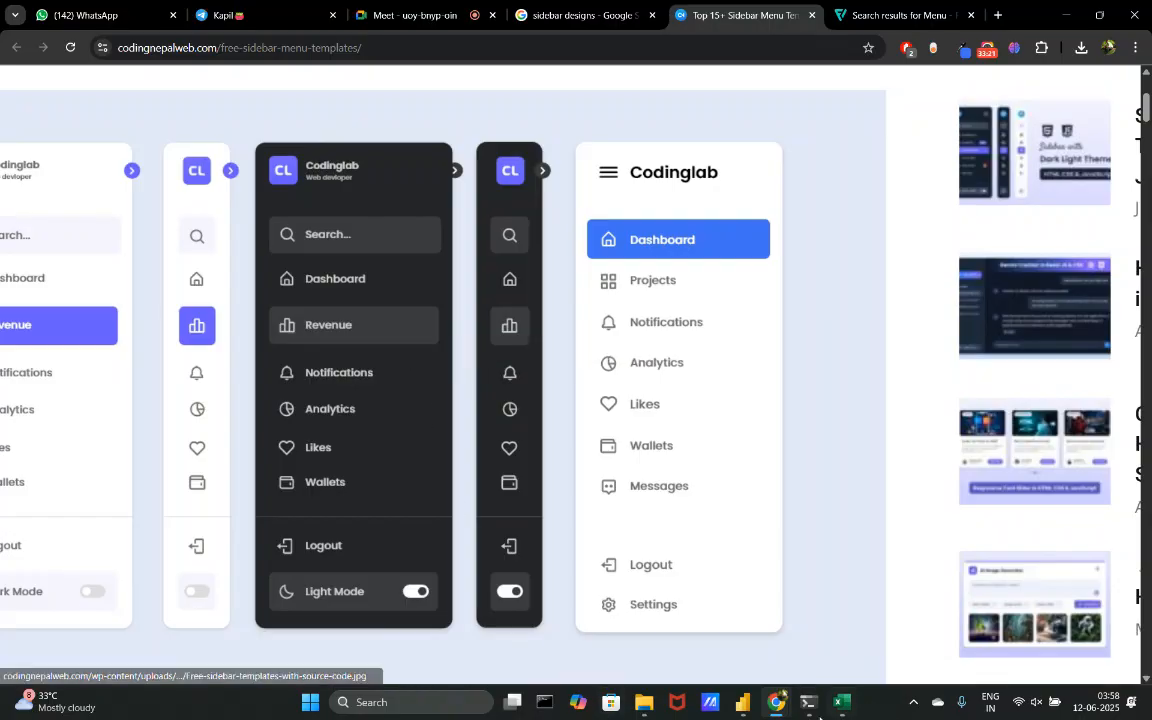
- Return to Power BI and inspect the four icon buttons in the Dashboard page's sidebar up close
{"action": "left_click", "coordinate": [742, 703]}
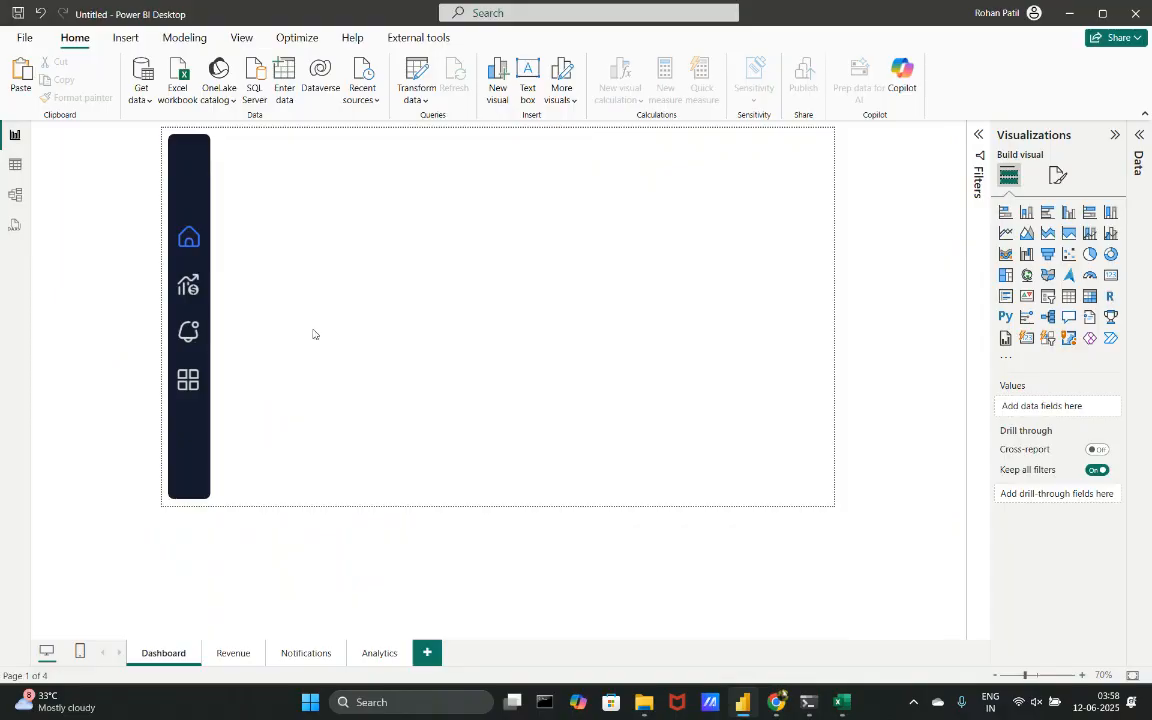
{"action": "left_click_drag", "start_coordinate": [280, 146], "coordinate": [149, 481]}
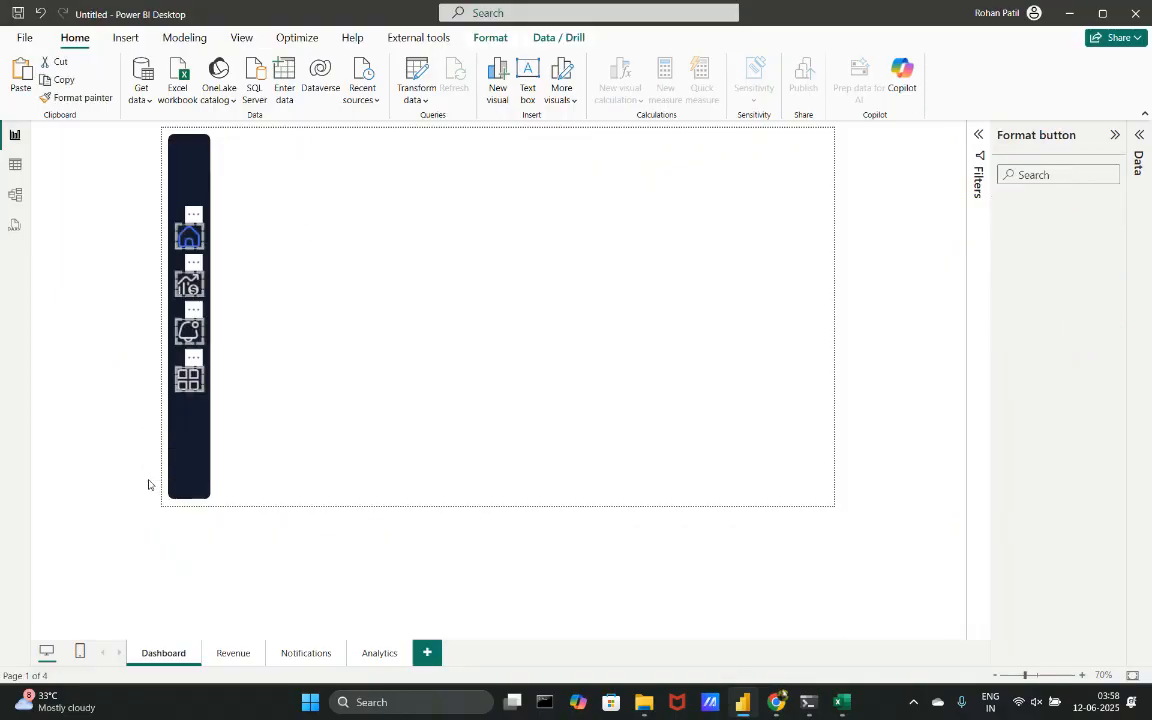
{"action": "left_click", "coordinate": [452, 347]}
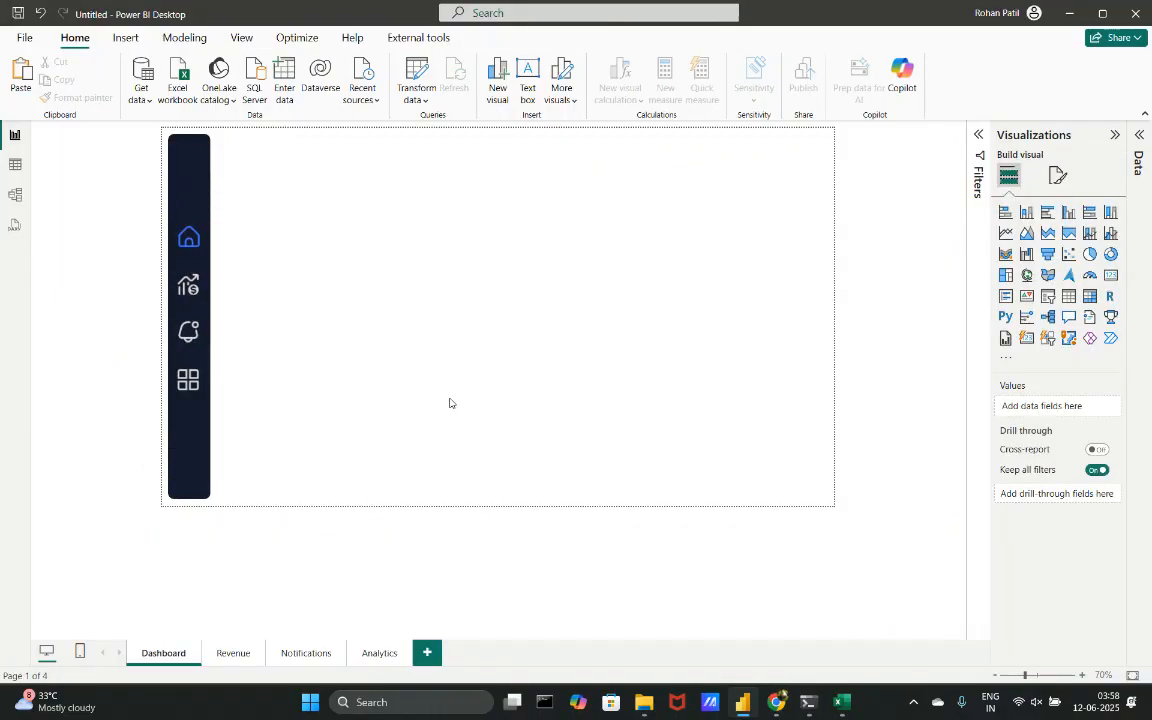
{"action": "scroll", "coordinate": [449, 403], "scroll_direction": "up", "scroll_amount": 10, "text": "ctrl"}
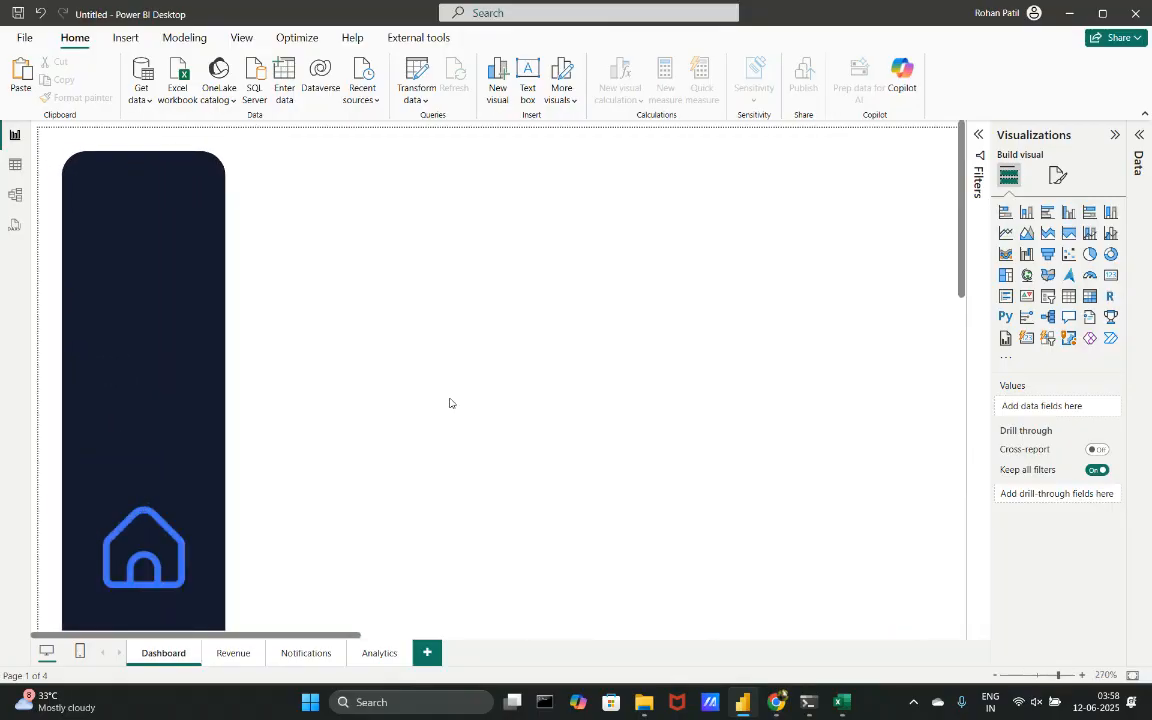
- Switch to Flaticon in the browser, close the four-square icon's editor and look through the menu interface icons
{"action": "mouse_move", "coordinate": [776, 702]}
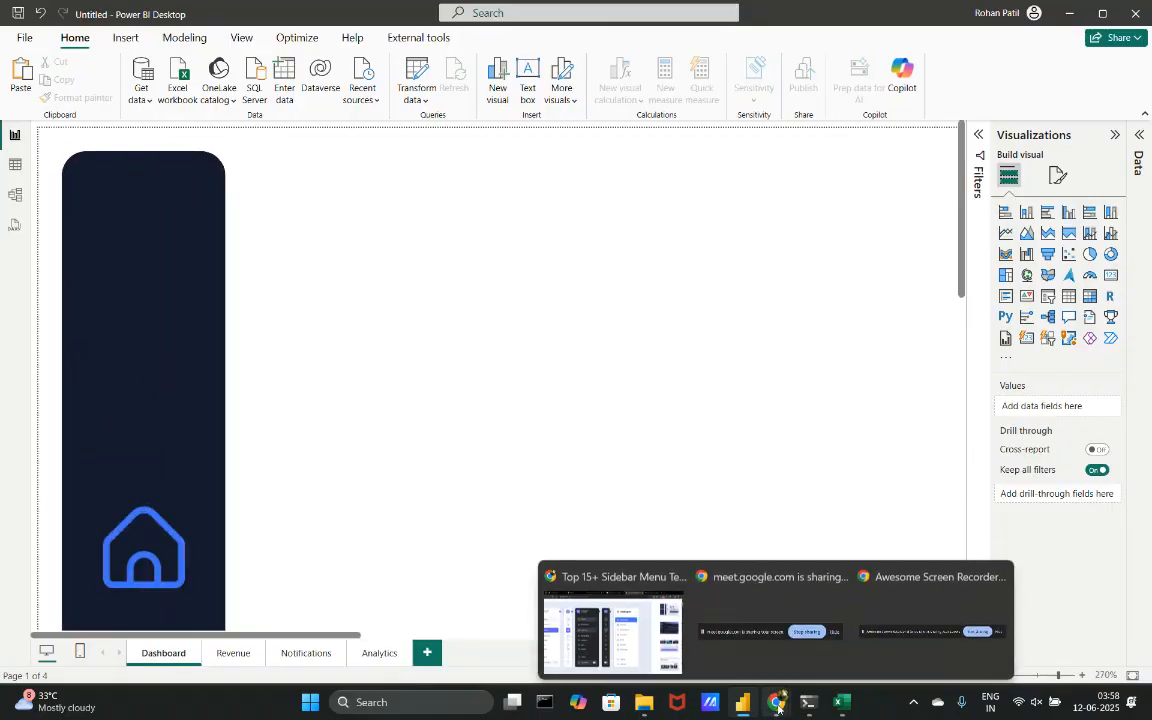
{"action": "mouse_move", "coordinate": [648, 637]}
{"action": "left_click", "coordinate": [848, 8]}
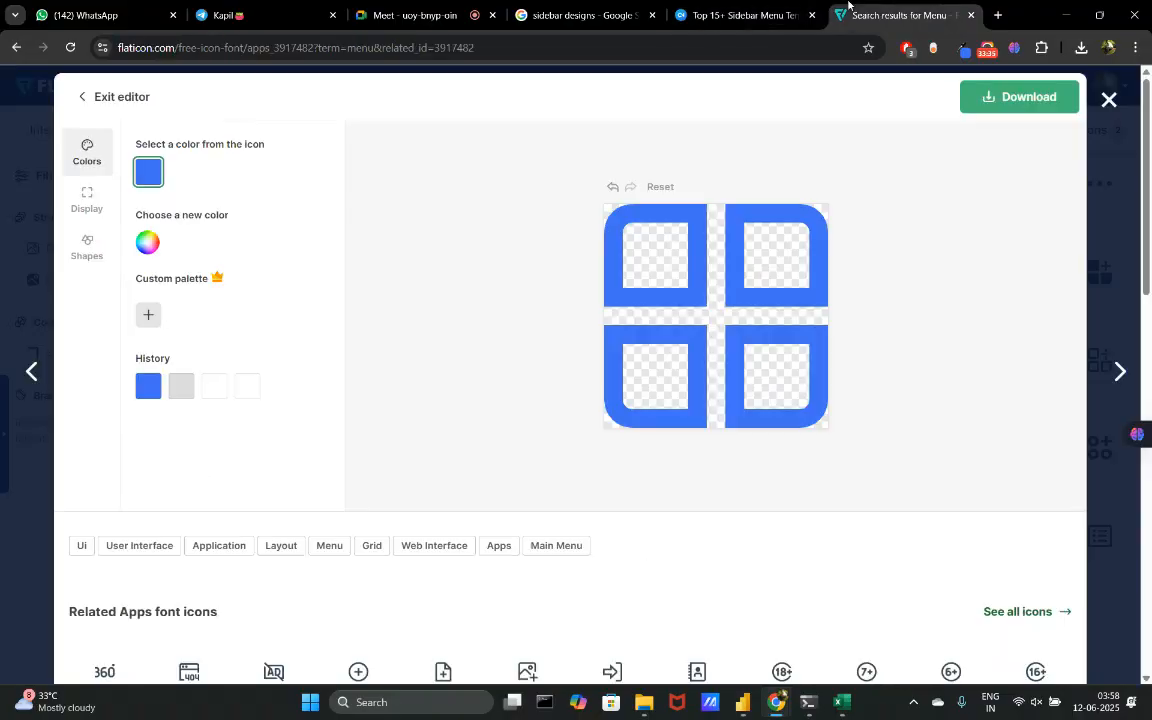
{"action": "left_click", "coordinate": [1107, 100]}
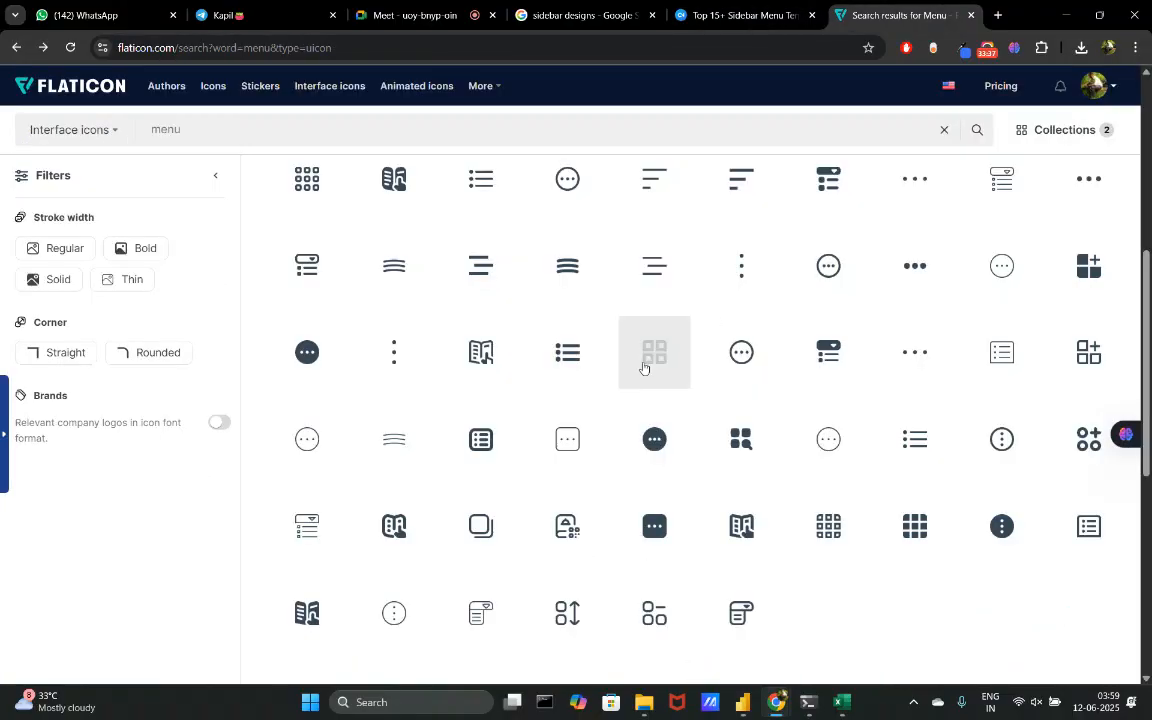
{"action": "scroll", "coordinate": [563, 362], "scroll_direction": "up", "scroll_amount": 1}
{"action": "scroll", "coordinate": [670, 262], "scroll_direction": "up", "scroll_amount": 2}
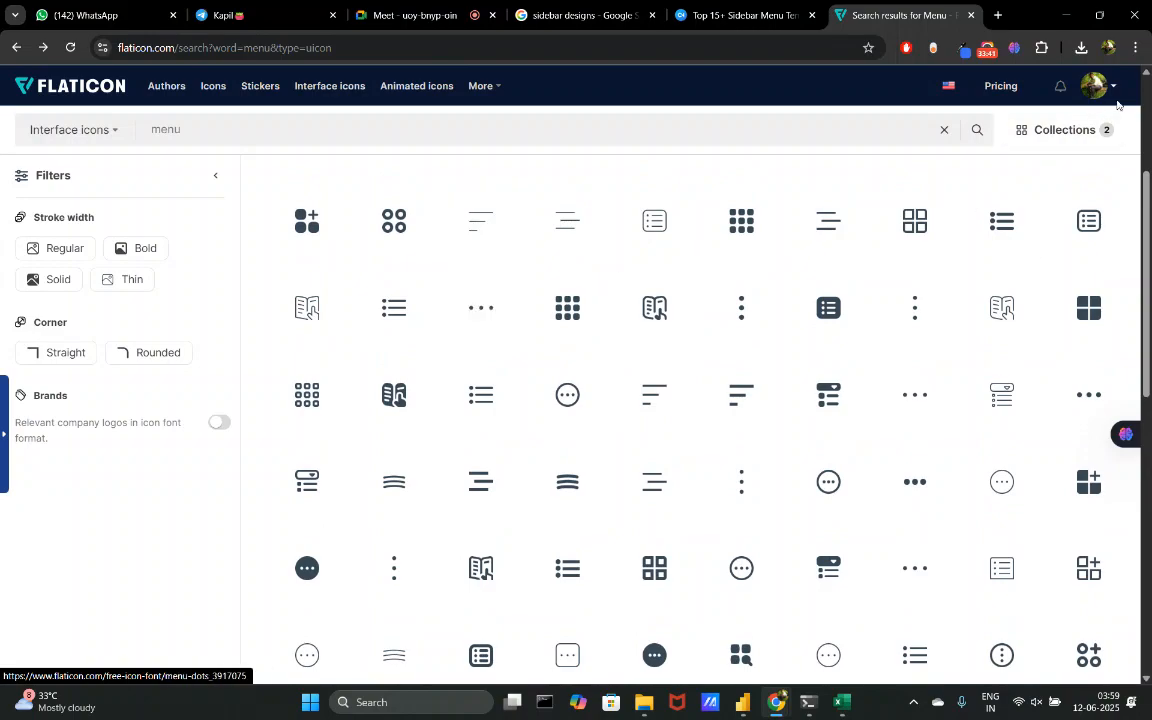
{"action": "left_click", "coordinate": [1136, 48]}
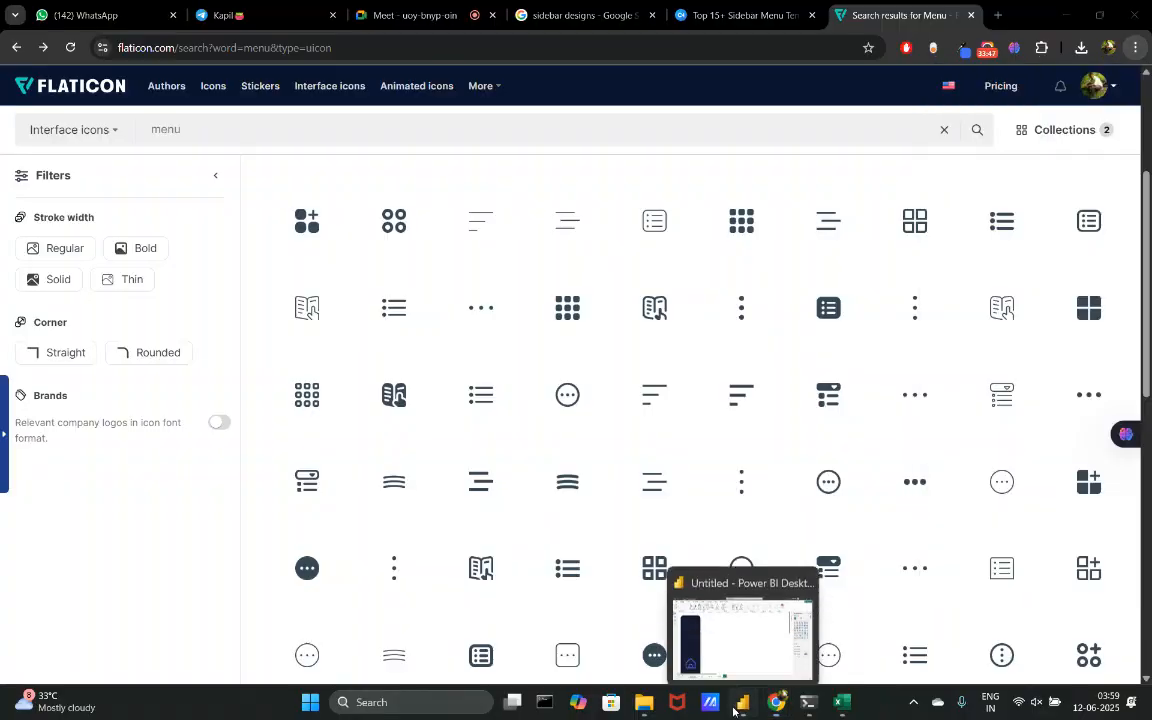
{"action": "left_click", "coordinate": [742, 702]}
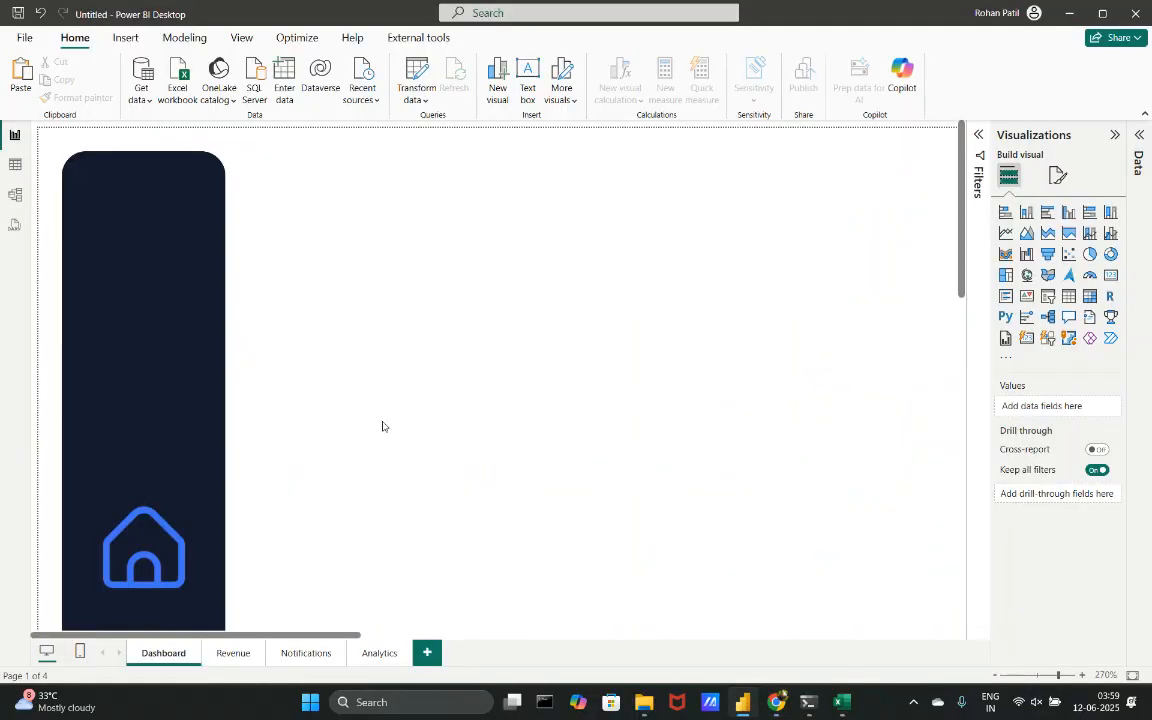
{"action": "left_click", "coordinate": [40, 38]}
{"action": "left_click", "coordinate": [24, 38]}
- Switch back to Flaticon in the browser and search its interface icons for "hamburger"
{"action": "mouse_move", "coordinate": [772, 713]}
{"action": "left_click", "coordinate": [612, 612]}
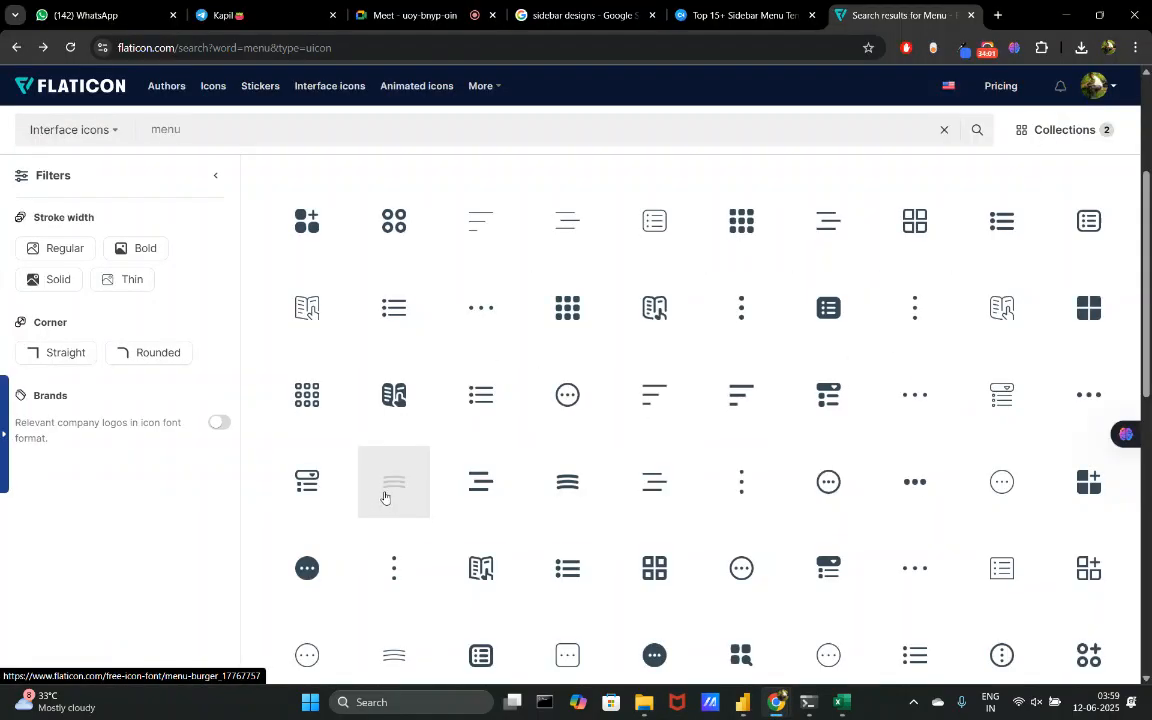
{"action": "double_click", "coordinate": [212, 124]}
{"action": "type", "text": "hamburger"}
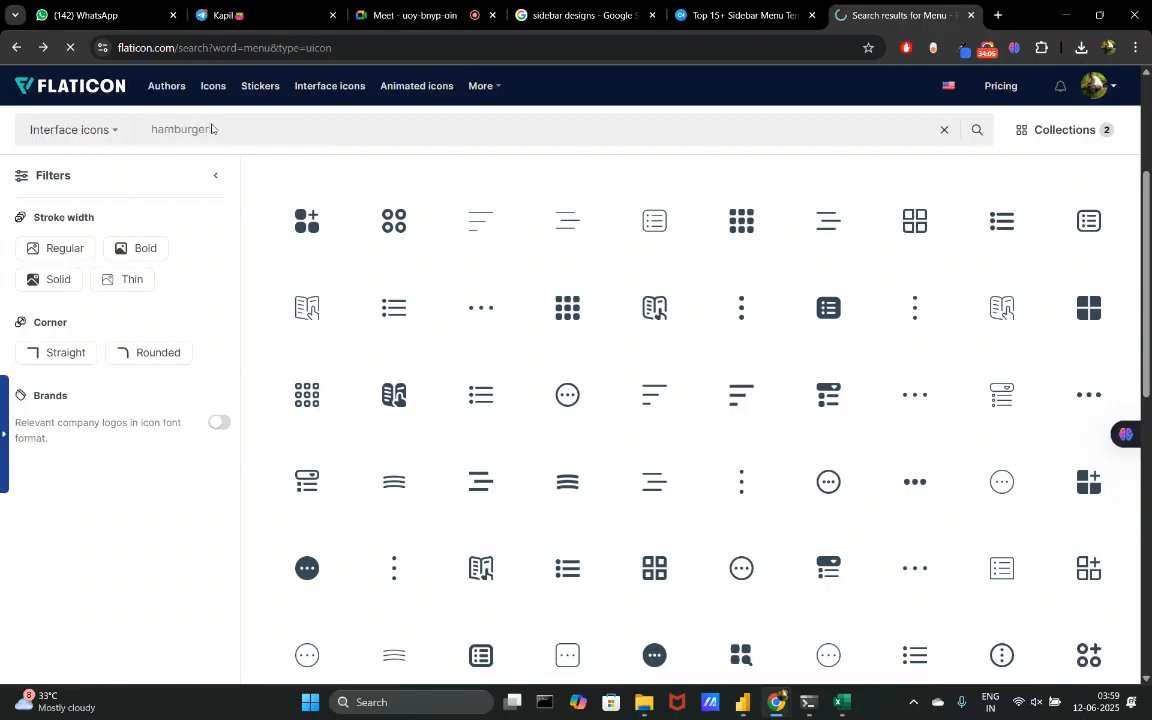
{"action": "key", "text": "Return"}
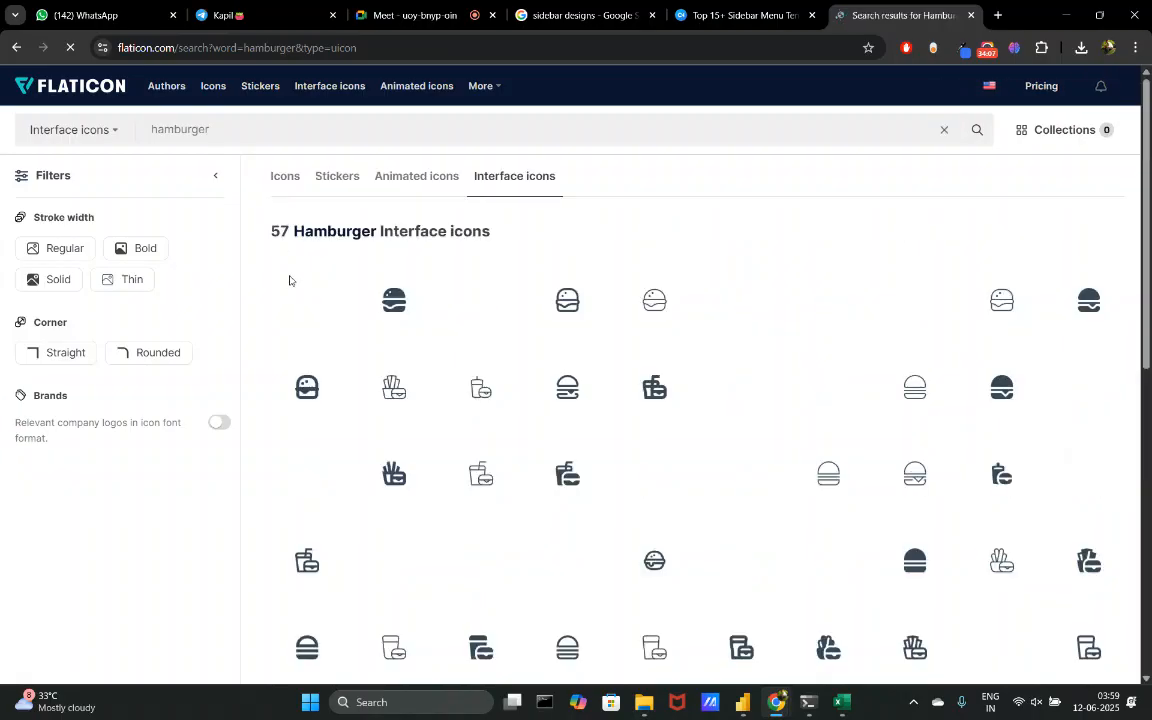
- Look through the hamburger interface icons on Flaticon and search for "arrow" instead
{"action": "scroll", "coordinate": [457, 457], "scroll_direction": "down", "scroll_amount": 4}
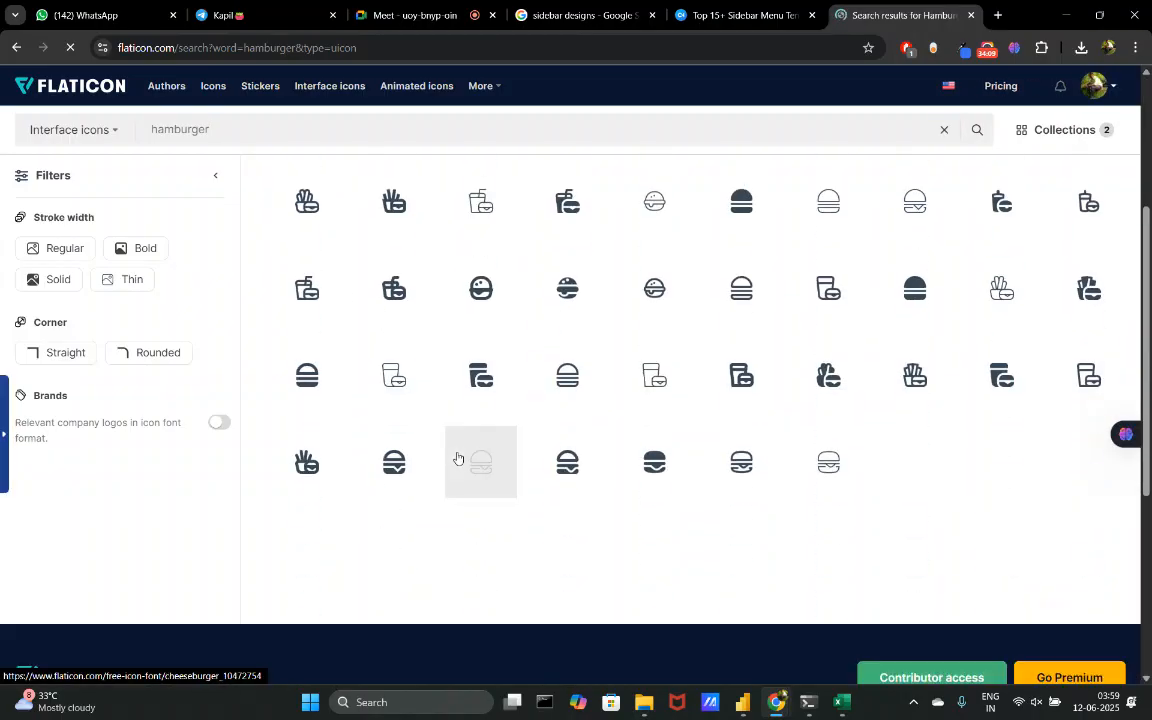
{"action": "scroll", "coordinate": [457, 457], "scroll_direction": "up", "scroll_amount": 4}
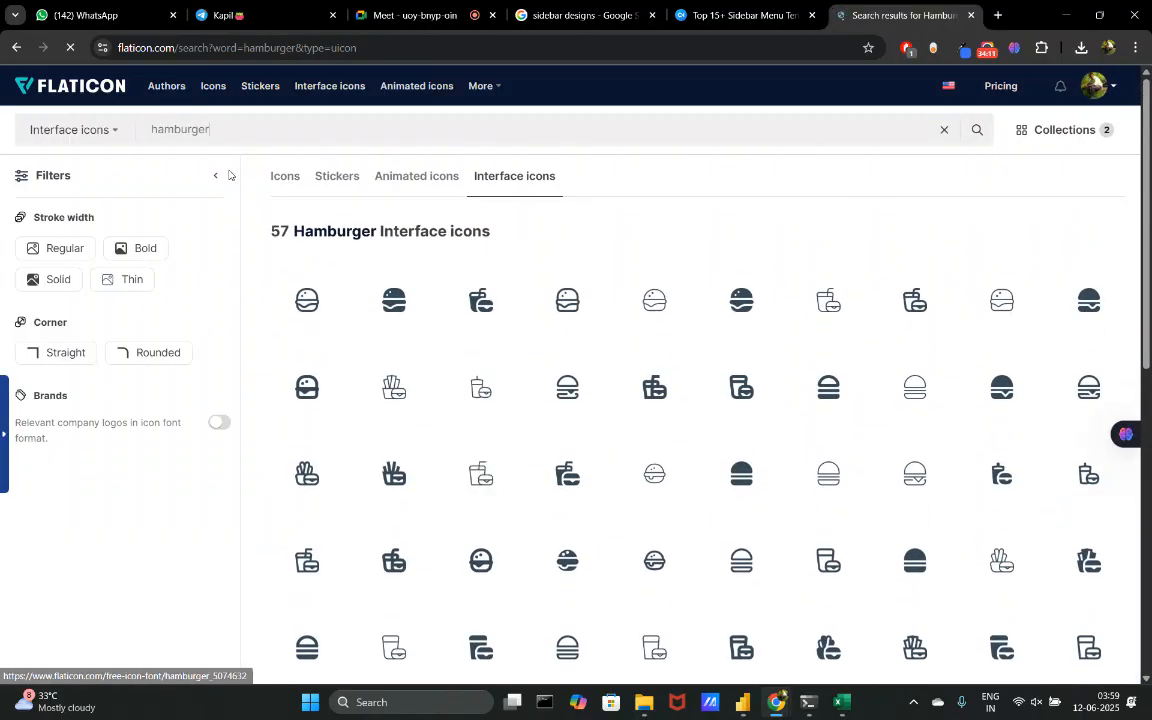
{"action": "left_click_drag", "start_coordinate": [180, 129], "coordinate": [270, 139]}
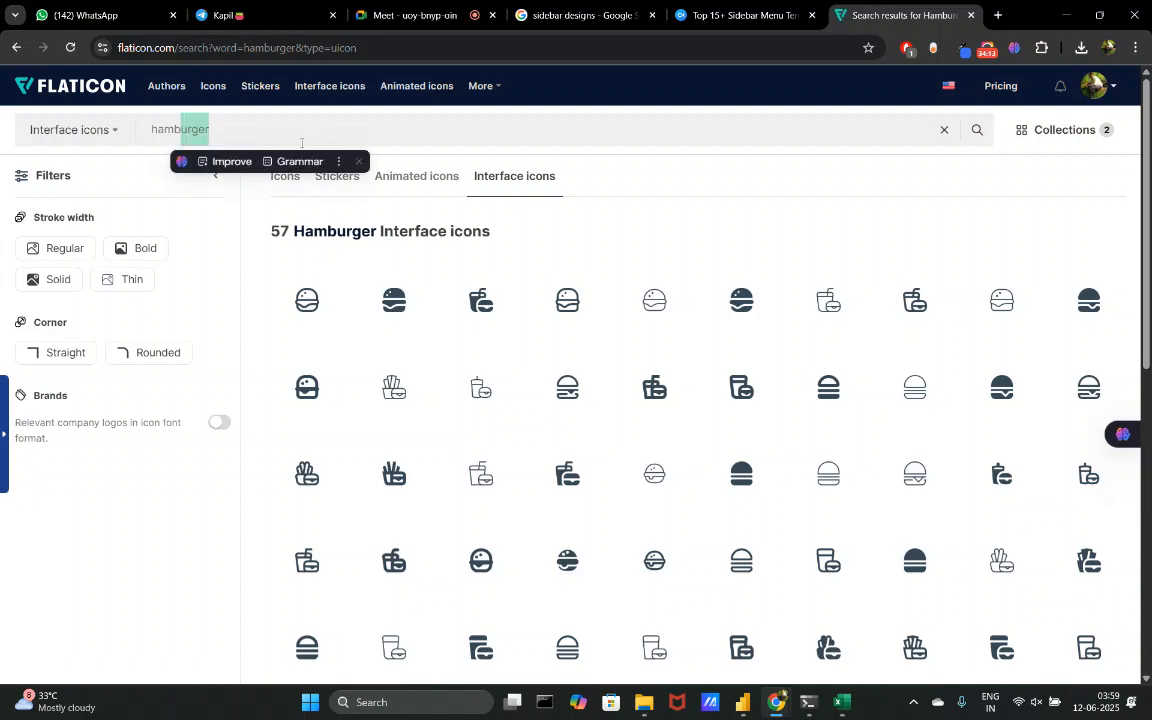
{"action": "key", "text": "BackSpace"}
{"action": "key", "text": "BackSpace"}
{"action": "key", "text": "BackSpace"}
{"action": "key", "text": "BackSpace"}
{"action": "key", "text": "BackSpace"}
{"action": "key", "text": "BackSpace"}
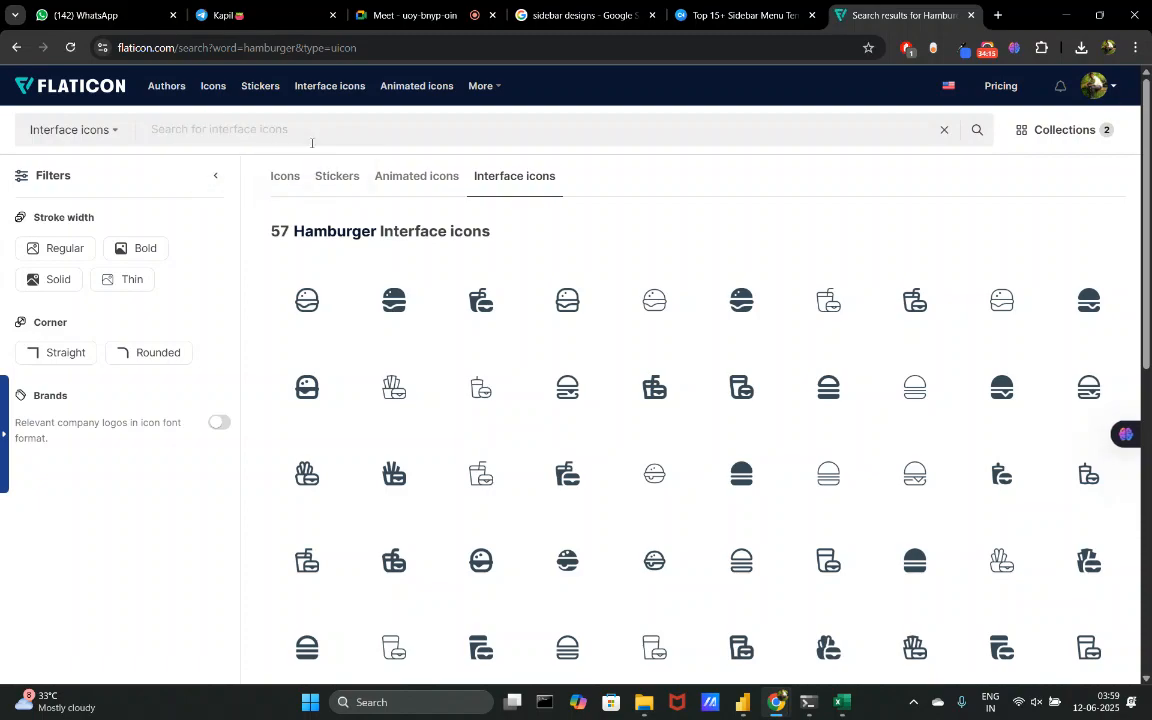
{"action": "type", "text": "arrow"}
{"action": "key", "text": "Return"}
- Browse the arrow icon results and compare them with the menu icon in the CodingNepal sidebar templates
{"action": "left_click", "coordinate": [779, 8]}
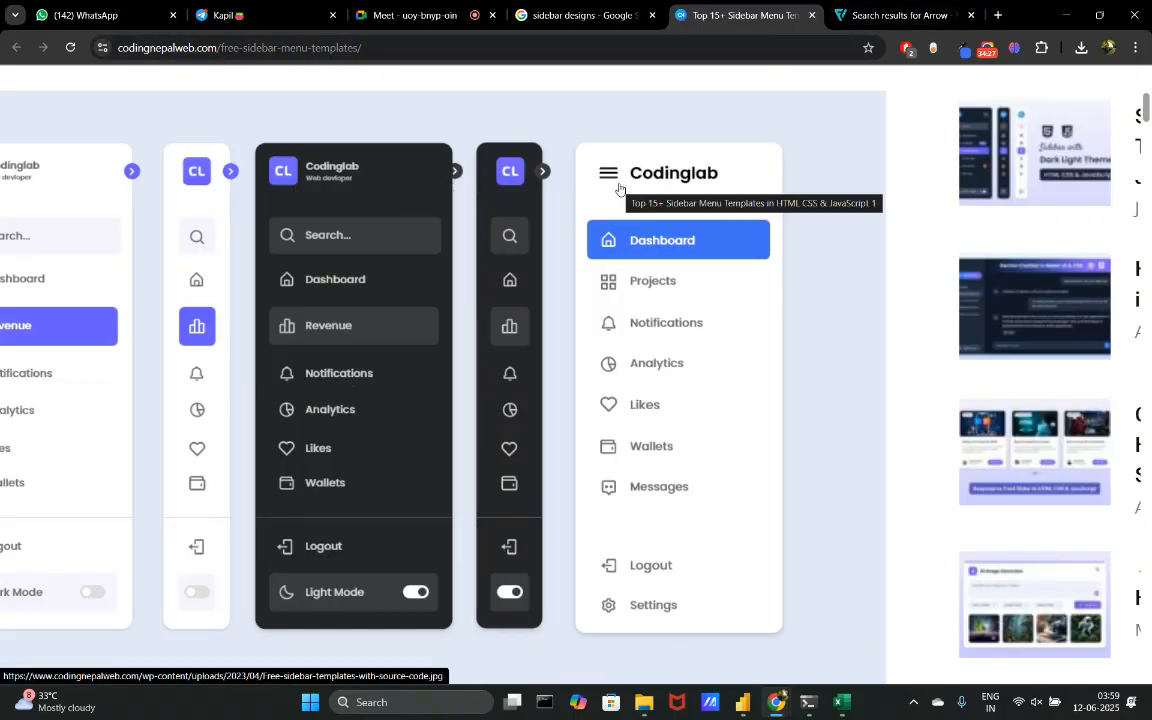
{"action": "left_click", "coordinate": [838, 6]}
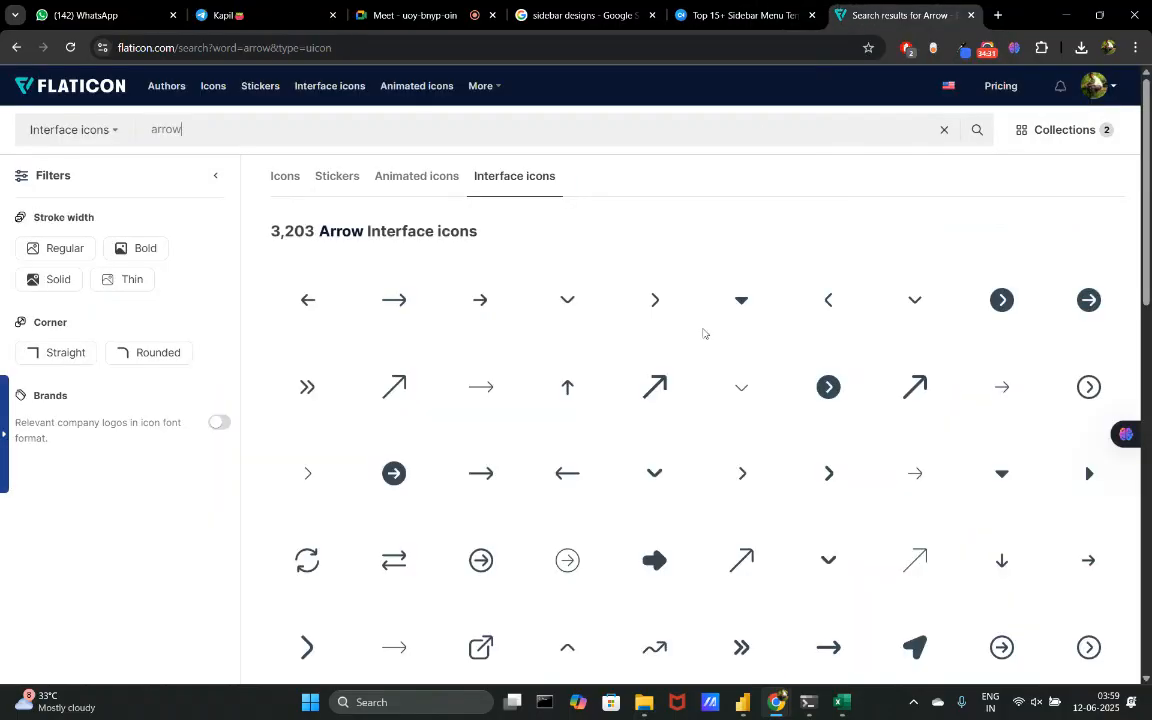
{"action": "scroll", "coordinate": [703, 333], "scroll_direction": "down", "scroll_amount": 8}
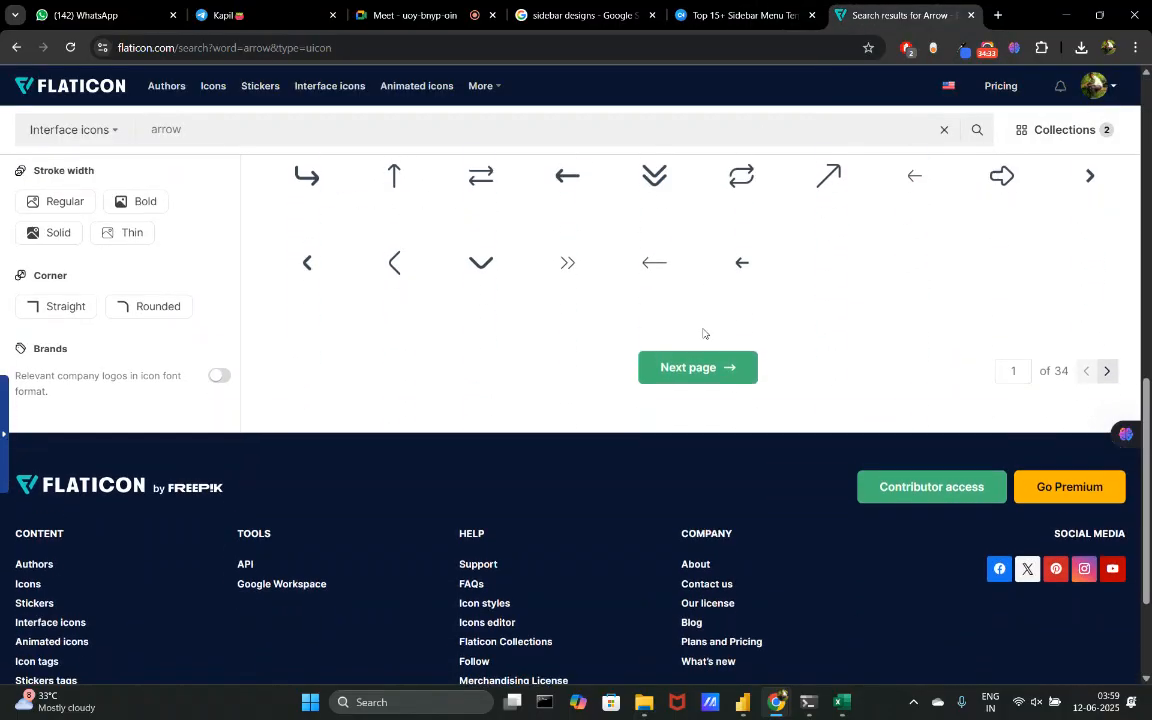
{"action": "scroll", "coordinate": [703, 333], "scroll_direction": "up", "scroll_amount": 10}
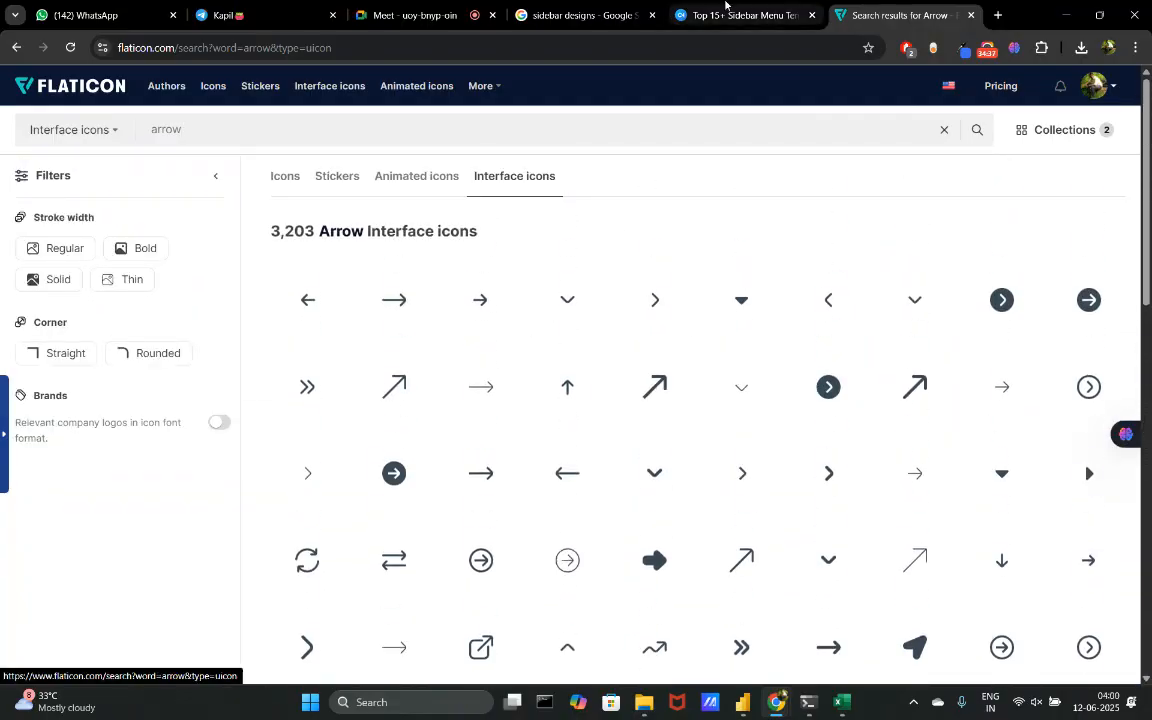
{"action": "left_click", "coordinate": [726, 5]}
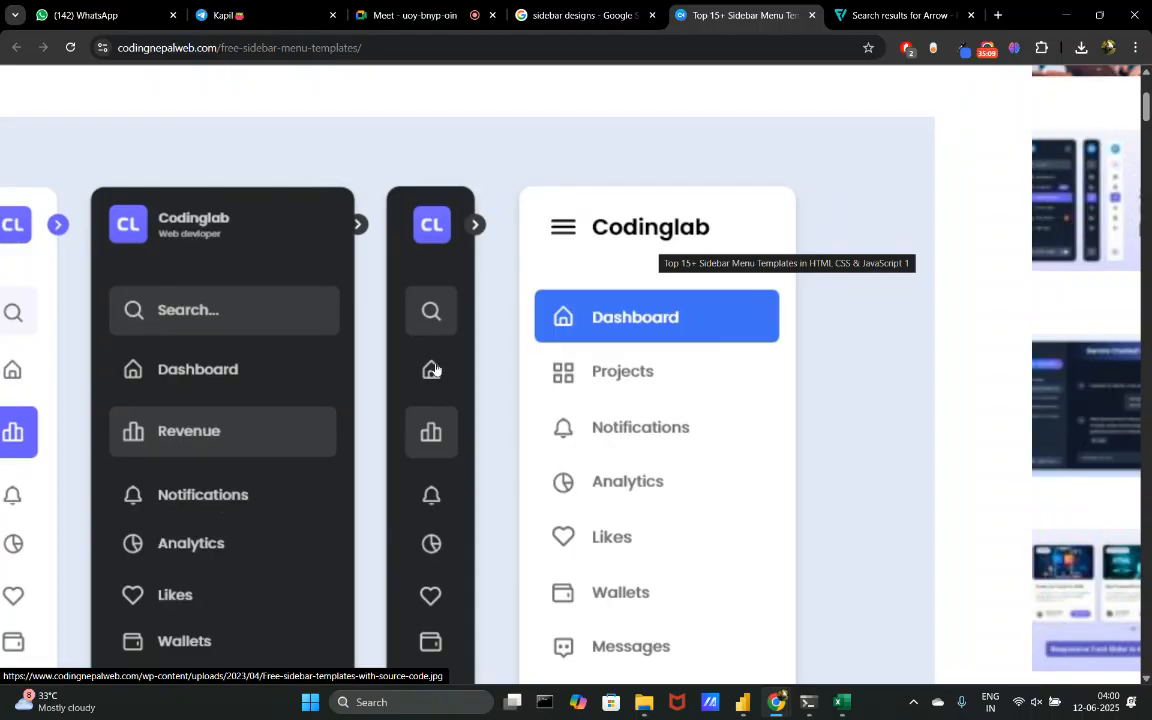
- Switch to Power BI Desktop to examine the Dashboard page's sidebar, and return to the reference sidebar templates in Chrome
{"action": "mouse_move", "coordinate": [740, 701]}
{"action": "left_click", "coordinate": [698, 607]}
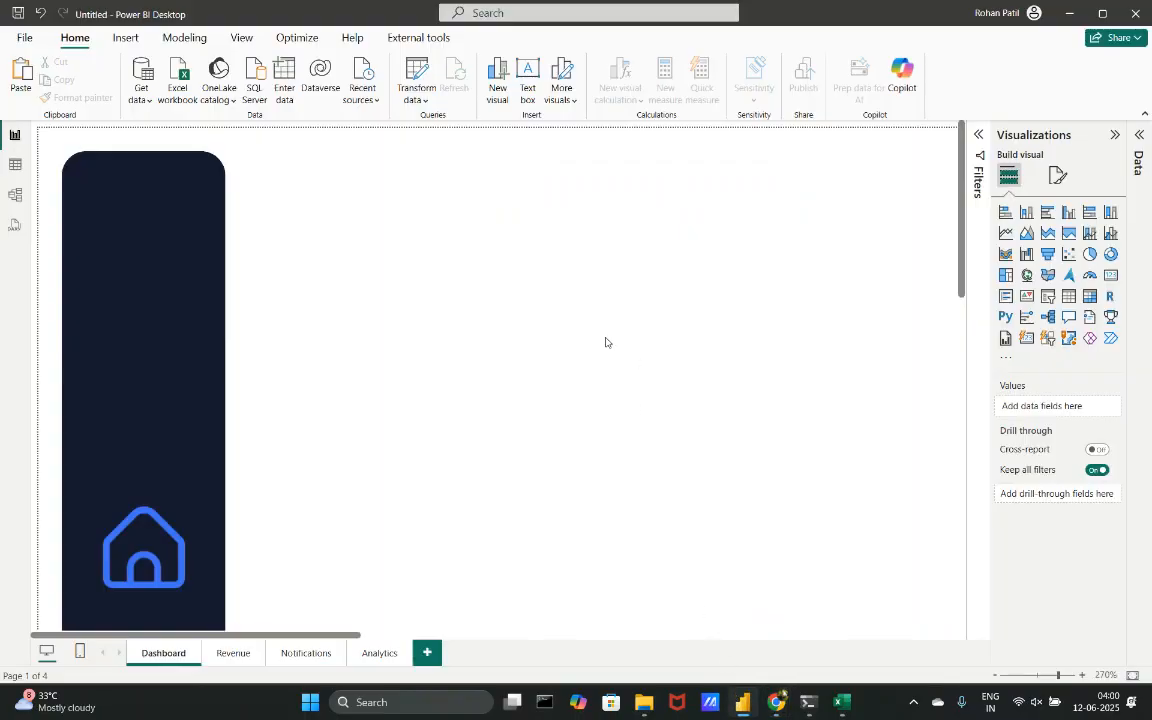
{"action": "scroll", "coordinate": [414, 300], "scroll_direction": "right", "scroll_amount": 5}
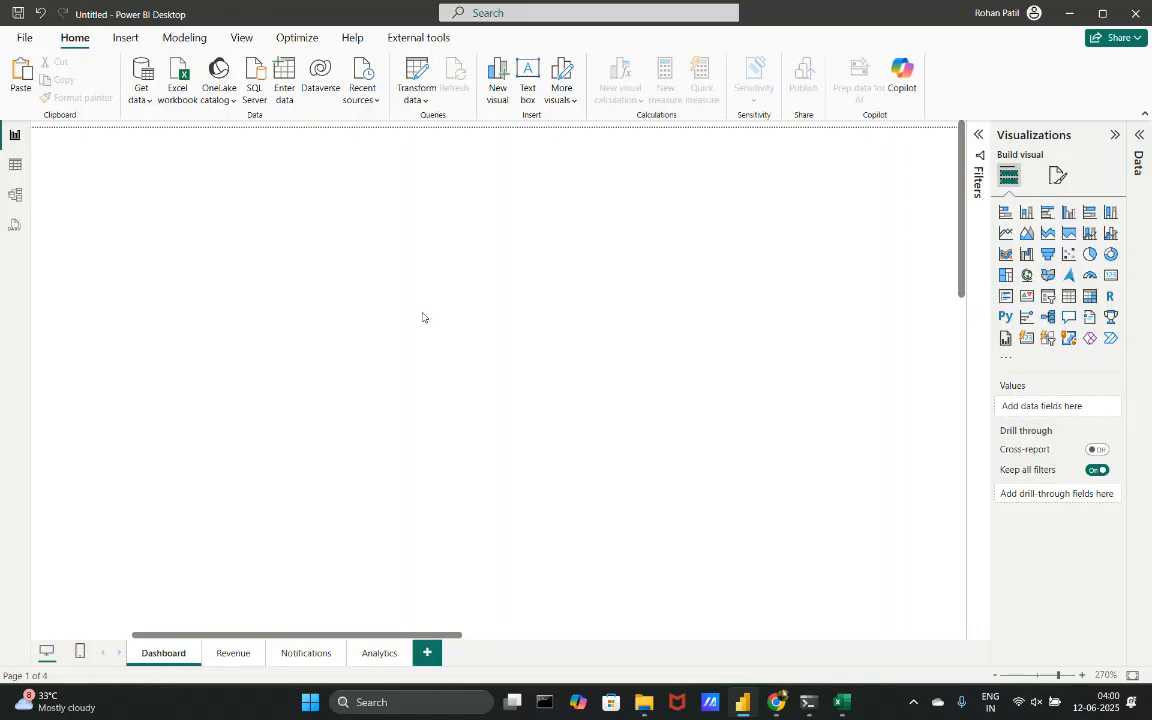
{"action": "scroll", "coordinate": [422, 317], "scroll_direction": "left", "scroll_amount": 5}
{"action": "scroll", "coordinate": [422, 317], "scroll_direction": "left", "scroll_amount": 2}
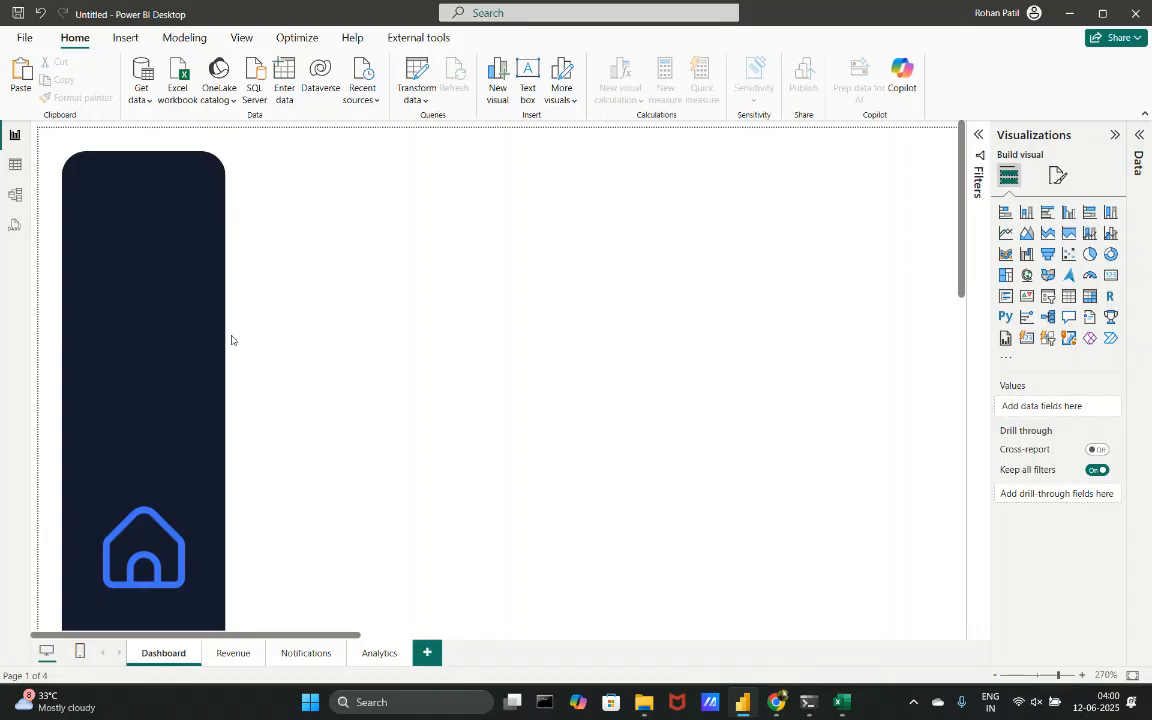
{"action": "mouse_move", "coordinate": [776, 702]}
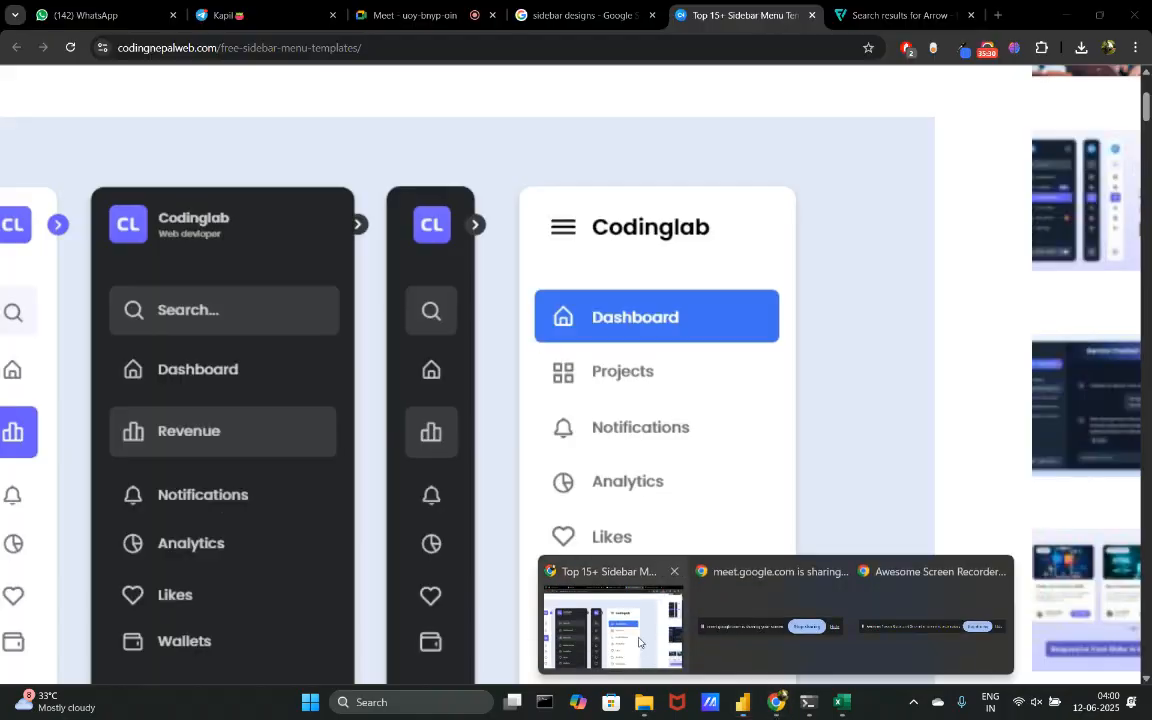
{"action": "left_click", "coordinate": [640, 635]}
{"action": "scroll", "coordinate": [604, 374], "scroll_direction": "down", "scroll_amount": 5}
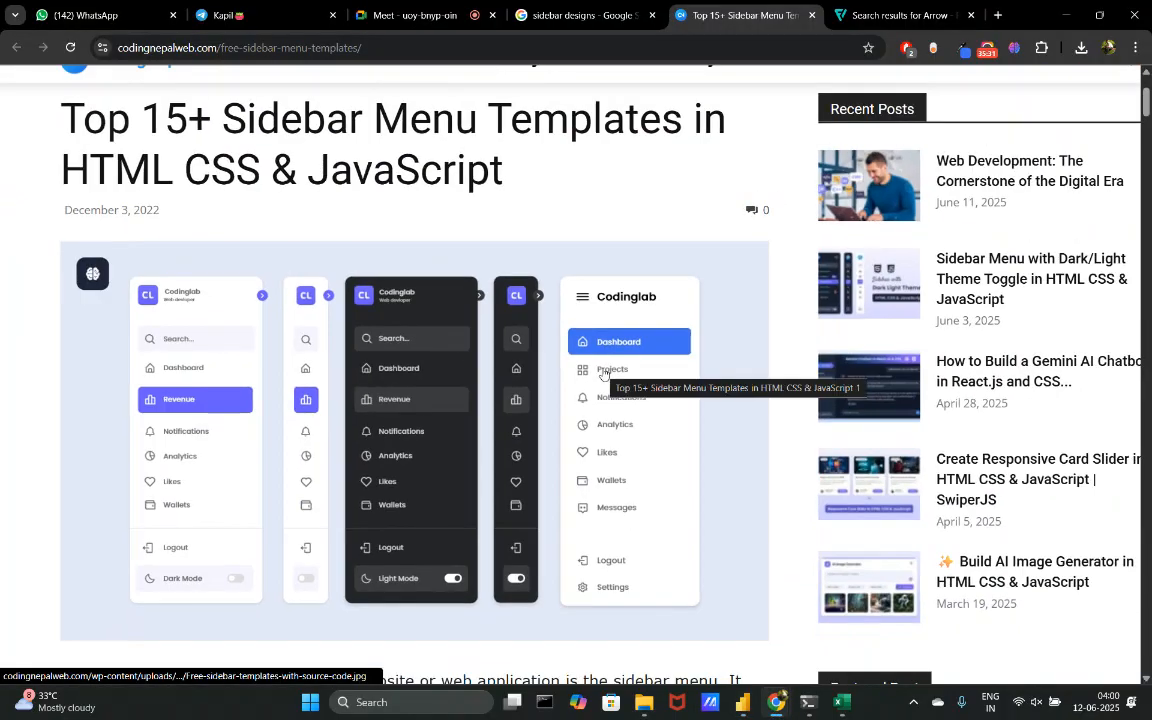
{"action": "scroll", "coordinate": [604, 368], "scroll_direction": "down", "scroll_amount": 5}
{"action": "scroll", "coordinate": [604, 368], "scroll_direction": "up", "scroll_amount": 7}
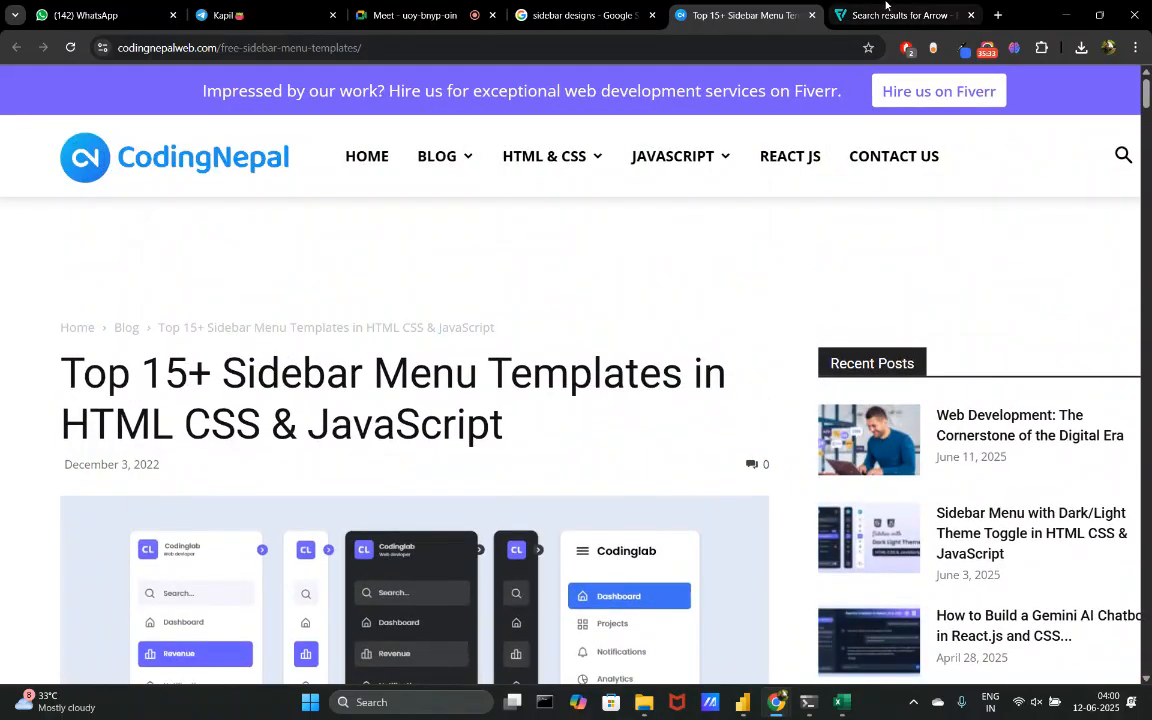
- Search Flaticon's interface icons for "menu bar"
{"action": "key", "text": "ctrl+Tab"}
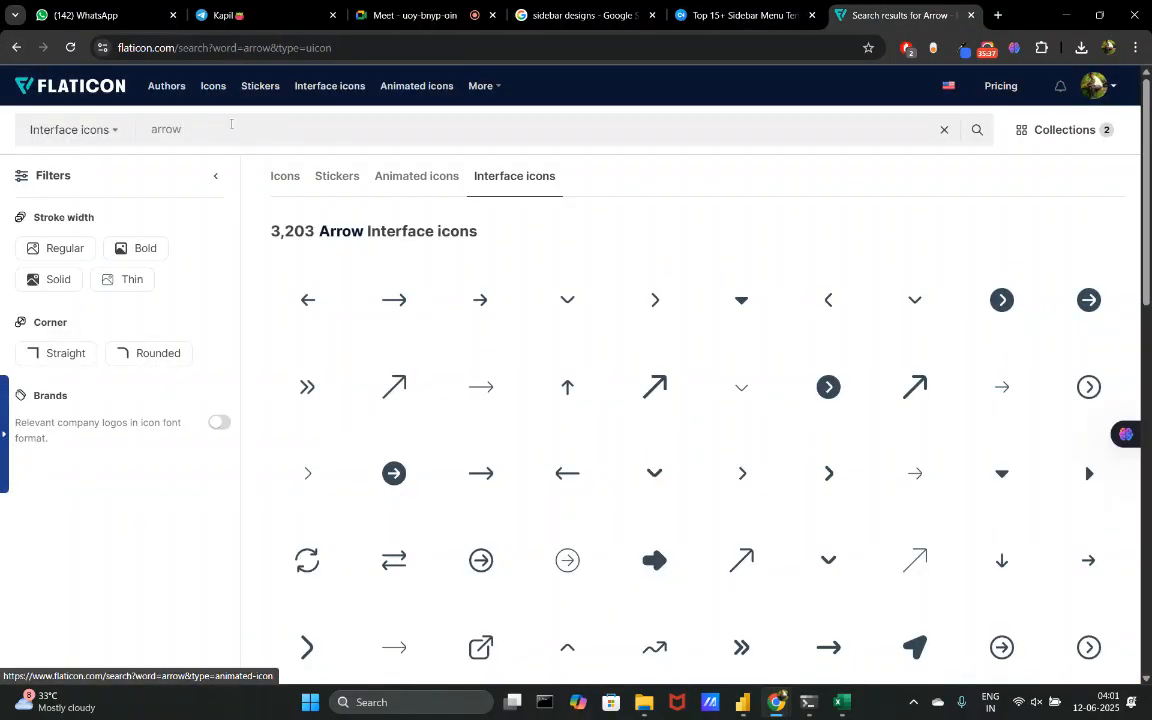
{"action": "left_click_drag", "start_coordinate": [231, 125], "coordinate": [99, 131]}
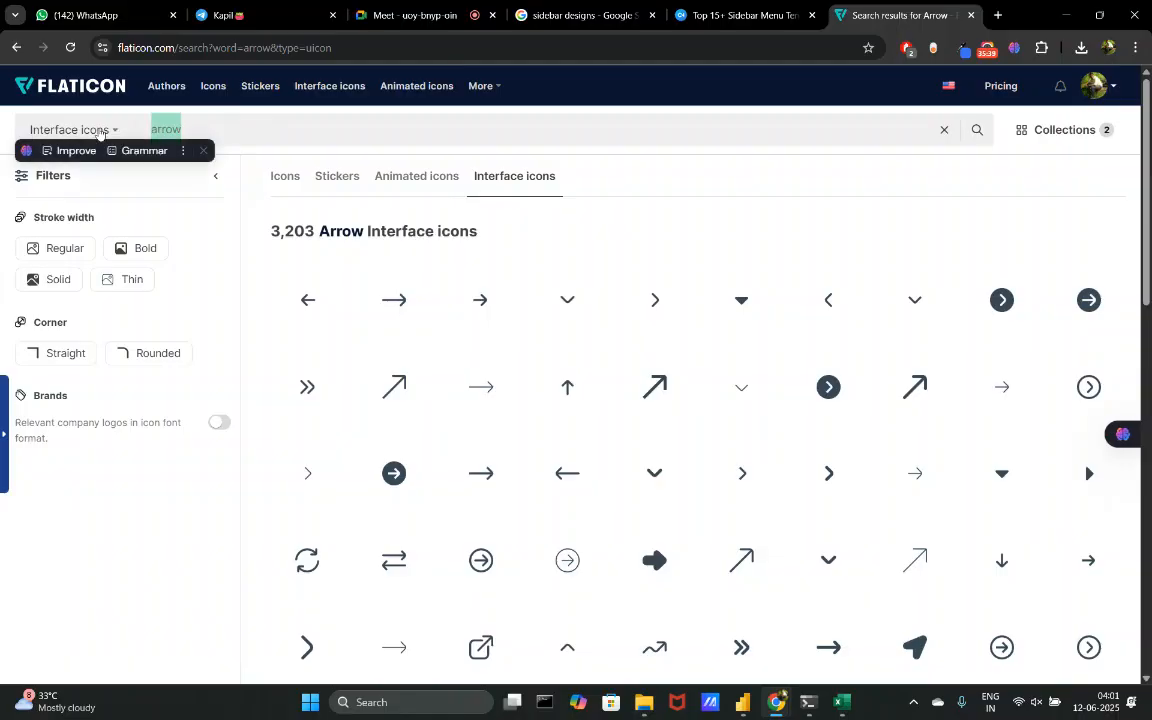
{"action": "type", "text": "three"}
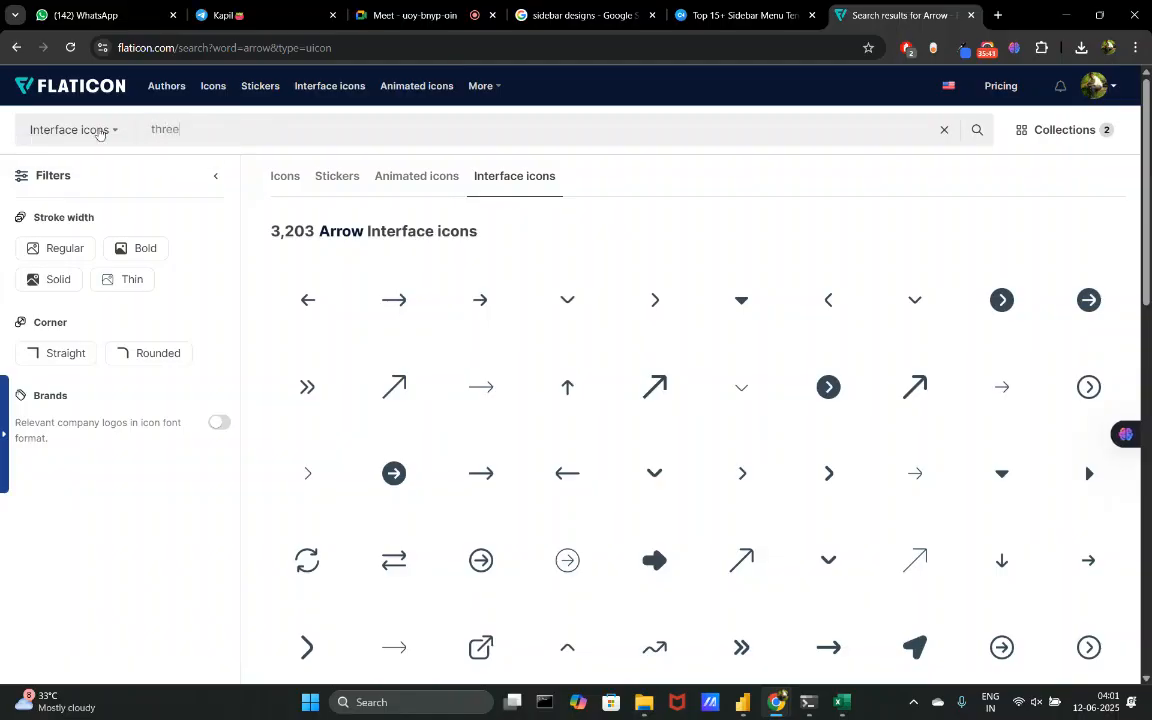
{"action": "key", "text": "BackSpace"}
{"action": "type", "text": "menu bar"}
{"action": "key", "text": "Return"}
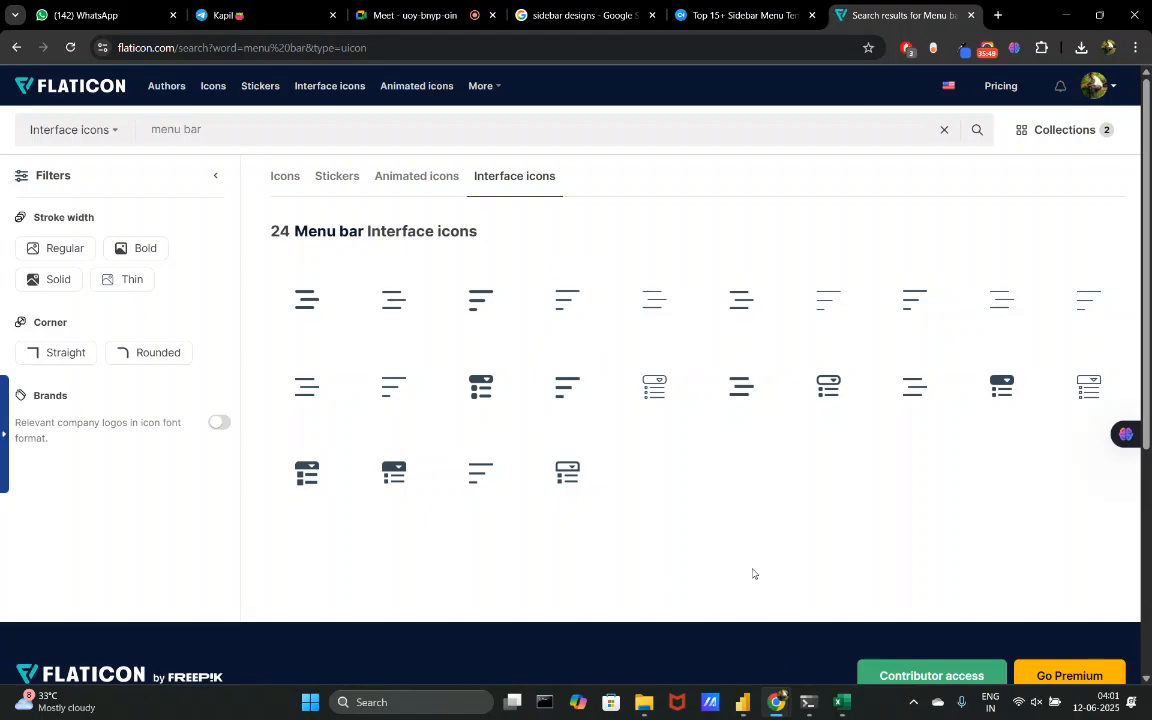
- Open the three-line Menu-burger icon from Flaticon's trending interface icons and choose its fi-rr-menu-burger variant
{"action": "left_click", "coordinate": [62, 86]}
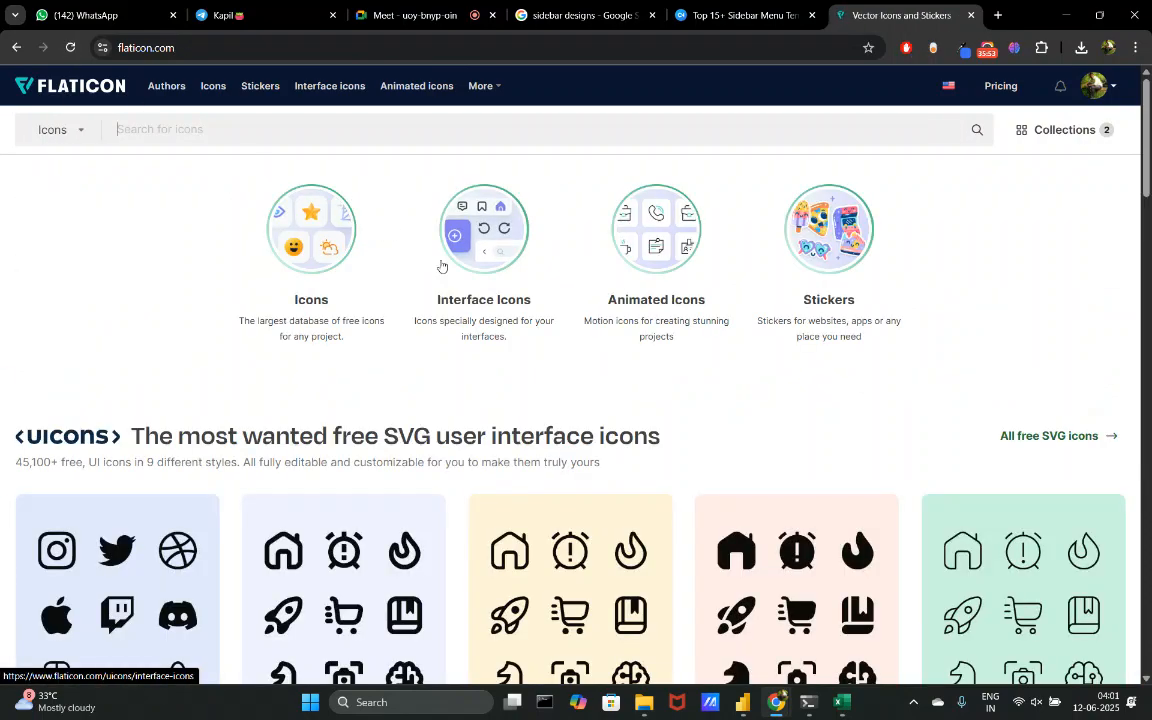
{"action": "left_click", "coordinate": [527, 248]}
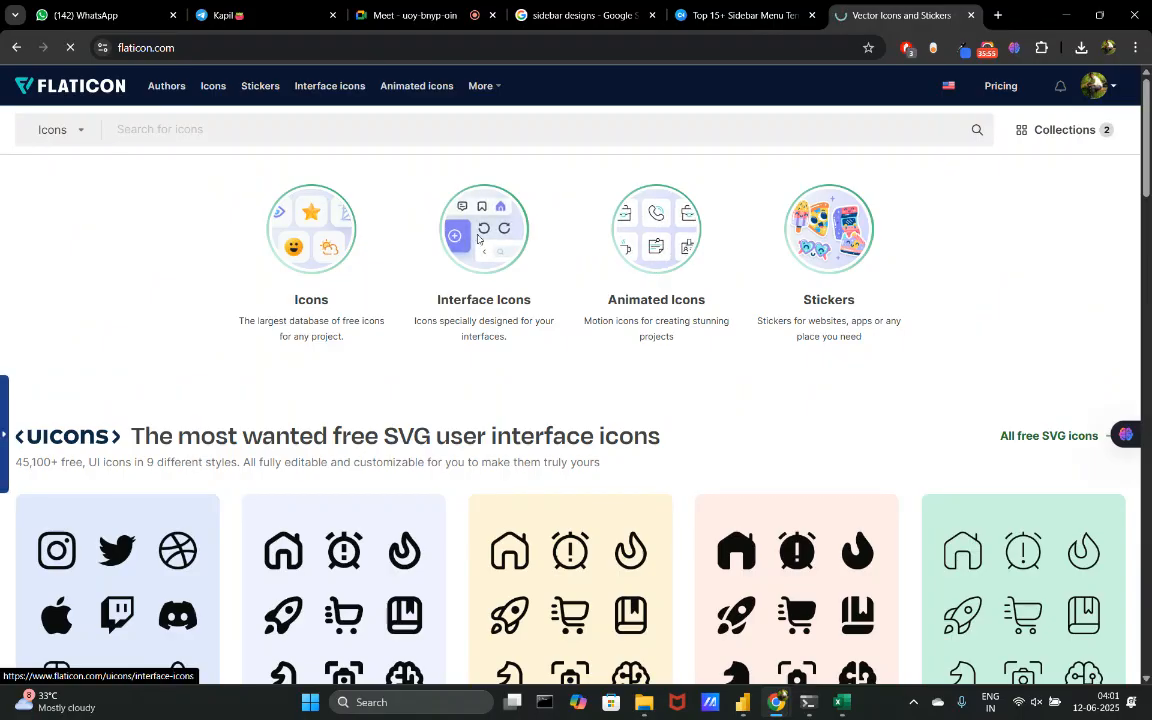
{"action": "scroll", "coordinate": [581, 471], "scroll_direction": "down", "scroll_amount": 3}
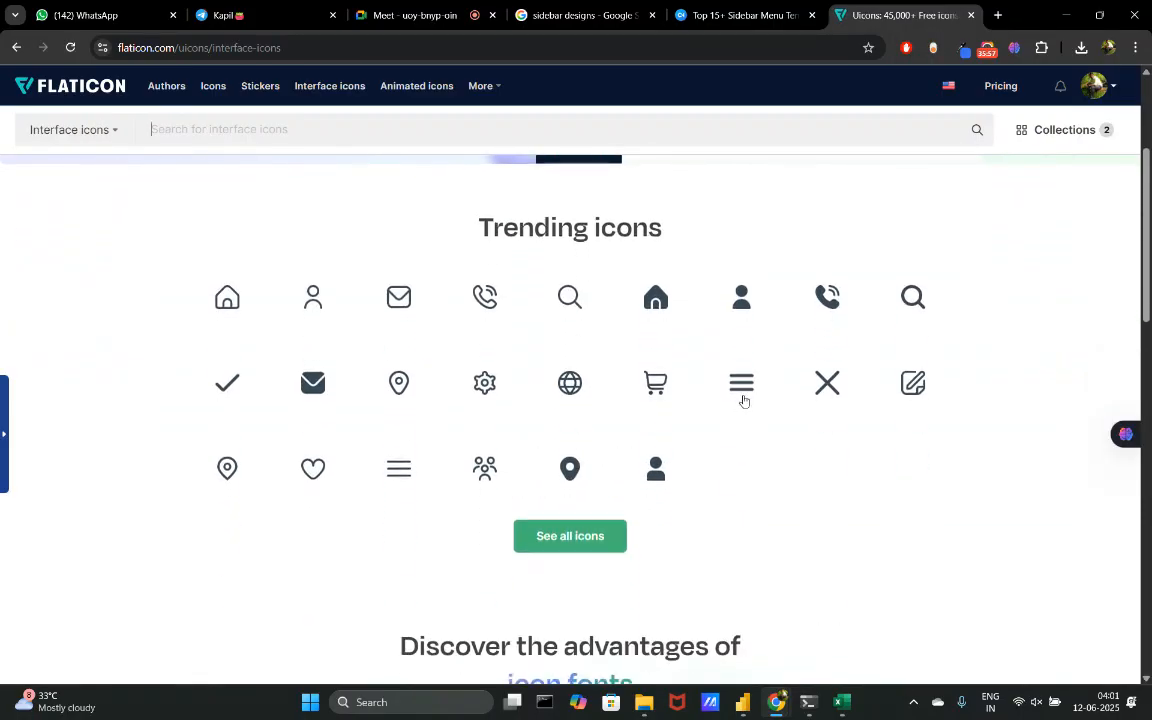
{"action": "left_click", "coordinate": [741, 390]}
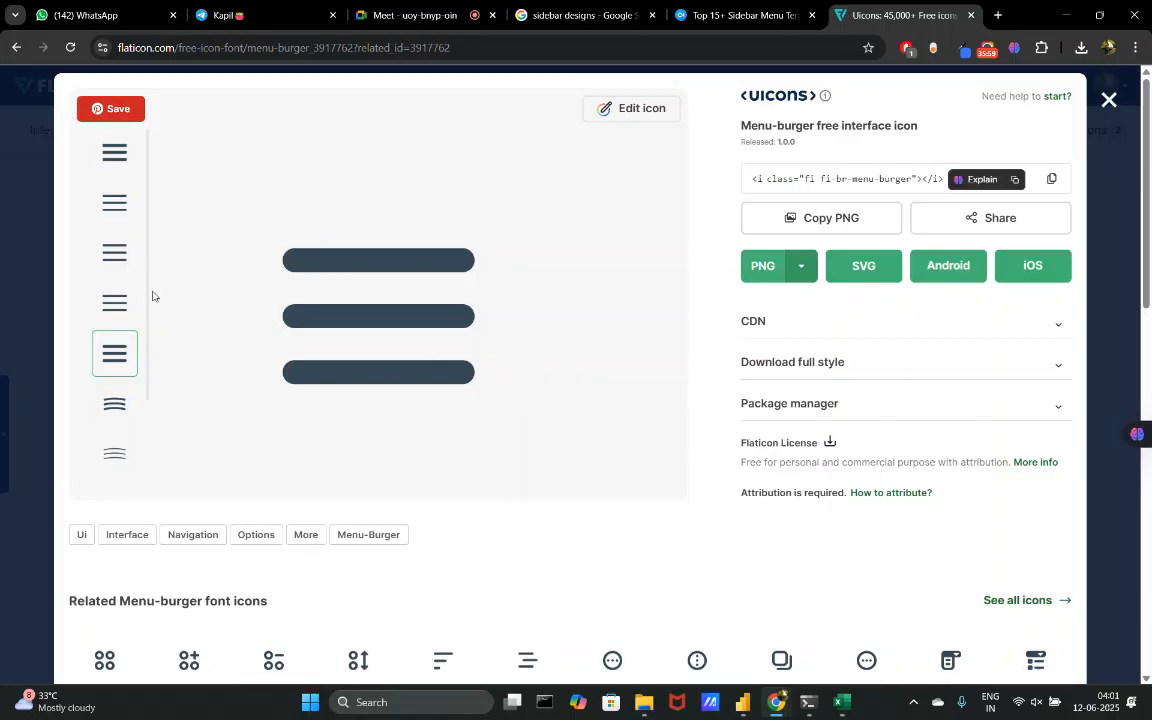
{"action": "left_click", "coordinate": [115, 256]}
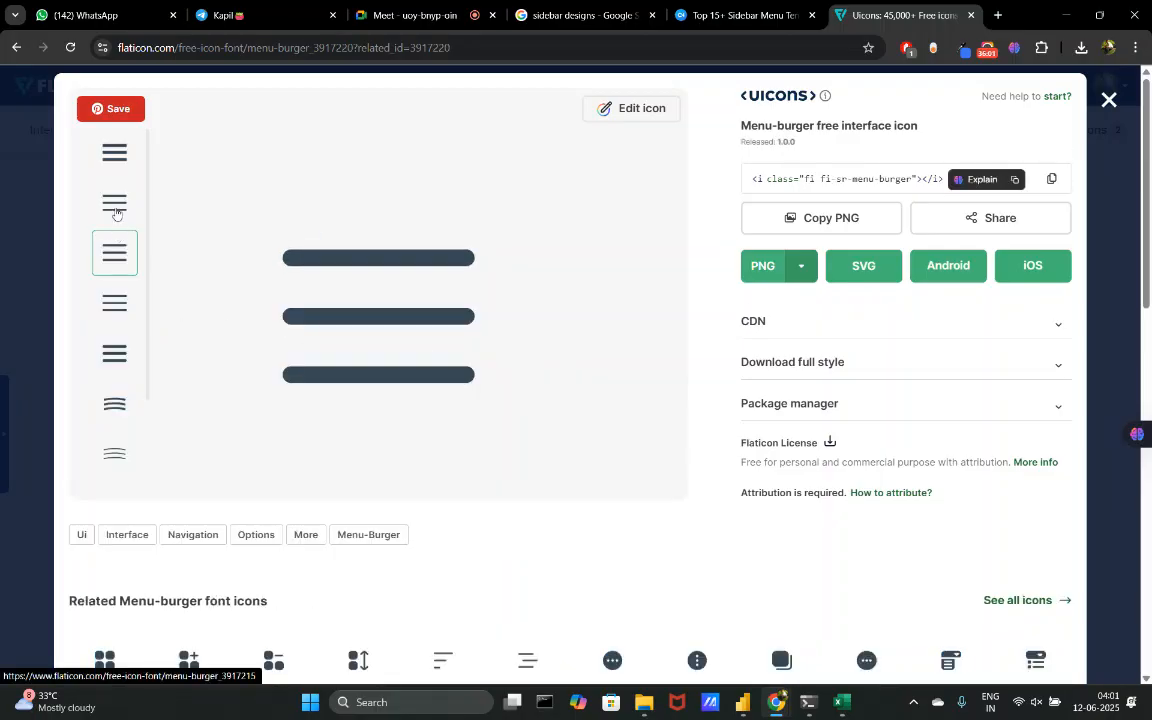
{"action": "left_click", "coordinate": [116, 208]}
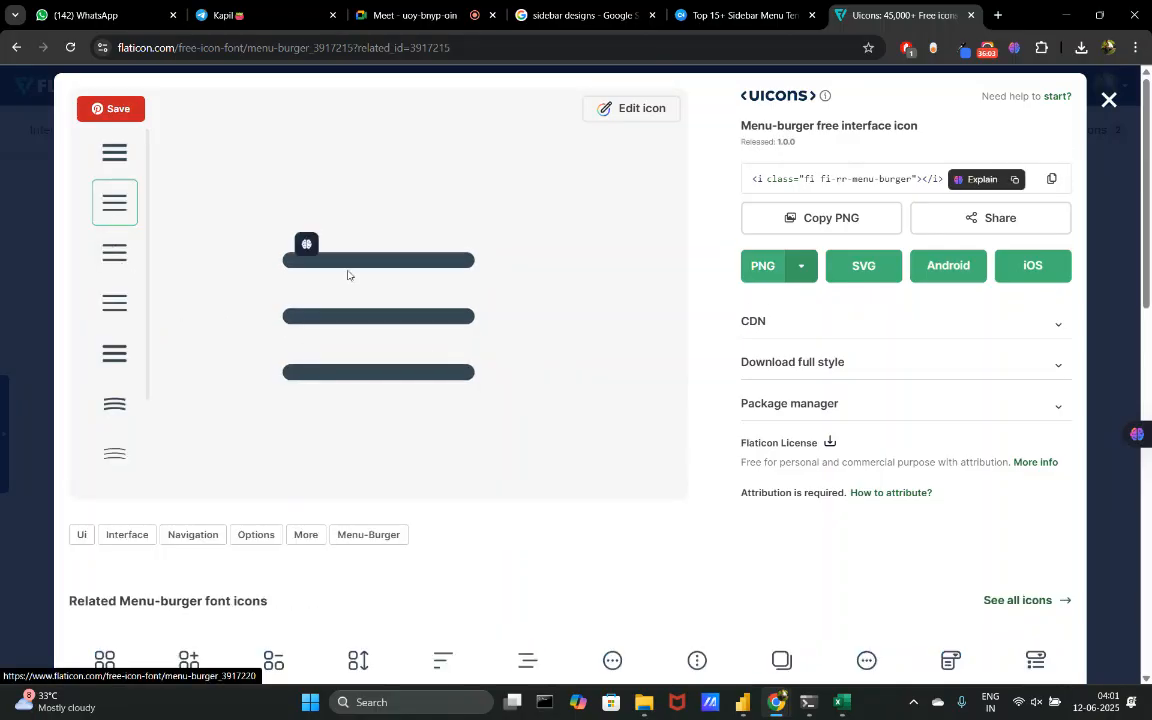
- Recolour the Menu-burger icon to white #FFFFFF in the icon editor and download it as a 512px PNG
{"action": "left_click", "coordinate": [640, 109]}
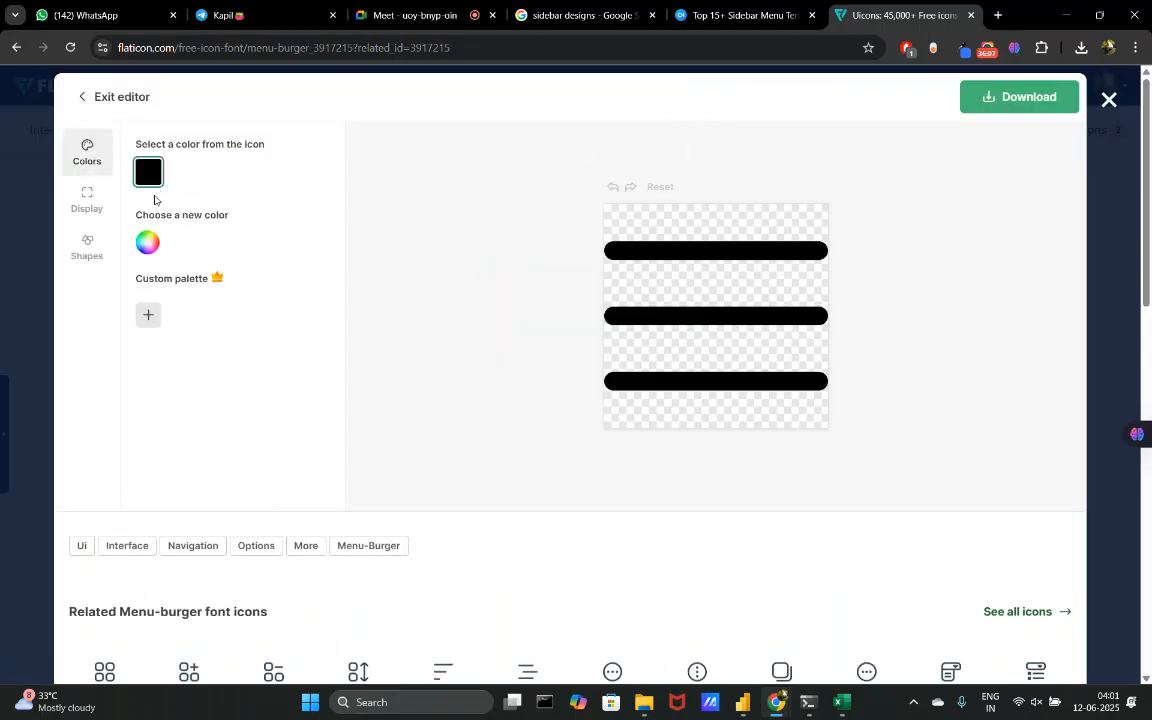
{"action": "left_click", "coordinate": [148, 244]}
{"action": "left_click_drag", "start_coordinate": [172, 300], "coordinate": [144, 268]}
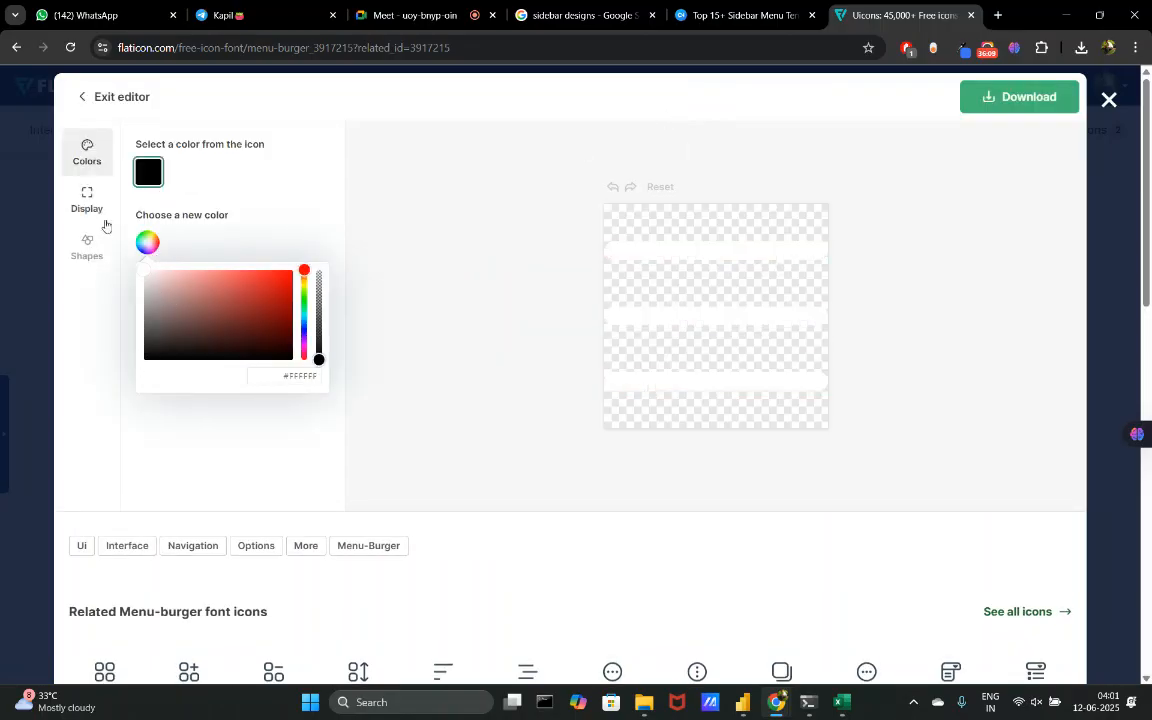
{"action": "left_click", "coordinate": [1027, 99]}
{"action": "left_click", "coordinate": [1020, 141]}
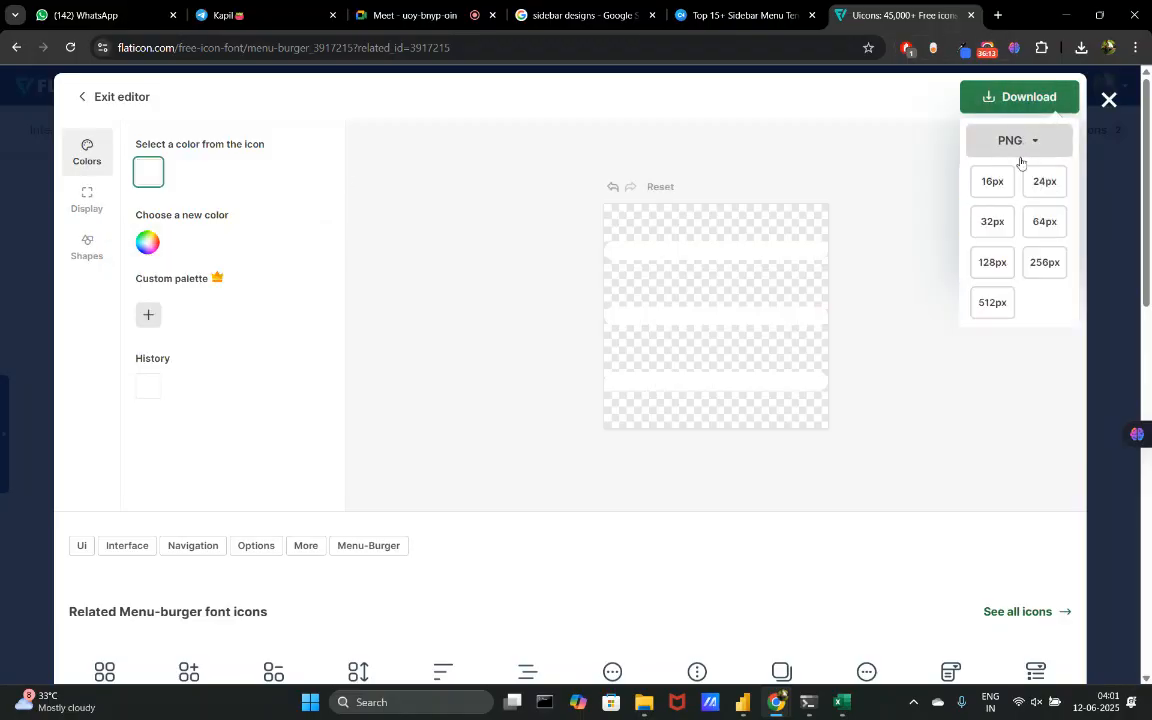
{"action": "left_click", "coordinate": [992, 303]}
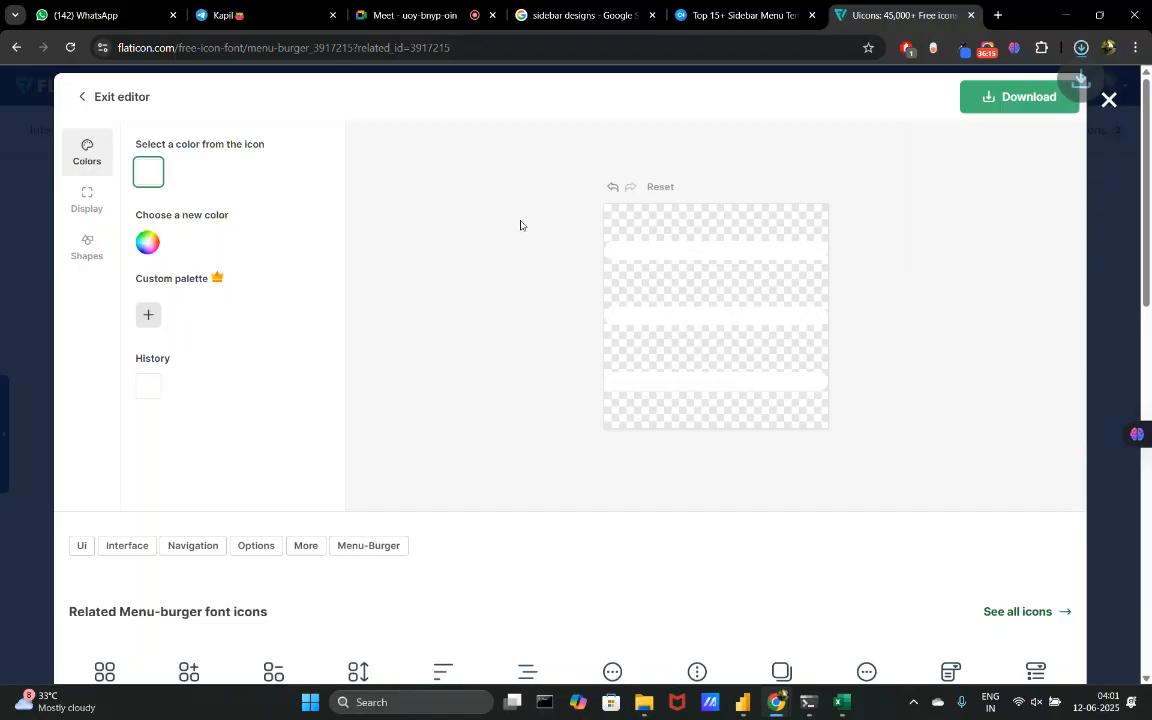
- Recolour the Menu-burger icon to light grey #DCDCDC and download it as a 512px PNG
{"action": "left_click", "coordinate": [147, 242]}
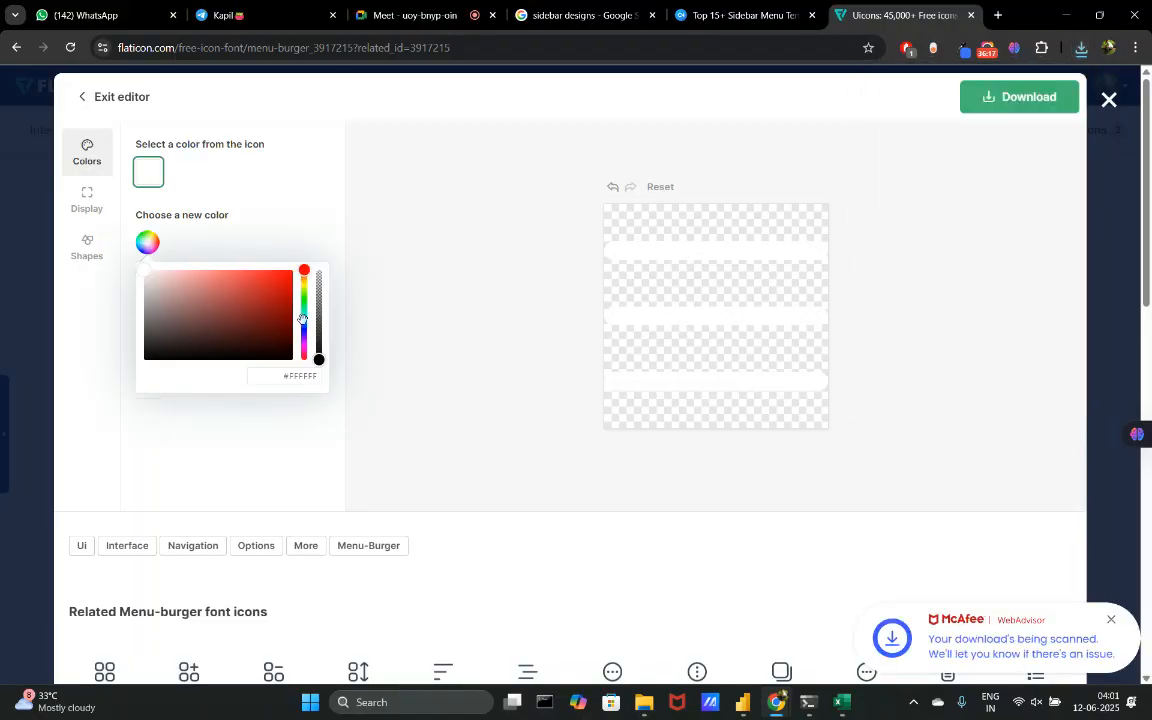
{"action": "left_click", "coordinate": [301, 375]}
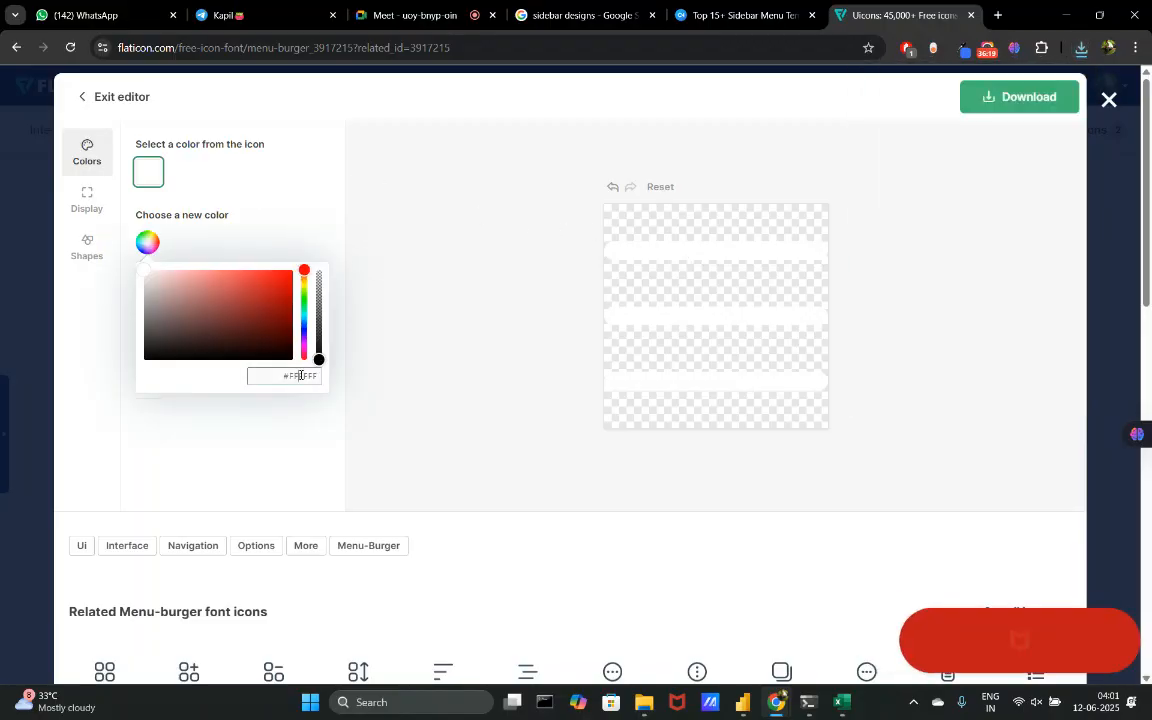
{"action": "double_click", "coordinate": [301, 375]}
{"action": "type", "text": "DCDCDC"}
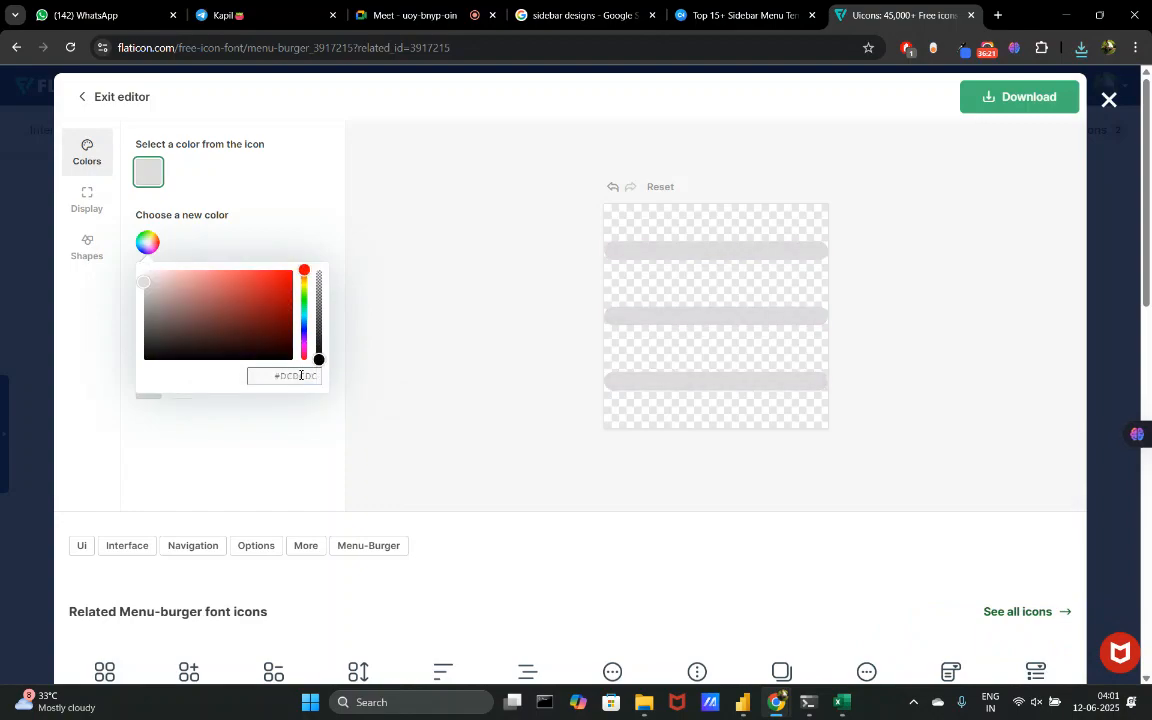
{"action": "left_click", "coordinate": [972, 103]}
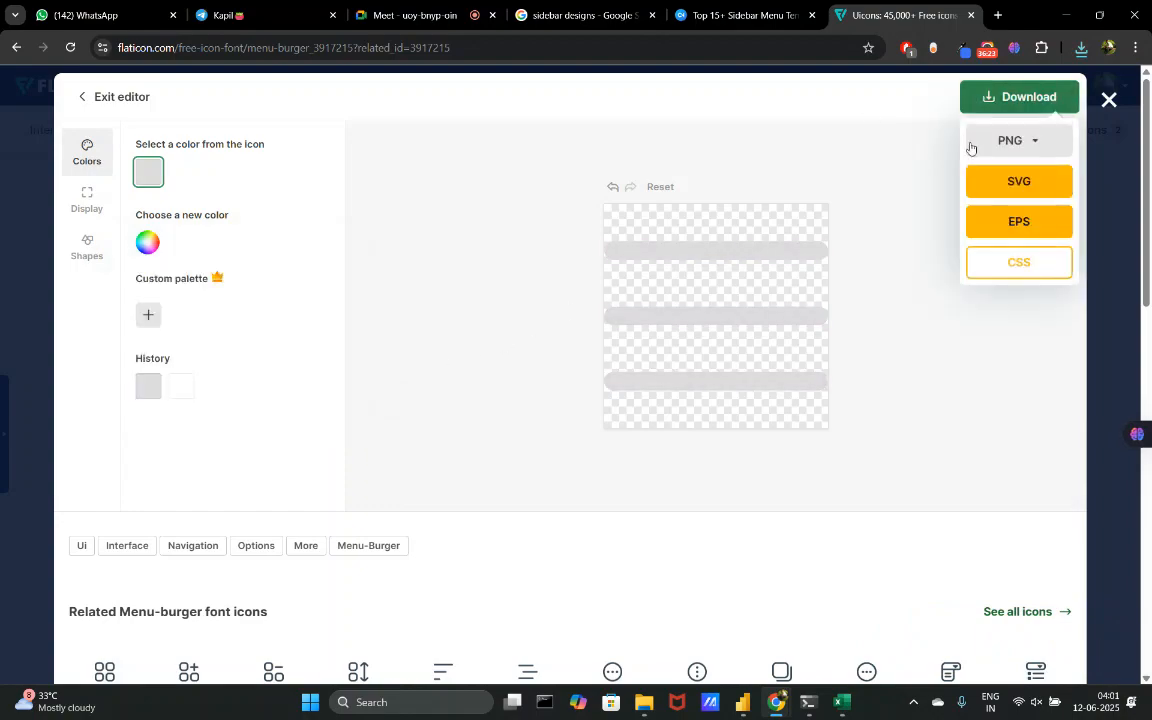
{"action": "left_click", "coordinate": [1012, 145]}
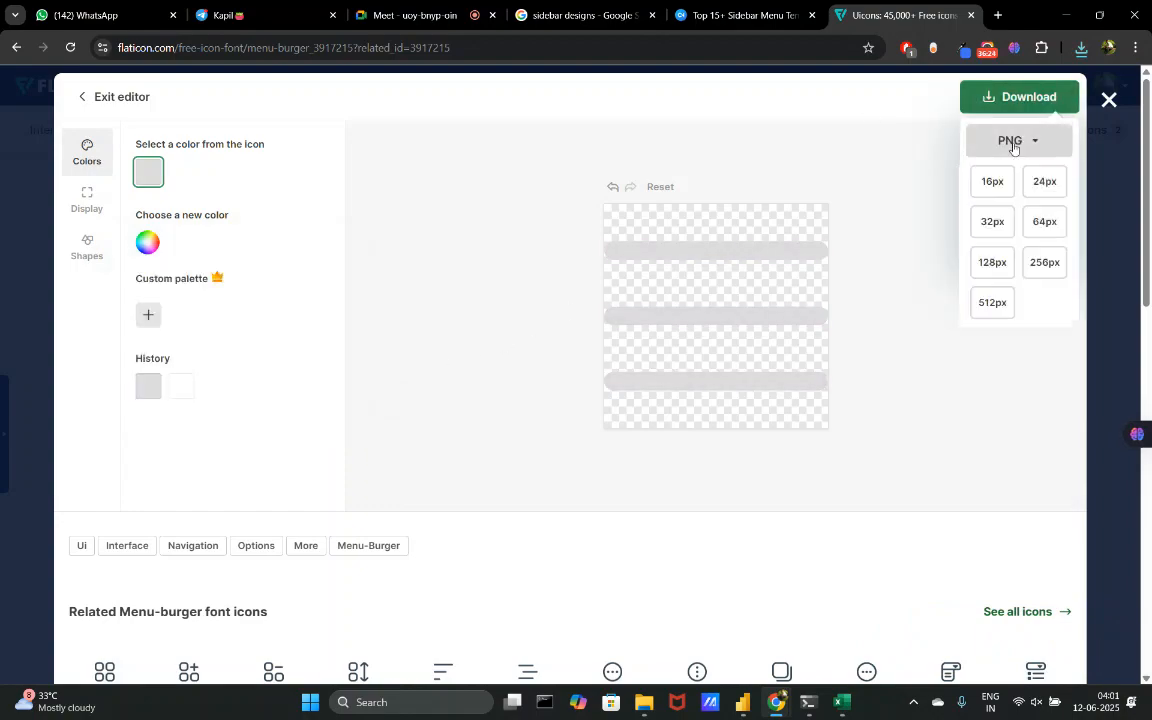
{"action": "left_click", "coordinate": [993, 302]}
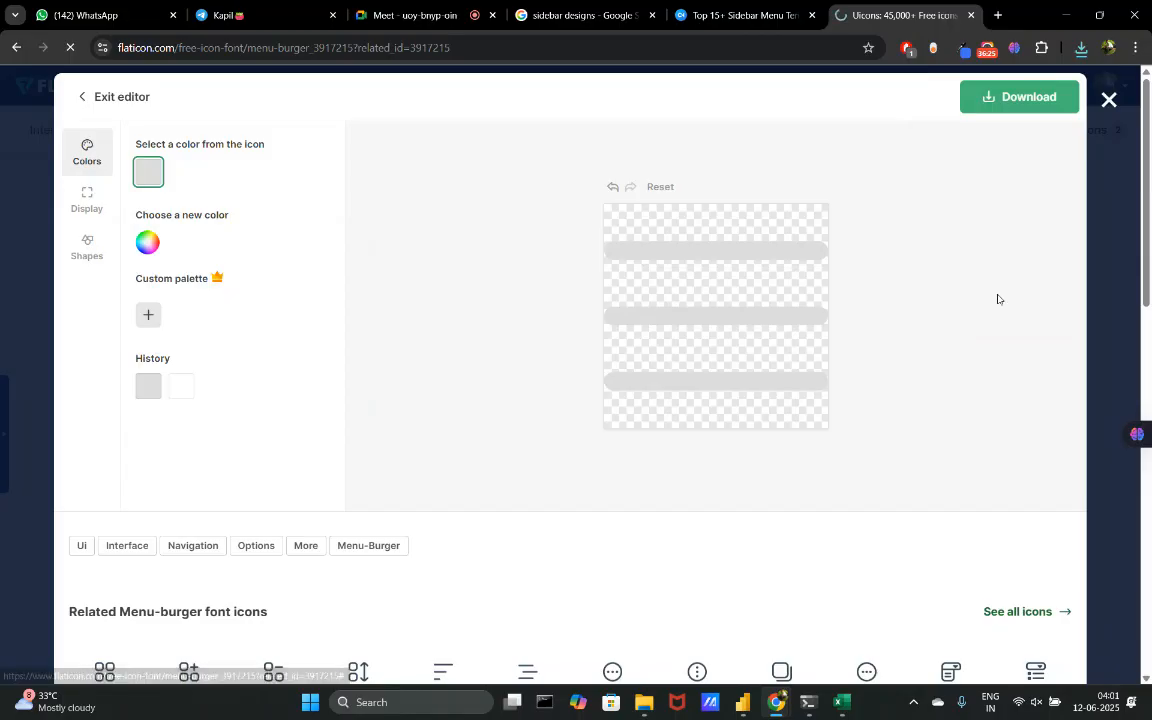
- Recolour the Menu-burger icon to blue #4070F4 and download it as a 512px PNG
{"action": "left_click_drag", "start_coordinate": [148, 229], "coordinate": [147, 216]}
{"action": "left_click", "coordinate": [148, 242]}
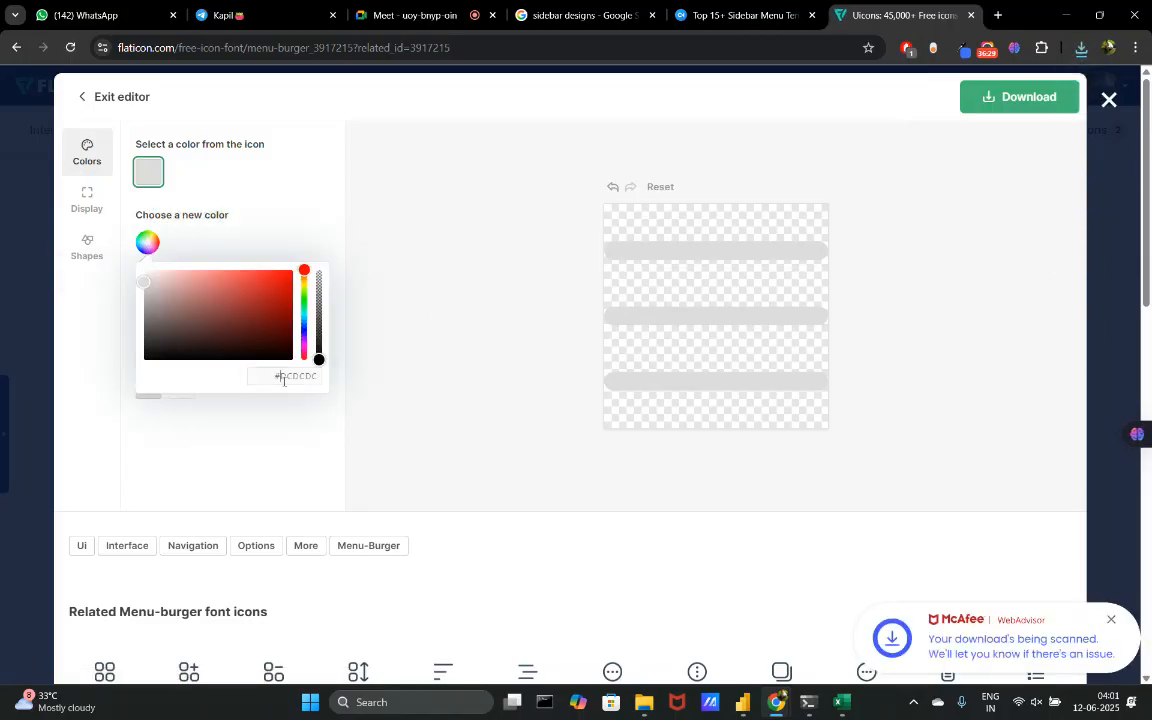
{"action": "double_click", "coordinate": [283, 376]}
{"action": "type", "text": "4070"}
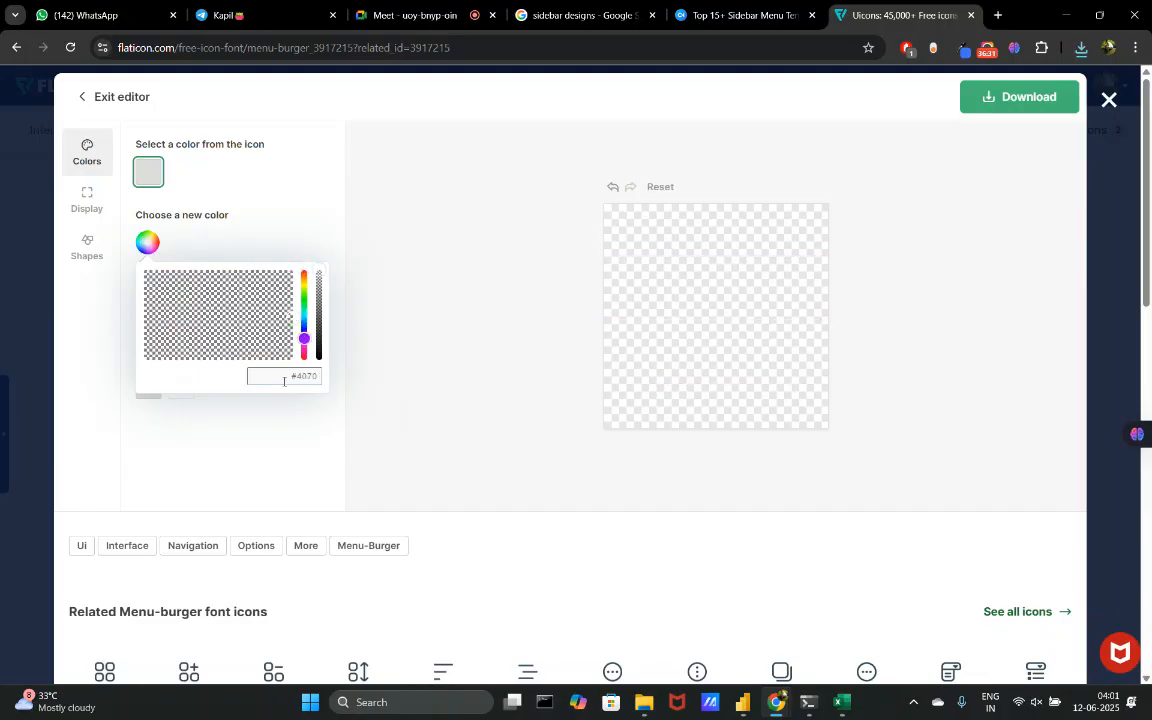
{"action": "type", "text": "f4"}
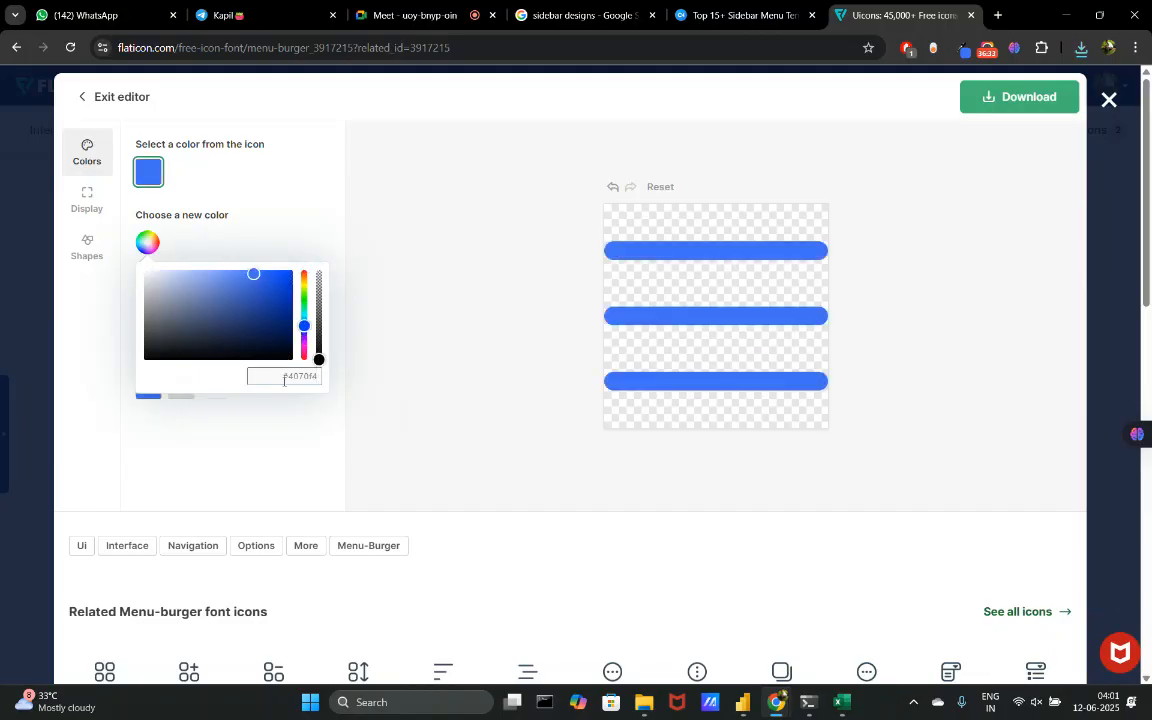
{"action": "left_click", "coordinate": [1019, 96]}
{"action": "left_click", "coordinate": [1013, 143]}
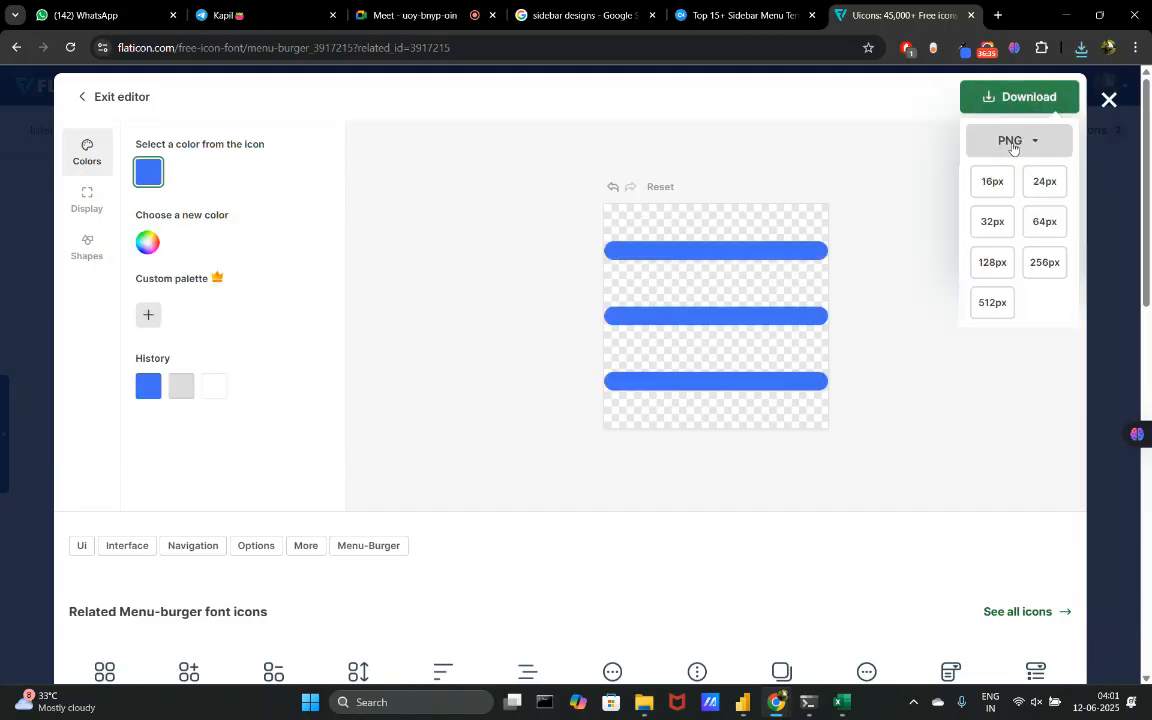
{"action": "left_click", "coordinate": [997, 304]}
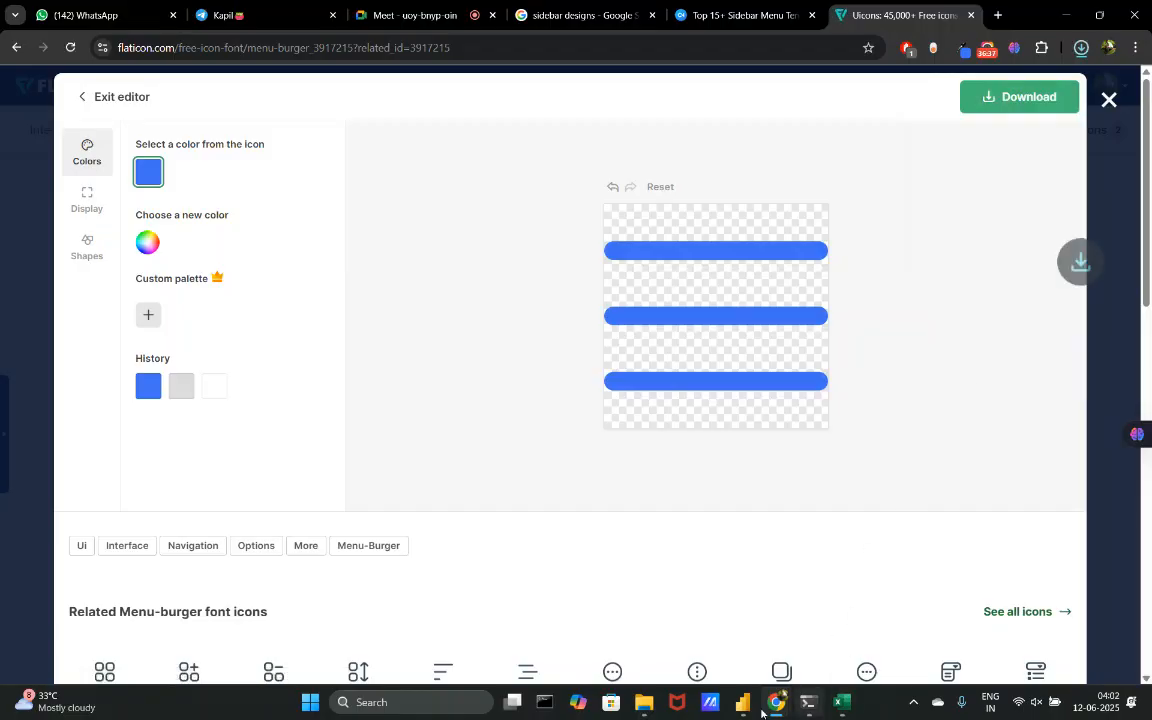
- Switch to Power BI Desktop, duplicate the home button on the Dashboard page and place the copy at the top of the sidebar
{"action": "left_click", "coordinate": [742, 702]}
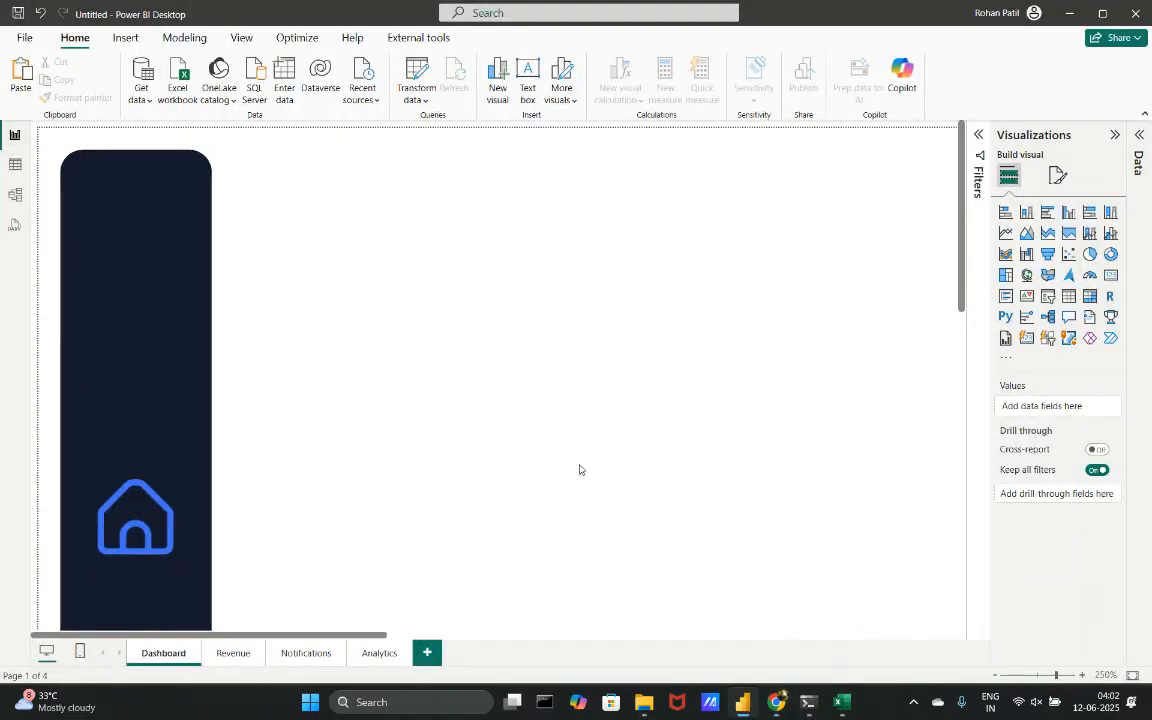
{"action": "scroll", "coordinate": [579, 469], "scroll_direction": "down", "scroll_amount": 3}
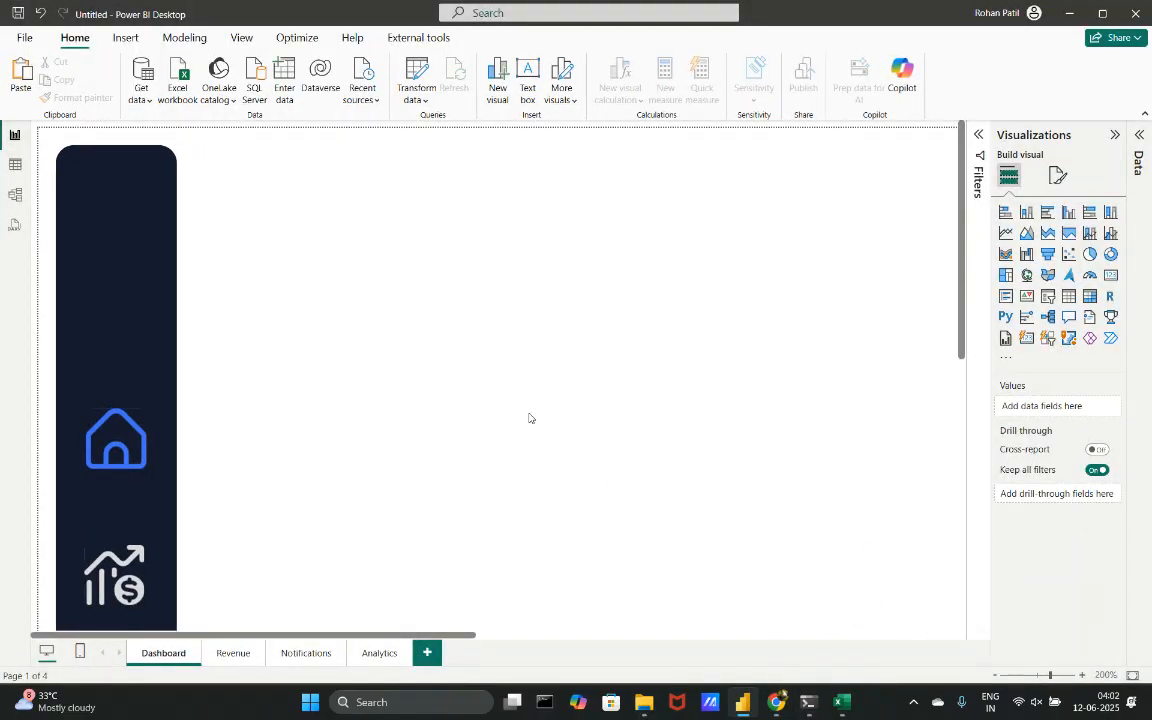
{"action": "left_click", "coordinate": [145, 420]}
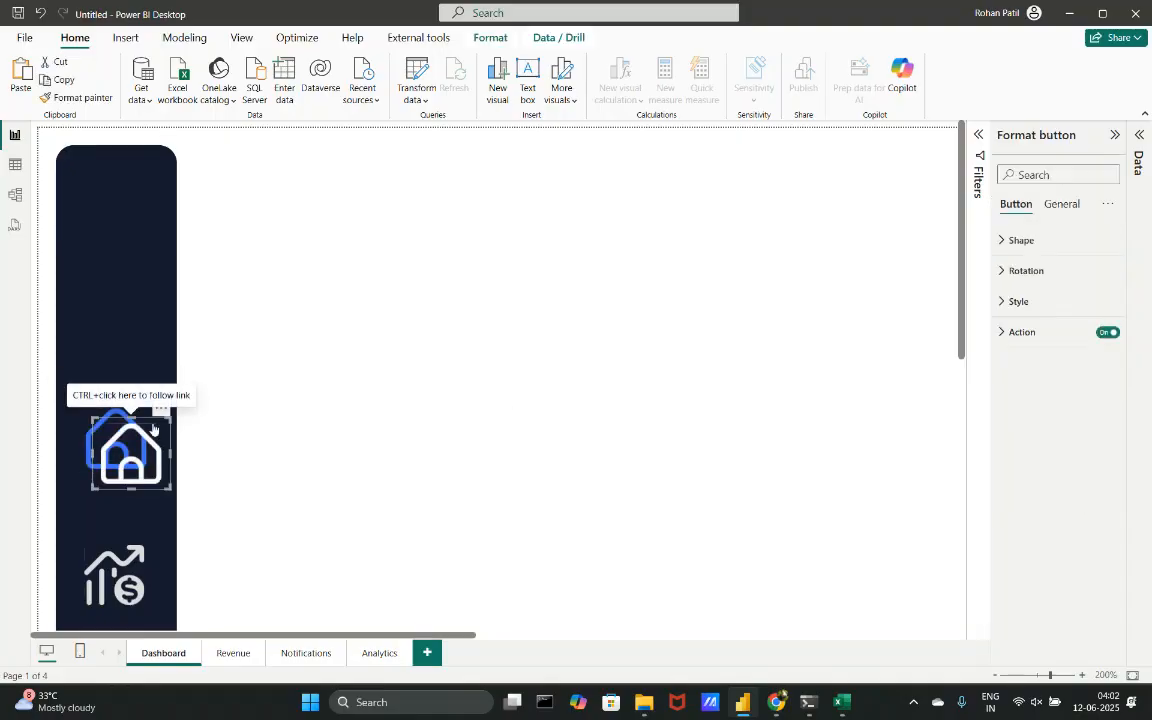
{"action": "left_click_drag", "start_coordinate": [143, 417], "coordinate": [143, 201]}
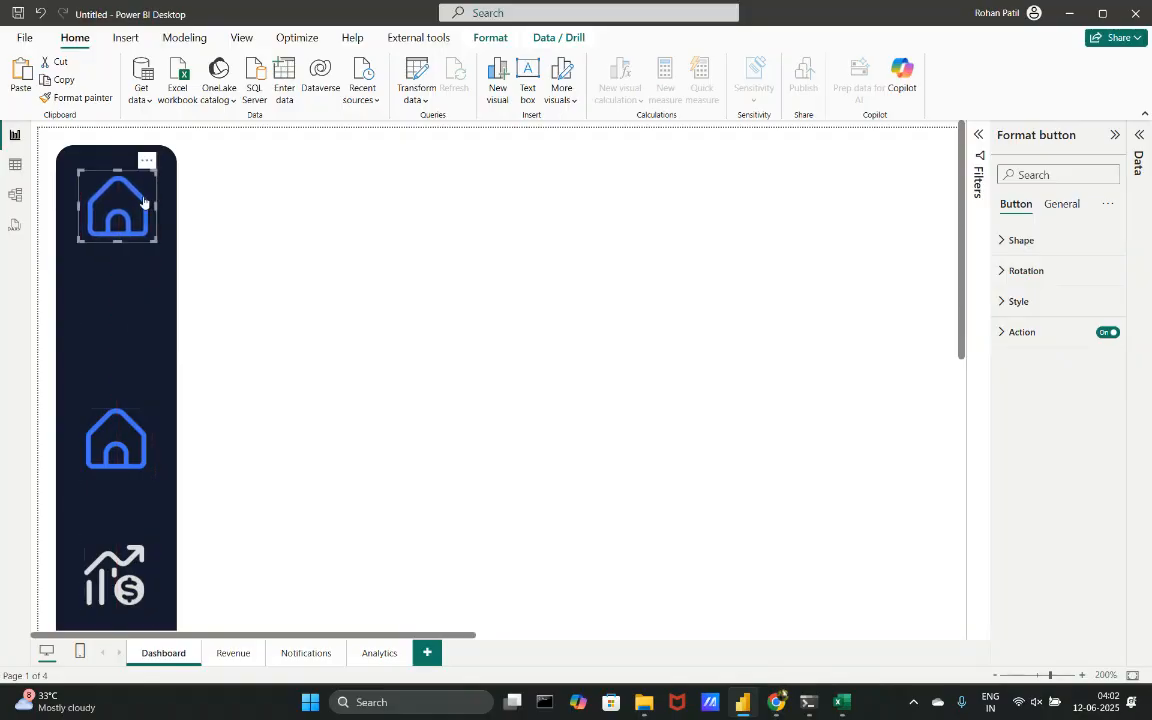
- Replace the top sidebar button's custom icon for the Default state with menu-burger (6) from Downloads
{"action": "left_click", "coordinate": [1040, 306]}
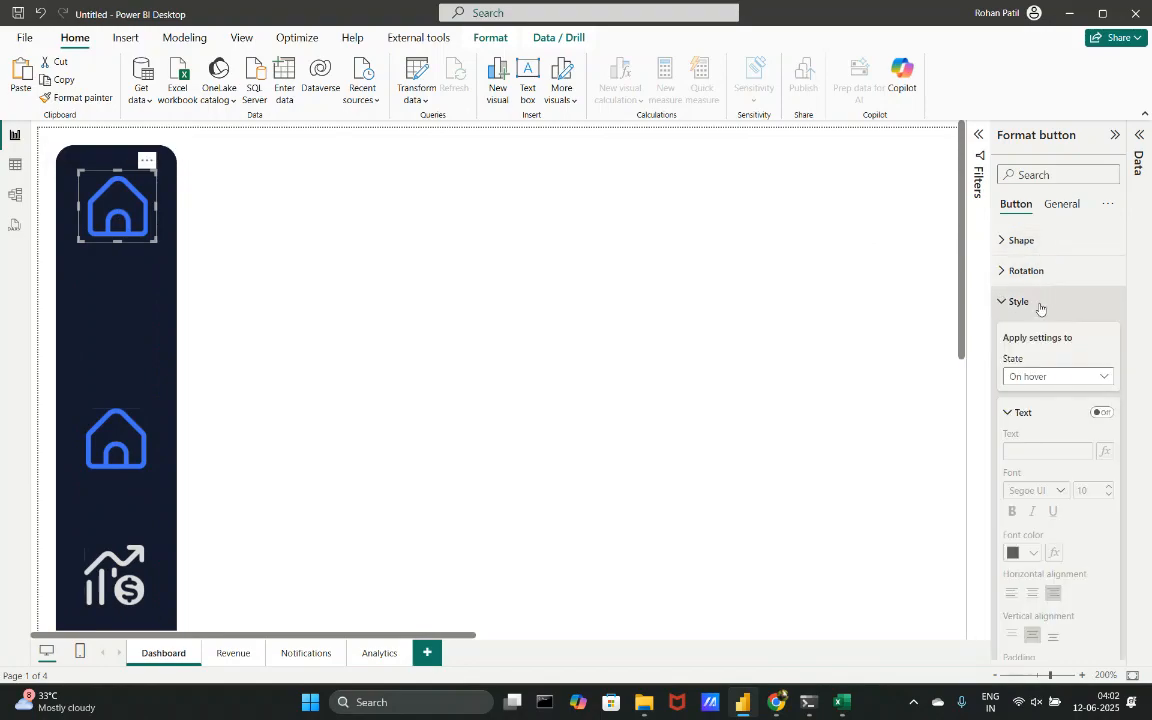
{"action": "left_click", "coordinate": [1008, 413]}
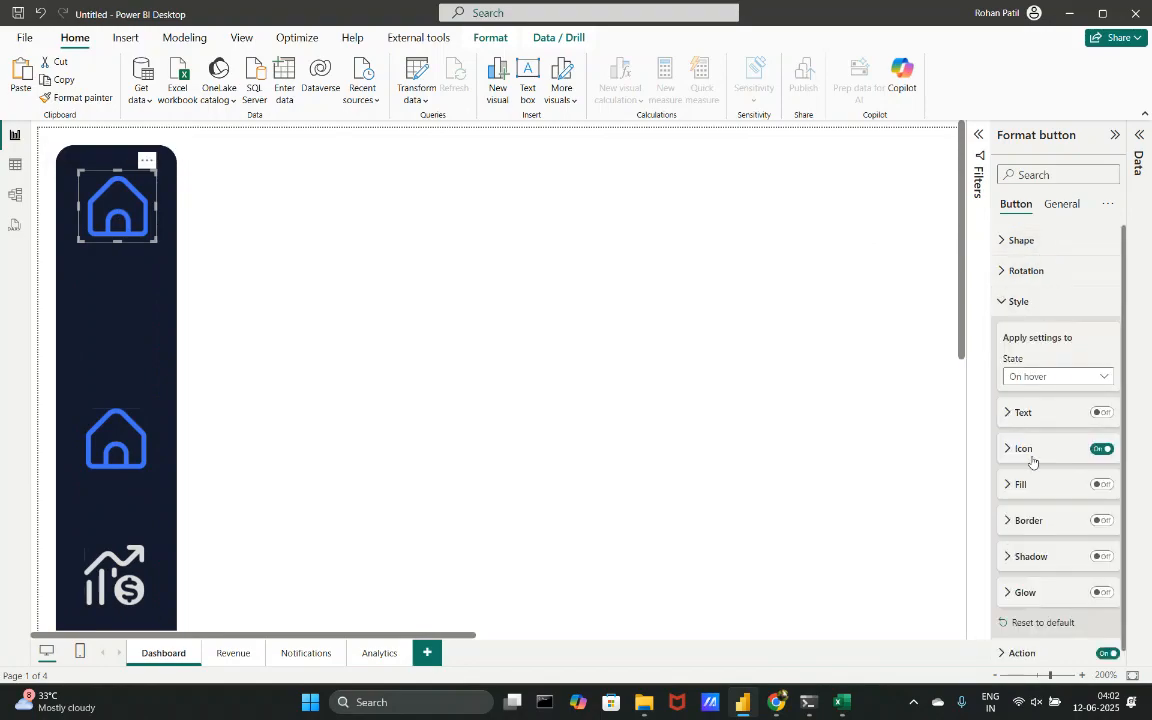
{"action": "left_click", "coordinate": [1024, 450]}
{"action": "left_click", "coordinate": [1052, 376]}
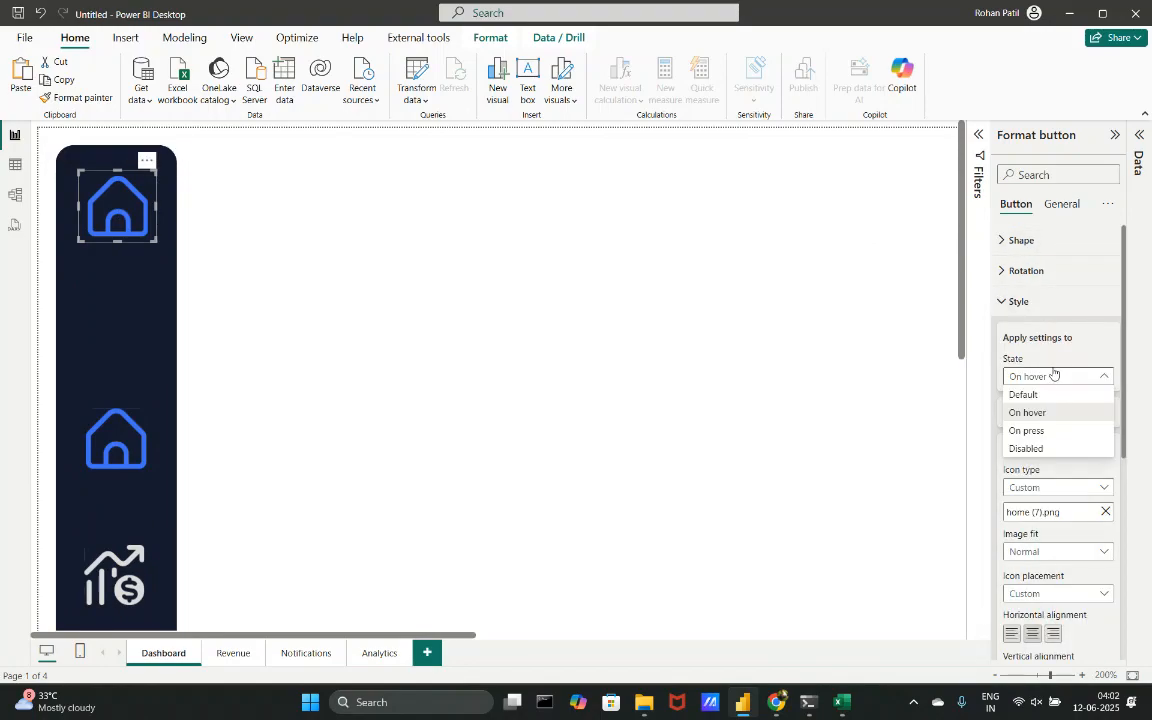
{"action": "left_click", "coordinate": [1035, 397]}
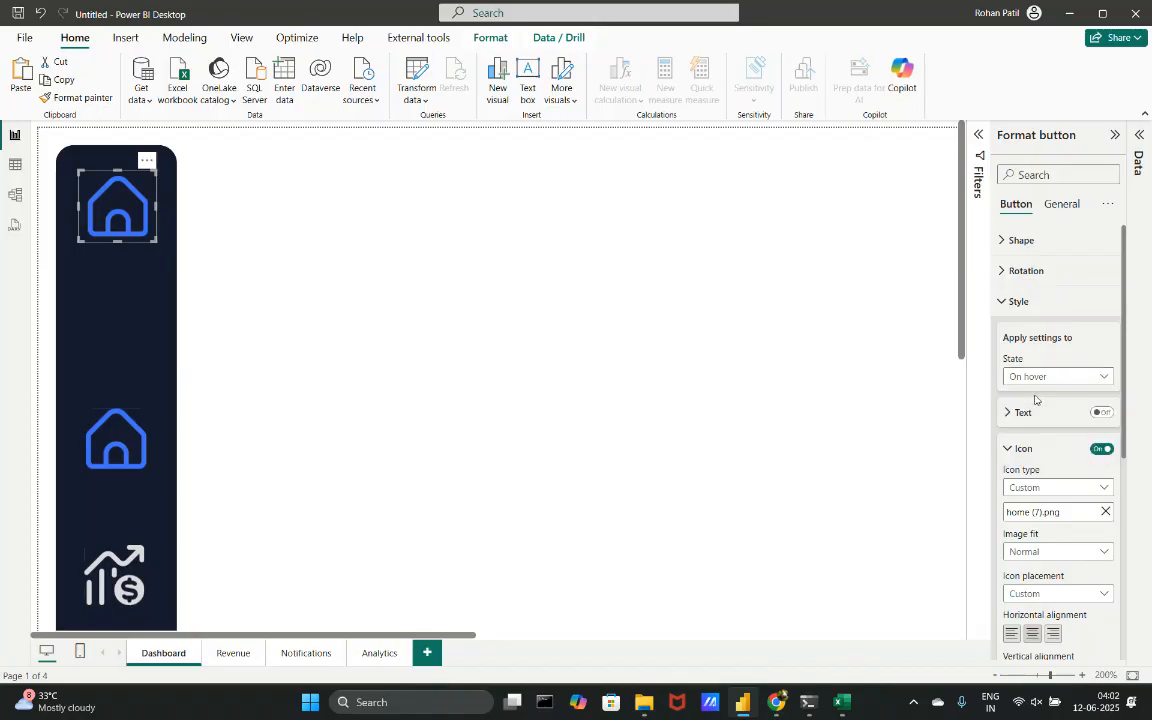
{"action": "left_click", "coordinate": [1105, 513]}
{"action": "left_click", "coordinate": [1105, 512]}
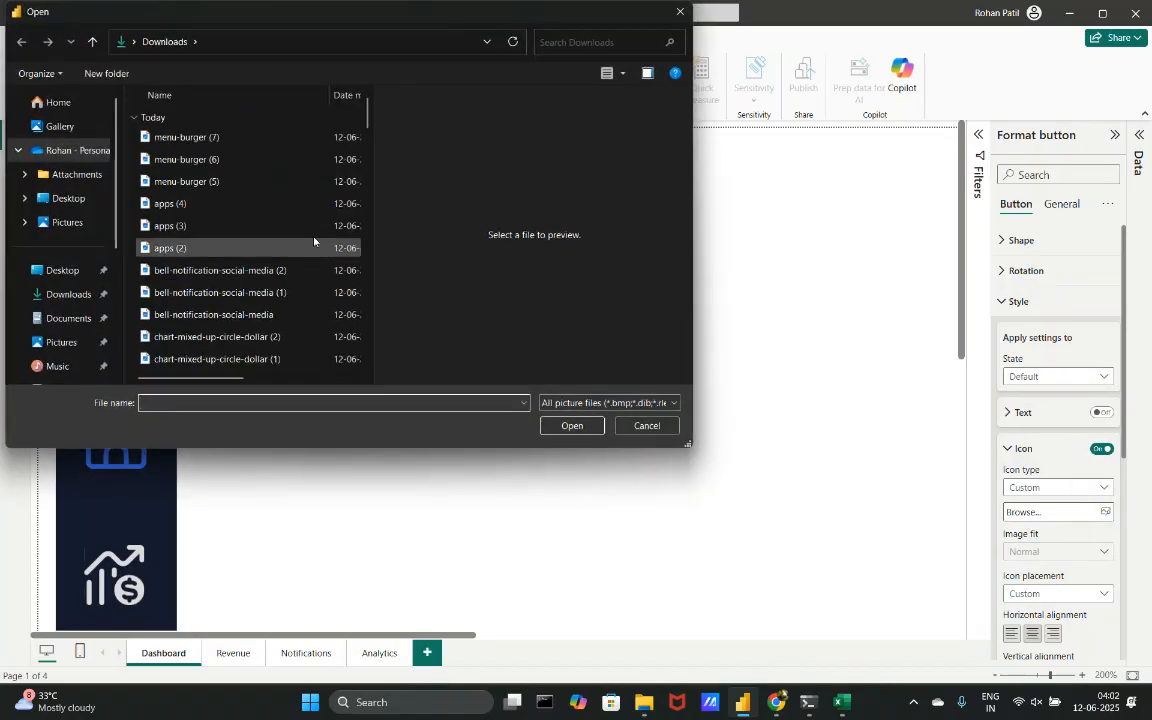
{"action": "left_click", "coordinate": [248, 158]}
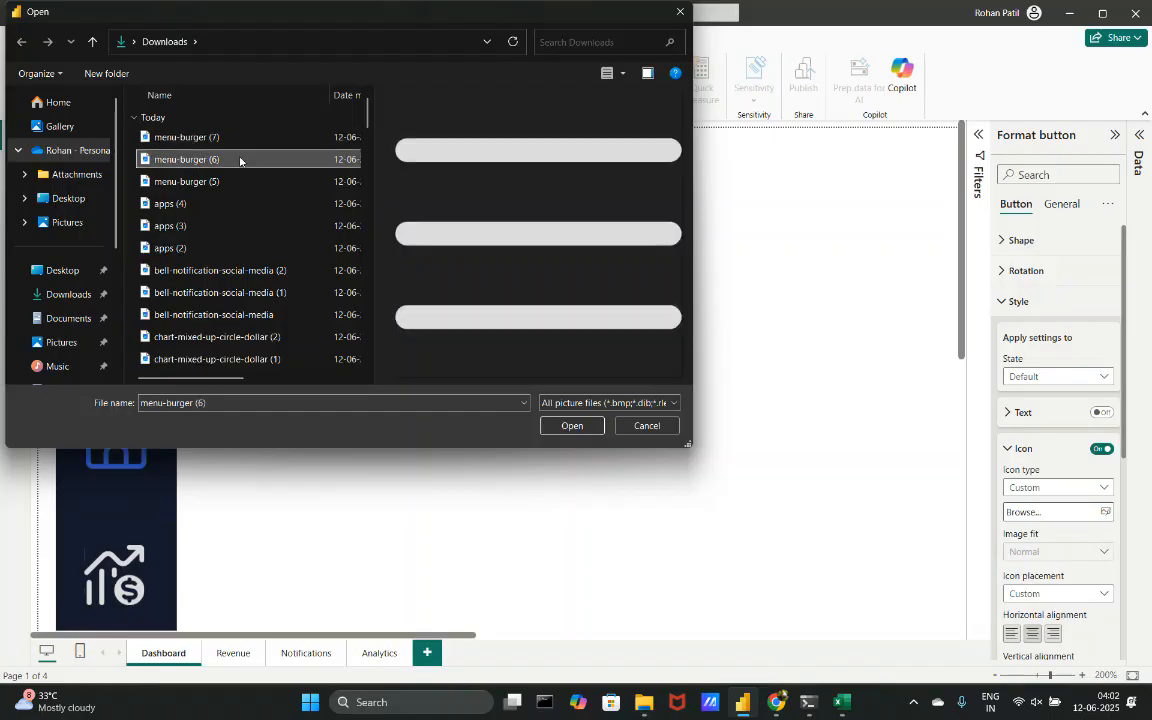
{"action": "left_click", "coordinate": [550, 424]}
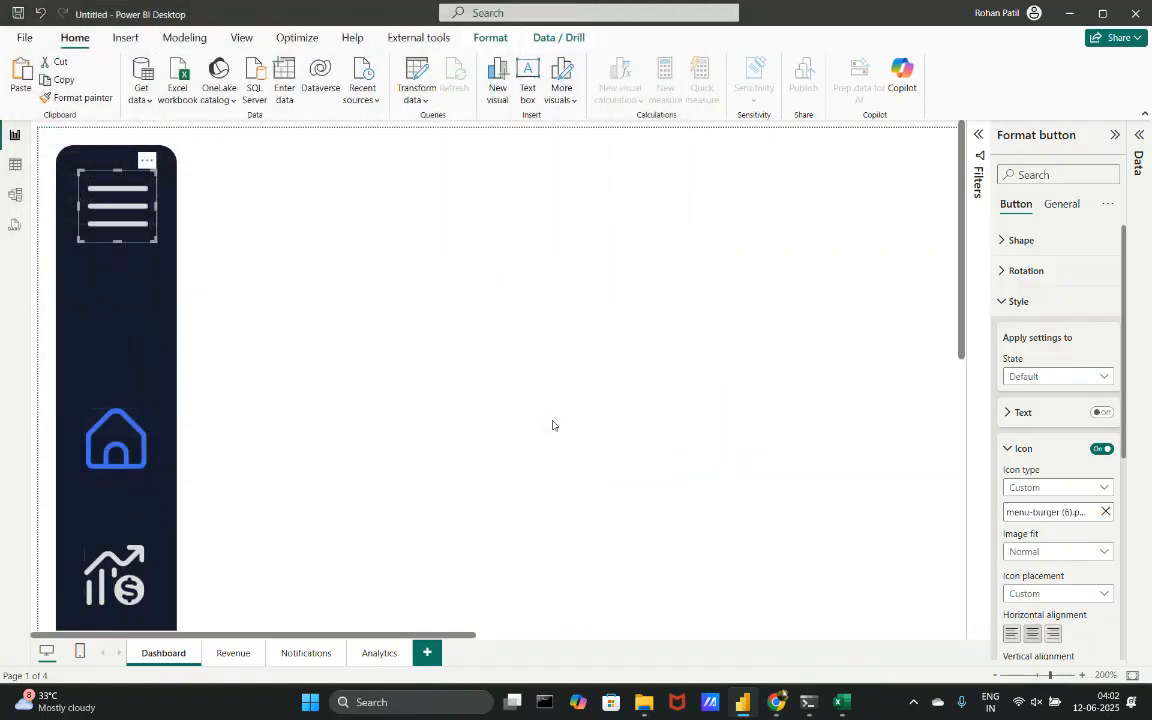
- Replace the top sidebar button's custom icon for the On hover state with menu-burger (7)
{"action": "left_click", "coordinate": [1072, 377]}
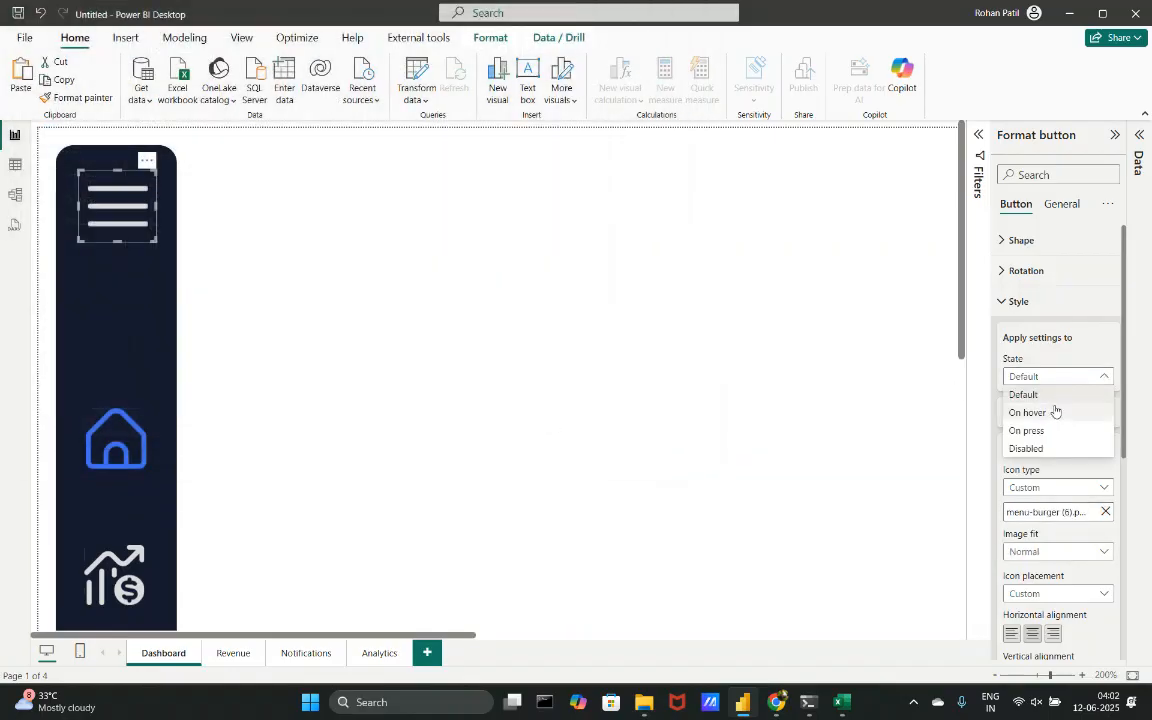
{"action": "left_click", "coordinate": [1028, 412]}
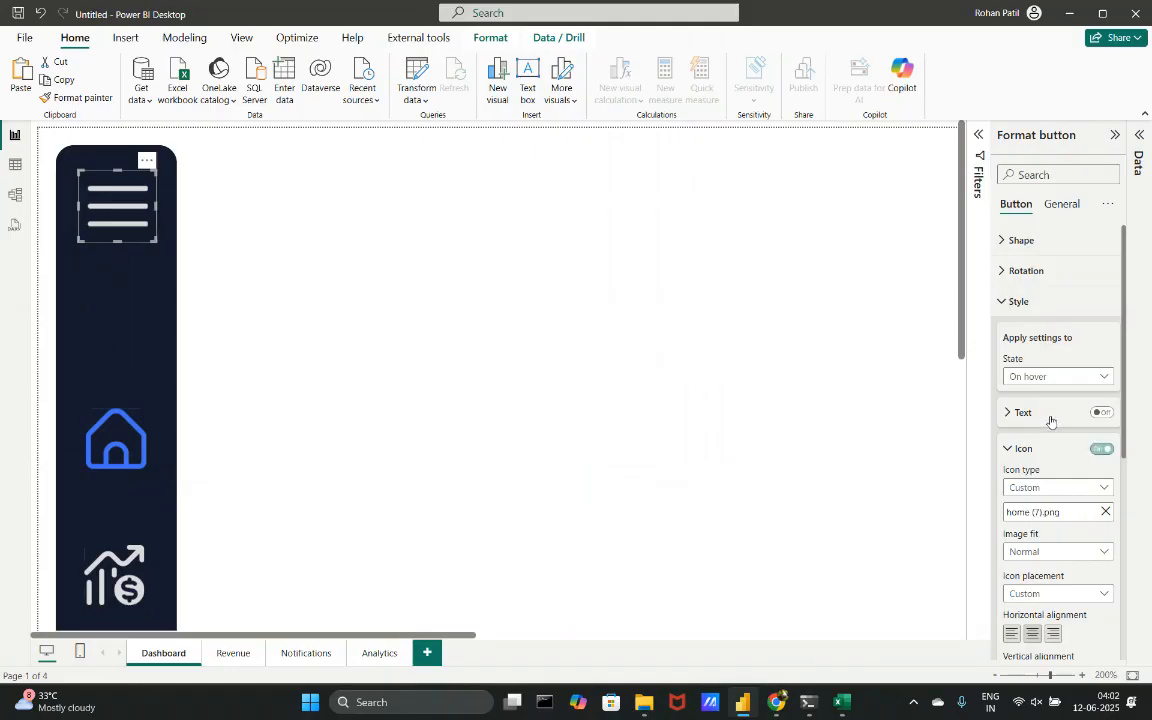
{"action": "left_click", "coordinate": [1106, 512]}
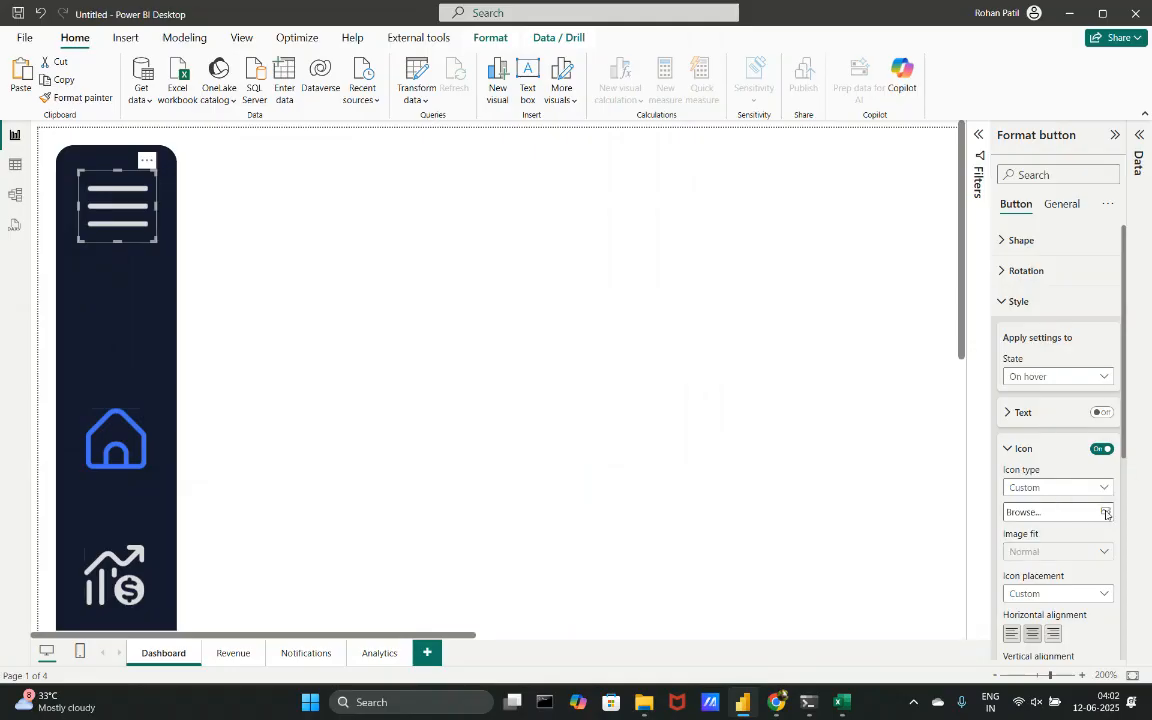
{"action": "left_click", "coordinate": [1106, 512]}
{"action": "left_click", "coordinate": [270, 138]}
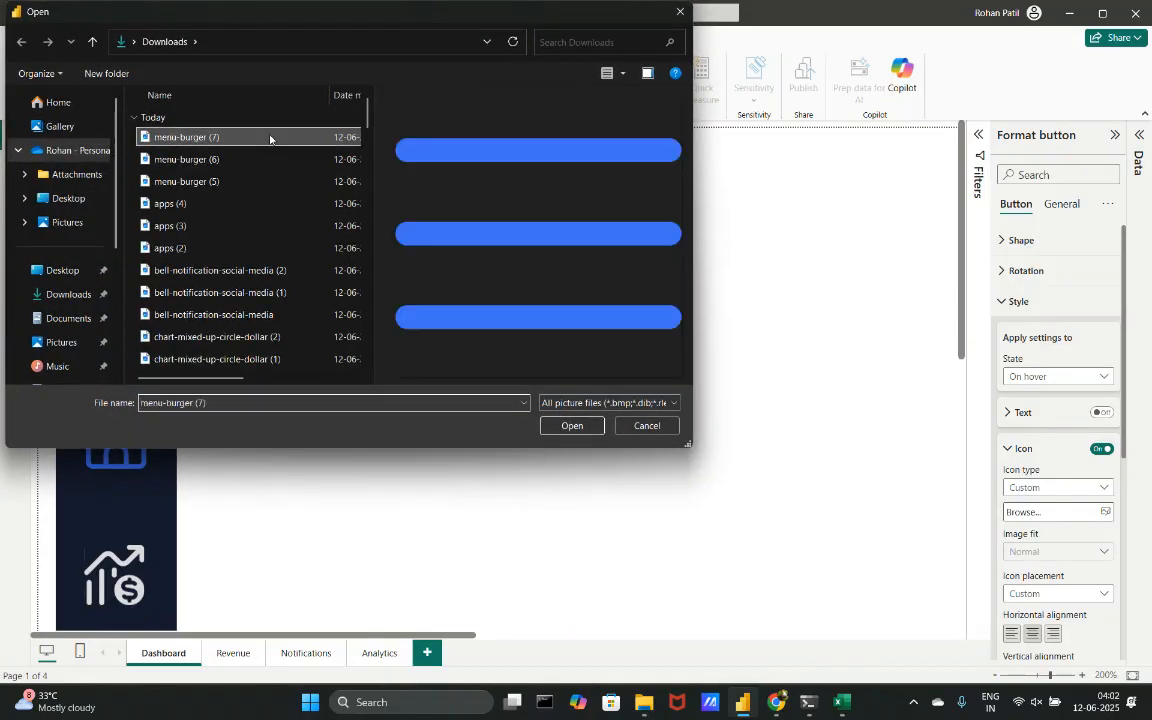
{"action": "left_click", "coordinate": [572, 426]}
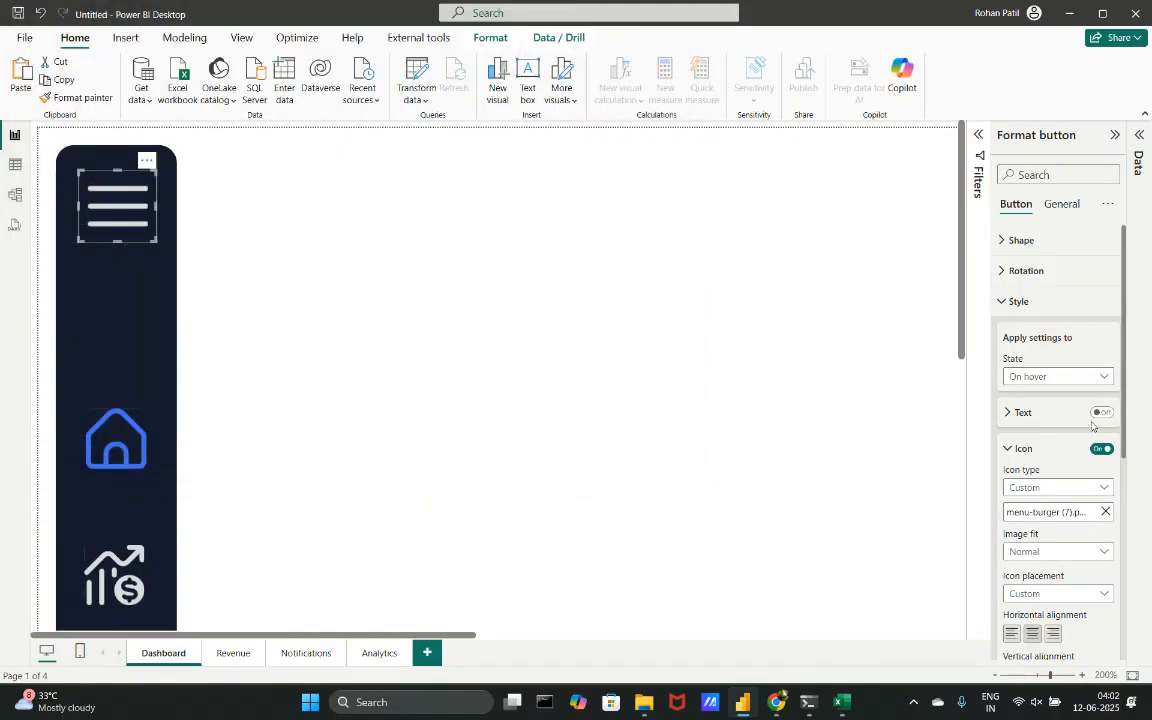
- Set the top sidebar button's custom icon for the On press state to menu-burger (5)
{"action": "left_click", "coordinate": [1066, 375]}
{"action": "left_click", "coordinate": [1040, 433]}
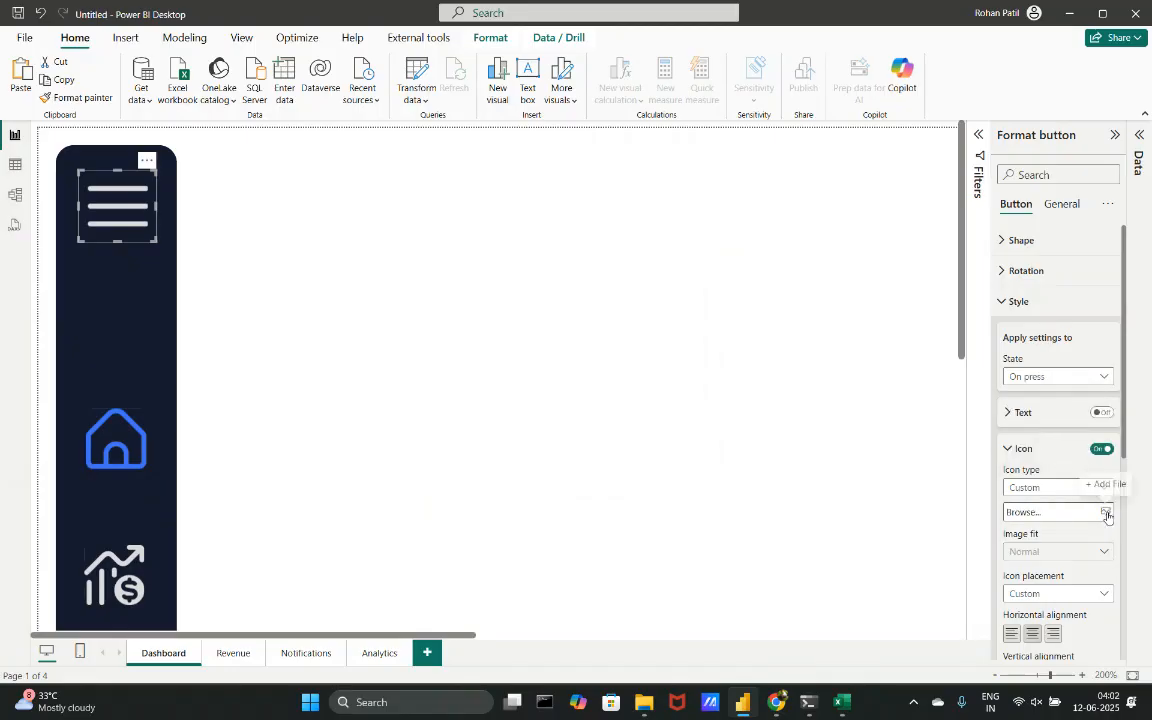
{"action": "left_click", "coordinate": [1106, 512]}
{"action": "left_click", "coordinate": [250, 186]}
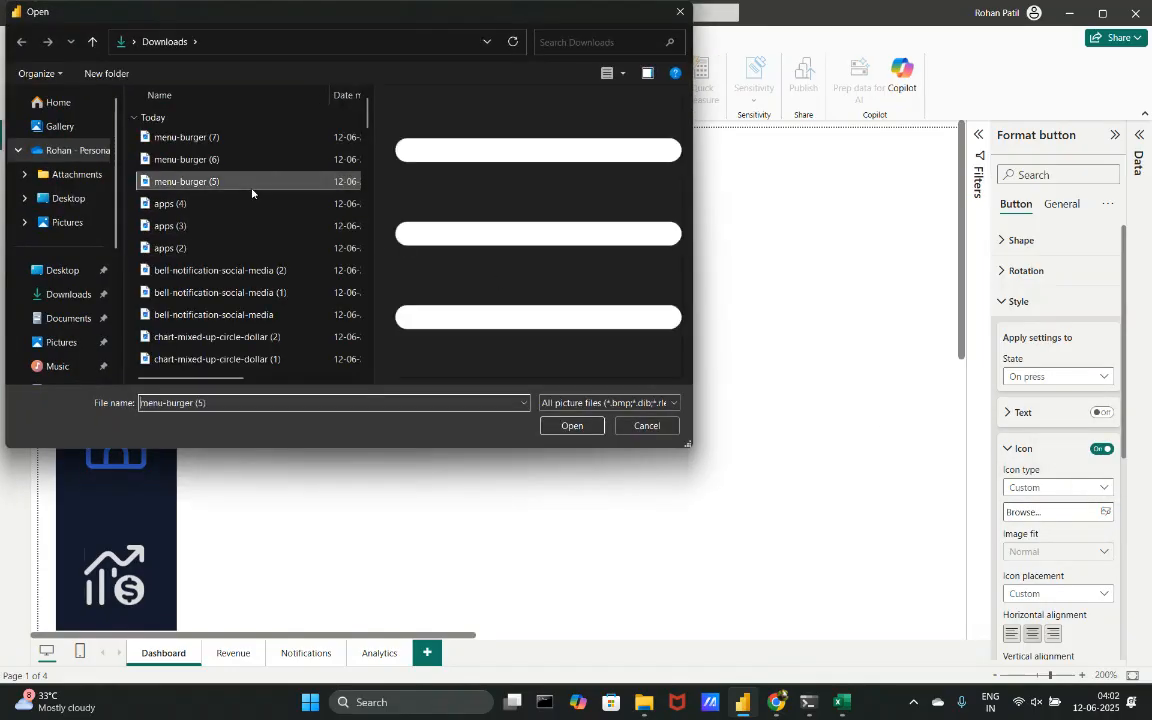
{"action": "left_click", "coordinate": [572, 426]}
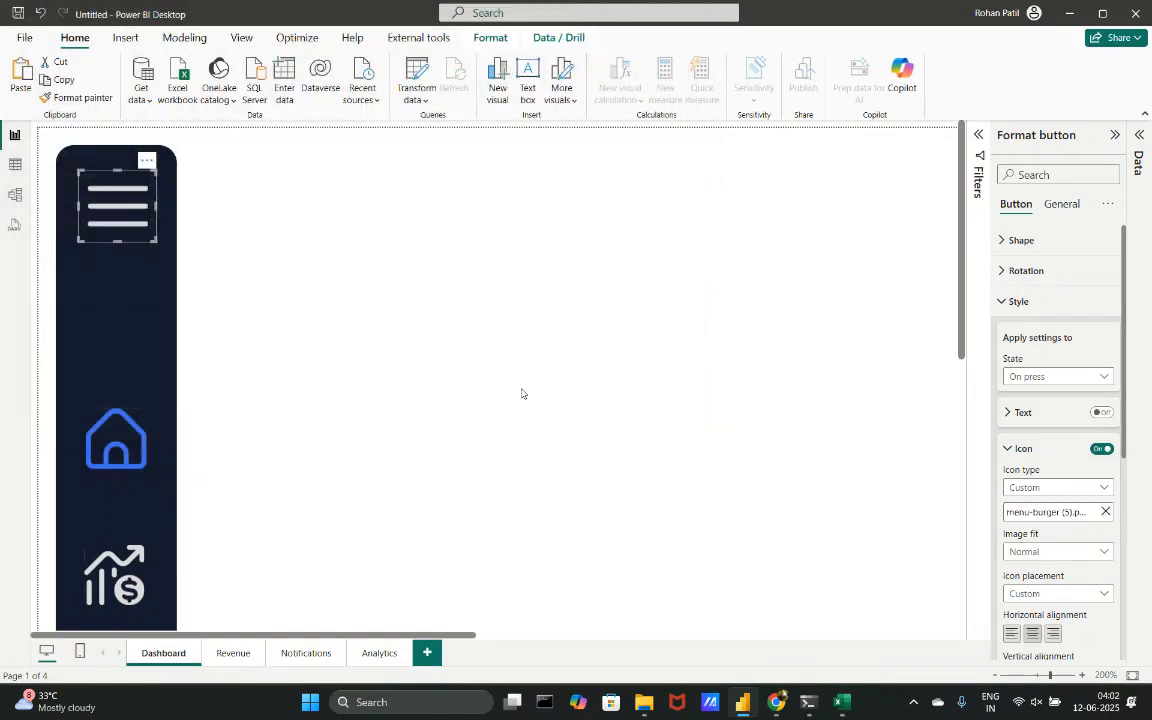
{"action": "left_click", "coordinate": [521, 393]}
- Copy the menu-burger button from the Dashboard page to the Revenue, Notifications and Analytics pages
{"action": "scroll", "coordinate": [521, 393], "scroll_direction": "down", "scroll_amount": 5}
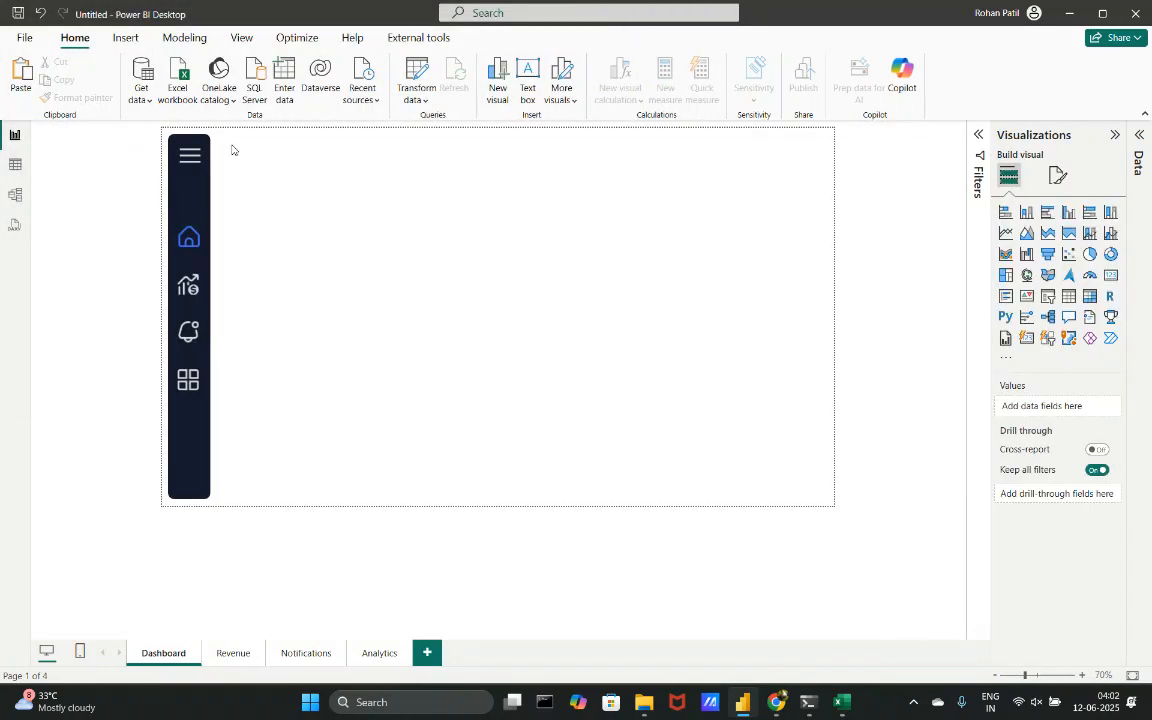
{"action": "left_click", "coordinate": [189, 153]}
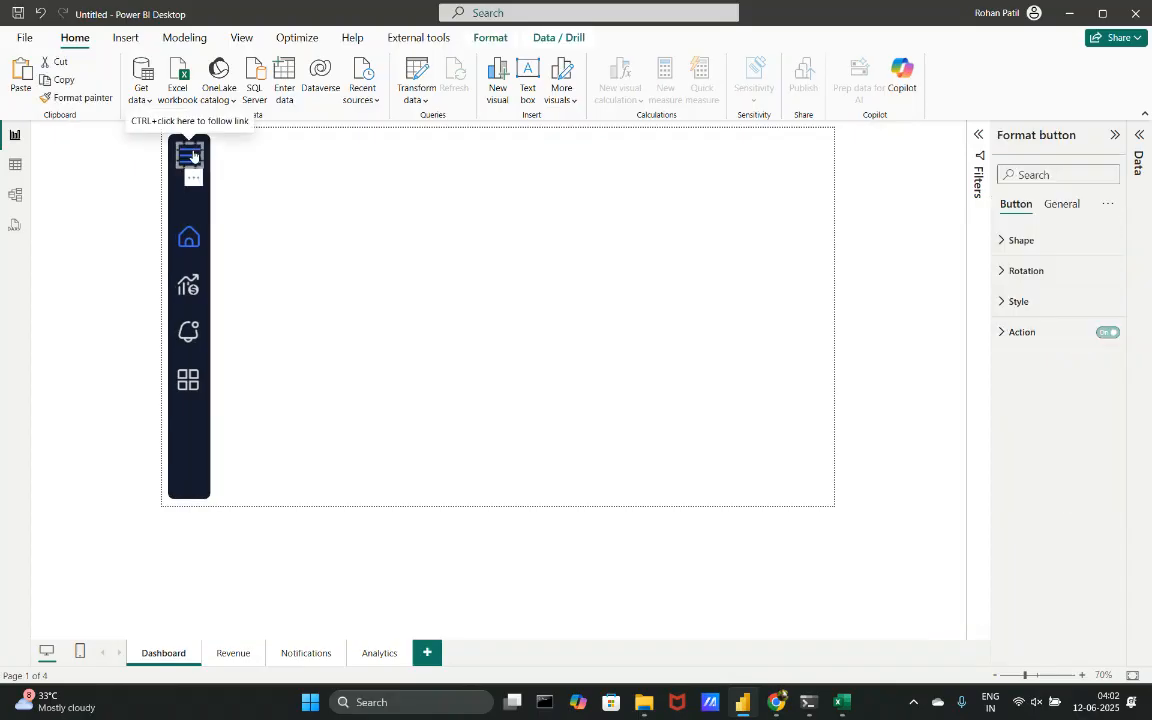
{"action": "left_click", "coordinate": [232, 655]}
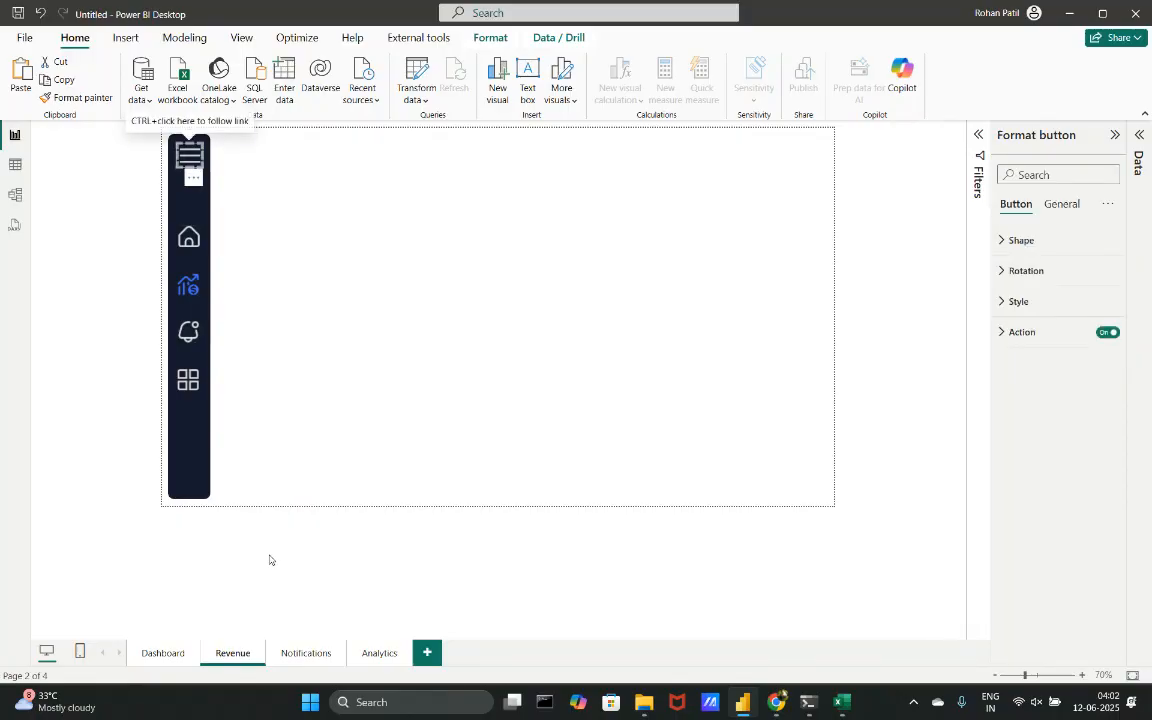
{"action": "left_click", "coordinate": [297, 658]}
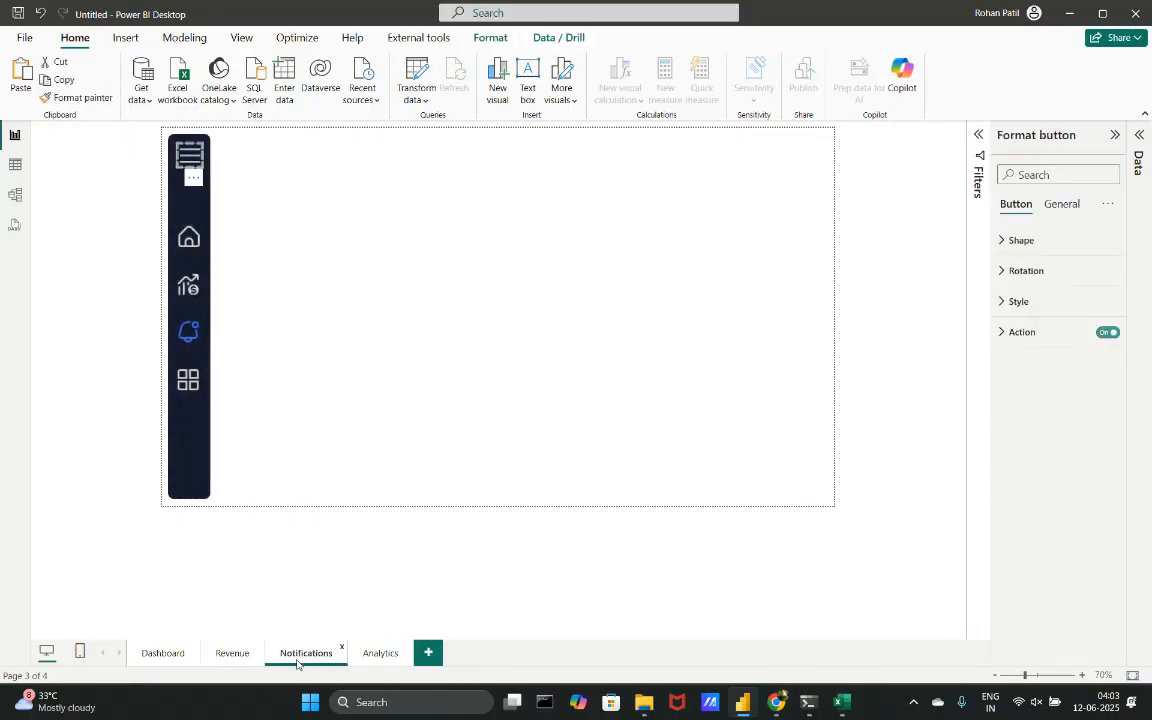
{"action": "left_click", "coordinate": [377, 655]}
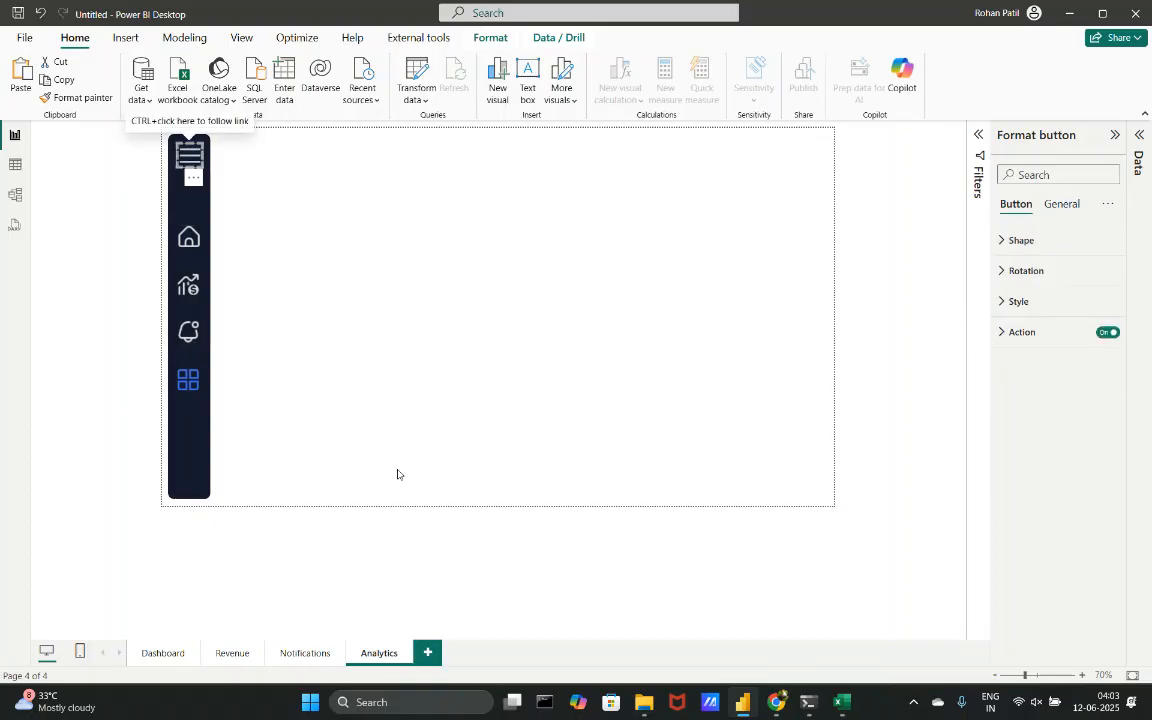
- Return to the Dashboard page, select all sidebar elements and add a bookmark of the page
{"action": "left_click", "coordinate": [164, 654]}
{"action": "scroll", "coordinate": [311, 380], "scroll_direction": "up", "scroll_amount": 10}
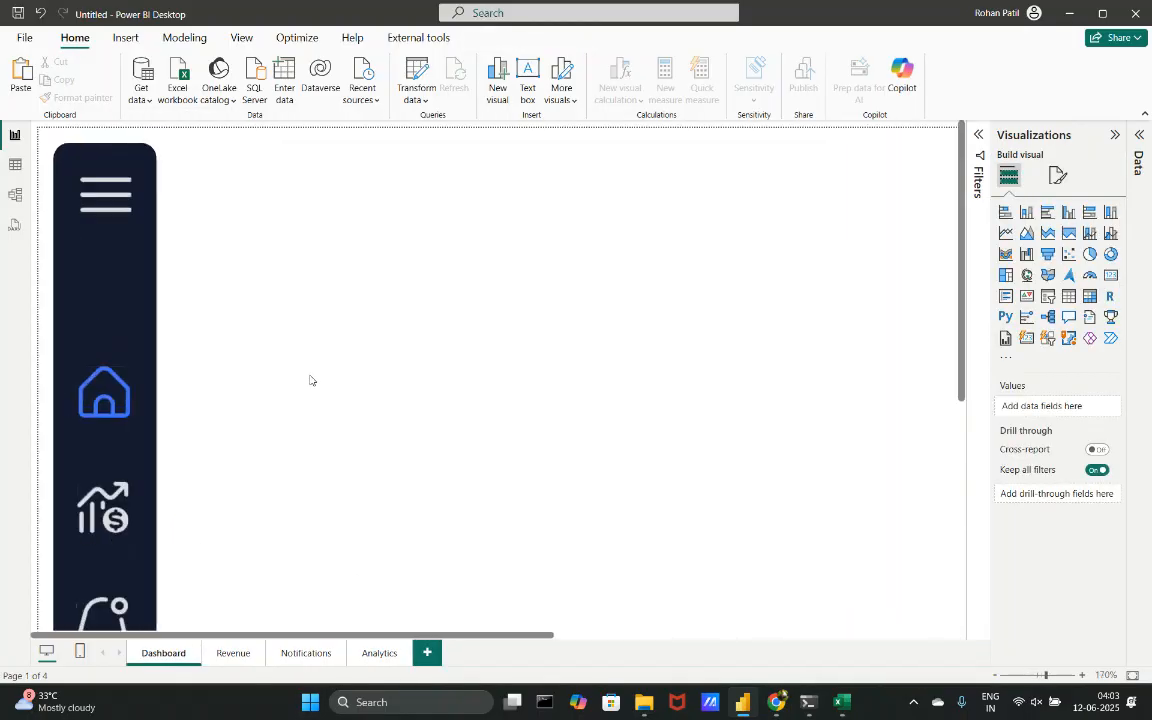
{"action": "scroll", "coordinate": [311, 380], "scroll_direction": "down", "scroll_amount": 15}
{"action": "scroll", "coordinate": [311, 380], "scroll_direction": "up", "scroll_amount": 3}
{"action": "scroll", "coordinate": [307, 364], "scroll_direction": "up", "scroll_amount": 2}
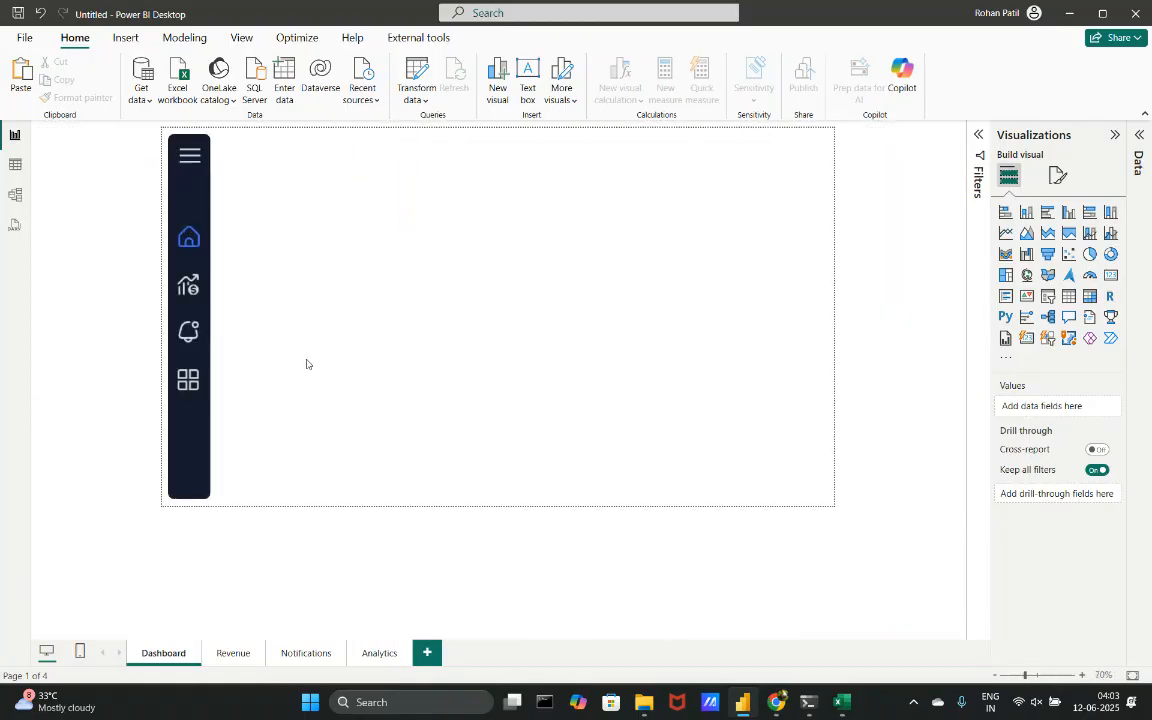
{"action": "left_click_drag", "start_coordinate": [246, 149], "coordinate": [103, 612]}
{"action": "left_click", "coordinate": [324, 434]}
{"action": "key", "text": "ctrl+a"}
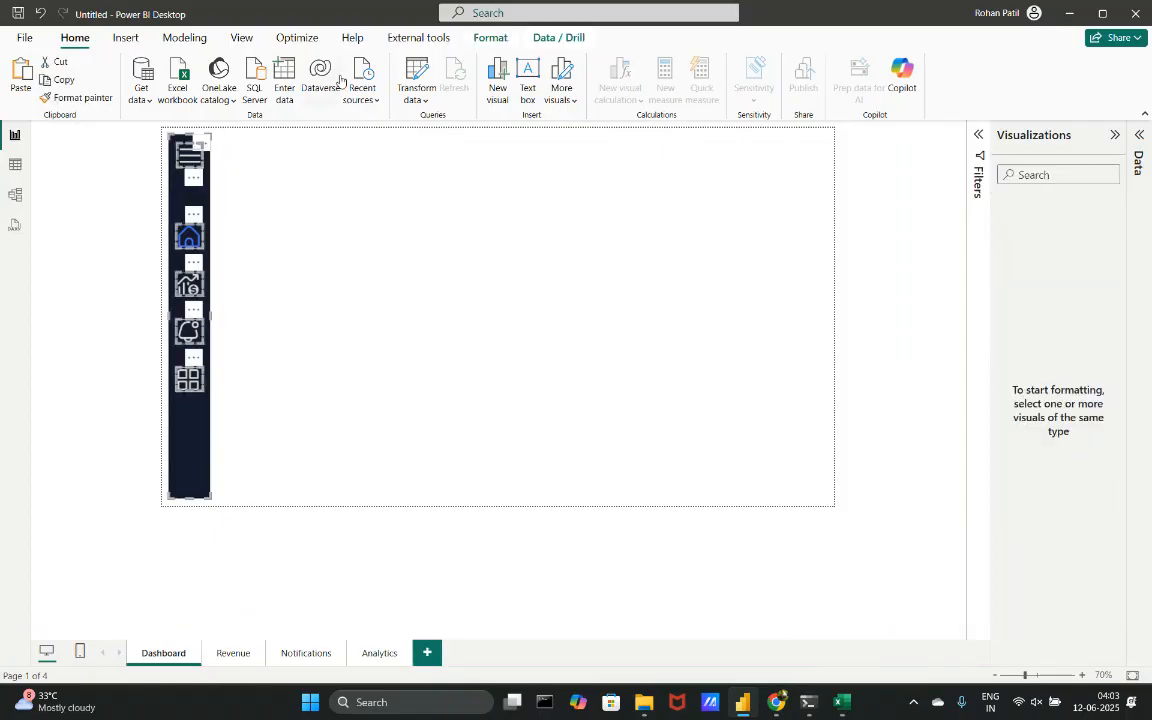
{"action": "left_click", "coordinate": [238, 37]}
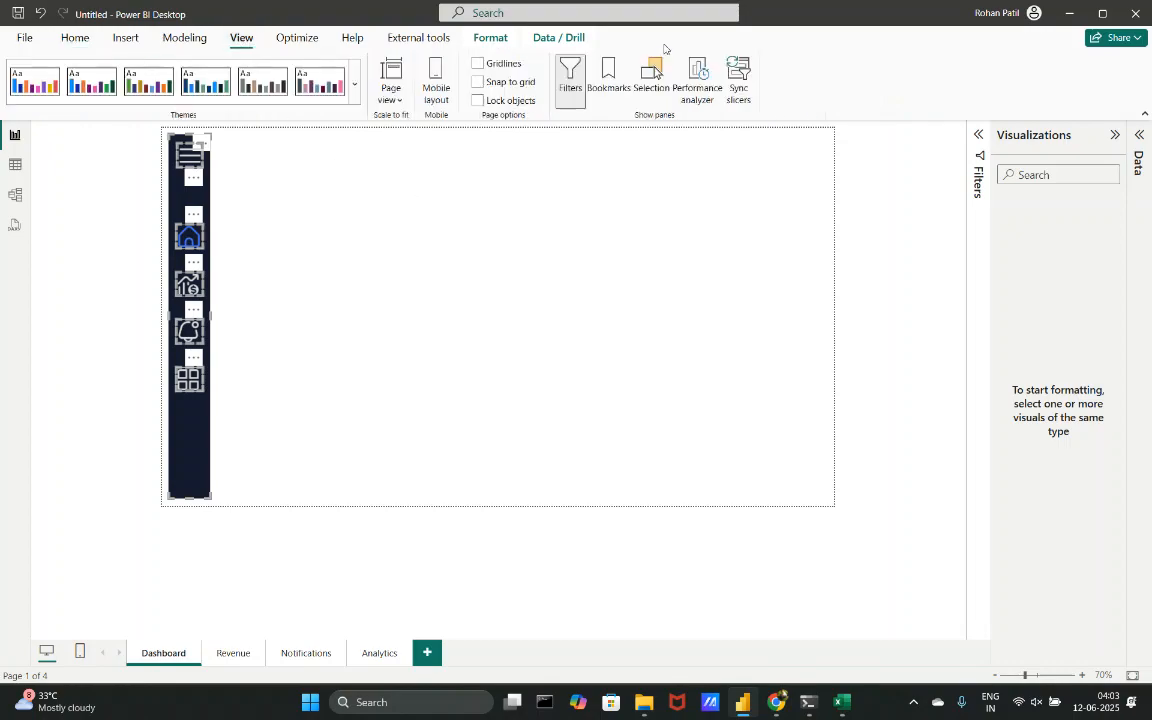
{"action": "left_click", "coordinate": [606, 80]}
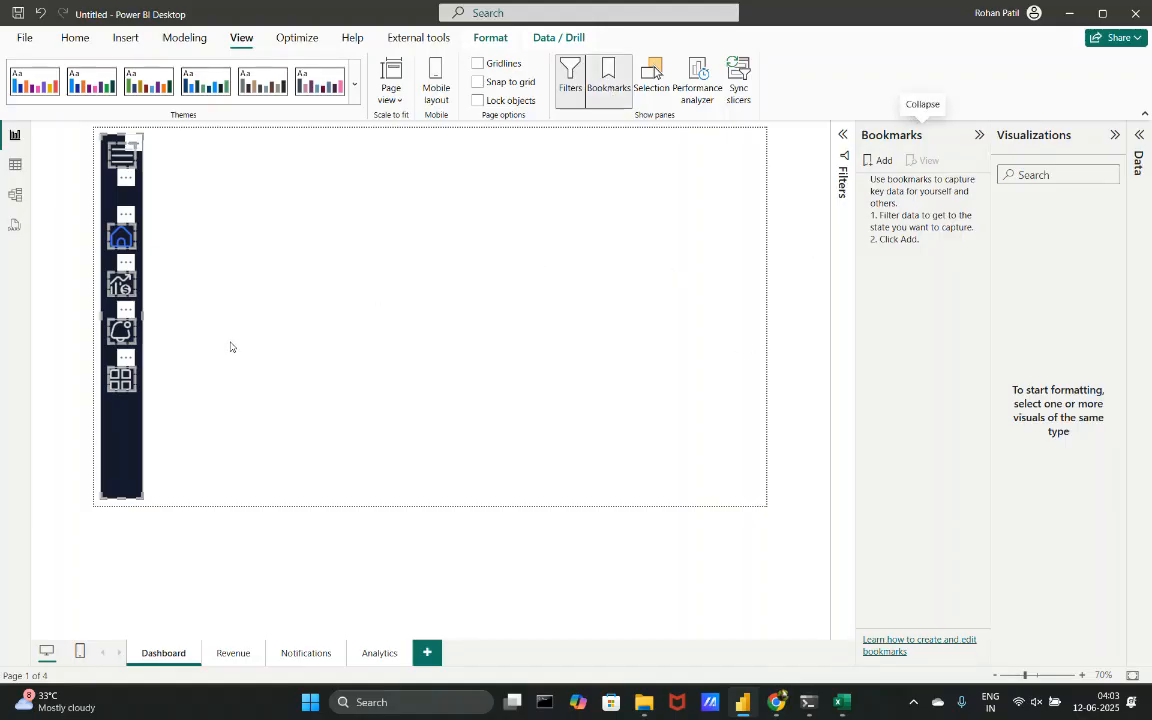
{"action": "left_click", "coordinate": [877, 162]}
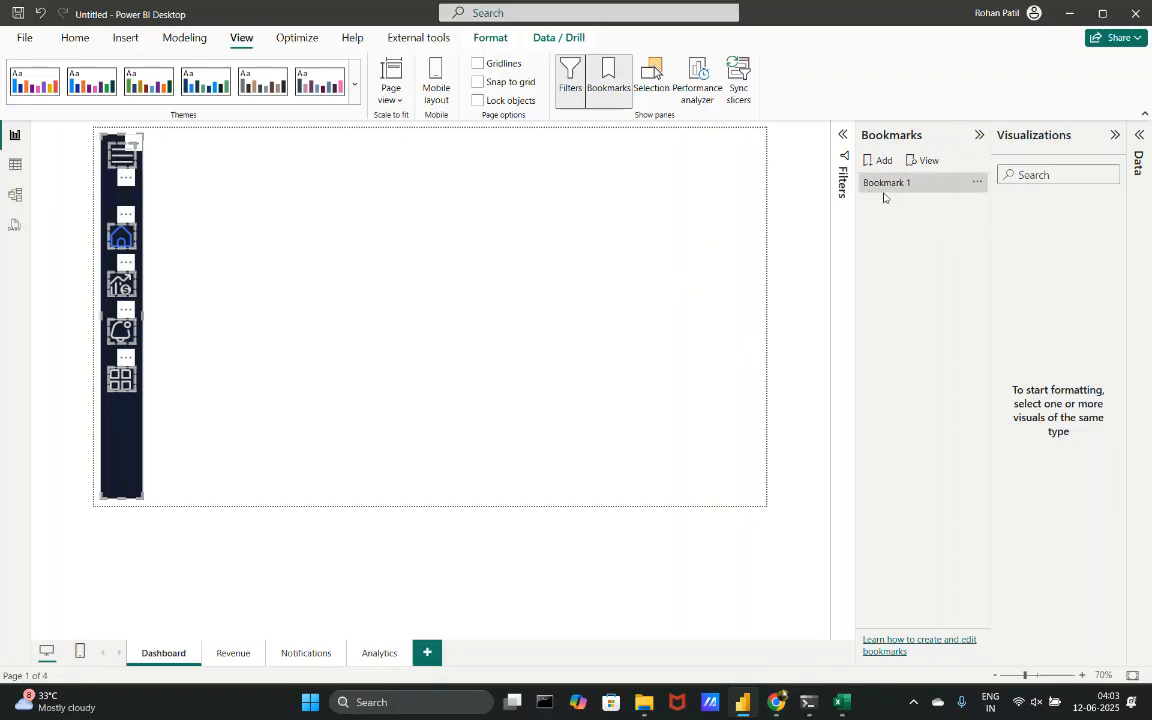
- Rename the new bookmark as Sidebar Closed
{"action": "double_click", "coordinate": [894, 190]}
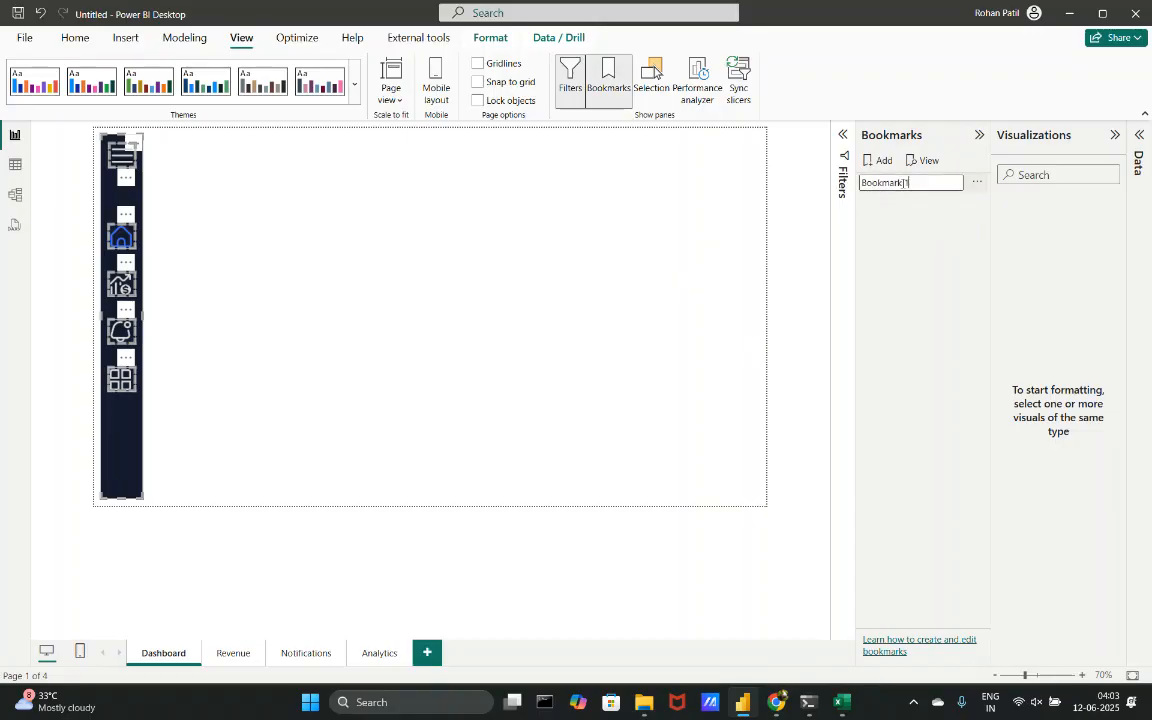
{"action": "key", "text": "ctrl+a"}
{"action": "type", "text": "Closed"}
{"action": "key", "text": "Home"}
{"action": "type", "text": "Sidebar"}
{"action": "key", "text": "Return"}
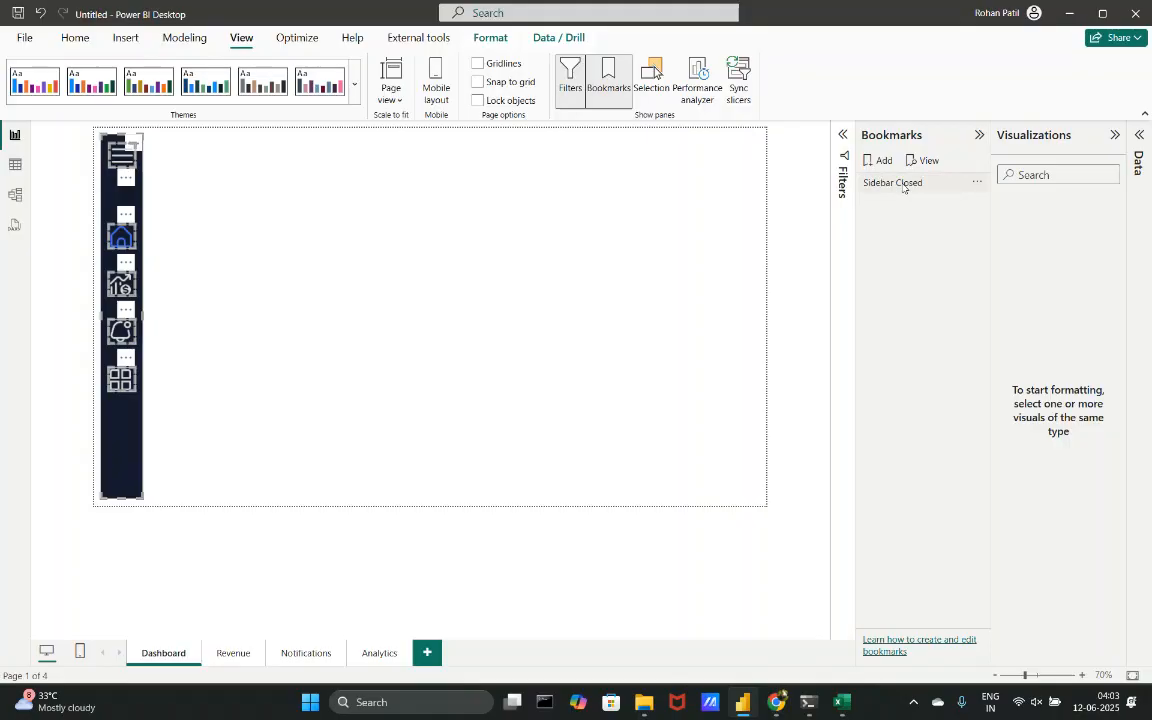
- Select all sidebar elements on the Dashboard page and group them through the Selection pane
{"action": "left_click", "coordinate": [589, 226]}
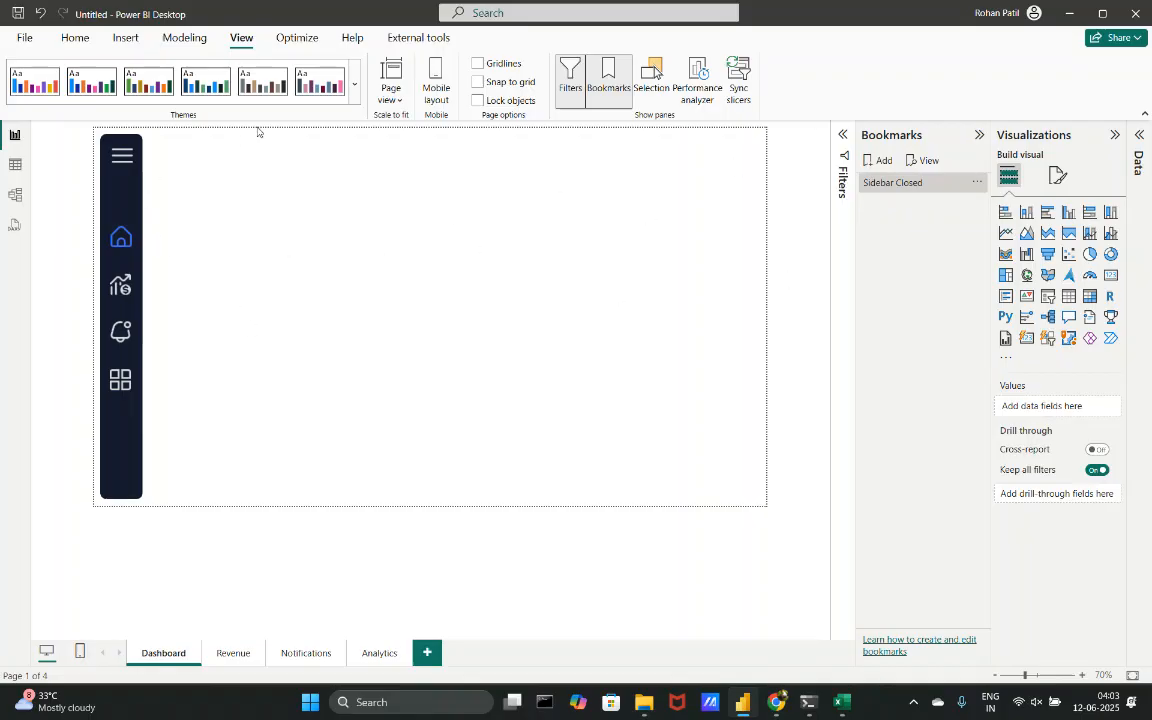
{"action": "left_click_drag", "start_coordinate": [239, 132], "coordinate": [1, 599]}
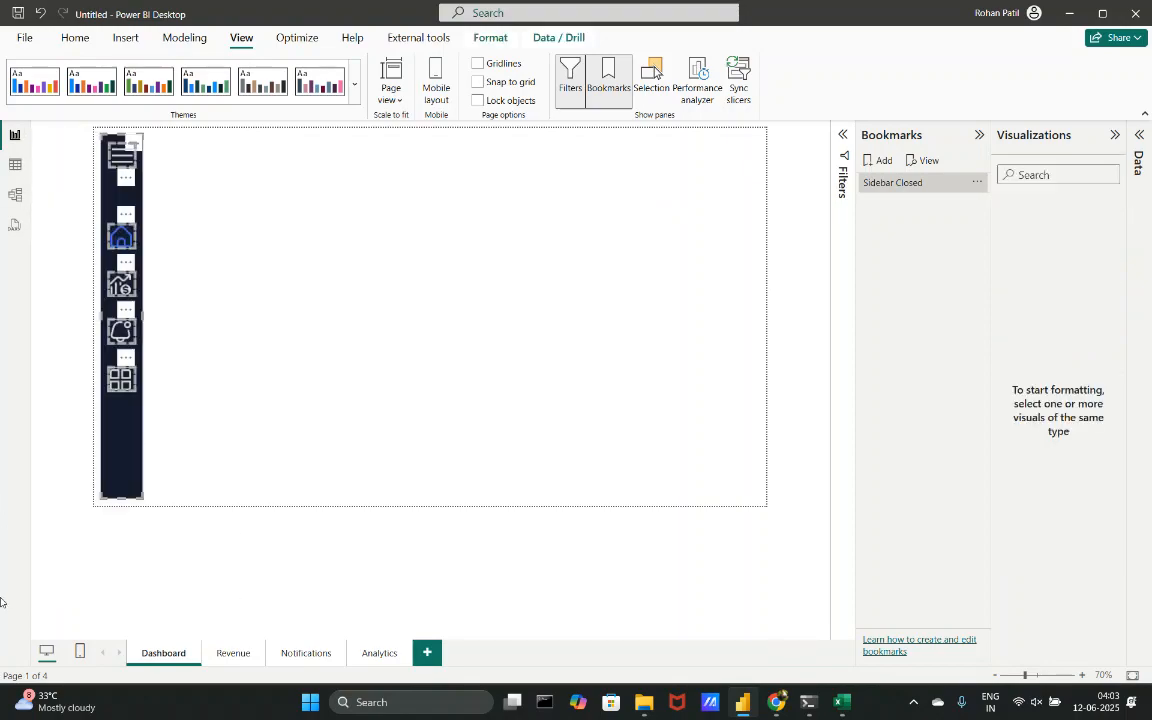
{"action": "left_click", "coordinate": [223, 437]}
{"action": "key", "text": "ctrl+a"}
{"action": "left_click", "coordinate": [652, 92]}
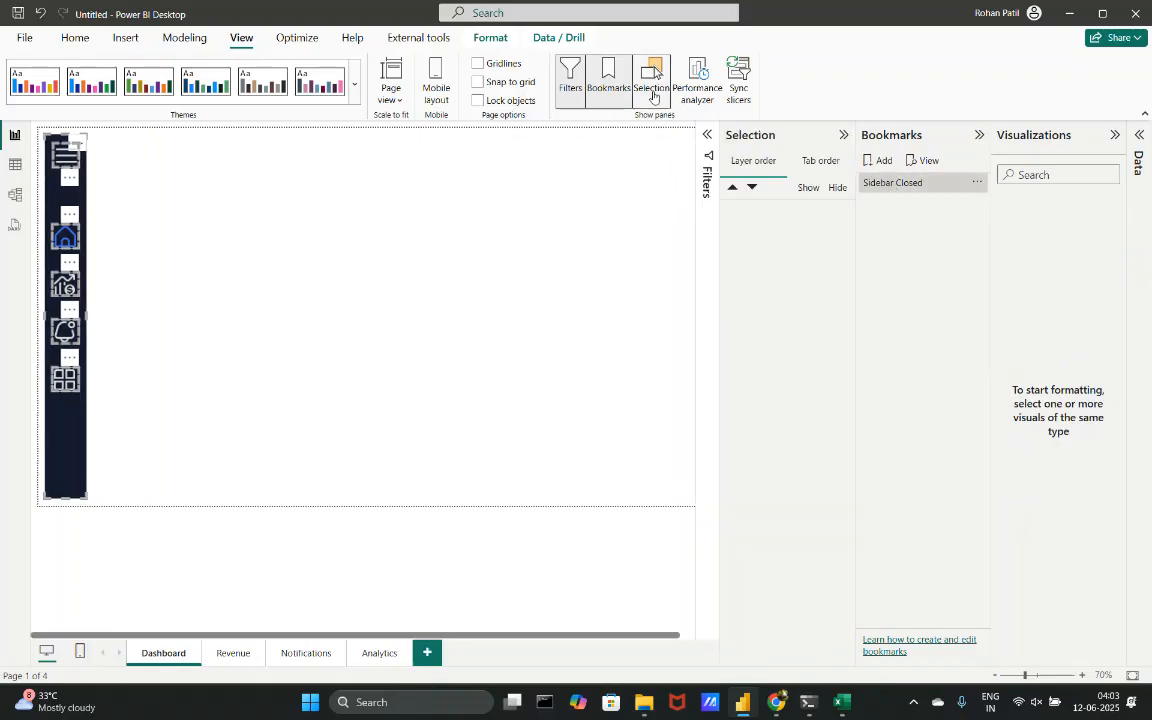
{"action": "right_click", "coordinate": [777, 210]}
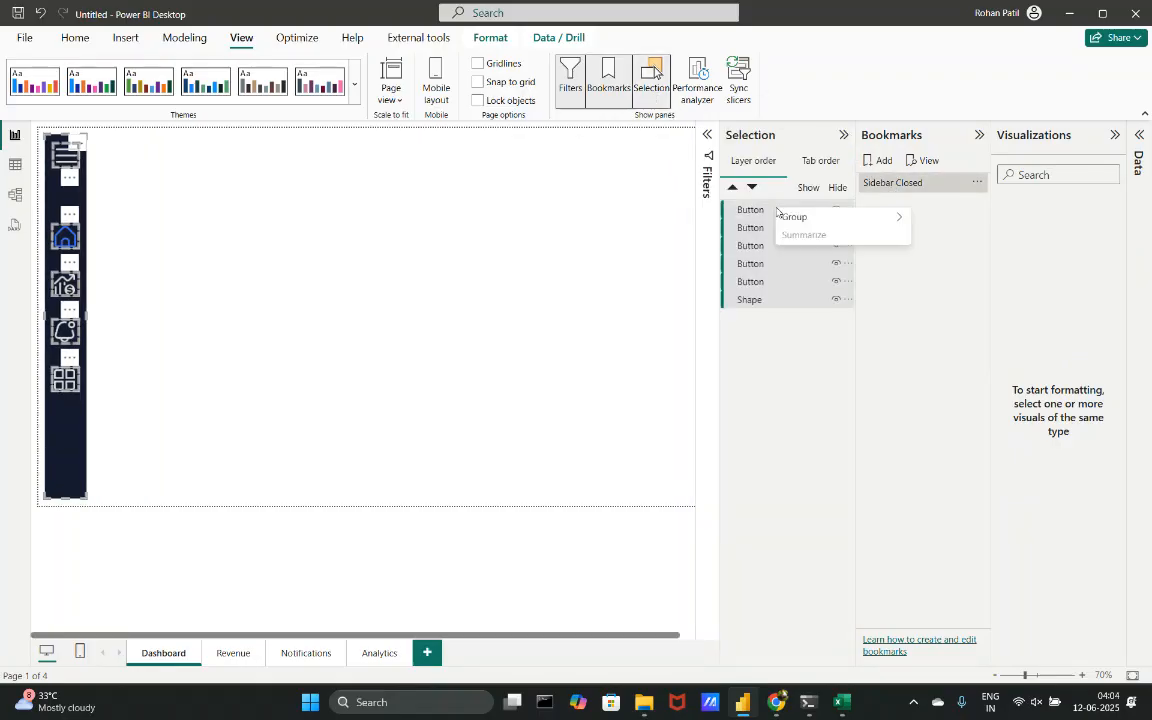
{"action": "mouse_move", "coordinate": [788, 218]}
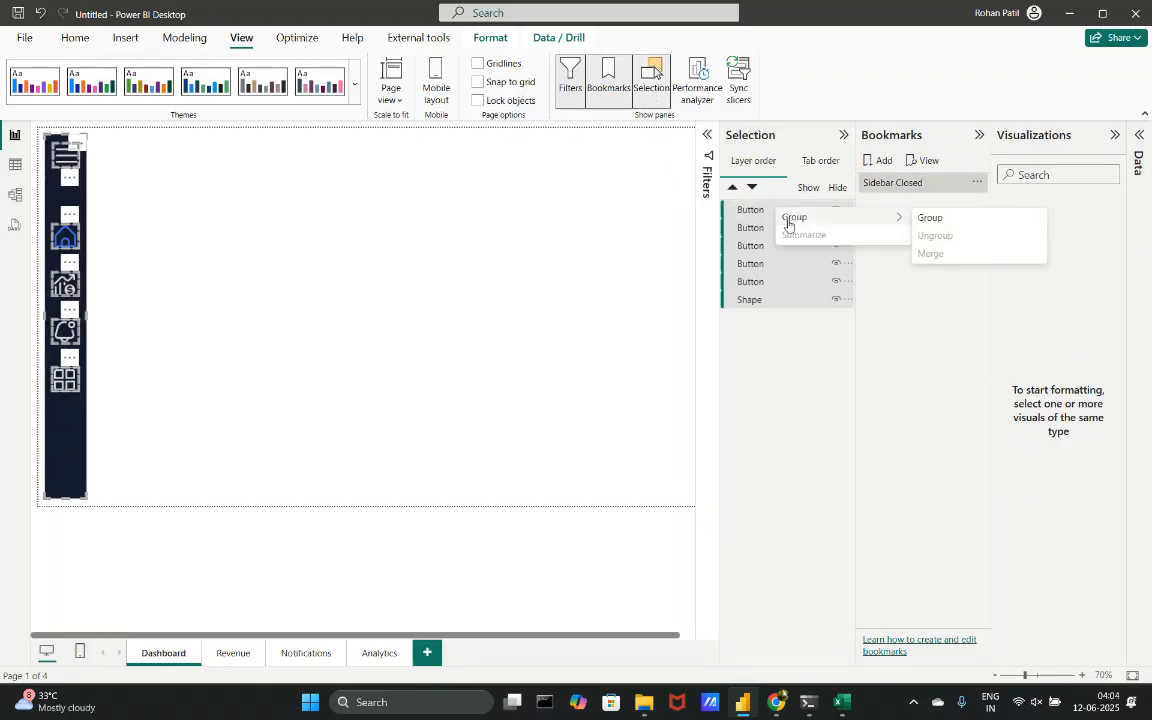
{"action": "left_click", "coordinate": [930, 218]}
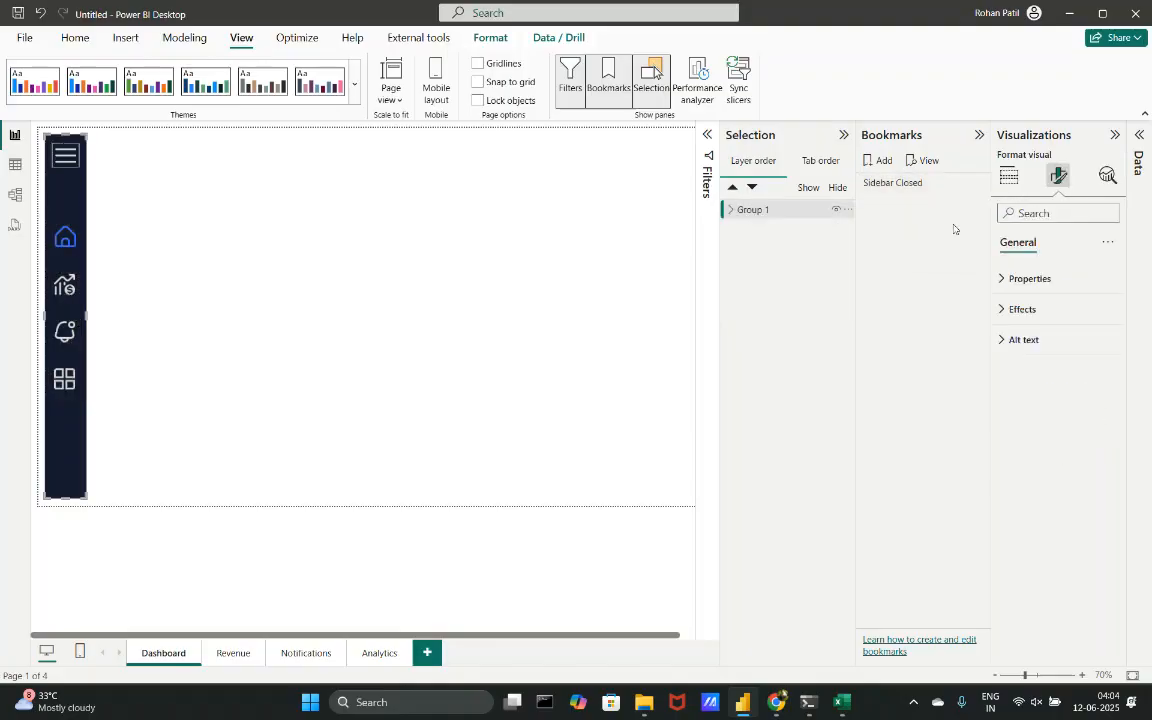
- Rename the new sidebar group as Closed Sidebar
{"action": "double_click", "coordinate": [750, 214]}
{"action": "left_click", "coordinate": [758, 209]}
{"action": "left_click", "coordinate": [758, 209]}
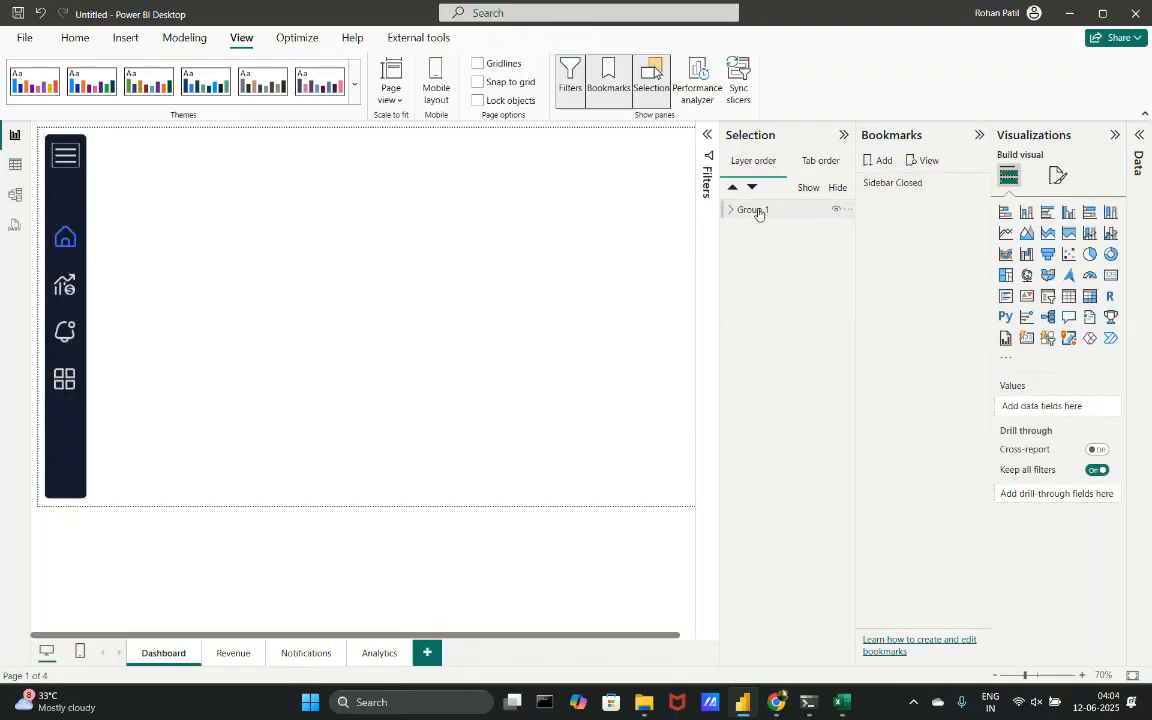
{"action": "double_click", "coordinate": [758, 209]}
{"action": "type", "text": "Sidebar"}
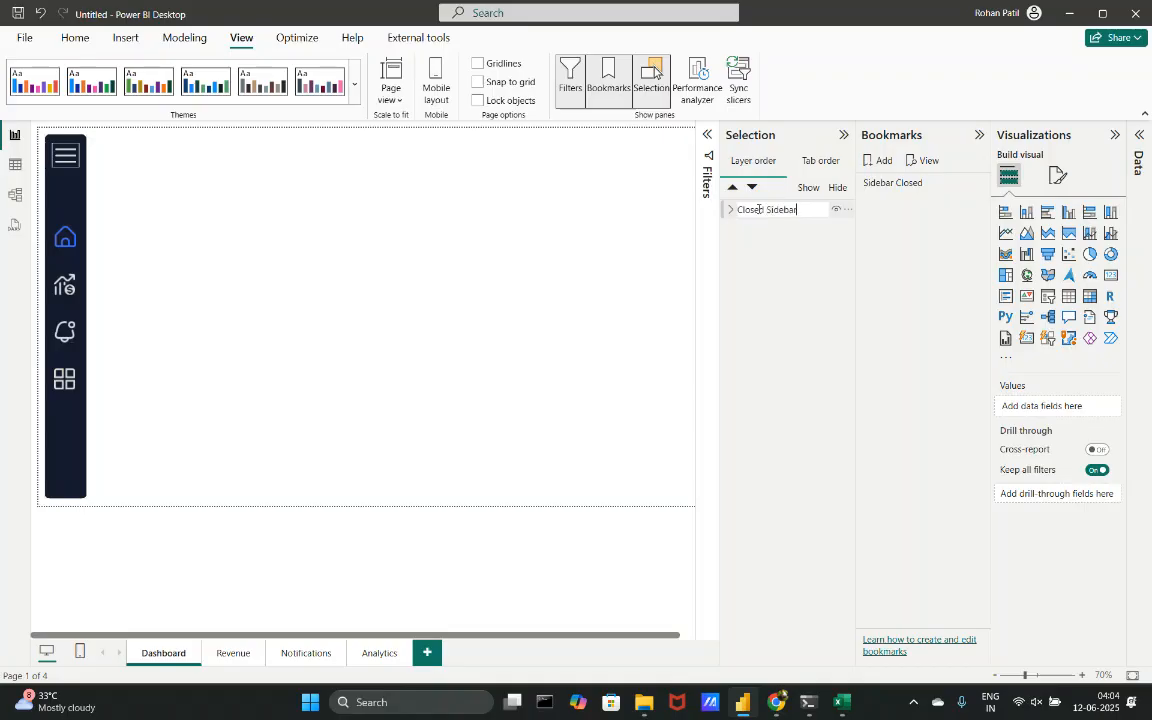
{"action": "key", "text": "Return"}
{"action": "left_click", "coordinate": [245, 296]}
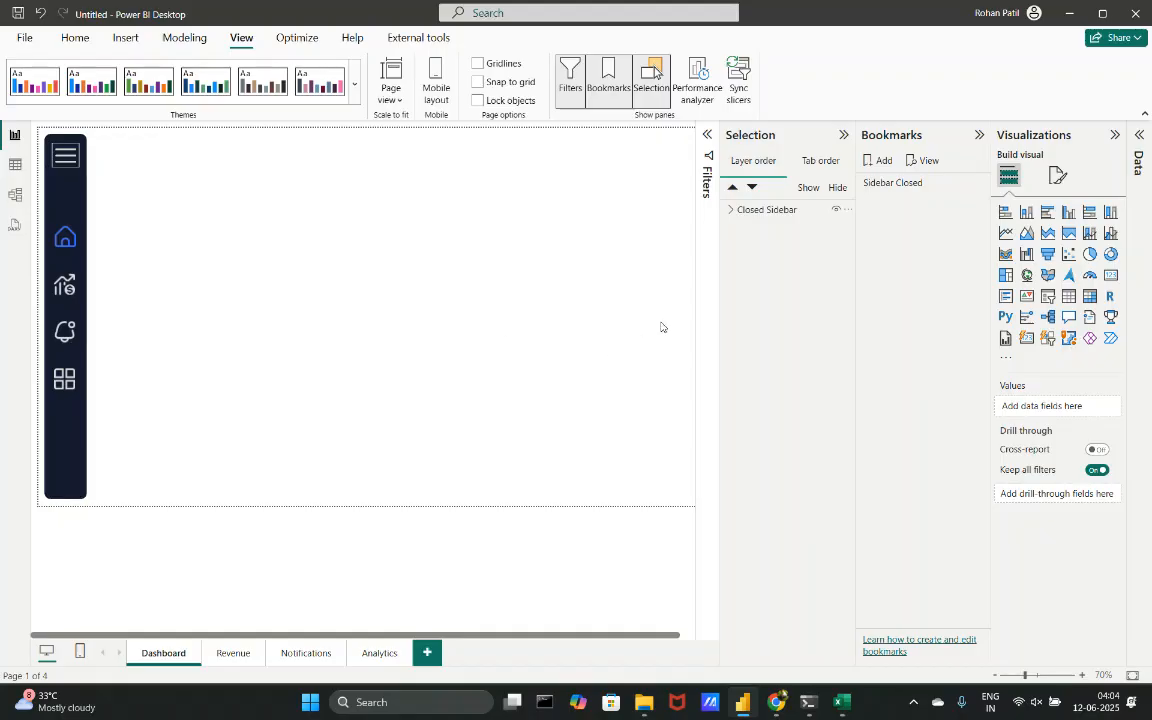
- Duplicate the Closed Sidebar group on the Dashboard page and place the copy a short distance to the right of the original
{"action": "left_click", "coordinate": [730, 209]}
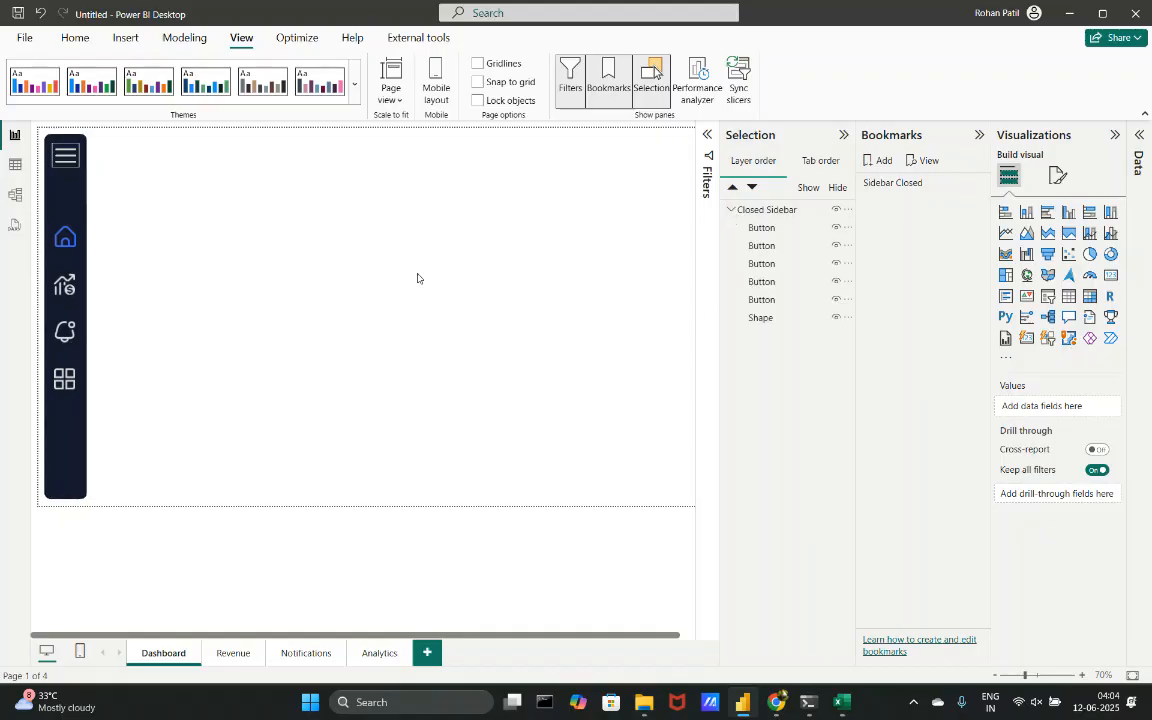
{"action": "left_click", "coordinate": [64, 194]}
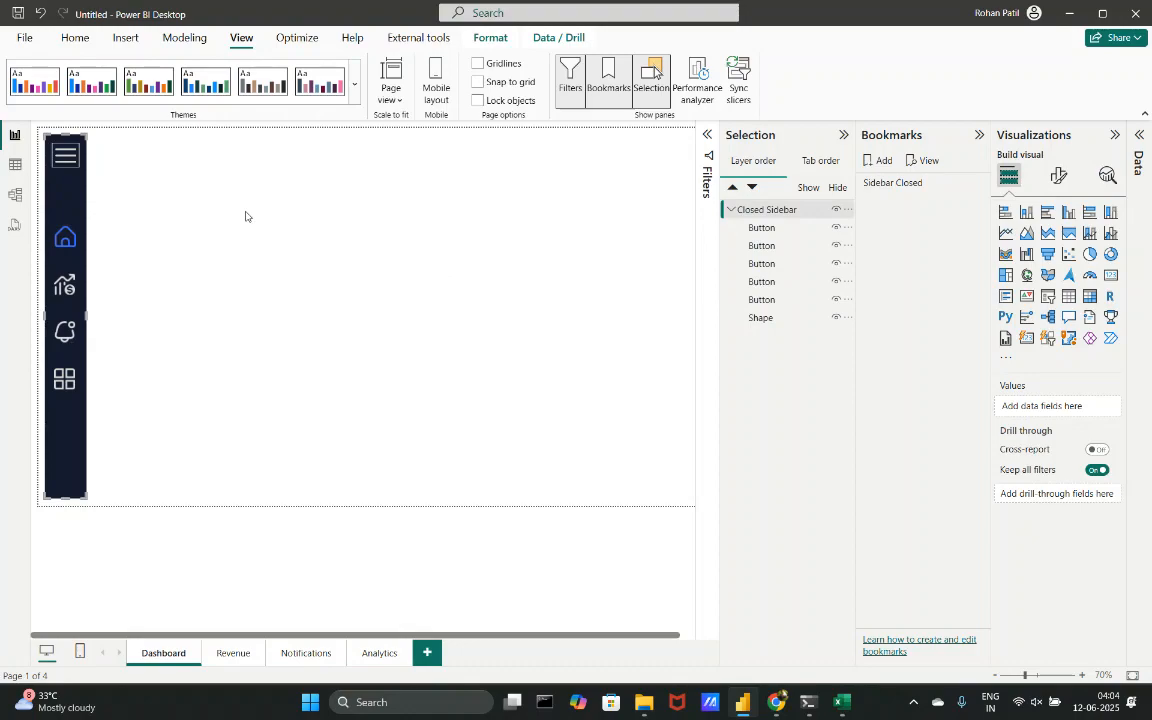
{"action": "key", "text": "ctrl+v"}
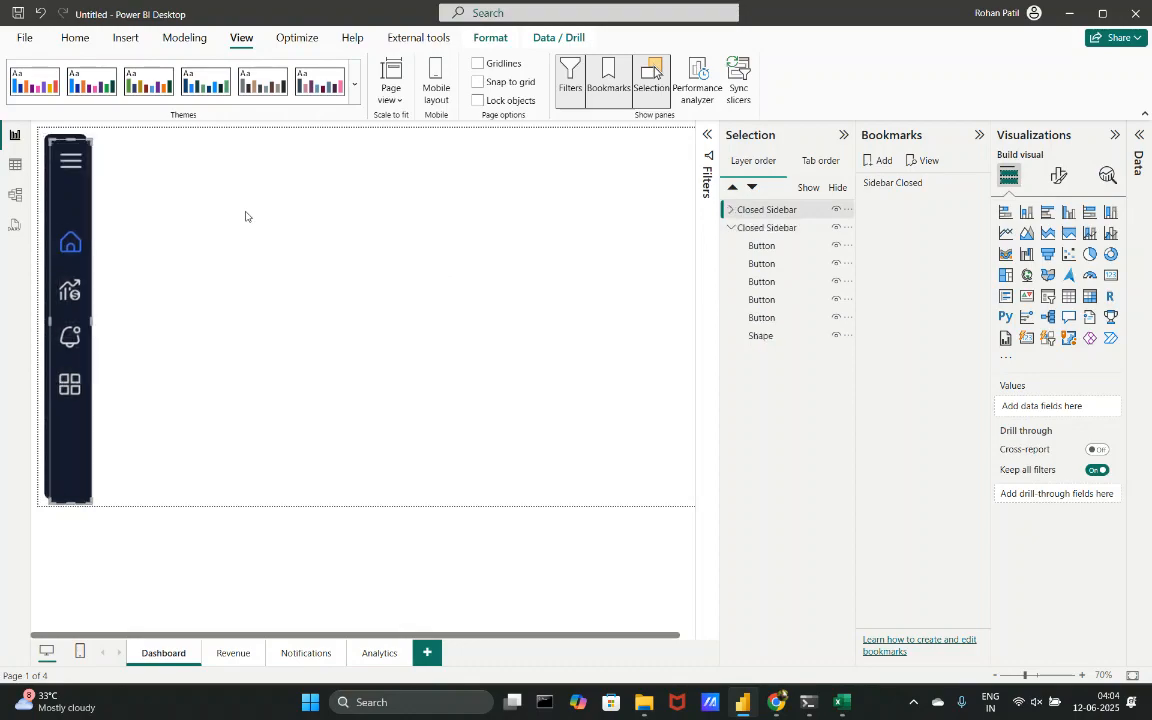
{"action": "left_click", "coordinate": [210, 209]}
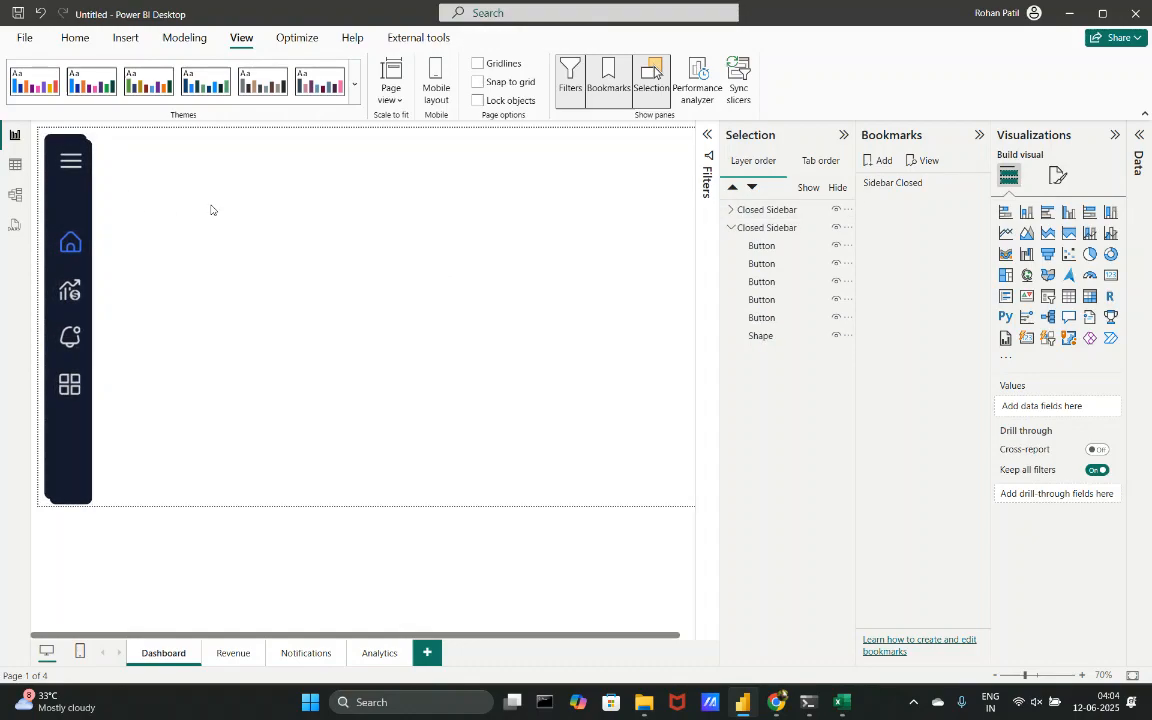
{"action": "left_click_drag", "start_coordinate": [73, 208], "coordinate": [210, 189]}
{"action": "left_click", "coordinate": [209, 209]}
{"action": "key", "text": "ctrl+z"}
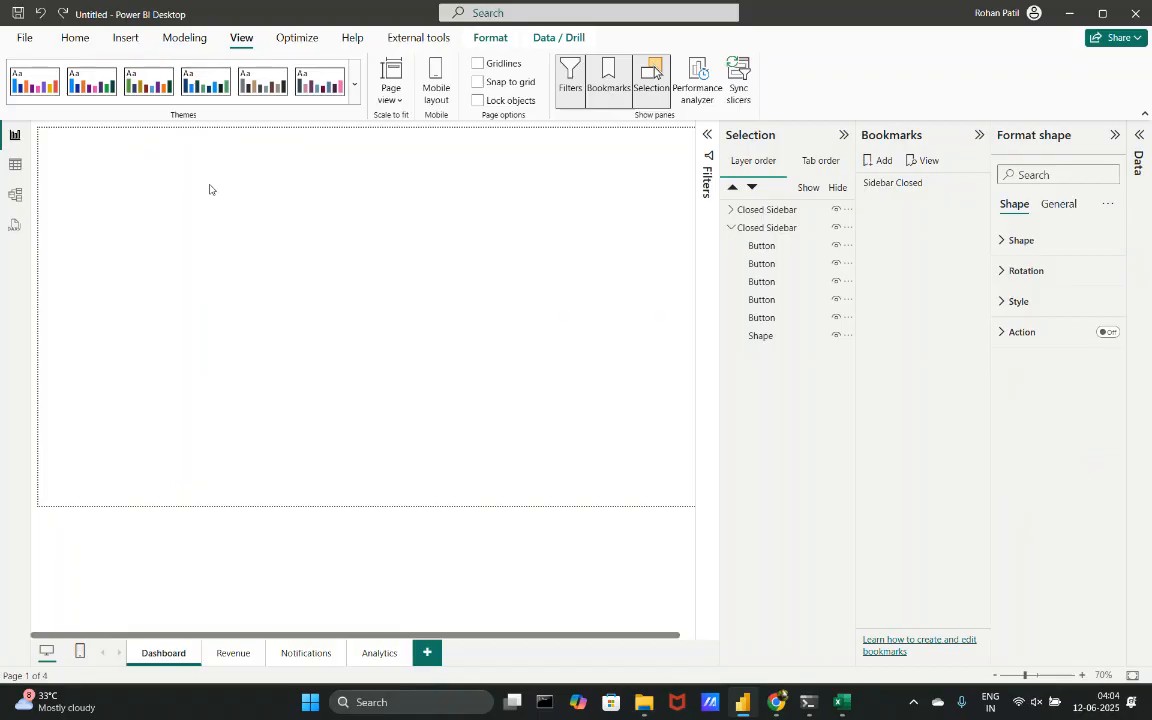
{"action": "left_click", "coordinate": [252, 177]}
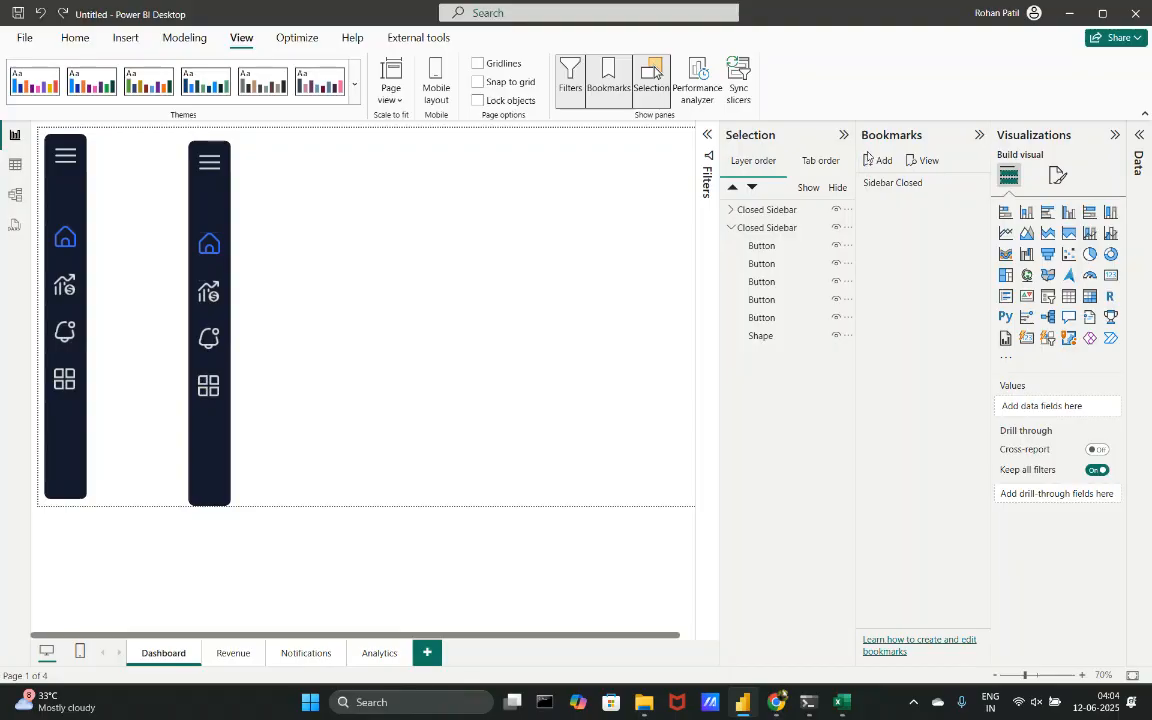
- Add a bookmark of the page with both sidebars and name it Demo
{"action": "left_click", "coordinate": [880, 160]}
{"action": "double_click", "coordinate": [896, 202]}
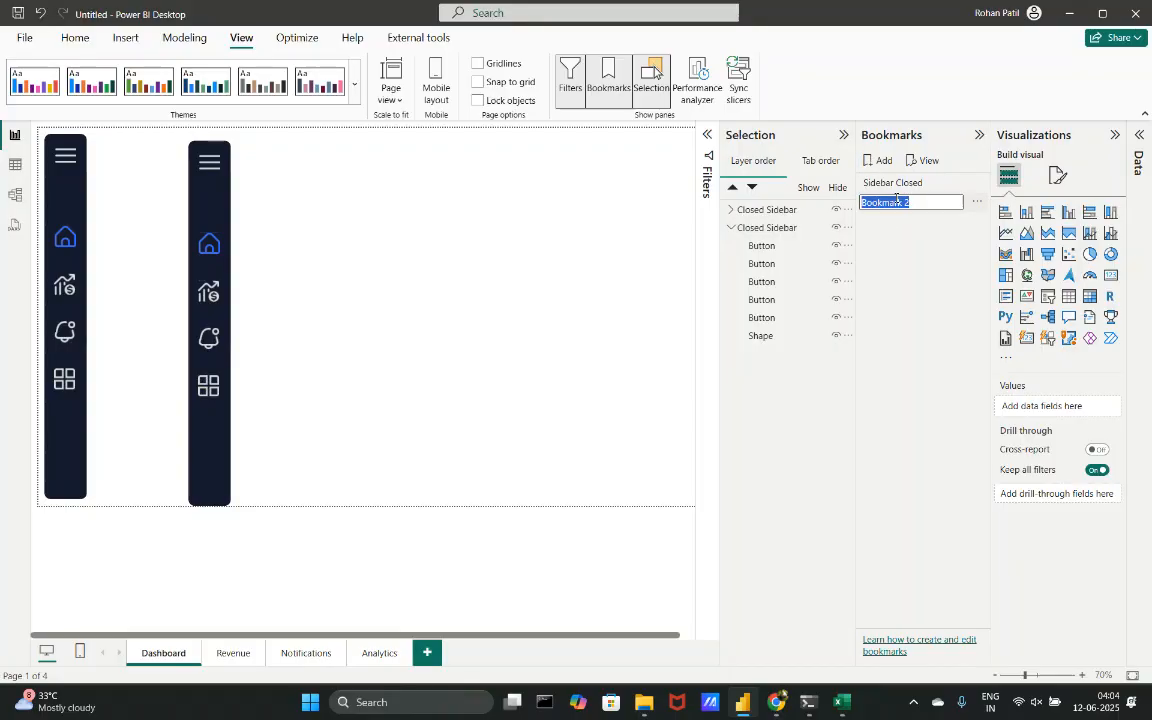
{"action": "type", "text": "Demo"}
{"action": "key", "text": "Return"}
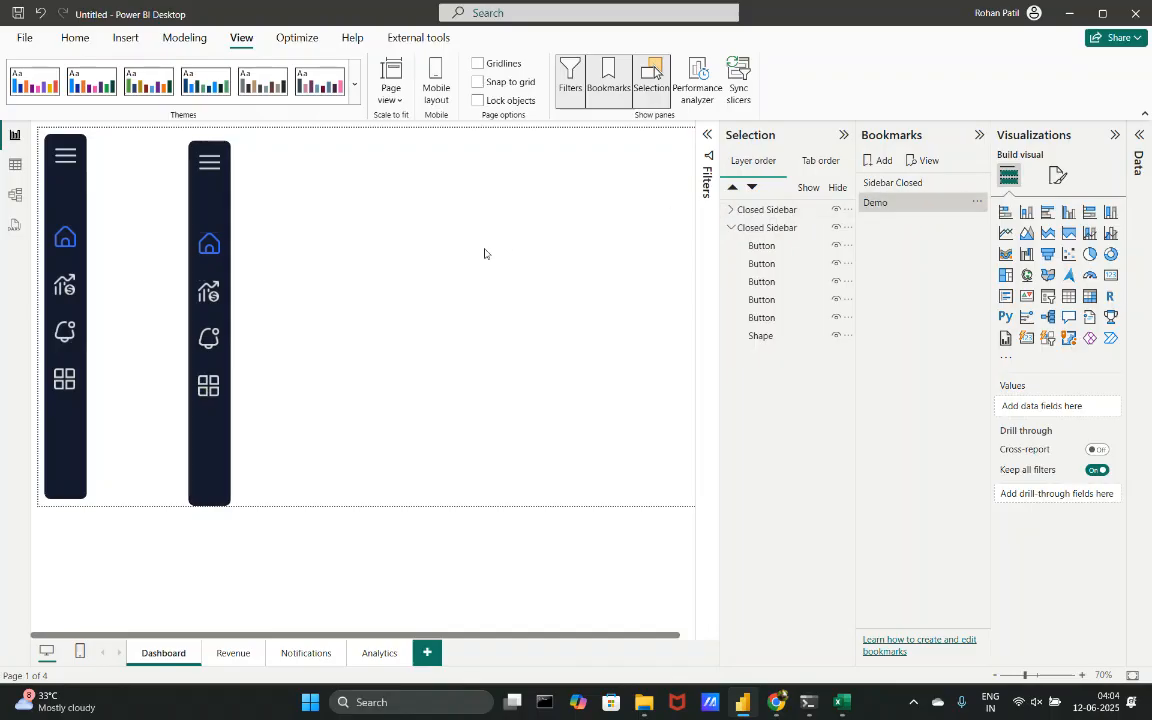
- Switch between the Sidebar Closed and Demo bookmarks to compare what each one displays
{"action": "left_click", "coordinate": [881, 186]}
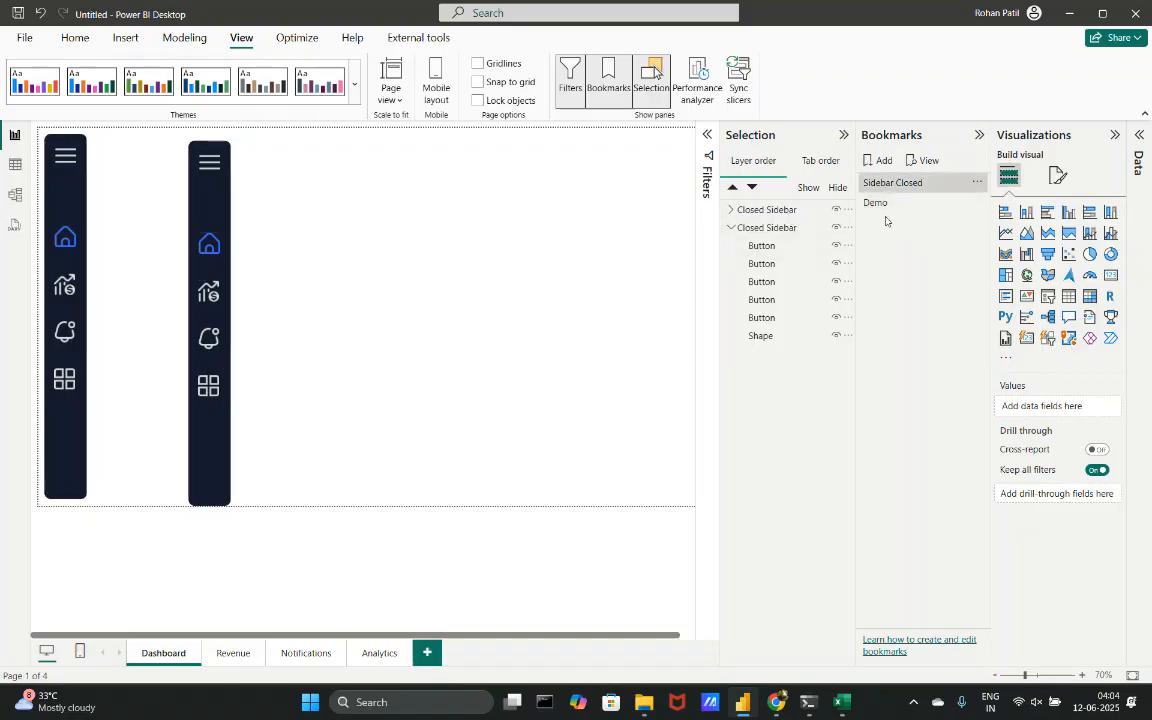
{"action": "left_click", "coordinate": [879, 205]}
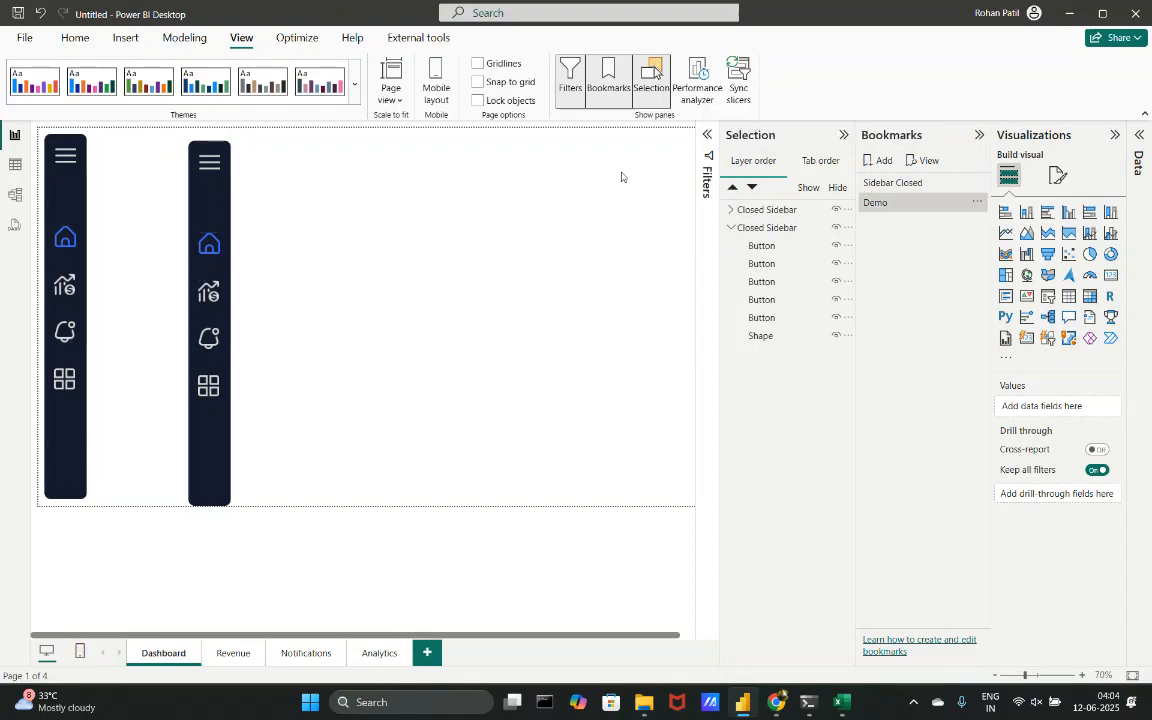
{"action": "left_click", "coordinate": [884, 190]}
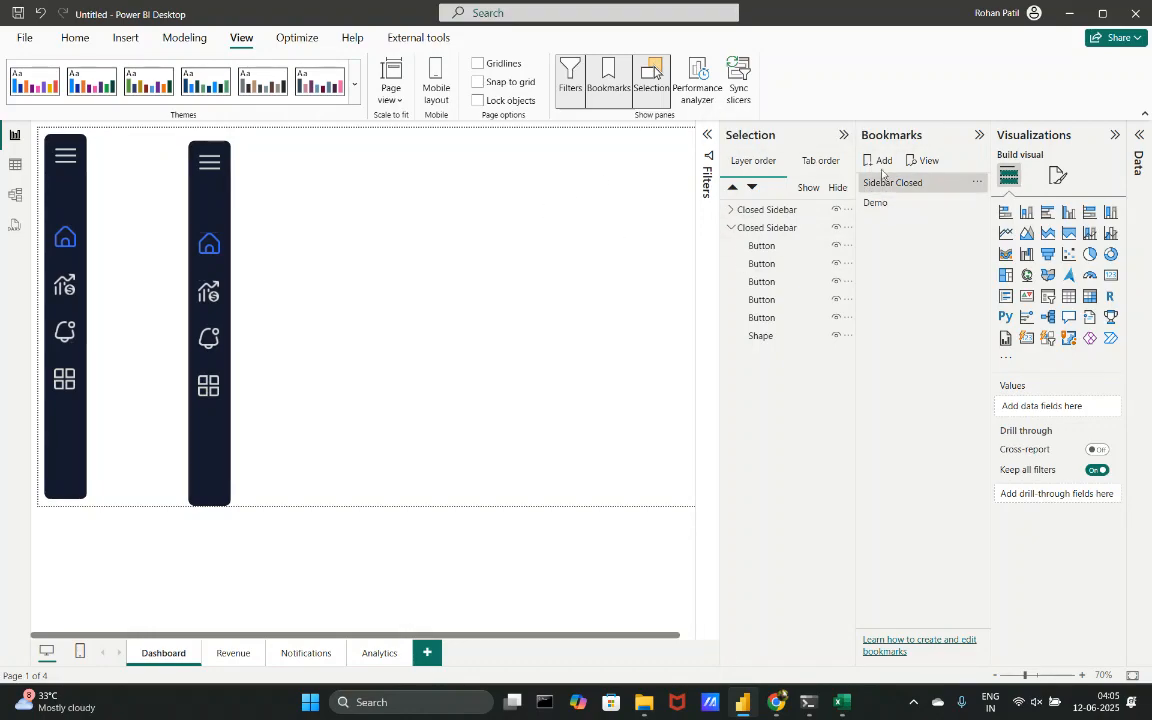
- Hide all five buttons and the background shape of the duplicated sidebar group
{"action": "left_click", "coordinate": [836, 245]}
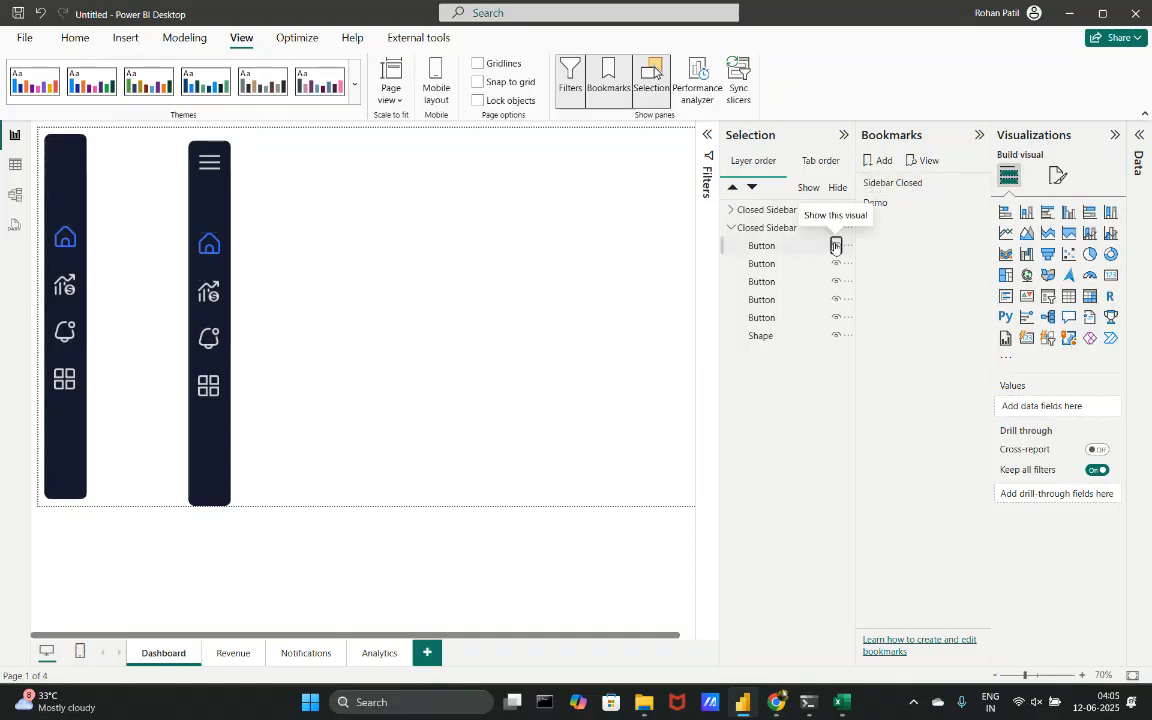
{"action": "left_click", "coordinate": [836, 245]}
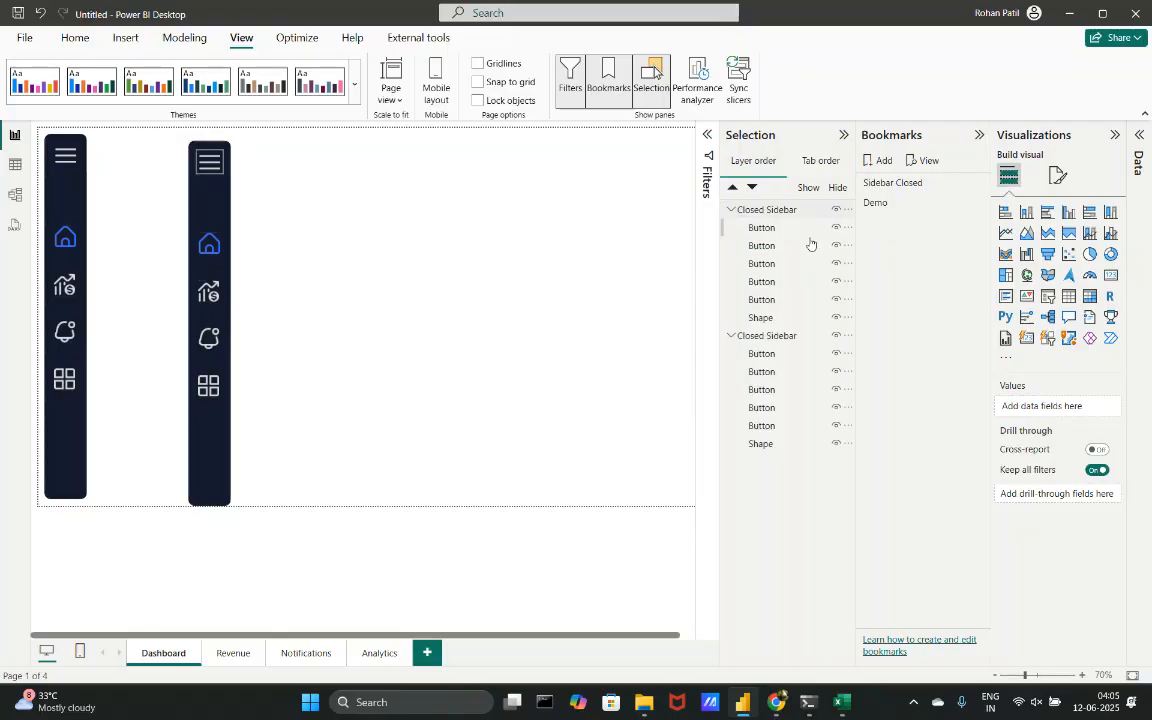
{"action": "left_click", "coordinate": [837, 228]}
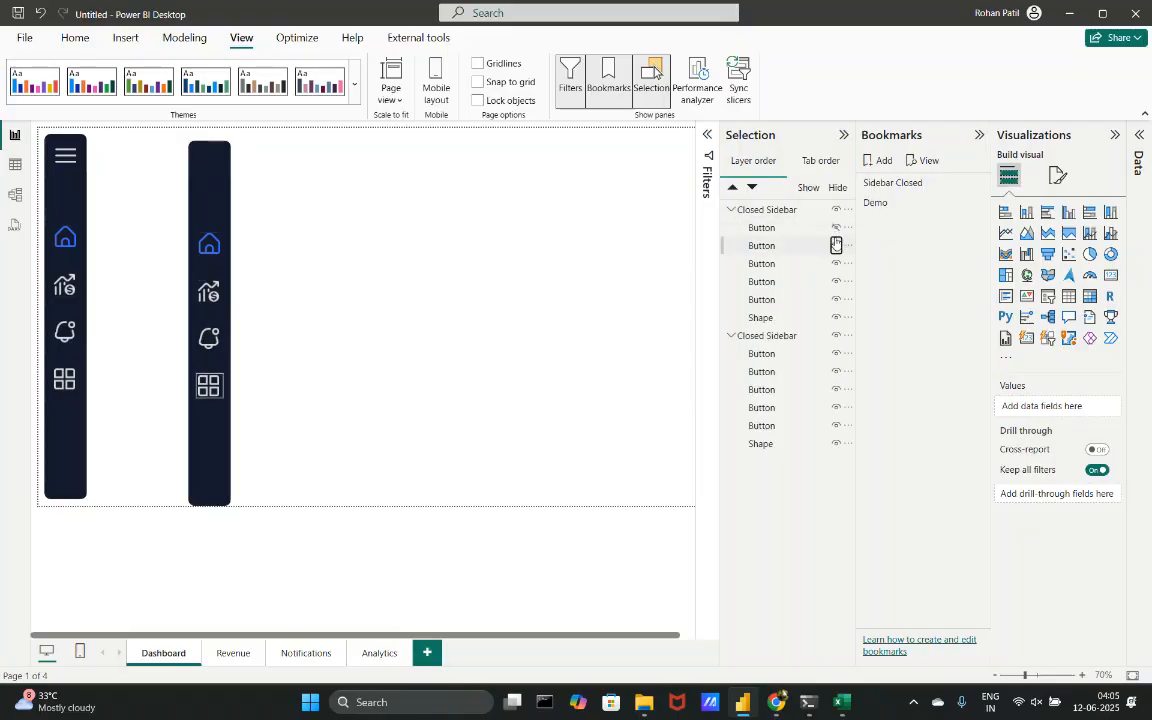
{"action": "left_click", "coordinate": [837, 245]}
{"action": "left_click", "coordinate": [838, 263]}
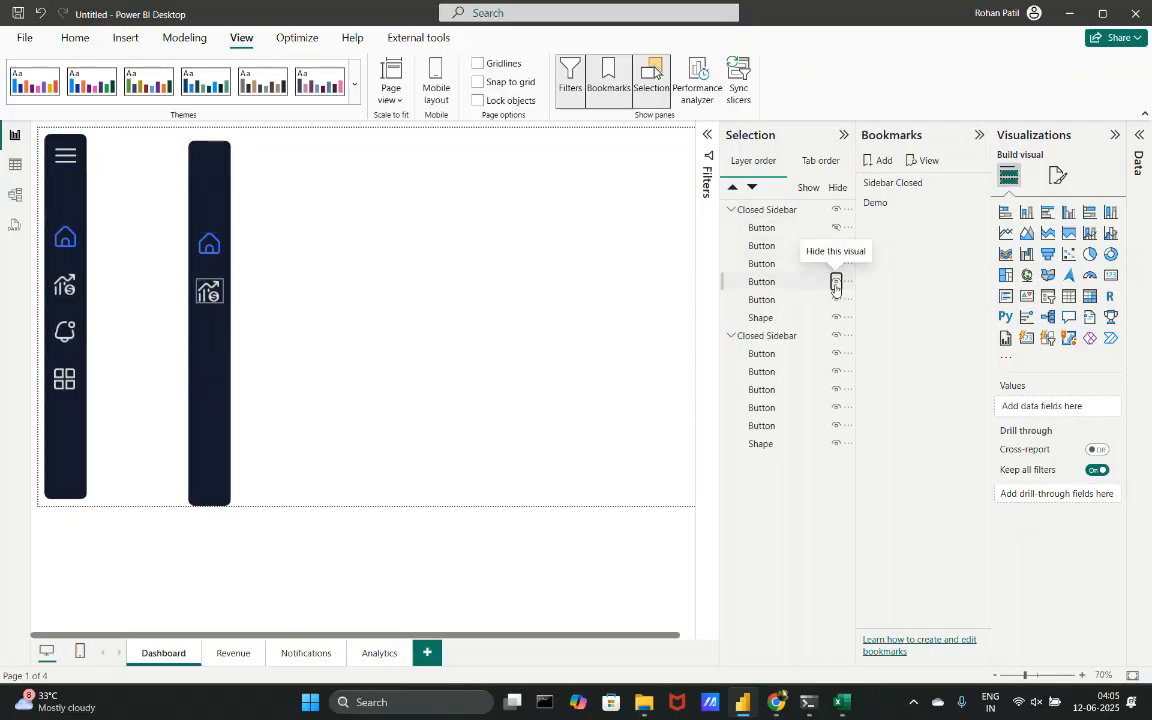
{"action": "left_click", "coordinate": [836, 282]}
{"action": "left_click", "coordinate": [836, 299]}
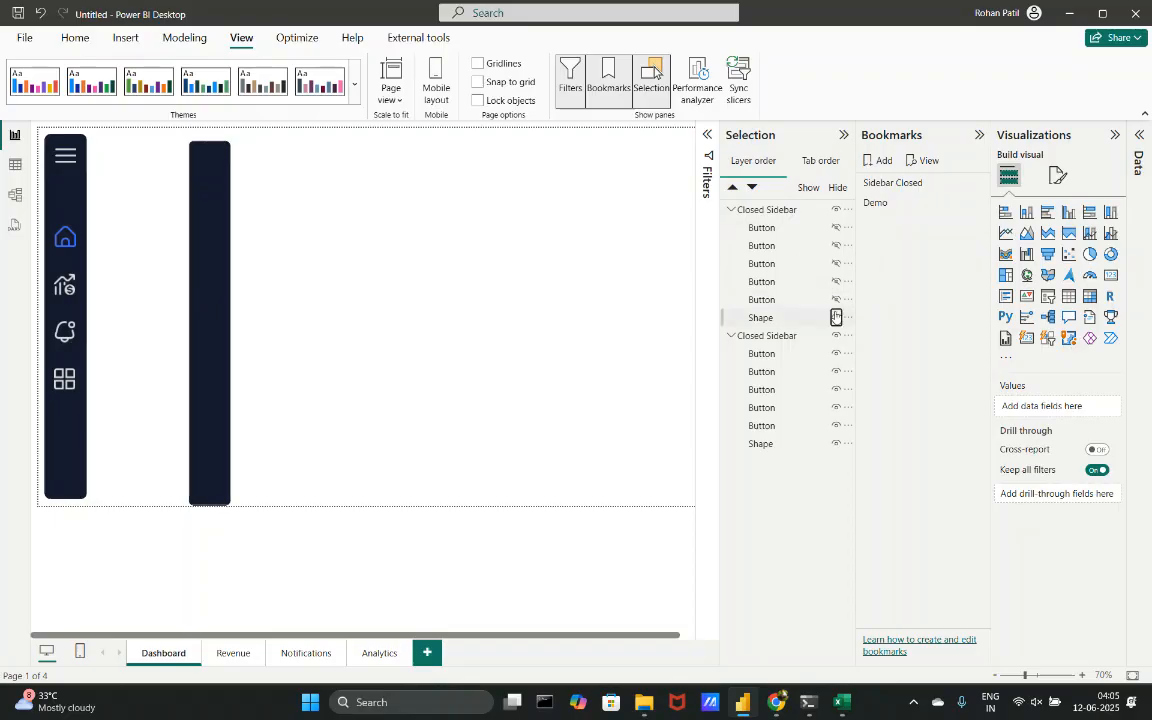
{"action": "left_click", "coordinate": [836, 317]}
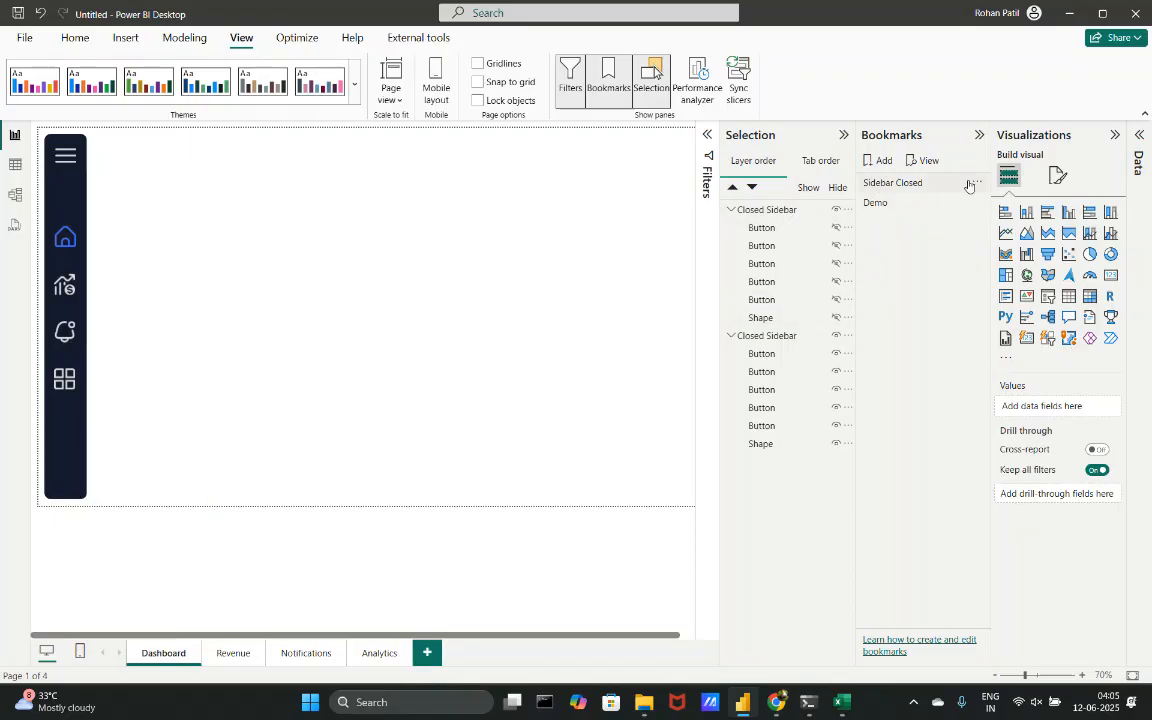
- Update the Sidebar Closed bookmark to capture the page with only the original sidebar showing
{"action": "left_click", "coordinate": [977, 201]}
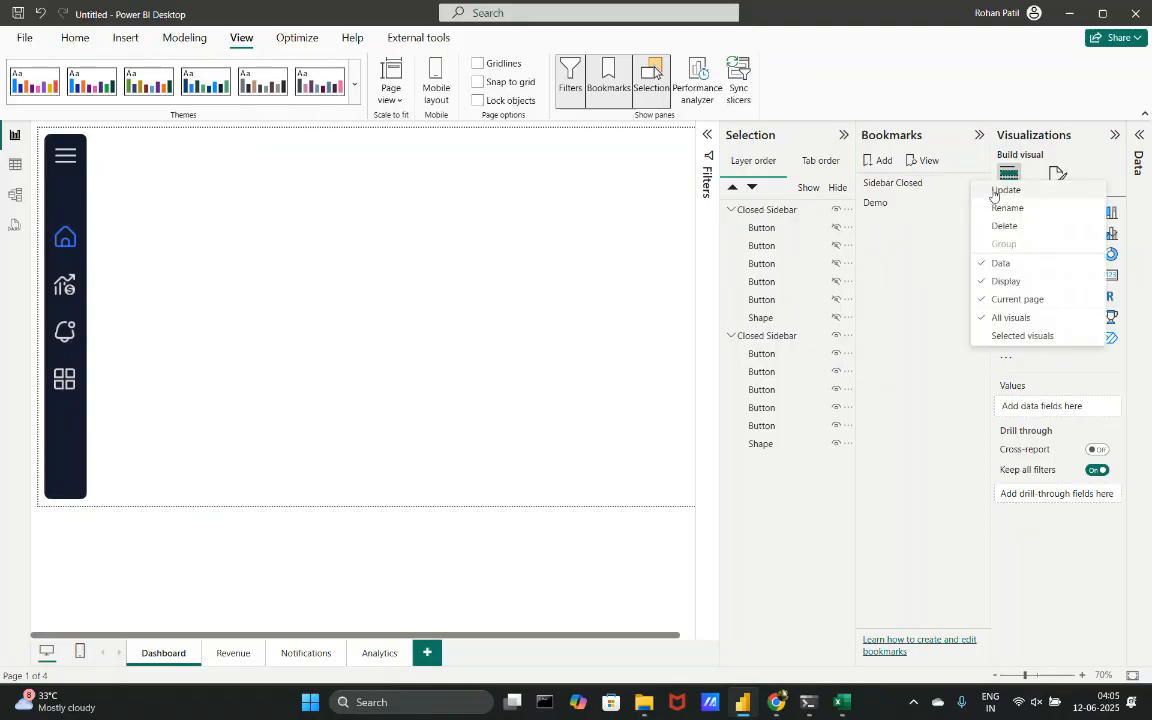
{"action": "left_click", "coordinate": [993, 190]}
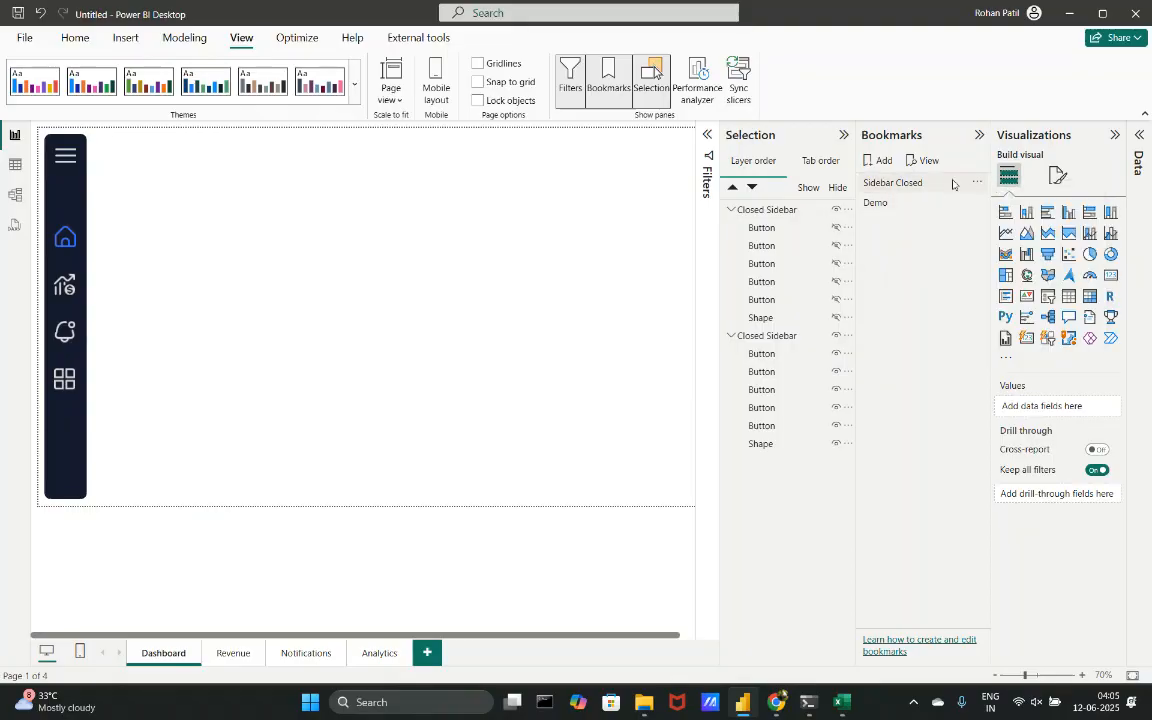
{"action": "left_click", "coordinate": [977, 183]}
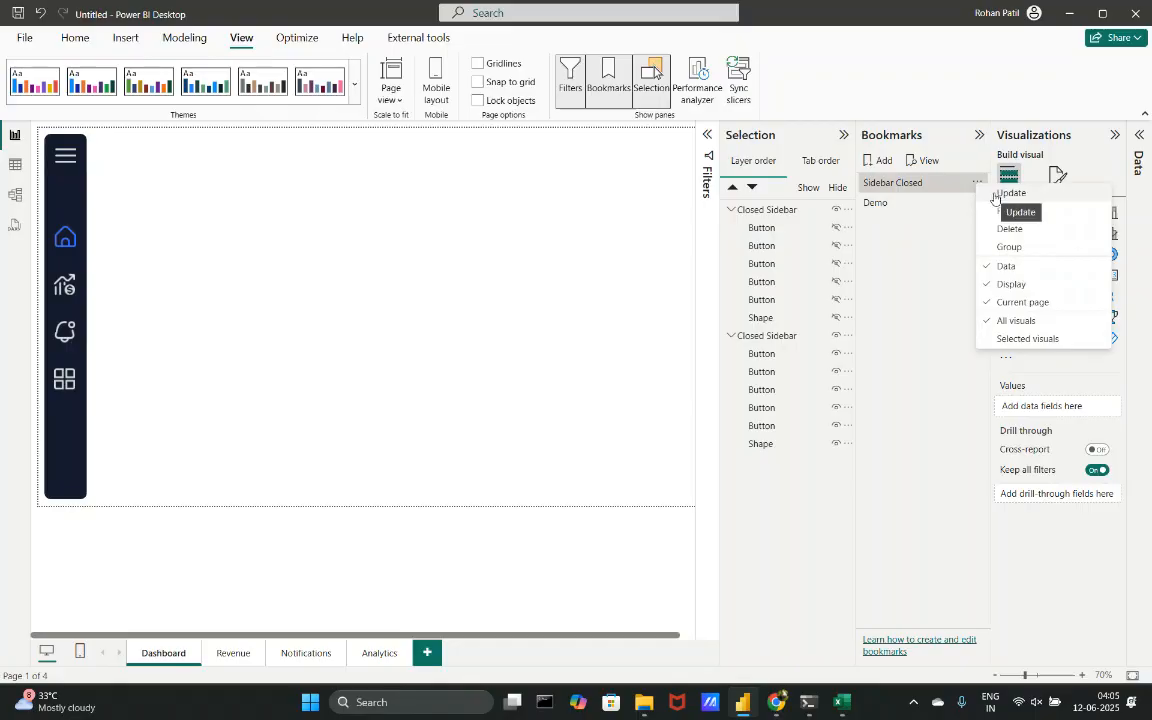
{"action": "left_click", "coordinate": [995, 191]}
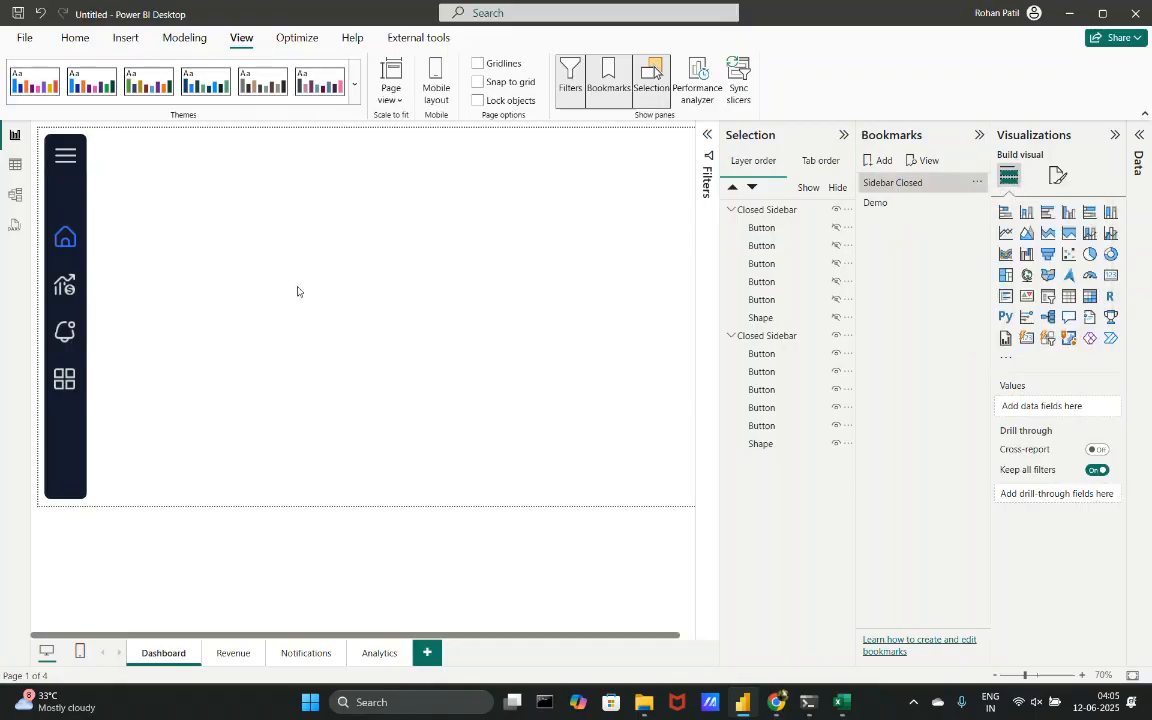
- Show all five buttons and the background shape of the duplicated sidebar group again
{"action": "left_click", "coordinate": [836, 228]}
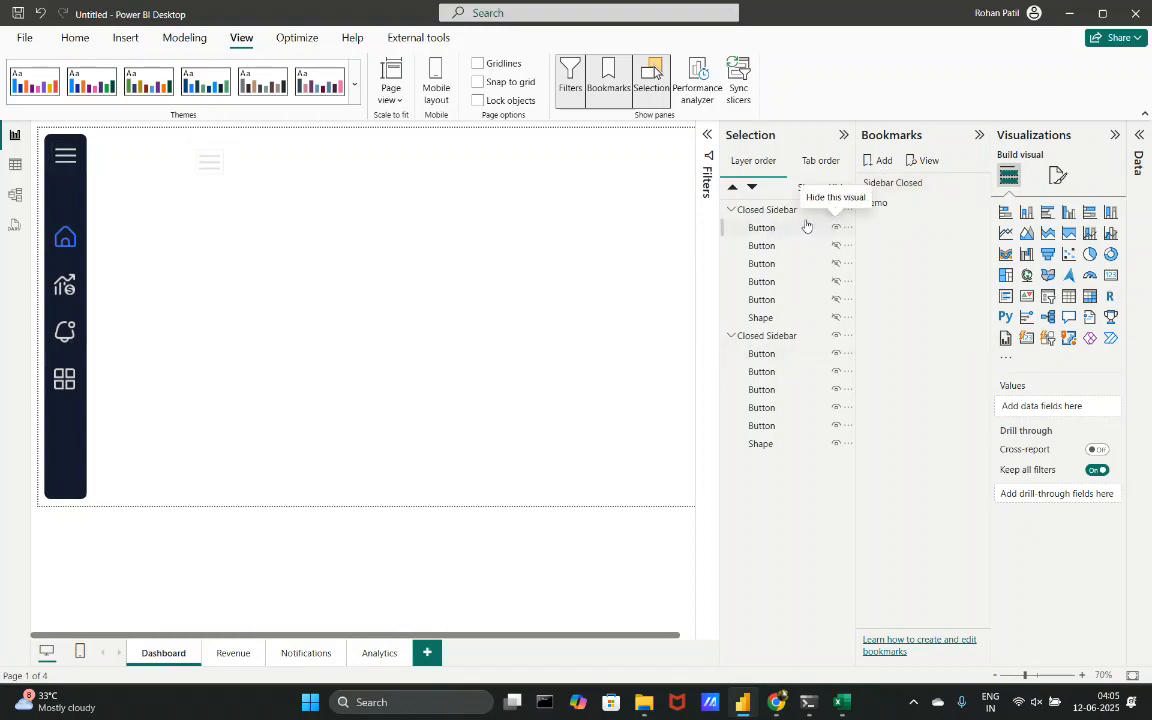
{"action": "left_click", "coordinate": [836, 246]}
{"action": "left_click", "coordinate": [836, 264]}
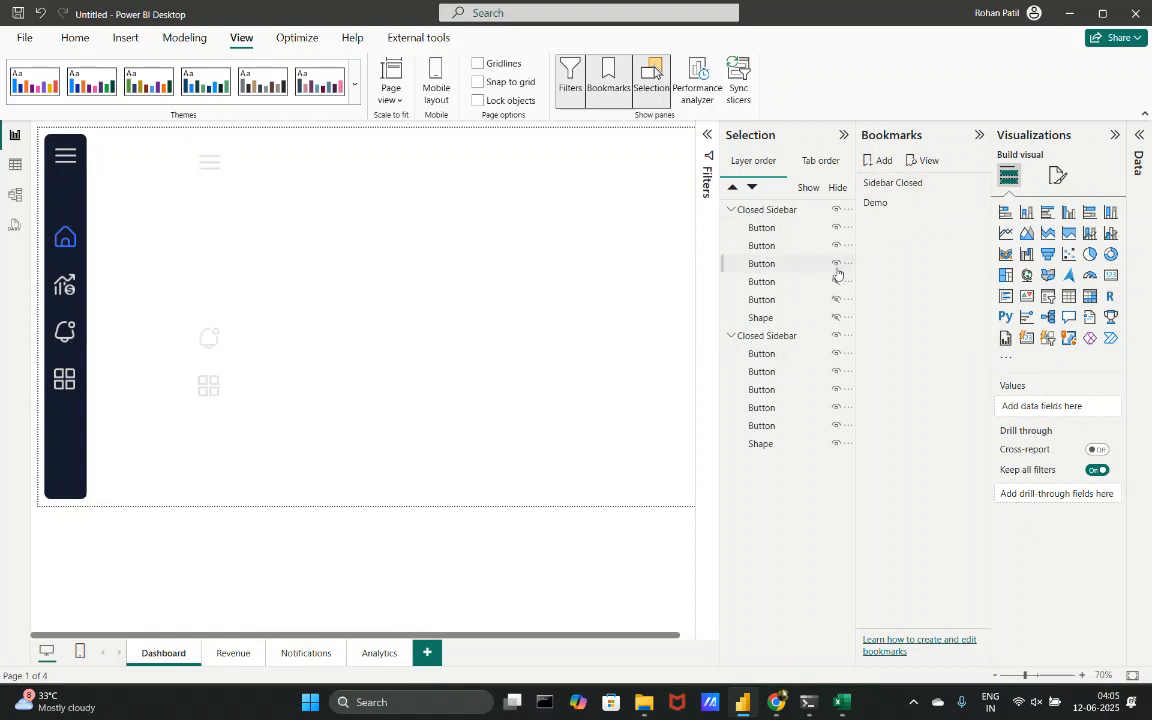
{"action": "left_click", "coordinate": [836, 282]}
{"action": "left_click", "coordinate": [836, 300]}
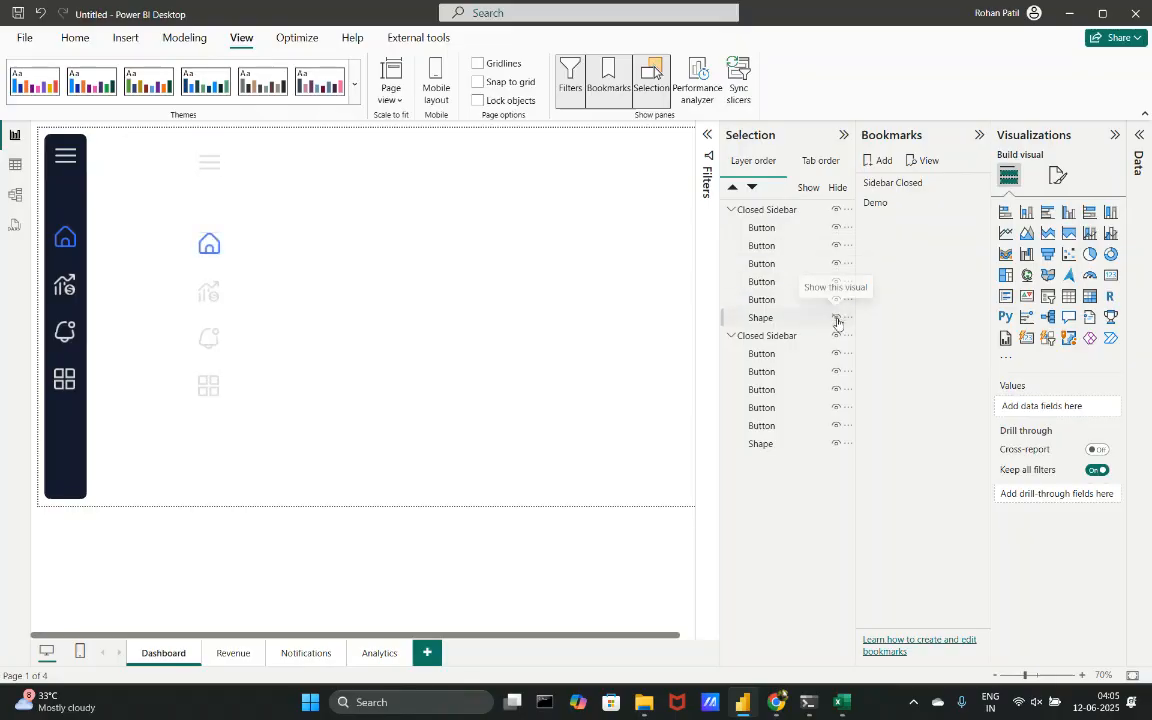
{"action": "left_click", "coordinate": [836, 318]}
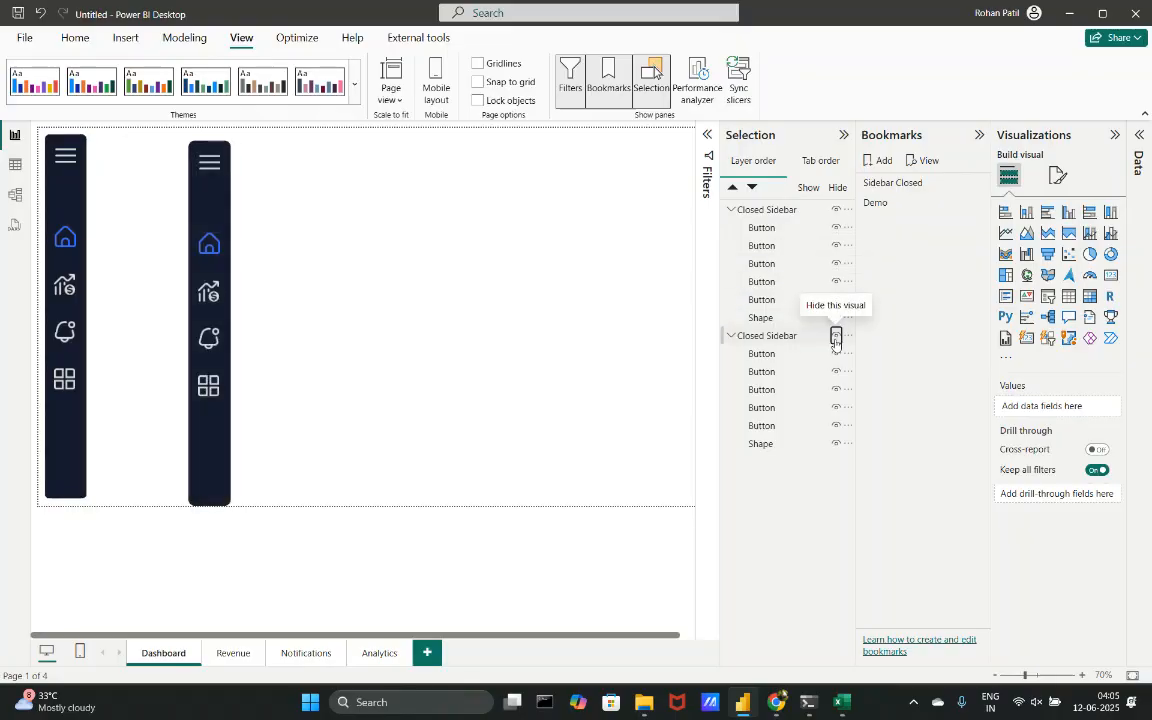
- Hide the original Closed Sidebar group and update the Demo bookmark to capture only the duplicated sidebar
{"action": "left_click", "coordinate": [836, 338]}
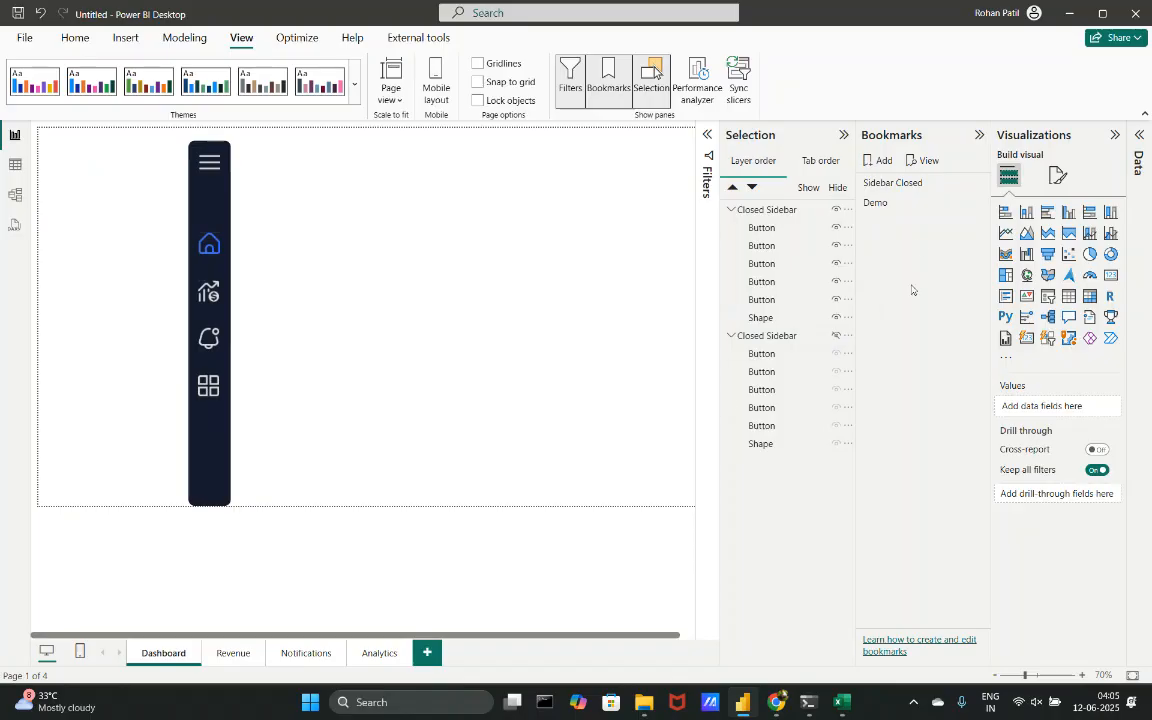
{"action": "left_click", "coordinate": [982, 203]}
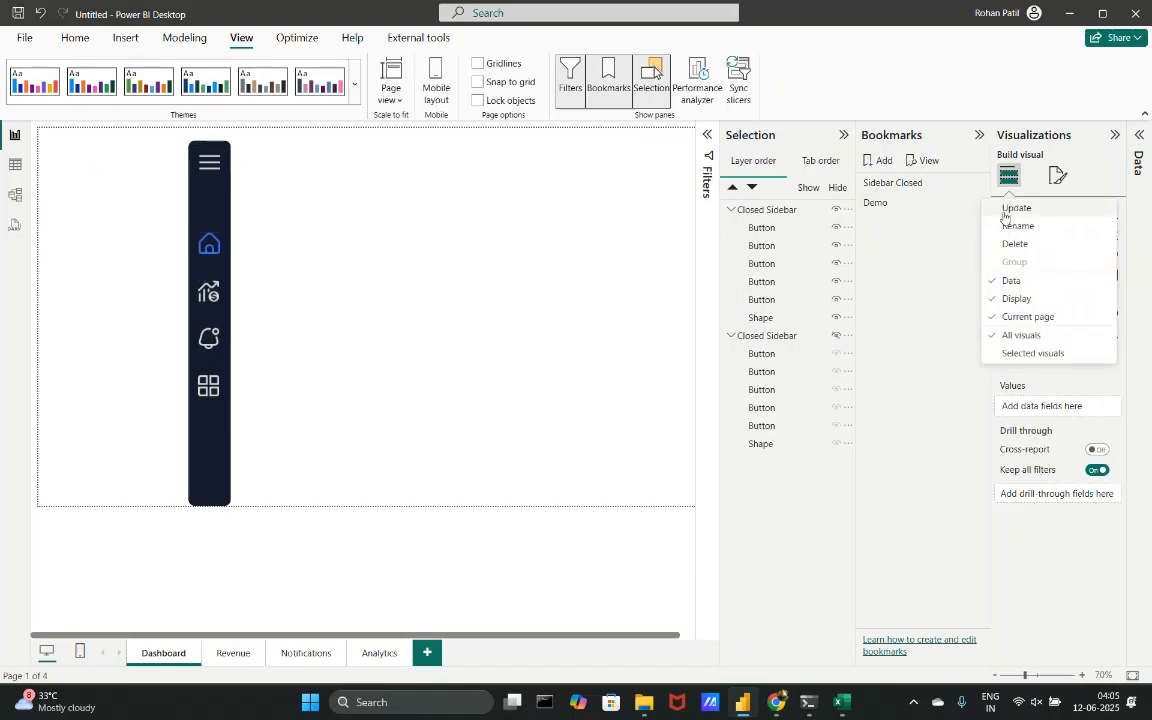
{"action": "left_click", "coordinate": [1010, 208]}
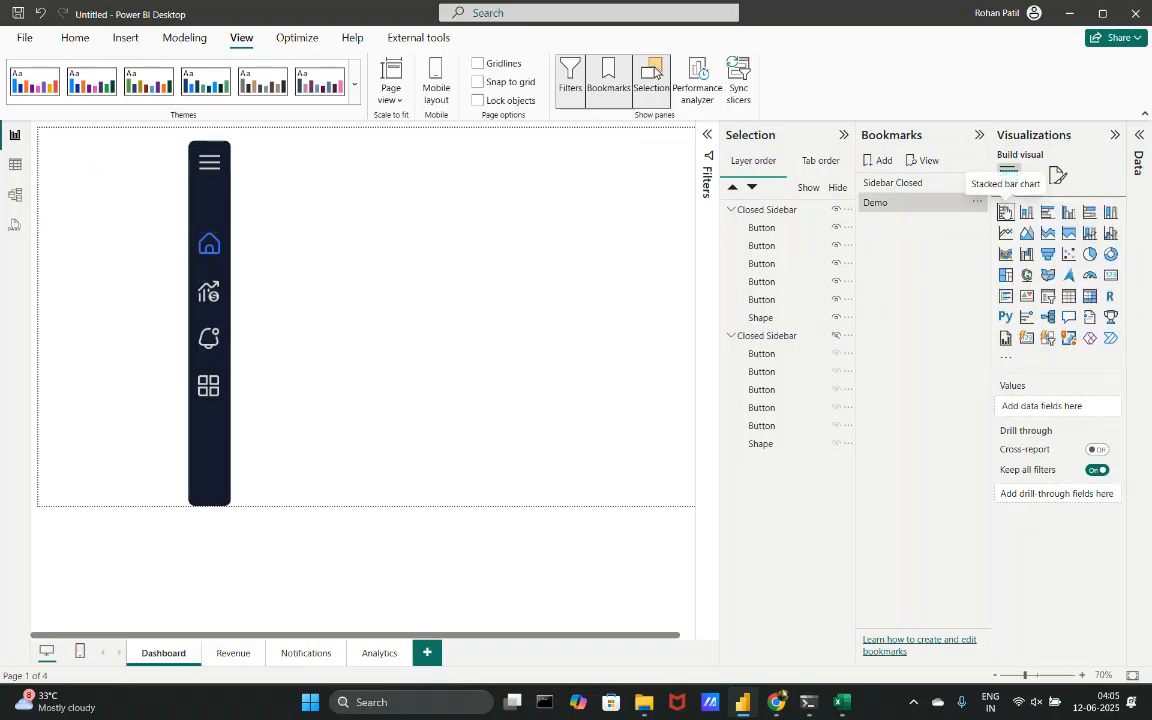
- Switch between the Demo and Sidebar Closed bookmarks to check which sidebar each one shows
{"action": "left_click", "coordinate": [940, 208]}
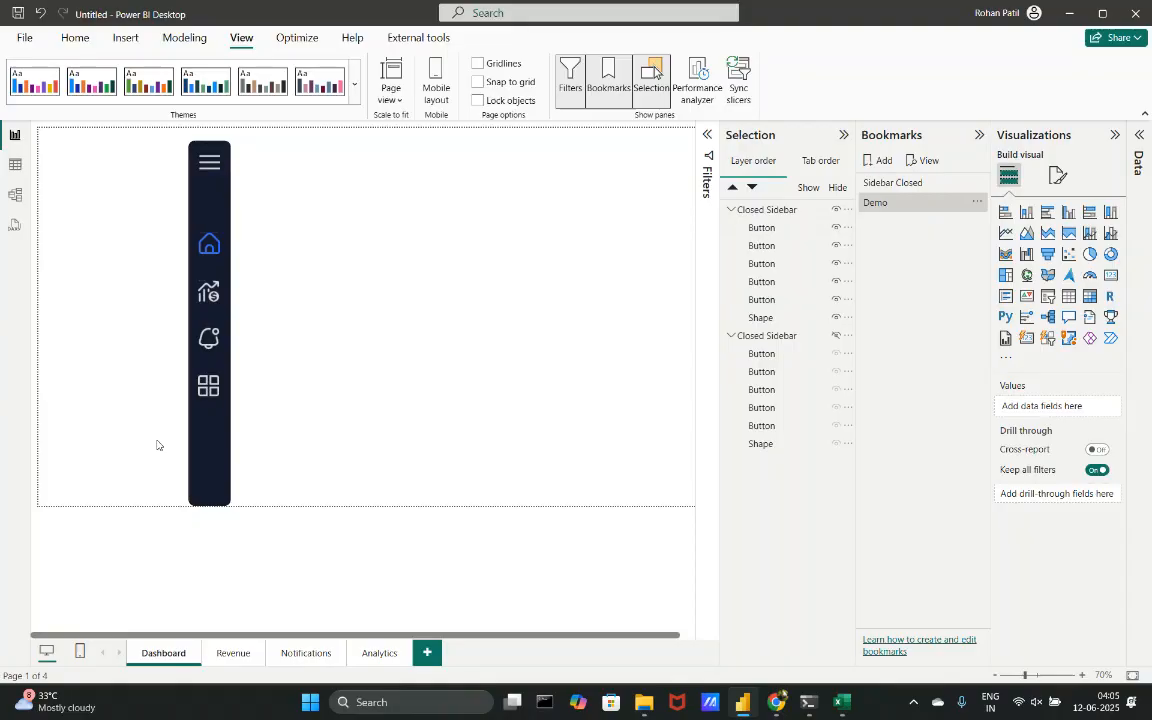
{"action": "left_click", "coordinate": [866, 186]}
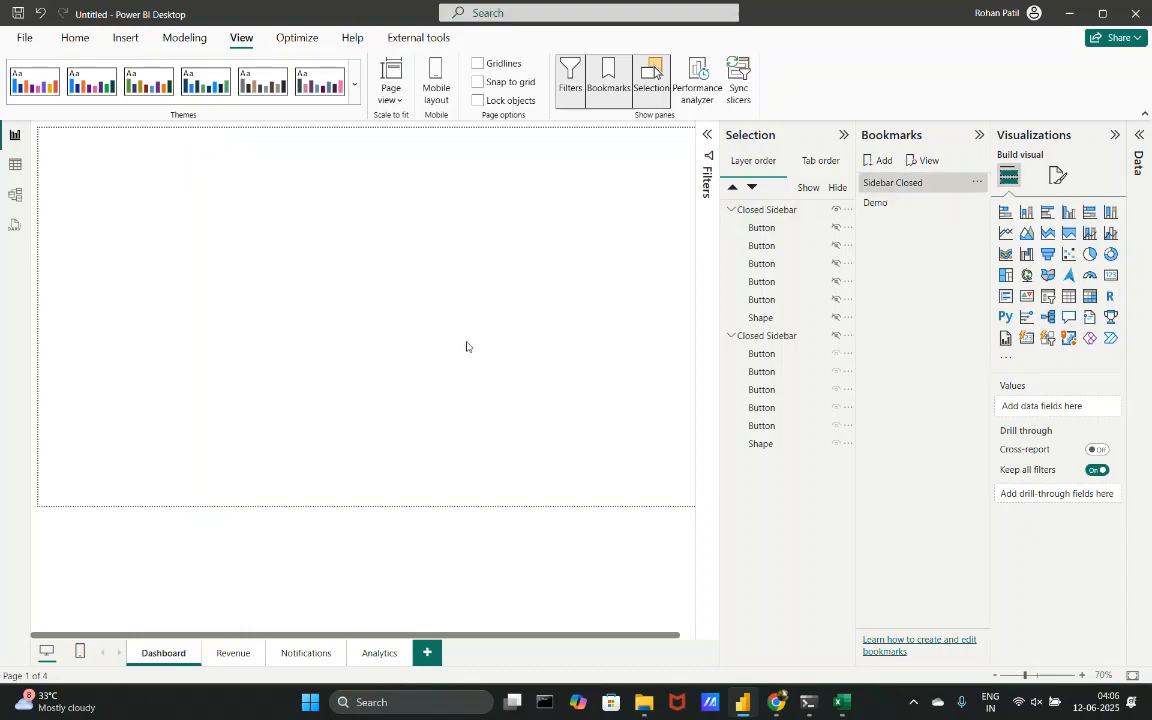
{"action": "left_click", "coordinate": [898, 205]}
{"action": "left_click", "coordinate": [907, 190]}
{"action": "left_click", "coordinate": [875, 204]}
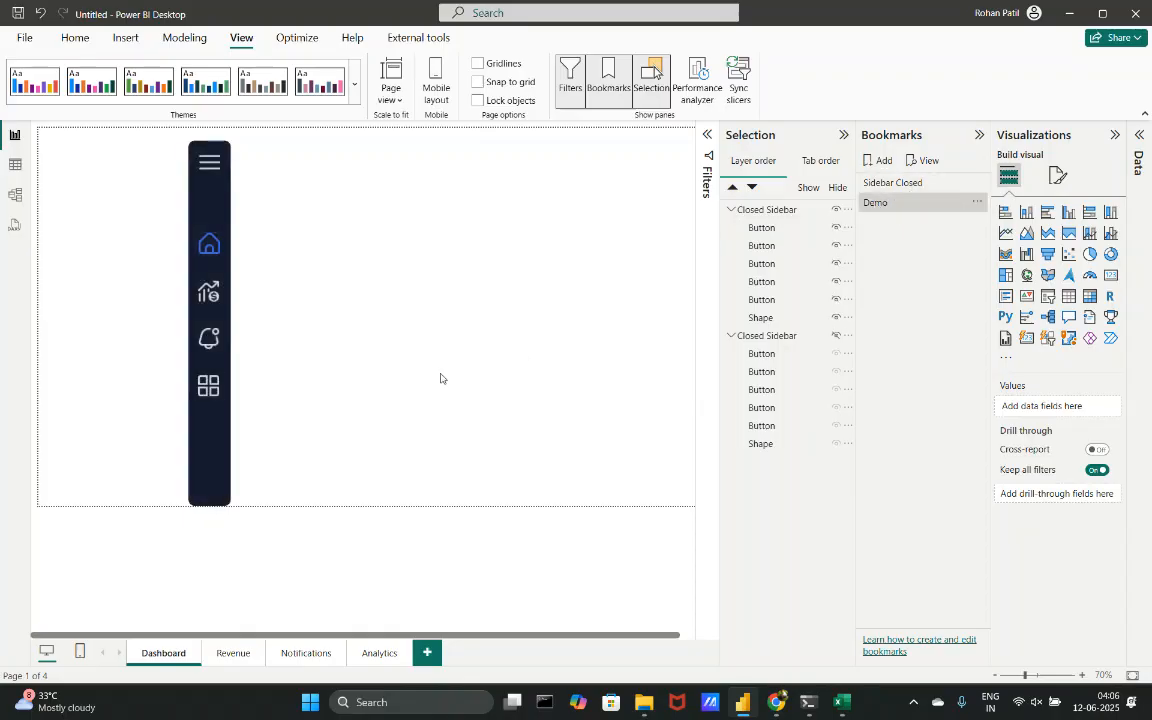
{"action": "left_click", "coordinate": [897, 188]}
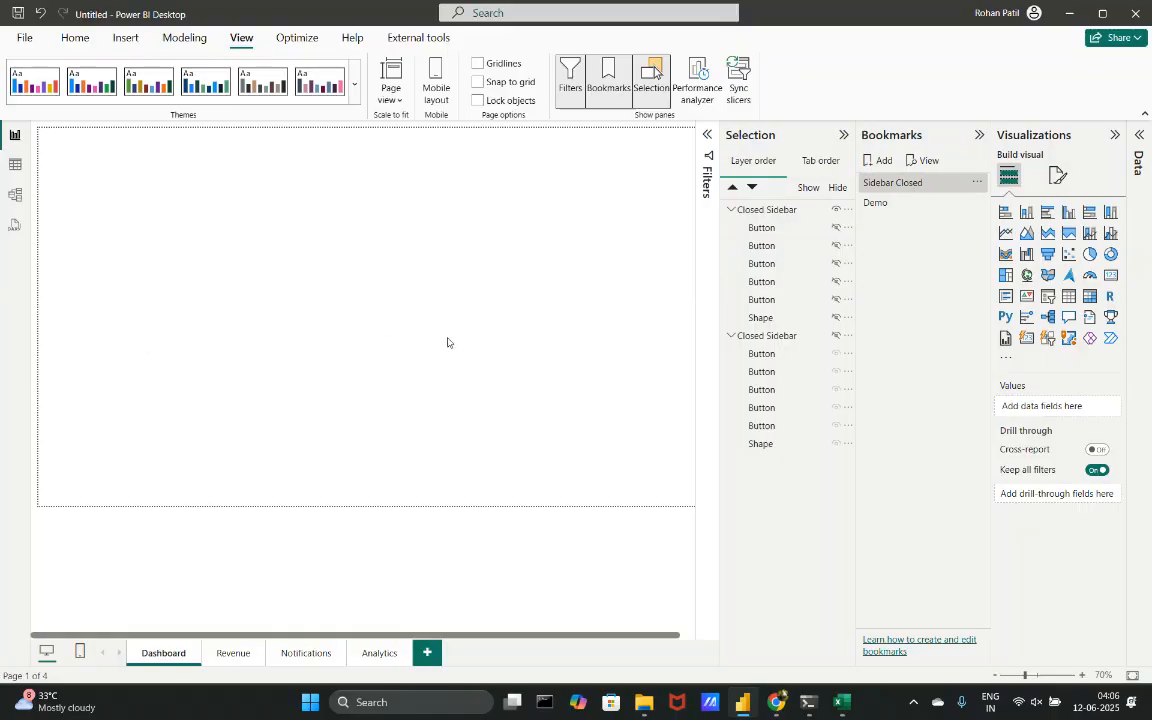
{"action": "left_click", "coordinate": [836, 227]}
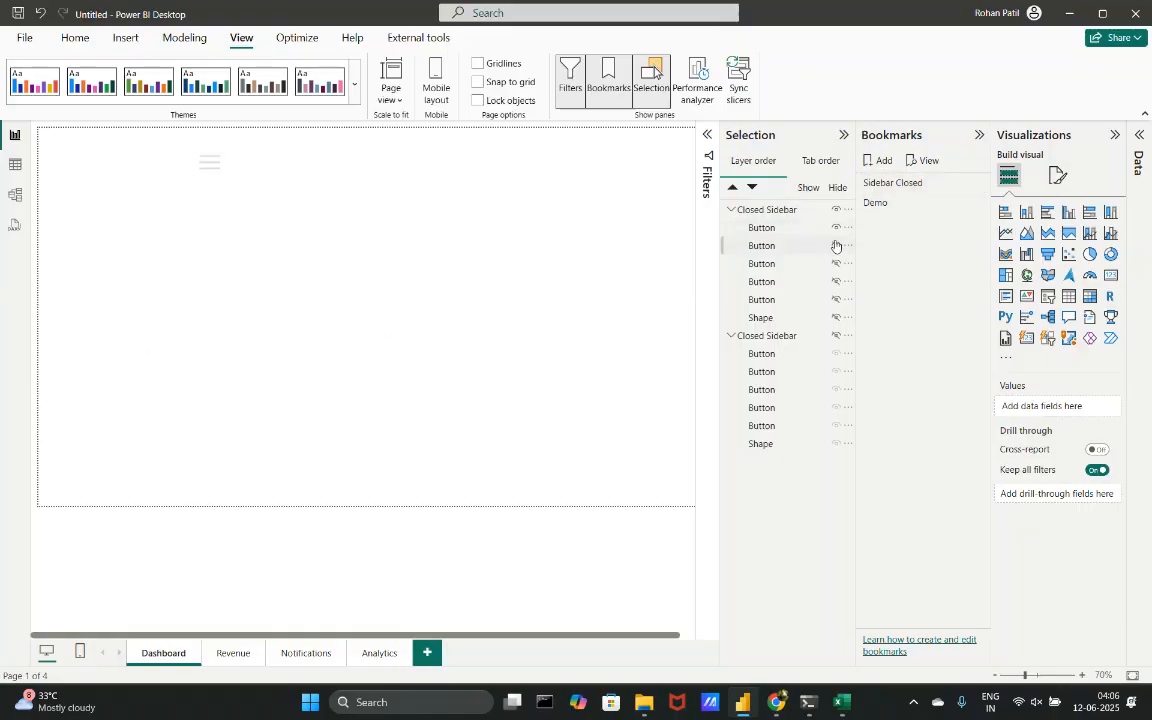
{"action": "left_click", "coordinate": [836, 245]}
{"action": "left_click", "coordinate": [836, 263]}
{"action": "left_click", "coordinate": [836, 281]}
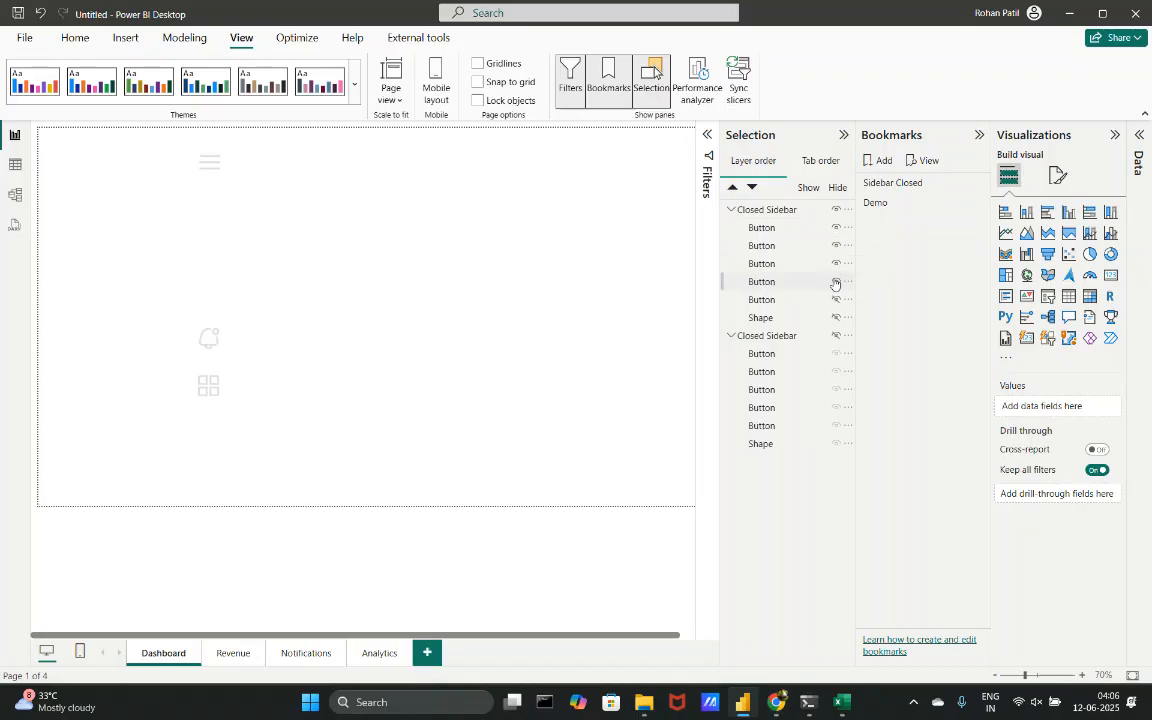
{"action": "left_click", "coordinate": [835, 283]}
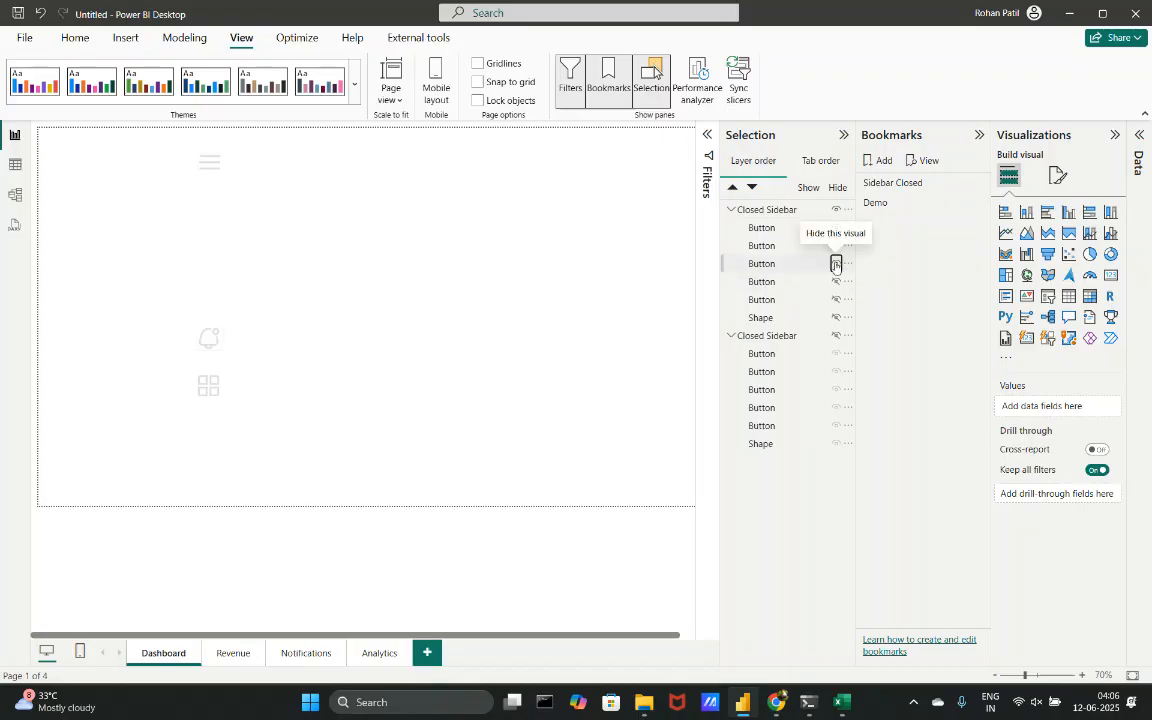
{"action": "left_click", "coordinate": [836, 263]}
{"action": "left_click", "coordinate": [836, 245]}
{"action": "left_click", "coordinate": [836, 227]}
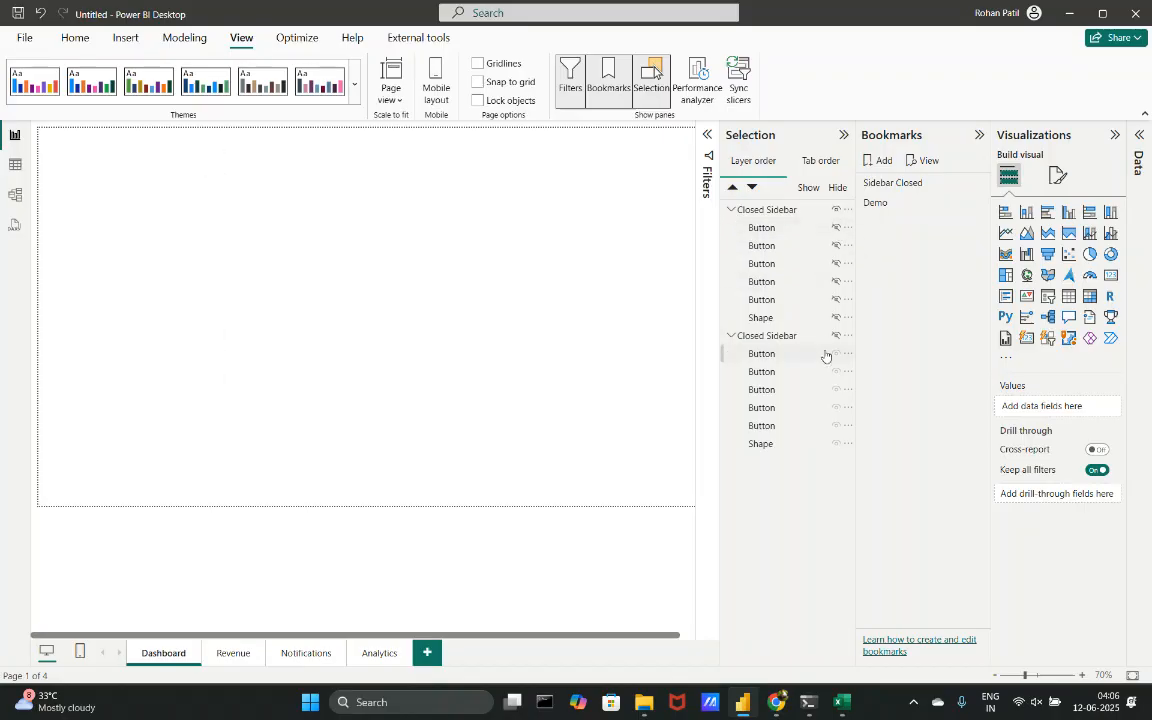
- Show the original Closed Sidebar group and update the Sidebar Closed bookmark with it visible
{"action": "left_click", "coordinate": [836, 335]}
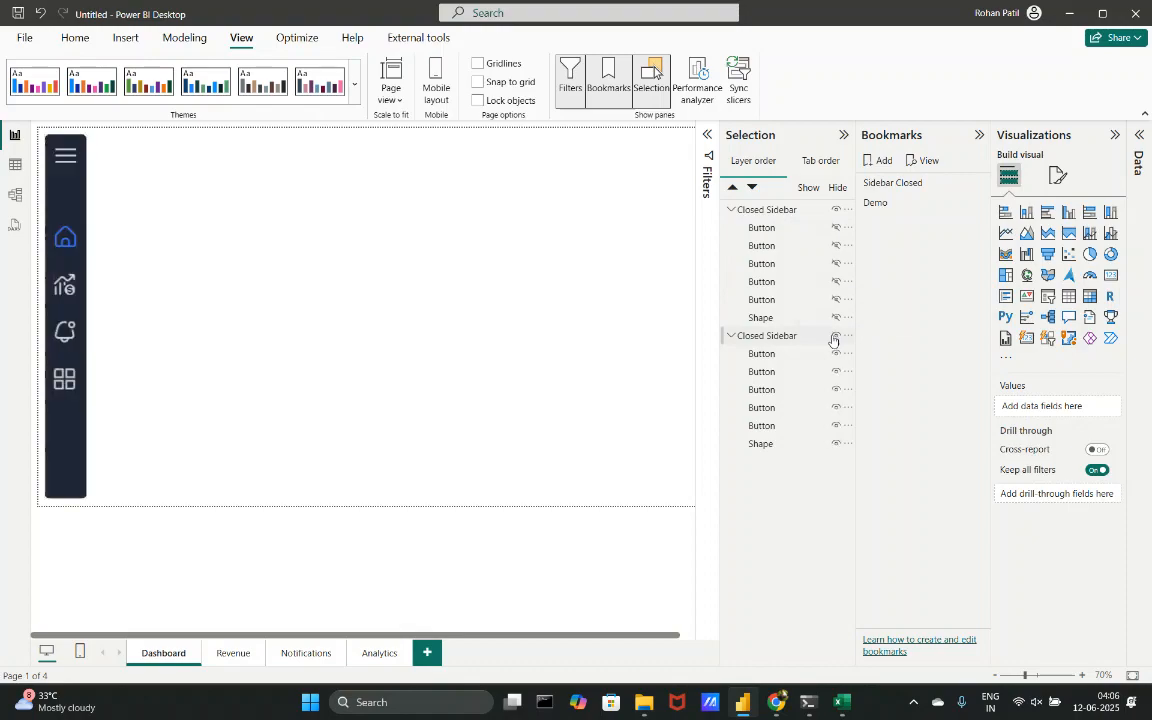
{"action": "left_click", "coordinate": [979, 184]}
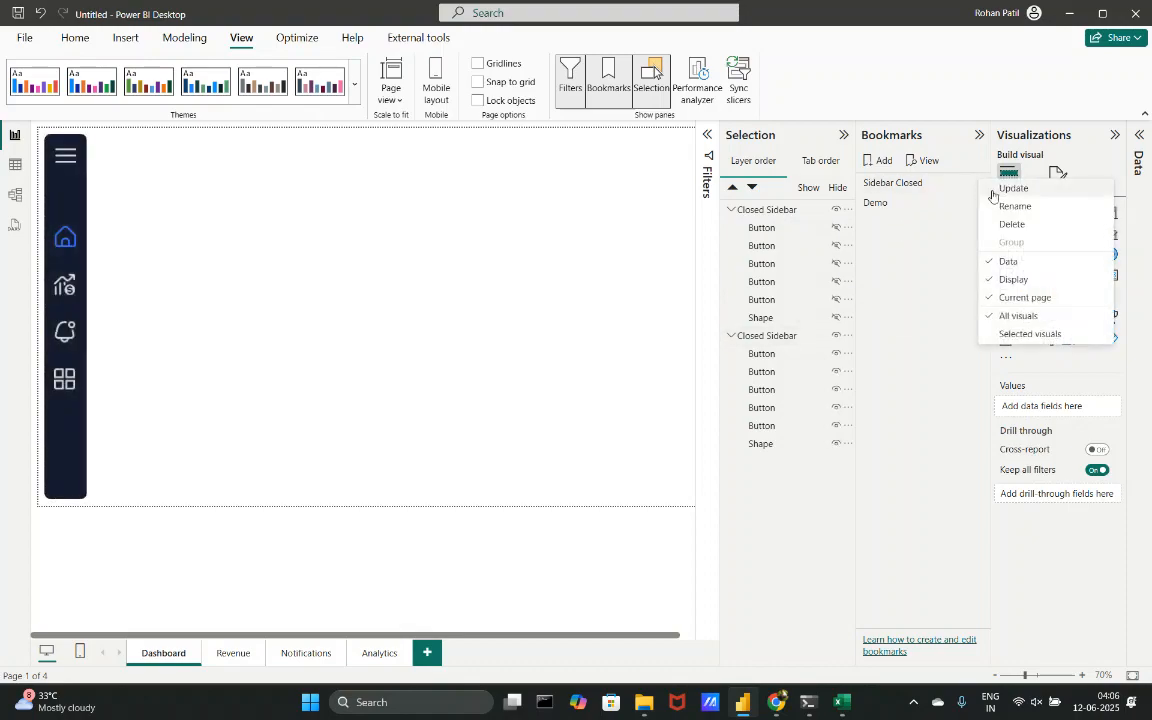
{"action": "left_click", "coordinate": [995, 191]}
- Alternate repeatedly between the Demo and updated Sidebar Closed bookmarks to test the sidebar toggling
{"action": "left_click", "coordinate": [890, 211]}
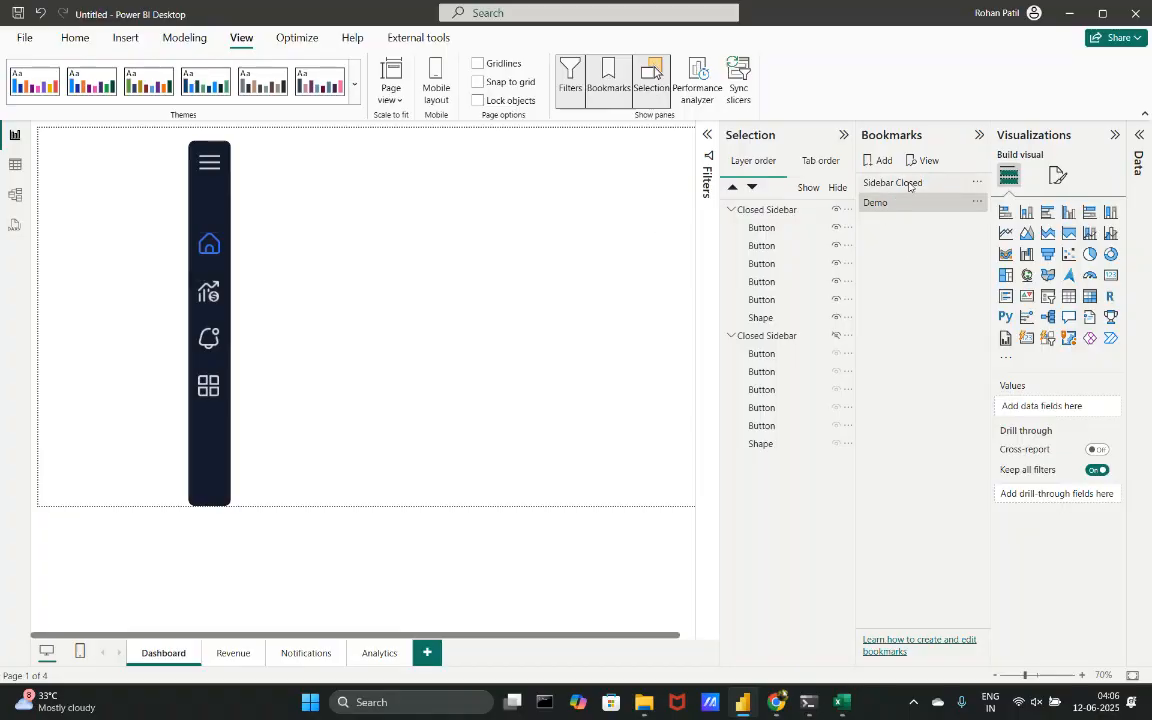
{"action": "left_click", "coordinate": [909, 184]}
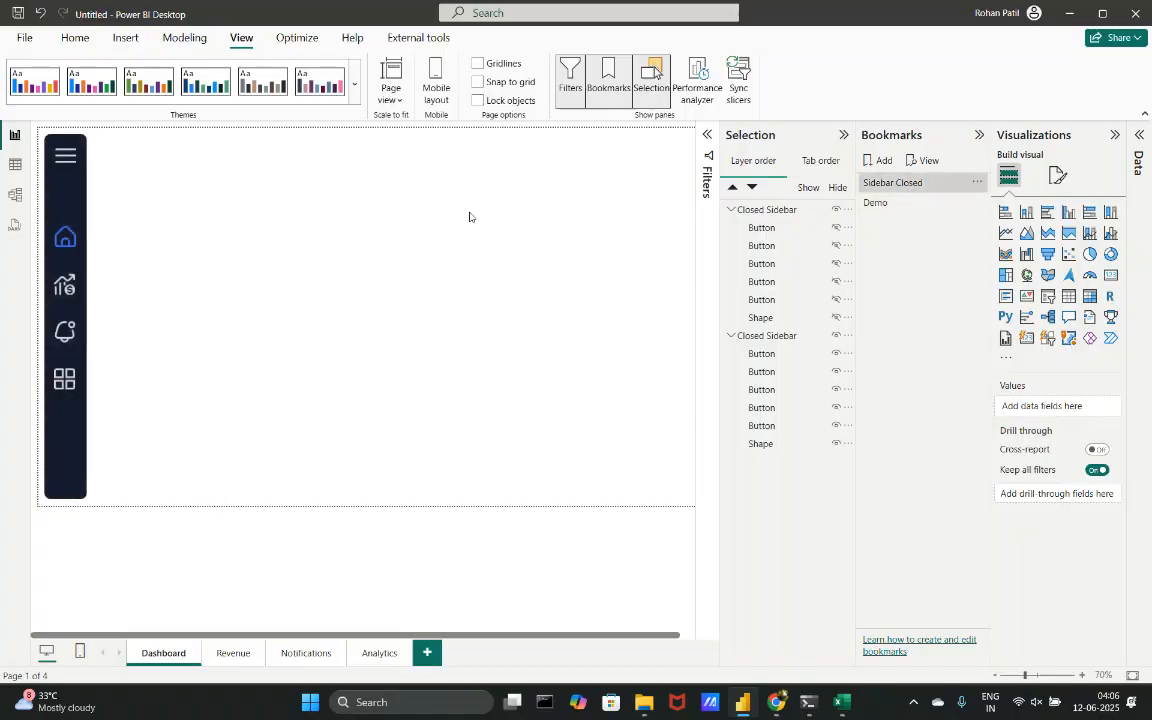
{"action": "left_click", "coordinate": [874, 206]}
{"action": "left_click", "coordinate": [879, 187]}
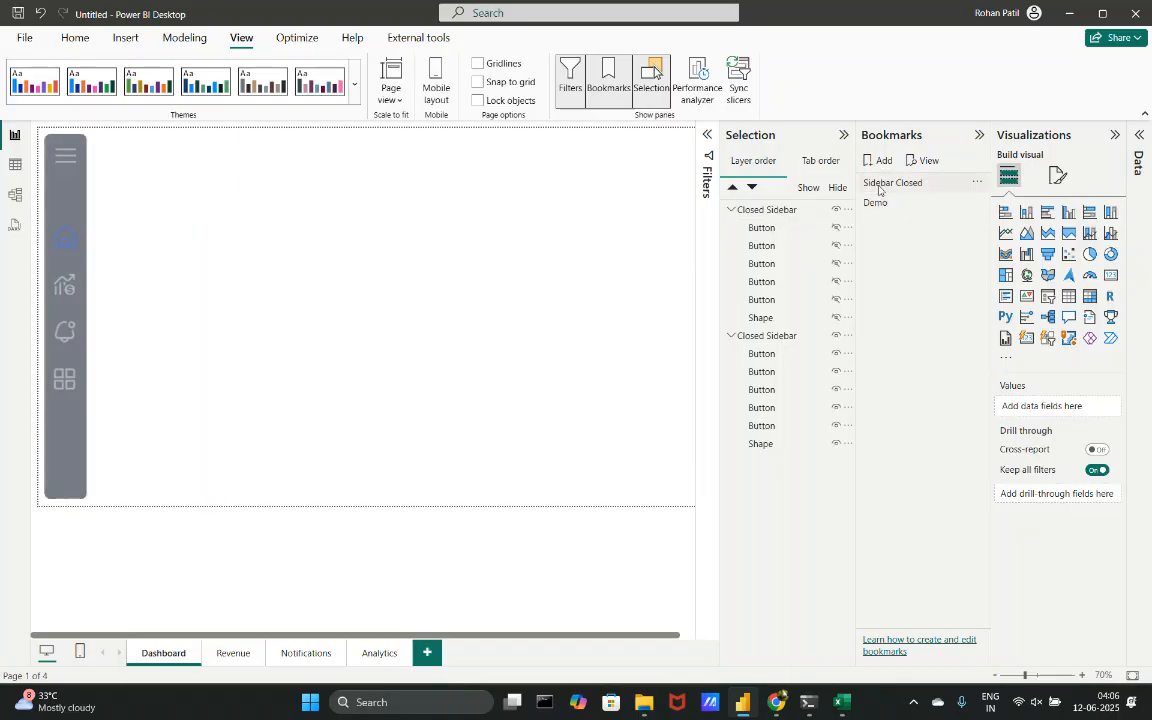
{"action": "left_click", "coordinate": [877, 204]}
{"action": "left_click", "coordinate": [882, 183]}
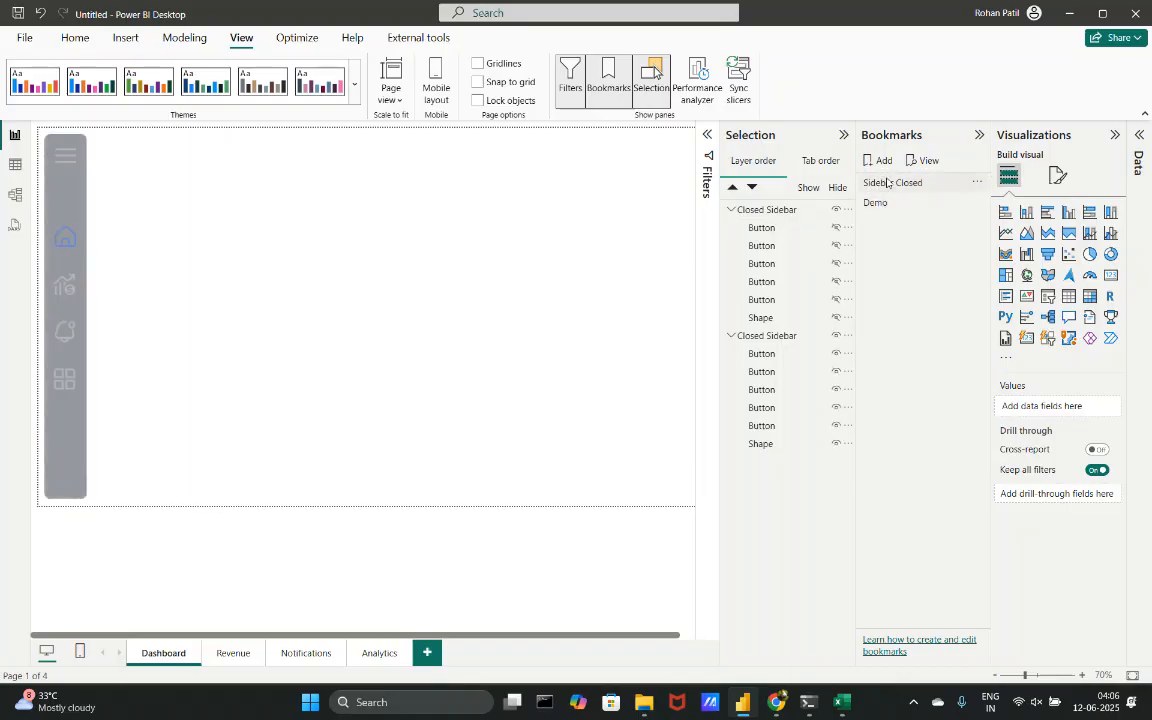
{"action": "left_click", "coordinate": [877, 203]}
{"action": "left_click", "coordinate": [882, 183]}
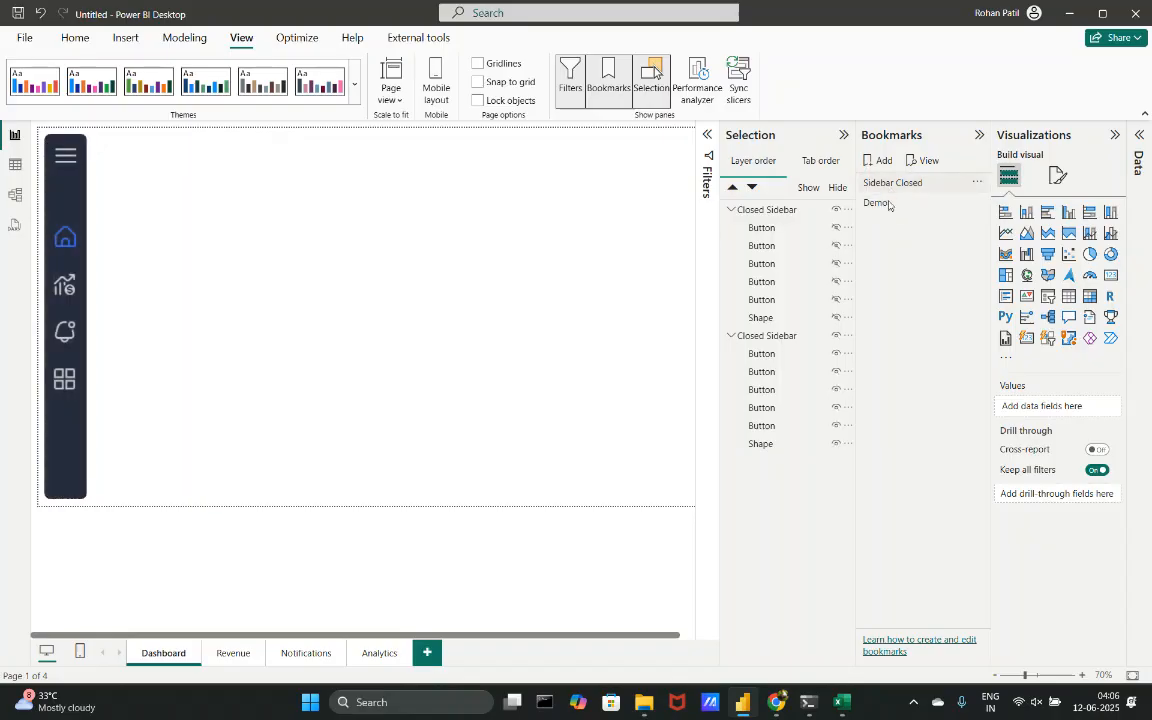
{"action": "left_click", "coordinate": [886, 204]}
{"action": "left_click", "coordinate": [886, 183]}
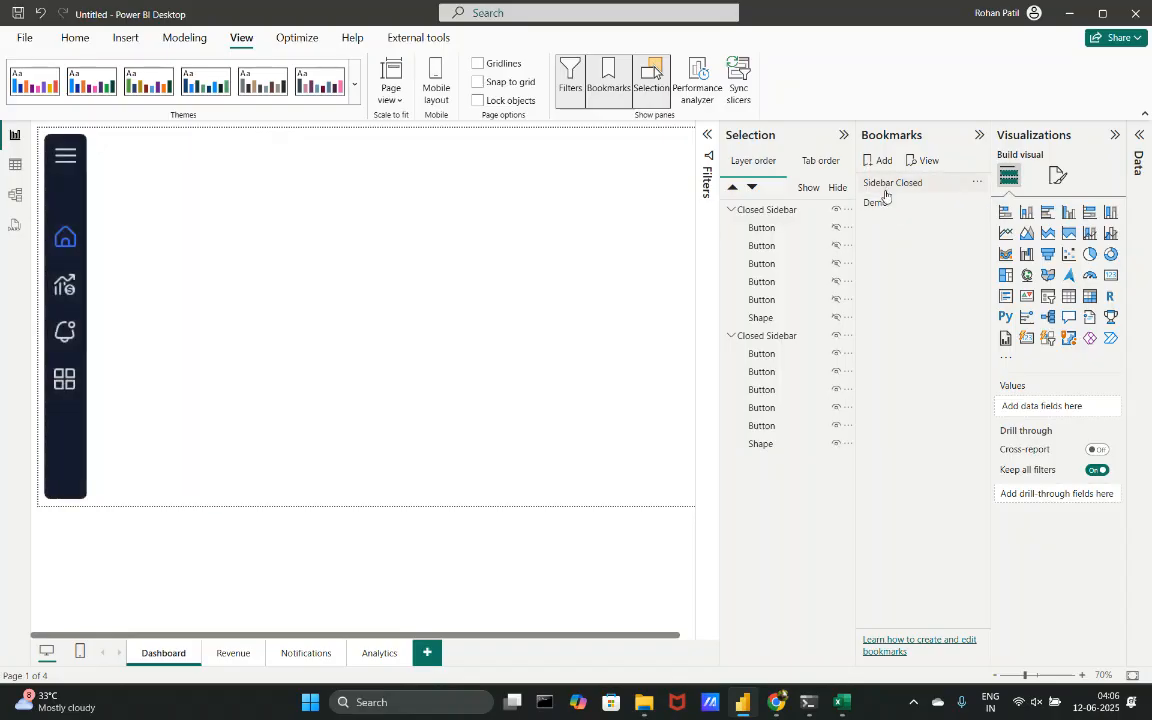
{"action": "left_click", "coordinate": [878, 203]}
{"action": "left_click", "coordinate": [884, 182]}
{"action": "left_click", "coordinate": [878, 203]}
{"action": "left_click", "coordinate": [882, 185]}
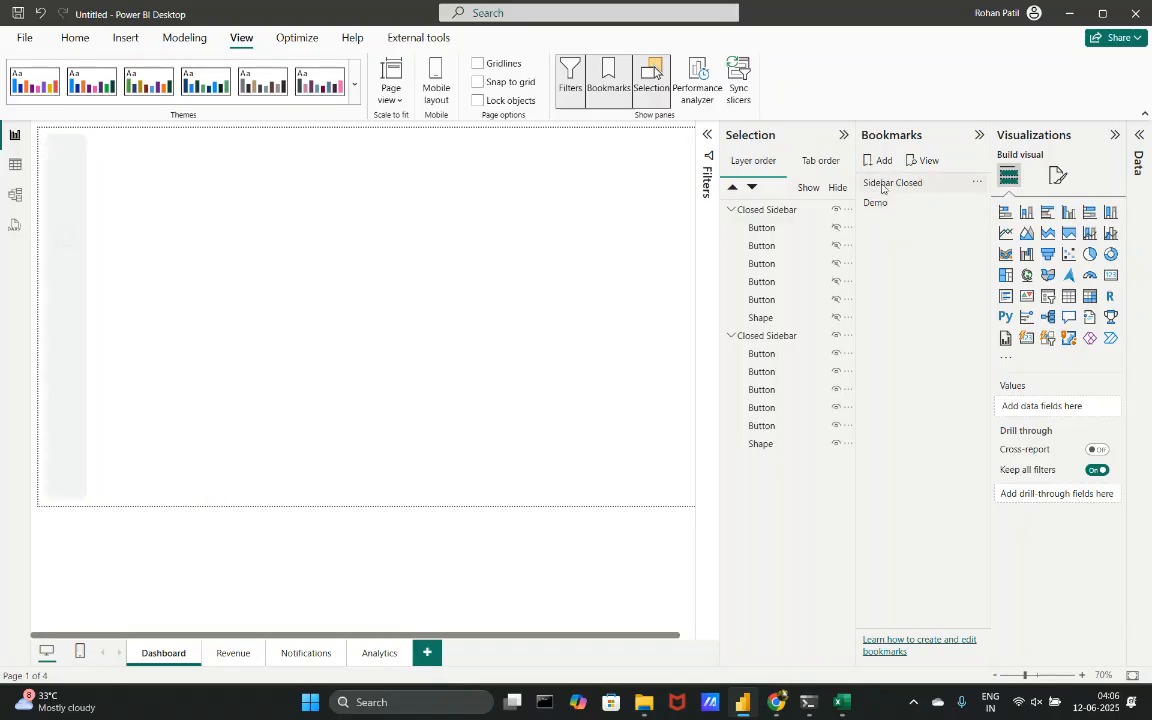
{"action": "left_click", "coordinate": [880, 200]}
{"action": "left_click", "coordinate": [882, 184]}
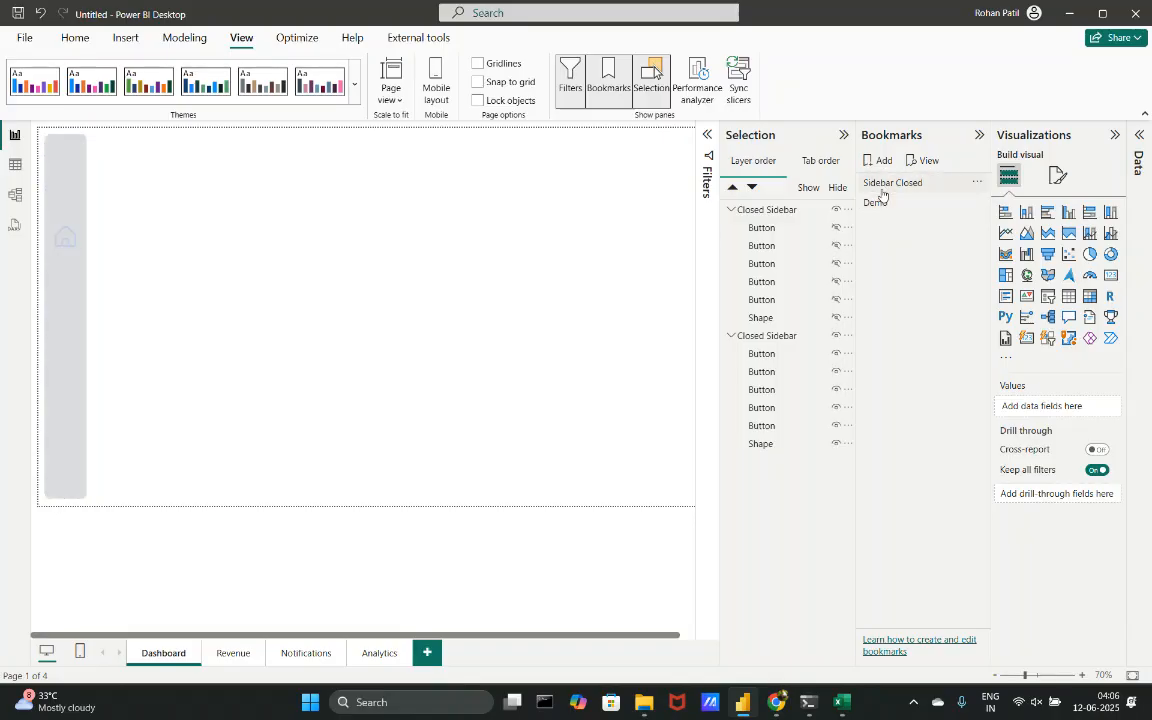
{"action": "left_click", "coordinate": [878, 203]}
{"action": "left_click", "coordinate": [878, 183]}
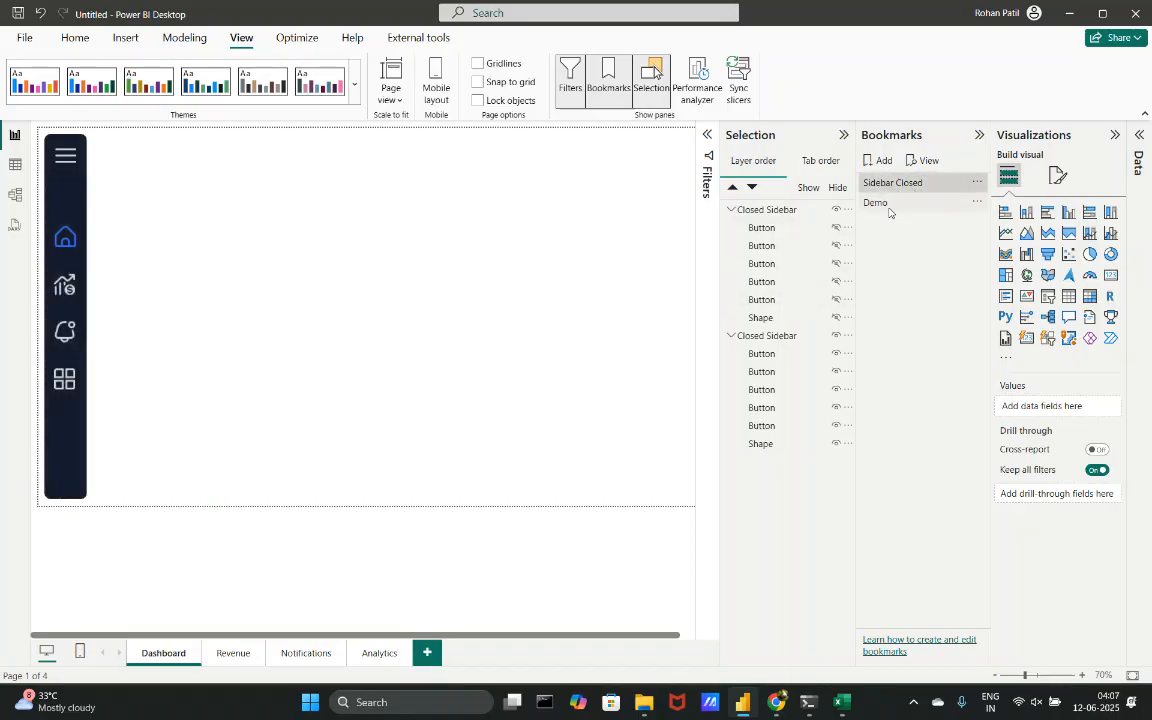
- Apply the Demo bookmark, collapse the original sidebar group in the layer list, and rename the bookmark Sidebar Expanded
{"action": "left_click", "coordinate": [887, 206]}
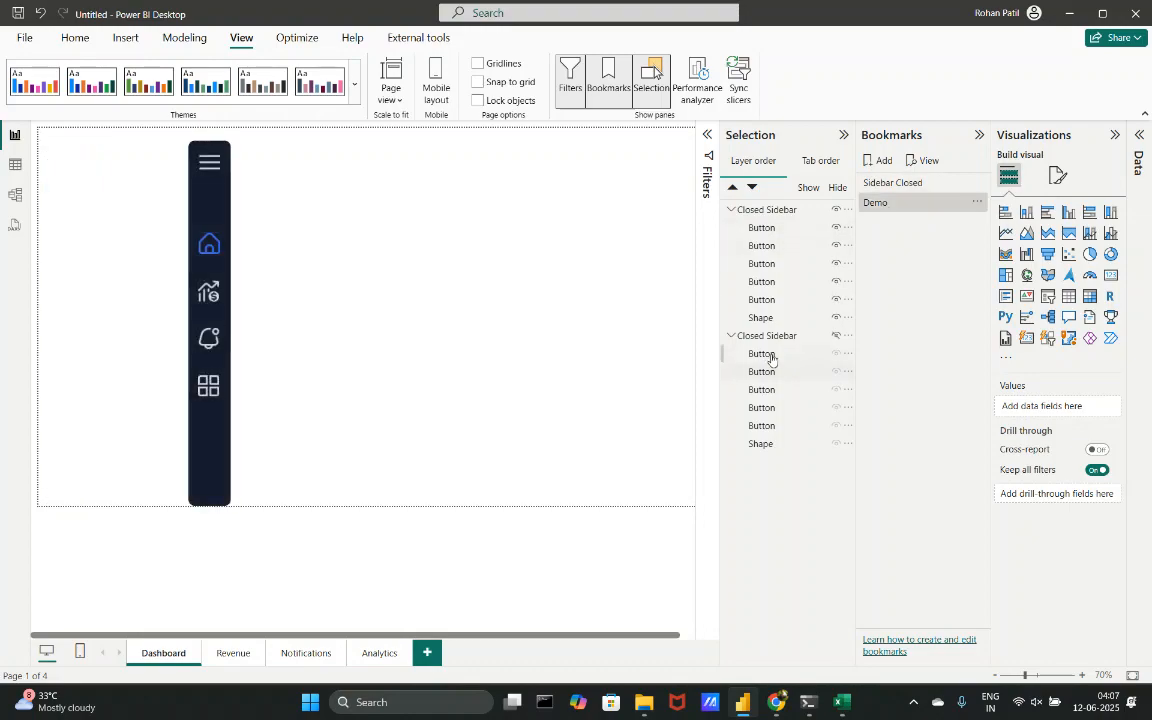
{"action": "left_click", "coordinate": [734, 336]}
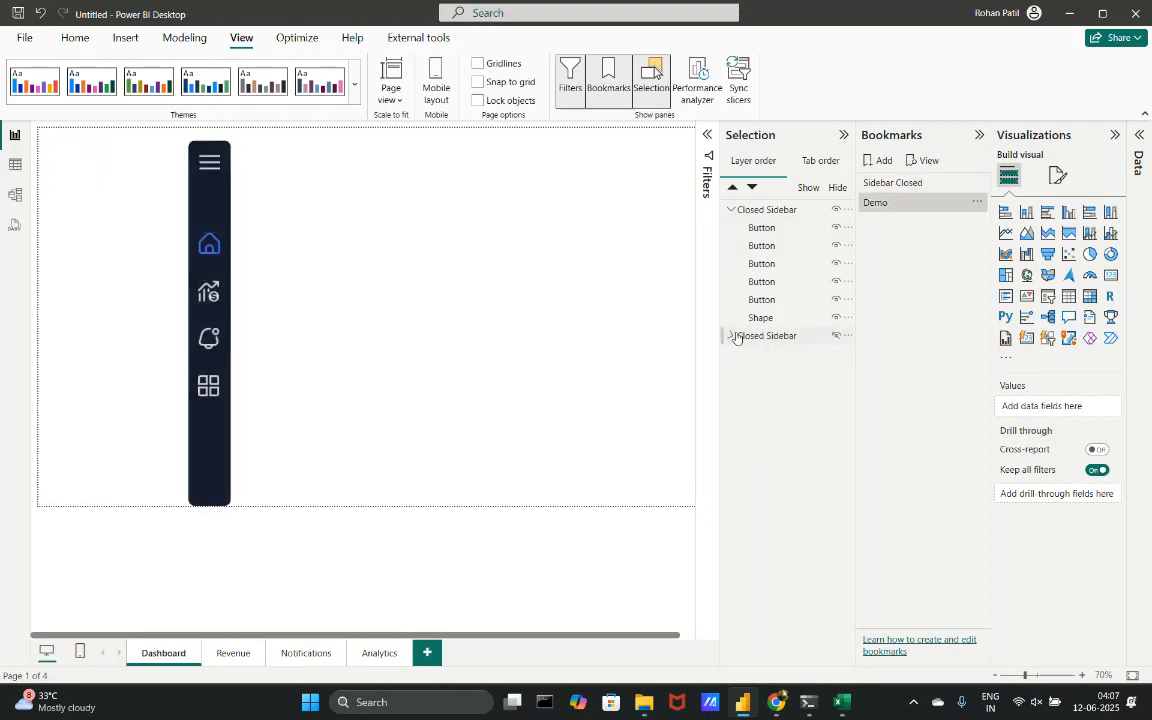
{"action": "double_click", "coordinate": [868, 204]}
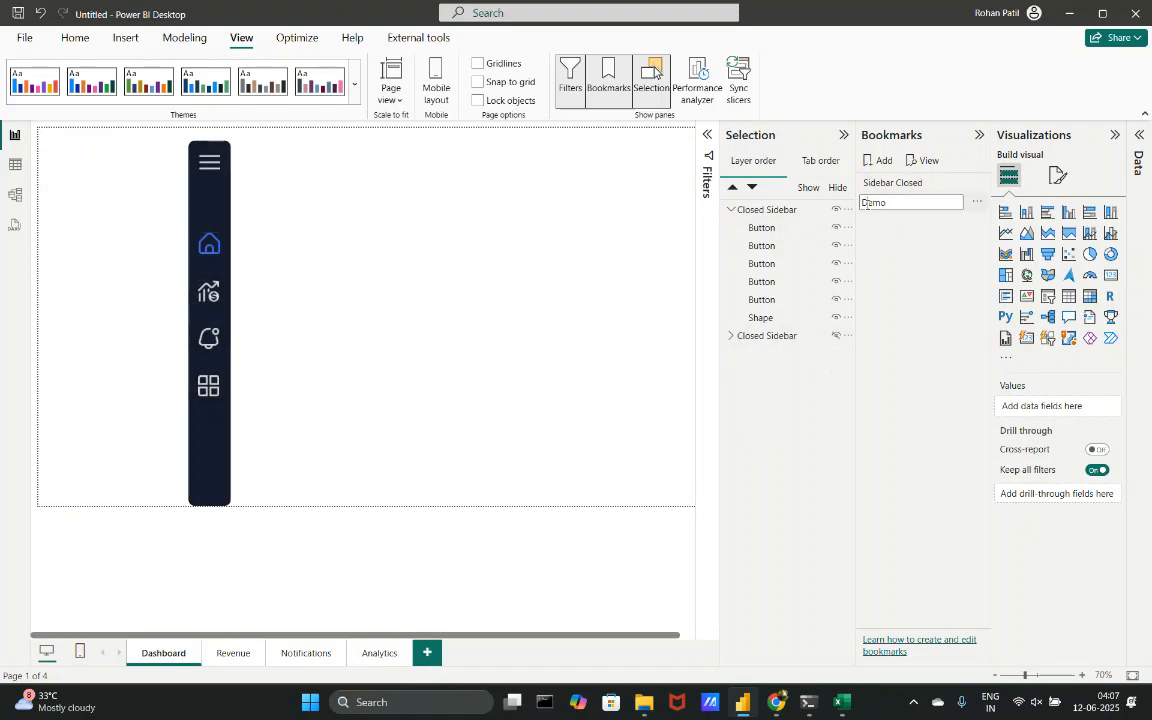
{"action": "type", "text": "Expanded"}
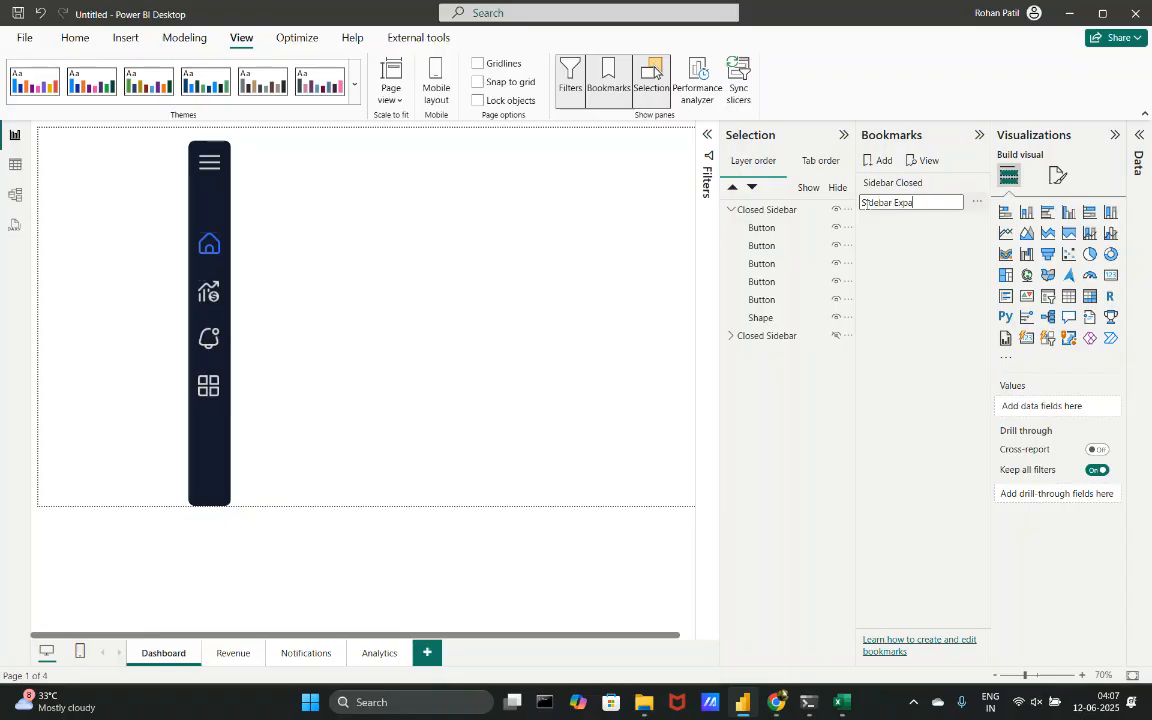
- Rename the duplicated Closed Sidebar group as Expanded Sidebar
{"action": "double_click", "coordinate": [754, 209]}
{"action": "key", "text": "Return"}
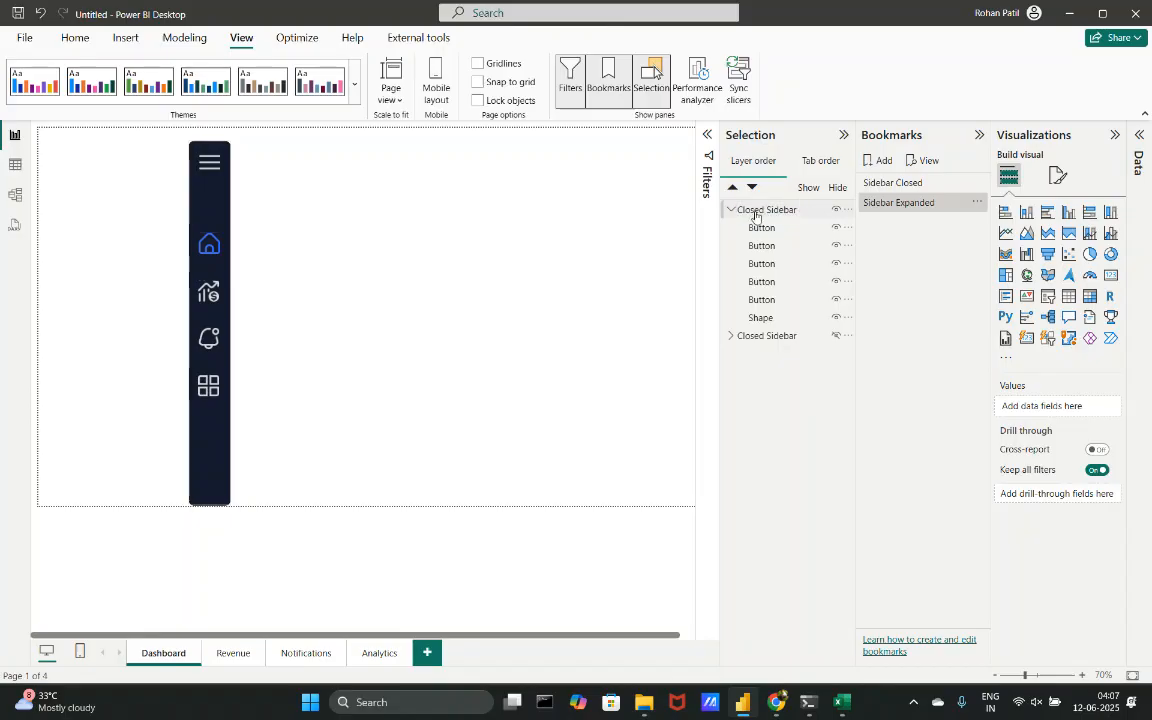
{"action": "double_click", "coordinate": [756, 211]}
{"action": "key", "text": "Return"}
{"action": "double_click", "coordinate": [756, 211]}
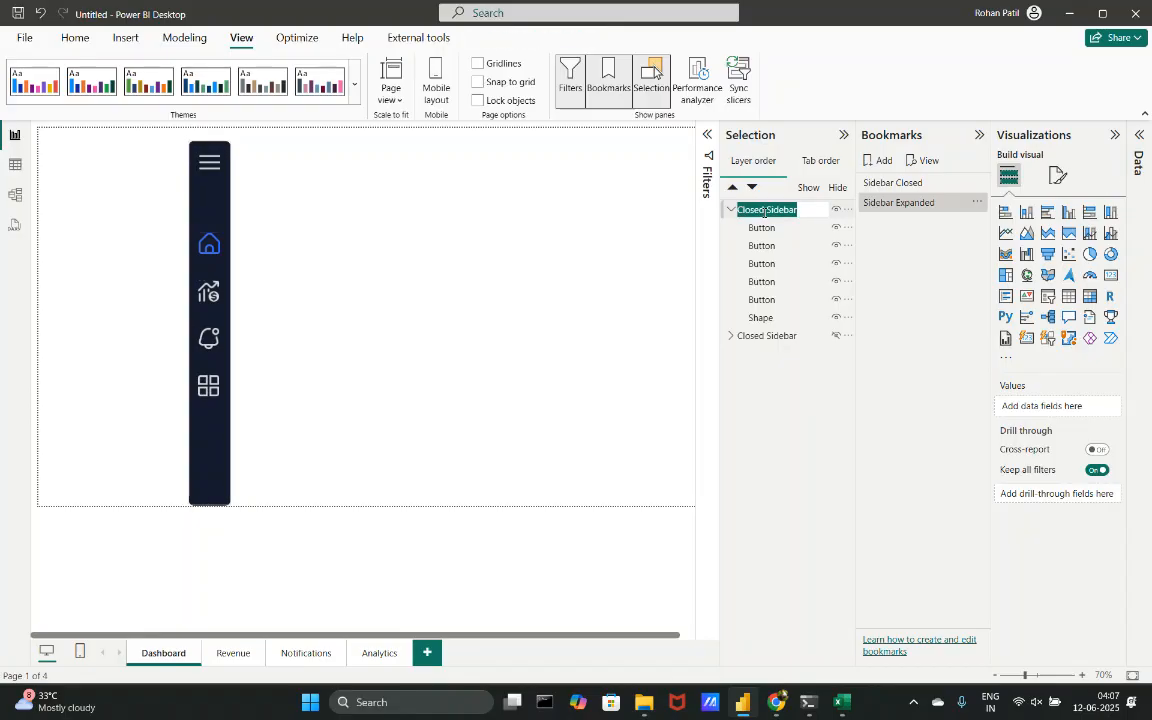
{"action": "key", "text": "Return"}
{"action": "key", "text": "BackSpace"}
{"action": "key", "text": "BackSpace"}
{"action": "key", "text": "BackSpace"}
{"action": "key", "text": "BackSpace"}
{"action": "key", "text": "BackSpace"}
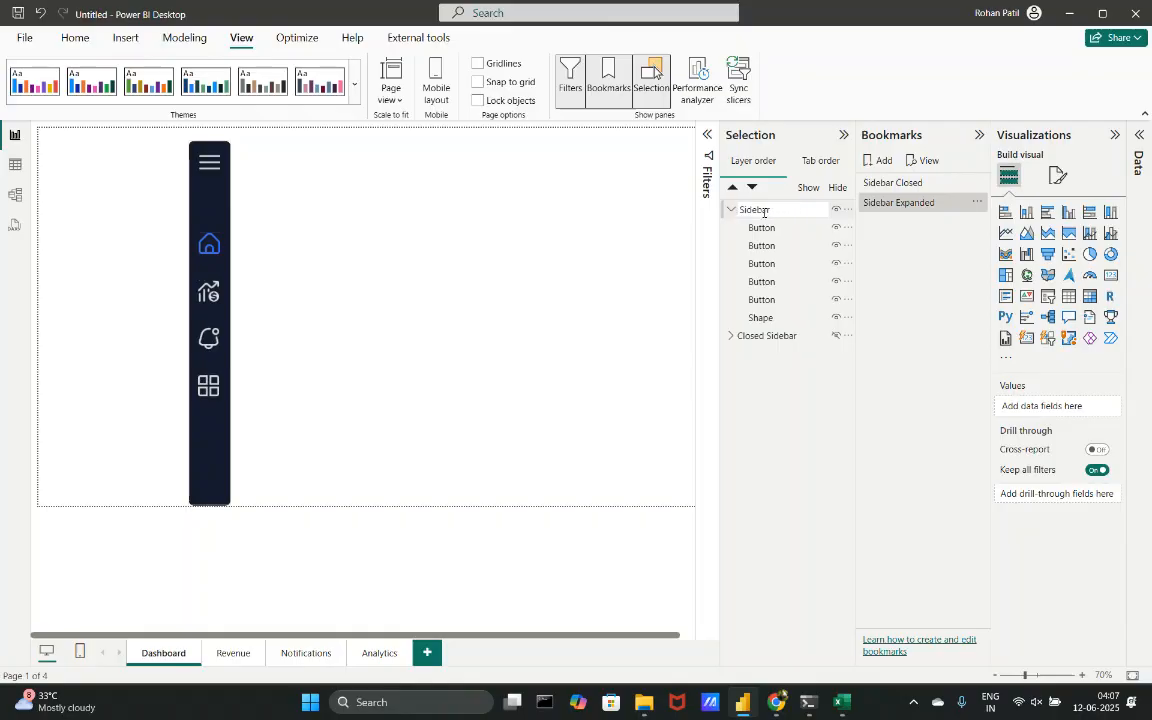
{"action": "type", "text": "Expanded"}
{"action": "left_click", "coordinate": [546, 380]}
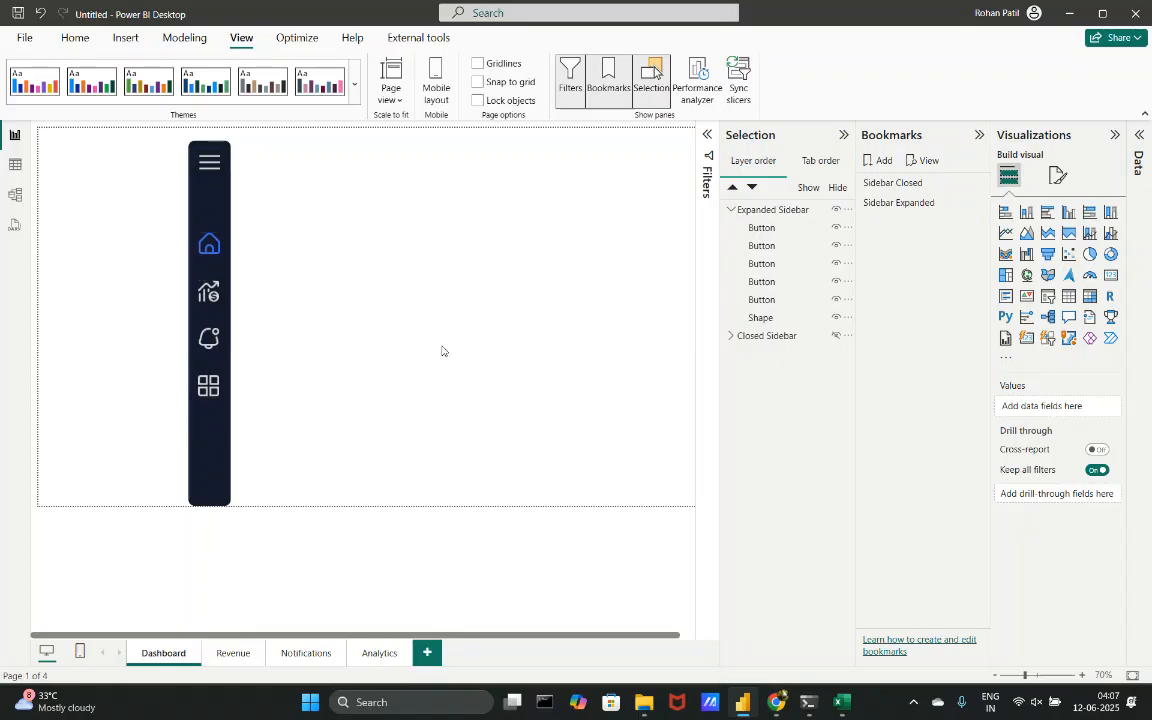
- Move the Expanded Sidebar group to the page's left edge, over the hidden original sidebar's position
{"action": "left_click_drag", "start_coordinate": [224, 202], "coordinate": [80, 178]}
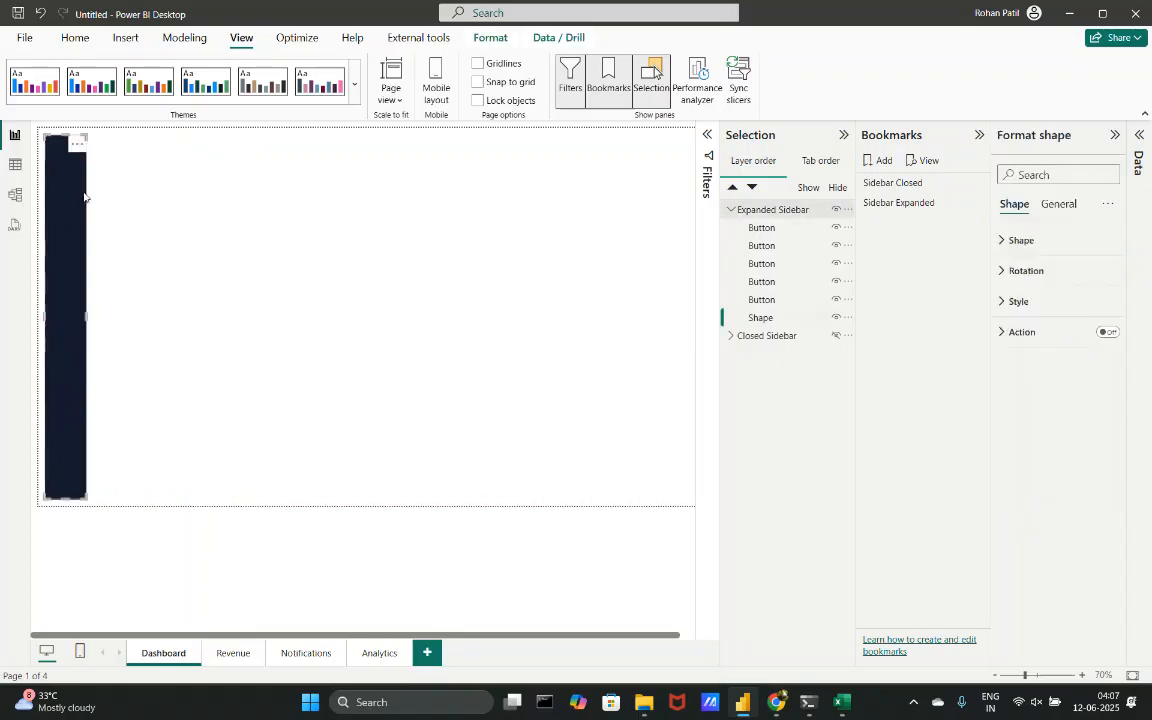
- Widen the Expanded Sidebar's background shape to several times its width and set its rounded corners to 6%
{"action": "left_click_drag", "start_coordinate": [86, 317], "coordinate": [196, 337]}
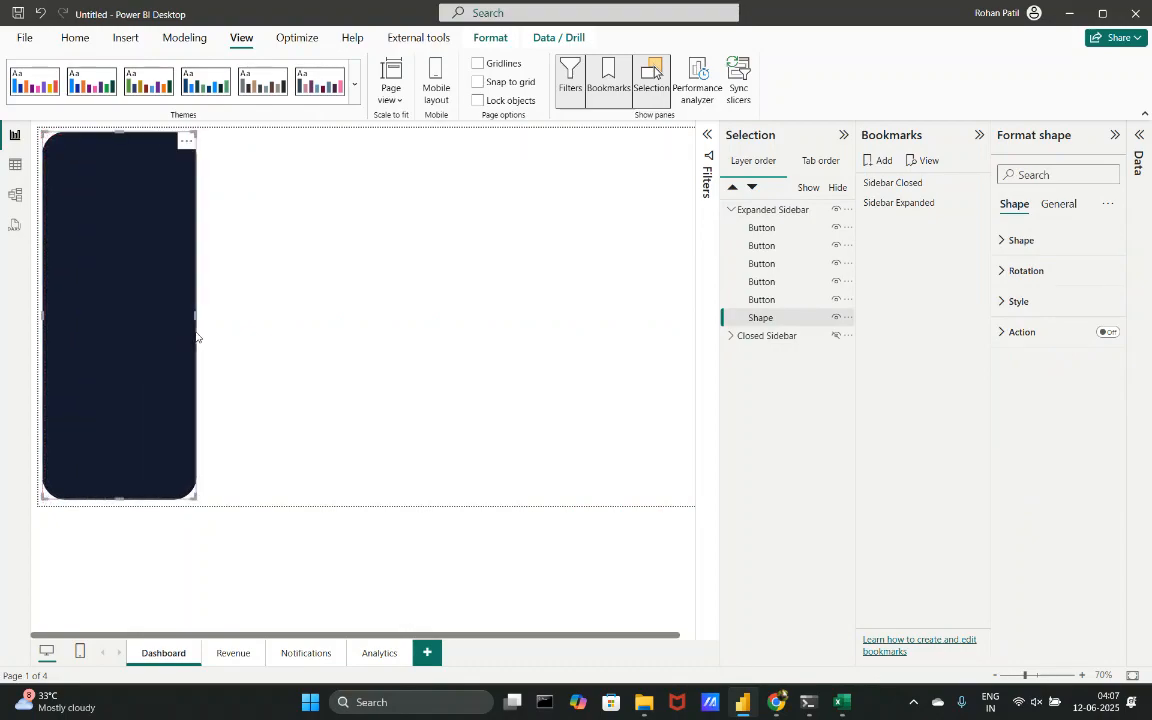
{"action": "left_click", "coordinate": [1045, 240]}
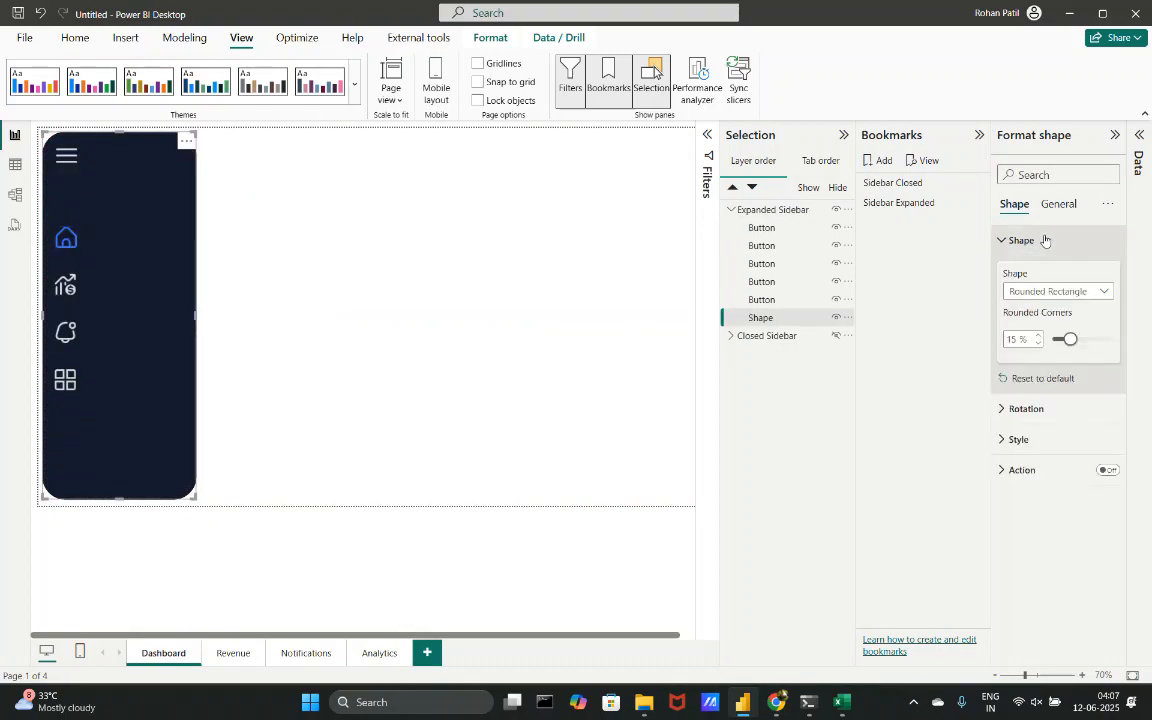
{"action": "left_click", "coordinate": [1039, 344]}
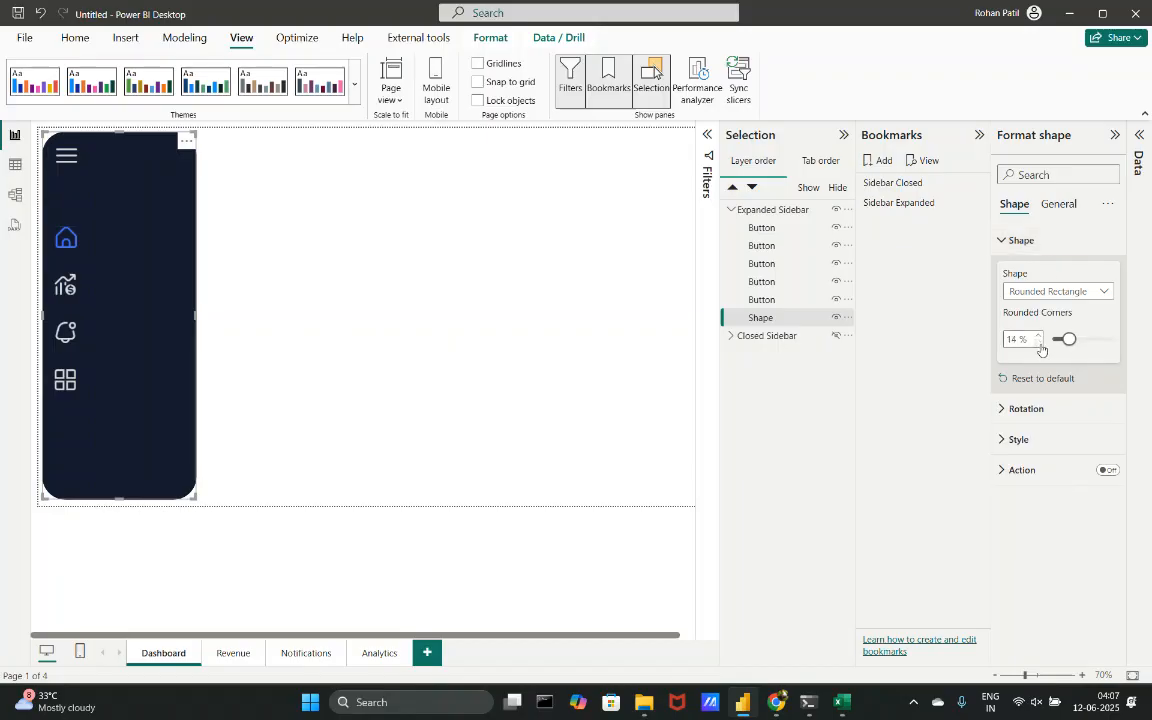
{"action": "left_click", "coordinate": [1039, 344]}
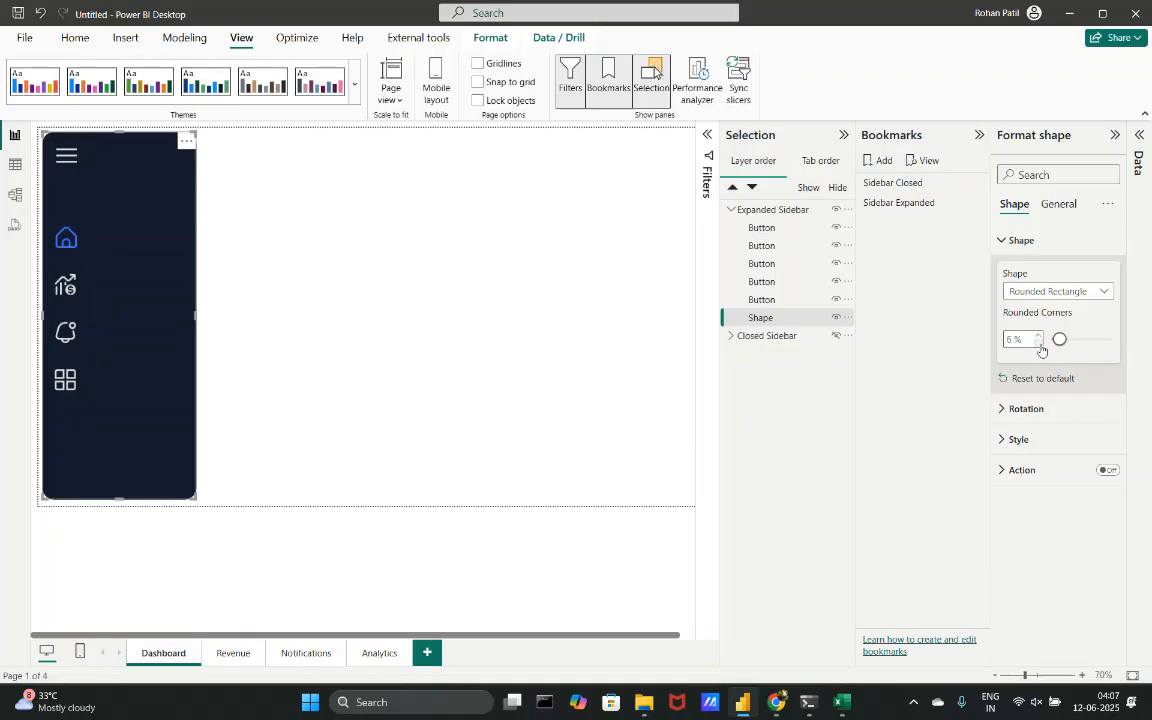
{"action": "left_click", "coordinate": [358, 357]}
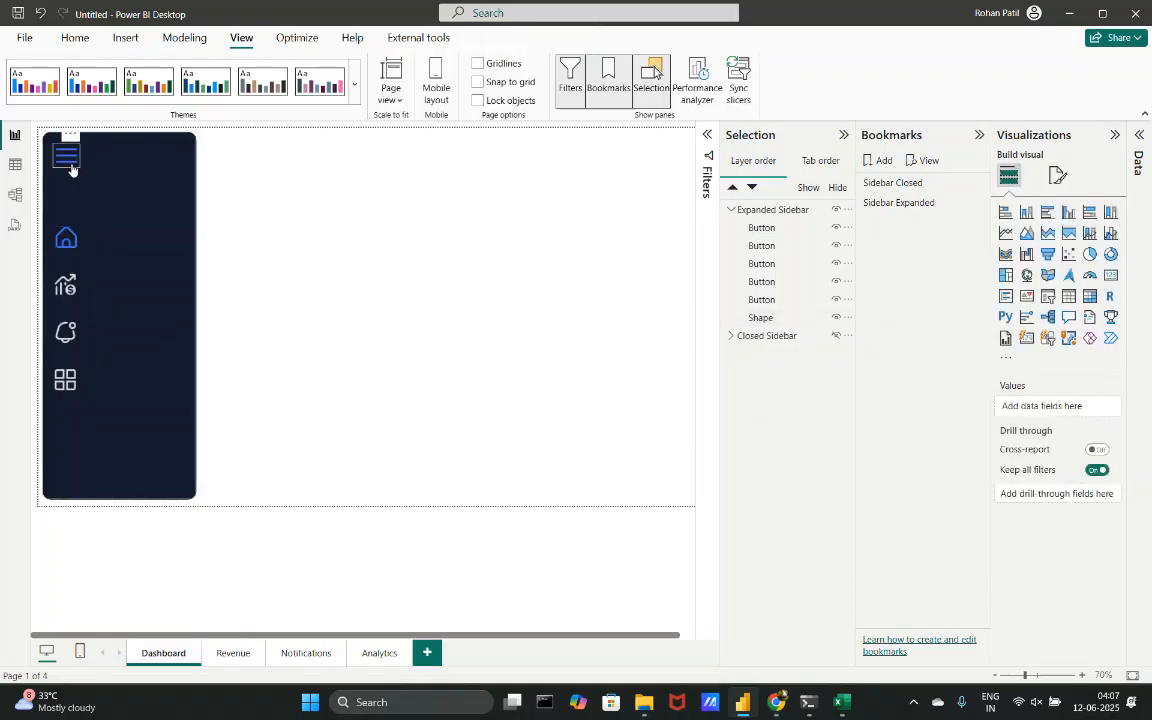
{"action": "left_click_drag", "start_coordinate": [64, 157], "coordinate": [136, 162]}
{"action": "key", "text": "ctrl+z"}
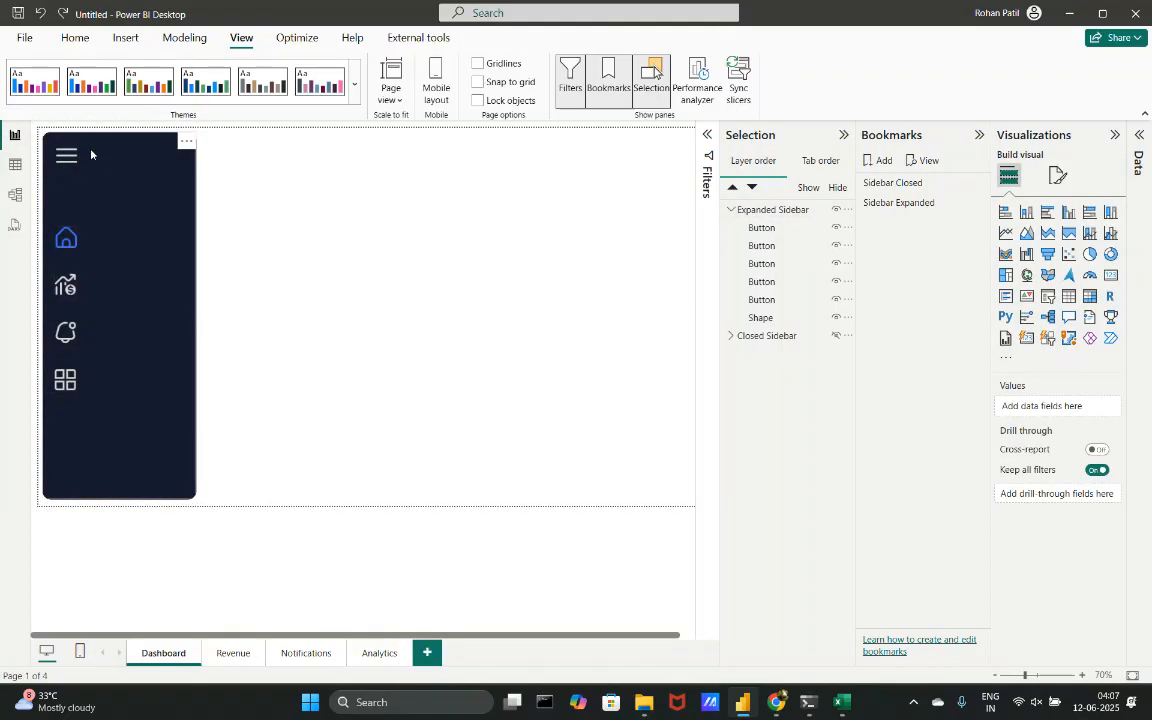
{"action": "left_click_drag", "start_coordinate": [74, 164], "coordinate": [113, 165]}
{"action": "key", "text": "ctrl+z"}
{"action": "left_click", "coordinate": [335, 222]}
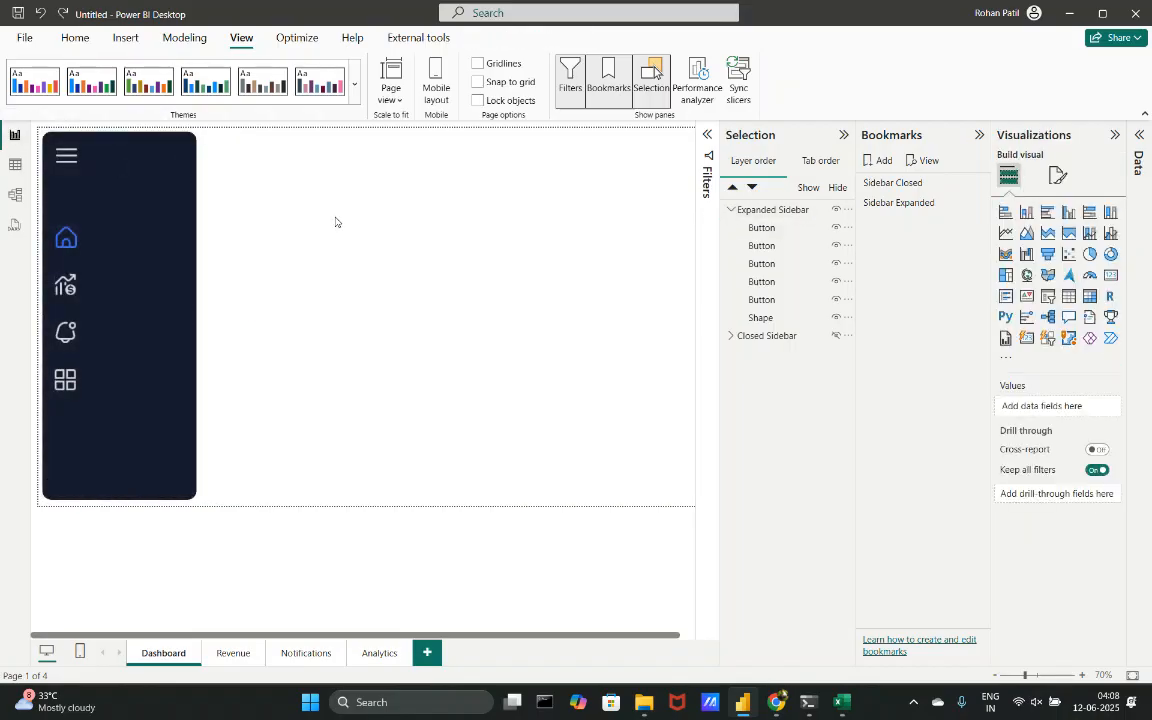
- Ungroup the Expanded Sidebar group so its buttons and background shape can be edited individually
{"action": "scroll", "coordinate": [334, 221], "scroll_direction": "up", "scroll_amount": 5}
{"action": "left_click", "coordinate": [140, 220]}
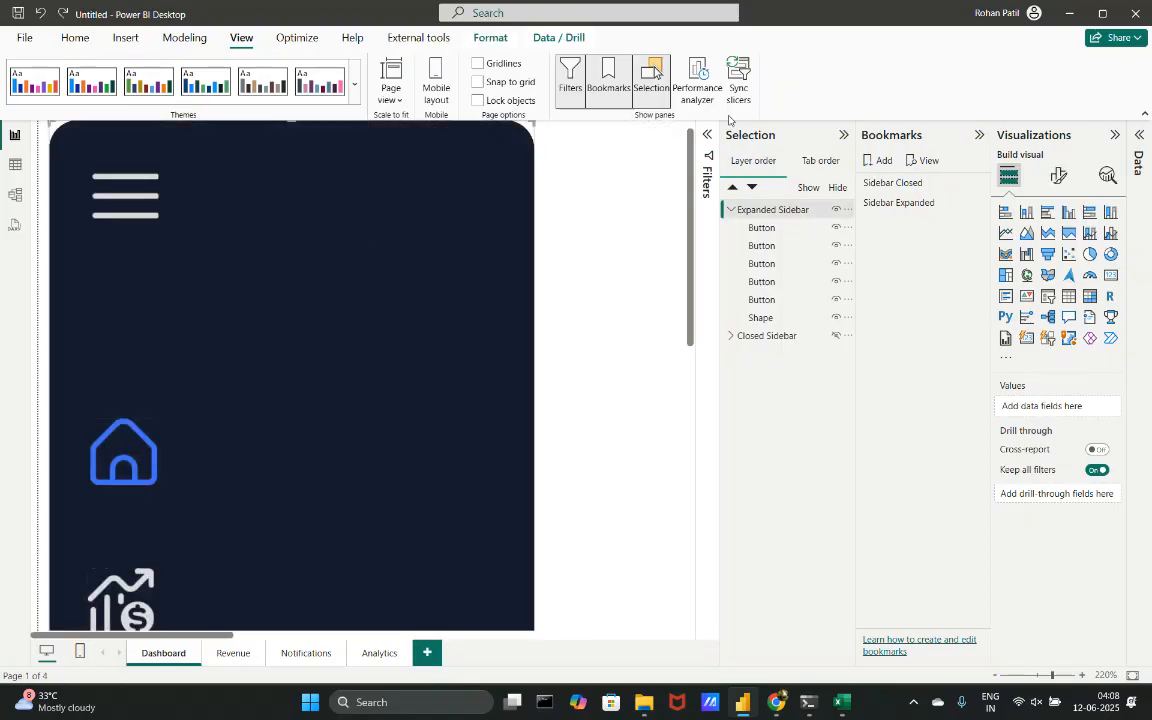
{"action": "right_click", "coordinate": [786, 213]}
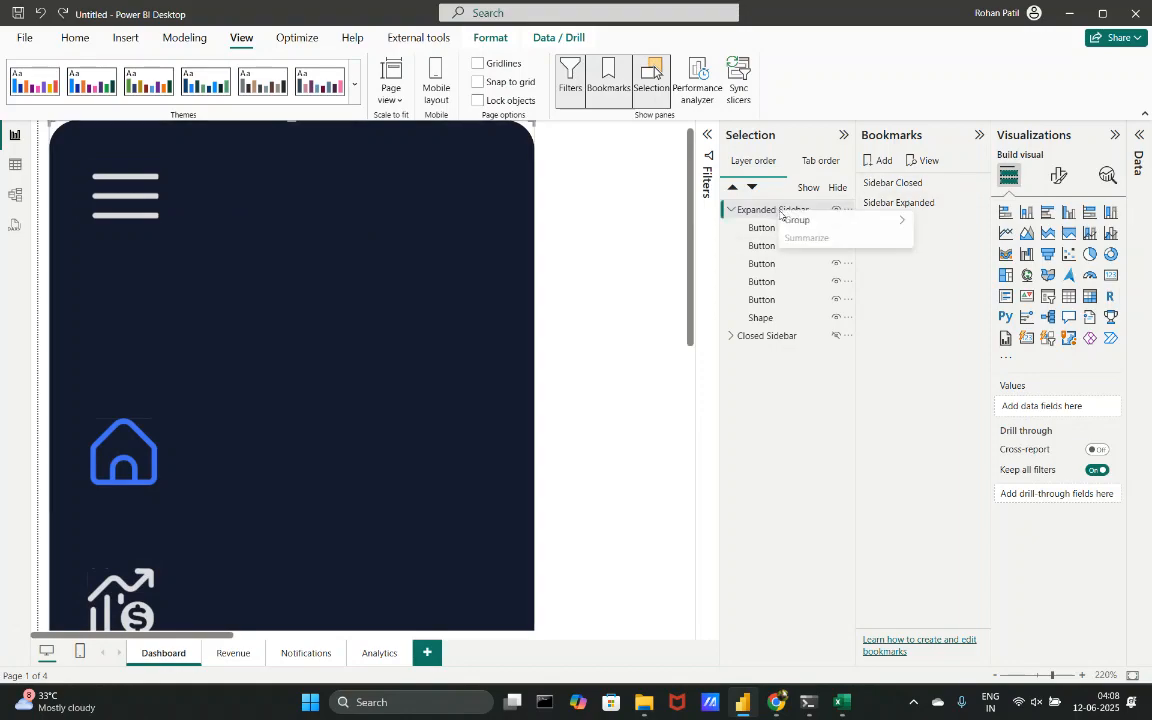
{"action": "mouse_move", "coordinate": [797, 220]}
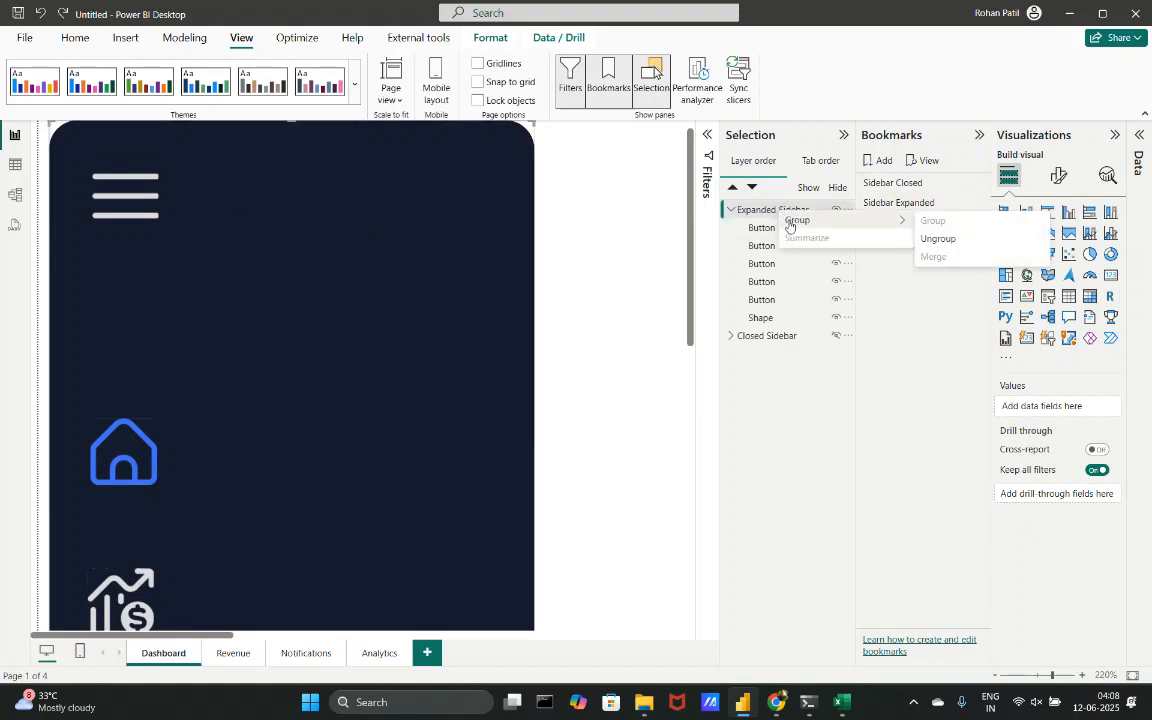
{"action": "left_click", "coordinate": [942, 239]}
- Duplicate the hamburger menu button and place the copy in the upper-right corner of the widened sidebar shape
{"action": "left_click", "coordinate": [154, 215]}
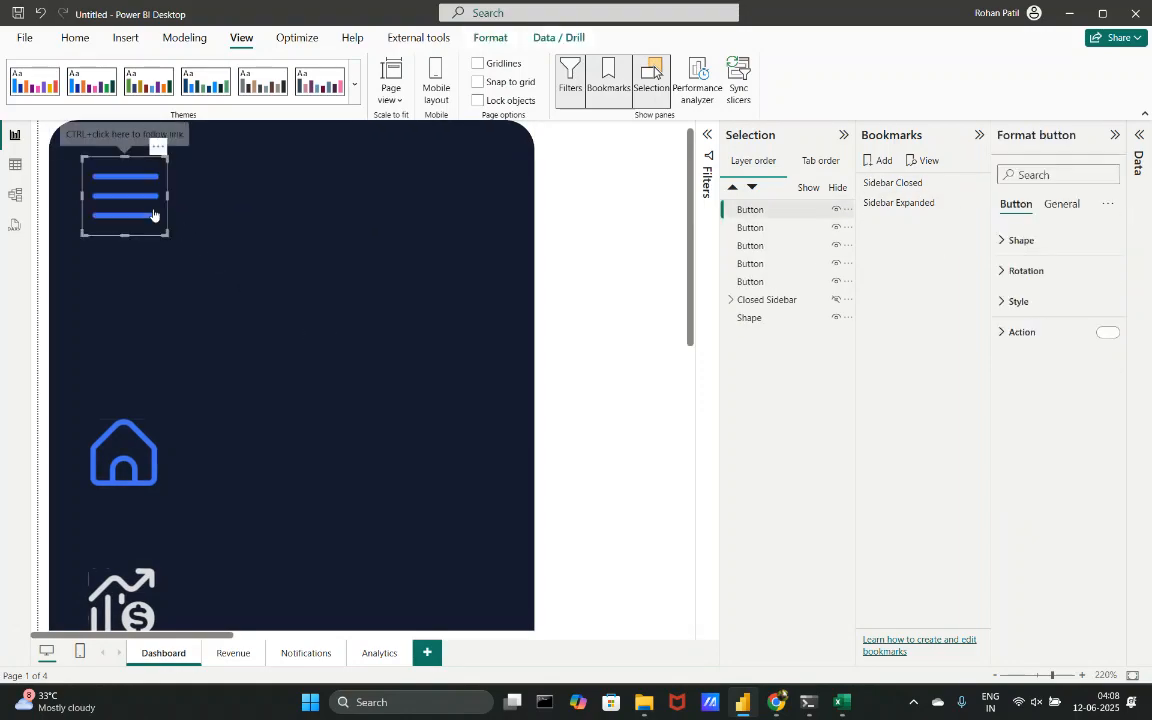
{"action": "left_click_drag", "start_coordinate": [156, 148], "coordinate": [530, 156]}
{"action": "key", "text": "ctrl+z"}
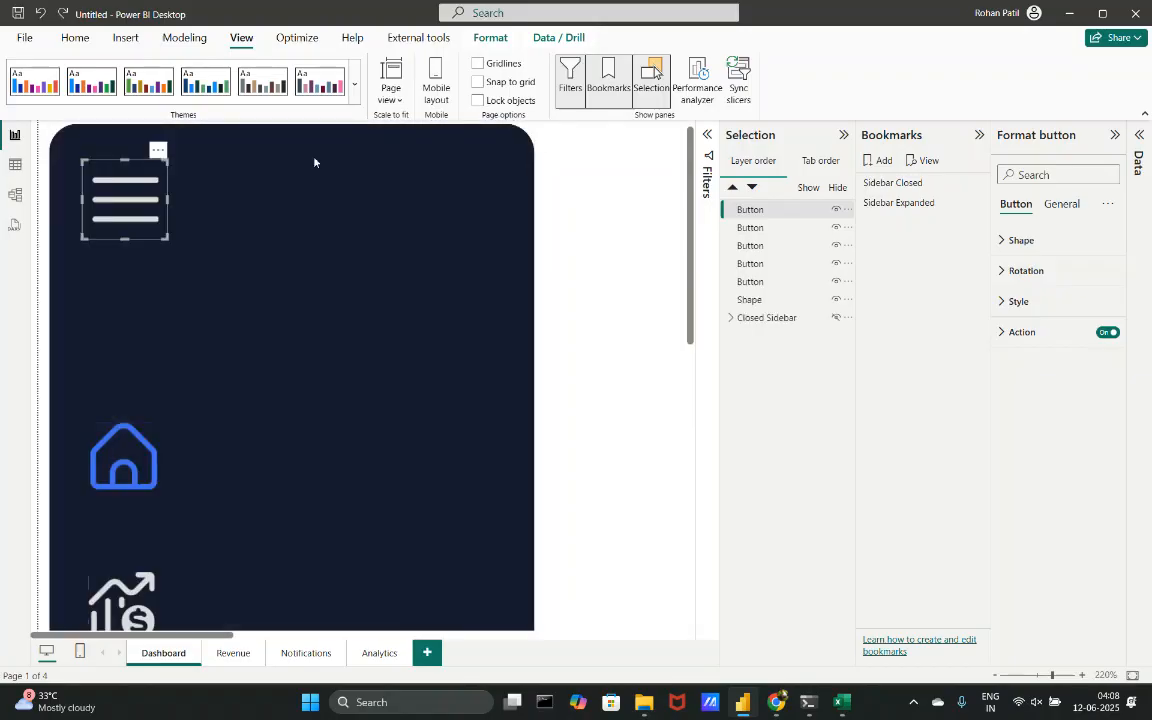
{"action": "key", "text": "ctrl+v"}
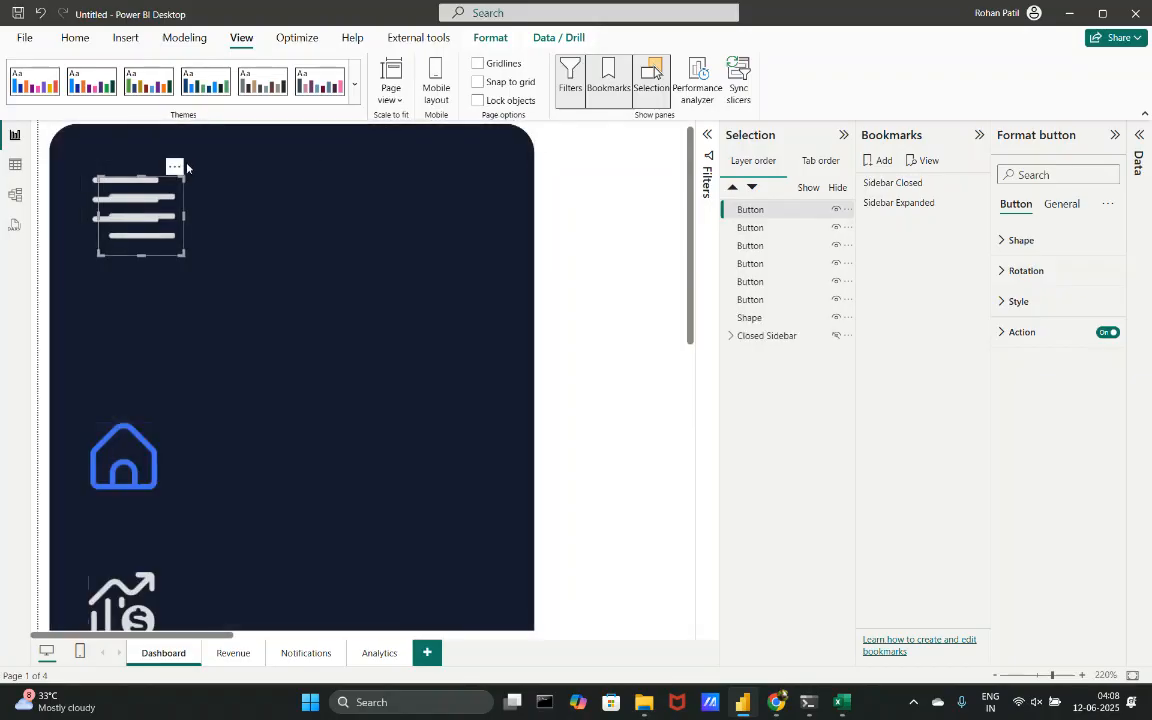
{"action": "left_click_drag", "start_coordinate": [176, 170], "coordinate": [530, 159]}
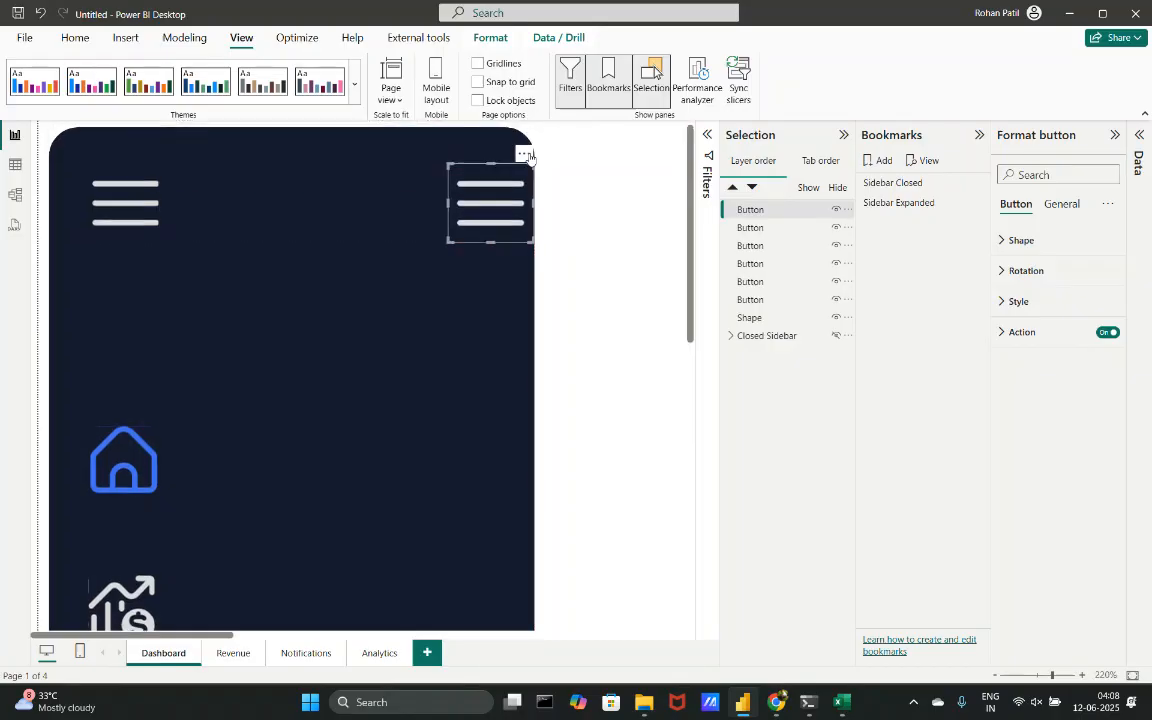
- Switch to Flaticon in Chrome, leave the menu-burger icon editor, and search the interface icons for arrow
{"action": "mouse_move", "coordinate": [776, 702]}
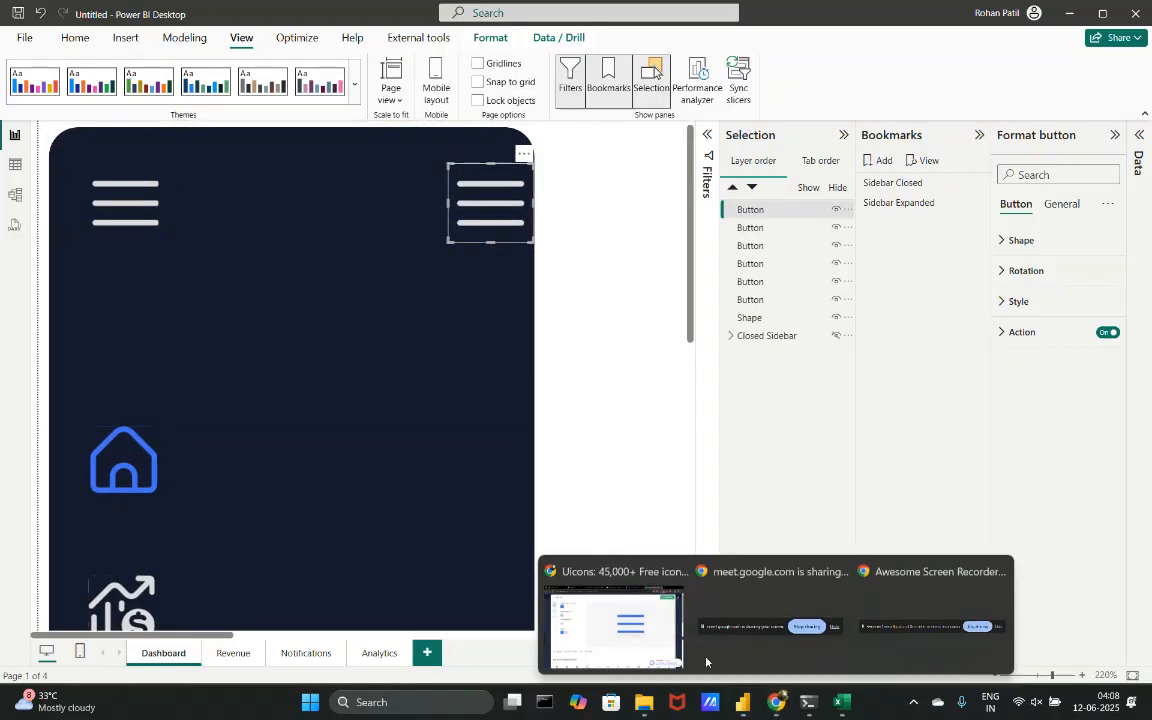
{"action": "left_click", "coordinate": [634, 600]}
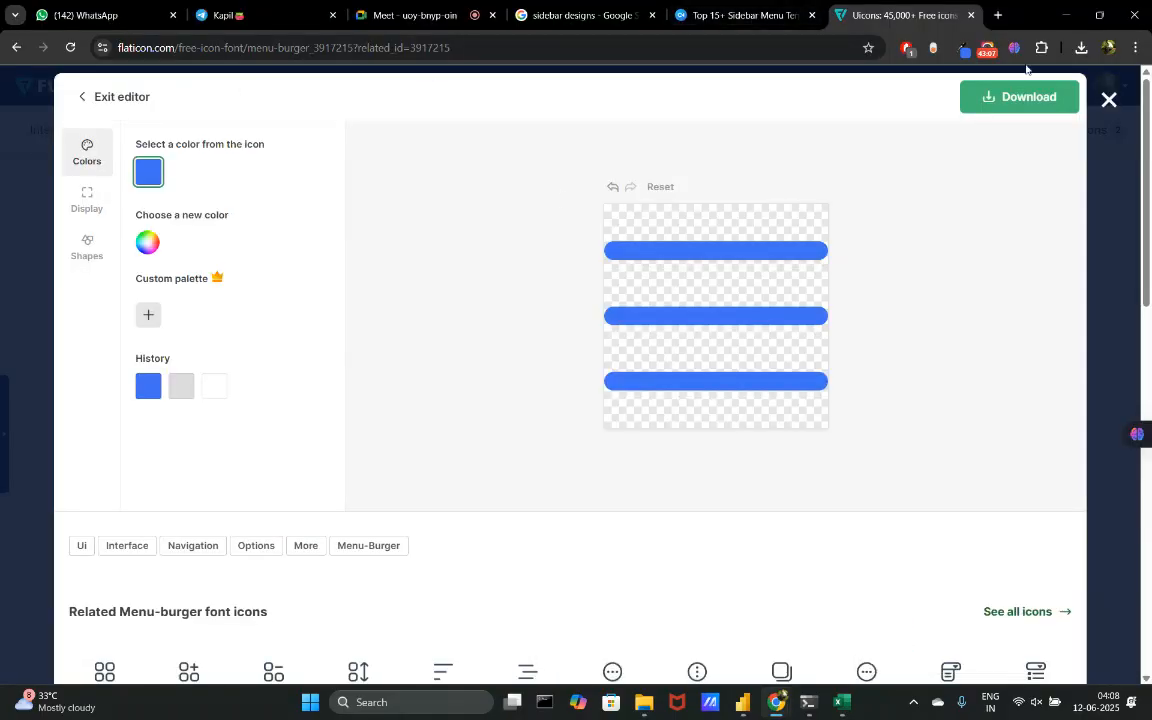
{"action": "left_click", "coordinate": [1110, 99]}
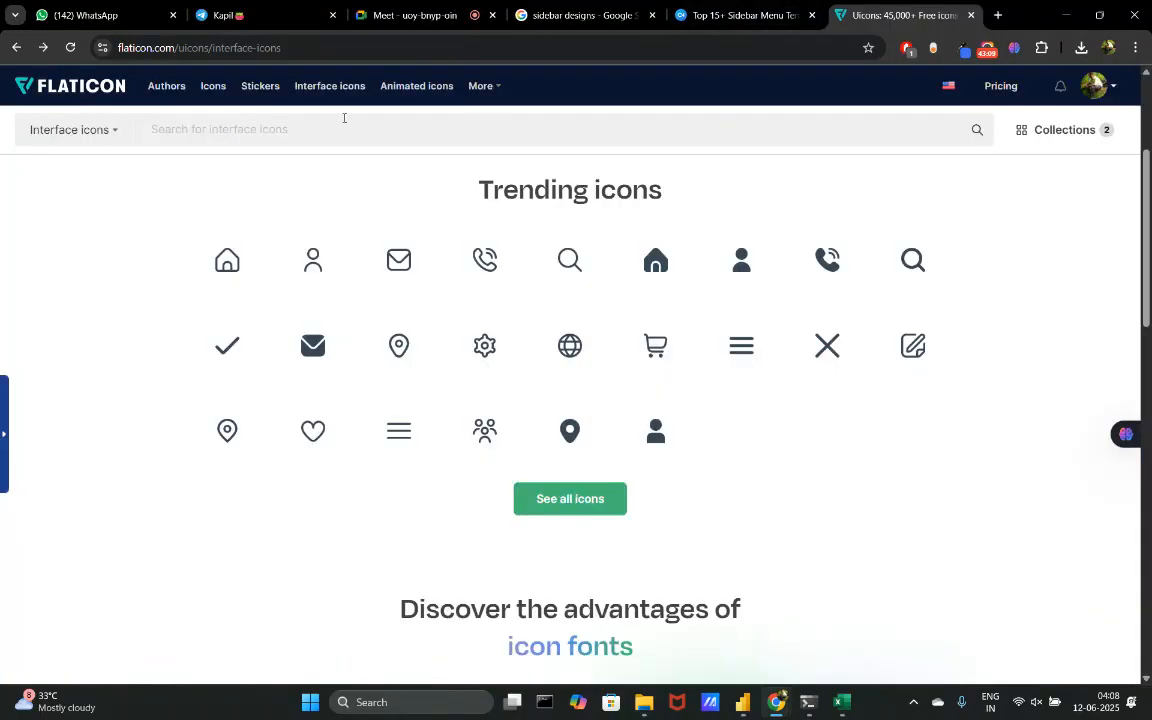
{"action": "type", "text": "a"}
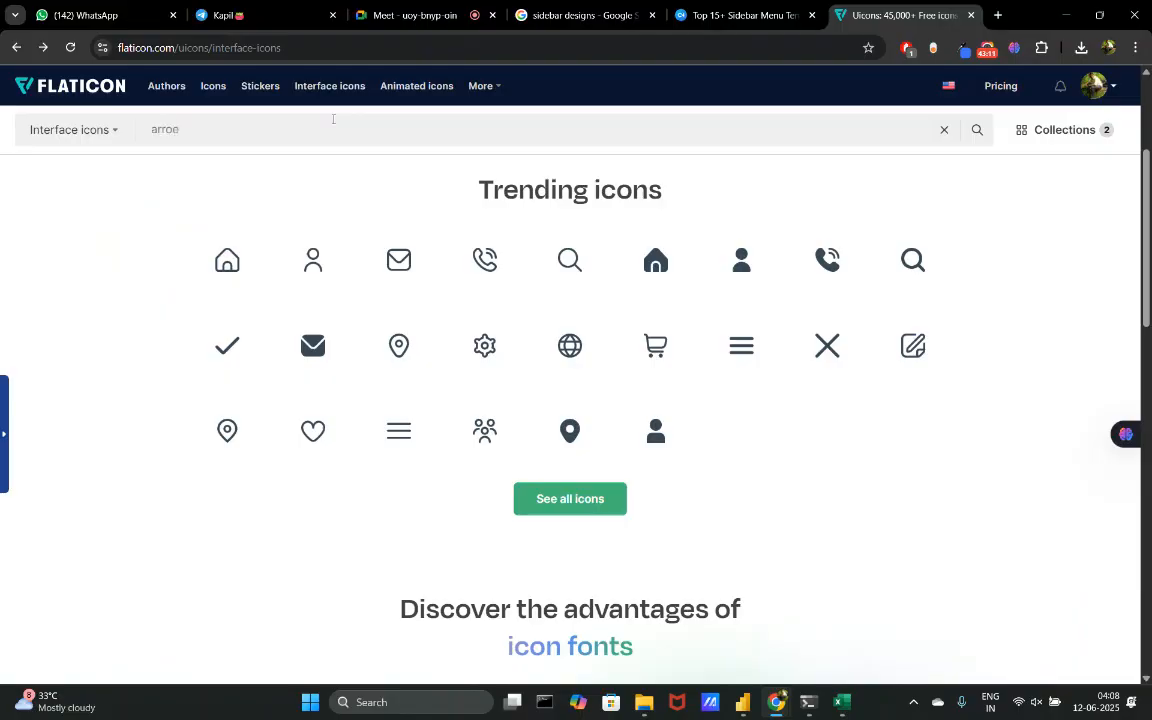
{"action": "type", "text": "rrow"}
{"action": "key", "text": "Return"}
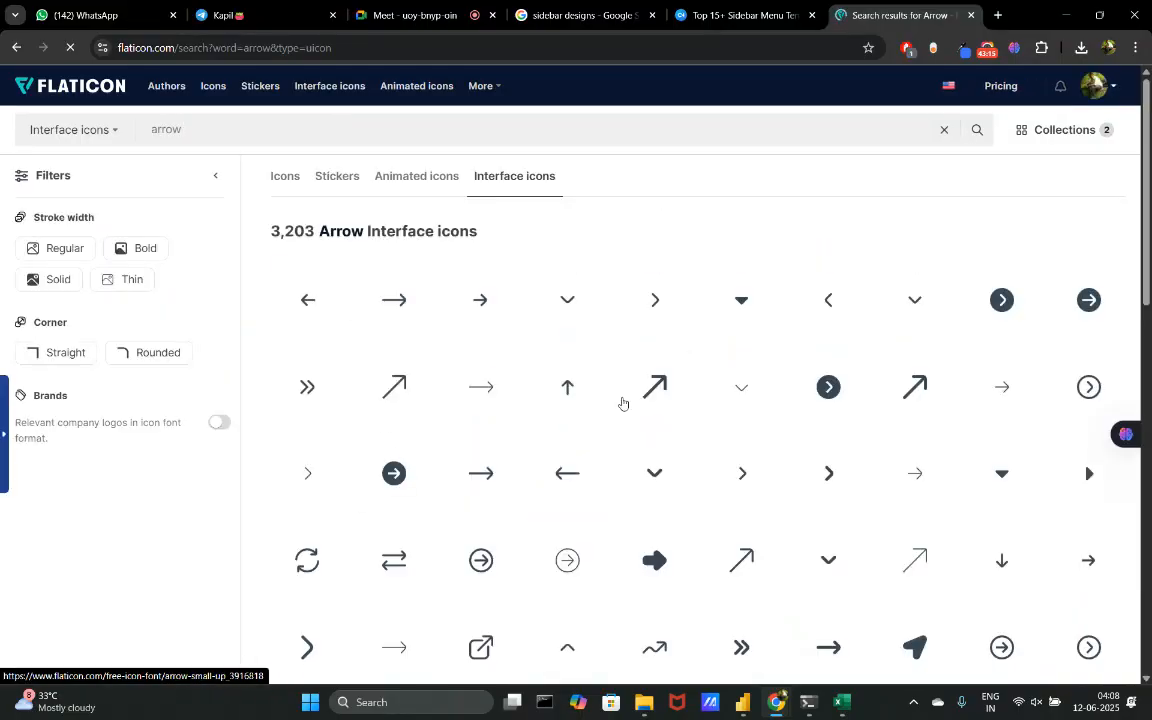
- Open the angle-double-small-right icon from the arrow results and go to its related angle-double-small-left icon
{"action": "scroll", "coordinate": [404, 508], "scroll_direction": "down", "scroll_amount": 1}
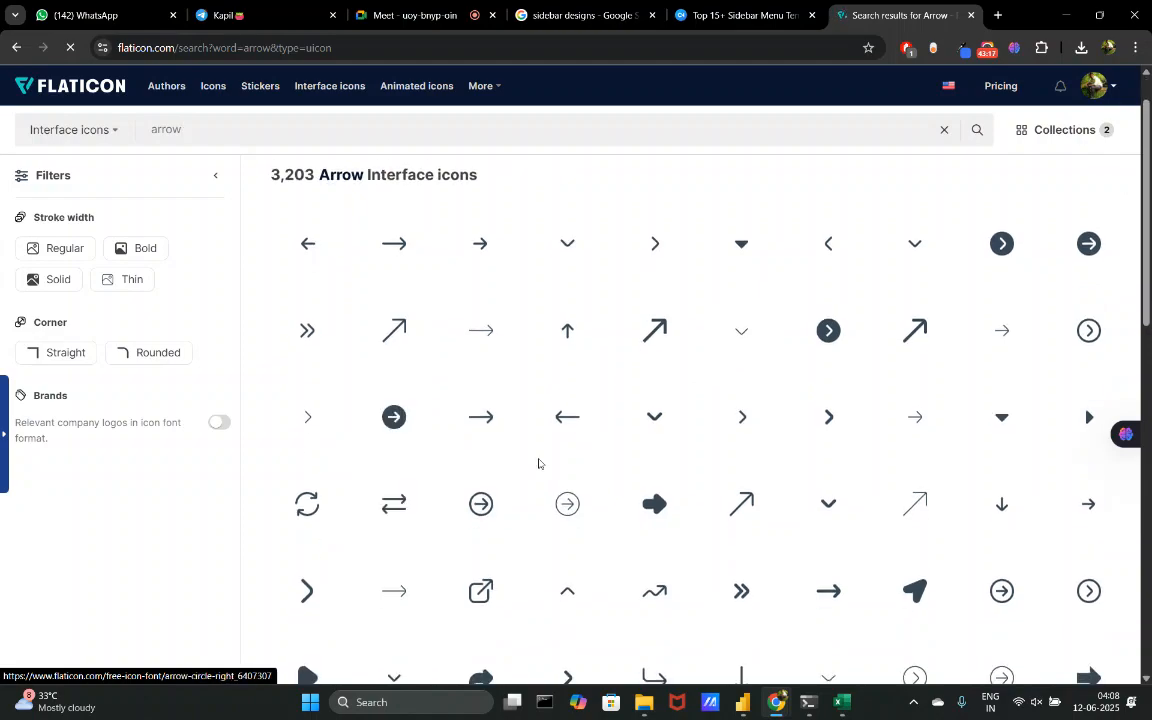
{"action": "scroll", "coordinate": [538, 463], "scroll_direction": "down", "scroll_amount": 2}
{"action": "scroll", "coordinate": [538, 463], "scroll_direction": "down", "scroll_amount": 1}
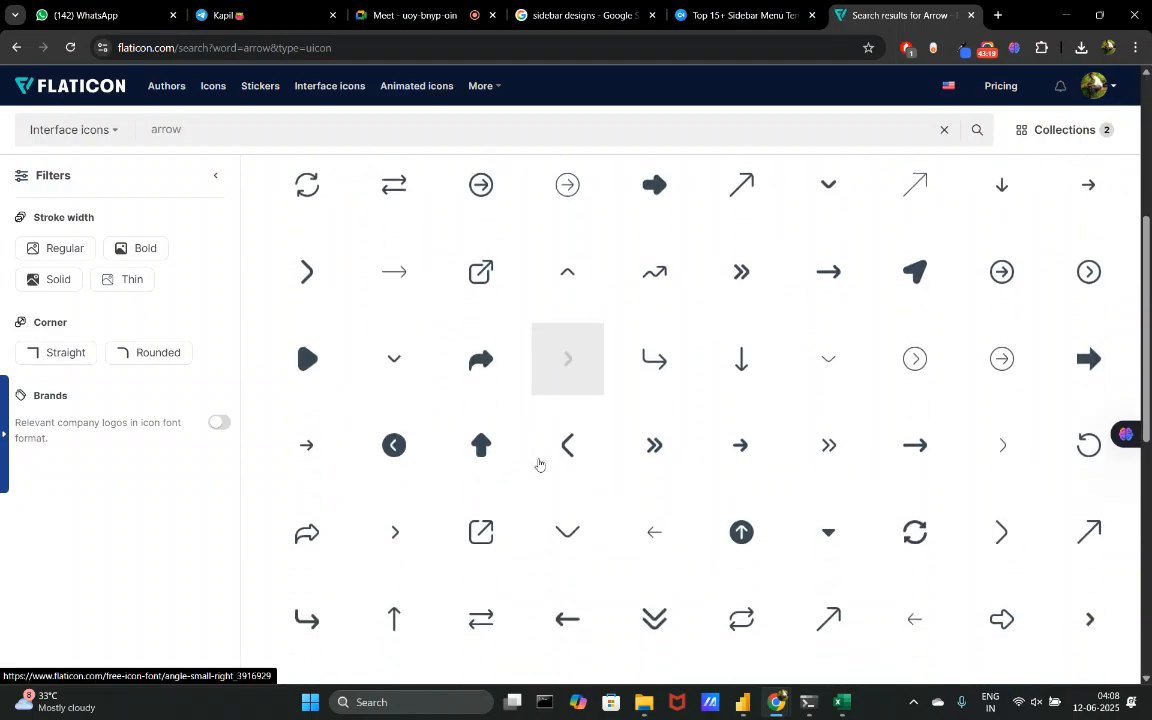
{"action": "scroll", "coordinate": [532, 405], "scroll_direction": "up", "scroll_amount": 4}
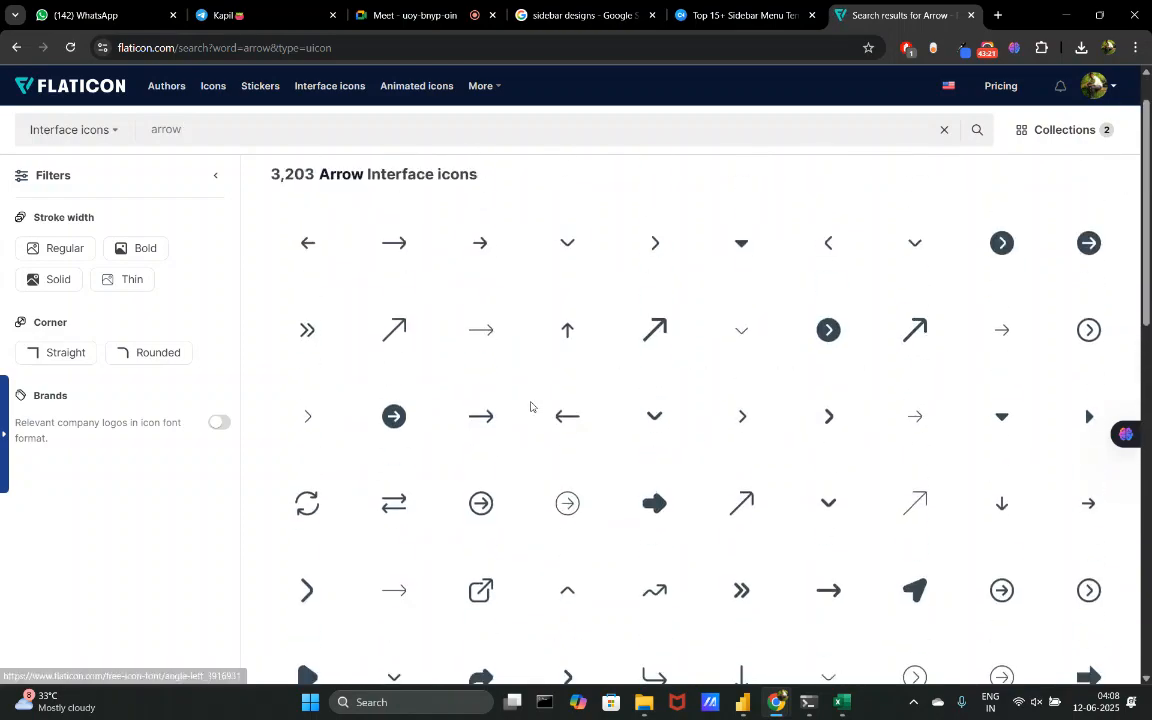
{"action": "left_click", "coordinate": [330, 389]}
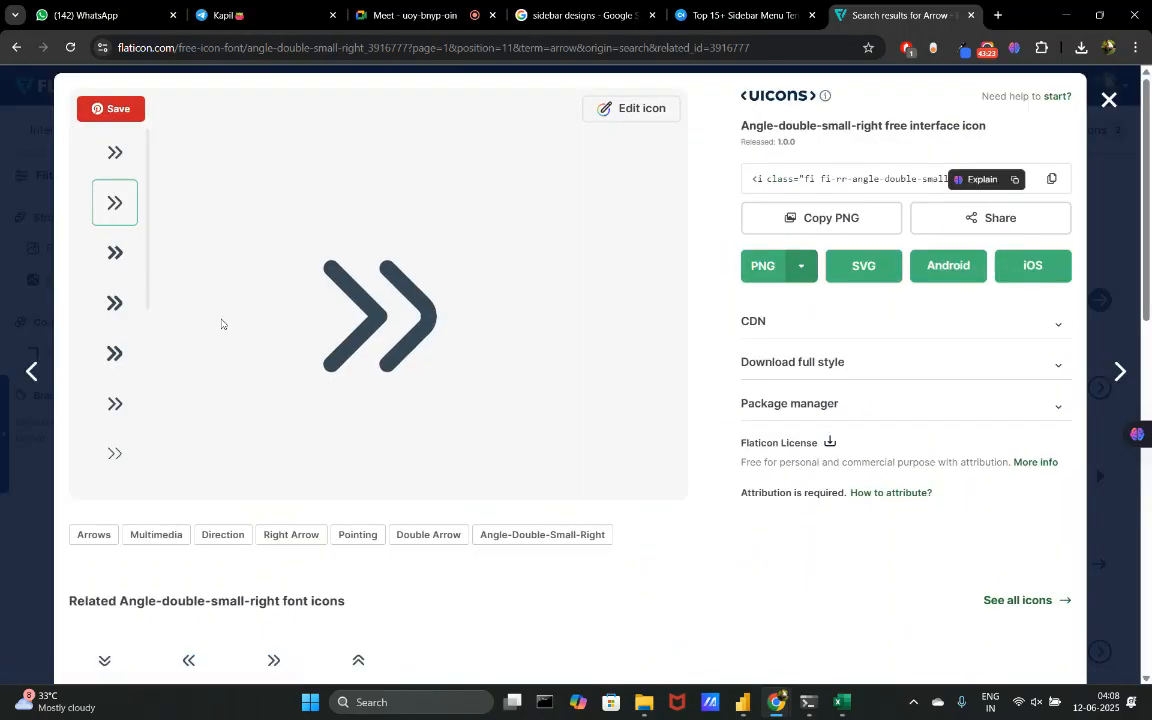
{"action": "scroll", "coordinate": [107, 337], "scroll_direction": "down", "scroll_amount": 3}
{"action": "scroll", "coordinate": [107, 337], "scroll_direction": "up", "scroll_amount": 3}
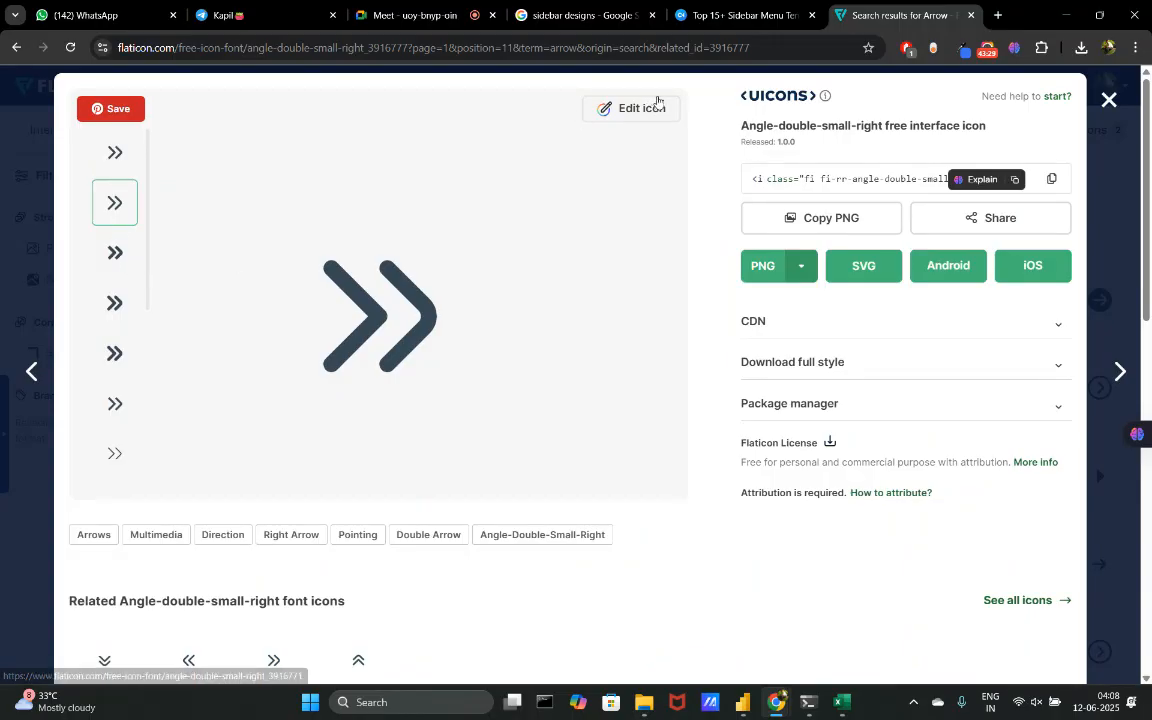
{"action": "left_click", "coordinate": [205, 662]}
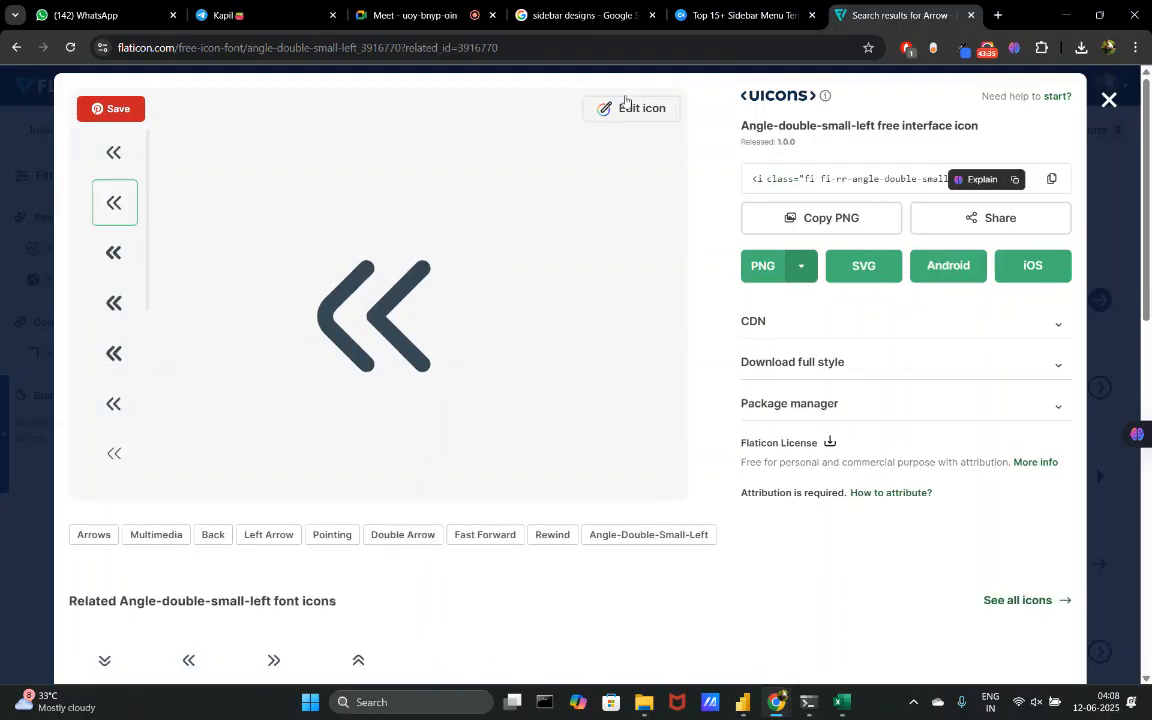
- Recolor the angle-double-small-left icon to white #FFFFFF in the icon editor and download it as a 512px PNG
{"action": "left_click", "coordinate": [626, 104]}
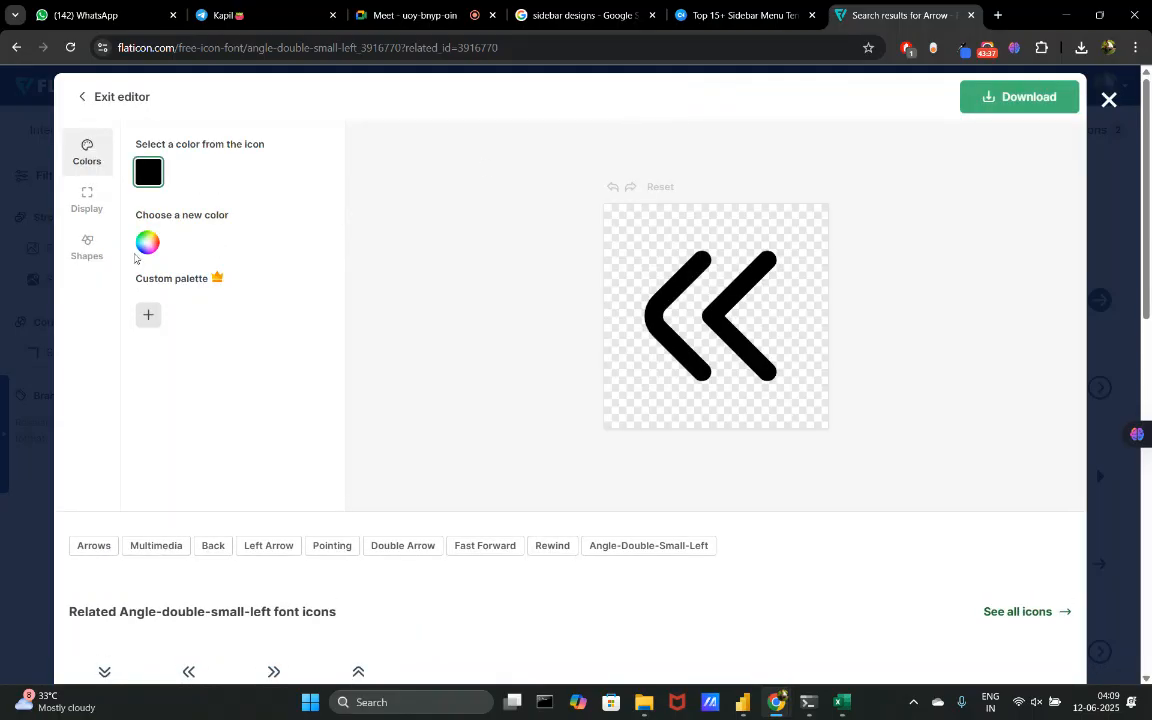
{"action": "left_click", "coordinate": [141, 247]}
{"action": "left_click_drag", "start_coordinate": [171, 325], "coordinate": [134, 242]}
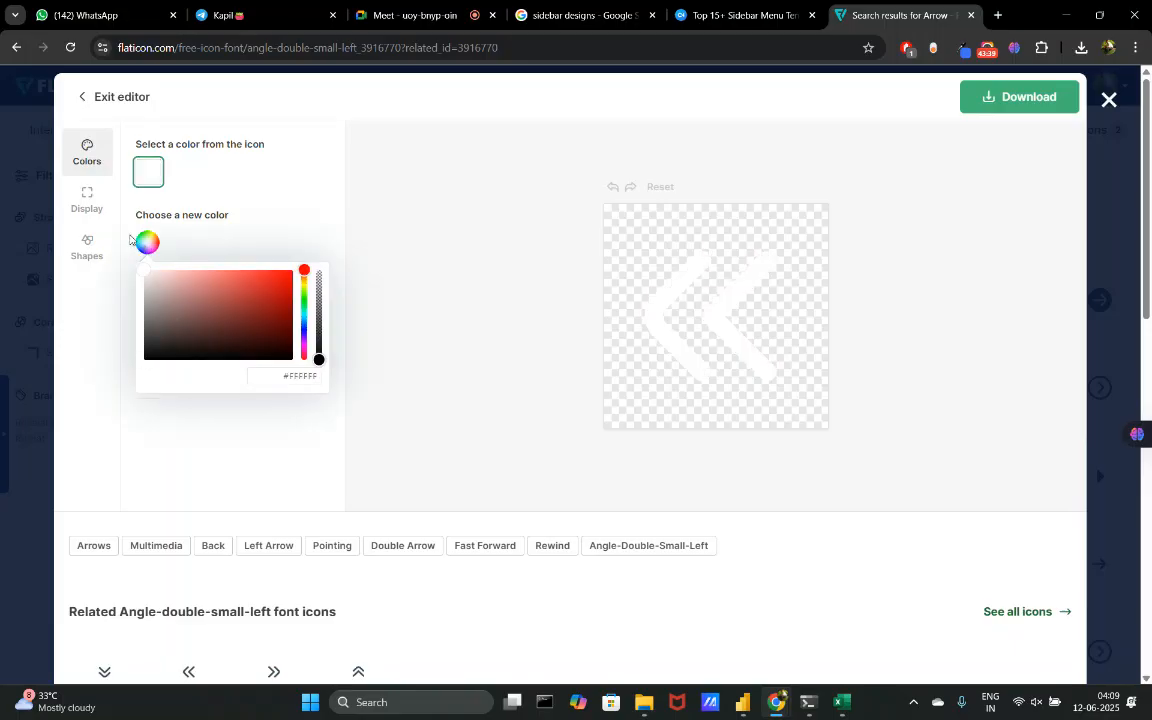
{"action": "left_click", "coordinate": [1003, 99]}
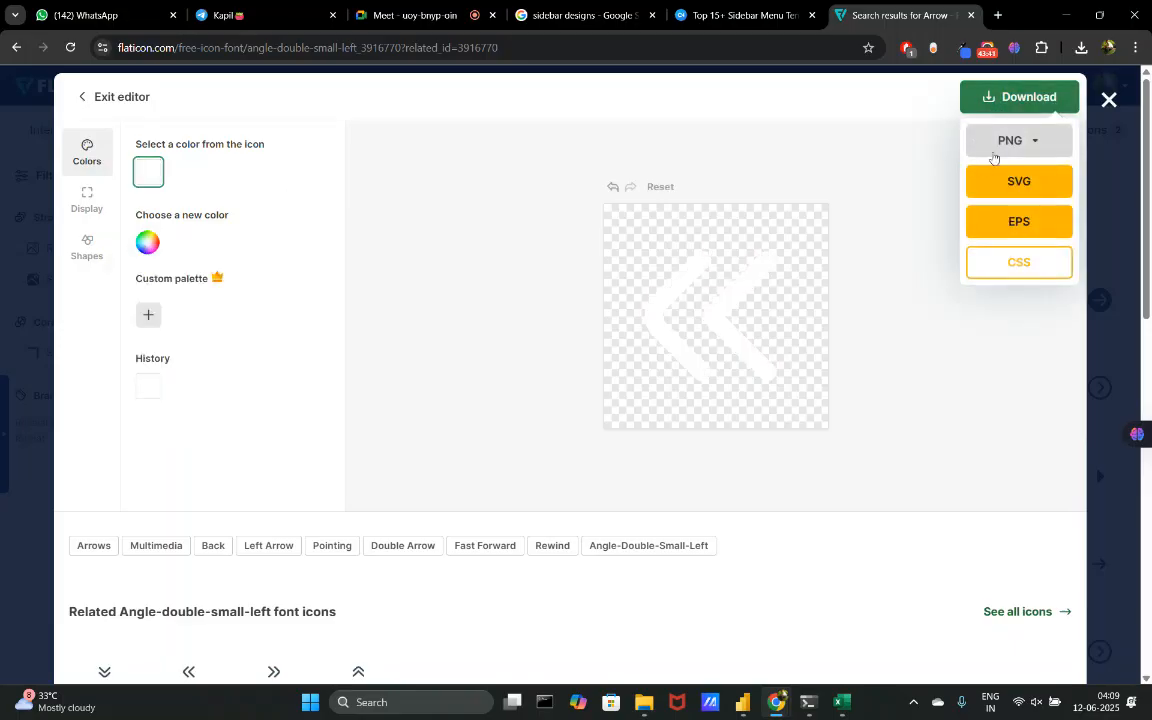
{"action": "left_click", "coordinate": [1003, 141]}
{"action": "left_click", "coordinate": [992, 303]}
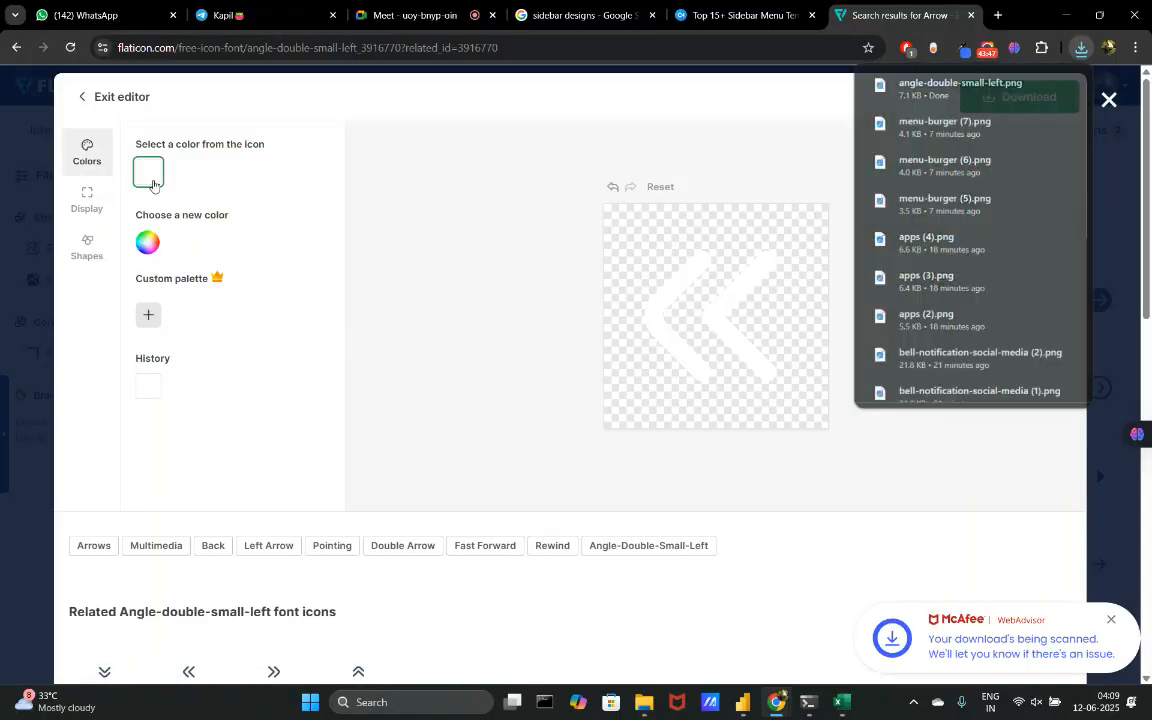
- Recolor the angle-double-small-left icon to light gray #DCDCDC and download it as a 512px PNG
{"action": "left_click", "coordinate": [147, 242]}
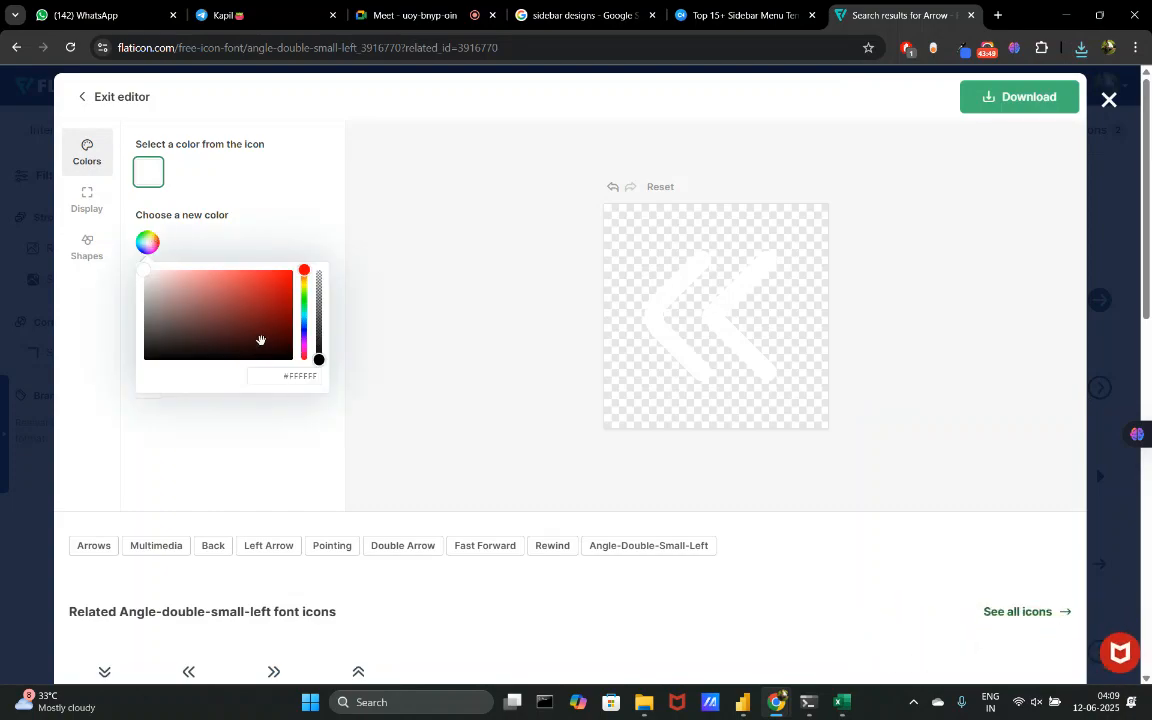
{"action": "left_click", "coordinate": [292, 375]}
{"action": "double_click", "coordinate": [292, 375]}
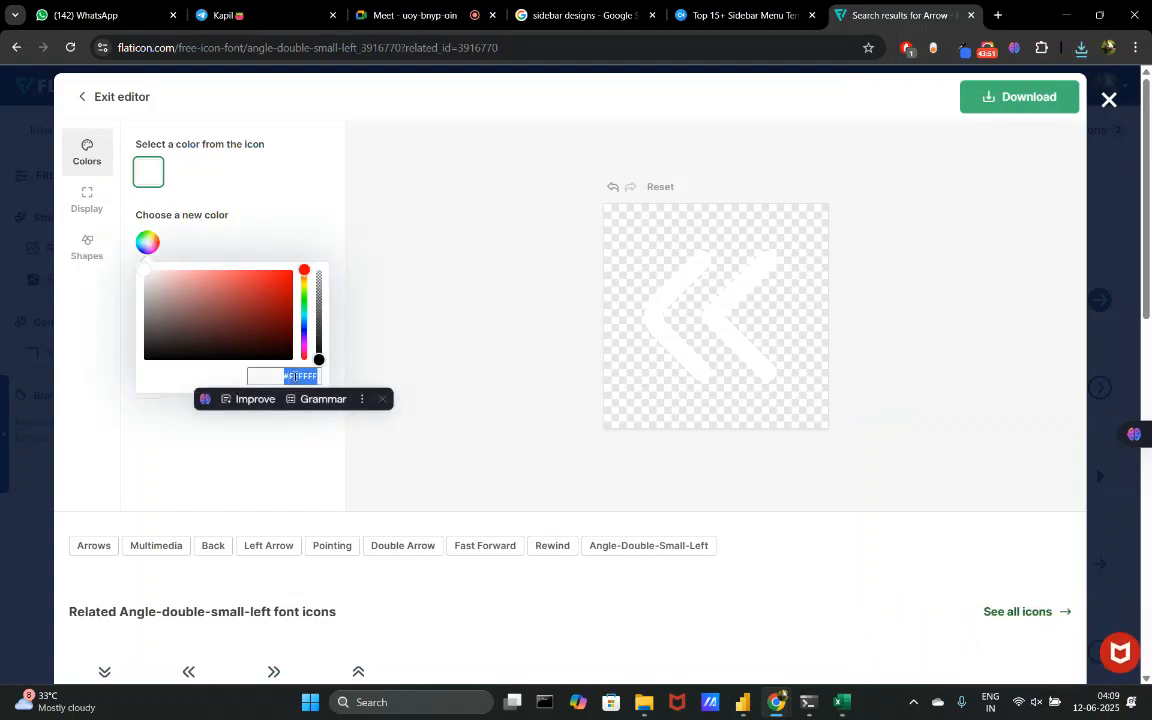
{"action": "type", "text": "DCDCDC"}
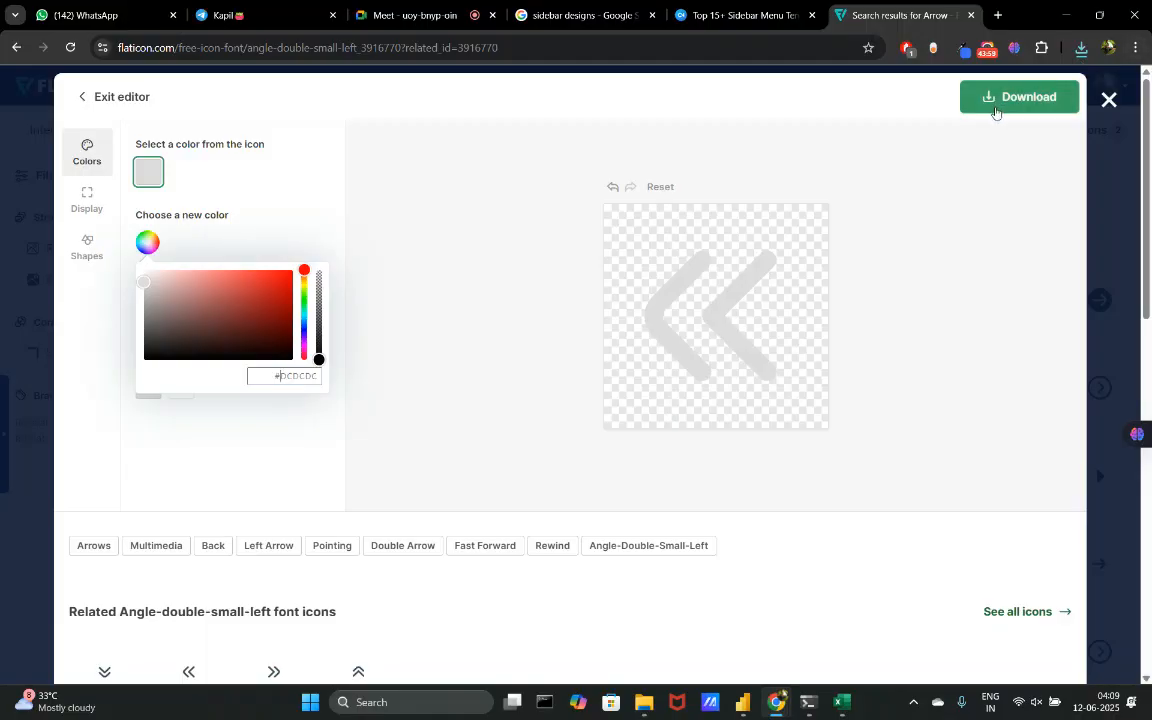
{"action": "left_click", "coordinate": [995, 106]}
{"action": "left_click", "coordinate": [991, 139]}
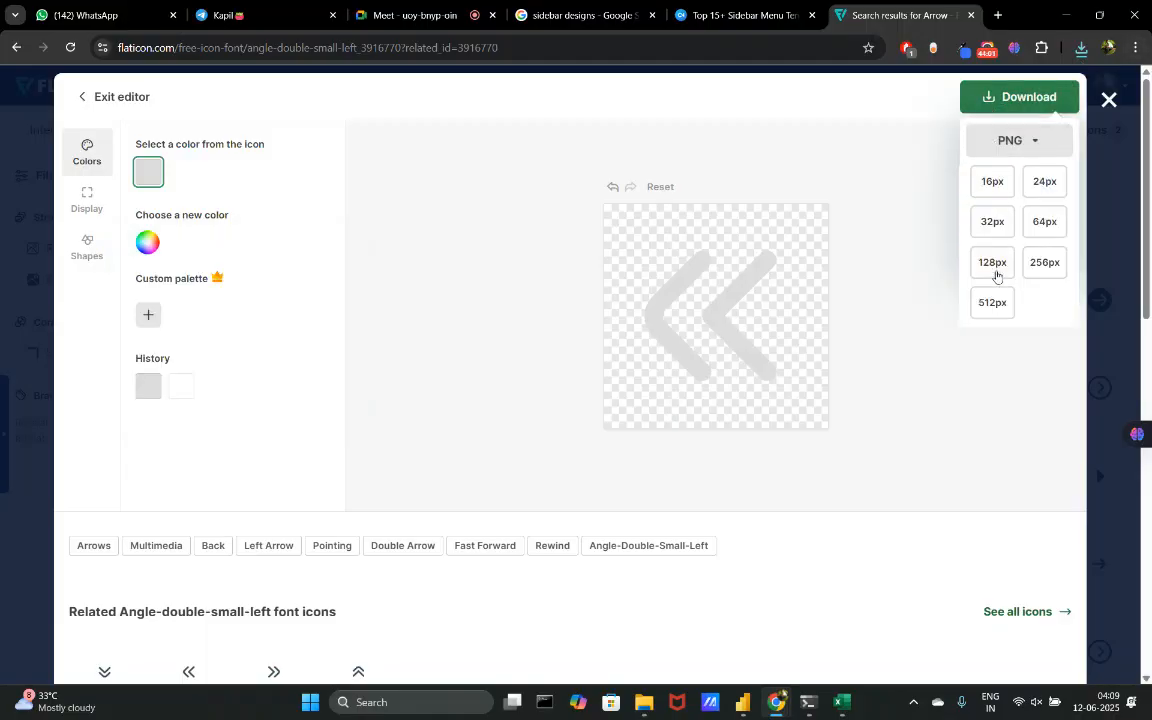
{"action": "left_click", "coordinate": [992, 300]}
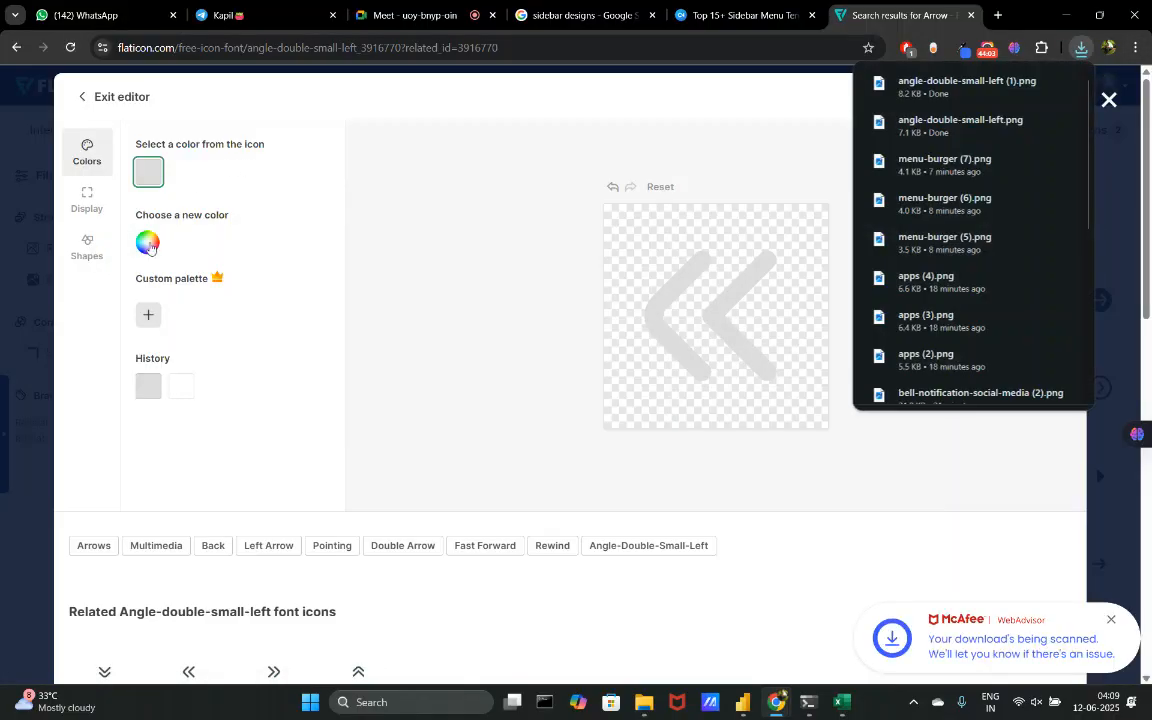
- Recolor the angle-double-small-left icon to blue #4070f4 and download it as a 512px PNG
{"action": "left_click", "coordinate": [147, 244]}
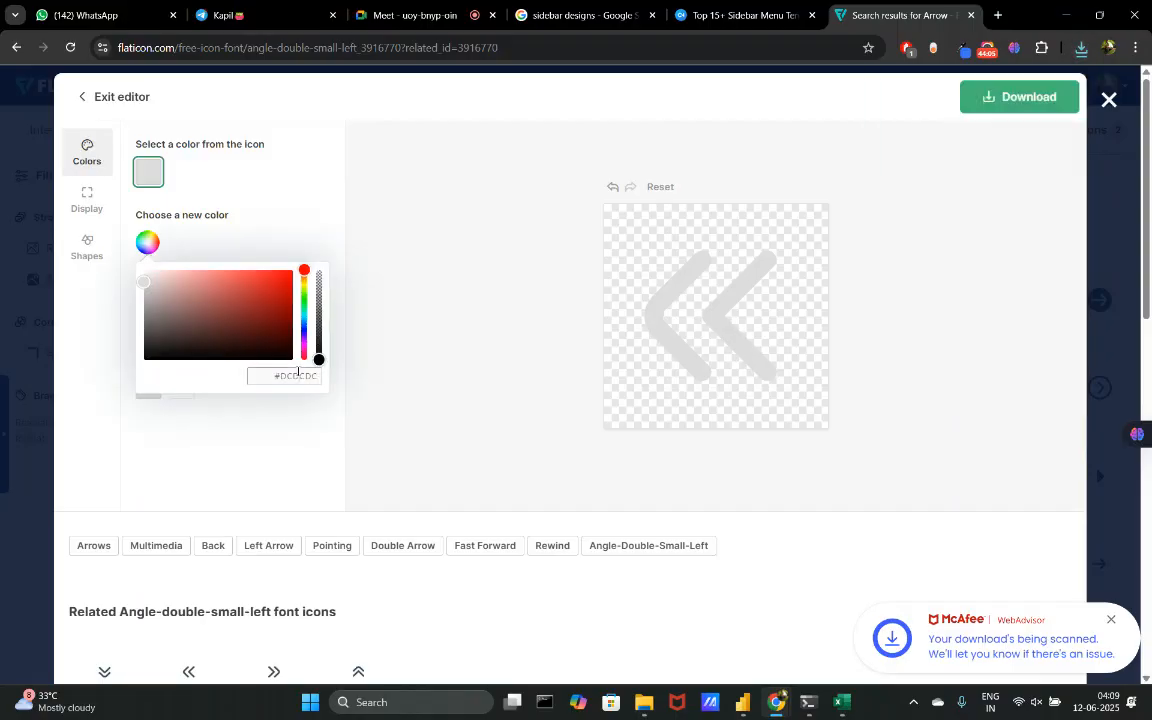
{"action": "left_click", "coordinate": [297, 375]}
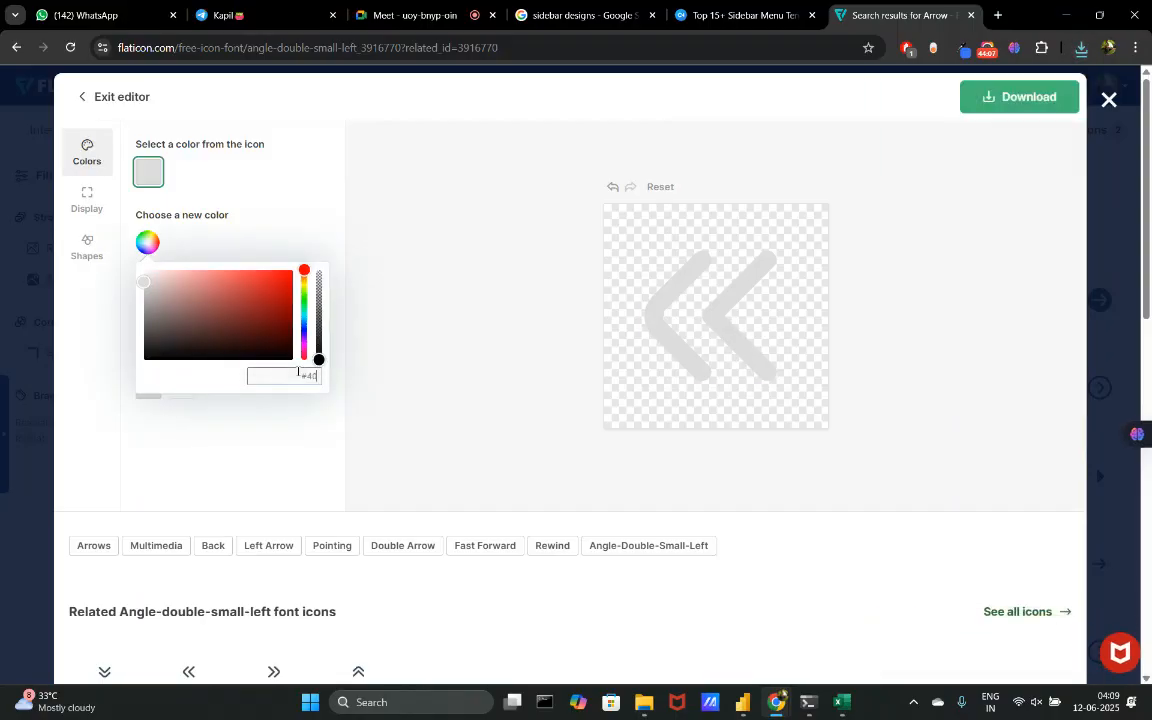
{"action": "type", "text": "#8071"}
{"action": "key", "text": "BackSpace"}
{"action": "type", "text": "0"}
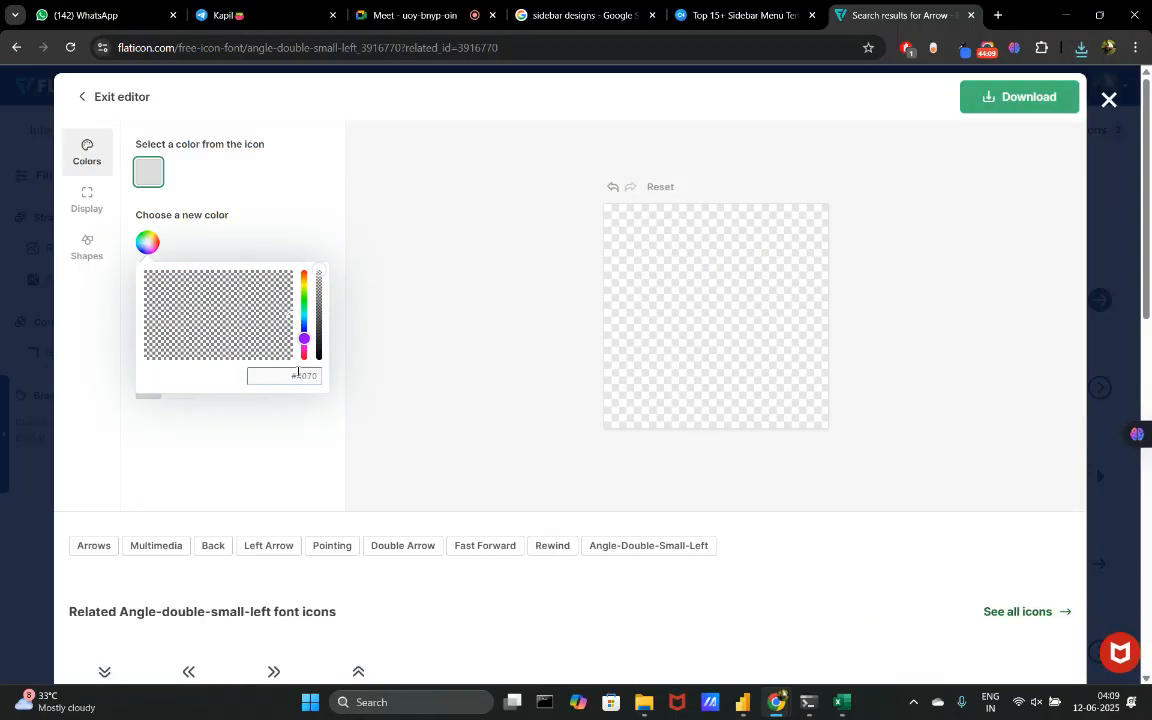
{"action": "type", "text": "f4"}
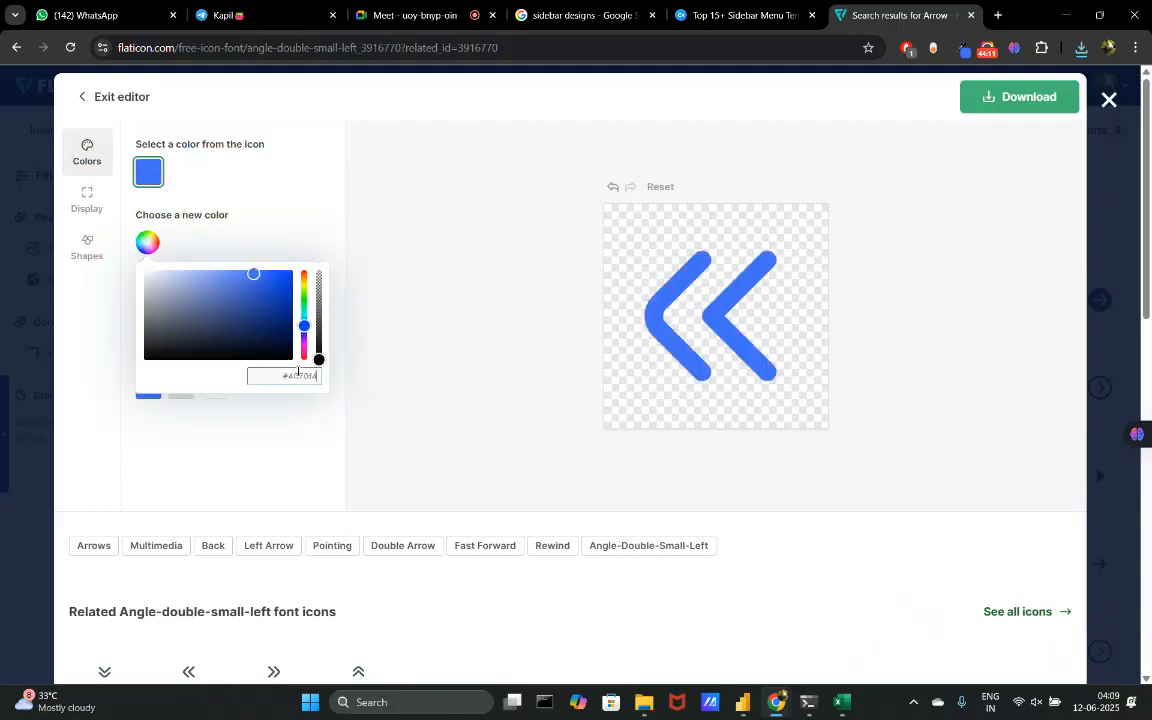
{"action": "left_click", "coordinate": [970, 96]}
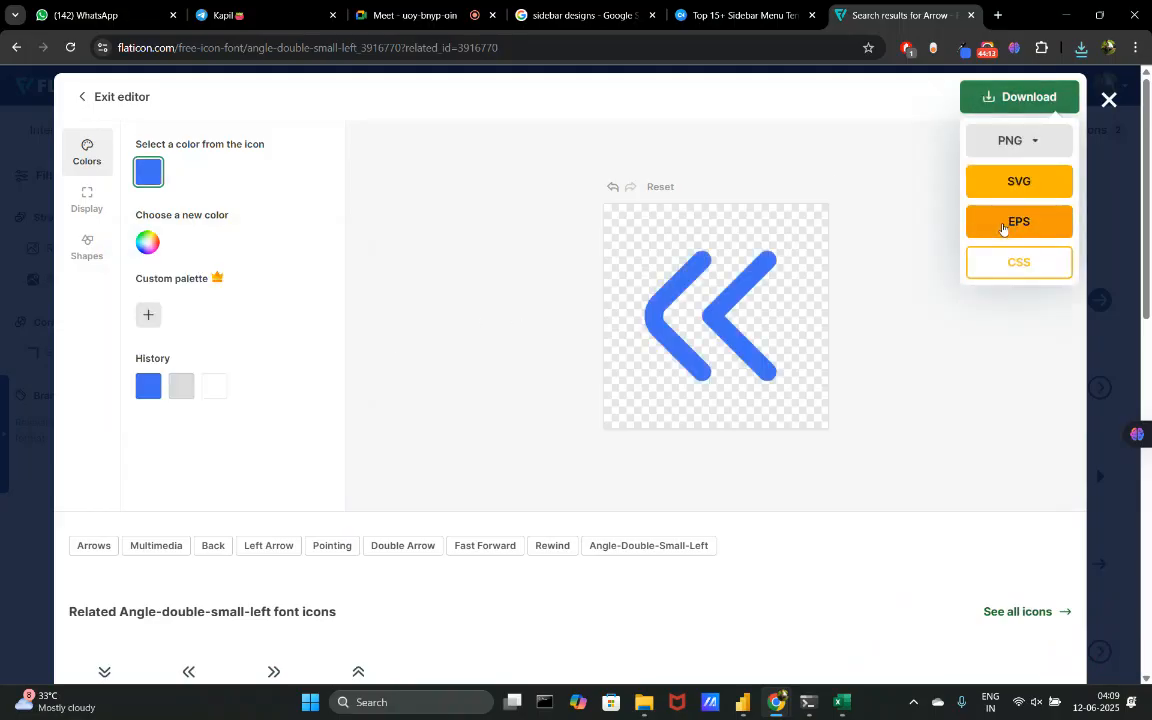
{"action": "left_click", "coordinate": [1030, 162]}
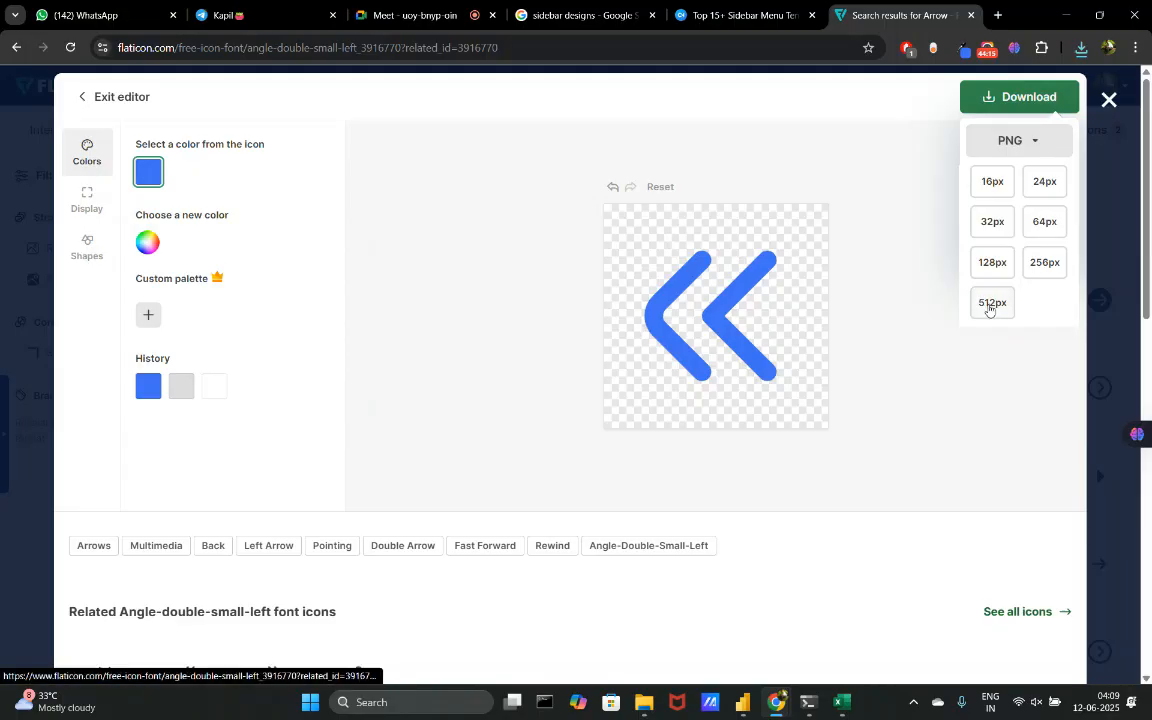
{"action": "left_click", "coordinate": [992, 301]}
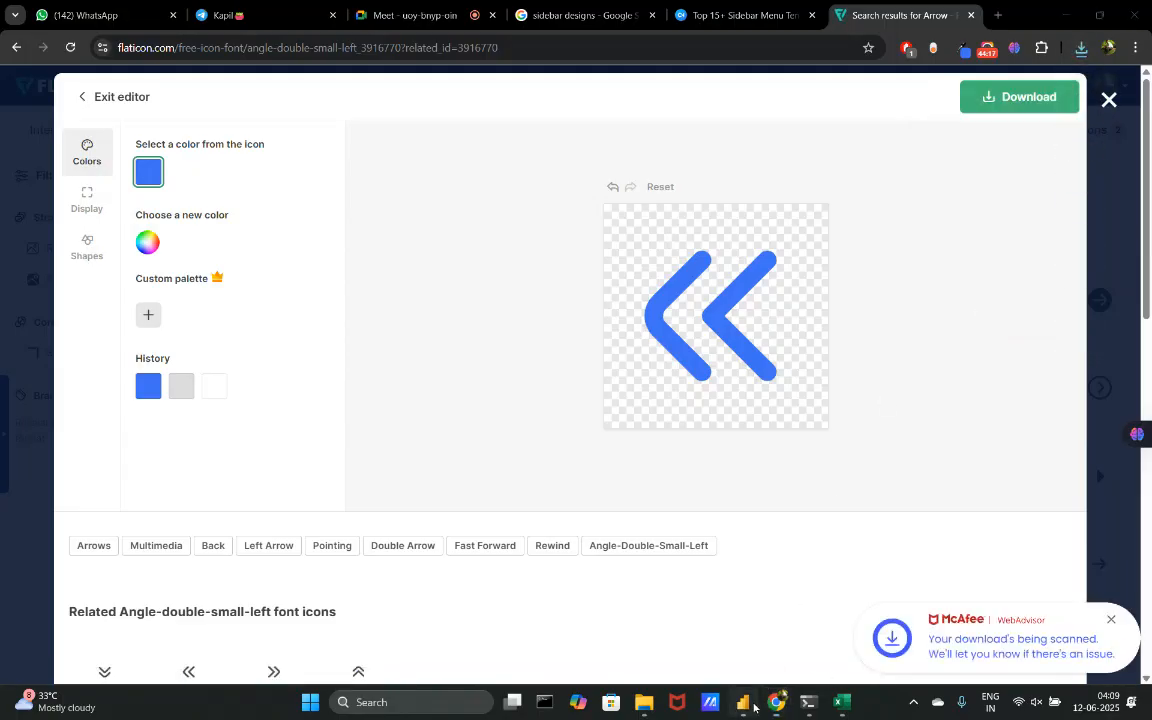
- Switch to Power BI Desktop and set the duplicated menu button's On press icon to the white angle-double-small-left image from Downloads
{"action": "left_click", "coordinate": [742, 702]}
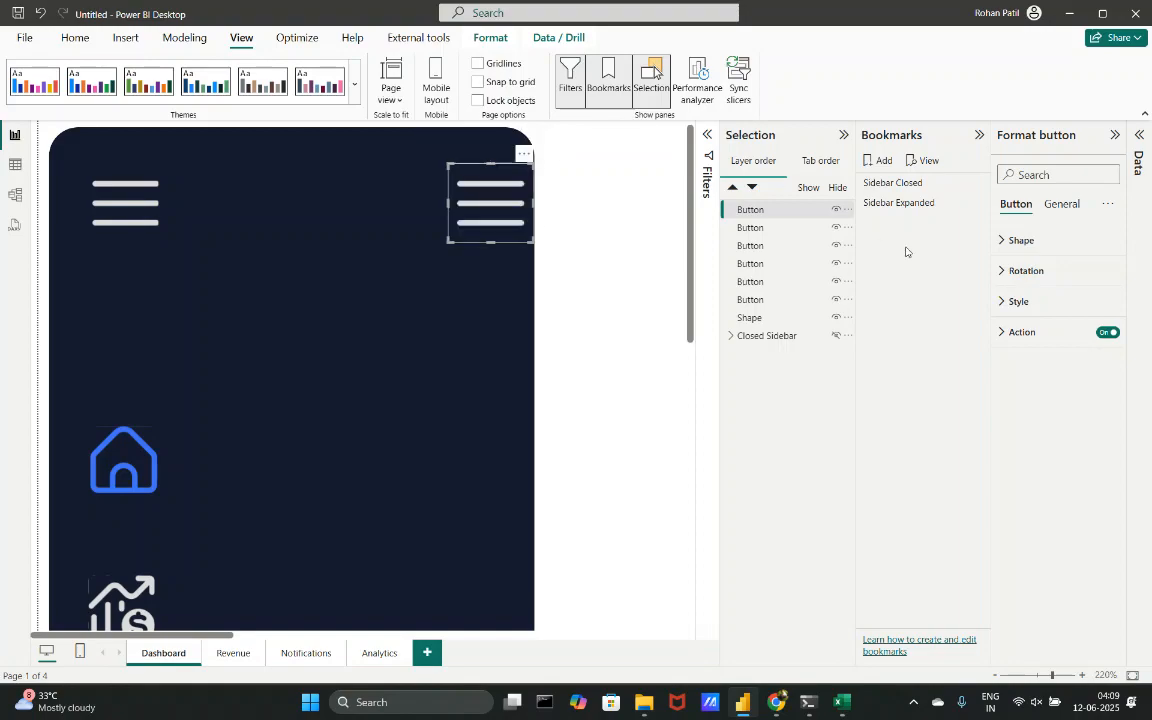
{"action": "left_click", "coordinate": [1017, 302]}
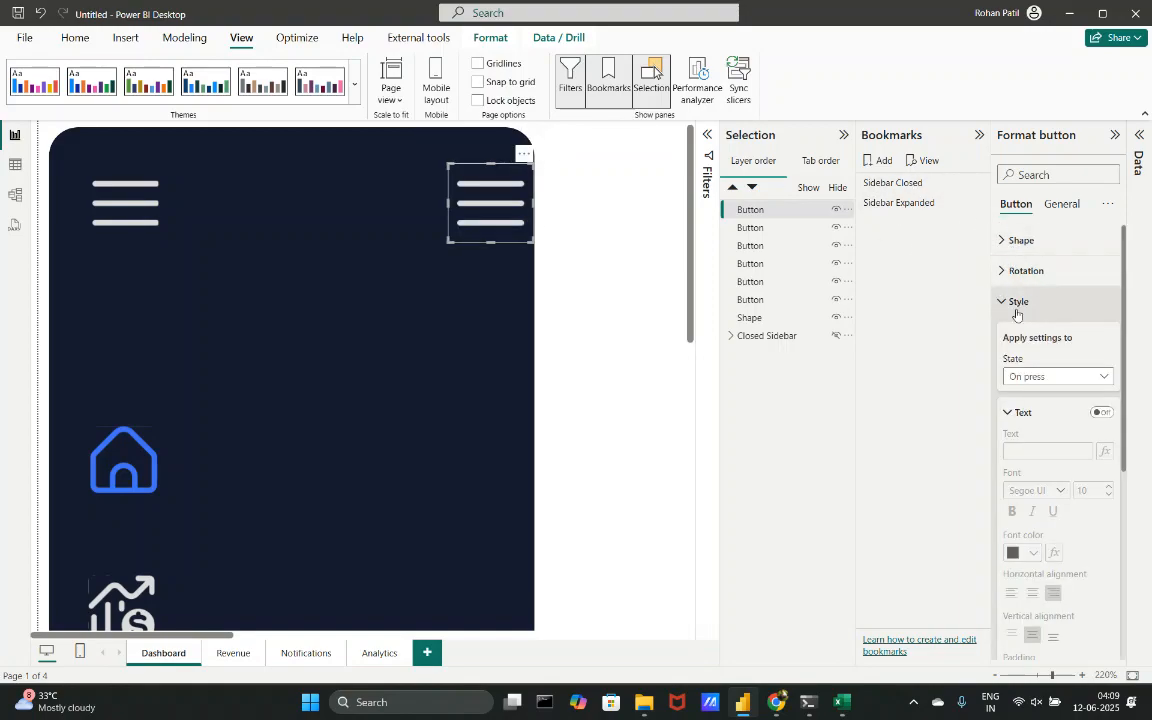
{"action": "left_click", "coordinate": [1045, 412]}
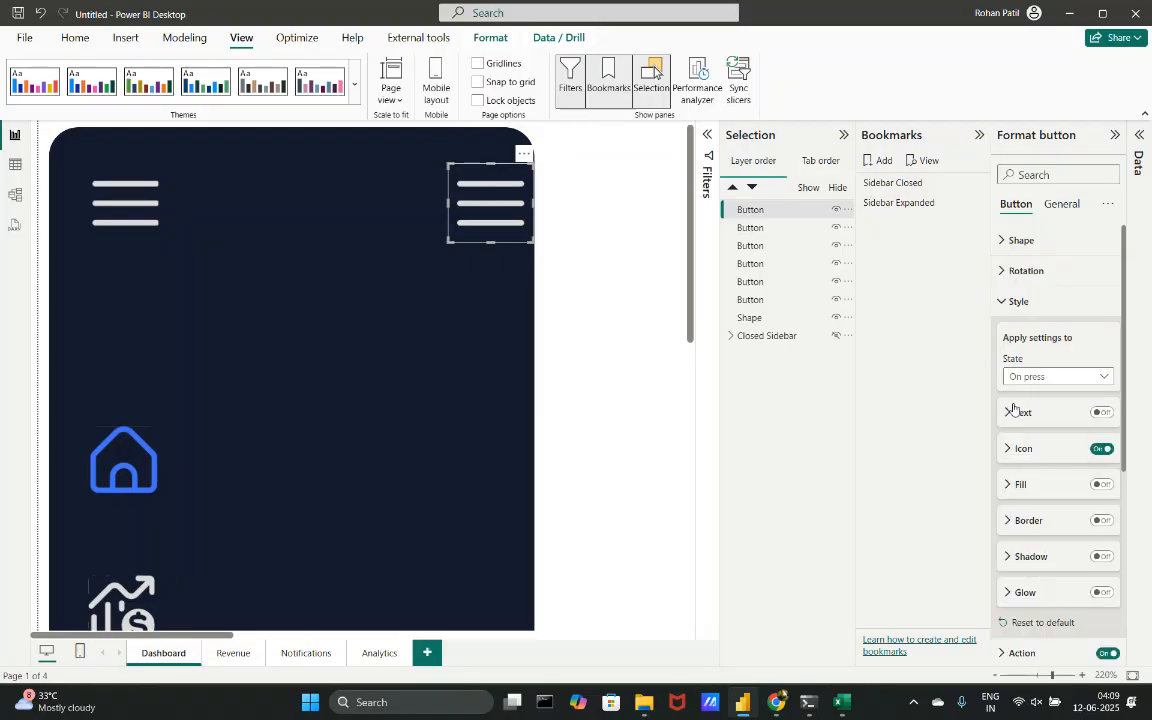
{"action": "left_click", "coordinate": [1034, 455]}
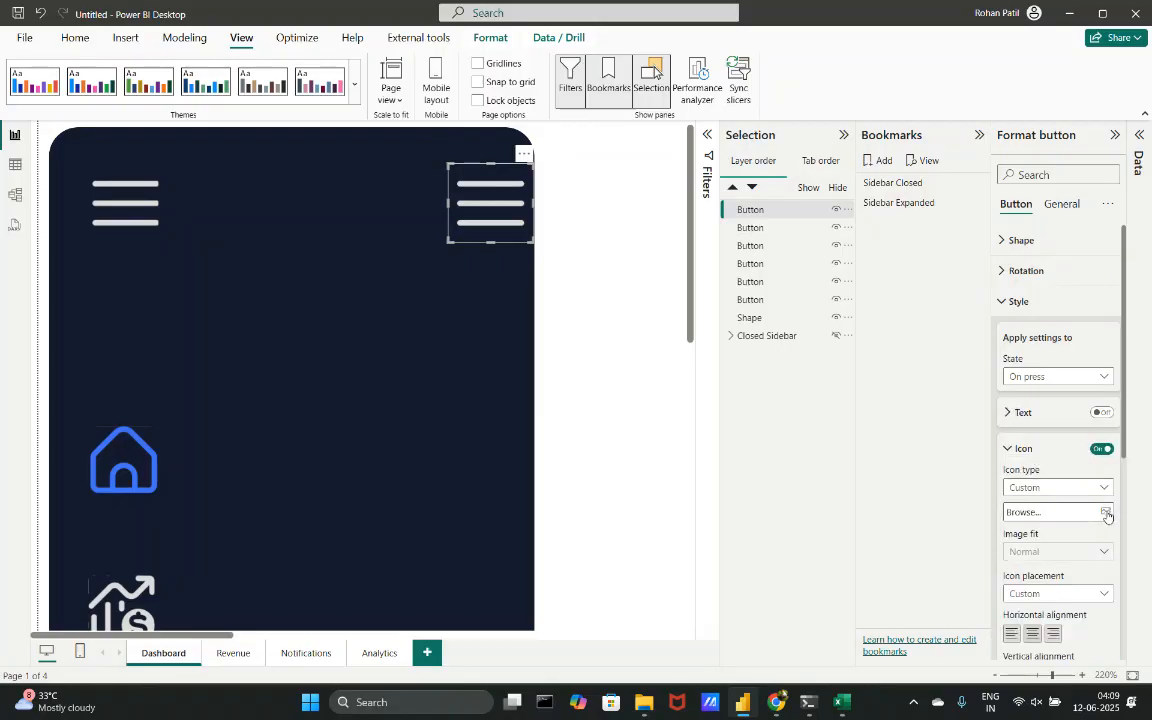
{"action": "left_click", "coordinate": [1106, 512]}
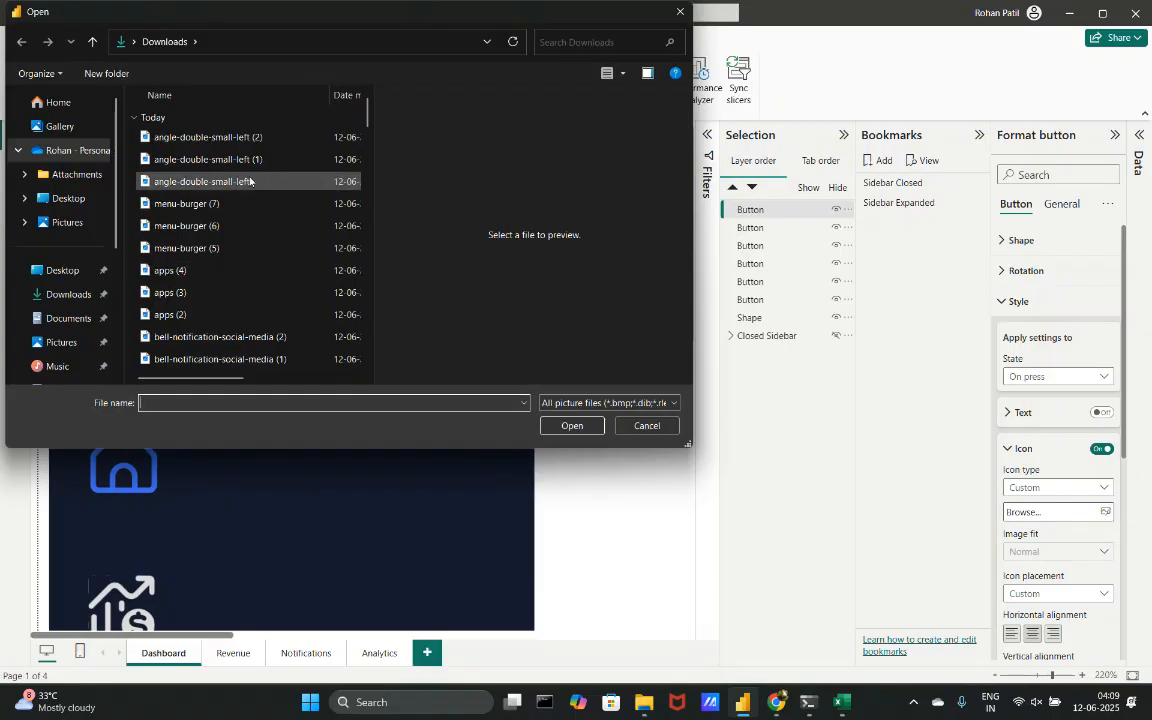
{"action": "left_click", "coordinate": [200, 159]}
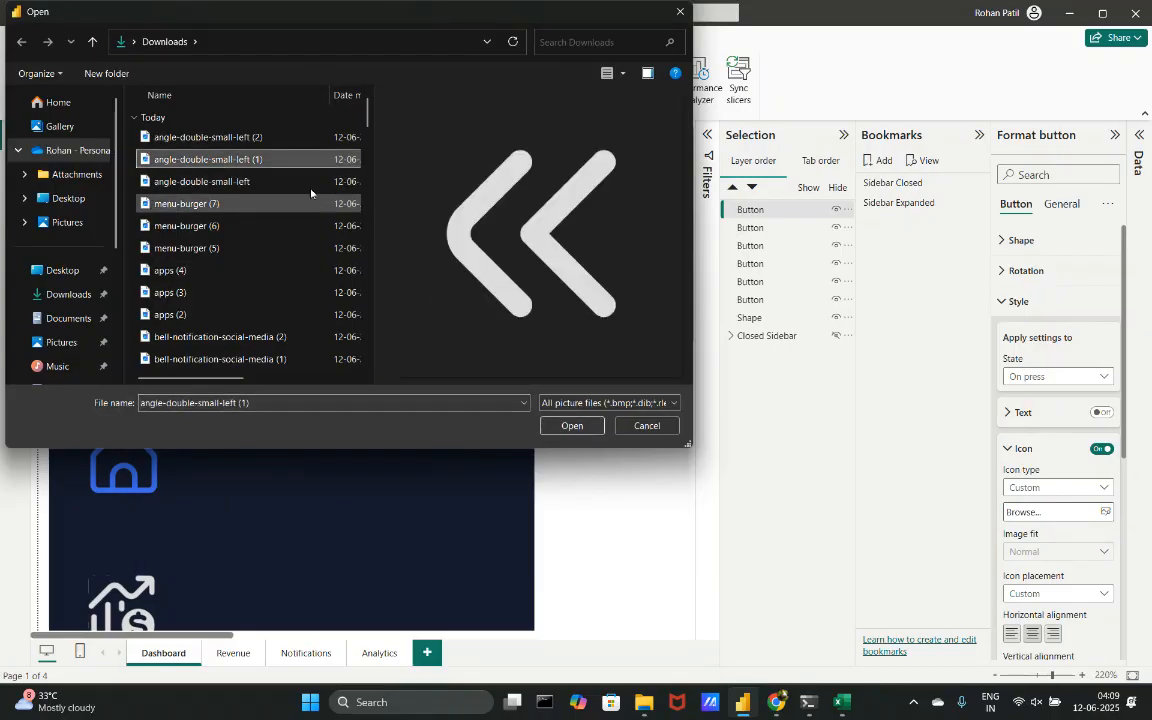
{"action": "left_click", "coordinate": [278, 181]}
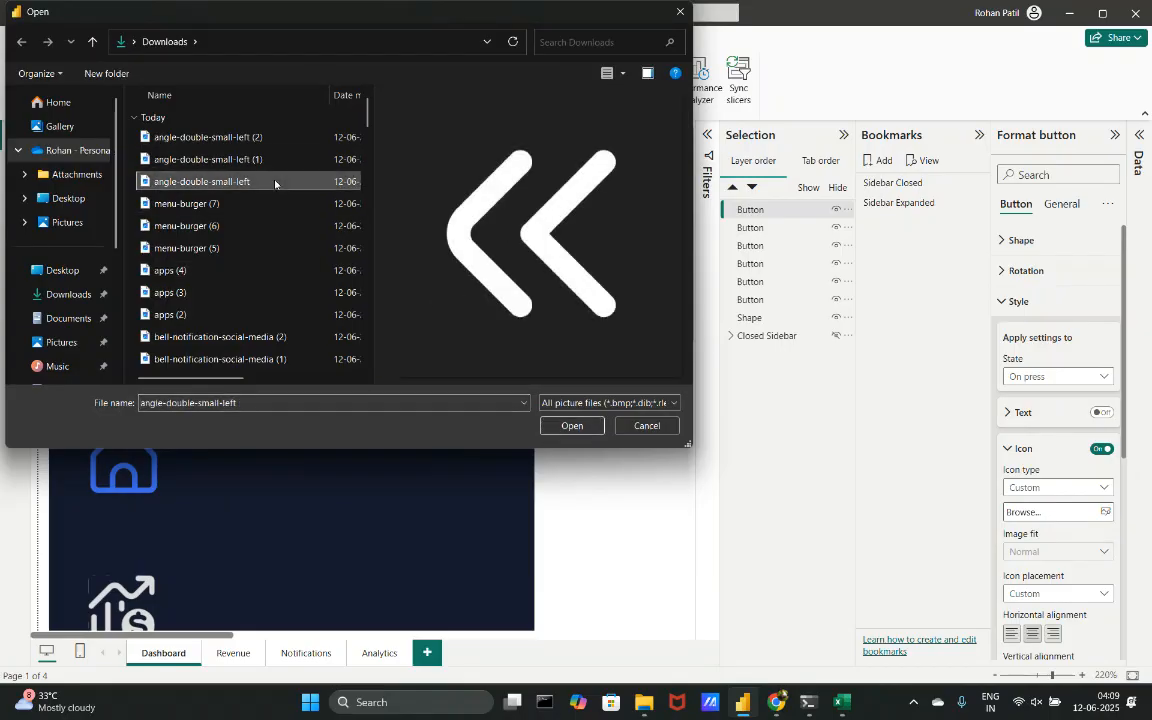
{"action": "left_click", "coordinate": [572, 426]}
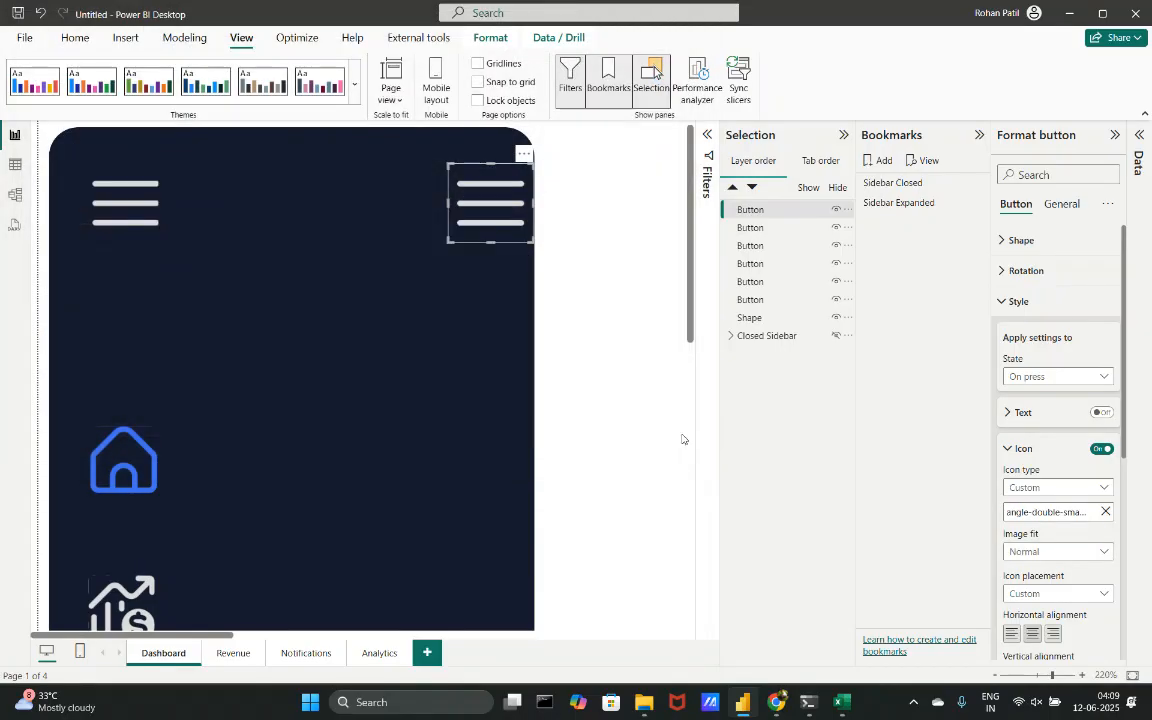
- Replace the same button's Default state icon with the light gray angle-double-small-left (1) image
{"action": "left_click", "coordinate": [1072, 378]}
{"action": "left_click", "coordinate": [1058, 400]}
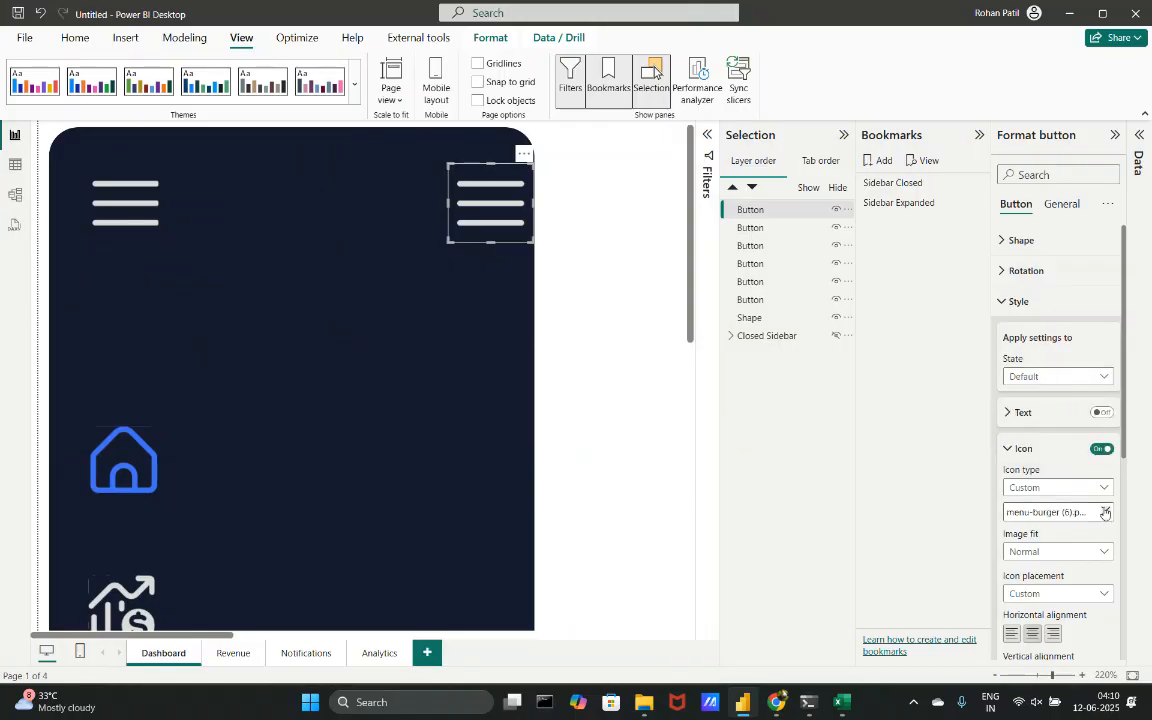
{"action": "left_click", "coordinate": [1105, 512]}
{"action": "left_click", "coordinate": [1105, 512]}
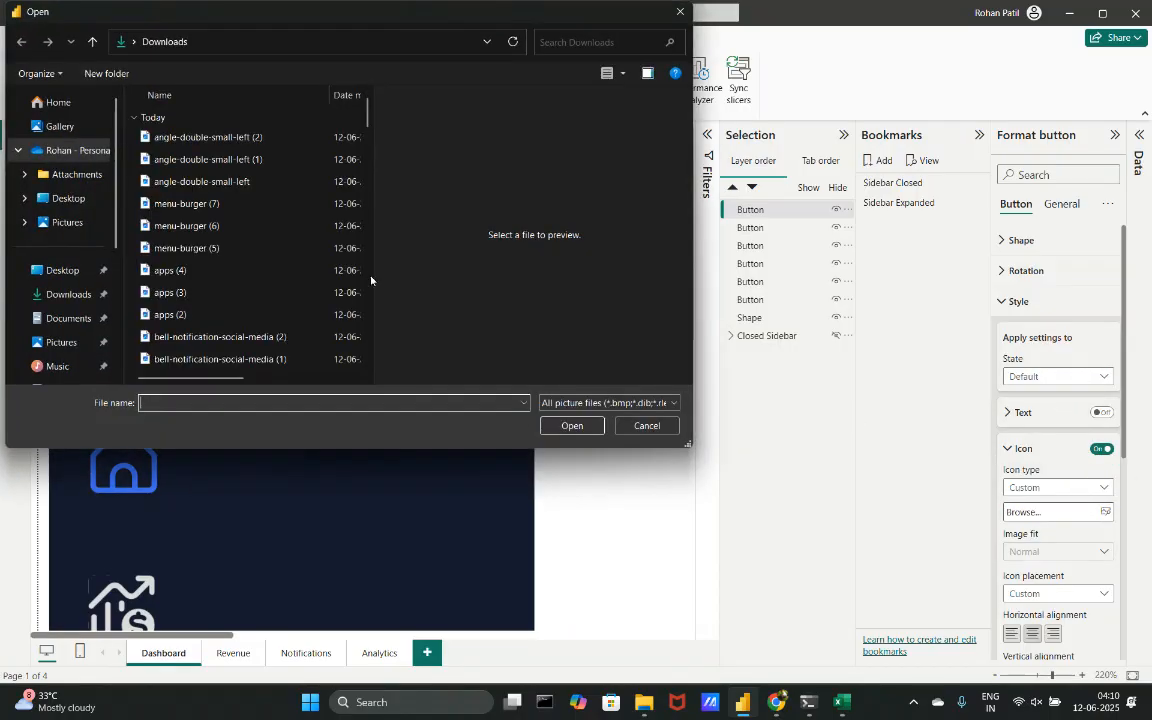
{"action": "left_click", "coordinate": [272, 159]}
{"action": "left_click", "coordinate": [572, 425]}
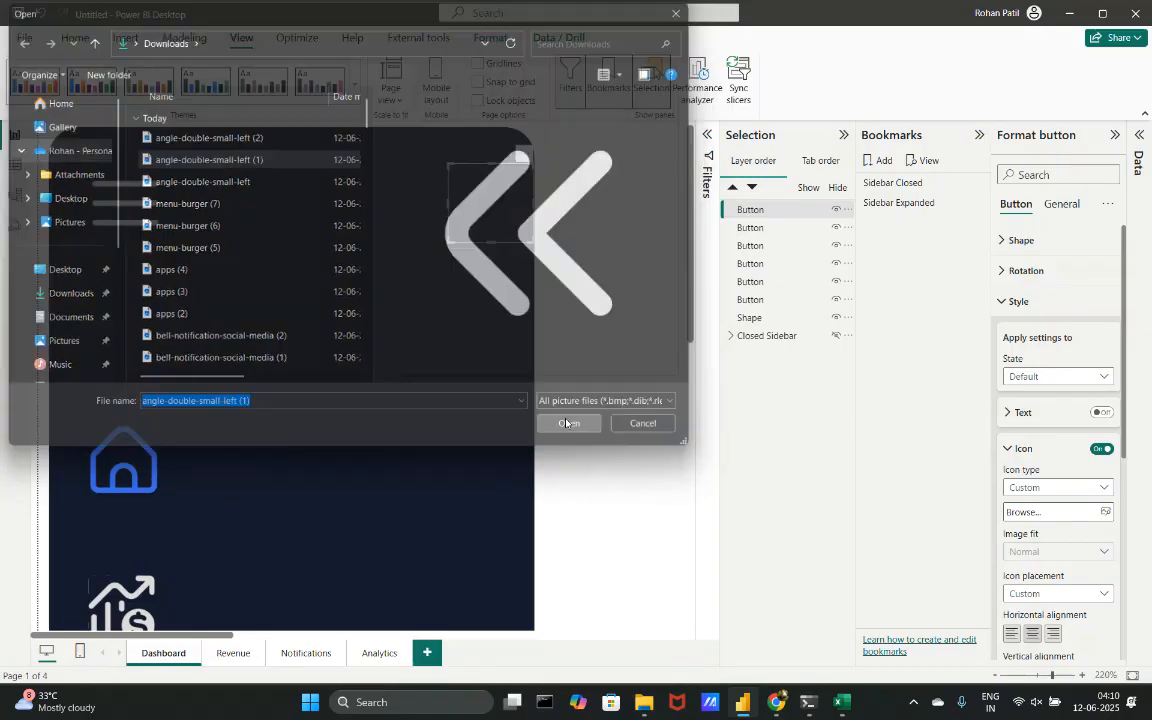
- Replace the button's On hover icon with the blue angle-double-small-left (2) image
{"action": "left_click", "coordinate": [1043, 380]}
{"action": "left_click", "coordinate": [1028, 431]}
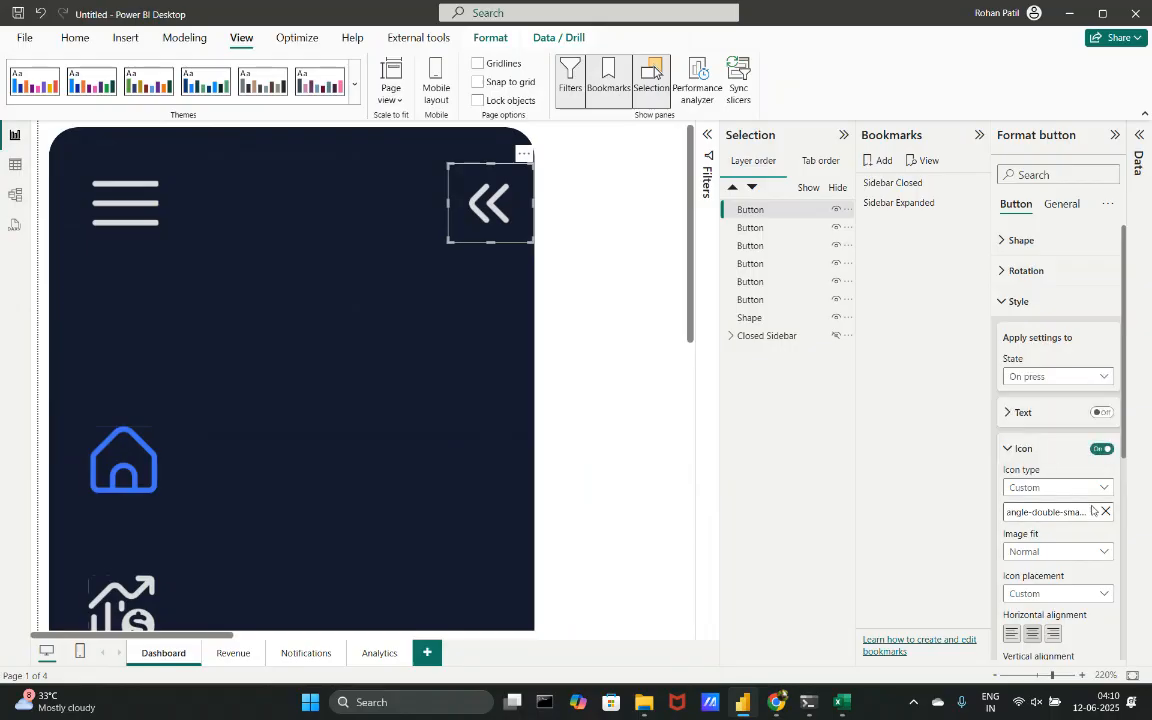
{"action": "left_click", "coordinate": [1081, 378]}
{"action": "left_click", "coordinate": [1064, 413]}
{"action": "left_click", "coordinate": [1106, 514]}
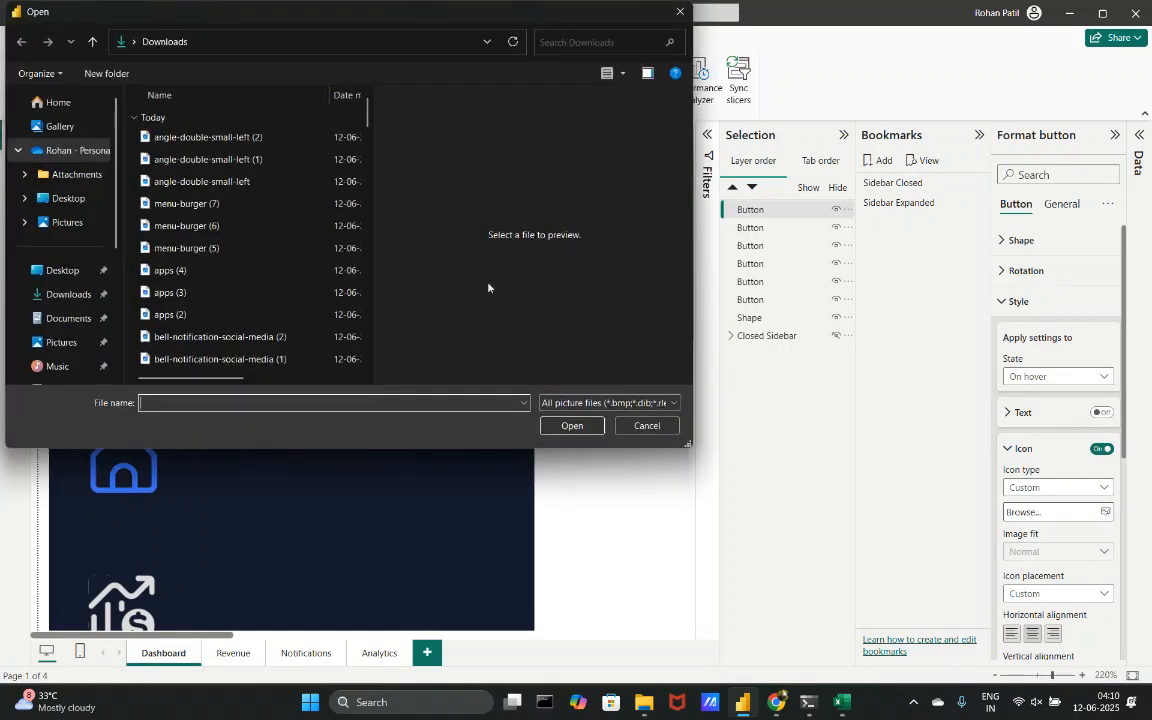
{"action": "left_click", "coordinate": [284, 136]}
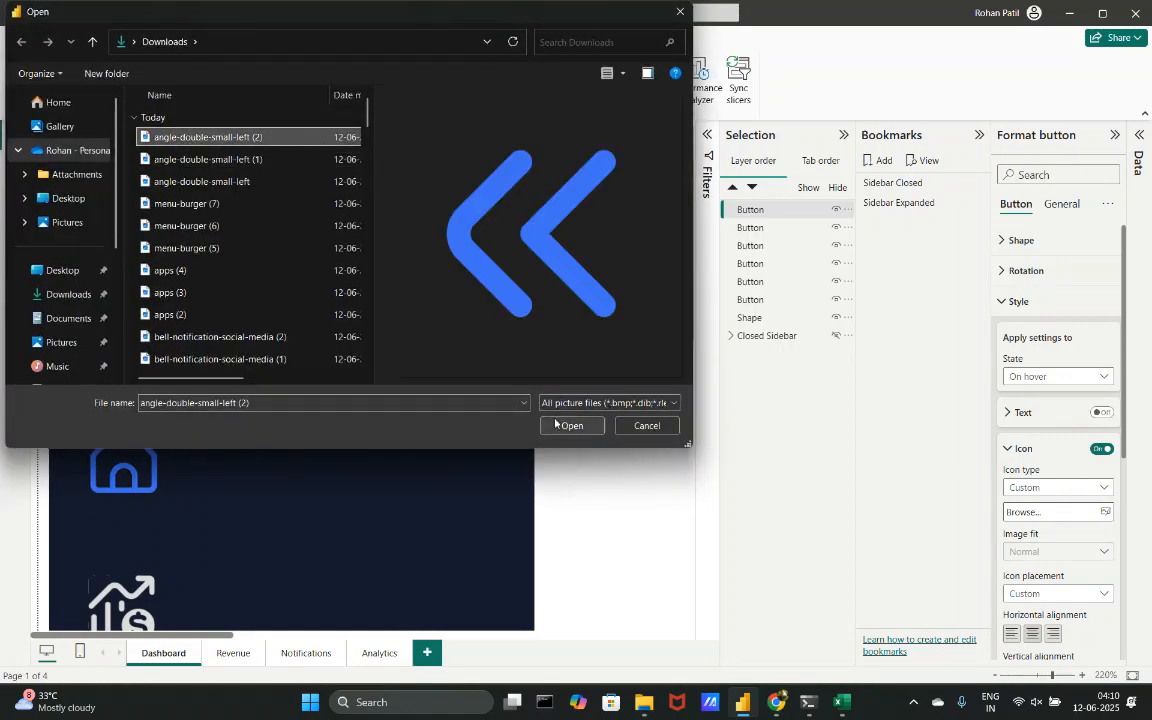
{"action": "left_click", "coordinate": [562, 422]}
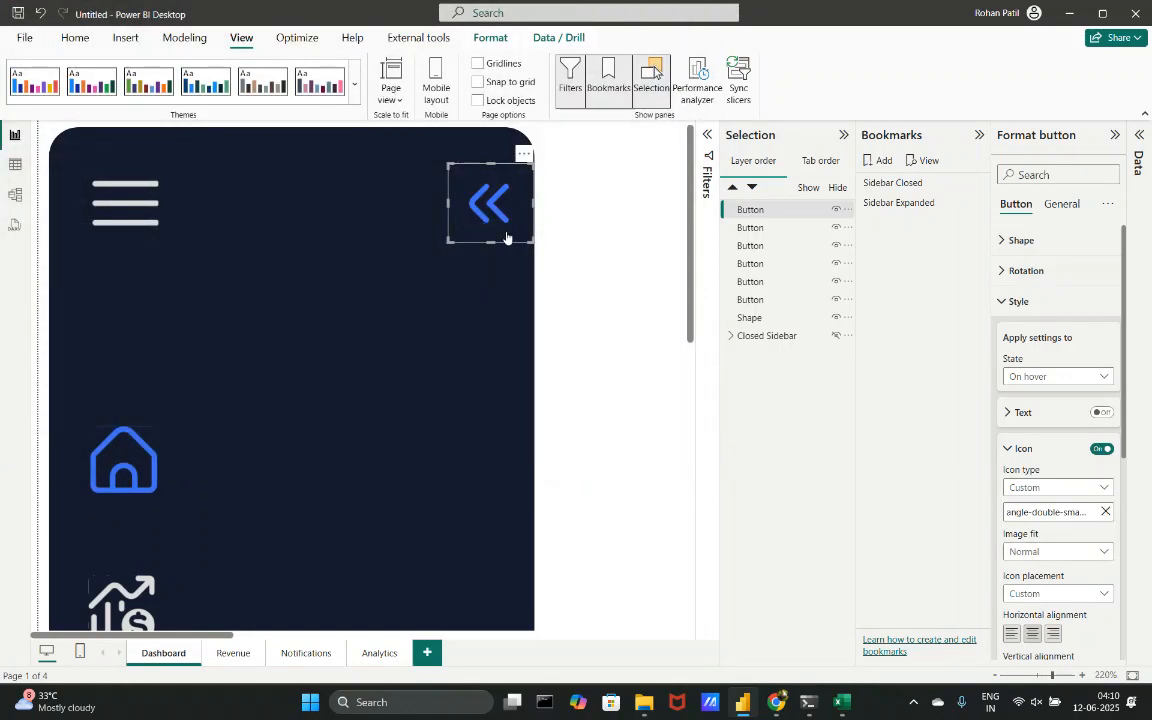
- Remove the menu-burger button from the expanded sidebar and expand the Closed Sidebar group in the layer order
{"action": "left_click", "coordinate": [635, 342]}
{"action": "left_click", "coordinate": [110, 176]}
{"action": "left_click", "coordinate": [110, 176]}
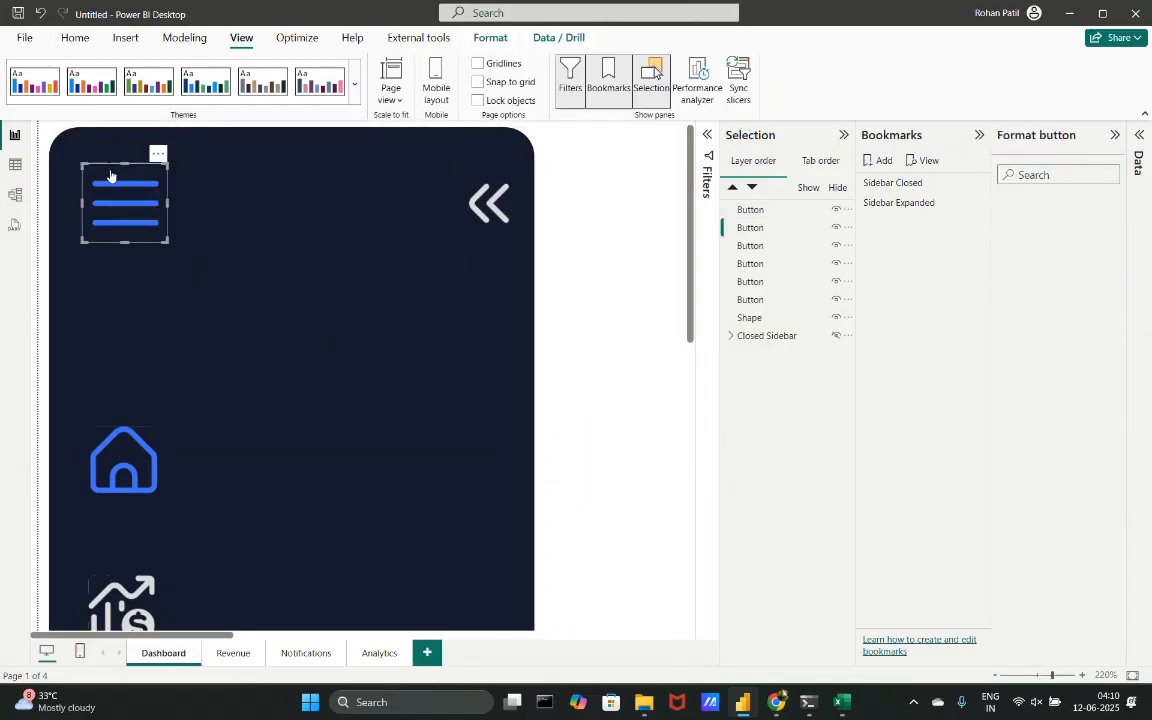
{"action": "left_click", "coordinate": [162, 155]}
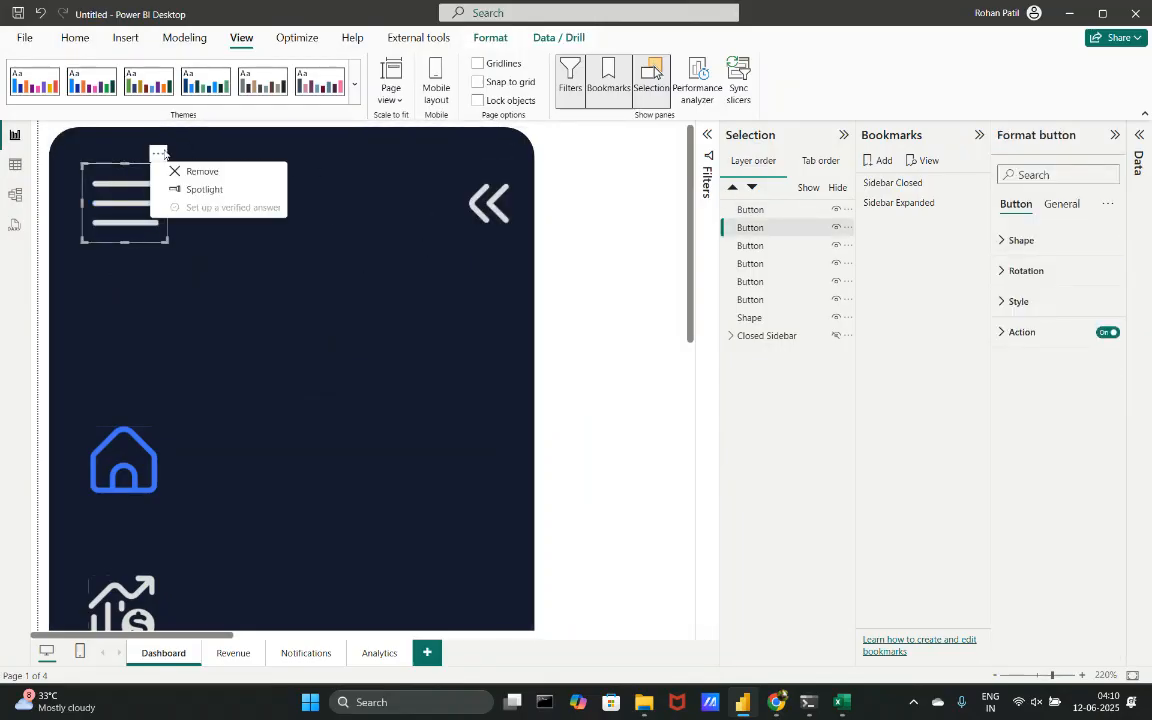
{"action": "left_click", "coordinate": [200, 171]}
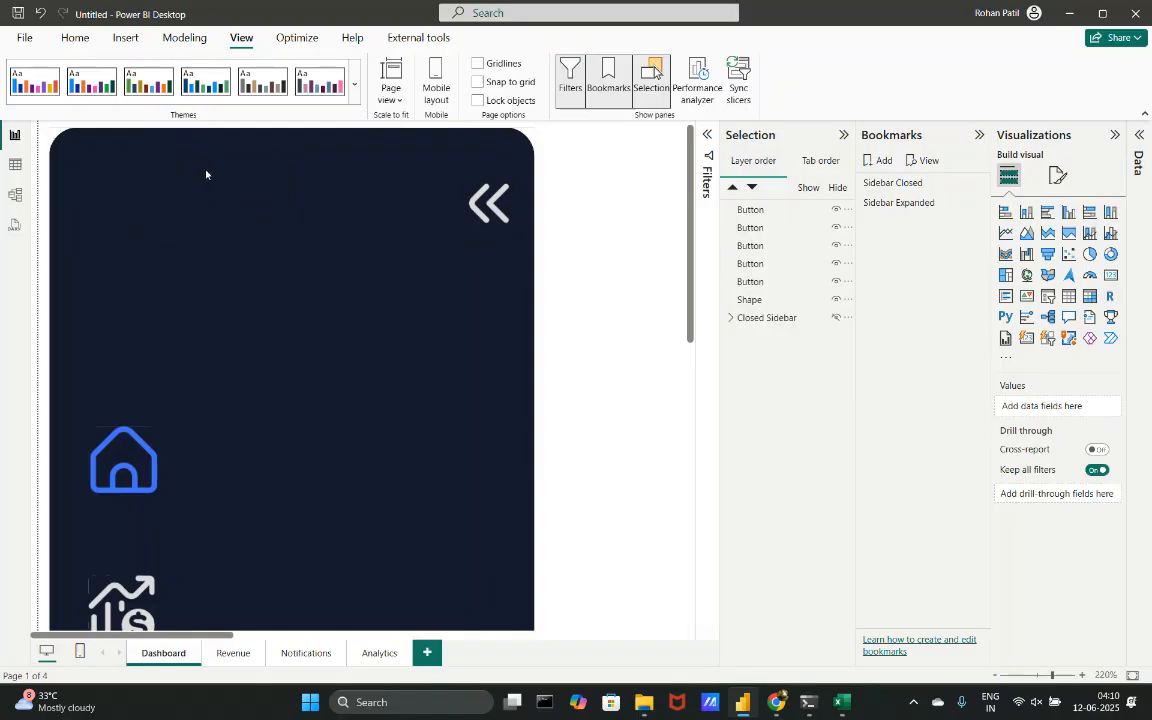
{"action": "left_click", "coordinate": [730, 318]}
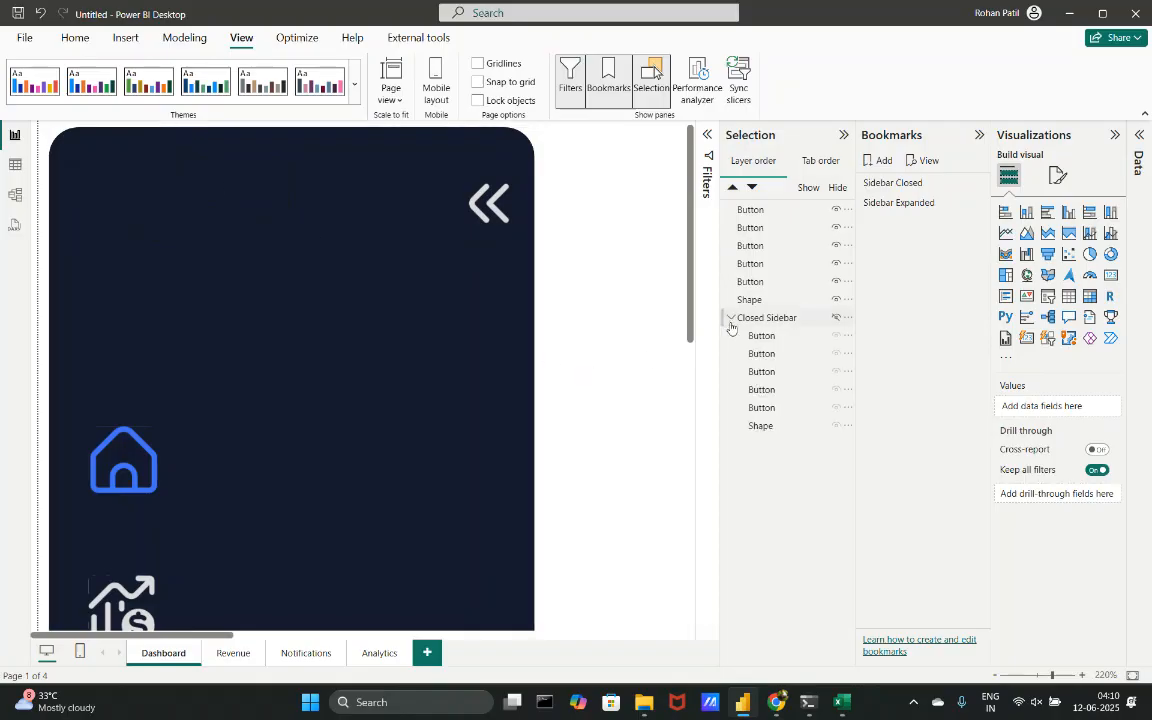
- Insert a text box beside the sidebar containing "Brand Name & Logo"
{"action": "left_click", "coordinate": [510, 194]}
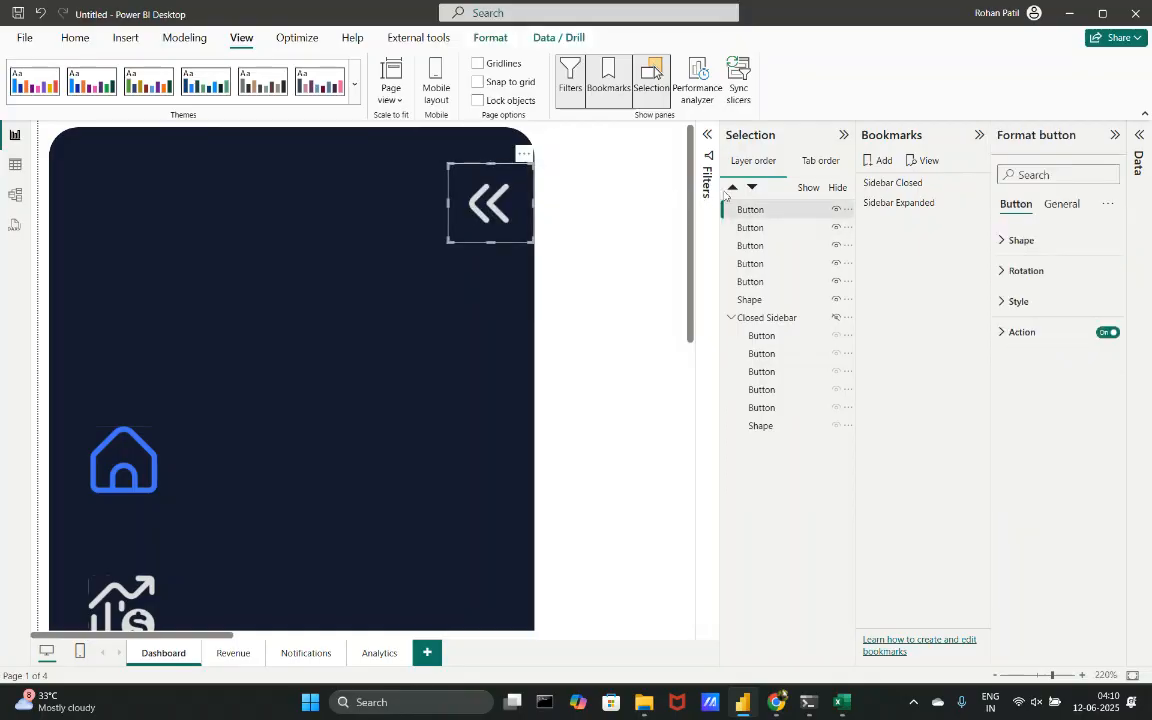
{"action": "left_click", "coordinate": [644, 213]}
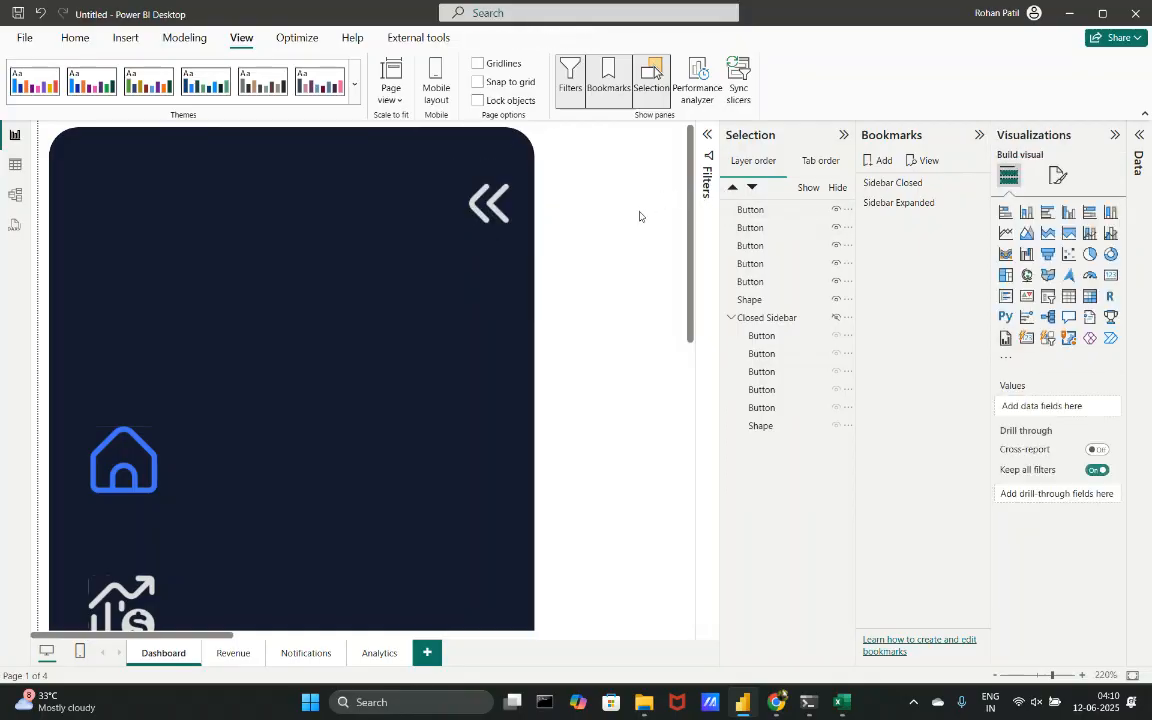
{"action": "left_click", "coordinate": [89, 43]}
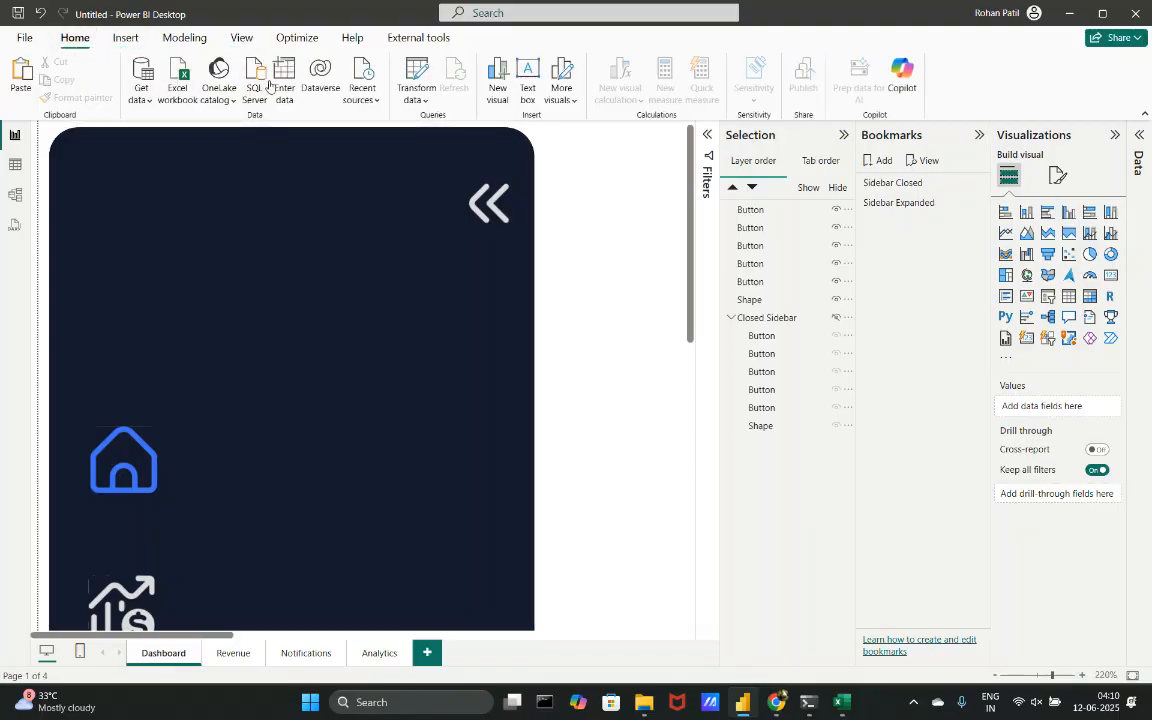
{"action": "left_click", "coordinate": [124, 39]}
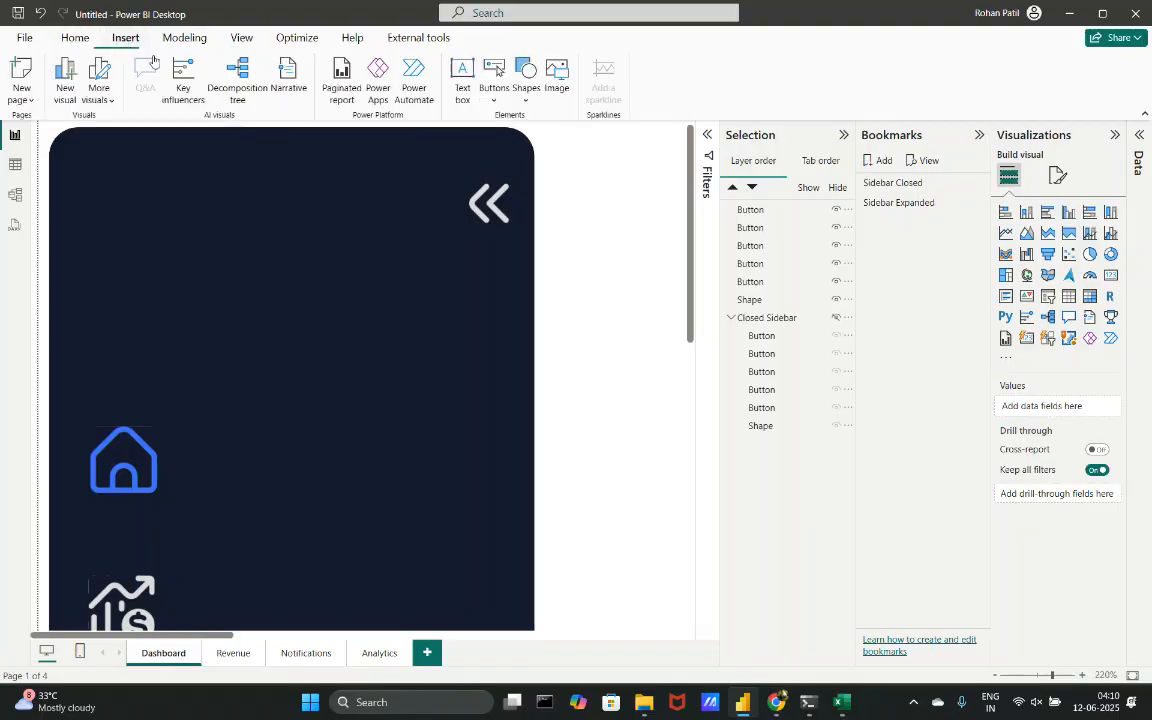
{"action": "left_click", "coordinate": [463, 80]}
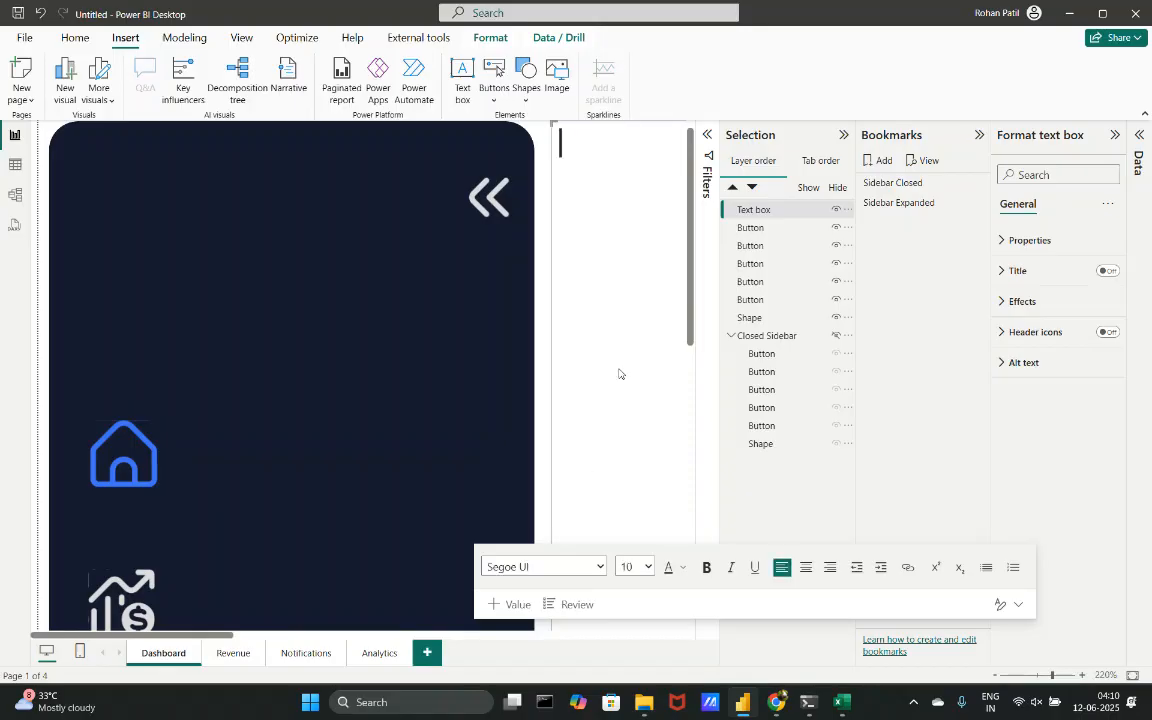
{"action": "type", "text": "Brand Name "}
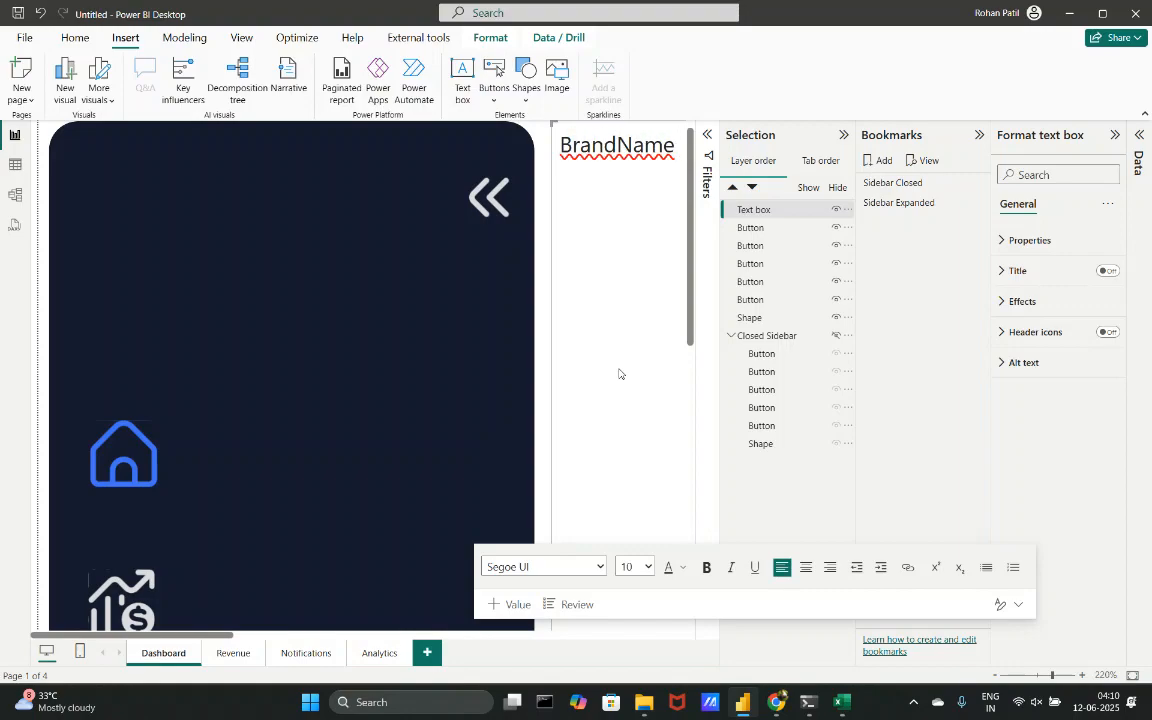
{"action": "type", "text": "& Logo"}
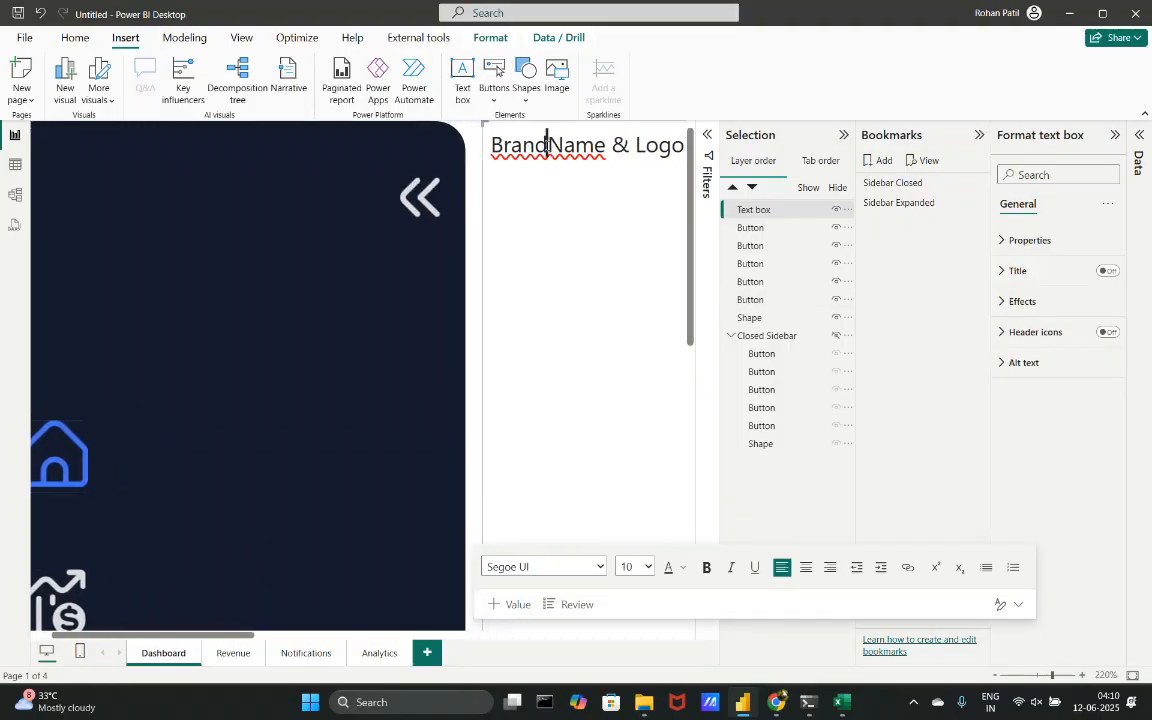
- Shrink the Brand Name & Logo text box to a short strip level with the collapse arrow
{"action": "scroll", "coordinate": [548, 283], "scroll_direction": "down", "scroll_amount": 5}
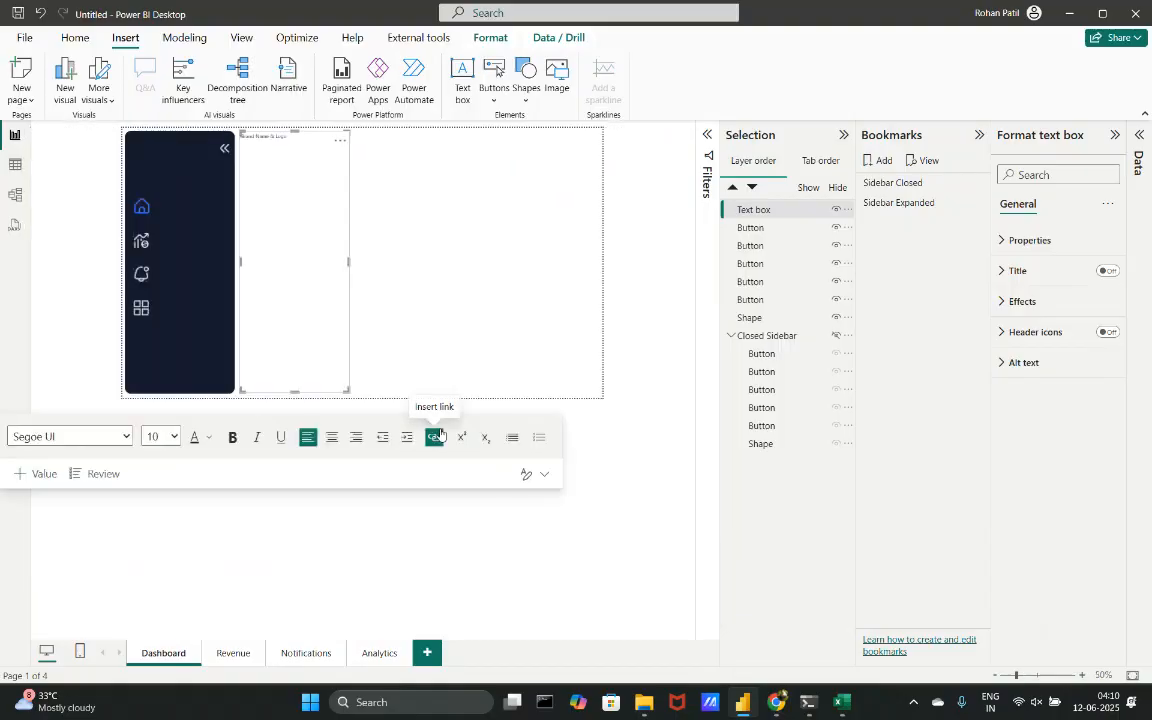
{"action": "left_click_drag", "start_coordinate": [367, 352], "coordinate": [289, 151]}
{"action": "left_click", "coordinate": [294, 367]}
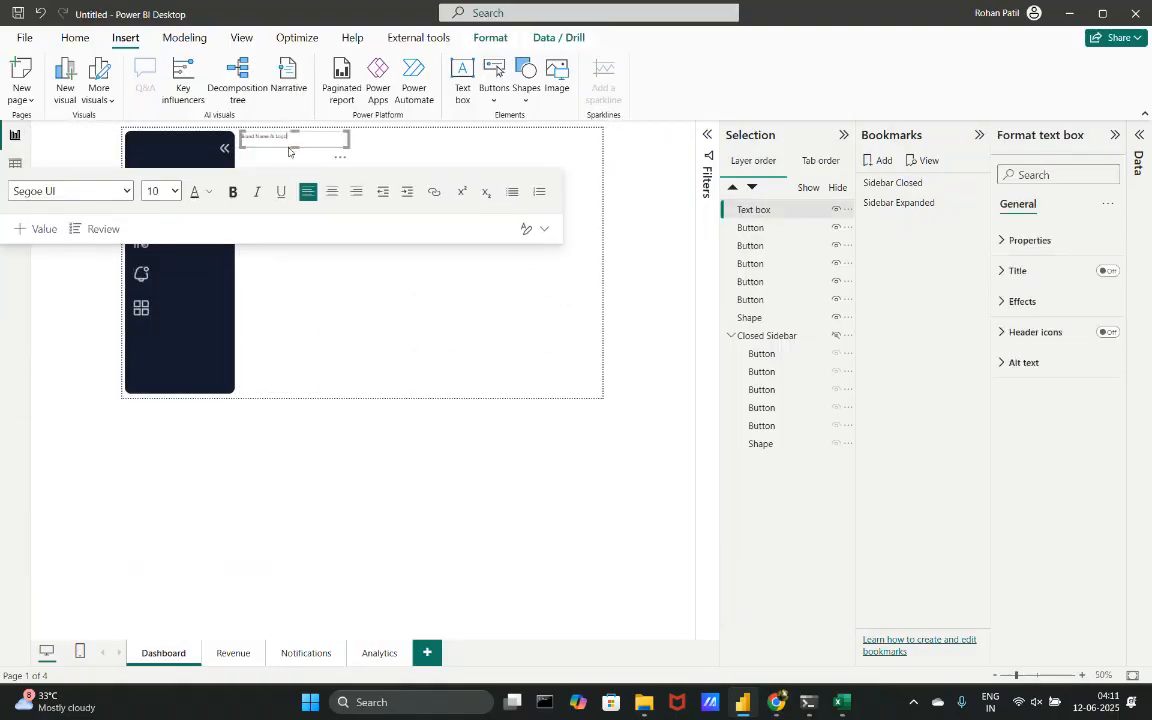
- Collapse the Selection and Bookmarks panes and move the Brand Name & Logo text box onto the expanded sidebar
{"action": "scroll", "coordinate": [352, 135], "scroll_direction": "up", "scroll_amount": 5}
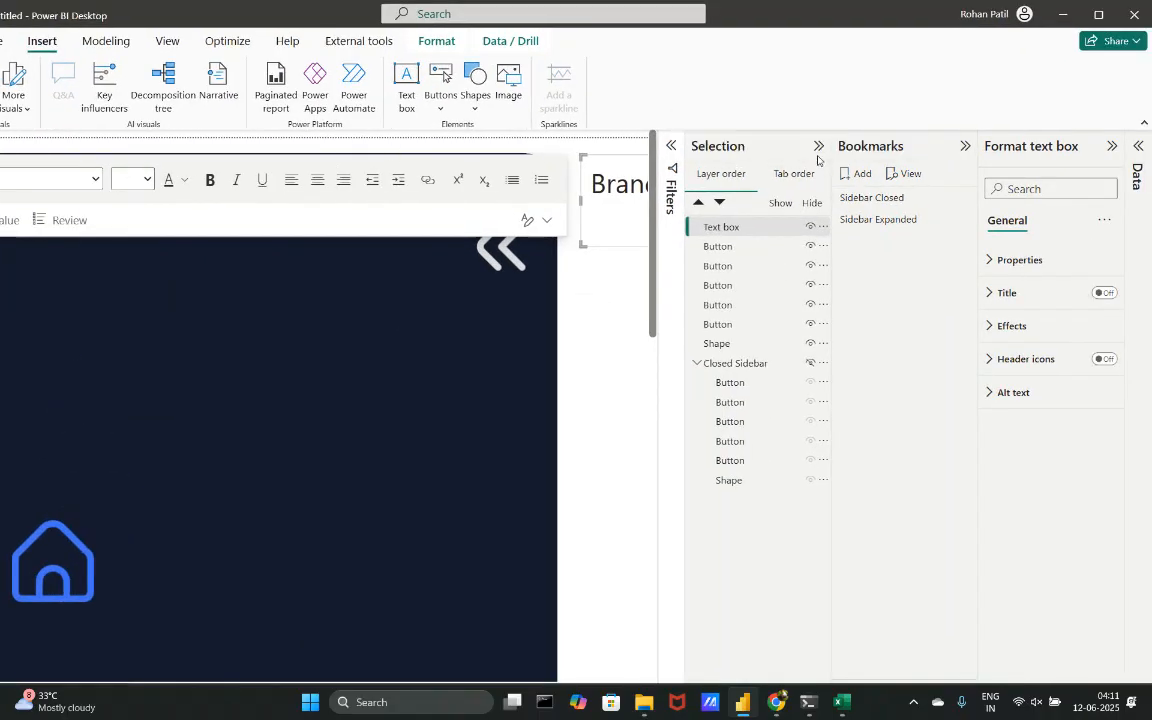
{"action": "left_click", "coordinate": [818, 146]}
{"action": "left_click", "coordinate": [965, 146]}
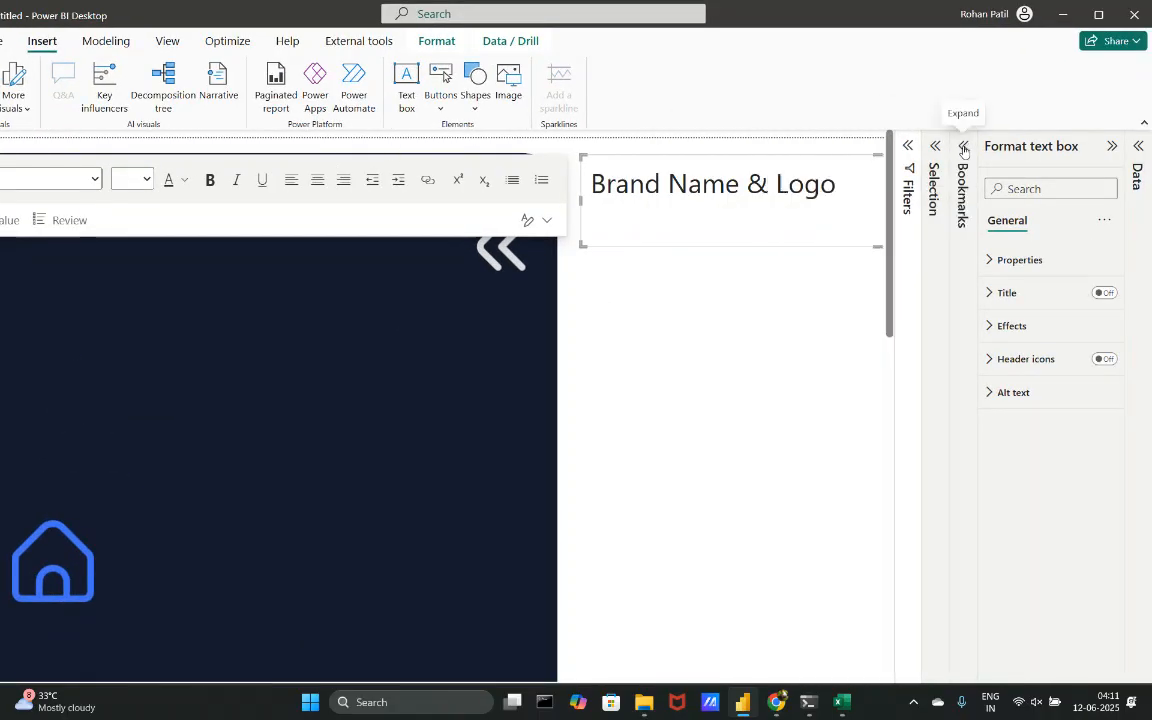
{"action": "key", "text": "shift+Left"}
{"action": "key", "text": "shift+Left"}
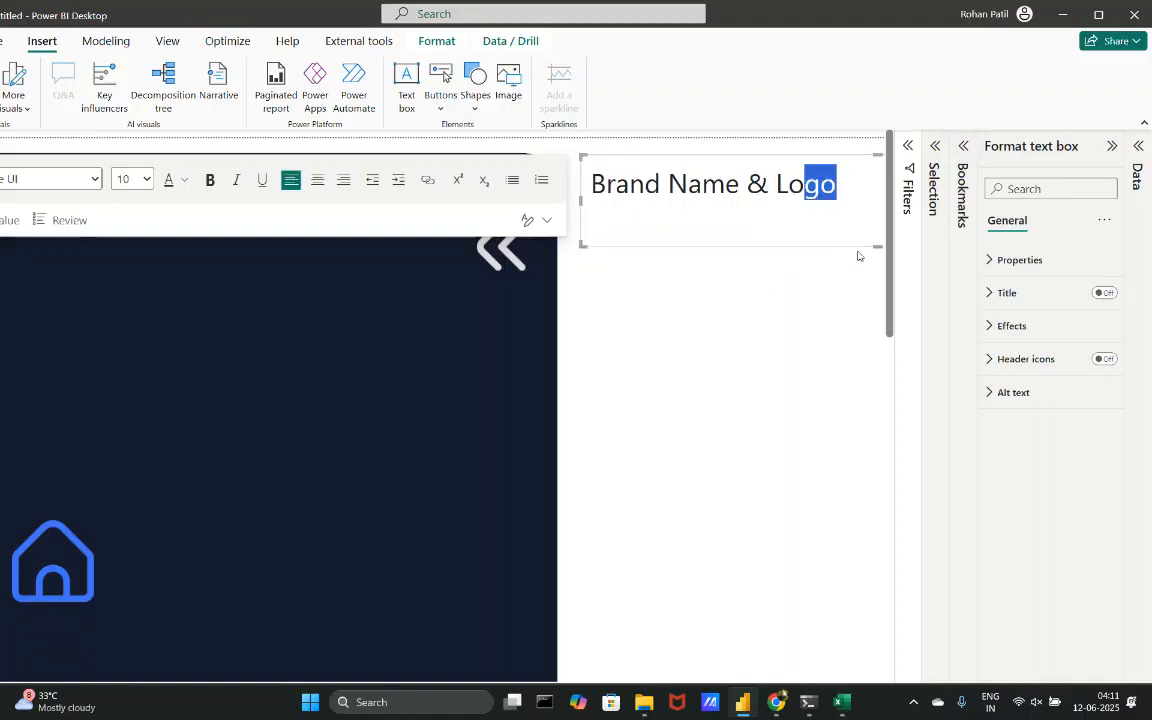
{"action": "left_click_drag", "start_coordinate": [874, 157], "coordinate": [373, 298]}
{"action": "left_click_drag", "start_coordinate": [689, 342], "coordinate": [369, 360]}
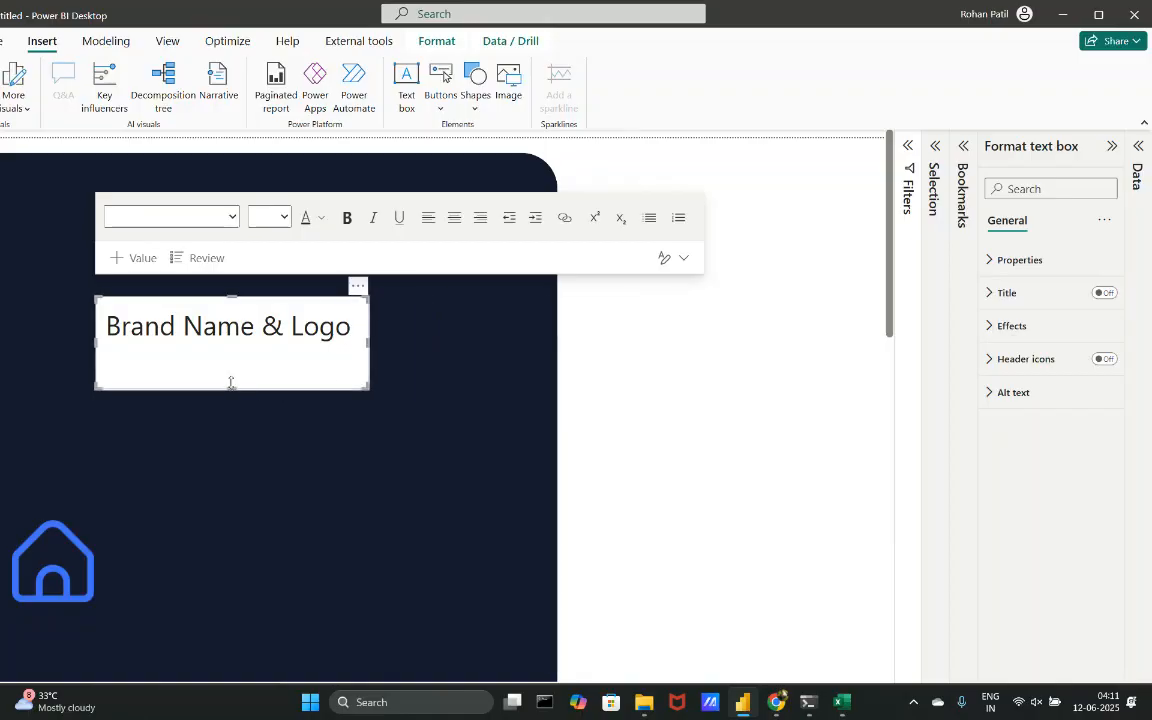
- Resize the text box to a single-line strip and place it level with the collapse arrow, inset from the sidebar's edge
{"action": "mouse_move", "coordinate": [231, 383]}
{"action": "left_mouse_down"}
{"action": "mouse_move", "coordinate": [235, 345]}
{"action": "mouse_move", "coordinate": [234, 364]}
{"action": "left_mouse_up"}
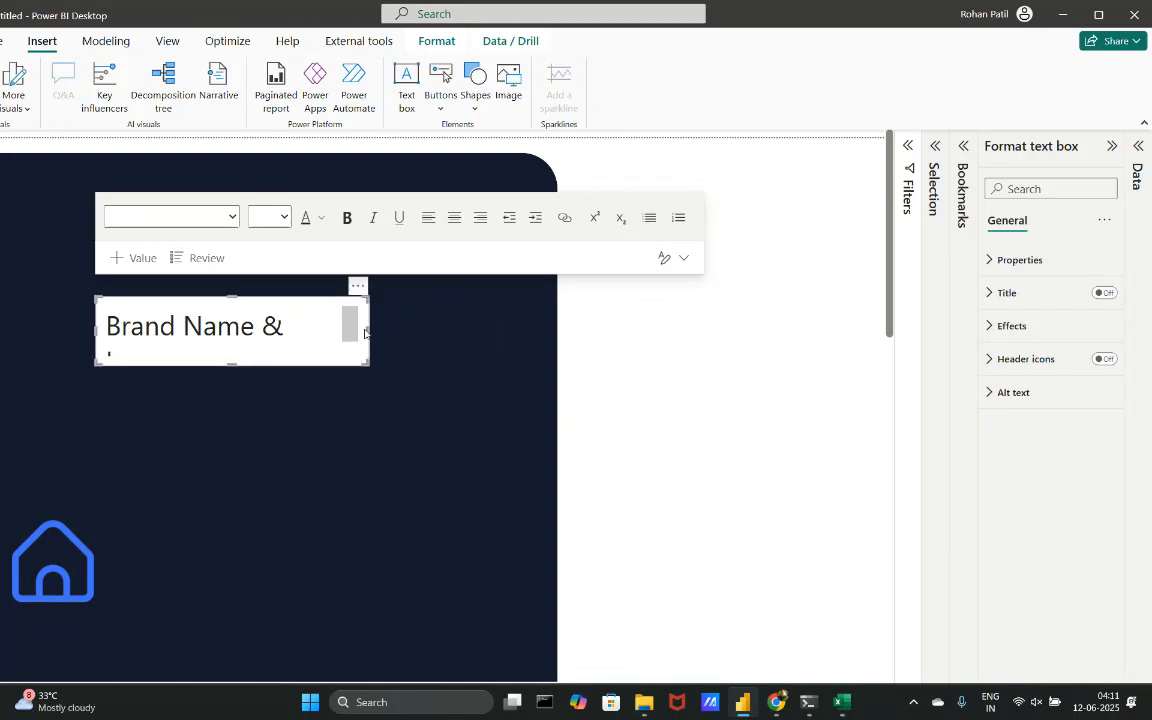
{"action": "left_click_drag", "start_coordinate": [372, 331], "coordinate": [402, 330]}
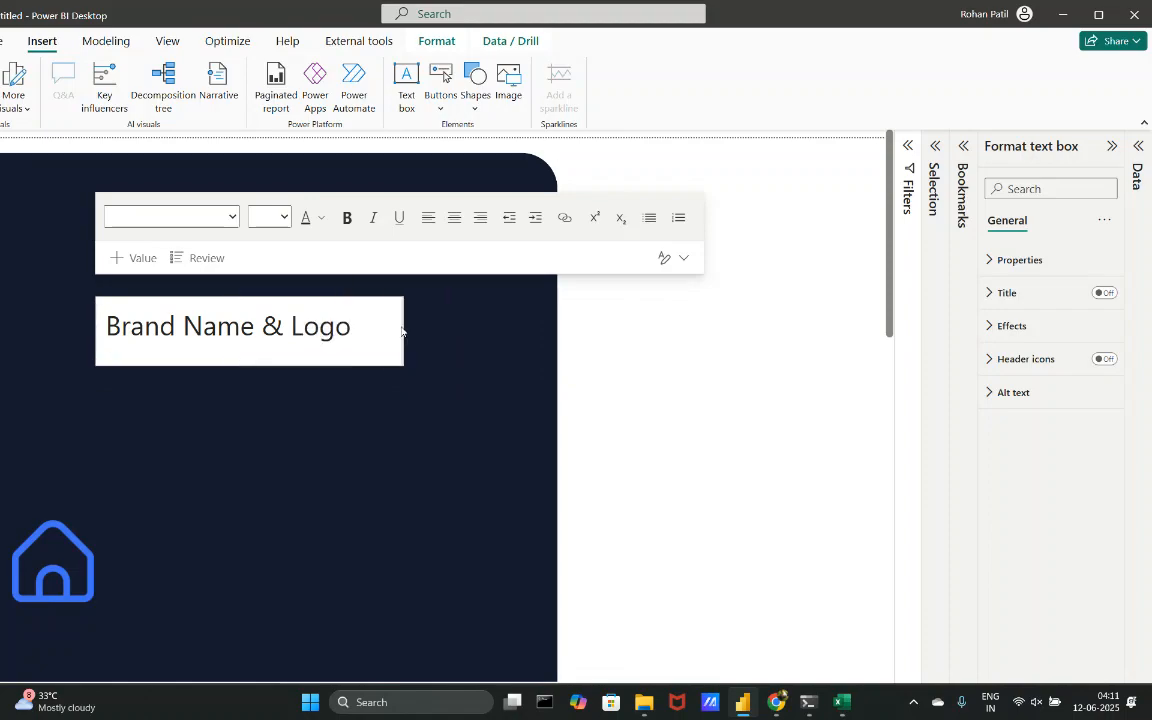
{"action": "left_click_drag", "start_coordinate": [249, 360], "coordinate": [251, 356]}
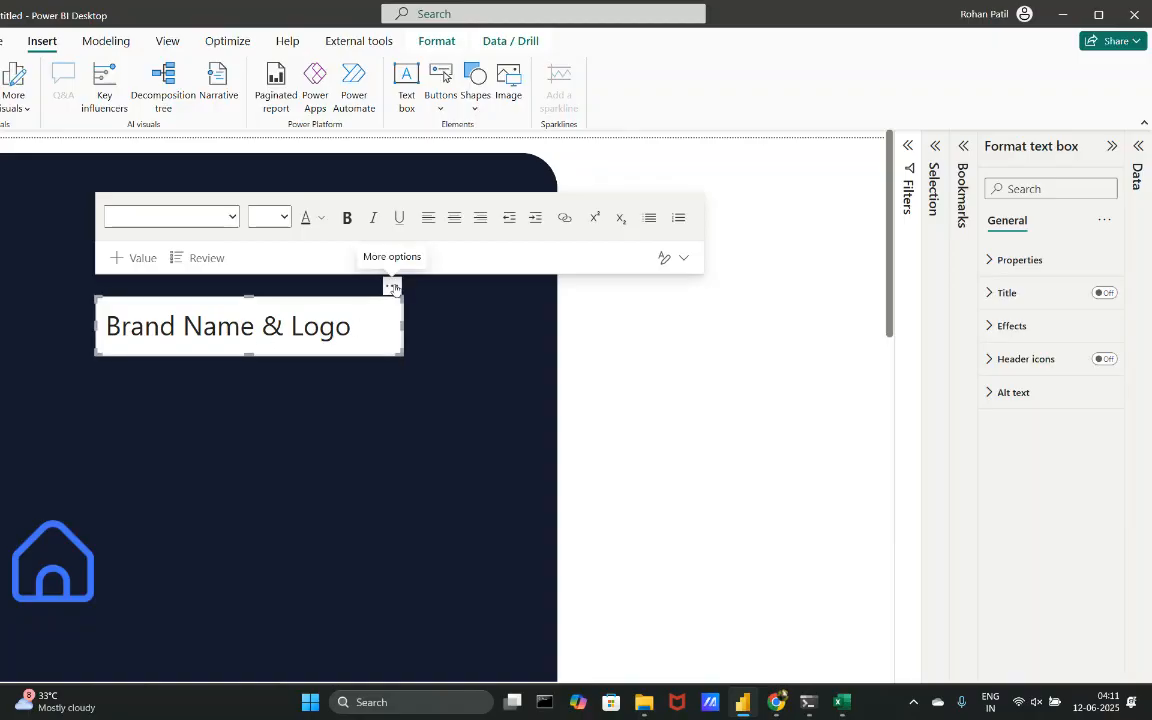
{"action": "left_click_drag", "start_coordinate": [393, 290], "coordinate": [263, 210]}
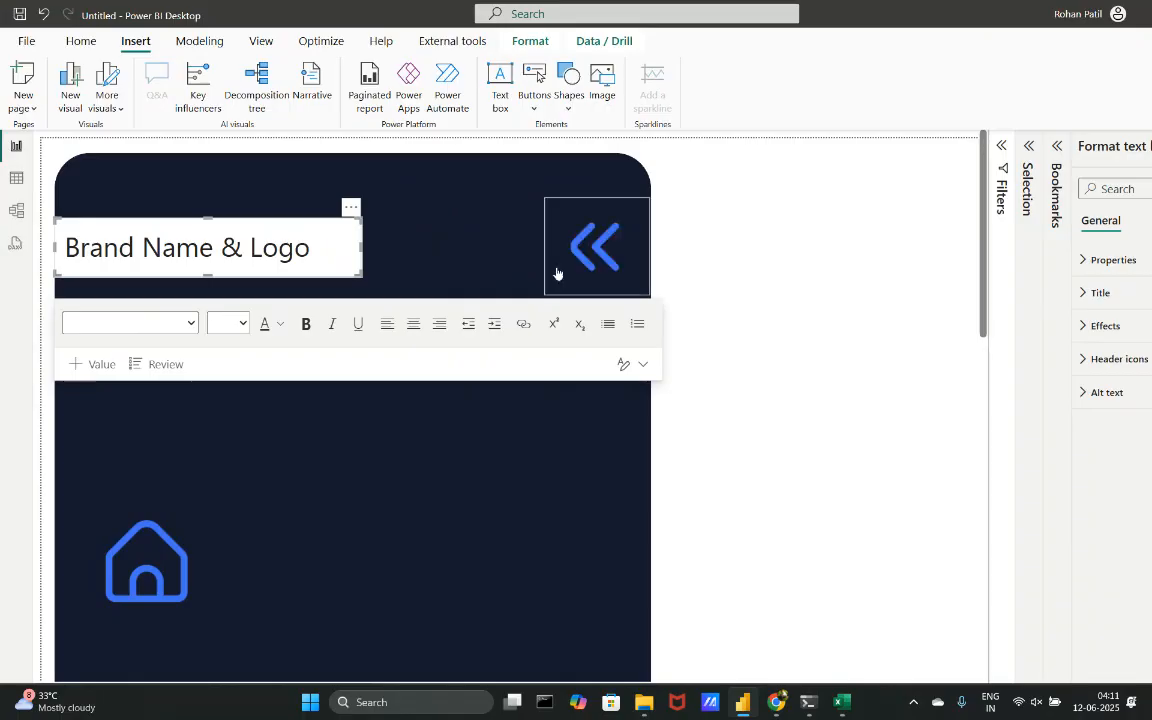
{"action": "left_click_drag", "start_coordinate": [226, 229], "coordinate": [267, 230]}
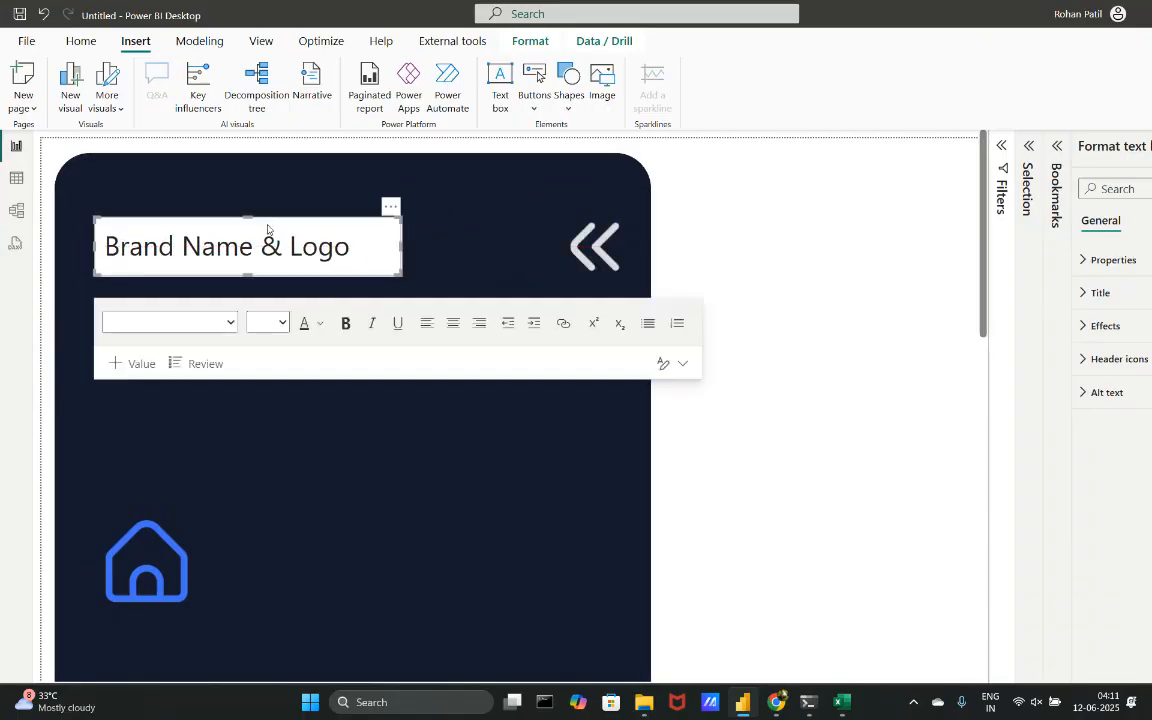
- Make the Brand Name & Logo text bold and set its font colour to #4070F4
{"action": "left_click", "coordinate": [289, 246]}
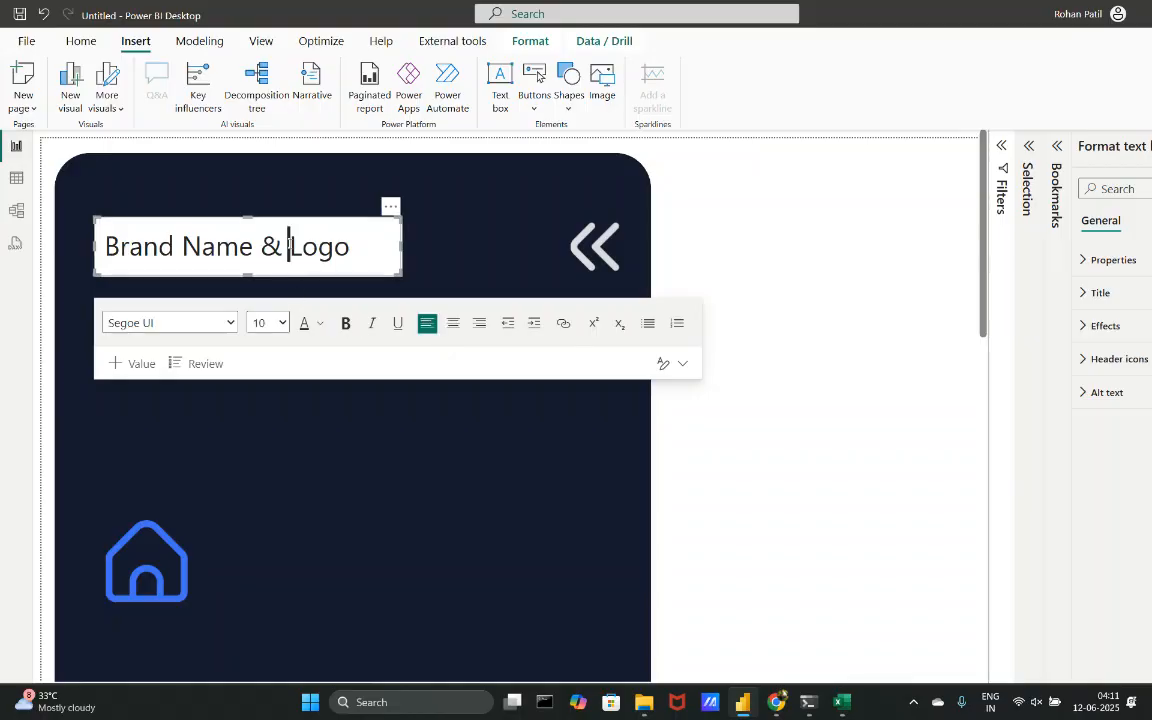
{"action": "key", "text": "ctrl+a"}
{"action": "left_click", "coordinate": [346, 325]}
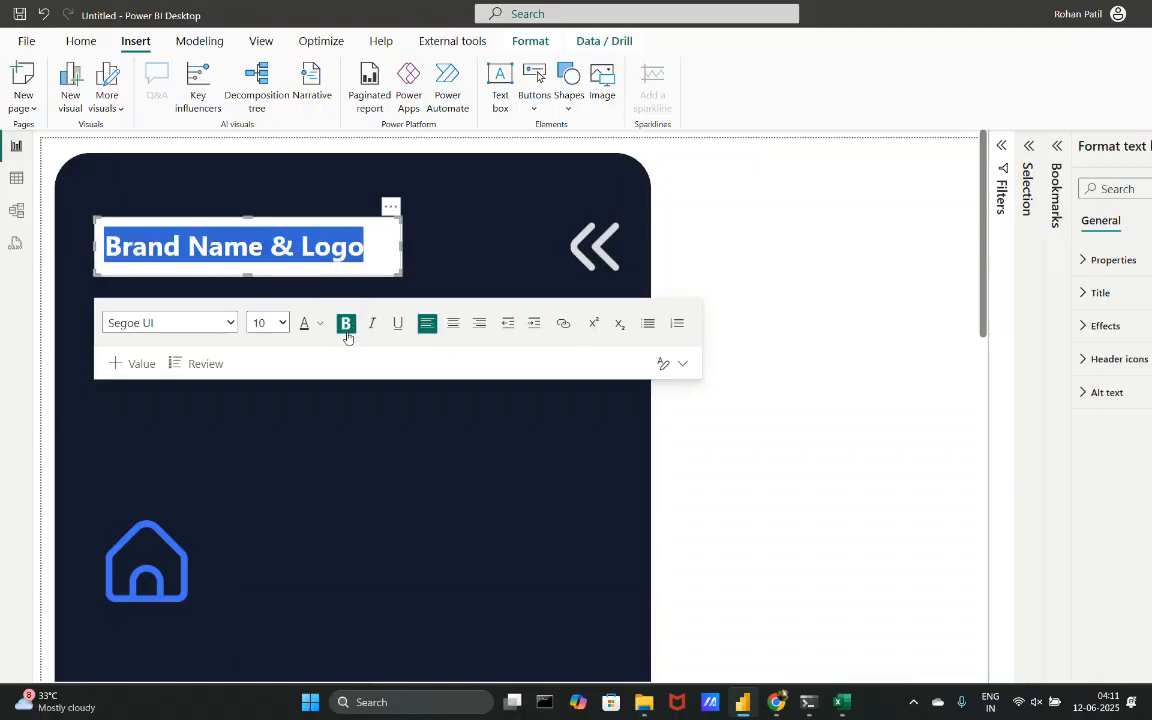
{"action": "left_click", "coordinate": [321, 325]}
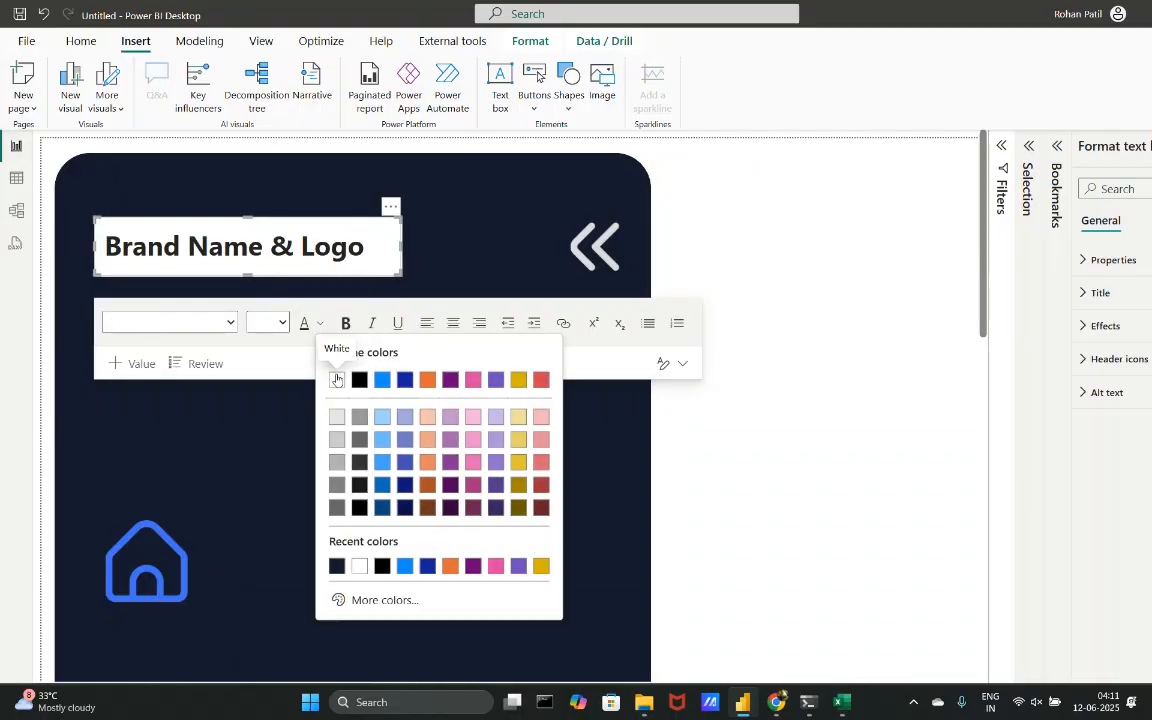
{"action": "left_click", "coordinate": [378, 603]}
{"action": "type", "text": "4"}
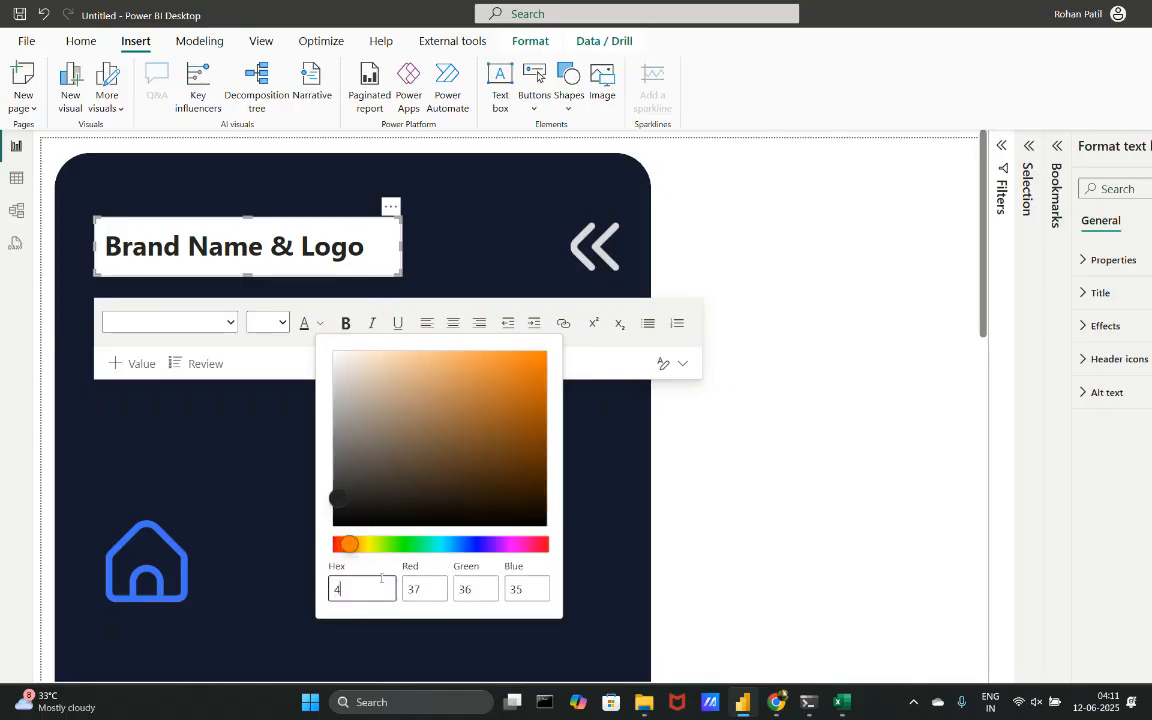
{"action": "type", "text": "070f4"}
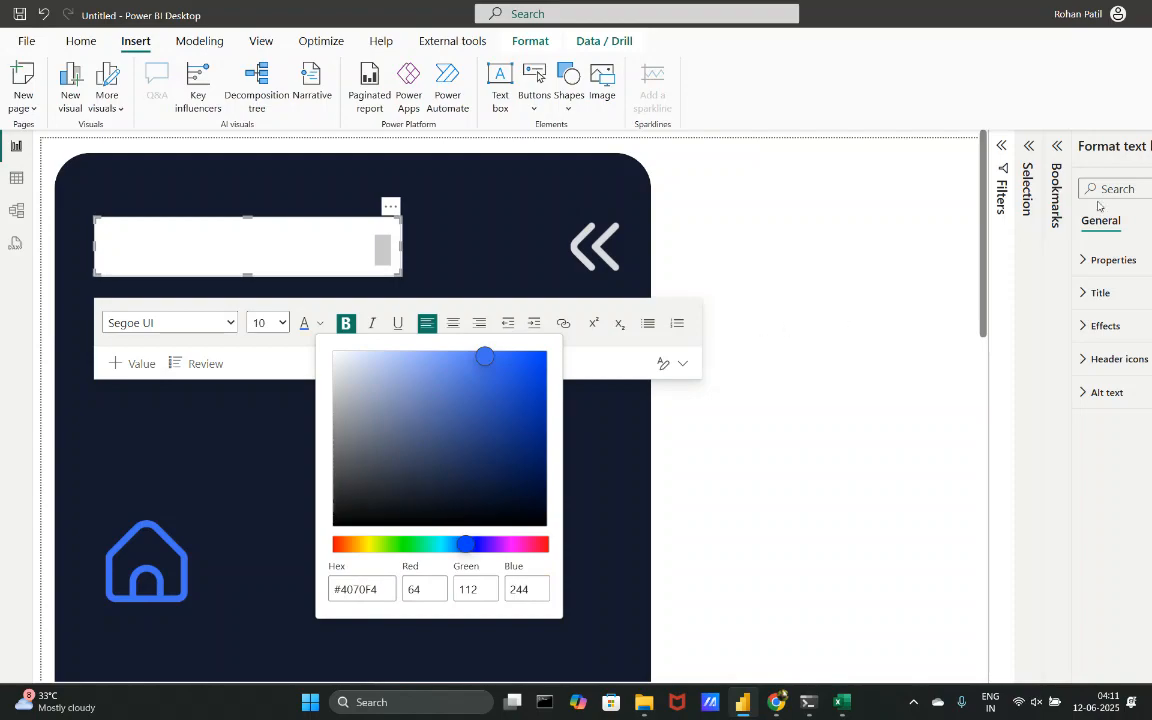
- Turn off the background effect of the Brand Name & Logo text box
{"action": "scroll", "coordinate": [1093, 239], "scroll_direction": "right", "scroll_amount": 1}
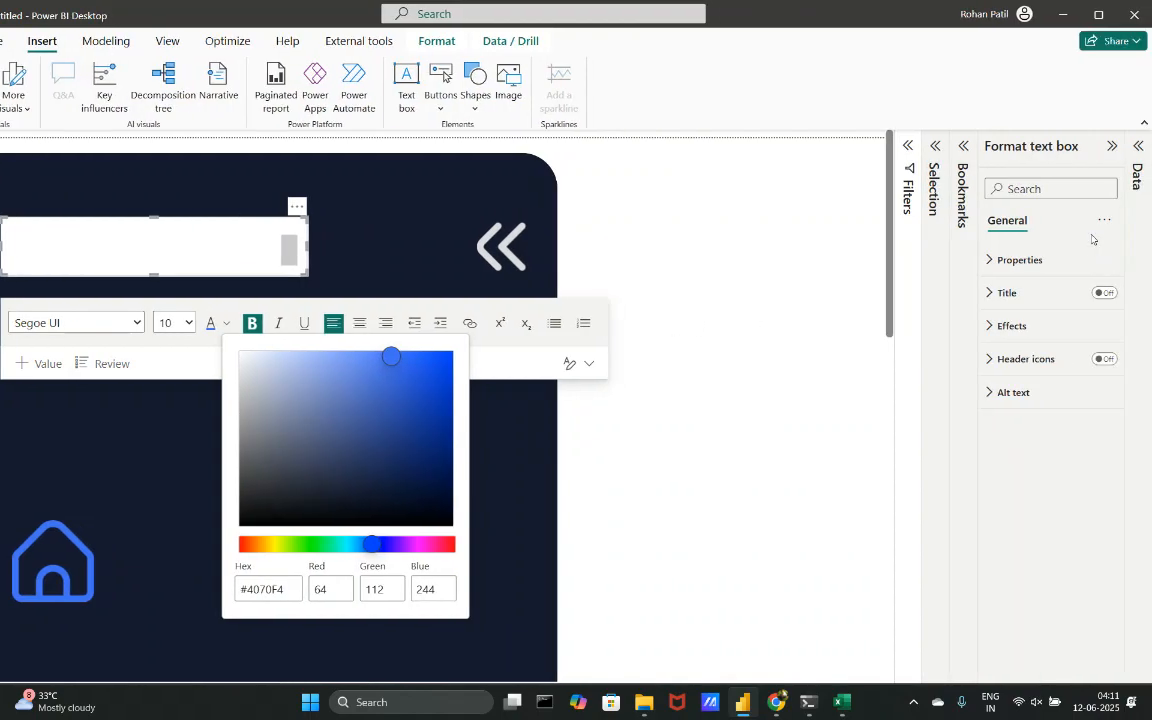
{"action": "left_click", "coordinate": [1010, 328]}
{"action": "left_click", "coordinate": [1005, 327]}
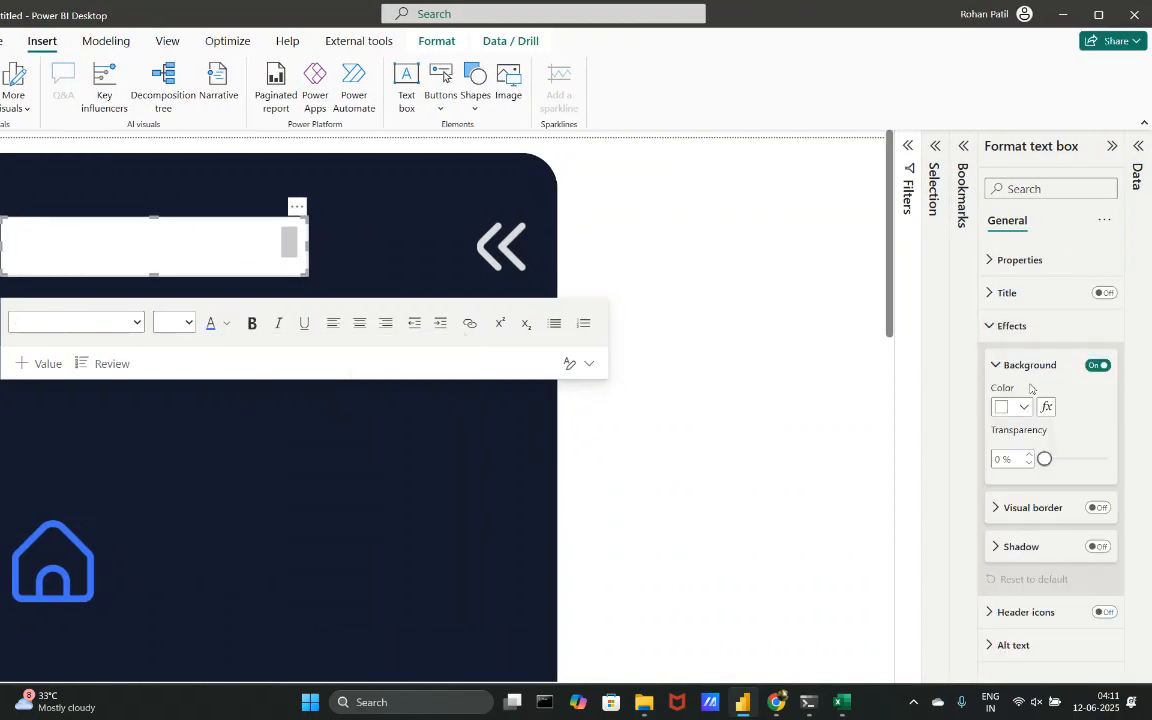
{"action": "left_click", "coordinate": [1099, 366]}
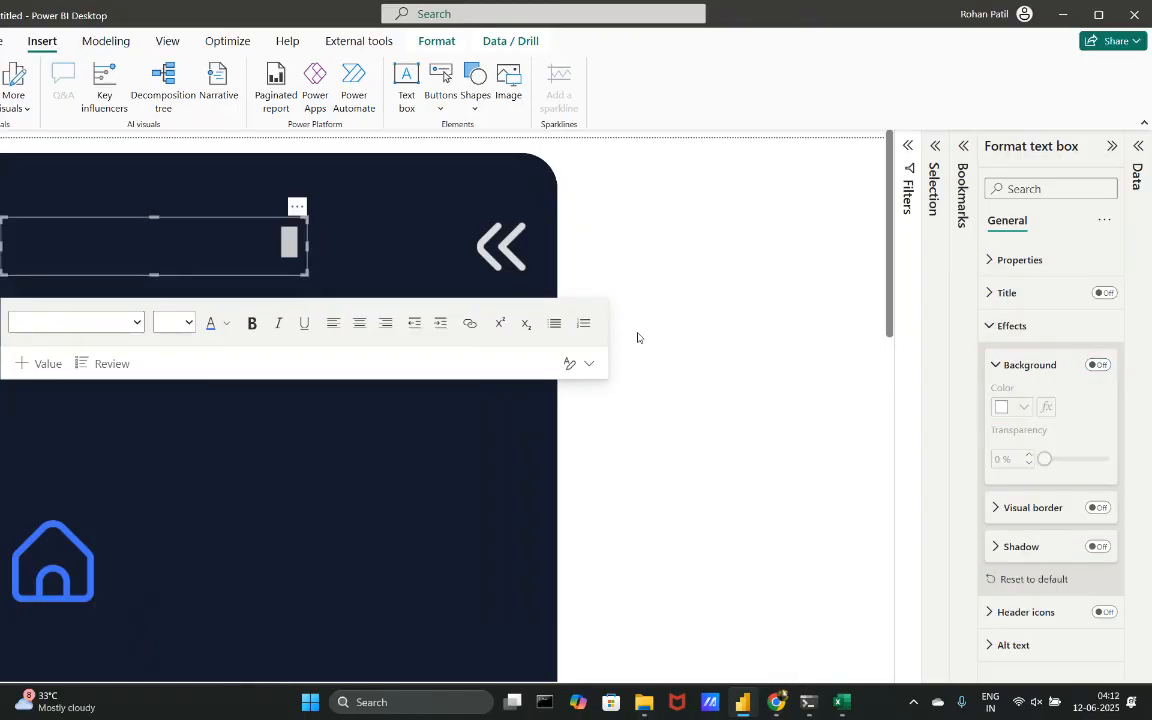
- Widen the heading text box and try to set its font size to 9
{"action": "left_click", "coordinate": [141, 301]}
{"action": "left_click", "coordinate": [200, 247]}
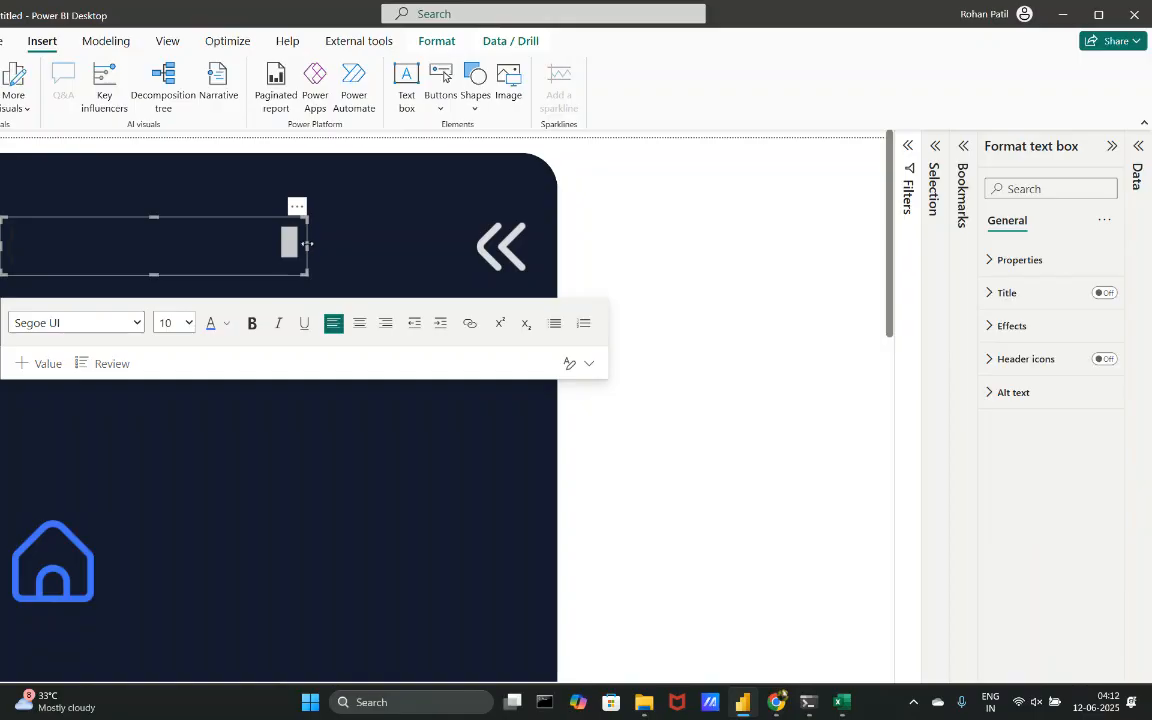
{"action": "left_click_drag", "start_coordinate": [307, 244], "coordinate": [364, 246]}
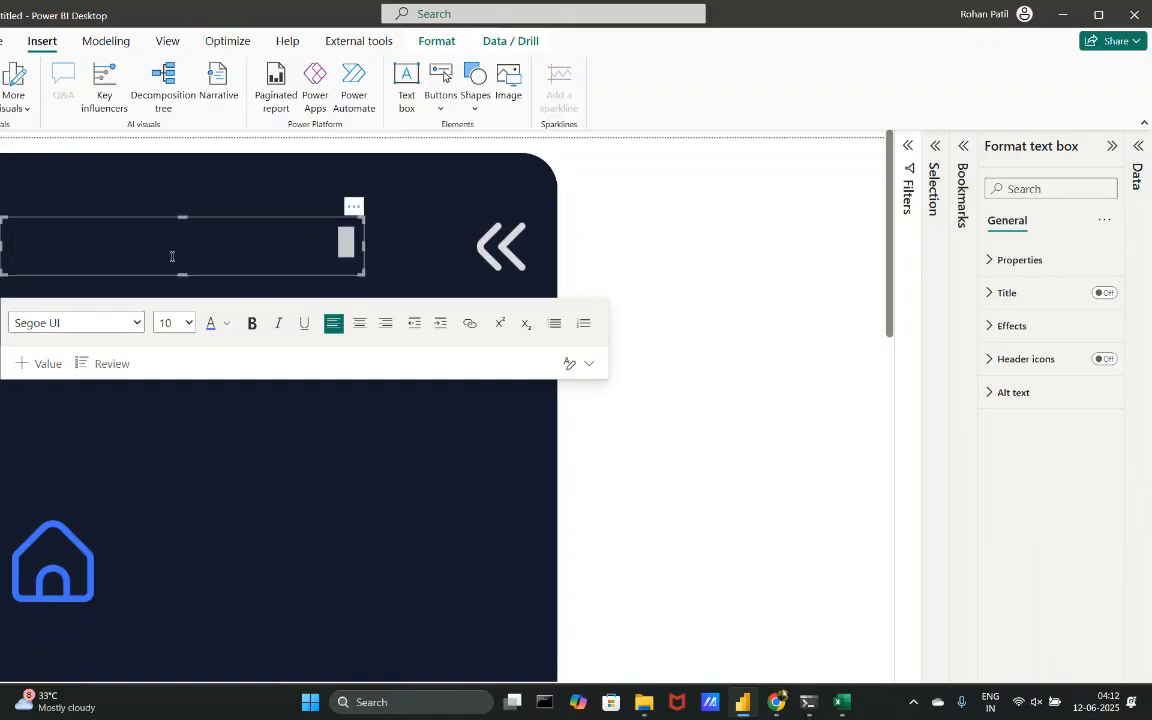
{"action": "left_click", "coordinate": [175, 322]}
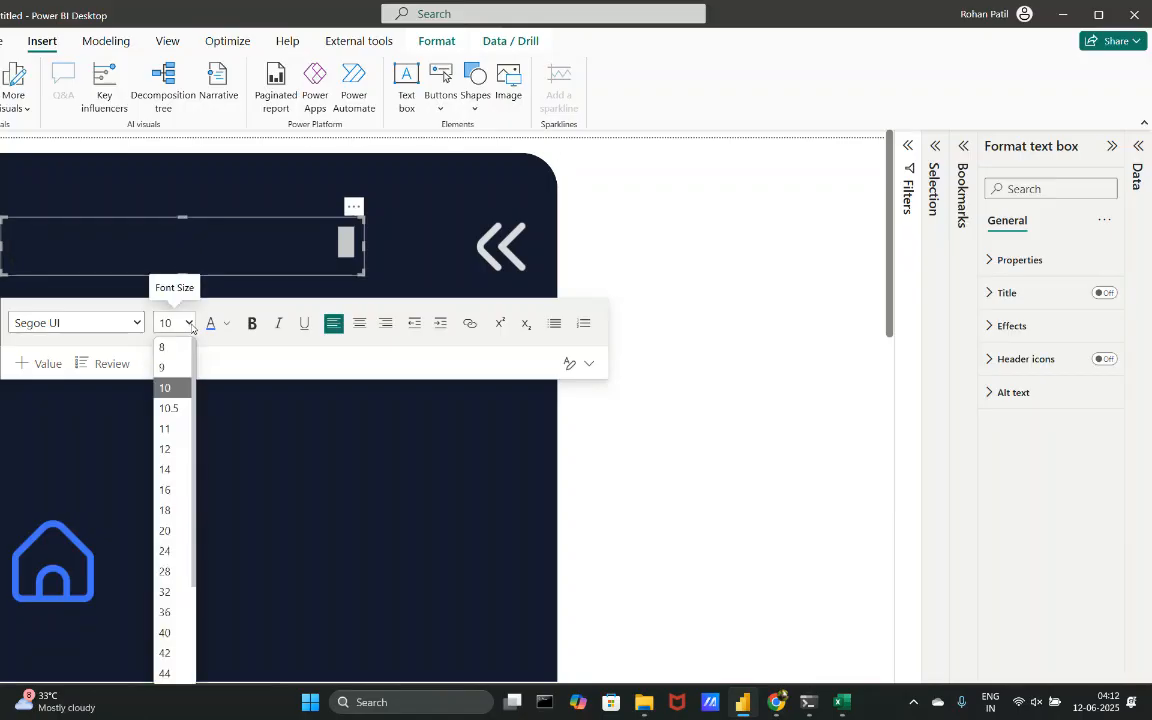
{"action": "left_click", "coordinate": [167, 367]}
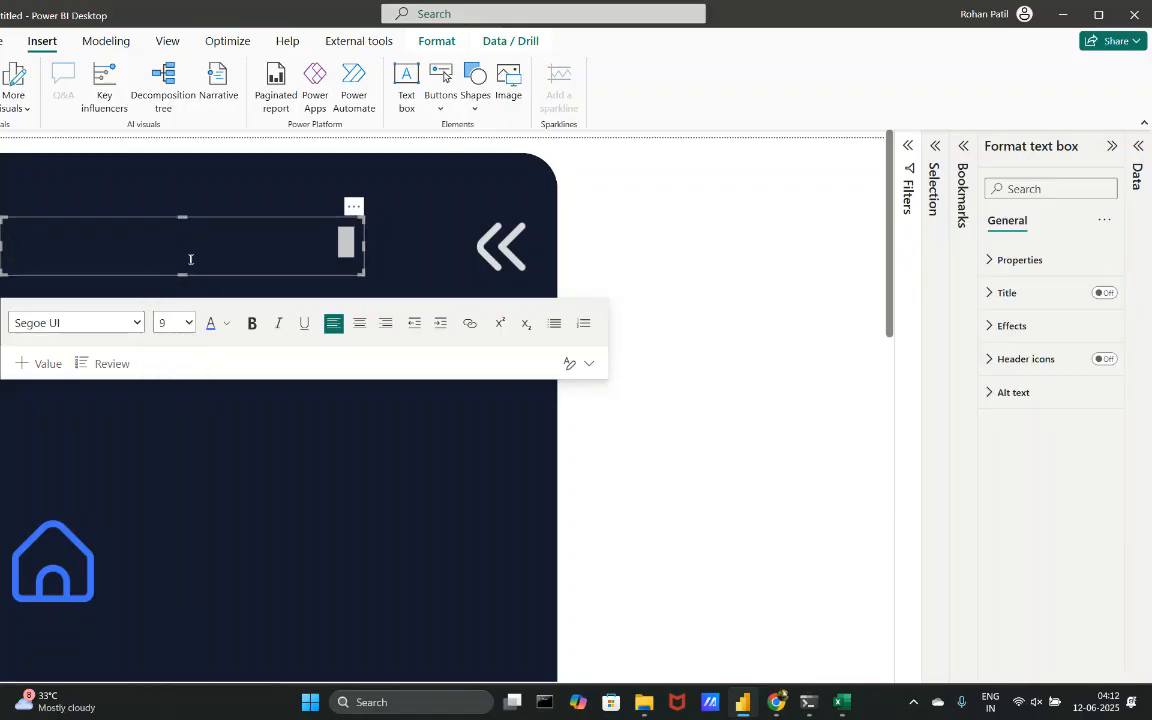
{"action": "left_click", "coordinate": [175, 322]}
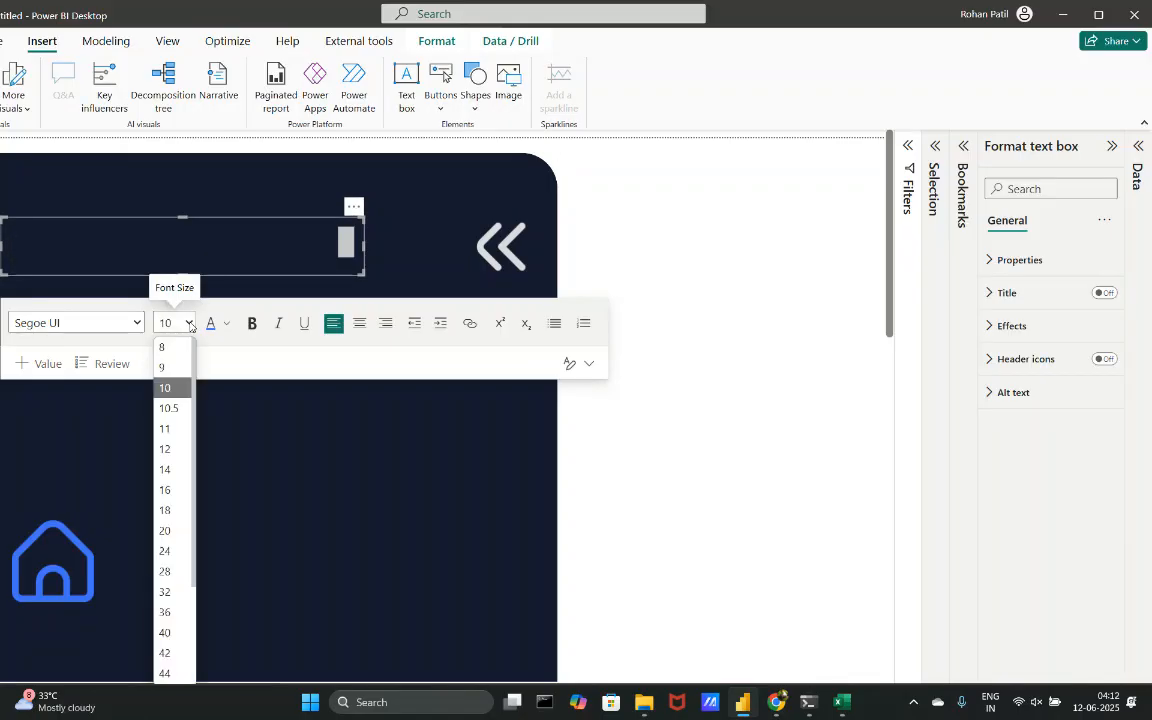
{"action": "left_click", "coordinate": [174, 371]}
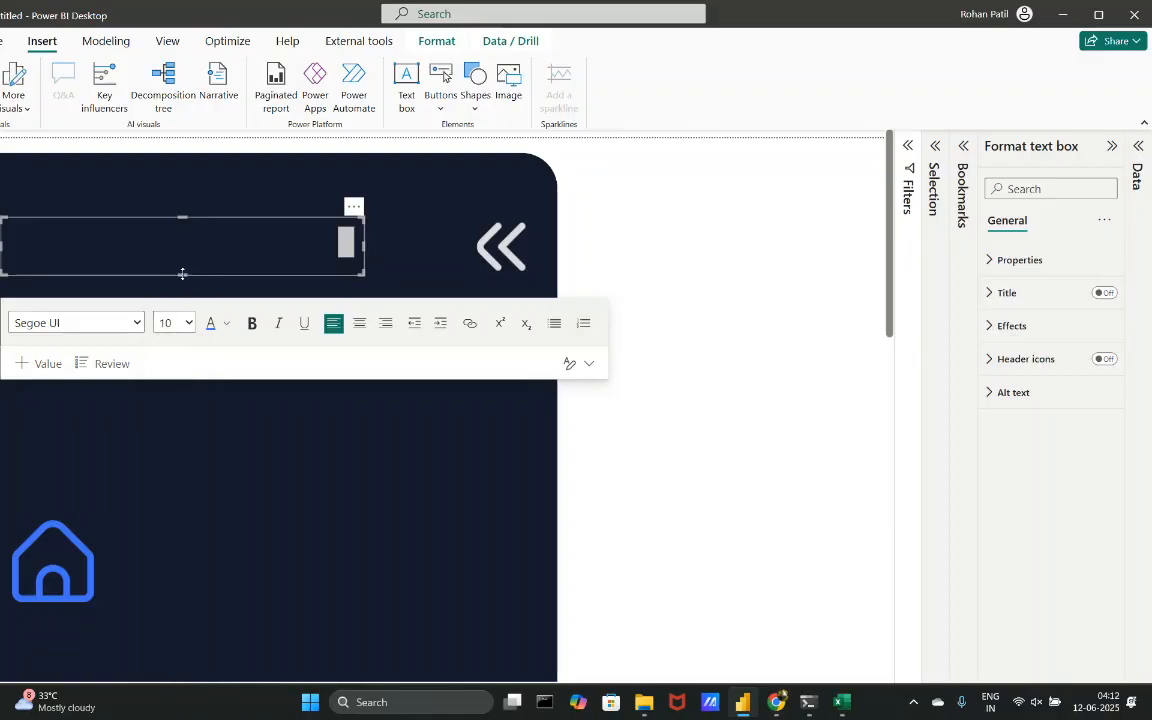
- Heighten the text box, re-enter "Brand Name & Logo" in it and make the text bold
{"action": "left_click_drag", "start_coordinate": [182, 275], "coordinate": [173, 332]}
{"action": "scroll", "coordinate": [165, 315], "scroll_direction": "left", "scroll_amount": 1}
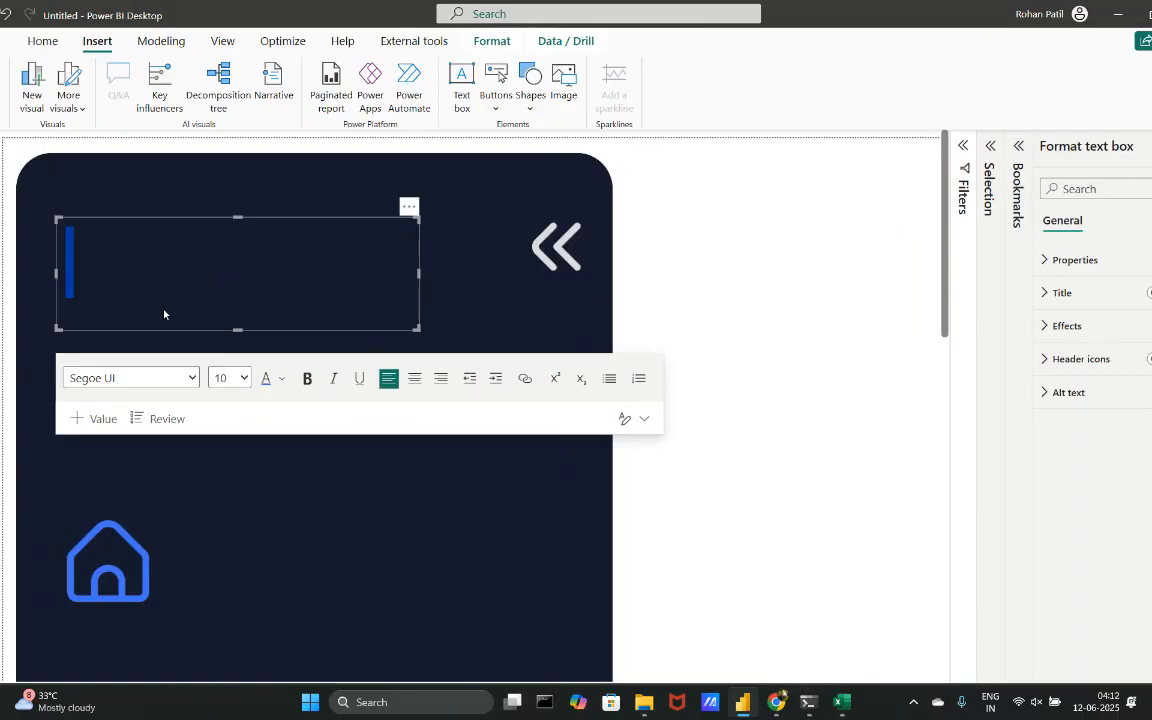
{"action": "type", "text": "B"}
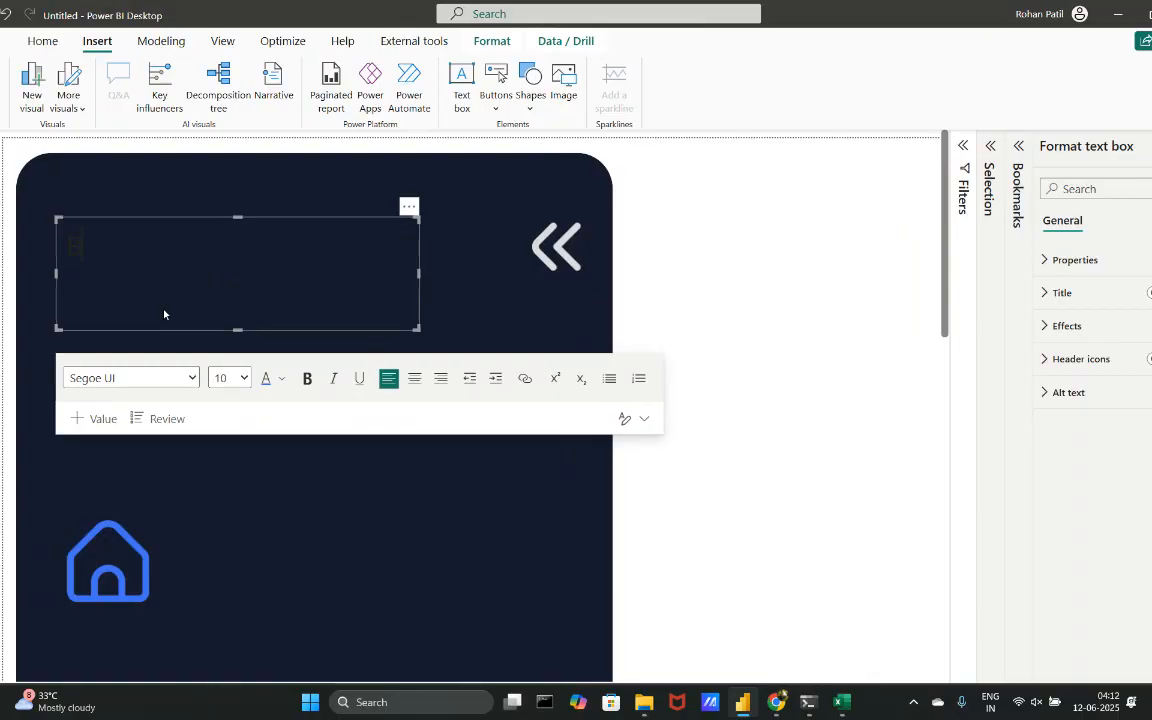
{"action": "type", "text": "rand Na"}
{"action": "type", "text": "me 1"}
{"action": "type", "text": " Logo"}
{"action": "key", "text": "ctrl+a"}
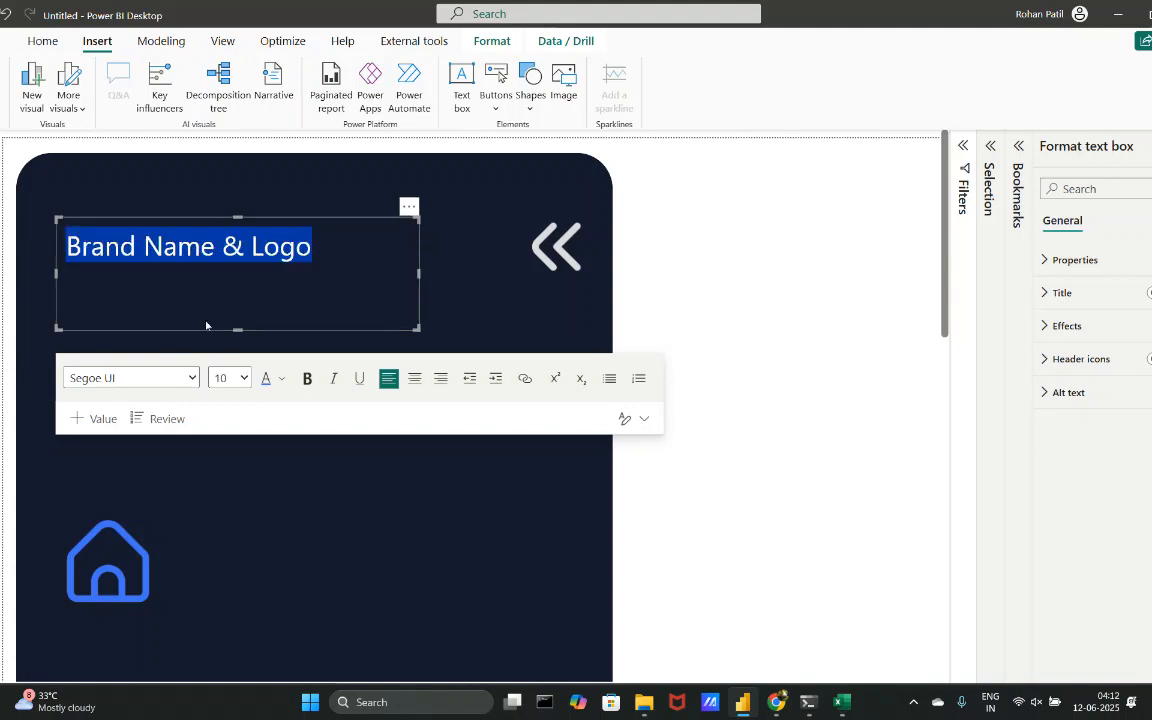
{"action": "left_click", "coordinate": [307, 378]}
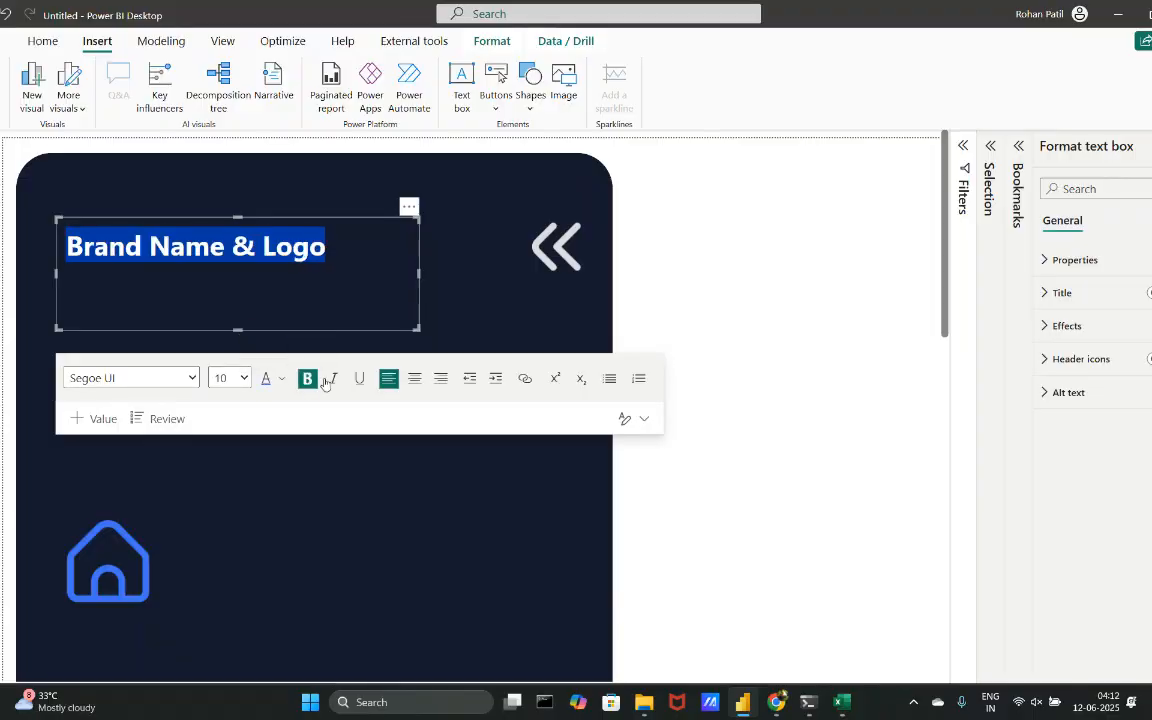
- Choose the Segoe UI font for the heading and shrink the text box to fit closely around it
{"action": "left_click", "coordinate": [185, 377]}
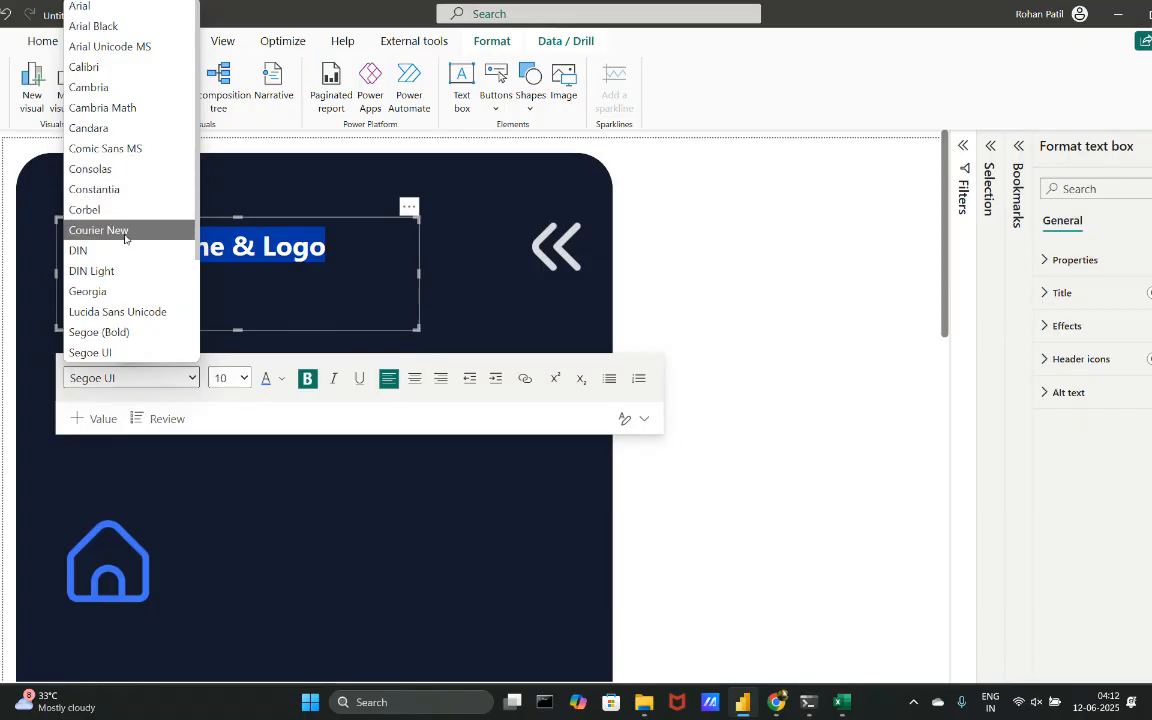
{"action": "scroll", "coordinate": [118, 276], "scroll_direction": "down", "scroll_amount": 3}
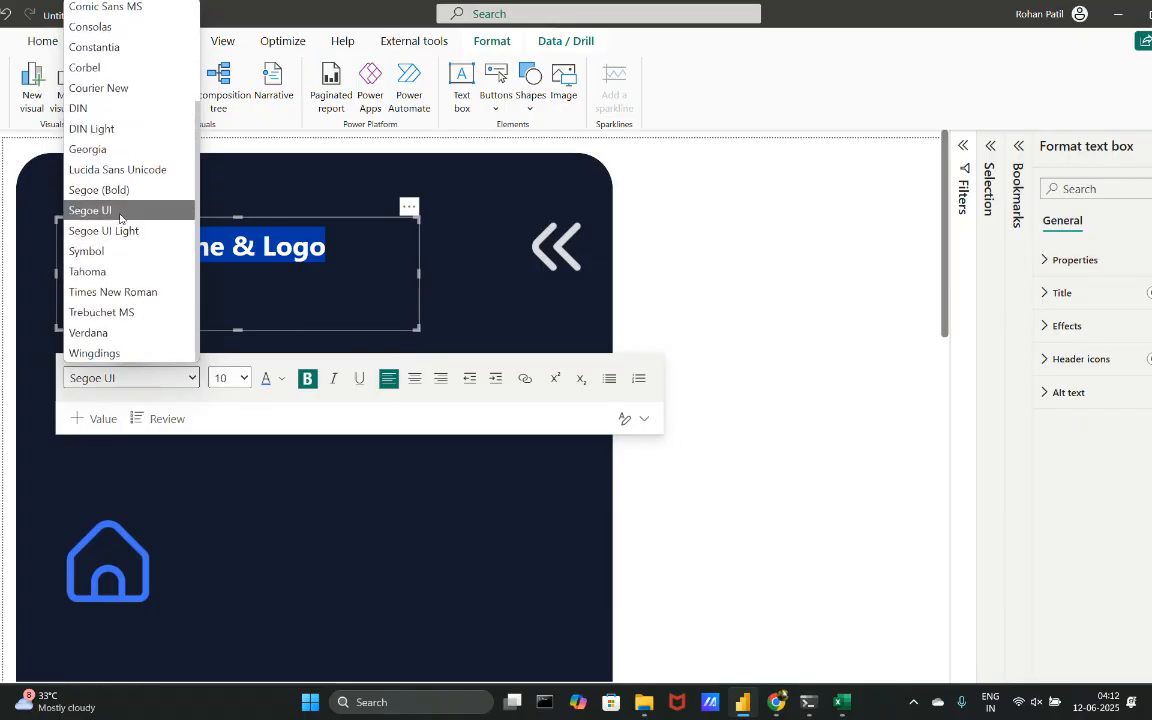
{"action": "left_click", "coordinate": [118, 210]}
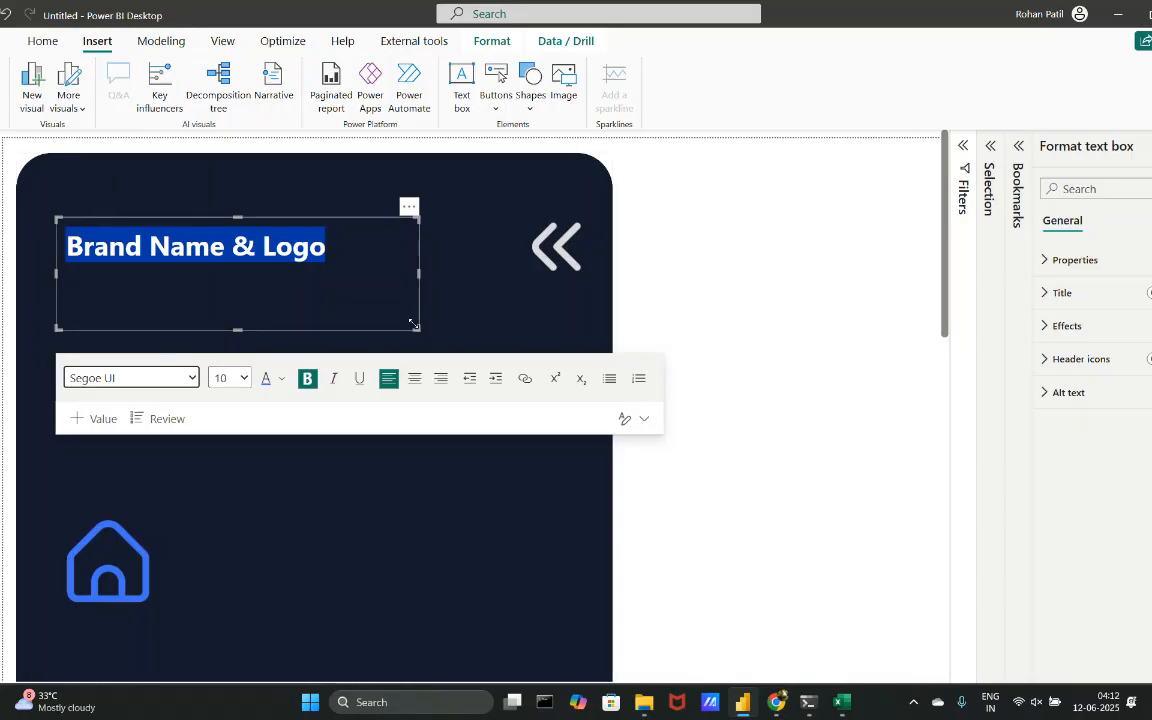
{"action": "left_click_drag", "start_coordinate": [401, 320], "coordinate": [348, 273]}
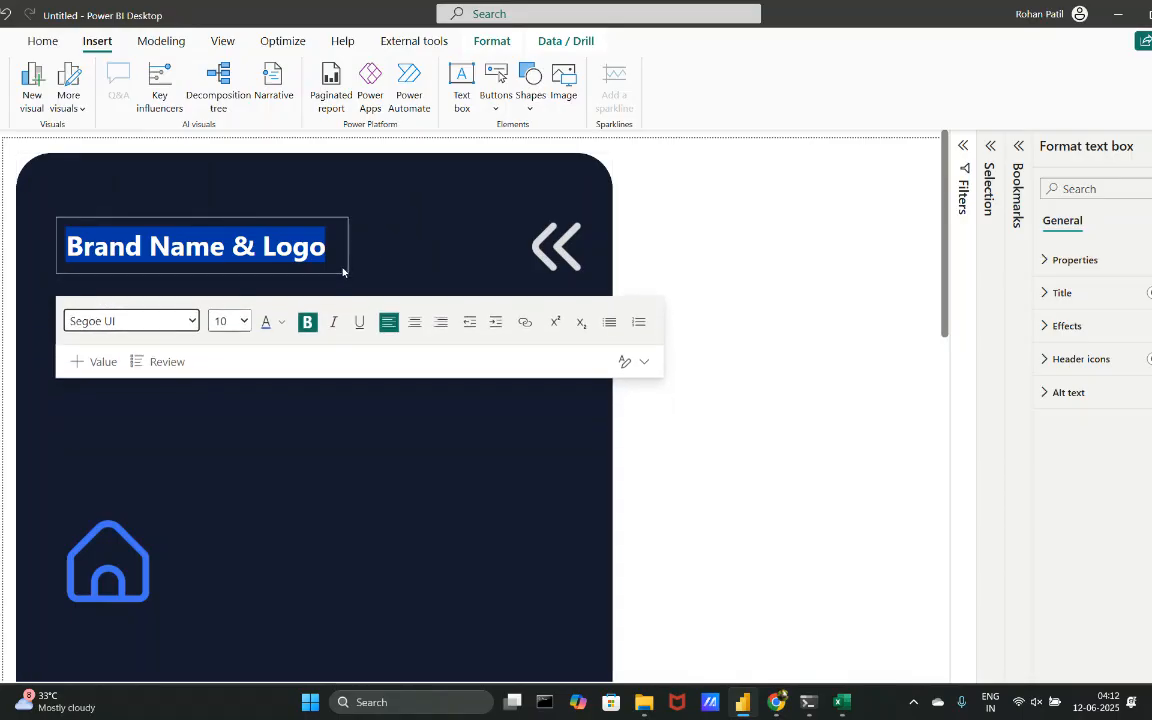
{"action": "left_click", "coordinate": [673, 271]}
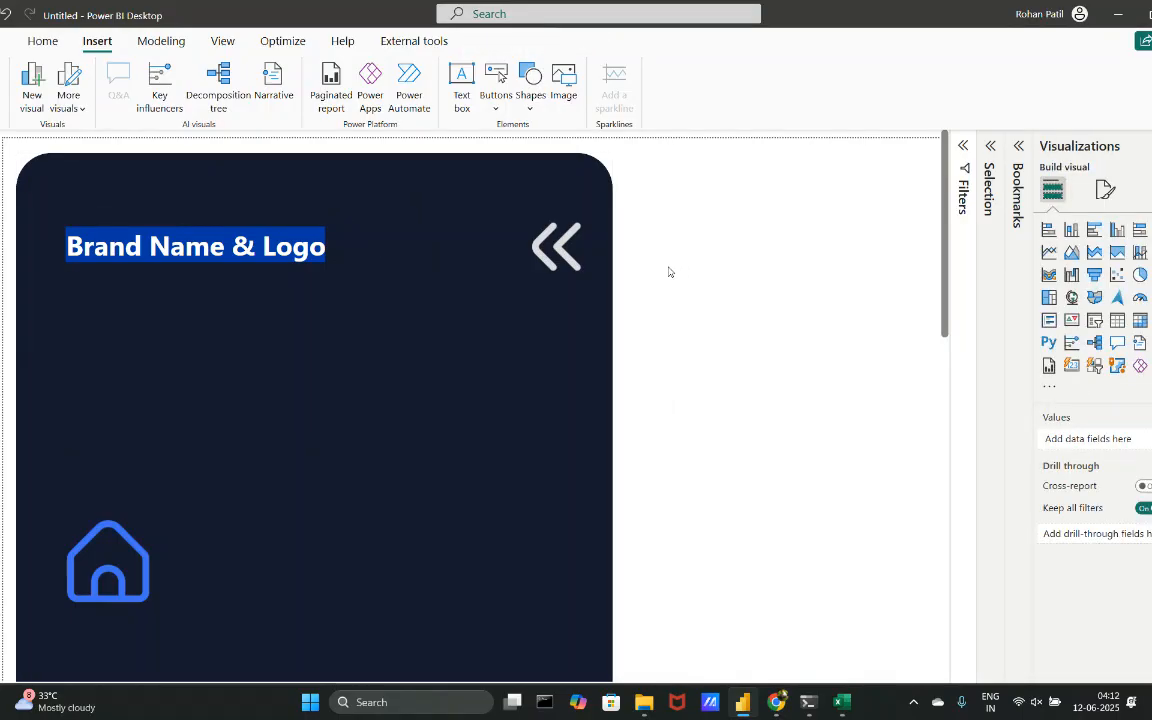
- Deselect the heading text and examine how it looks on the whole expanded sidebar
{"action": "triple_click", "coordinate": [285, 247]}
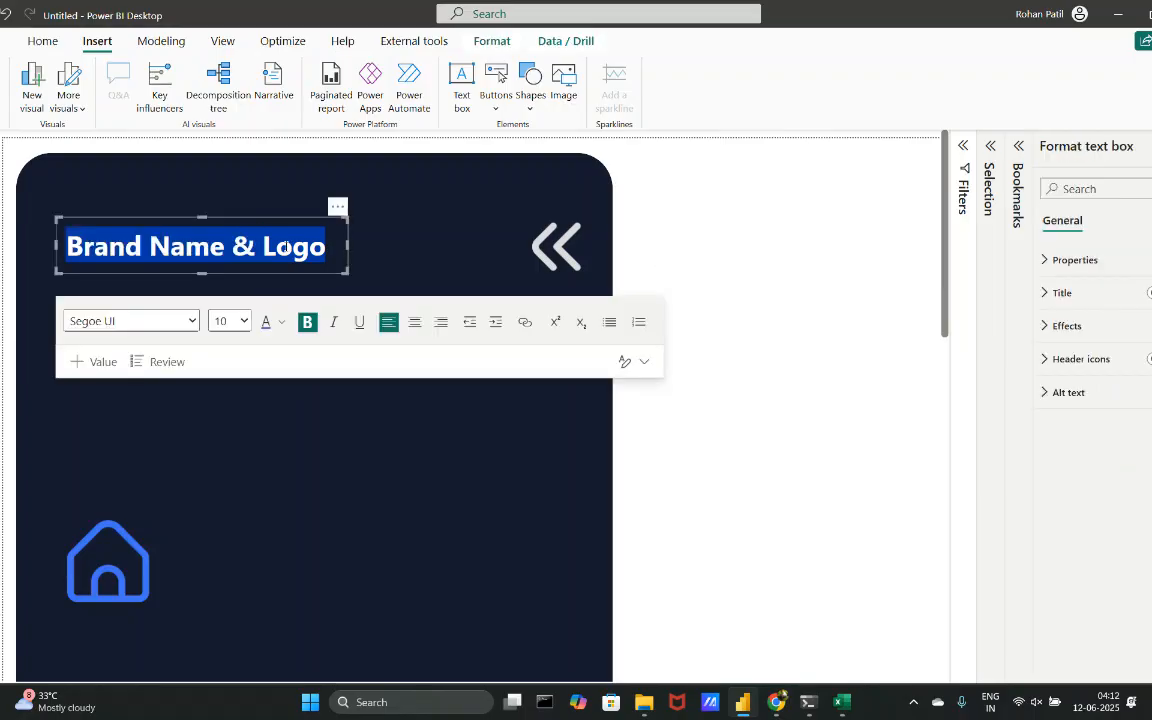
{"action": "left_click", "coordinate": [607, 234]}
{"action": "left_click", "coordinate": [607, 234], "text": "ctrl"}
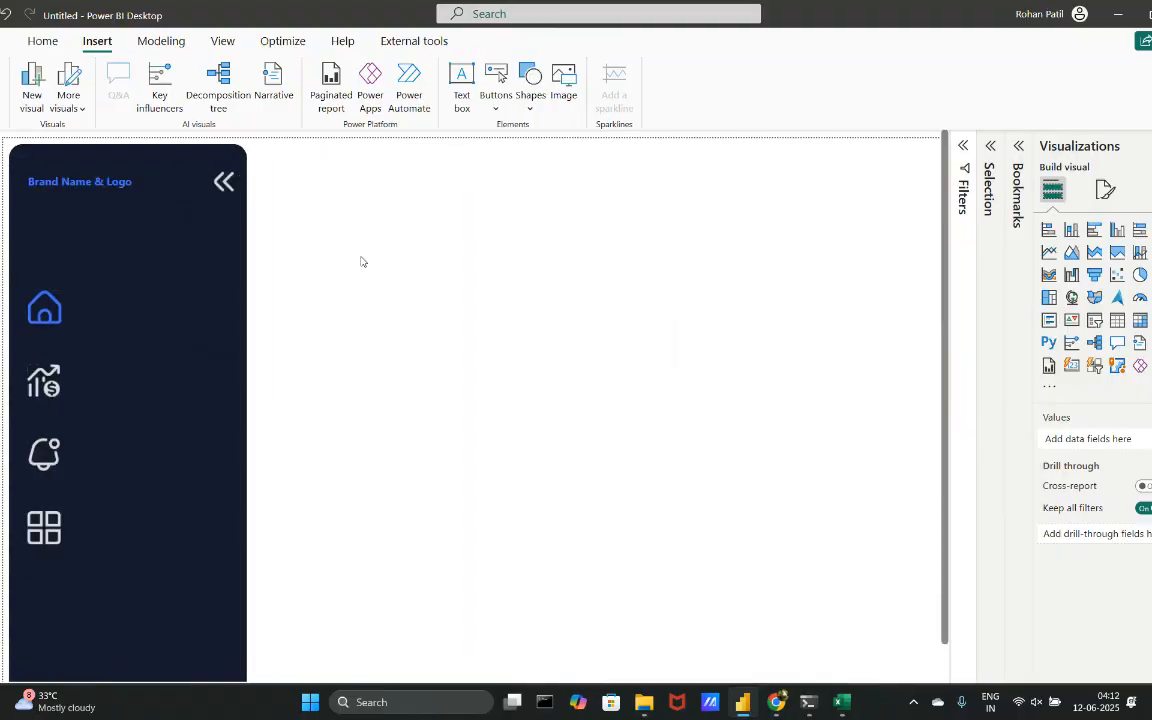
{"action": "left_click", "coordinate": [101, 181]}
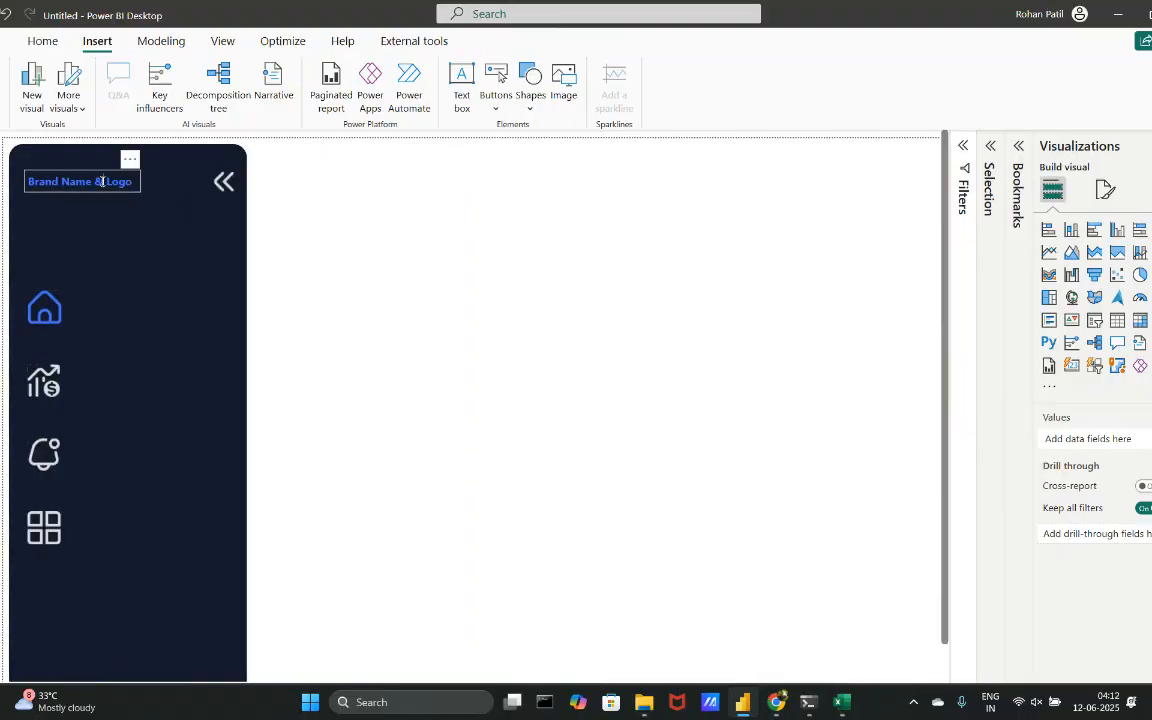
- Set the brand heading's font size to 20 and enlarge its text box so the whole heading fits on two lines
{"action": "triple_click", "coordinate": [101, 181]}
{"action": "left_click", "coordinate": [340, 194]}
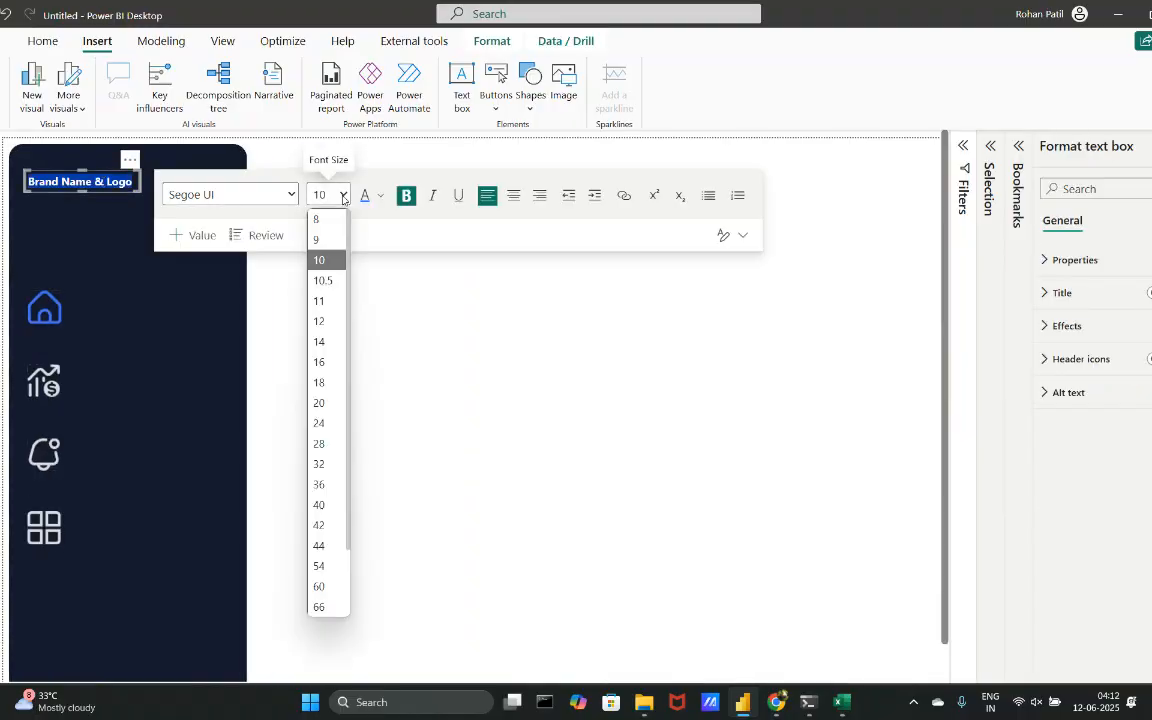
{"action": "left_click", "coordinate": [337, 402]}
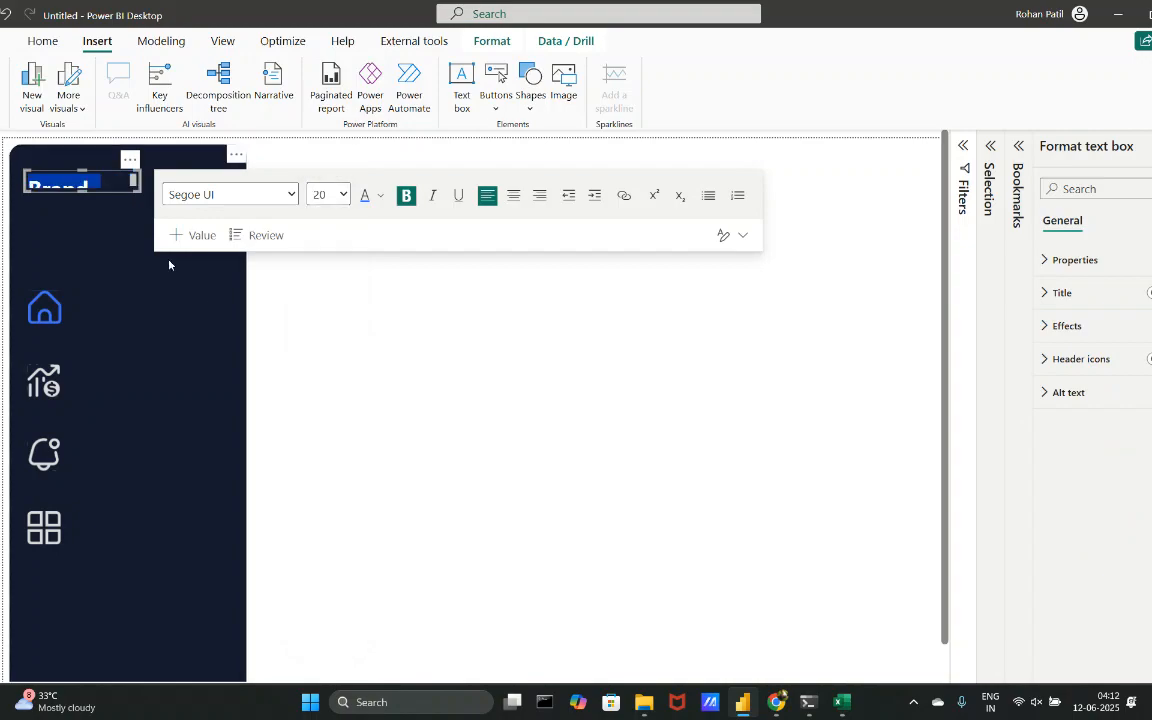
{"action": "left_click", "coordinate": [427, 262]}
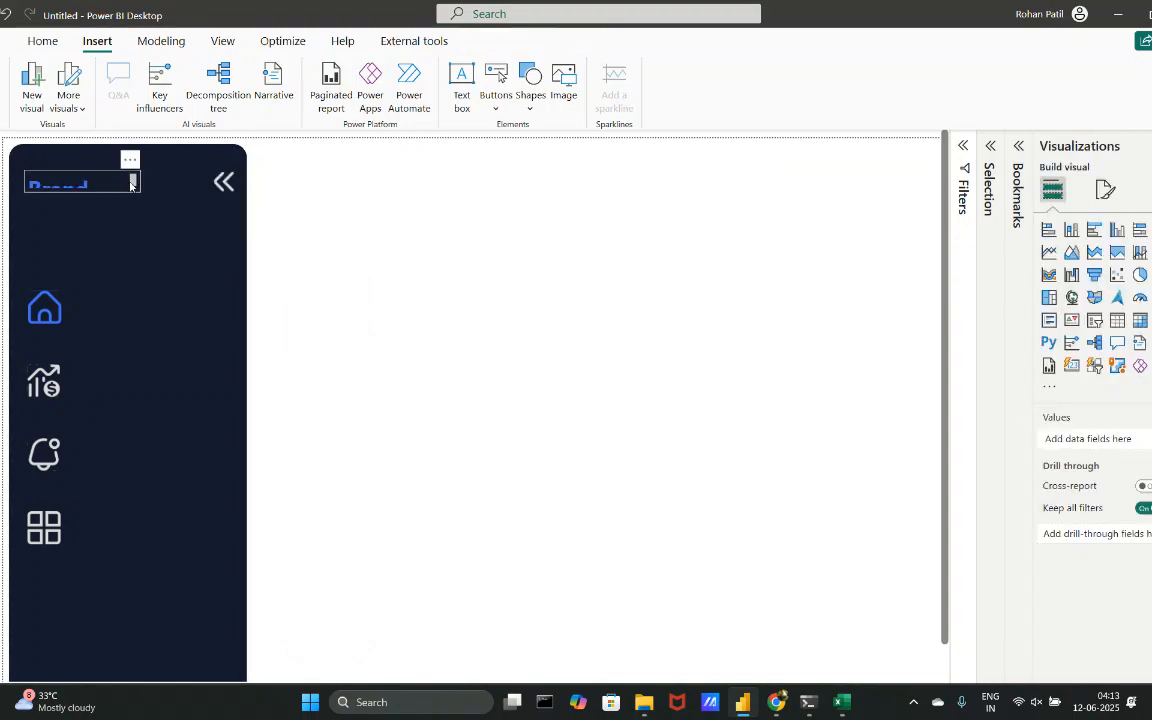
{"action": "left_click", "coordinate": [133, 181]}
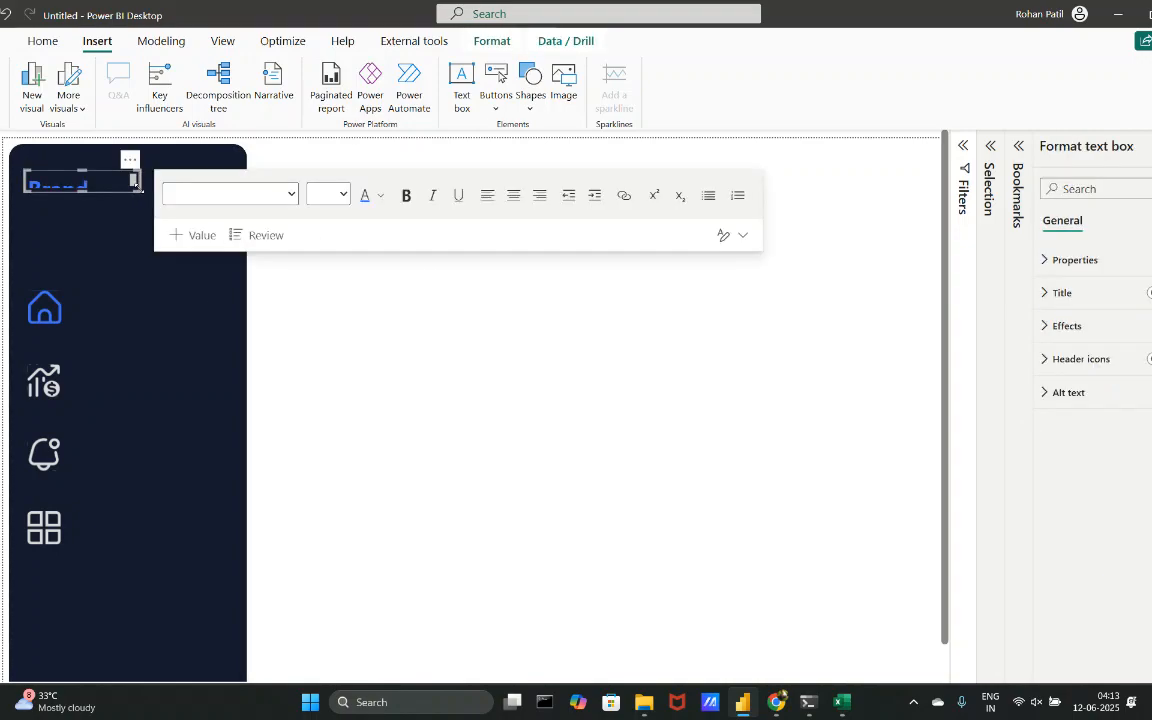
{"action": "left_click_drag", "start_coordinate": [140, 192], "coordinate": [193, 233]}
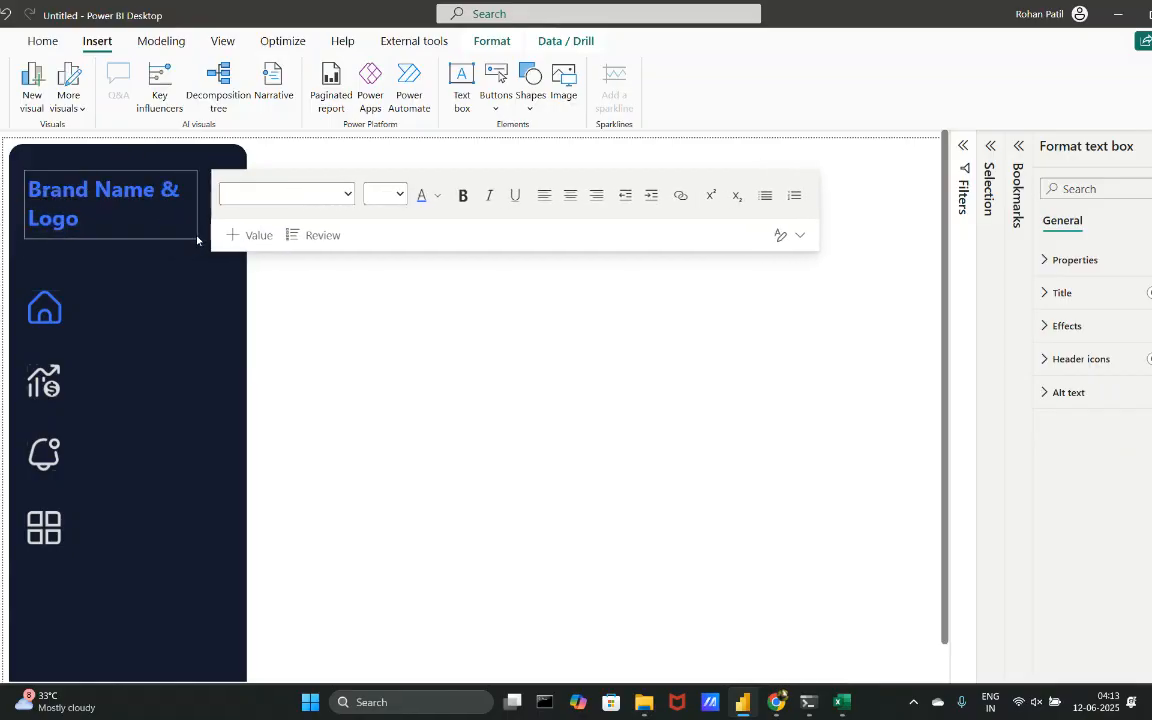
{"action": "left_click", "coordinate": [330, 287]}
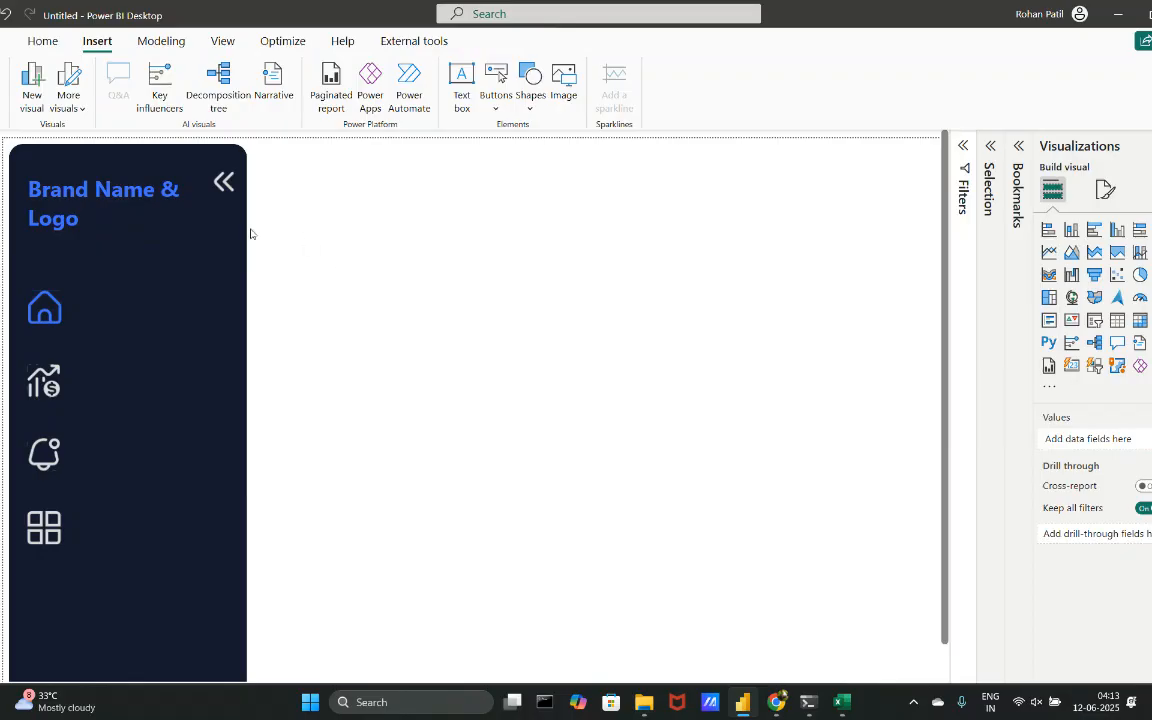
{"action": "left_click", "coordinate": [185, 182]}
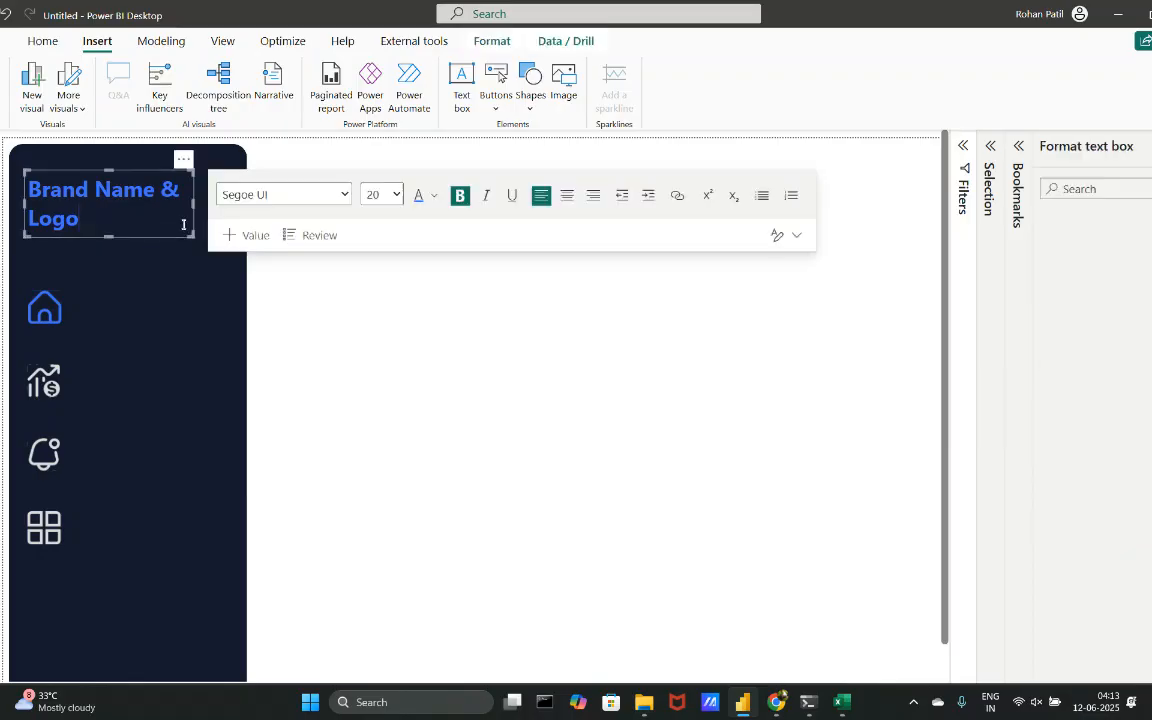
{"action": "left_click", "coordinate": [142, 174]}
{"action": "left_click", "coordinate": [142, 170]}
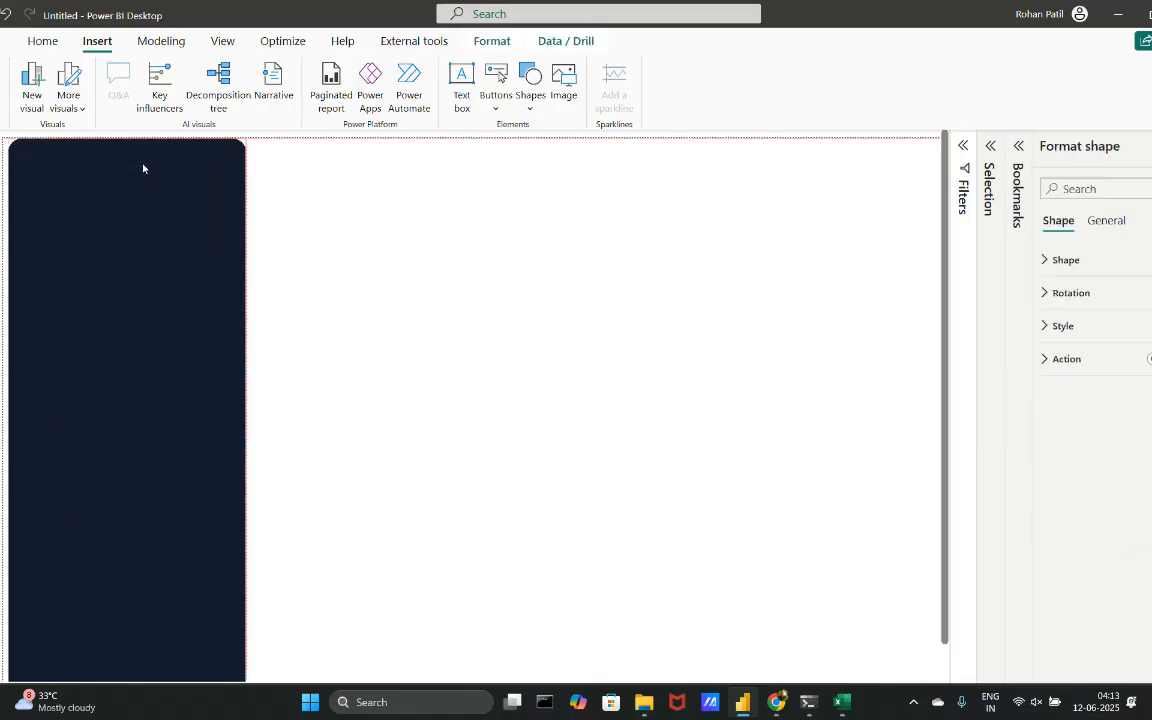
{"action": "left_click_drag", "start_coordinate": [143, 164], "coordinate": [143, 165]}
{"action": "key", "text": "ctrl+z"}
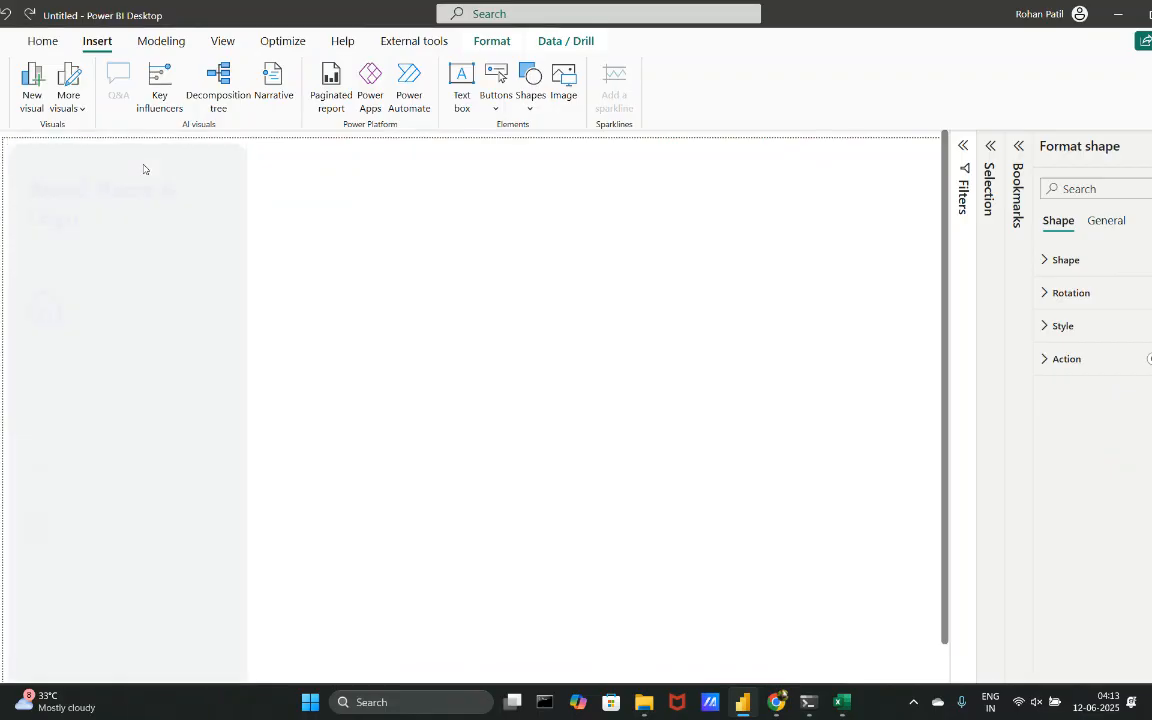
{"action": "left_click", "coordinate": [442, 265]}
- Move the heading text box slightly down beside the collapse button
{"action": "scroll", "coordinate": [326, 261], "scroll_direction": "up", "scroll_amount": 3}
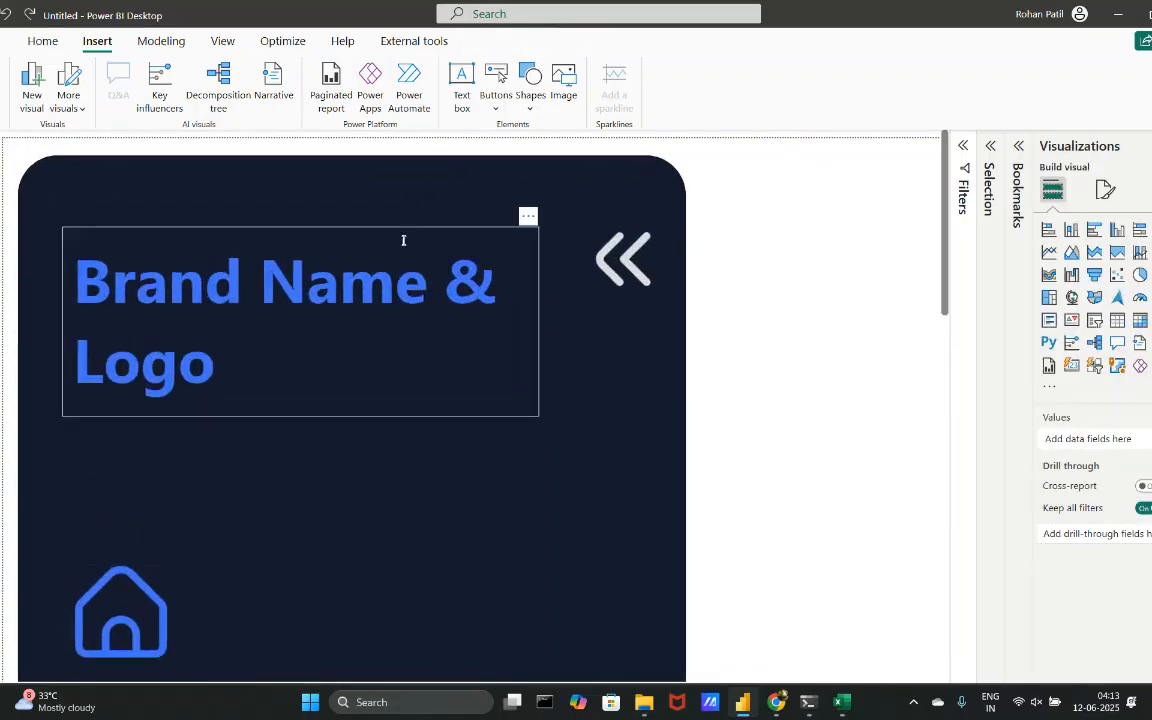
{"action": "left_click", "coordinate": [521, 272]}
{"action": "left_click", "coordinate": [771, 290]}
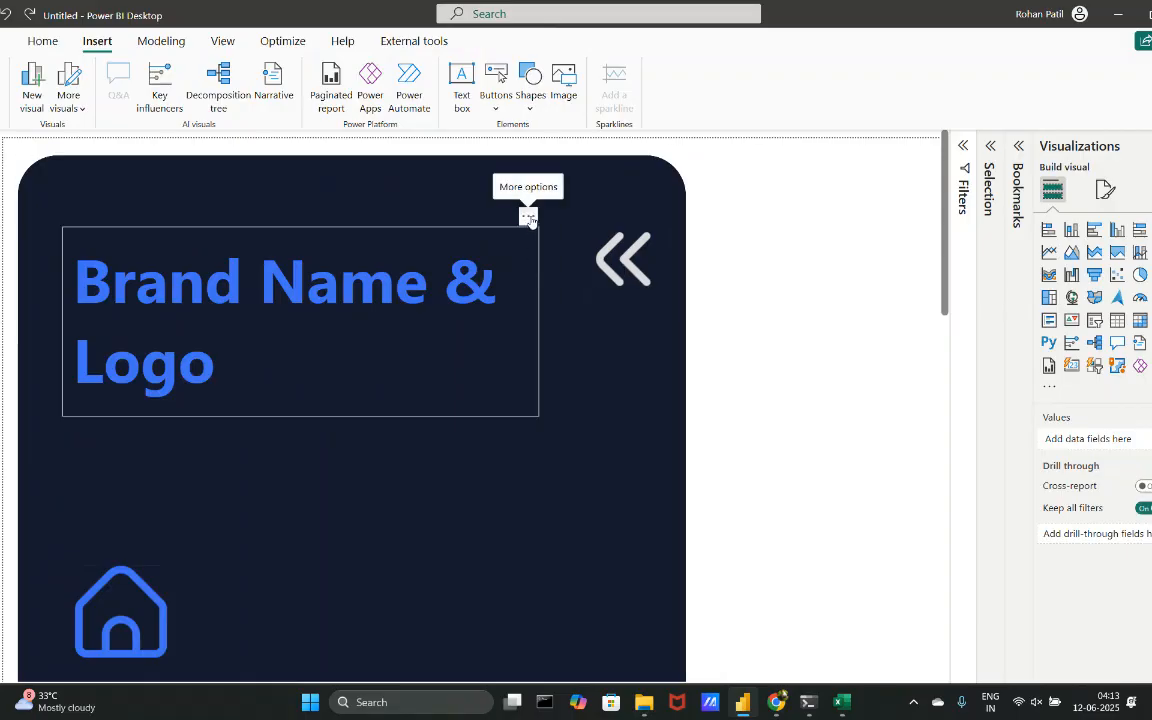
{"action": "left_click_drag", "start_coordinate": [530, 216], "coordinate": [534, 245]}
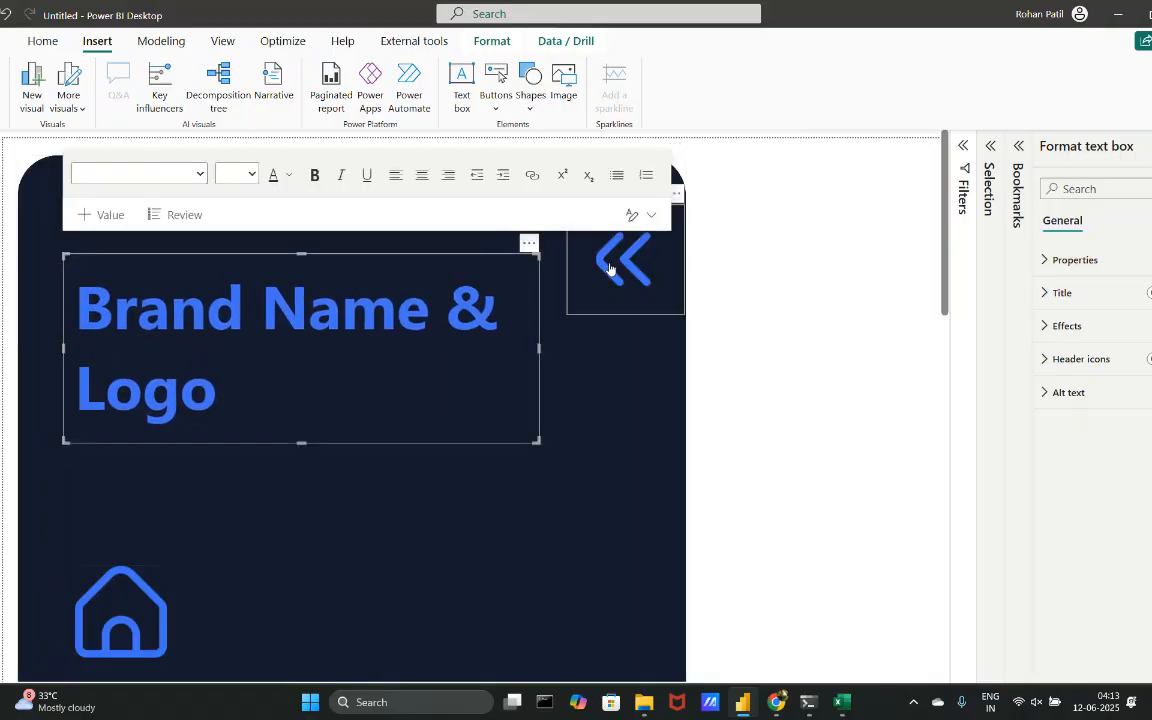
- Try to line up the heading text box with the collapse button by applying Align top
{"action": "left_click", "coordinate": [494, 43]}
{"action": "left_click", "coordinate": [311, 95]}
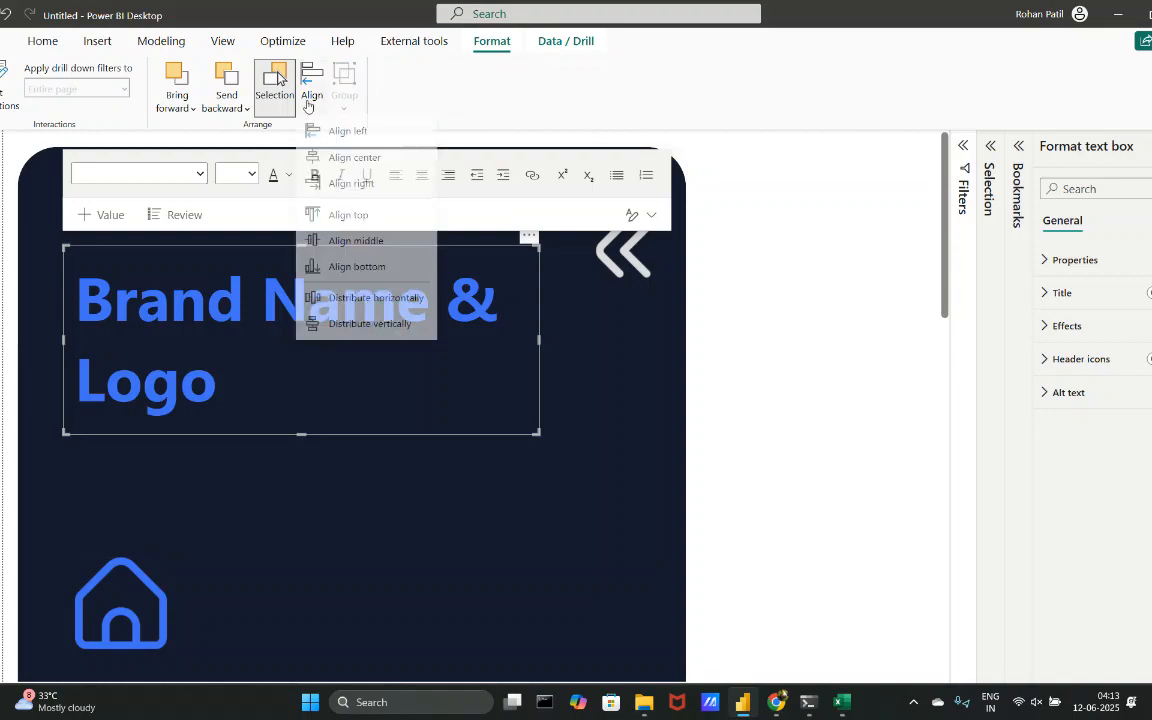
{"action": "left_click", "coordinate": [350, 219]}
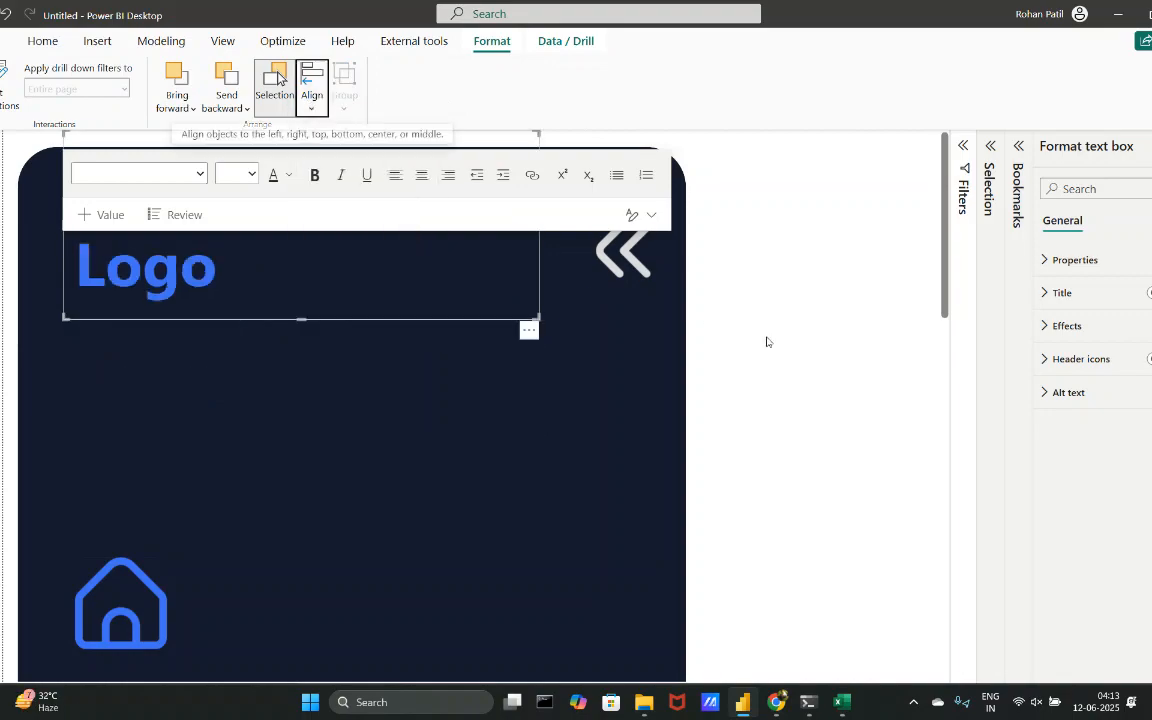
{"action": "left_click", "coordinate": [785, 307]}
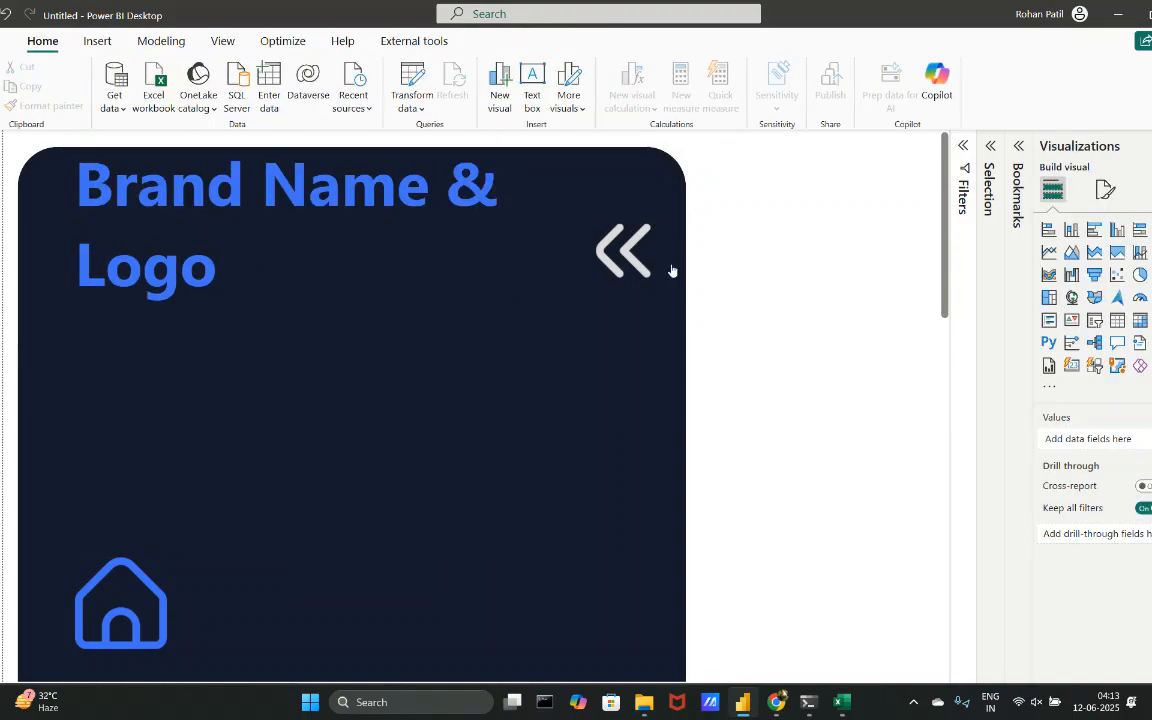
{"action": "left_click", "coordinate": [630, 265]}
{"action": "left_click", "coordinate": [404, 224]}
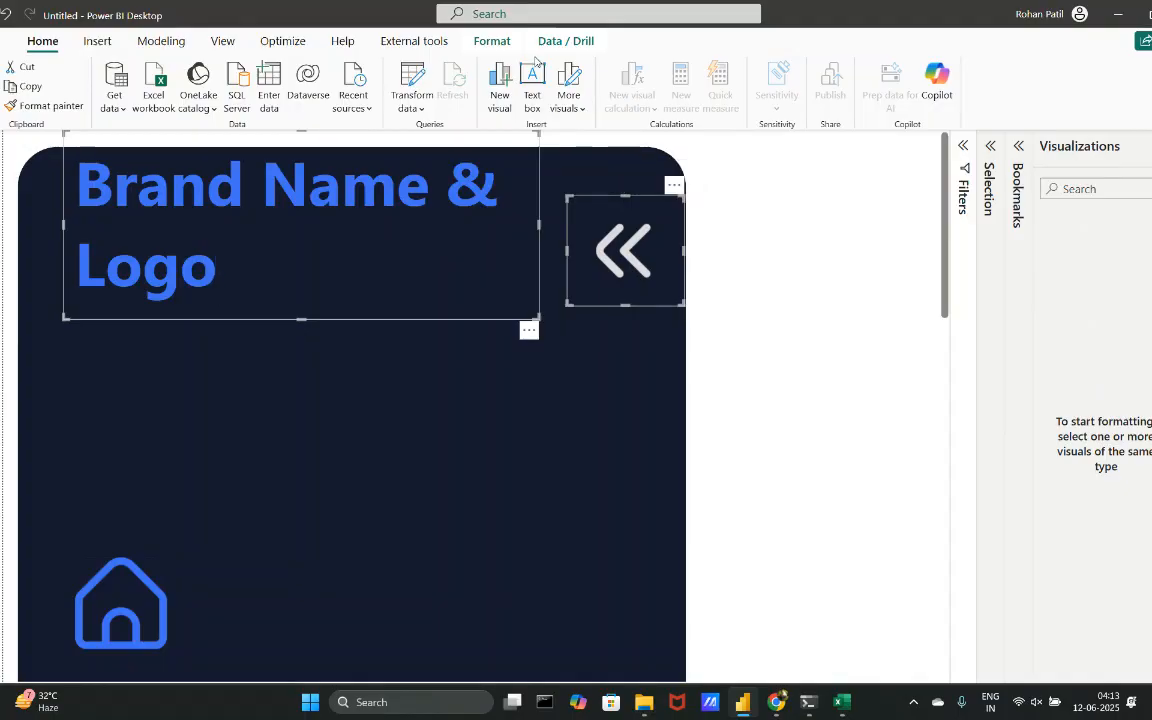
{"action": "left_click", "coordinate": [759, 332]}
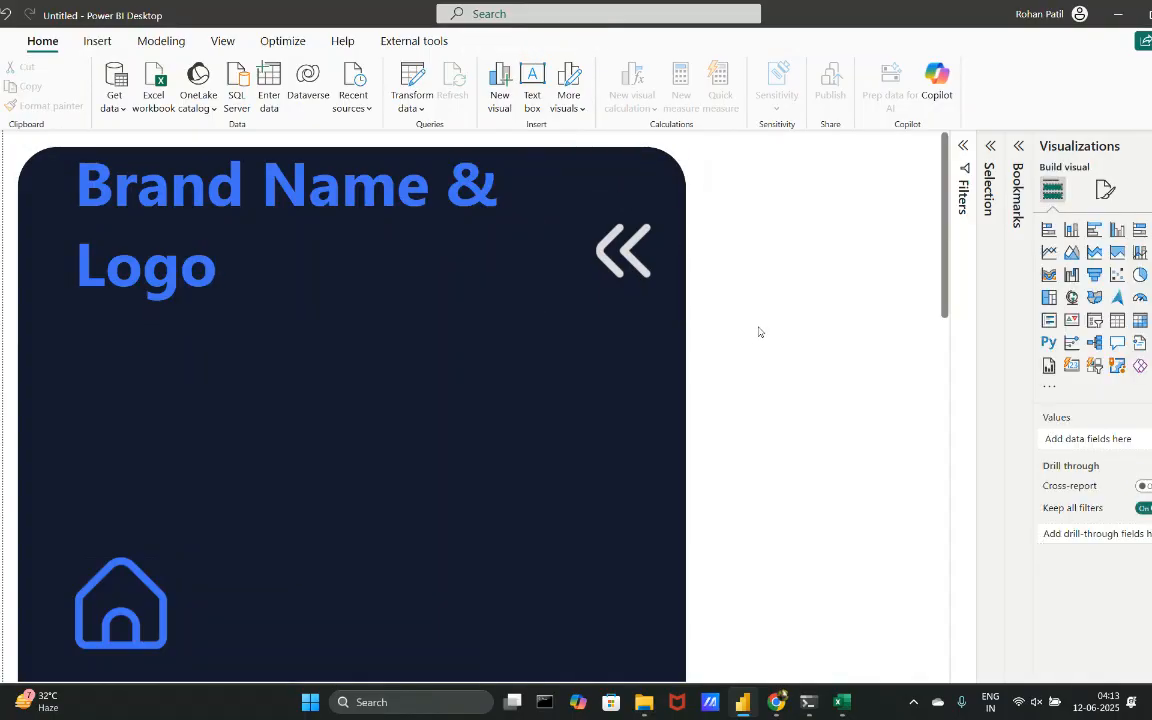
- Move the heading text box down until its upper edge lines up with the collapse button's upper edge
{"action": "left_click", "coordinate": [509, 262]}
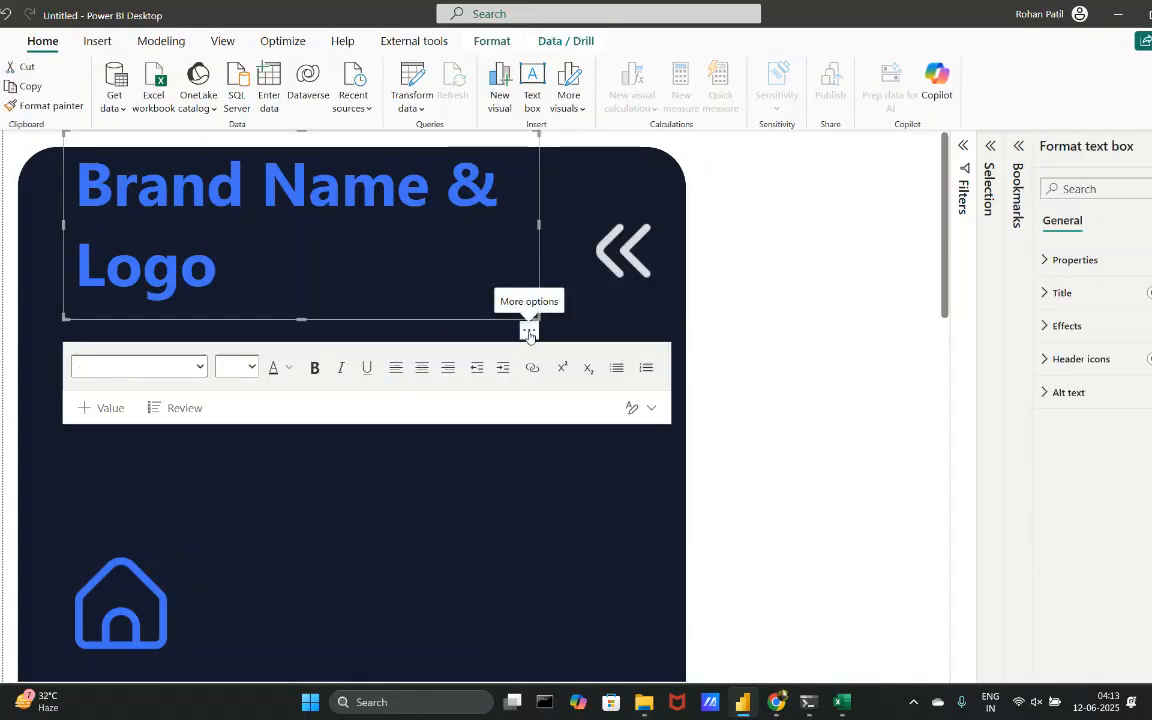
{"action": "left_click_drag", "start_coordinate": [529, 333], "coordinate": [527, 404]}
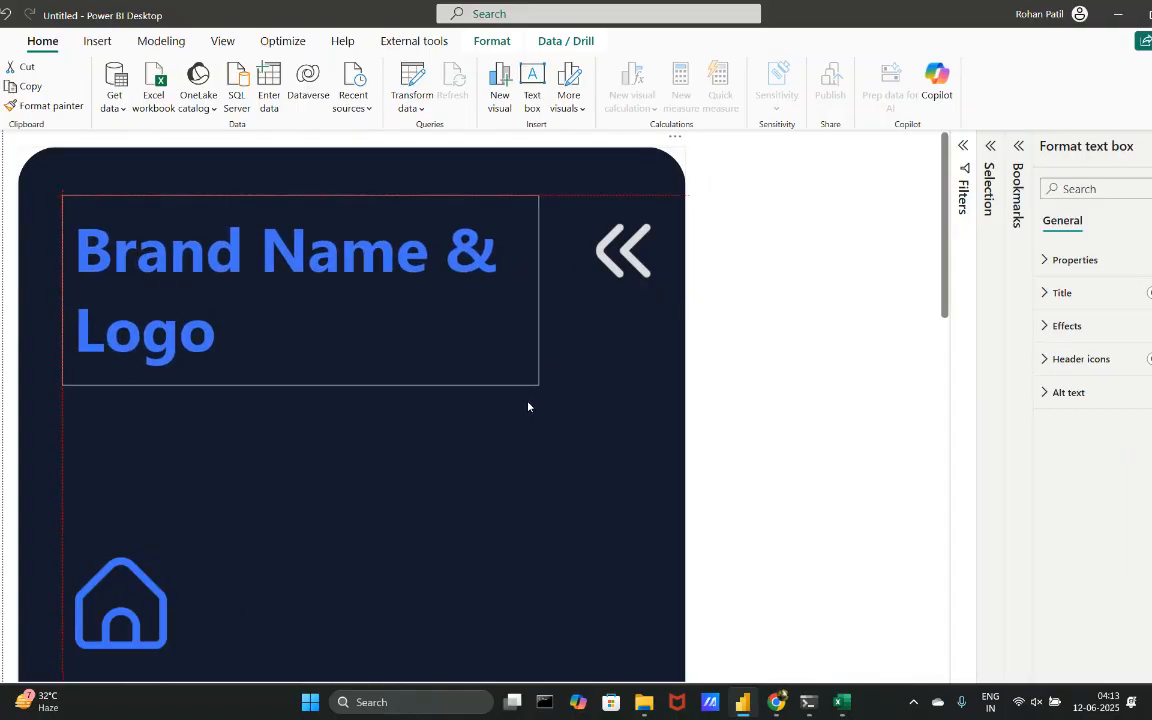
{"action": "left_click", "coordinate": [836, 380]}
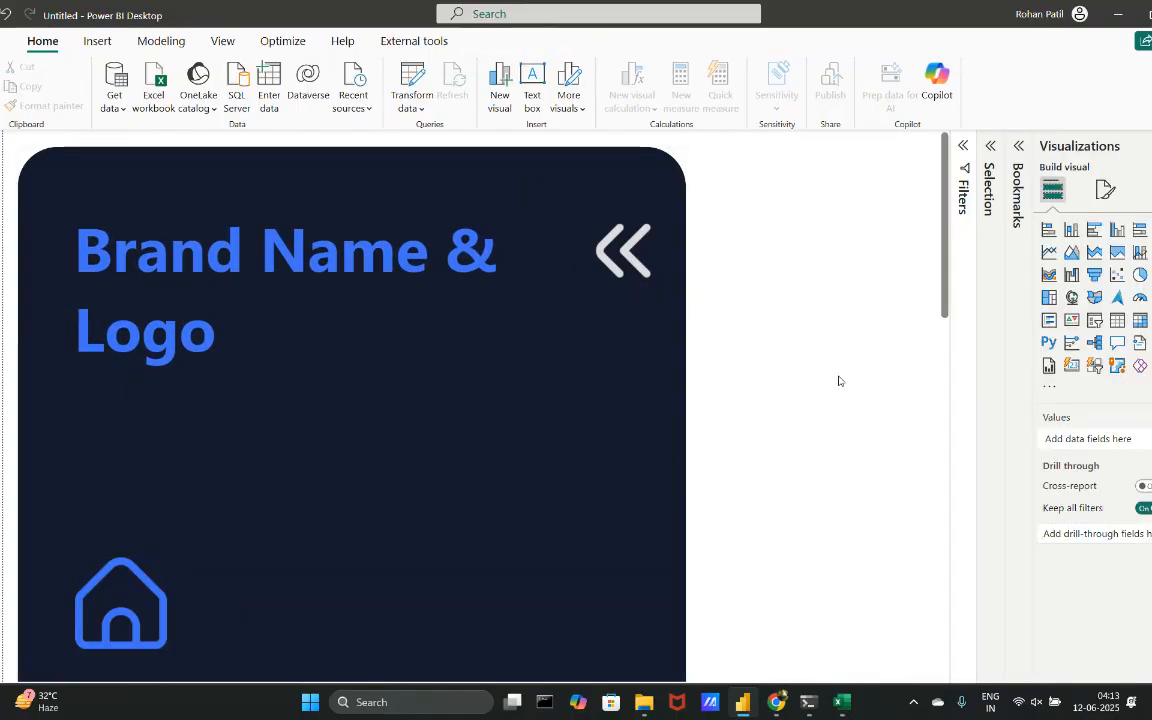
- Try dark blue on the whole brand heading and set its text color to white
{"action": "scroll", "coordinate": [909, 310], "scroll_direction": "down", "scroll_amount": 6}
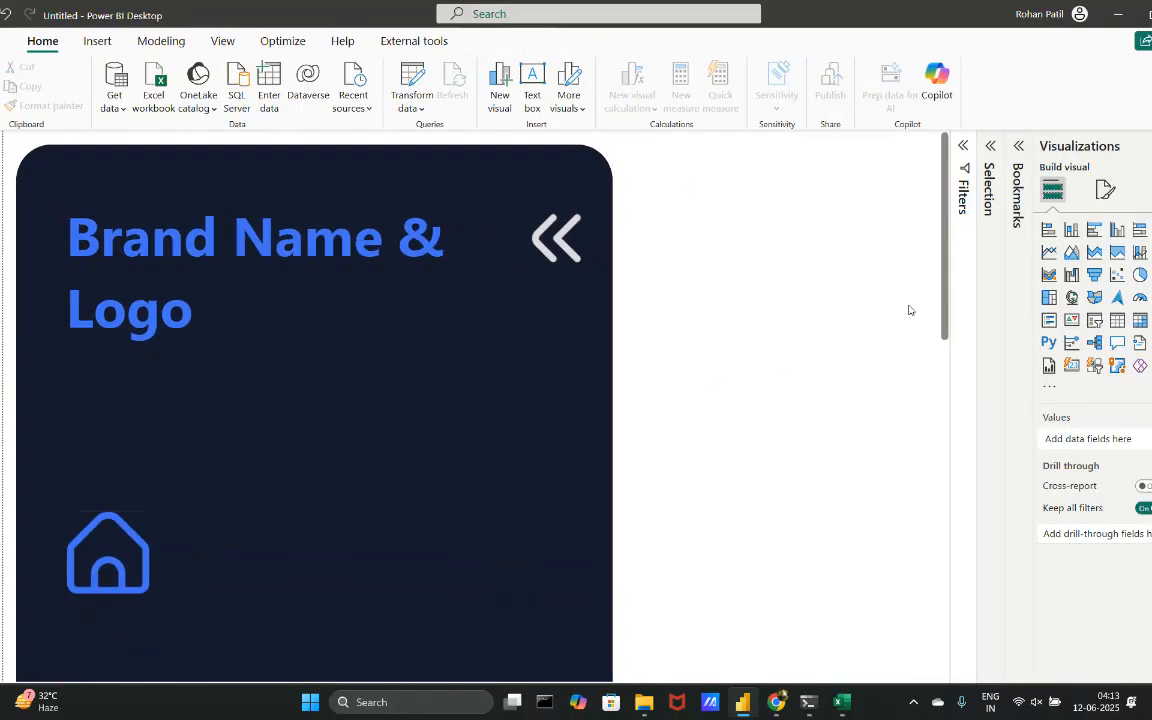
{"action": "scroll", "coordinate": [905, 310], "scroll_direction": "up", "scroll_amount": 3}
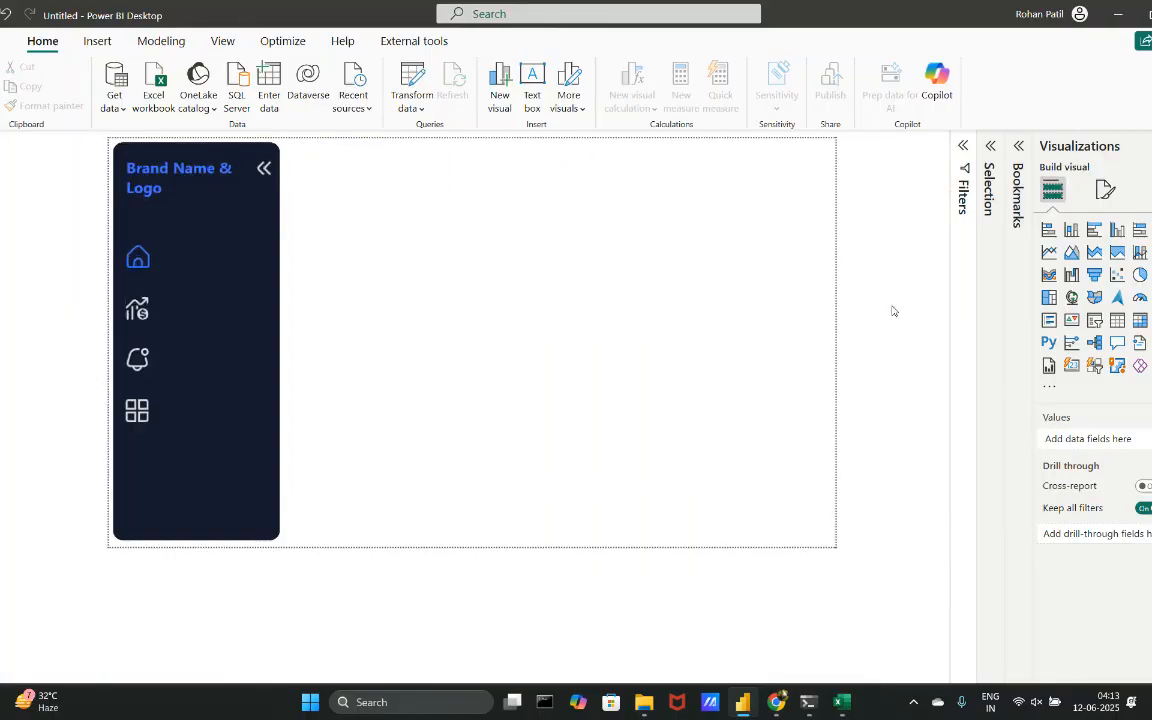
{"action": "scroll", "coordinate": [778, 332], "scroll_direction": "up", "scroll_amount": 2}
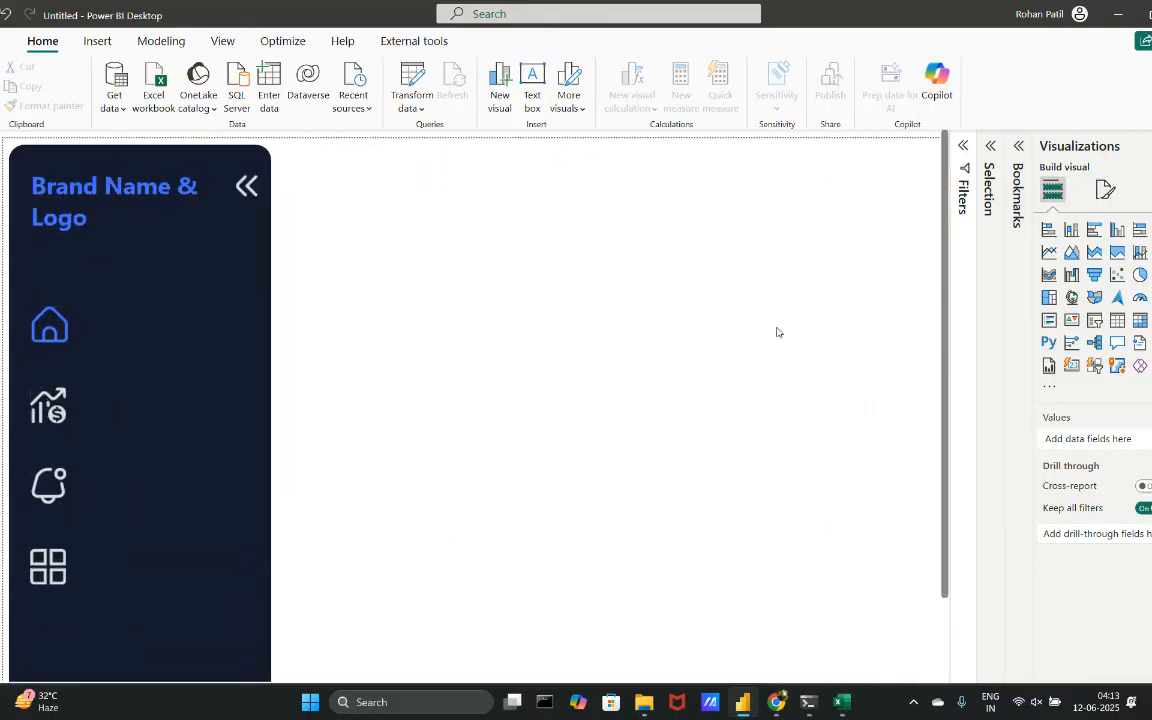
{"action": "left_click", "coordinate": [107, 187]}
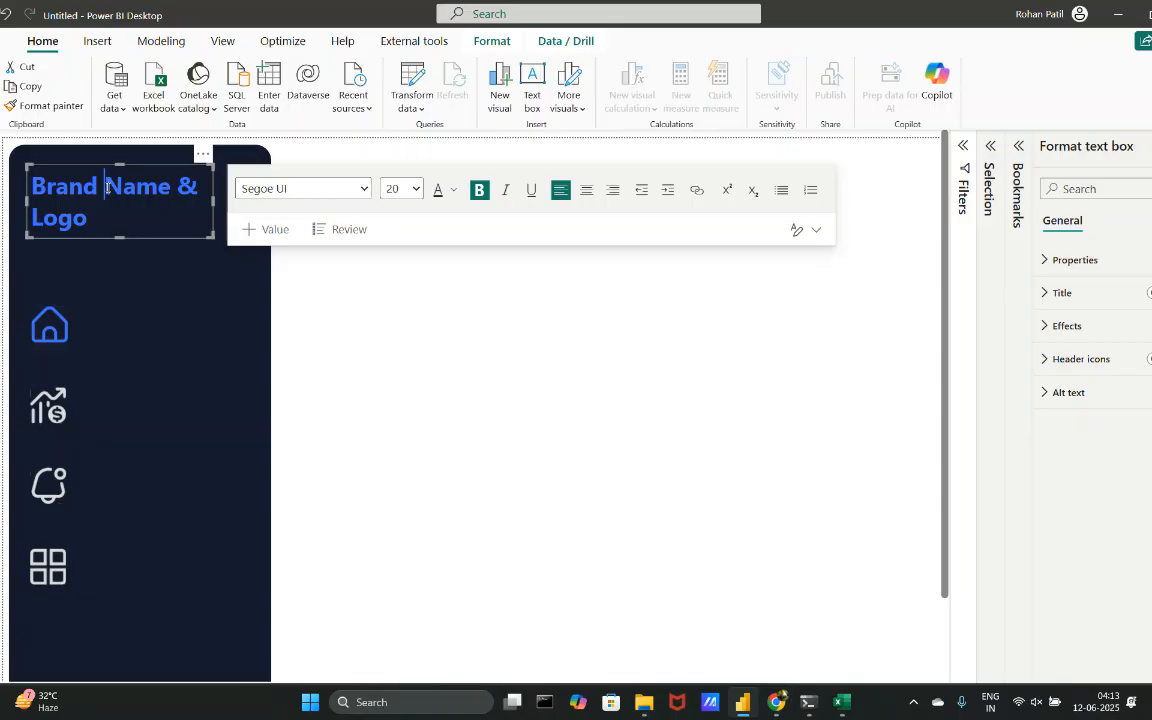
{"action": "triple_click", "coordinate": [52, 186]}
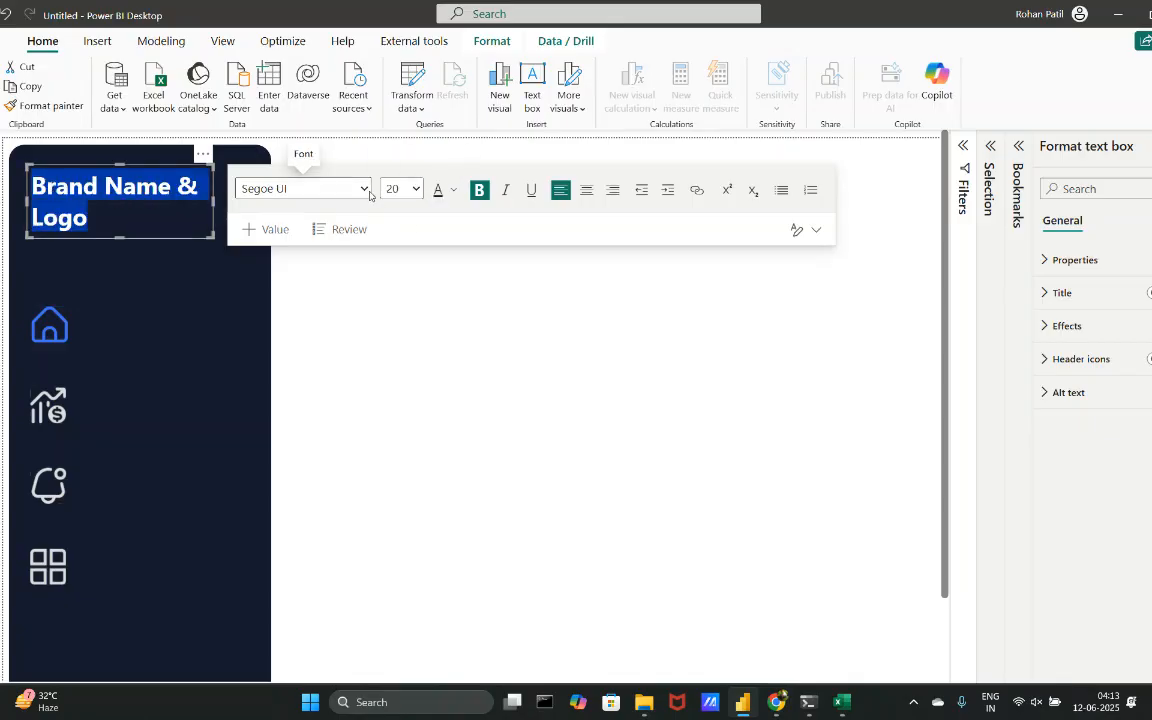
{"action": "left_click", "coordinate": [454, 189]}
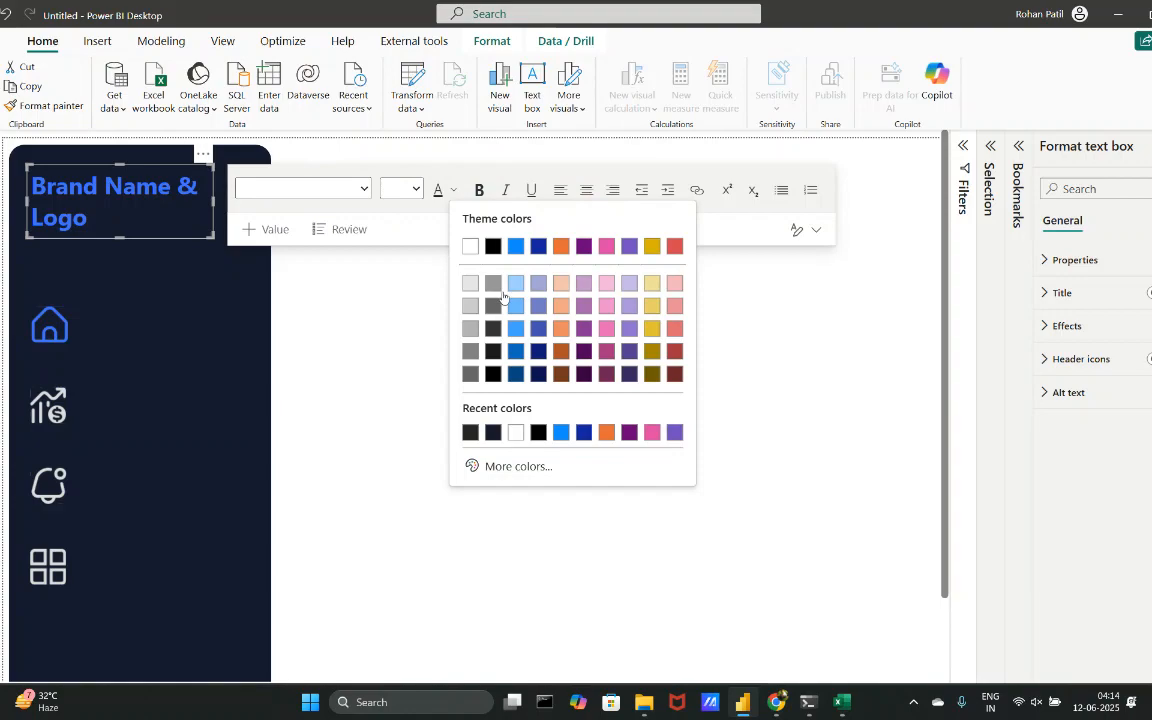
{"action": "left_click", "coordinate": [537, 246]}
{"action": "left_click", "coordinate": [456, 190]}
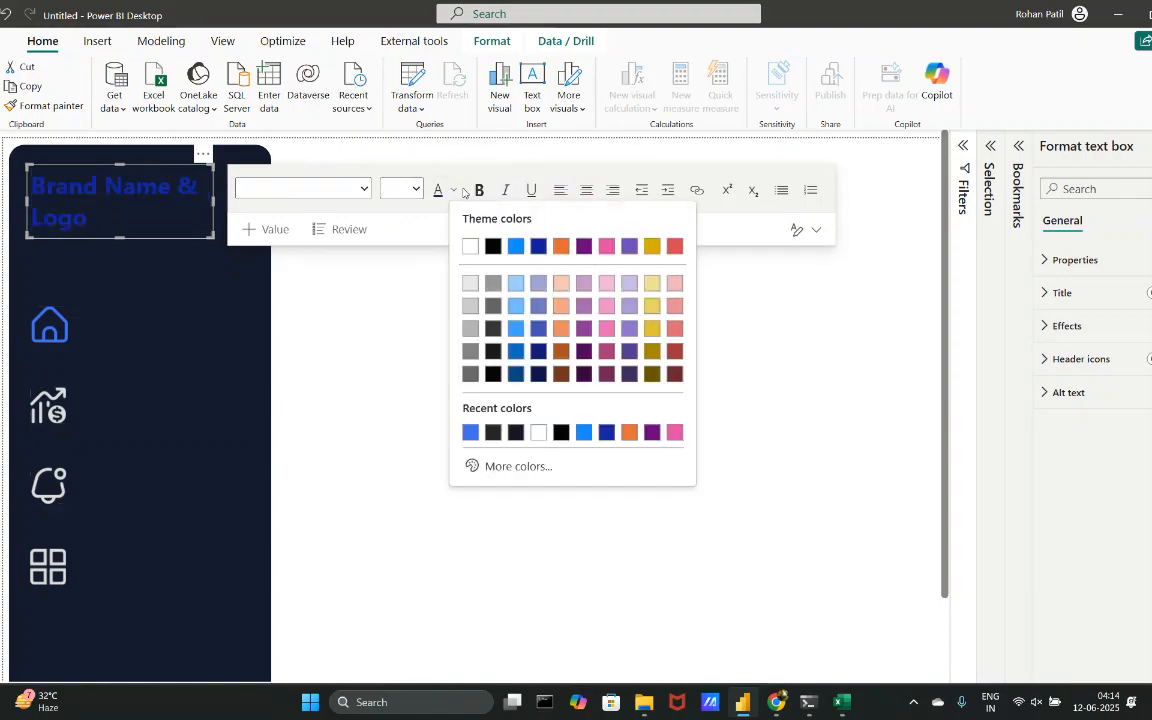
{"action": "left_click", "coordinate": [470, 250]}
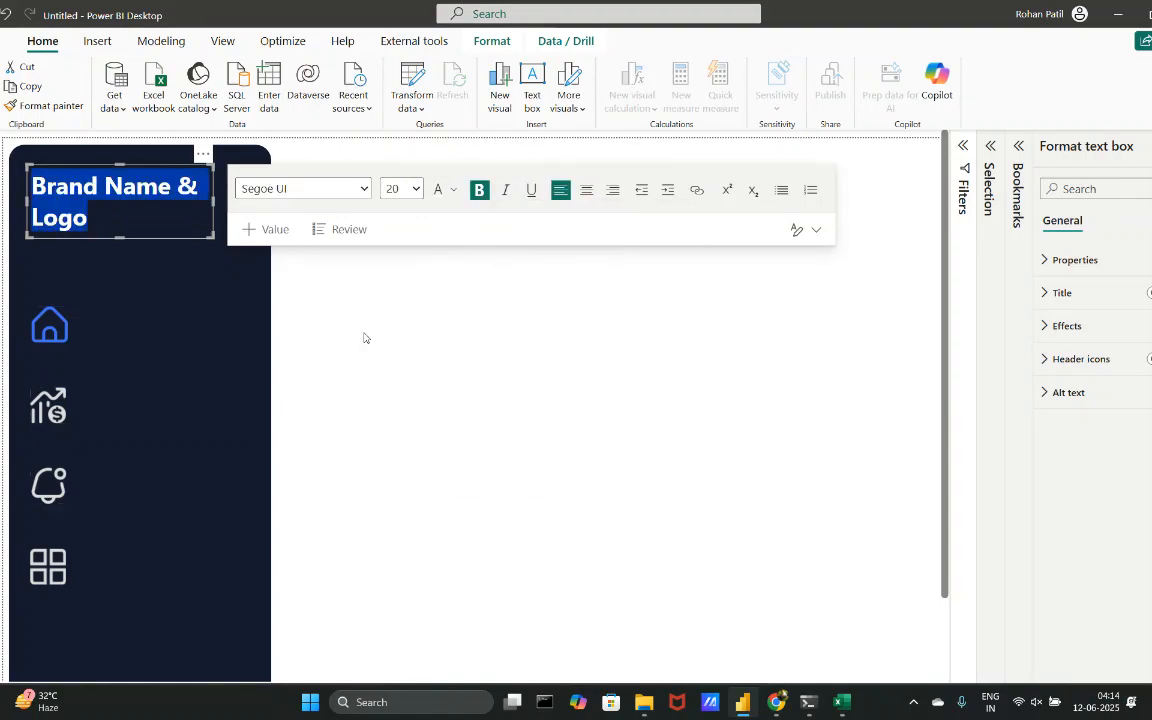
{"action": "left_click", "coordinate": [327, 299]}
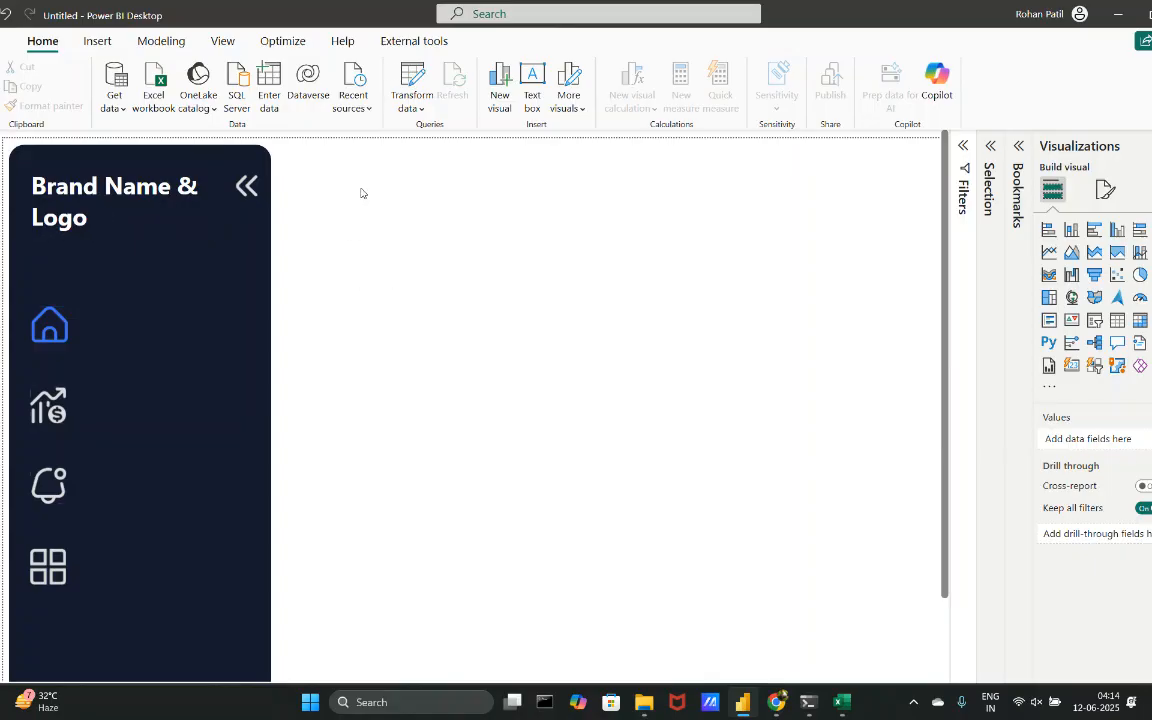
- Turn on hover-state text for the home button, enter Dashboard as its label and set the font size to 18
{"action": "scroll", "coordinate": [361, 193], "scroll_direction": "down", "scroll_amount": 5}
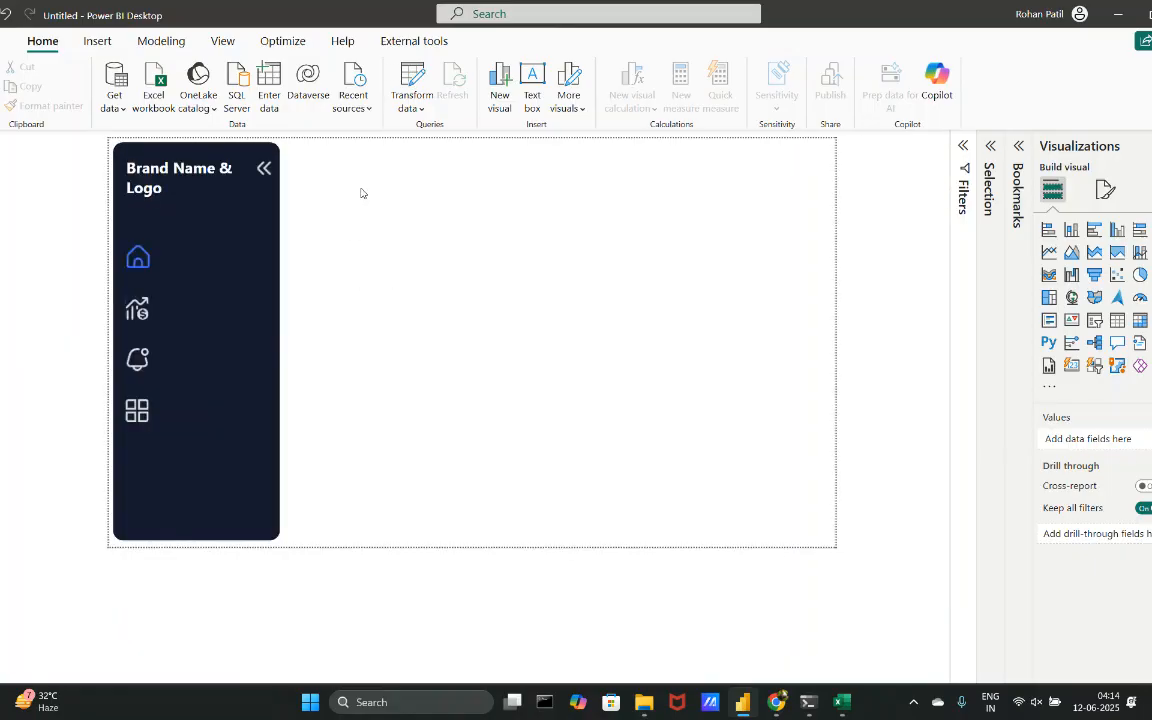
{"action": "left_click", "coordinate": [149, 256]}
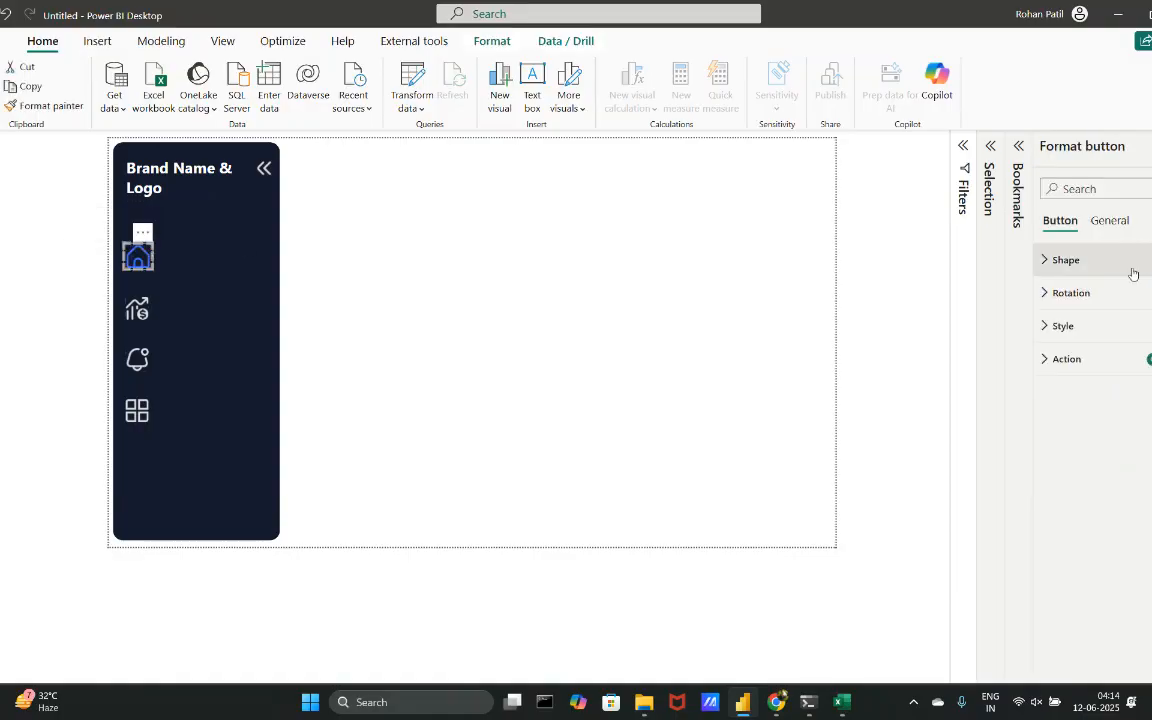
{"action": "scroll", "coordinate": [1060, 292], "scroll_direction": "right", "scroll_amount": 1}
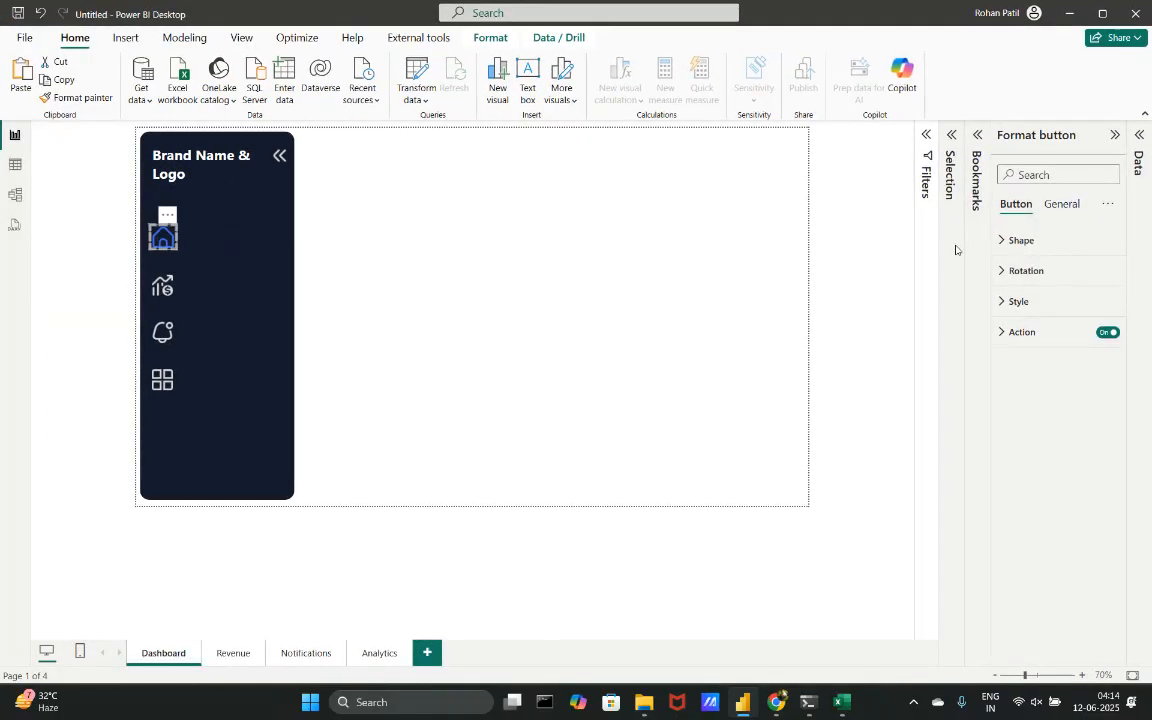
{"action": "left_click", "coordinate": [1020, 301]}
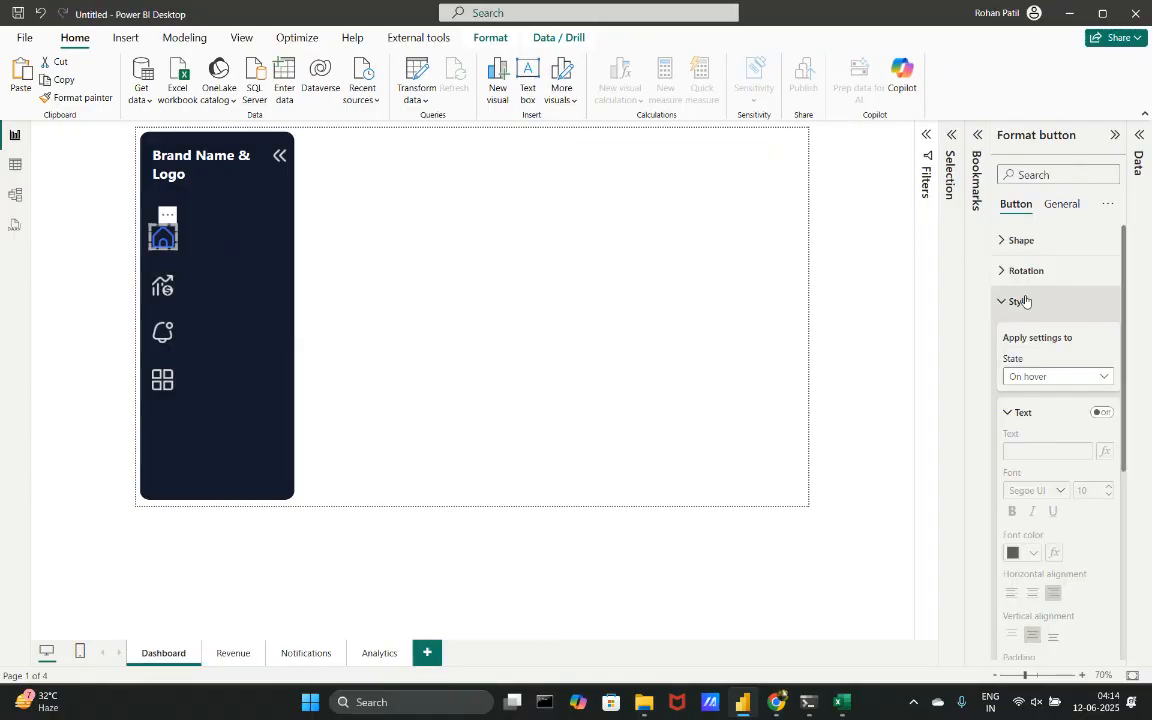
{"action": "left_click", "coordinate": [1103, 415]}
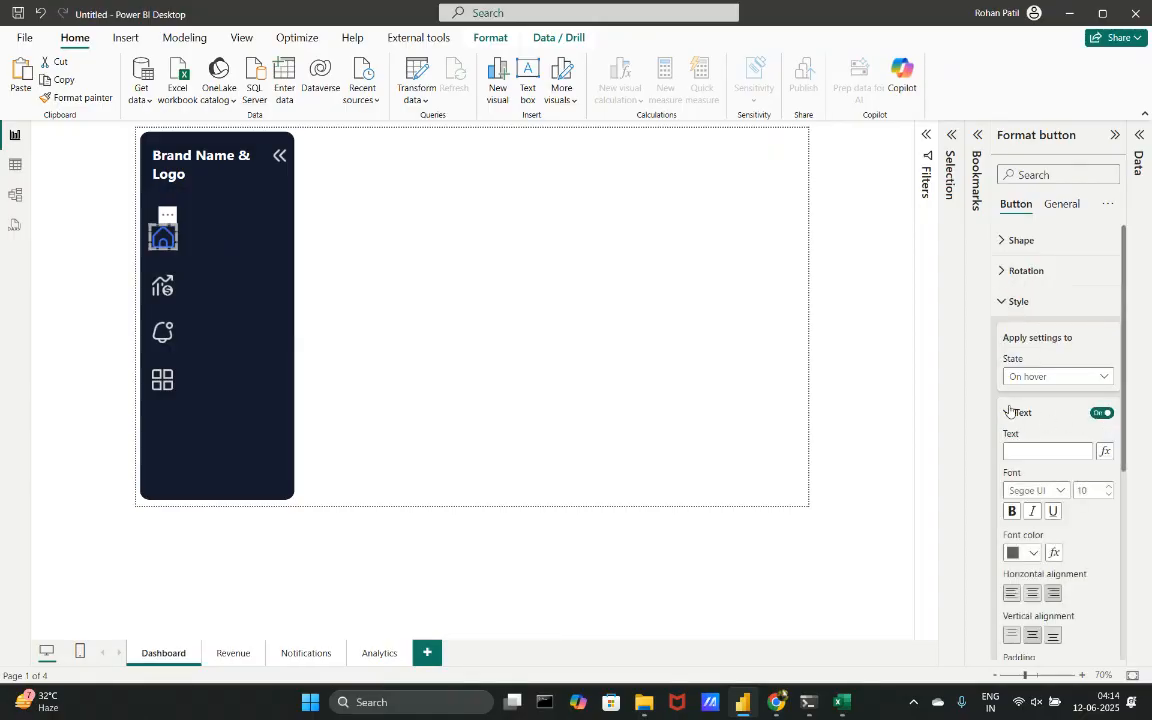
{"action": "left_click", "coordinate": [1018, 450]}
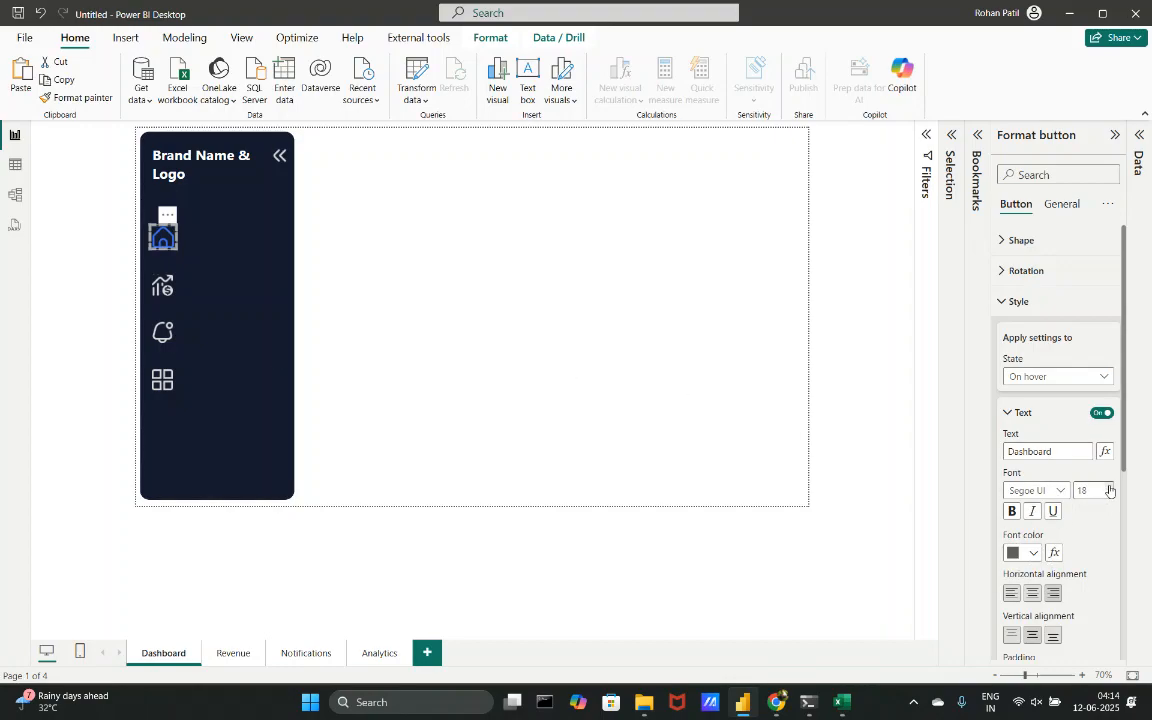
- Make the home button's hover label bold and color it dark blue after trying white
{"action": "left_click", "coordinate": [1012, 511]}
{"action": "left_click", "coordinate": [1035, 555]}
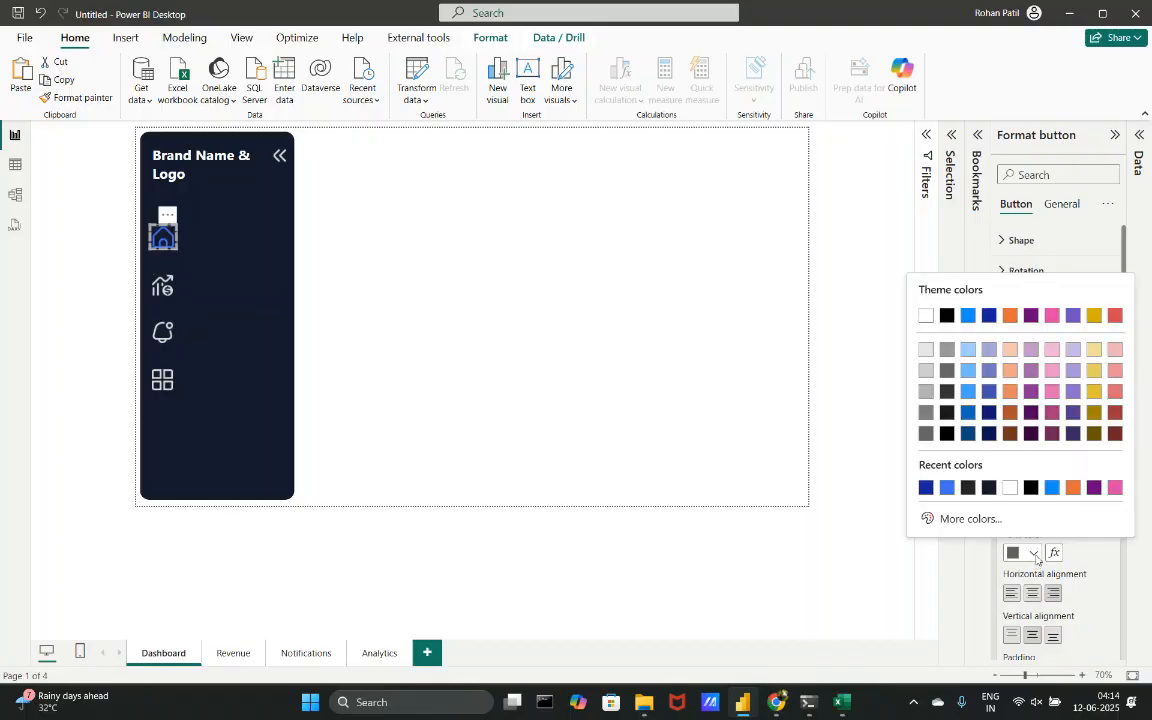
{"action": "left_click", "coordinate": [926, 316]}
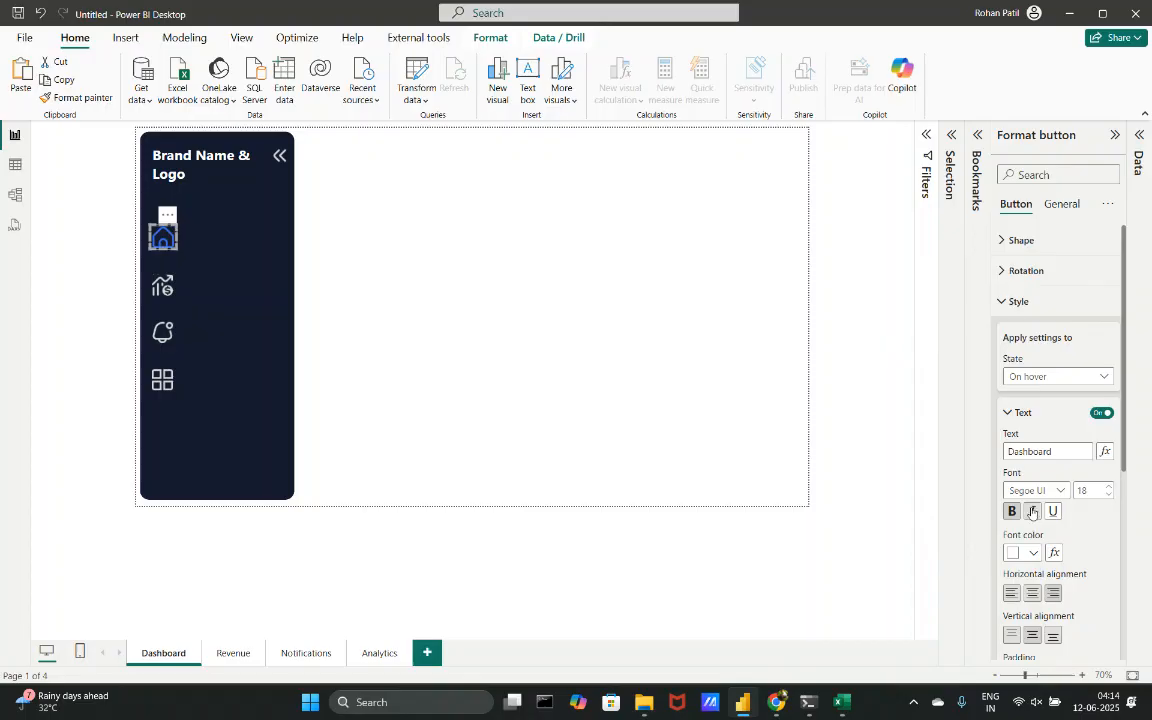
{"action": "left_click", "coordinate": [1034, 551]}
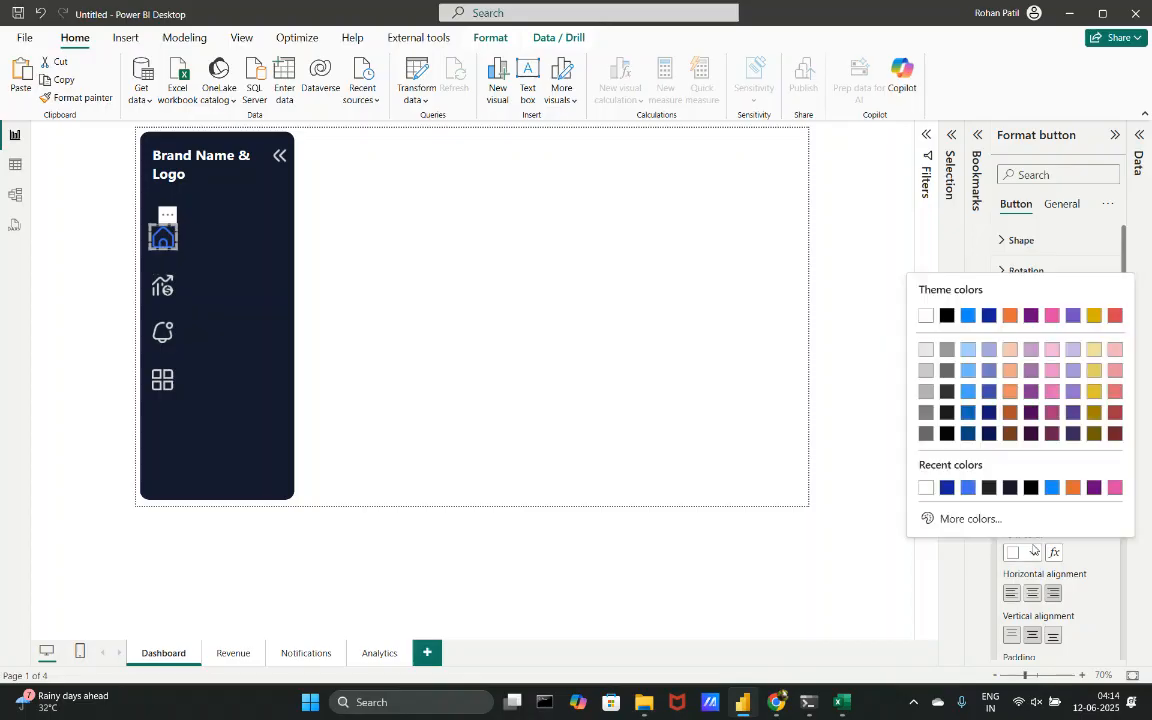
{"action": "left_click", "coordinate": [947, 487]}
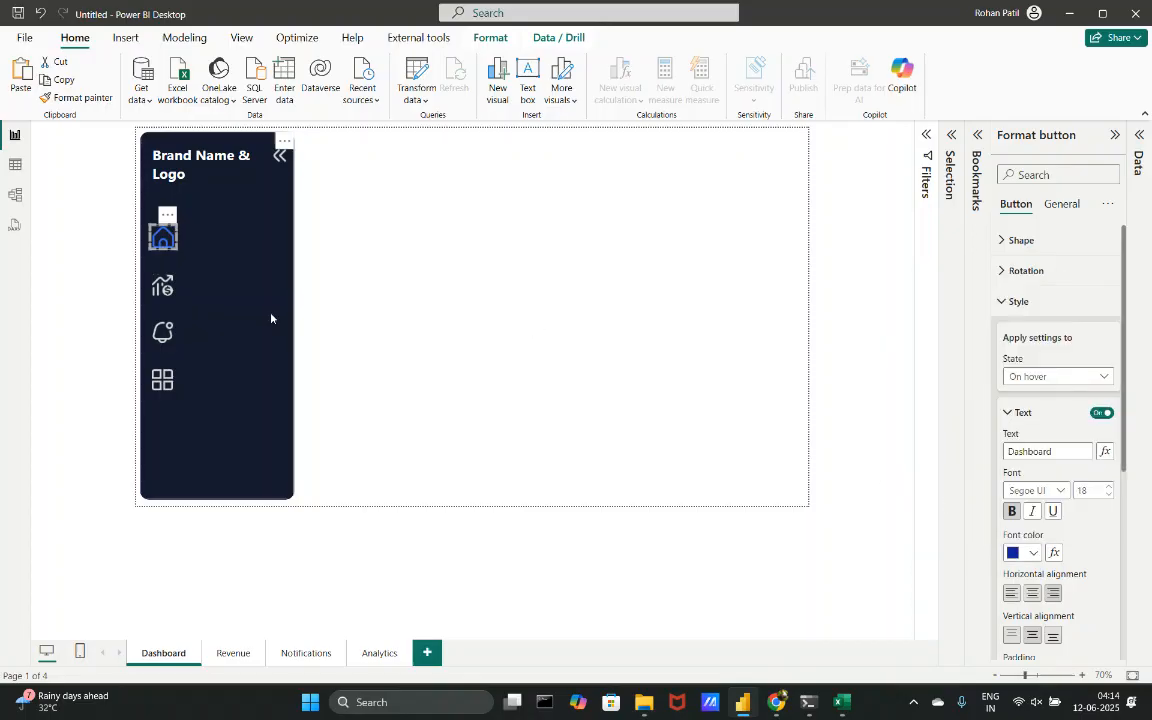
- Try a wider and taller frame for the home button and undo both resizes
{"action": "scroll", "coordinate": [270, 320], "scroll_direction": "up", "scroll_amount": 5, "text": "ctrl"}
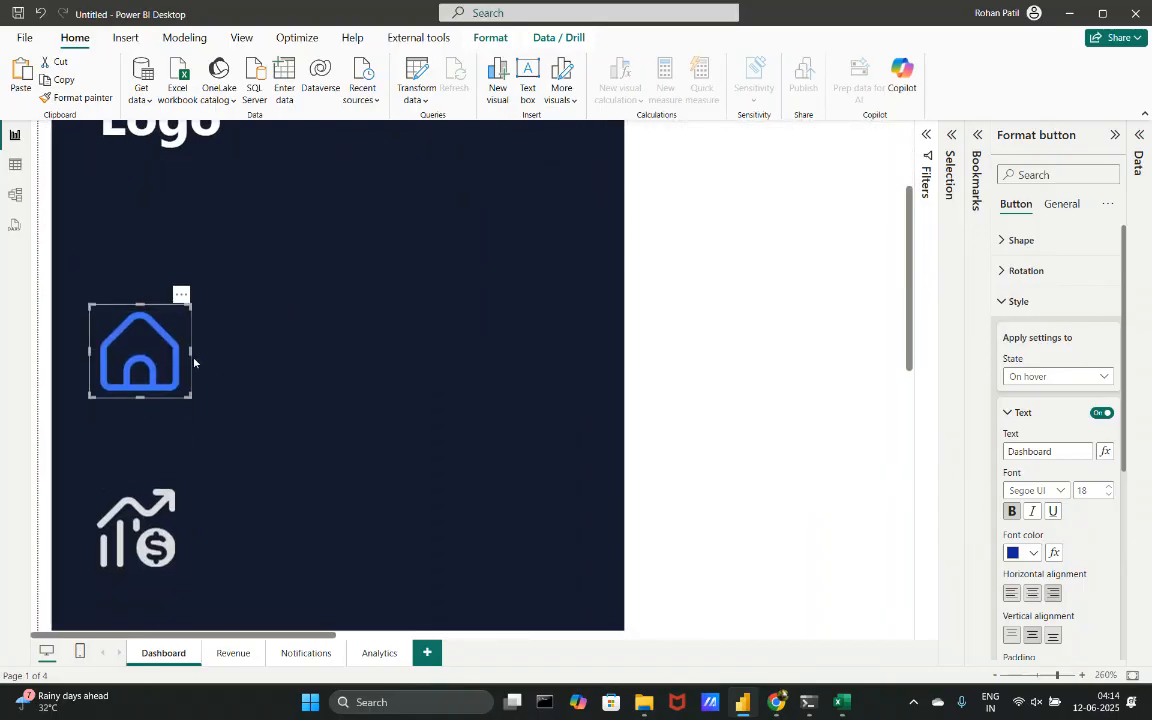
{"action": "left_click_drag", "start_coordinate": [192, 360], "coordinate": [465, 378]}
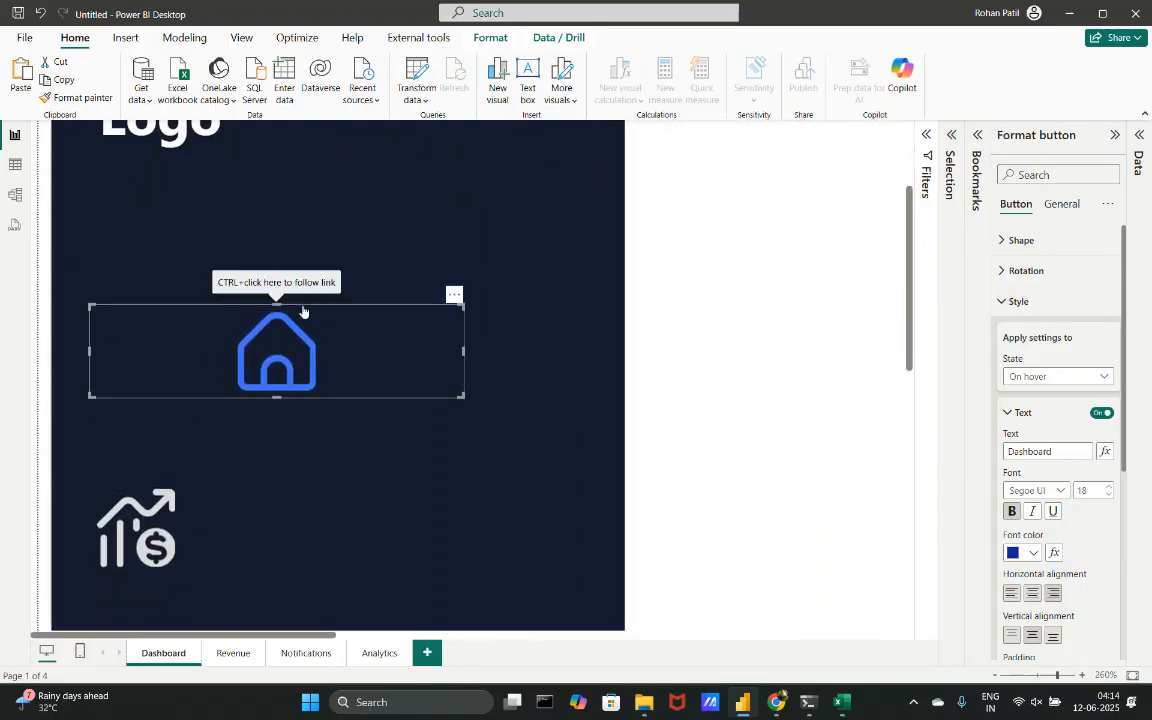
{"action": "left_click_drag", "start_coordinate": [278, 305], "coordinate": [290, 236]}
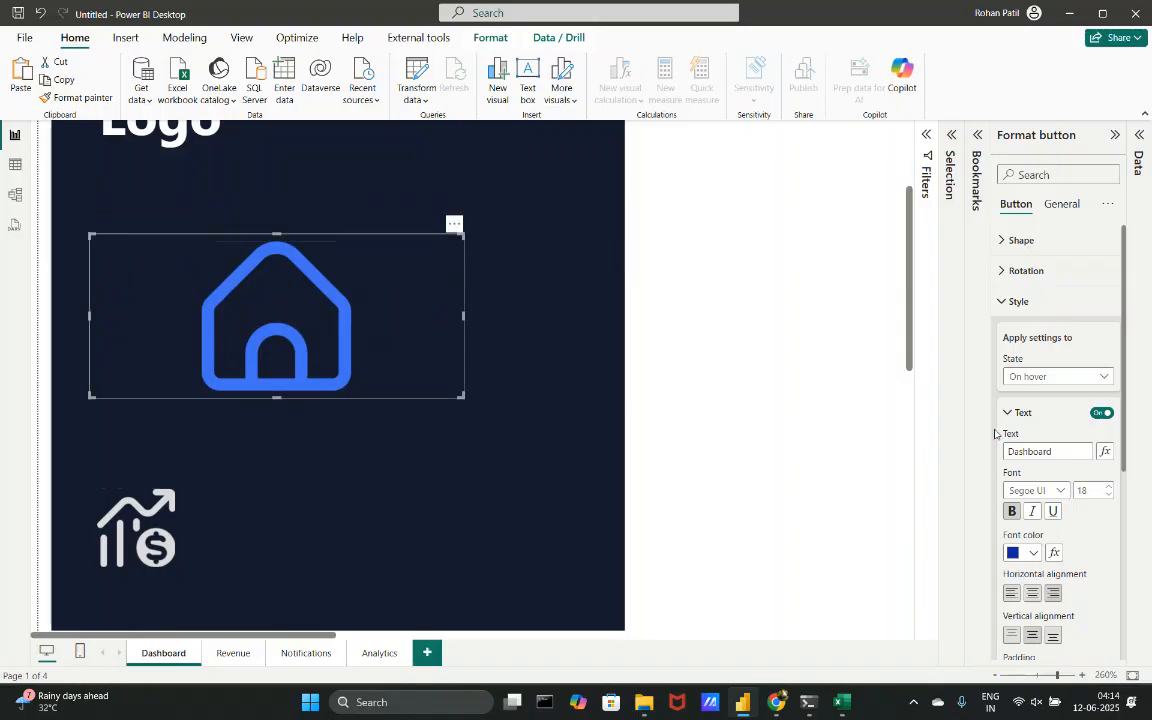
{"action": "scroll", "coordinate": [995, 432], "scroll_direction": "down", "scroll_amount": 2}
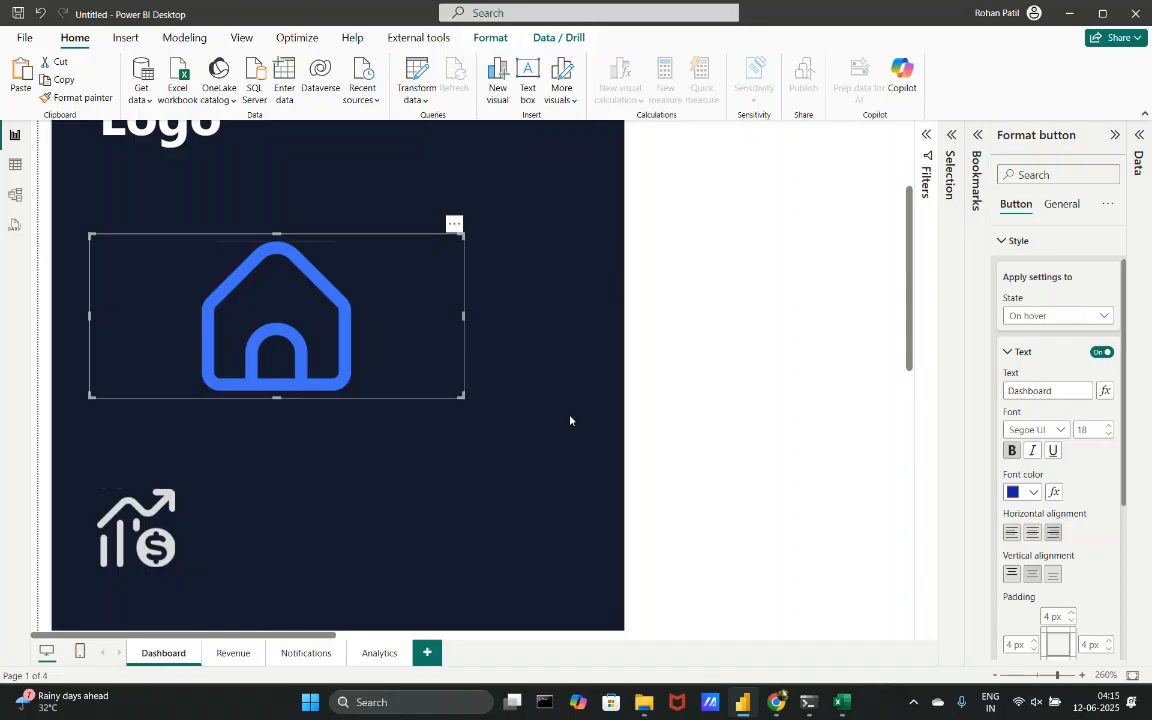
{"action": "key", "text": "ctrl+z"}
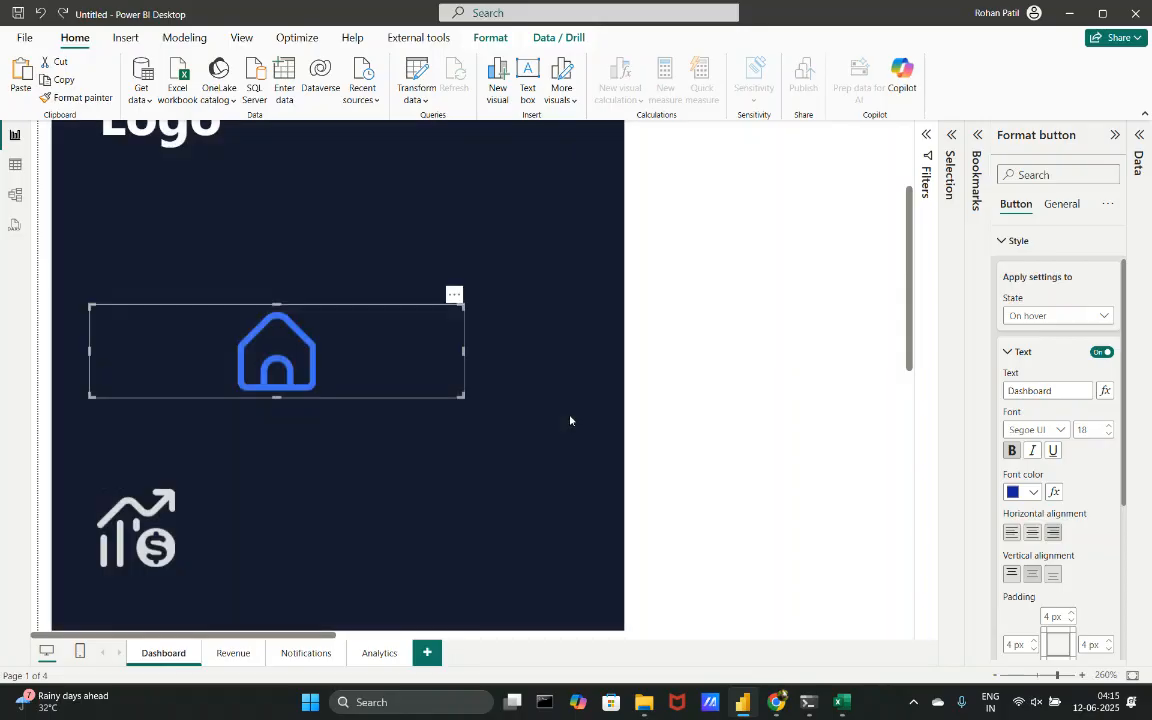
{"action": "key", "text": "ctrl+z"}
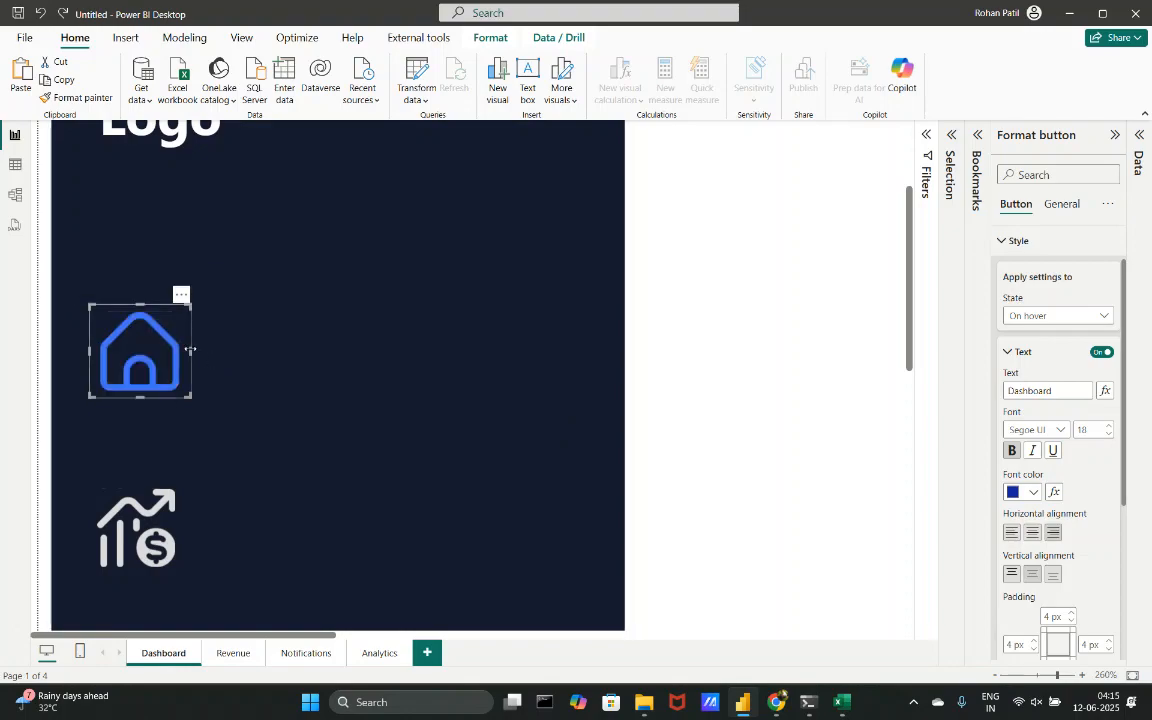
- Widen the home button's frame across the sidebar at its original height to make room for the Dashboard label
{"action": "left_click_drag", "start_coordinate": [191, 349], "coordinate": [445, 392]}
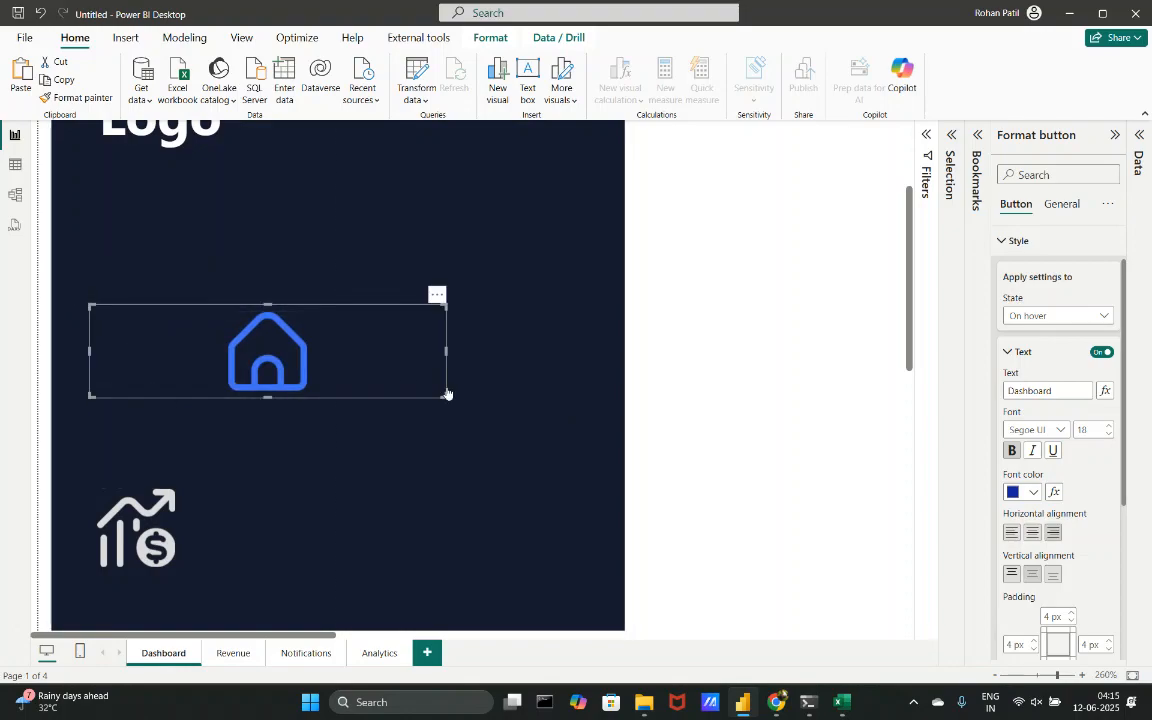
{"action": "left_click", "coordinate": [589, 401]}
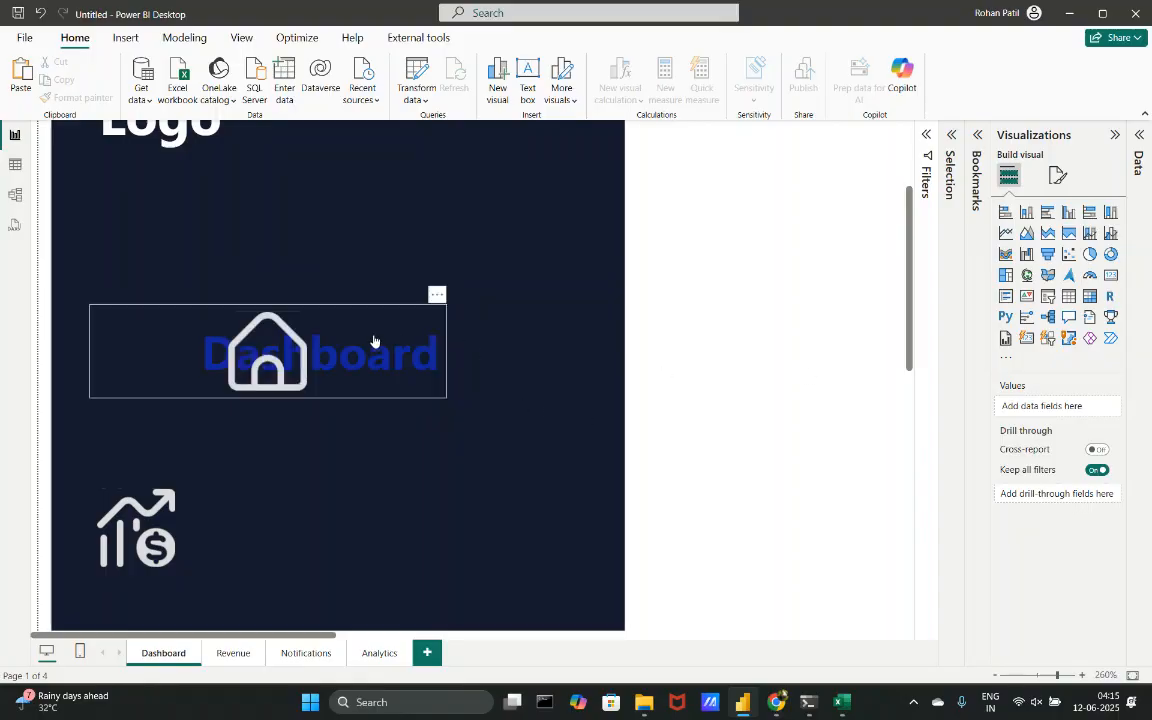
{"action": "left_click", "coordinate": [352, 342]}
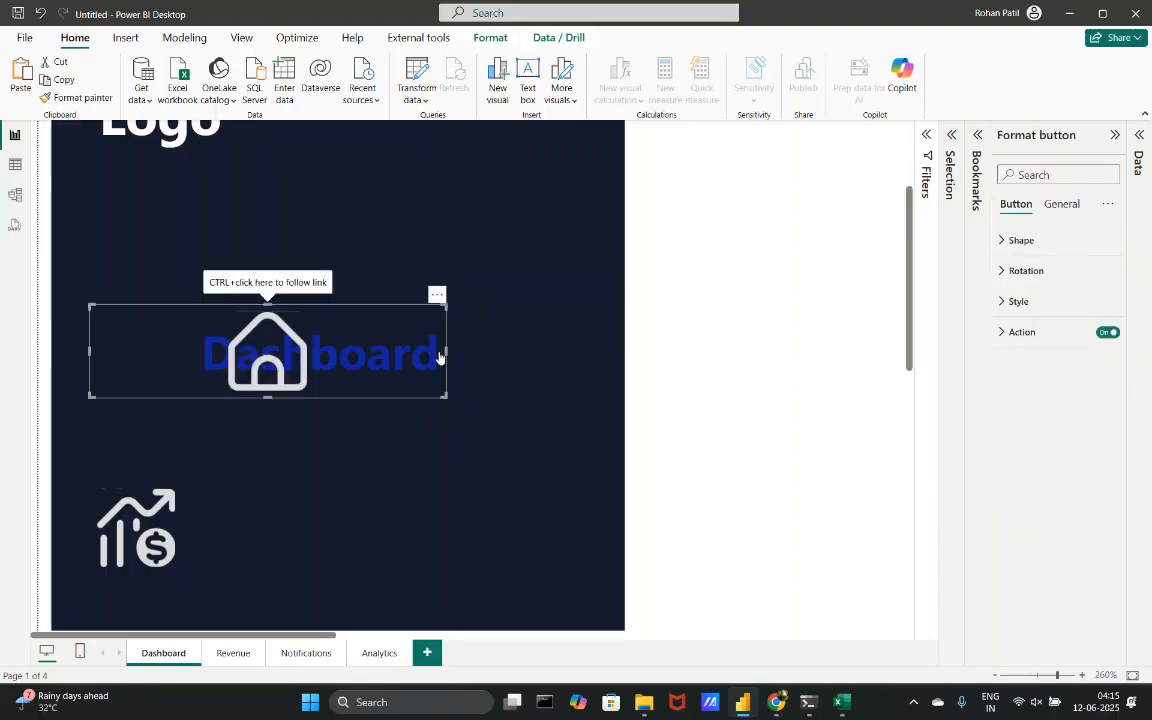
{"action": "left_click", "coordinate": [1022, 301]}
{"action": "left_click", "coordinate": [1022, 301]}
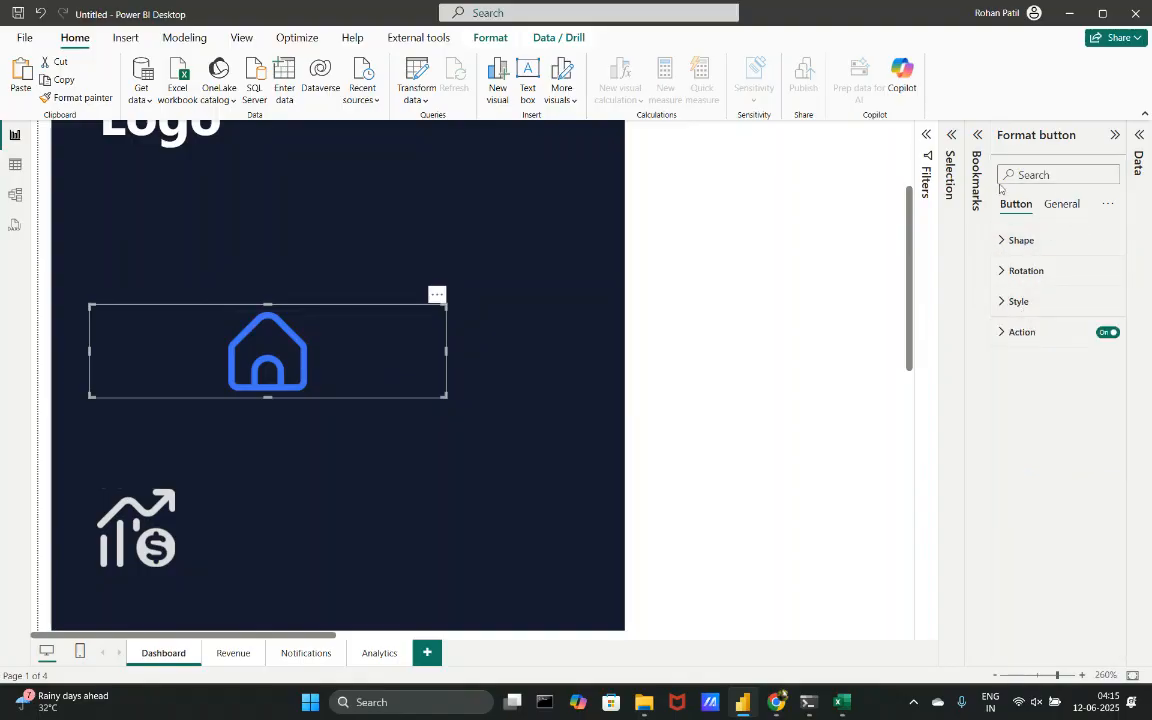
- Show the bookmark list and data fields, and add an empty checkbox-style slicer beside the sidebar
{"action": "left_click", "coordinate": [977, 135]}
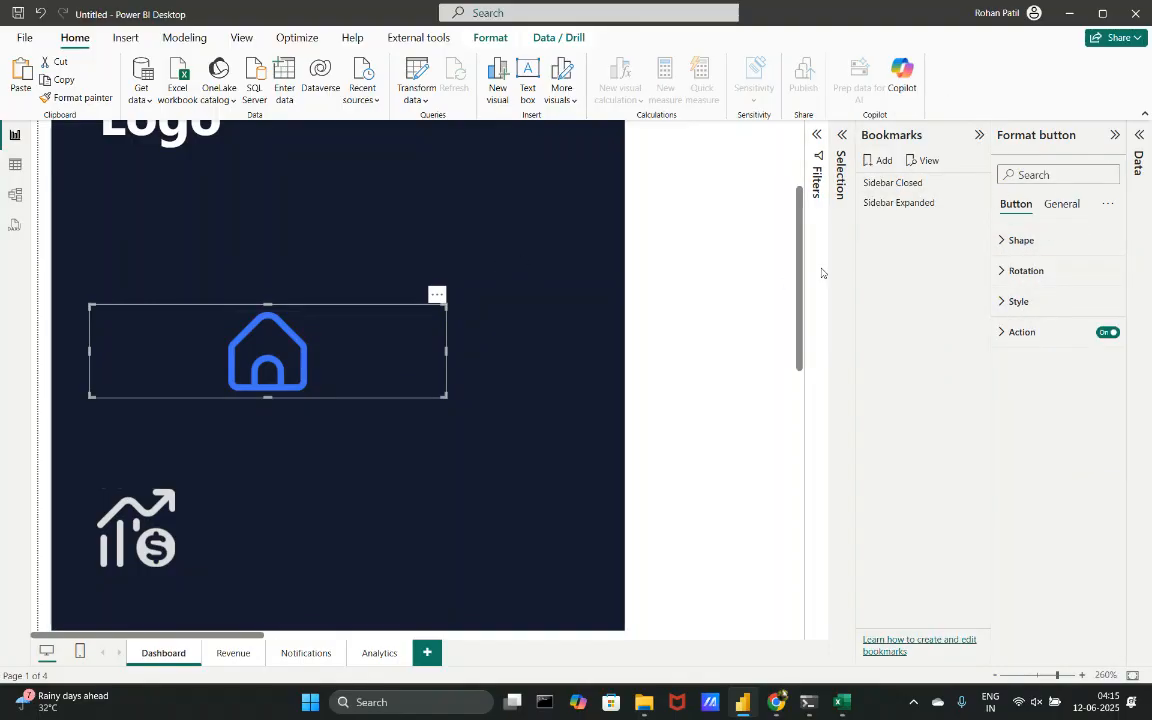
{"action": "scroll", "coordinate": [673, 300], "scroll_direction": "down", "scroll_amount": 2}
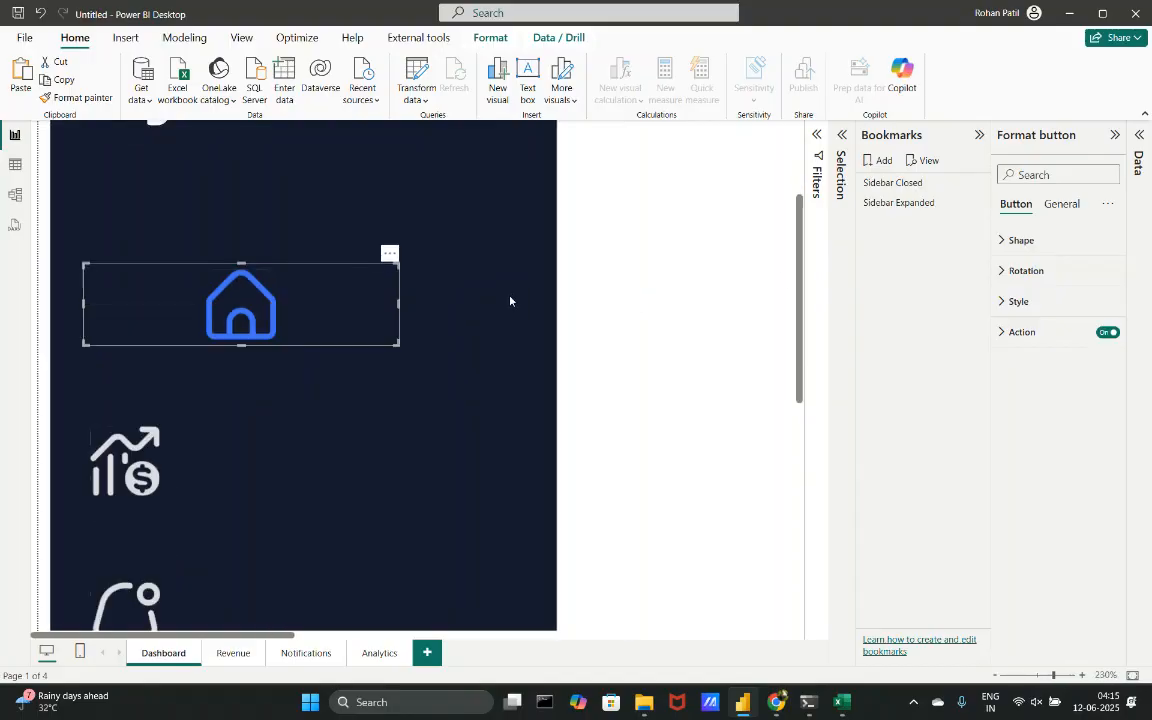
{"action": "scroll", "coordinate": [589, 285], "scroll_direction": "down", "scroll_amount": 3}
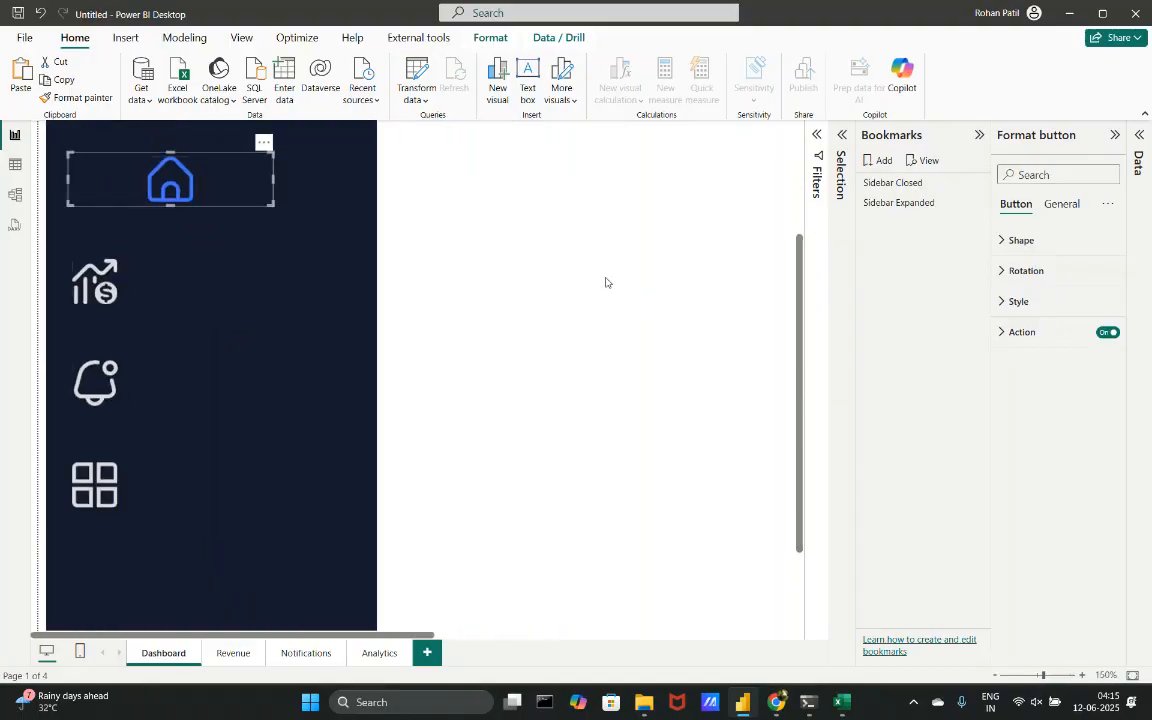
{"action": "left_click", "coordinate": [1137, 147]}
{"action": "left_click", "coordinate": [524, 255]}
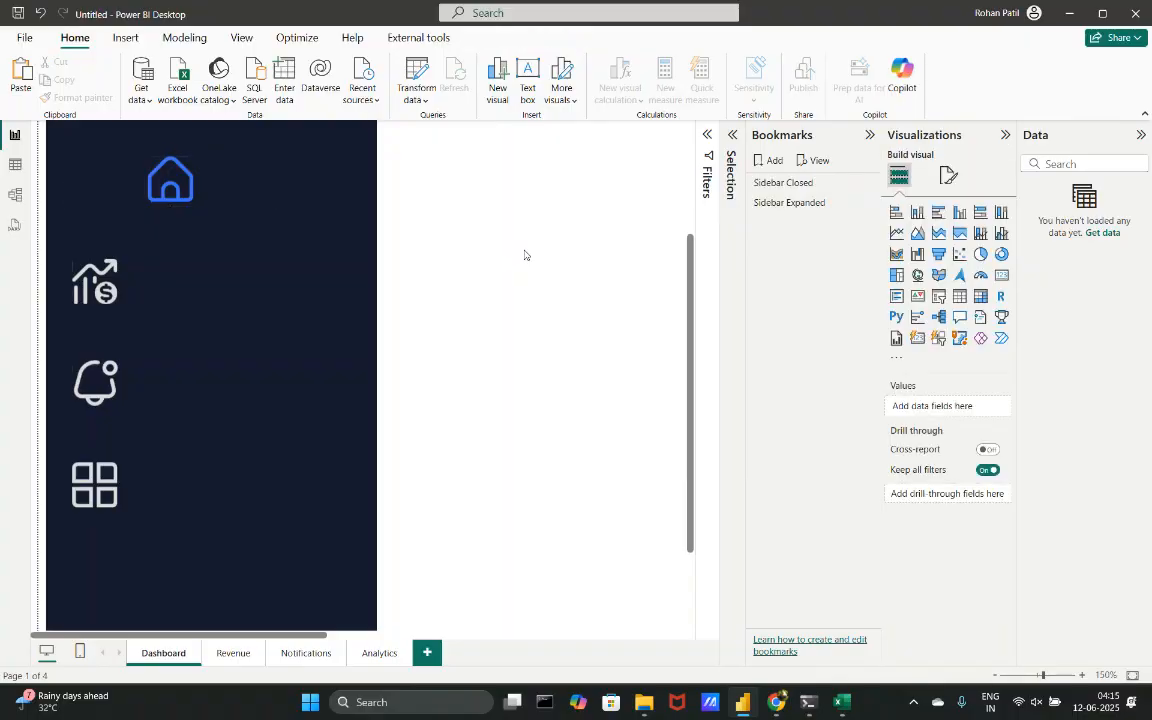
{"action": "left_click", "coordinate": [940, 339]}
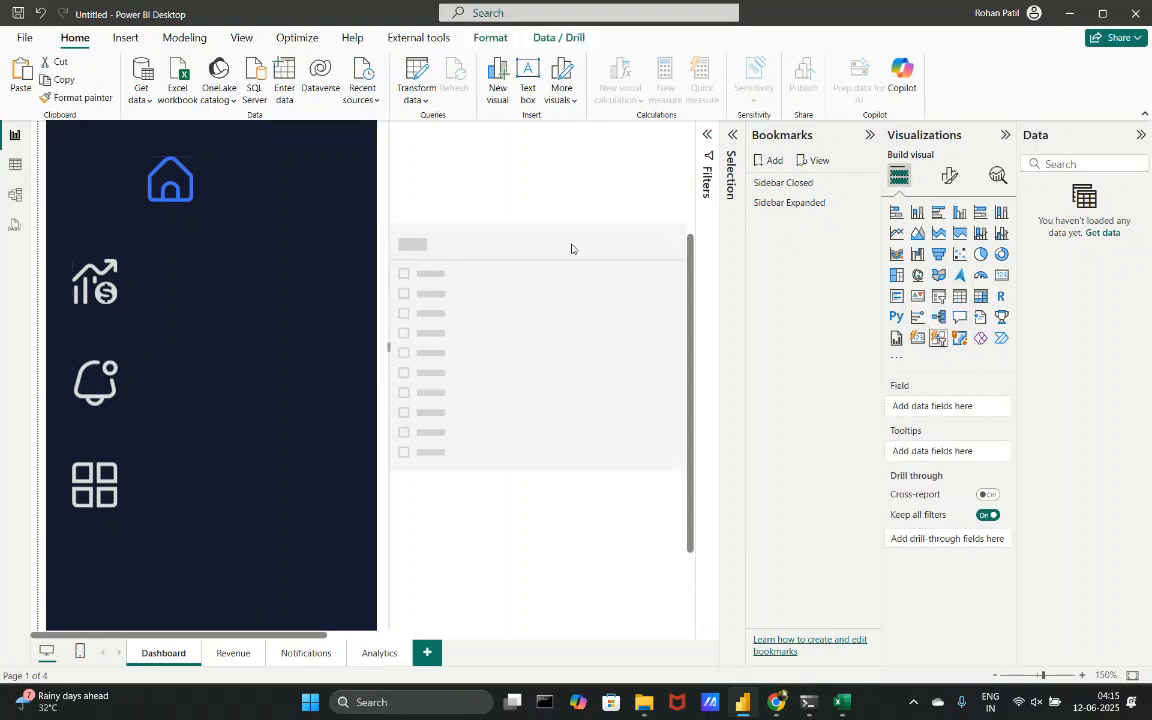
- Left-align the home button's icon horizontally in its Default state
{"action": "left_click", "coordinate": [227, 175]}
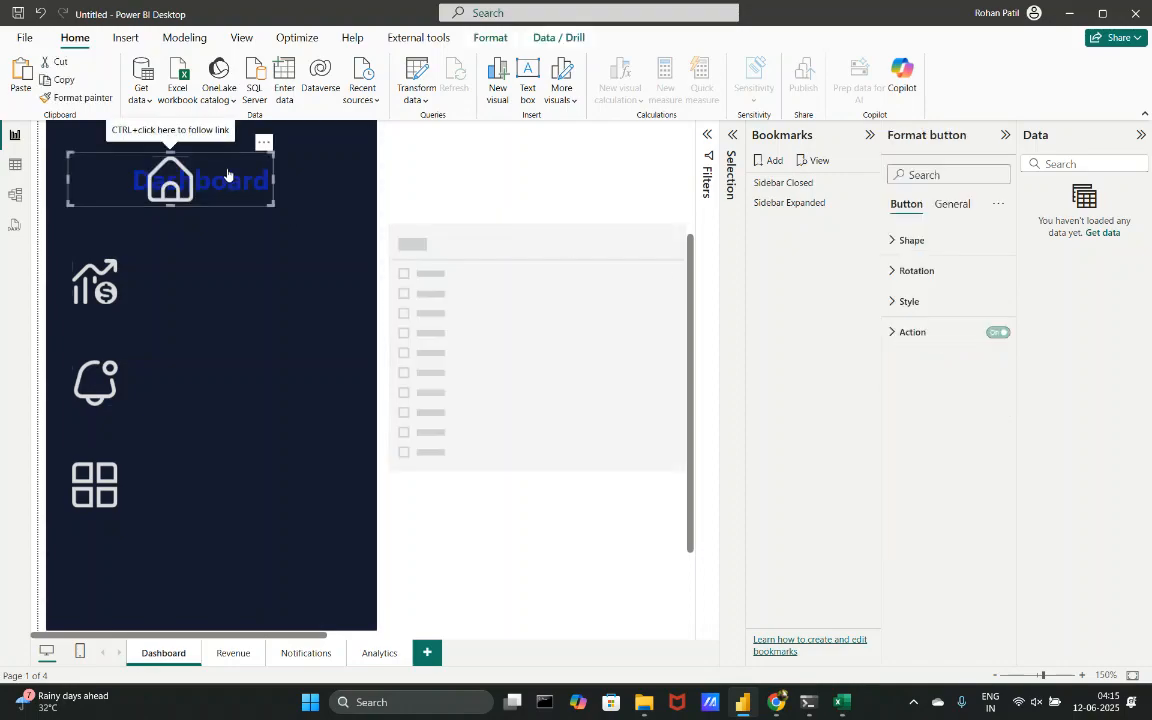
{"action": "left_click", "coordinate": [895, 302]}
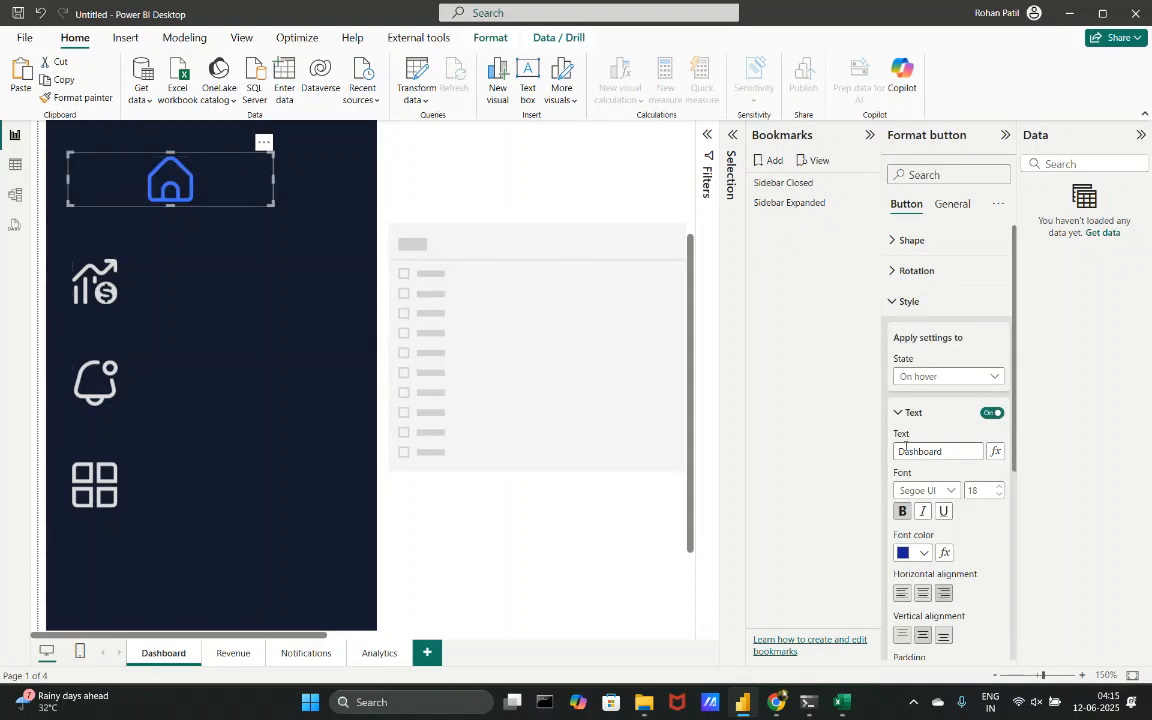
{"action": "left_click", "coordinate": [898, 413]}
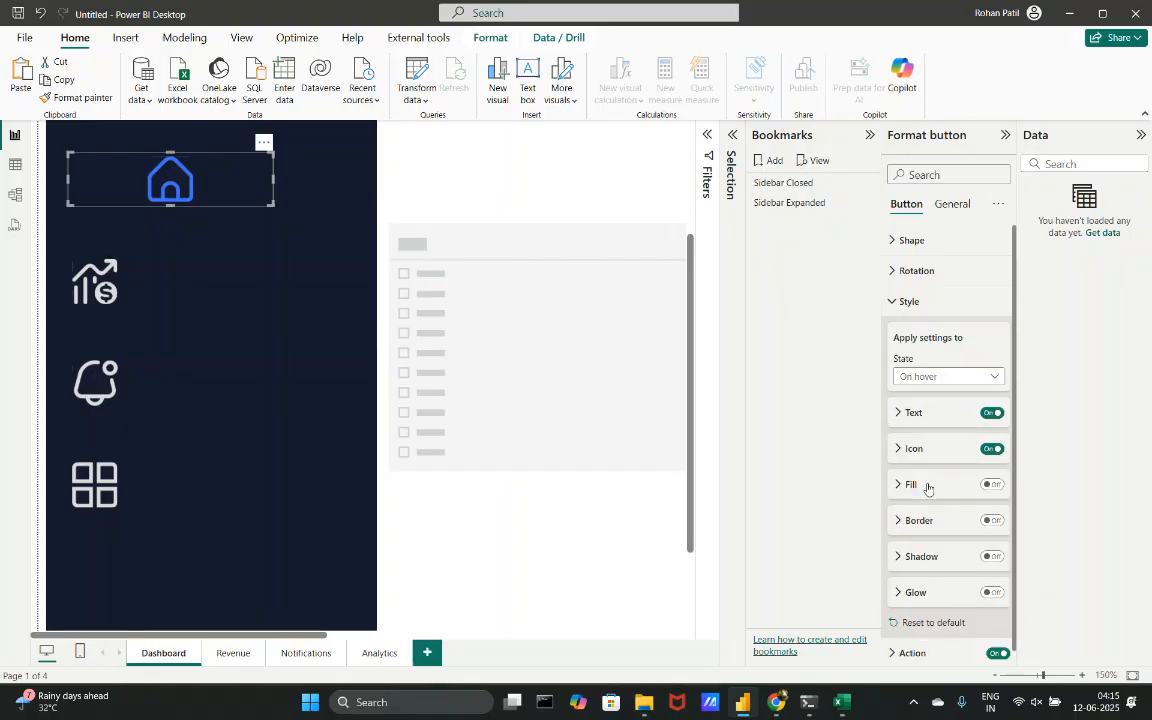
{"action": "left_click", "coordinate": [913, 447]}
{"action": "scroll", "coordinate": [920, 490], "scroll_direction": "down", "scroll_amount": 3}
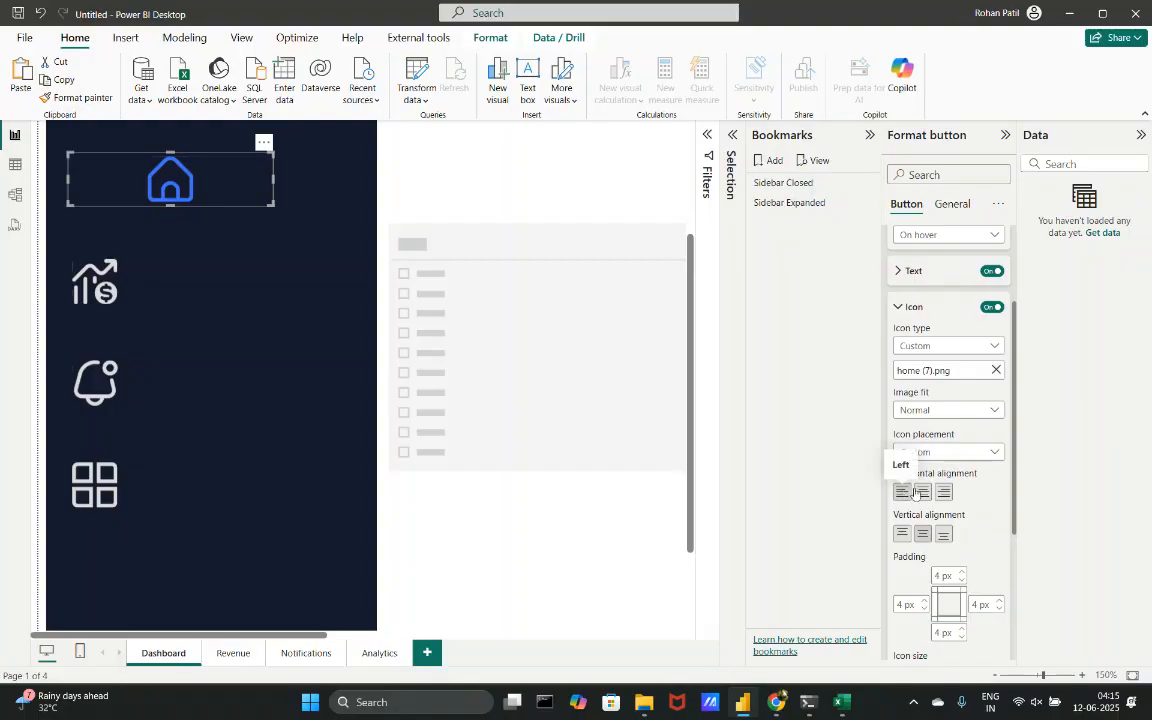
{"action": "left_click", "coordinate": [947, 237]}
{"action": "left_click", "coordinate": [948, 237]}
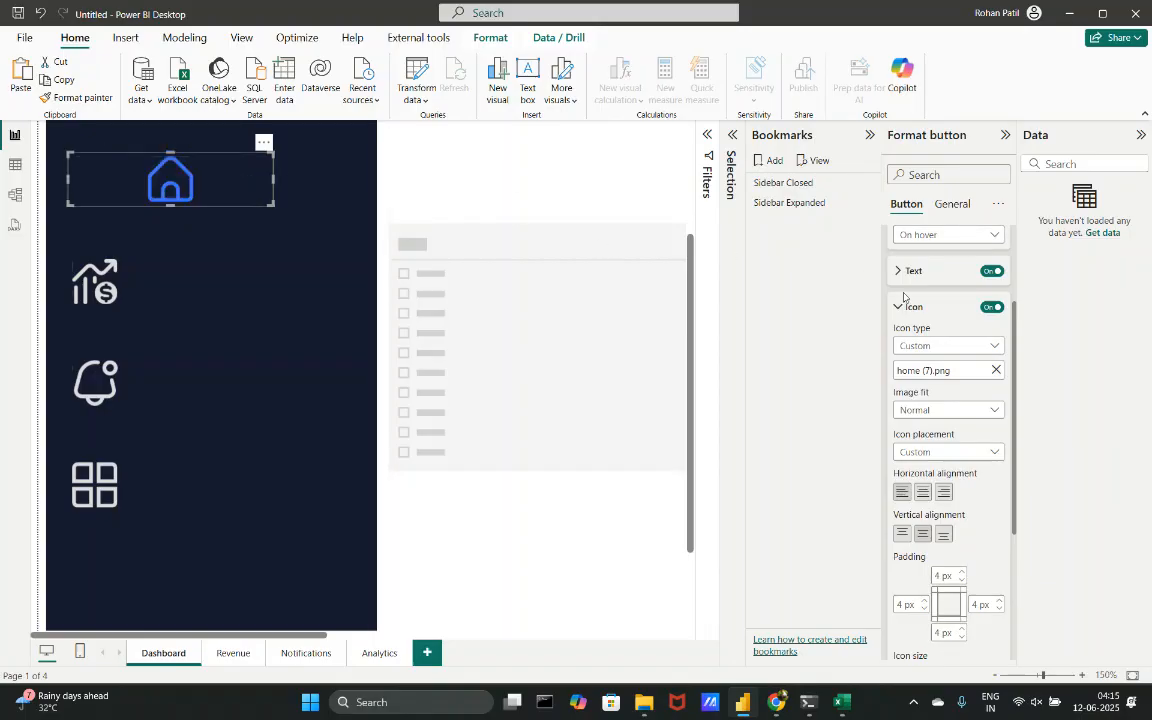
{"action": "left_click", "coordinate": [938, 237]}
{"action": "left_click", "coordinate": [939, 251]}
{"action": "left_click", "coordinate": [901, 492]}
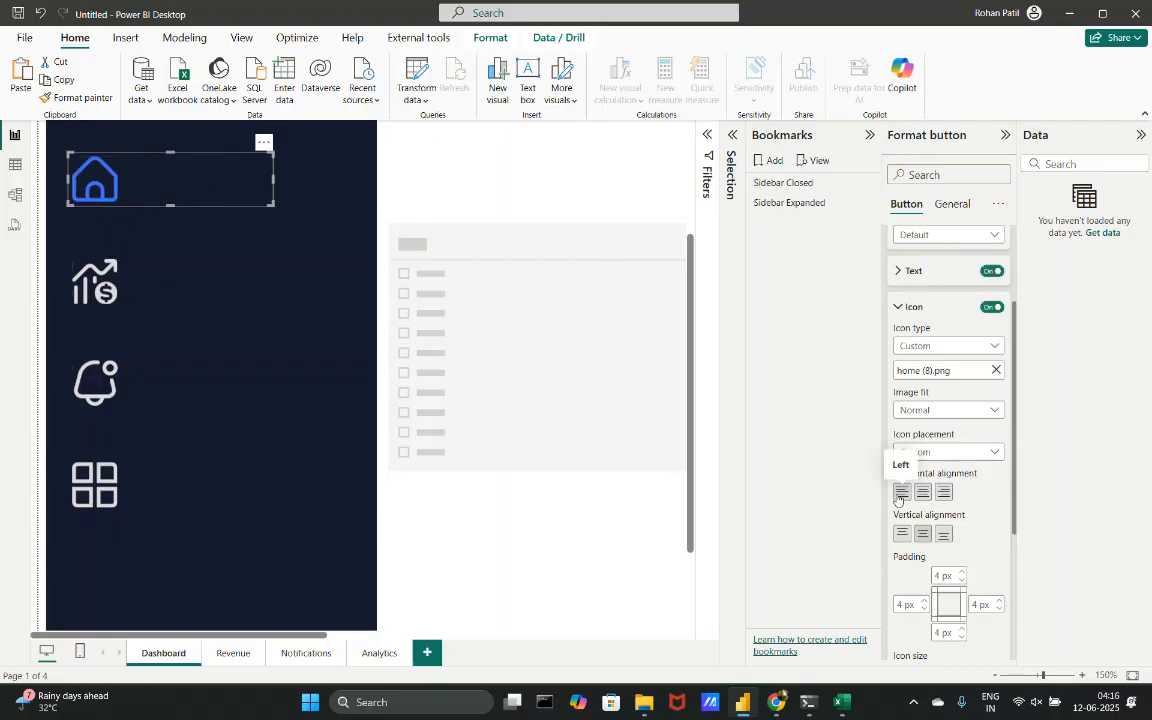
- Check the home button's icon alignment in the On press state and preview its hover label on the canvas
{"action": "left_click", "coordinate": [926, 236]}
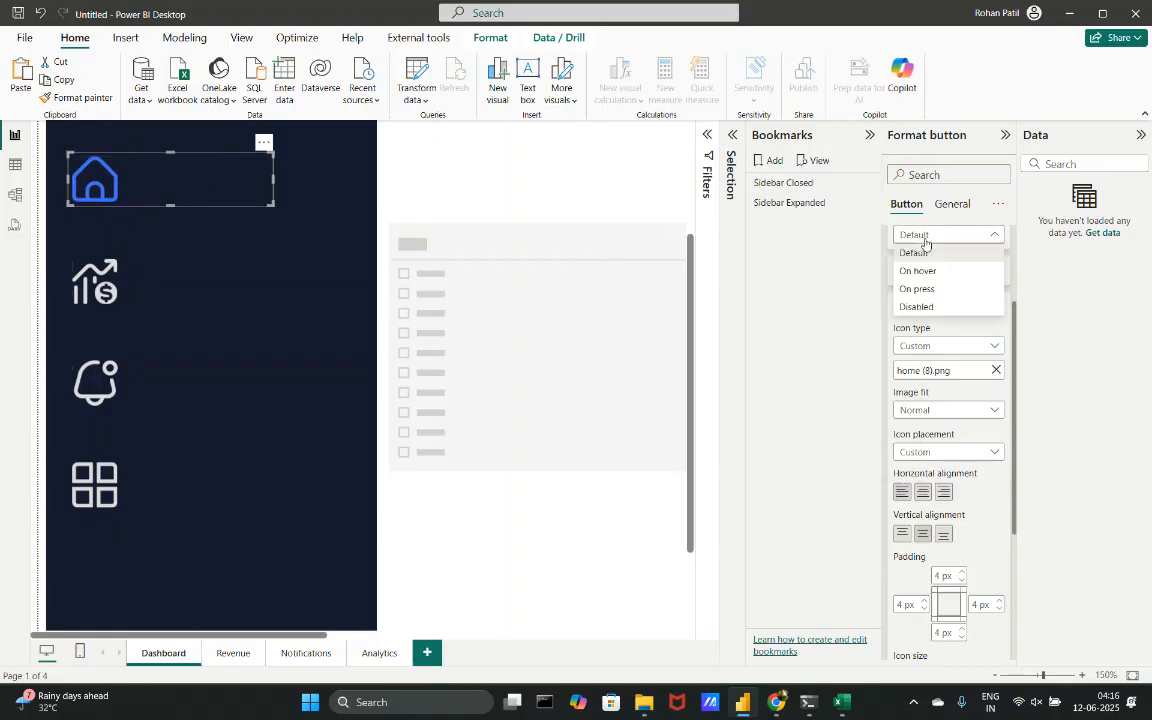
{"action": "left_click", "coordinate": [918, 290]}
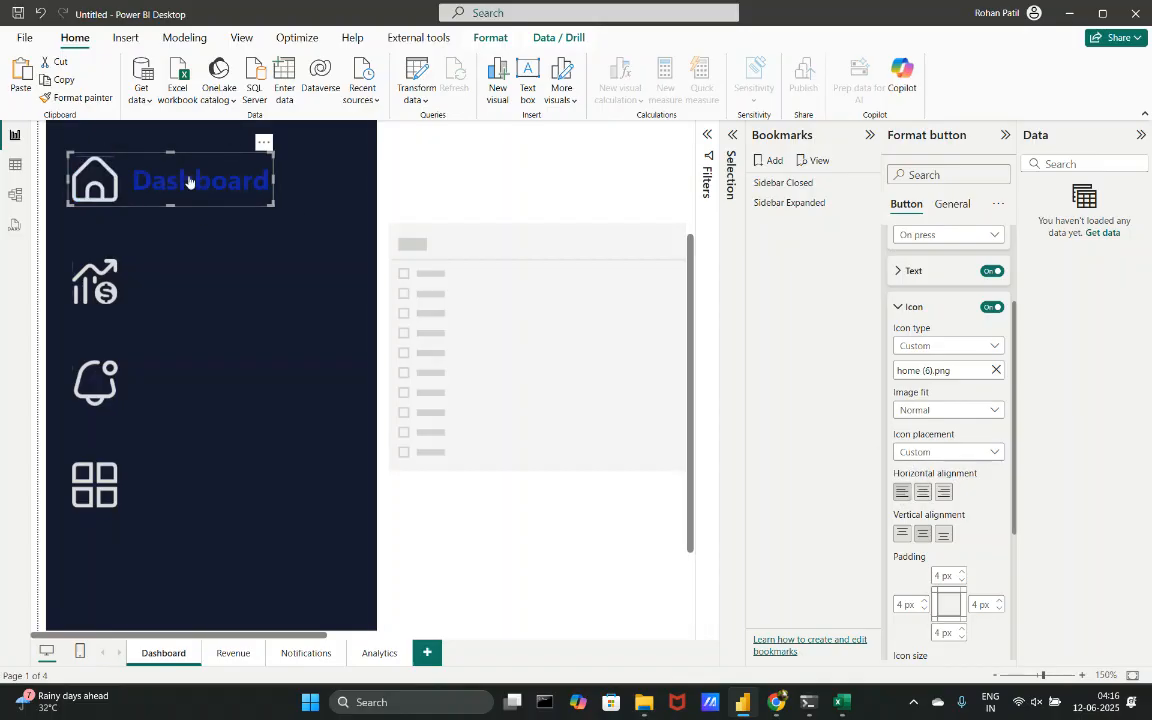
{"action": "left_click", "coordinate": [615, 251]}
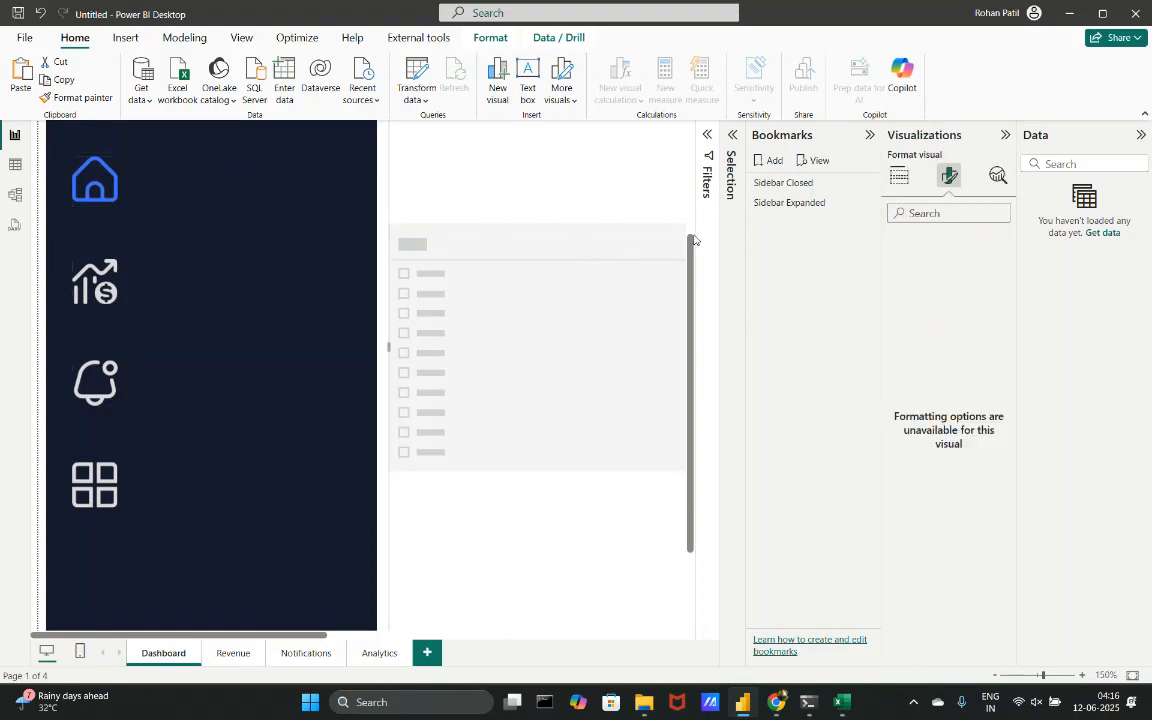
{"action": "scroll", "coordinate": [476, 248], "scroll_direction": "up", "scroll_amount": 2}
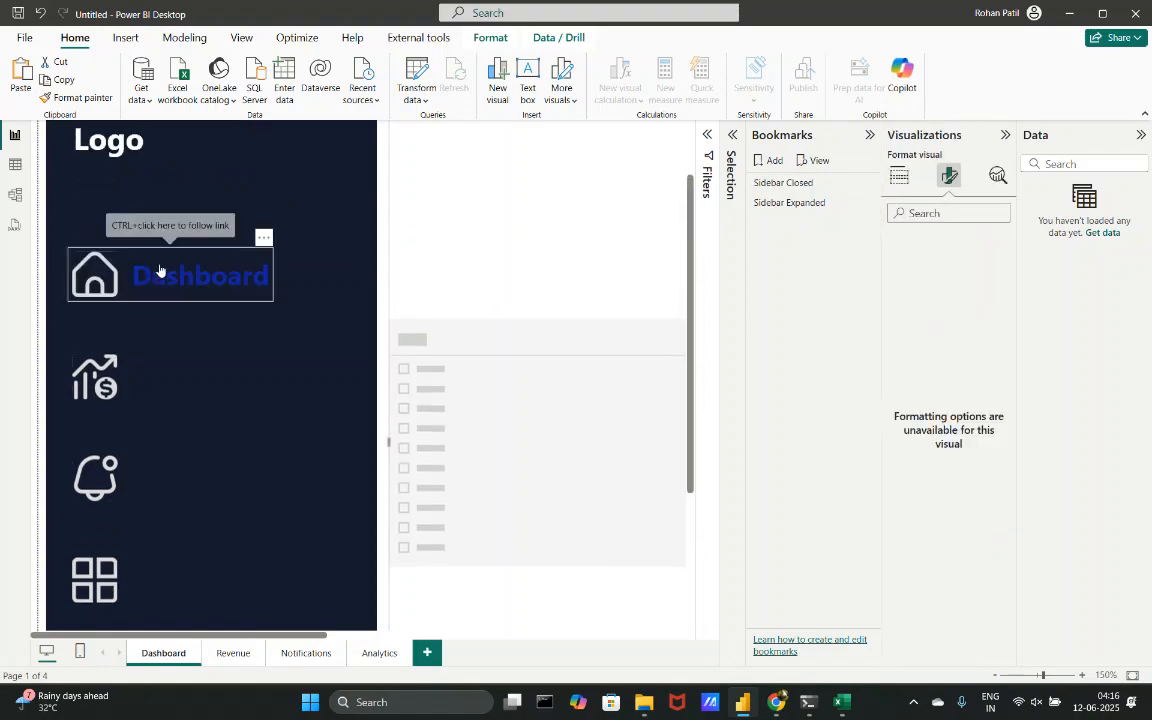
- Add the text label Dashboard to the home button in its Default state
{"action": "left_click", "coordinate": [172, 262]}
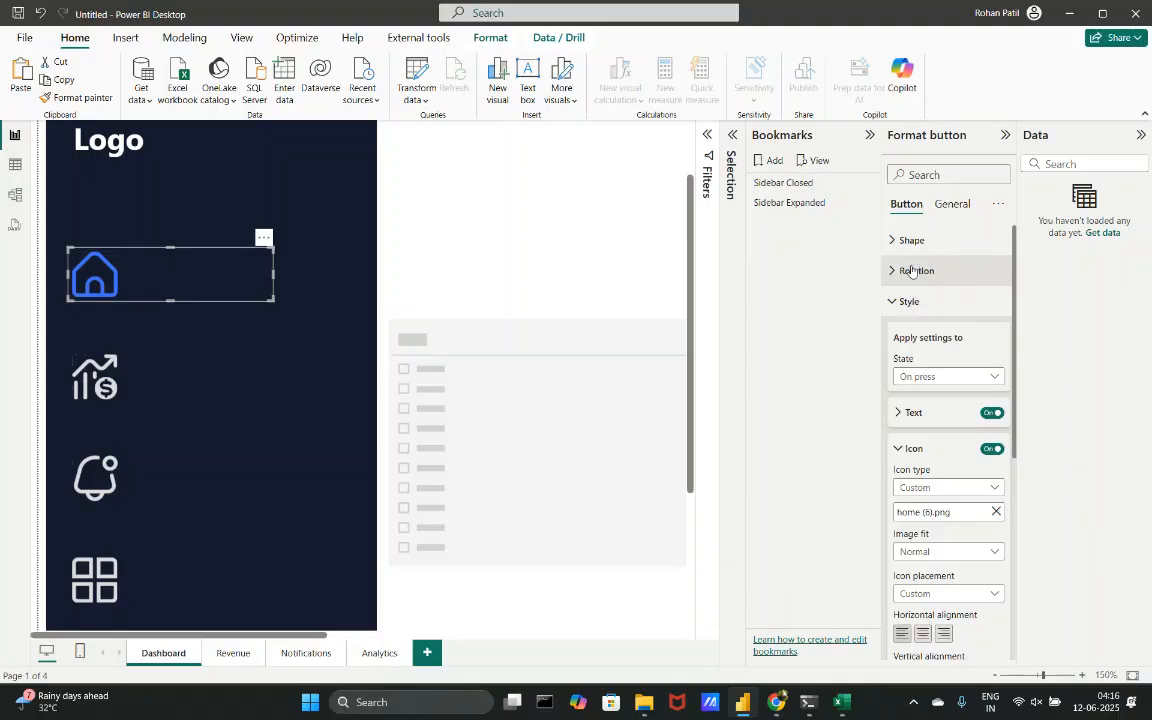
{"action": "left_click", "coordinate": [906, 307]}
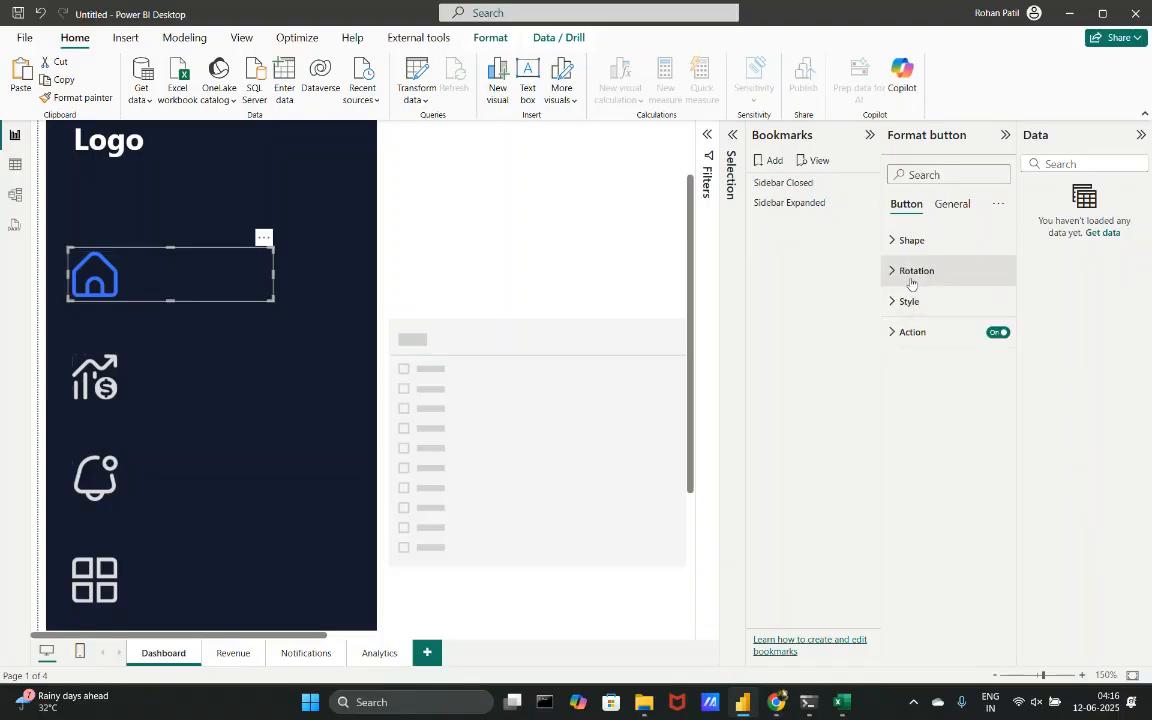
{"action": "left_click", "coordinate": [912, 306]}
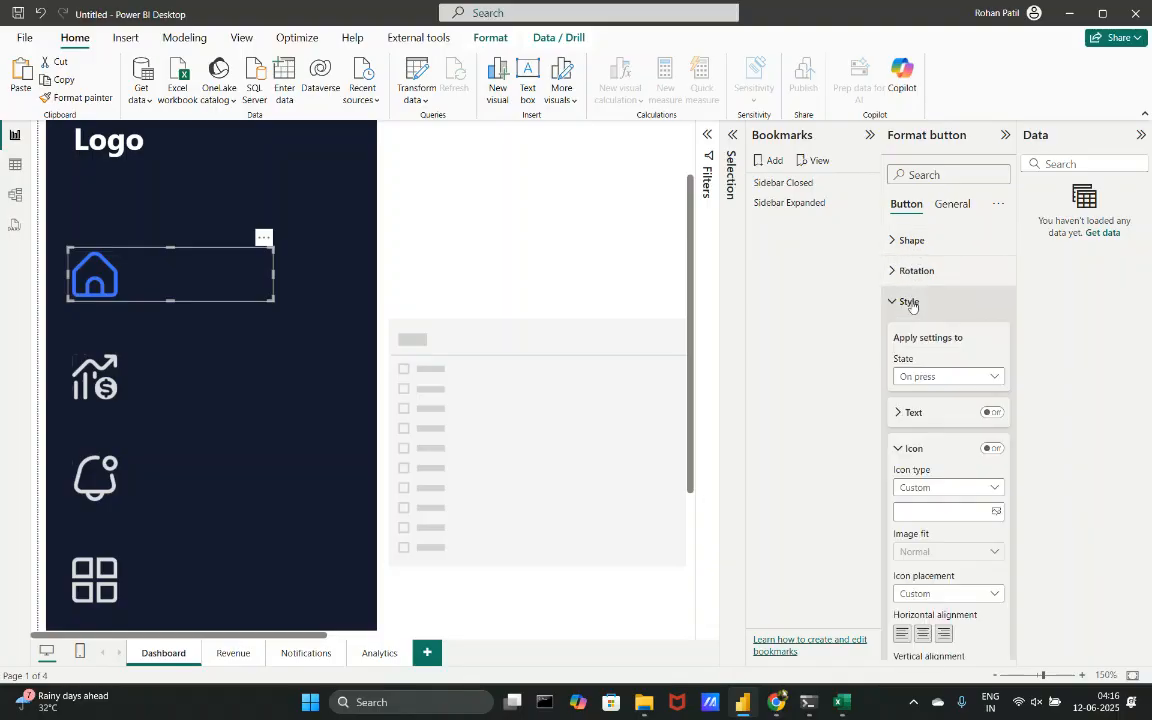
{"action": "left_click", "coordinate": [908, 412]}
{"action": "left_click", "coordinate": [926, 378]}
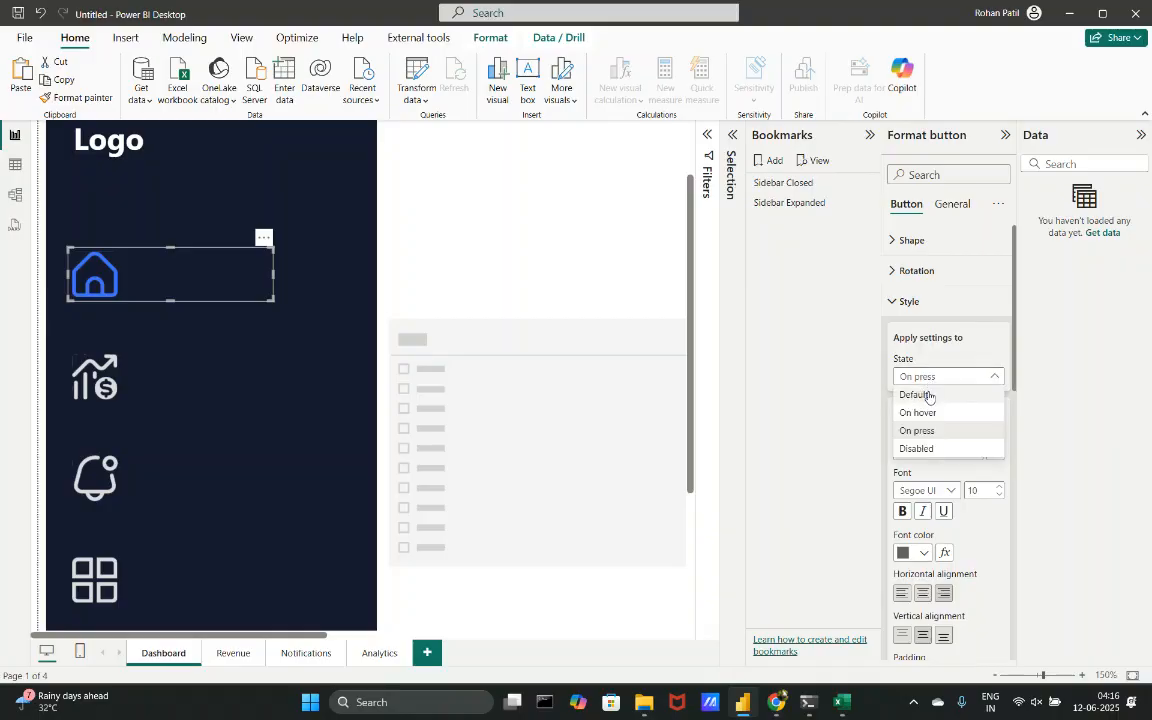
{"action": "left_click", "coordinate": [916, 395]}
{"action": "left_click", "coordinate": [918, 452]}
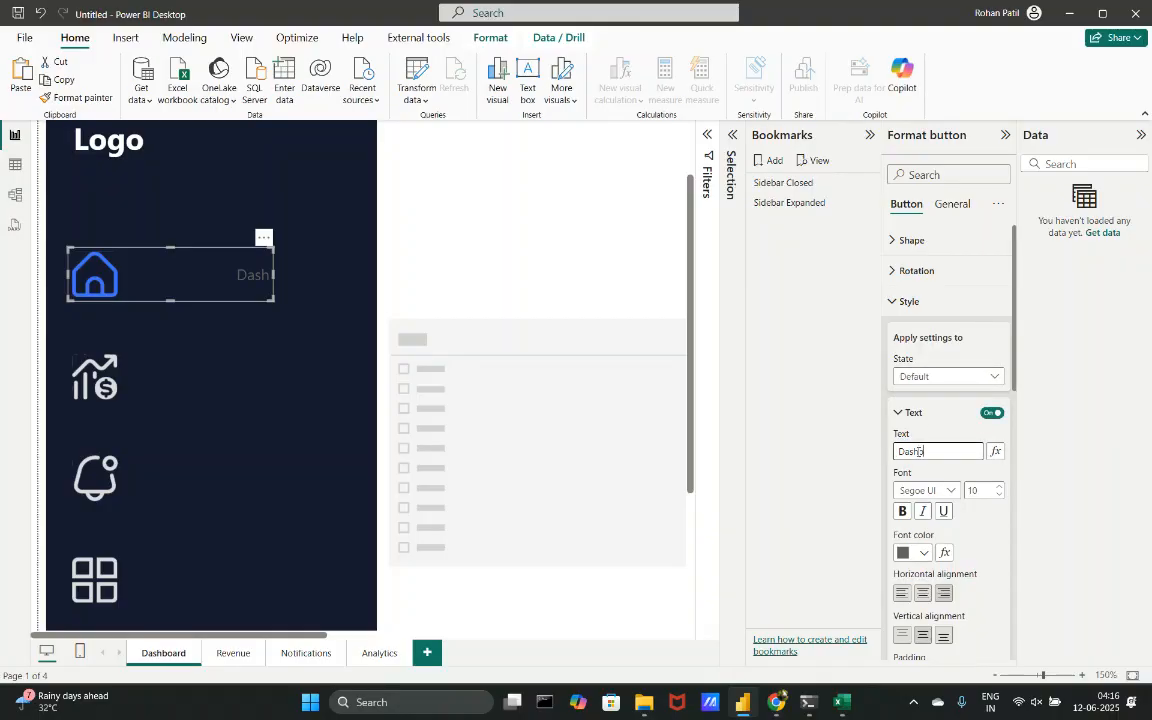
{"action": "key", "text": "BackSpace"}
{"action": "type", "text": "ard"}
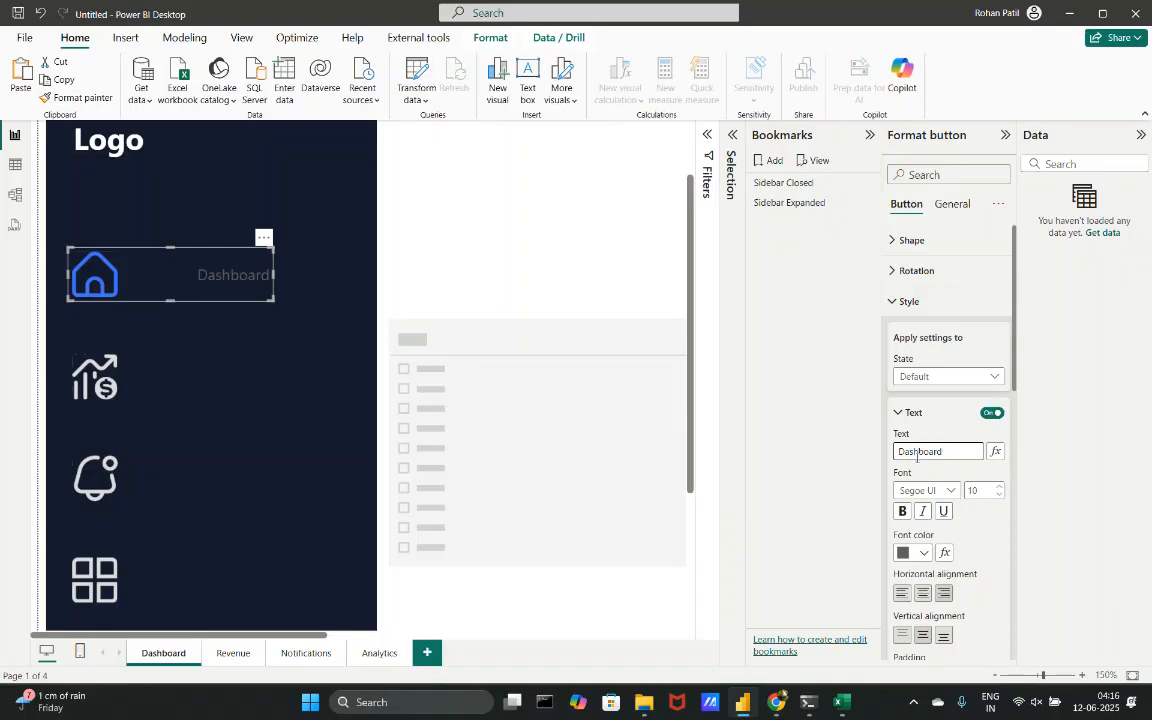
- Open the custom hex colour value for the font of the home button's Default-state label
{"action": "left_click", "coordinate": [925, 554]}
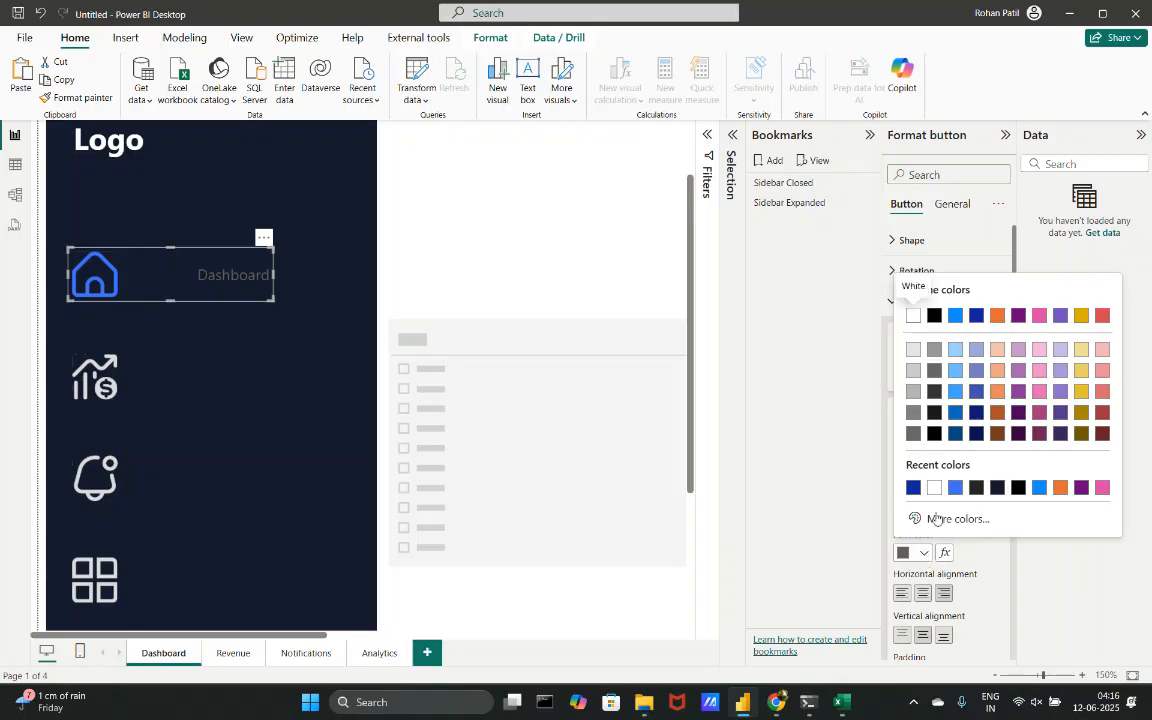
{"action": "left_click", "coordinate": [928, 518]}
{"action": "left_click", "coordinate": [930, 506]}
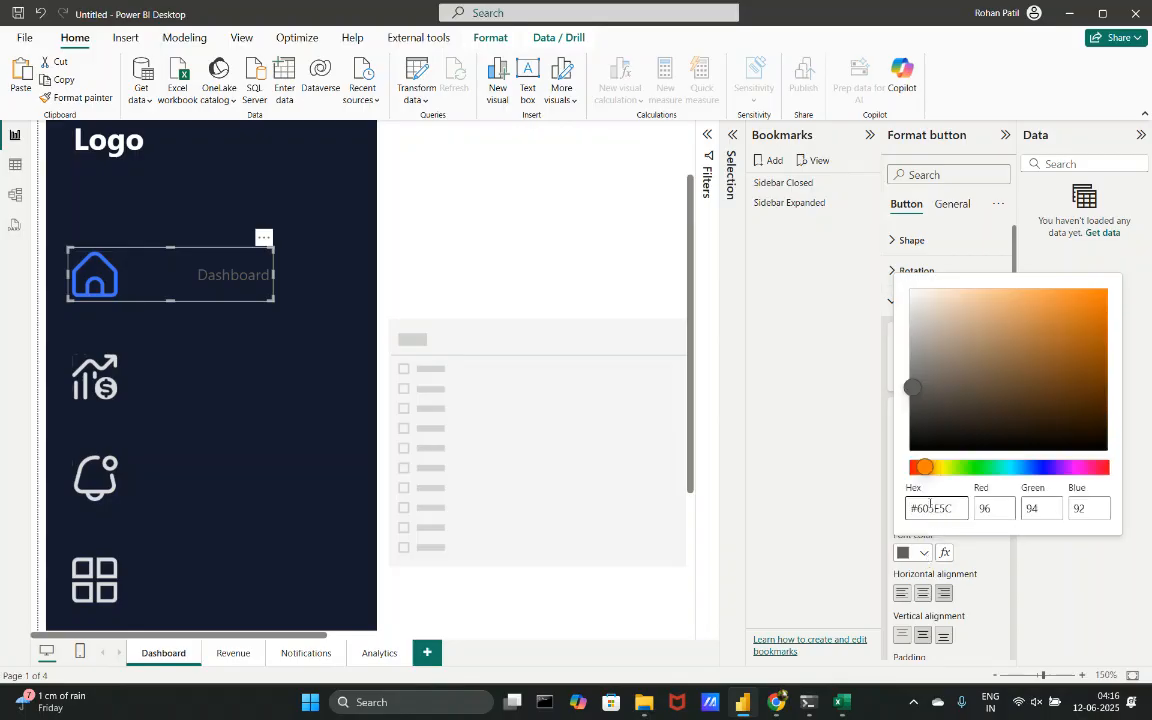
- Set the default-state text of the Dashboard button to colour #4070F4 and make it bold
{"action": "double_click", "coordinate": [930, 506]}
{"action": "type", "text": "4070f4"}
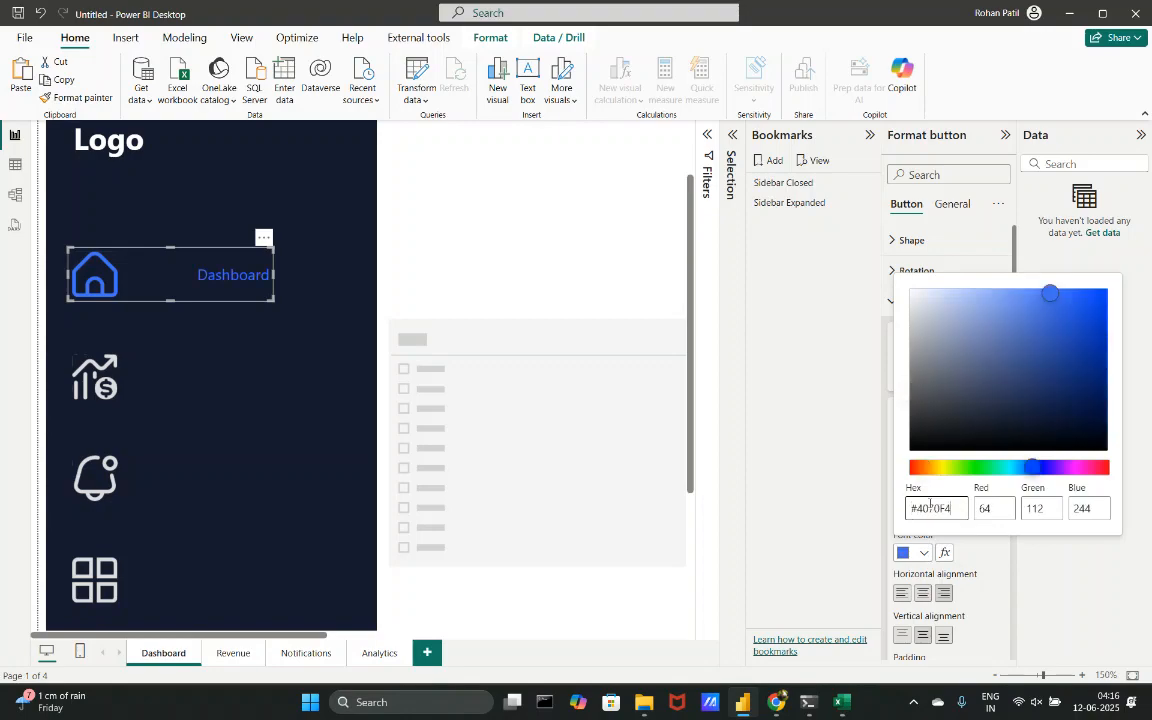
{"action": "left_click", "coordinate": [575, 238]}
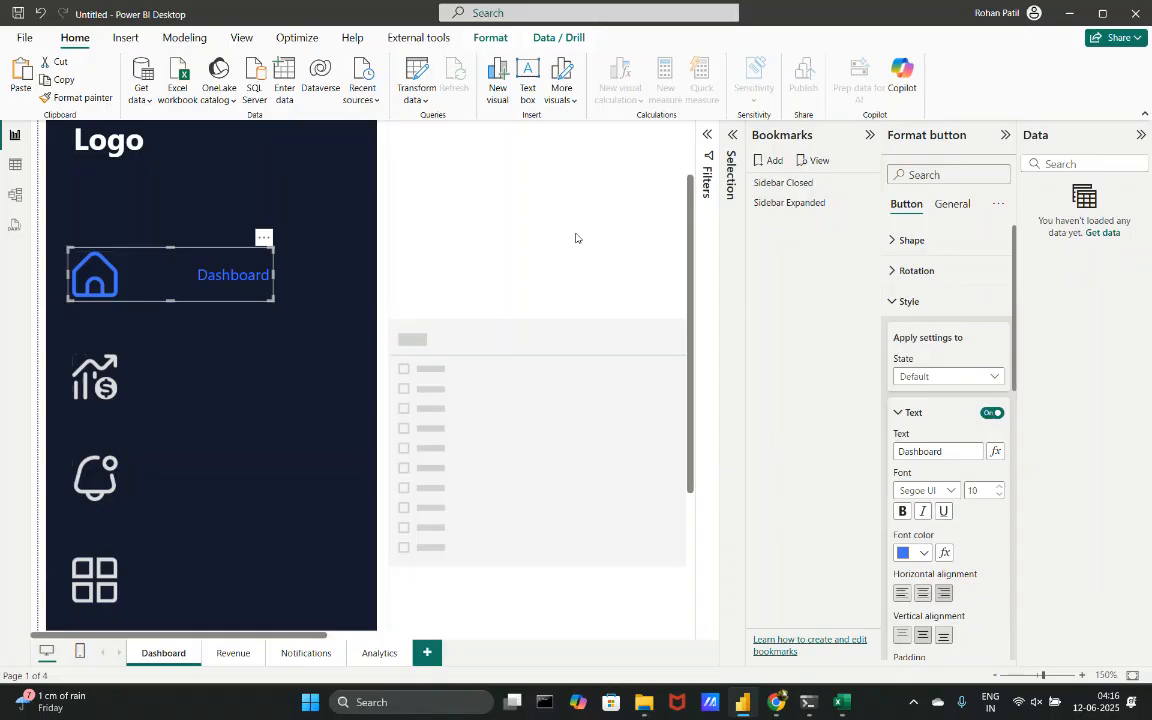
{"action": "left_click", "coordinate": [904, 511]}
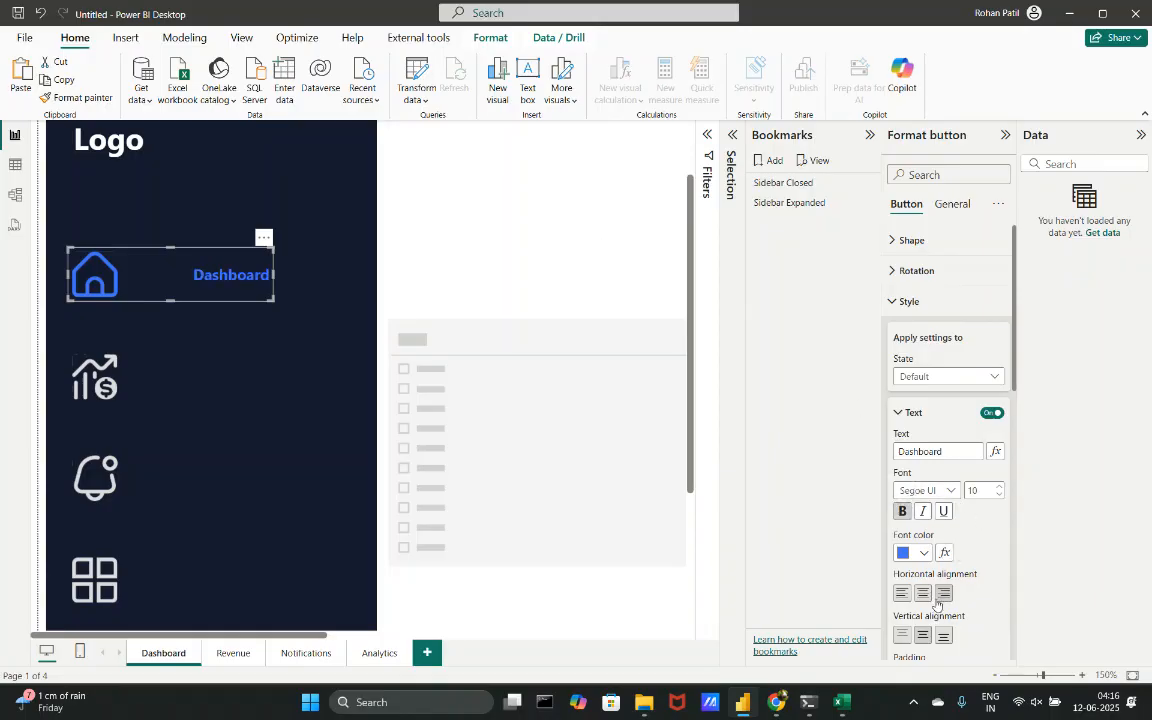
- Set the Dashboard button's text size to 18
{"action": "left_click", "coordinate": [1000, 487]}
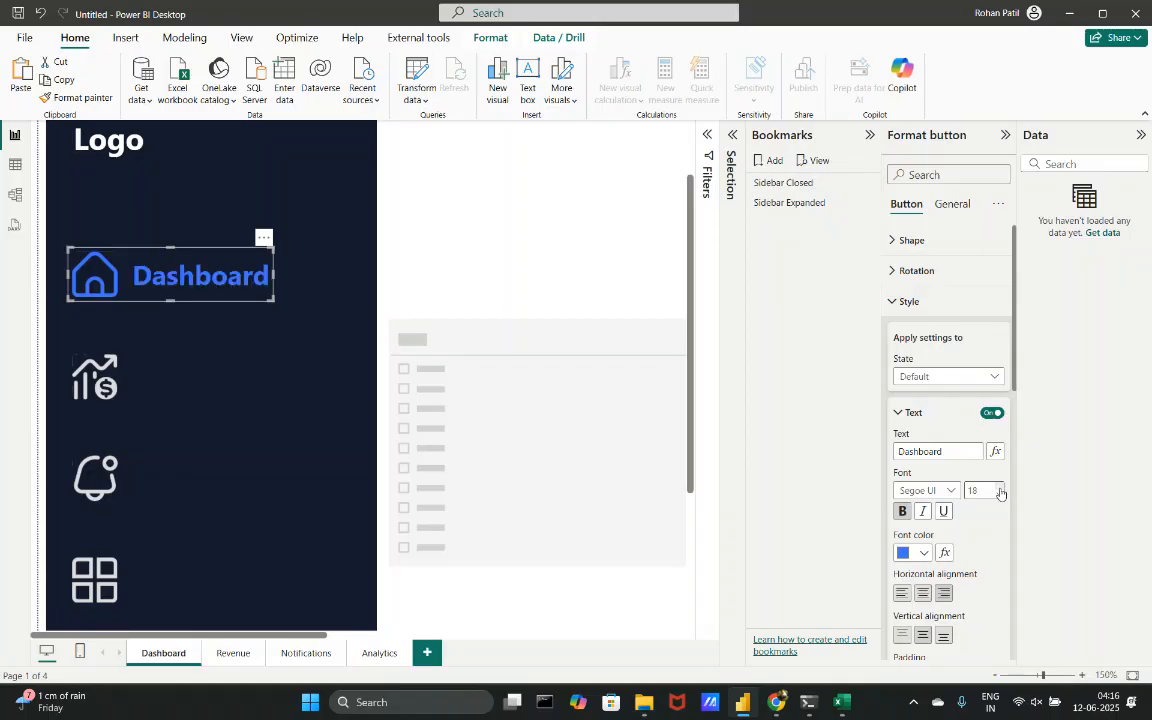
{"action": "left_click", "coordinate": [904, 511]}
{"action": "left_click", "coordinate": [904, 511]}
{"action": "scroll", "coordinate": [962, 609], "scroll_direction": "down", "scroll_amount": 1}
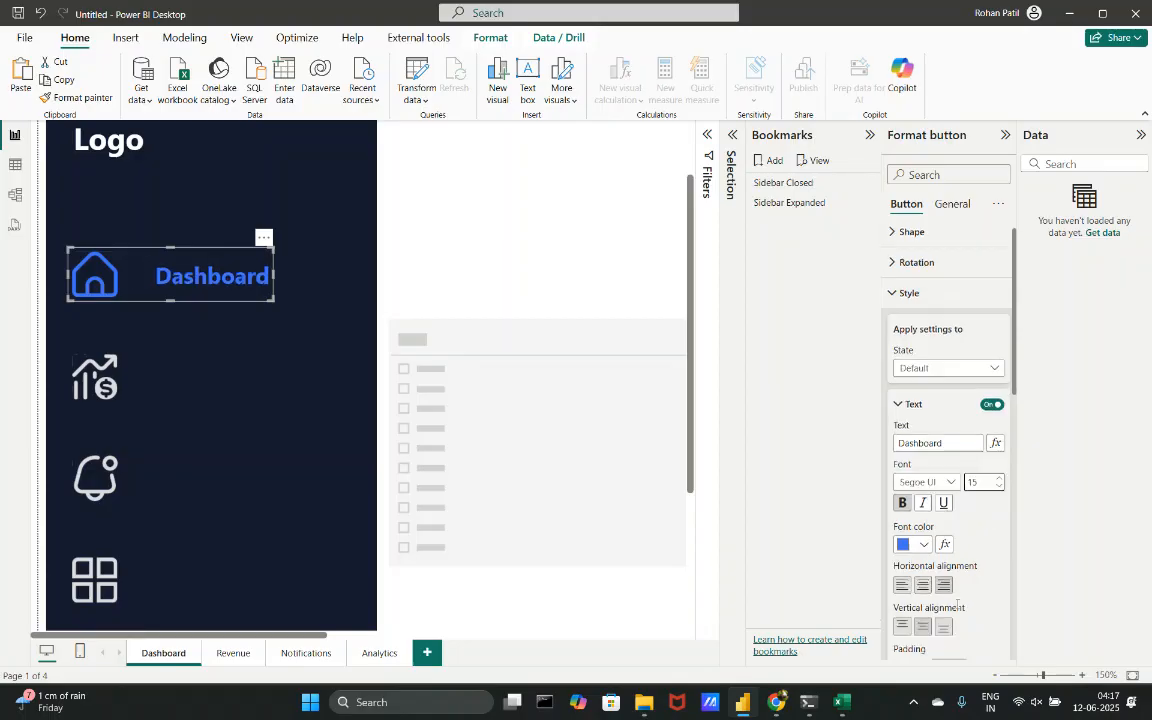
{"action": "left_click", "coordinate": [999, 476]}
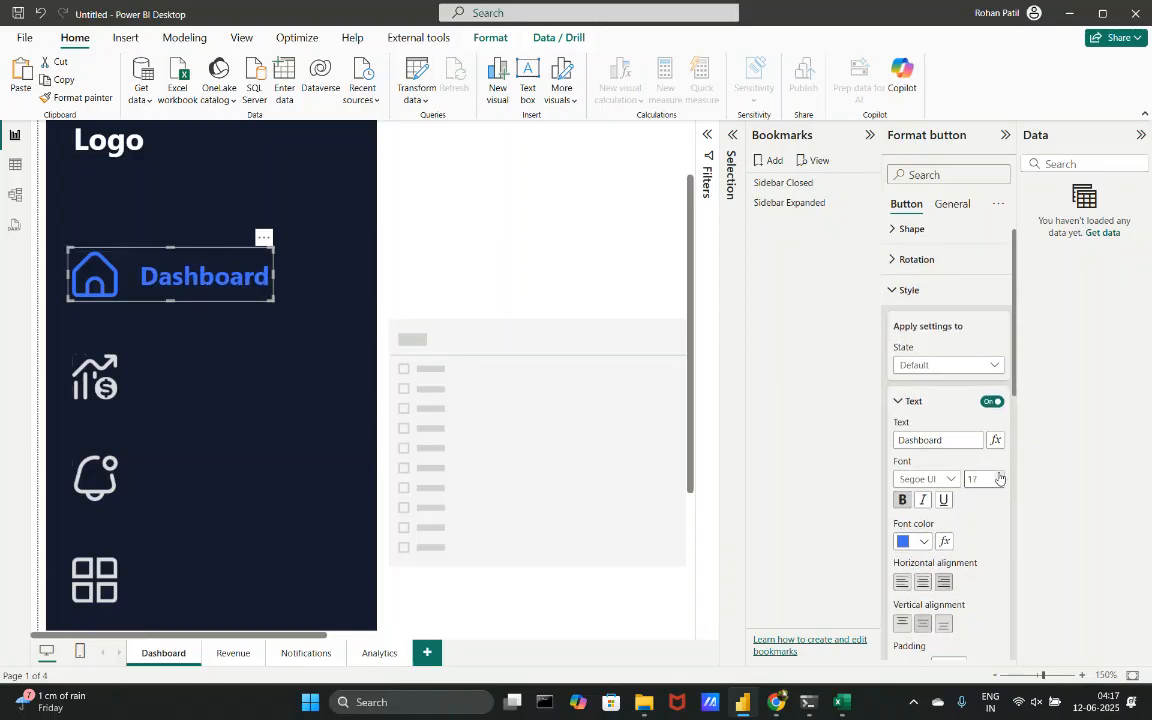
{"action": "left_click", "coordinate": [999, 476]}
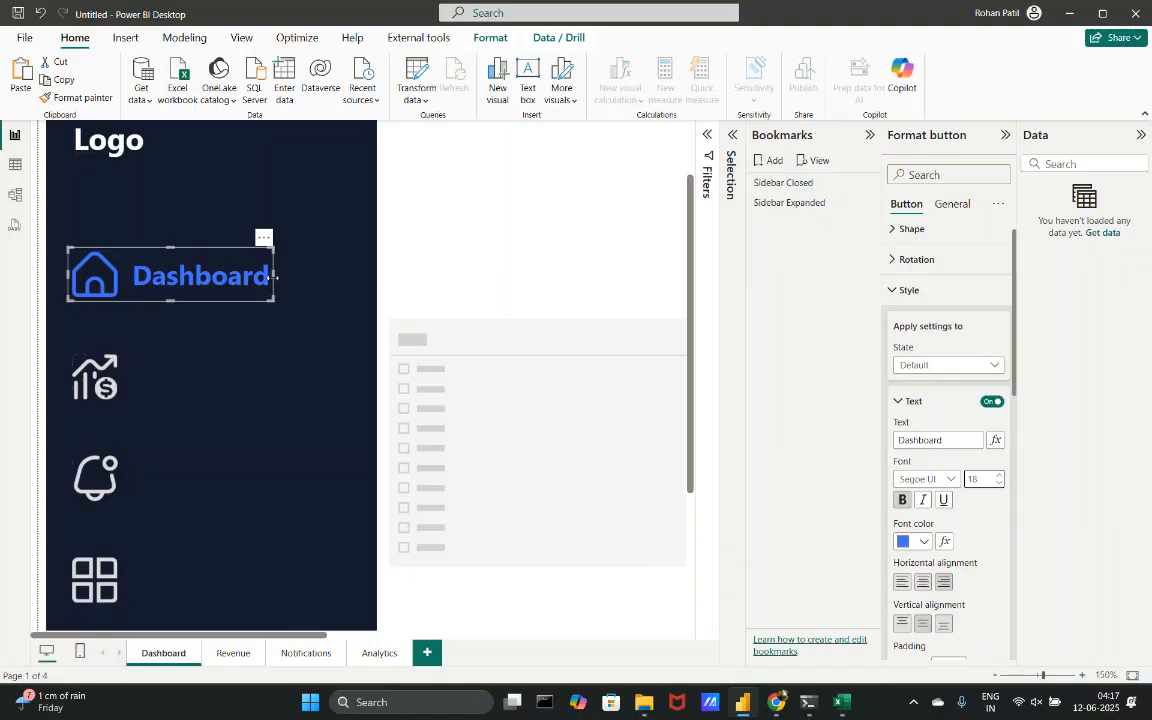
- Widen the Dashboard button to the right so its label sits further from the home icon
{"action": "mouse_move", "coordinate": [281, 279]}
{"action": "left_mouse_down"}
{"action": "mouse_move", "coordinate": [350, 278]}
{"action": "mouse_move", "coordinate": [297, 278]}
{"action": "left_mouse_up"}
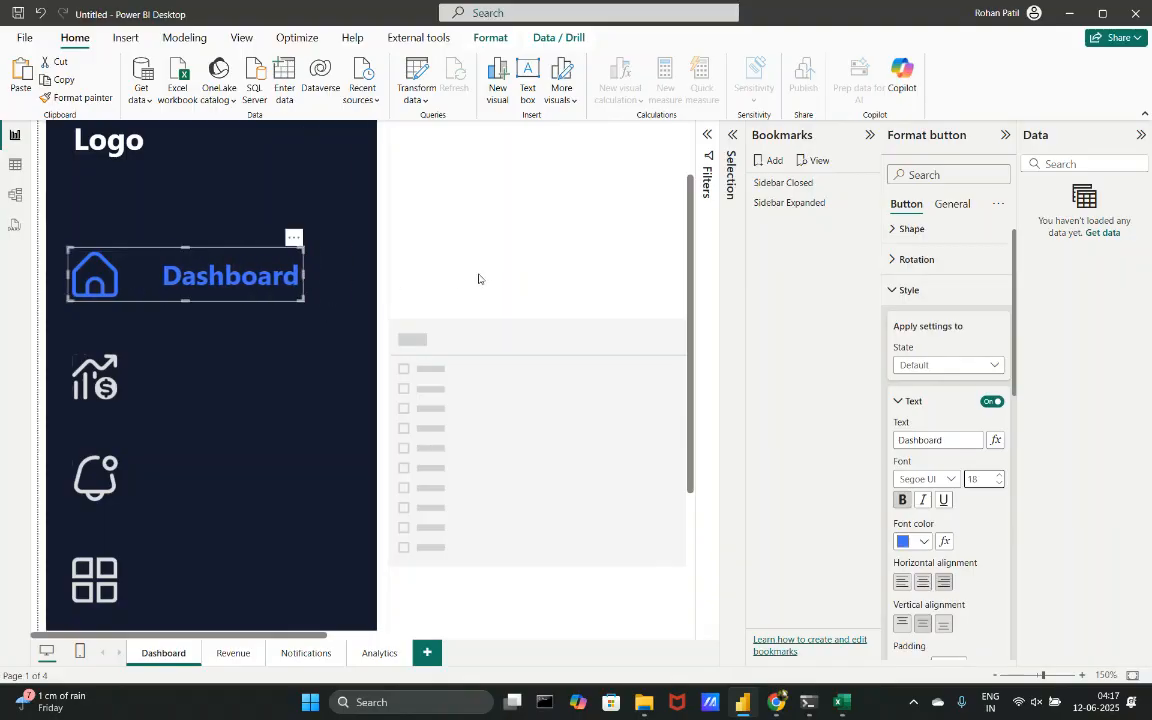
{"action": "left_click", "coordinate": [478, 279]}
{"action": "left_click", "coordinate": [285, 276]}
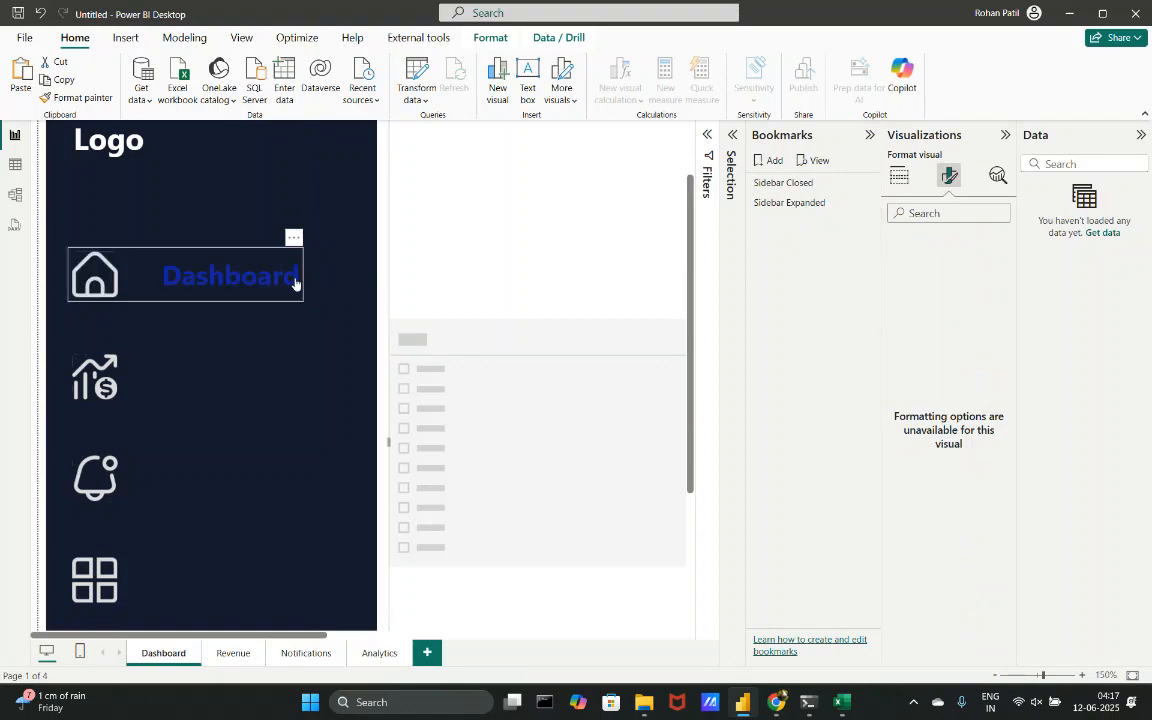
- Remove the empty slicer visual beside the sidebar
{"action": "left_click", "coordinate": [506, 301]}
{"action": "scroll", "coordinate": [506, 301], "scroll_direction": "down", "scroll_amount": 8}
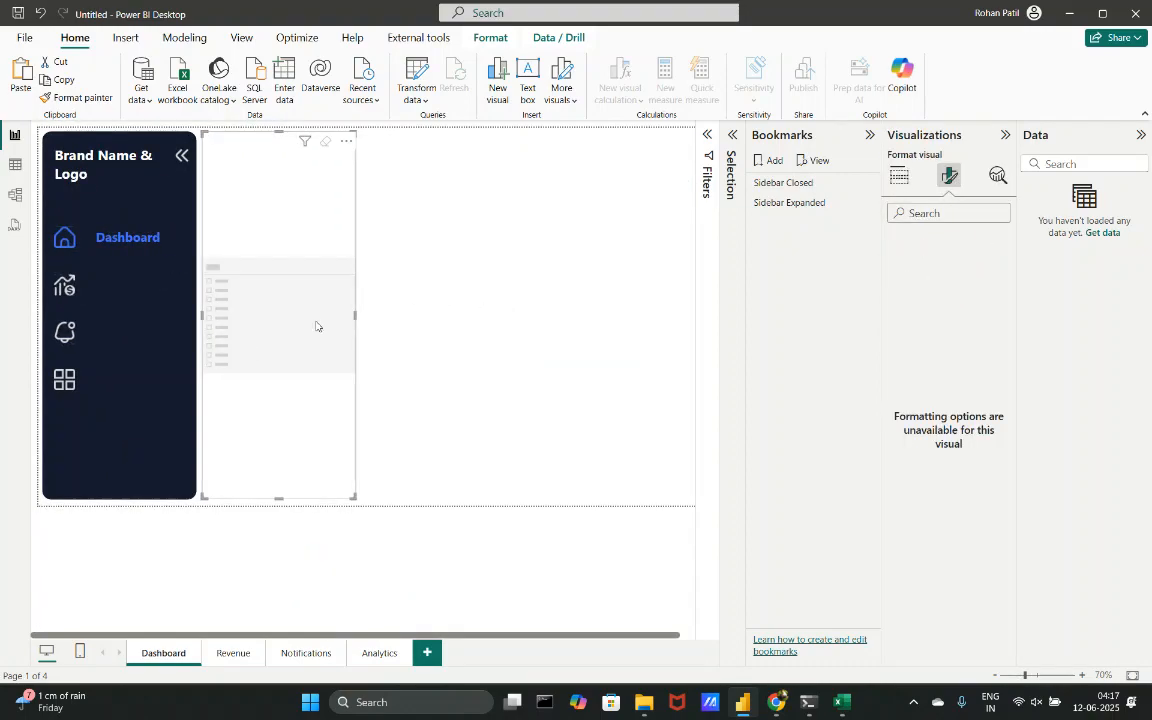
{"action": "left_click", "coordinate": [346, 141]}
{"action": "left_click", "coordinate": [370, 159]}
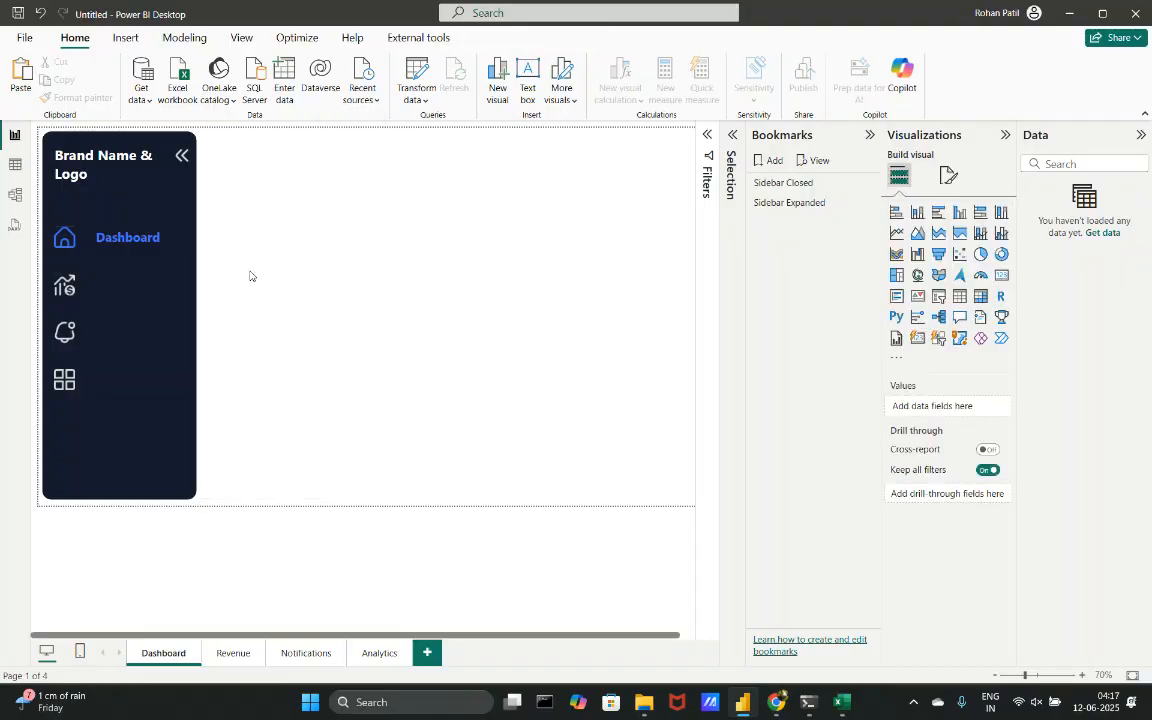
- Collapse the Bookmarks pane and fit the whole report page to the available space
{"action": "scroll", "coordinate": [250, 272], "scroll_direction": "up", "scroll_amount": 8}
{"action": "scroll", "coordinate": [250, 272], "scroll_direction": "down", "scroll_amount": 2}
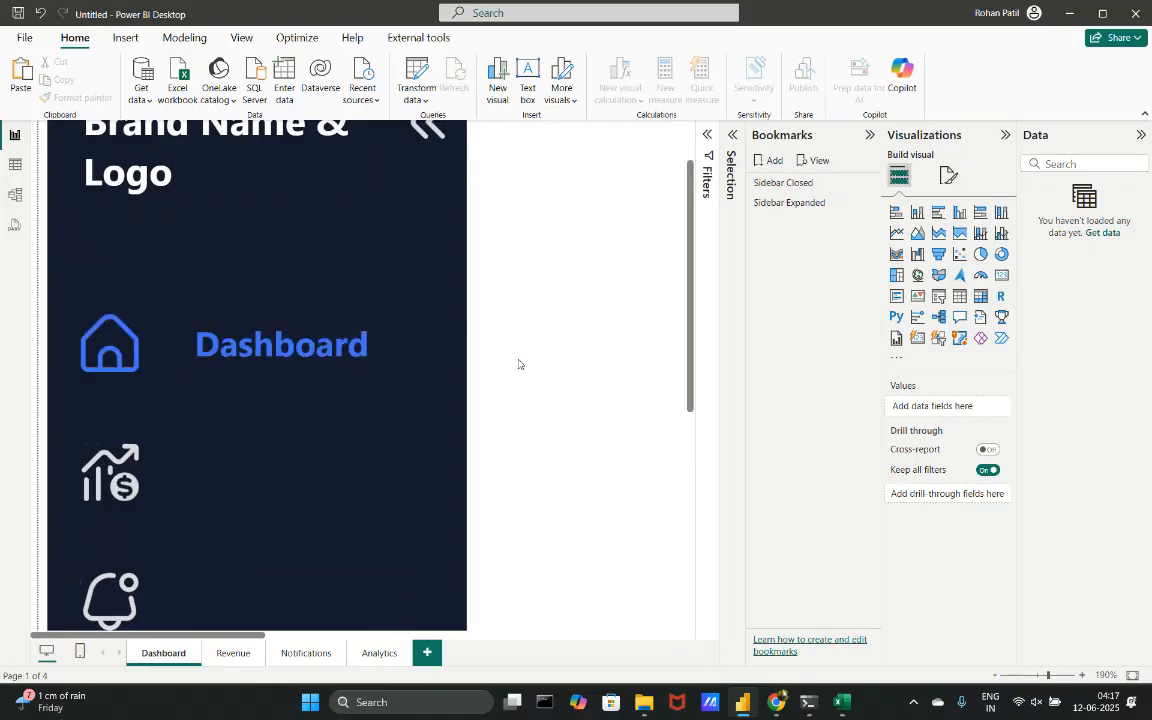
{"action": "left_click", "coordinate": [308, 358]}
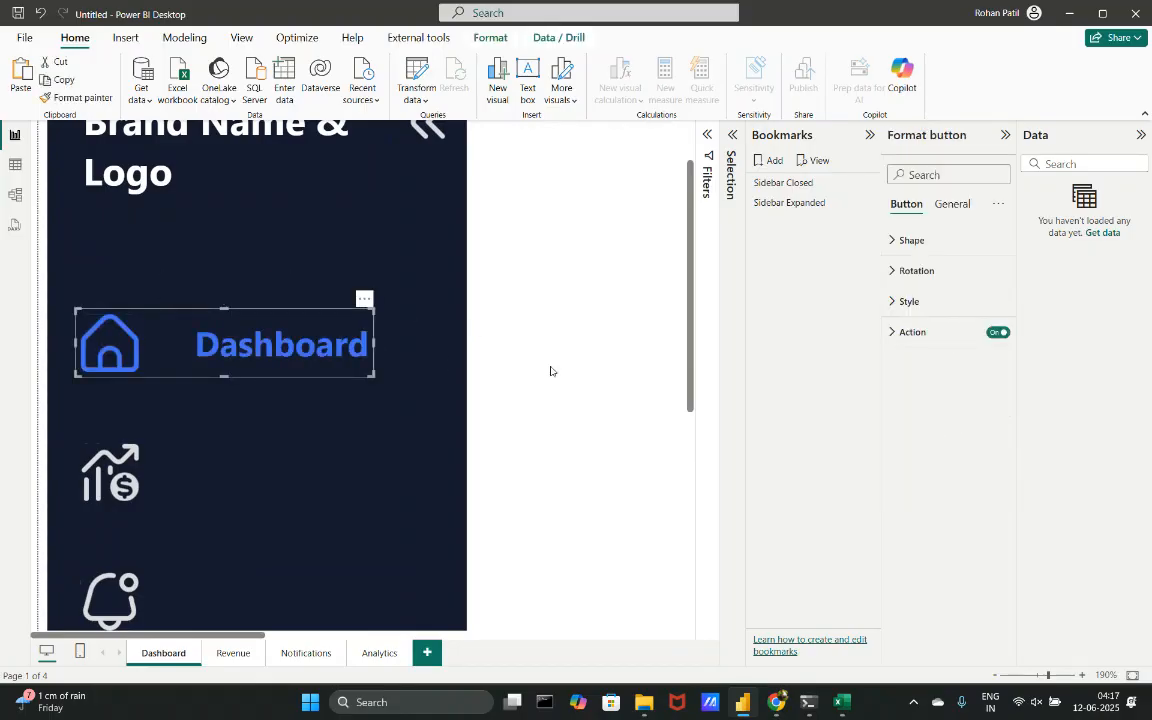
{"action": "left_click", "coordinate": [550, 371]}
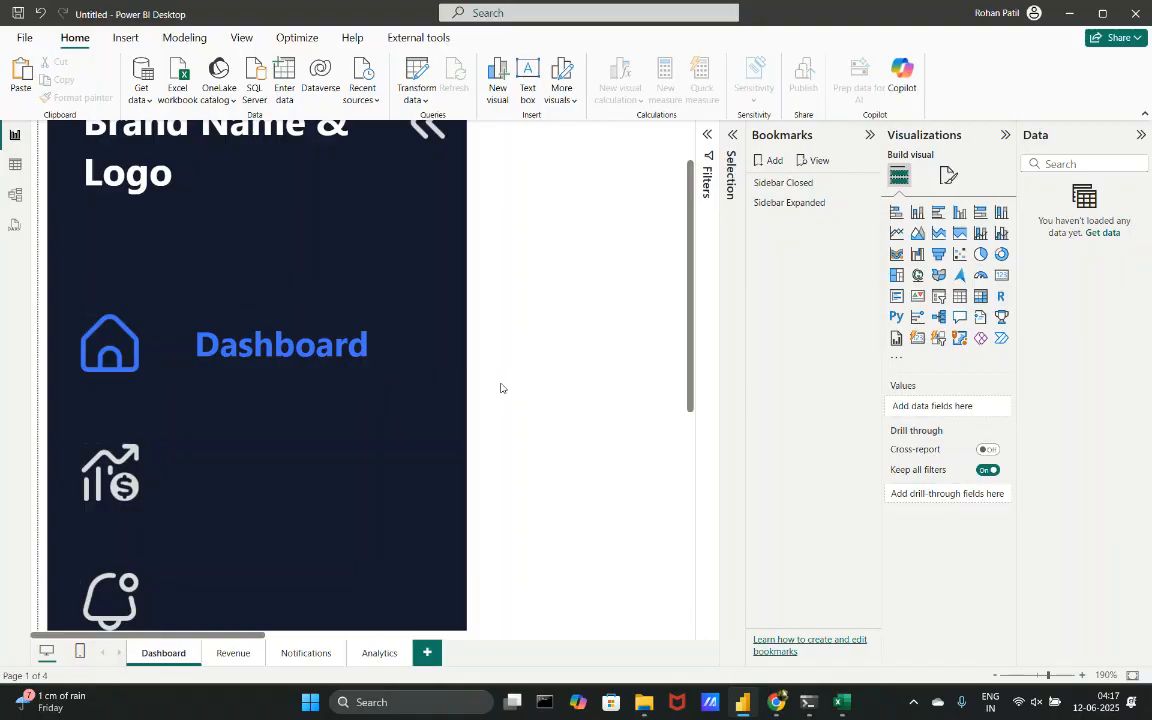
{"action": "scroll", "coordinate": [504, 390], "scroll_direction": "down", "scroll_amount": 6}
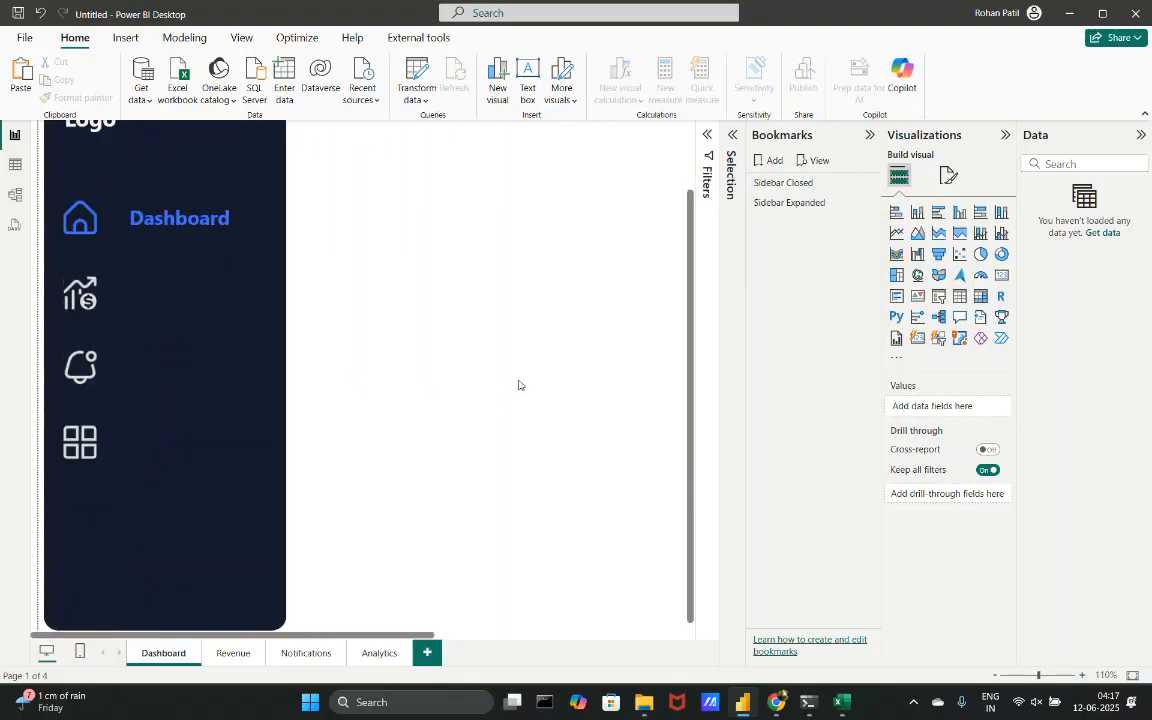
{"action": "left_click", "coordinate": [869, 134]}
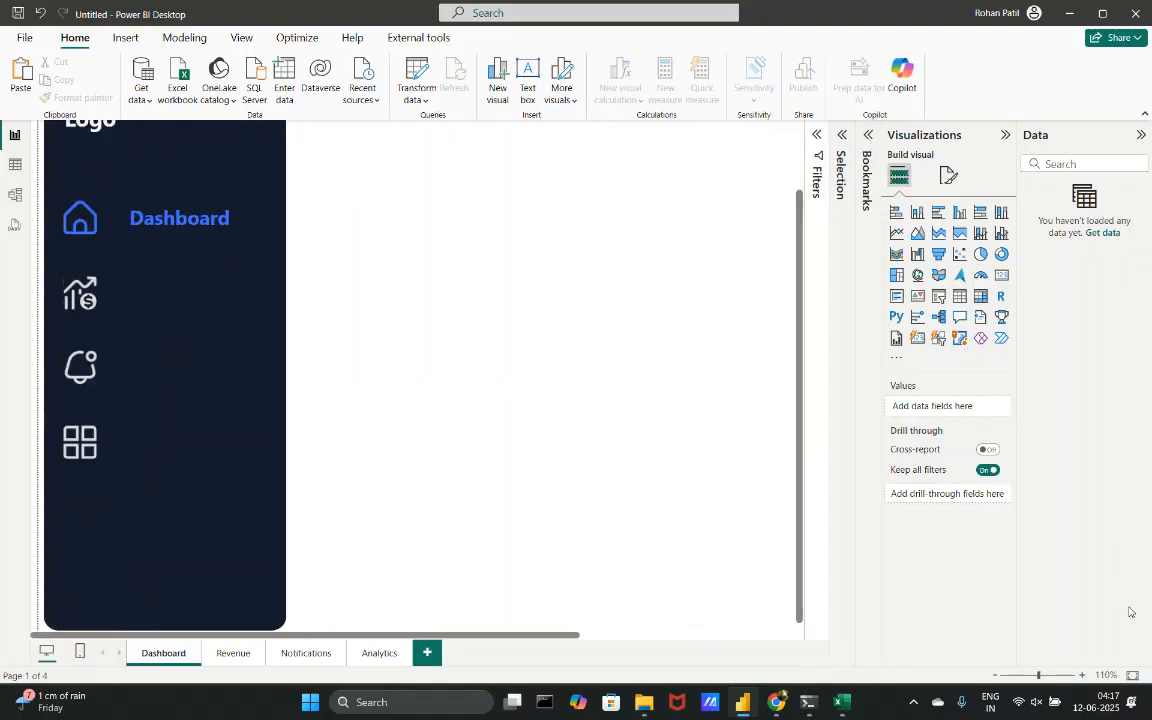
{"action": "left_click", "coordinate": [1133, 675]}
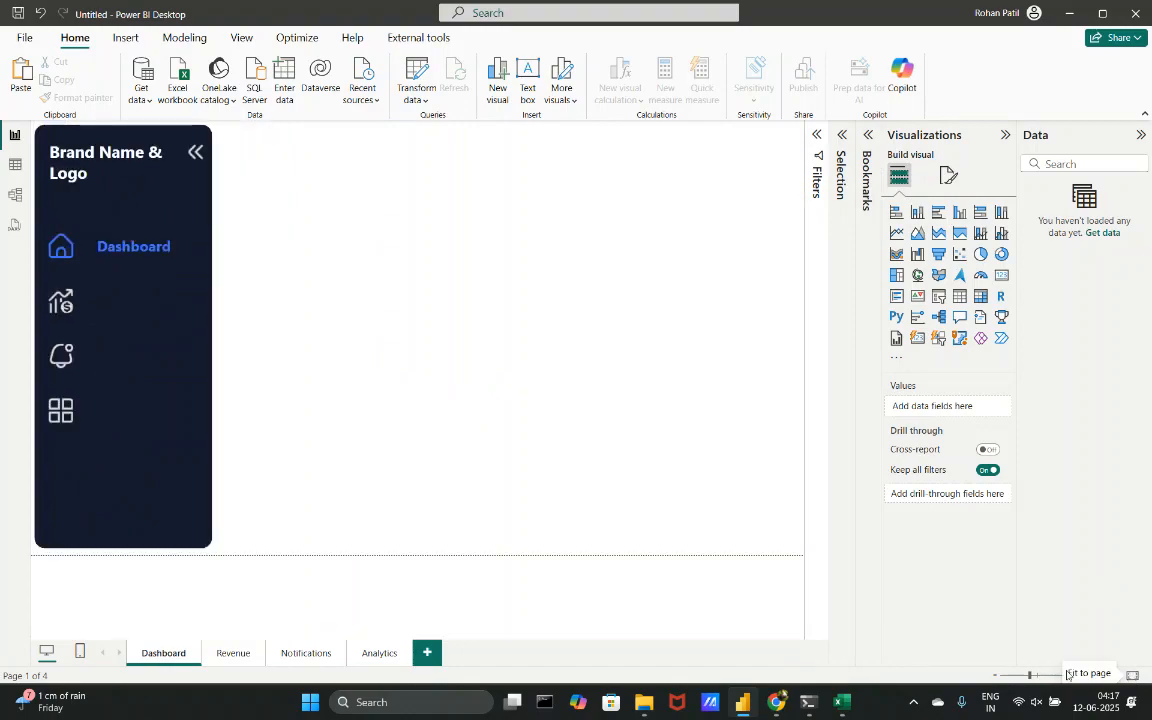
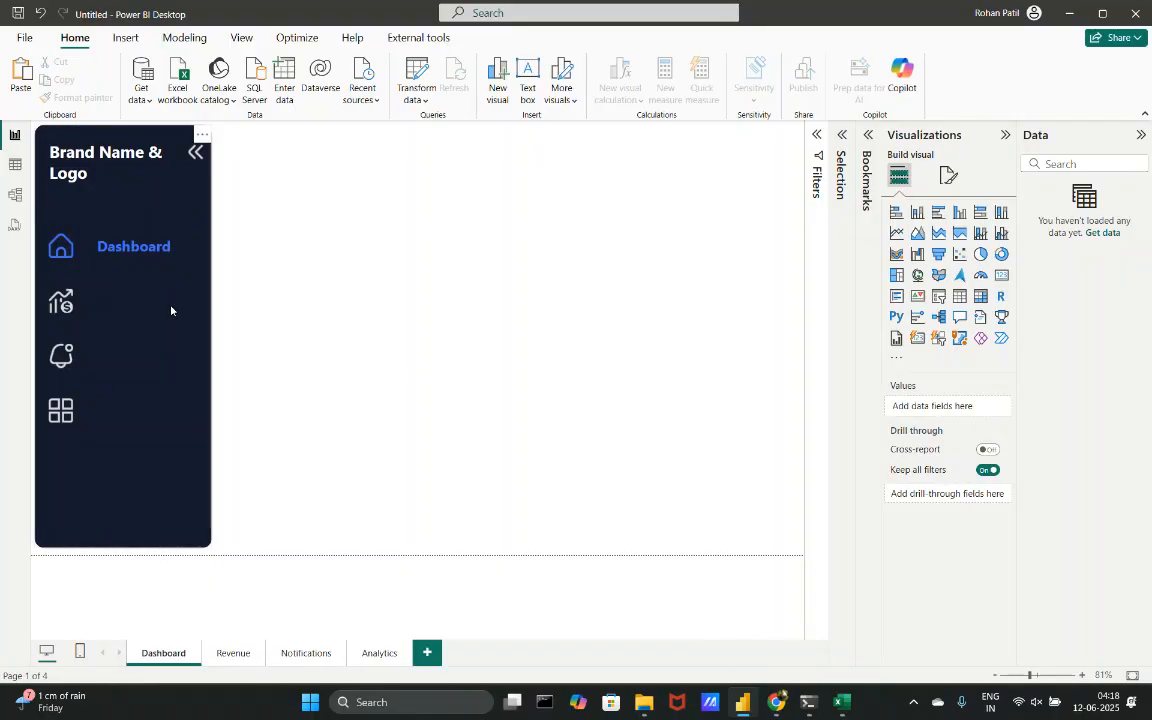
- Set the Dashboard button's text colour to white for the On hover state
{"action": "left_click", "coordinate": [139, 263]}
{"action": "left_click", "coordinate": [908, 301]}
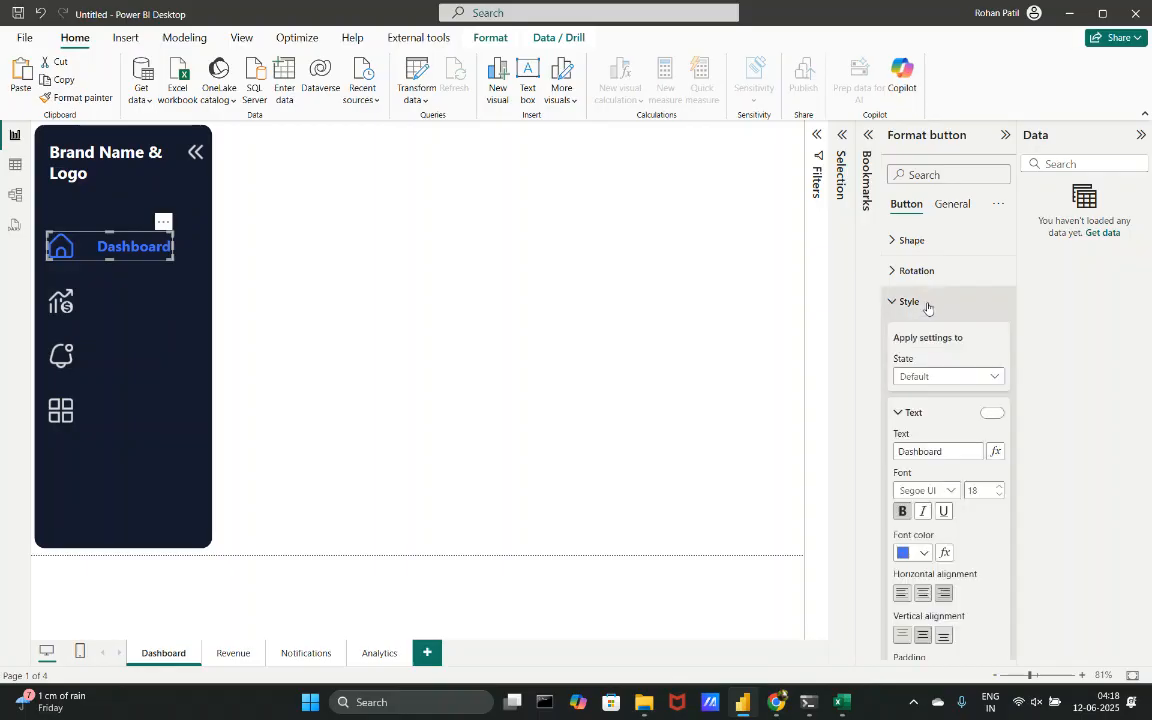
{"action": "left_click", "coordinate": [927, 382]}
{"action": "left_click", "coordinate": [930, 416]}
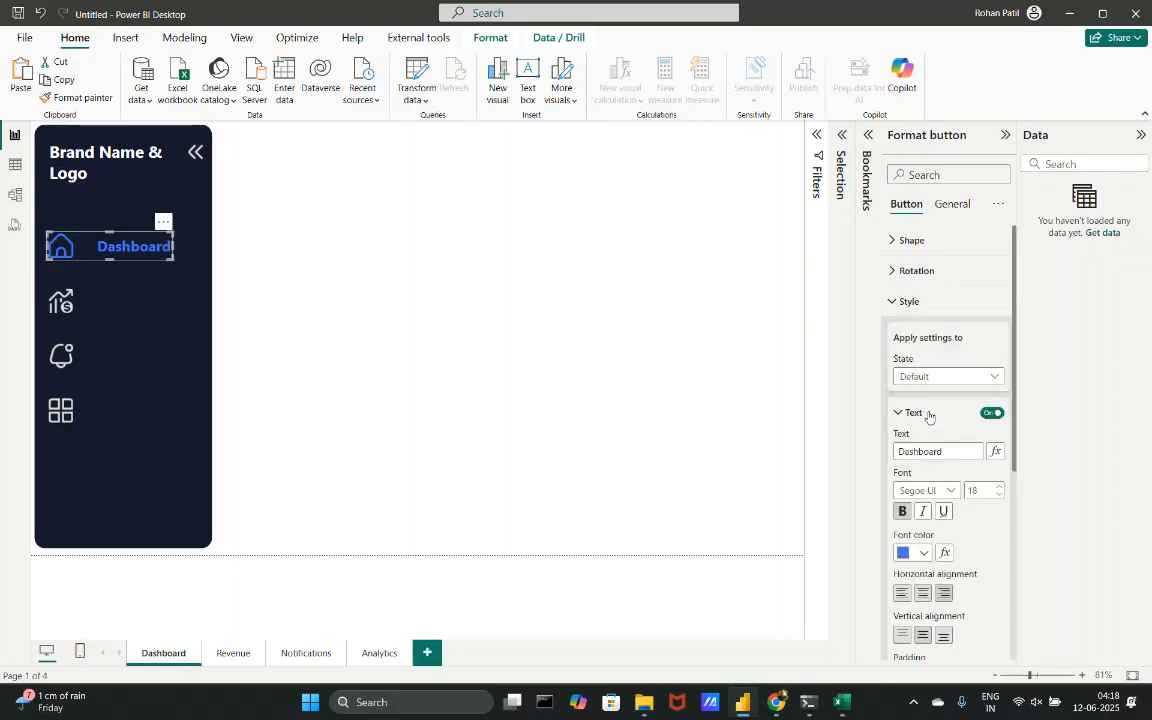
{"action": "left_click", "coordinate": [924, 553]}
{"action": "left_click", "coordinate": [915, 320]}
{"action": "left_click", "coordinate": [330, 240]}
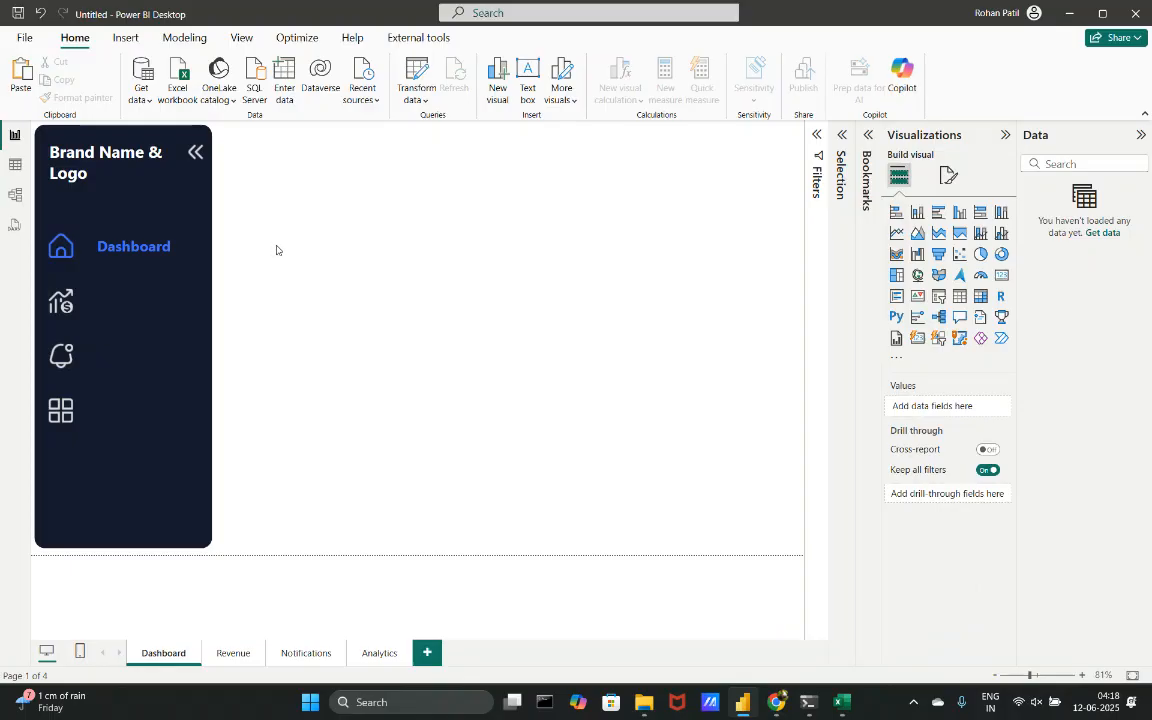
{"action": "left_click", "coordinate": [165, 170]}
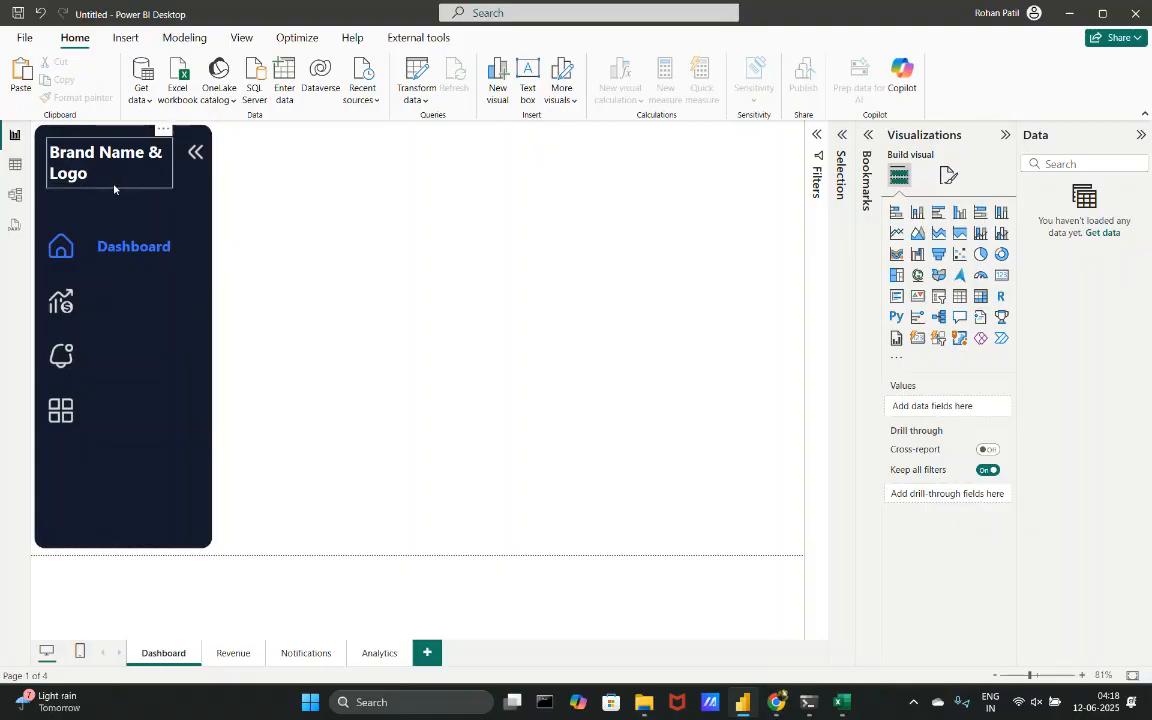
{"action": "left_click", "coordinate": [121, 180]}
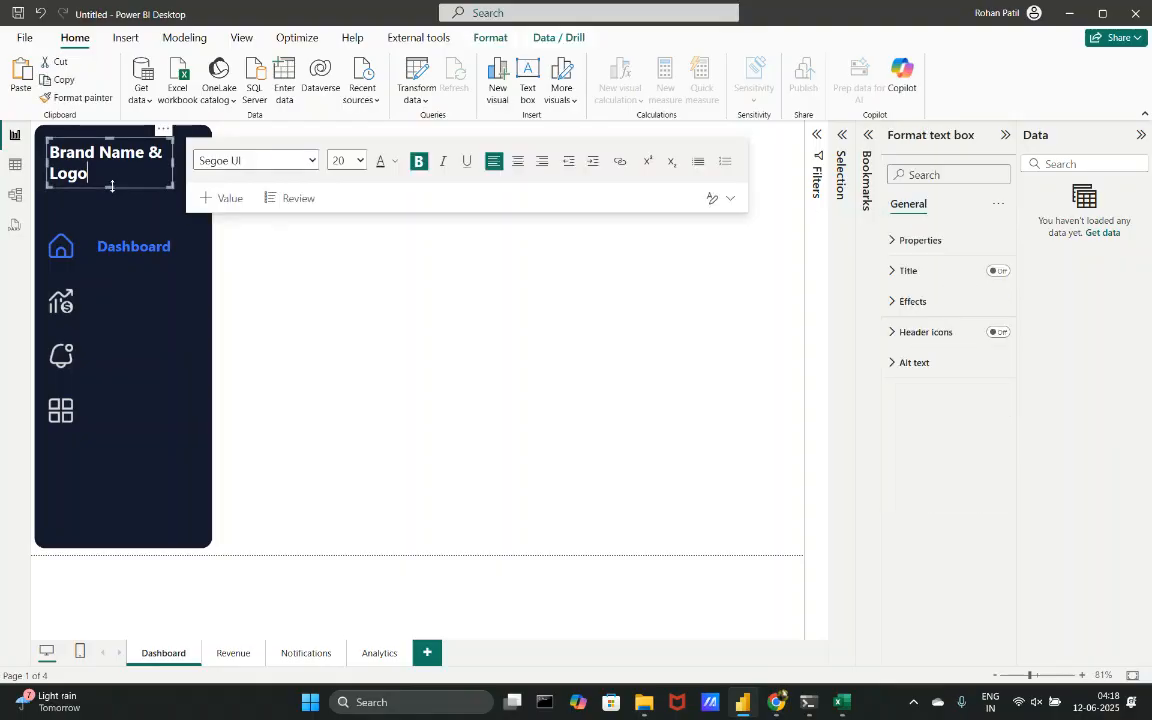
{"action": "left_click", "coordinate": [107, 188]}
{"action": "left_click", "coordinate": [149, 166]}
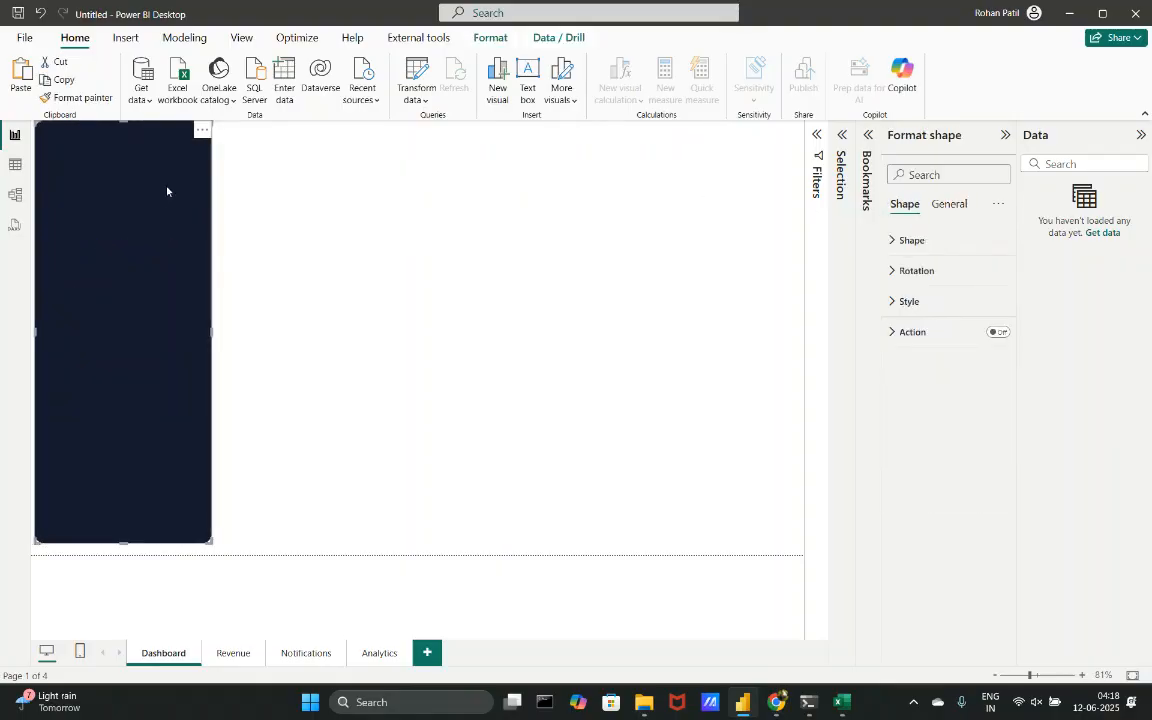
{"action": "left_click", "coordinate": [334, 225]}
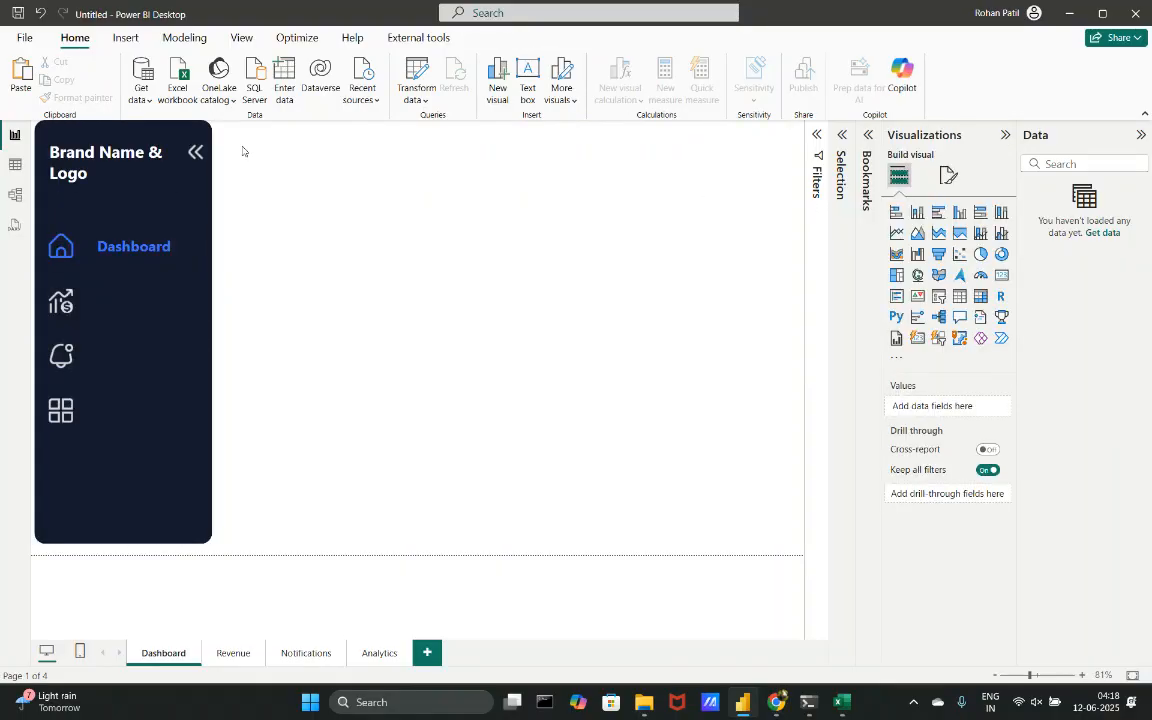
{"action": "left_click", "coordinate": [44, 13]}
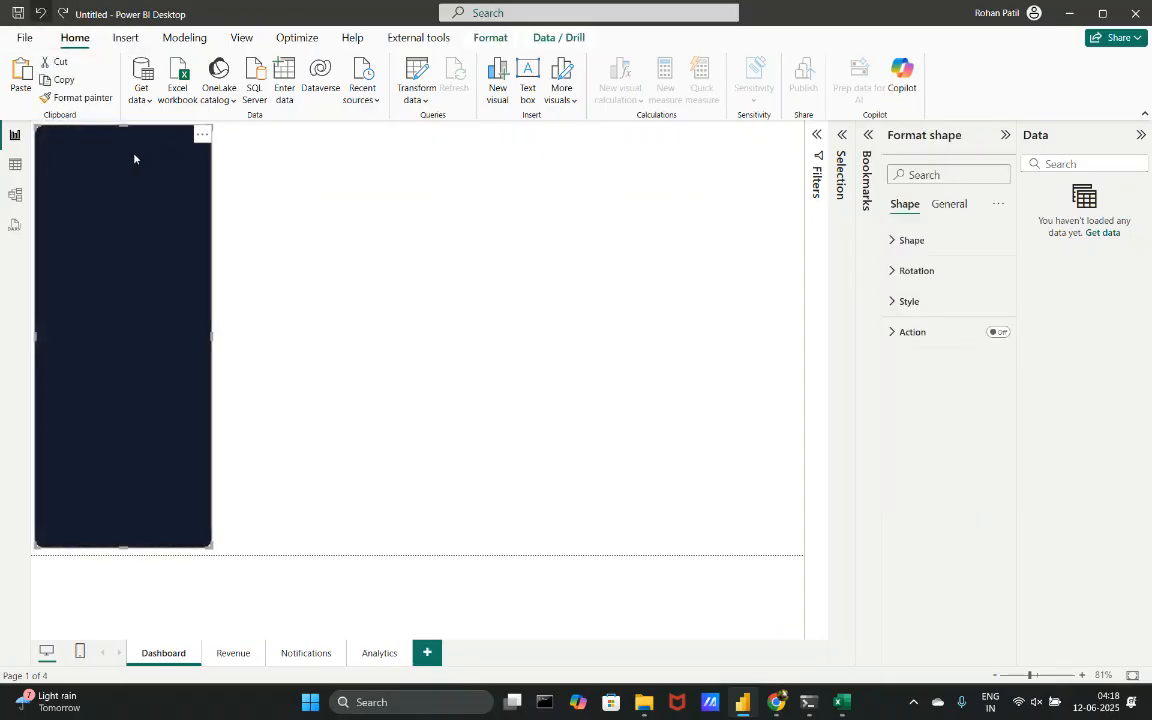
- Stretch the brand name text box down over the navigation icons, and shrink it back to just below its text
{"action": "left_click", "coordinate": [135, 146]}
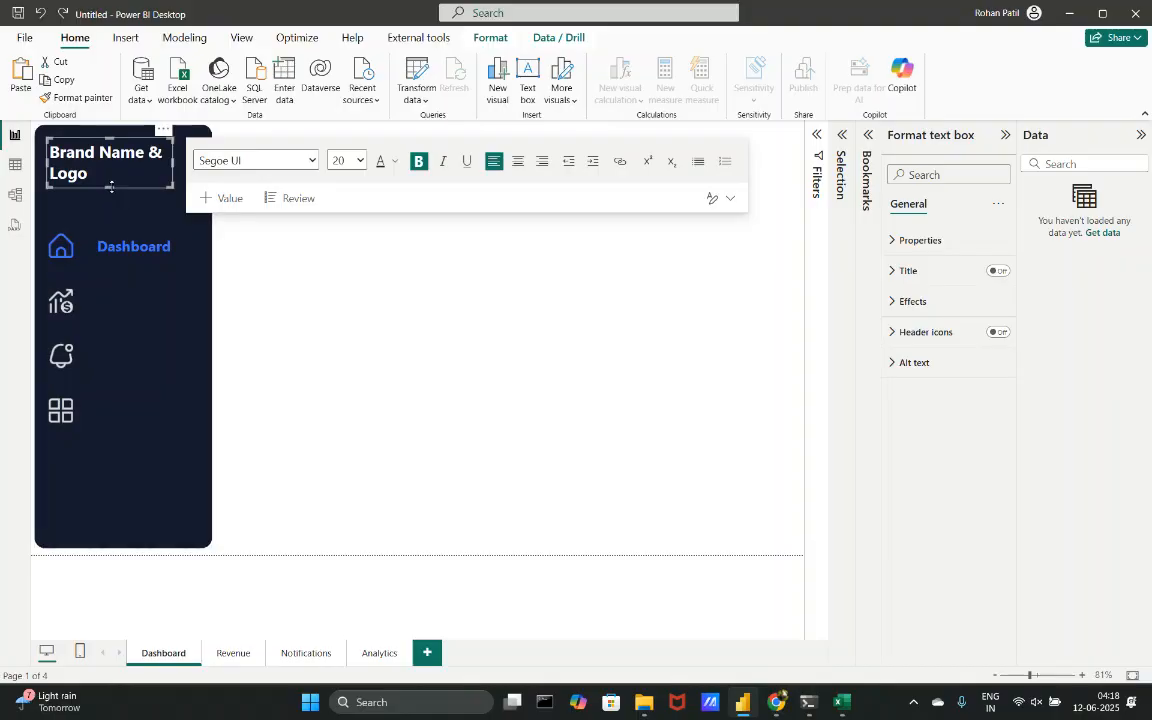
{"action": "left_click_drag", "start_coordinate": [110, 187], "coordinate": [112, 480]}
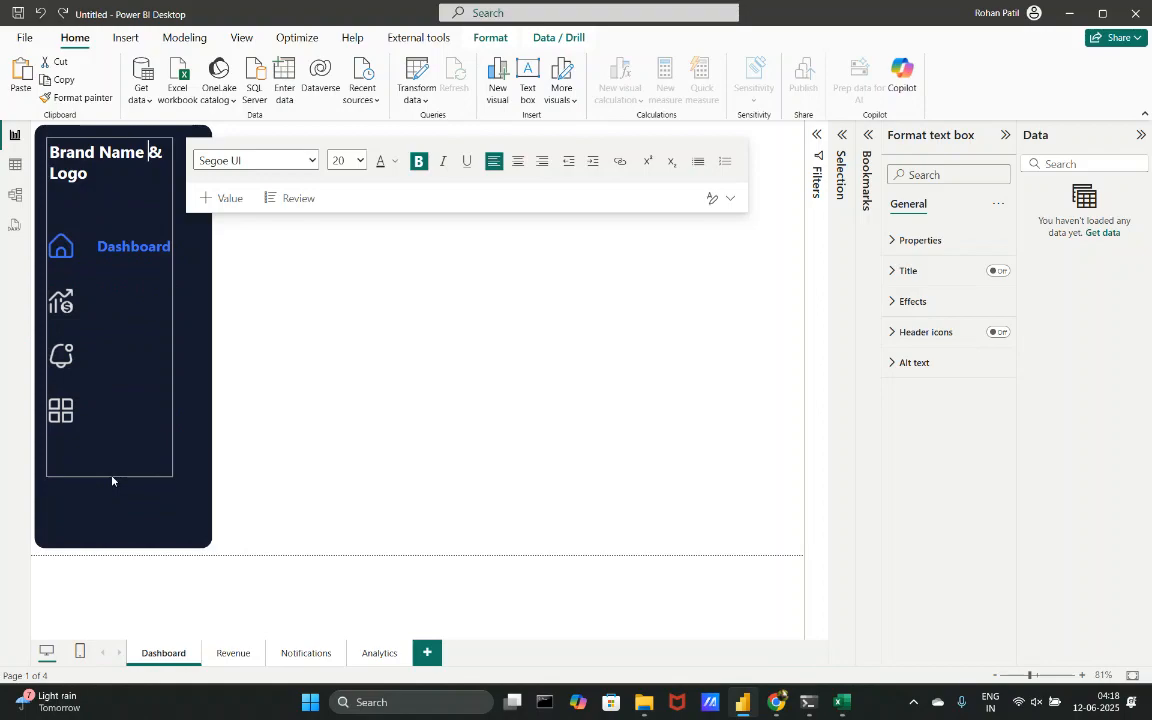
{"action": "left_click_drag", "start_coordinate": [111, 481], "coordinate": [110, 476]}
{"action": "left_click_drag", "start_coordinate": [107, 476], "coordinate": [133, 196]}
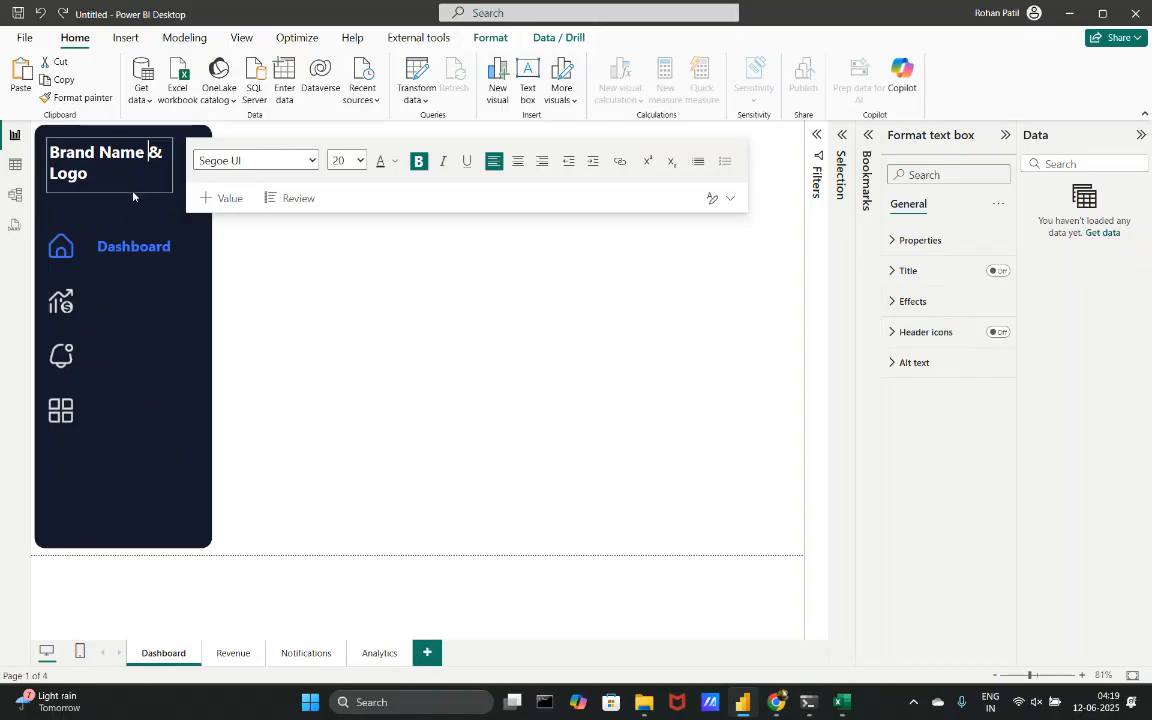
{"action": "left_click", "coordinate": [284, 294]}
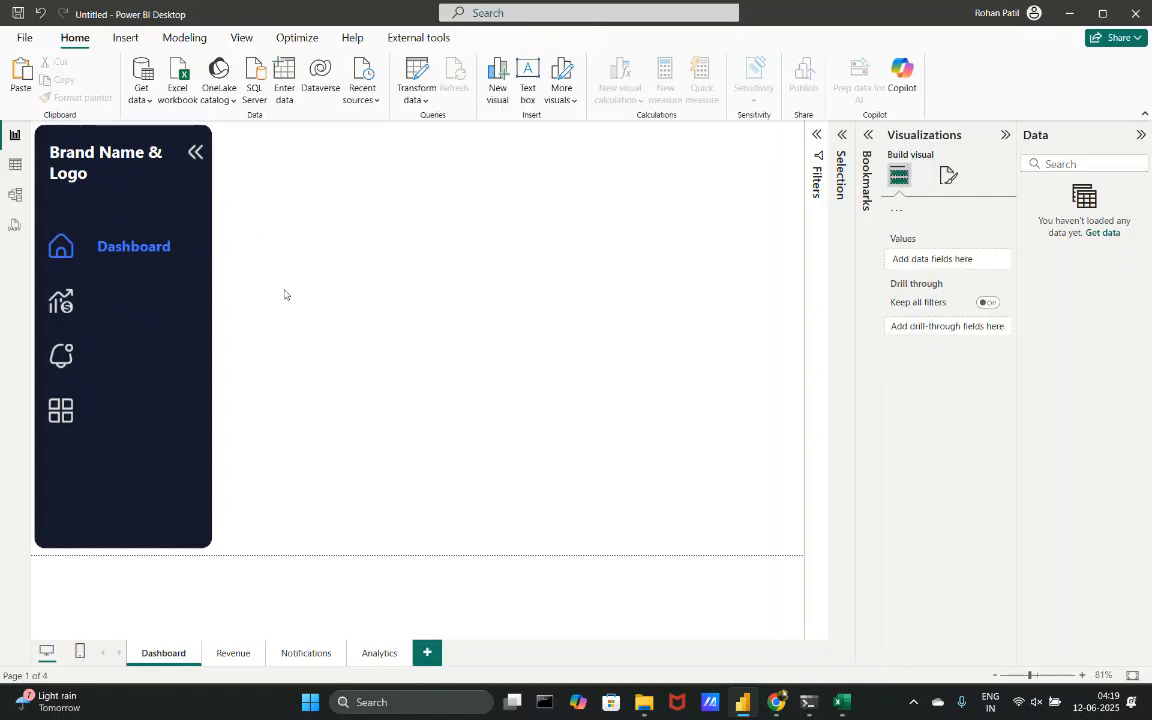
- Check the Dashboard button's hover effect and review its text settings for the On hover and Default states
{"action": "scroll", "coordinate": [284, 294], "scroll_direction": "up", "scroll_amount": 5}
{"action": "scroll", "coordinate": [283, 291], "scroll_direction": "down", "scroll_amount": 3}
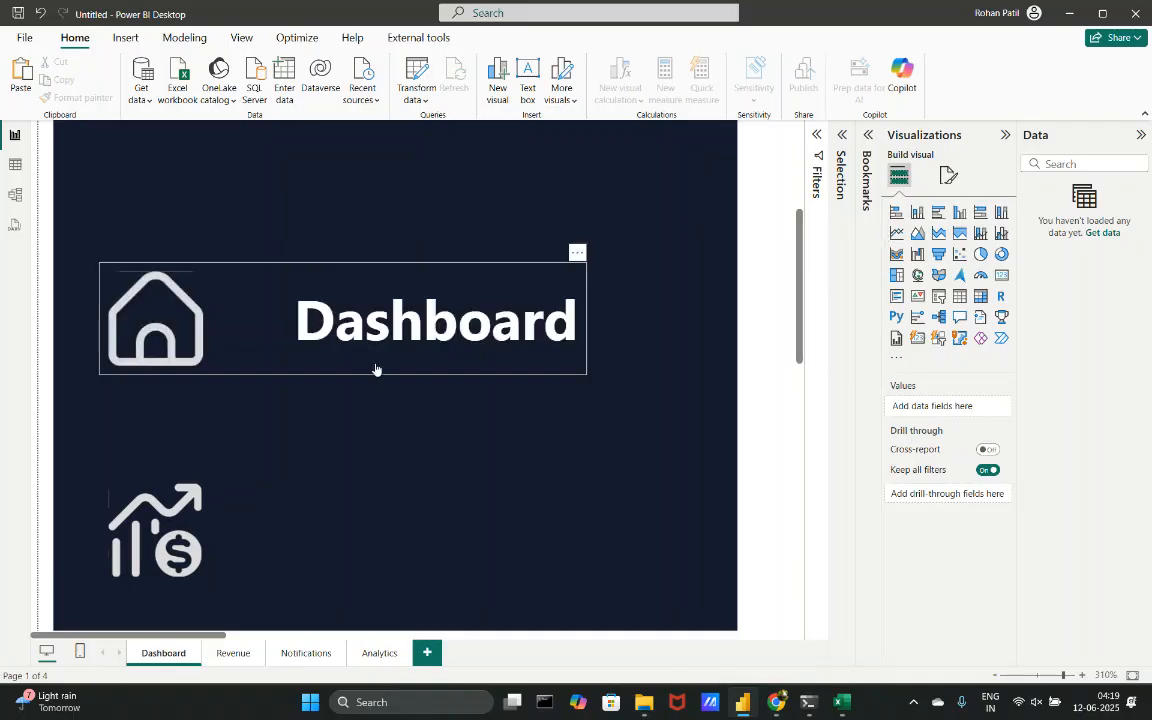
{"action": "left_click", "coordinate": [486, 262]}
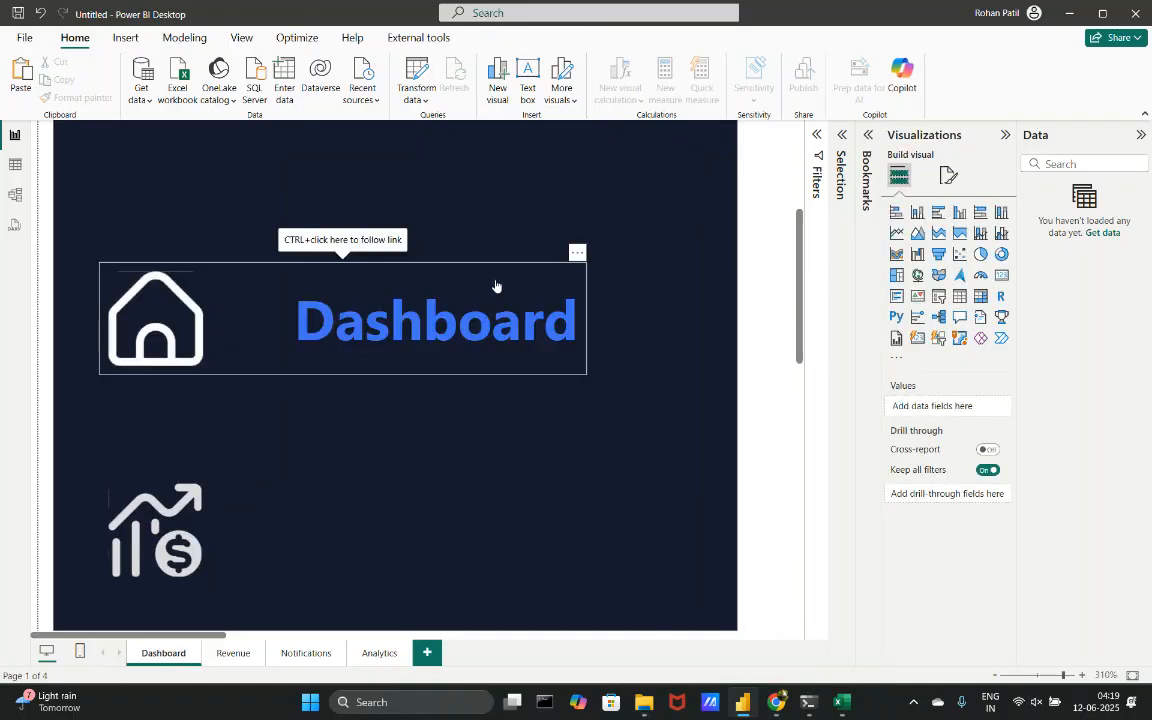
{"action": "left_click", "coordinate": [496, 288]}
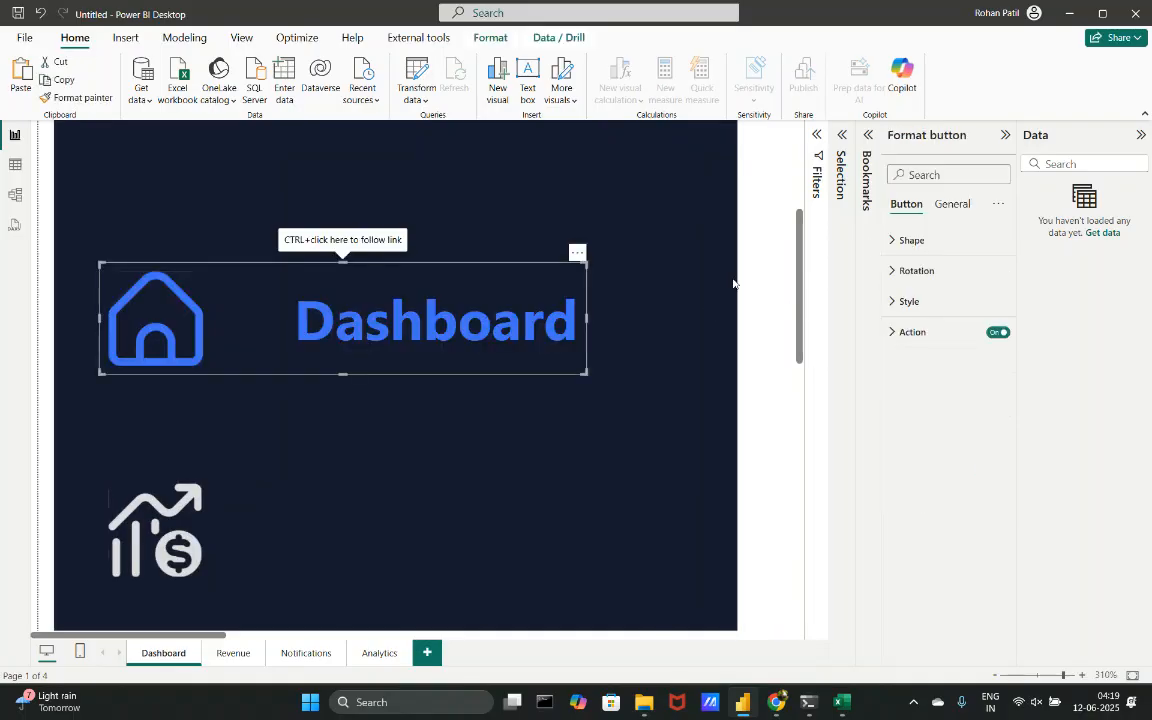
{"action": "left_click", "coordinate": [921, 301]}
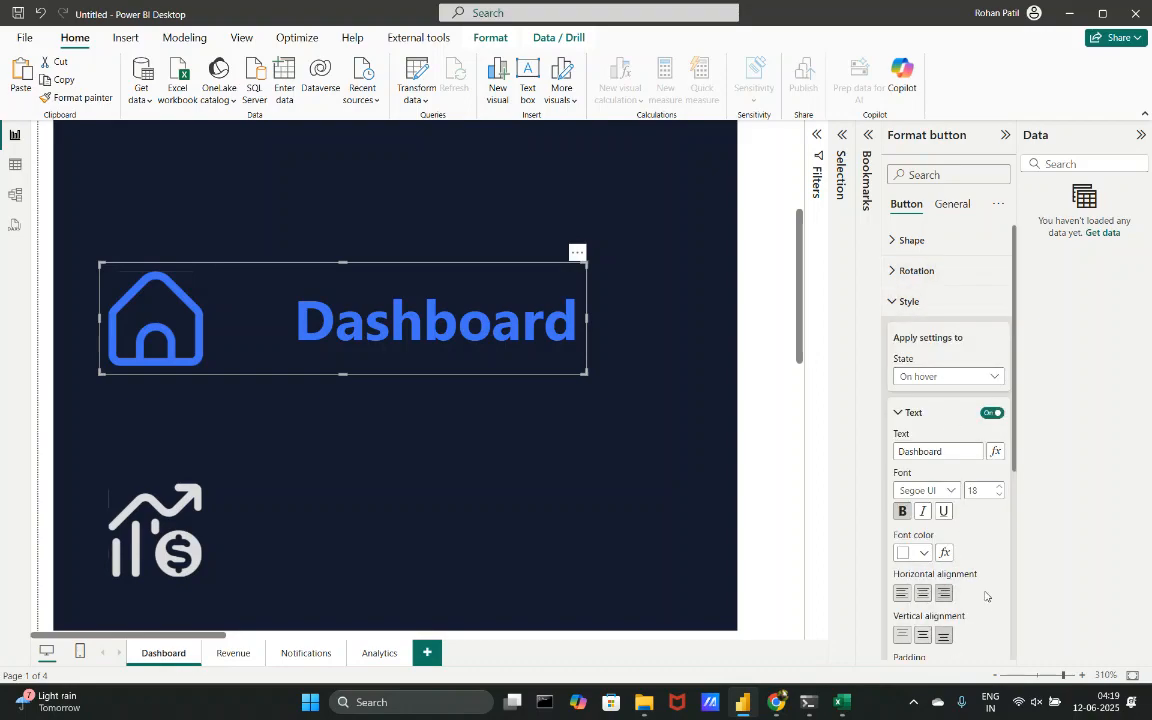
{"action": "left_click", "coordinate": [956, 383]}
{"action": "left_click", "coordinate": [933, 396]}
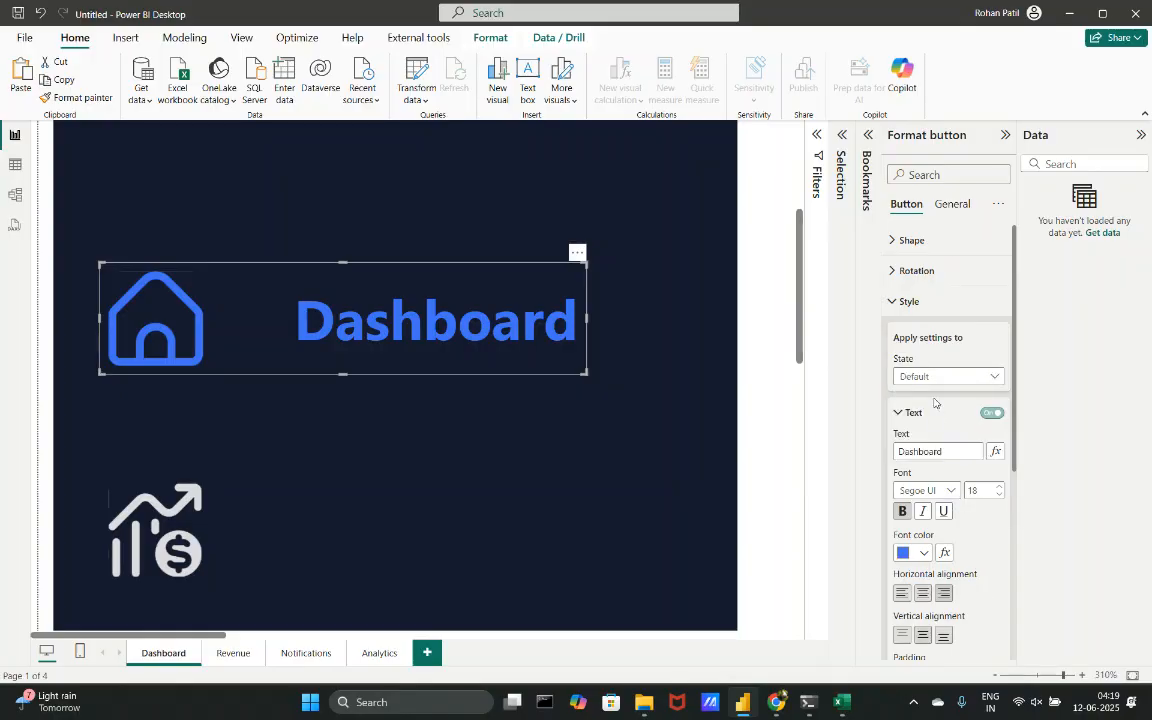
- Set the Dashboard label's vertical alignment to bottom for the Default state and compare it with the hover state
{"action": "left_click", "coordinate": [943, 635]}
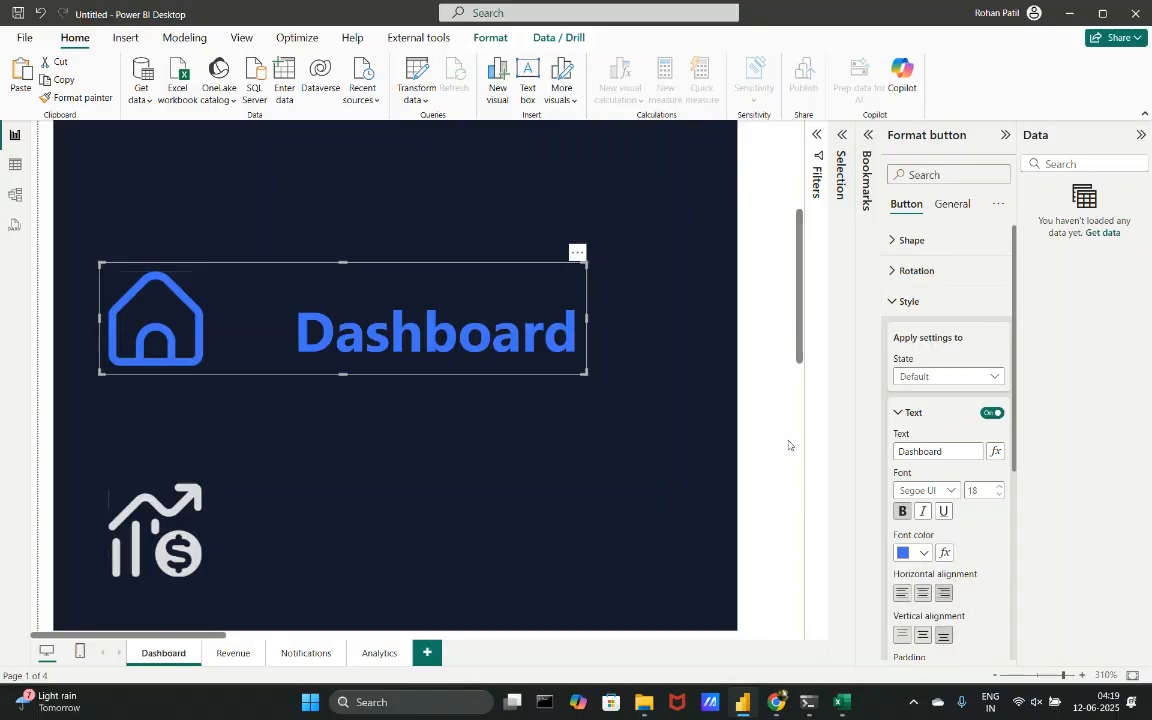
{"action": "left_click", "coordinate": [774, 398]}
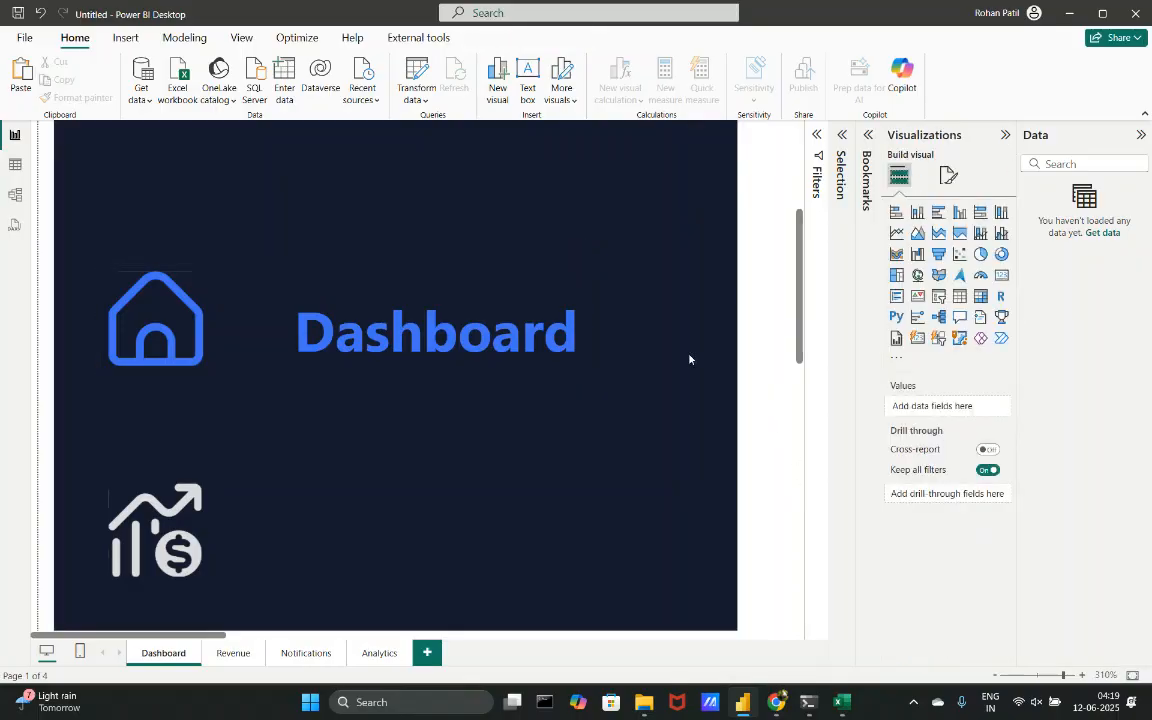
{"action": "scroll", "coordinate": [596, 358], "scroll_direction": "down", "scroll_amount": 3}
{"action": "scroll", "coordinate": [671, 340], "scroll_direction": "down", "scroll_amount": 2}
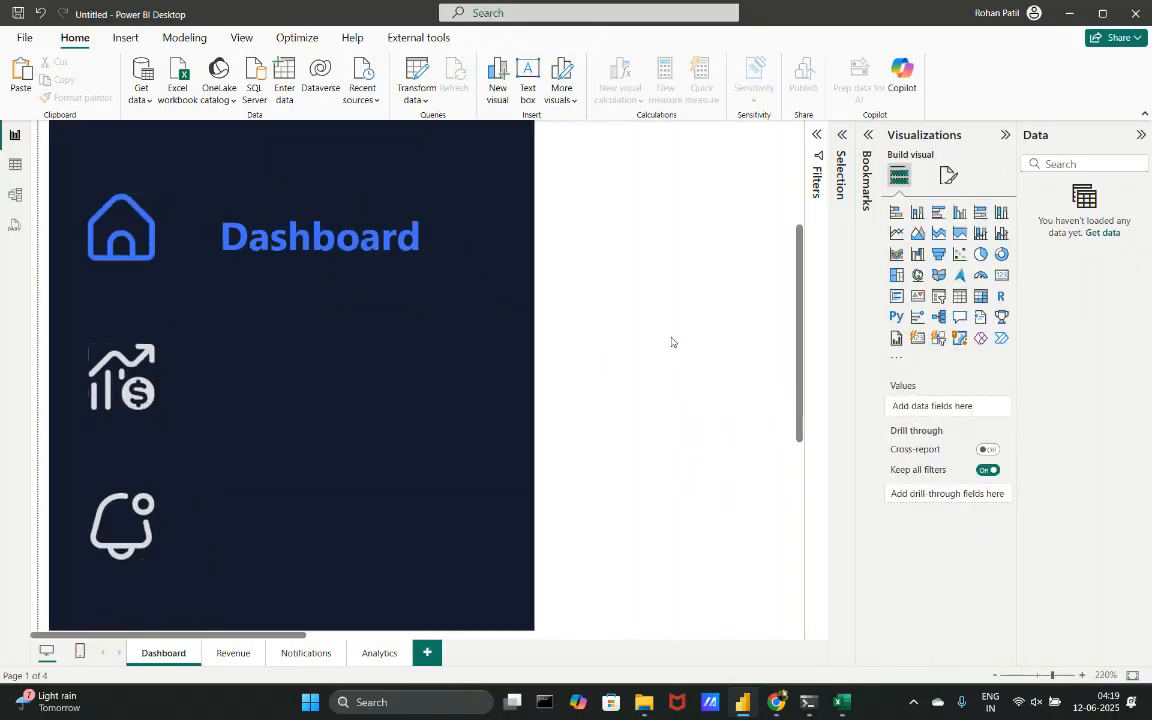
{"action": "scroll", "coordinate": [671, 342], "scroll_direction": "up", "scroll_amount": 1}
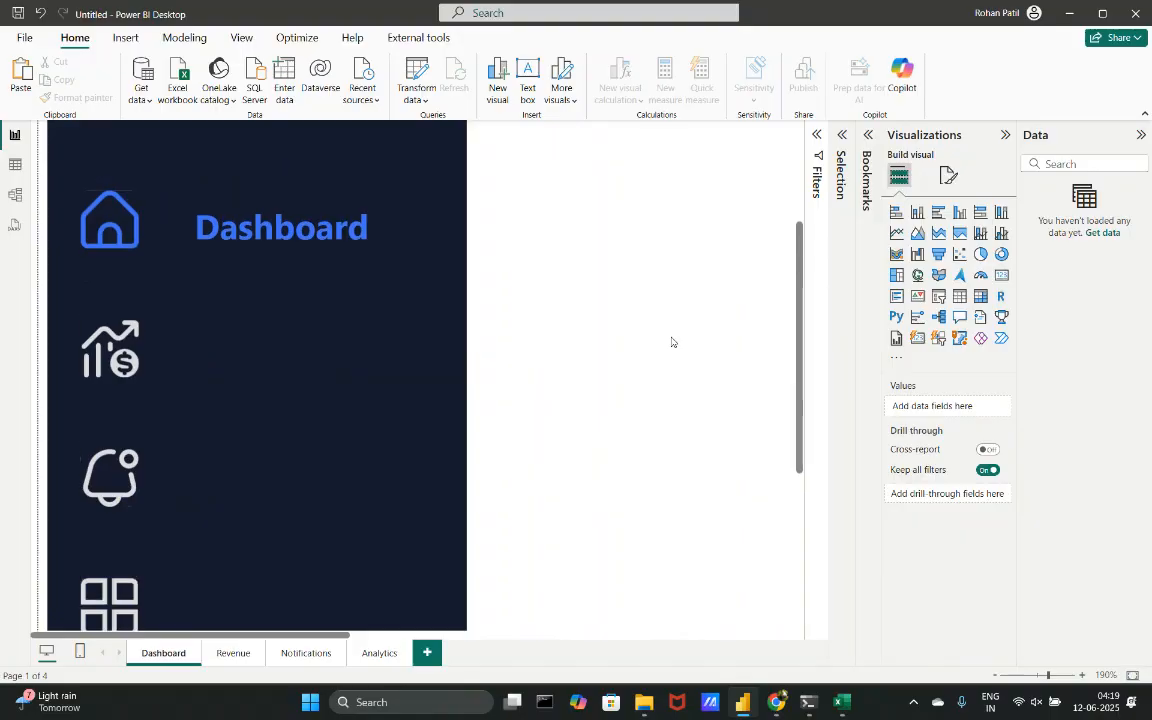
{"action": "scroll", "coordinate": [671, 342], "scroll_direction": "up", "scroll_amount": 1}
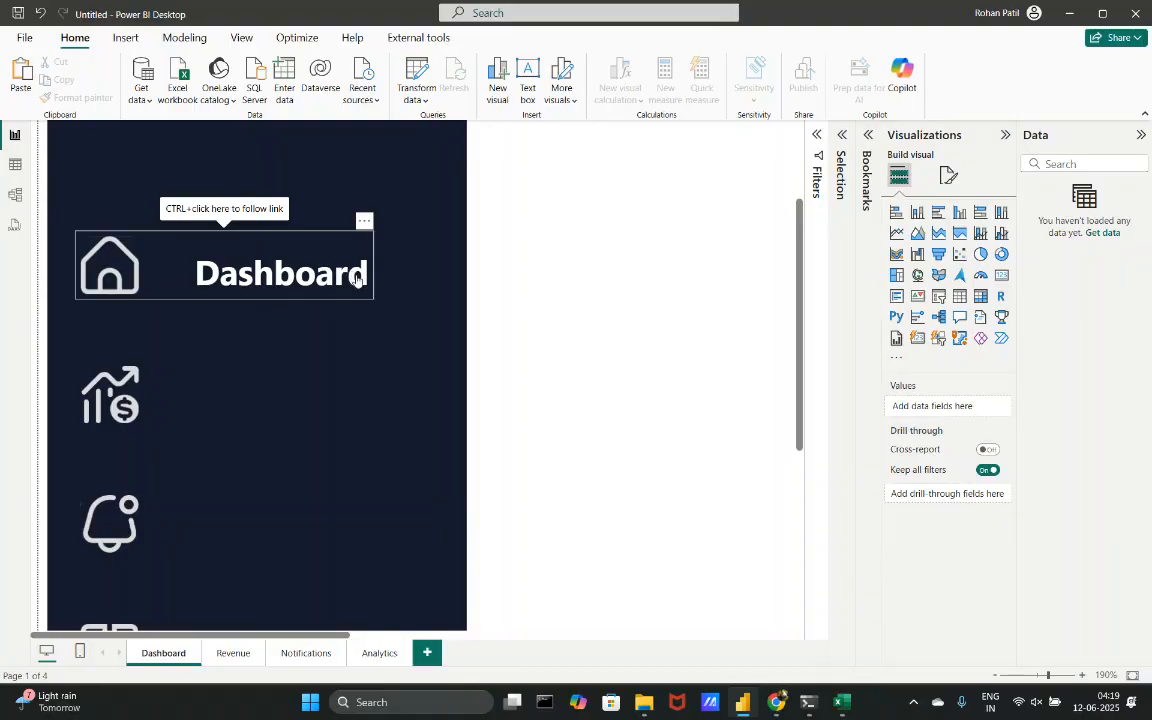
- Set the Dashboard label's vertical alignment to middle and its horizontal alignment to right for the Default state
{"action": "left_click", "coordinate": [205, 272]}
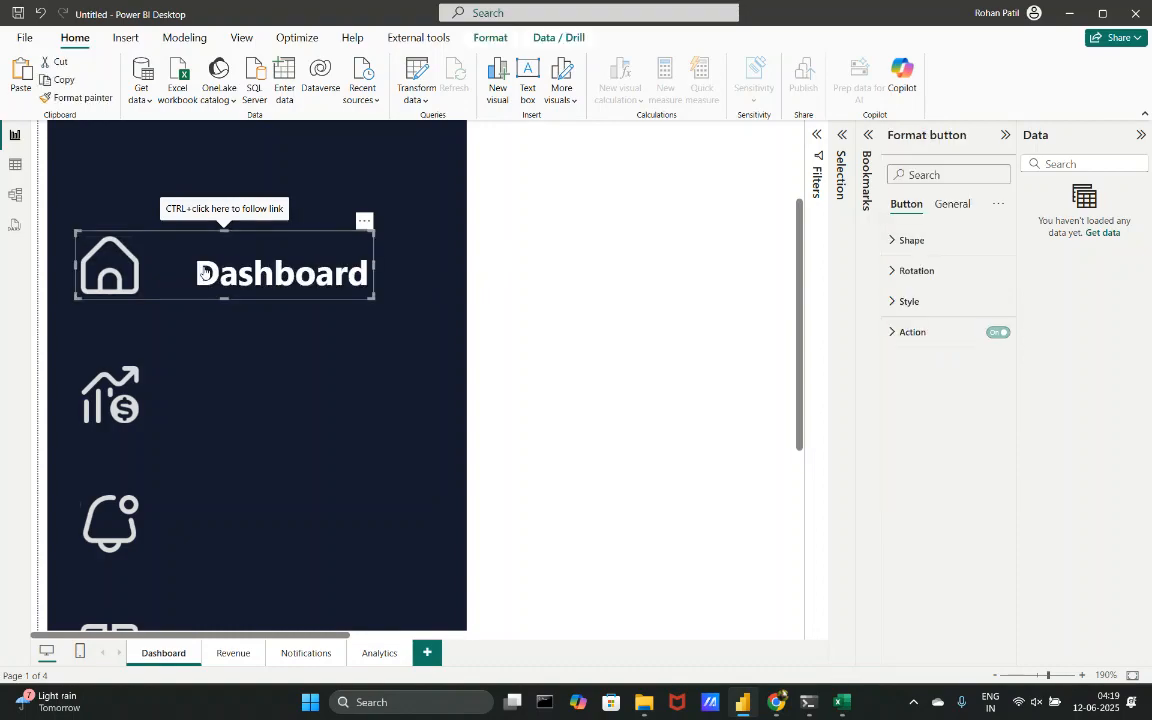
{"action": "left_click", "coordinate": [934, 303]}
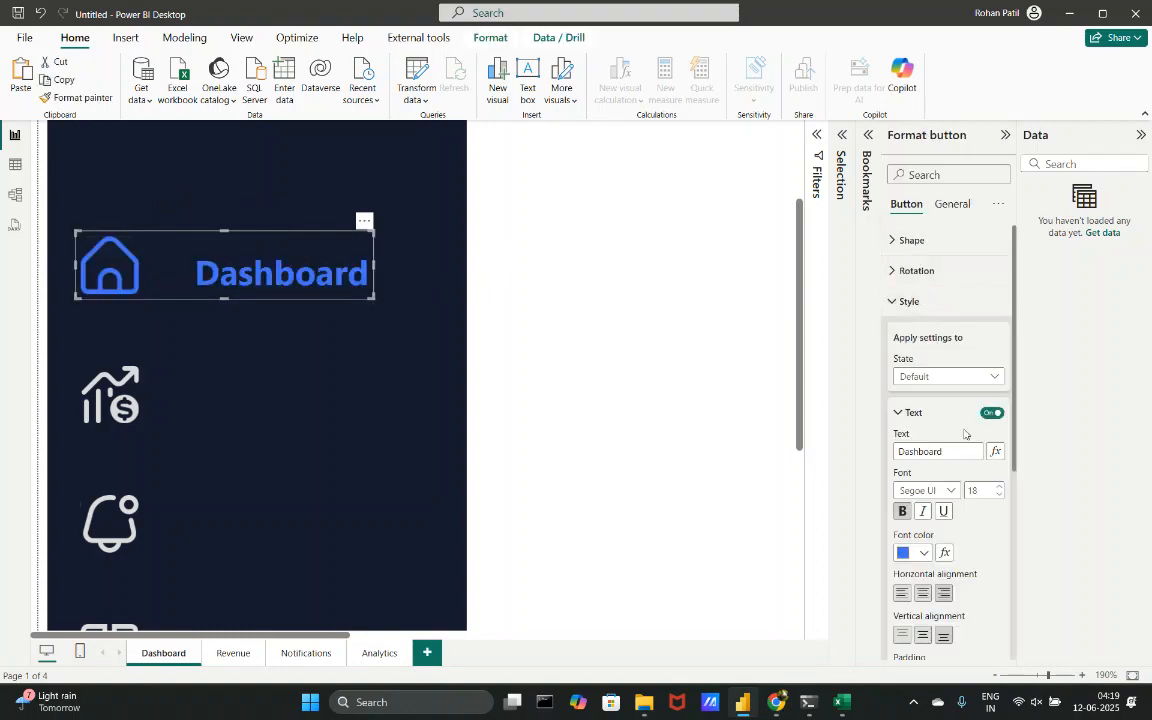
{"action": "left_click", "coordinate": [925, 633]}
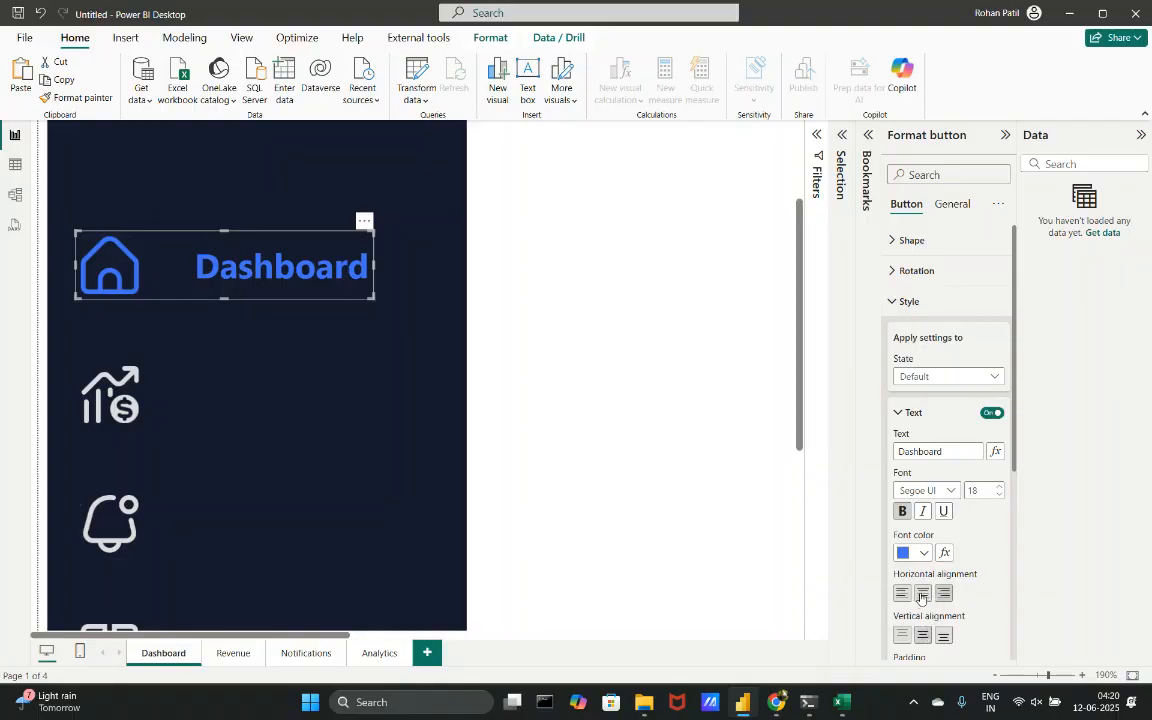
{"action": "left_click", "coordinate": [921, 594]}
{"action": "left_click", "coordinate": [943, 594]}
- Set the Dashboard label's left padding to 0 px and its right padding to 16 px
{"action": "scroll", "coordinate": [945, 570], "scroll_direction": "down", "scroll_amount": 4}
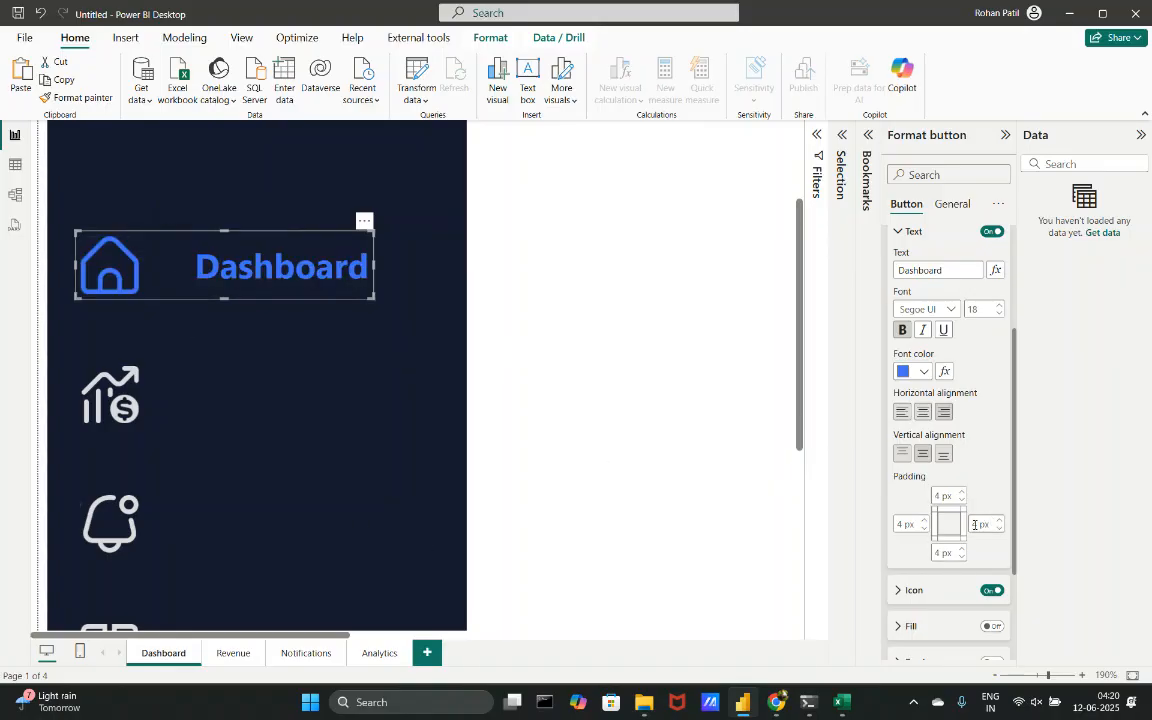
{"action": "left_click", "coordinate": [925, 528]}
{"action": "left_click", "coordinate": [1002, 523]}
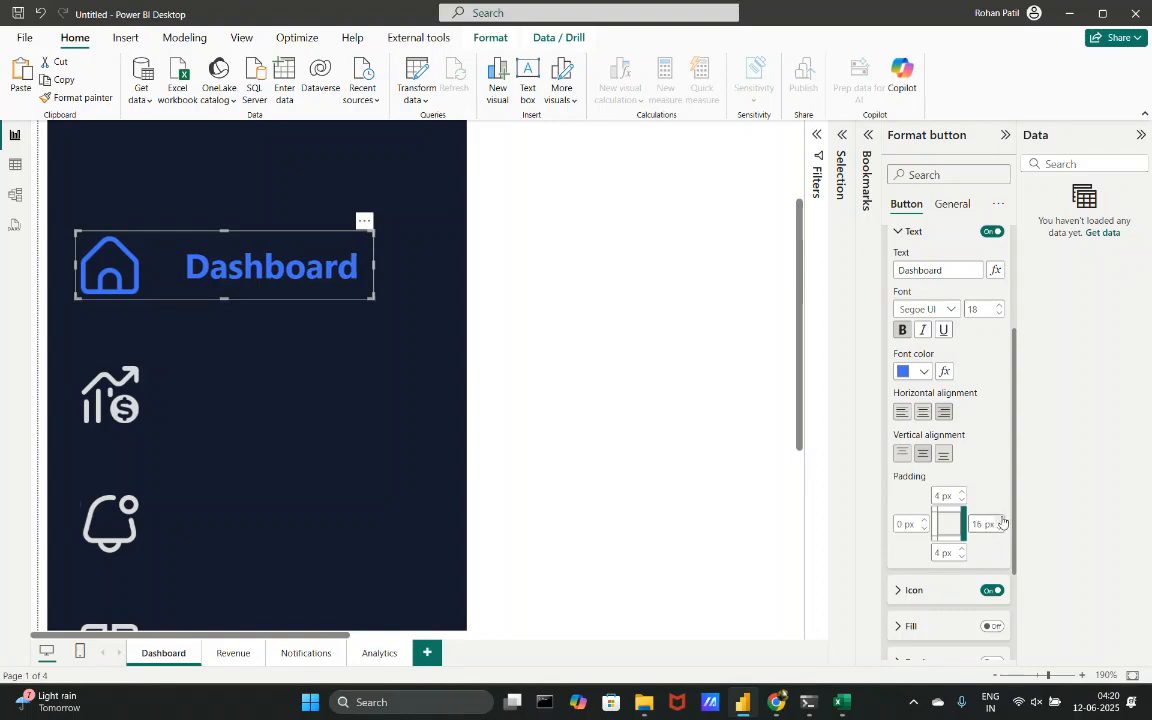
{"action": "left_click", "coordinate": [696, 418]}
{"action": "scroll", "coordinate": [652, 324], "scroll_direction": "up", "scroll_amount": 3}
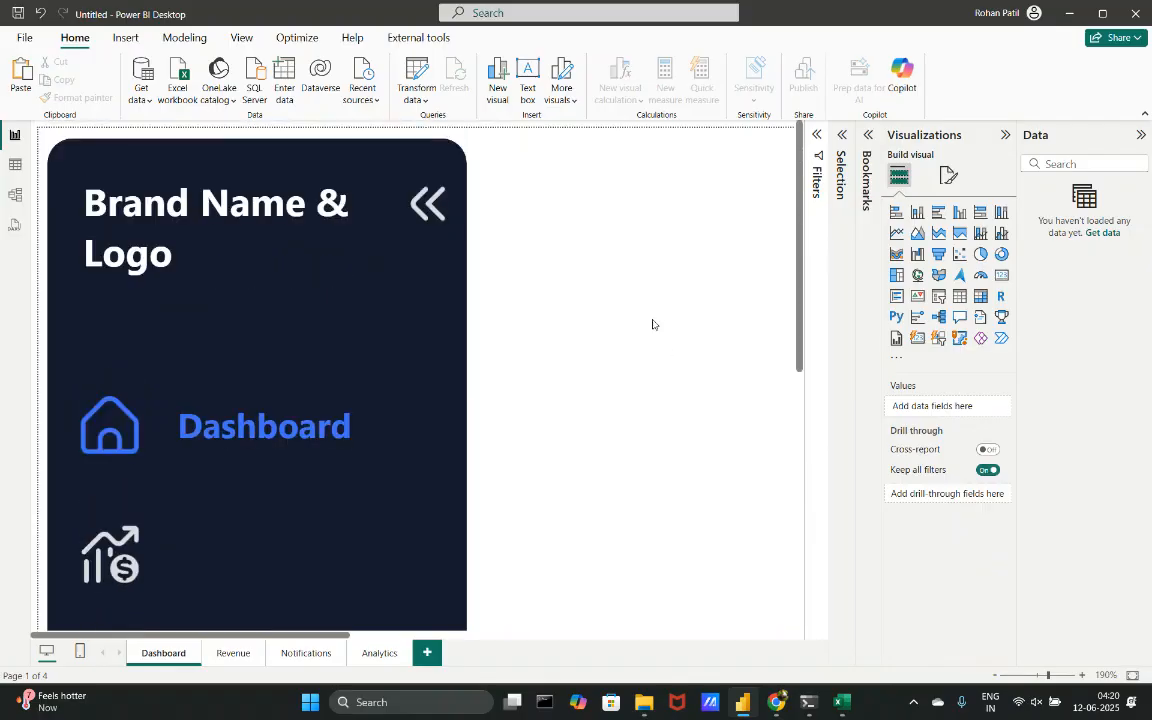
- Set the Dashboard button's vertical text alignment to middle for the On hover state
{"action": "left_click", "coordinate": [349, 418]}
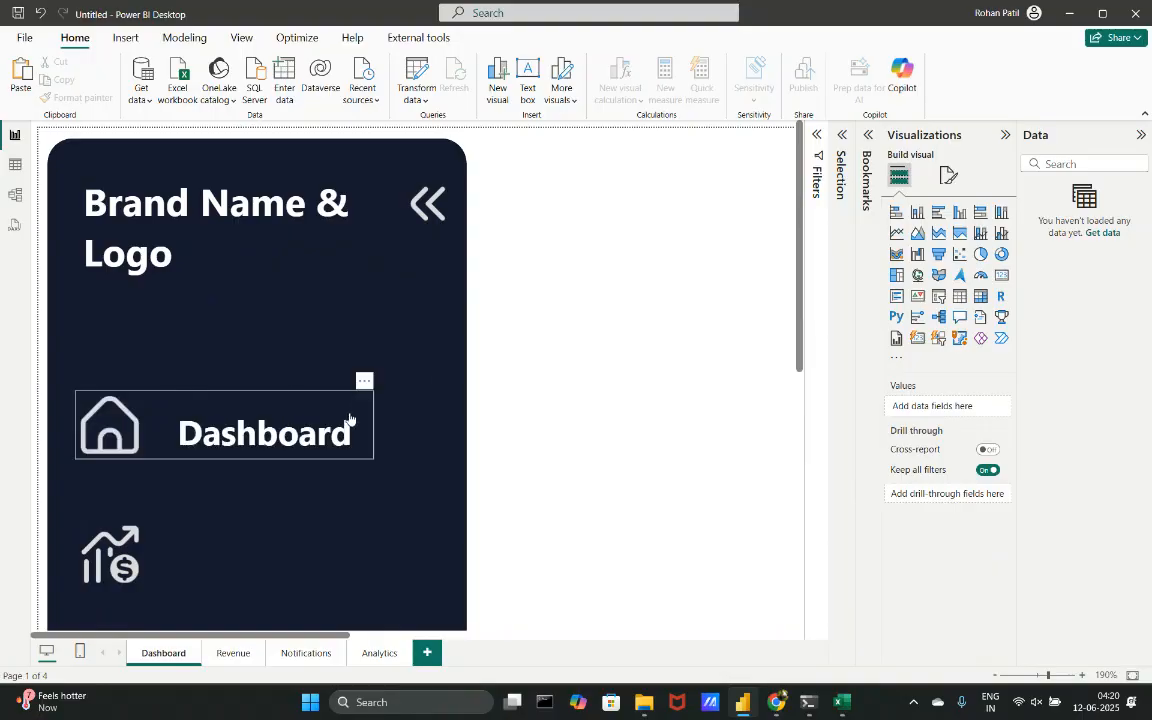
{"action": "left_click", "coordinate": [299, 410]}
{"action": "left_click", "coordinate": [910, 302]}
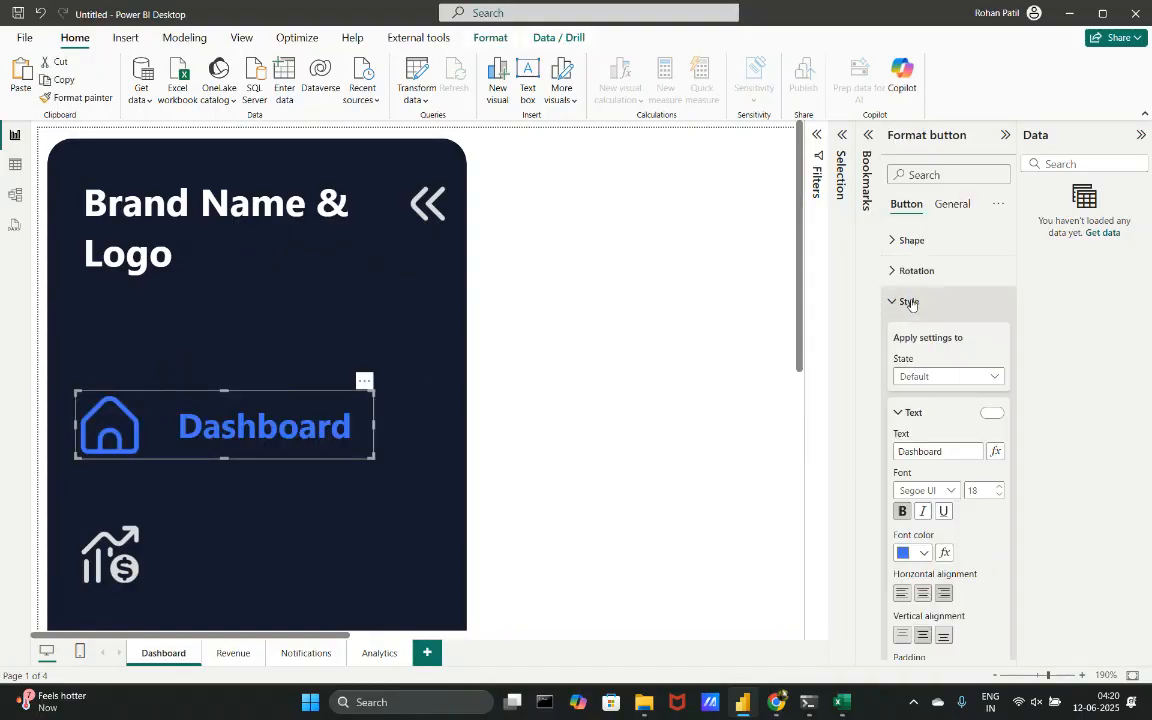
{"action": "left_click", "coordinate": [924, 377]}
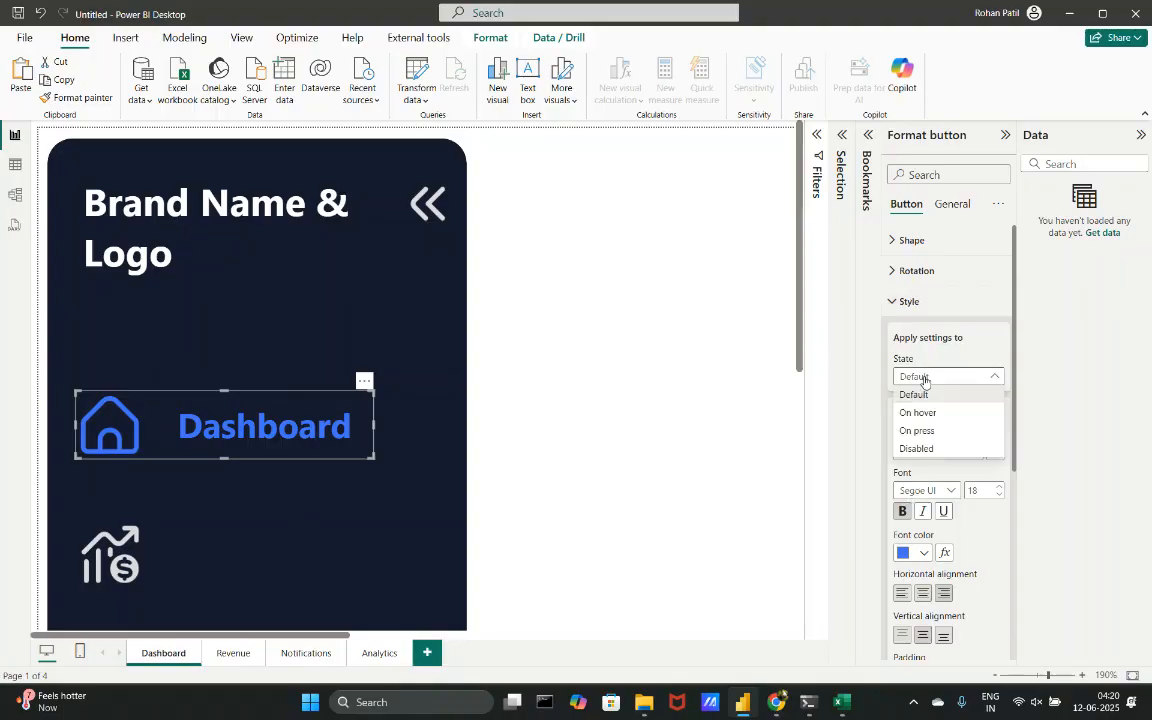
{"action": "left_click", "coordinate": [918, 412]}
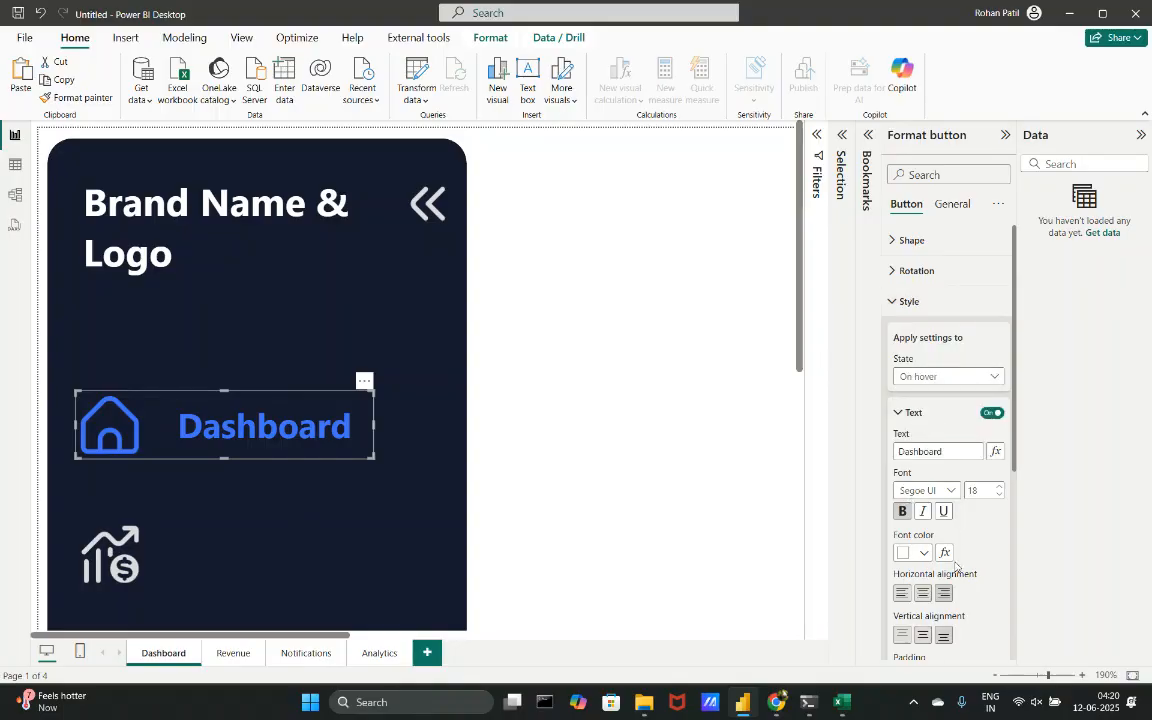
{"action": "scroll", "coordinate": [957, 533], "scroll_direction": "down", "scroll_amount": 1}
{"action": "scroll", "coordinate": [957, 533], "scroll_direction": "down", "scroll_amount": 2}
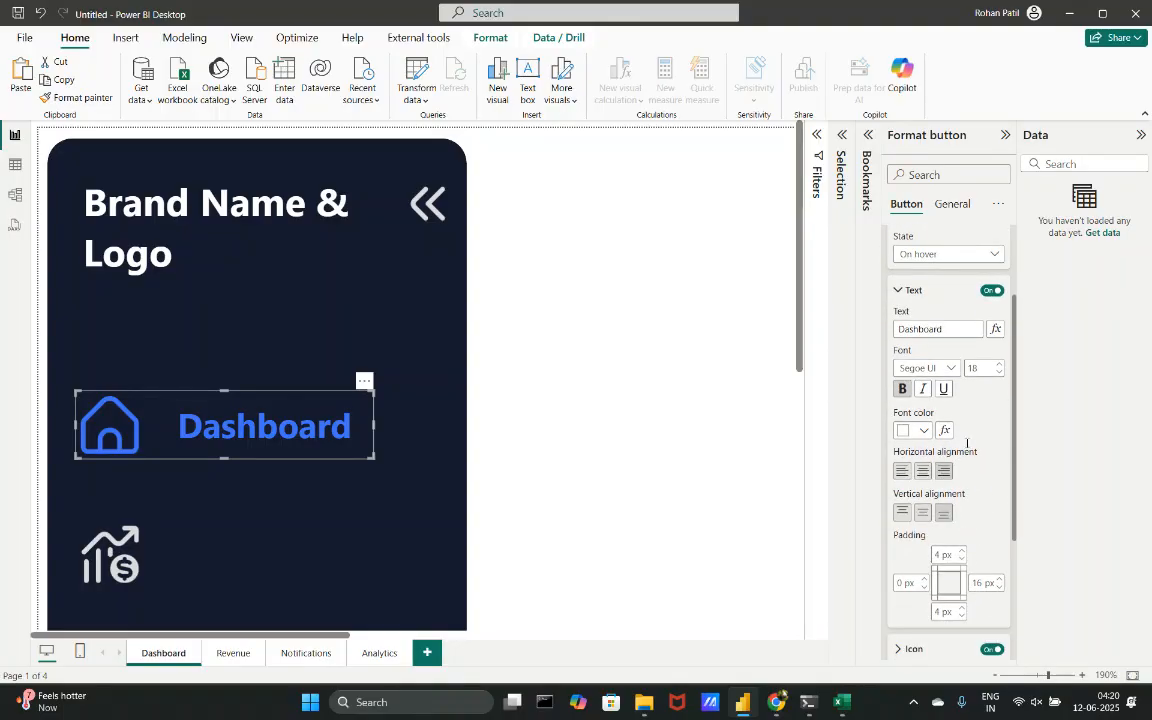
{"action": "scroll", "coordinate": [966, 440], "scroll_direction": "up", "scroll_amount": 1}
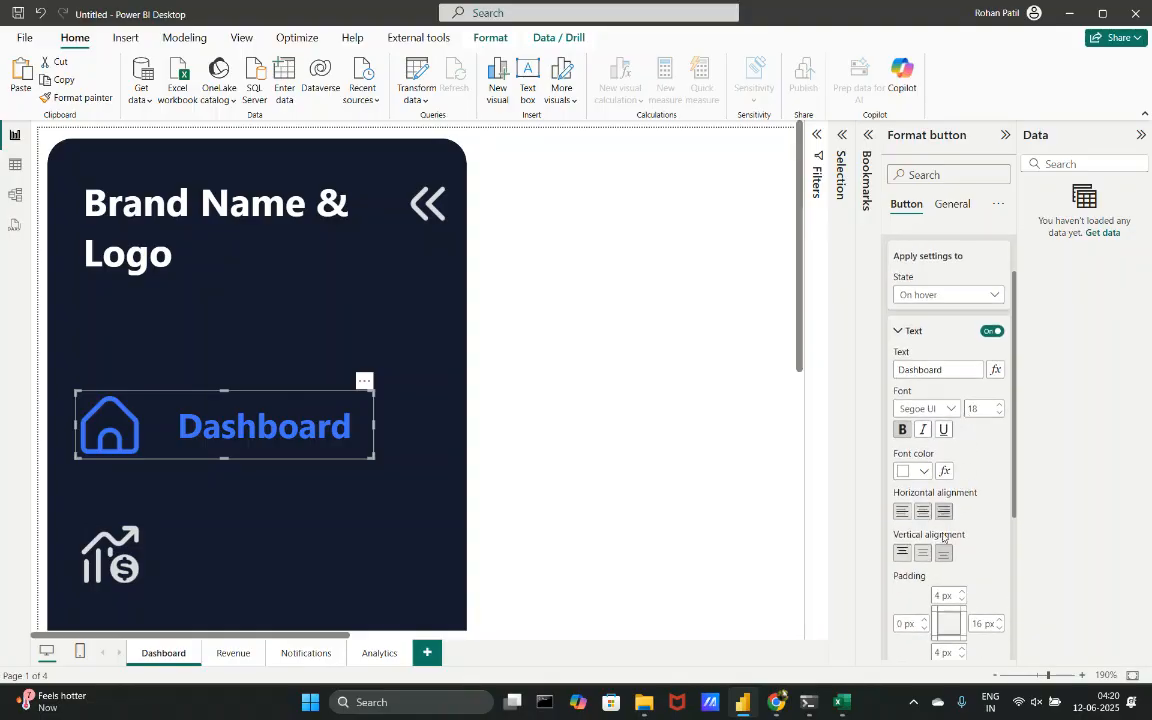
{"action": "left_click", "coordinate": [922, 557]}
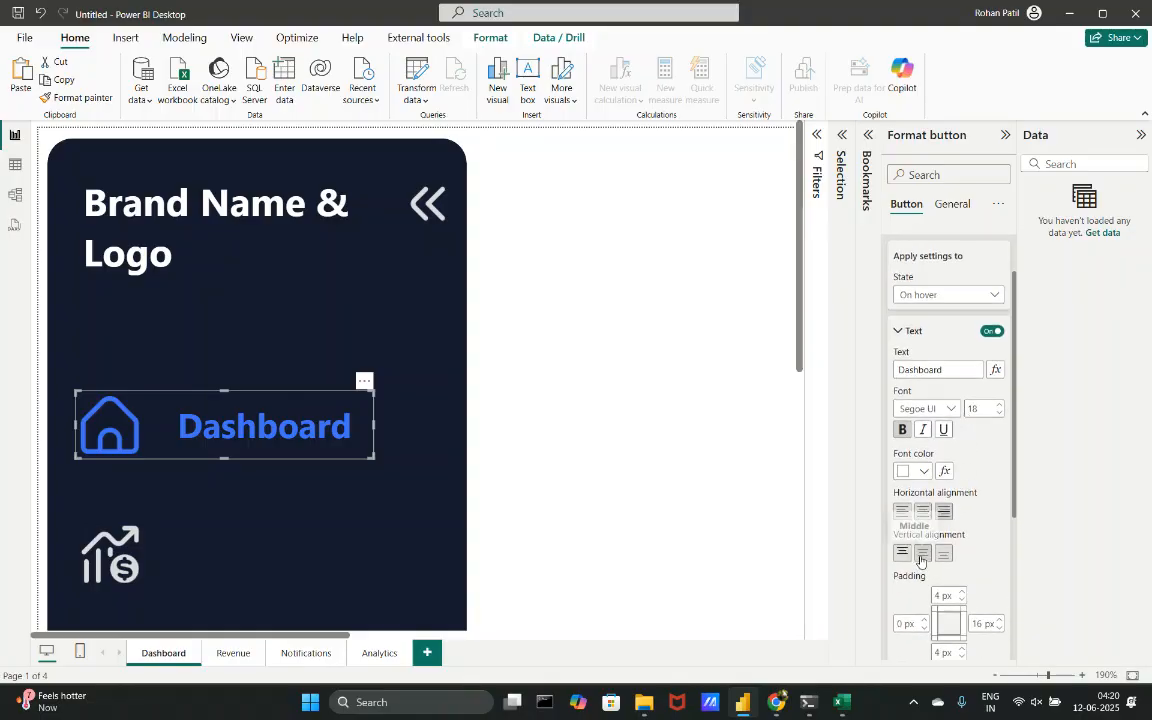
- Set the Dashboard button's font colour to white for the On press state and test the button on the page
{"action": "left_click", "coordinate": [960, 296]}
{"action": "left_click", "coordinate": [918, 311]}
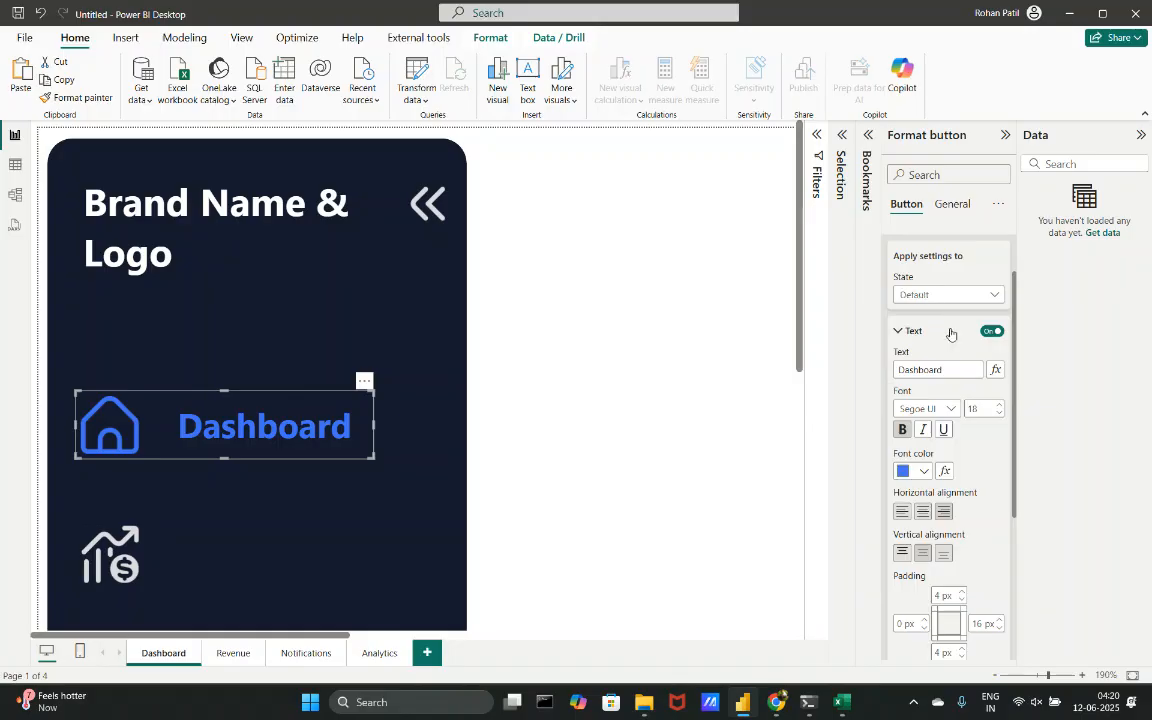
{"action": "left_click", "coordinate": [946, 296]}
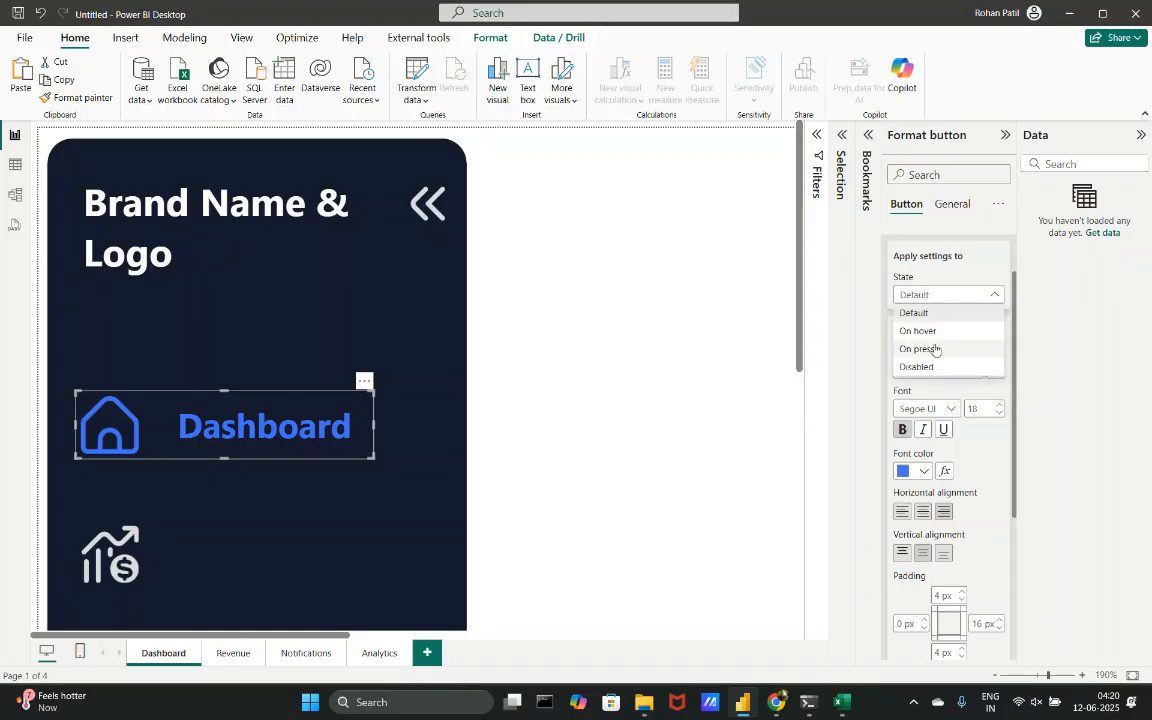
{"action": "left_click", "coordinate": [935, 349]}
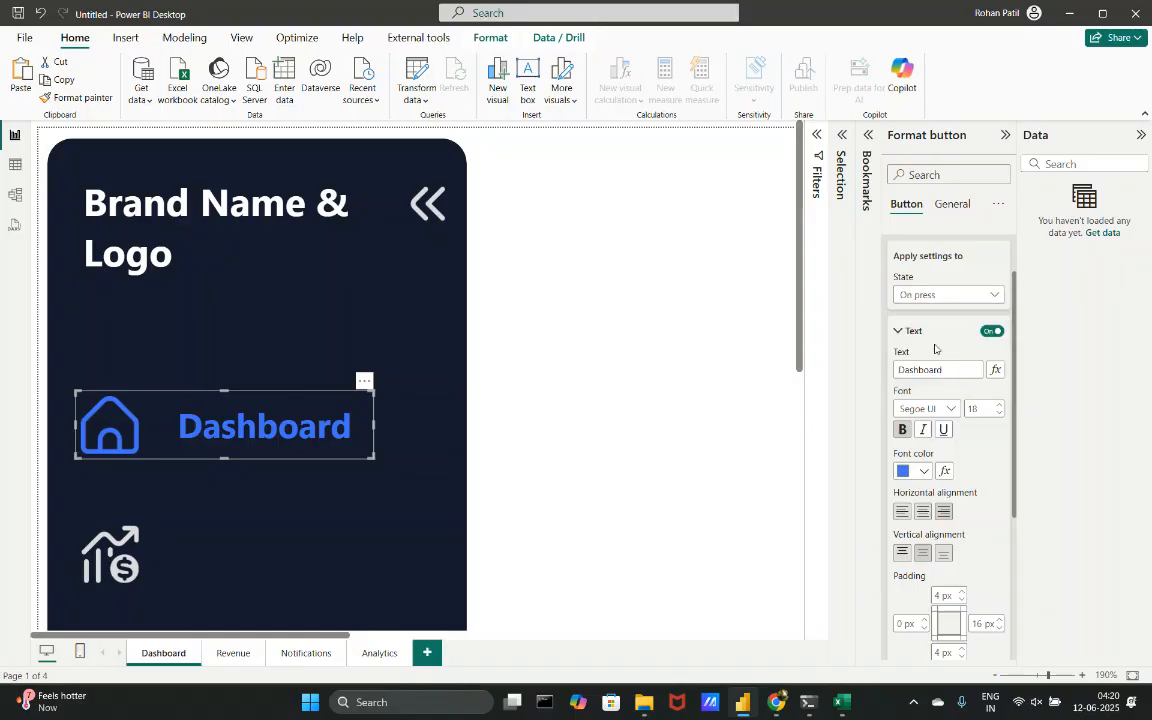
{"action": "left_click", "coordinate": [925, 474]}
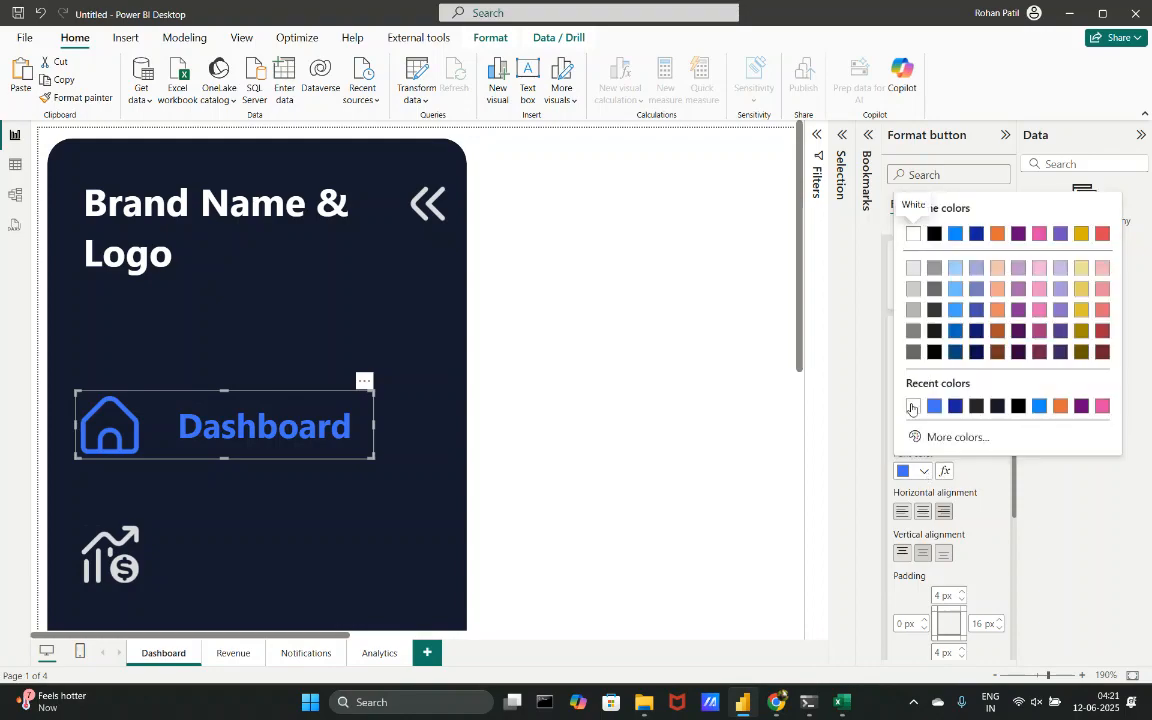
{"action": "left_click", "coordinate": [913, 236]}
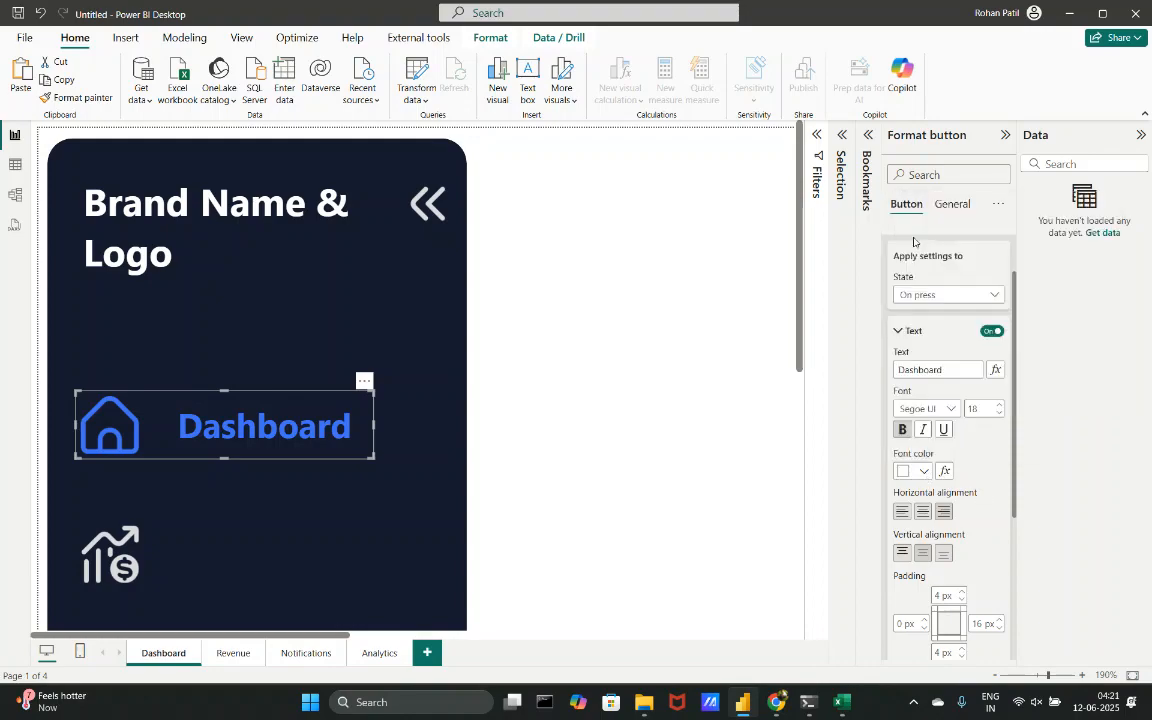
{"action": "left_click", "coordinate": [754, 309]}
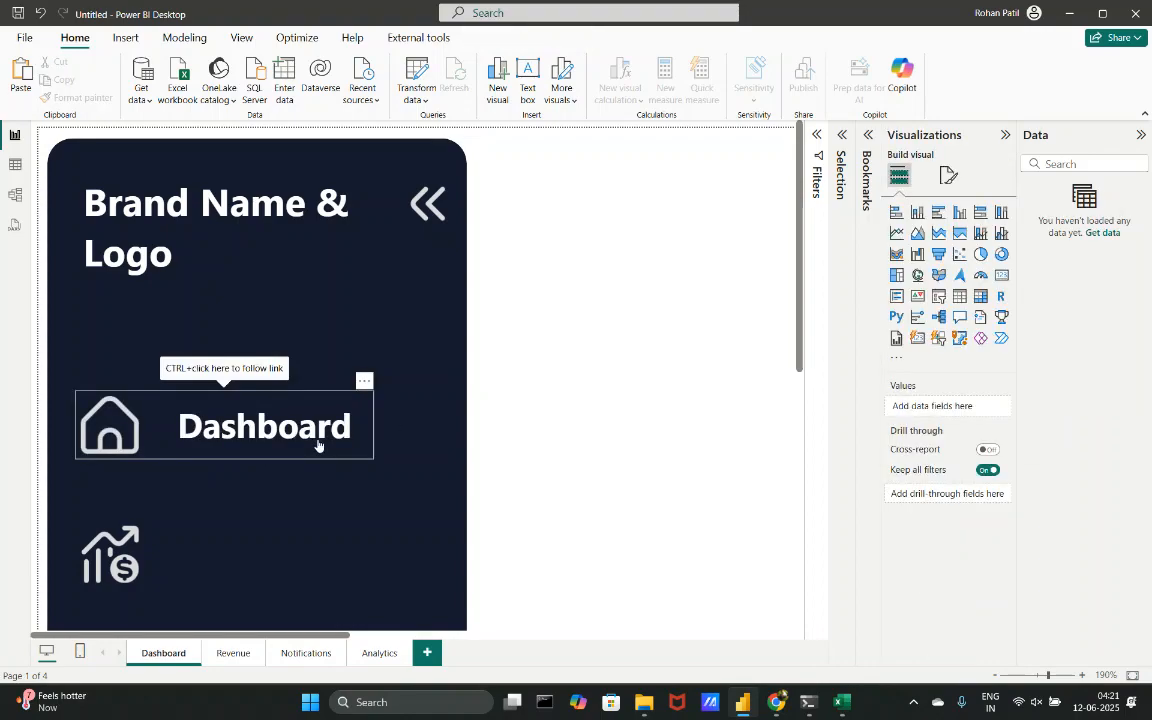
{"action": "left_click", "coordinate": [318, 445]}
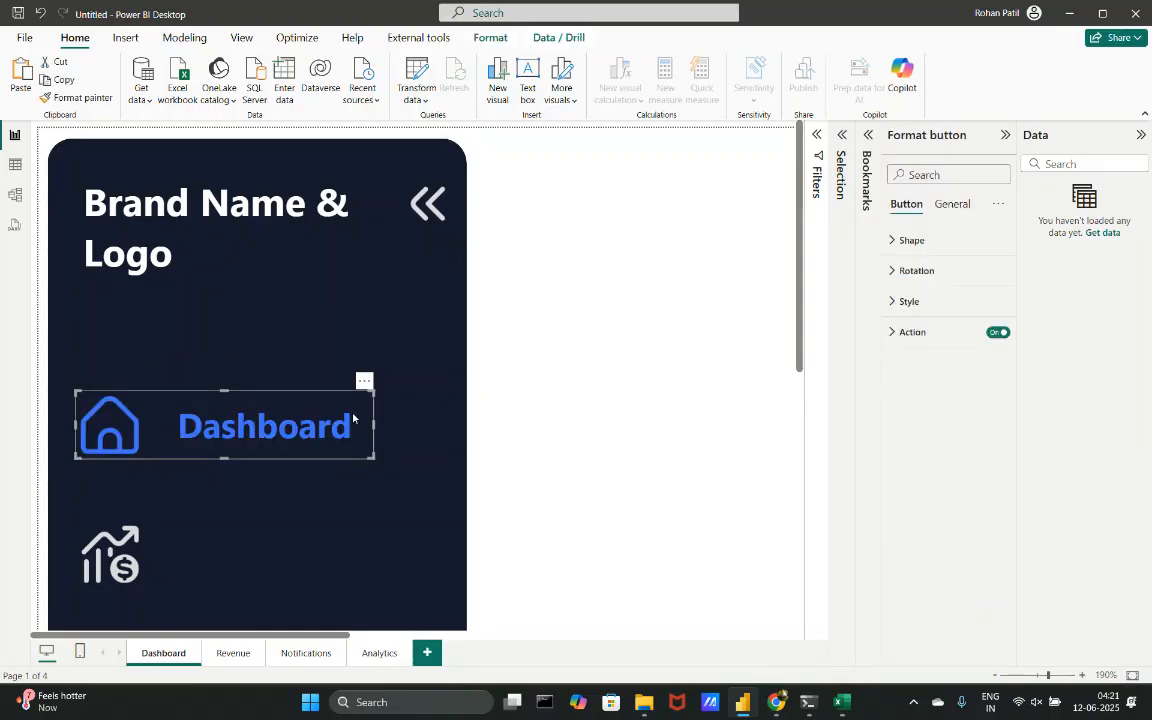
{"action": "left_click", "coordinate": [561, 390]}
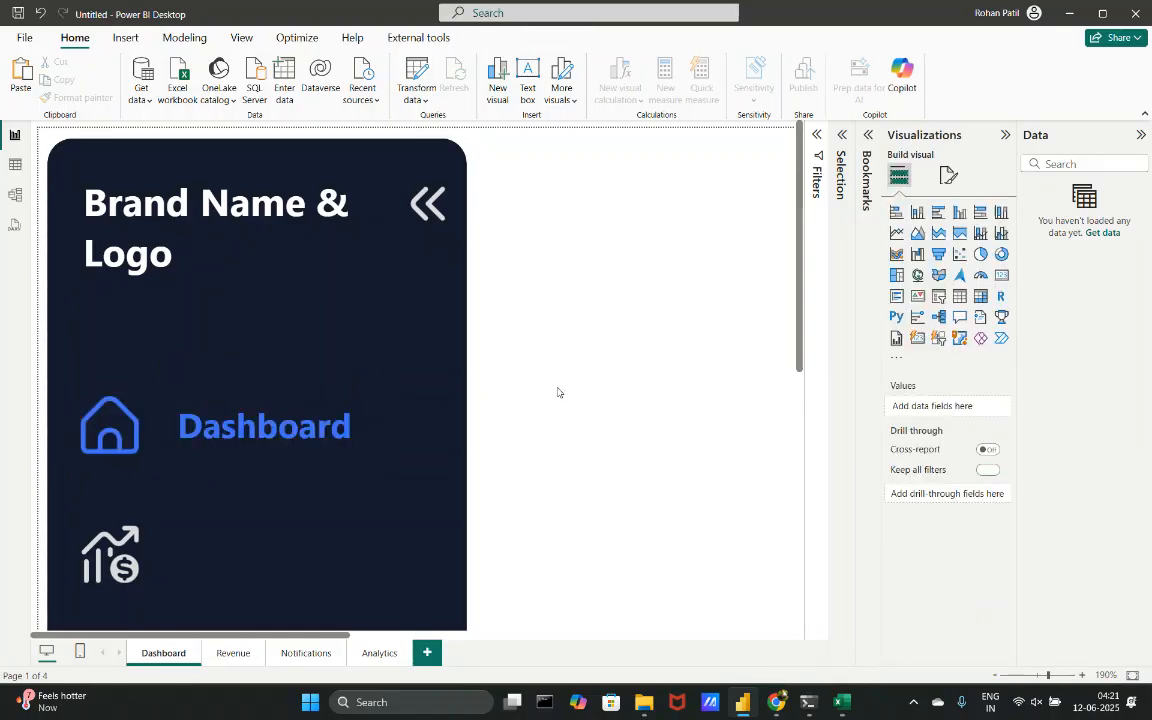
- Try to copy the Dashboard button's formatting onto the revenue icon button with Format painter, and undo it
{"action": "left_click", "coordinate": [302, 454]}
{"action": "scroll", "coordinate": [532, 499], "scroll_direction": "down", "scroll_amount": 2}
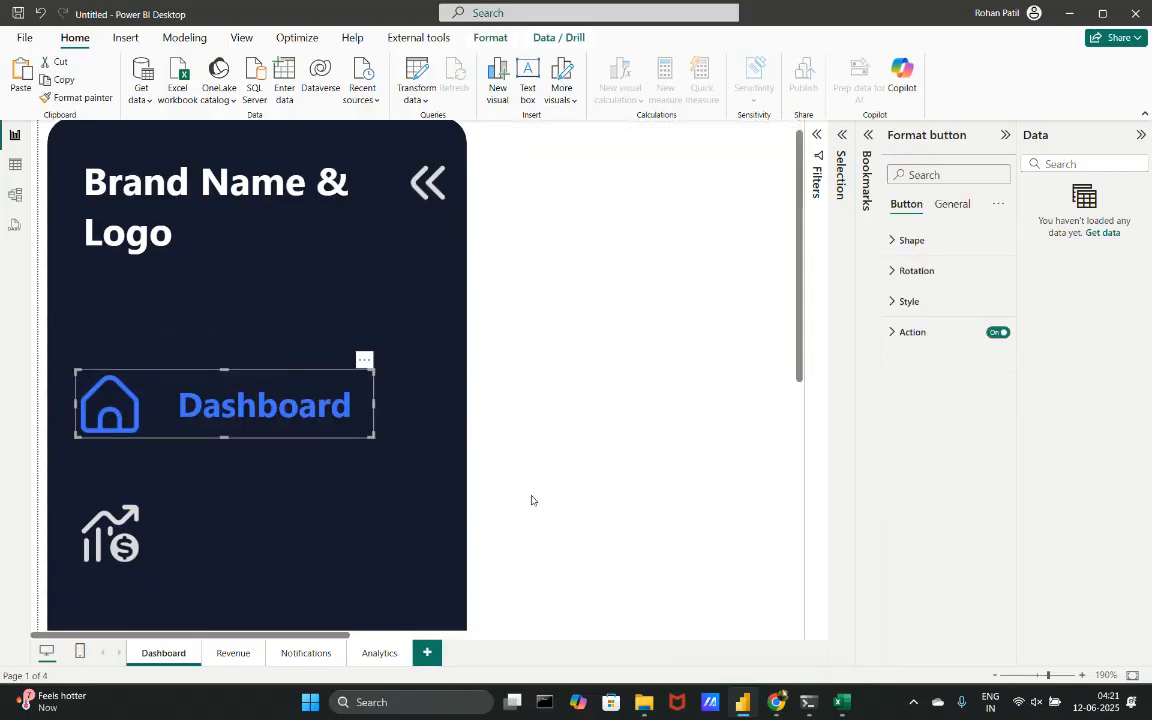
{"action": "scroll", "coordinate": [532, 500], "scroll_direction": "down", "scroll_amount": 4, "text": "ctrl"}
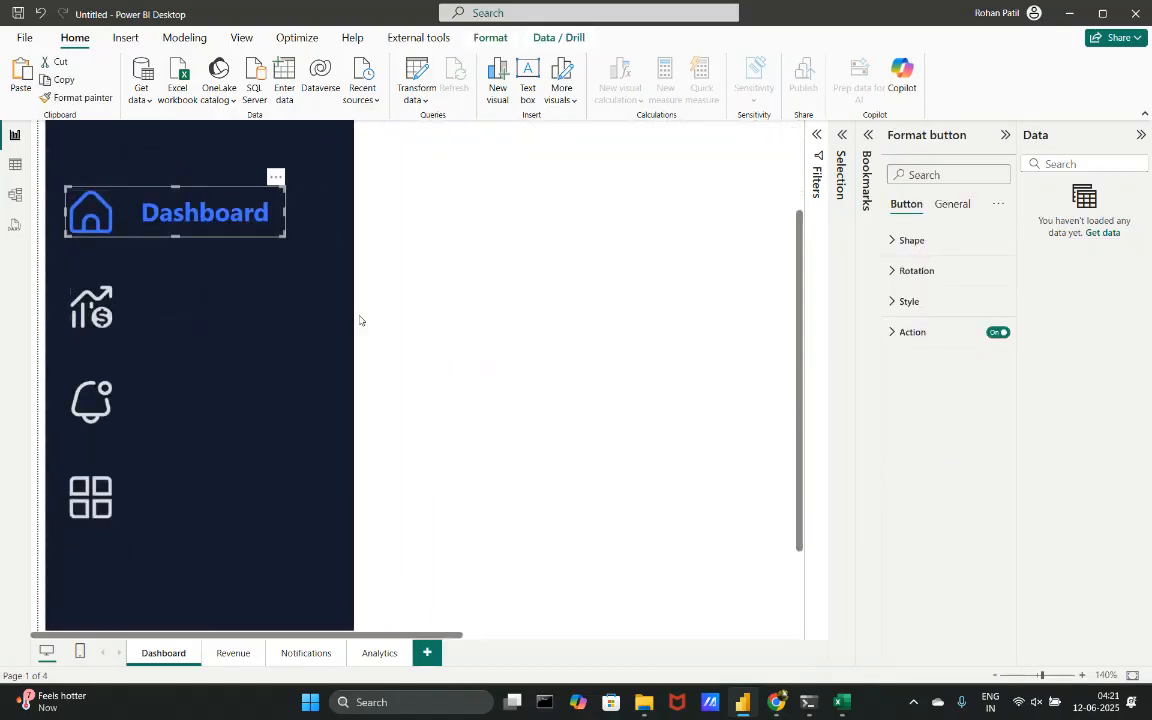
{"action": "left_click", "coordinate": [77, 311]}
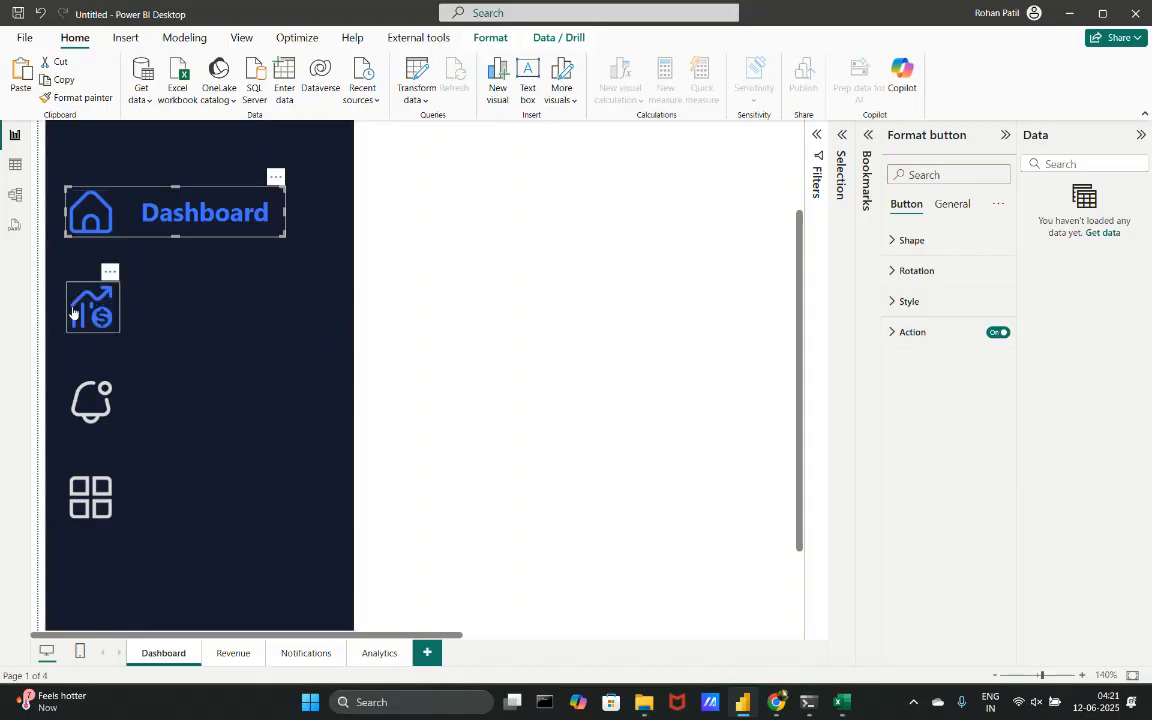
{"action": "left_click", "coordinate": [230, 224]}
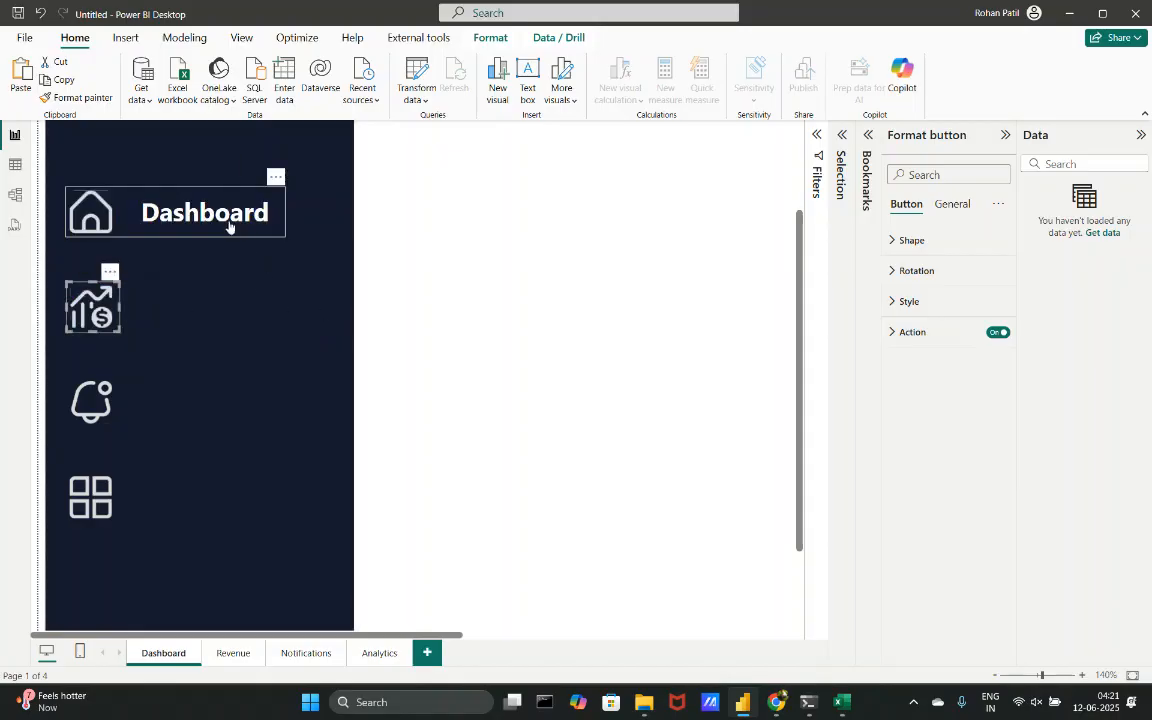
{"action": "left_click", "coordinate": [76, 97]}
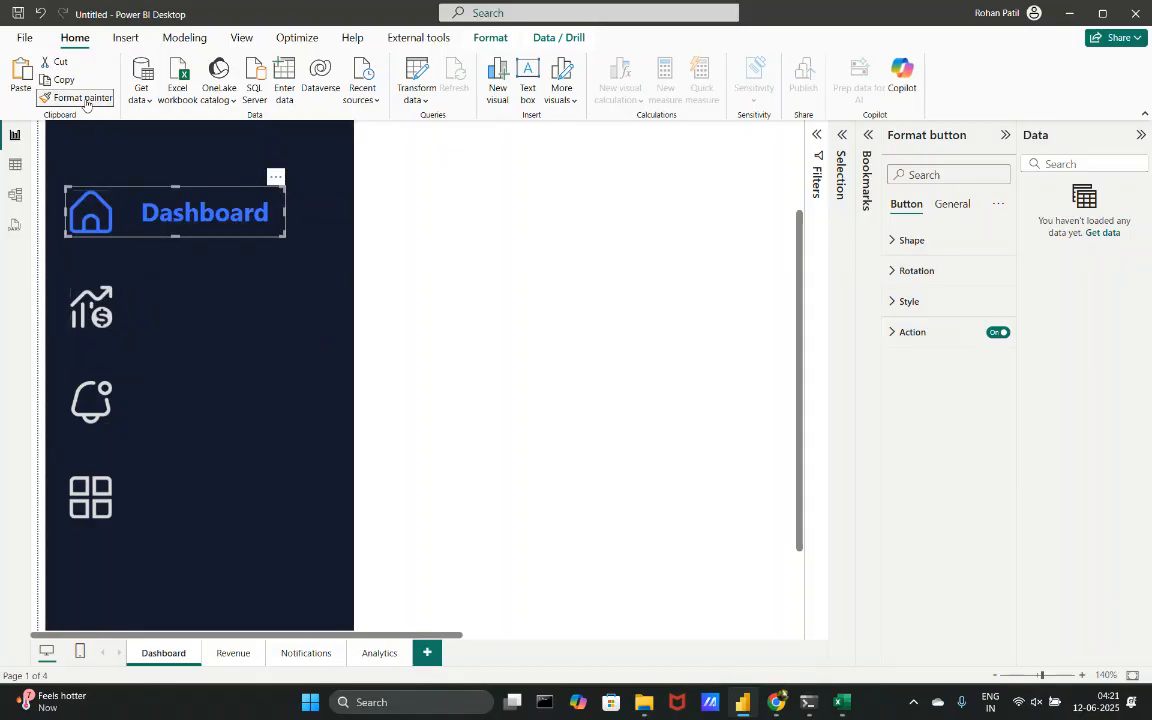
{"action": "left_click", "coordinate": [100, 308]}
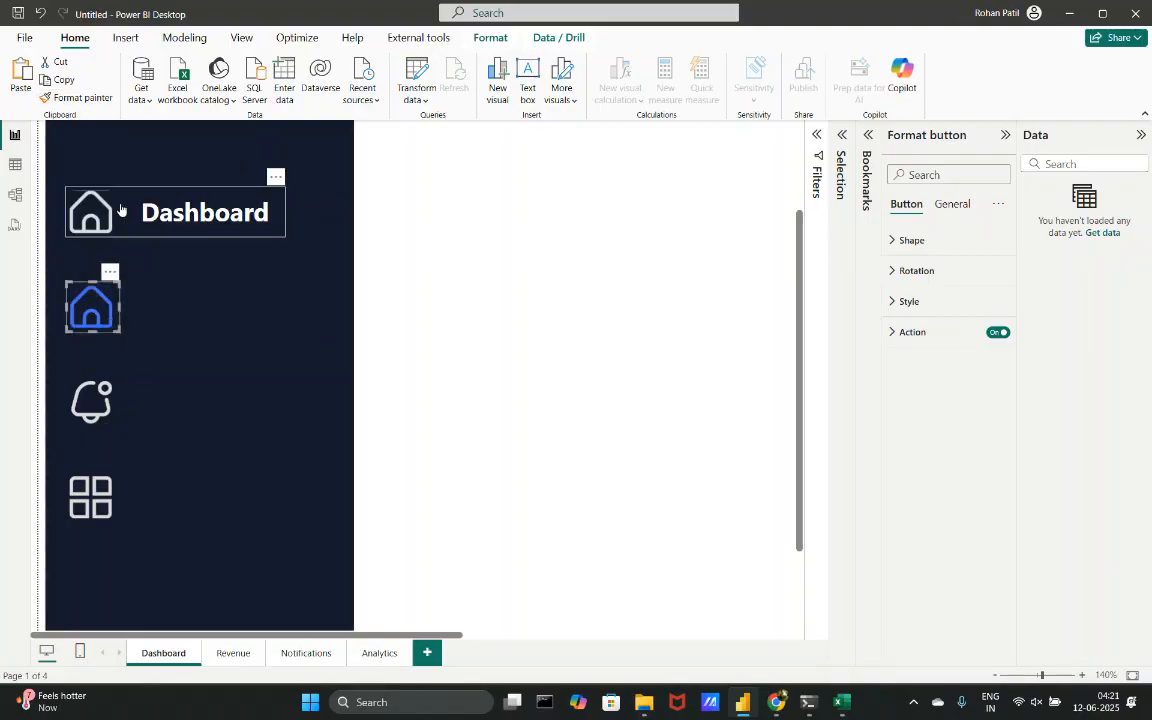
{"action": "left_click", "coordinate": [43, 11]}
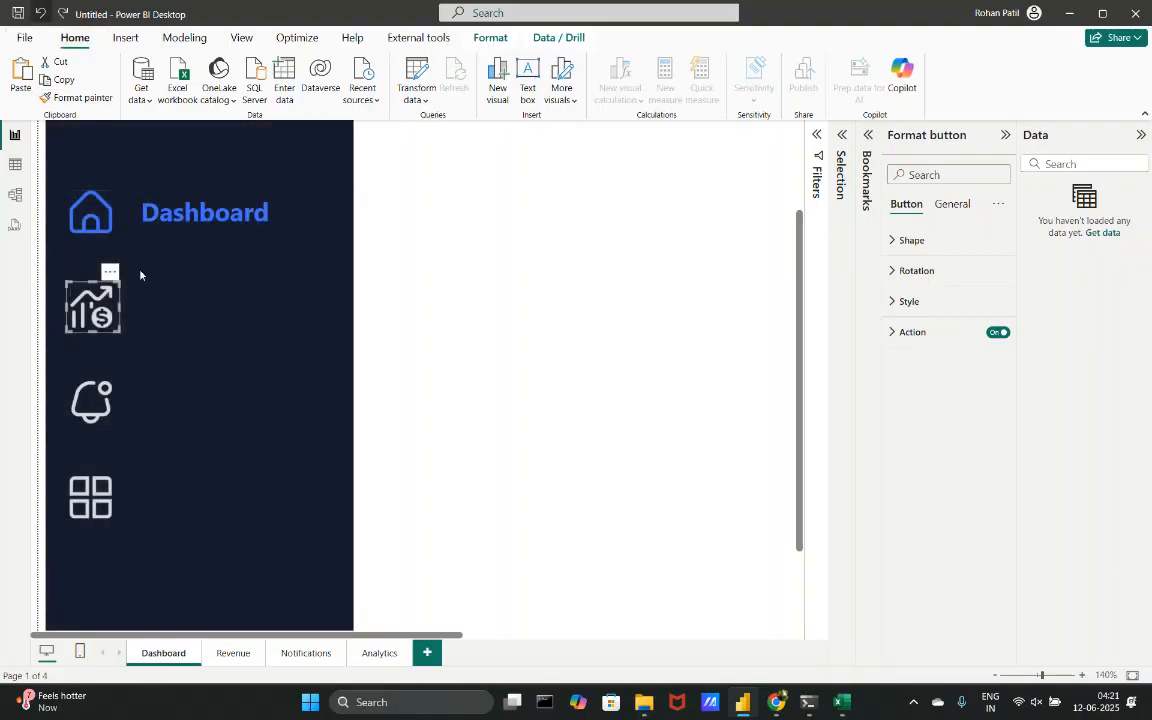
- Turn on text for the revenue button's On press state, enter Revenue as the label and set its font colour to #4070F4
{"action": "left_click", "coordinate": [928, 302]}
{"action": "left_click", "coordinate": [906, 412]}
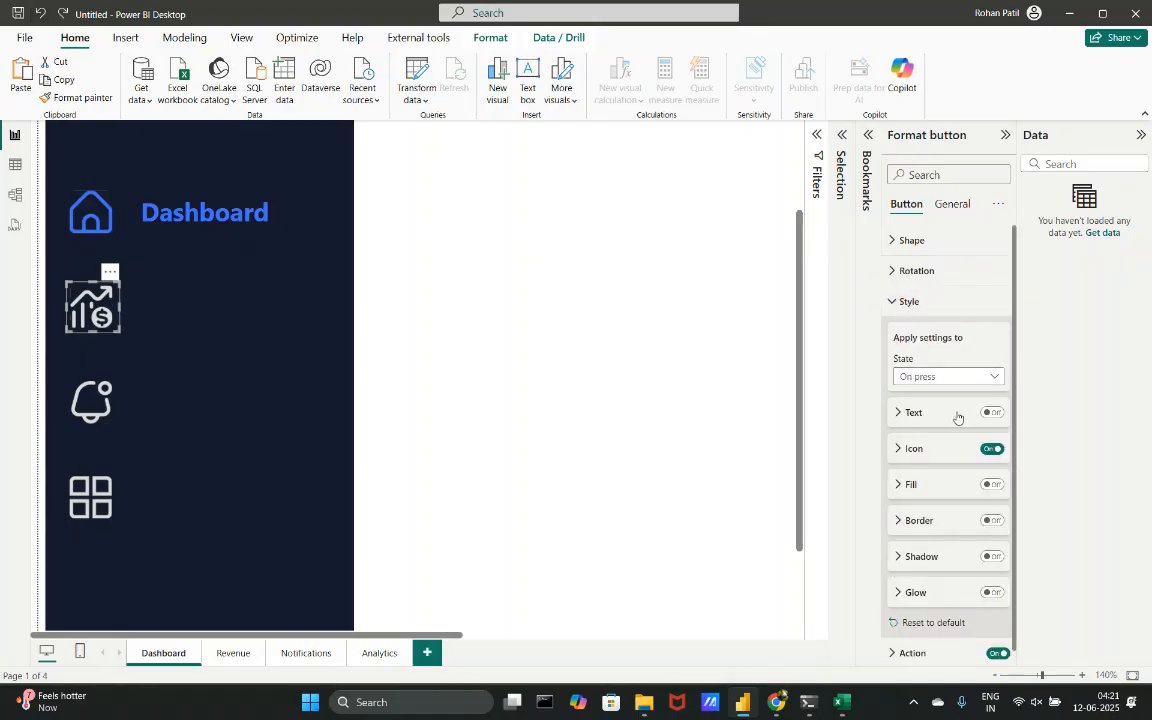
{"action": "left_click", "coordinate": [992, 412]}
{"action": "left_click", "coordinate": [925, 412]}
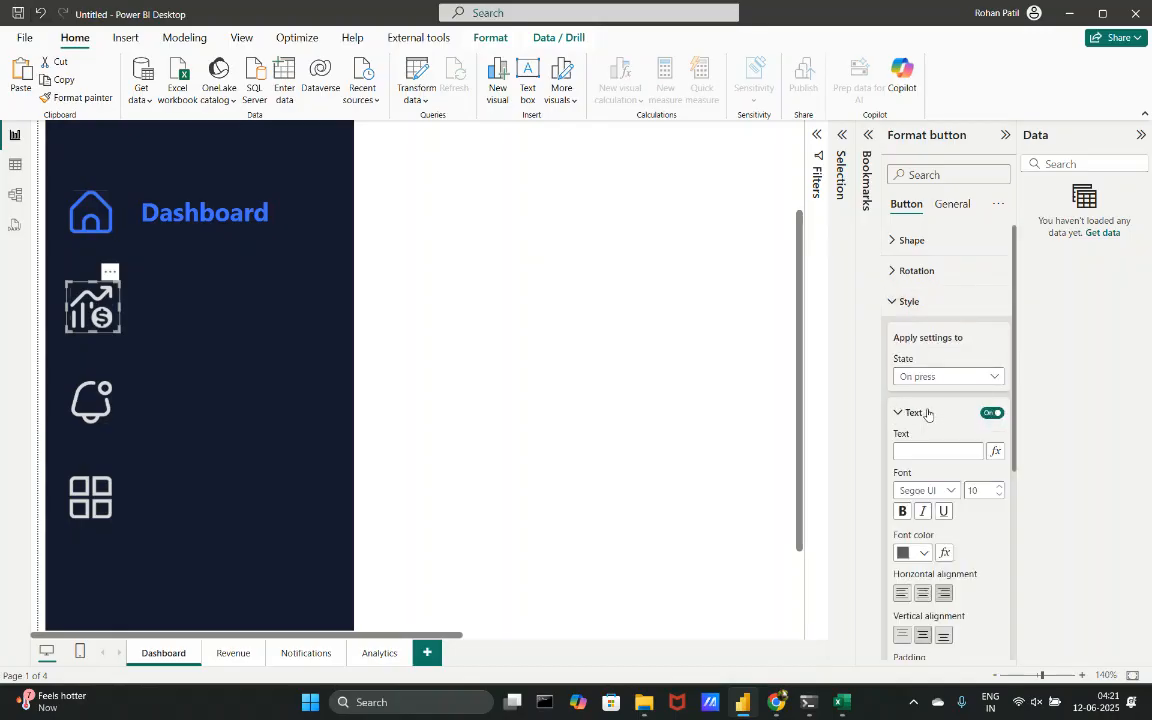
{"action": "left_click", "coordinate": [918, 454]}
{"action": "left_click", "coordinate": [915, 552]}
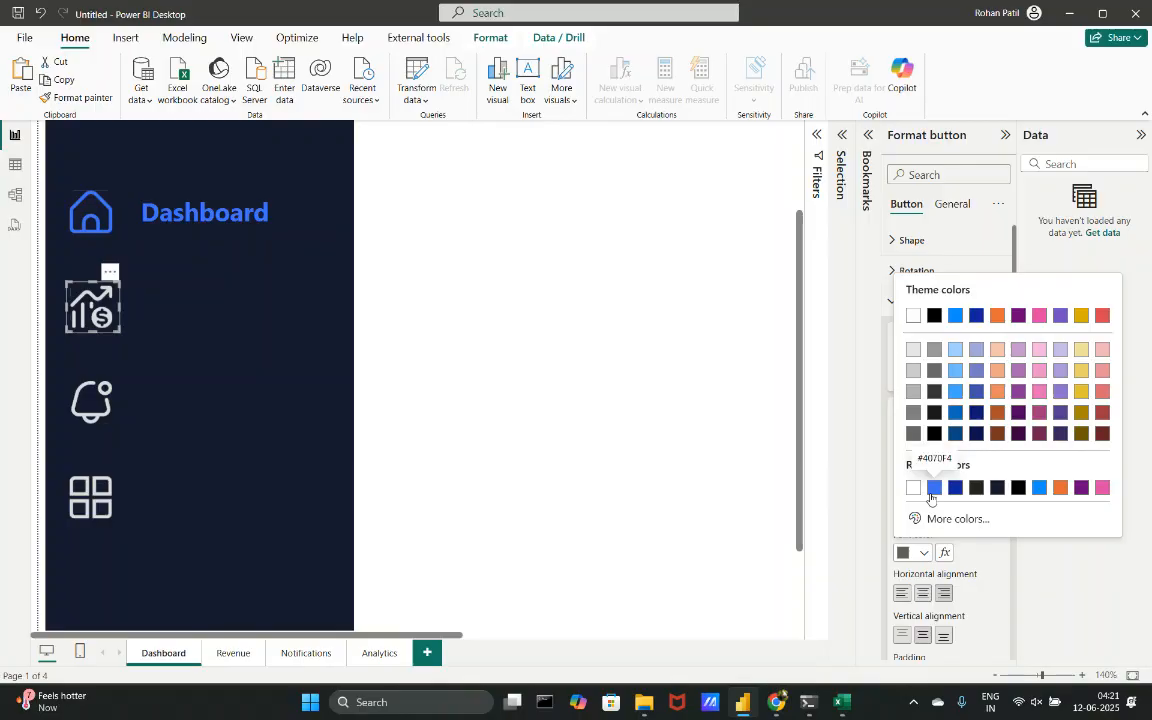
{"action": "left_click", "coordinate": [933, 488]}
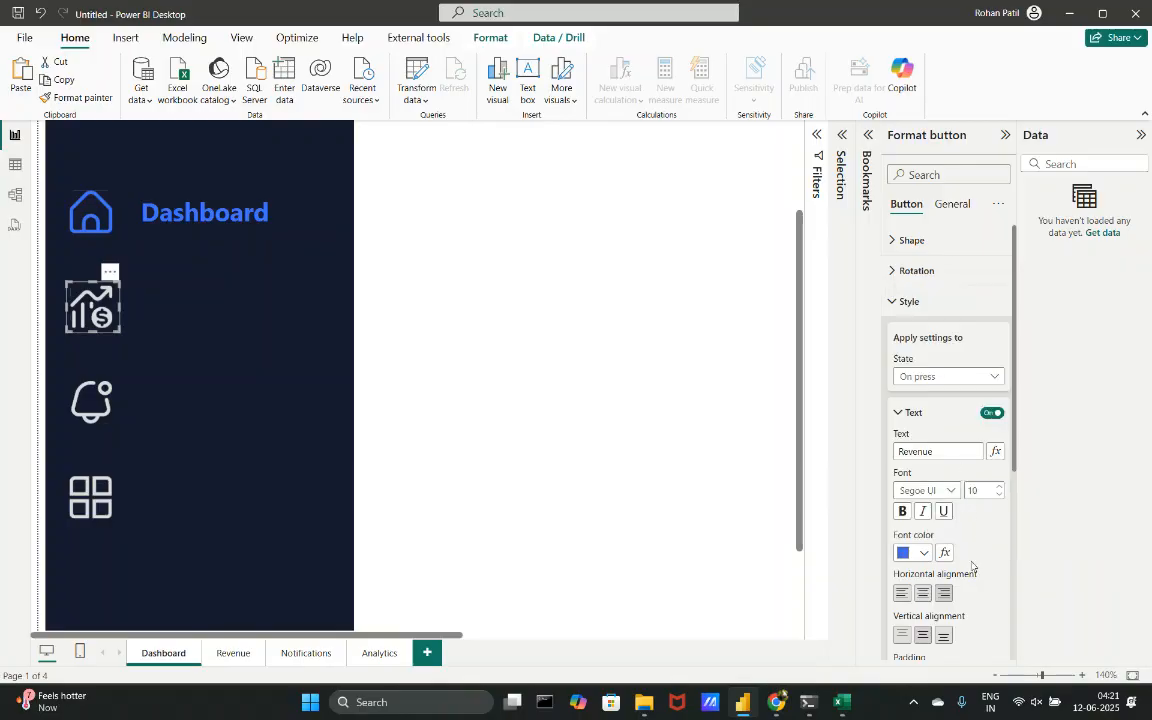
- Set the Revenue label's left padding to 0 px and right padding to 16 px for the On press state
{"action": "scroll", "coordinate": [971, 566], "scroll_direction": "down", "scroll_amount": 1}
{"action": "scroll", "coordinate": [983, 571], "scroll_direction": "down", "scroll_amount": 1}
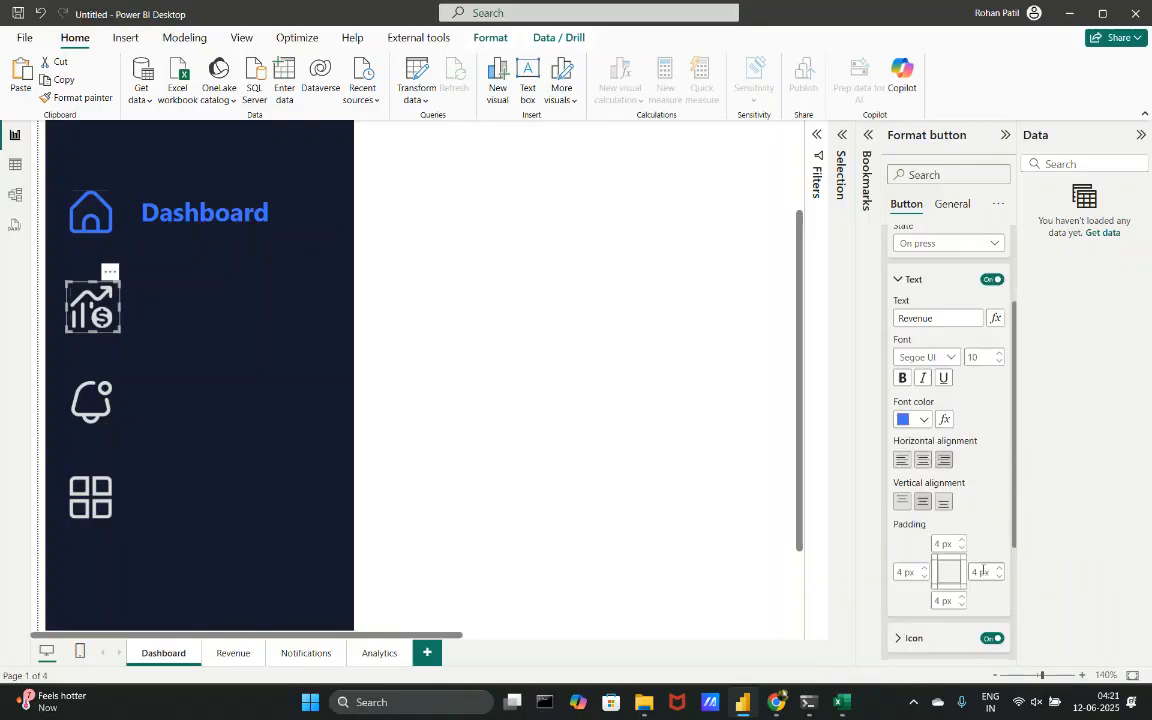
{"action": "left_click", "coordinate": [924, 578]}
{"action": "left_click", "coordinate": [924, 578]}
{"action": "left_click", "coordinate": [989, 571]}
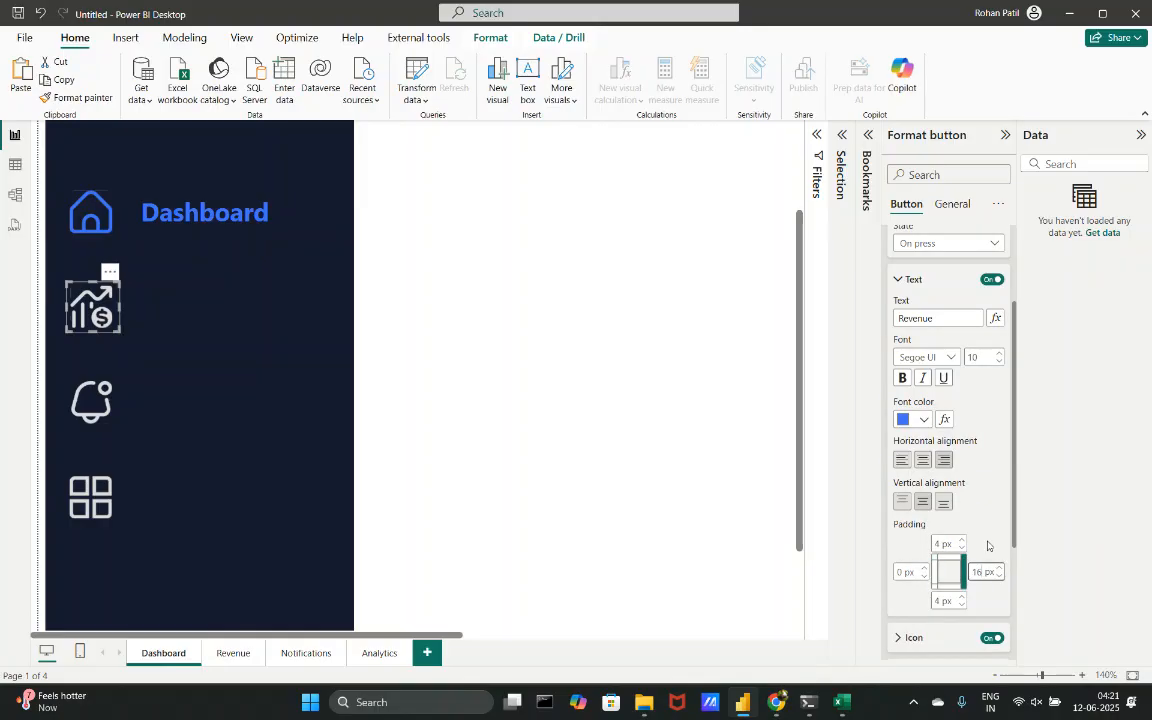
- Set the Revenue label's font colour to white for the On press state
{"action": "left_click", "coordinate": [948, 245]}
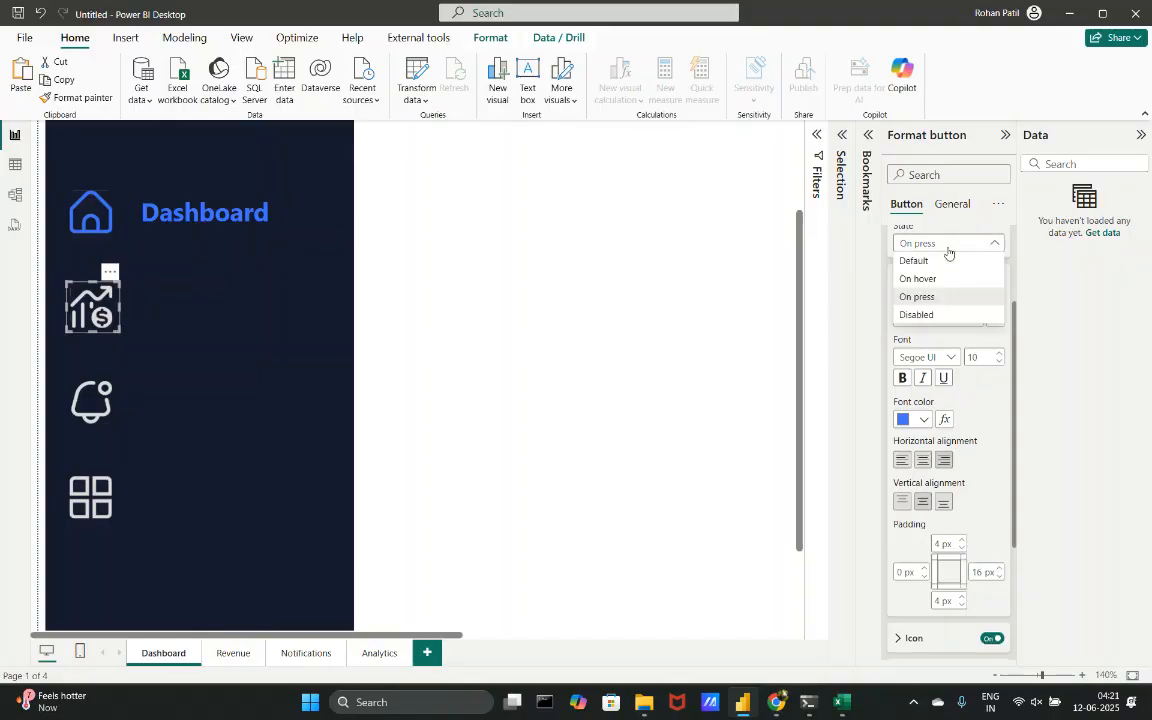
{"action": "left_click", "coordinate": [937, 278]}
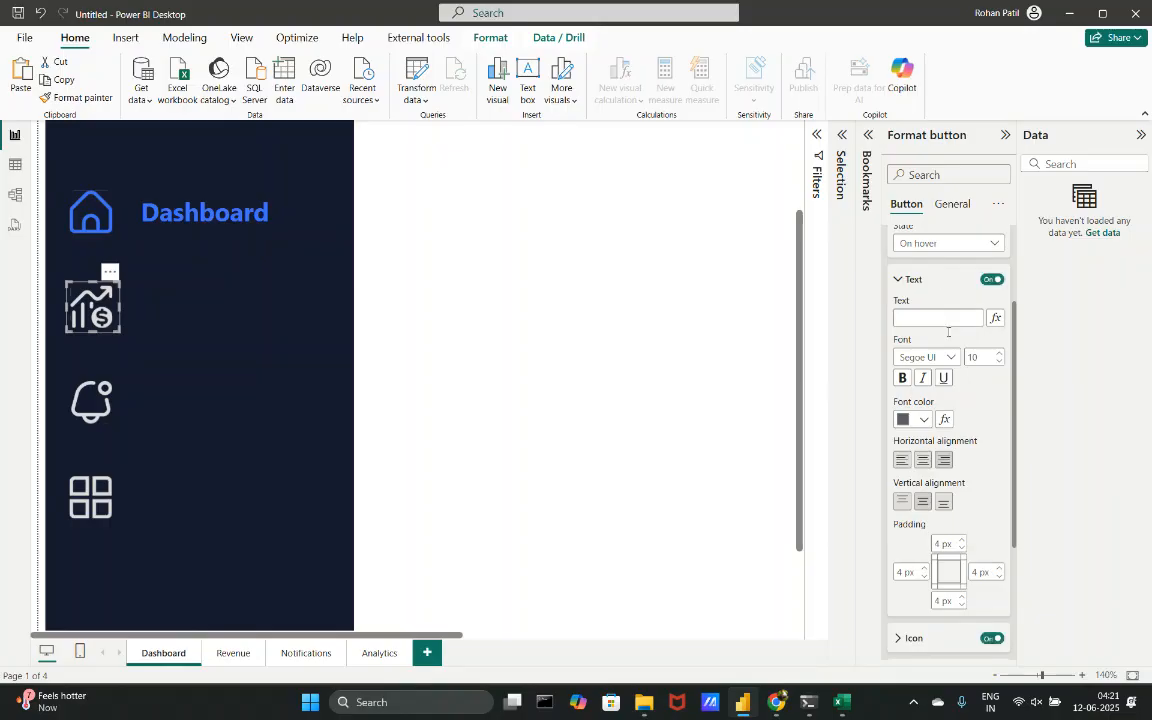
{"action": "left_click", "coordinate": [935, 245]}
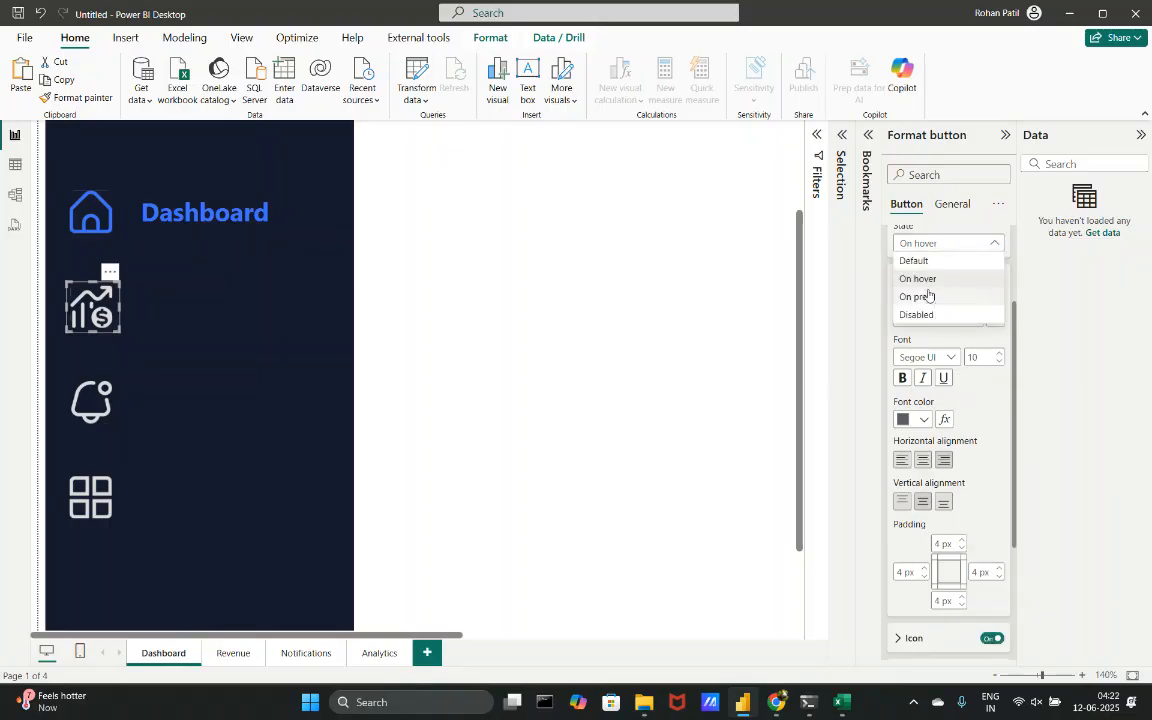
{"action": "left_click", "coordinate": [928, 296]}
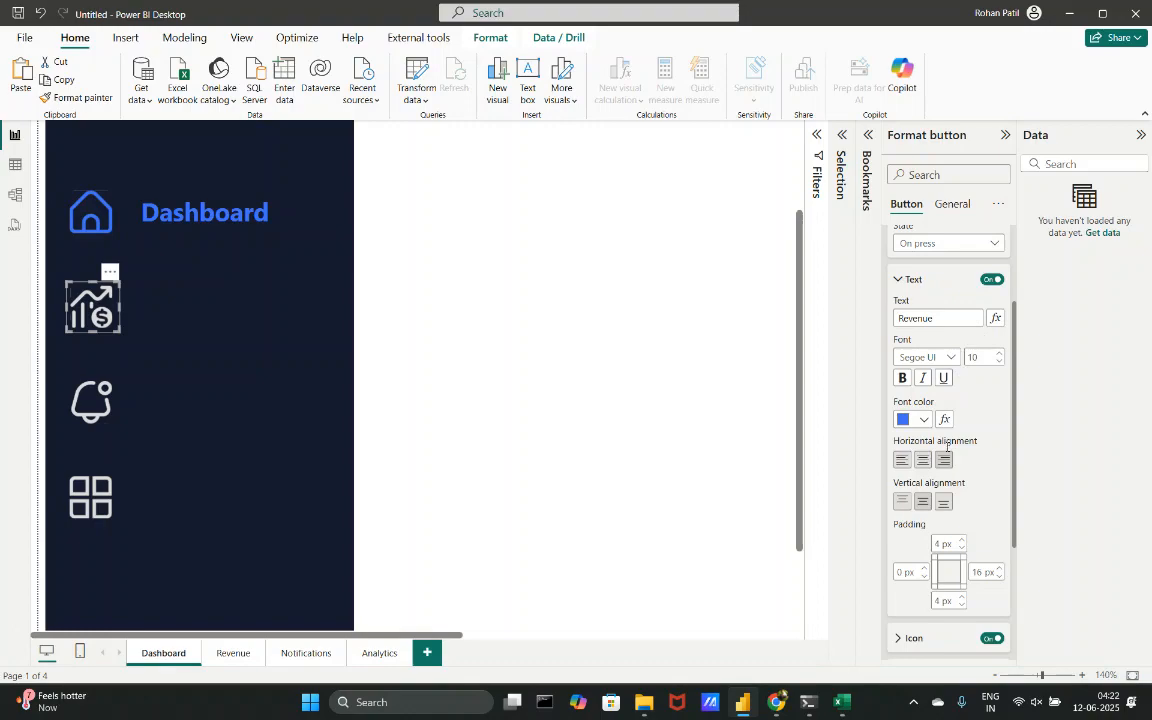
{"action": "left_click", "coordinate": [918, 419]}
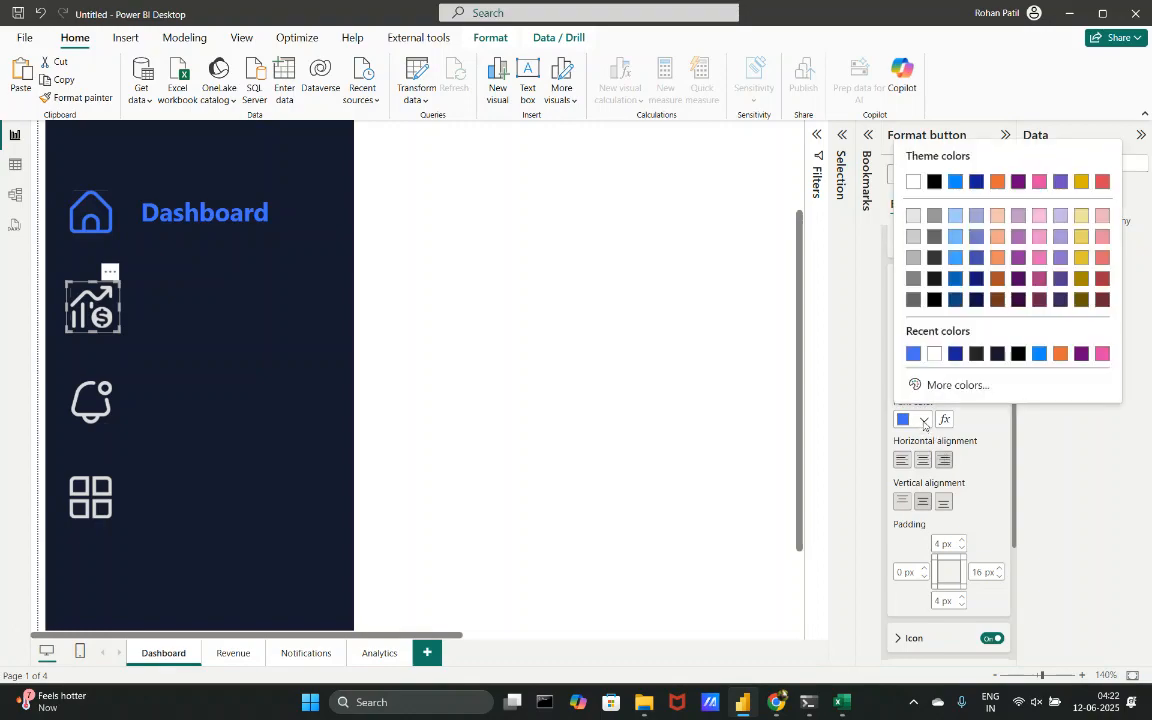
{"action": "left_click", "coordinate": [934, 355]}
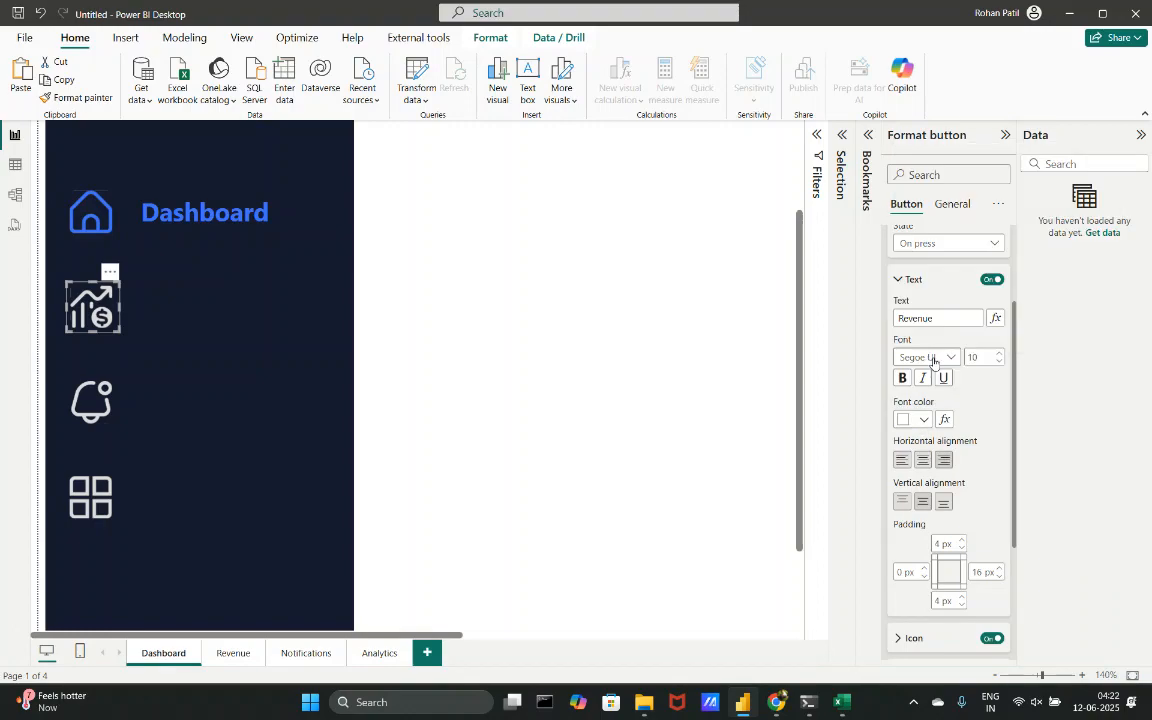
- Enter Revenue as the revenue button's label for the On hover state and set its font colour to #4070F4
{"action": "left_click", "coordinate": [933, 247]}
{"action": "left_click", "coordinate": [922, 277]}
{"action": "left_click", "coordinate": [922, 319]}
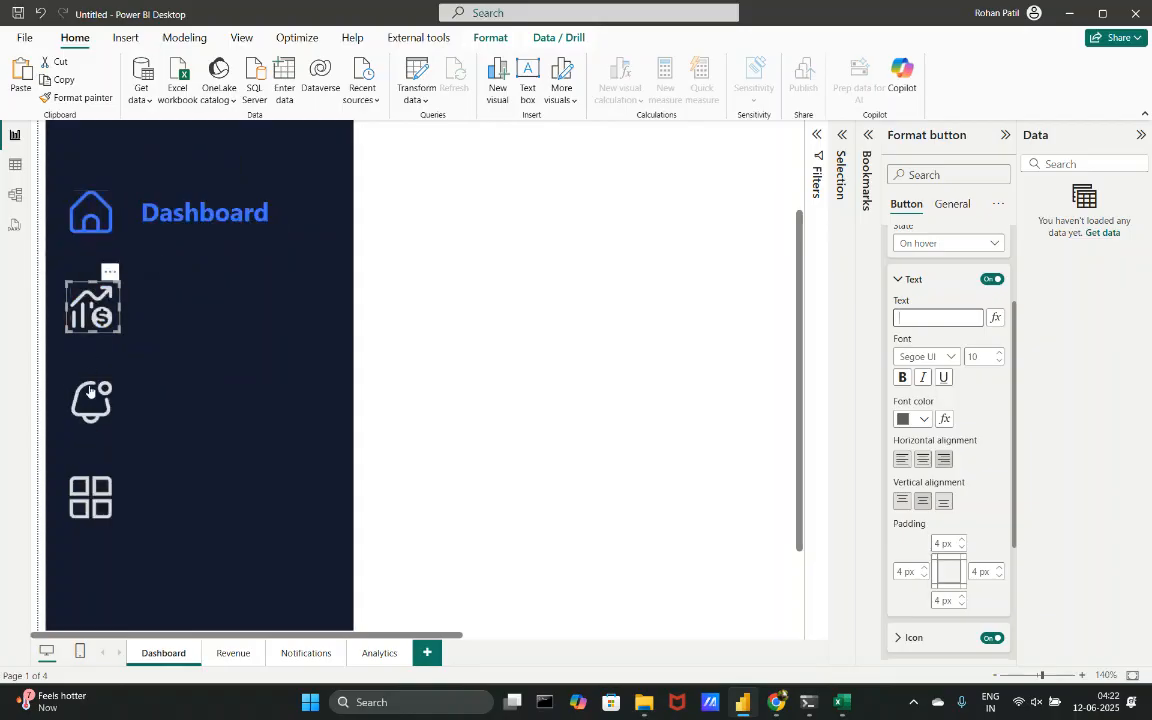
{"action": "left_click", "coordinate": [90, 503]}
{"action": "left_click", "coordinate": [92, 400]}
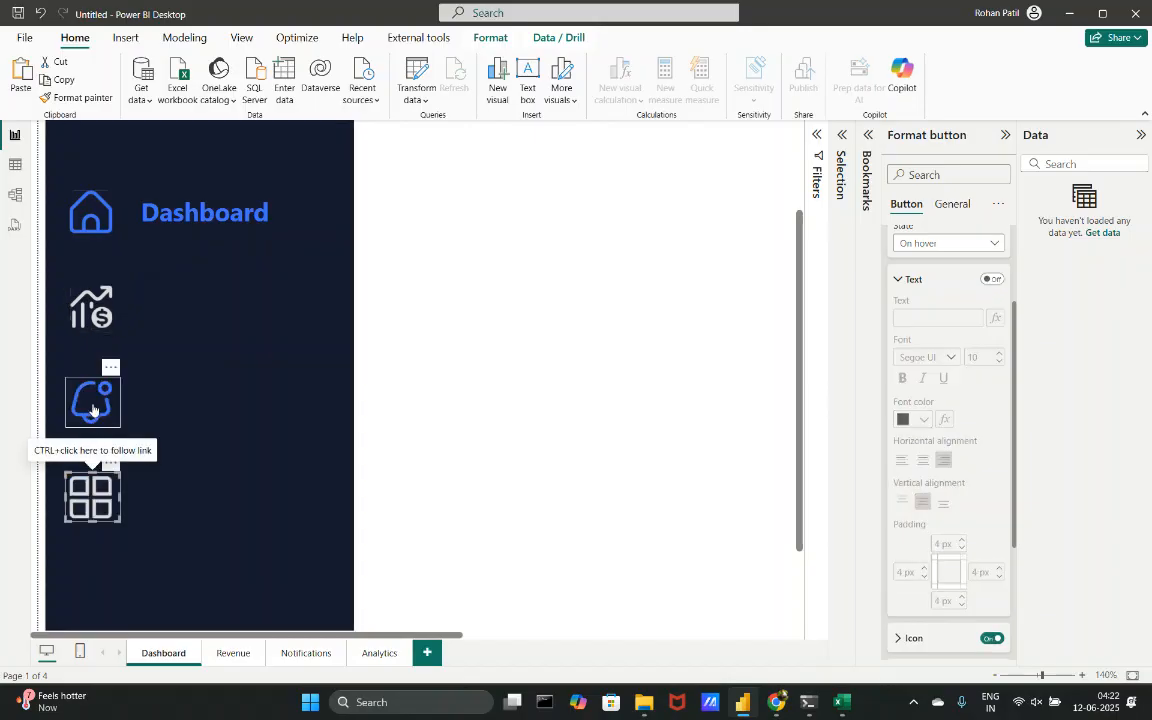
{"action": "left_click", "coordinate": [90, 308]}
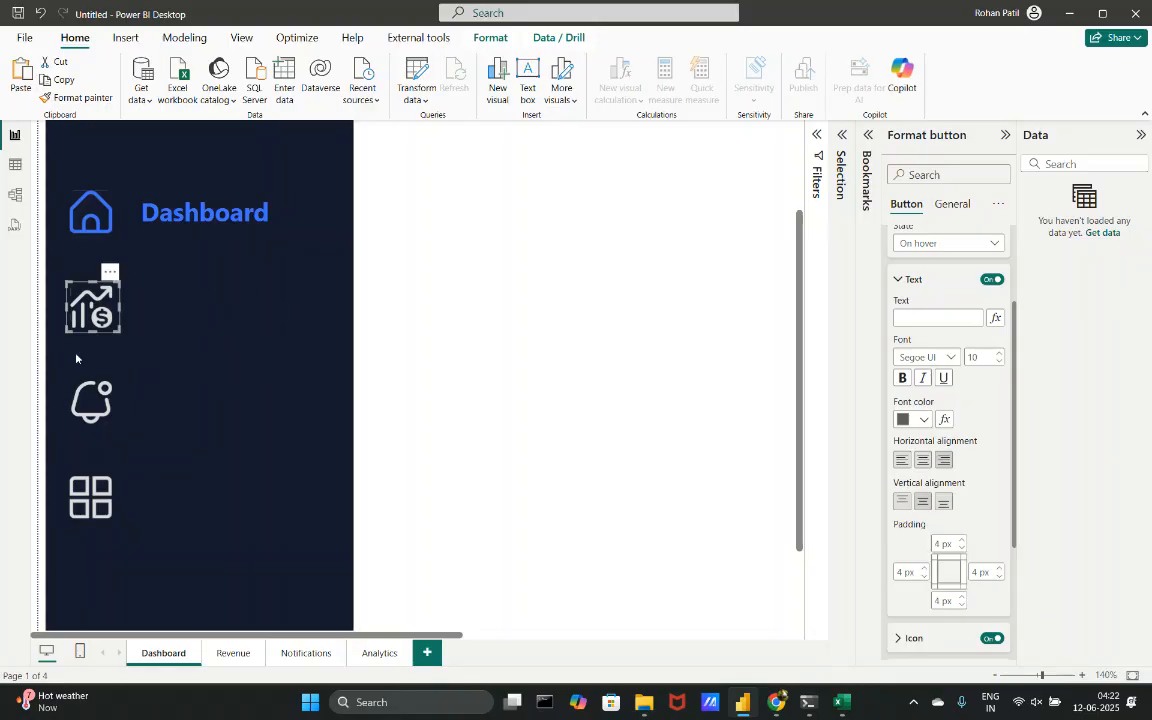
{"action": "left_click", "coordinate": [940, 319]}
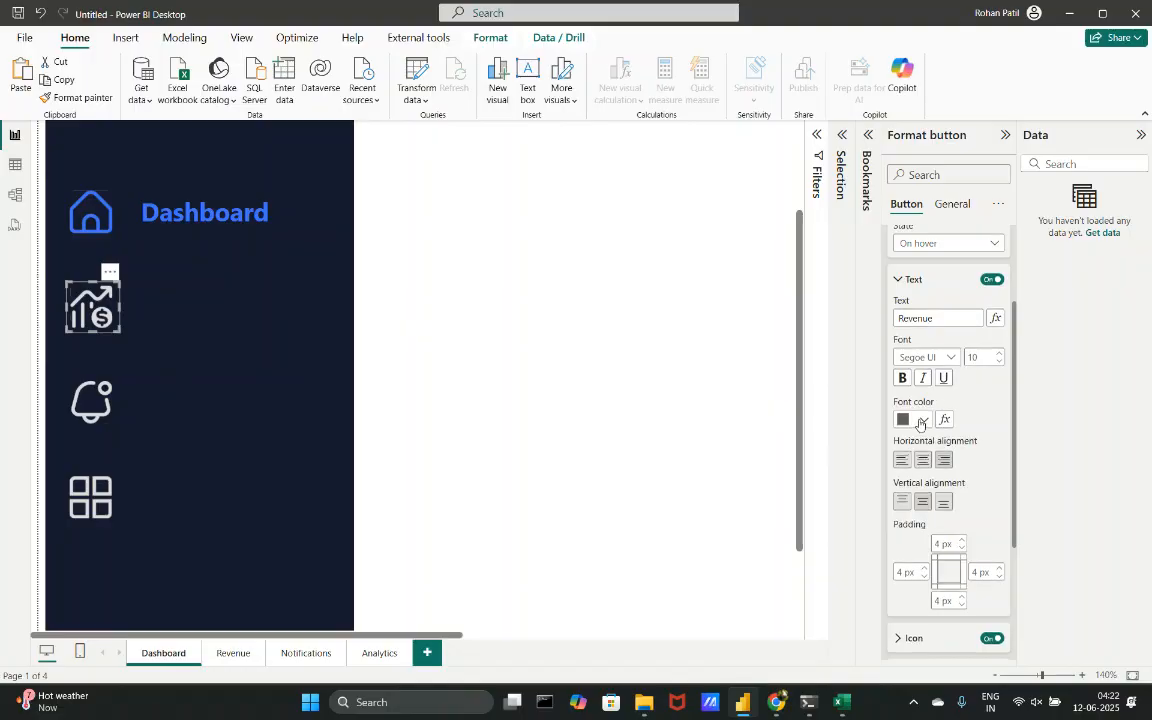
{"action": "left_click", "coordinate": [920, 424]}
{"action": "left_click", "coordinate": [935, 358]}
- Set the Revenue label's On hover padding to 0 px left and 16 px right, and review the button's icon settings
{"action": "left_click", "coordinate": [902, 572]}
{"action": "key", "text": "BackSpace"}
{"action": "type", "text": "0"}
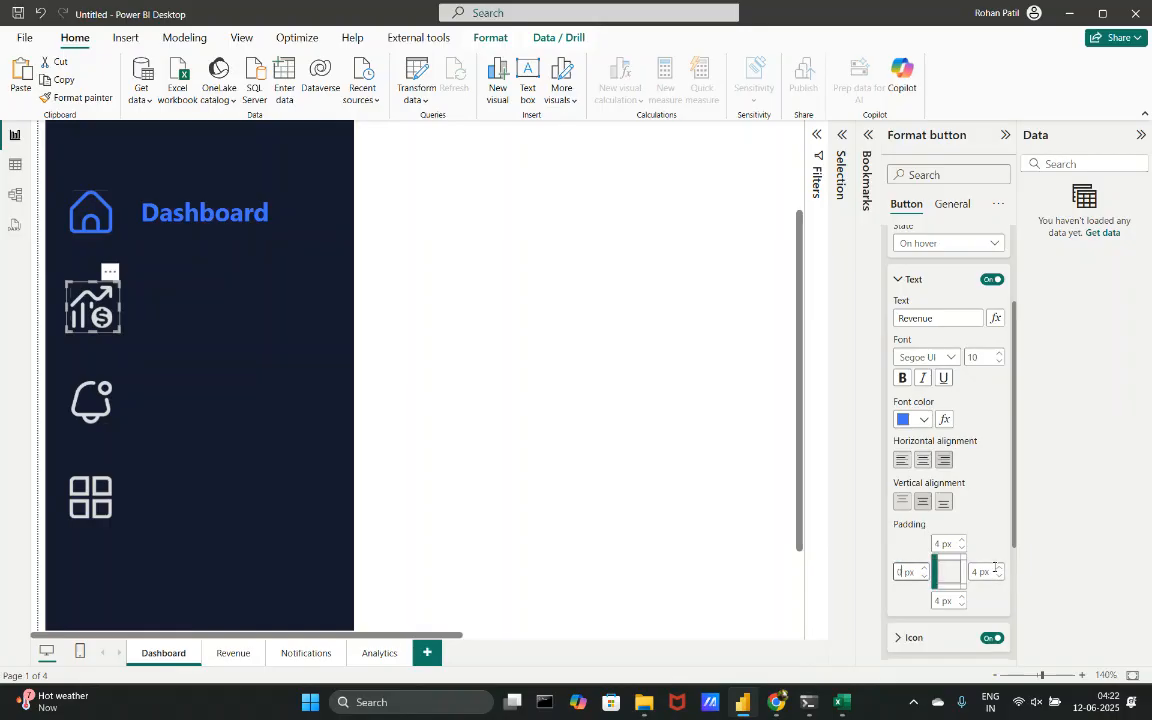
{"action": "left_click", "coordinate": [996, 571]}
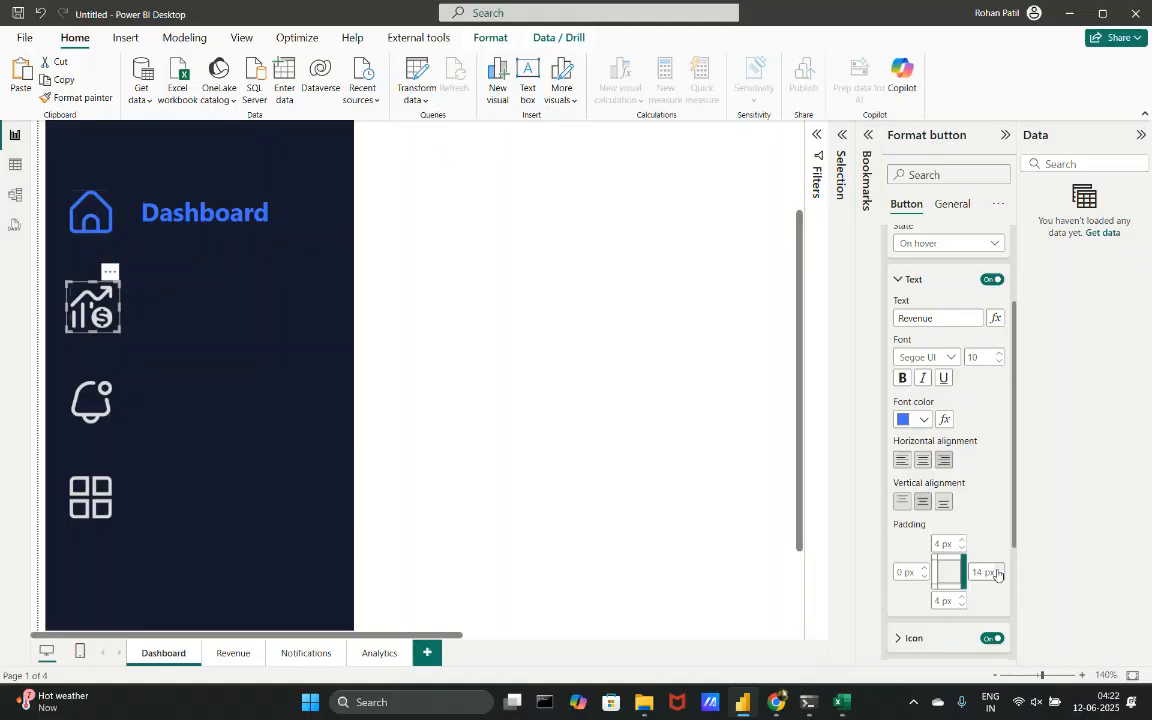
{"action": "scroll", "coordinate": [977, 500], "scroll_direction": "down", "scroll_amount": 4}
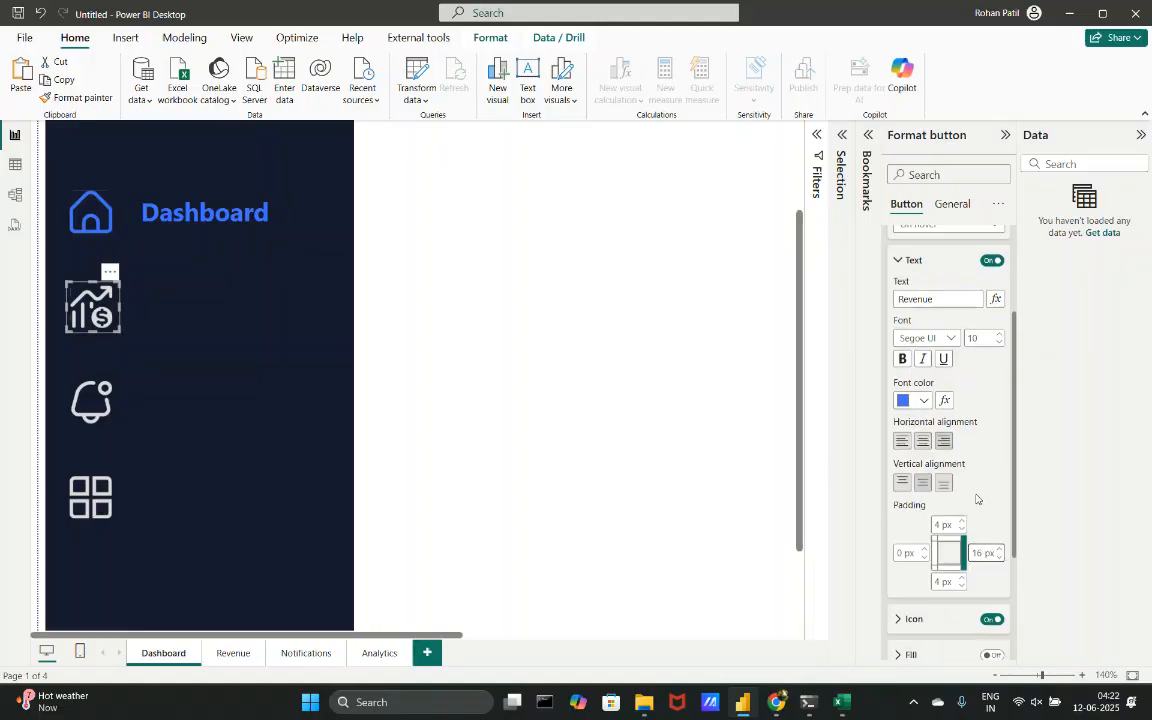
{"action": "left_click", "coordinate": [898, 453]}
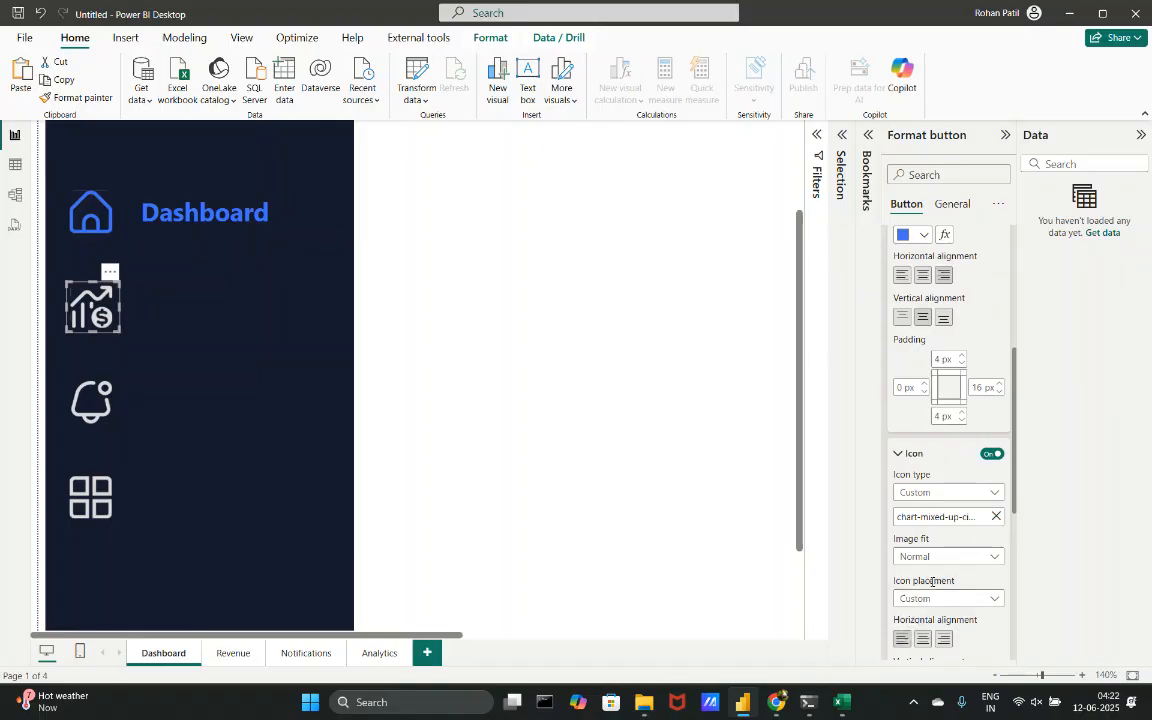
{"action": "scroll", "coordinate": [932, 582], "scroll_direction": "down", "scroll_amount": 3}
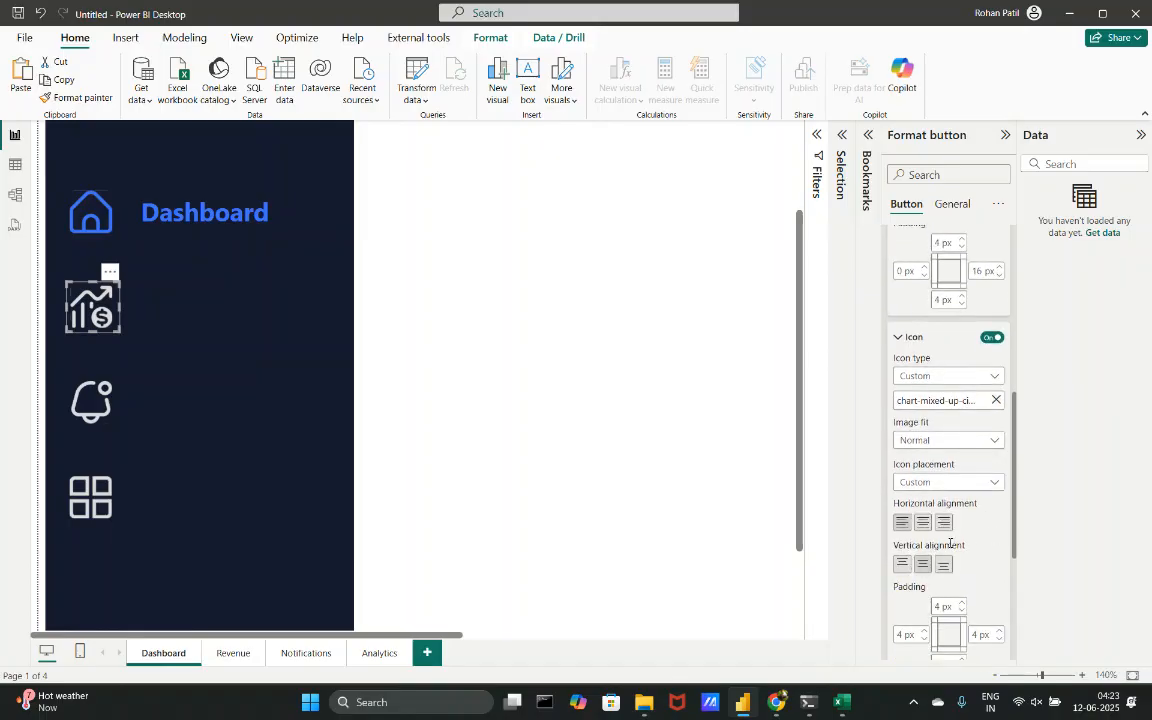
{"action": "scroll", "coordinate": [950, 543], "scroll_direction": "down", "scroll_amount": 3}
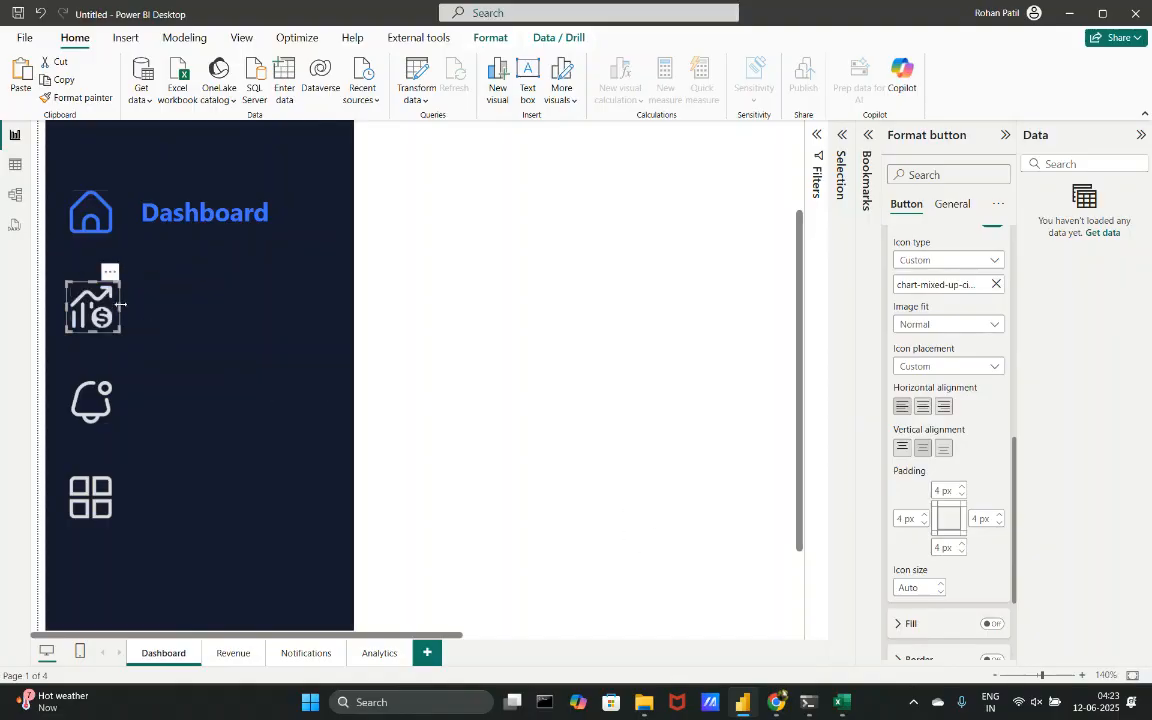
{"action": "left_click_drag", "start_coordinate": [121, 312], "coordinate": [221, 314]}
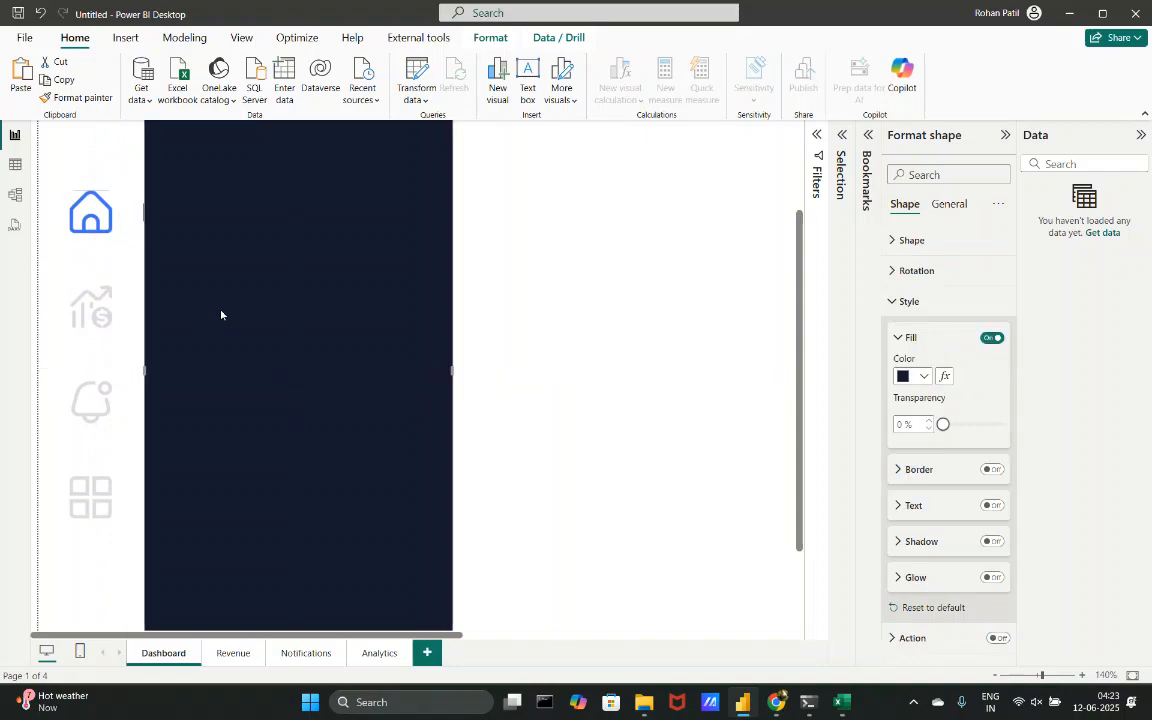
{"action": "key", "text": "ctrl+z"}
{"action": "left_click", "coordinate": [466, 313]}
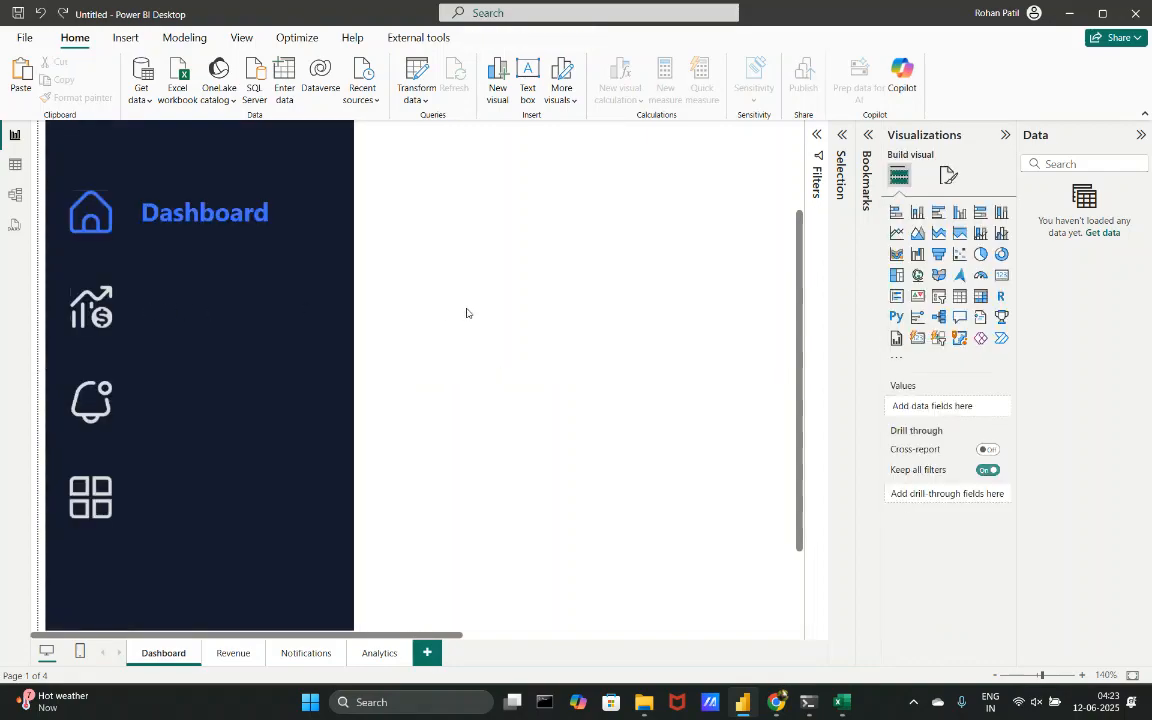
- Widen the revenue button to match the Dashboard button's width and check its hover label
{"action": "left_click", "coordinate": [111, 311]}
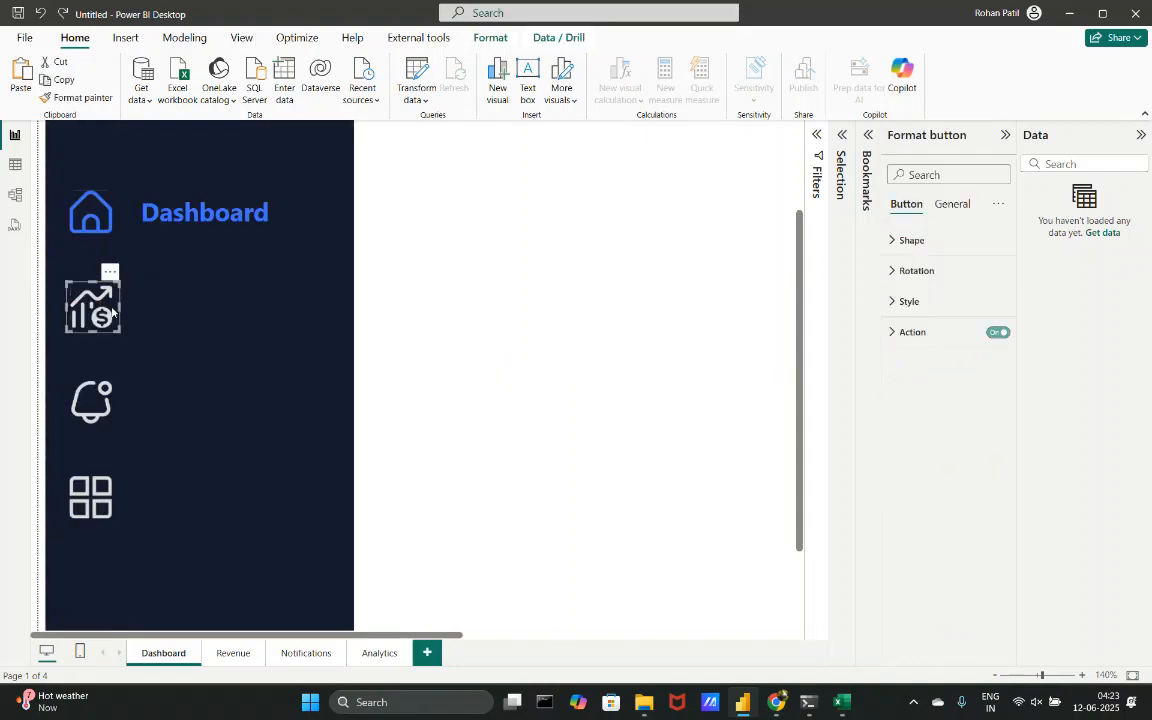
{"action": "left_click_drag", "start_coordinate": [120, 305], "coordinate": [284, 323]}
{"action": "left_click", "coordinate": [481, 355]}
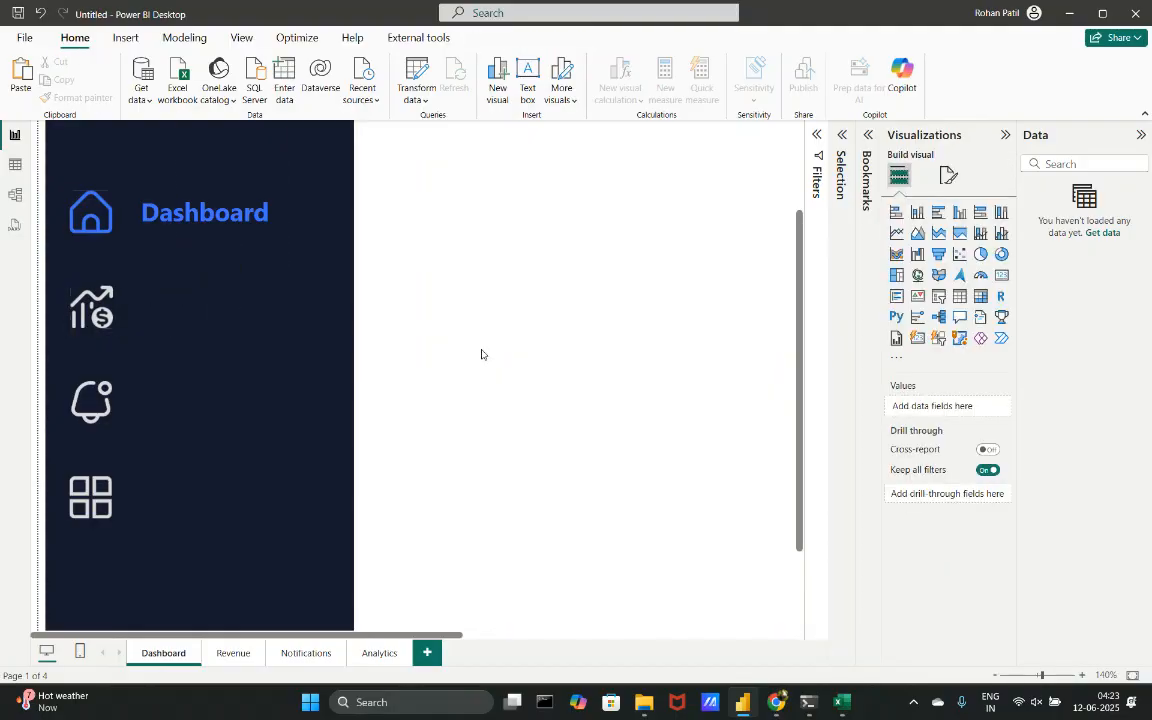
{"action": "left_click", "coordinate": [223, 329]}
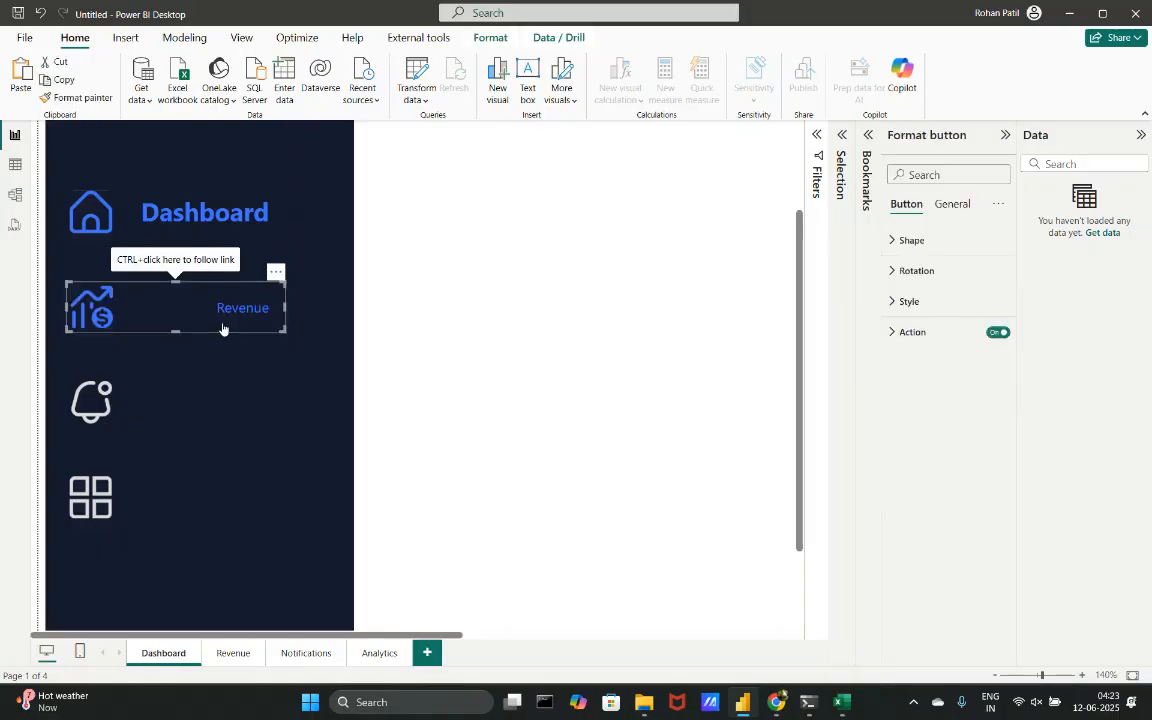
- Compare the Dashboard button's hover text settings and set the Revenue label's font size to 18 for the On hover state
{"action": "left_click", "coordinate": [253, 227]}
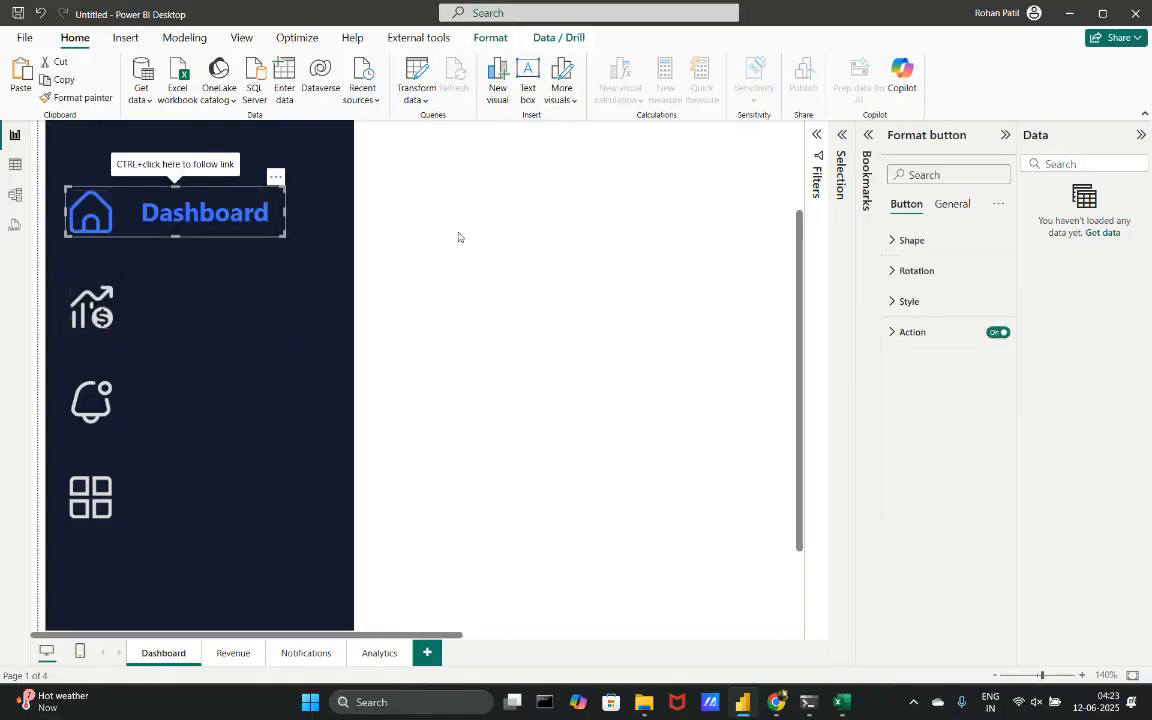
{"action": "left_click", "coordinate": [956, 306]}
{"action": "scroll", "coordinate": [940, 455], "scroll_direction": "down", "scroll_amount": 3}
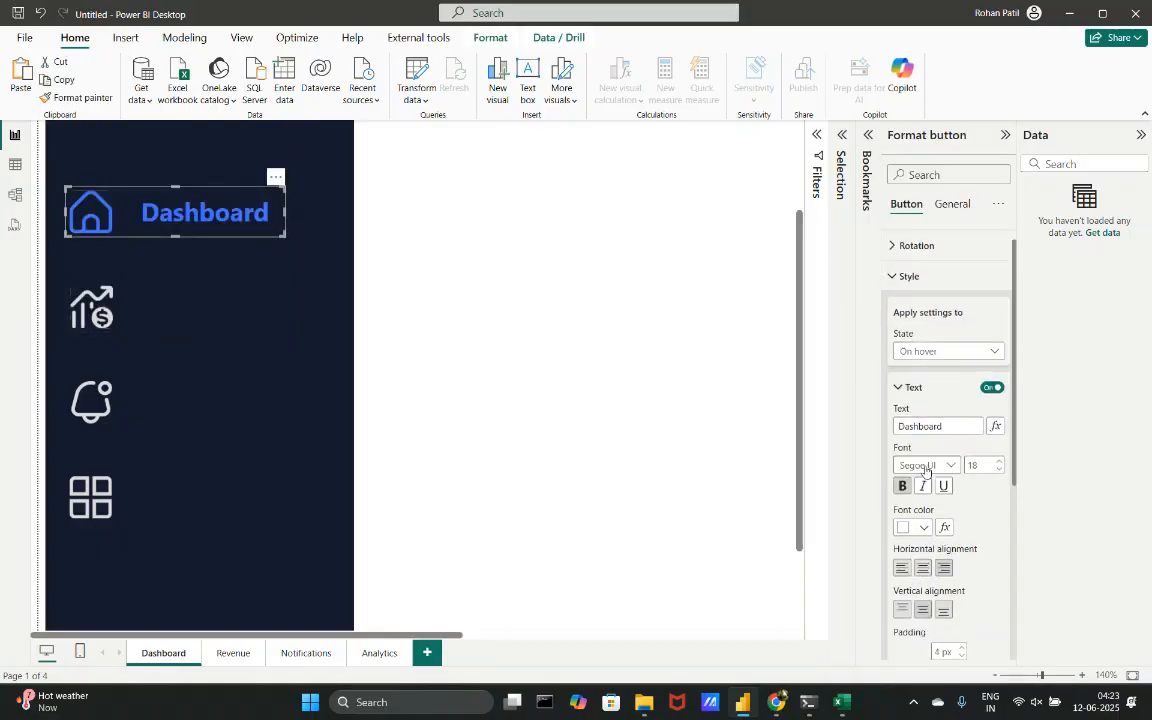
{"action": "scroll", "coordinate": [926, 471], "scroll_direction": "down", "scroll_amount": 1}
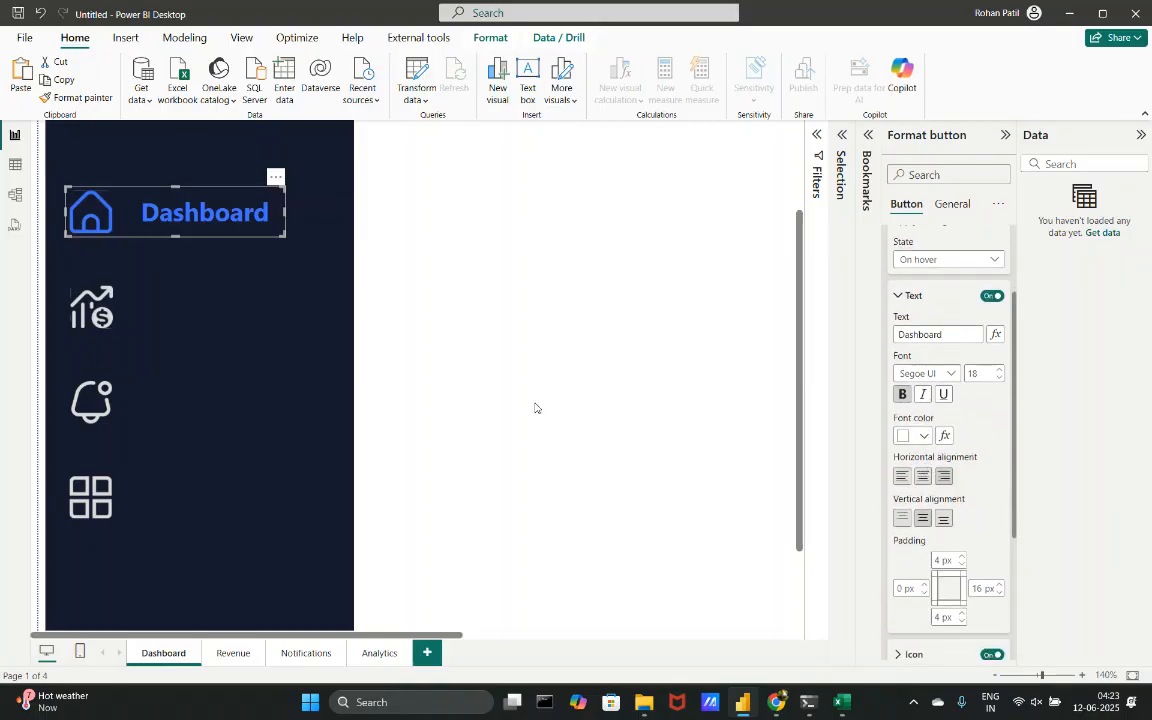
{"action": "left_click", "coordinate": [149, 329]}
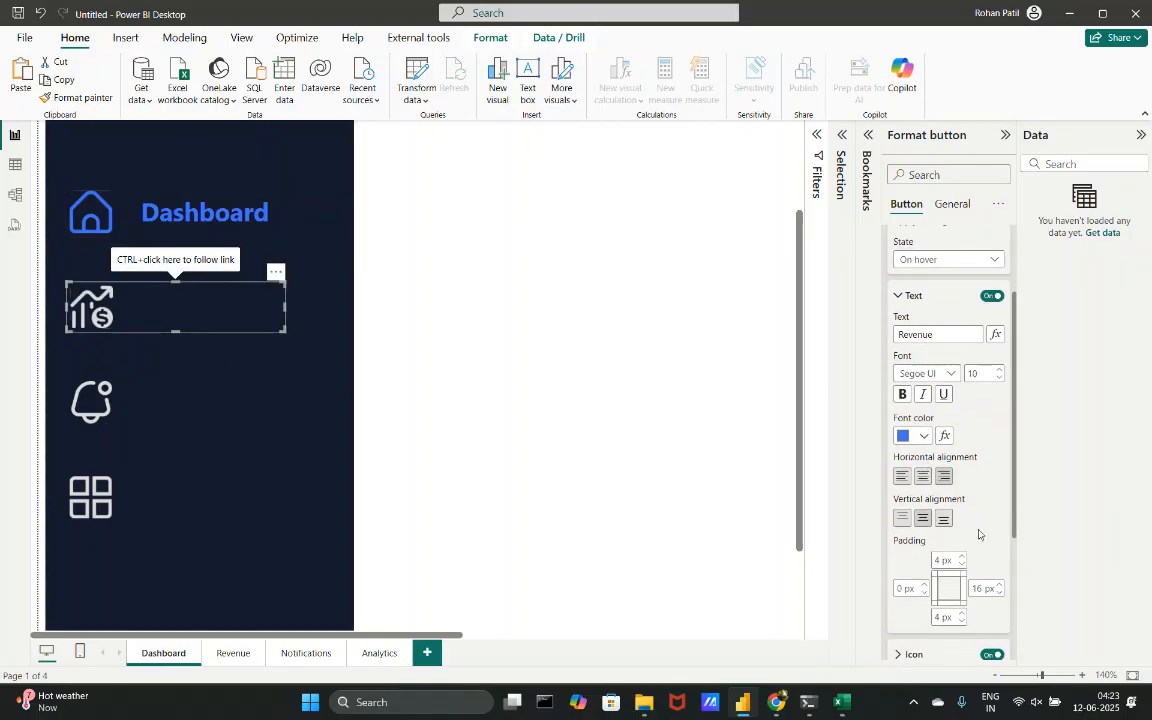
{"action": "type", "text": "1"}
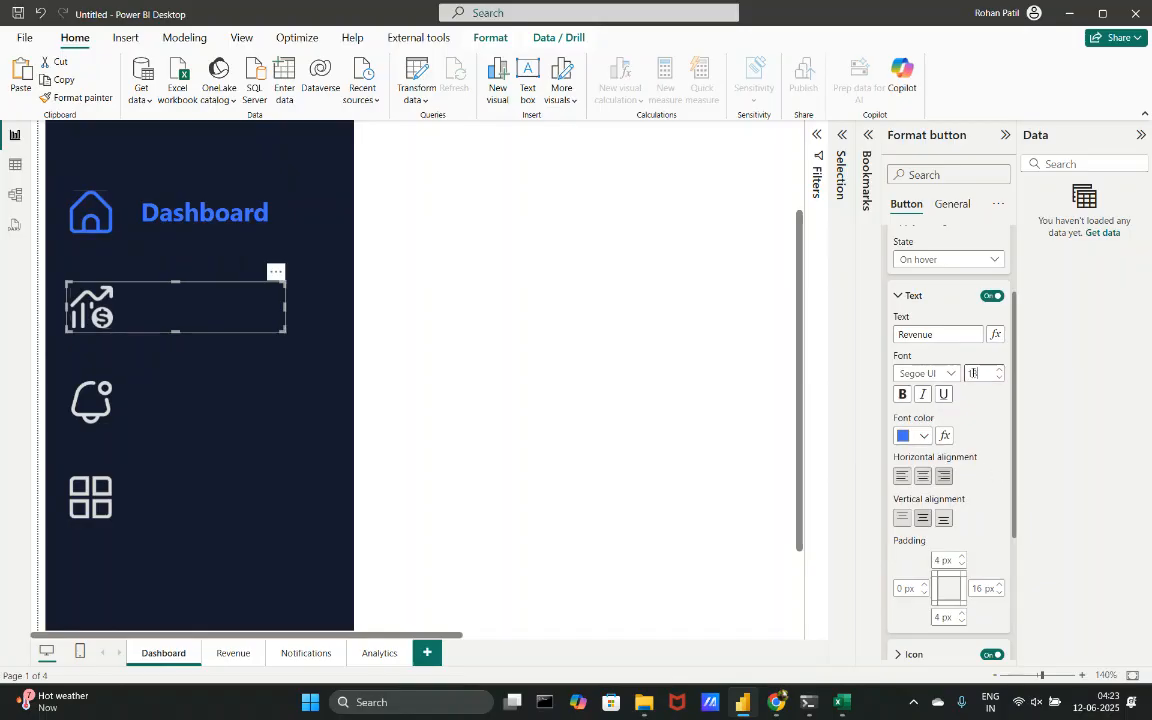
{"action": "type", "text": "8"}
{"action": "left_click", "coordinate": [550, 346]}
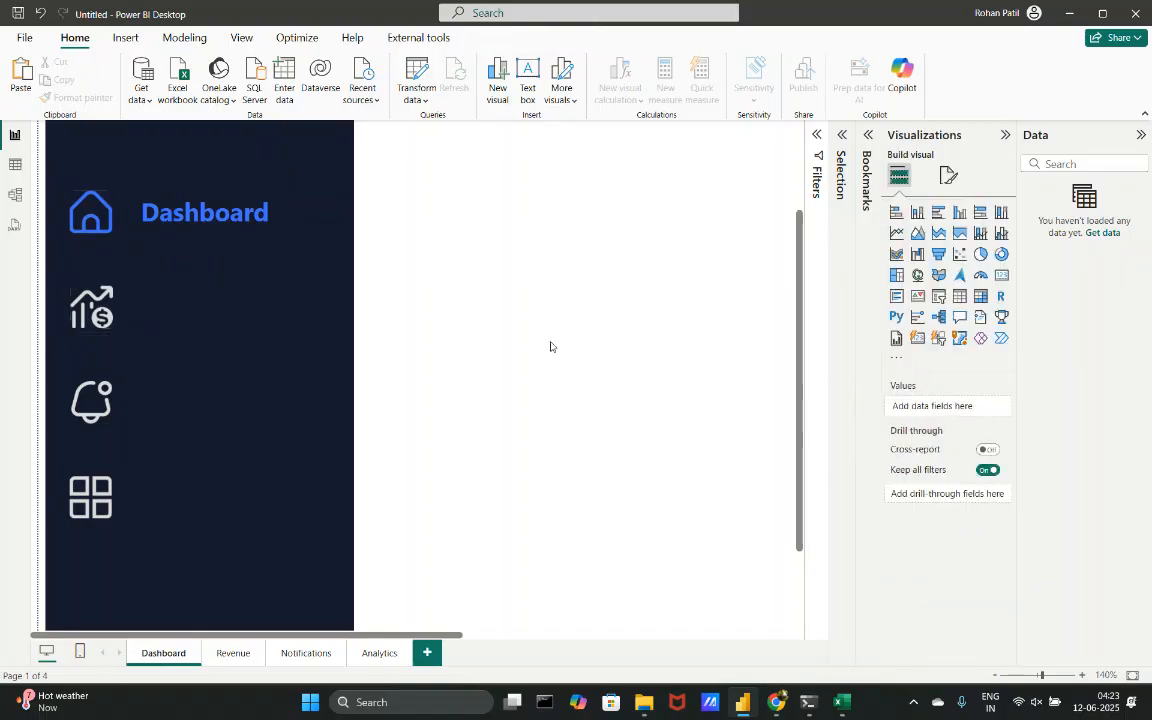
- Enter Revenue as the revenue button's label for the Default state and set its font size to 18
{"action": "left_click", "coordinate": [172, 306]}
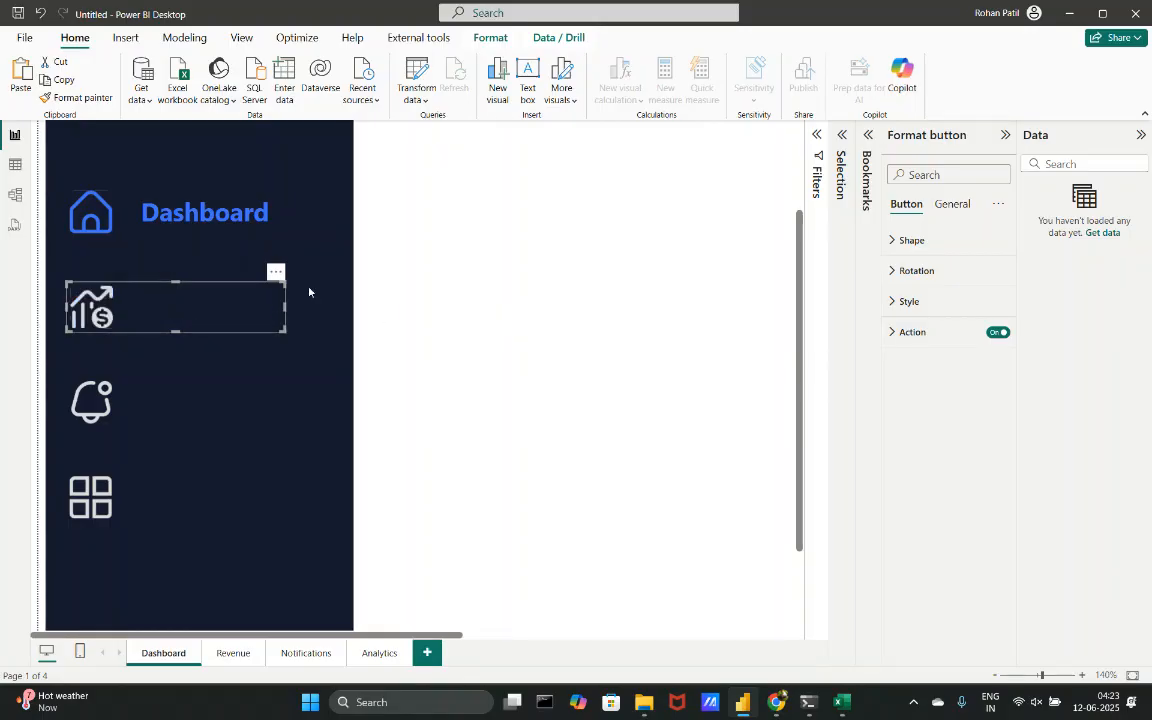
{"action": "left_click", "coordinate": [915, 318]}
{"action": "left_click", "coordinate": [915, 316]}
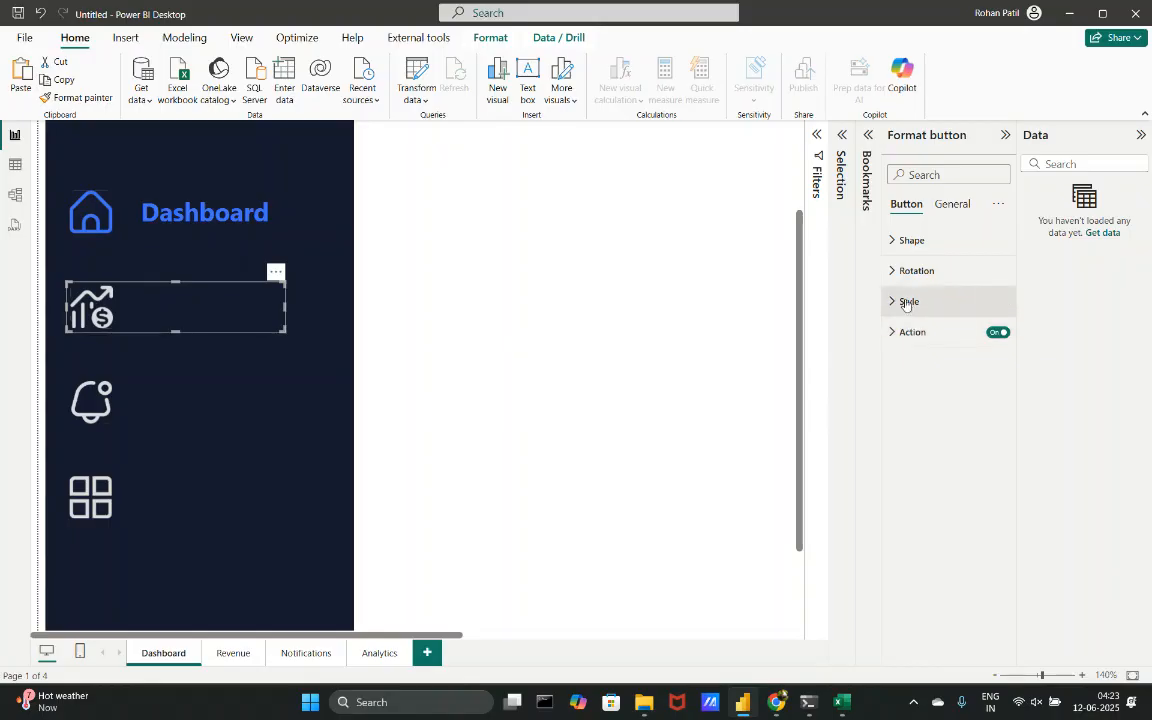
{"action": "left_click", "coordinate": [906, 302]}
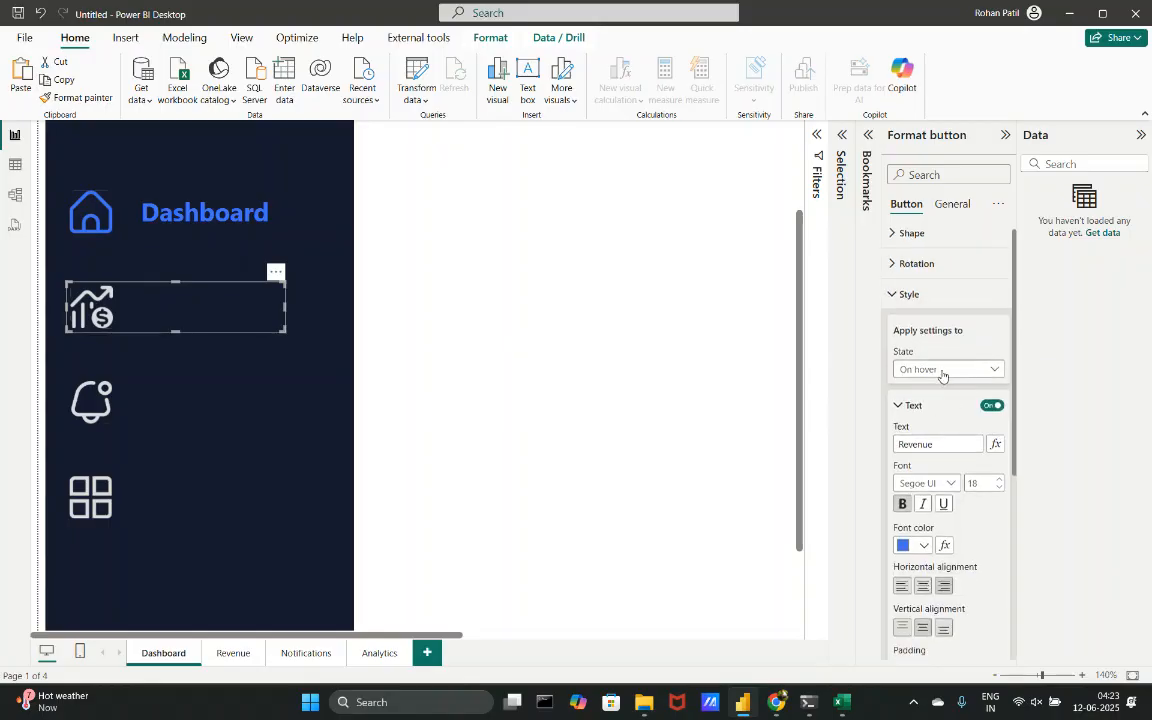
{"action": "left_click", "coordinate": [938, 374]}
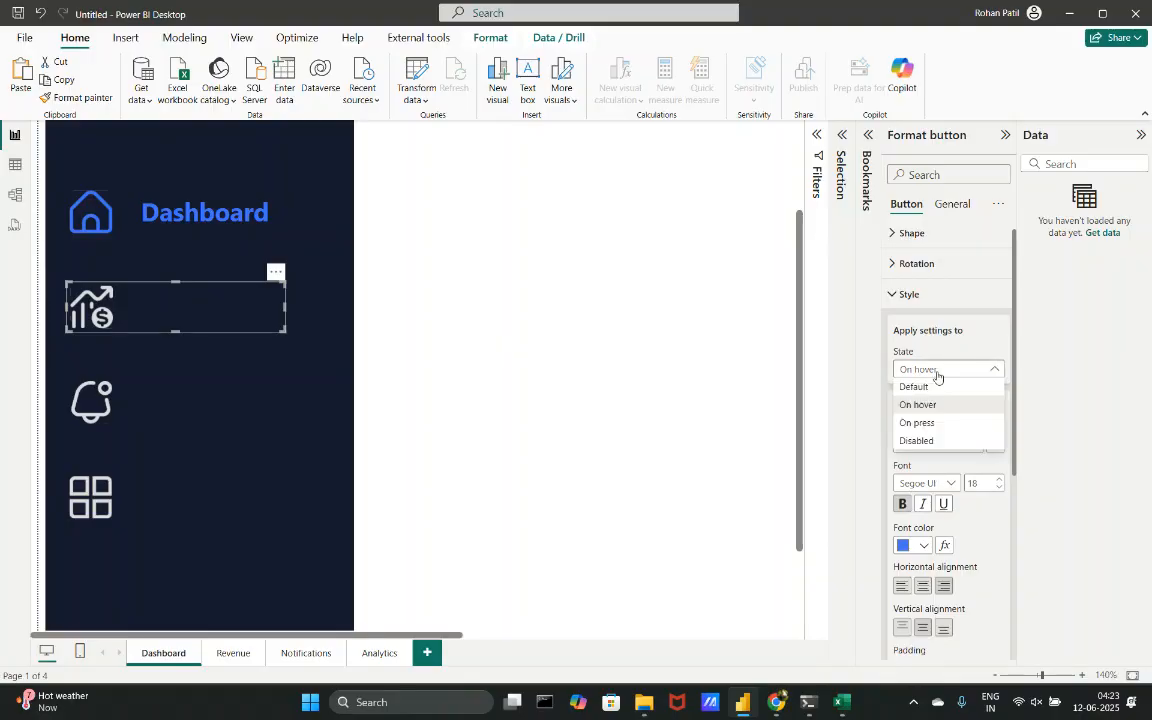
{"action": "left_click", "coordinate": [930, 388]}
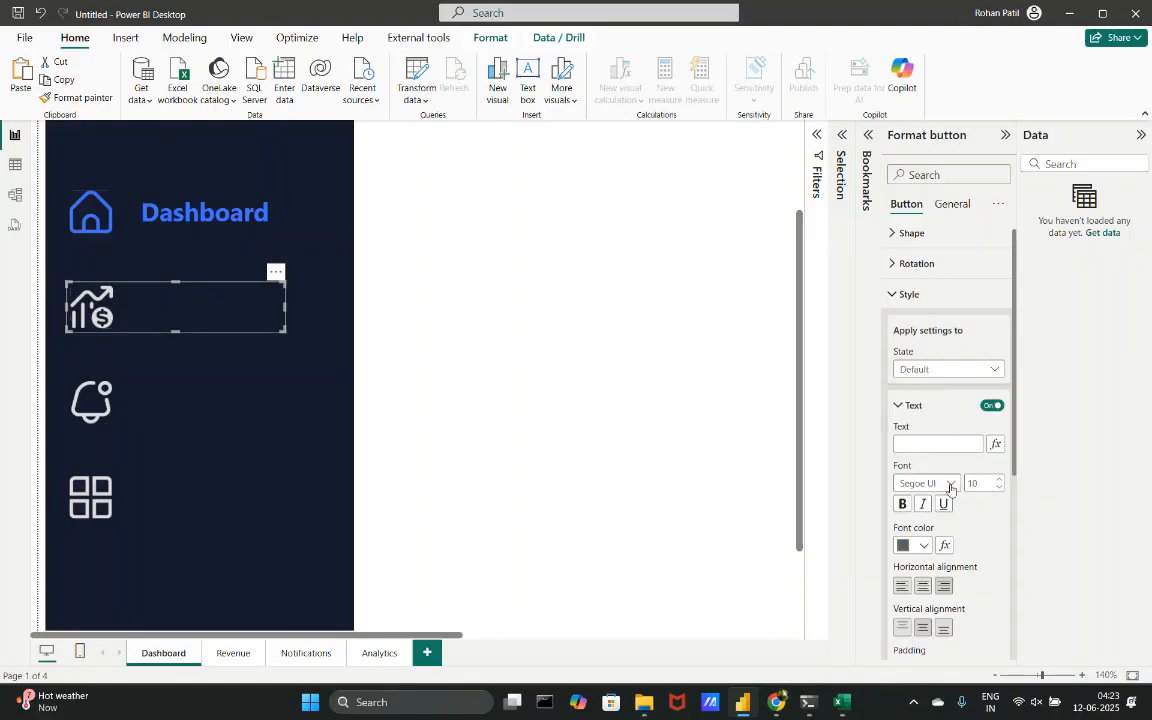
{"action": "left_click", "coordinate": [924, 443]}
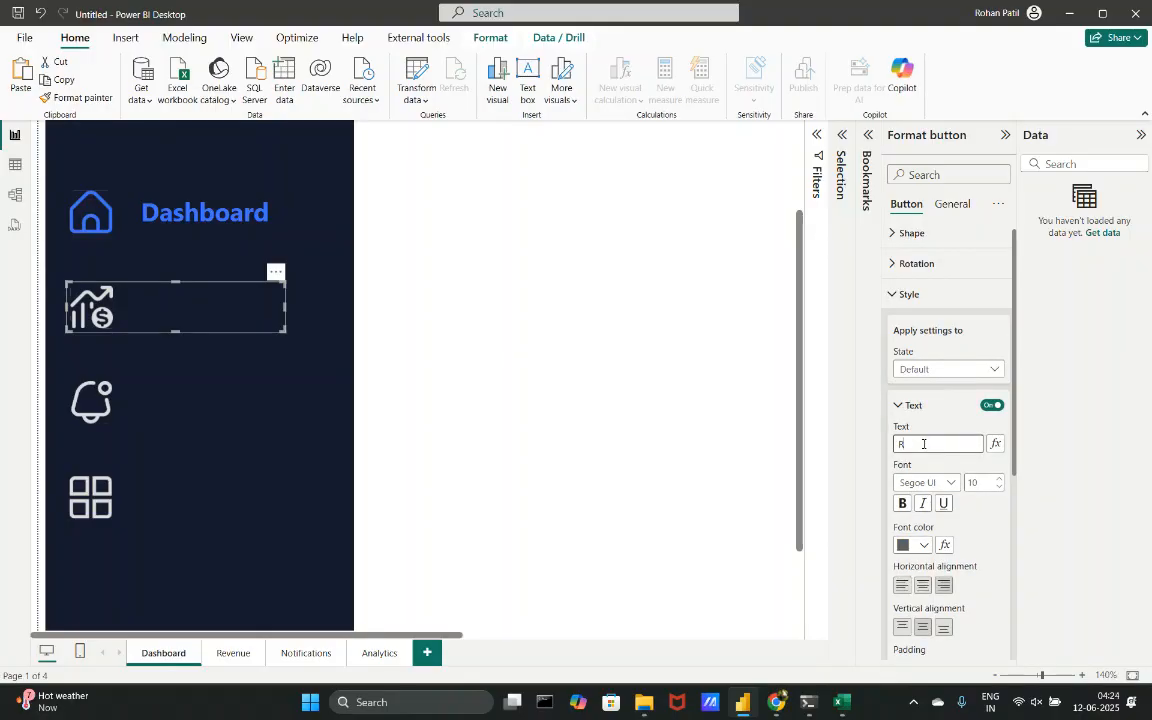
{"action": "type", "text": "Revenue"}
{"action": "left_click", "coordinate": [985, 482]}
{"action": "type", "text": "18"}
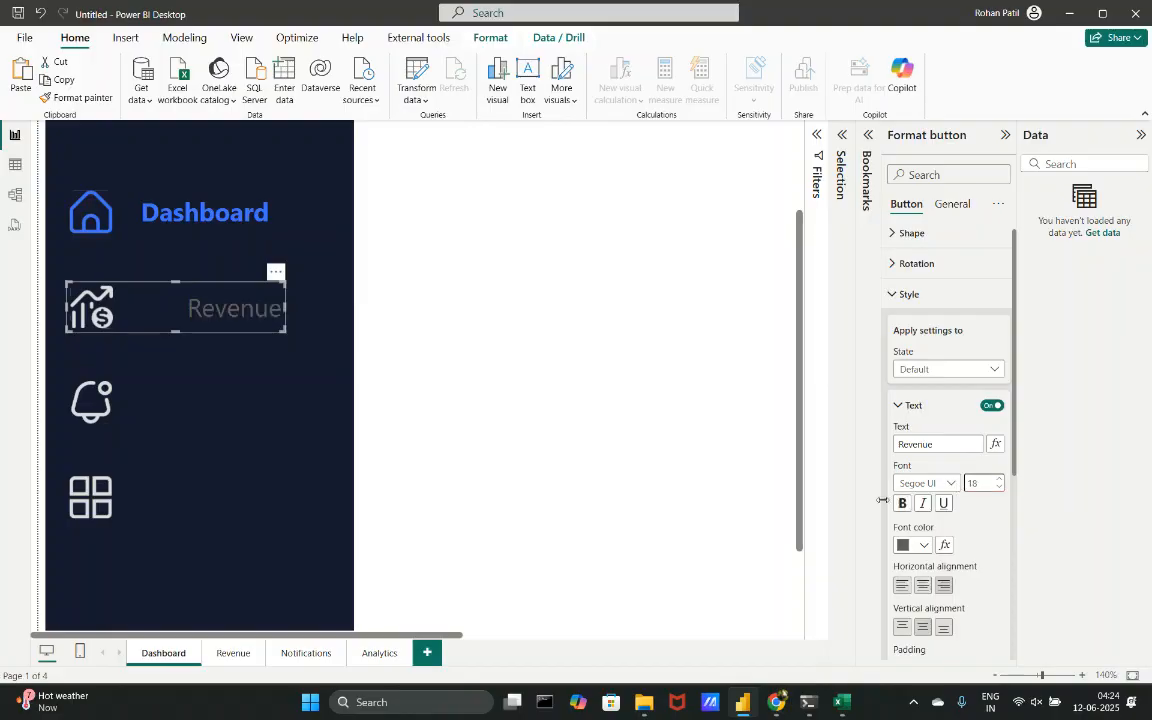
- Make the Revenue label bold and set its font colour to #DCDCDC for the Default state
{"action": "left_click", "coordinate": [902, 504]}
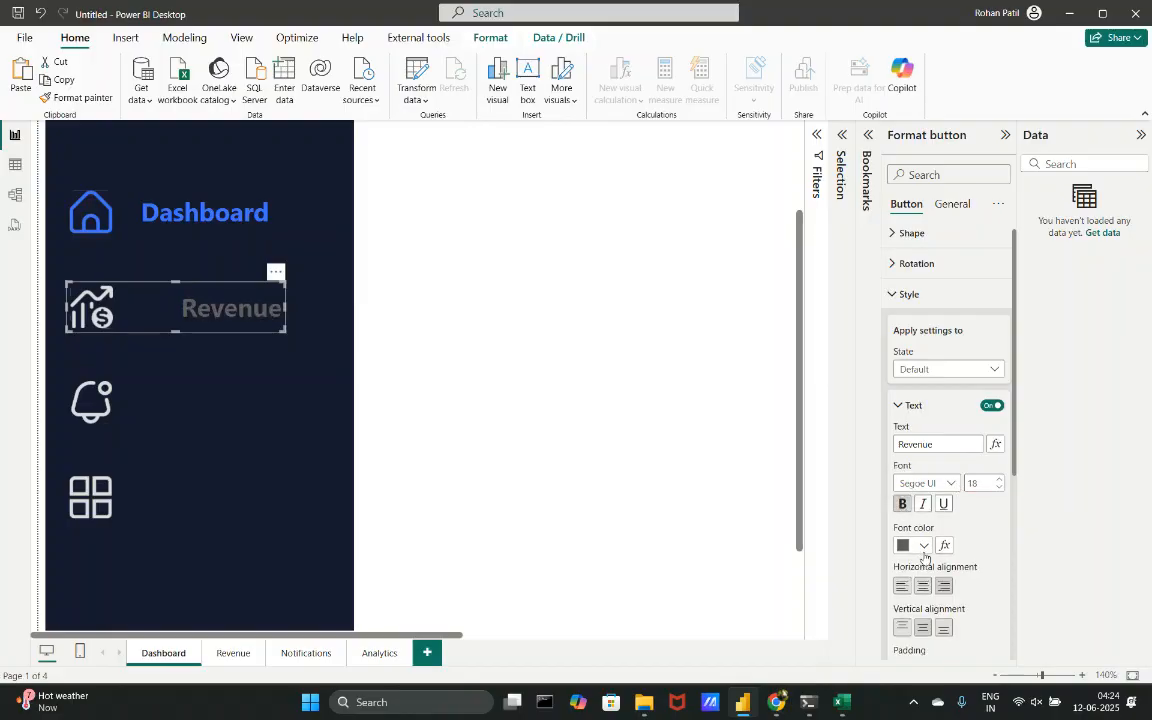
{"action": "left_click", "coordinate": [924, 549]}
{"action": "left_click", "coordinate": [922, 511]}
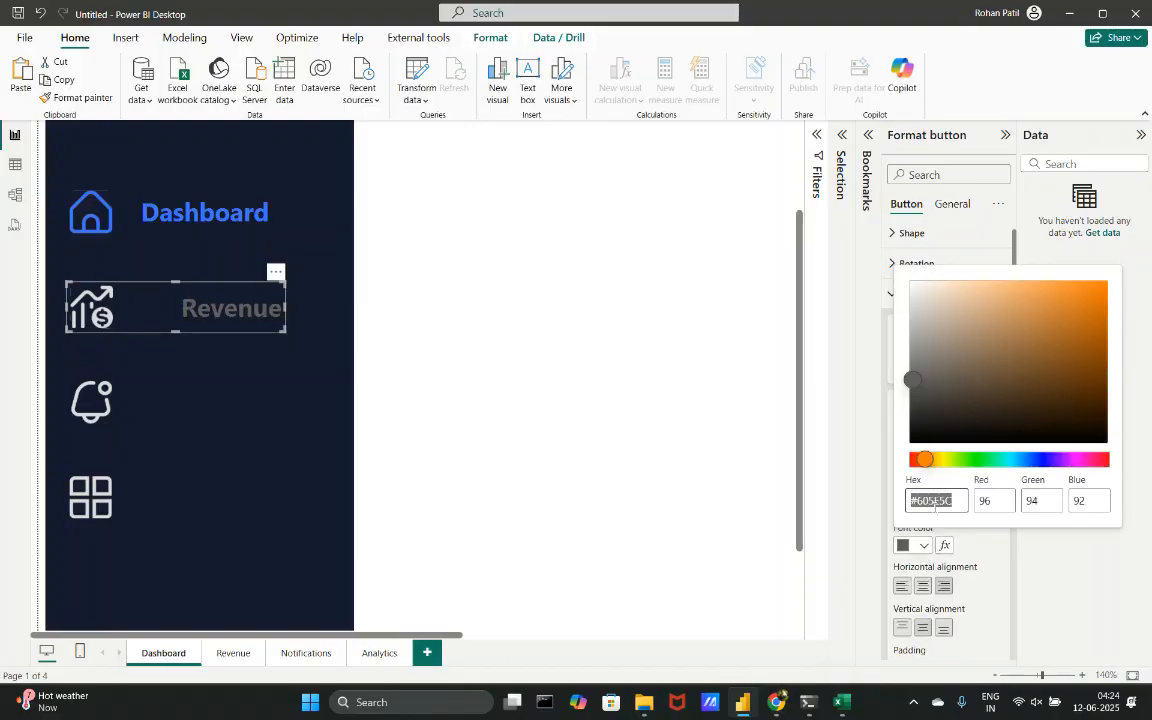
{"action": "type", "text": "DCDCDC"}
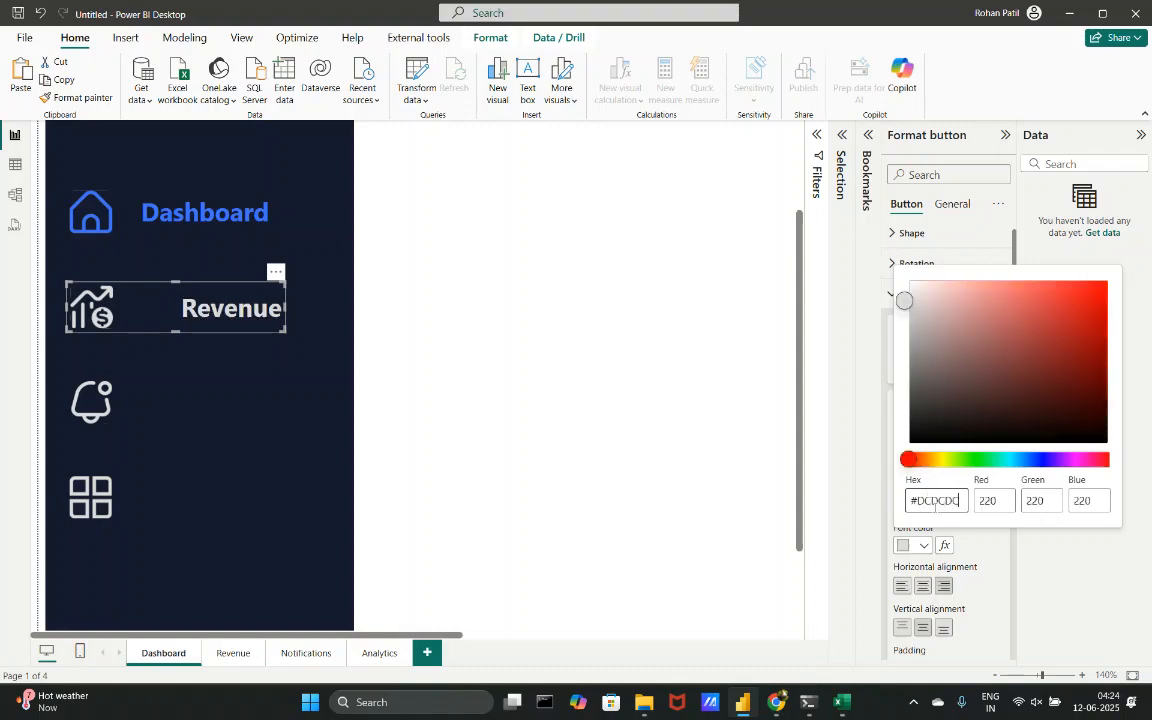
{"action": "left_click", "coordinate": [979, 604]}
- Set the Revenue label's Default padding to 0 px left and 37 px right
{"action": "scroll", "coordinate": [963, 568], "scroll_direction": "down", "scroll_amount": 2}
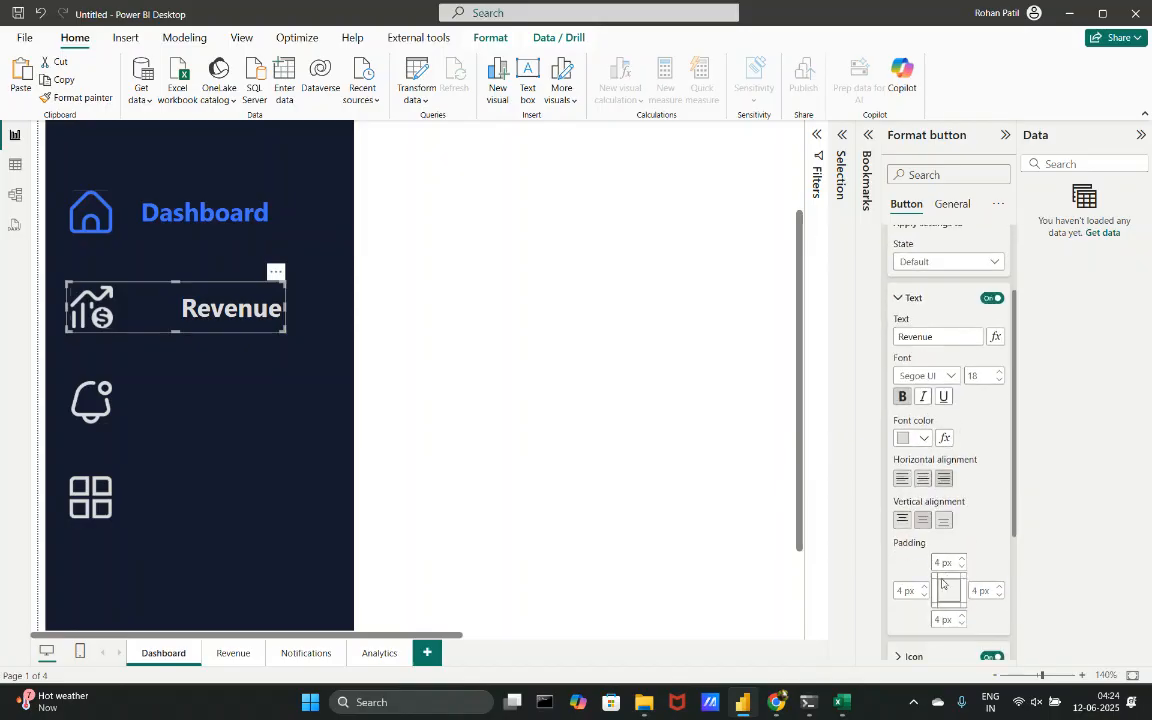
{"action": "left_click", "coordinate": [912, 590]}
{"action": "type", "text": "0"}
{"action": "left_click", "coordinate": [977, 590]}
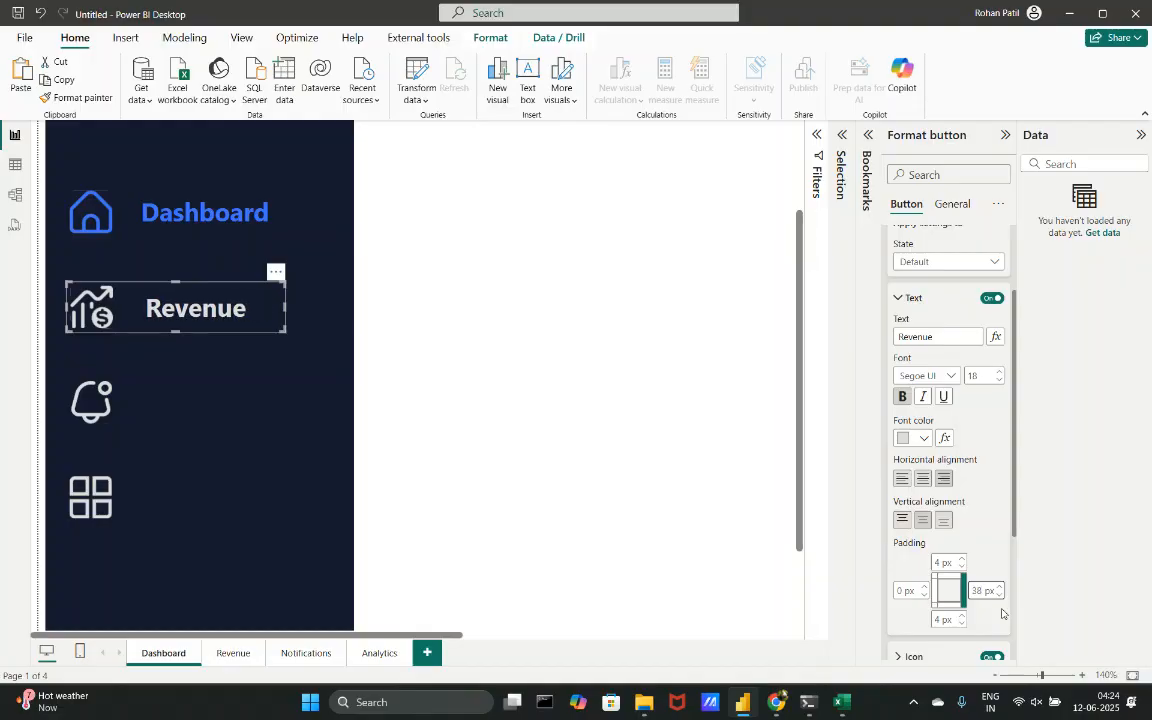
{"action": "key", "text": "Down"}
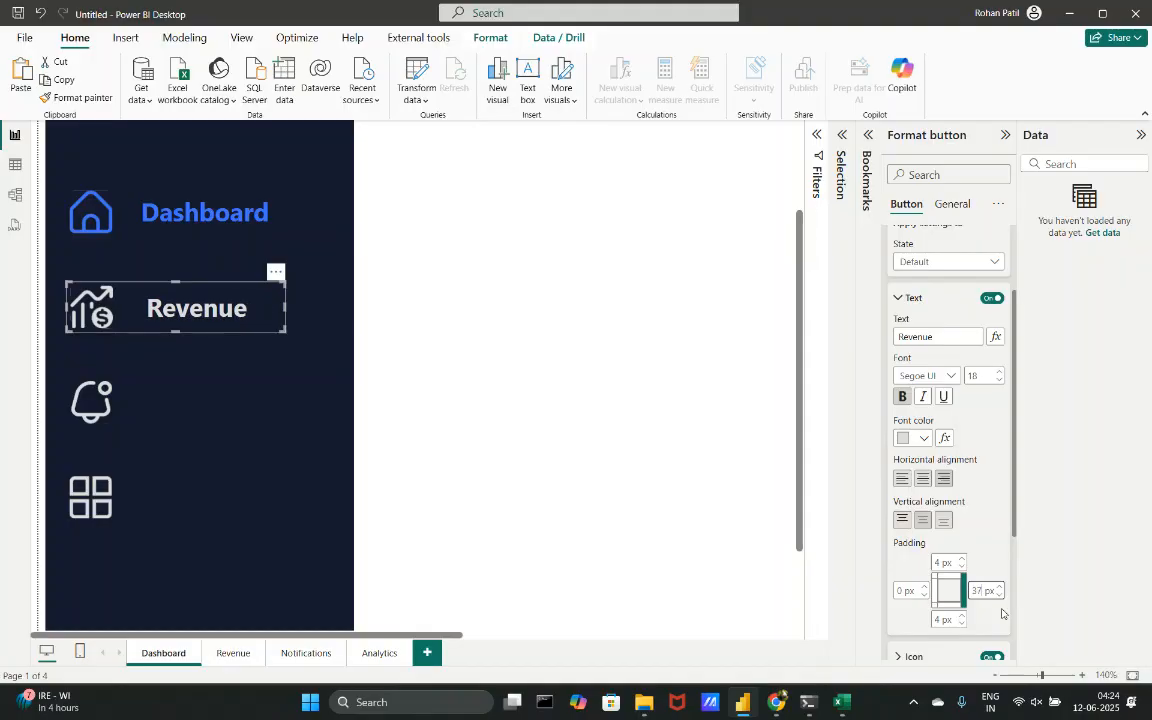
{"action": "left_click", "coordinate": [570, 458]}
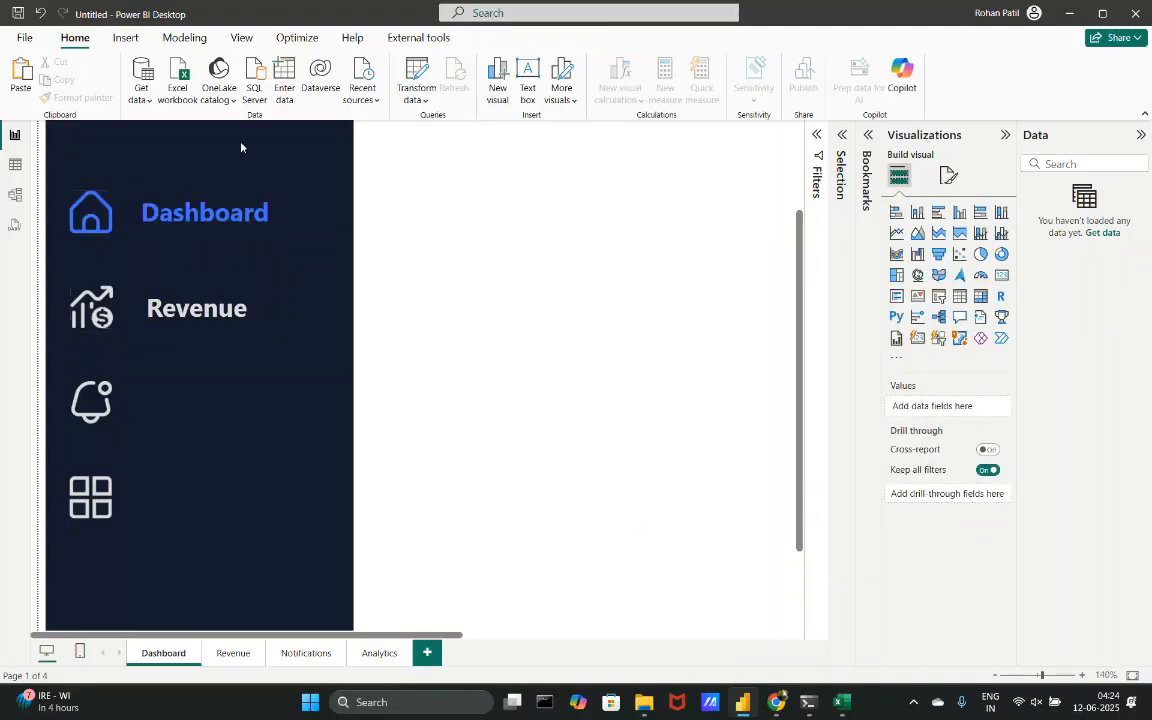
- Insert a rectangle over the sidebar's icon column as an alignment guide, its right edge at the start of the Dashboard label
{"action": "left_click", "coordinate": [123, 37]}
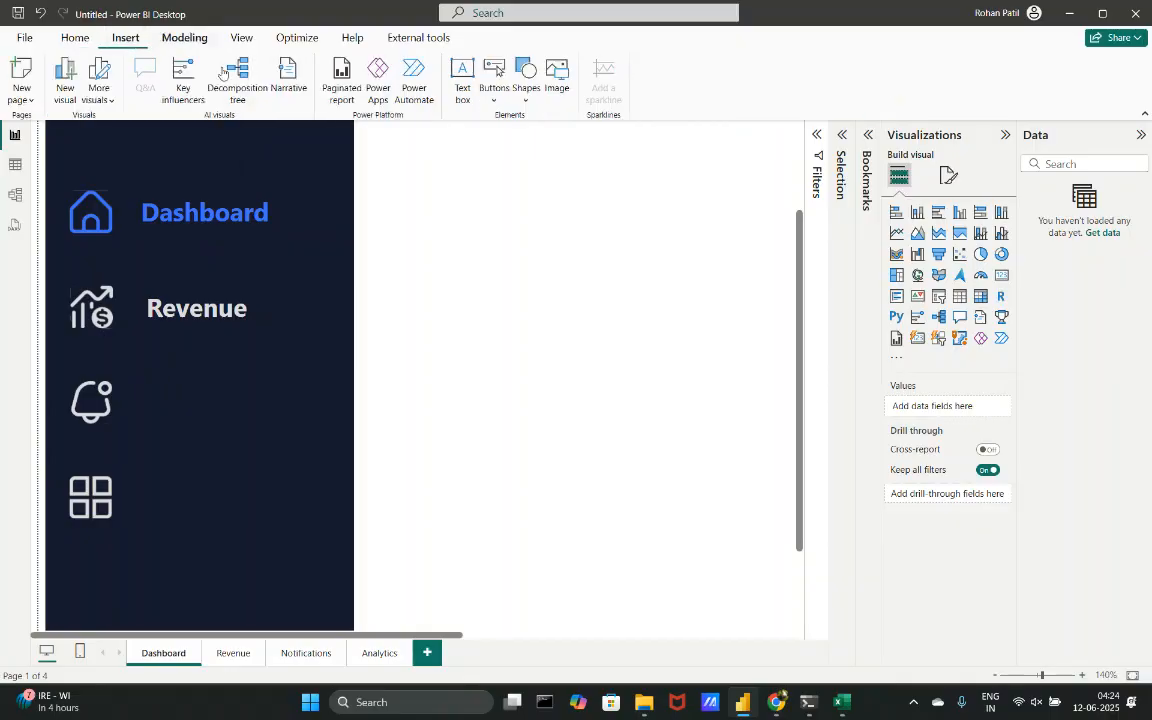
{"action": "left_click", "coordinate": [521, 72]}
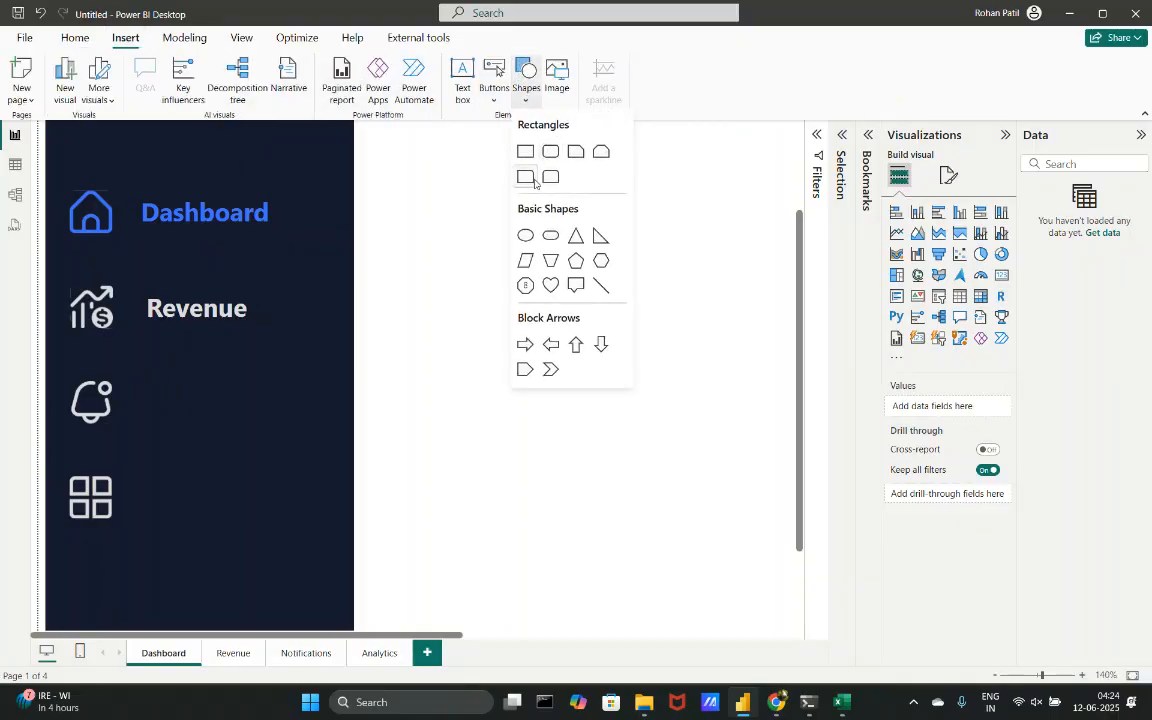
{"action": "left_click", "coordinate": [525, 155]}
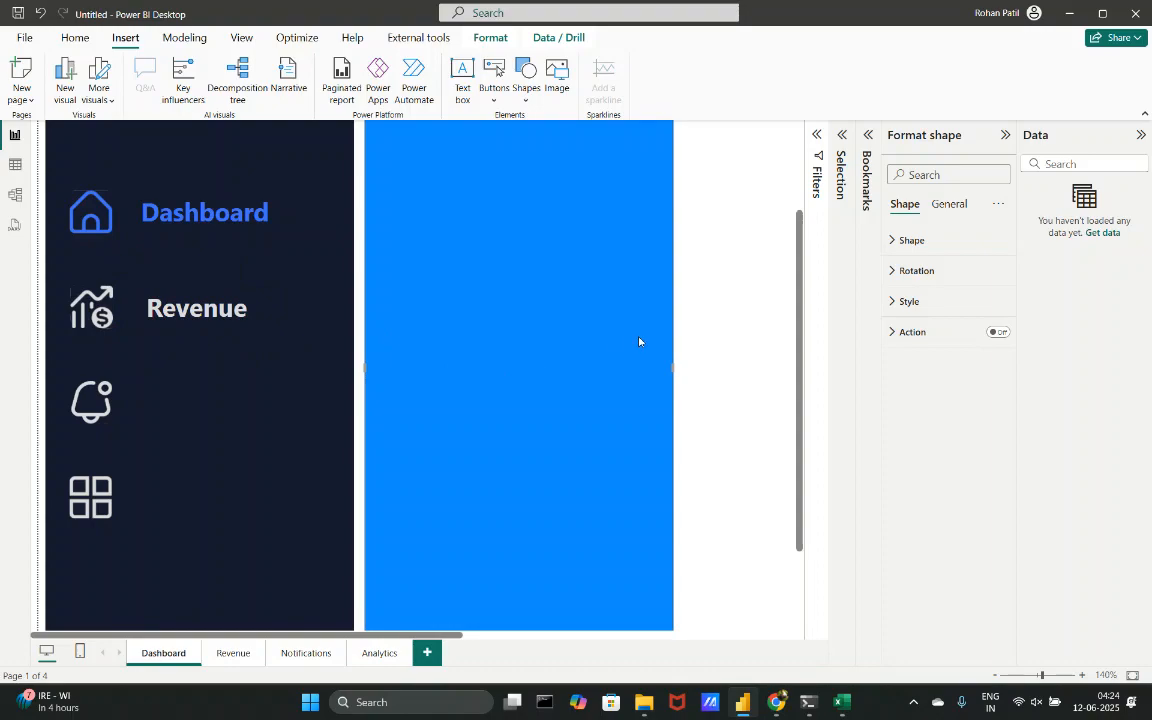
{"action": "left_click_drag", "start_coordinate": [673, 370], "coordinate": [121, 373]}
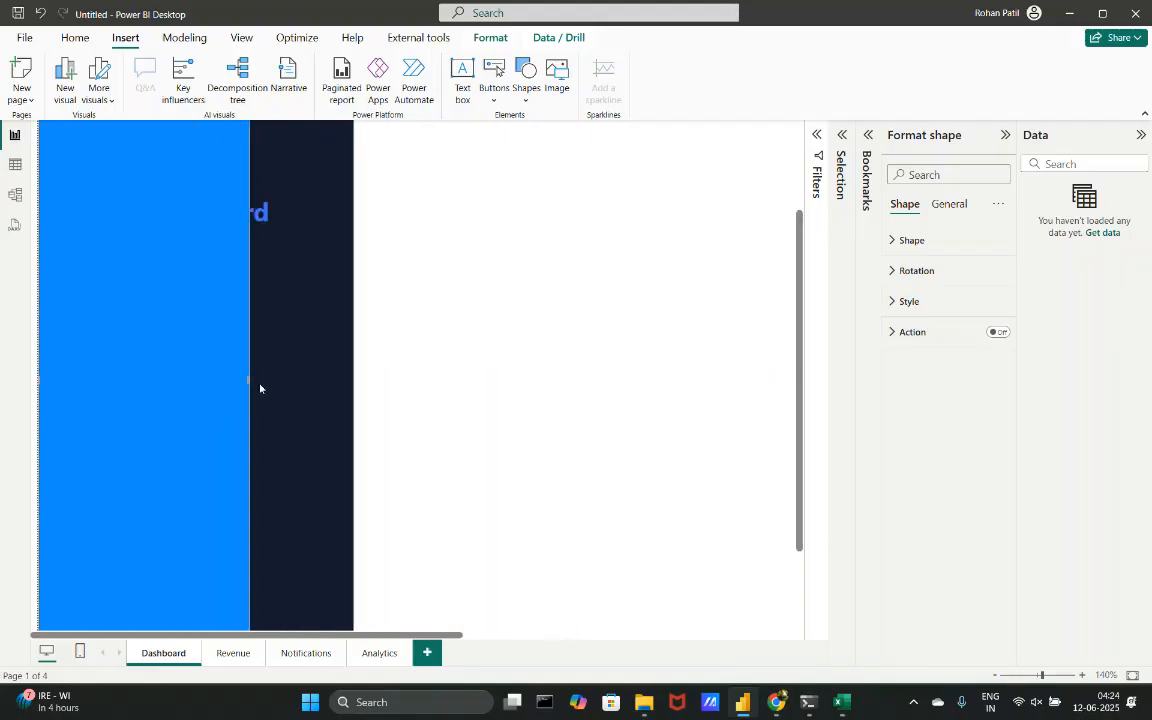
{"action": "left_click_drag", "start_coordinate": [251, 387], "coordinate": [142, 375]}
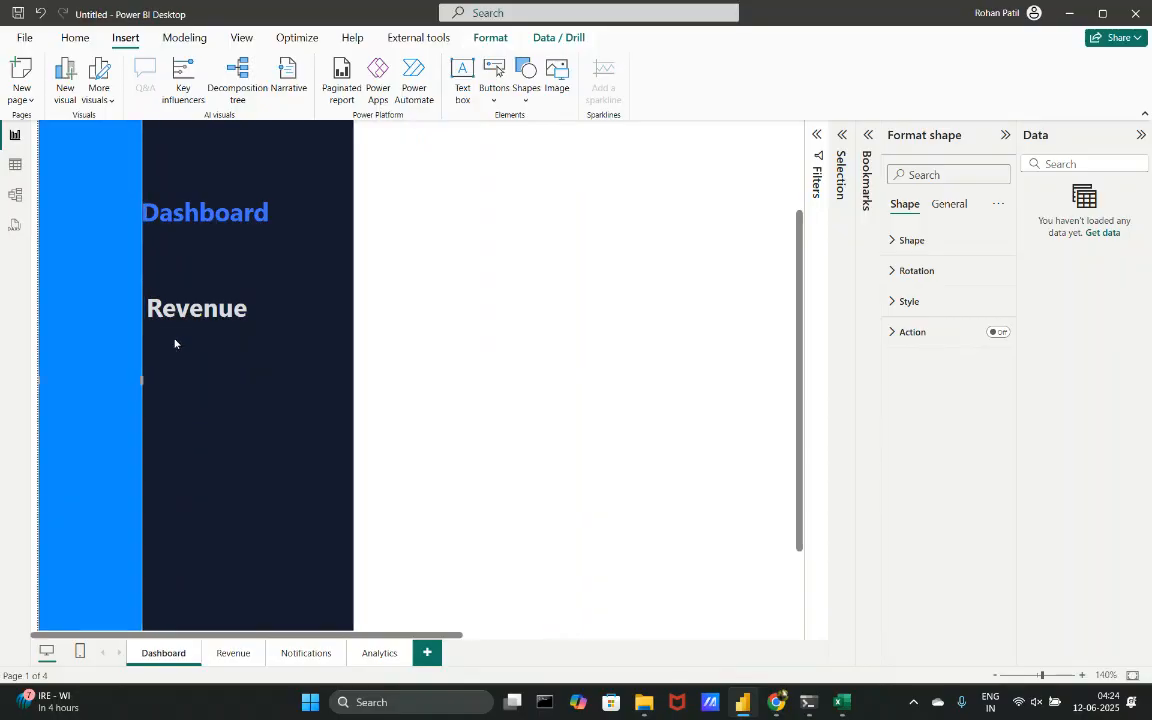
- Set the Revenue label's right padding to 42 px for the Default state and move the guide rectangle off the sidebar
{"action": "left_click", "coordinate": [224, 319]}
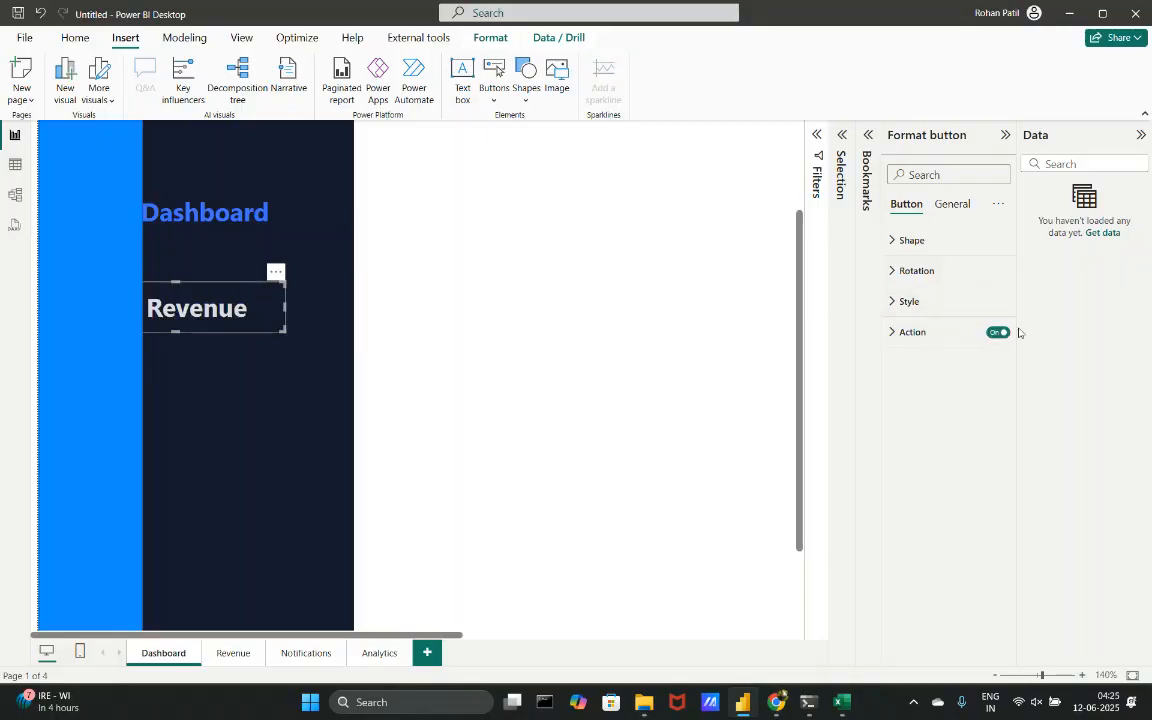
{"action": "left_click", "coordinate": [912, 301]}
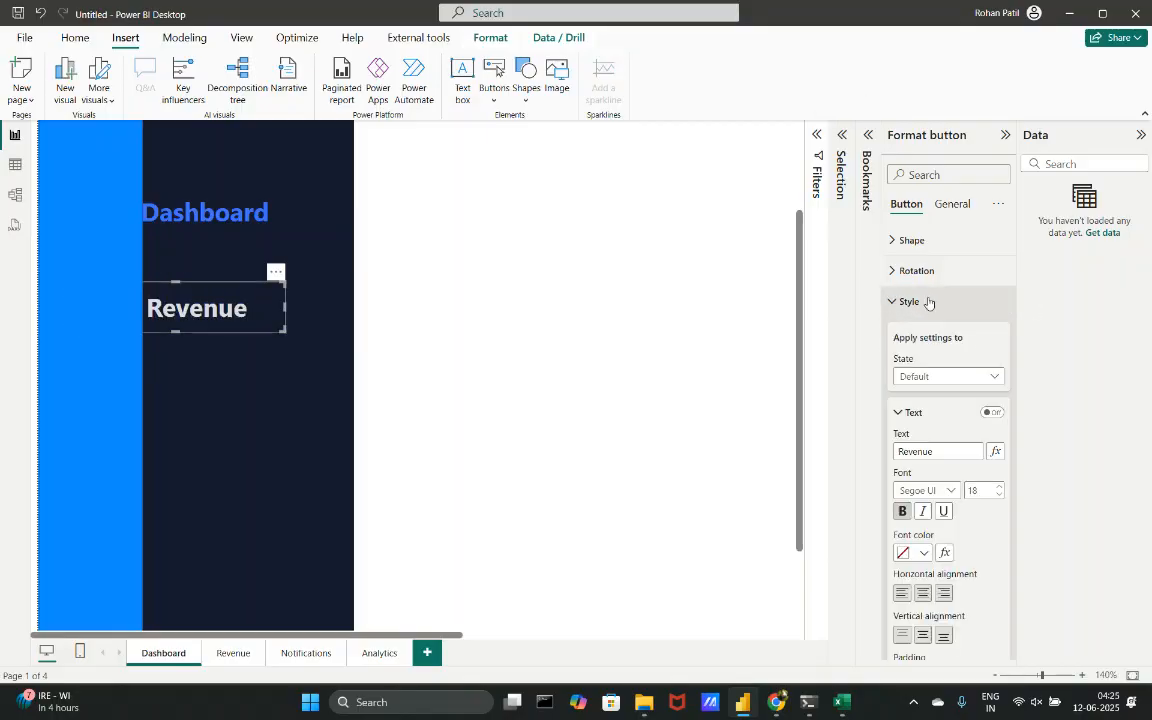
{"action": "scroll", "coordinate": [982, 518], "scroll_direction": "down", "scroll_amount": 3}
{"action": "left_click", "coordinate": [1001, 527]}
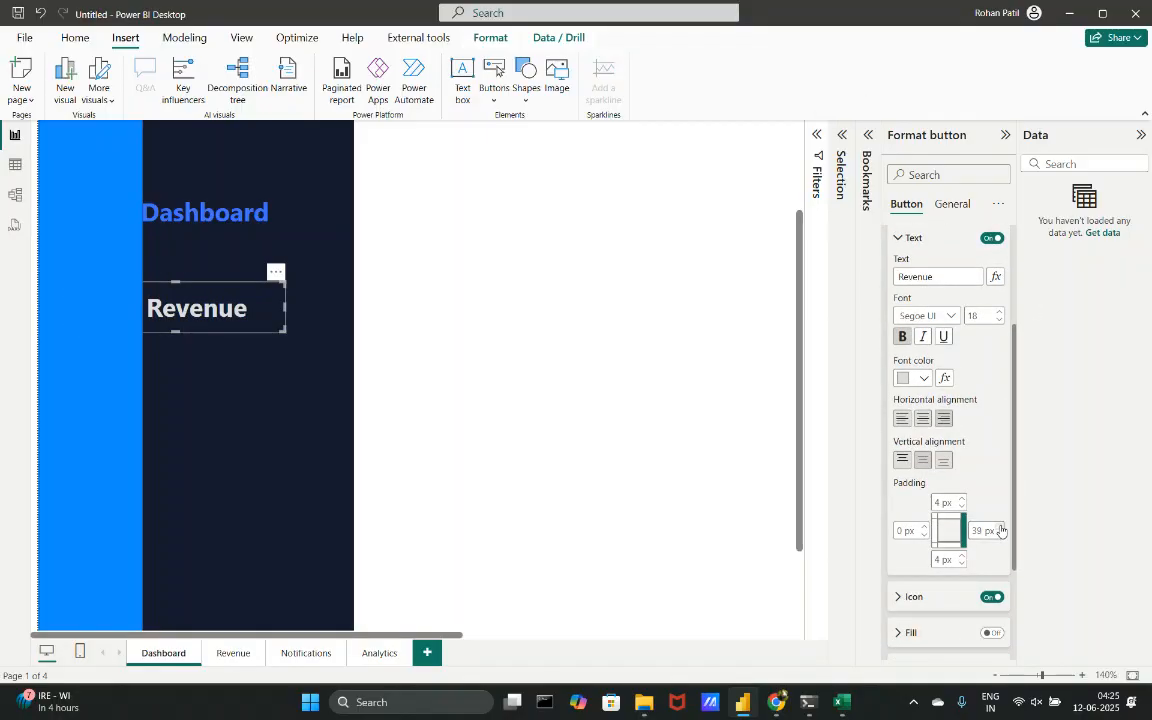
{"action": "left_click", "coordinate": [1001, 527]}
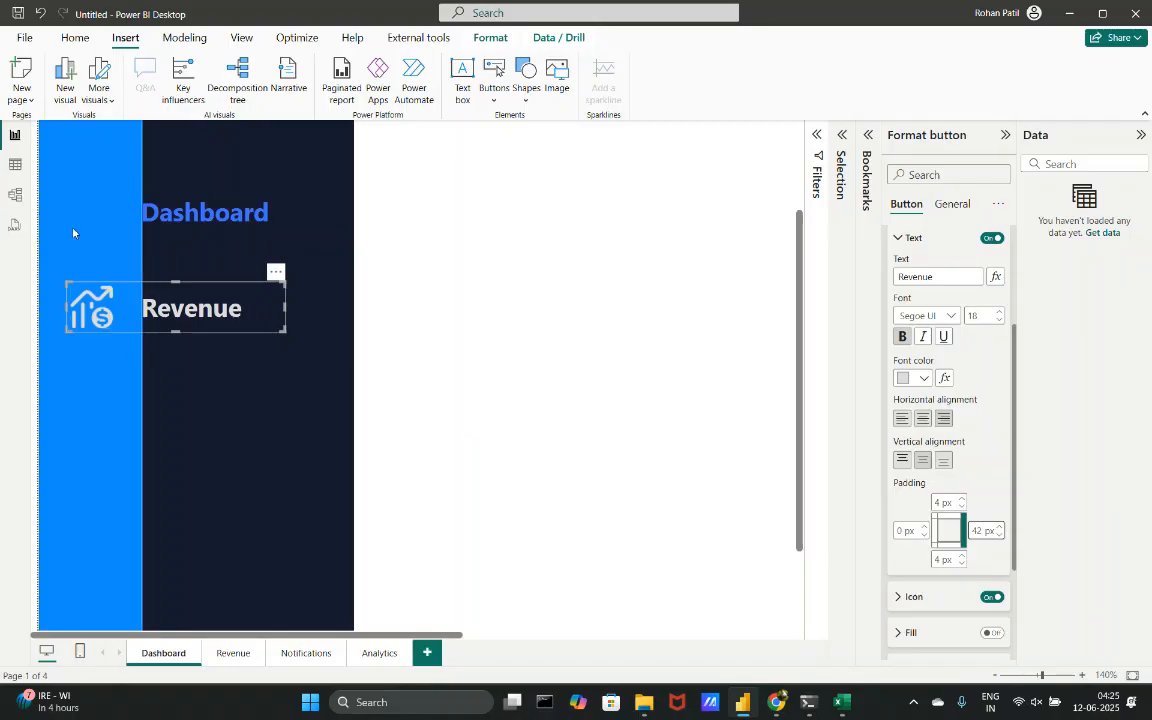
{"action": "left_click_drag", "start_coordinate": [73, 197], "coordinate": [640, 311]}
- Set the Revenue label's right padding to 42 px for the On hover state
{"action": "left_click", "coordinate": [276, 290]}
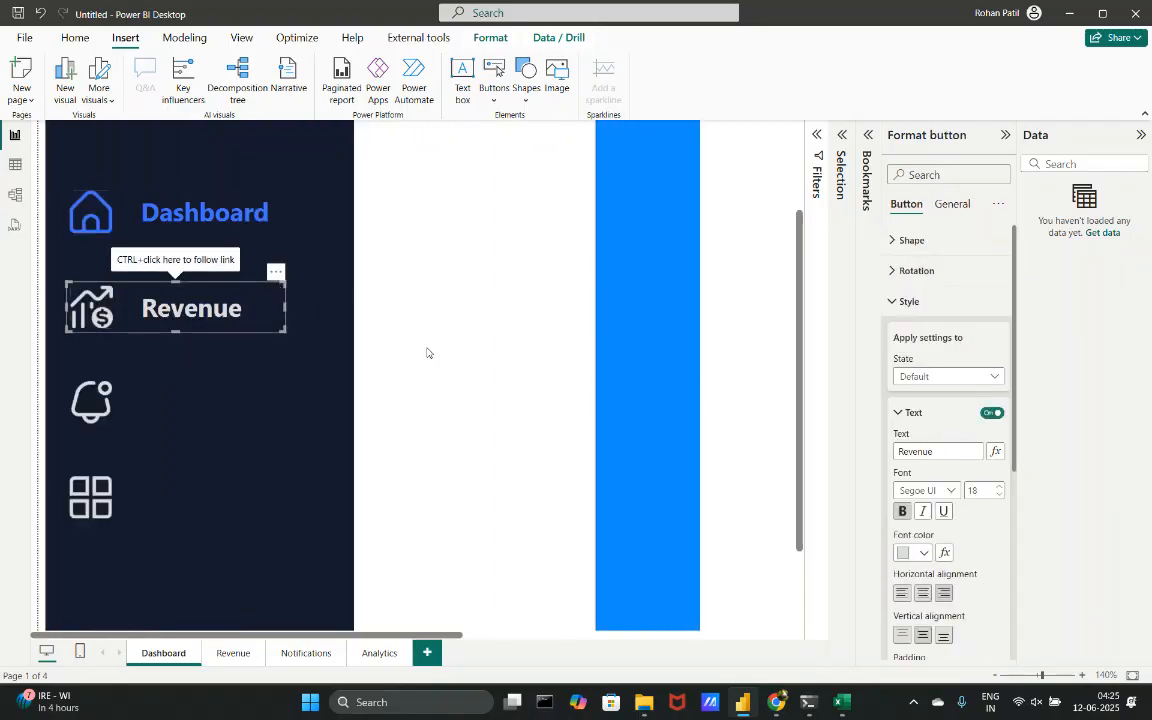
{"action": "left_click", "coordinate": [930, 376]}
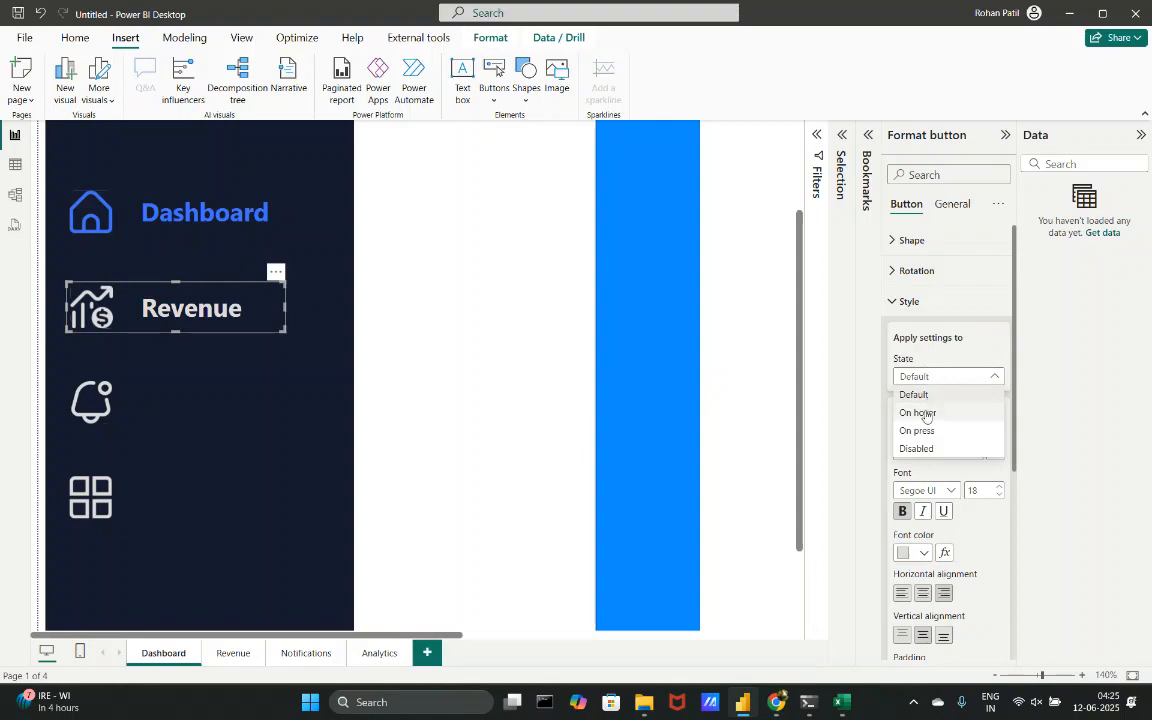
{"action": "left_click", "coordinate": [917, 412]}
{"action": "scroll", "coordinate": [973, 622], "scroll_direction": "down", "scroll_amount": 2}
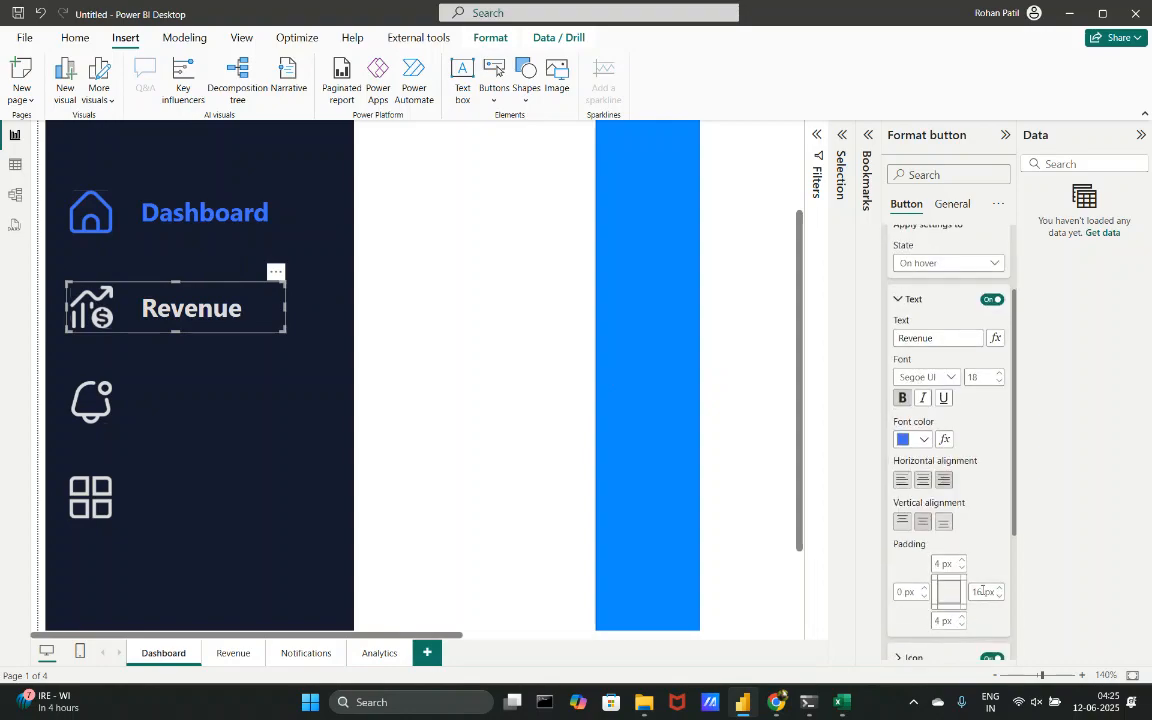
{"action": "left_click", "coordinate": [982, 591]}
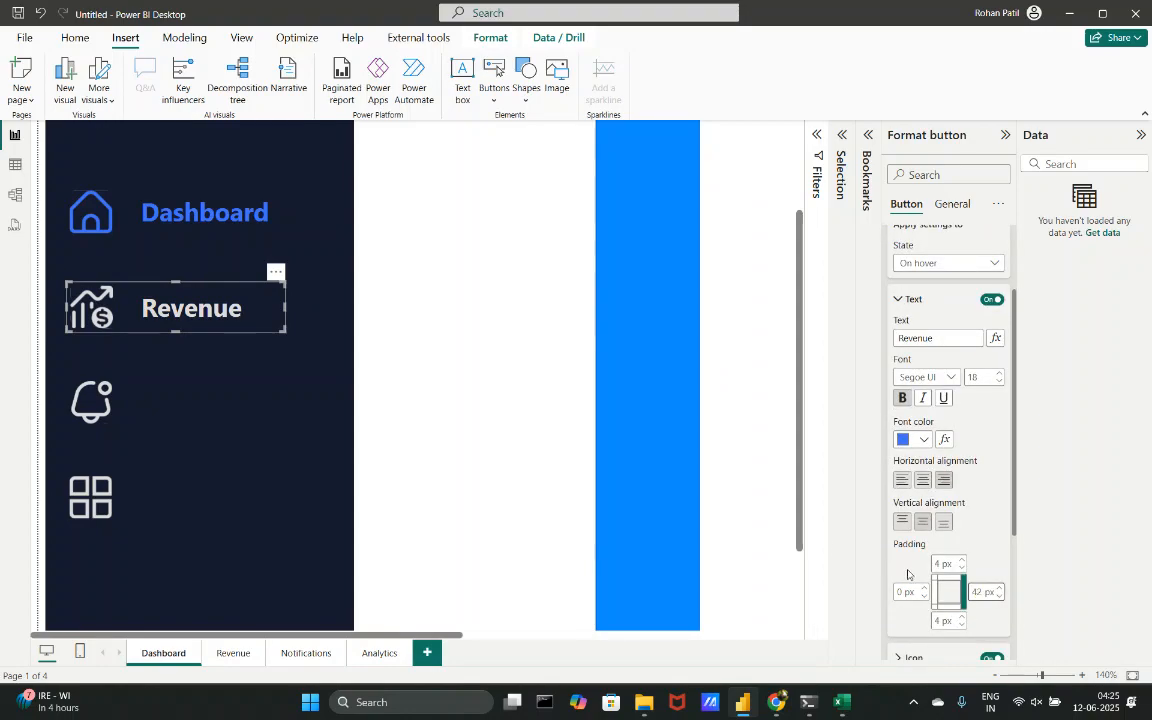
- Set the Revenue label's right padding to 42 px for the On press state and check the button on the canvas
{"action": "left_click", "coordinate": [965, 272]}
{"action": "left_click", "coordinate": [965, 268]}
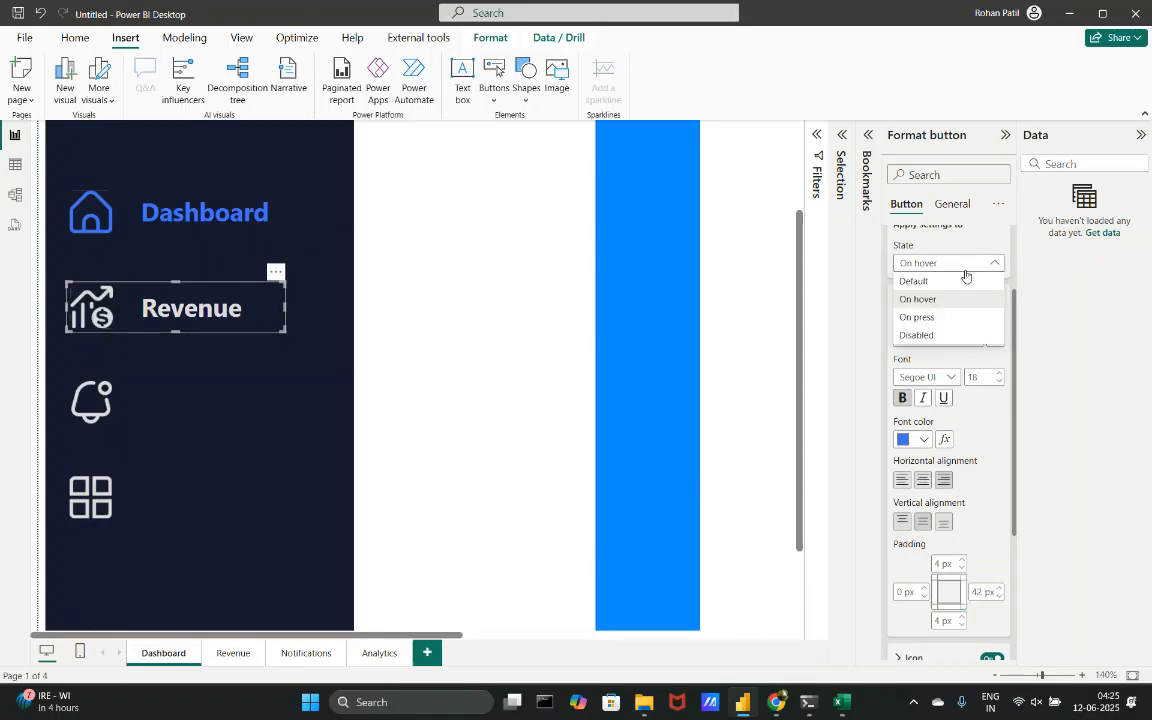
{"action": "left_click", "coordinate": [934, 319]}
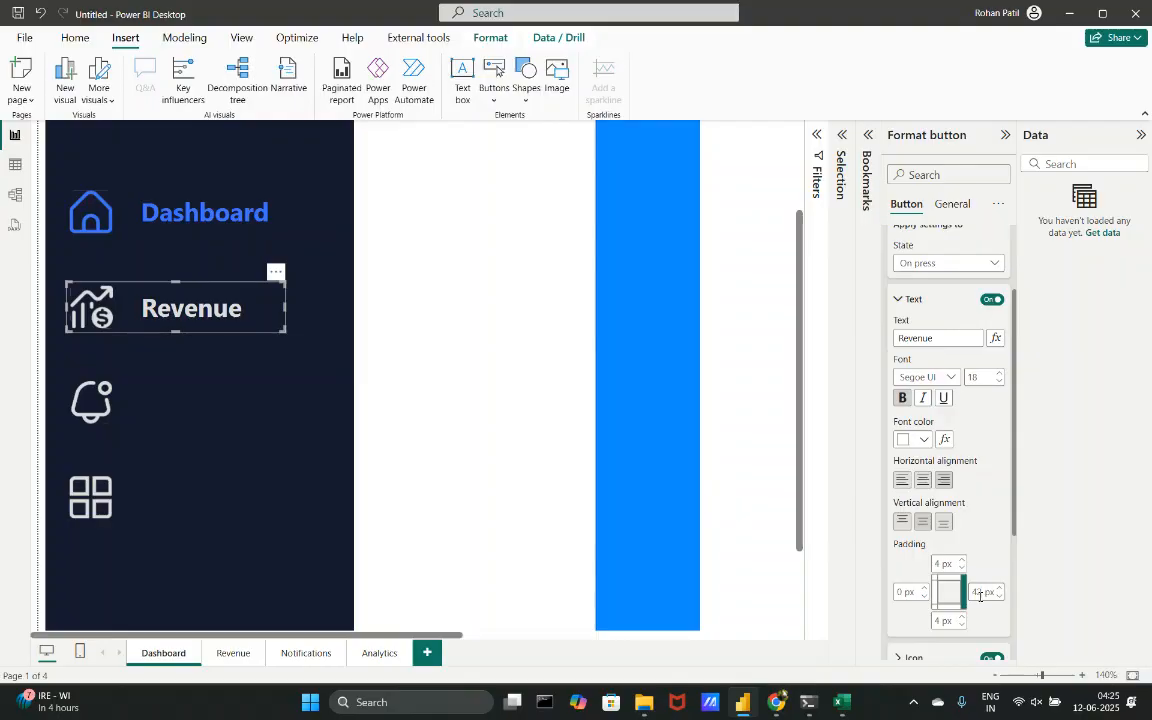
{"action": "left_click", "coordinate": [530, 393]}
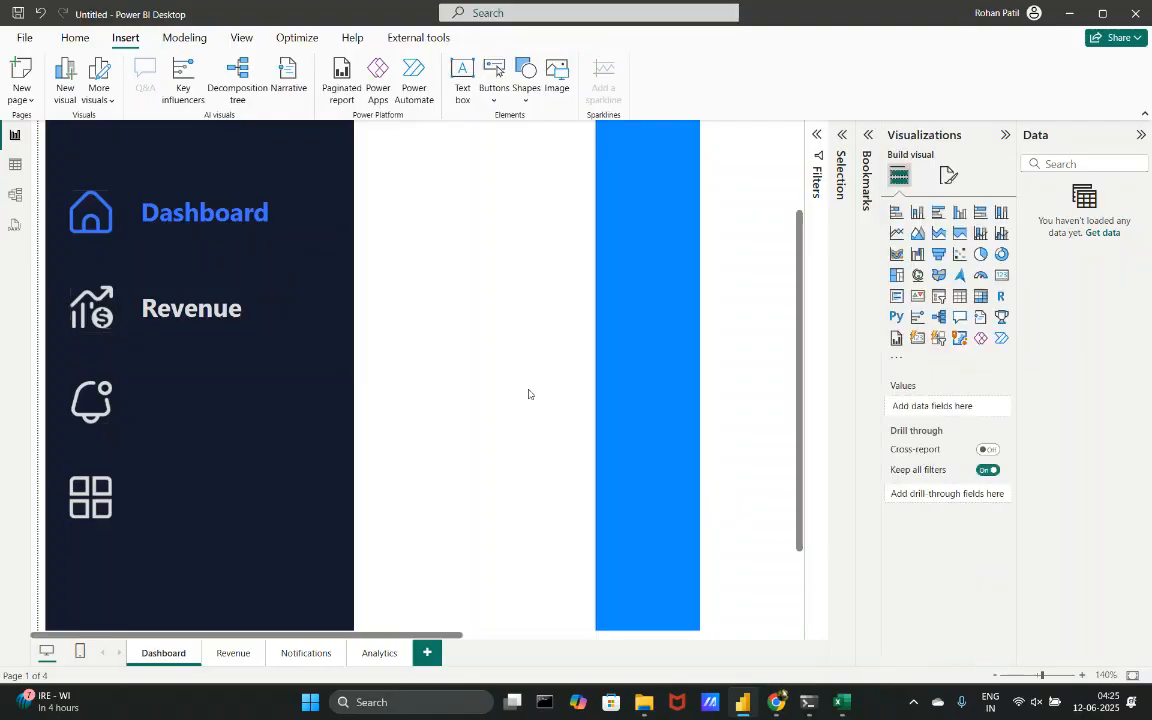
{"action": "left_click", "coordinate": [237, 318]}
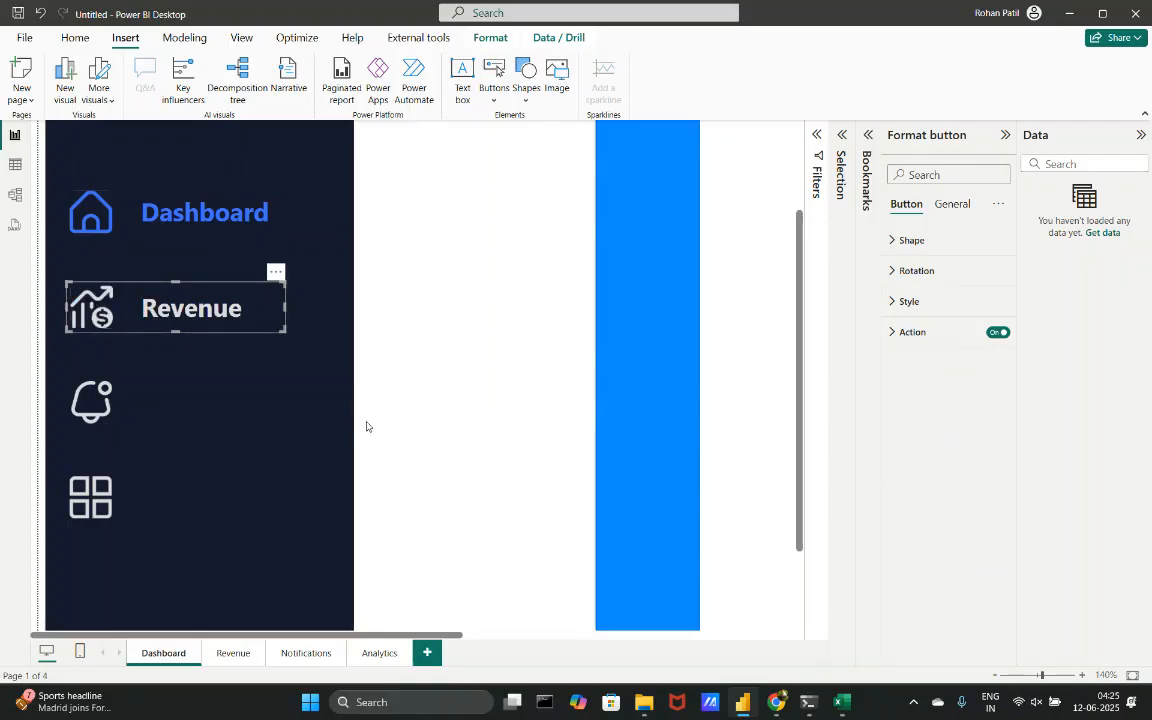
- Turn on text for the bell button's Default state and widen the button to match the Revenue button's width
{"action": "left_click", "coordinate": [98, 398]}
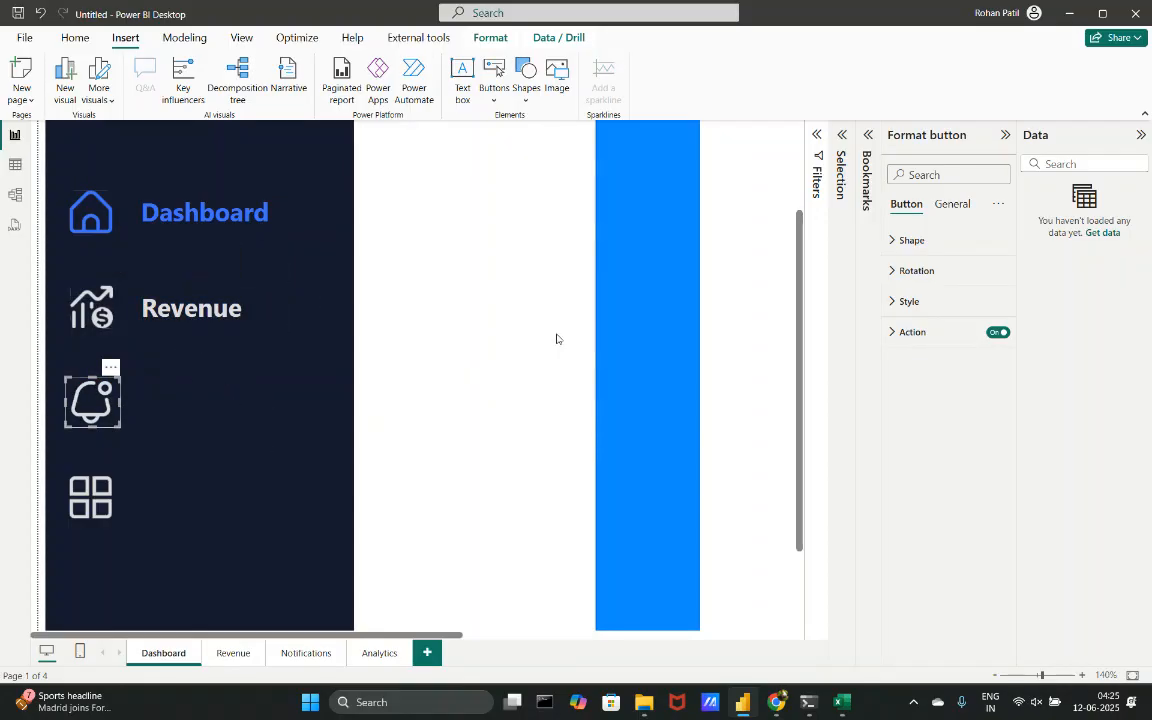
{"action": "left_click", "coordinate": [928, 303]}
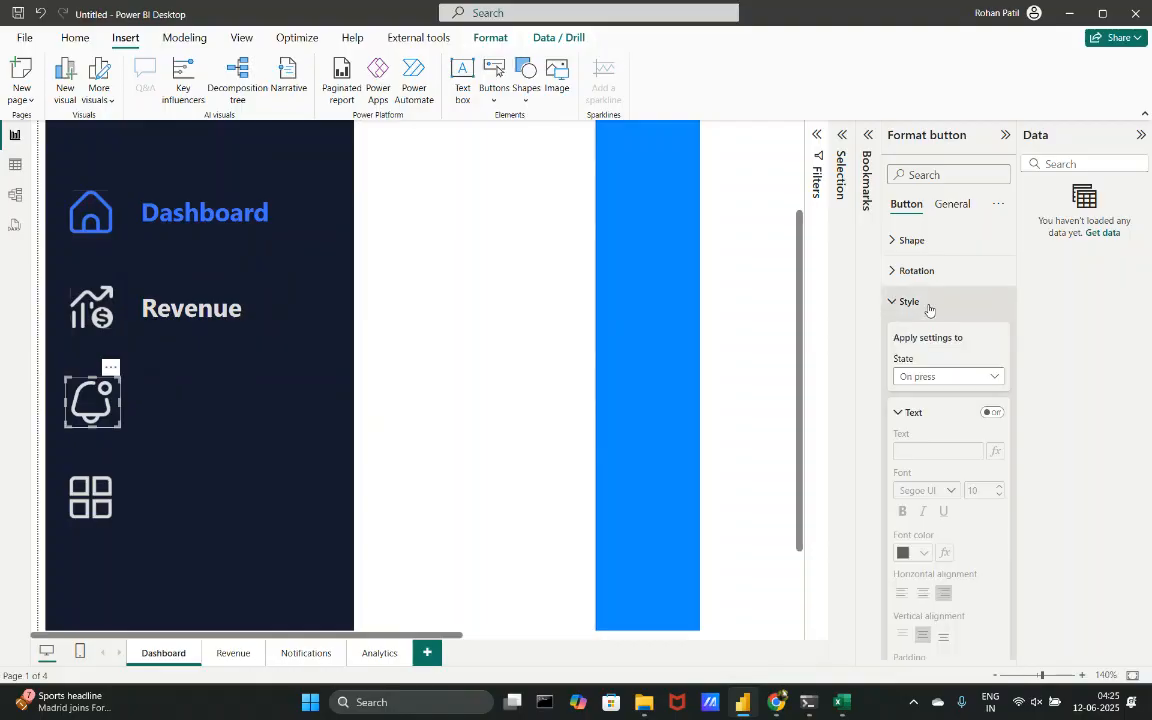
{"action": "left_click", "coordinate": [938, 379]}
{"action": "left_click", "coordinate": [926, 398]}
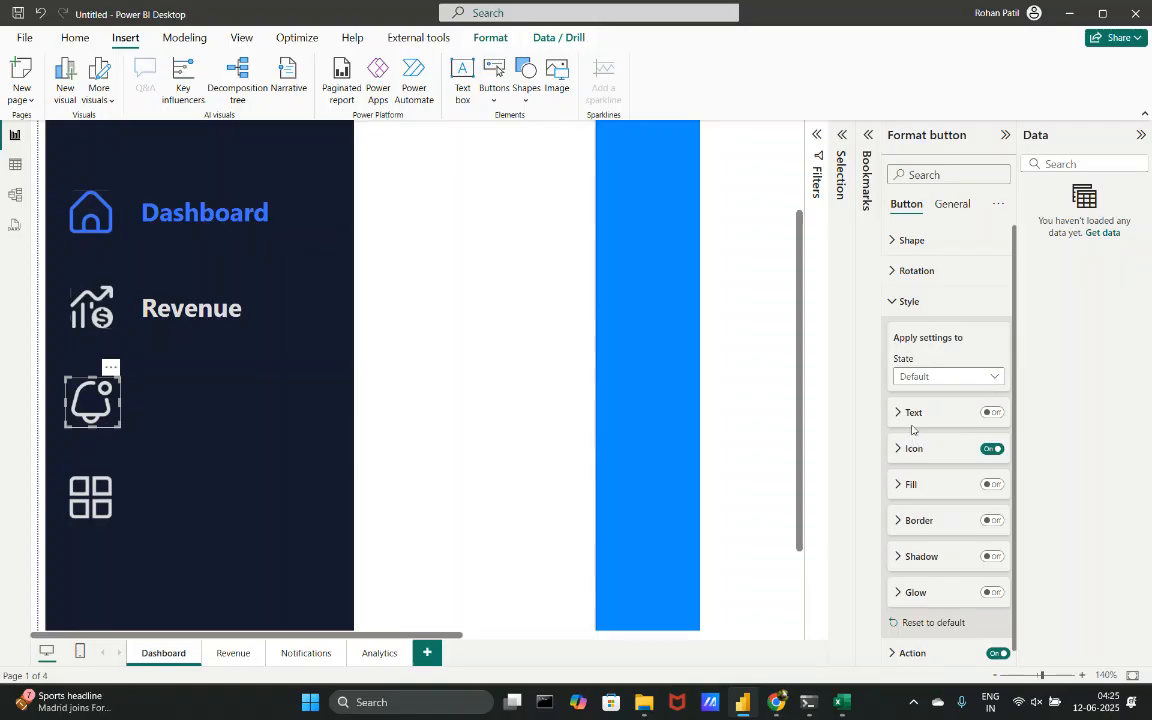
{"action": "left_click", "coordinate": [991, 412]}
{"action": "left_click_drag", "start_coordinate": [122, 404], "coordinate": [286, 418]}
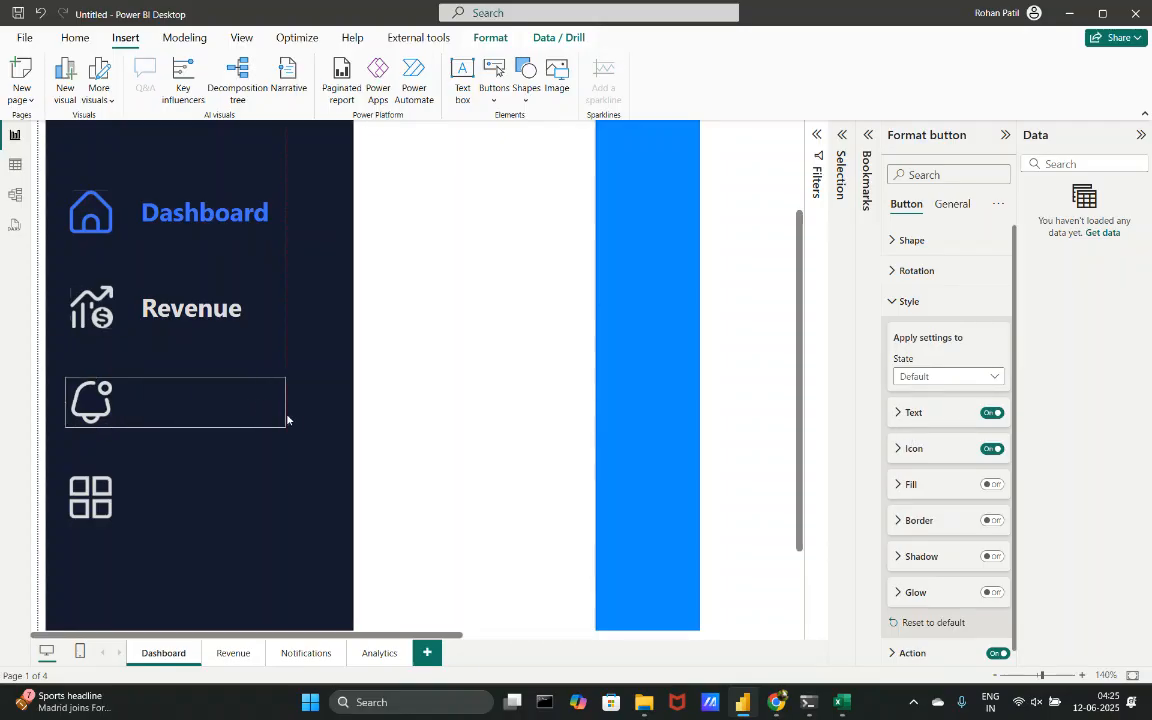
- Label the bell button Notifications for the Default state, formatted bold at size 18 with the light grey recent color
{"action": "left_click", "coordinate": [912, 412]}
{"action": "left_click", "coordinate": [913, 450]}
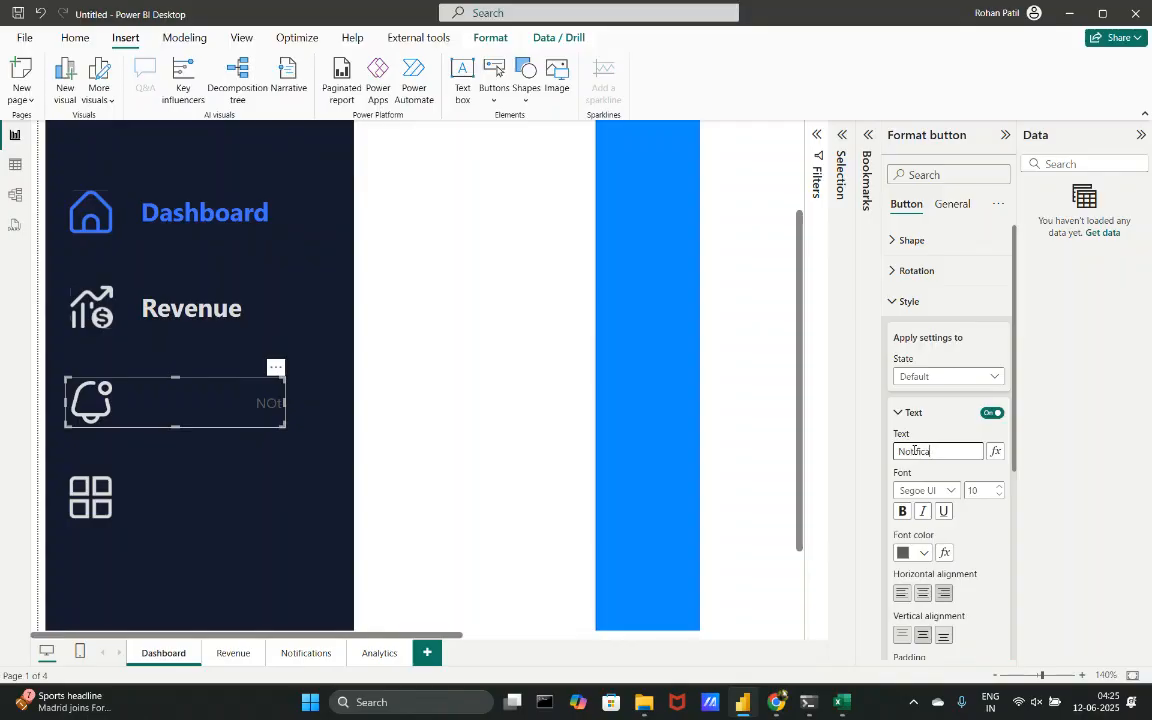
{"action": "type", "text": "Notifications"}
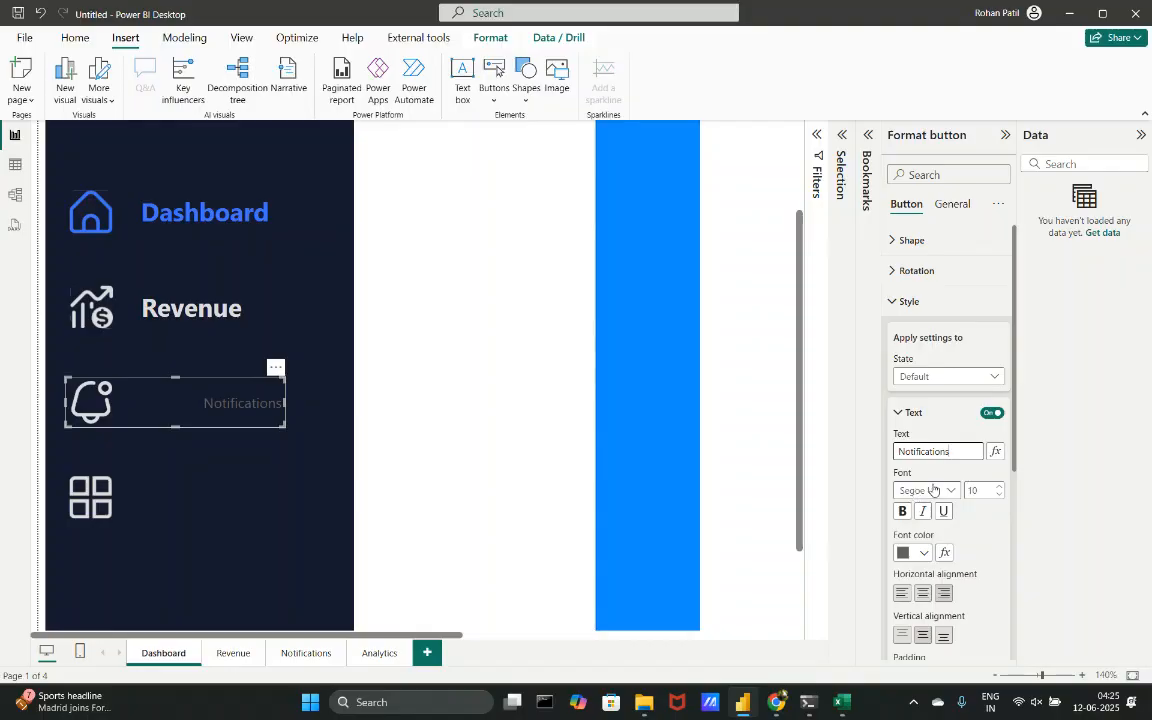
{"action": "left_click", "coordinate": [902, 511]}
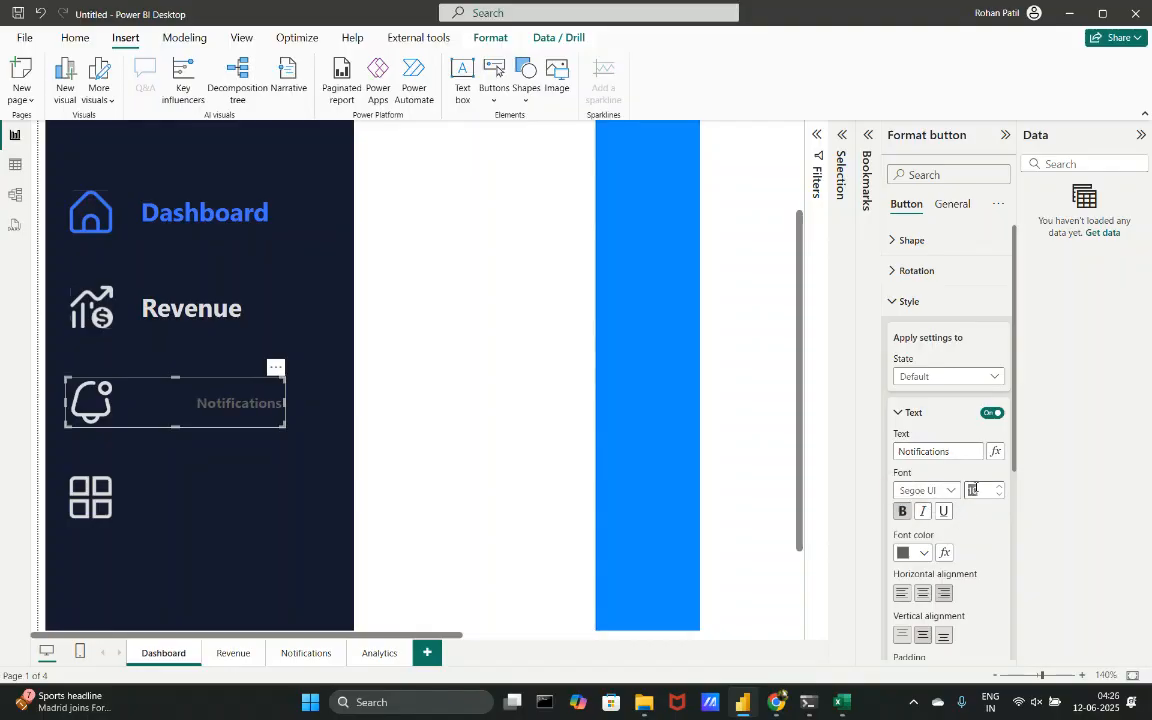
{"action": "type", "text": "18"}
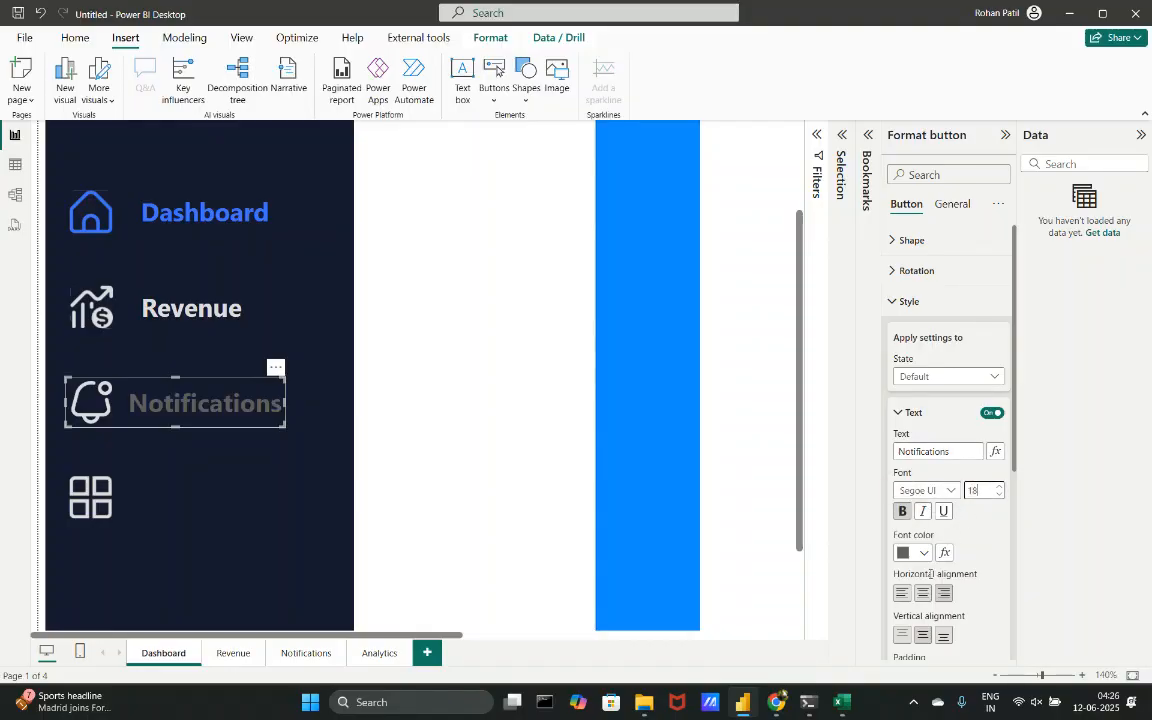
{"action": "left_click", "coordinate": [923, 556]}
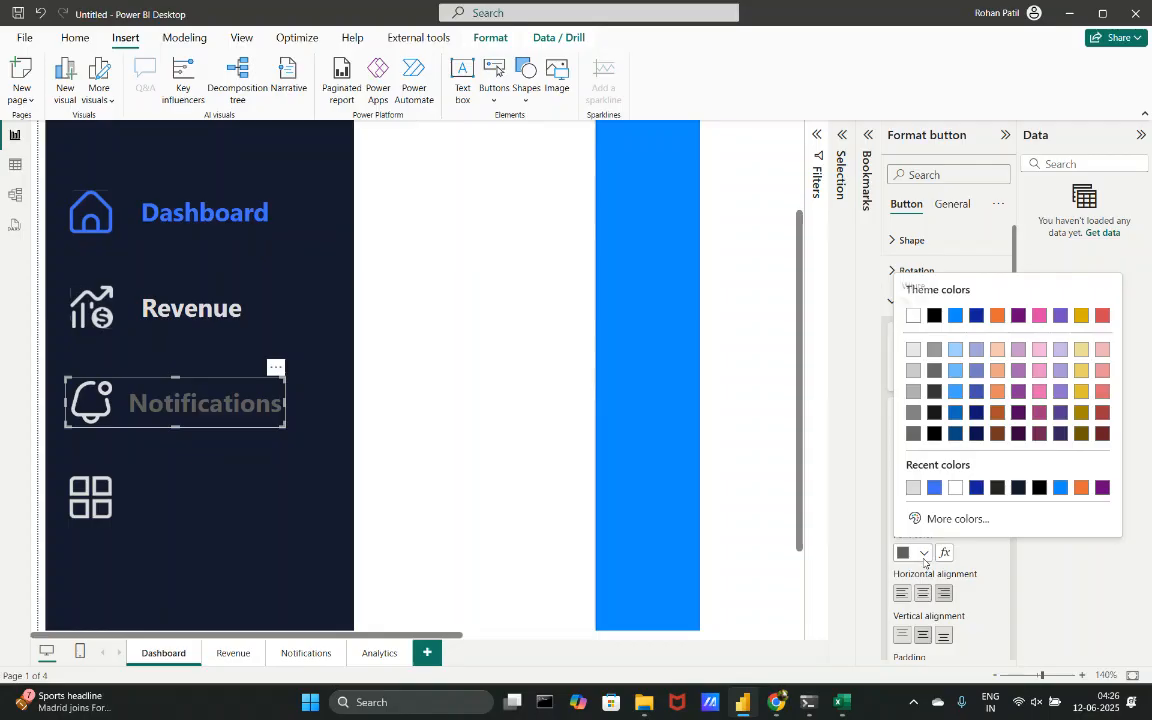
{"action": "left_click", "coordinate": [914, 487]}
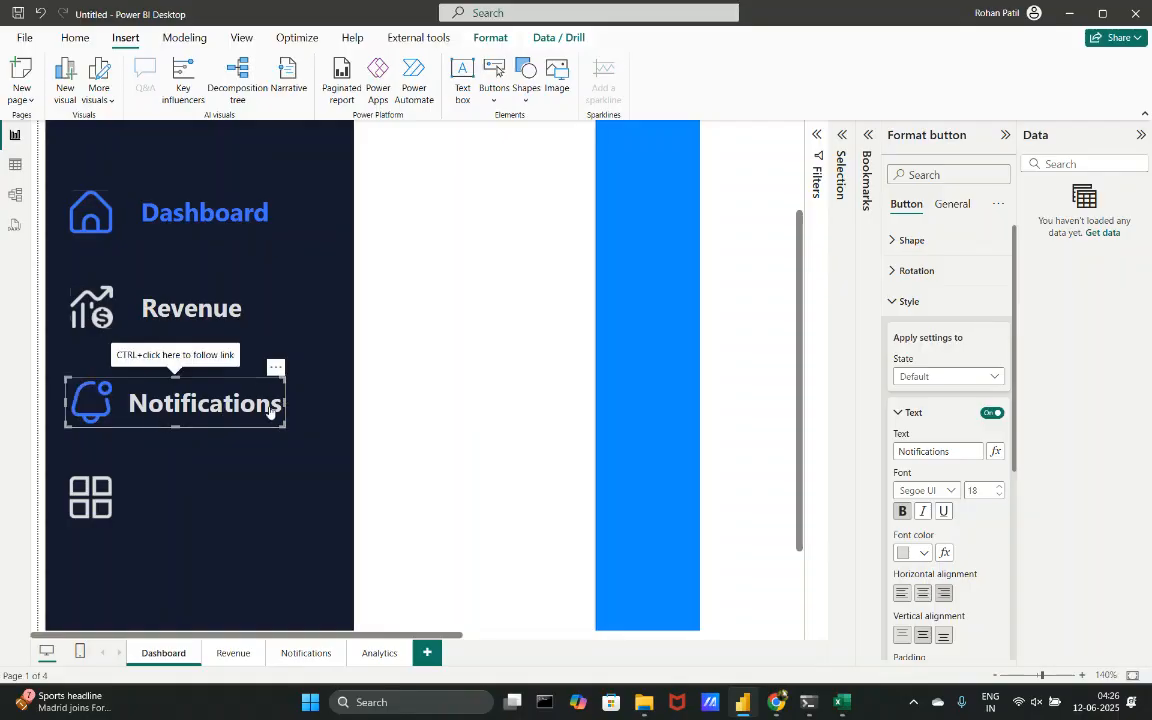
- Widen the Notifications button so its label lines up with Revenue, and check the alignment using the blue guide rectangle
{"action": "left_click_drag", "start_coordinate": [290, 403], "coordinate": [301, 404]}
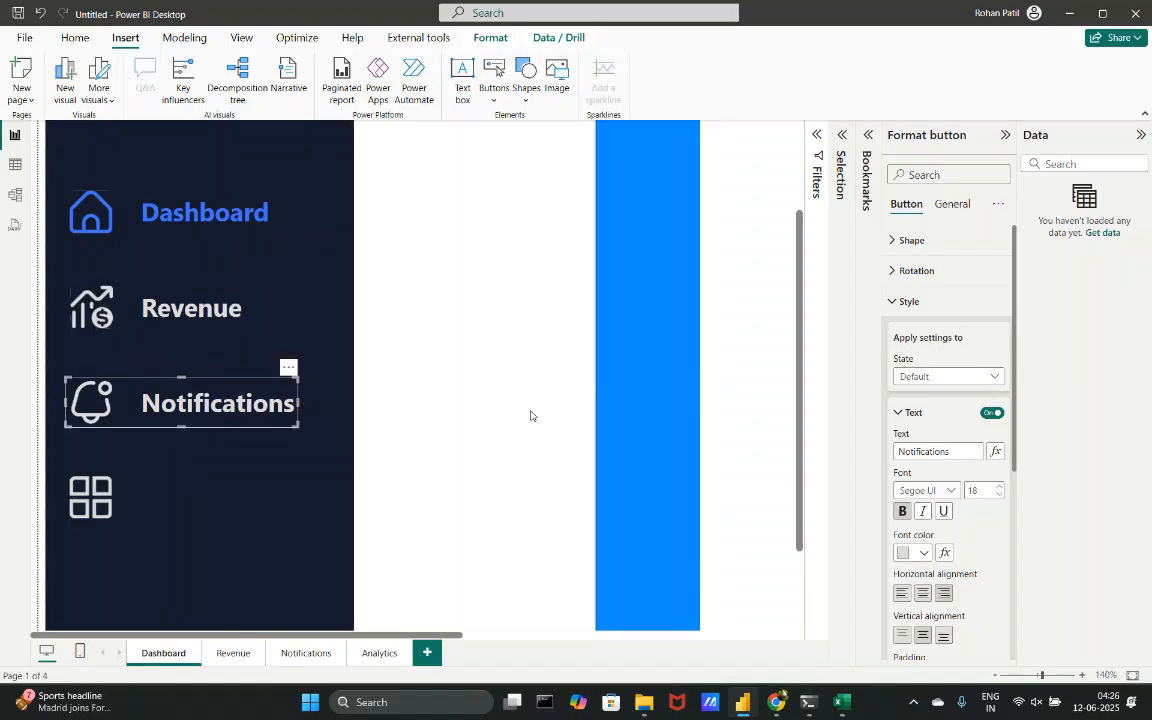
{"action": "left_click_drag", "start_coordinate": [635, 401], "coordinate": [0, 418]}
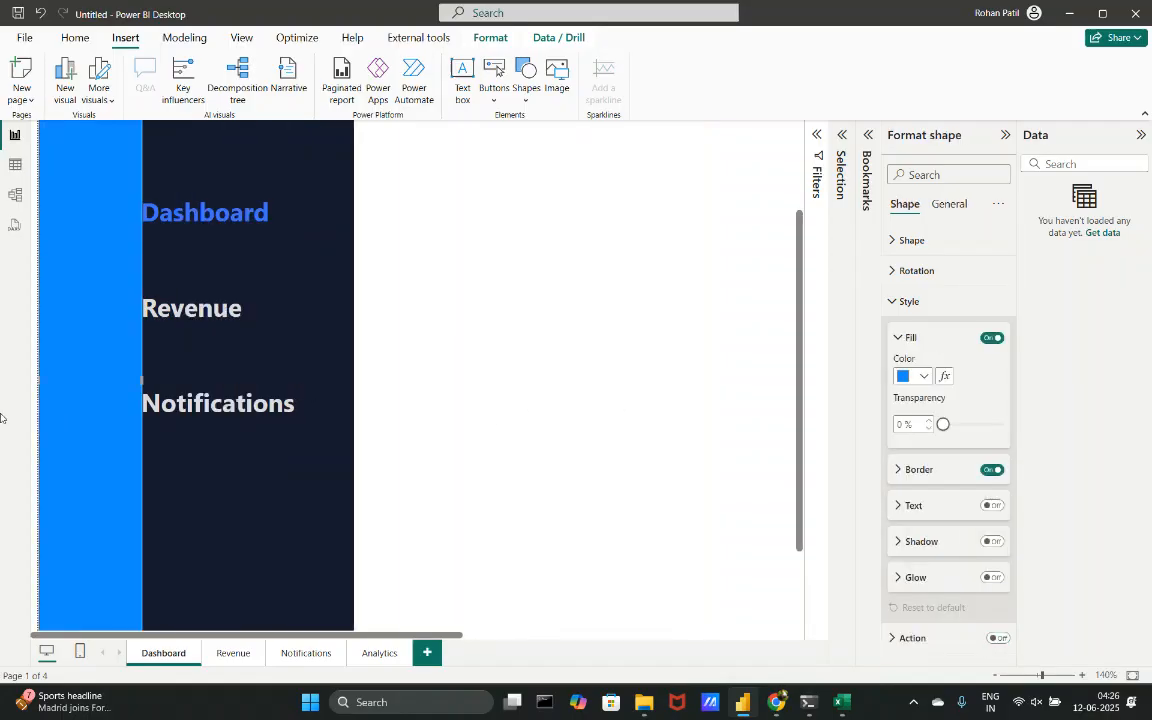
{"action": "left_click_drag", "start_coordinate": [118, 357], "coordinate": [519, 393]}
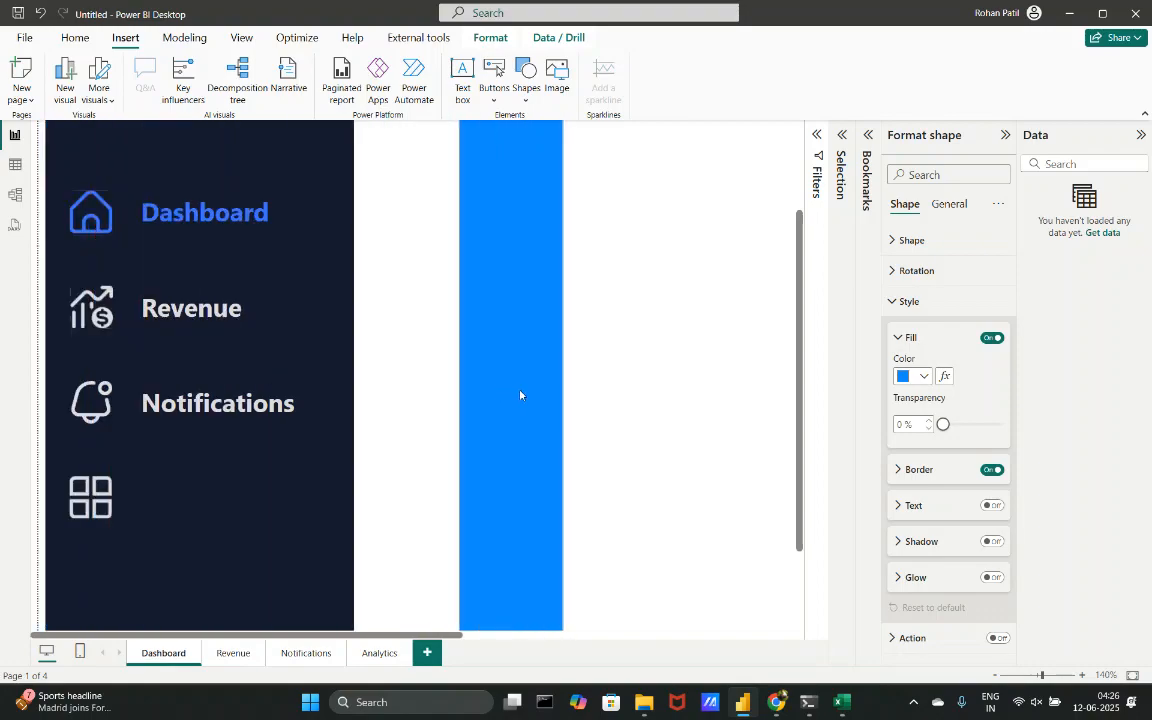
- Set the Notifications label's font color to the recent blue for the On hover state
{"action": "left_click", "coordinate": [282, 405]}
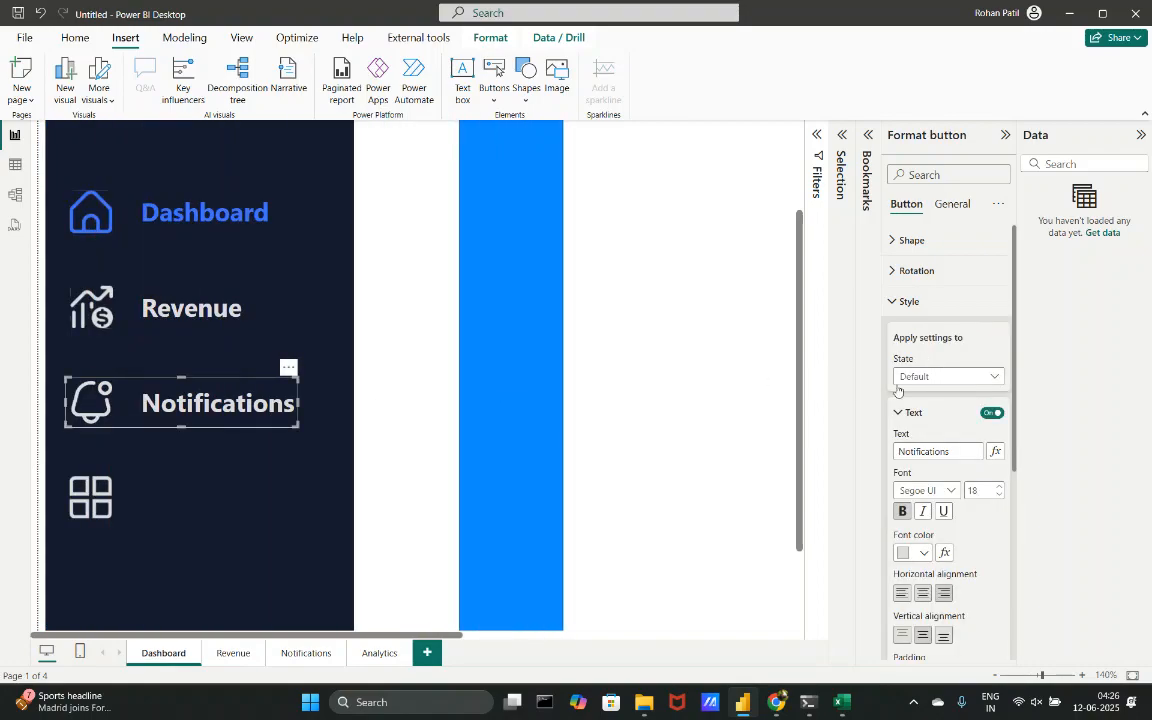
{"action": "left_click", "coordinate": [936, 377]}
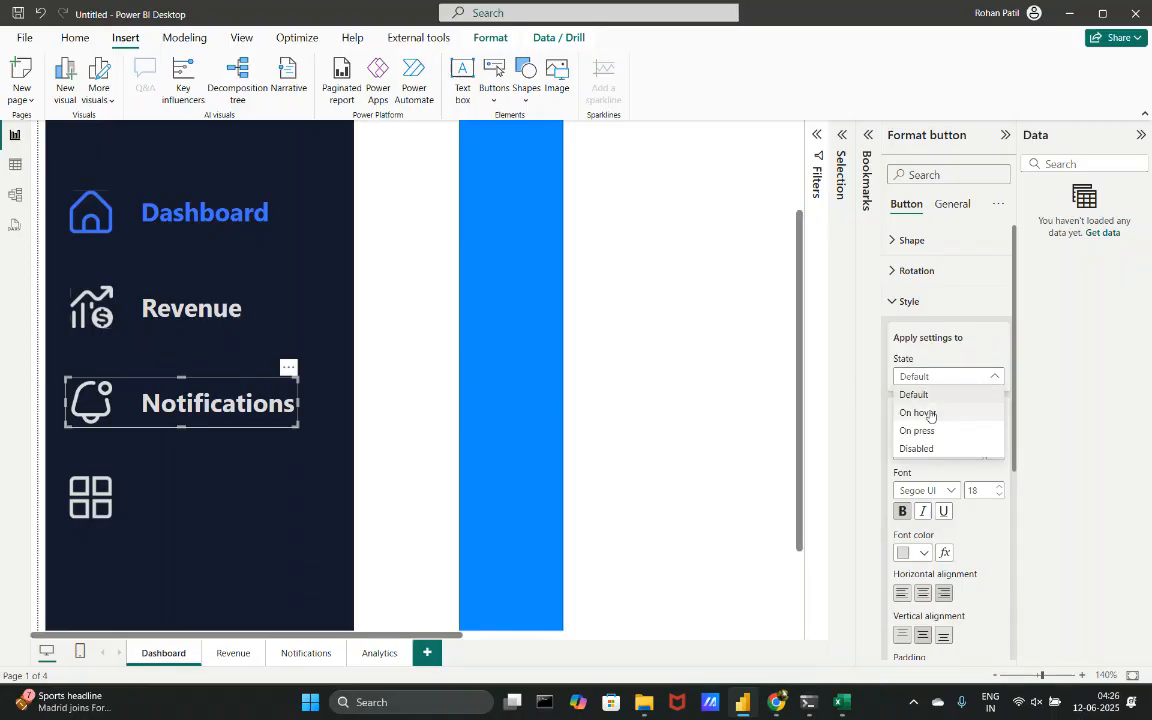
{"action": "left_click", "coordinate": [931, 412]}
{"action": "scroll", "coordinate": [925, 470], "scroll_direction": "down", "scroll_amount": 2}
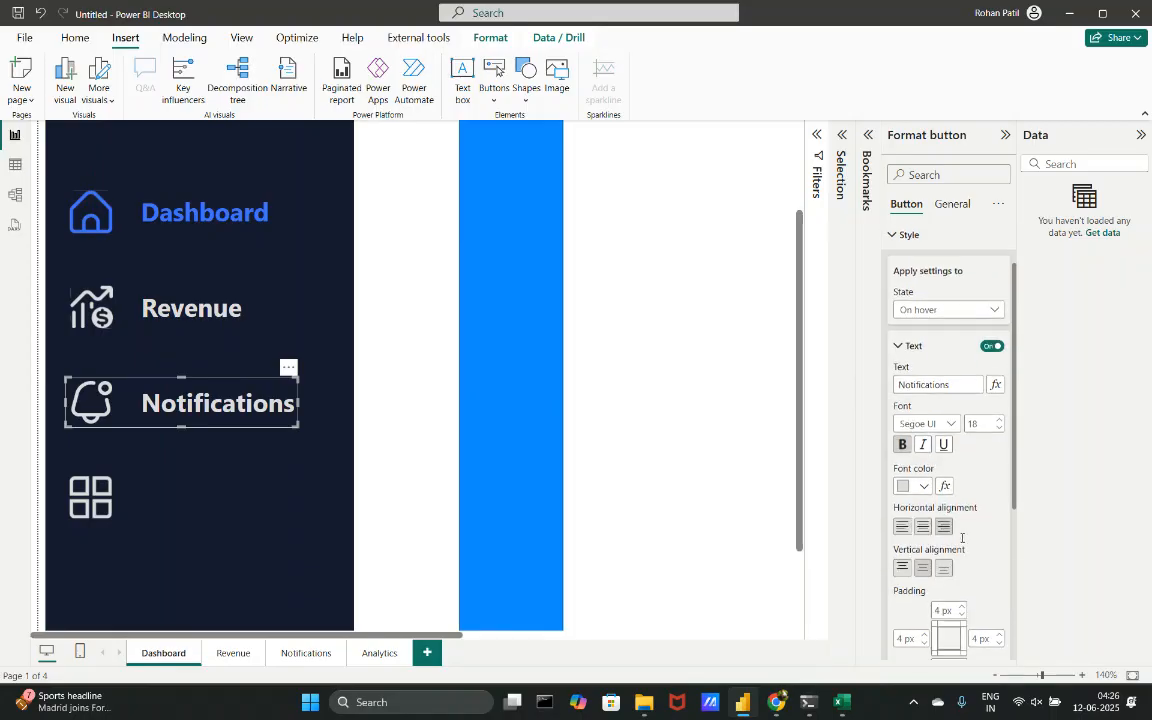
{"action": "left_click", "coordinate": [925, 476]}
{"action": "left_click", "coordinate": [931, 406]}
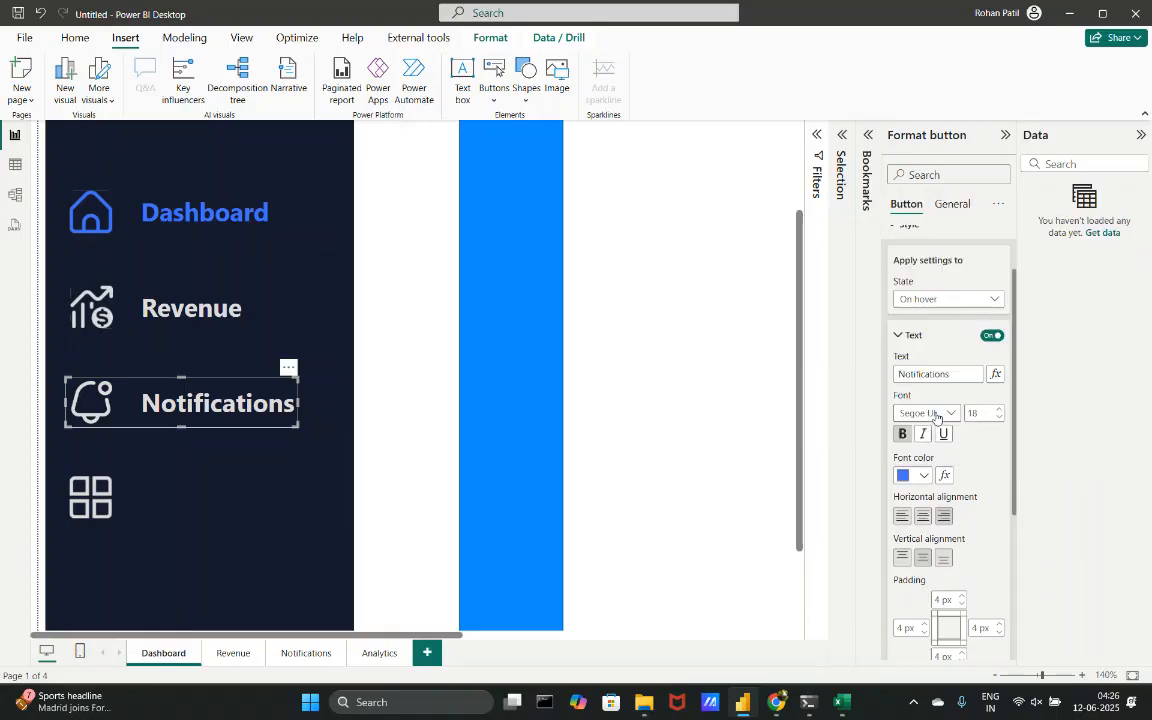
- Set the Notifications label's font color to white (#FFFFFF) for the On press state and check the button on the canvas
{"action": "left_click", "coordinate": [948, 300]}
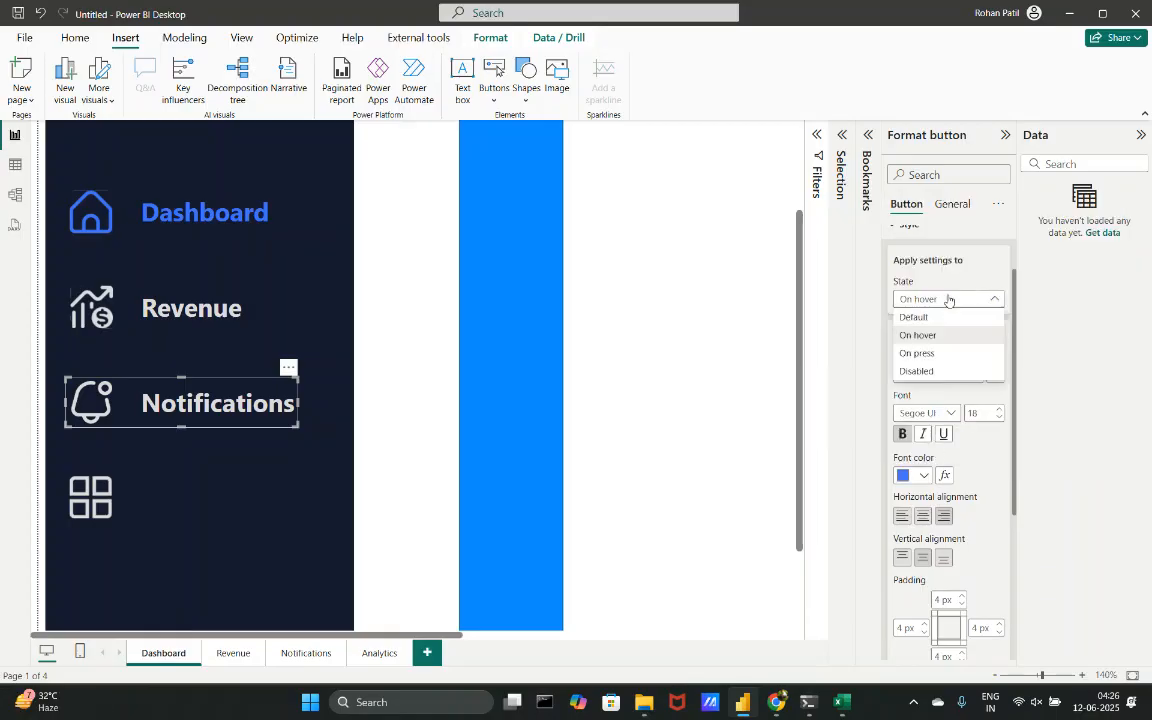
{"action": "left_click", "coordinate": [955, 352]}
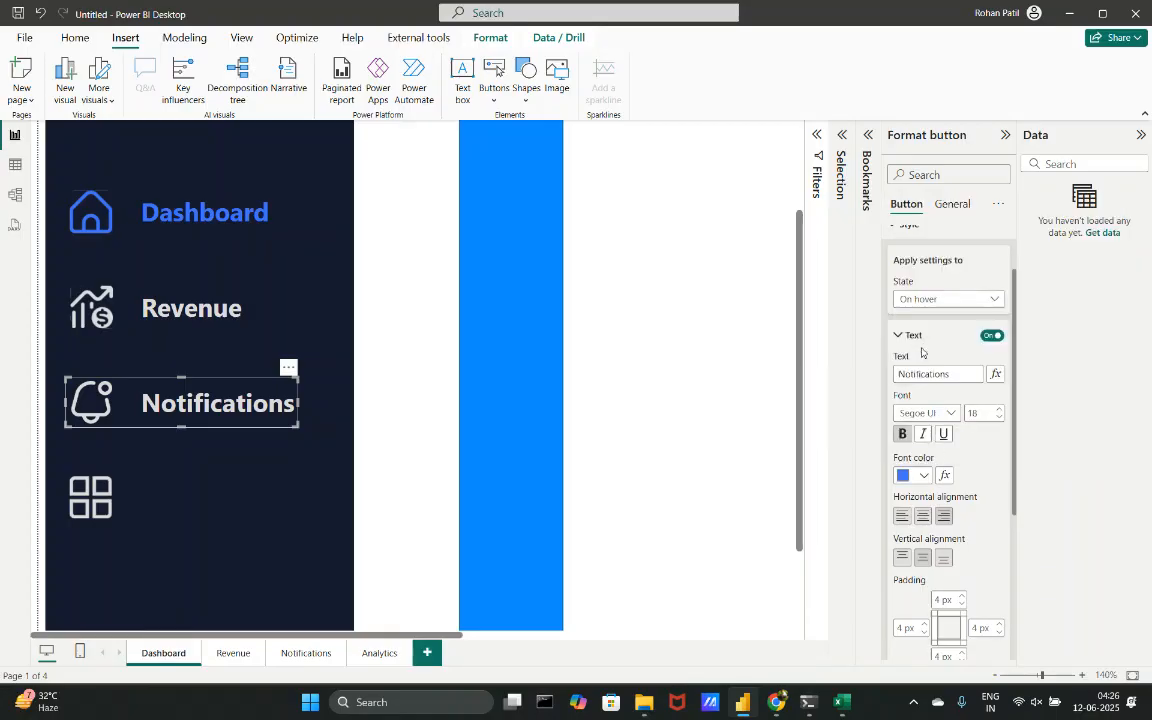
{"action": "left_click", "coordinate": [915, 476]}
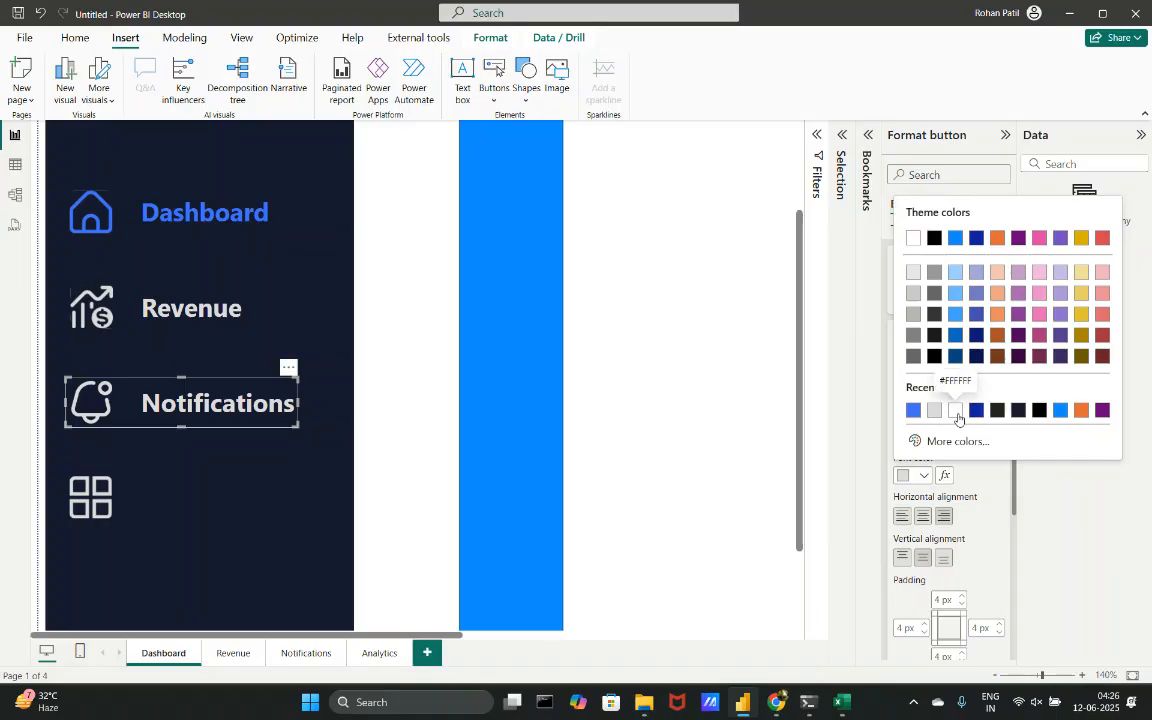
{"action": "left_click", "coordinate": [957, 412]}
{"action": "left_click", "coordinate": [360, 400]}
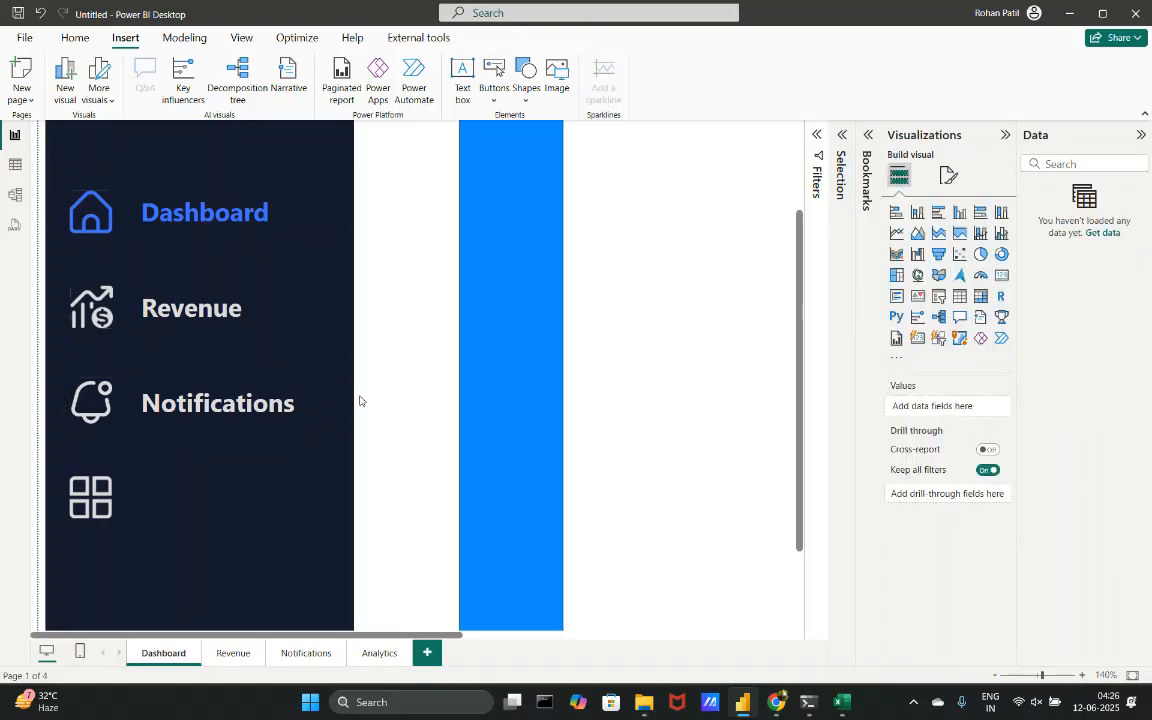
{"action": "left_click", "coordinate": [226, 403]}
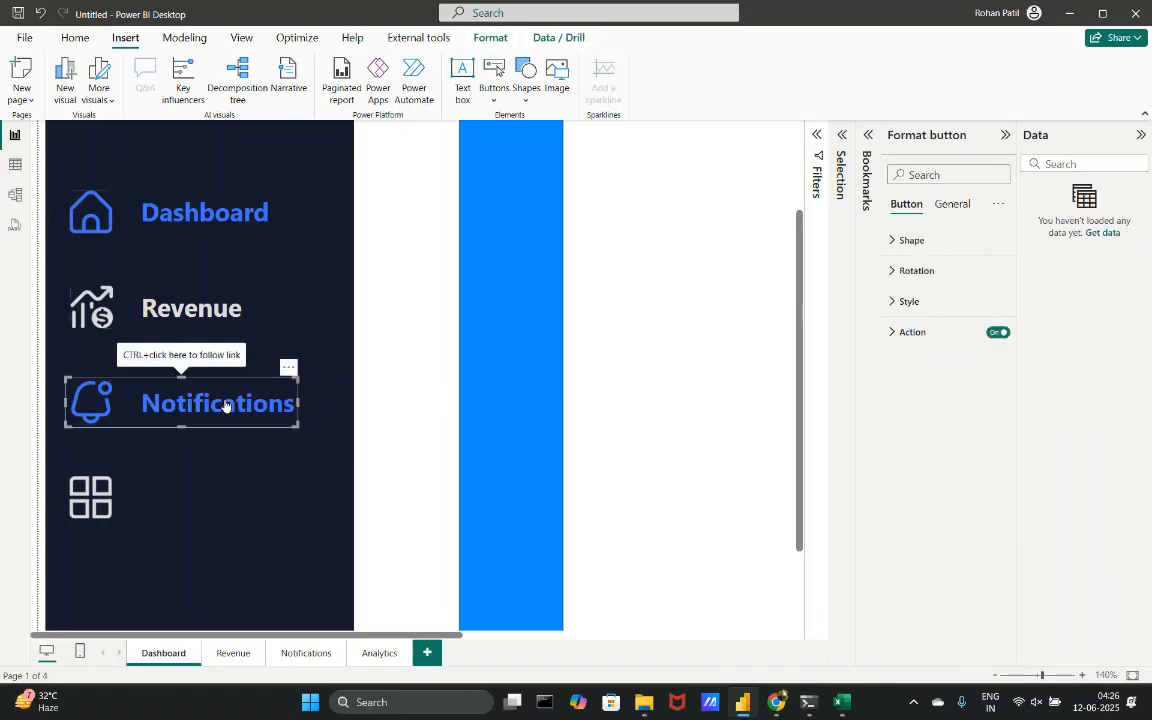
{"action": "left_click", "coordinate": [378, 450]}
- Turn on text for the grid button's Default state and enter the label Analytics
{"action": "left_click", "coordinate": [103, 503]}
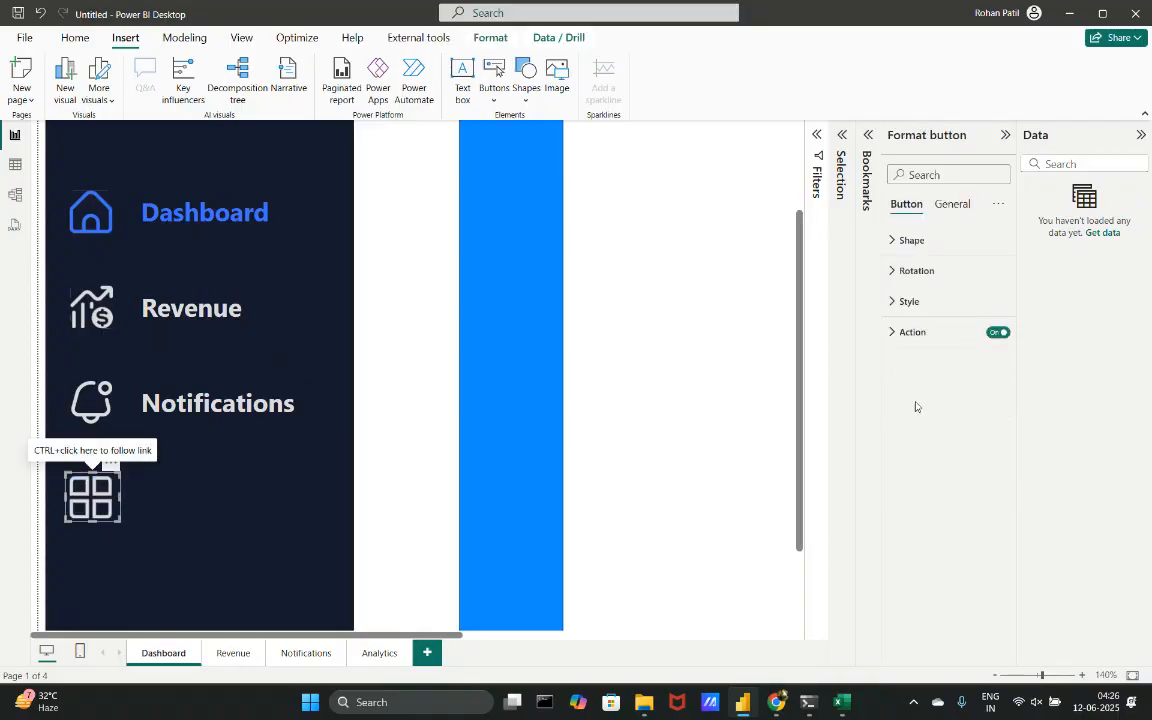
{"action": "left_click", "coordinate": [918, 300]}
{"action": "left_click", "coordinate": [918, 377]}
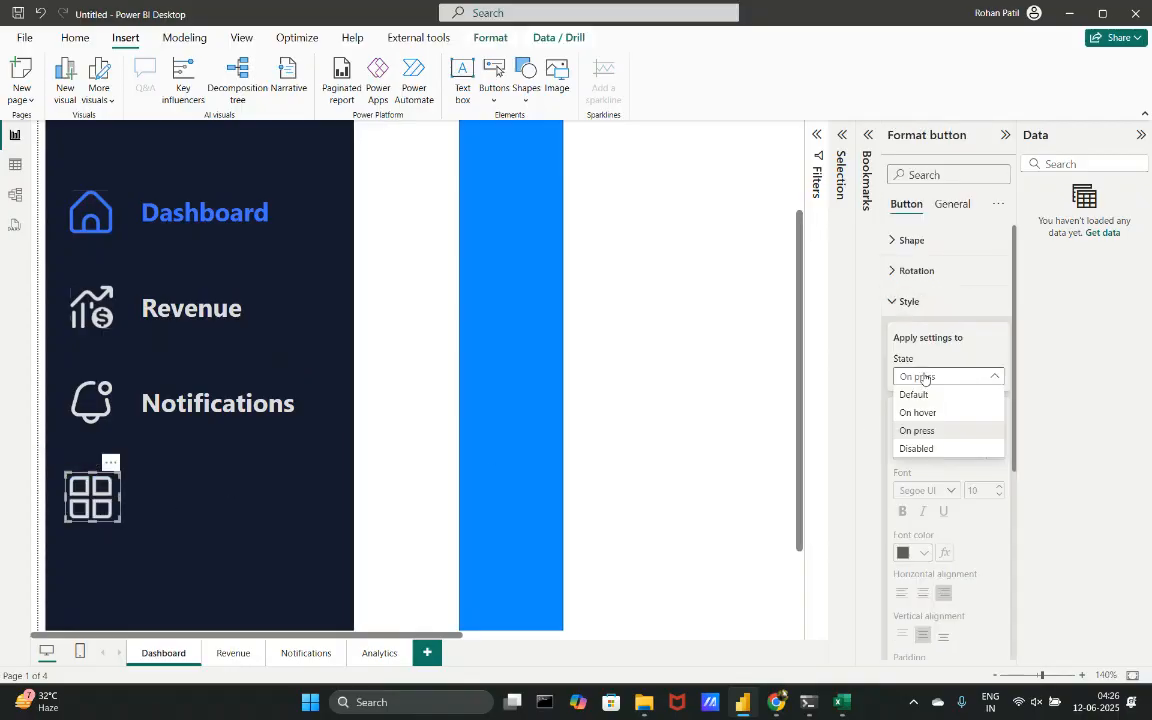
{"action": "left_click", "coordinate": [915, 395]}
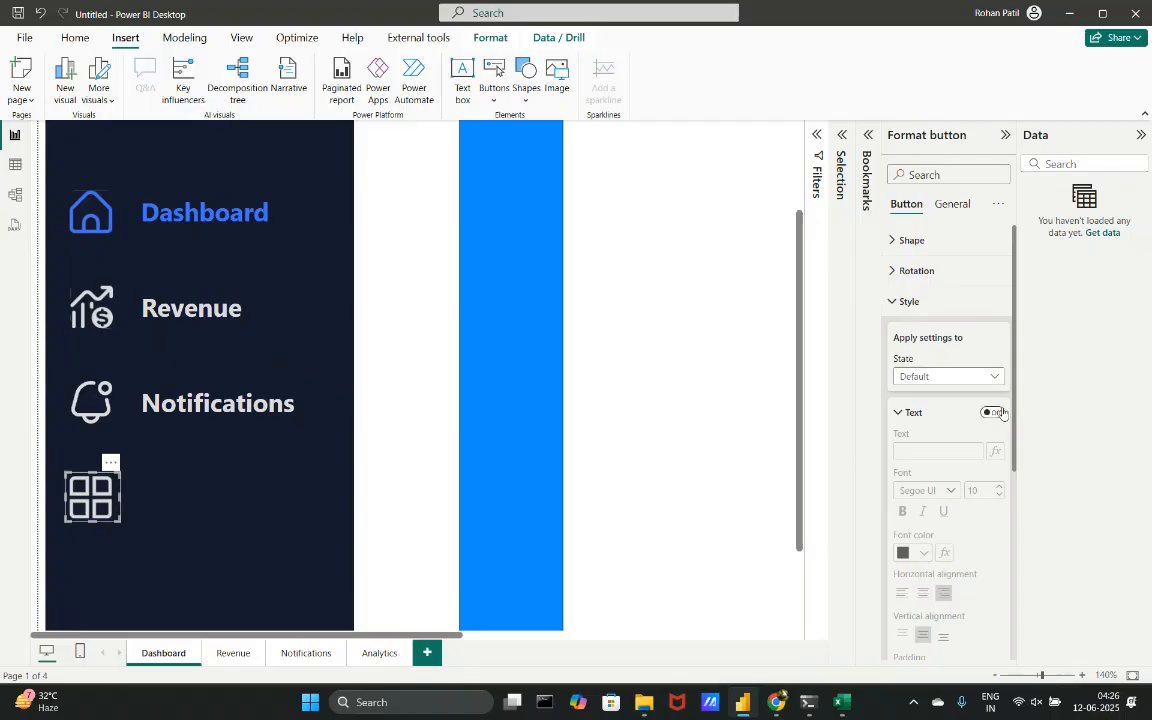
{"action": "left_click", "coordinate": [991, 412]}
{"action": "left_click", "coordinate": [936, 450]}
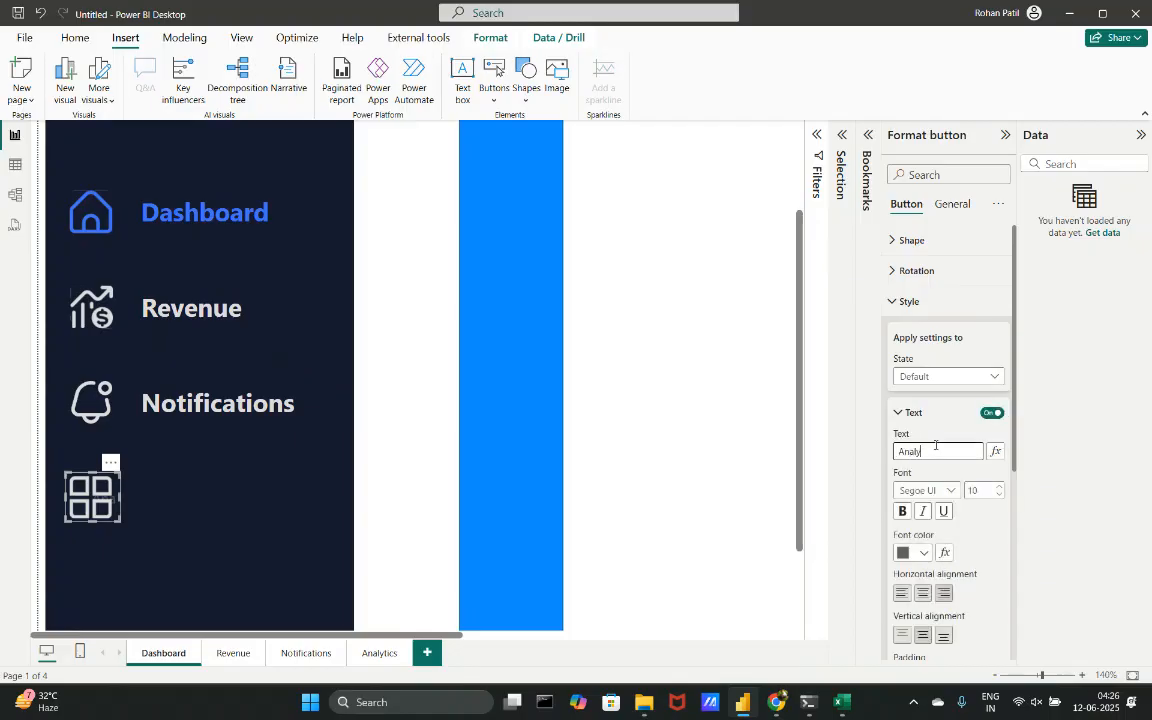
- Format the Analytics label in white, size 18 and bold for the Default state
{"action": "left_click", "coordinate": [922, 553]}
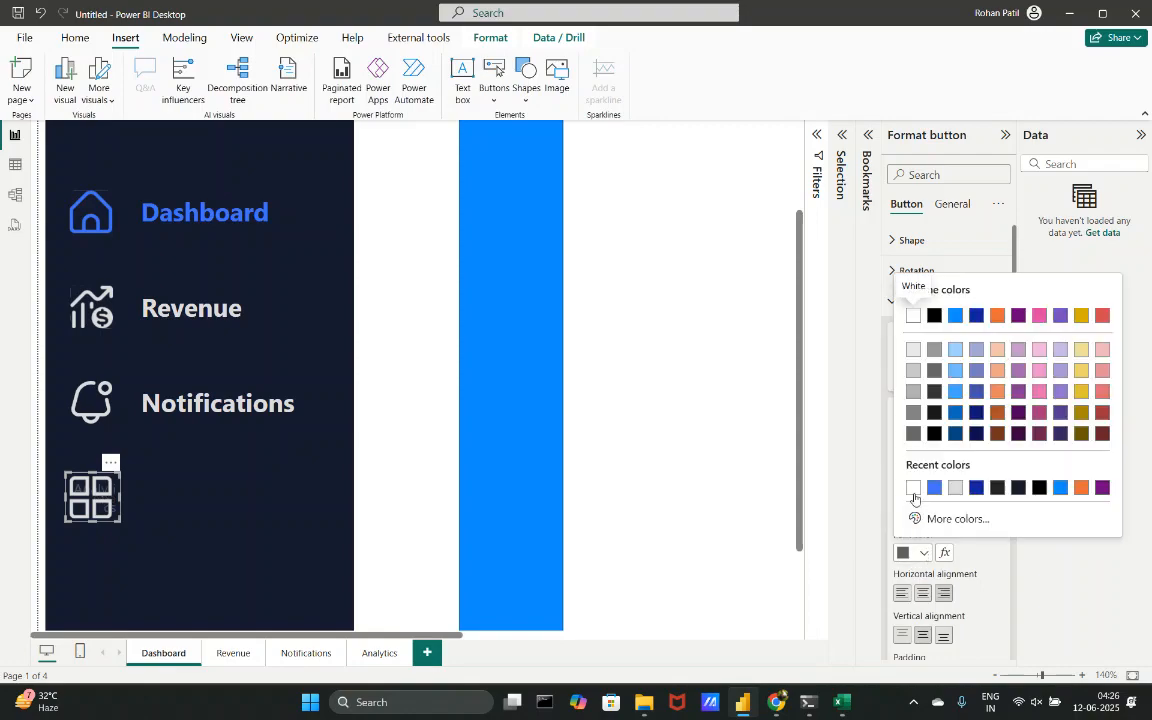
{"action": "left_click", "coordinate": [913, 487]}
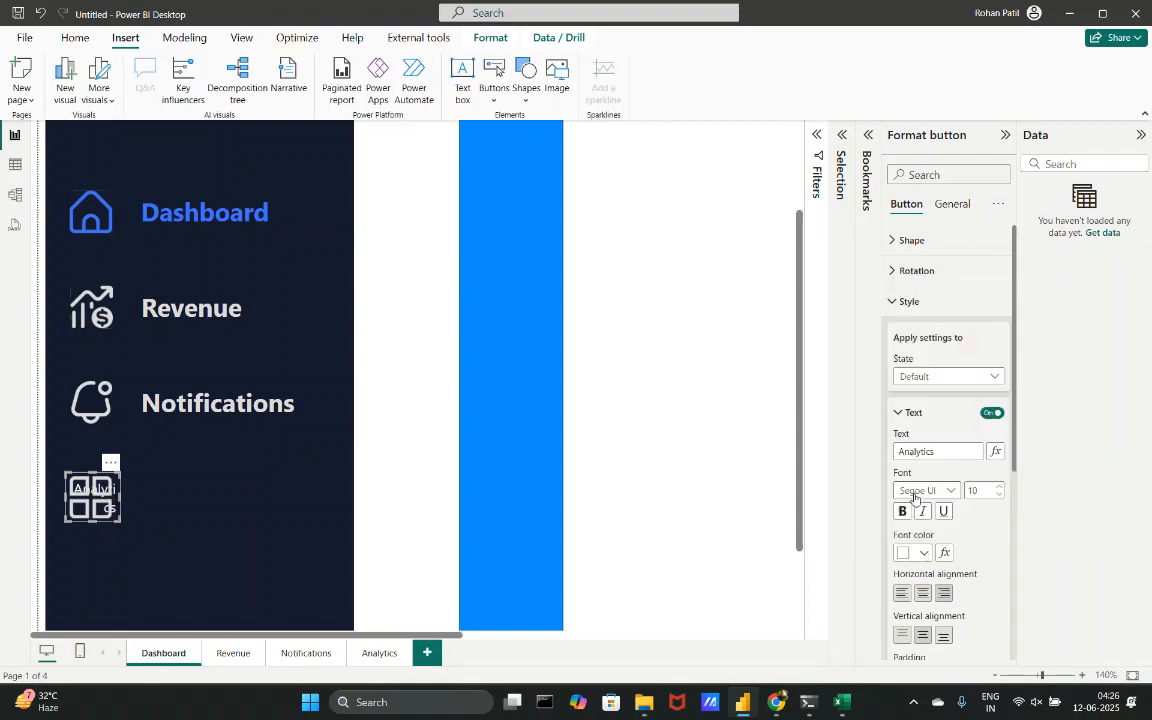
{"action": "double_click", "coordinate": [978, 490]}
{"action": "type", "text": "18"}
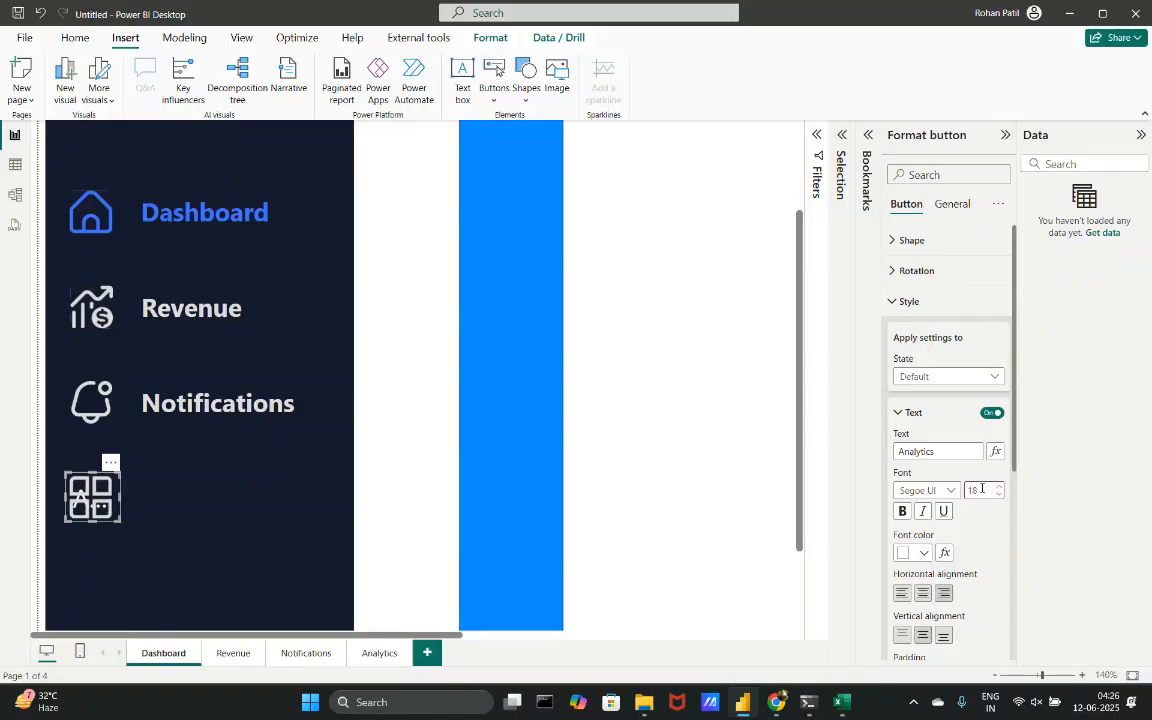
{"action": "left_click", "coordinate": [903, 511]}
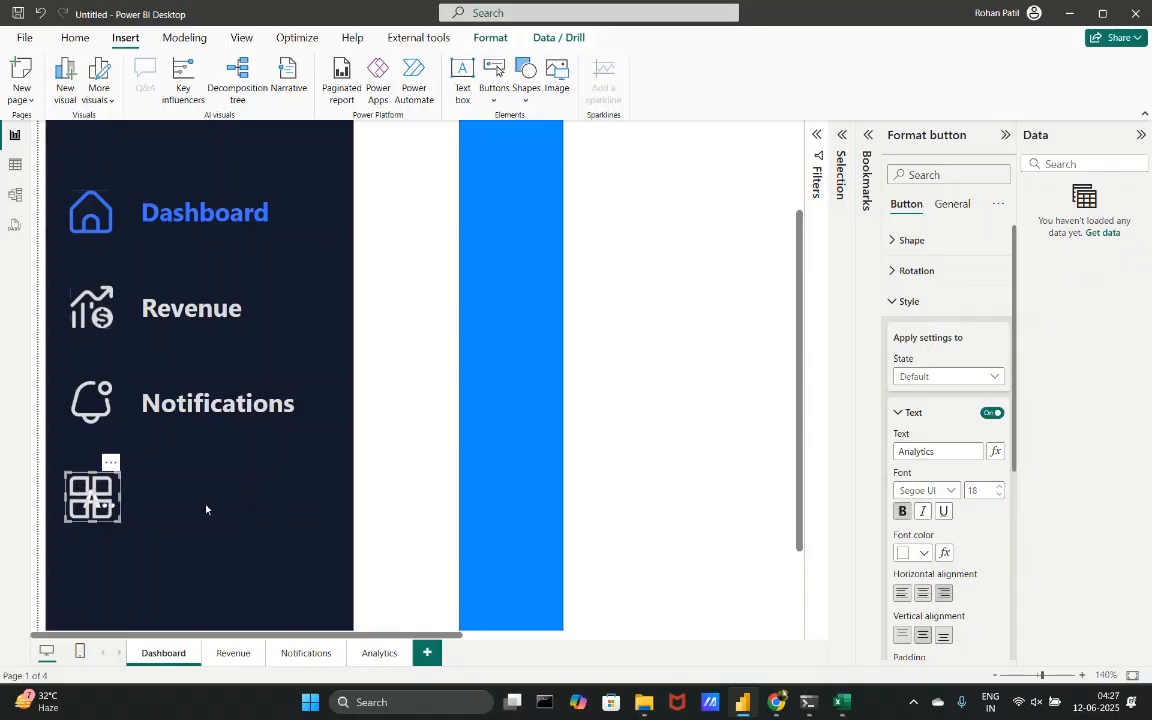
- Widen the Analytics button to match the Notifications button and set its Default label color to light grey
{"action": "left_click_drag", "start_coordinate": [118, 496], "coordinate": [298, 504]}
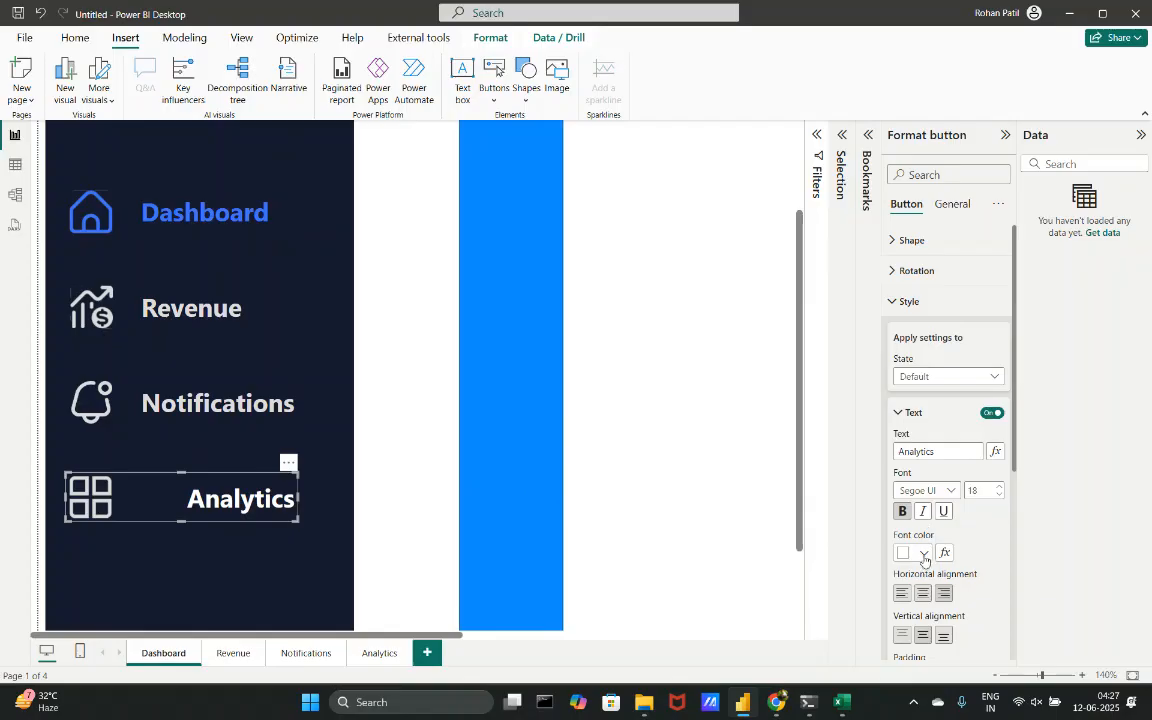
{"action": "left_click", "coordinate": [924, 552]}
{"action": "left_click", "coordinate": [955, 488]}
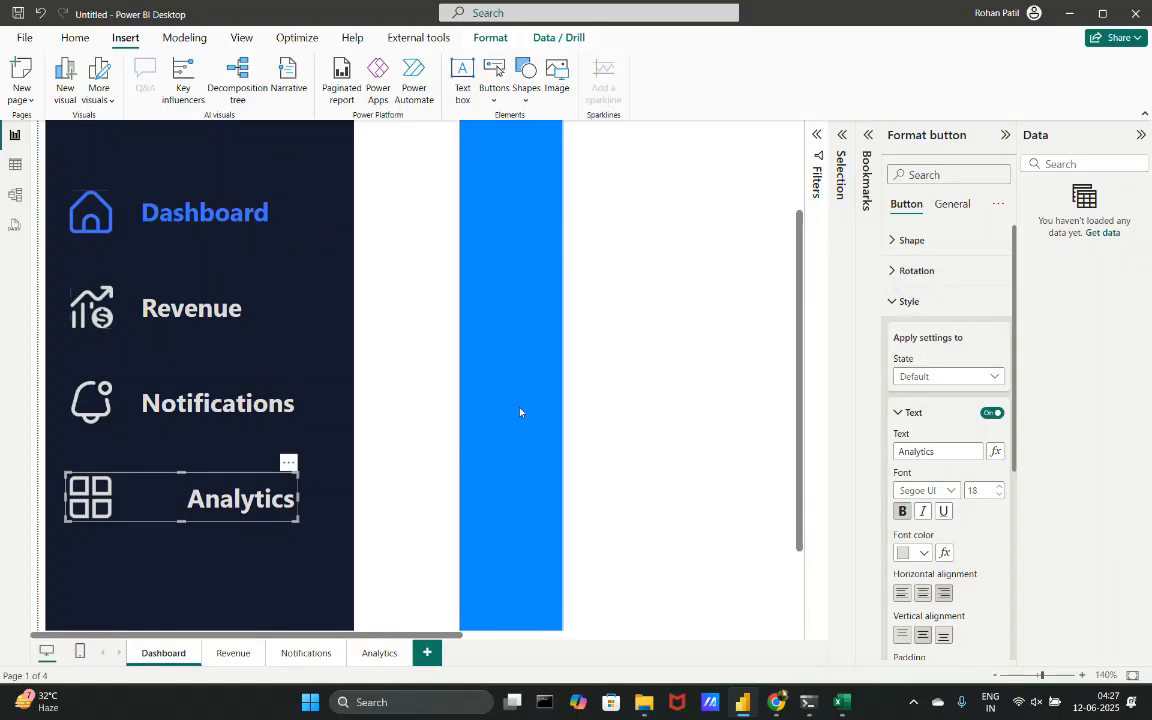
- Align the Analytics label to the guide rectangle placed over the icons, using 0 px left and 46 px right padding for the Default state
{"action": "left_click_drag", "start_coordinate": [522, 411], "coordinate": [39, 432]}
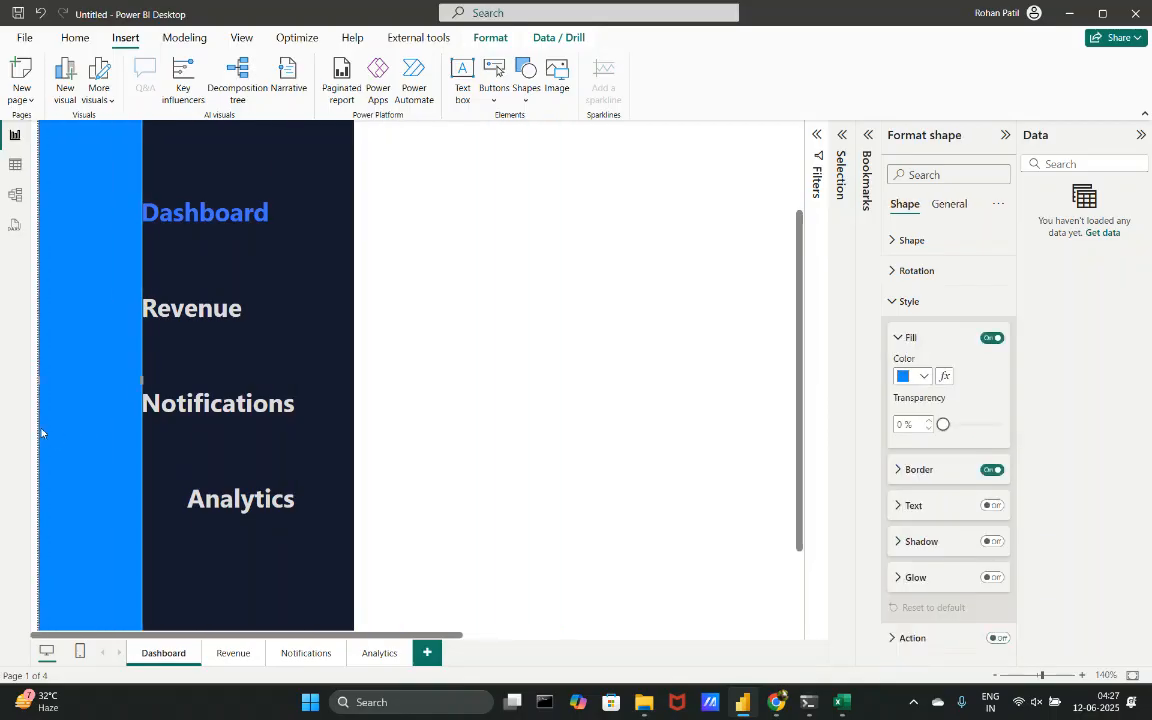
{"action": "left_click", "coordinate": [220, 505]}
{"action": "scroll", "coordinate": [955, 537], "scroll_direction": "down", "scroll_amount": 3}
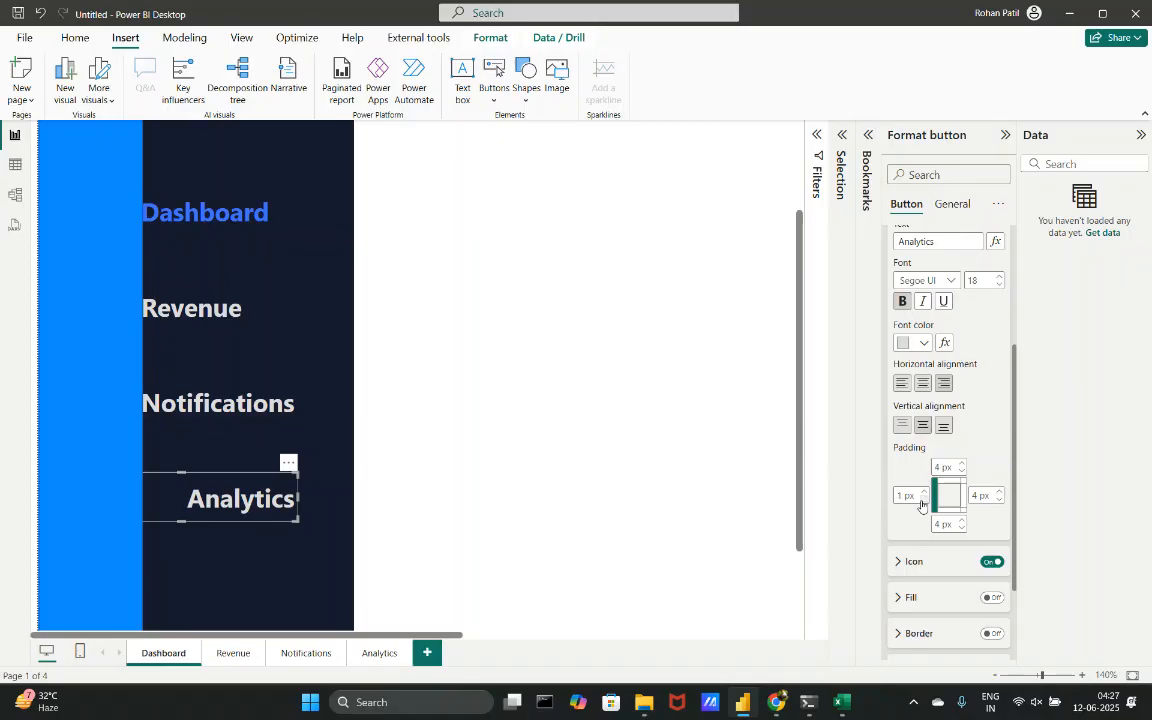
{"action": "left_click", "coordinate": [1001, 491]}
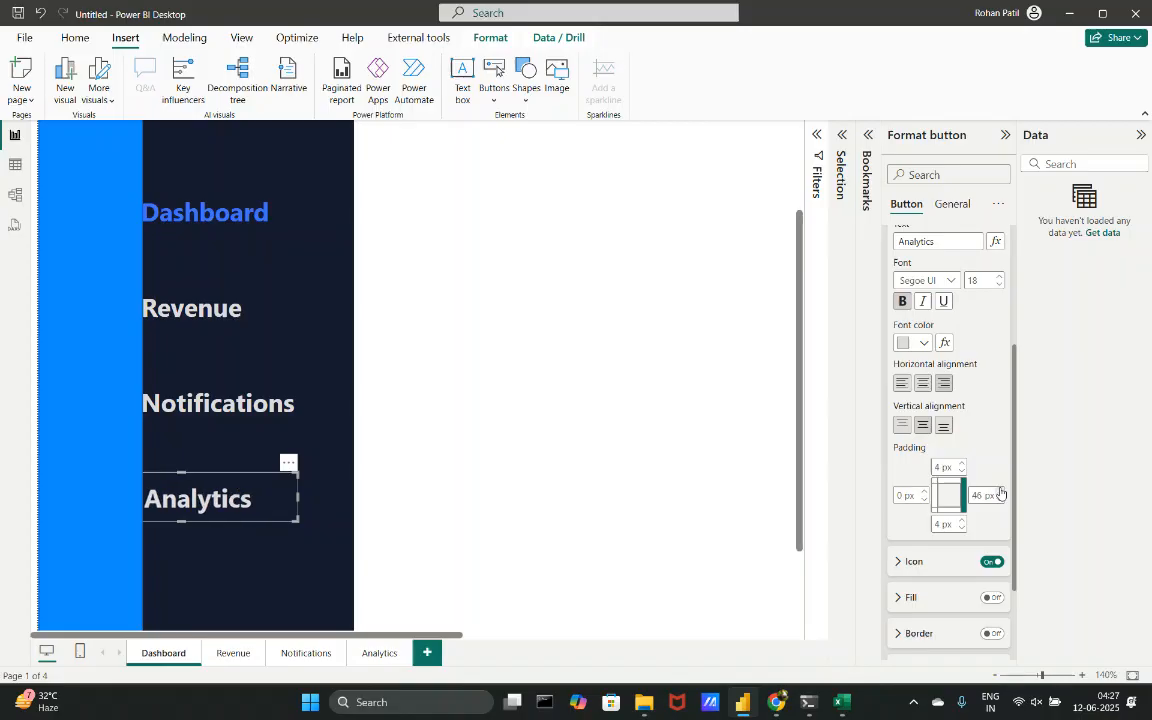
- Move the guide rectangle off the sidebar and check the alignment of all four button labels
{"action": "left_click", "coordinate": [628, 494]}
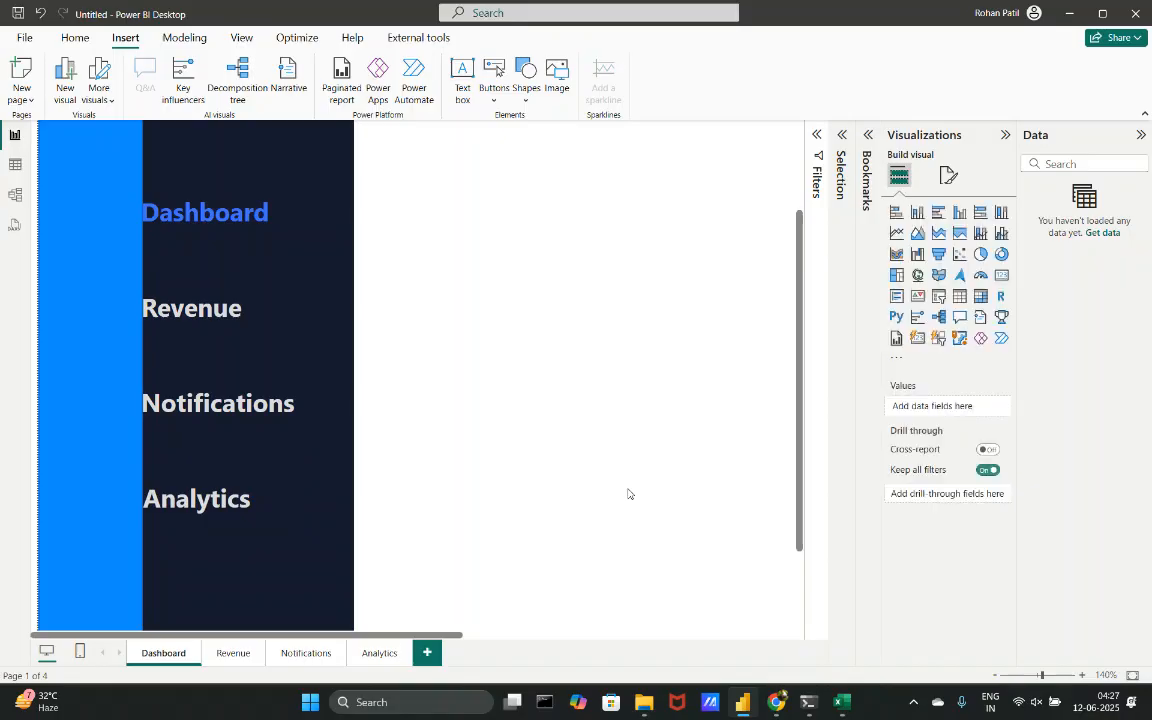
{"action": "left_click_drag", "start_coordinate": [110, 378], "coordinate": [571, 396]}
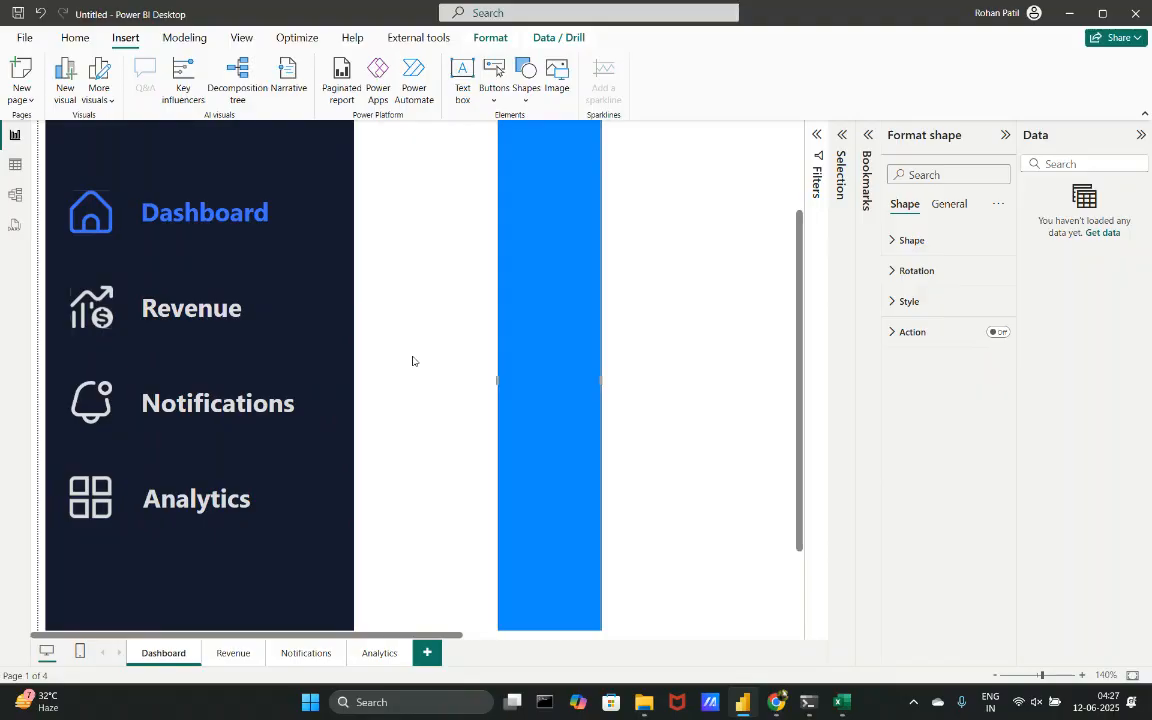
{"action": "scroll", "coordinate": [417, 361], "scroll_direction": "down", "scroll_amount": 5}
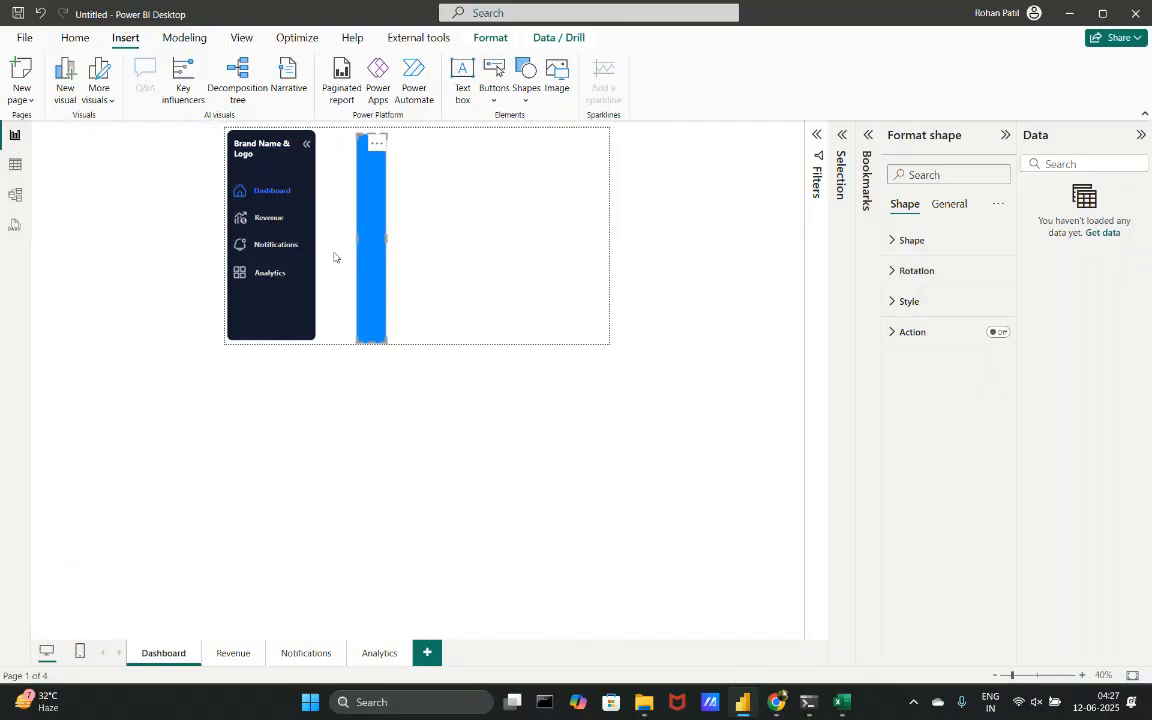
{"action": "scroll", "coordinate": [335, 258], "scroll_direction": "up", "scroll_amount": 4}
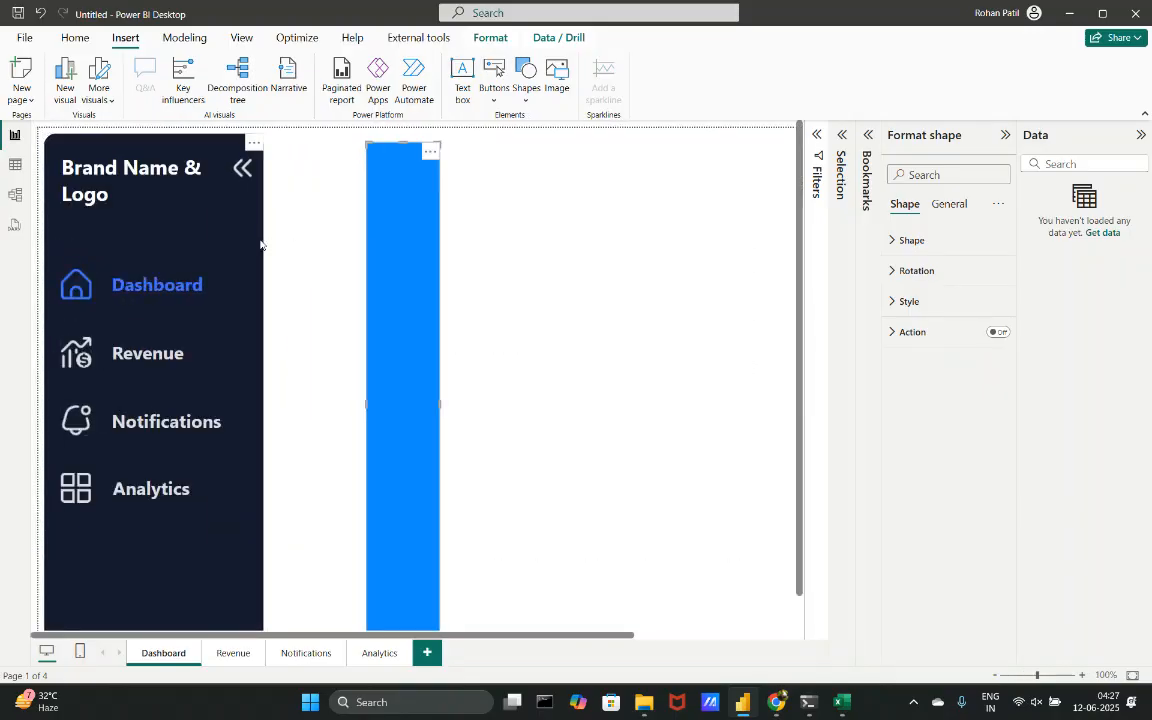
- Narrow the dark sidebar background to just past the Notifications label and move the collapse button so it straddles the background's edge
{"action": "left_click", "coordinate": [258, 245]}
{"action": "left_click_drag", "start_coordinate": [260, 403], "coordinate": [237, 408]}
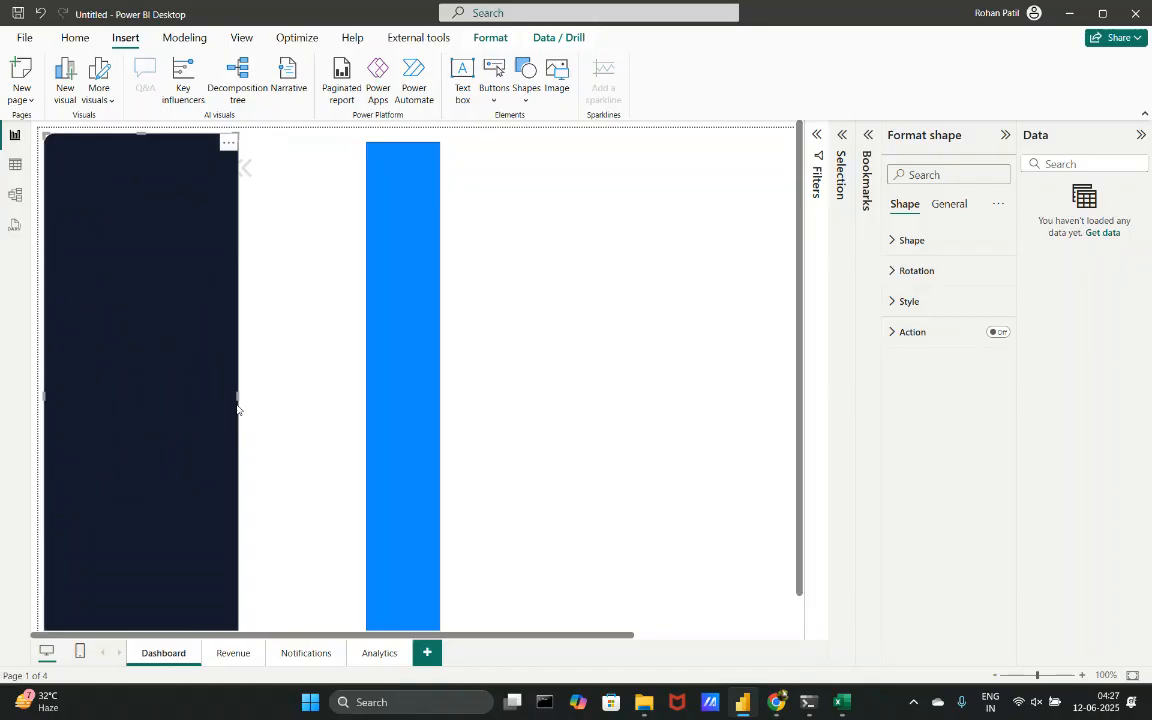
{"action": "left_click", "coordinate": [323, 357]}
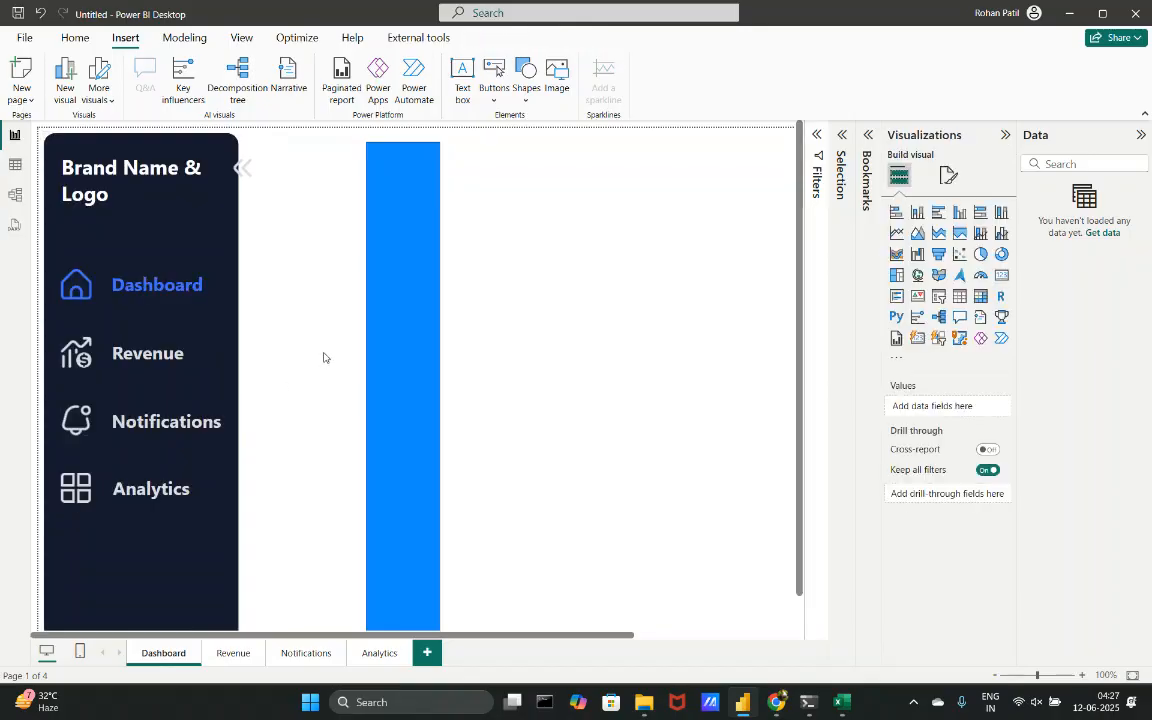
{"action": "left_click", "coordinate": [241, 167]}
{"action": "mouse_move", "coordinate": [254, 167]}
{"action": "left_mouse_down"}
{"action": "mouse_move", "coordinate": [243, 183]}
{"action": "mouse_move", "coordinate": [244, 172]}
{"action": "left_mouse_up"}
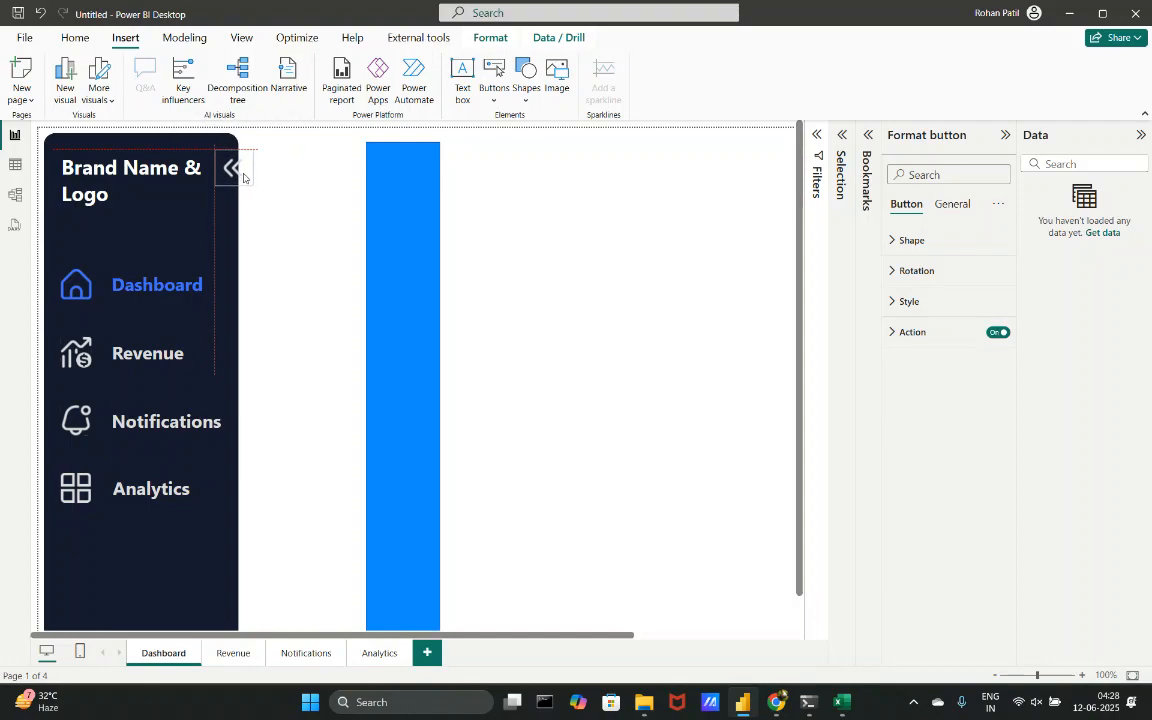
- Shorten the sidebar heading to "Brand Name" and reduce its text box to the height of one line
{"action": "left_click", "coordinate": [149, 214]}
{"action": "left_click", "coordinate": [130, 200]}
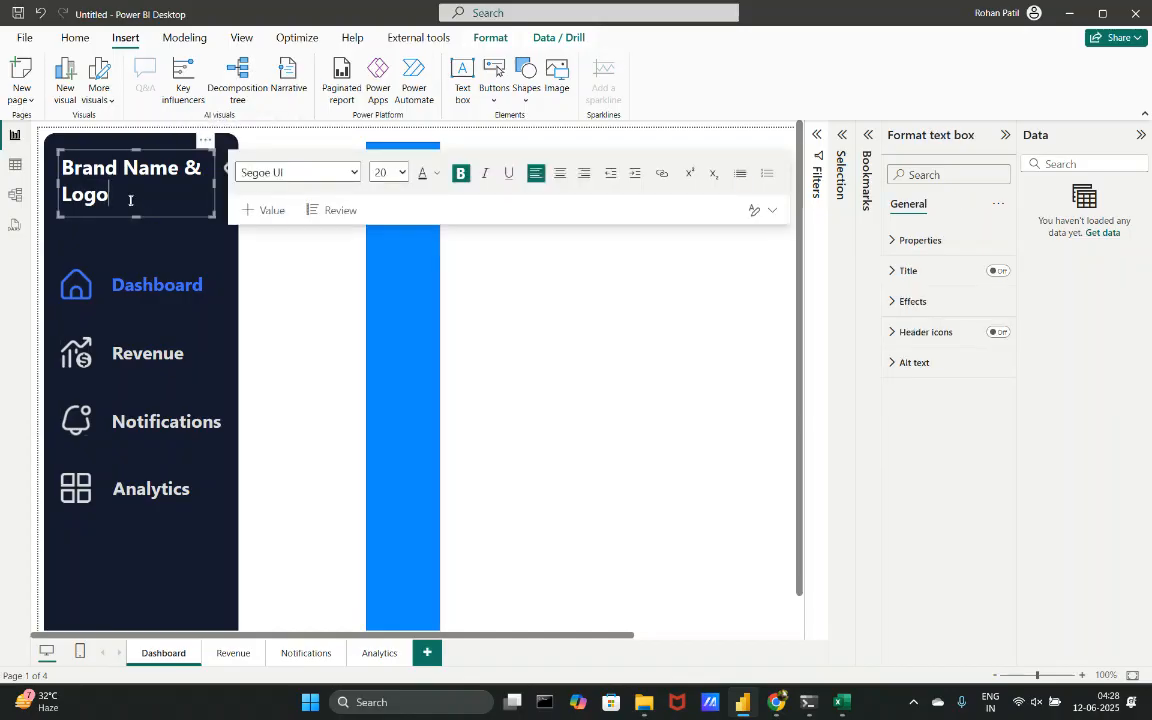
{"action": "key", "text": "BackSpace"}
{"action": "key", "text": "BackSpace"}
{"action": "key", "text": "BackSpace"}
{"action": "key", "text": "BackSpace"}
{"action": "key", "text": "BackSpace"}
{"action": "key", "text": "BackSpace"}
{"action": "key", "text": "BackSpace"}
{"action": "left_click_drag", "start_coordinate": [136, 215], "coordinate": [134, 181]}
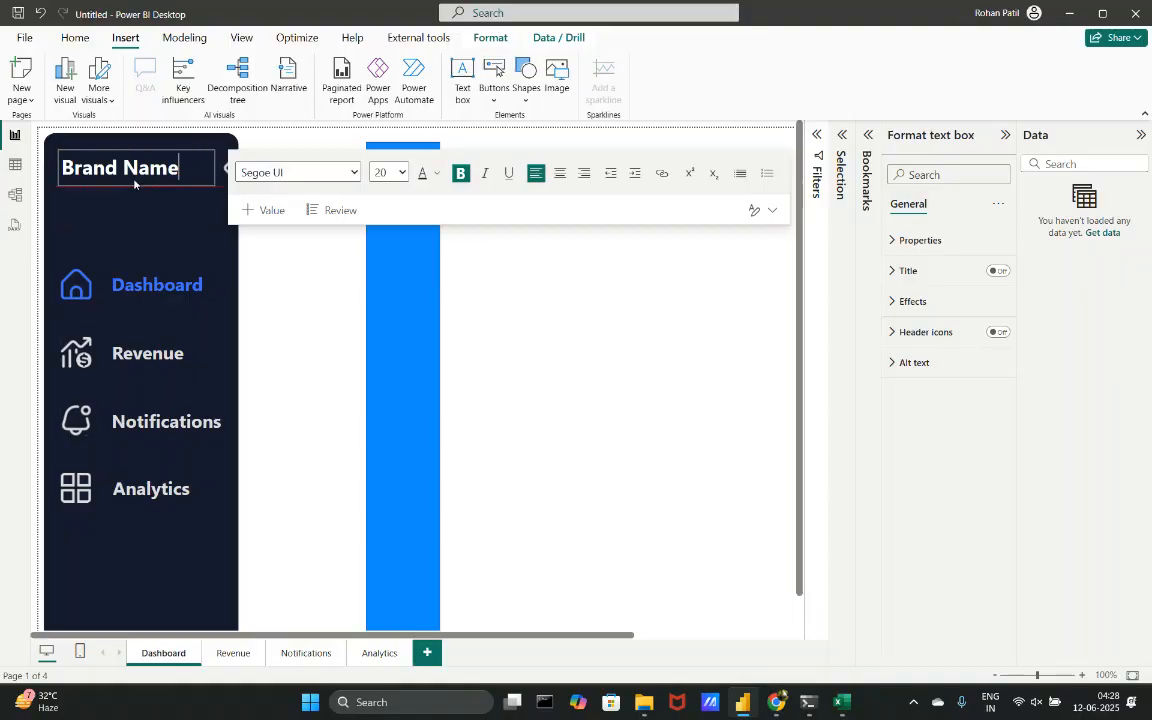
{"action": "left_click", "coordinate": [298, 278]}
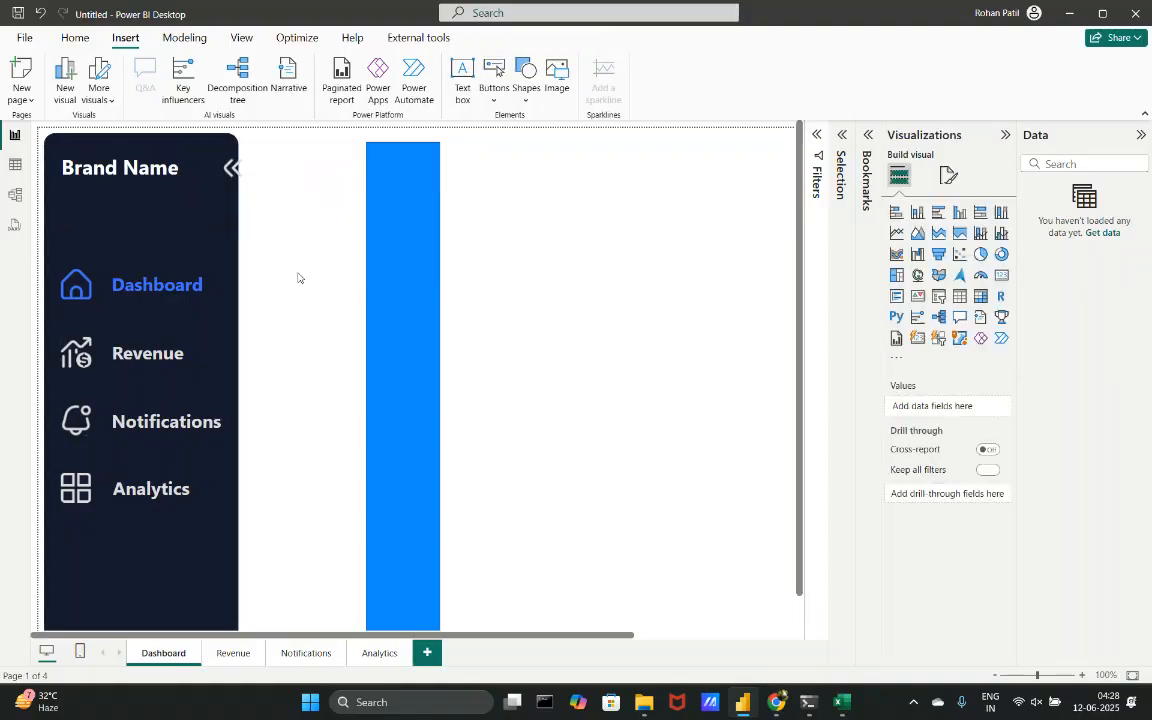
- Change the collapse button's shape to Oval for the Default state
{"action": "left_click", "coordinate": [235, 166]}
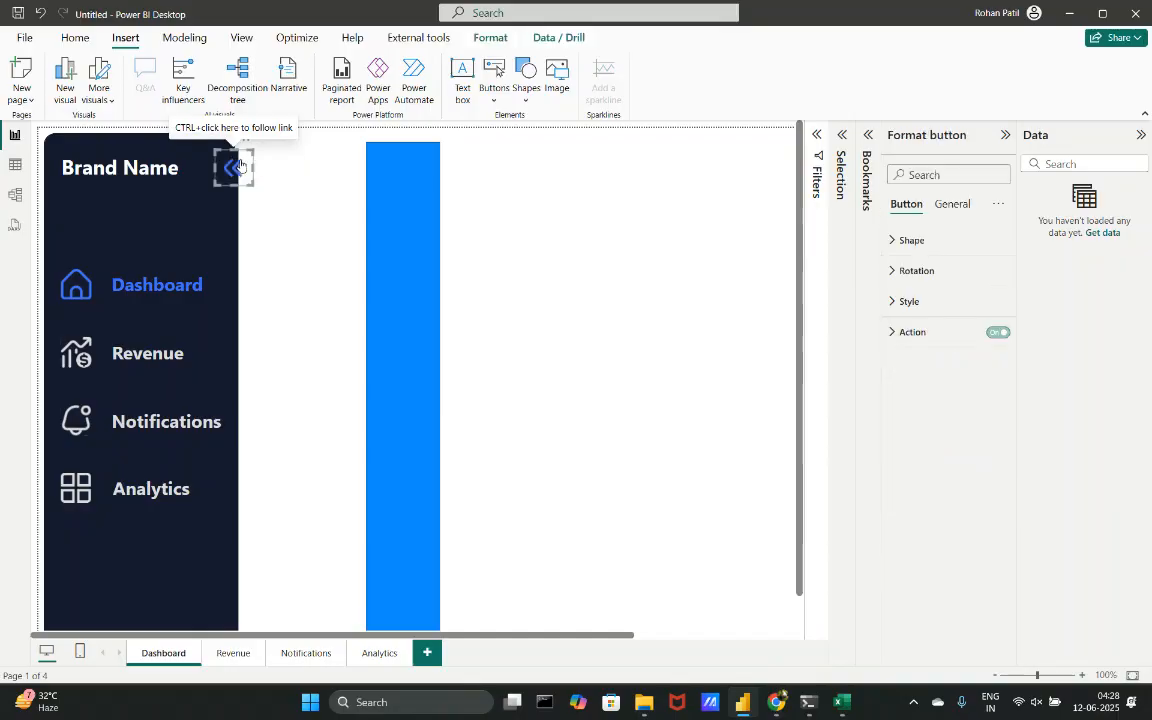
{"action": "left_click", "coordinate": [926, 280]}
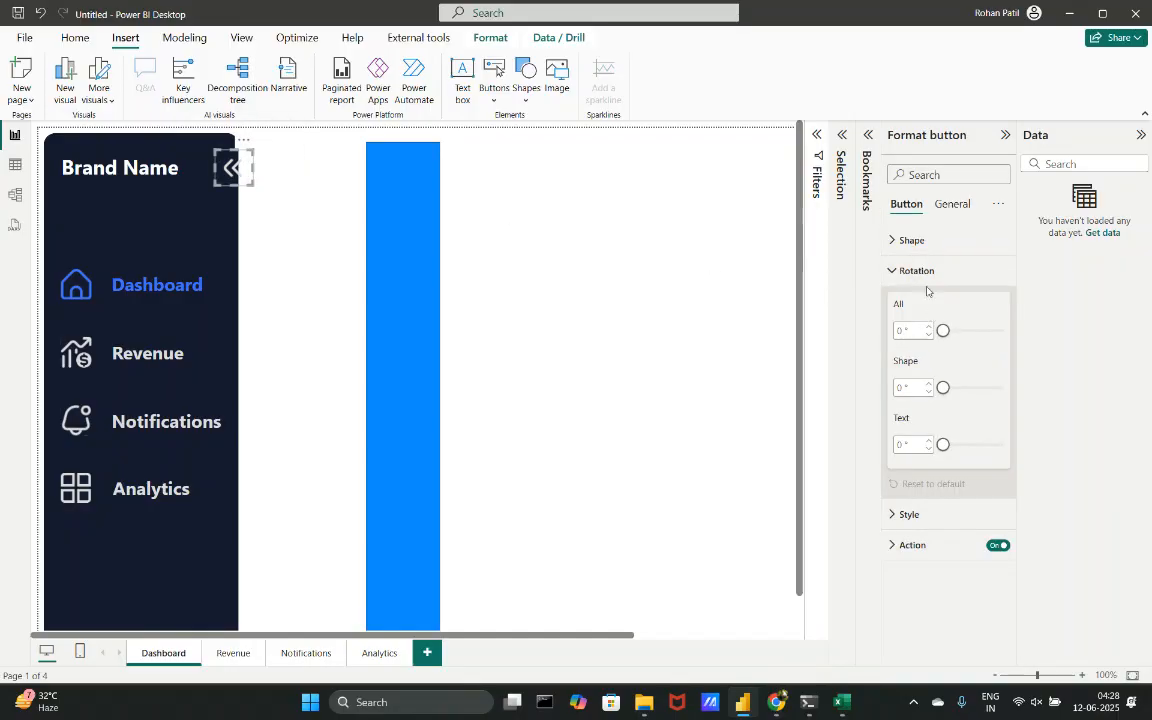
{"action": "left_click", "coordinate": [926, 278]}
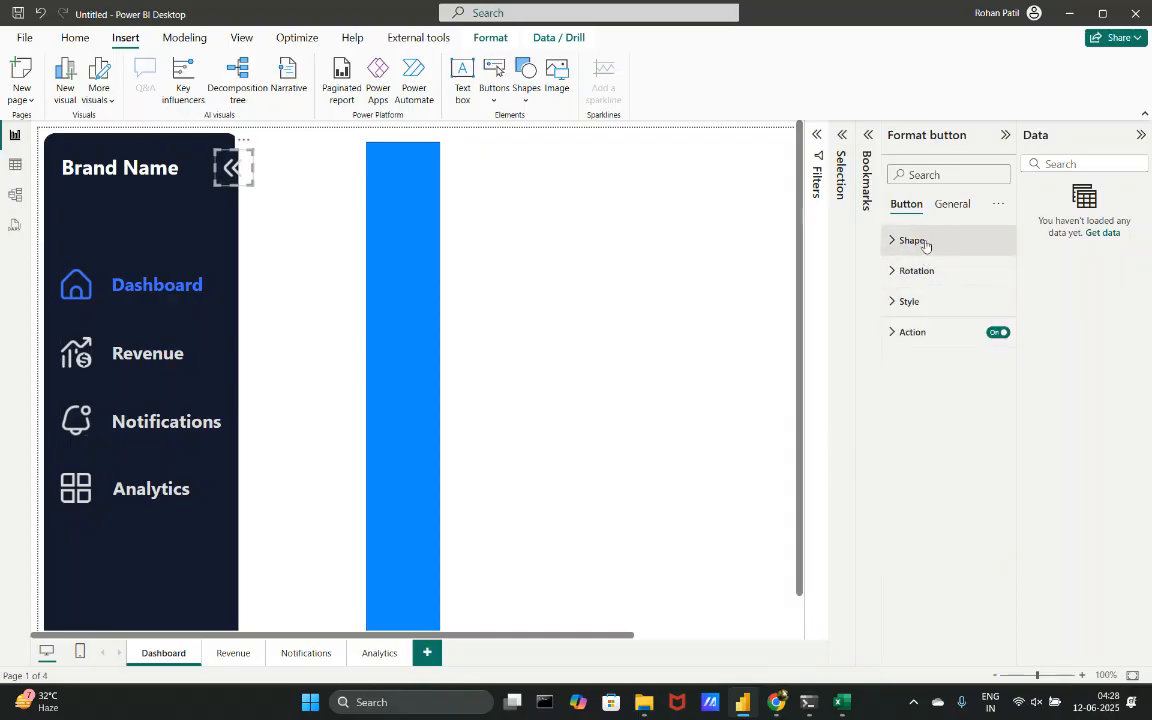
{"action": "left_click", "coordinate": [903, 240]}
{"action": "left_click", "coordinate": [955, 366]}
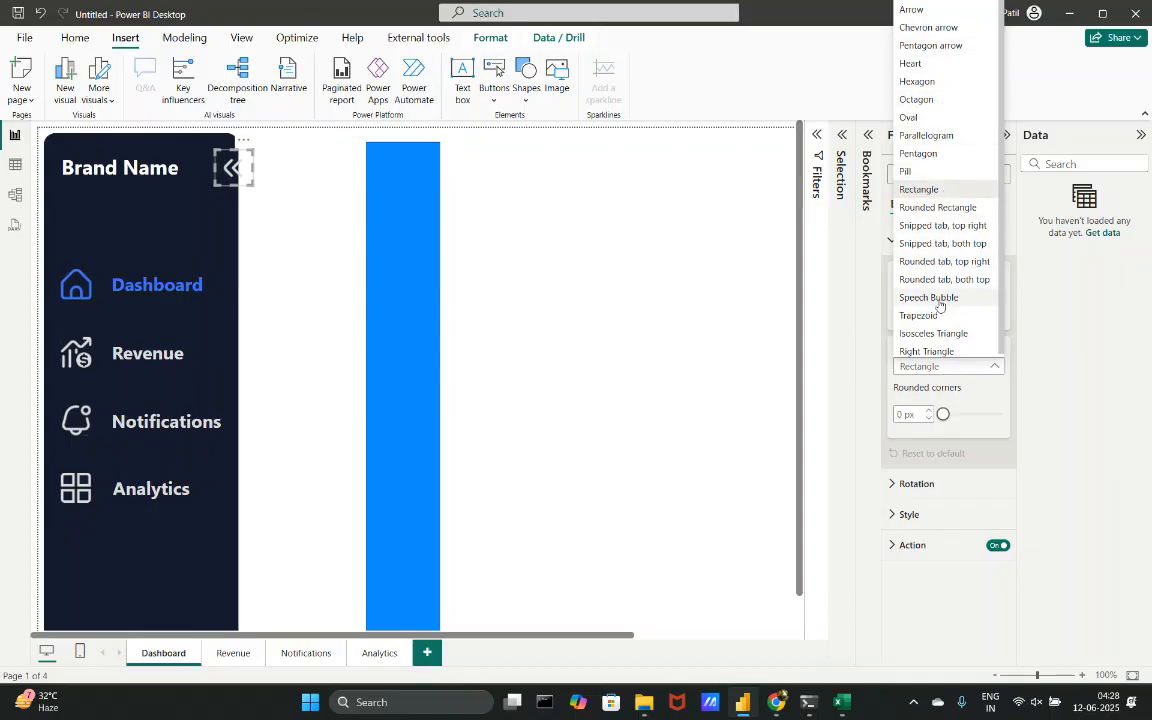
{"action": "left_click", "coordinate": [918, 117]}
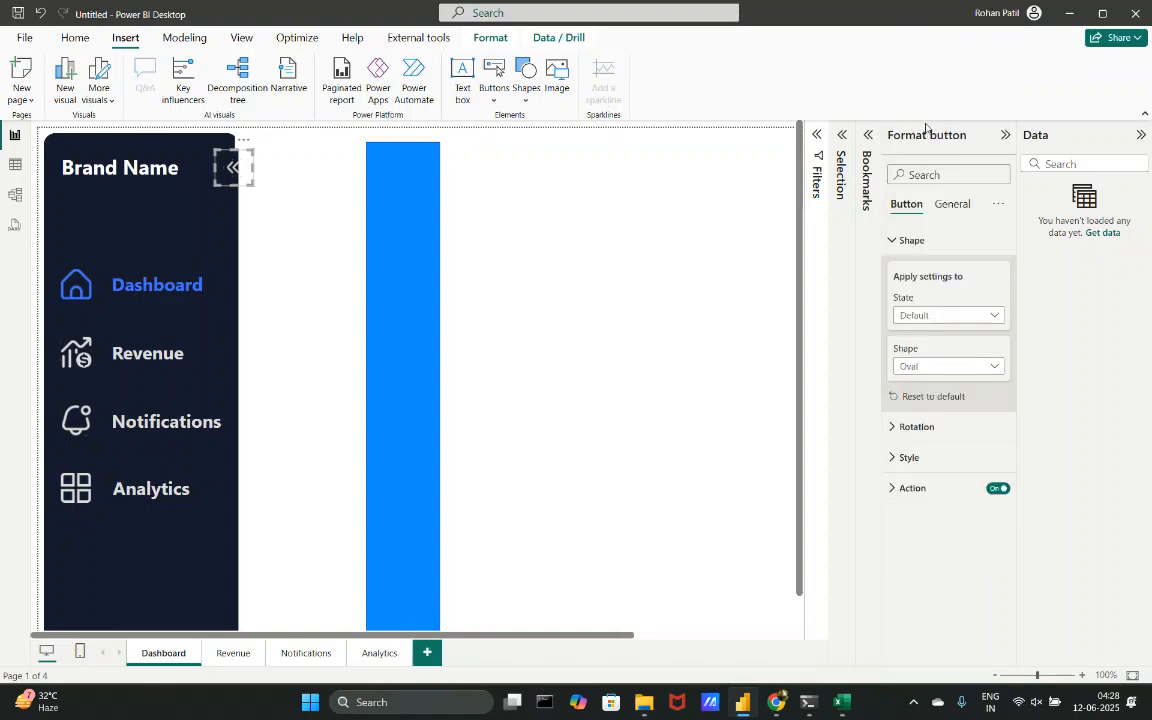
{"action": "left_click", "coordinate": [937, 424]}
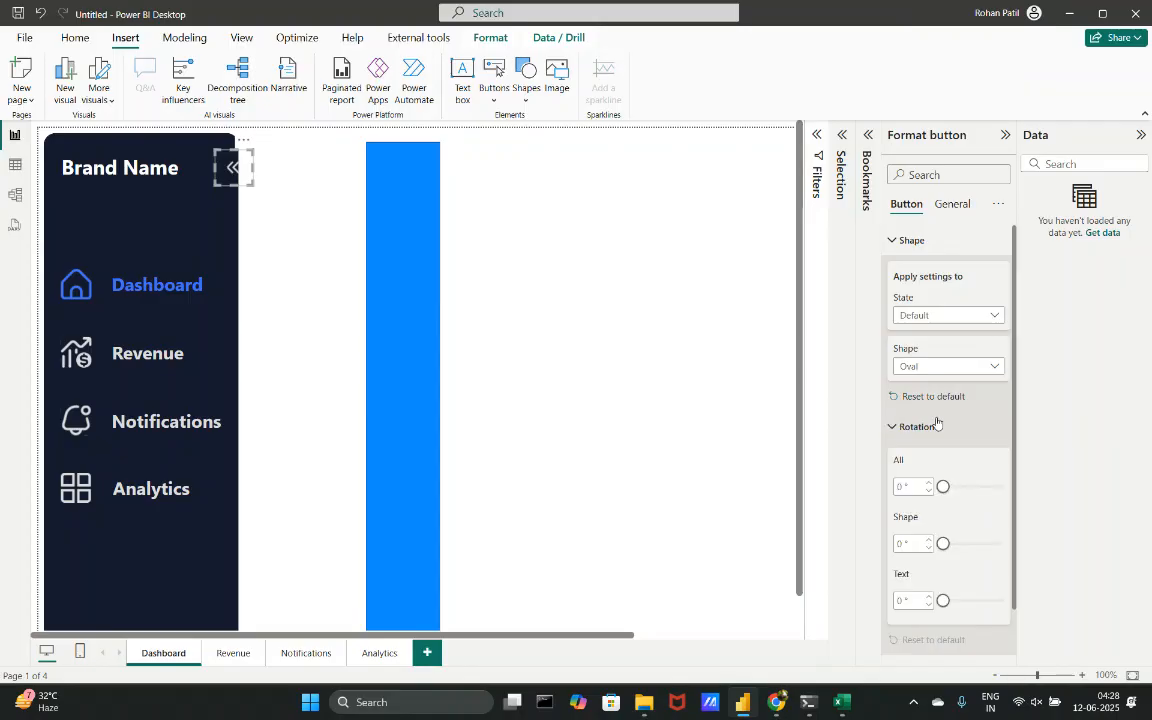
{"action": "left_click", "coordinate": [936, 425]}
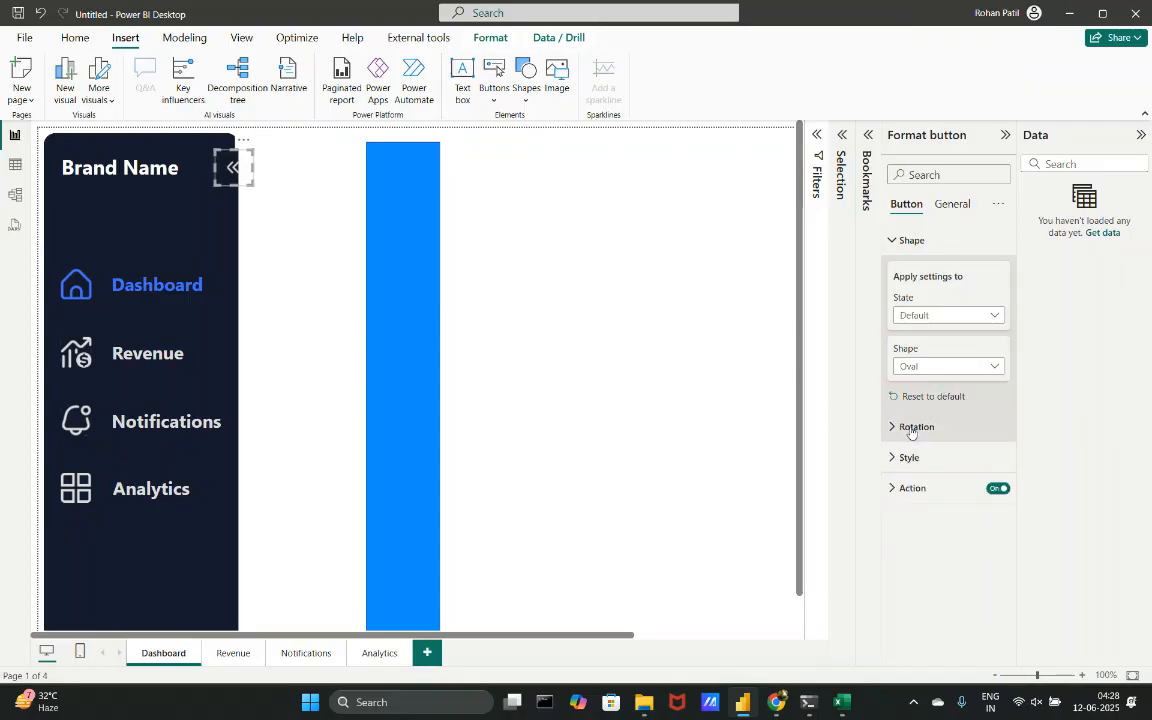
- Turn on the collapse button's fill for the Default state and set the fill transparency to 0%
{"action": "left_click", "coordinate": [908, 457]}
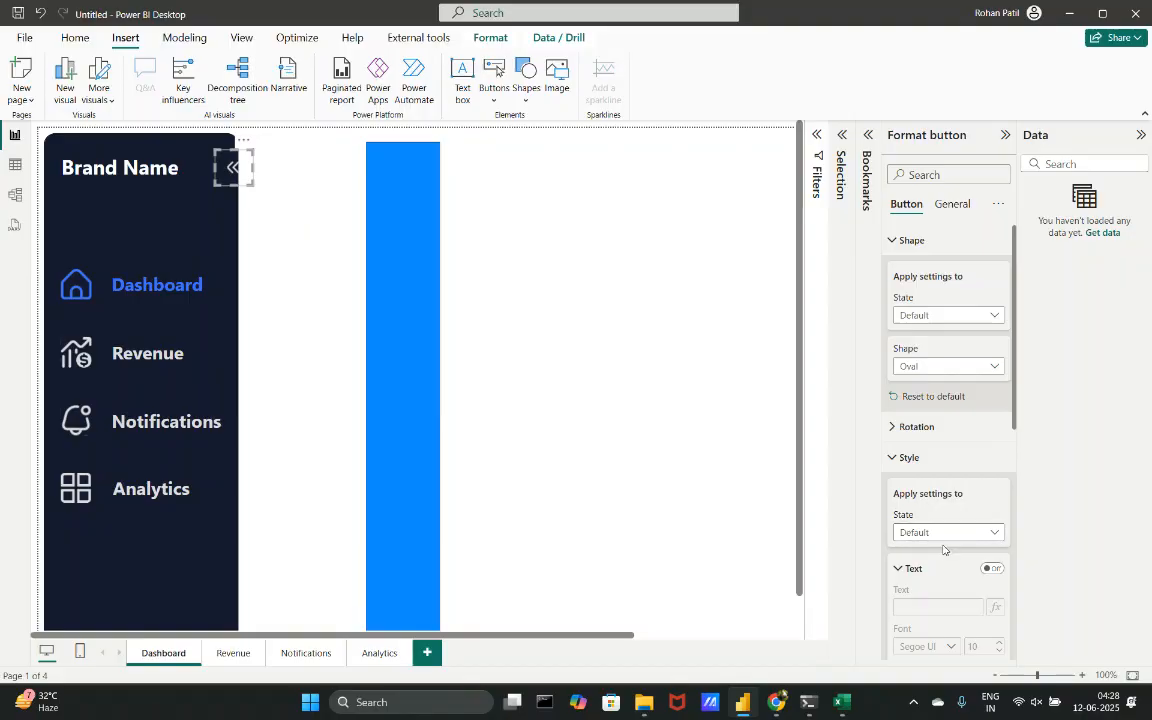
{"action": "scroll", "coordinate": [930, 520], "scroll_direction": "down", "scroll_amount": 2}
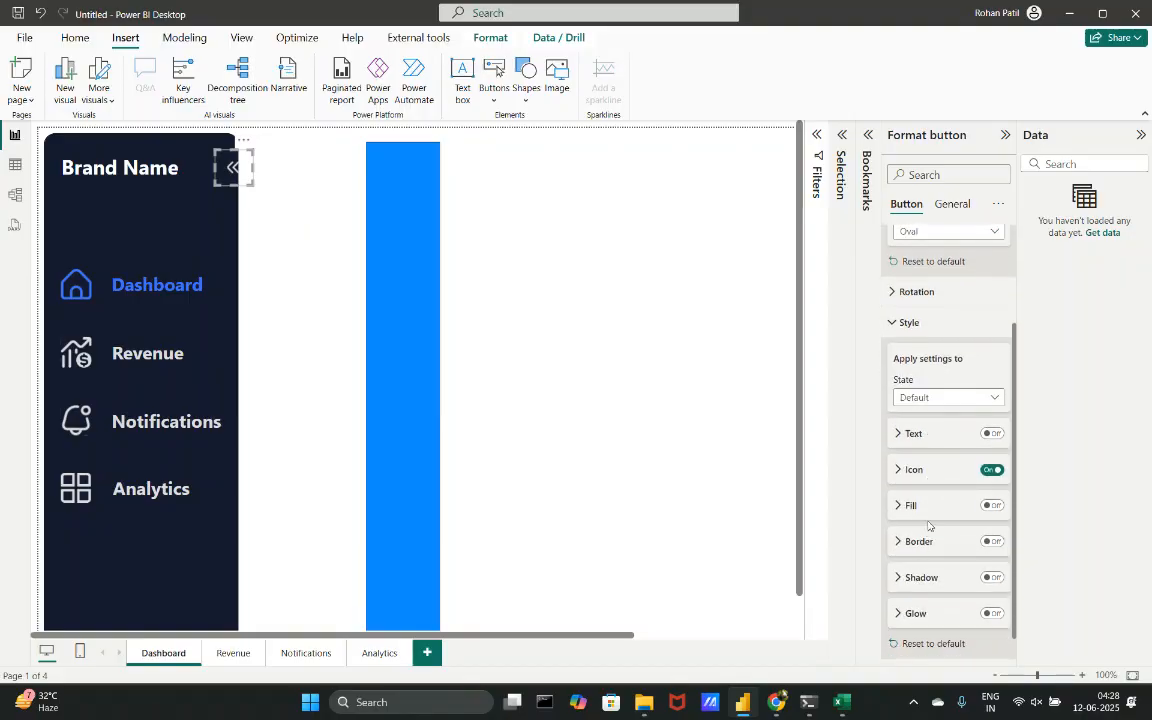
{"action": "scroll", "coordinate": [928, 522], "scroll_direction": "down", "scroll_amount": 1}
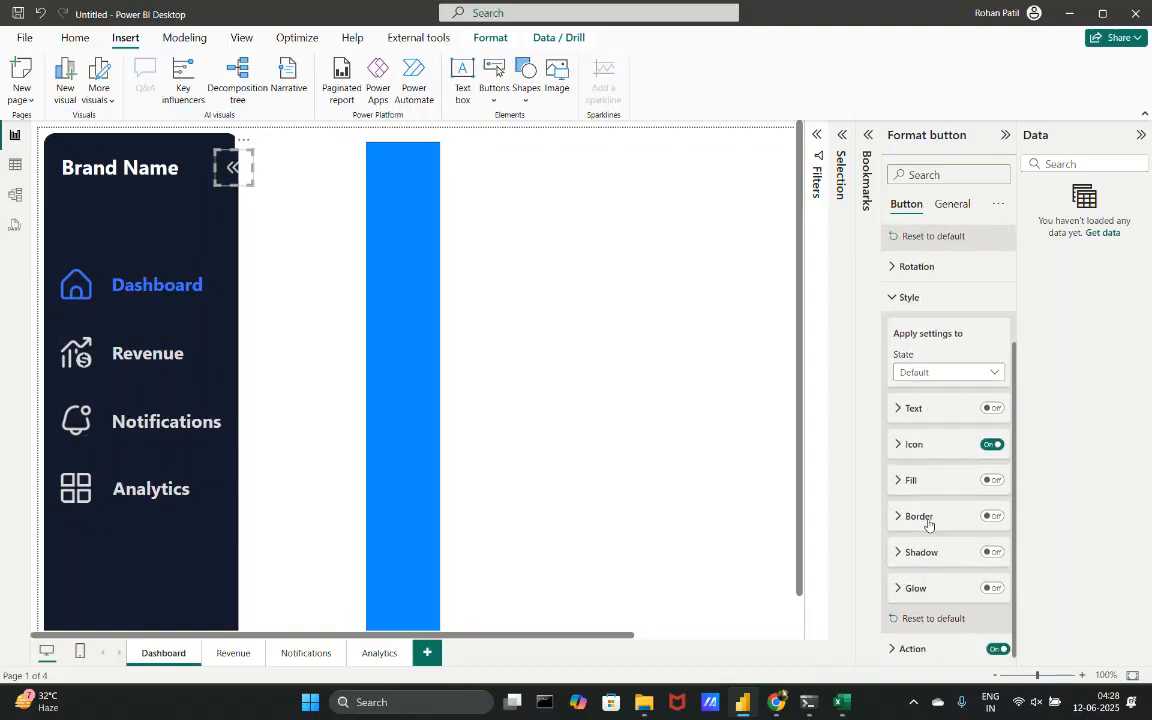
{"action": "left_click", "coordinate": [991, 476]}
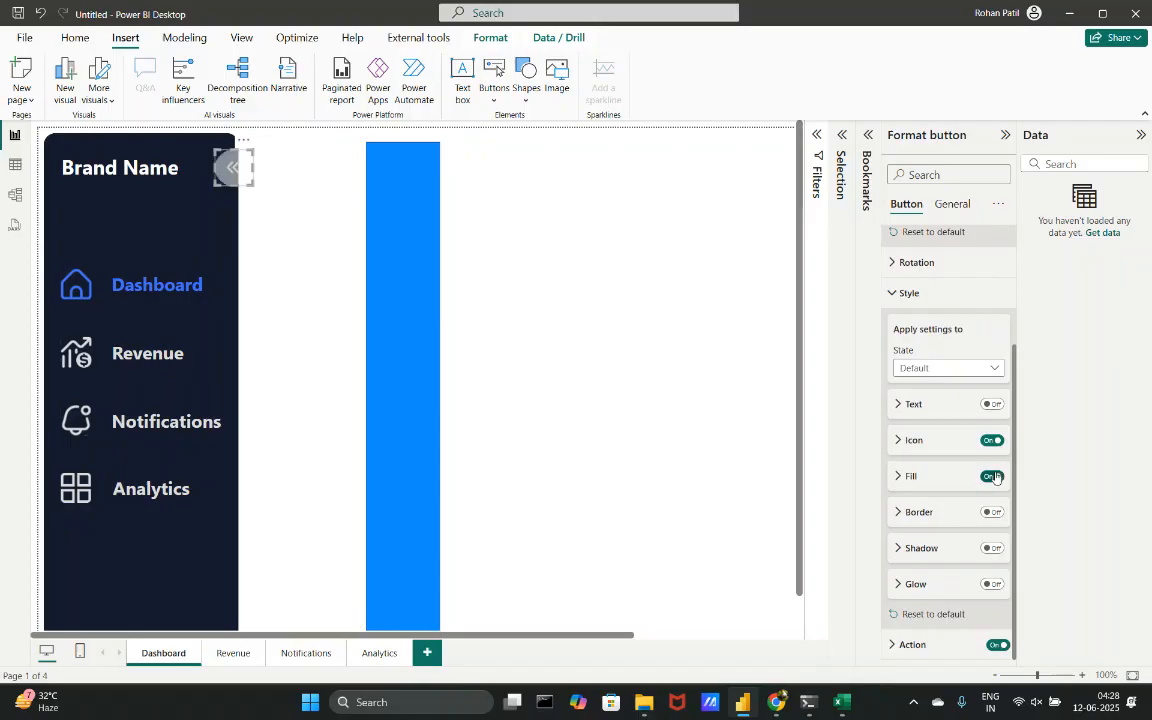
{"action": "left_click", "coordinate": [939, 478]}
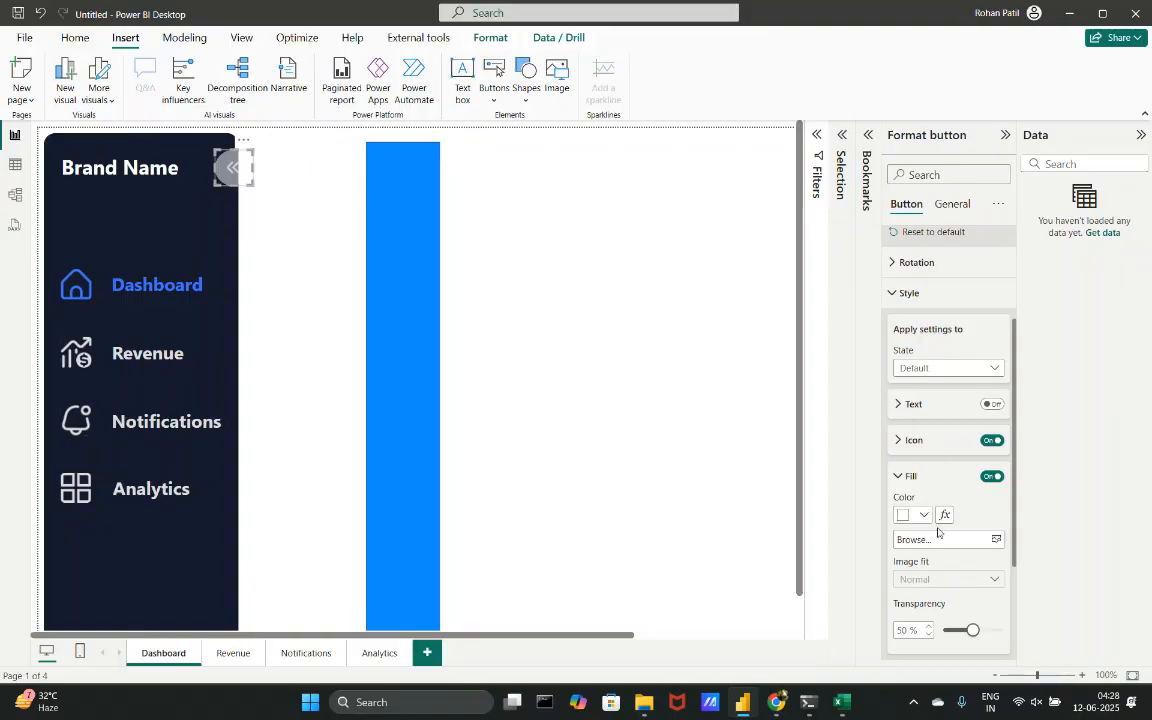
{"action": "scroll", "coordinate": [946, 516], "scroll_direction": "down", "scroll_amount": 1}
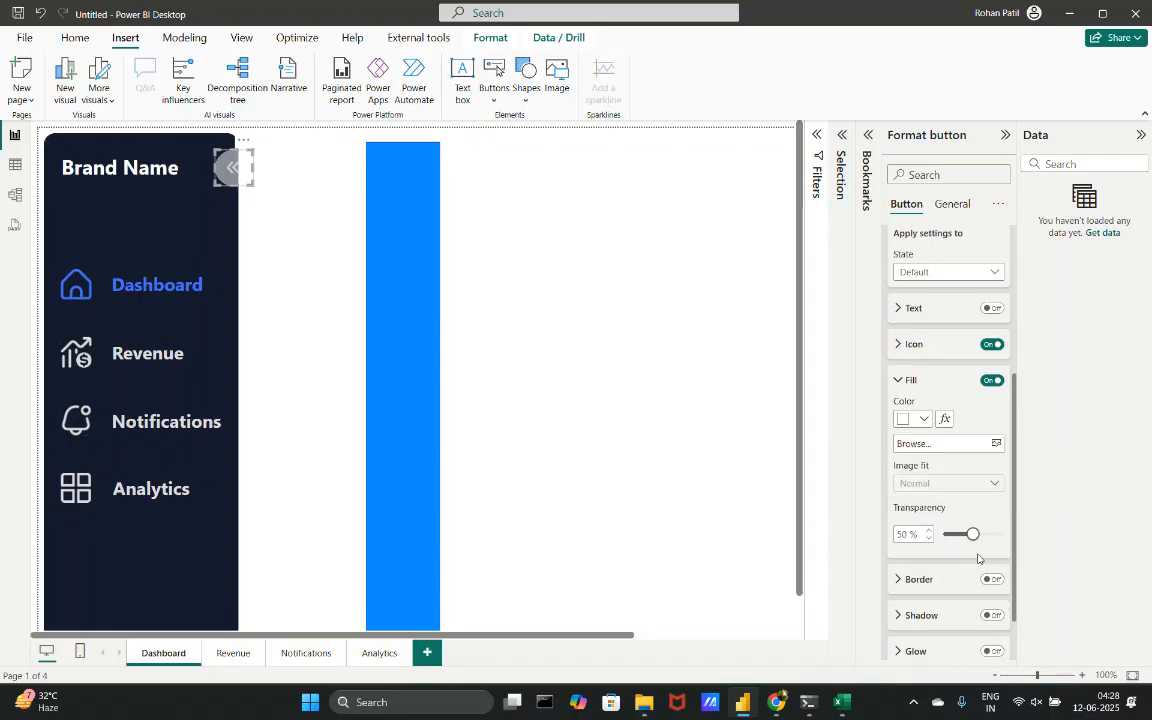
{"action": "left_click_drag", "start_coordinate": [972, 535], "coordinate": [910, 550]}
- Try light grey as the collapse button's Default fill color
{"action": "scroll", "coordinate": [921, 375], "scroll_direction": "up", "scroll_amount": 3}
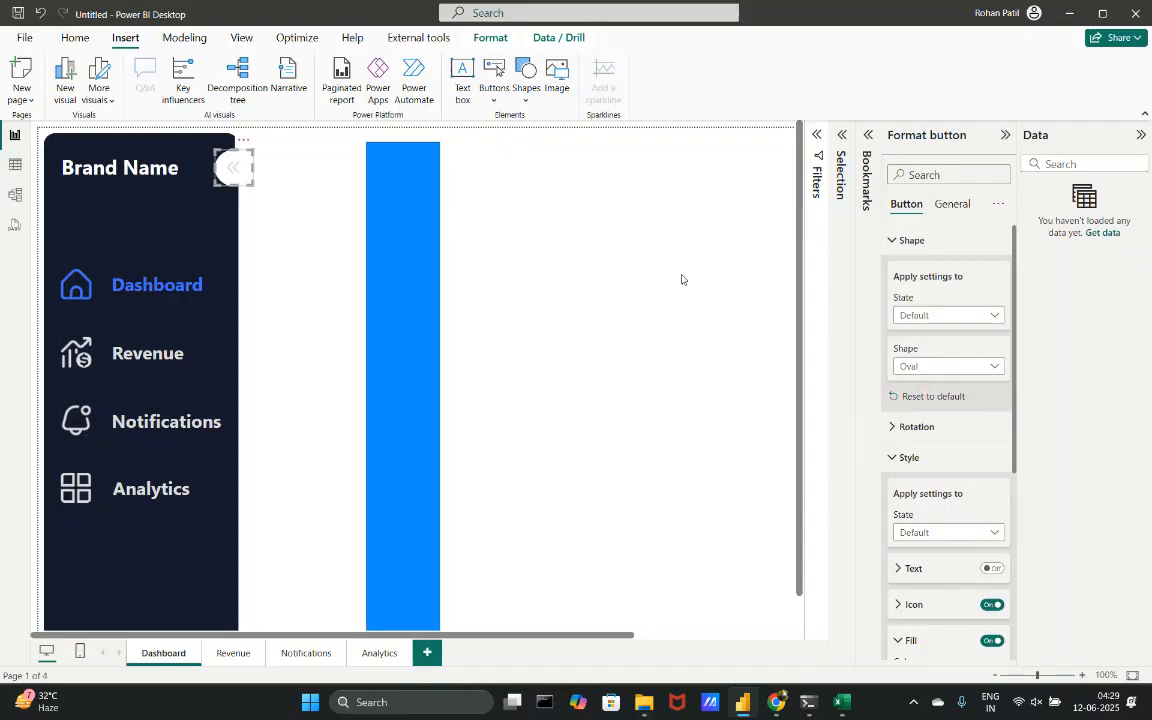
{"action": "scroll", "coordinate": [977, 440], "scroll_direction": "down", "scroll_amount": 2}
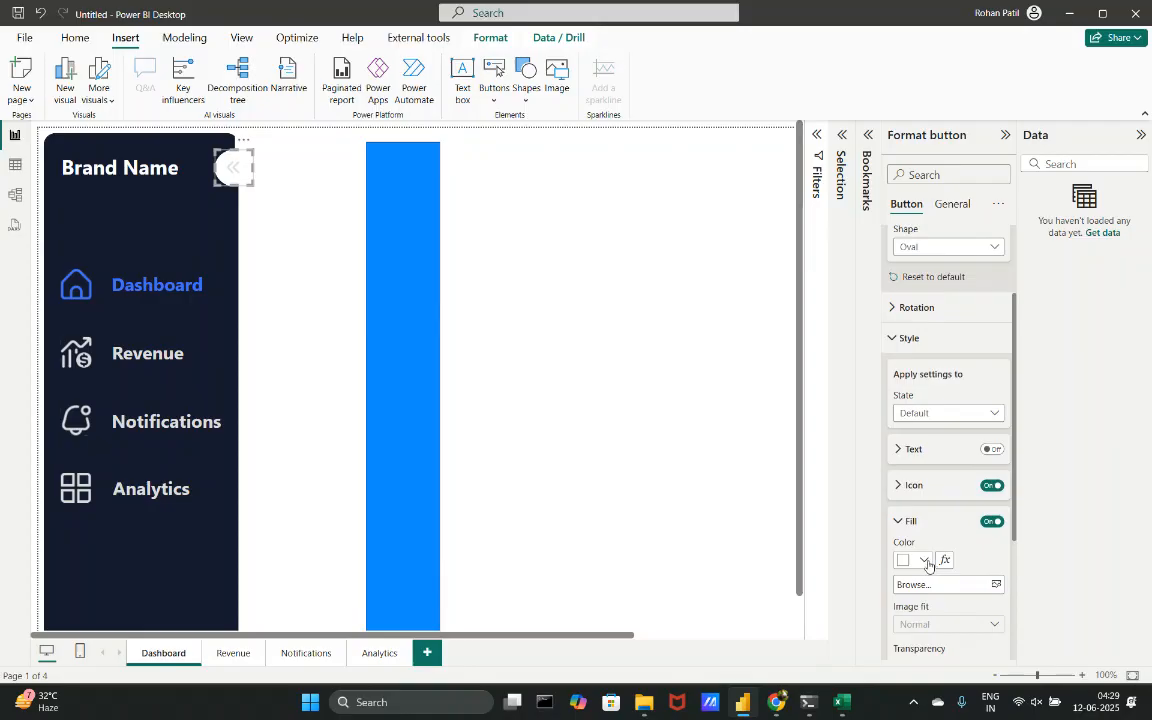
{"action": "left_click", "coordinate": [928, 563]}
{"action": "left_click", "coordinate": [911, 496]}
{"action": "left_click", "coordinate": [315, 215]}
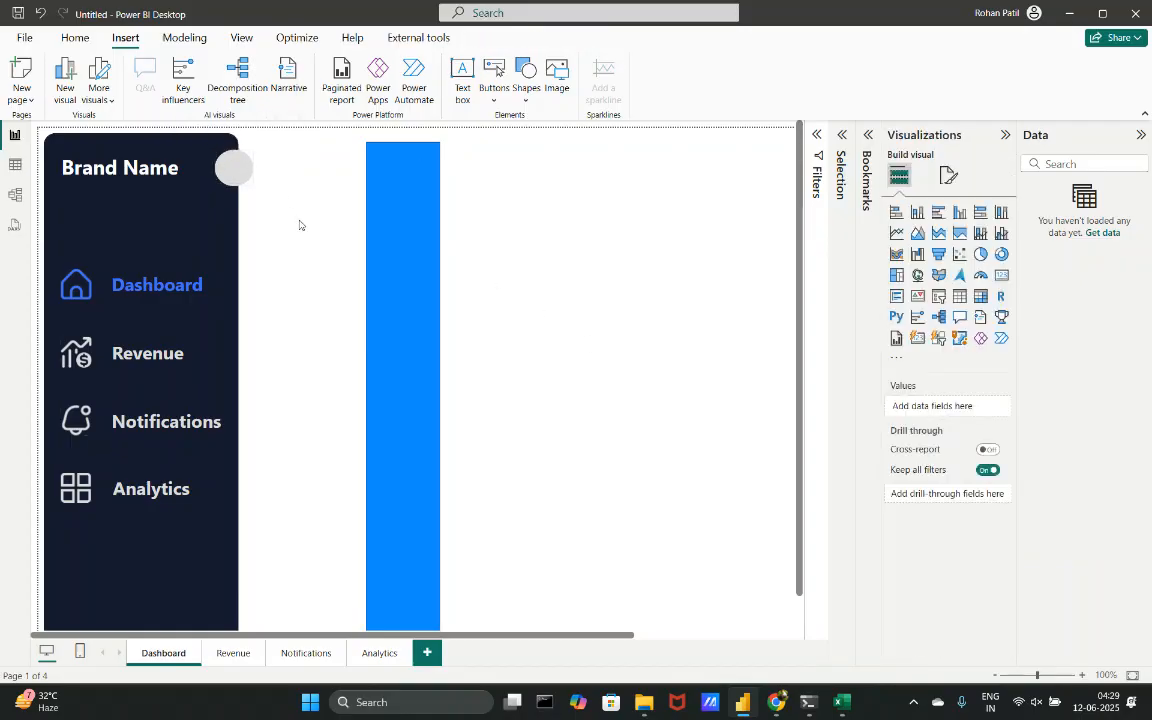
- Set the collapse button's Default fill to the recently used near-black color so it contrasts with the light arrow icon
{"action": "left_click", "coordinate": [249, 179]}
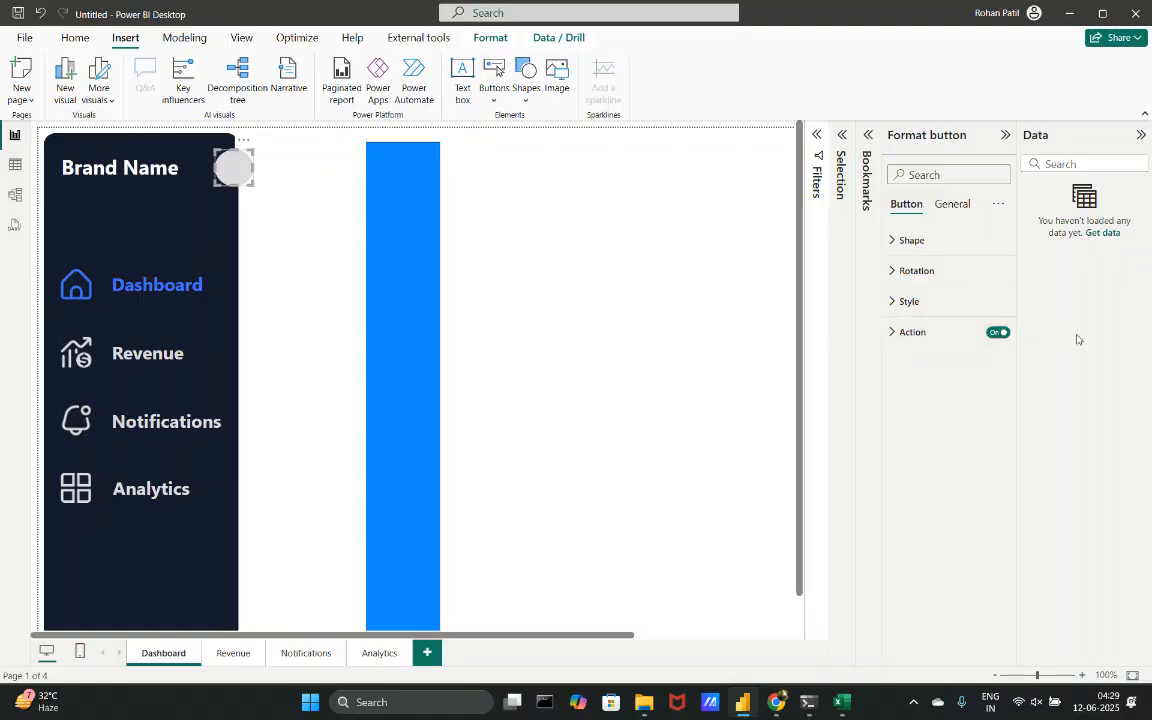
{"action": "left_click", "coordinate": [963, 303]}
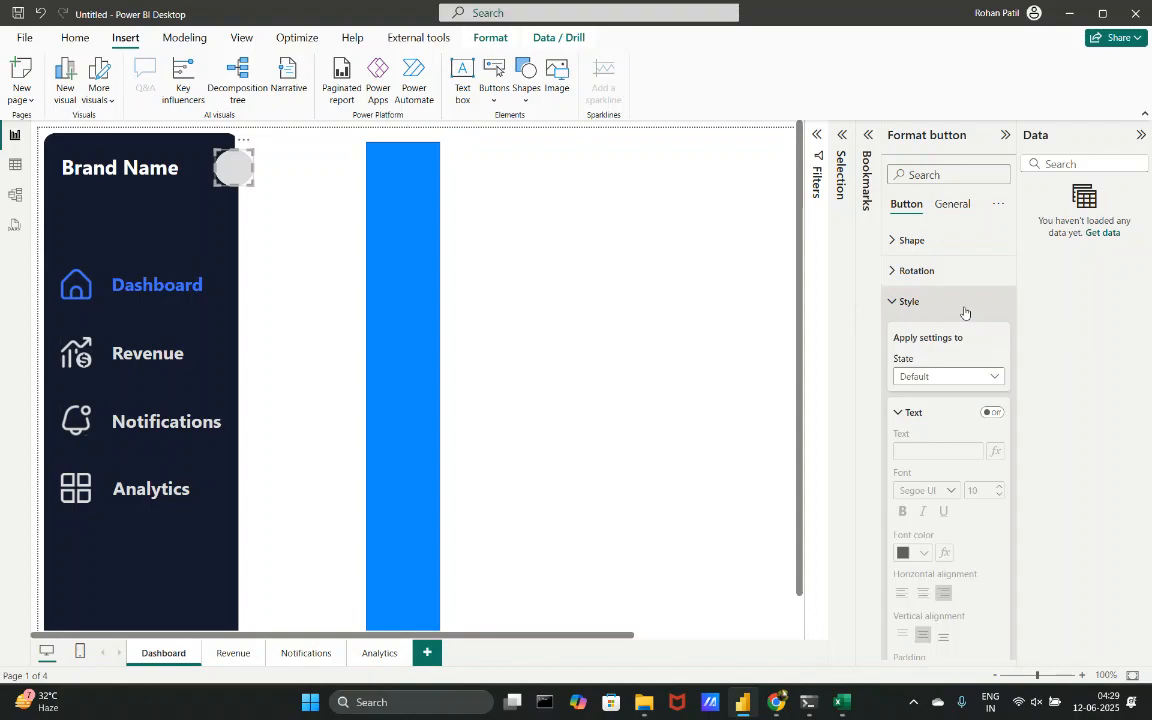
{"action": "left_click", "coordinate": [899, 411]}
{"action": "left_click", "coordinate": [912, 450]}
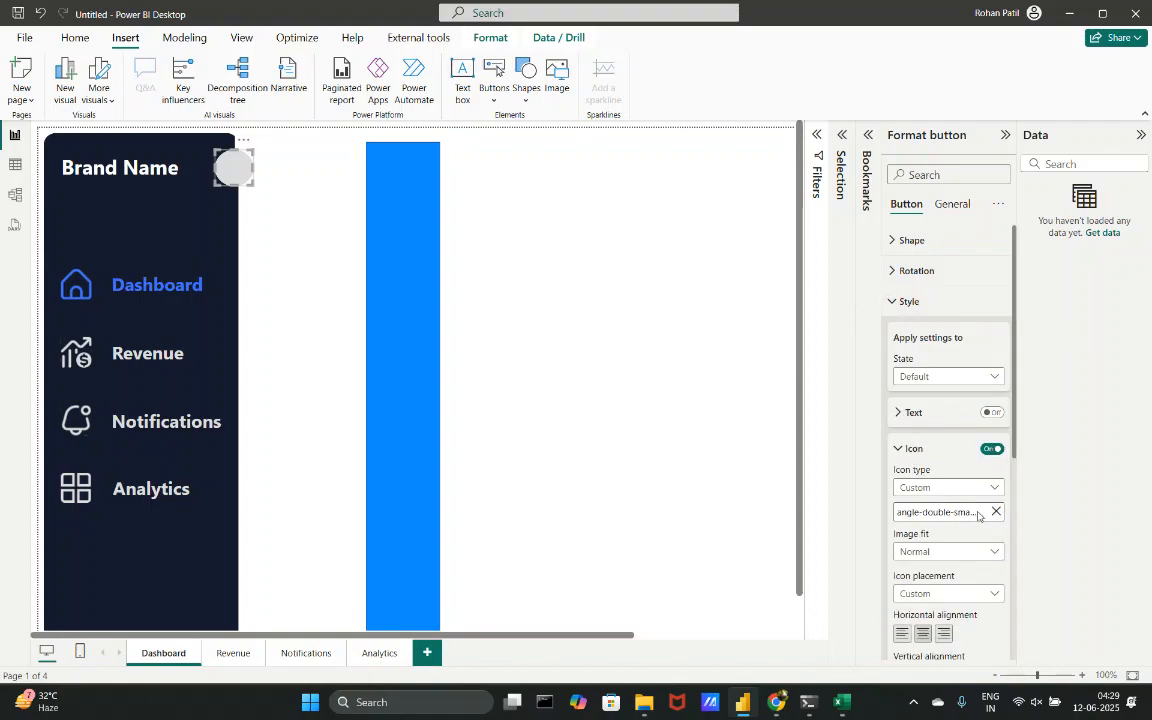
{"action": "left_click", "coordinate": [907, 450]}
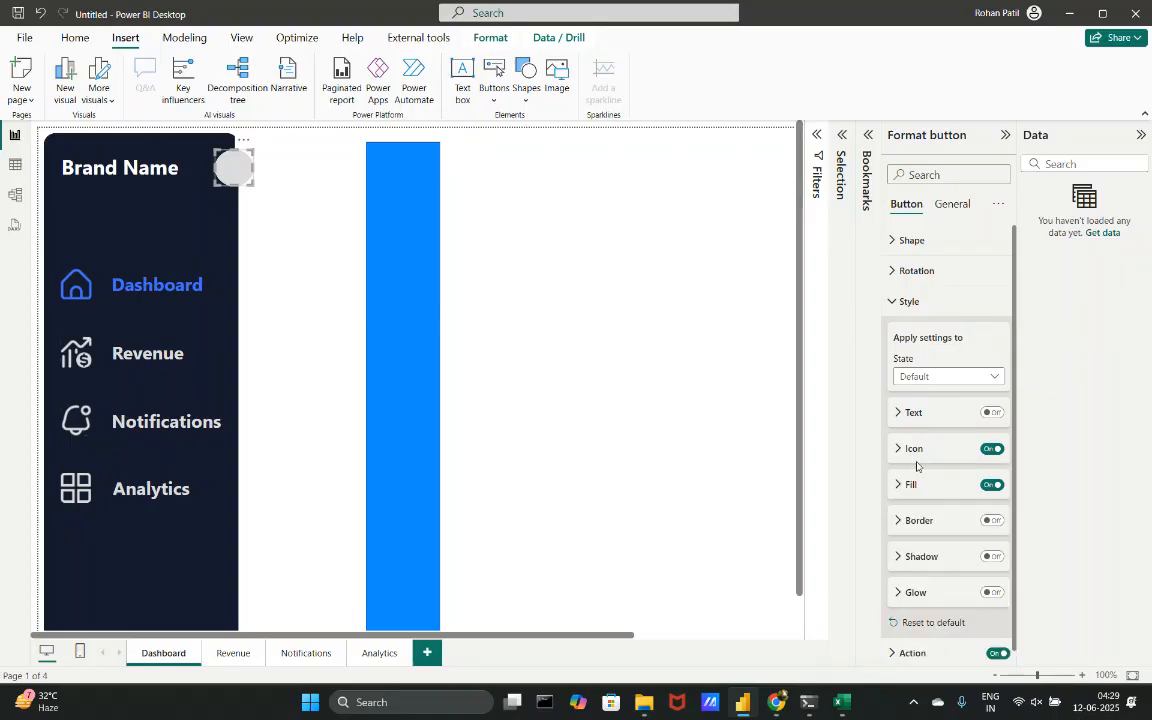
{"action": "left_click", "coordinate": [910, 485]}
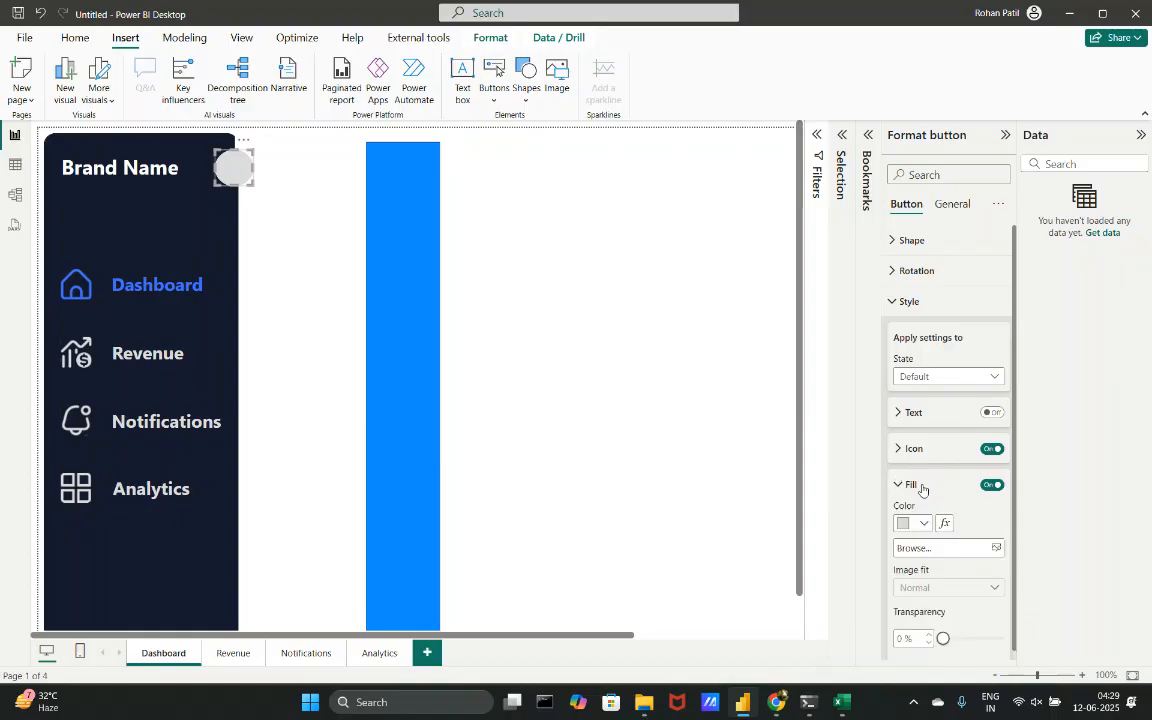
{"action": "scroll", "coordinate": [920, 485], "scroll_direction": "down", "scroll_amount": 1}
{"action": "left_click", "coordinate": [914, 475]}
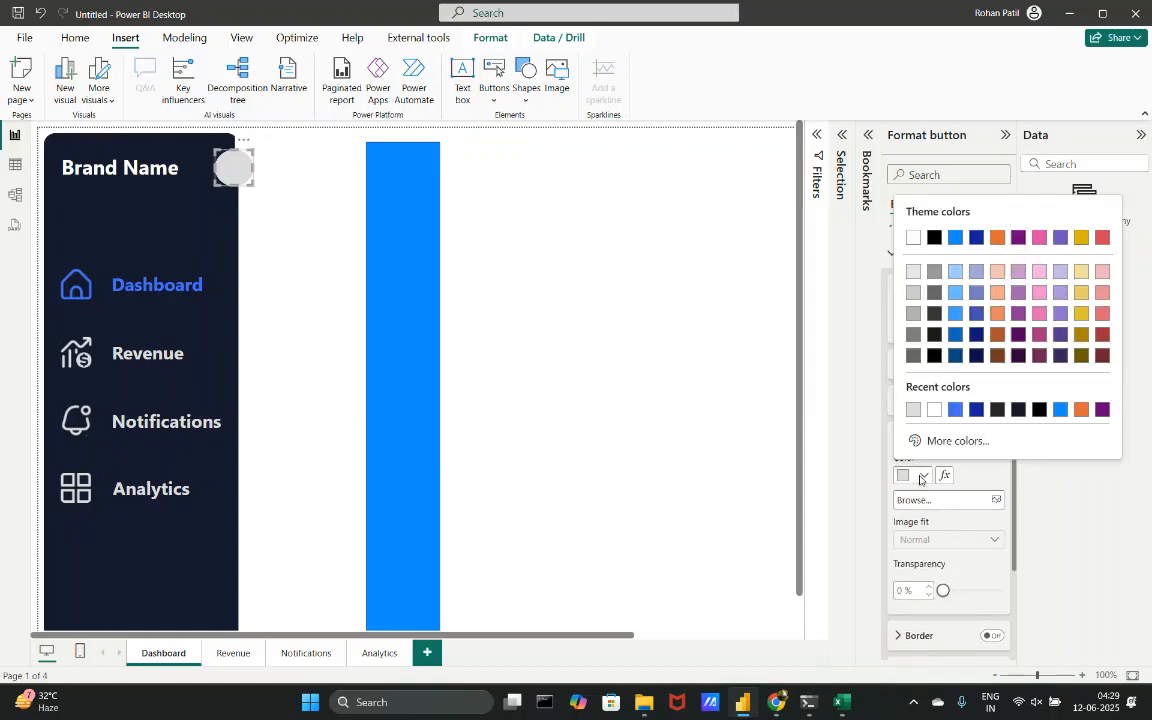
{"action": "left_click", "coordinate": [996, 410]}
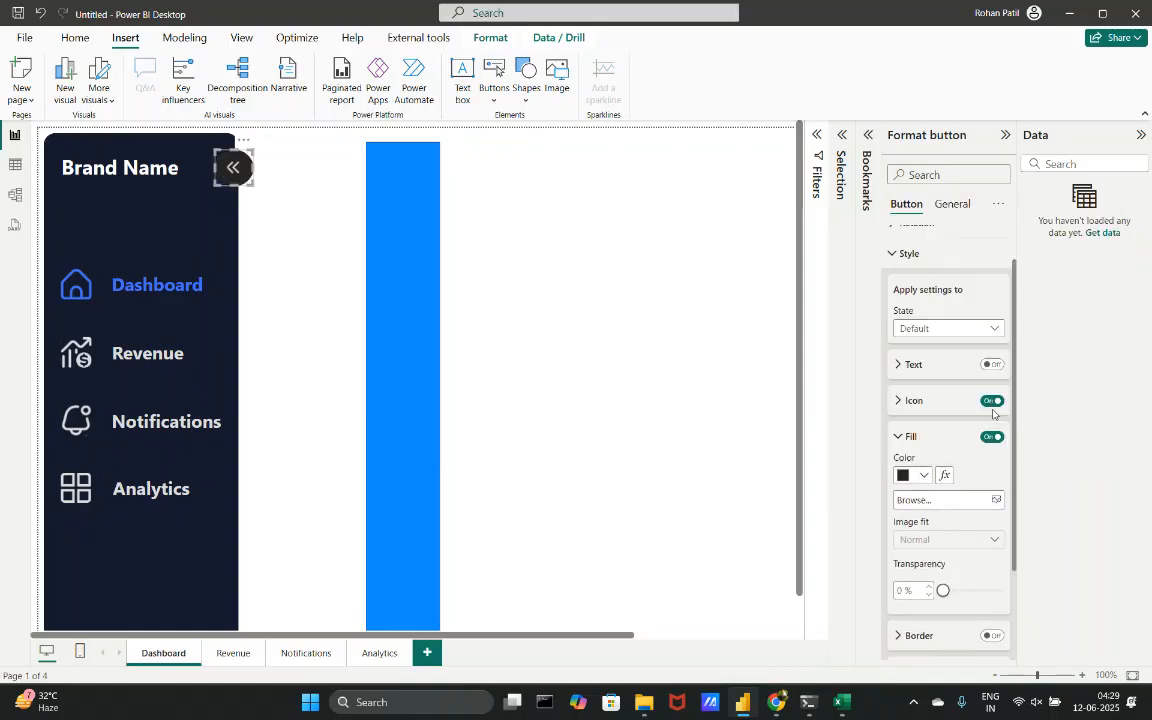
{"action": "left_click", "coordinate": [553, 328]}
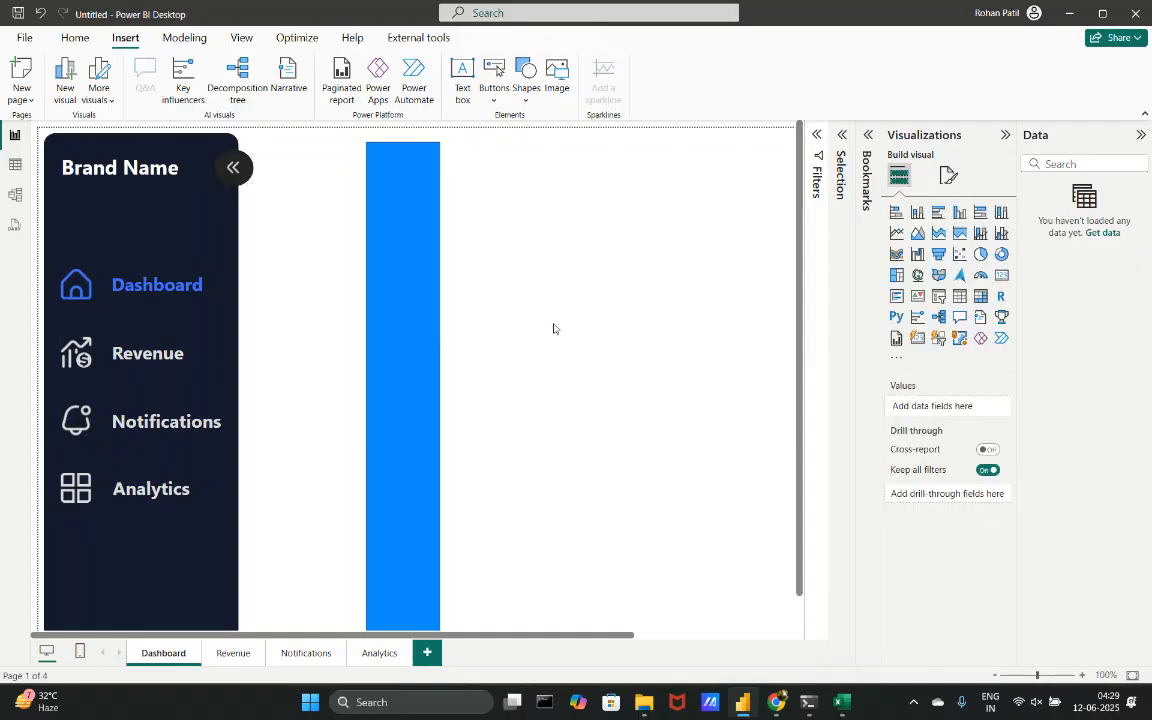
- Add a border to the collapse button for the Default state, using the same blue as the Dashboard label
{"action": "left_click", "coordinate": [232, 167]}
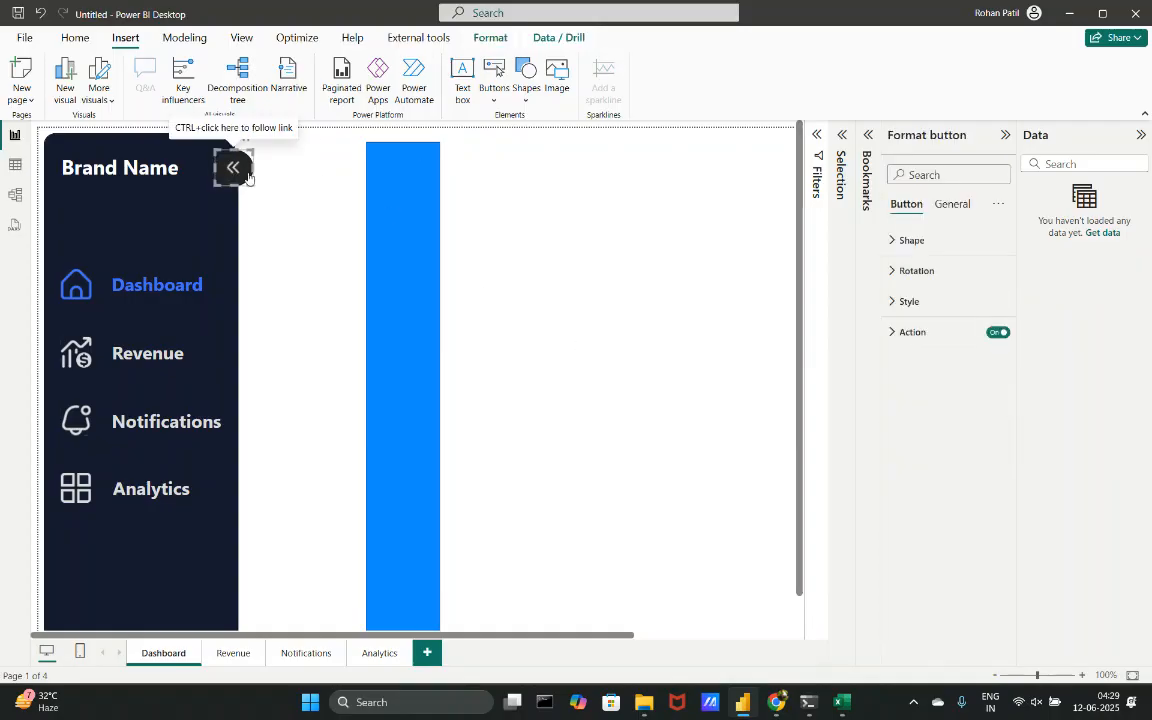
{"action": "left_click", "coordinate": [910, 301]}
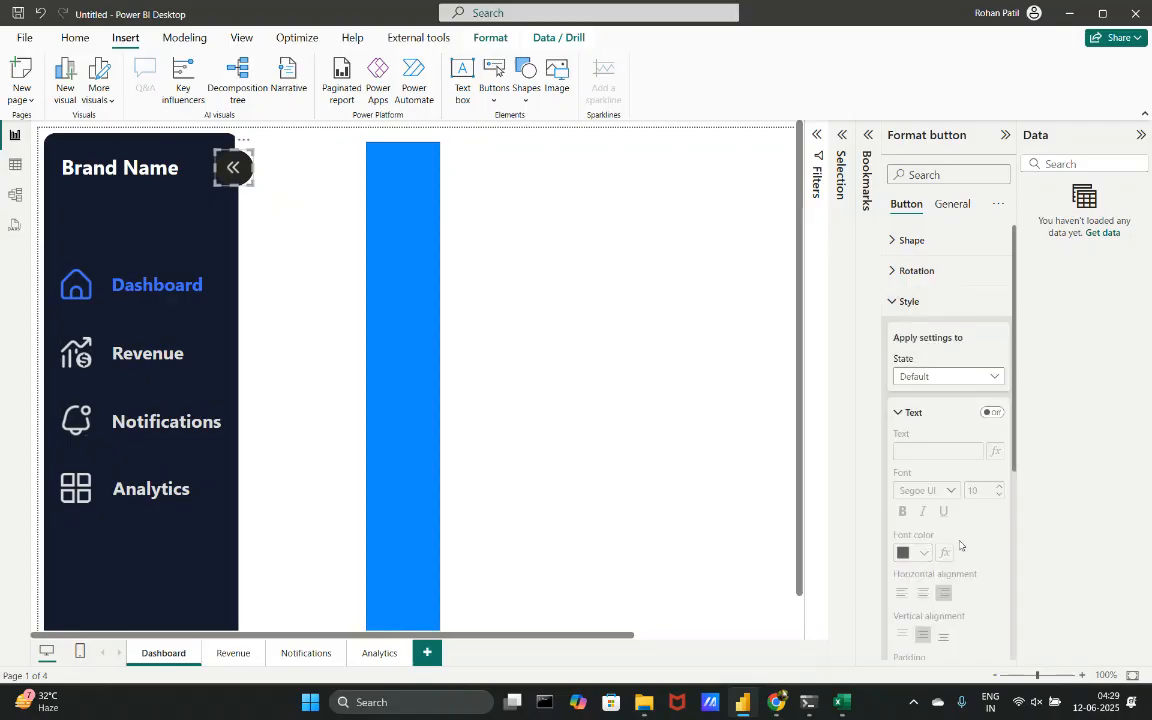
{"action": "left_click", "coordinate": [906, 398]}
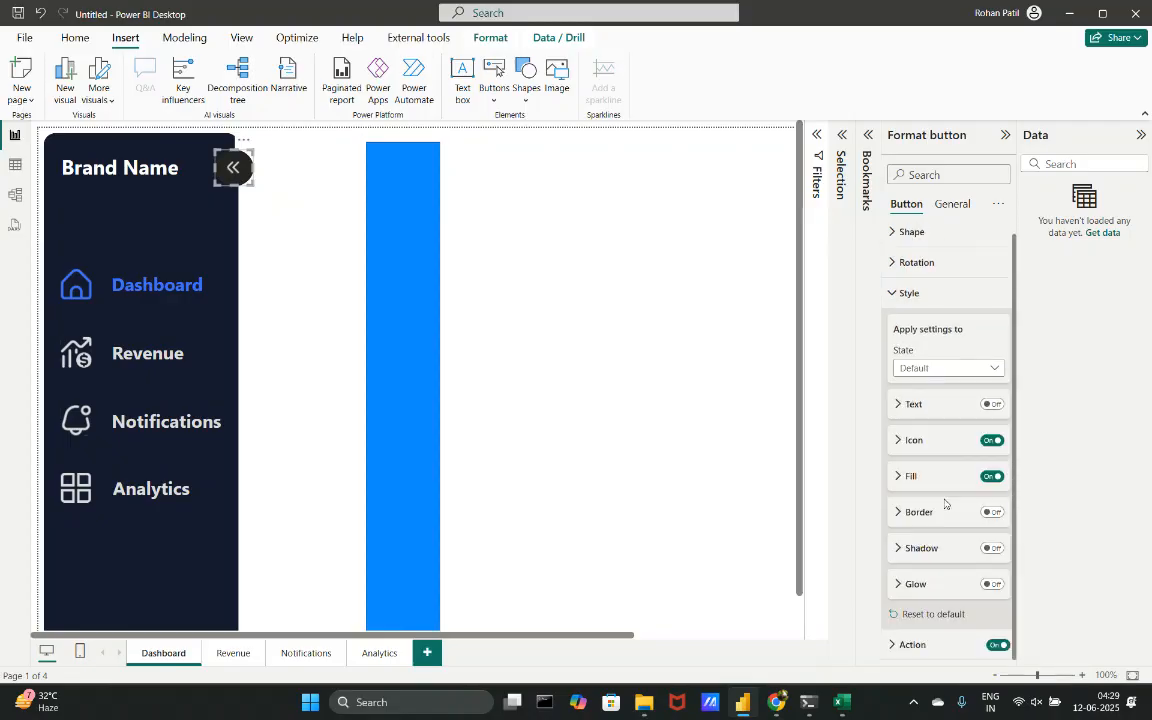
{"action": "left_click", "coordinate": [993, 512]}
{"action": "scroll", "coordinate": [990, 480], "scroll_direction": "down", "scroll_amount": 2}
{"action": "left_click", "coordinate": [923, 416]}
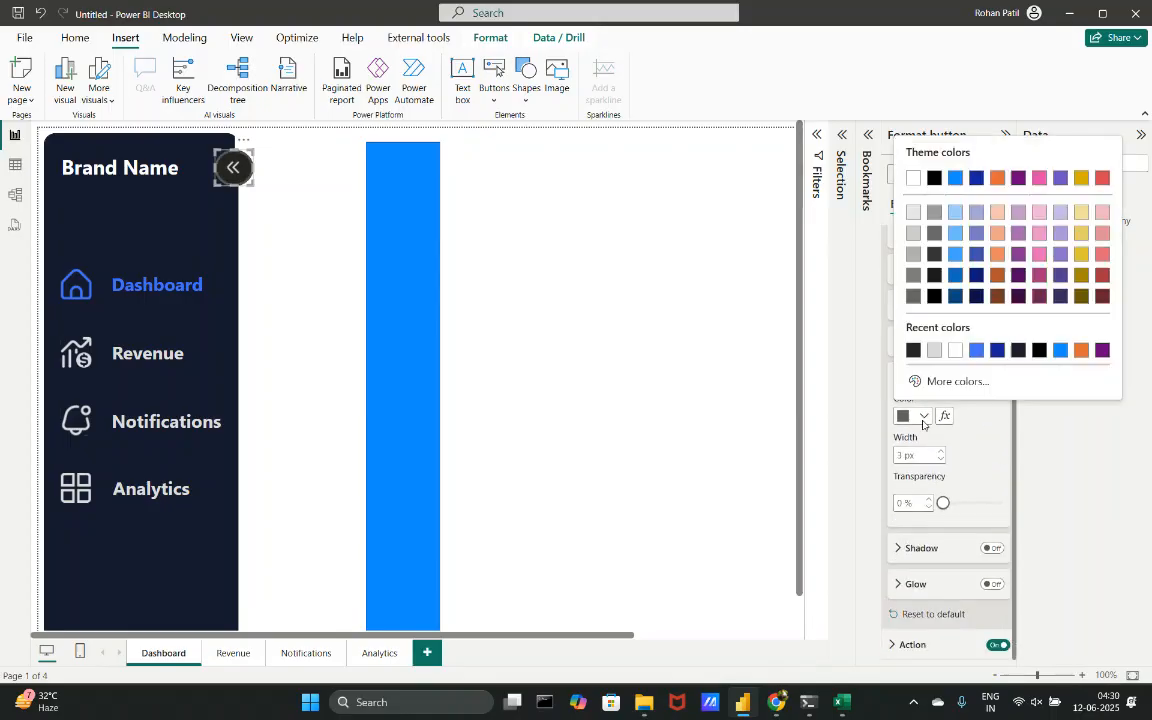
{"action": "left_click", "coordinate": [868, 334]}
{"action": "left_click", "coordinate": [577, 241]}
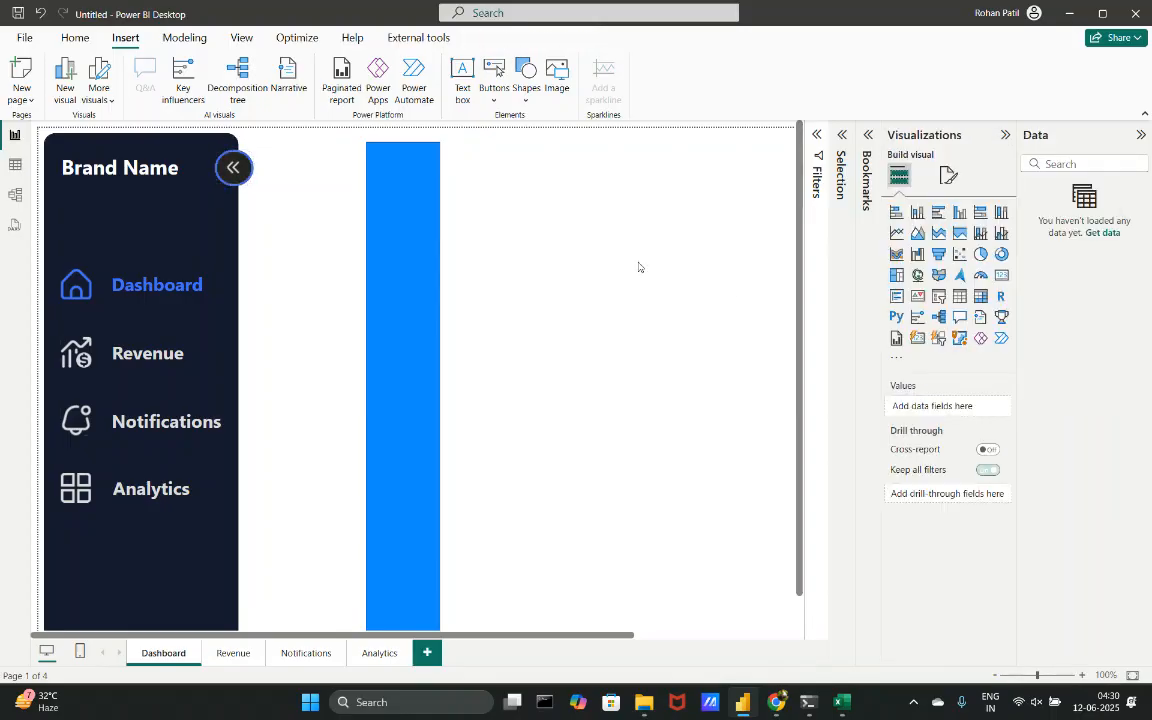
- Remove the spare blue rectangle from the canvas beside the expanded sidebar
{"action": "scroll", "coordinate": [473, 265], "scroll_direction": "down", "scroll_amount": 5, "text": "ctrl"}
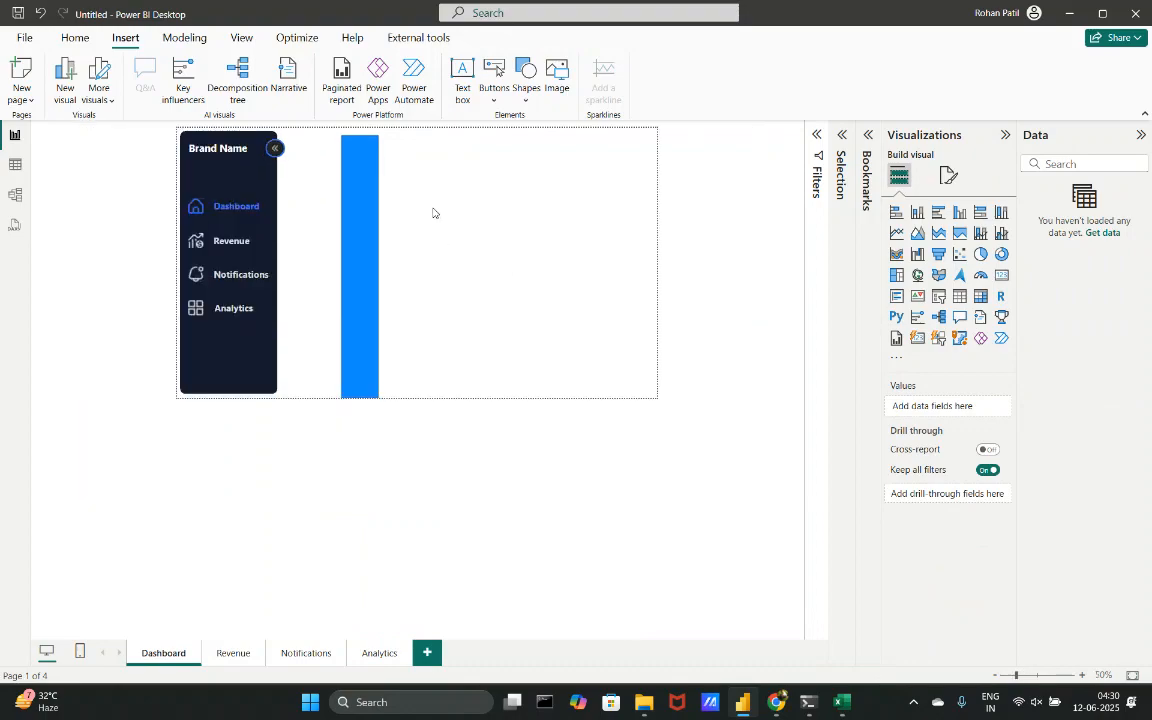
{"action": "scroll", "coordinate": [433, 212], "scroll_direction": "up", "scroll_amount": 7, "text": "ctrl"}
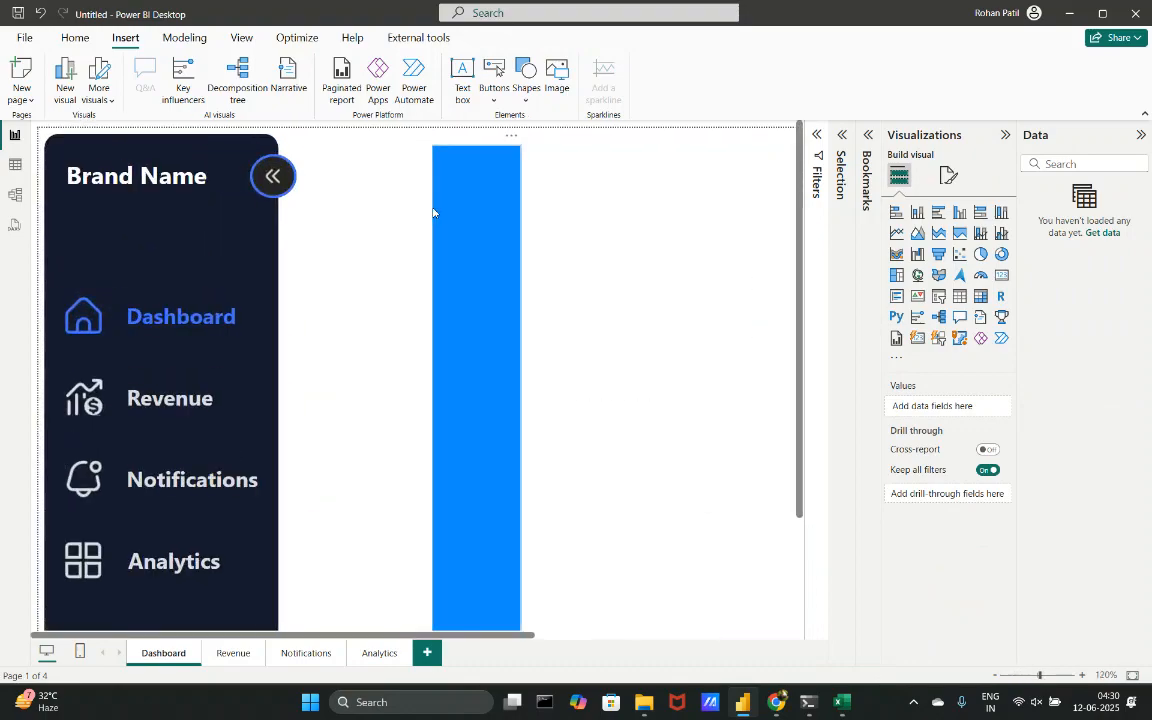
{"action": "left_click", "coordinate": [277, 179]}
{"action": "left_click", "coordinate": [316, 226]}
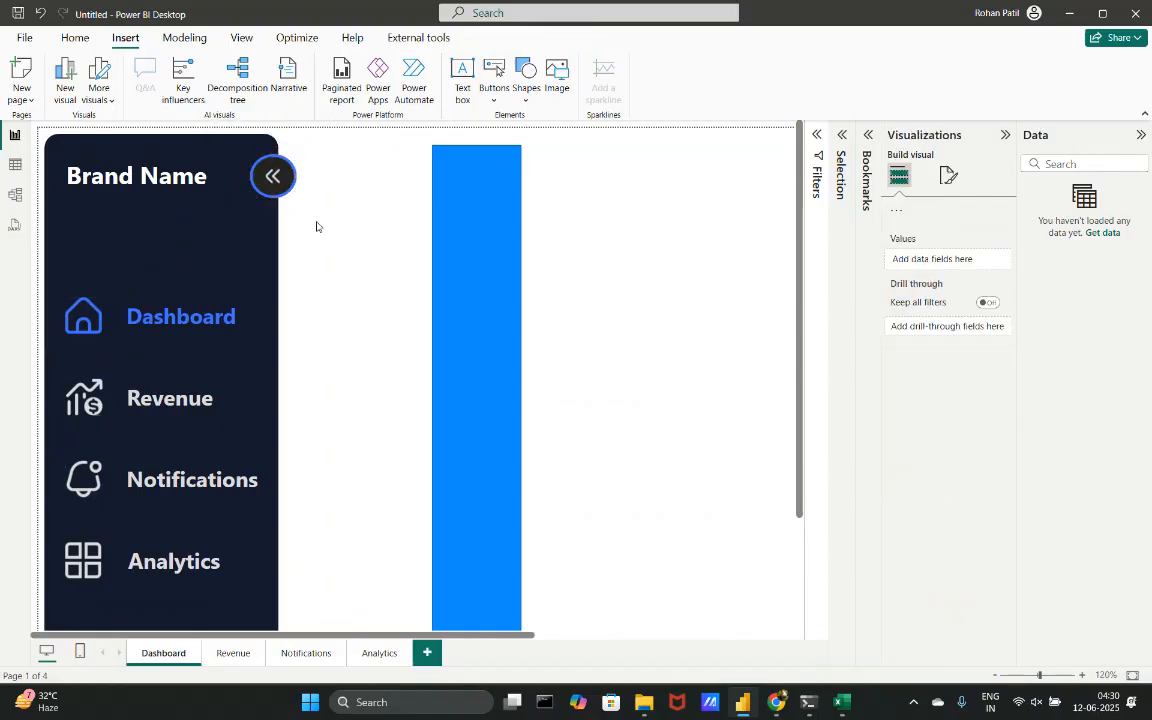
{"action": "scroll", "coordinate": [316, 226], "scroll_direction": "down", "scroll_amount": 6, "text": "ctrl"}
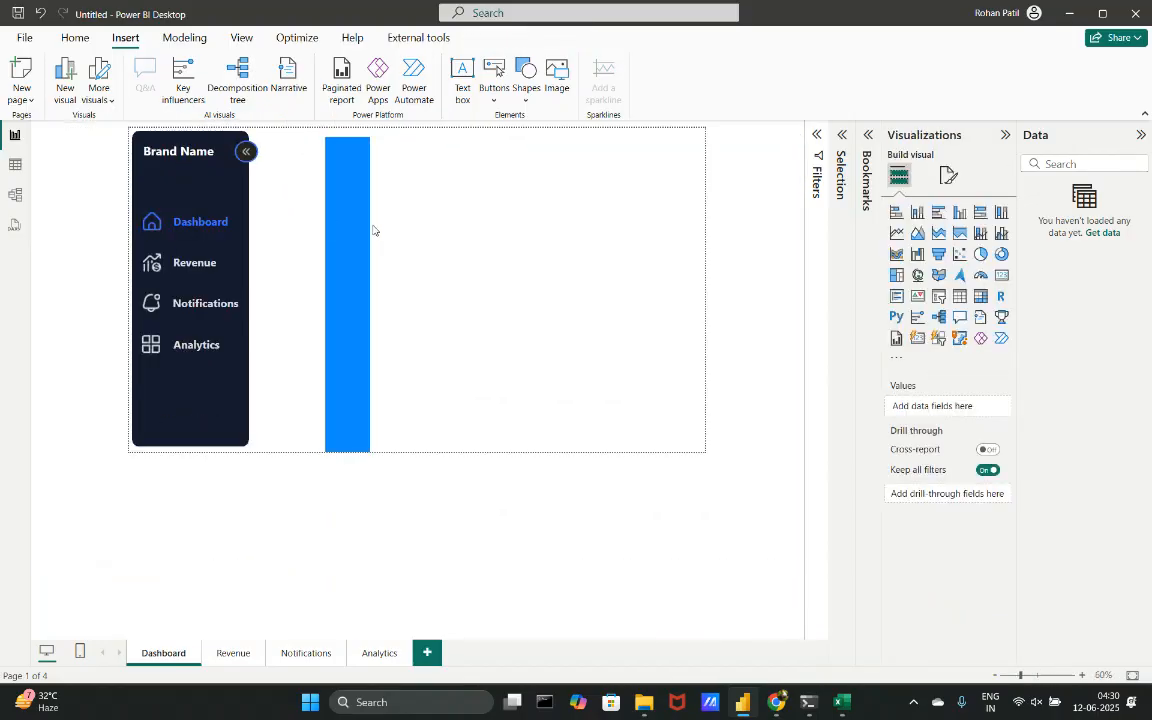
{"action": "left_click", "coordinate": [352, 185]}
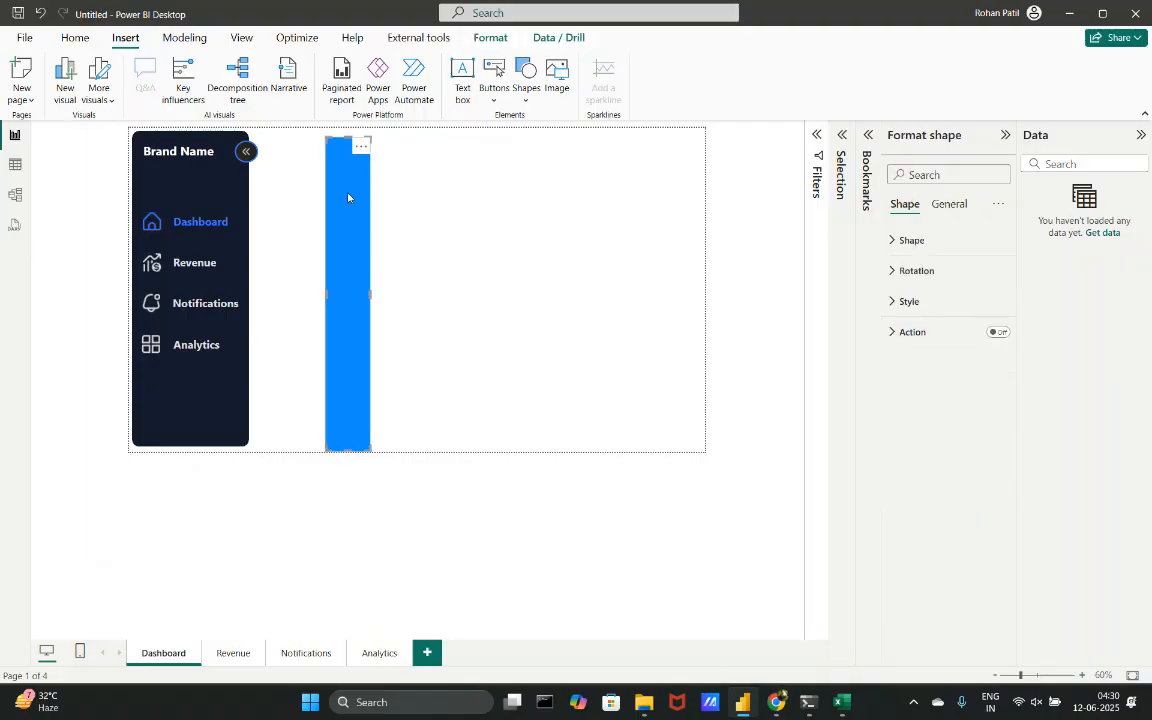
{"action": "left_click", "coordinate": [361, 150]}
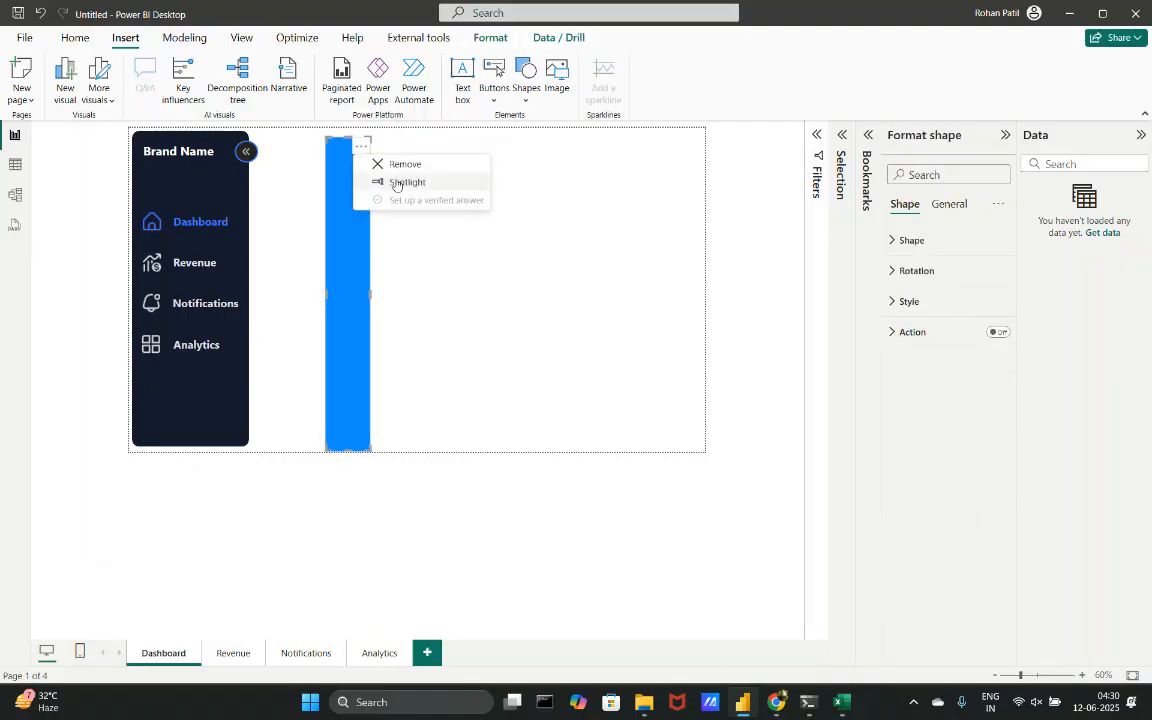
{"action": "left_click", "coordinate": [384, 164]}
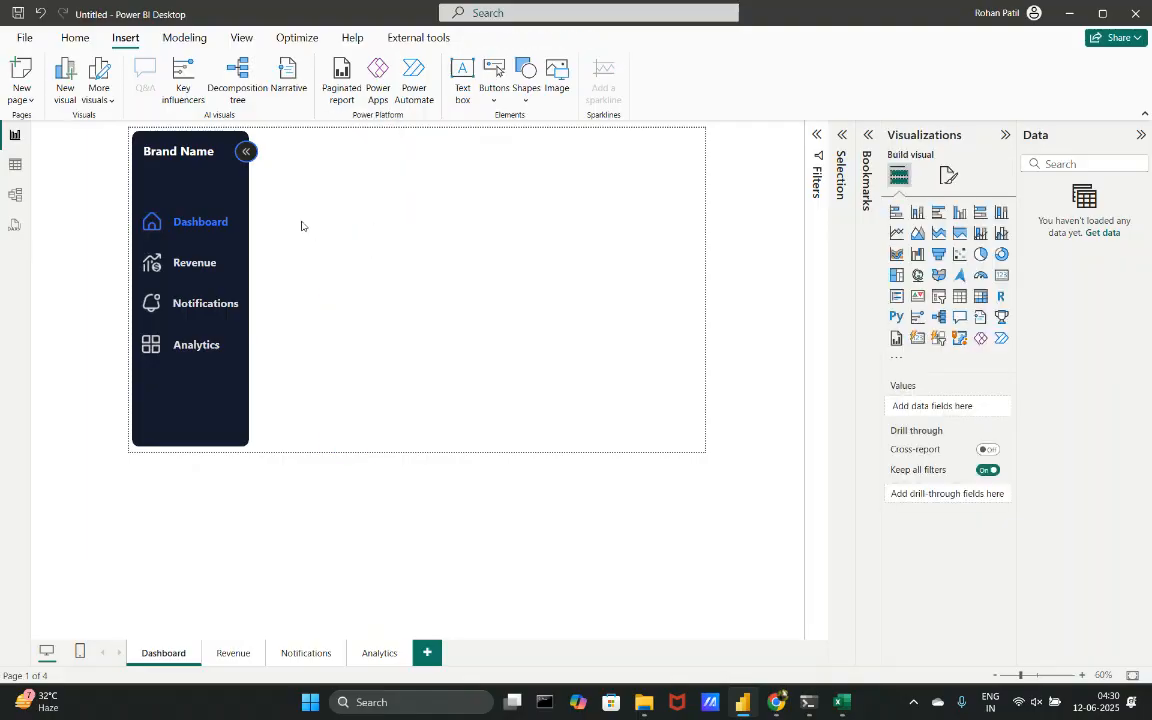
- Group all the visible sidebar elements, including the brand text, page buttons, collapse button and background shape
{"action": "scroll", "coordinate": [301, 225], "scroll_direction": "up", "scroll_amount": 5}
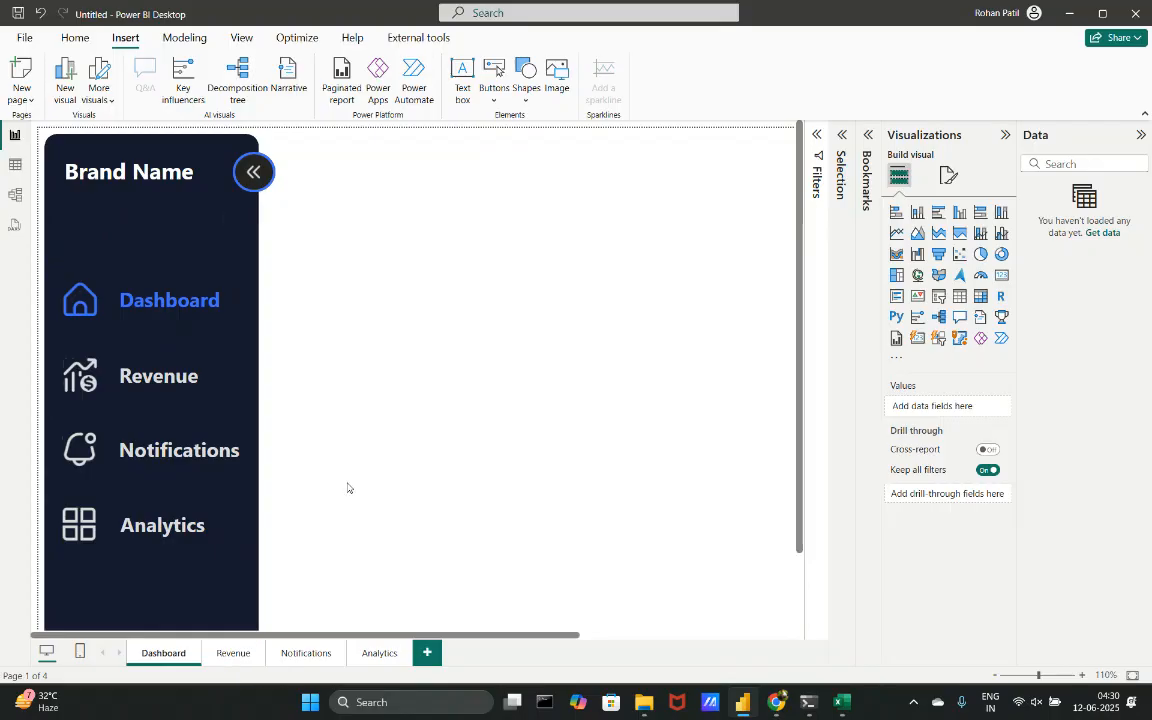
{"action": "scroll", "coordinate": [462, 250], "scroll_direction": "down", "scroll_amount": 10}
{"action": "scroll", "coordinate": [510, 227], "scroll_direction": "up", "scroll_amount": 9}
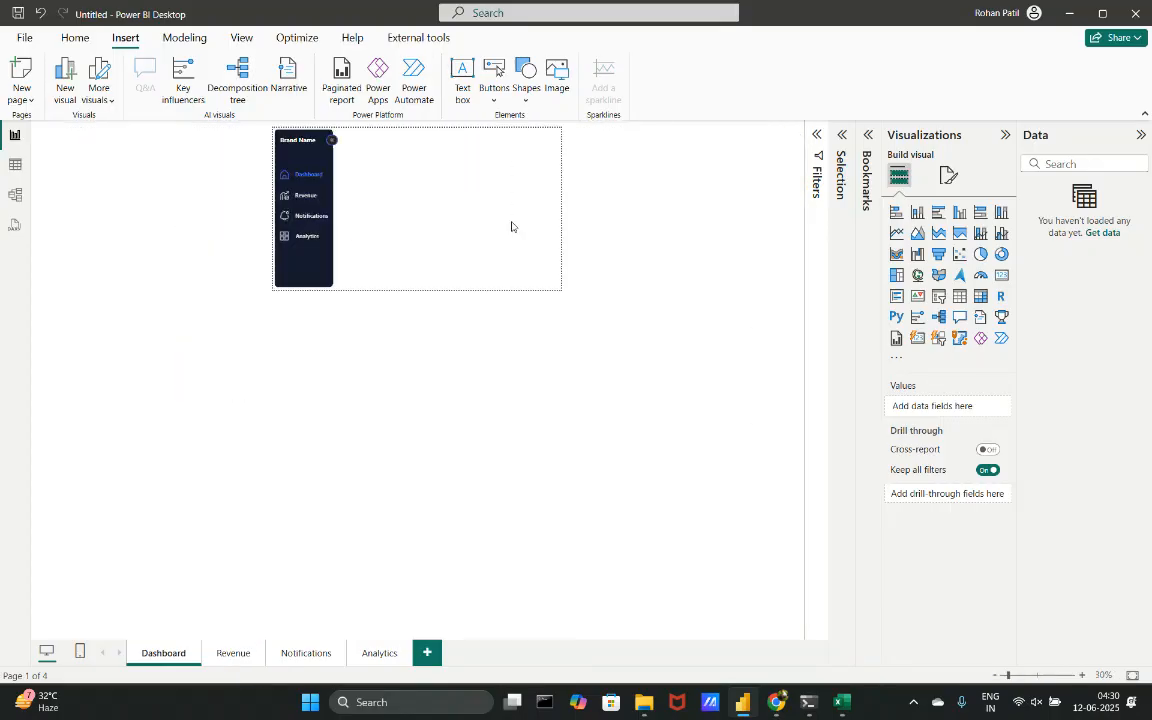
{"action": "key", "text": "ctrl+a"}
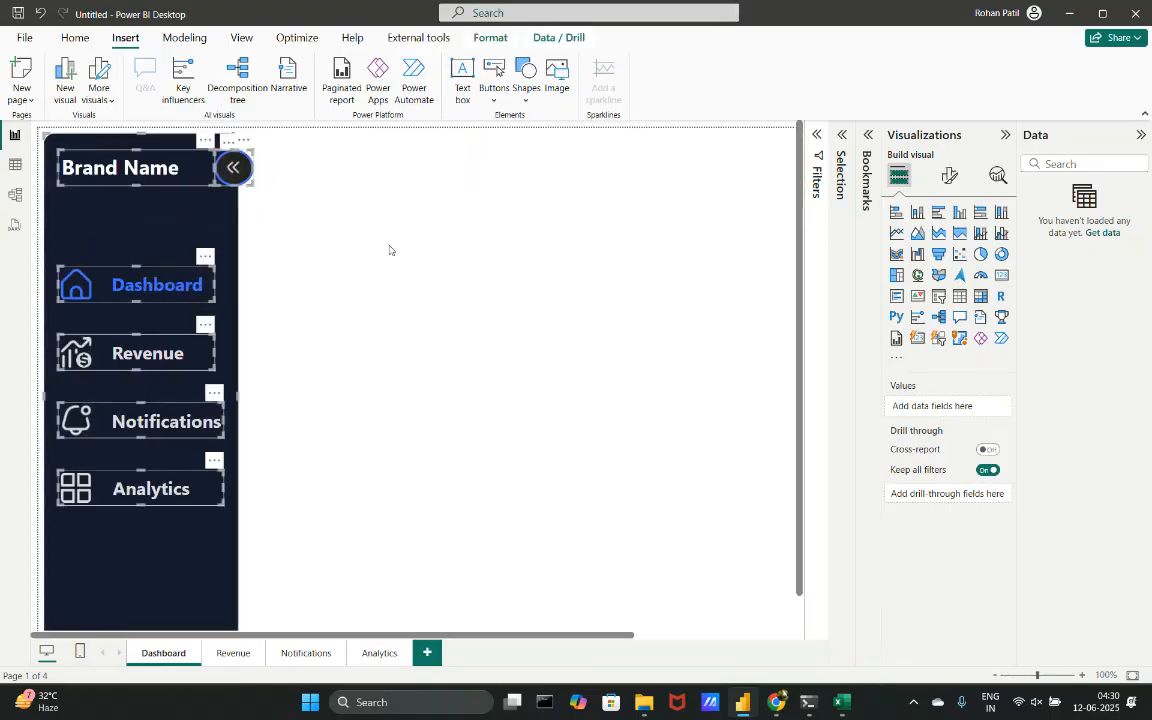
{"action": "left_click", "coordinate": [842, 135]}
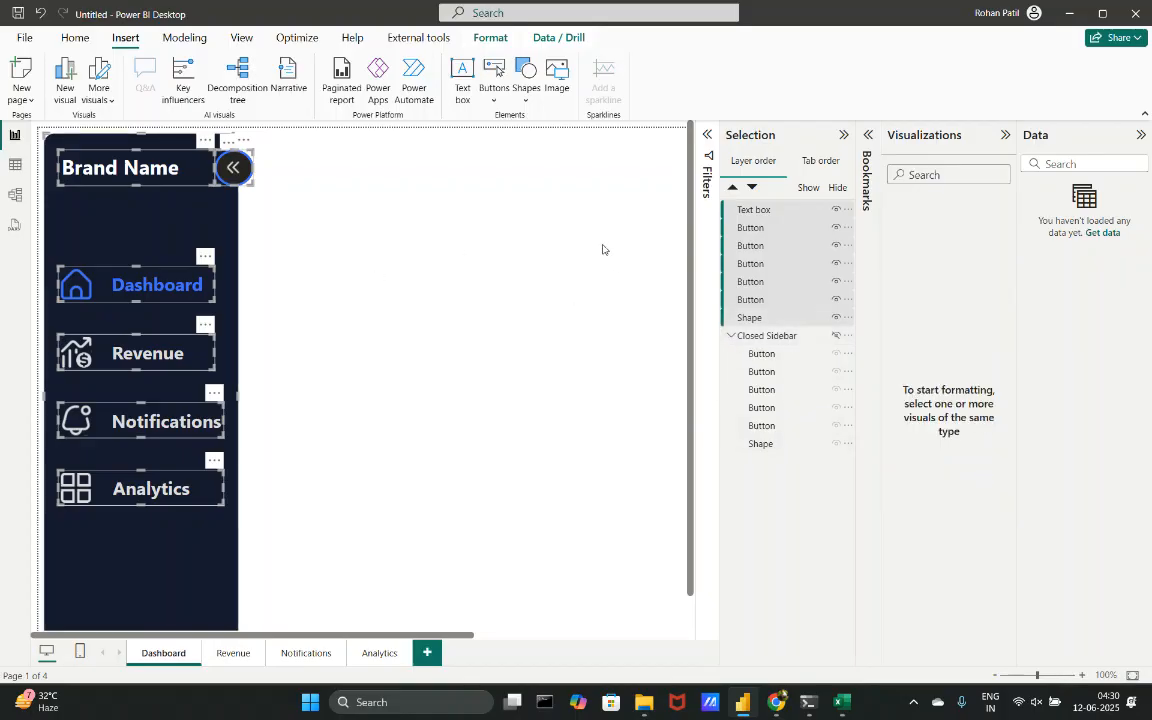
{"action": "left_click", "coordinate": [489, 37]}
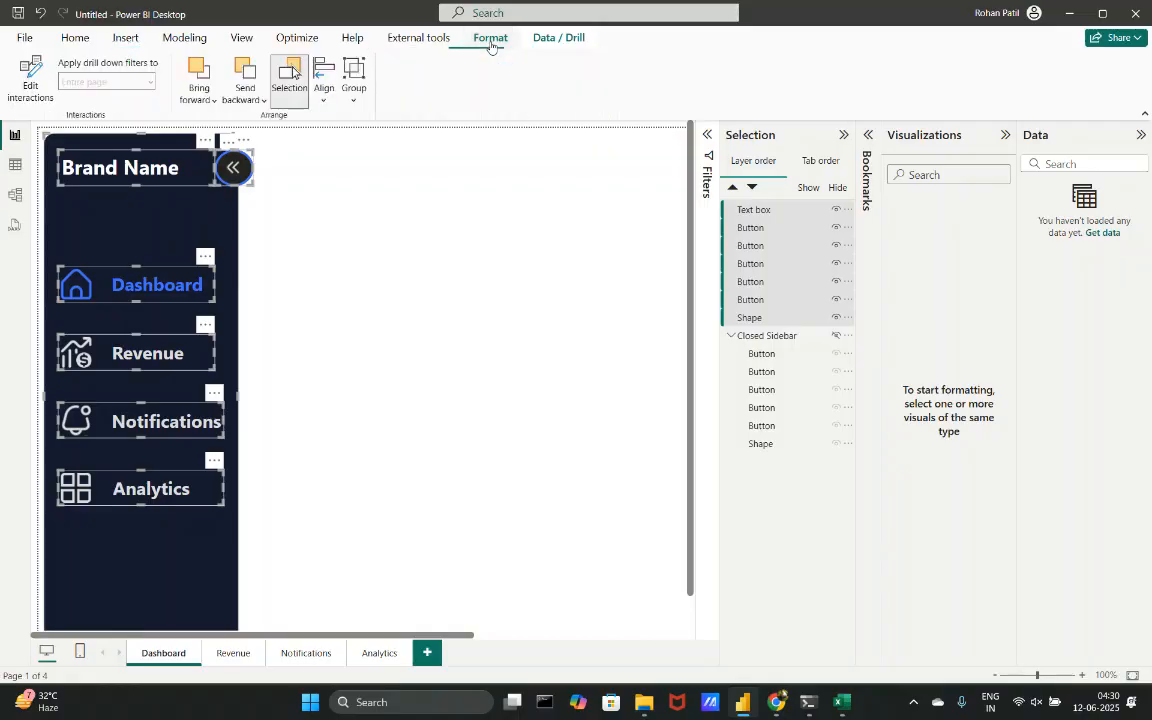
{"action": "left_click", "coordinate": [353, 85]}
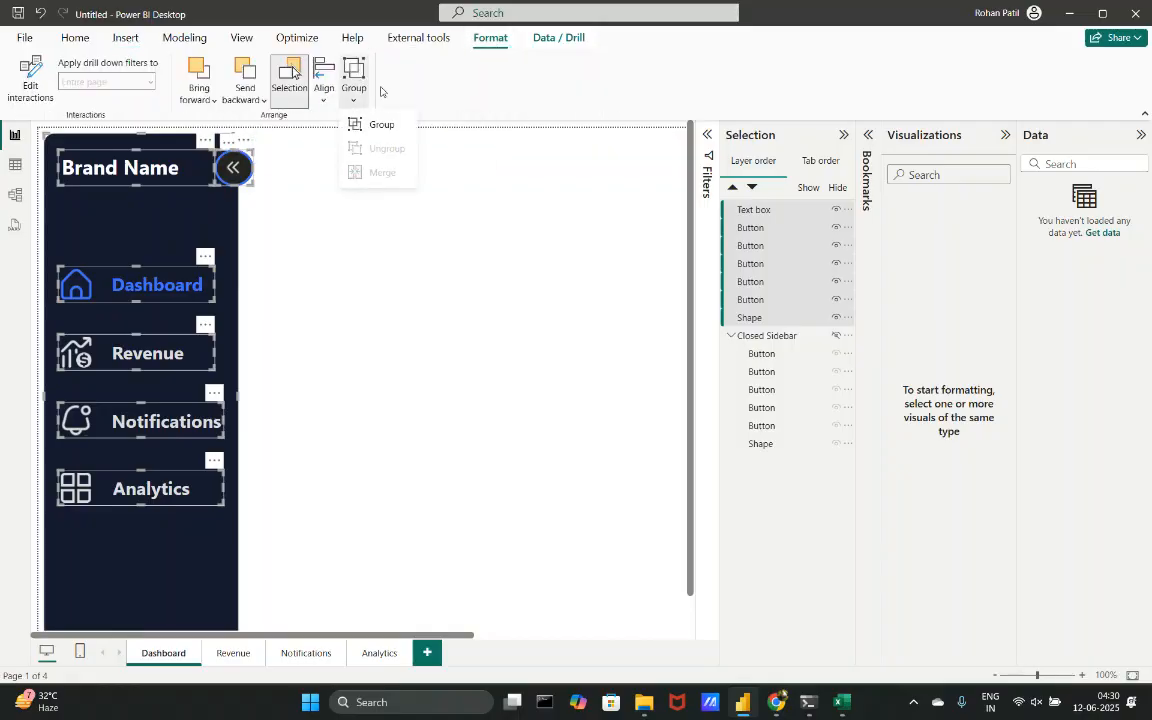
{"action": "left_click", "coordinate": [368, 133]}
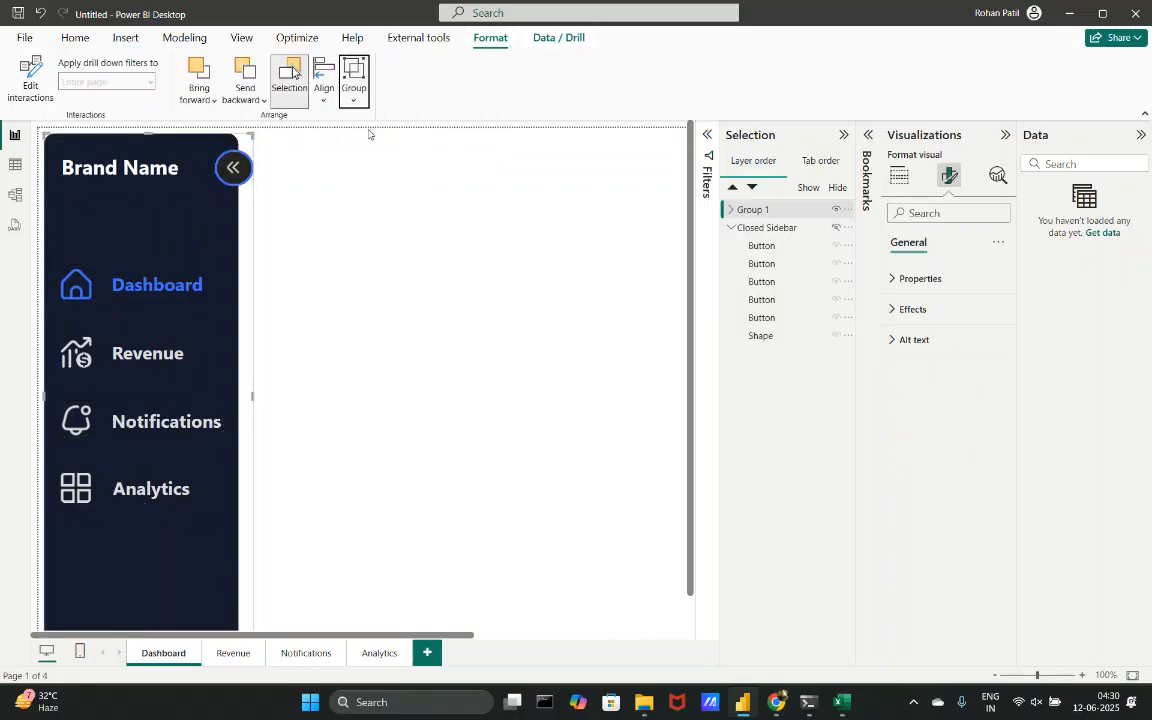
- Rename the new group as Expanded Sidebar and collapse the Closed Sidebar group's layer list
{"action": "double_click", "coordinate": [752, 210]}
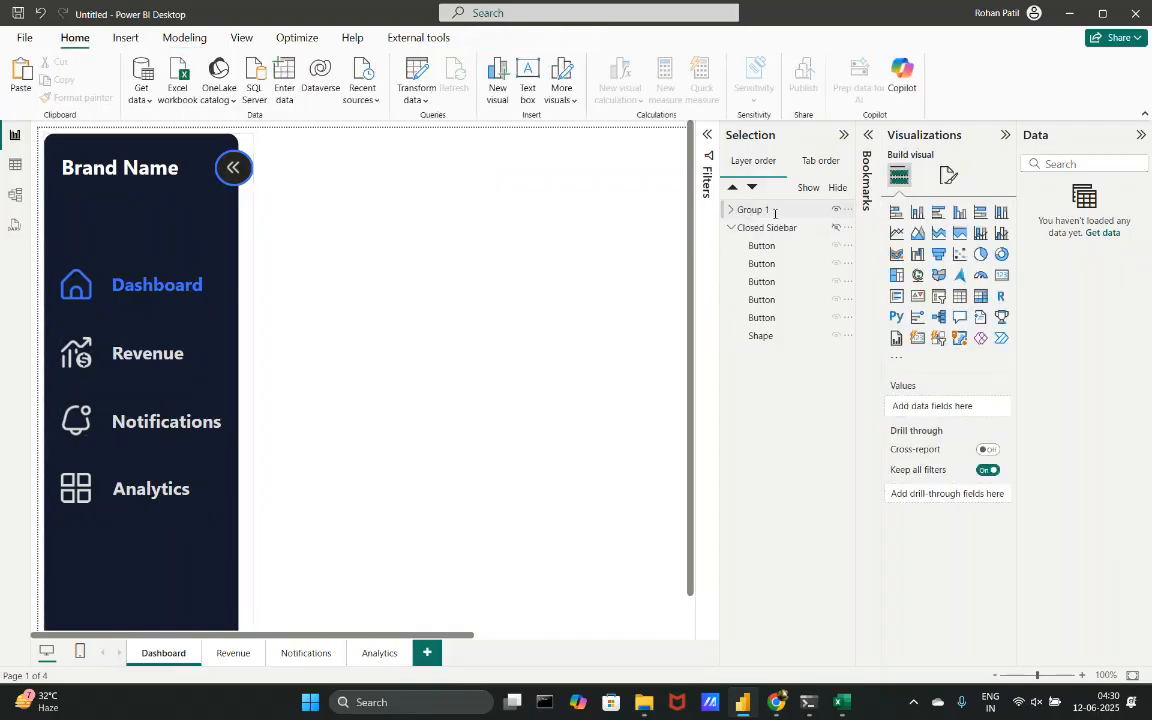
{"action": "type", "text": "Ex"}
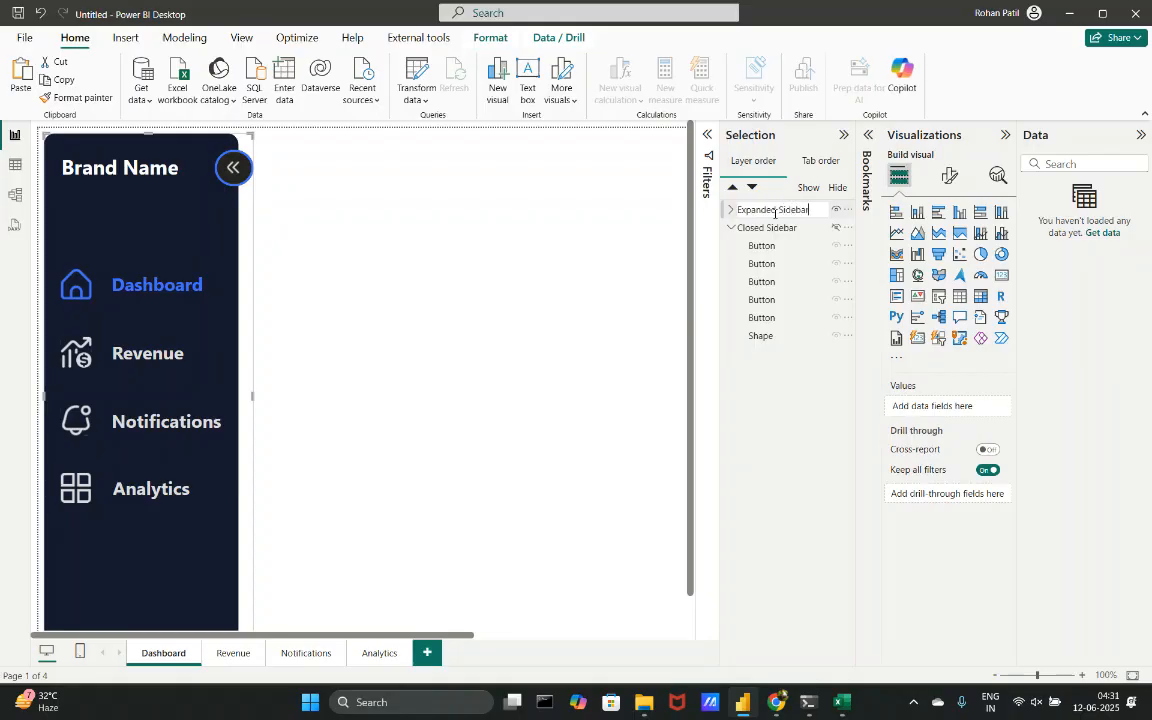
{"action": "type", "text": "panded Sidebar"}
{"action": "left_click", "coordinate": [733, 228]}
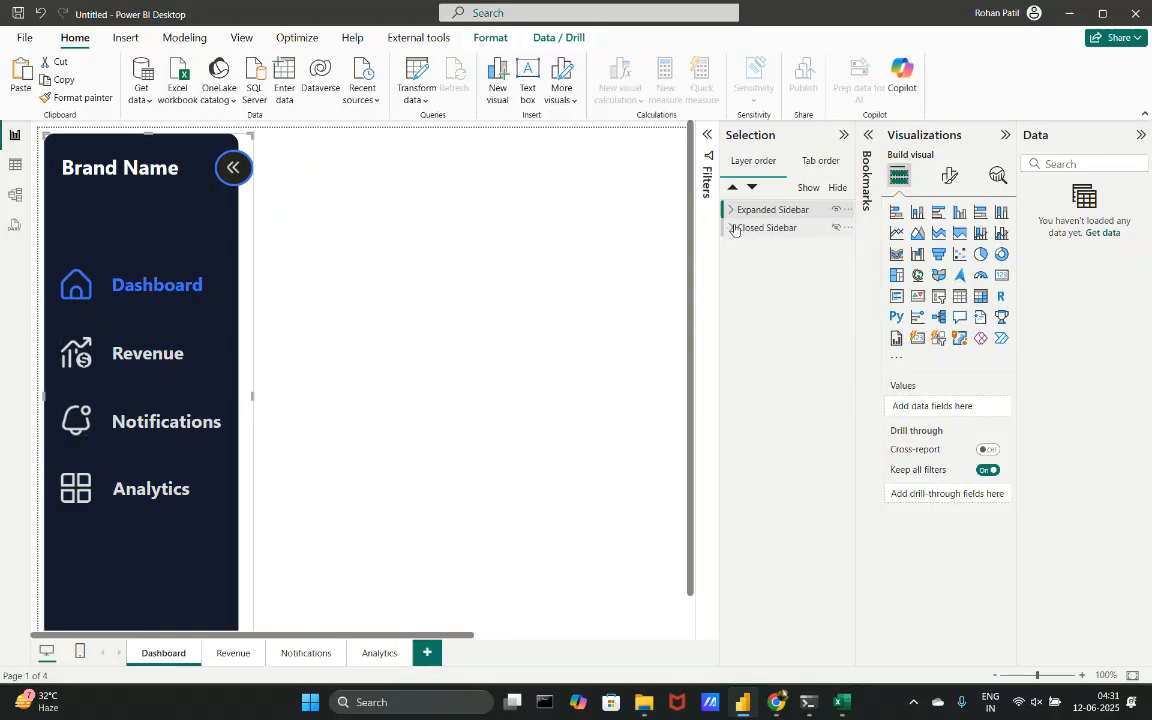
{"action": "left_click", "coordinate": [588, 257]}
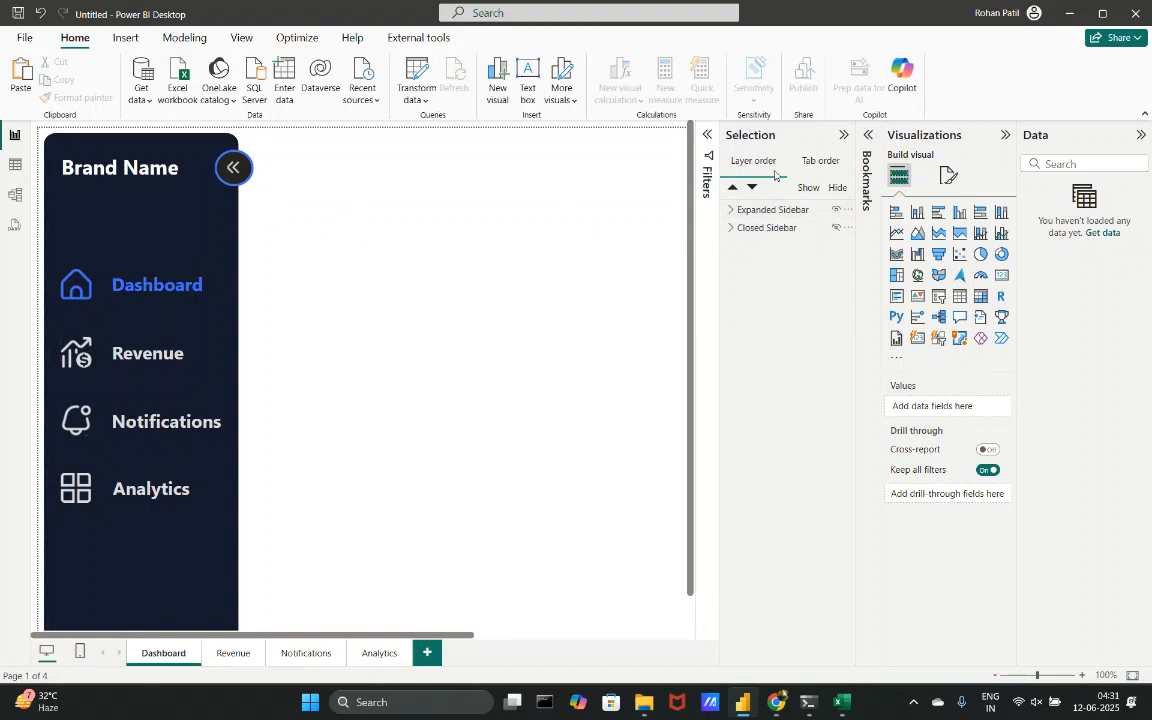
- Update the Sidebar Expanded bookmark to capture the current page with the expanded sidebar showing
{"action": "left_click", "coordinate": [868, 134]}
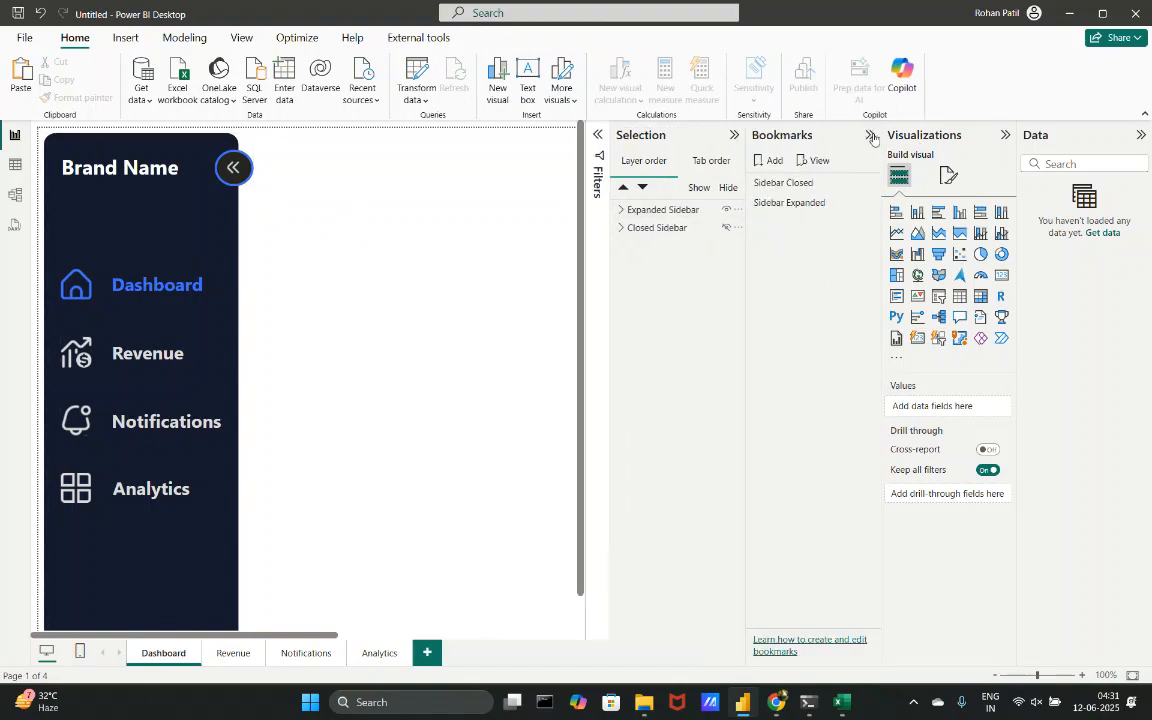
{"action": "left_click", "coordinate": [868, 203]}
{"action": "left_click", "coordinate": [893, 209]}
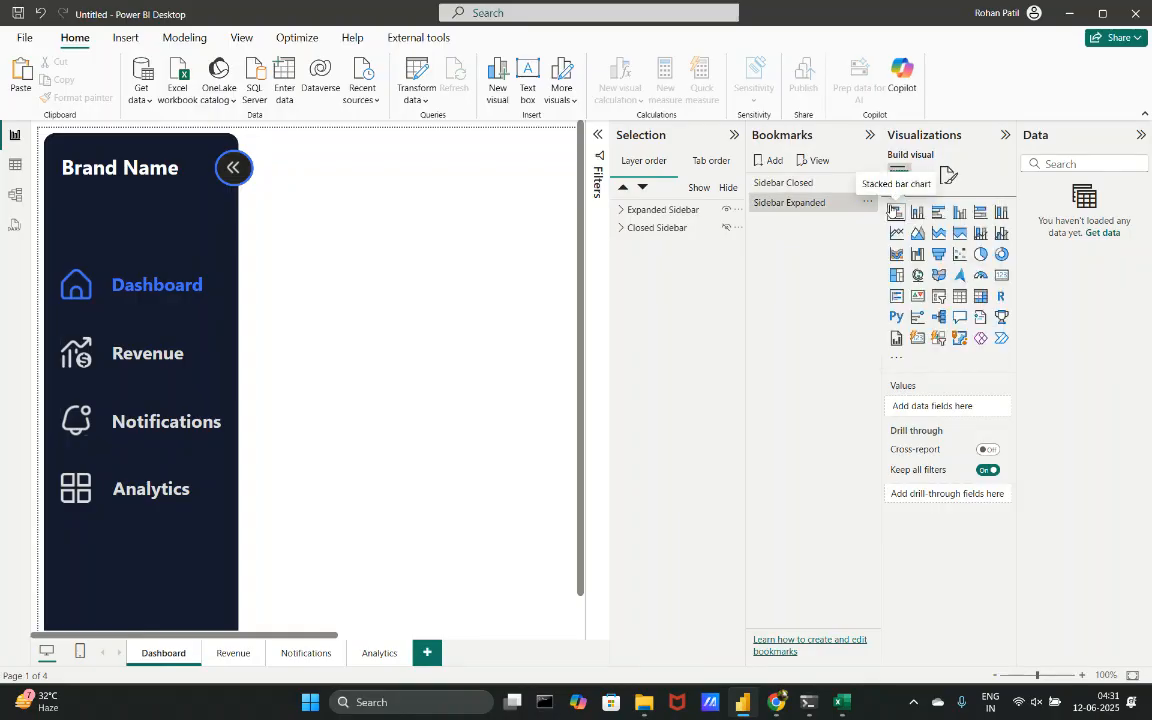
{"action": "left_click", "coordinate": [868, 204]}
{"action": "left_click", "coordinate": [898, 214]}
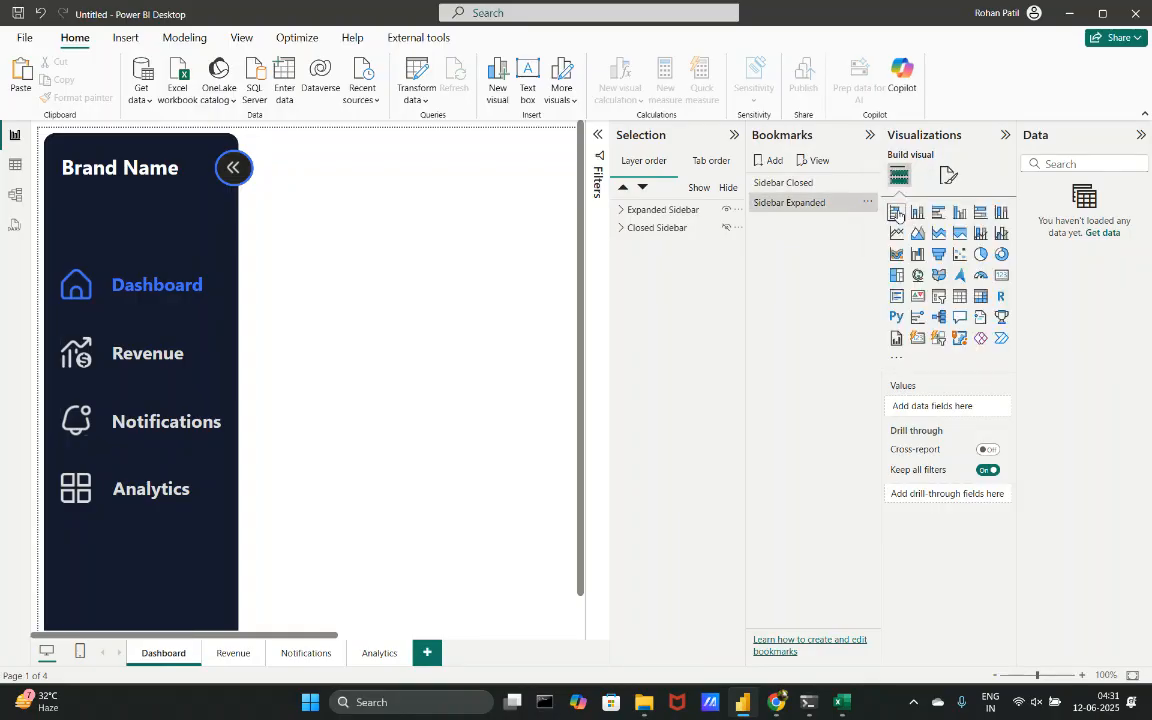
{"action": "scroll", "coordinate": [332, 332], "scroll_direction": "down", "scroll_amount": 5}
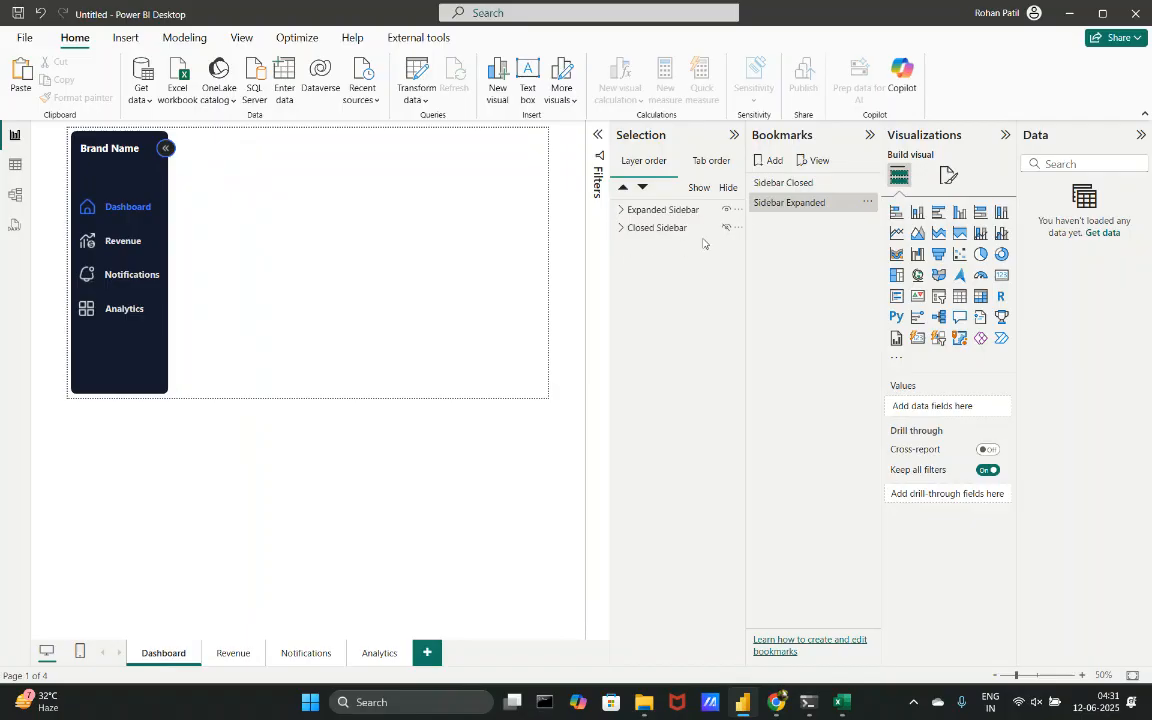
- Apply the Sidebar Closed bookmark and hide the Expanded Sidebar group's brand text box and round collapse button
{"action": "left_click", "coordinate": [775, 185]}
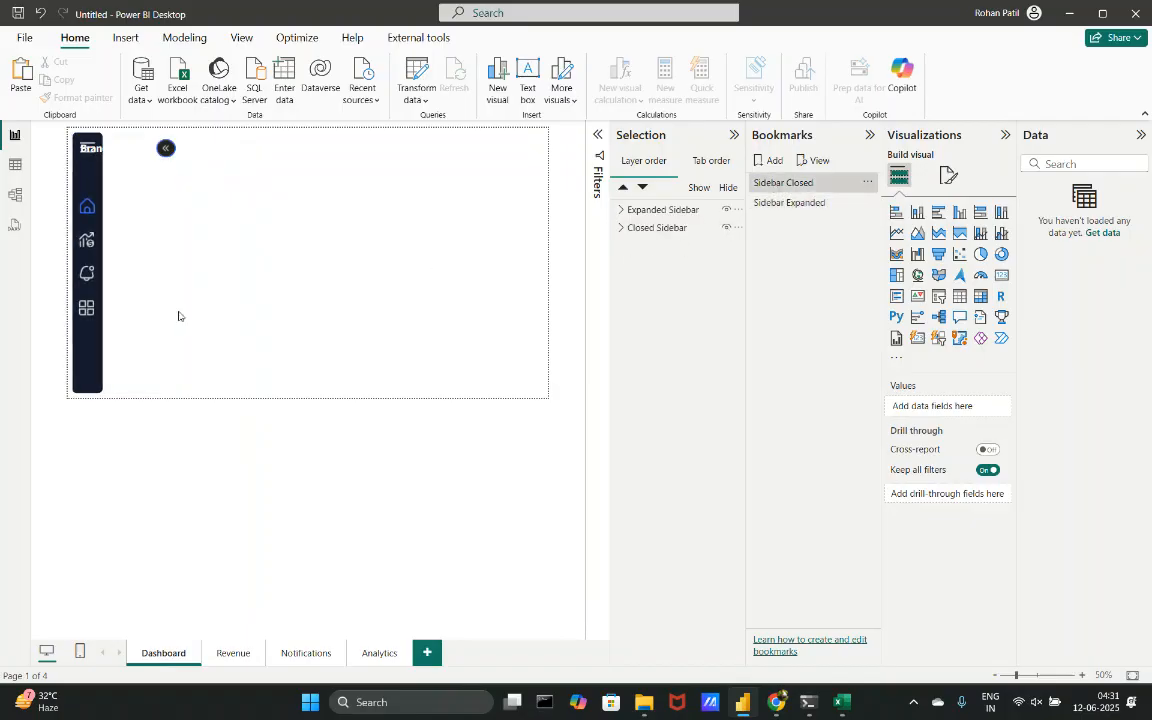
{"action": "scroll", "coordinate": [198, 246], "scroll_direction": "up", "scroll_amount": 5}
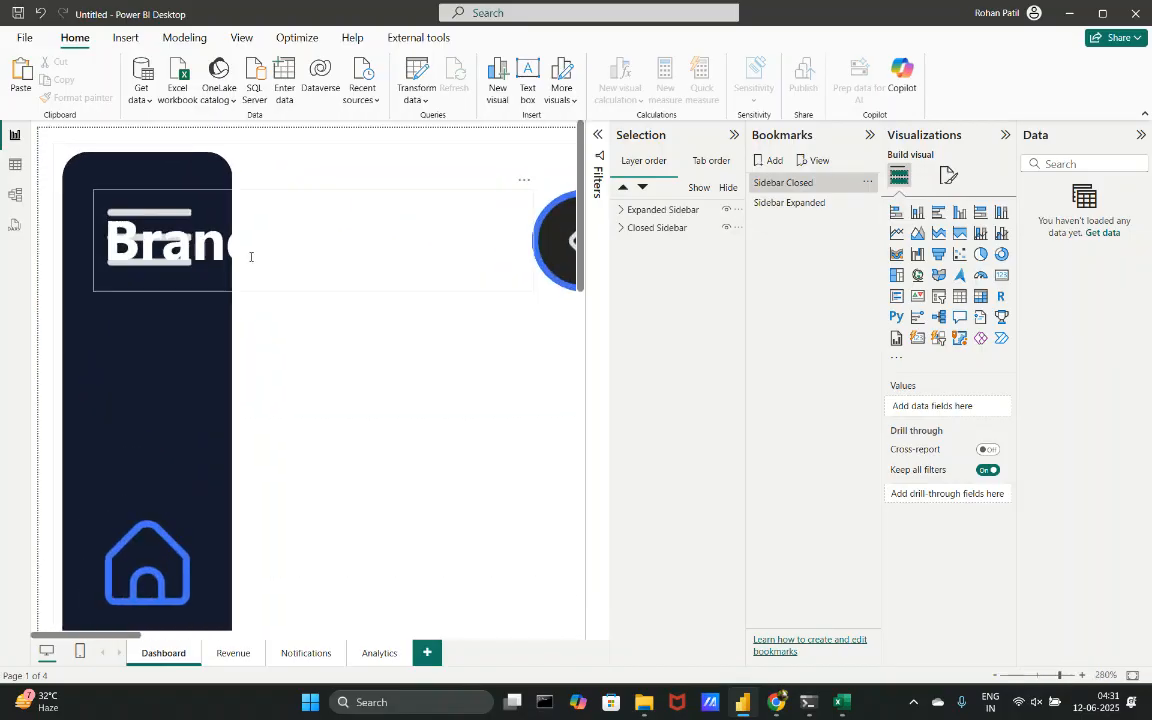
{"action": "scroll", "coordinate": [285, 195], "scroll_direction": "down", "scroll_amount": 1}
{"action": "left_click", "coordinate": [285, 192]}
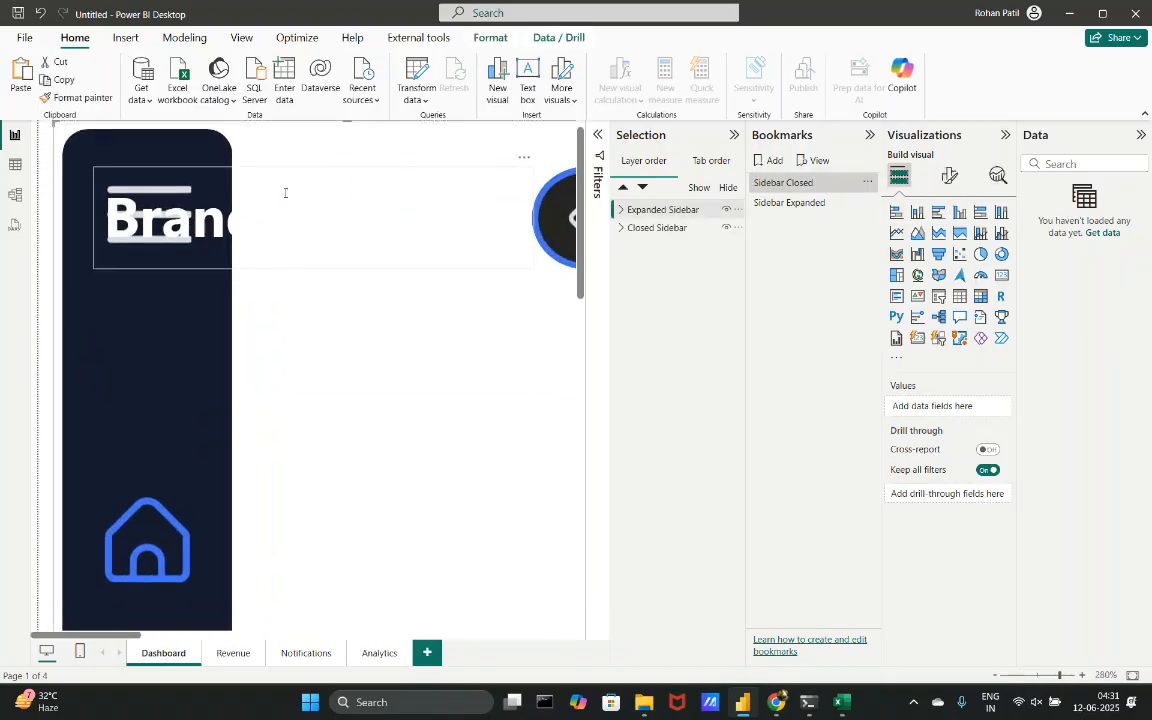
{"action": "left_click", "coordinate": [314, 265]}
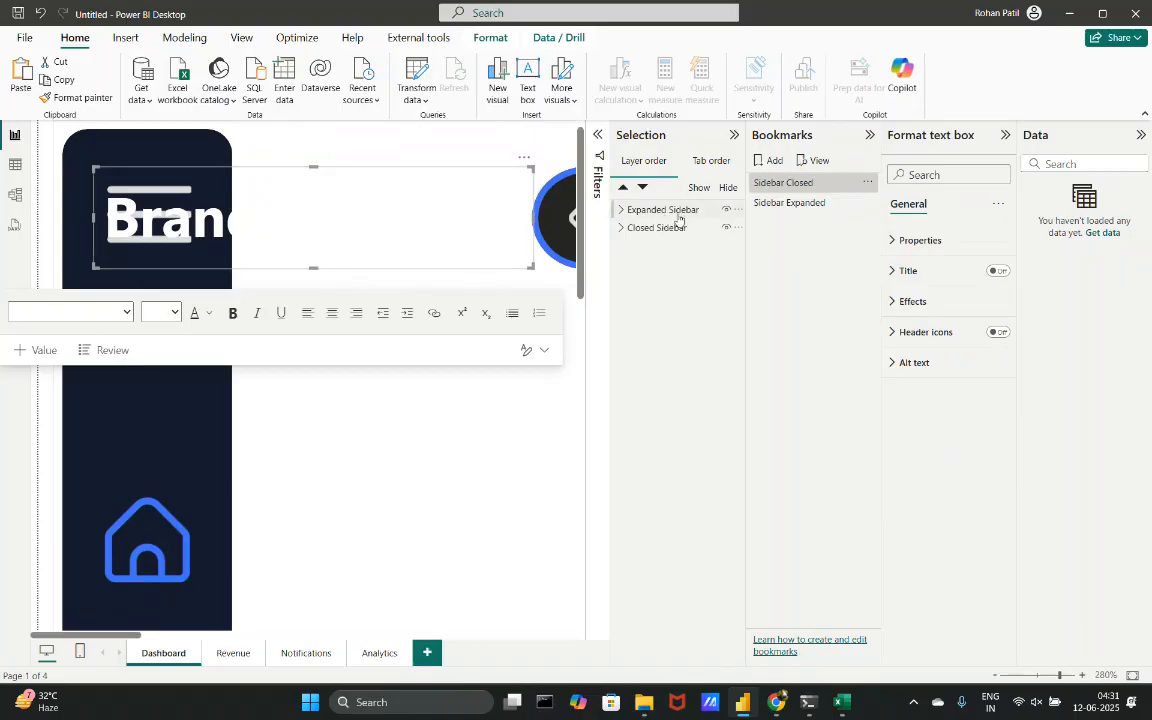
{"action": "left_click", "coordinate": [621, 209]}
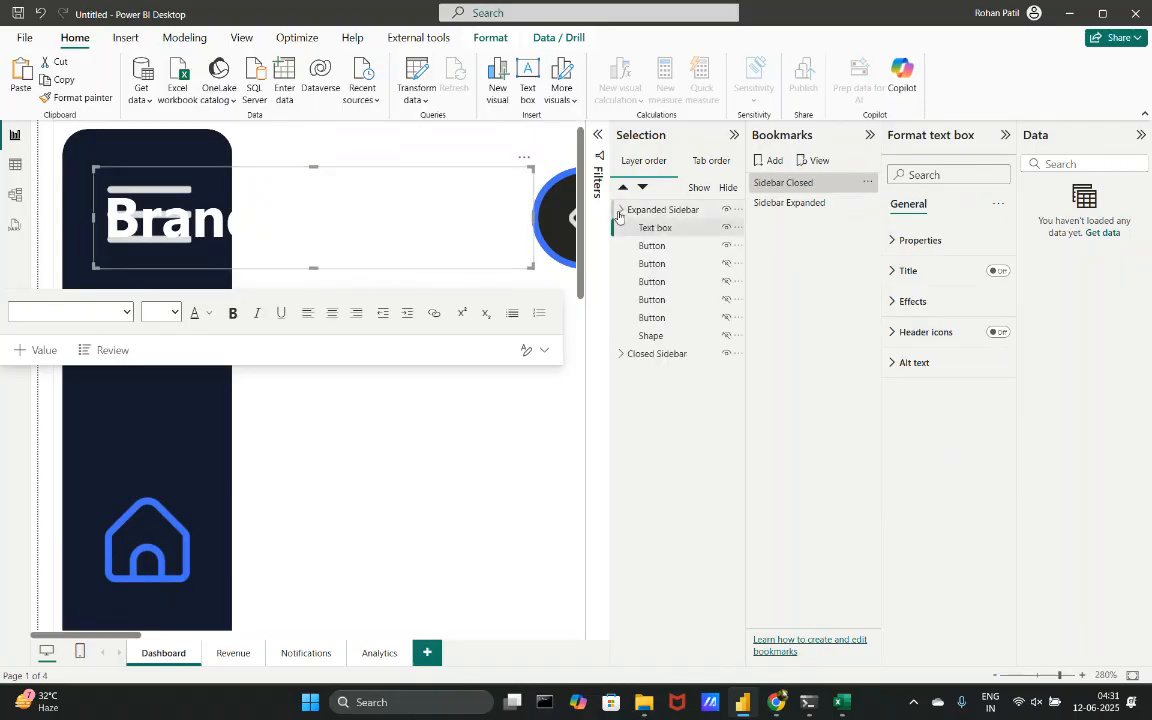
{"action": "left_click", "coordinate": [727, 228]}
{"action": "left_click", "coordinate": [727, 245]}
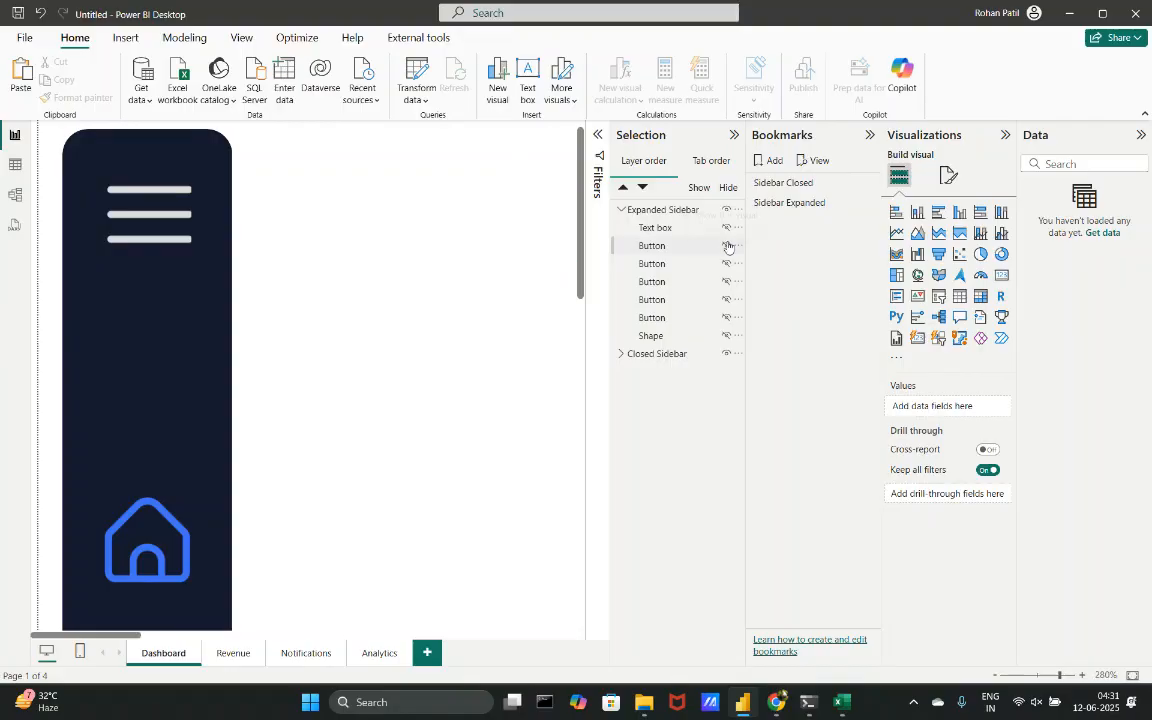
- Update the Sidebar Closed bookmark to capture the page with only the closed sidebar showing
{"action": "left_click", "coordinate": [868, 182]}
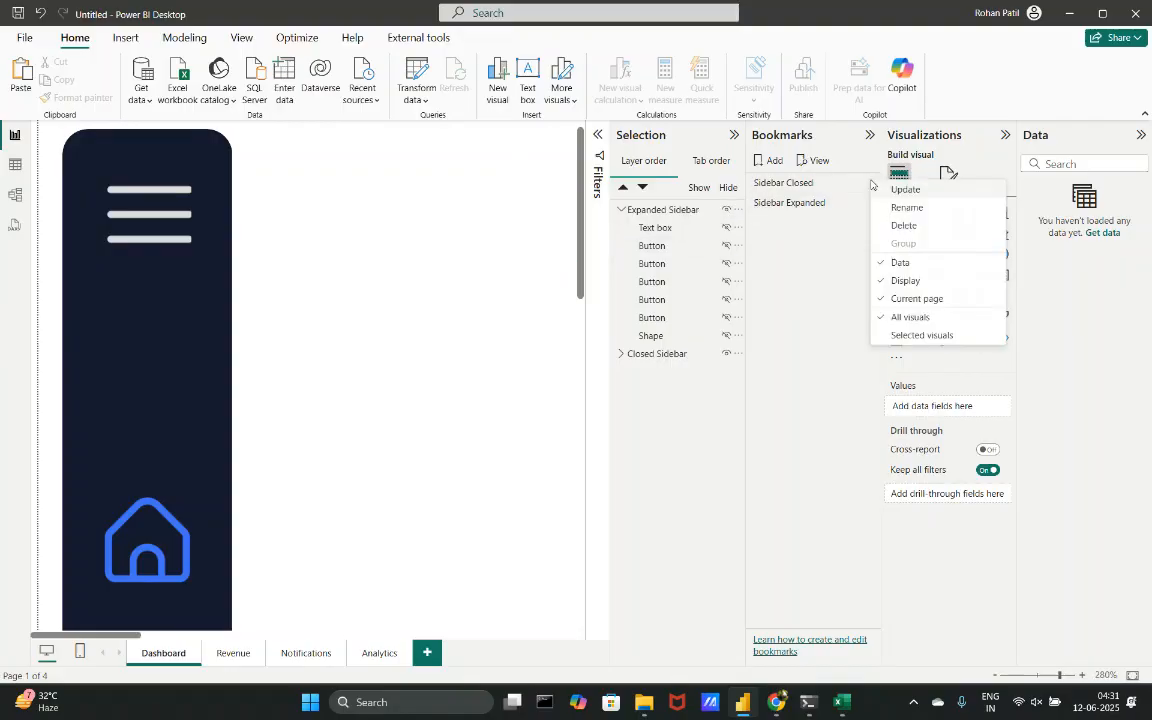
{"action": "left_click", "coordinate": [880, 191]}
{"action": "scroll", "coordinate": [472, 307], "scroll_direction": "down", "scroll_amount": 10}
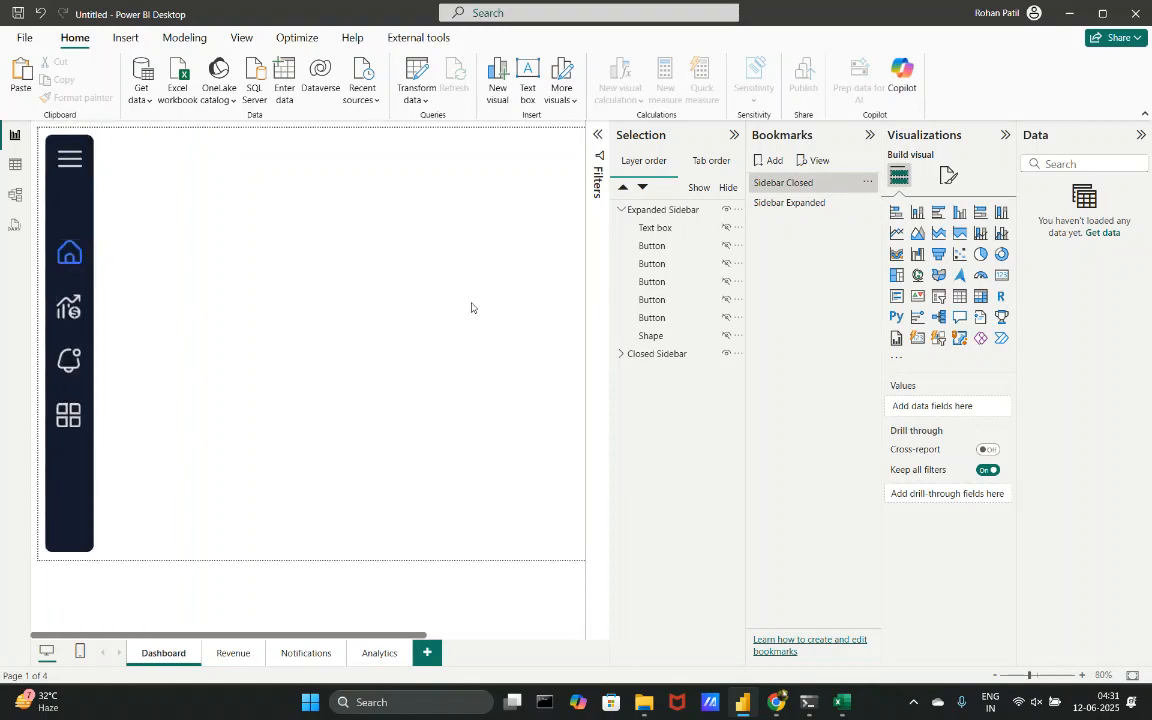
- Switch between the Sidebar Expanded and Sidebar Closed bookmarks to check both views, finishing on Sidebar Closed
{"action": "left_click", "coordinate": [790, 203]}
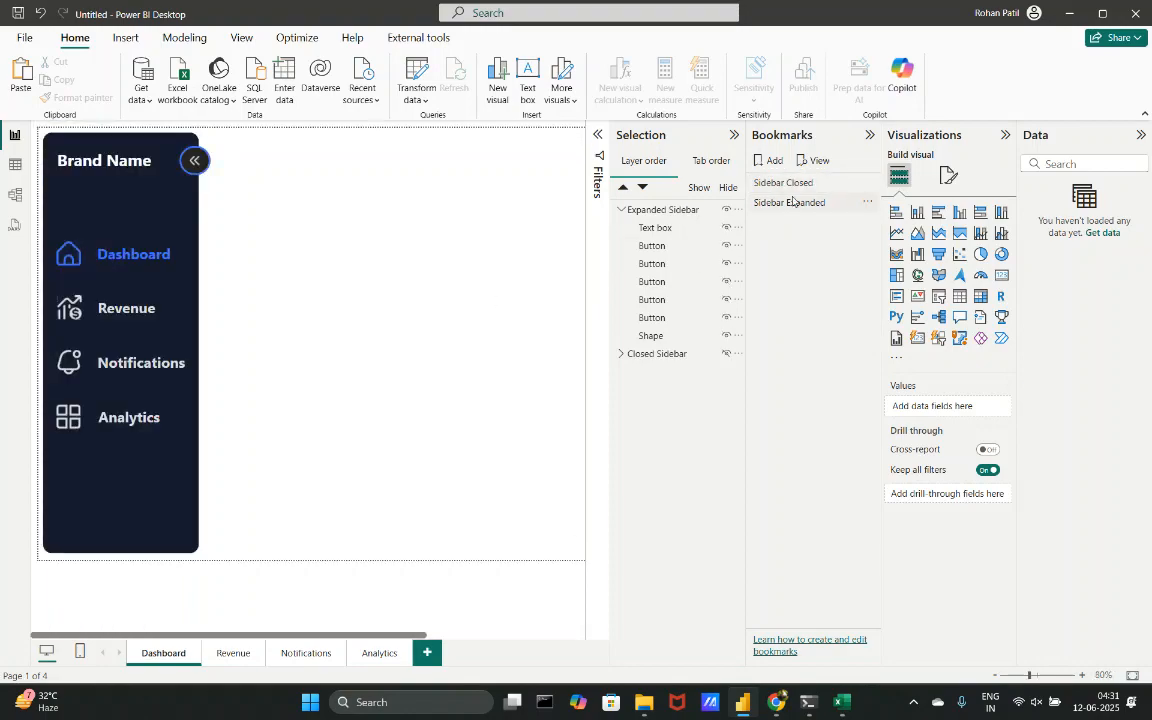
{"action": "left_click", "coordinate": [787, 182]}
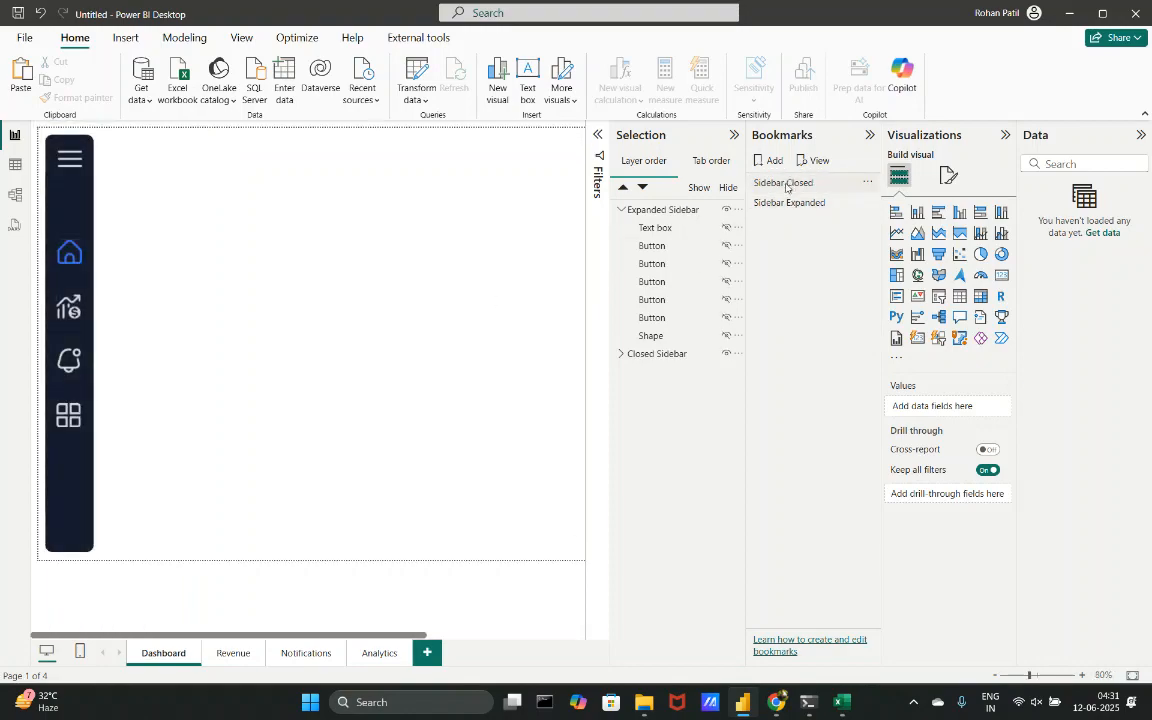
{"action": "left_click", "coordinate": [788, 202]}
{"action": "left_click", "coordinate": [787, 183]}
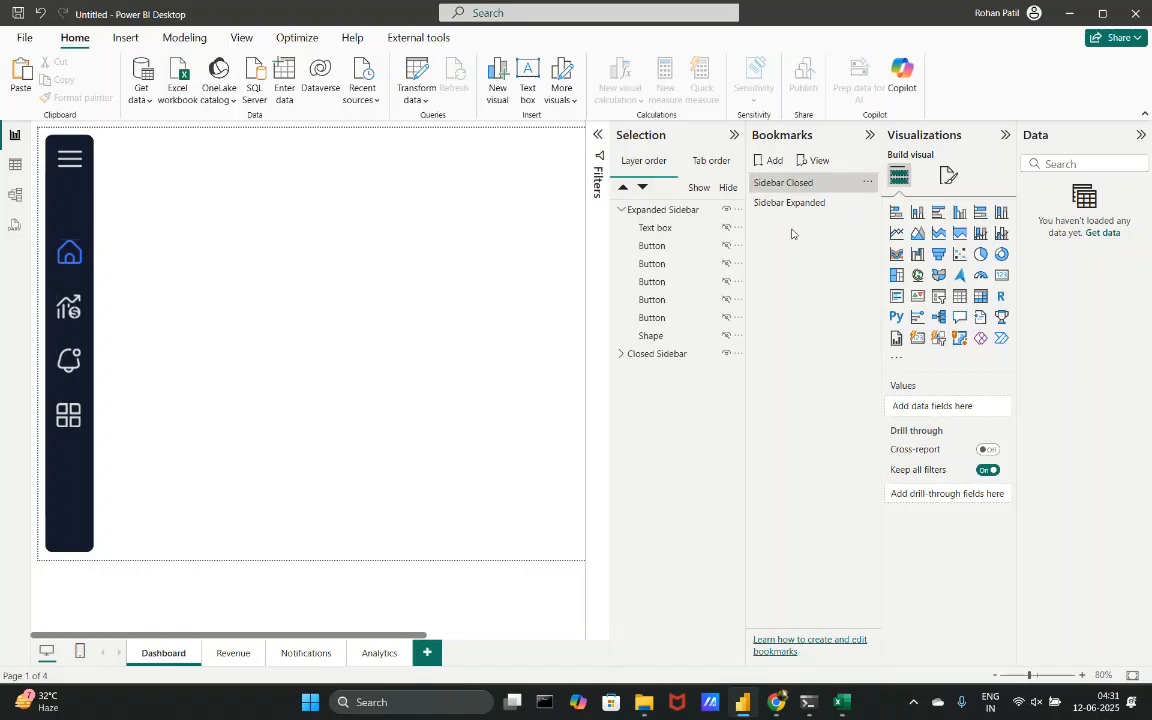
- Set the closed sidebar's menu button action to type Bookmark with the Sidebar Expanded bookmark
{"action": "scroll", "coordinate": [372, 231], "scroll_direction": "up", "scroll_amount": 3}
{"action": "scroll", "coordinate": [372, 231], "scroll_direction": "up", "scroll_amount": 3}
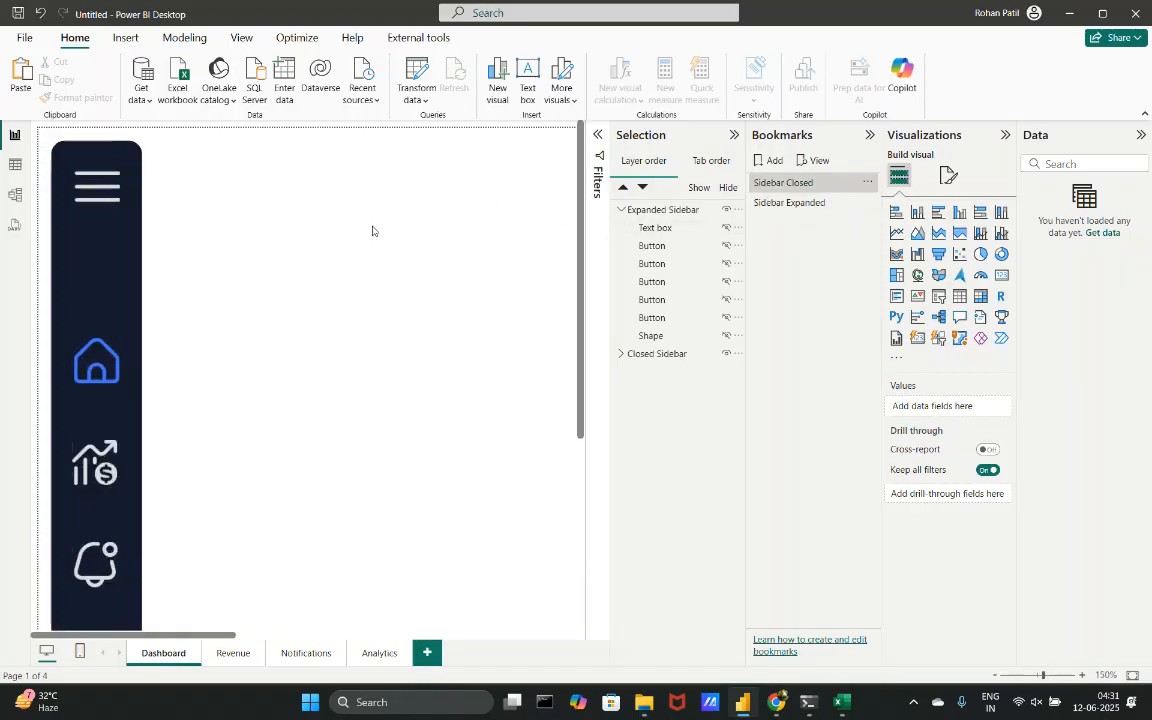
{"action": "left_click", "coordinate": [96, 195]}
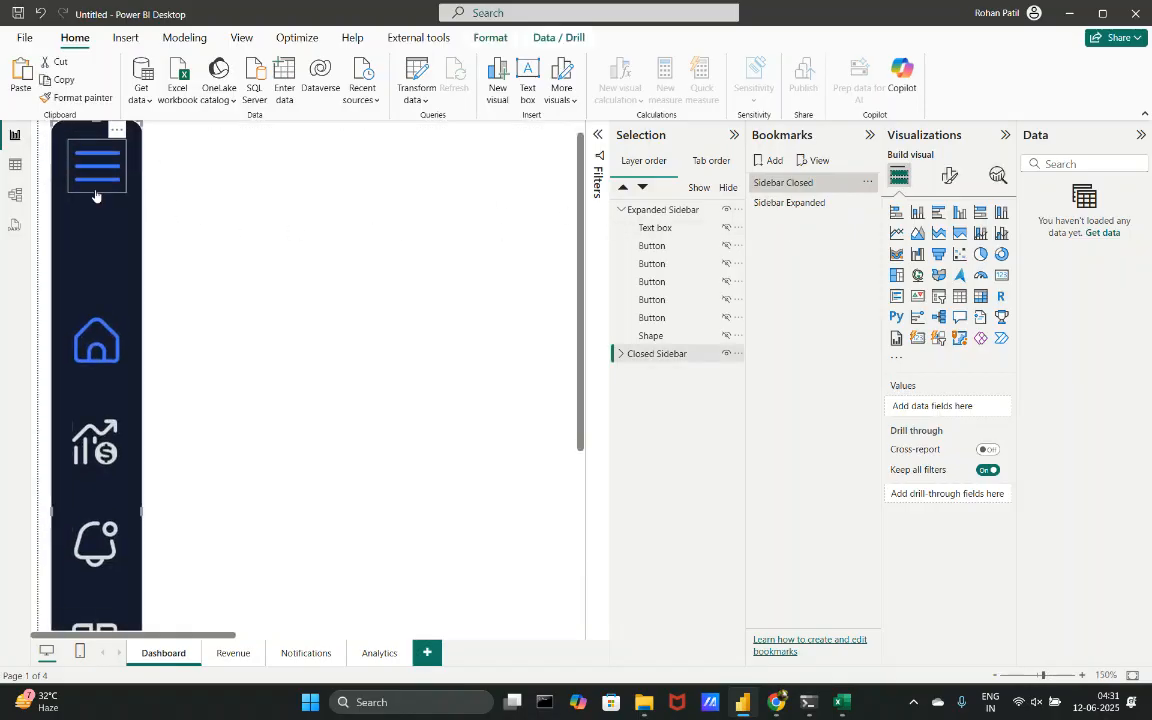
{"action": "left_click", "coordinate": [684, 355]}
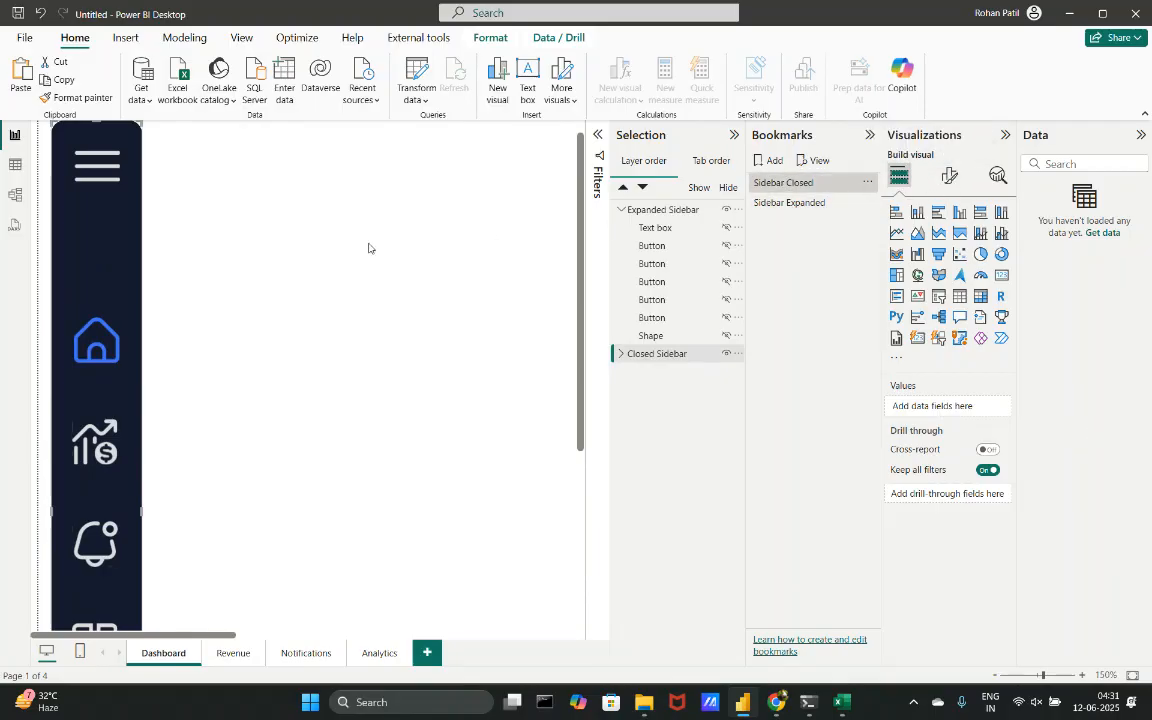
{"action": "left_click", "coordinate": [96, 165]}
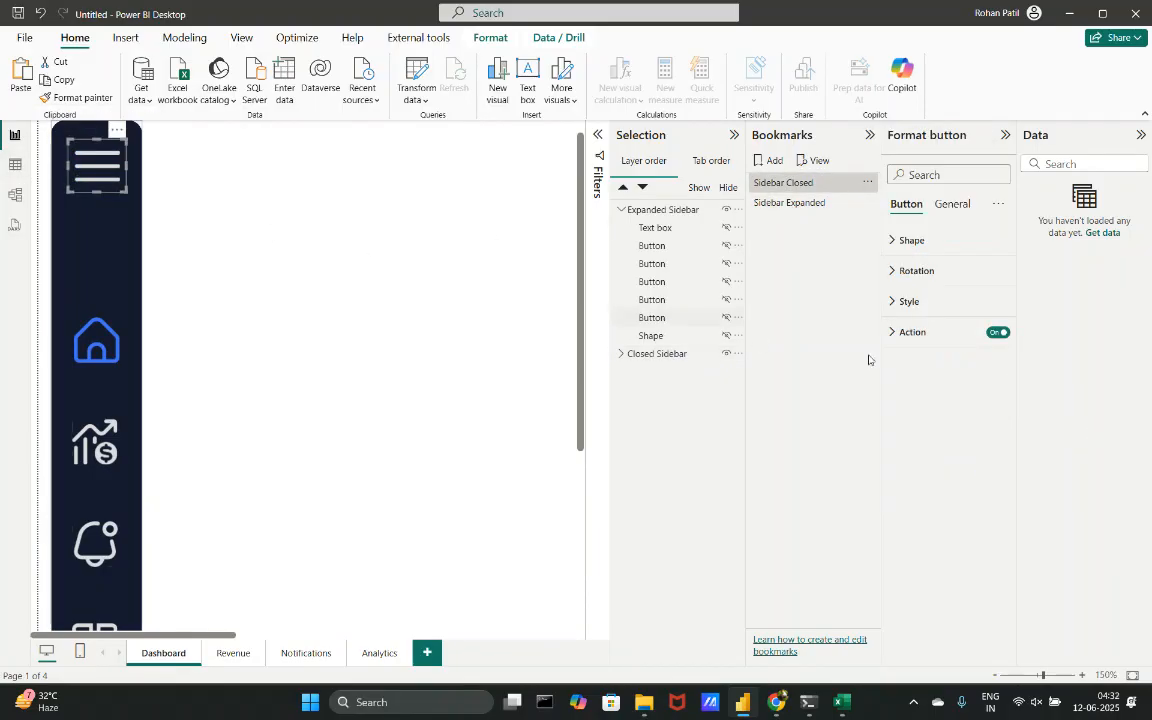
{"action": "left_click", "coordinate": [893, 331]}
{"action": "left_click", "coordinate": [975, 406]}
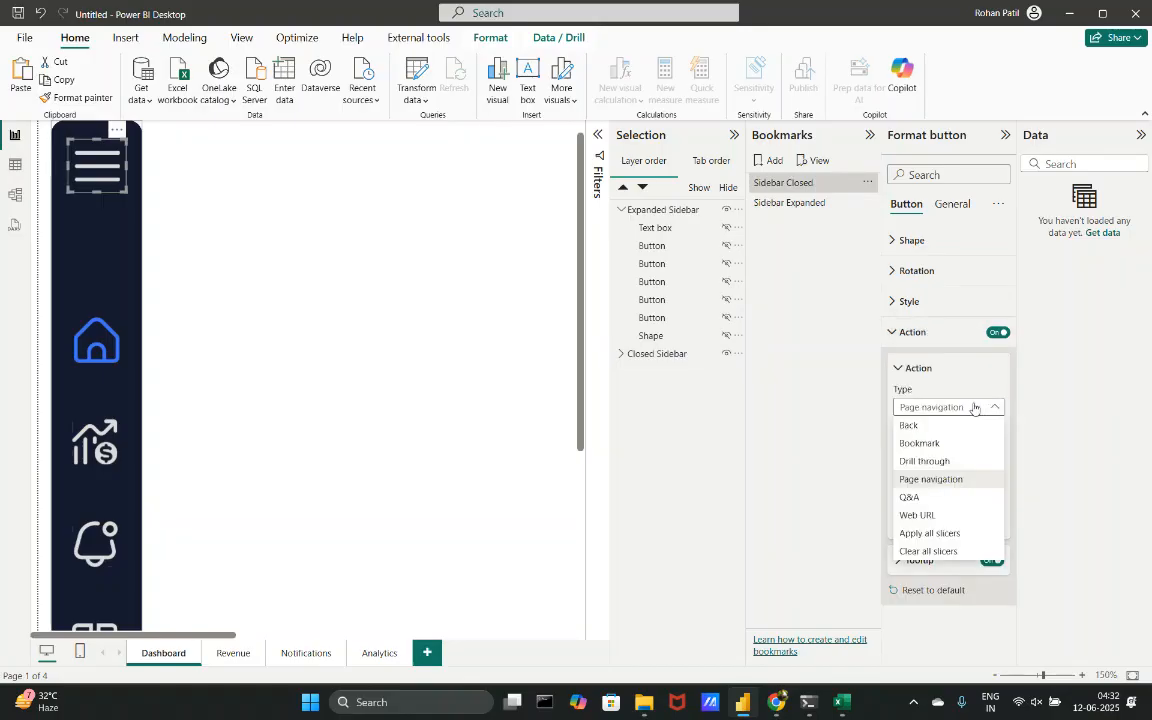
{"action": "left_click", "coordinate": [935, 443]}
{"action": "left_click", "coordinate": [935, 447]}
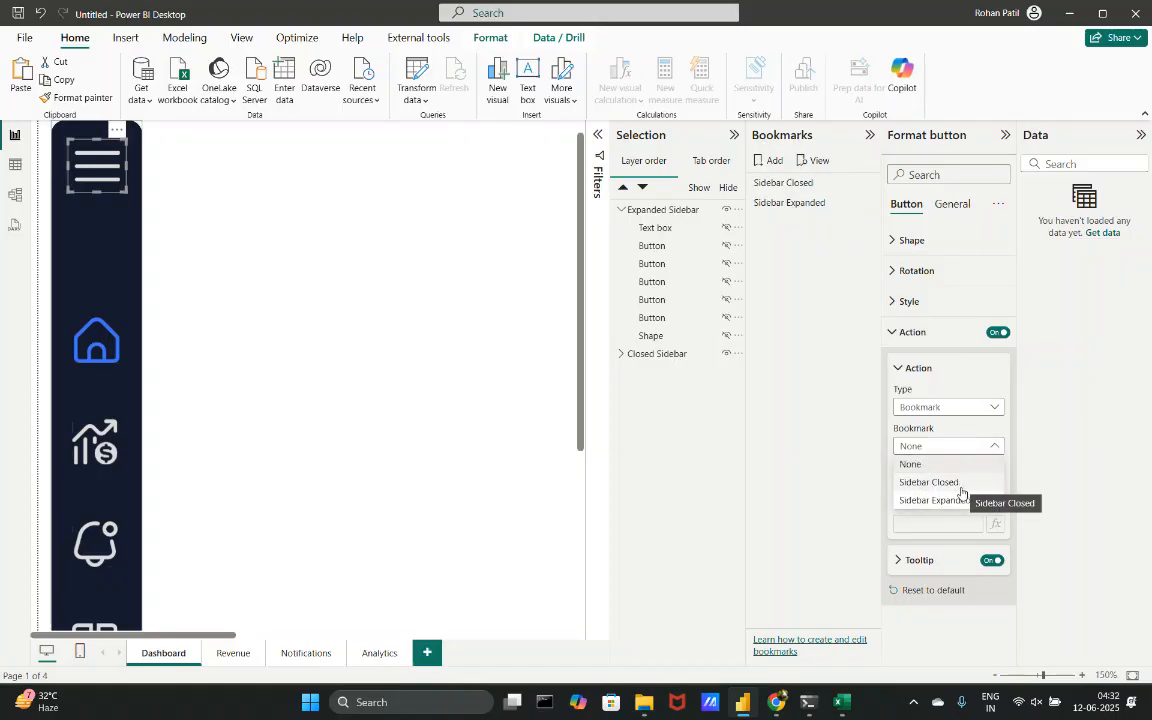
{"action": "left_click", "coordinate": [955, 500]}
{"action": "left_click", "coordinate": [514, 352]}
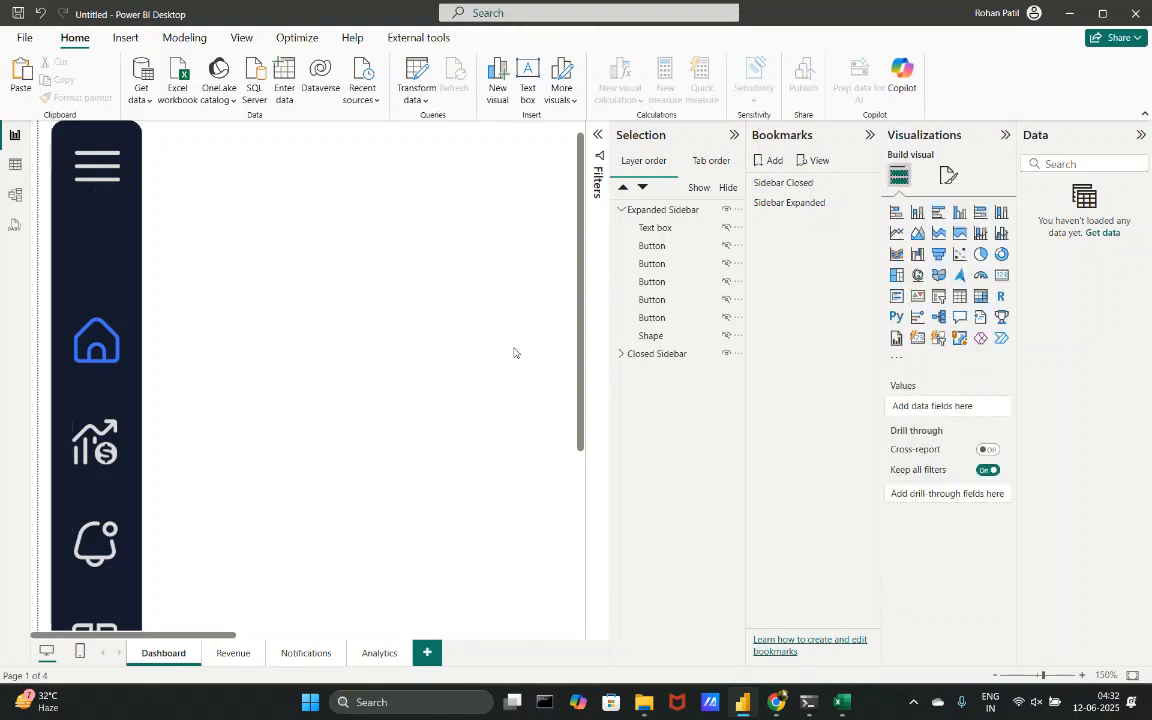
- Expand the sidebar with its menu button and set the round collapse button's action to the Sidebar Closed bookmark
{"action": "left_click", "coordinate": [110, 166], "text": "ctrl"}
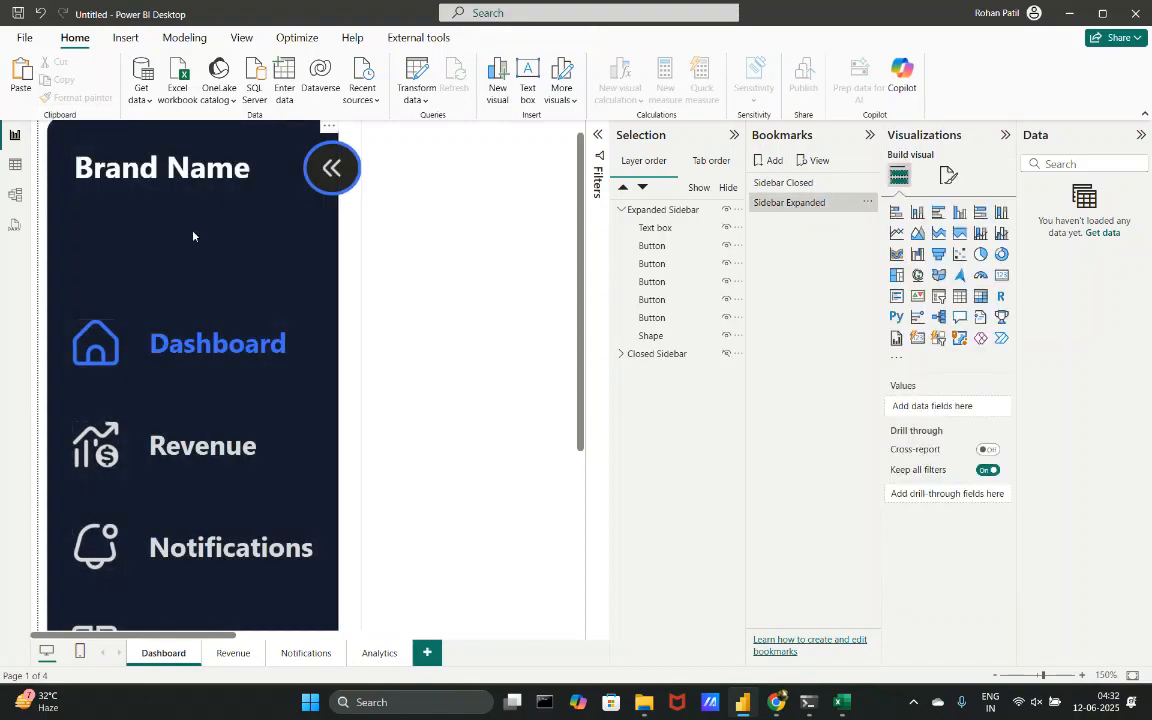
{"action": "left_click", "coordinate": [330, 164]}
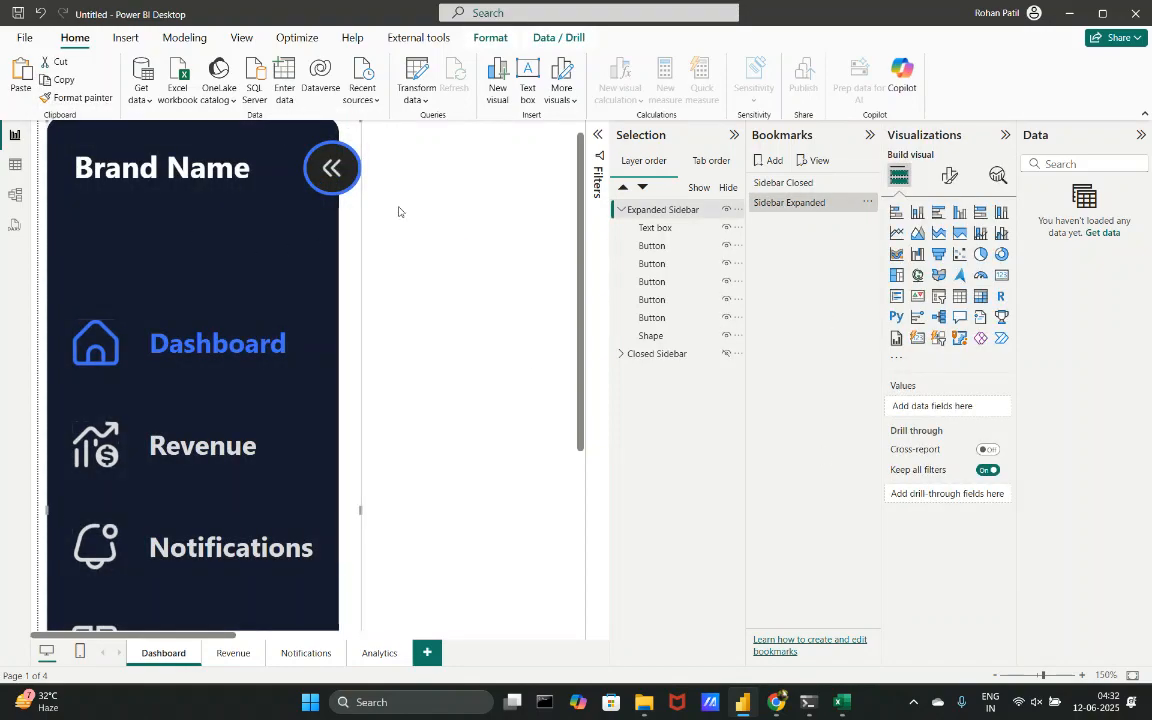
{"action": "left_click", "coordinate": [330, 167]}
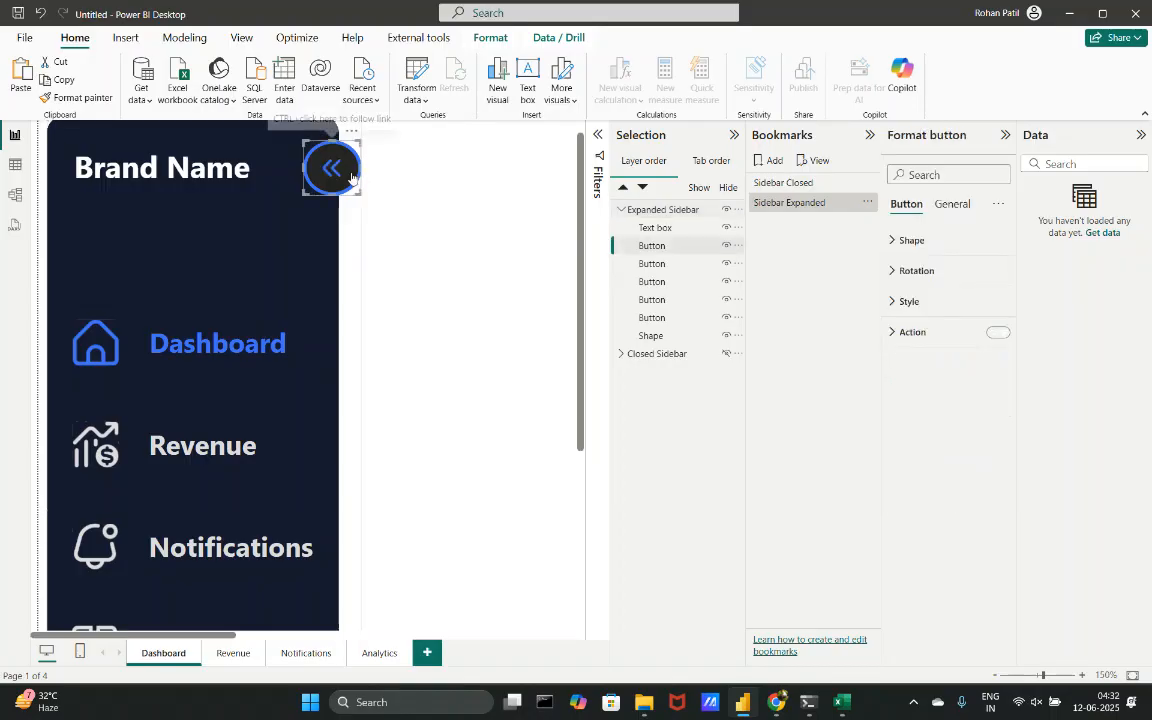
{"action": "left_click", "coordinate": [922, 333]}
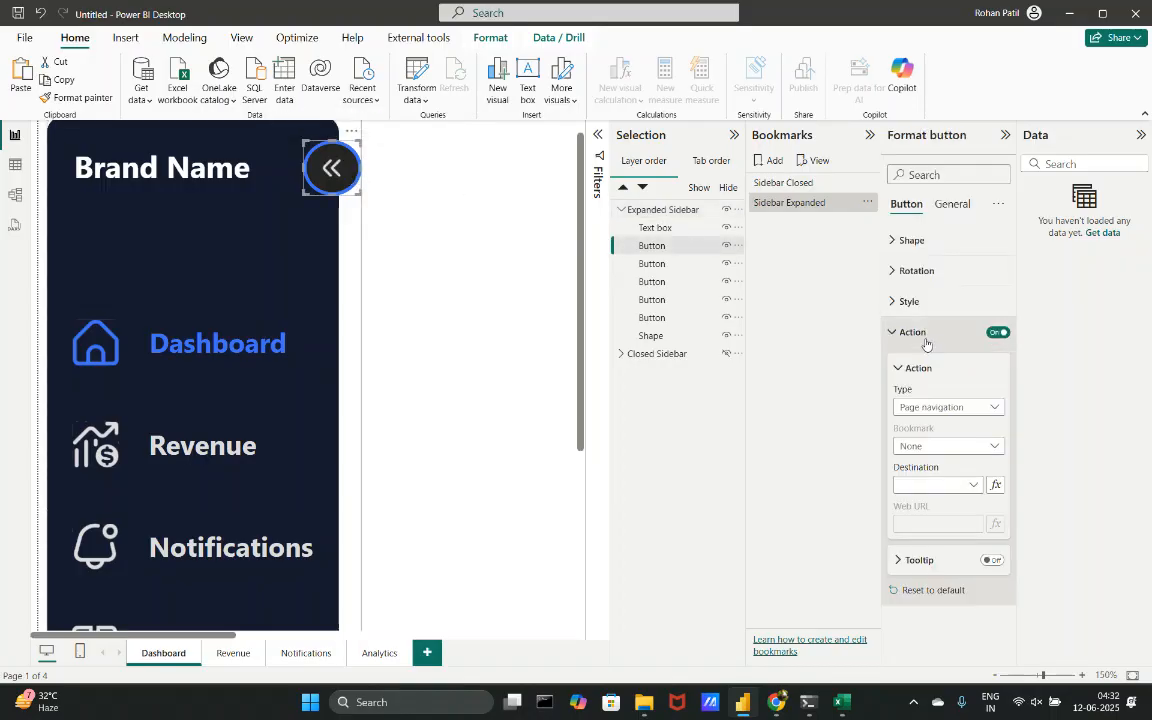
{"action": "left_click", "coordinate": [947, 410]}
{"action": "left_click", "coordinate": [908, 444]}
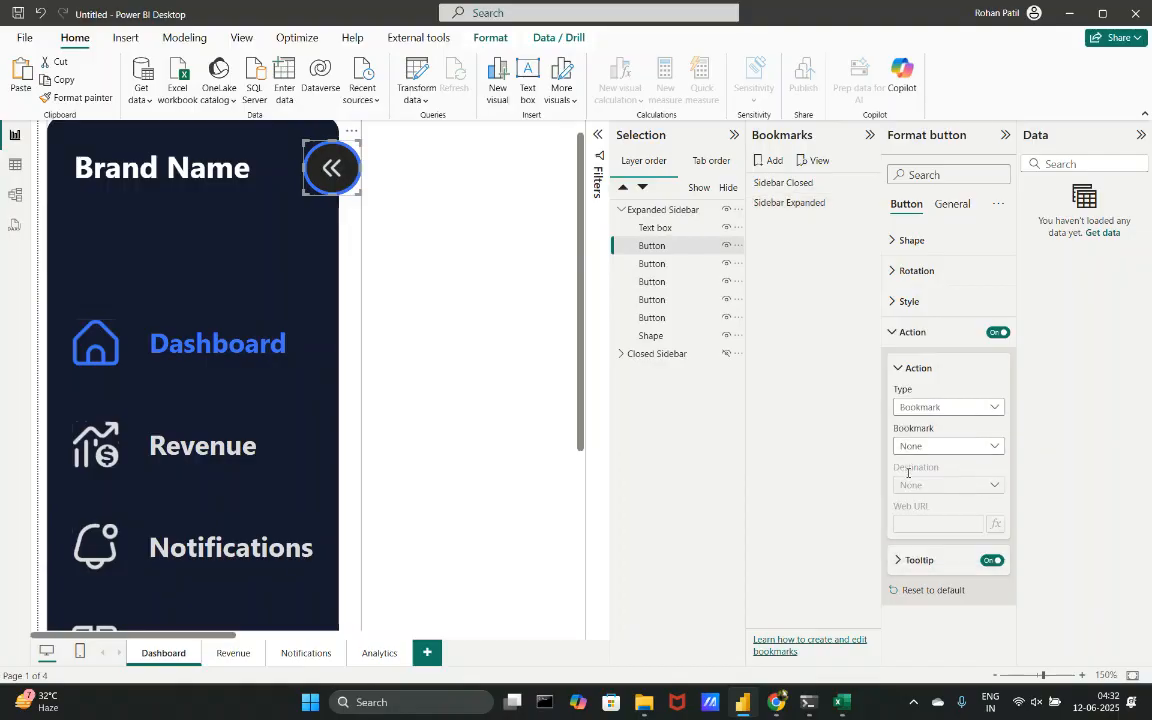
{"action": "left_click", "coordinate": [913, 446]}
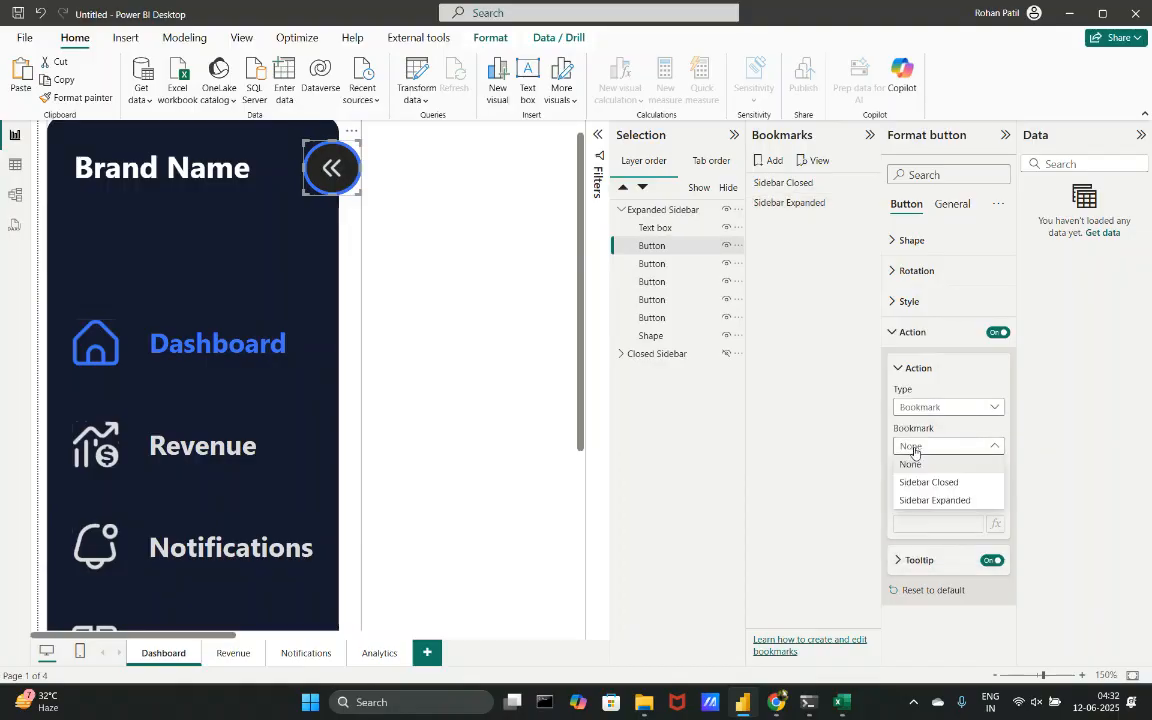
{"action": "left_click", "coordinate": [926, 481]}
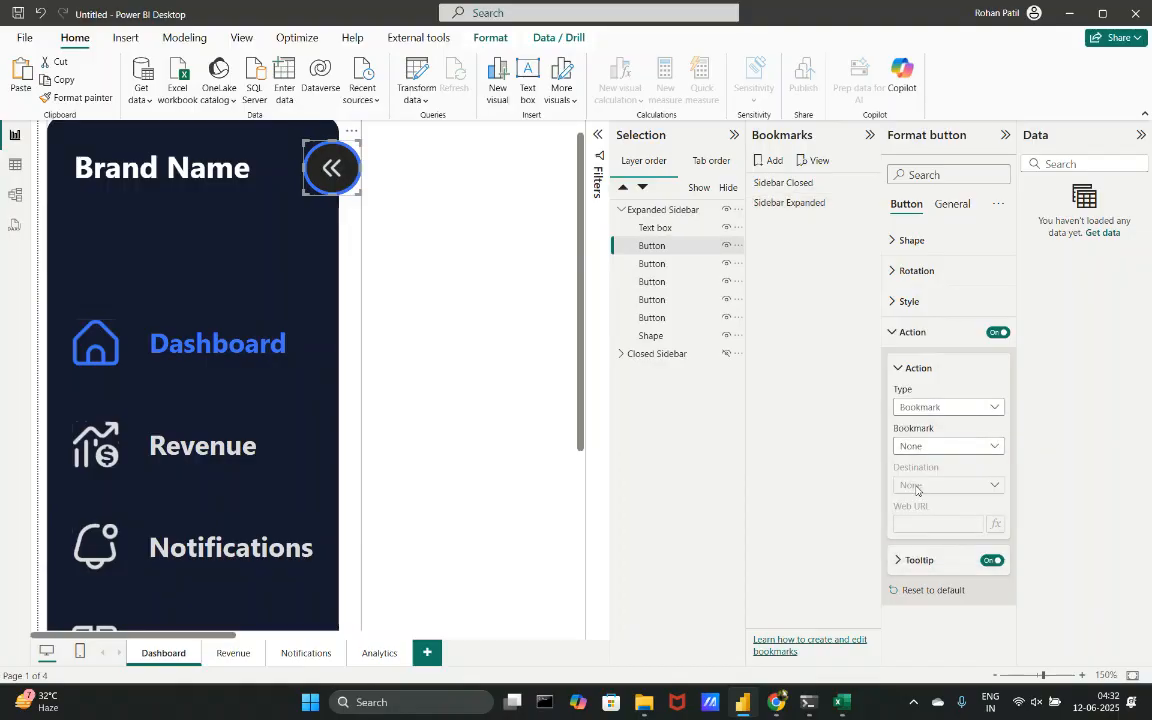
- Collapse the Selection, Bookmarks, Format and Data panes to show the whole Dashboard page
{"action": "left_click", "coordinate": [734, 134]}
{"action": "left_click", "coordinate": [864, 136]}
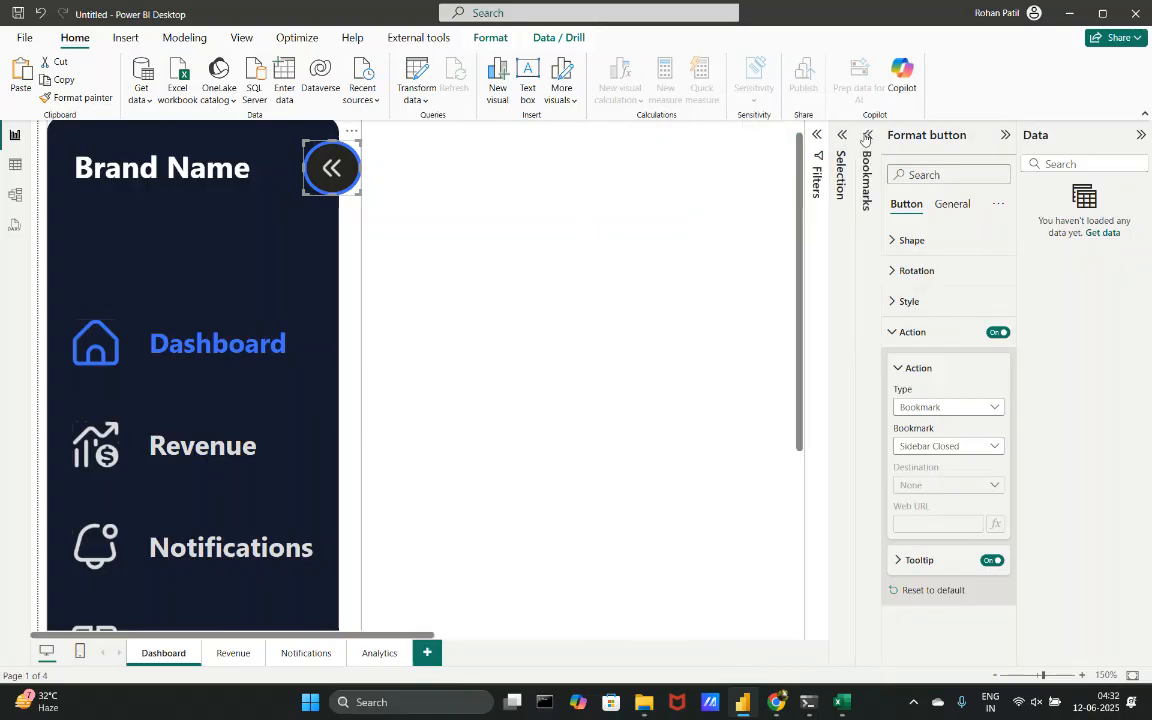
{"action": "left_click", "coordinate": [1005, 134]}
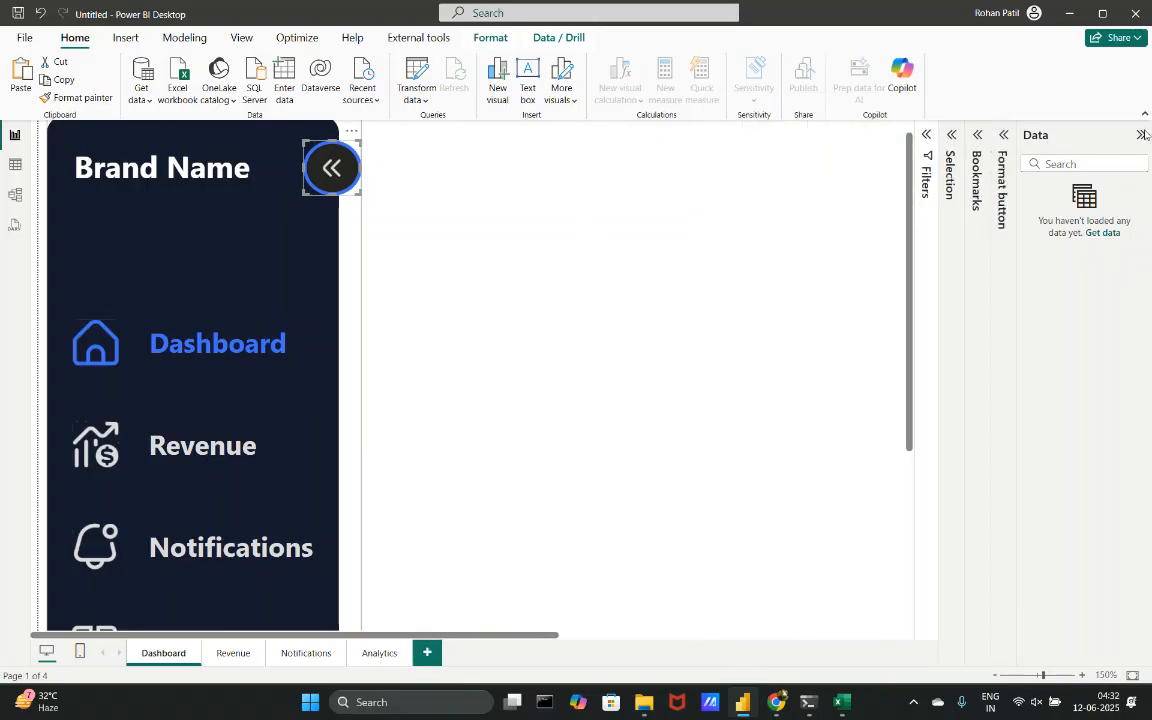
{"action": "left_click", "coordinate": [1143, 135]}
{"action": "scroll", "coordinate": [734, 252], "scroll_direction": "down", "scroll_amount": 7}
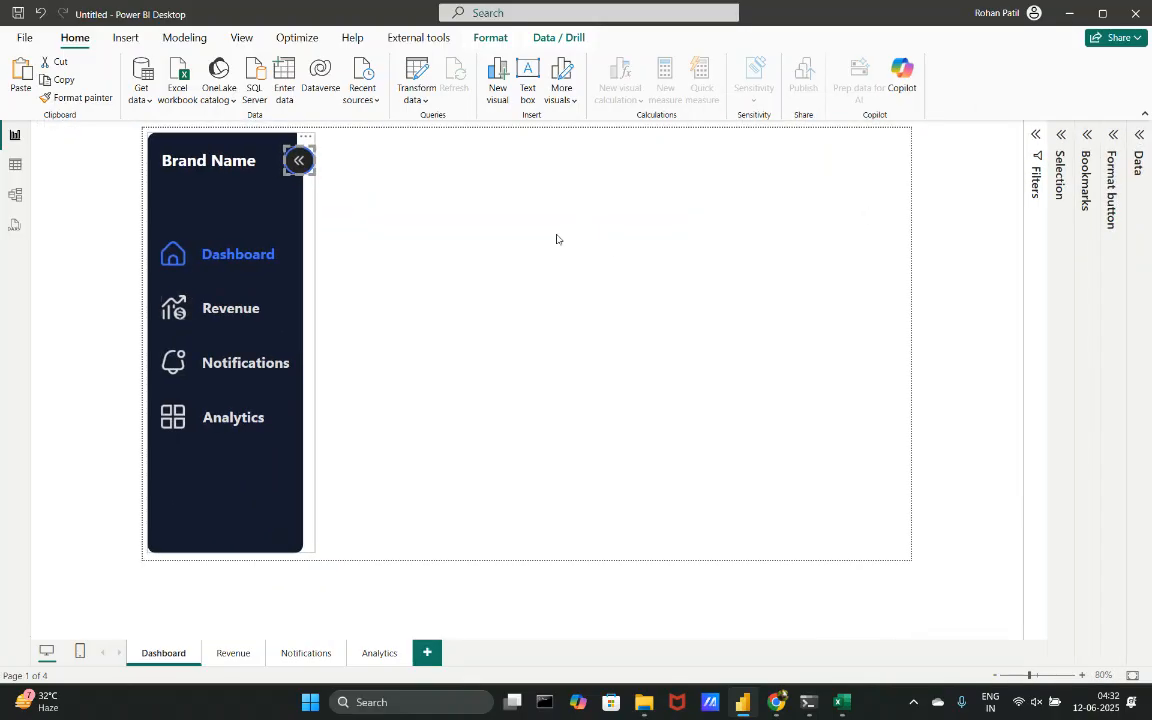
- Test the collapse and menu buttons on the Dashboard page, finishing with the sidebar closed
{"action": "left_click", "coordinate": [558, 239]}
{"action": "left_click", "coordinate": [311, 165]}
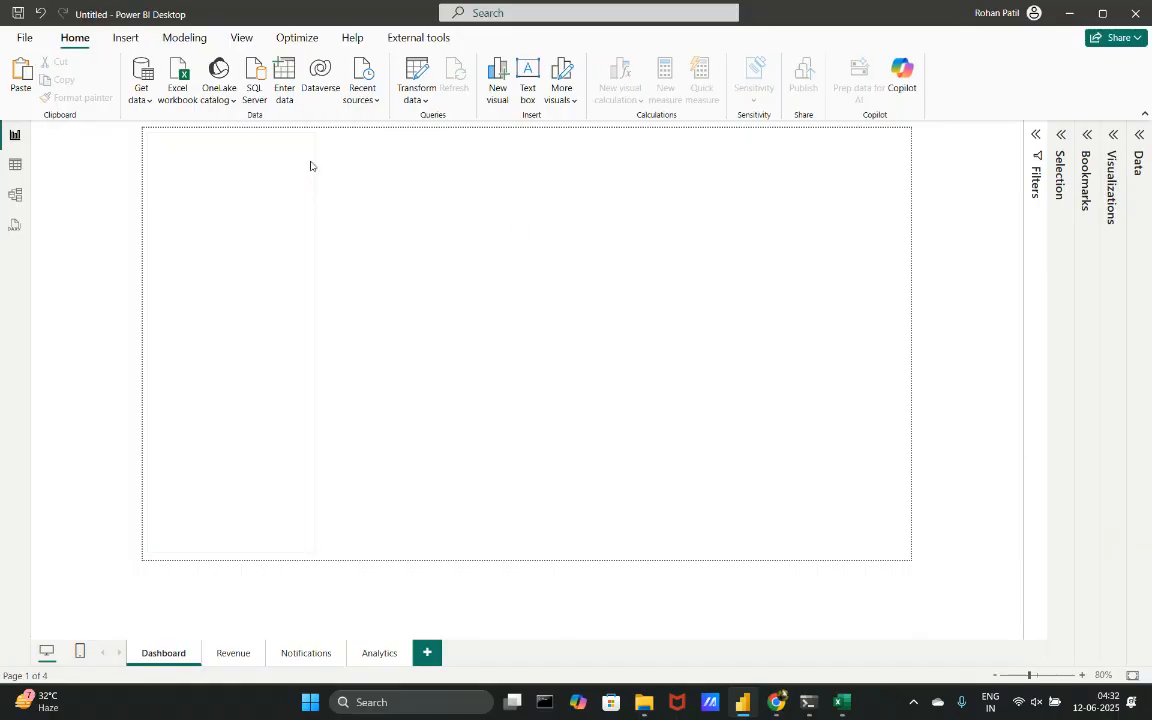
{"action": "left_click", "coordinate": [181, 161]}
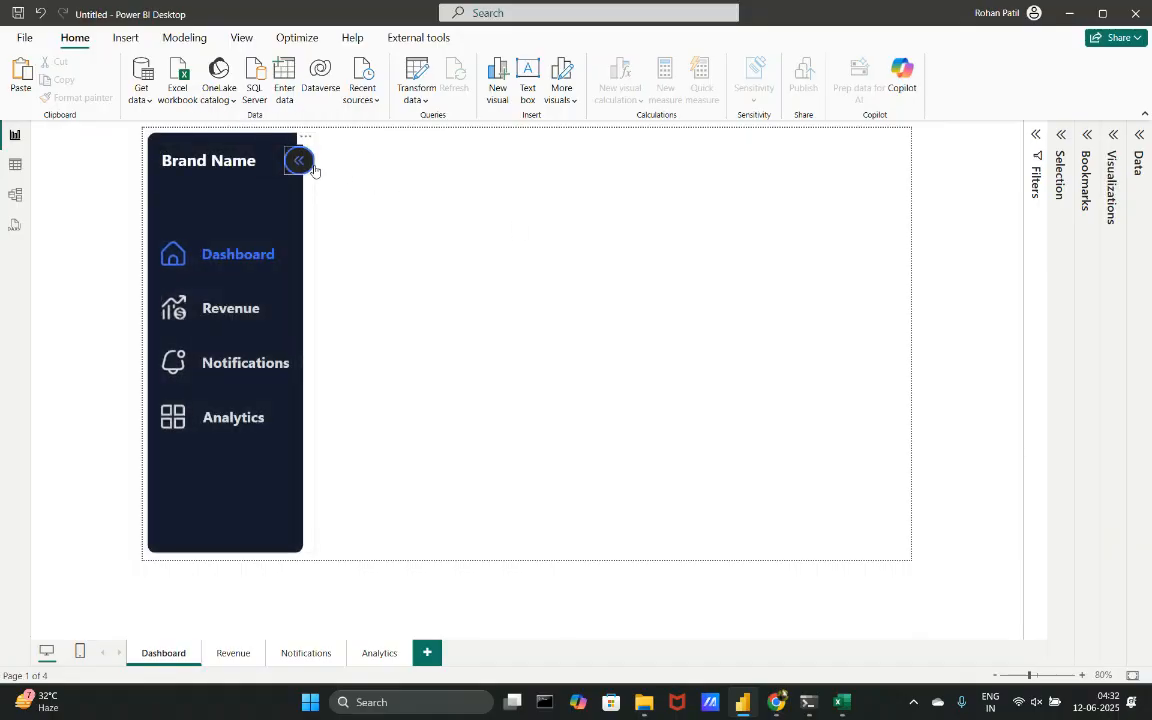
{"action": "left_click", "coordinate": [299, 161]}
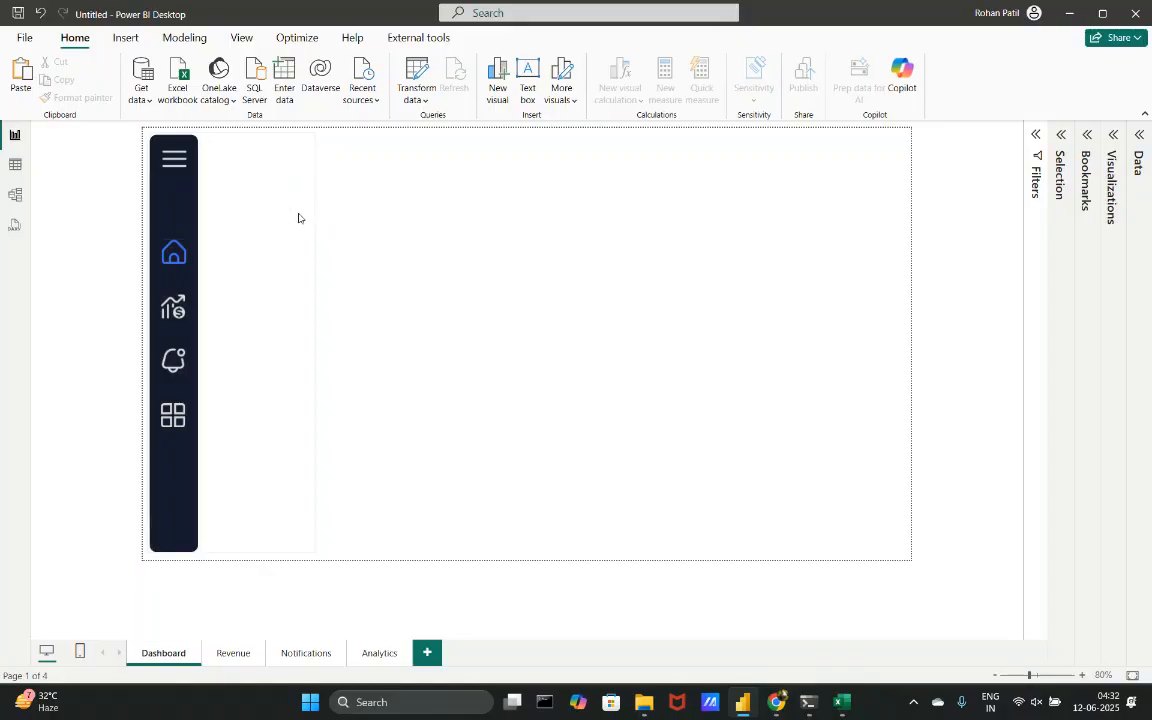
{"action": "key", "text": "ctrl+v"}
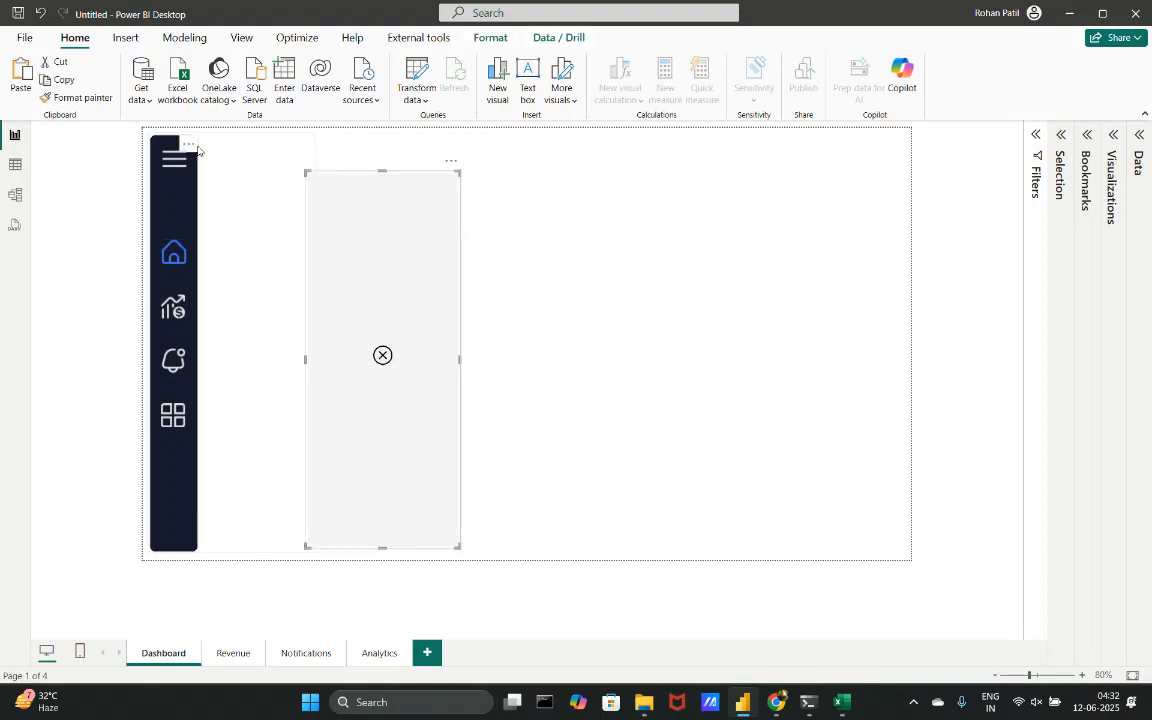
{"action": "left_click", "coordinate": [452, 165]}
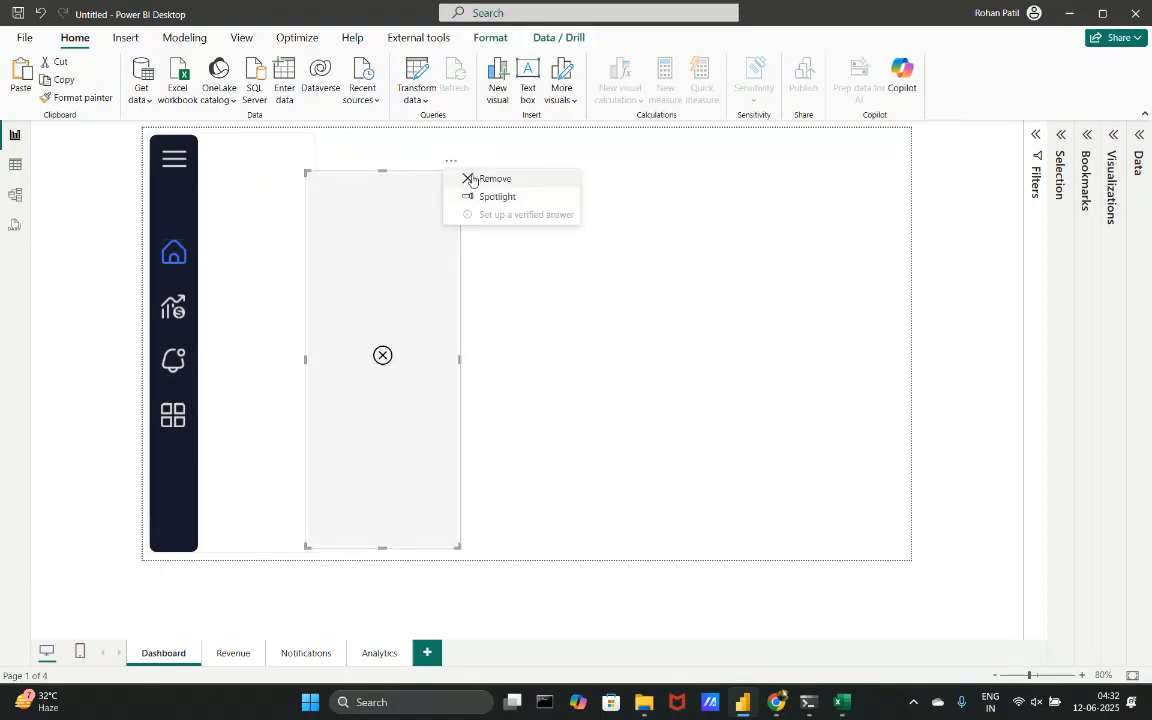
{"action": "left_click", "coordinate": [468, 176]}
- Toggle the sidebar open and closed several more times with its two buttons, finishing on the expanded view
{"action": "left_click", "coordinate": [178, 159]}
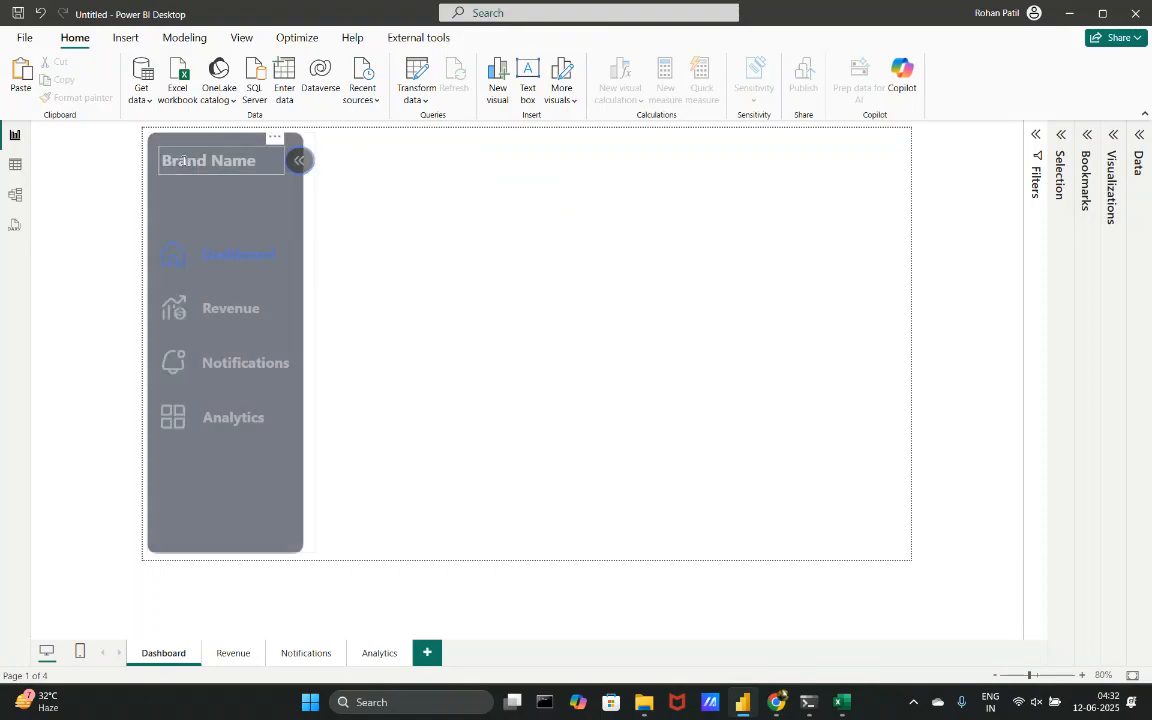
{"action": "left_click", "coordinate": [297, 161]}
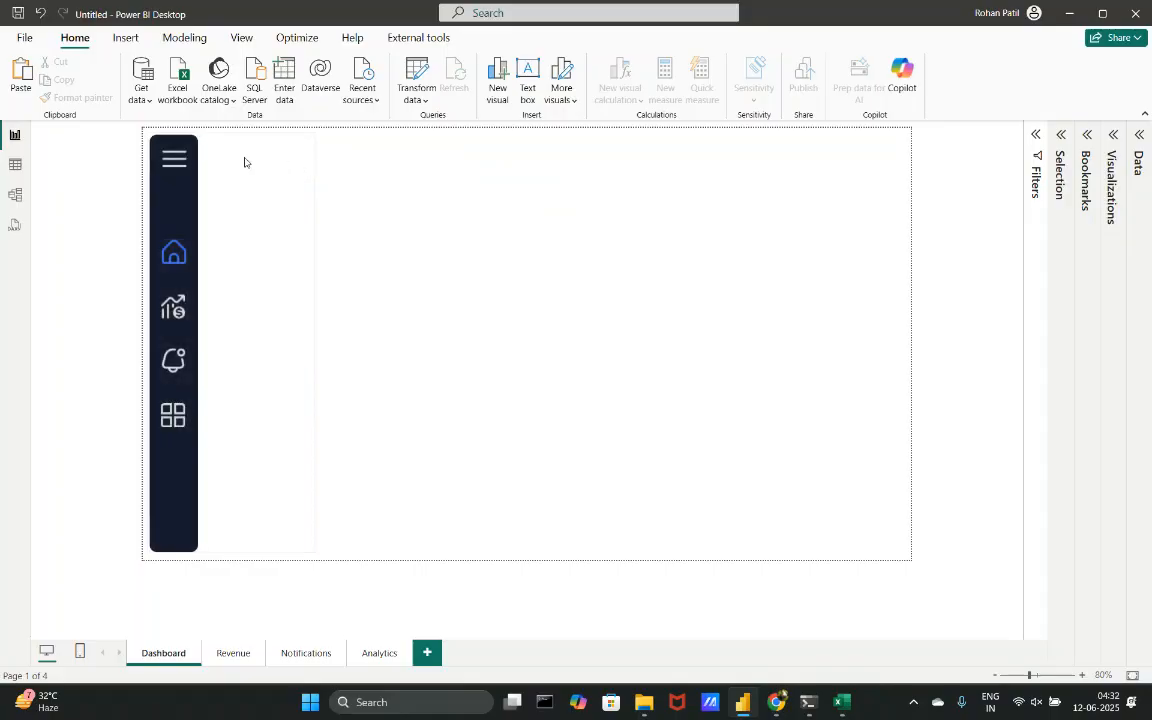
{"action": "left_click", "coordinate": [185, 159]}
{"action": "left_click", "coordinate": [300, 161]}
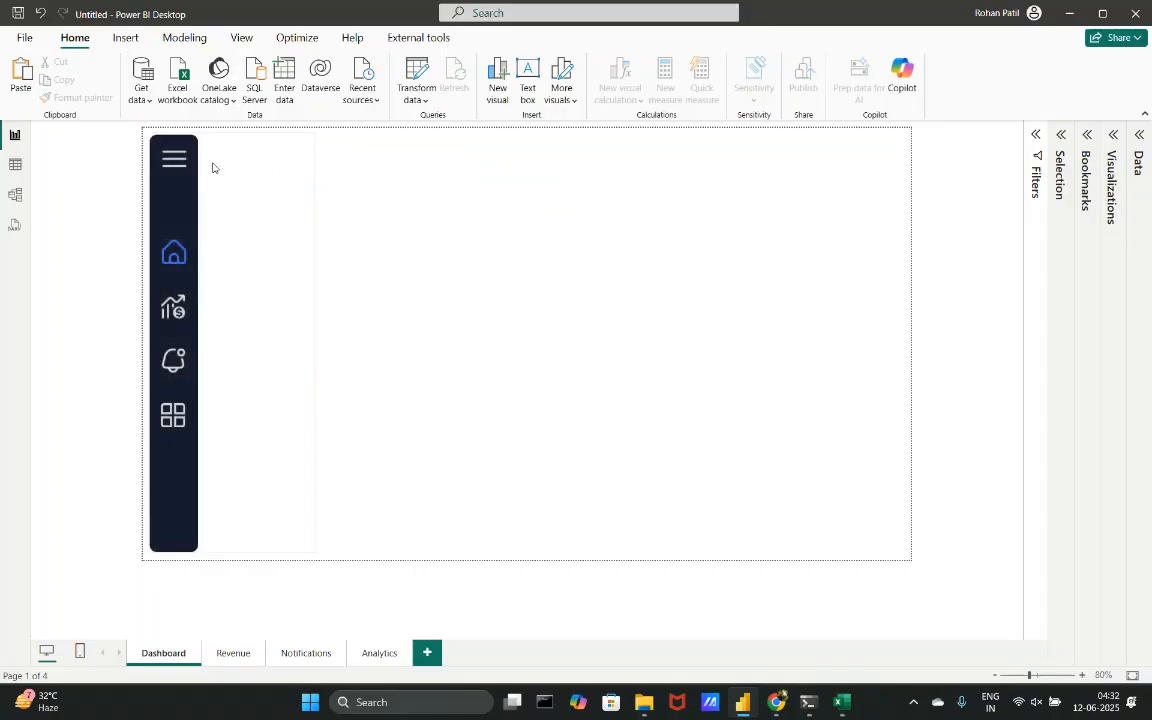
{"action": "left_click", "coordinate": [180, 160]}
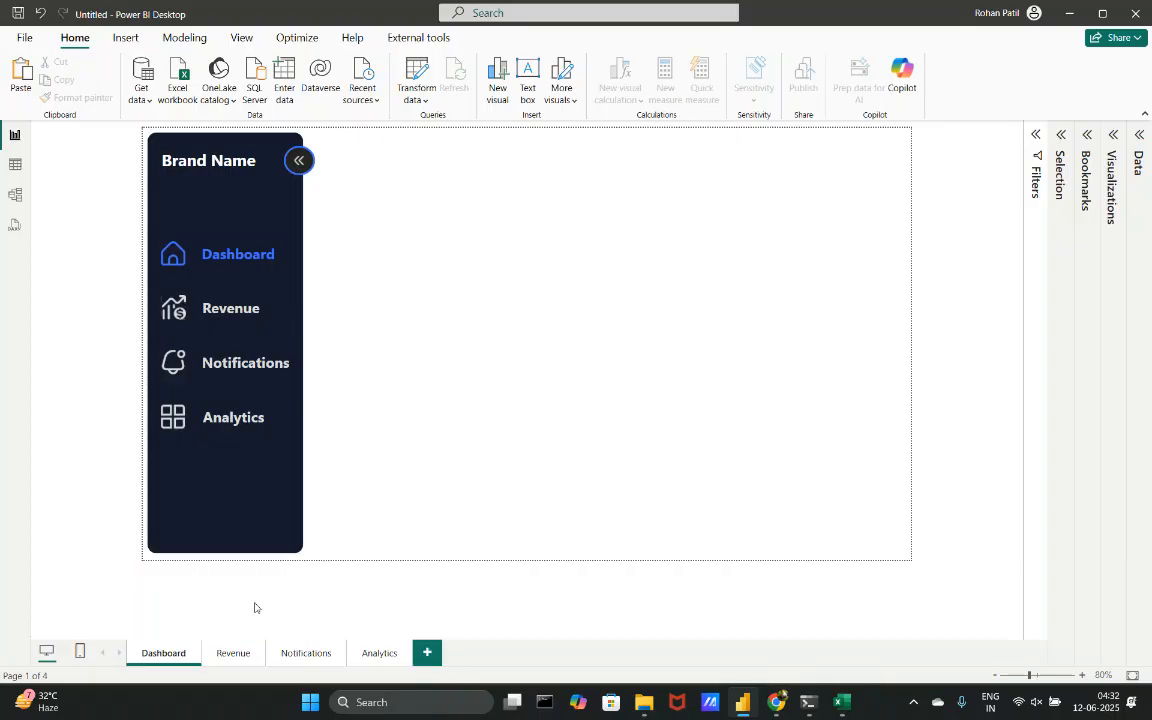
- Check the sidebars on the Revenue, Notifications and Analytics pages and return to the Dashboard page
{"action": "left_click", "coordinate": [233, 652]}
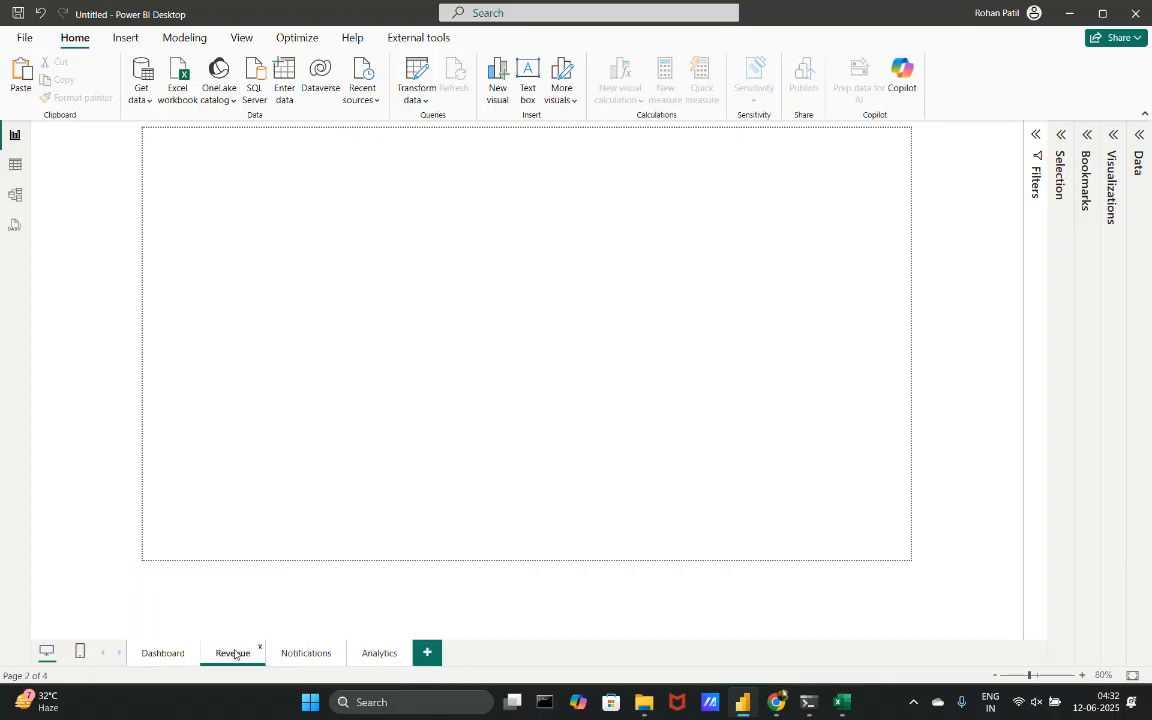
{"action": "left_click", "coordinate": [306, 654]}
{"action": "left_click", "coordinate": [380, 653]}
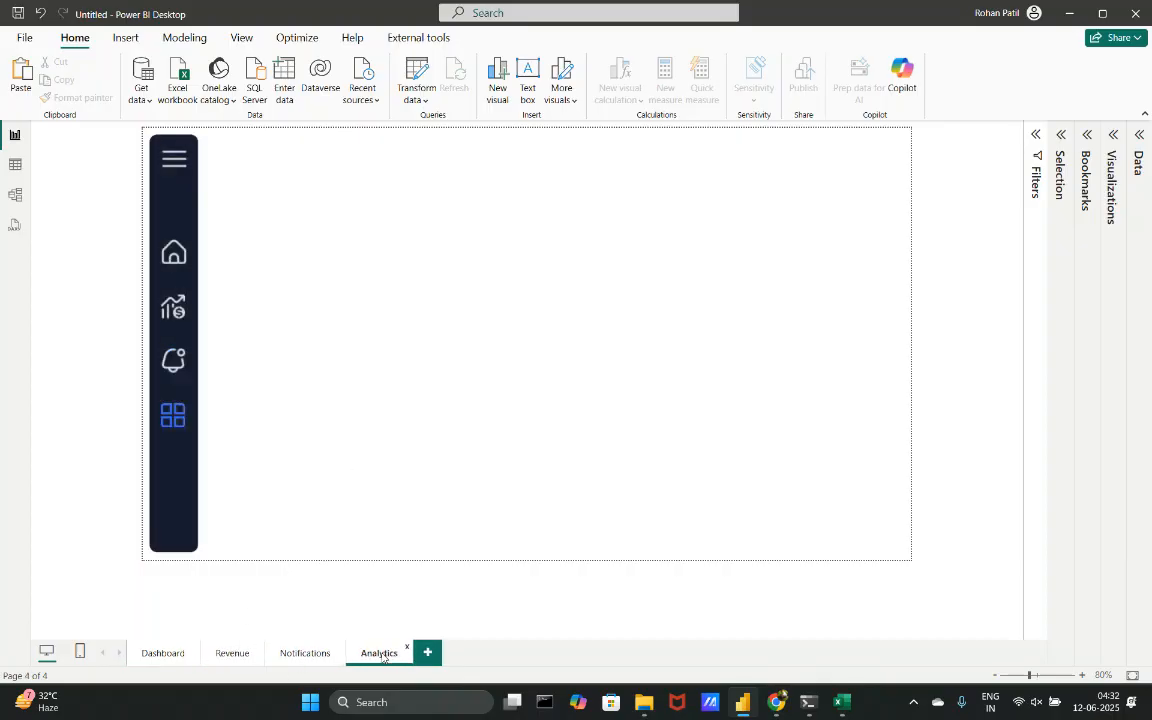
{"action": "left_click", "coordinate": [164, 658]}
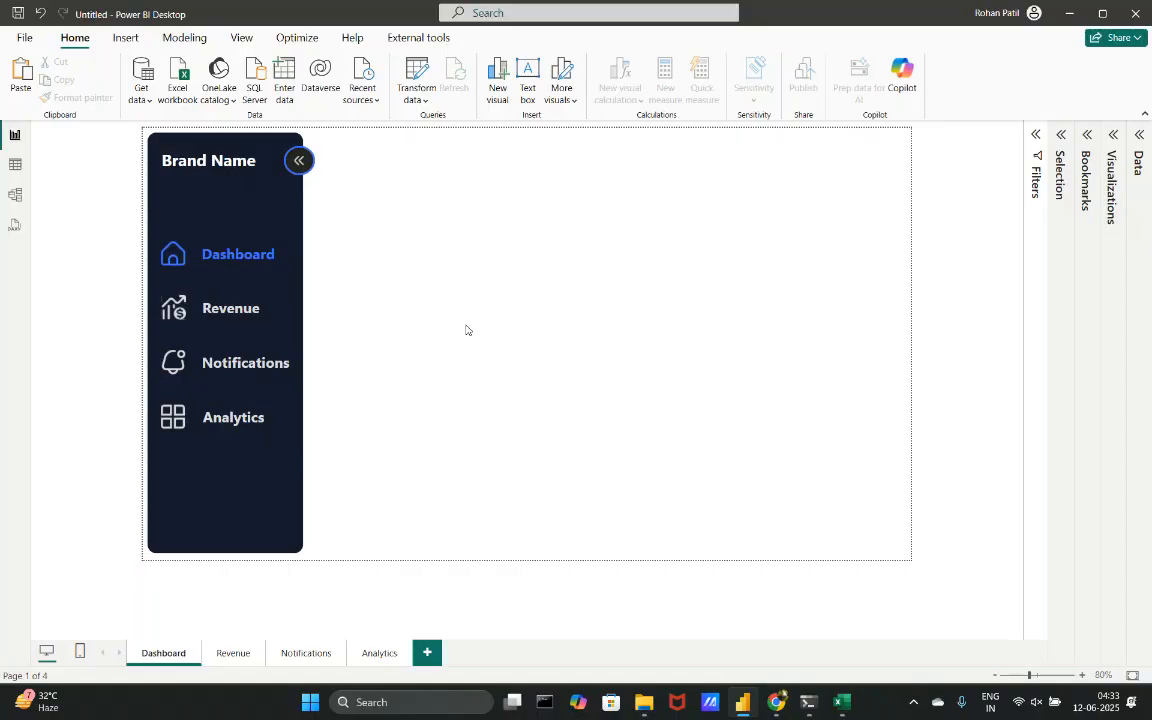
- Save the report to the Desktop as Sidebar Style 6
{"action": "key", "text": "ctrl+s"}
{"action": "type", "text": "S"}
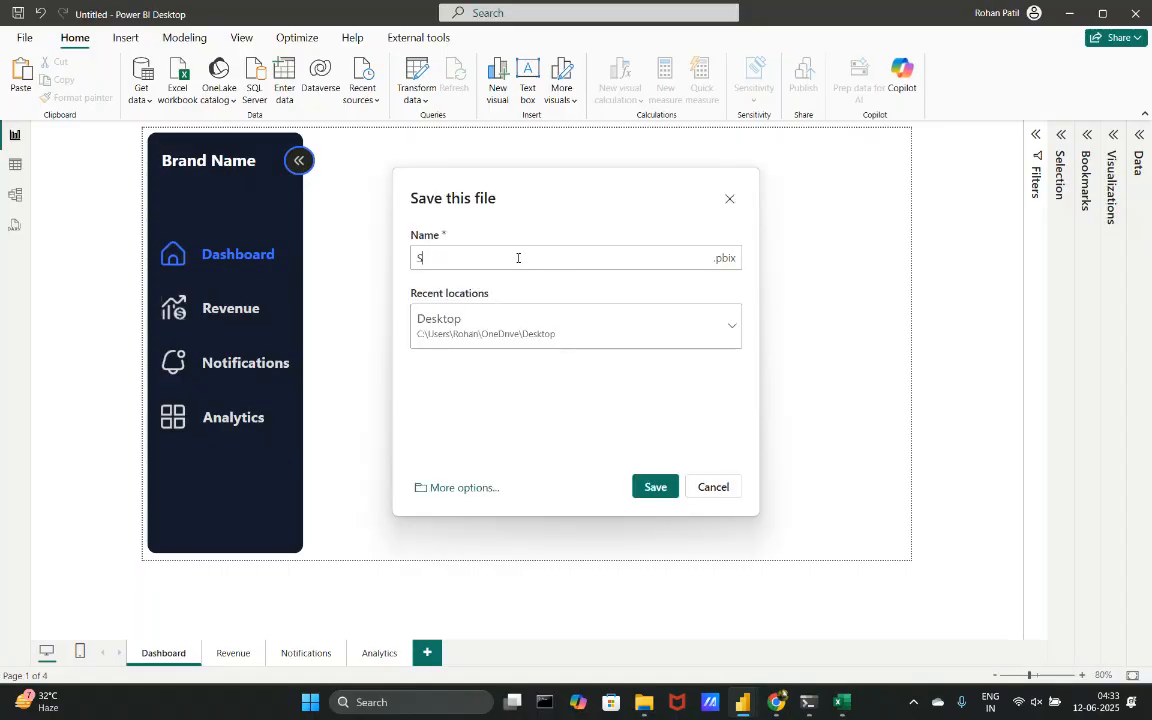
{"action": "type", "text": "idebar Style 6"}
{"action": "left_click", "coordinate": [652, 488]}
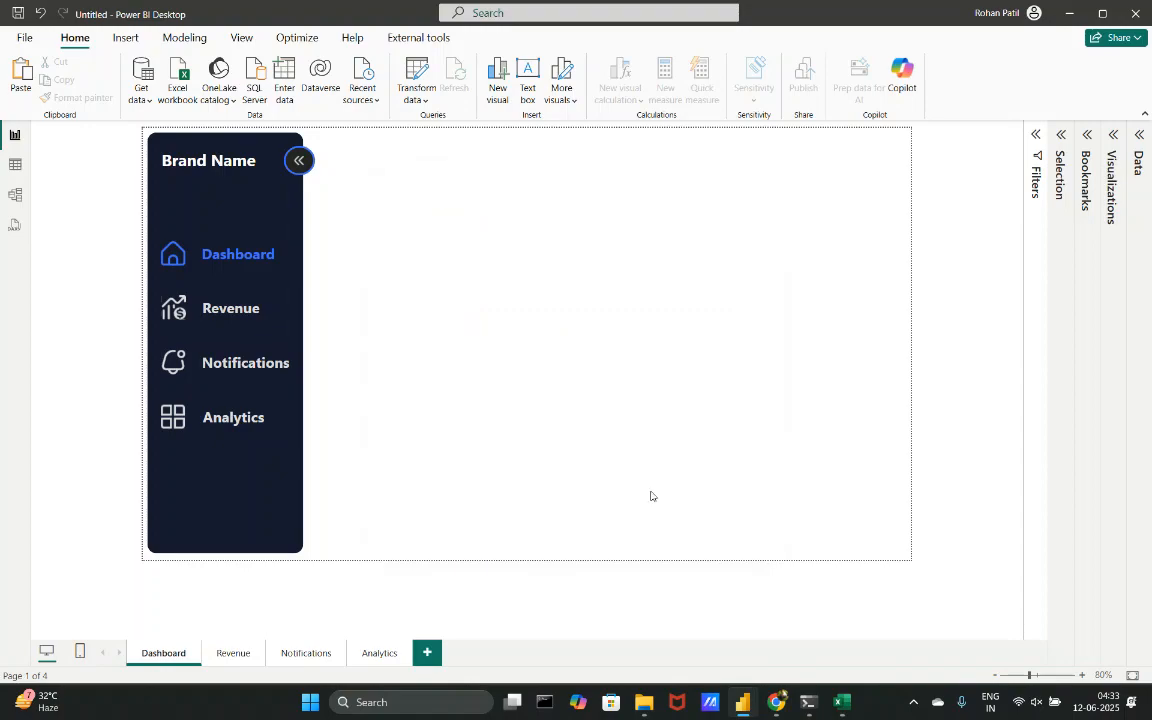
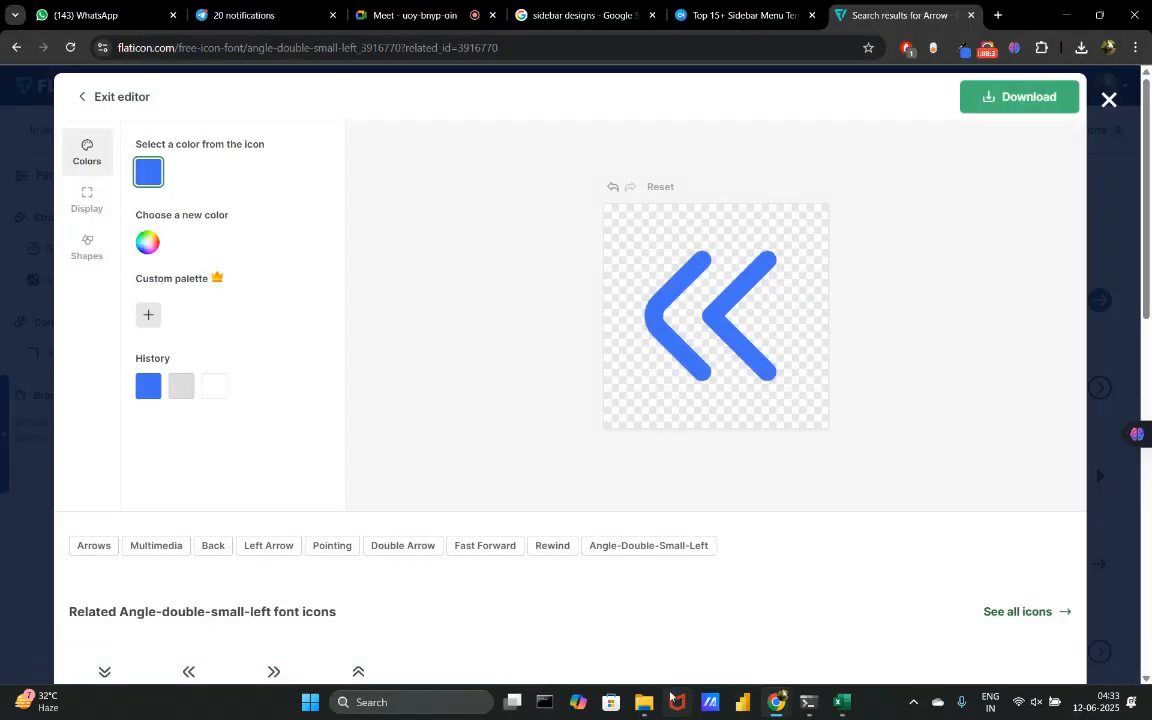
- Switch to File Explorer, view the contents of the PowerBI folder and minimise the window
{"action": "left_click", "coordinate": [647, 703]}
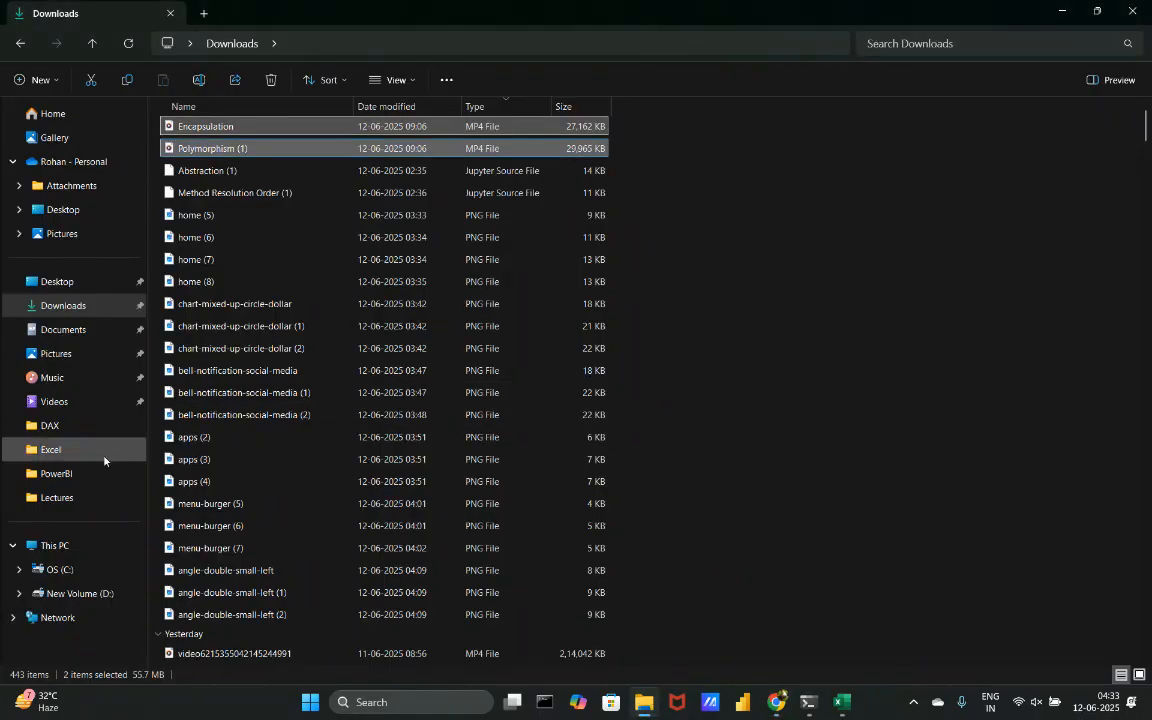
{"action": "left_click", "coordinate": [70, 473]}
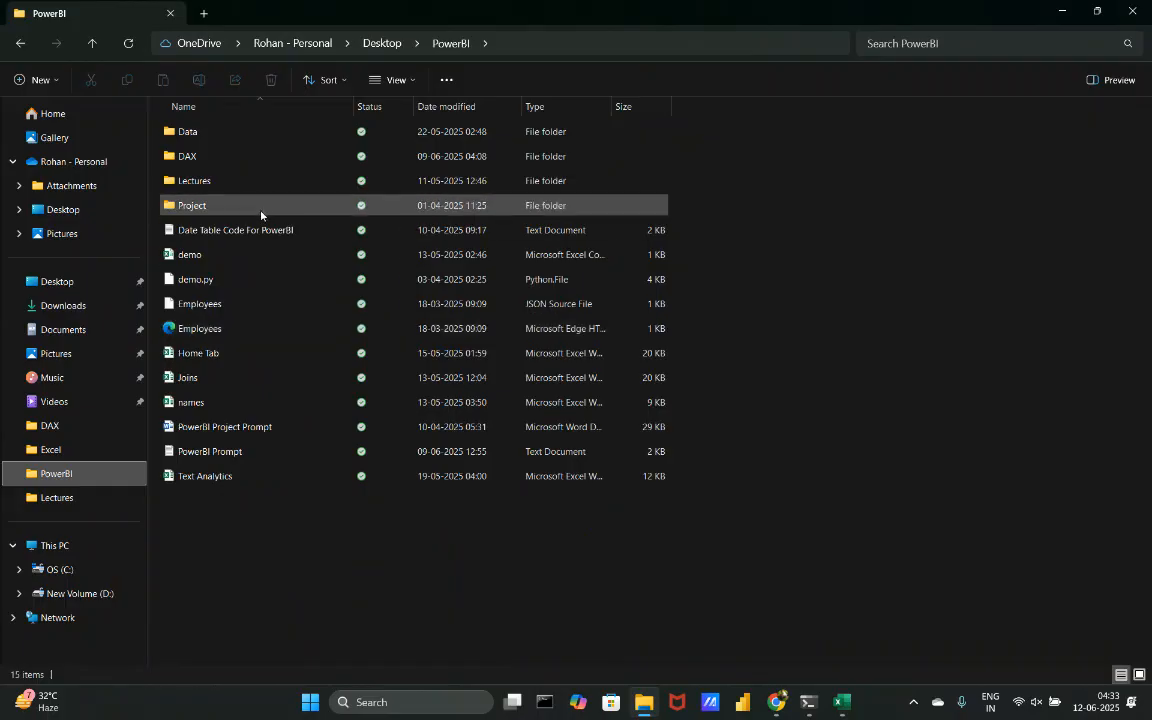
{"action": "left_click", "coordinate": [1061, 11]}
{"action": "left_click", "coordinate": [1060, 13]}
{"action": "left_click", "coordinate": [1060, 17]}
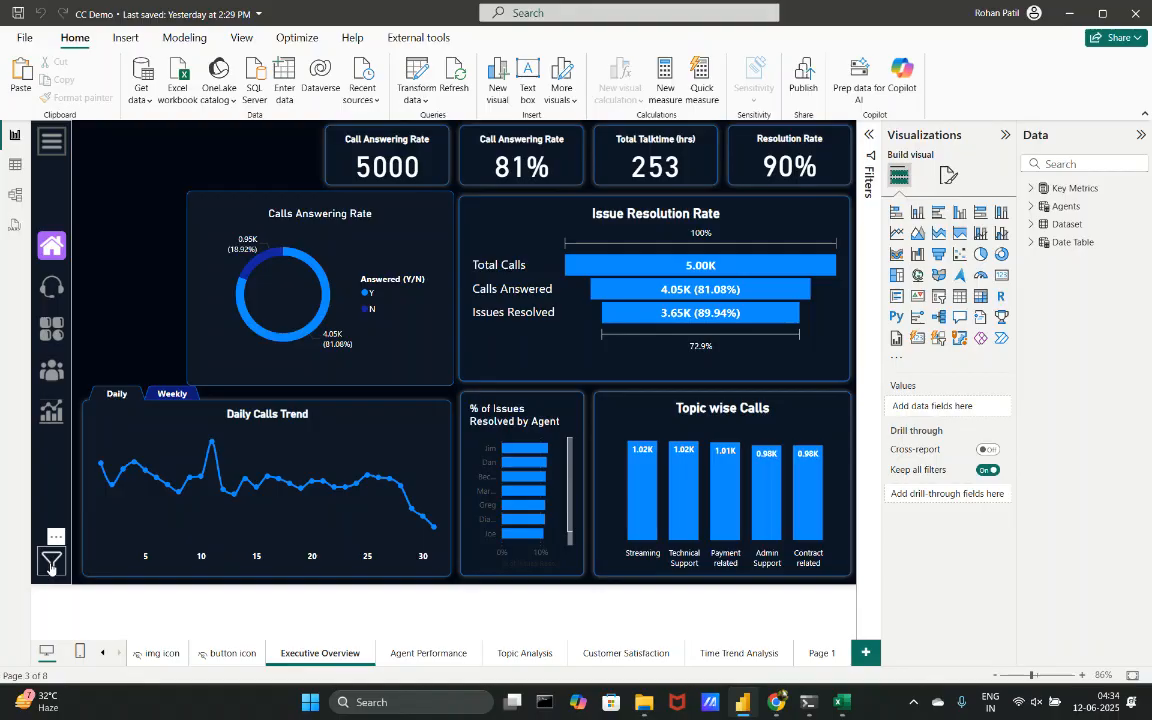
- Visit the Agent Performance, Topic Analysis, Customer Satisfaction and Time Trend Analysis pages through the collapsed sidebar icons and return to Executive Overview
{"action": "left_click", "coordinate": [52, 288]}
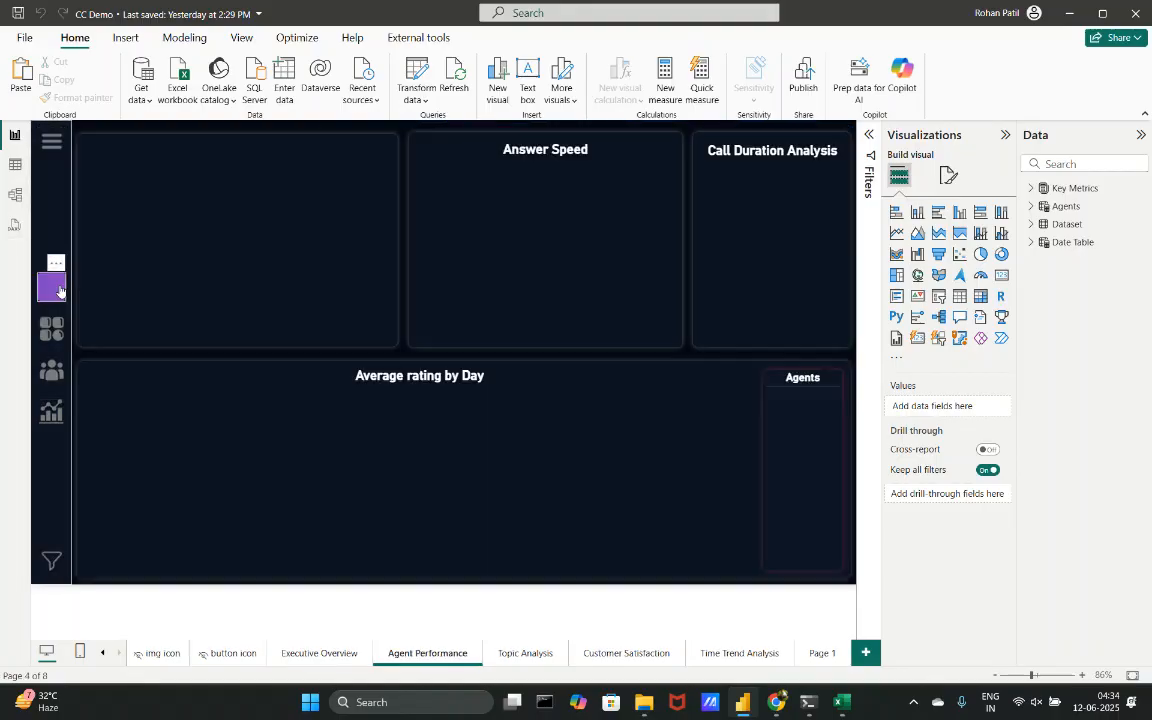
{"action": "left_click", "coordinate": [52, 329]}
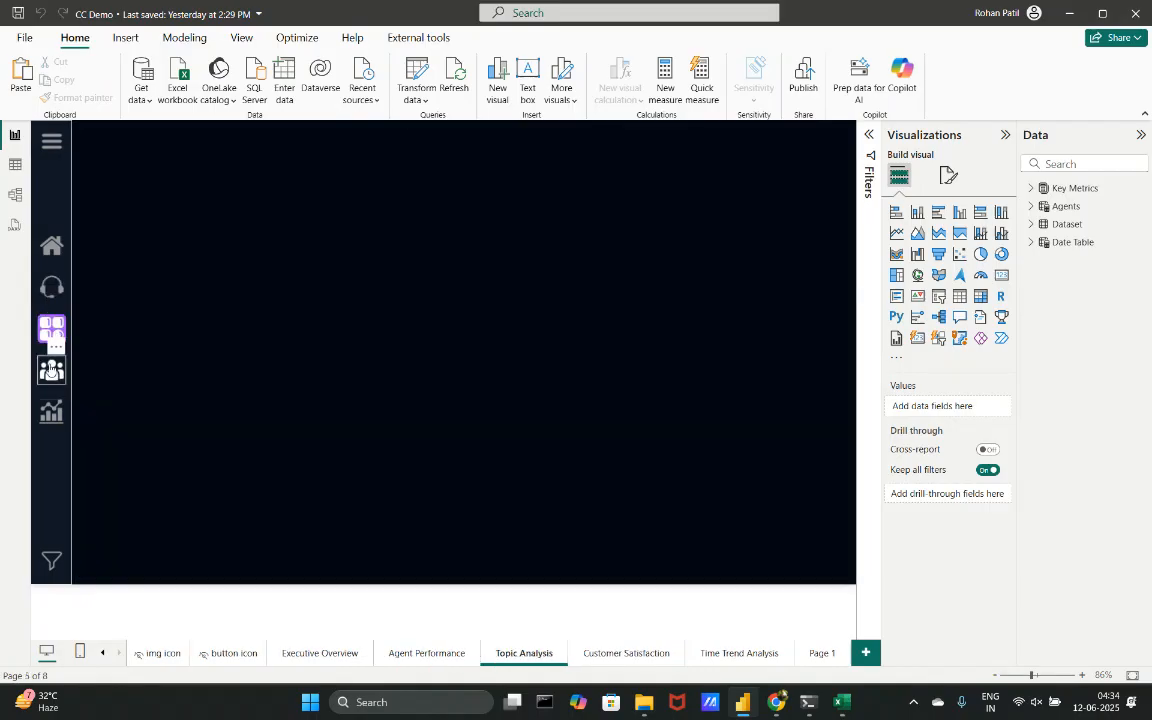
{"action": "left_click", "coordinate": [52, 370]}
{"action": "left_click", "coordinate": [51, 416]}
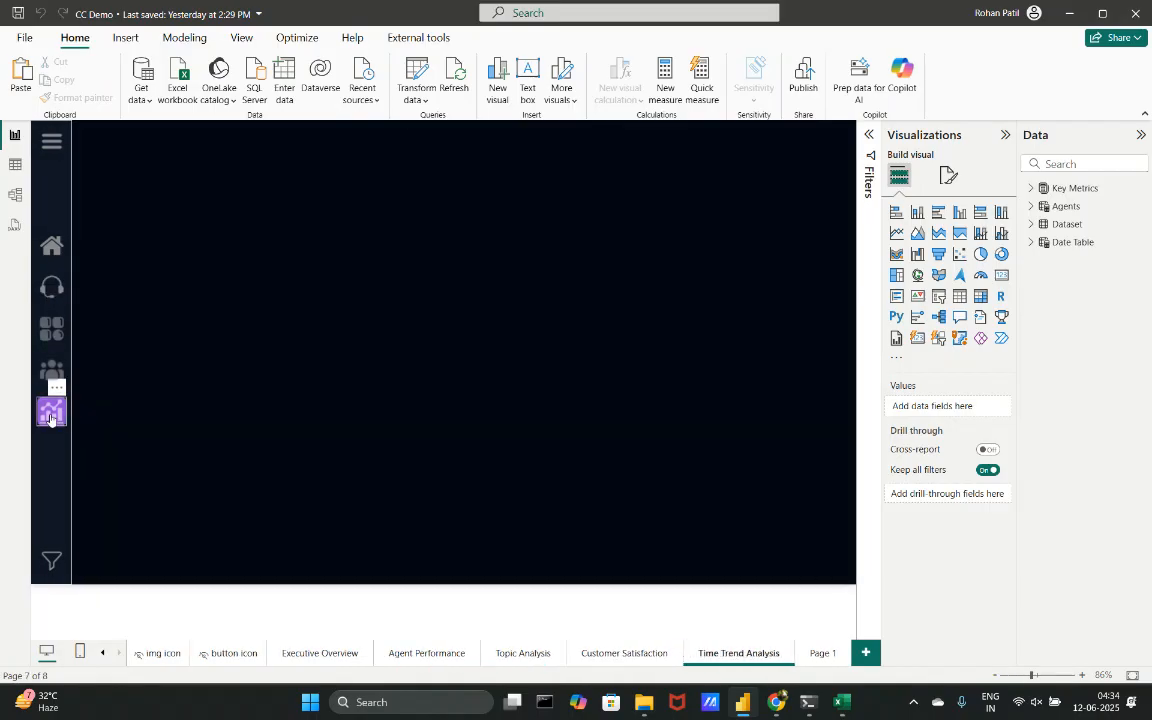
{"action": "left_click", "coordinate": [53, 255]}
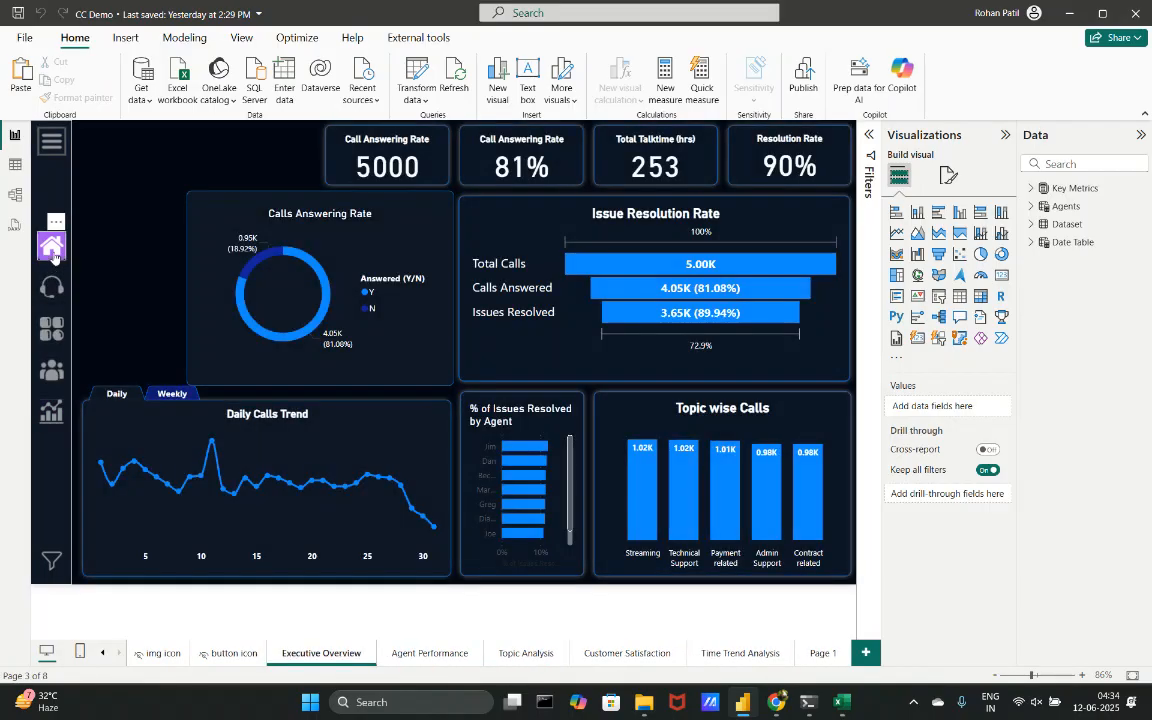
- Expand the sidebar on the Executive Overview page and on the Agent Performance page
{"action": "left_click", "coordinate": [52, 143]}
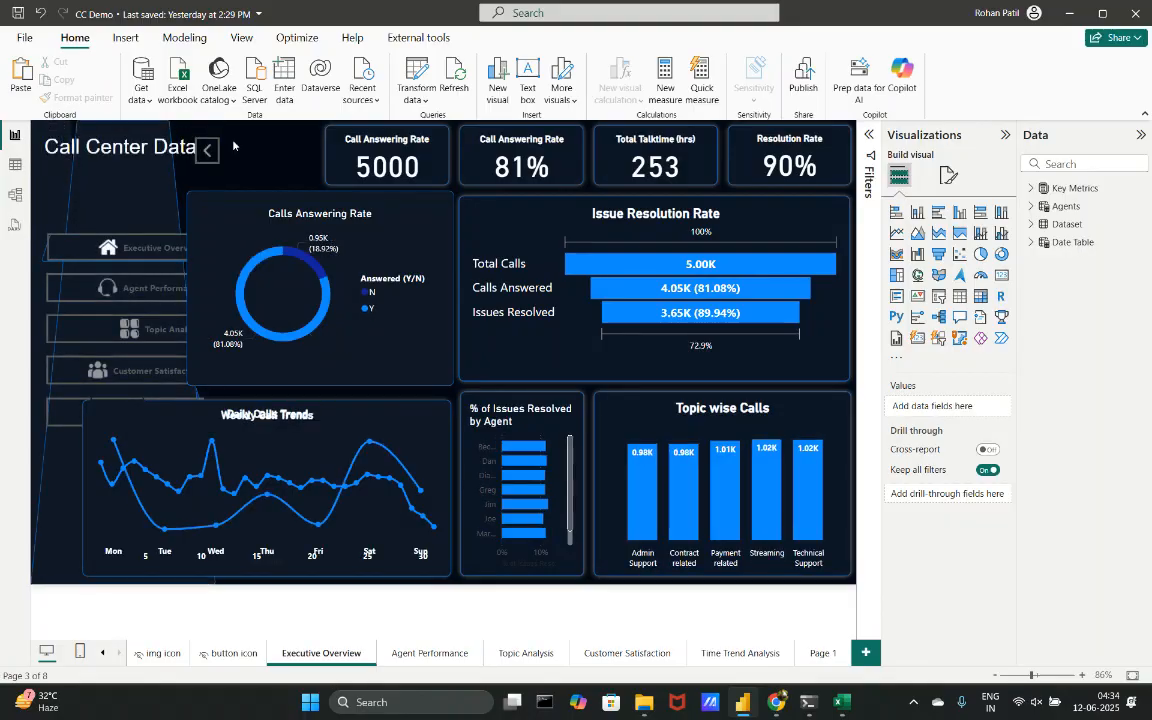
{"action": "left_click", "coordinate": [414, 652]}
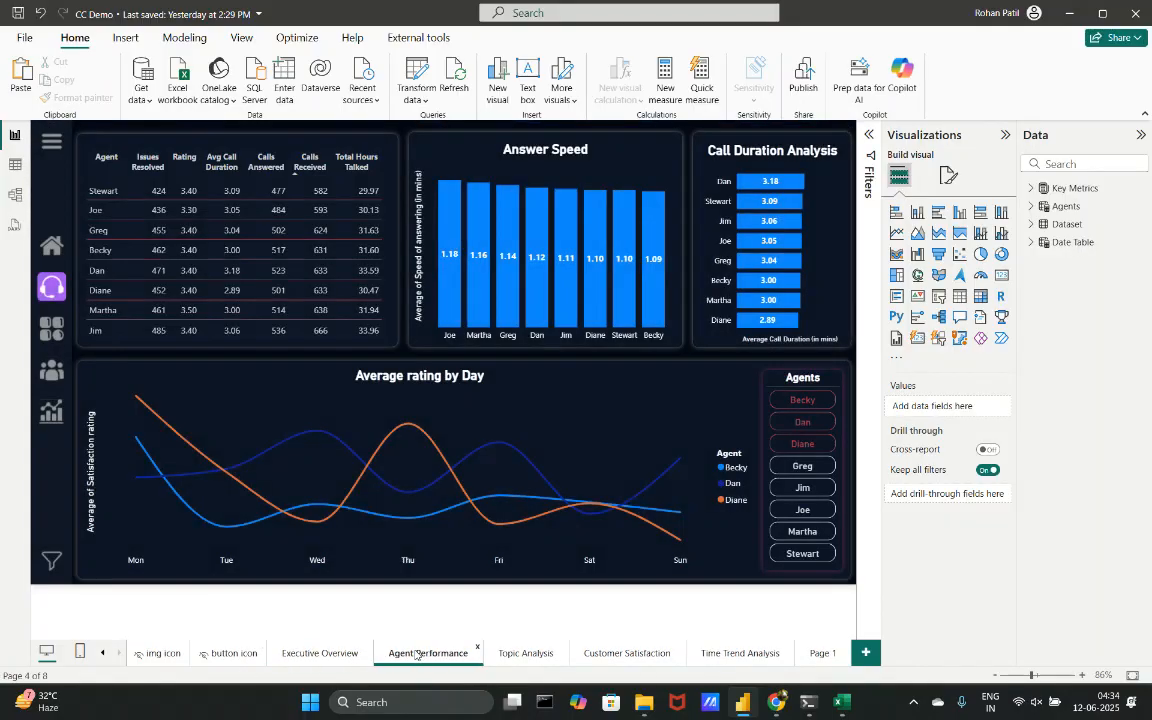
{"action": "left_click", "coordinate": [52, 143]}
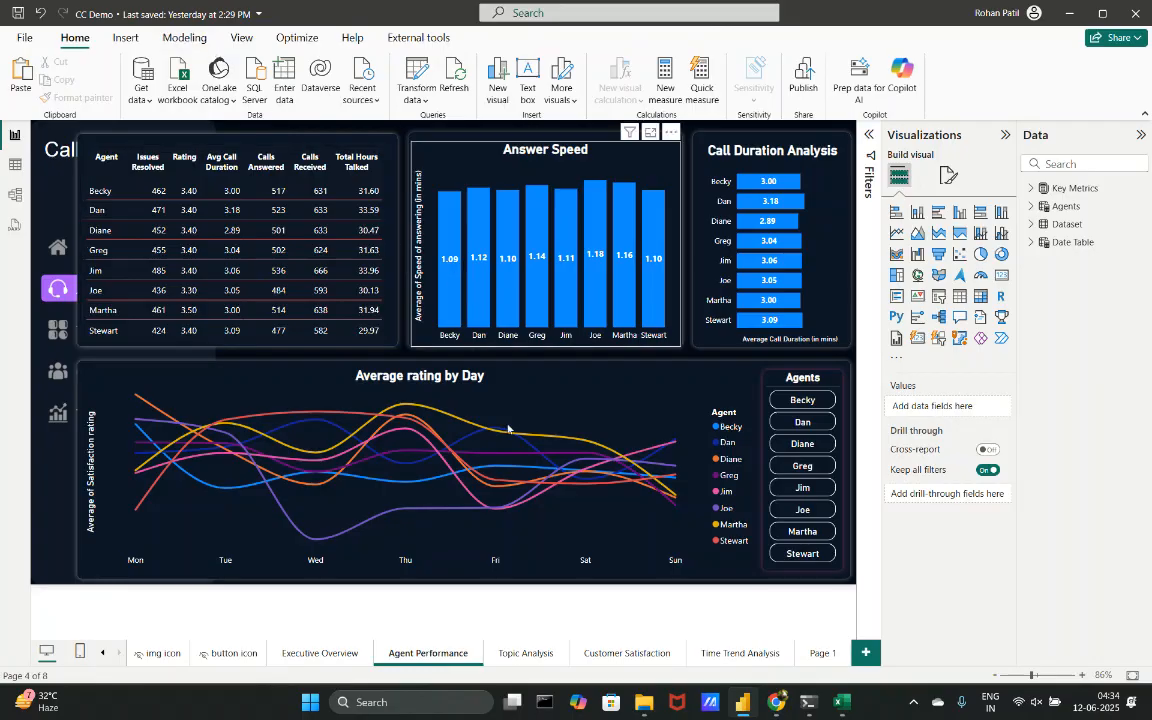
- Go to the Topic Analysis page and toggle its sidebar open and closed repeatedly, finishing with it expanded
{"action": "left_click", "coordinate": [526, 655]}
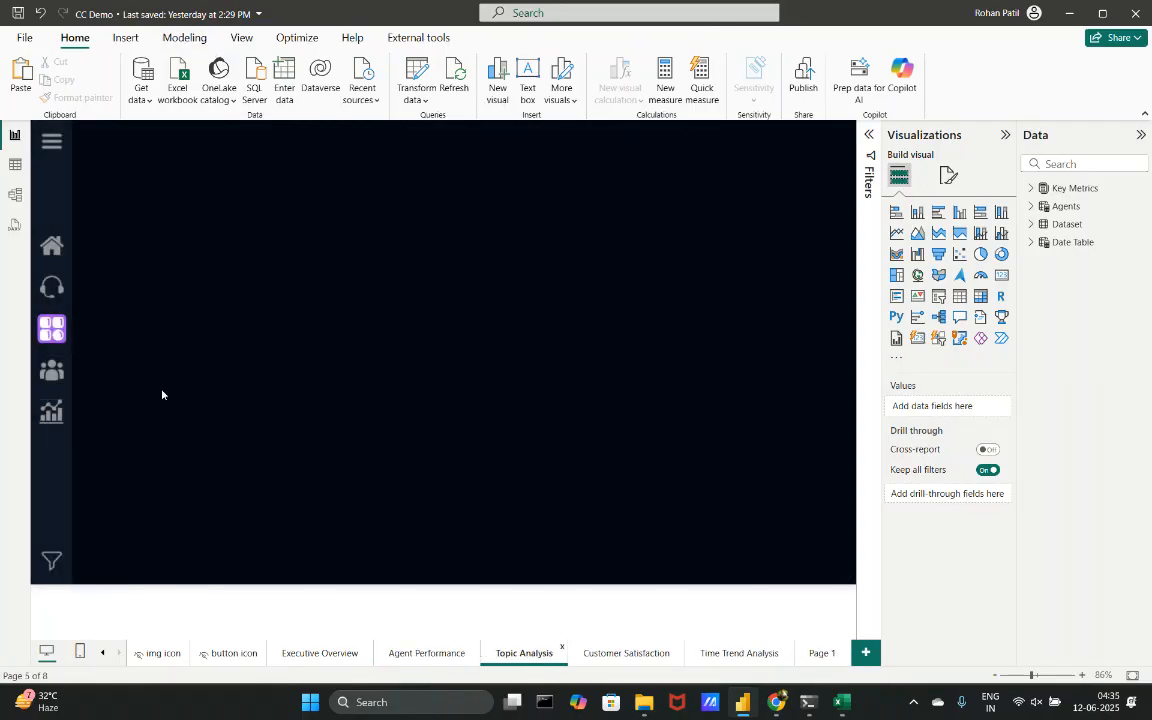
{"action": "left_click", "coordinate": [52, 141], "text": "ctrl"}
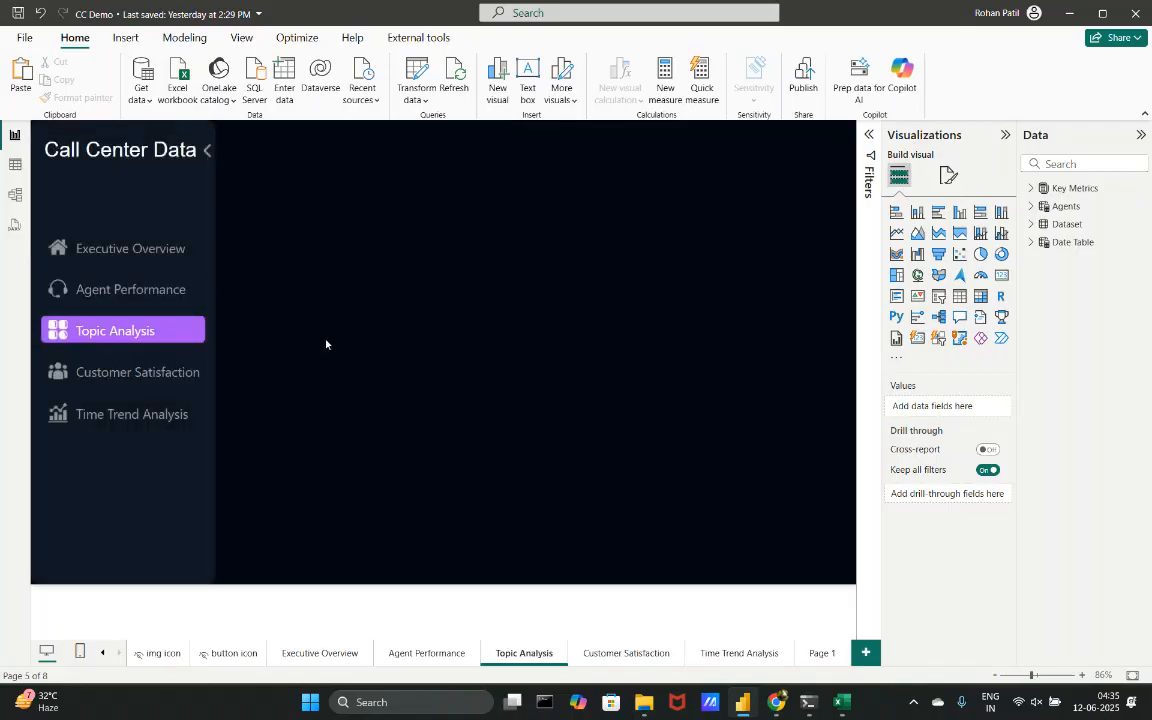
{"action": "left_click", "coordinate": [208, 150], "text": "ctrl"}
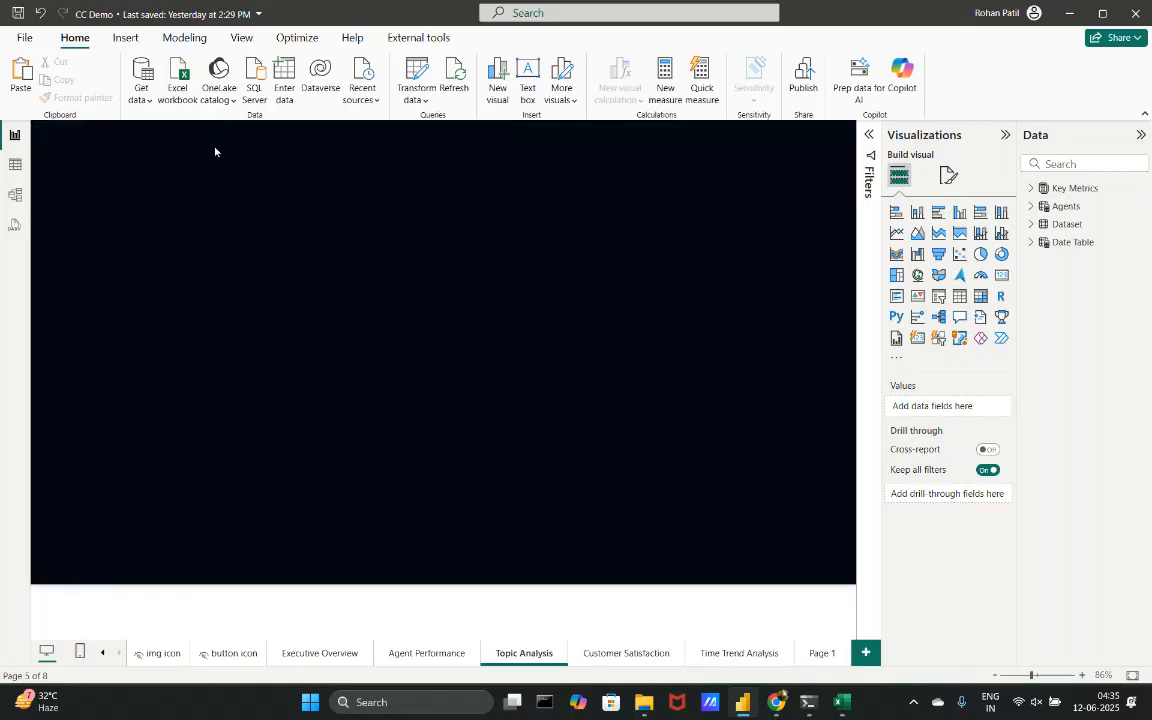
{"action": "left_click", "coordinate": [52, 141], "text": "ctrl"}
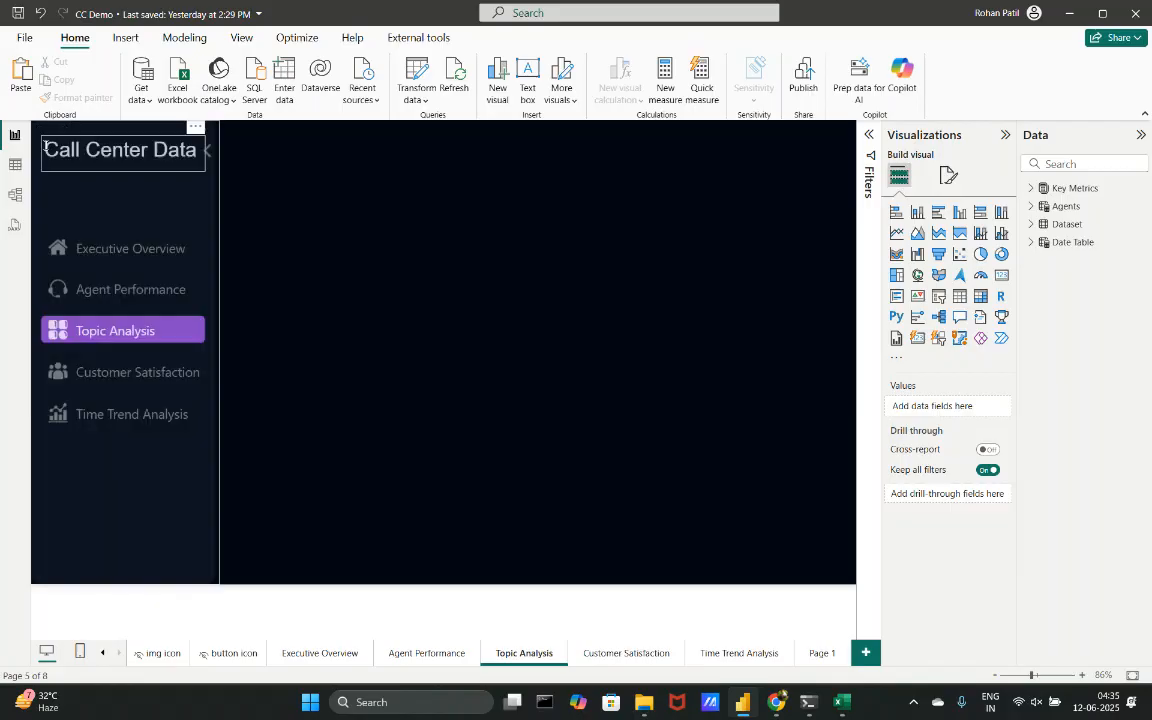
{"action": "left_click", "coordinate": [208, 152], "text": "ctrl"}
{"action": "left_click", "coordinate": [52, 141], "text": "ctrl"}
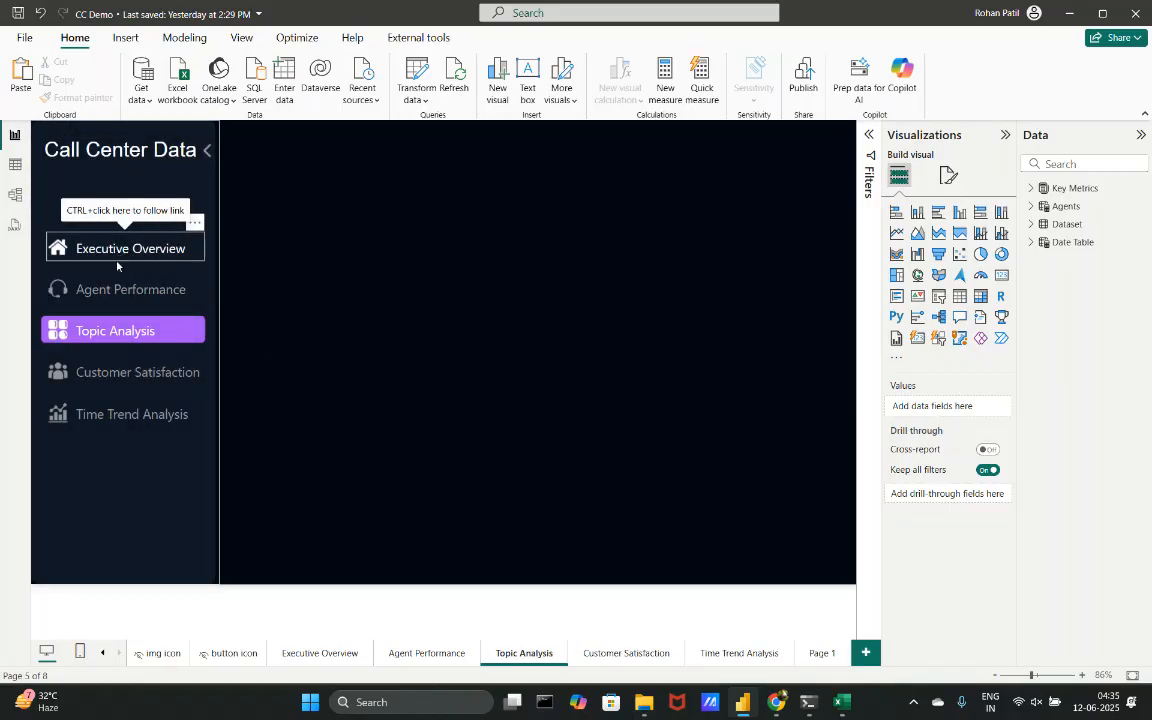
- Select the page buttons of the expanded Topic Analysis sidebar in turn, ending with Executive Overview, and clear the selection
{"action": "left_click", "coordinate": [118, 410]}
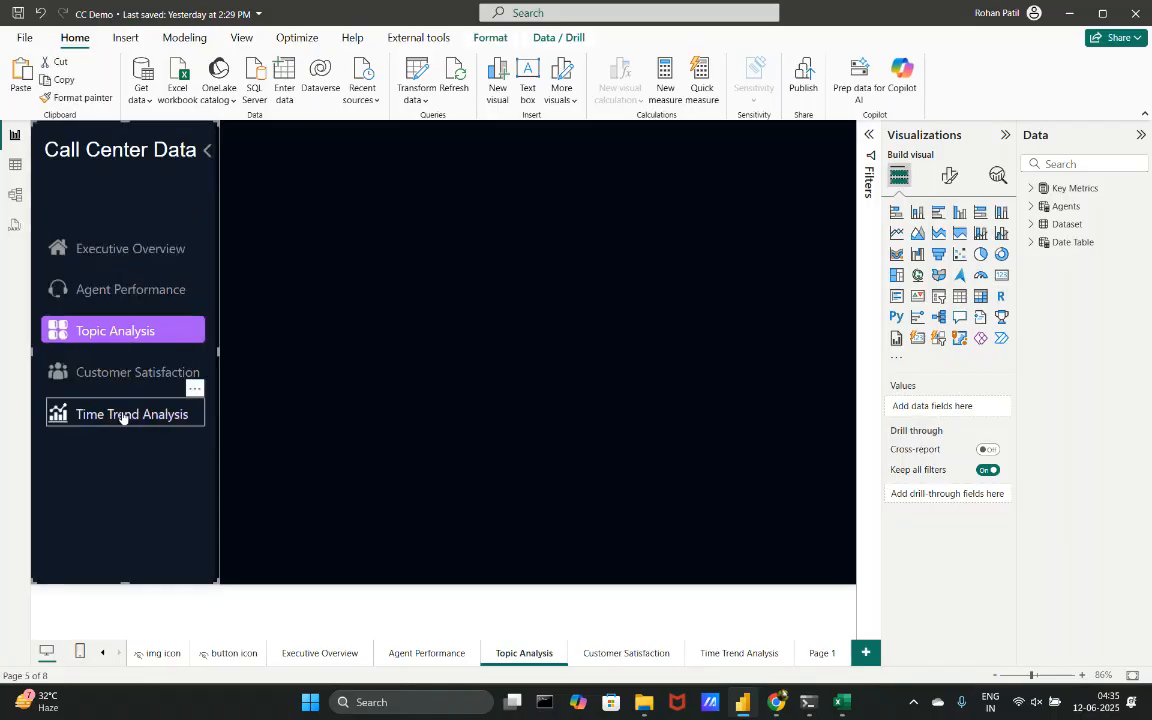
{"action": "left_click", "coordinate": [75, 372]}
{"action": "left_click", "coordinate": [112, 290]}
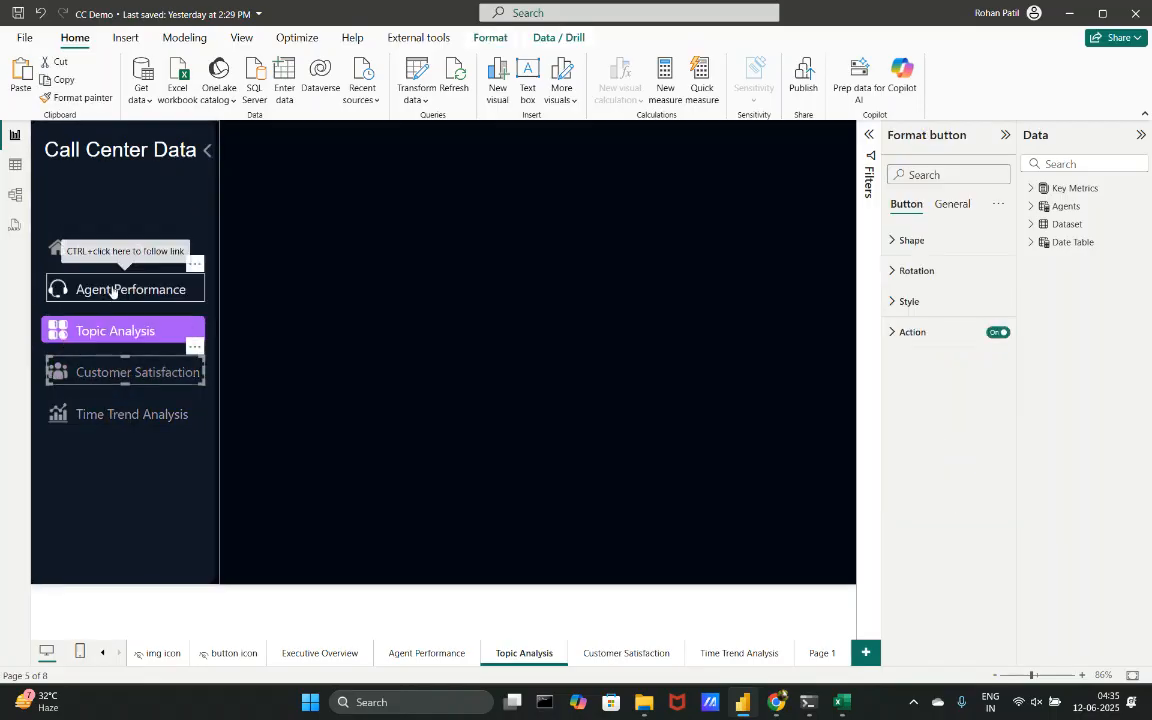
{"action": "left_click", "coordinate": [110, 248]}
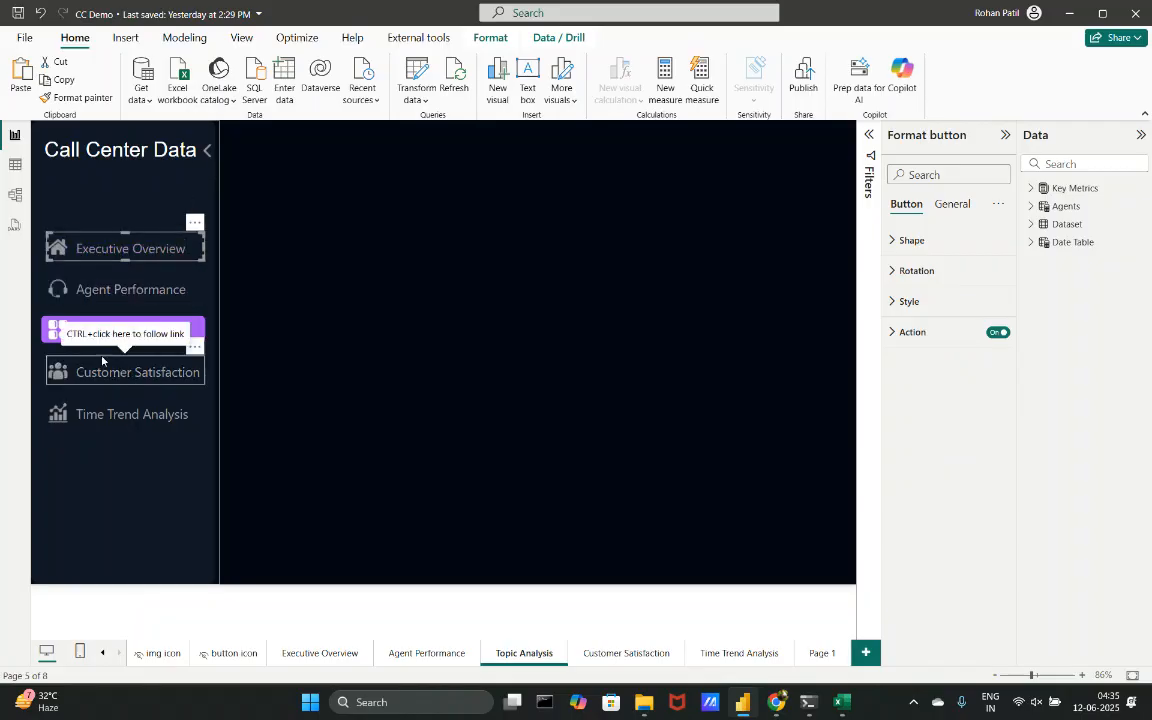
{"action": "left_click", "coordinate": [300, 303]}
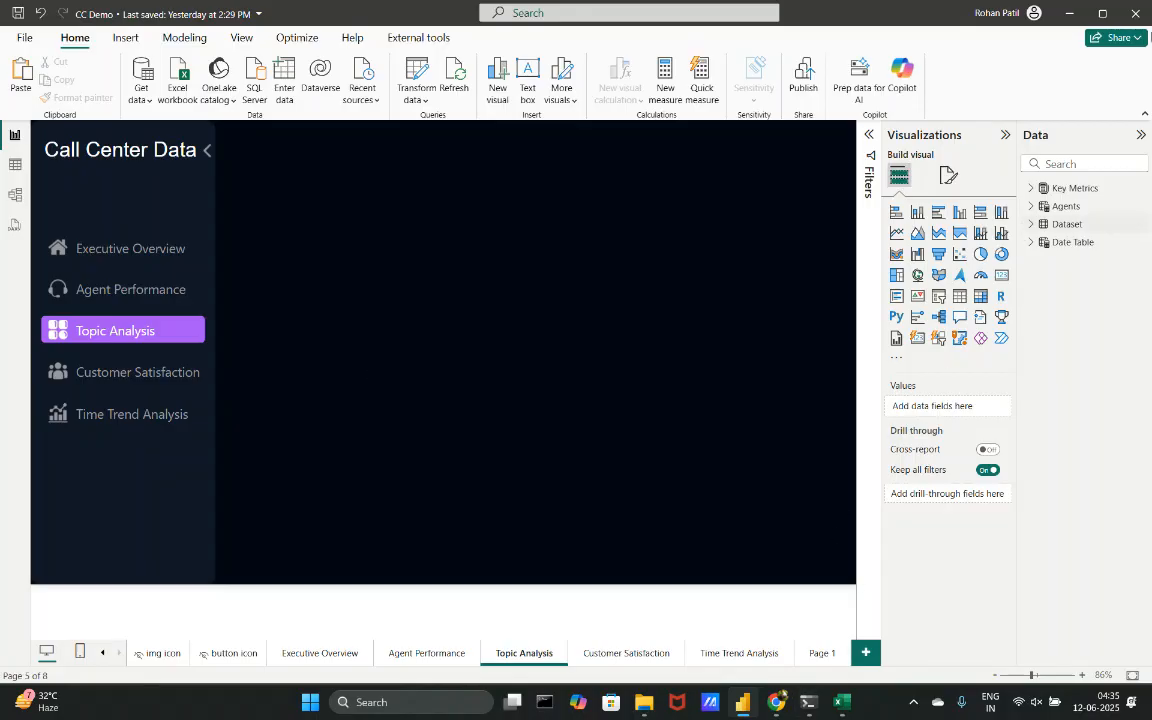
- Close the CC Demo report and save its changes
{"action": "left_click", "coordinate": [1135, 13]}
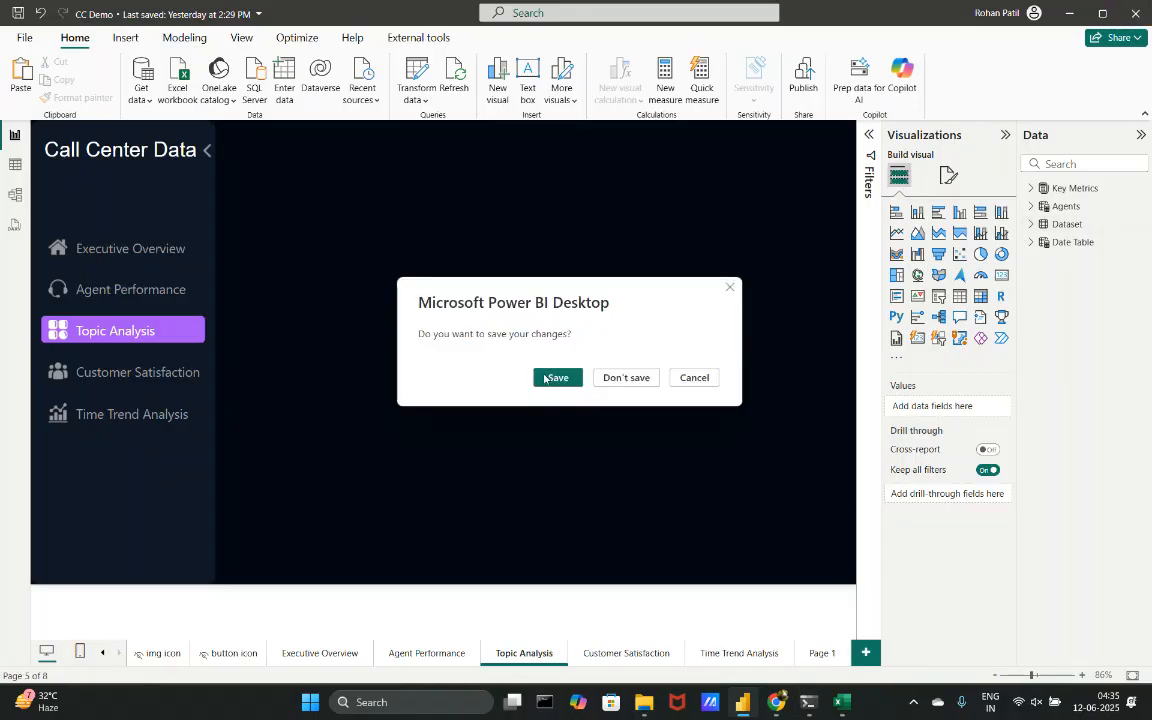
{"action": "left_click", "coordinate": [545, 378]}
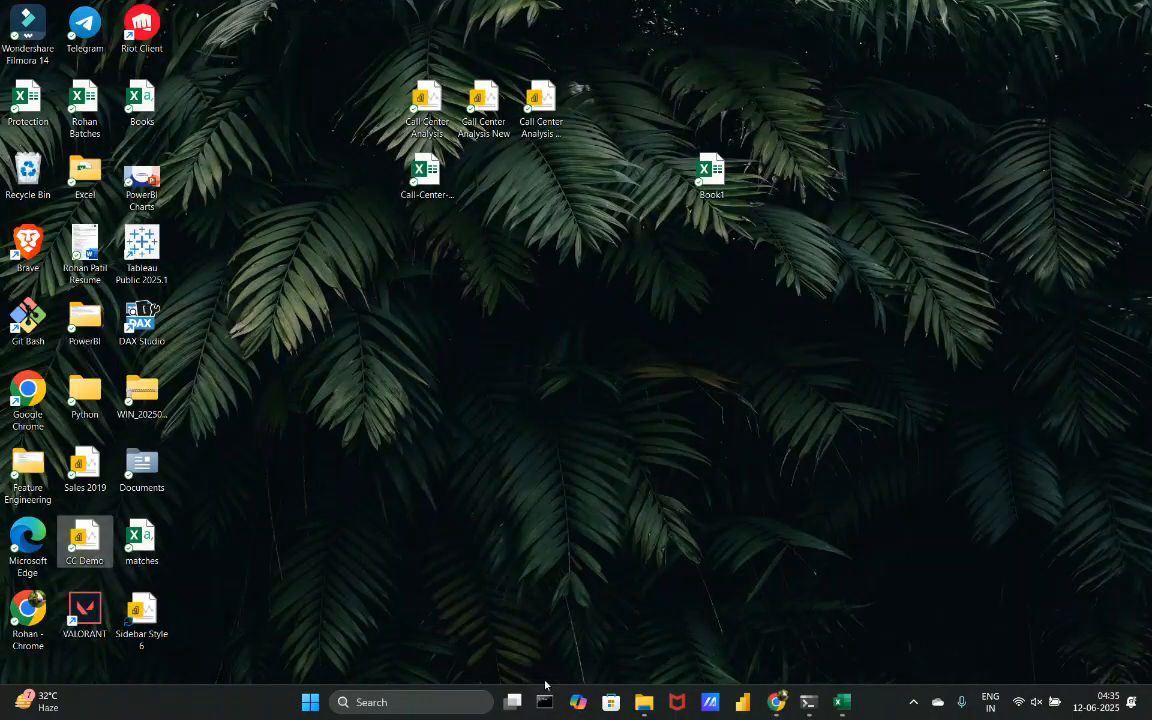
- Open the Slider Style 1 report from the Lectures folder inside the PowerBI folder on the desktop
{"action": "double_click", "coordinate": [97, 325]}
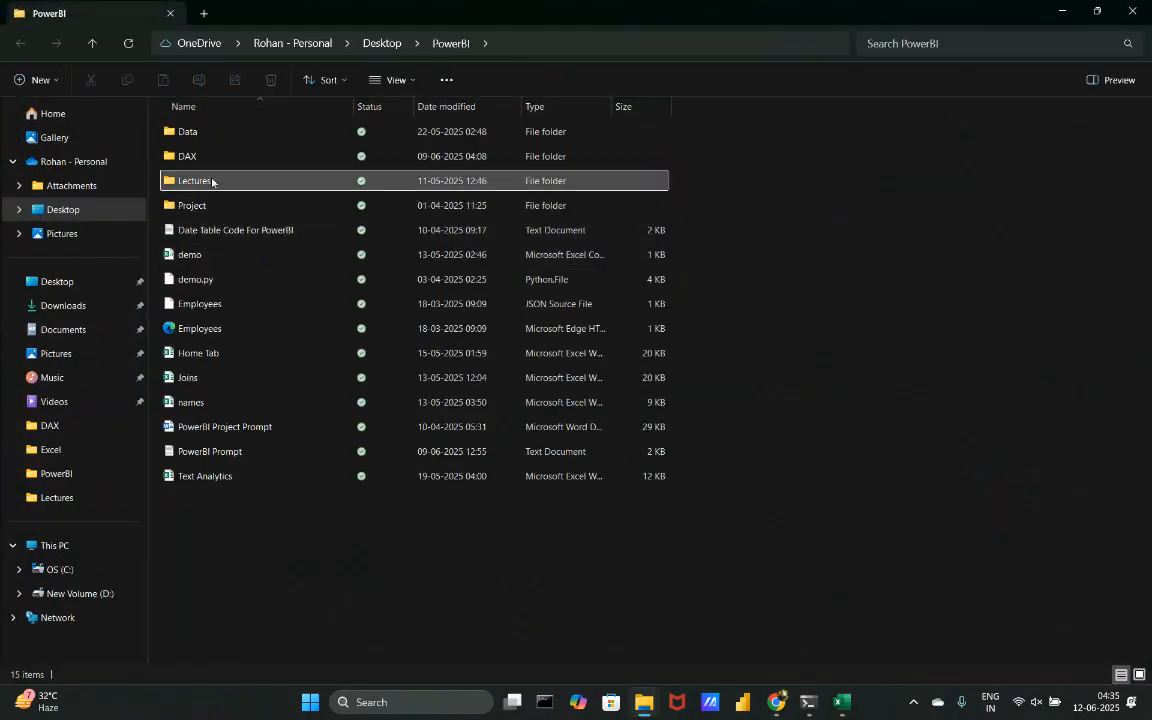
{"action": "double_click", "coordinate": [211, 180]}
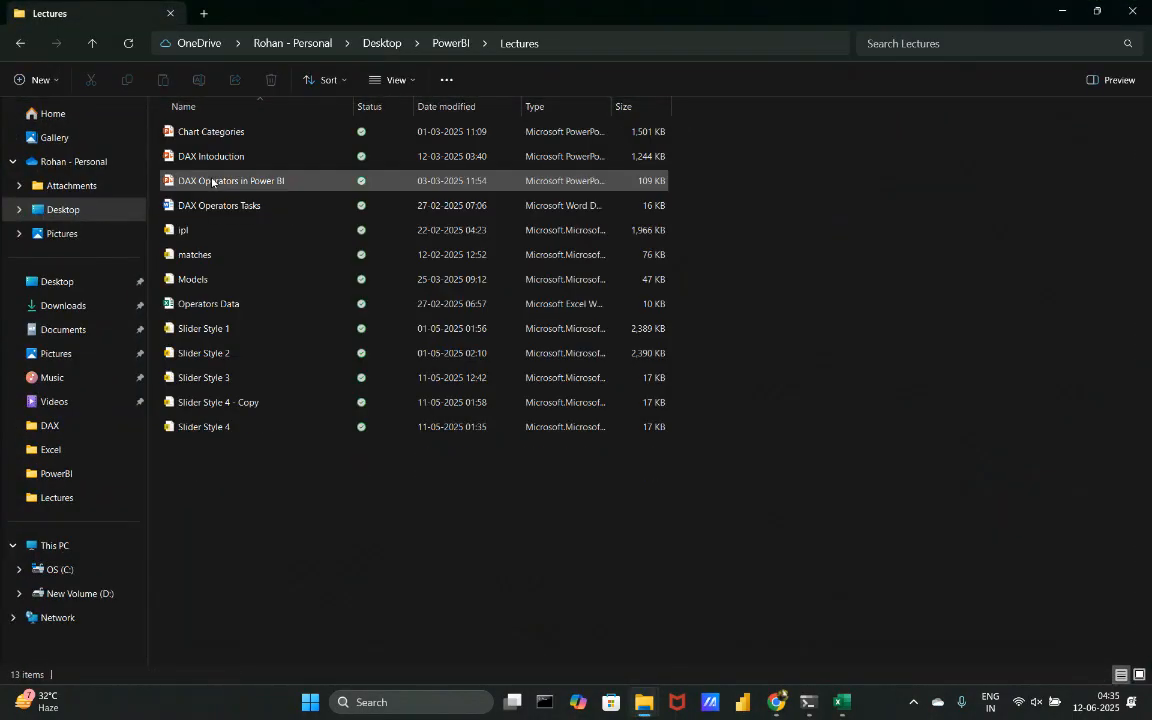
{"action": "left_click", "coordinate": [200, 332]}
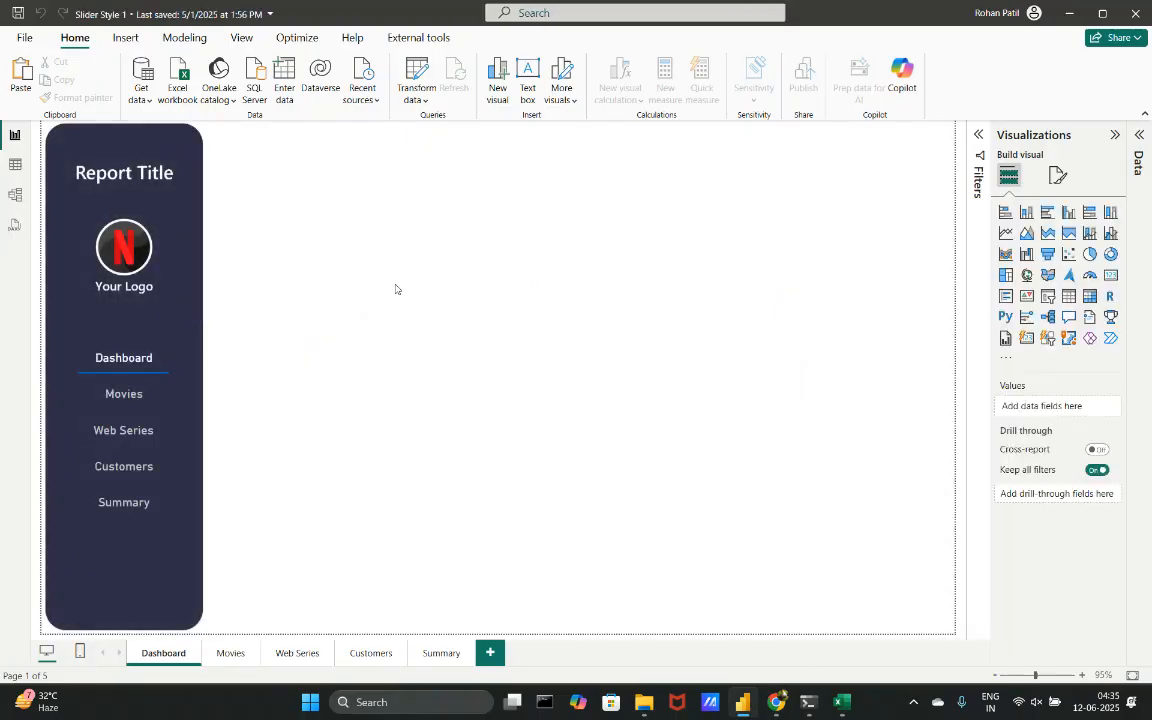
- Visit the Movies, Web Series and Customers pages through the Slider Style 1 sidebar, and select and deselect its Summary button
{"action": "left_click", "coordinate": [132, 394], "text": "ctrl"}
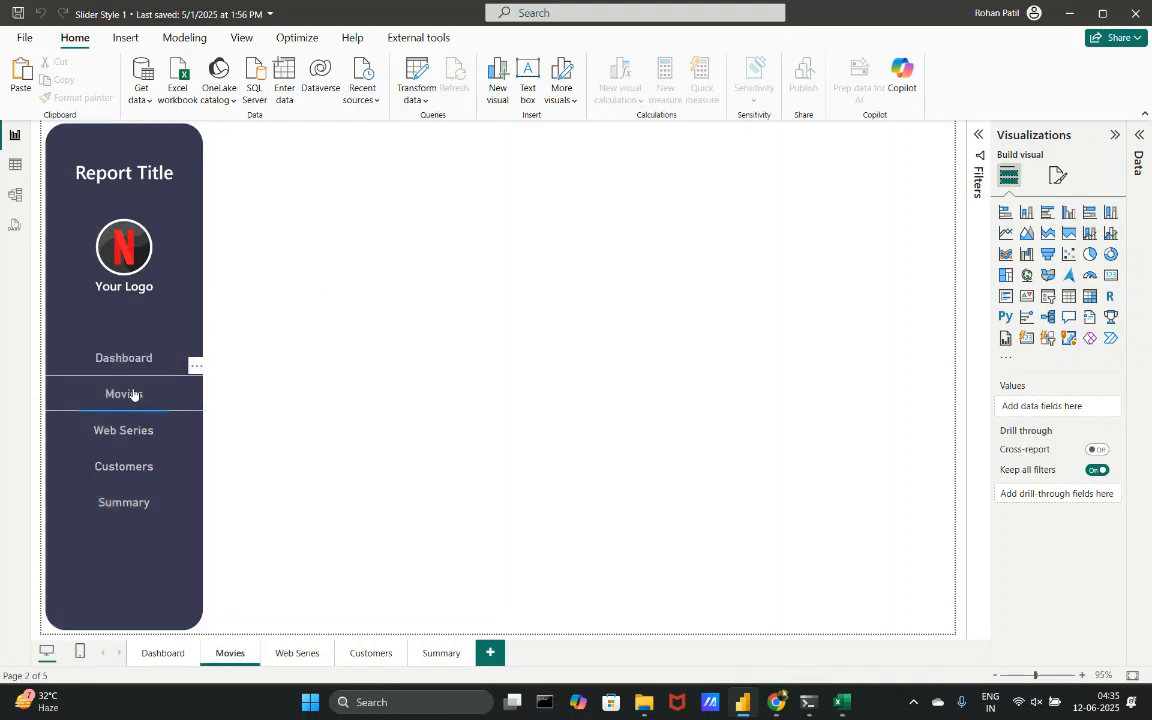
{"action": "left_click", "coordinate": [132, 432], "text": "ctrl"}
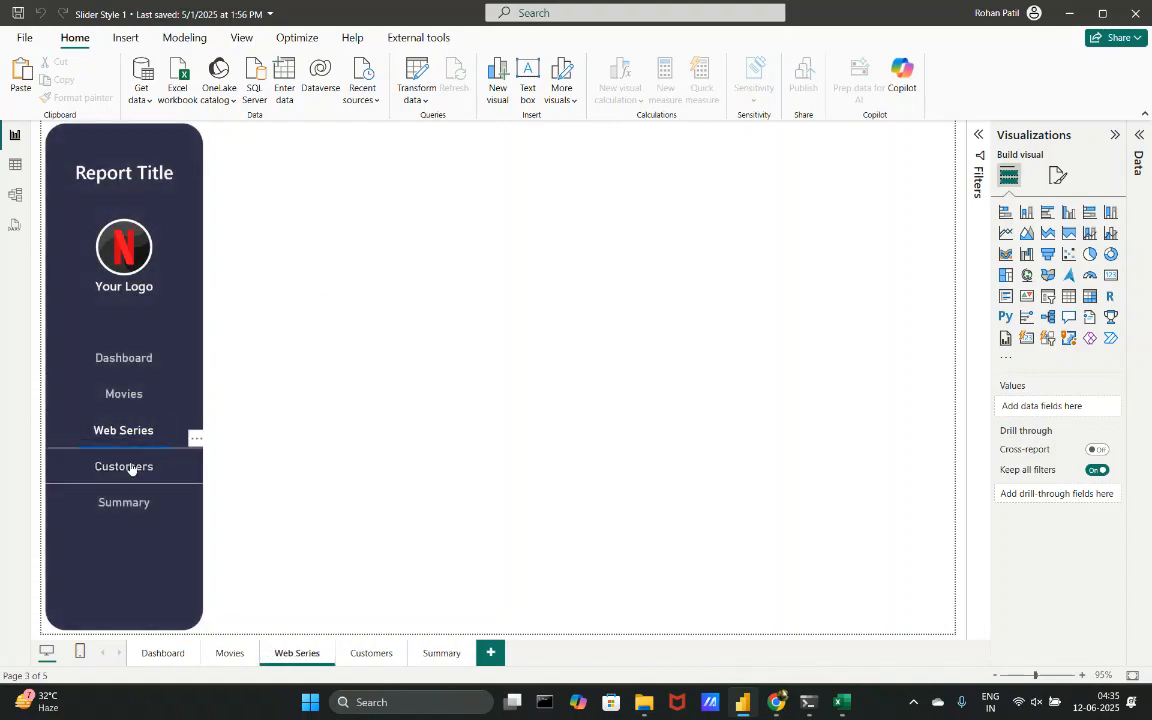
{"action": "left_click", "coordinate": [131, 468], "text": "ctrl"}
{"action": "left_click", "coordinate": [126, 505]}
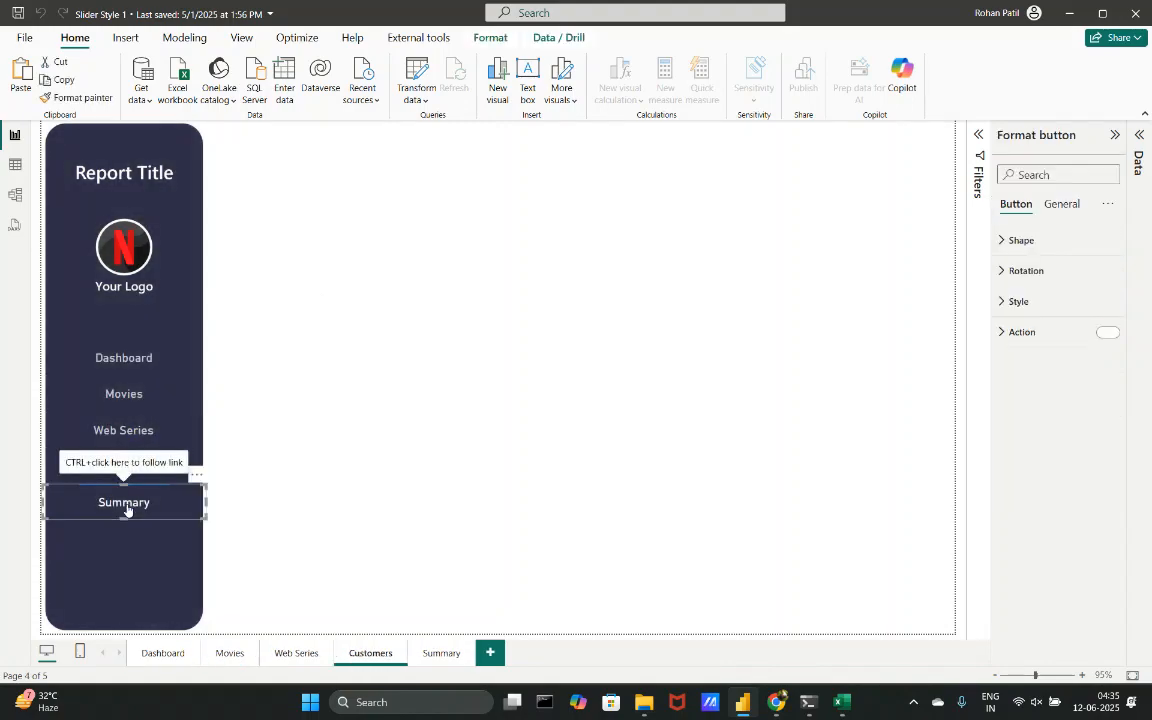
{"action": "left_click", "coordinate": [254, 447]}
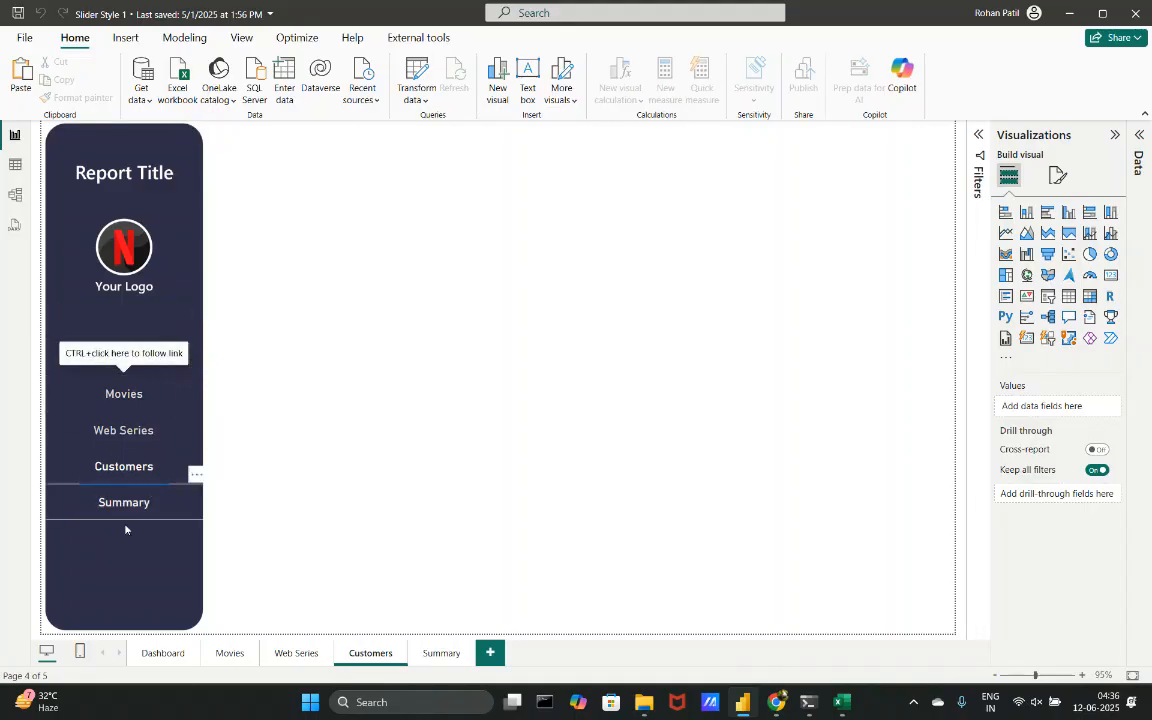
- Leave Slider Style 1, view the sidebar of the Slider Style 2 report from the Lectures folder and close that report
{"action": "key", "text": "alt+Tab"}
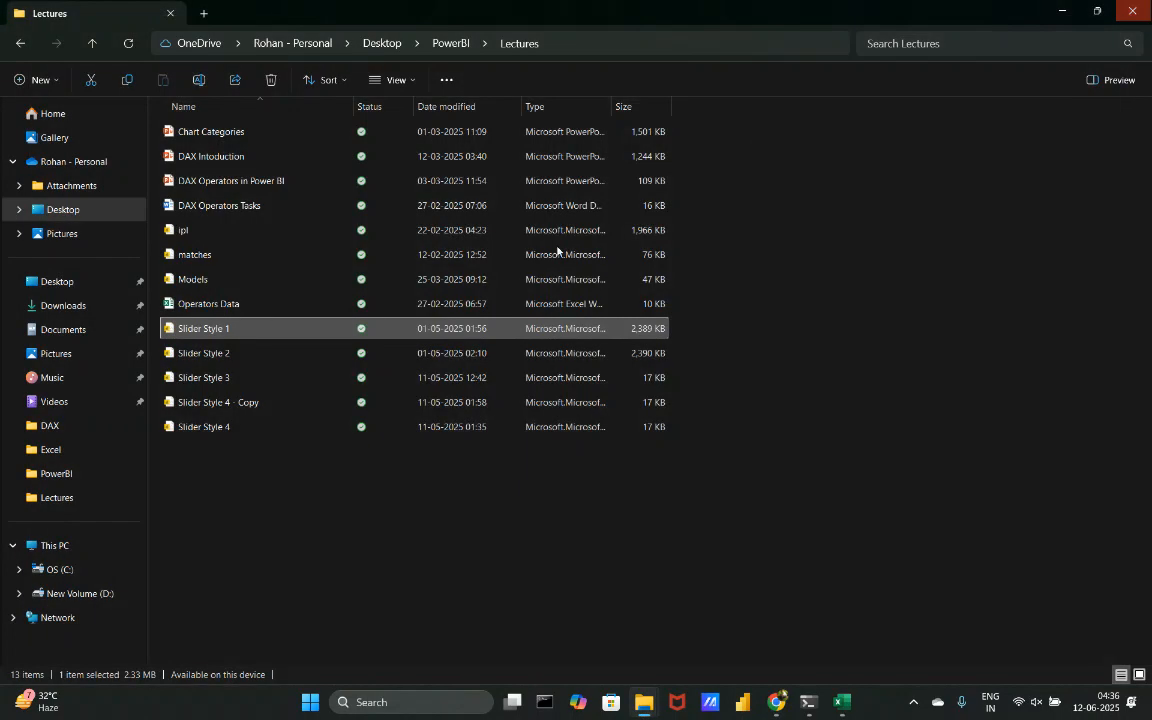
{"action": "left_click", "coordinate": [390, 360]}
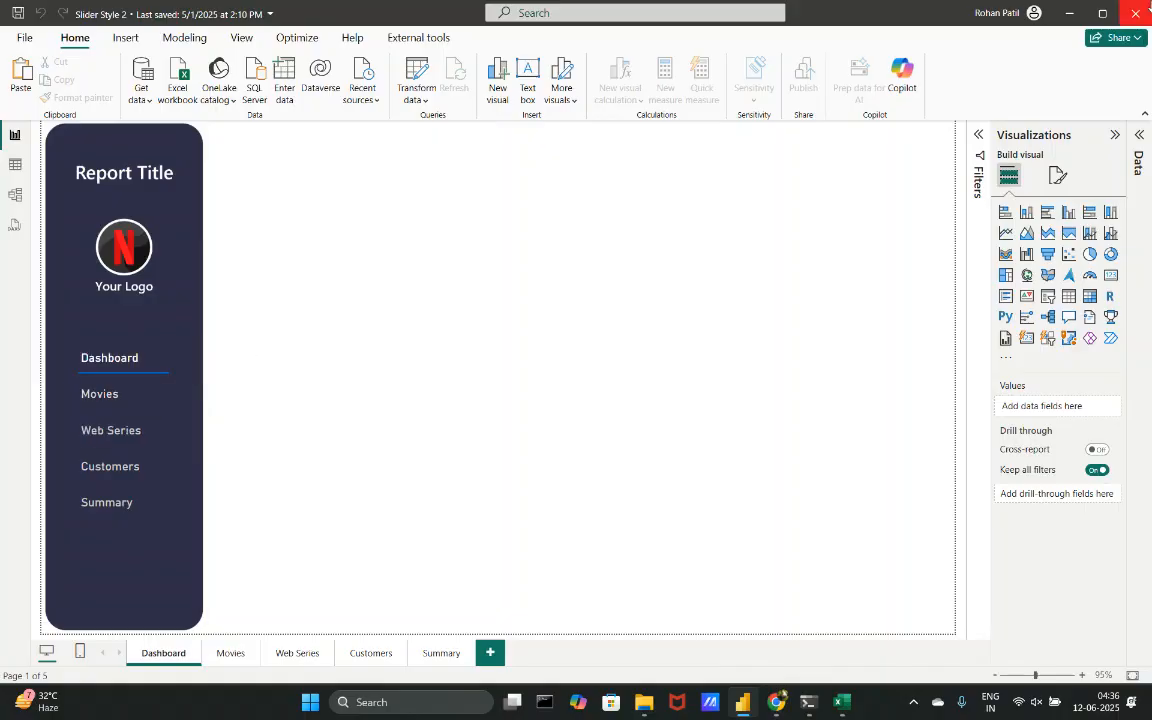
{"action": "left_click", "coordinate": [1136, 13]}
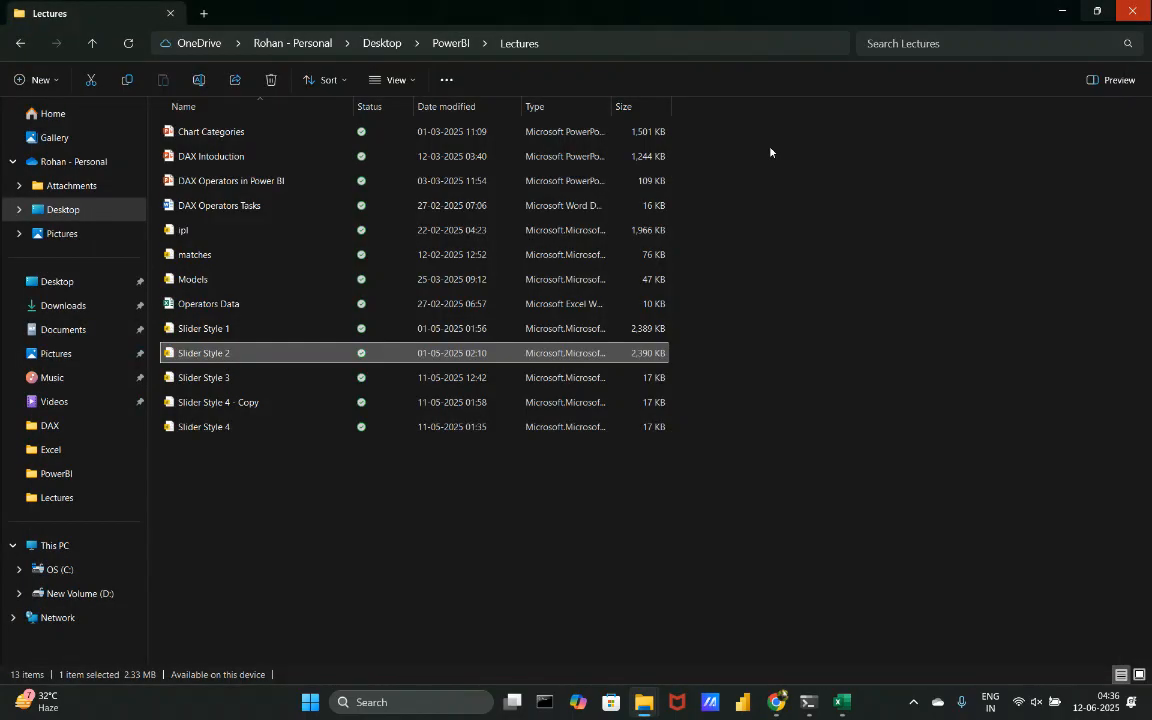
- Open the Slider Style 3 report and visit its Dashboard, Movies, Web Series, Customers and Summary pages through the navigation bar
{"action": "left_click", "coordinate": [294, 389]}
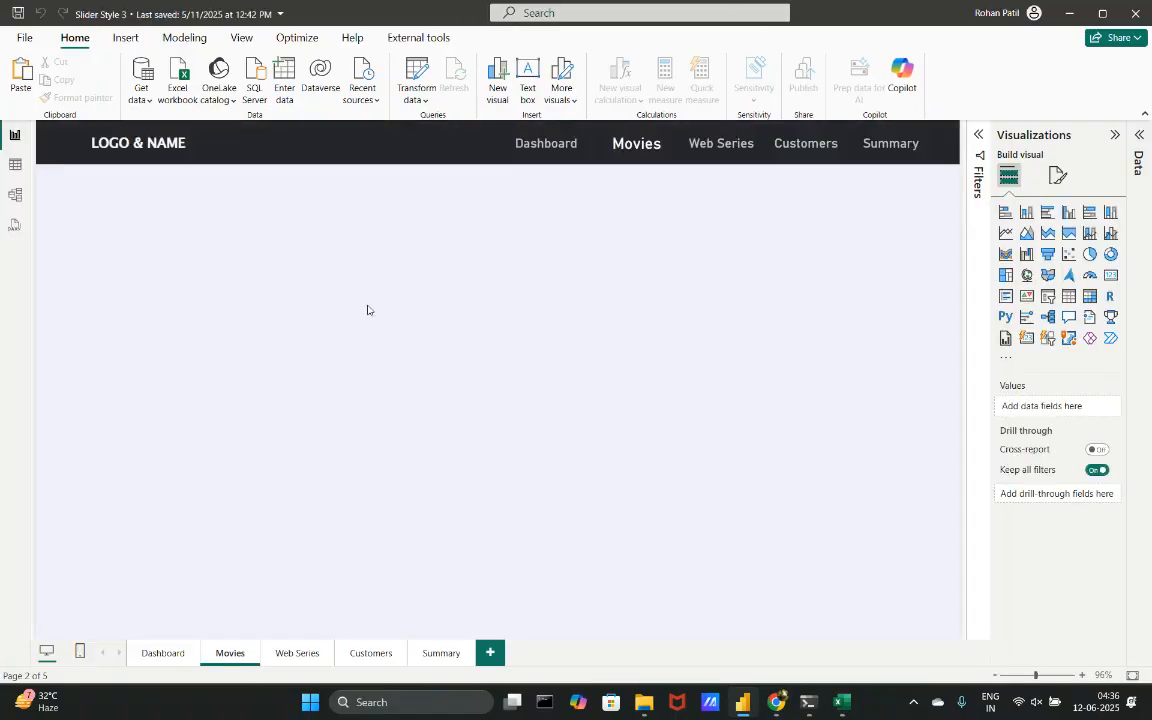
{"action": "left_click", "coordinate": [530, 142]}
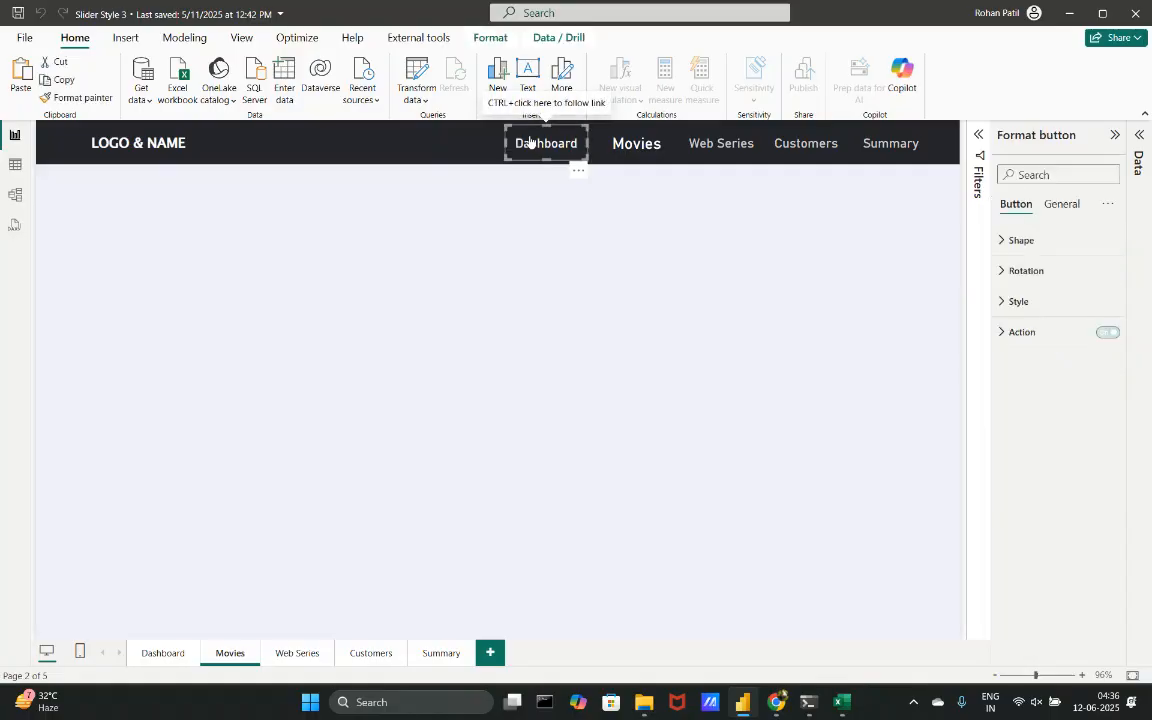
{"action": "left_click", "coordinate": [566, 155], "text": "ctrl"}
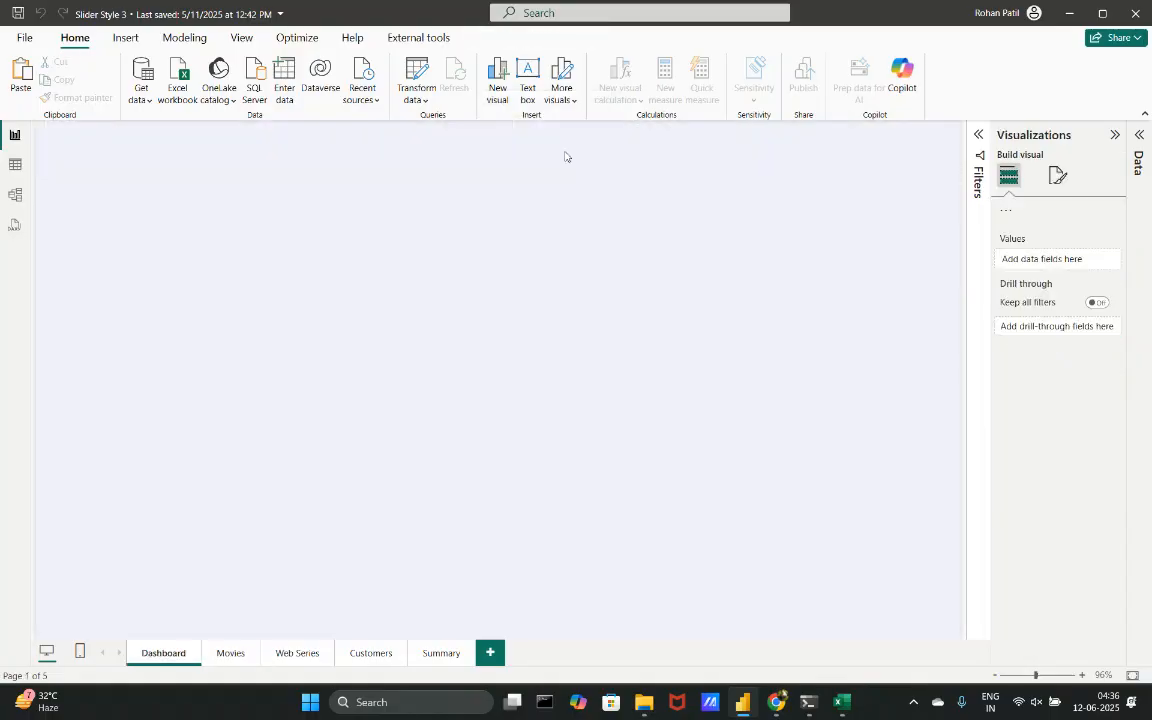
{"action": "left_click", "coordinate": [643, 148], "text": "ctrl"}
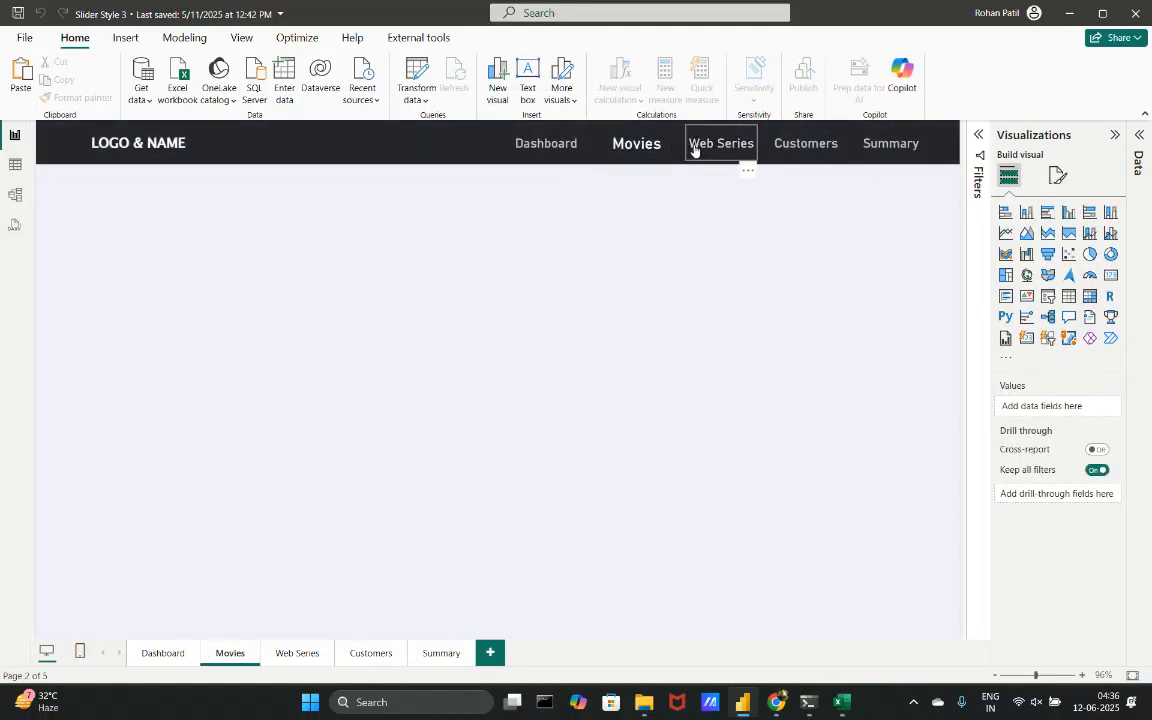
{"action": "left_click", "coordinate": [695, 150], "text": "ctrl"}
{"action": "left_click", "coordinate": [806, 151], "text": "ctrl"}
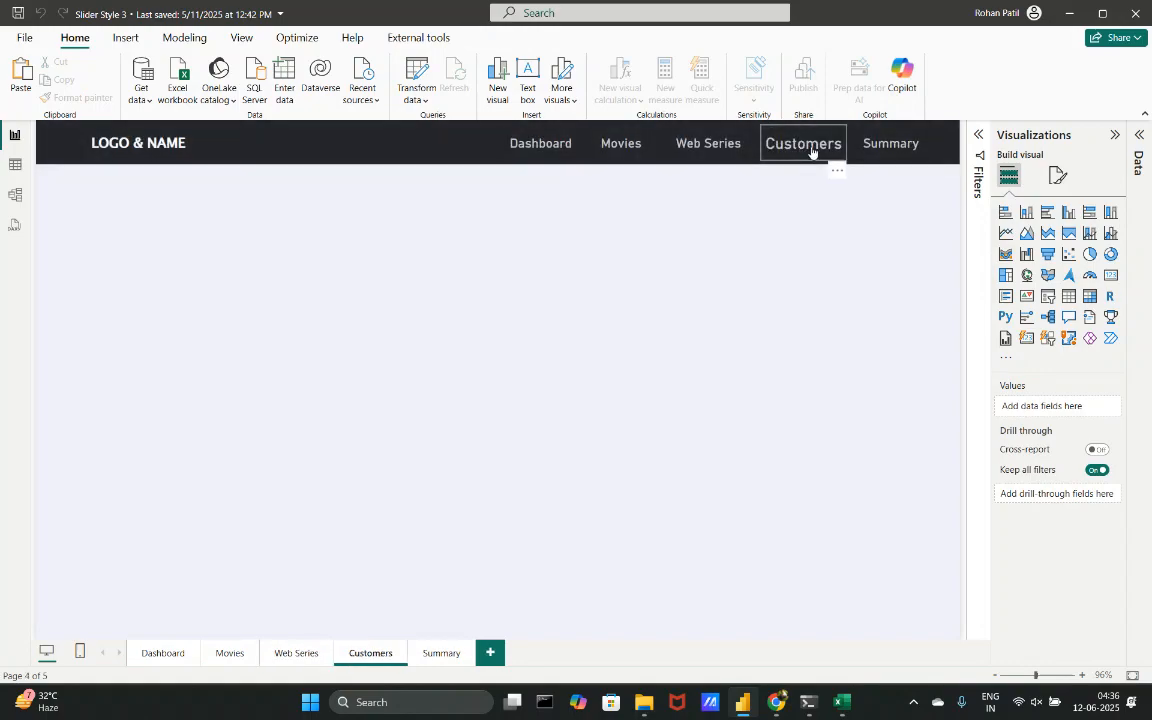
{"action": "left_click", "coordinate": [863, 150], "text": "ctrl"}
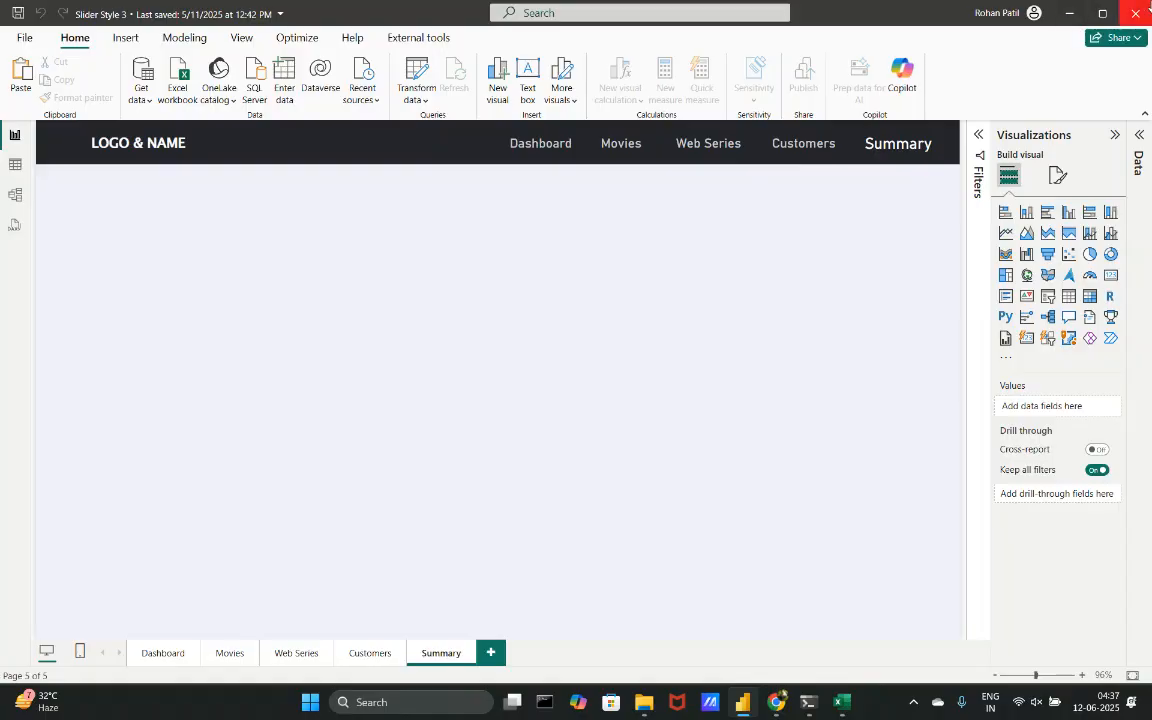
- Close Slider Style 3 and open the Slider Style 4 report from the Lectures folder
{"action": "left_click", "coordinate": [1135, 13]}
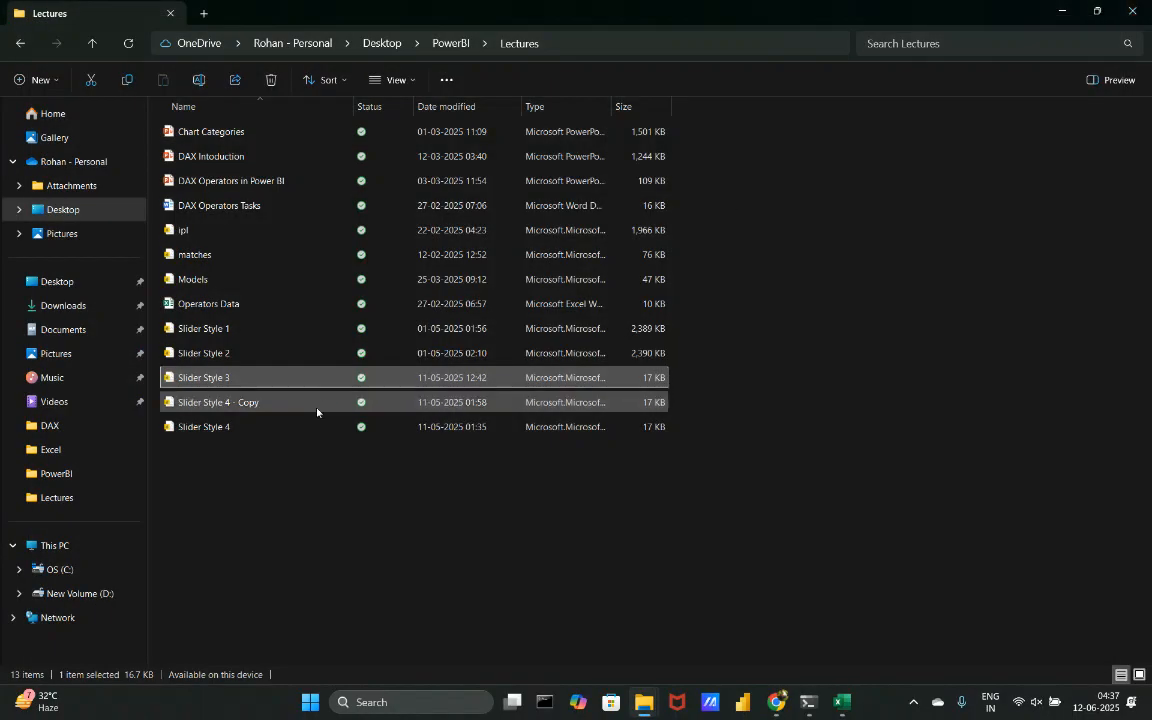
{"action": "left_click", "coordinate": [283, 430]}
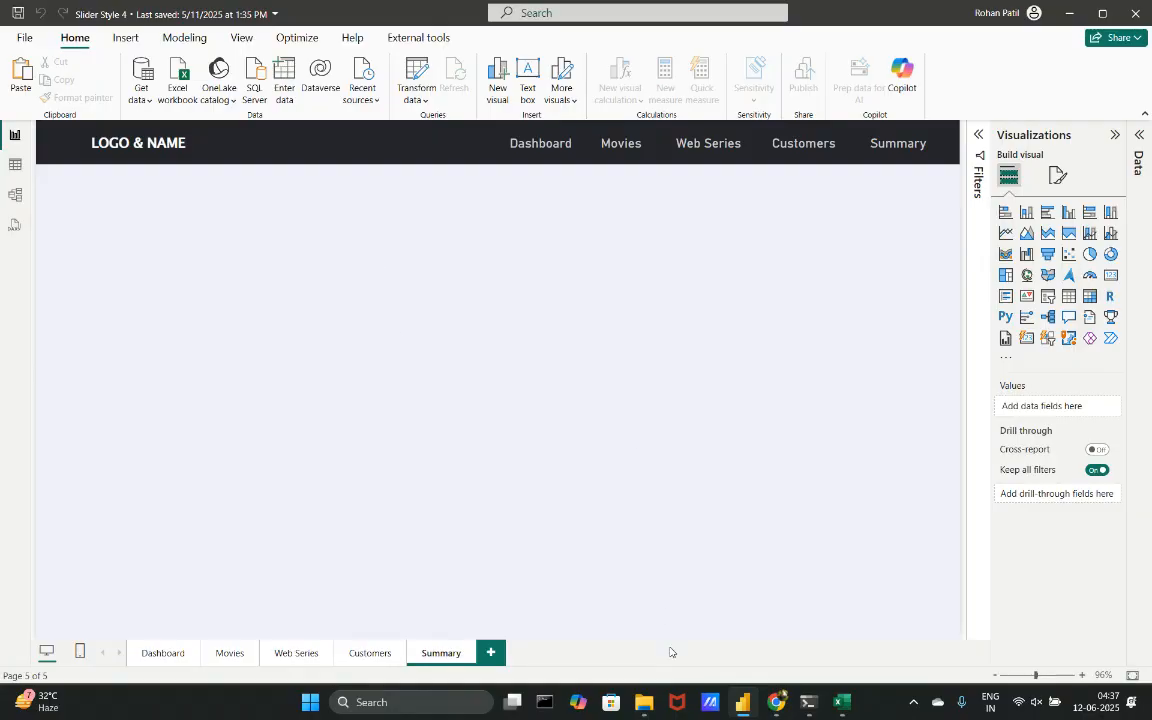
{"action": "mouse_move", "coordinate": [773, 712]}
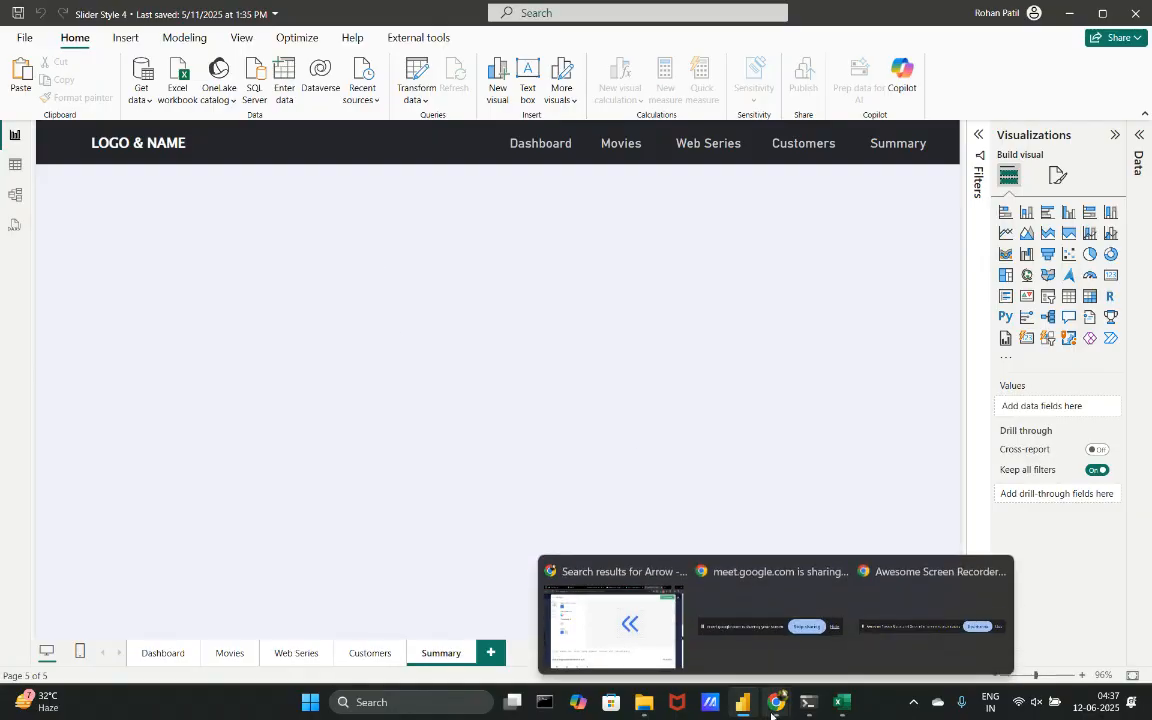
{"action": "left_click", "coordinate": [616, 645]}
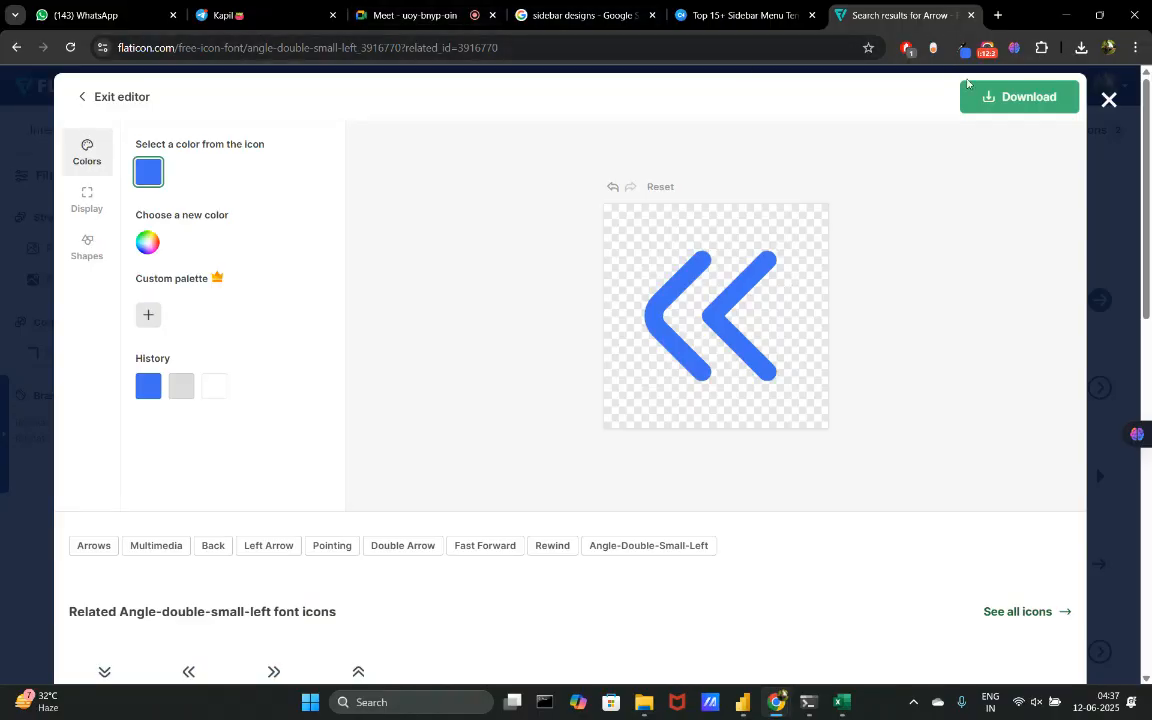
{"action": "left_click", "coordinate": [985, 52]}
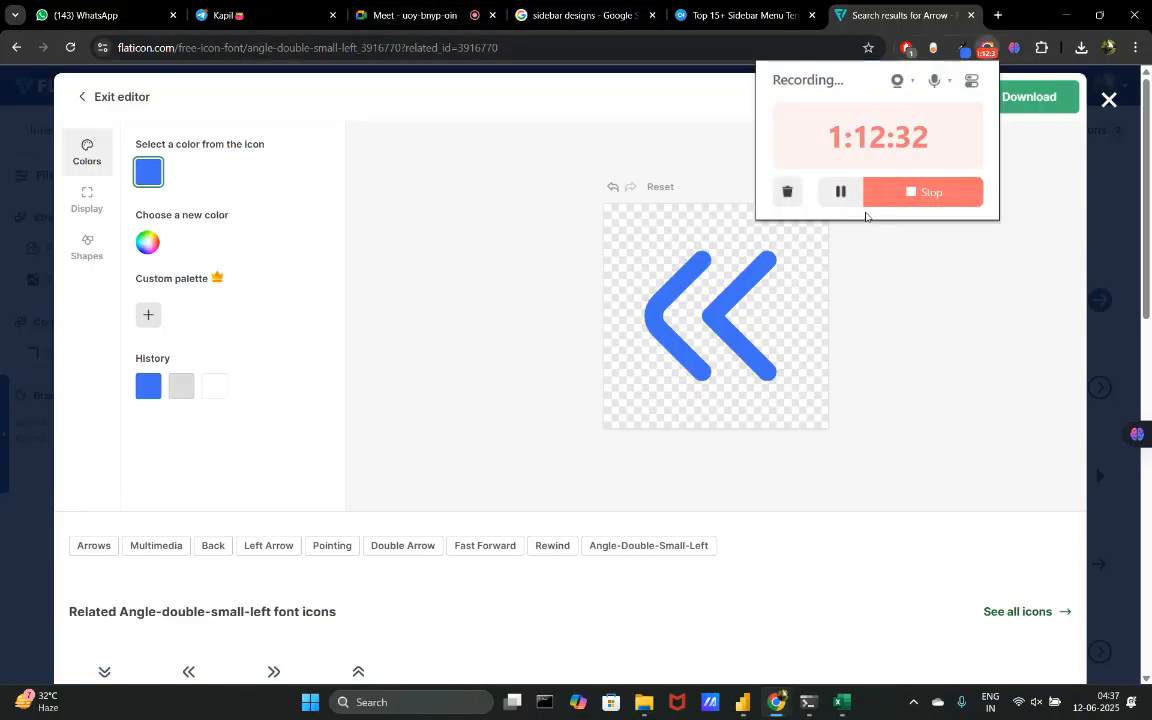